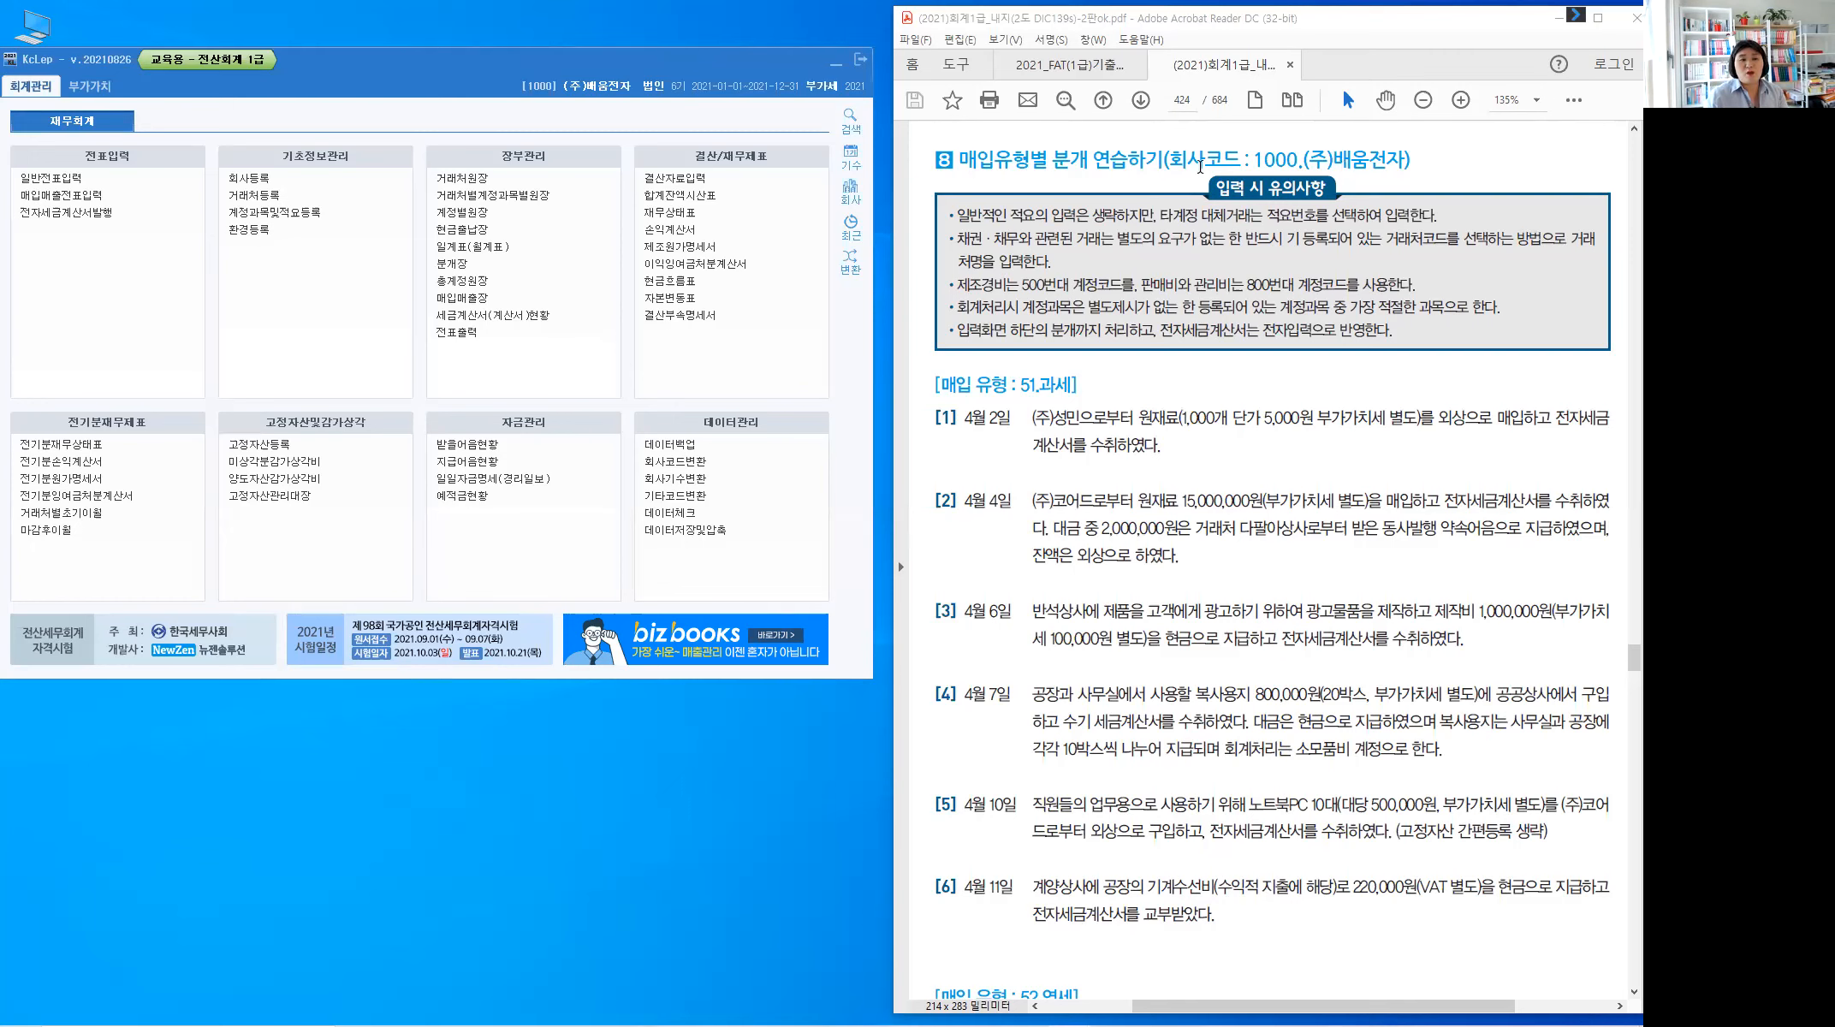
Turn on Acrobat's 강조 text-highlighting tool from the more-tools menu
left_click(1575, 101)
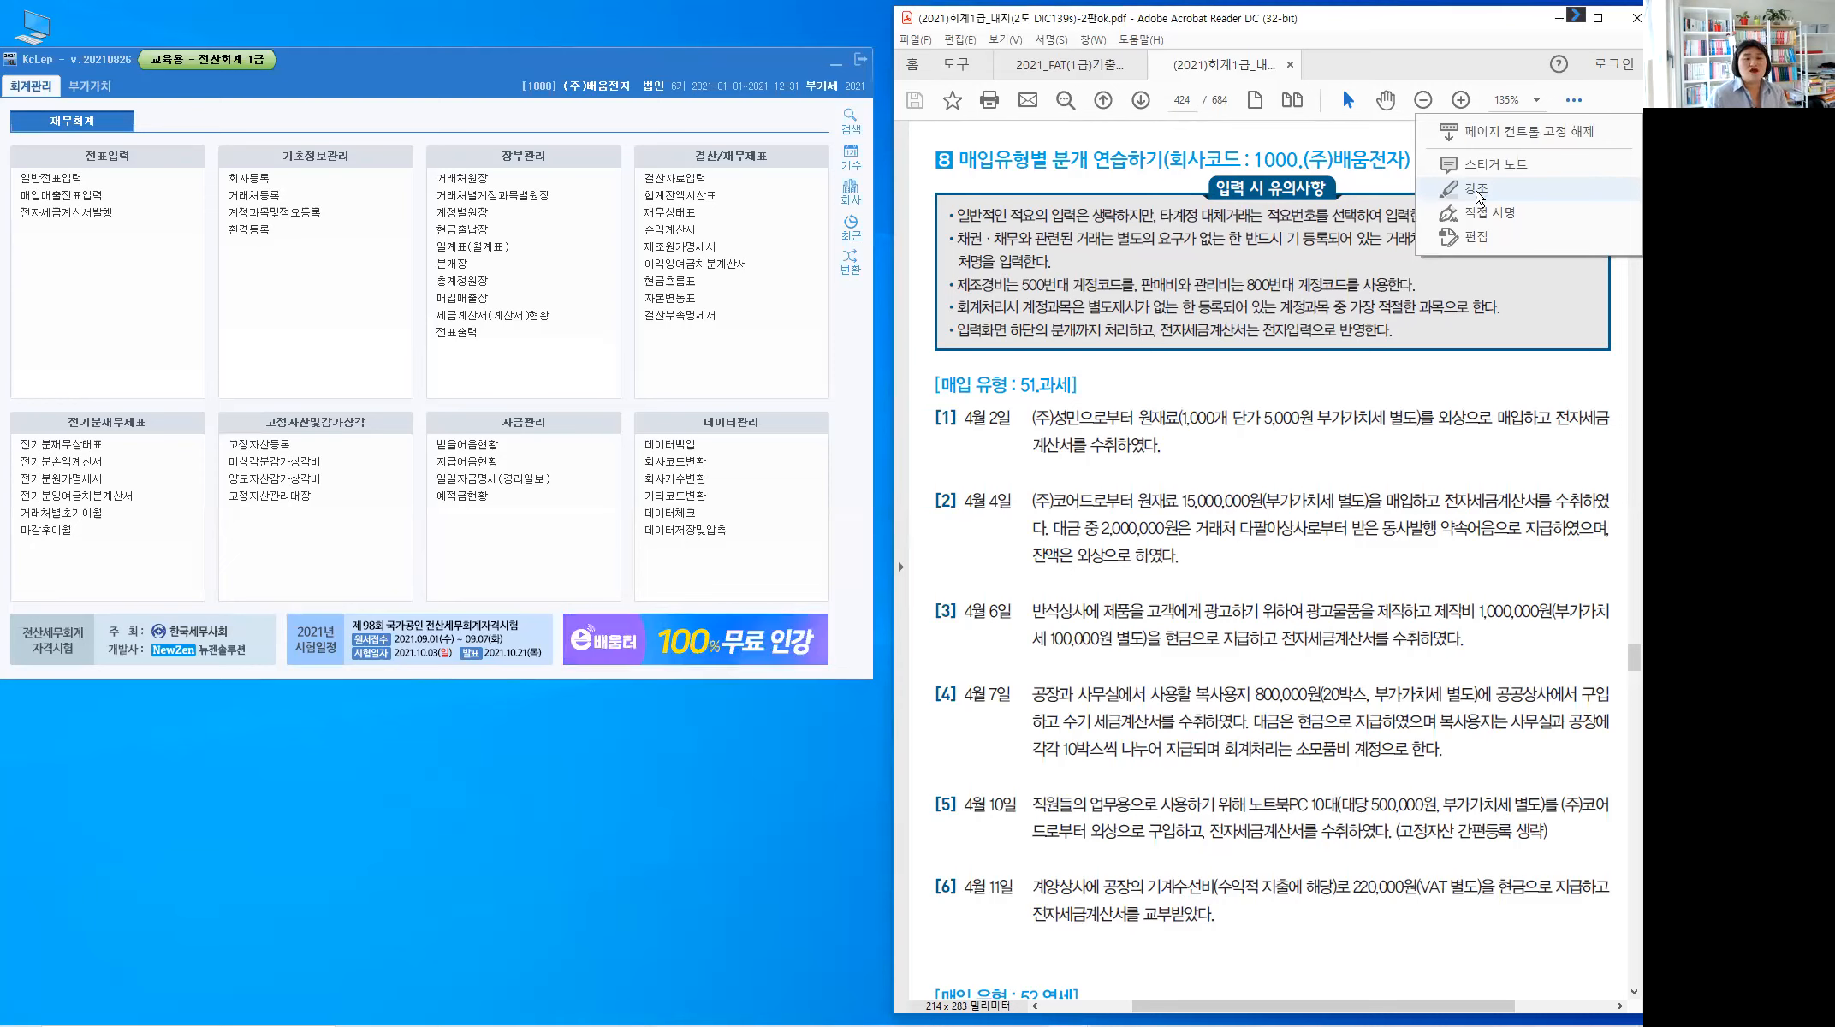
left_click(1483, 192)
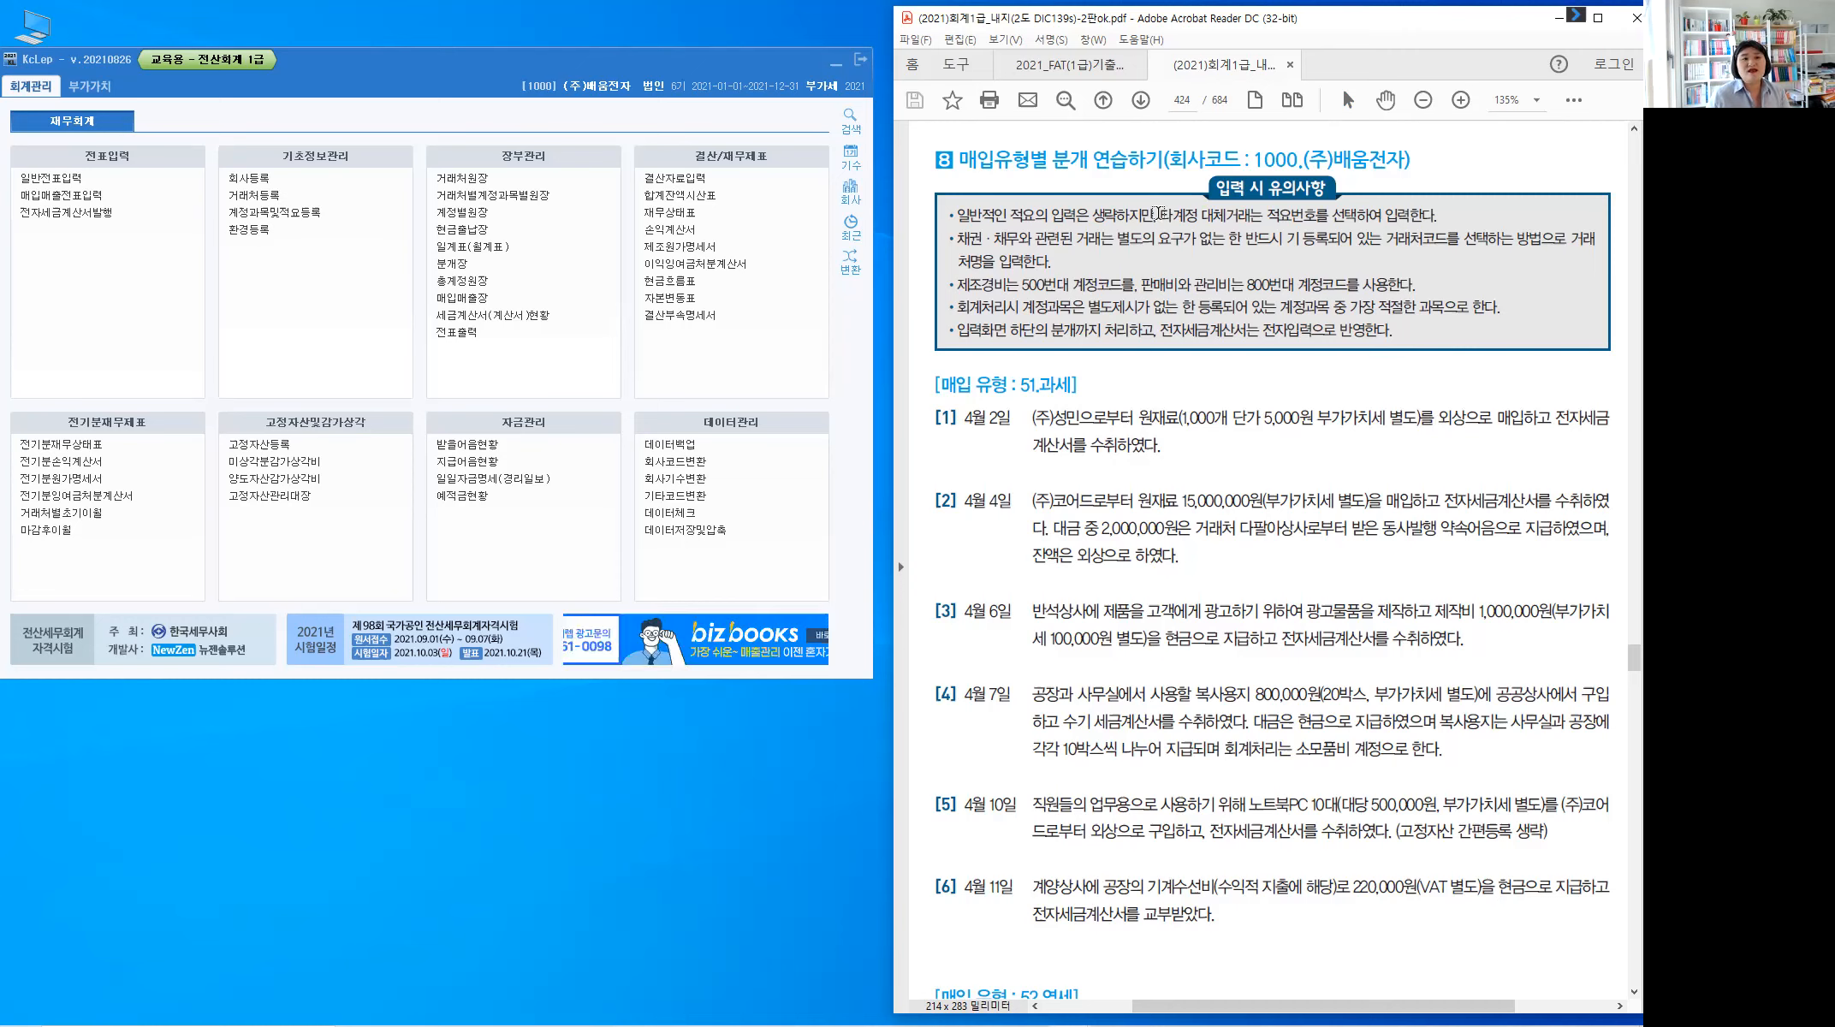
Highlight 타계정 대체거래는, 채권 · 채무, 500번 and 800번 in the 입력 시 유의사항 box
left_click_drag(1159, 216, 1264, 217)
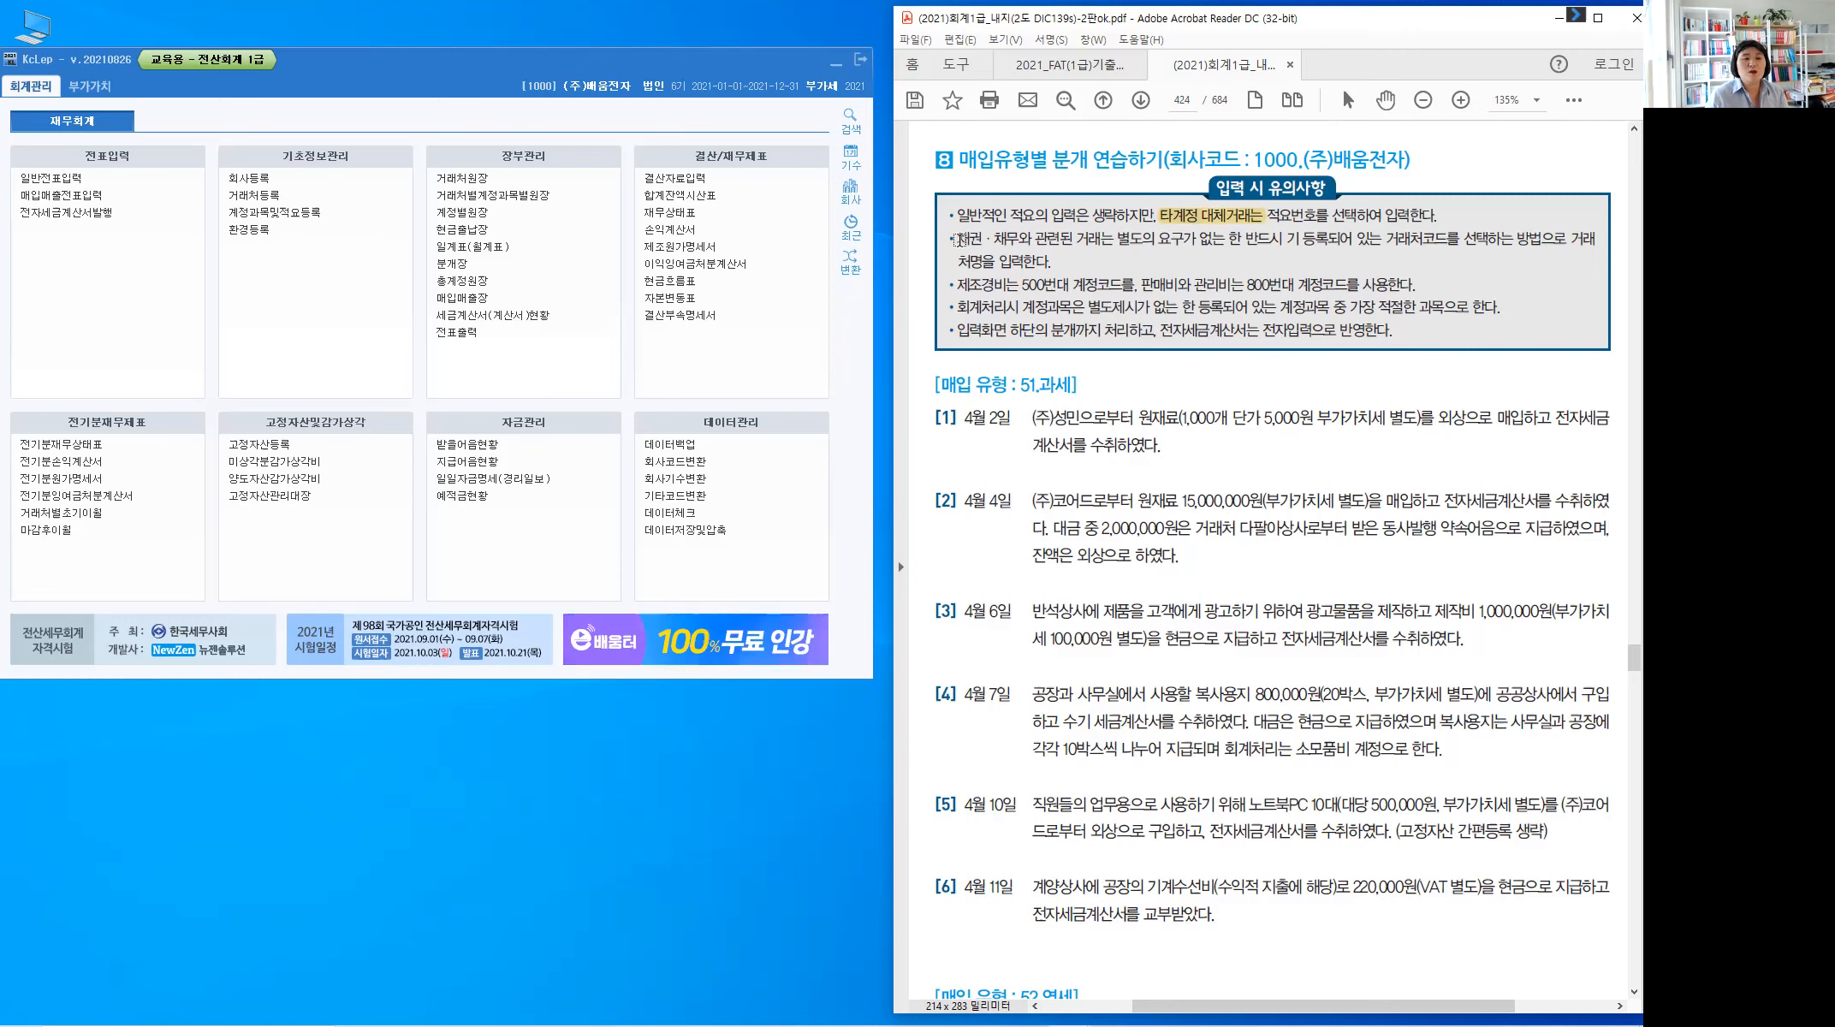
left_click_drag(1012, 243, 957, 241)
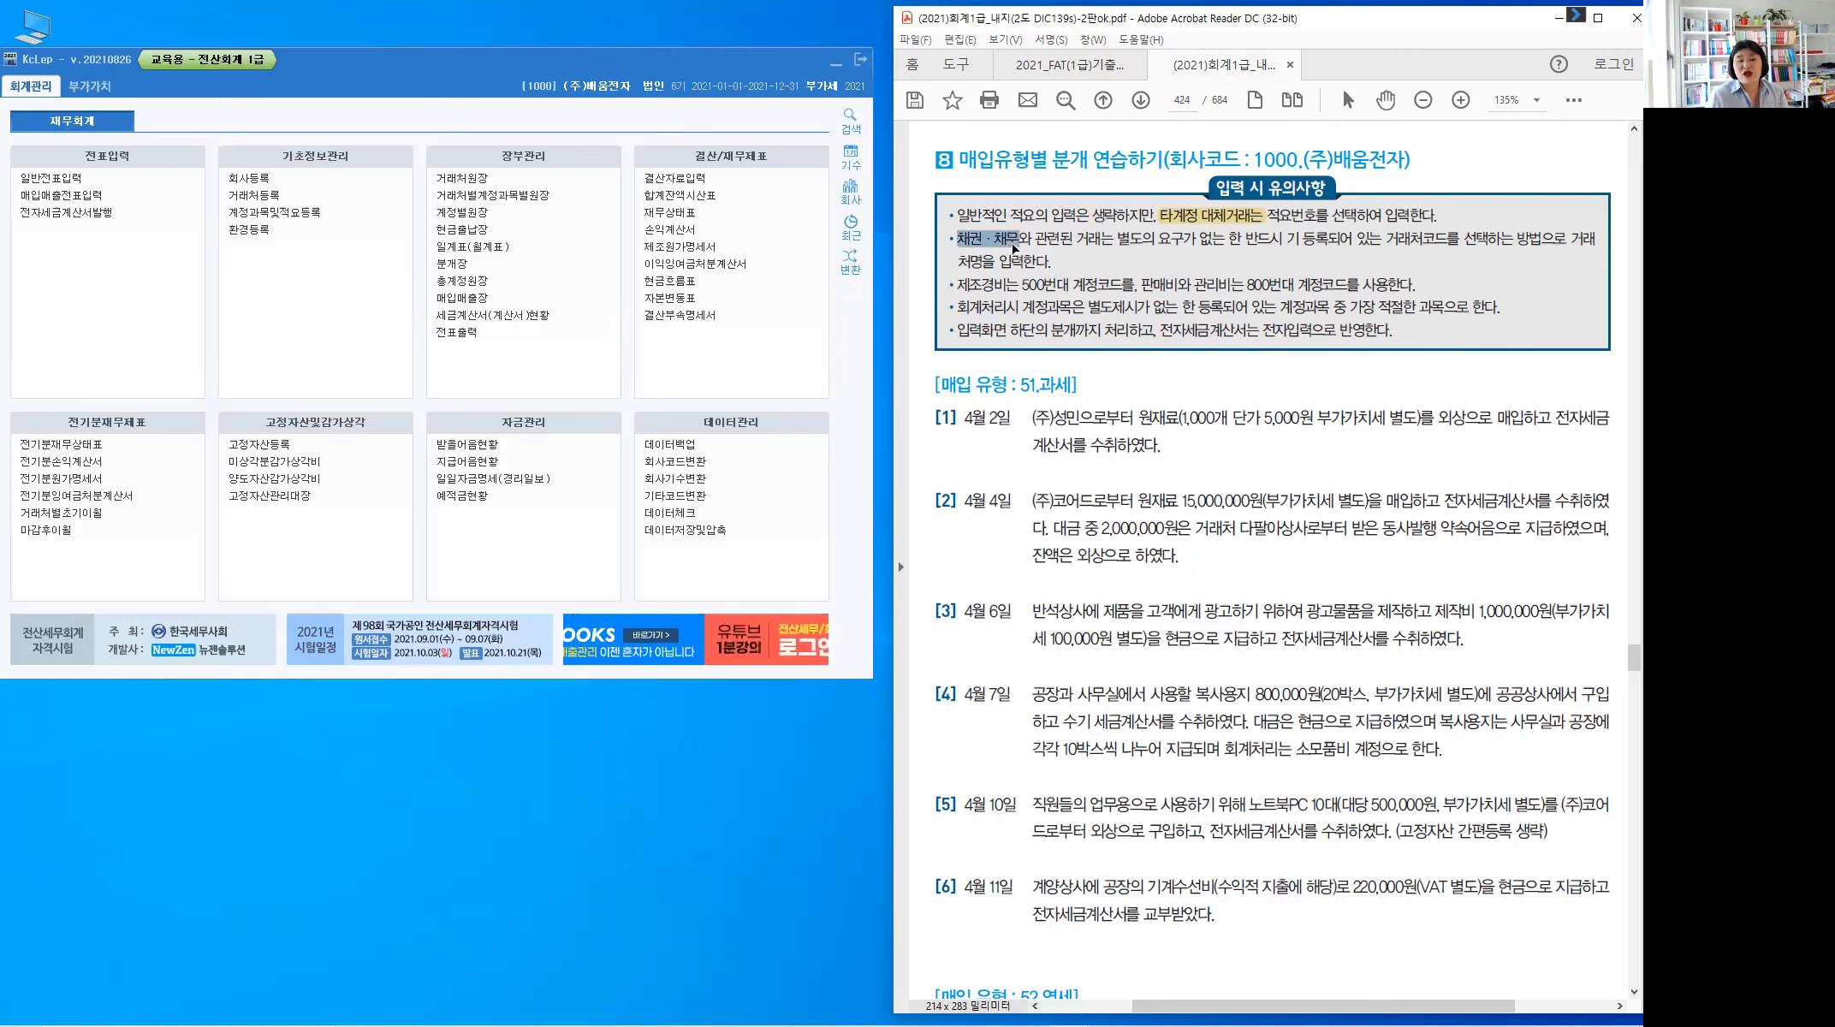
left_click_drag(1016, 249, 1014, 247)
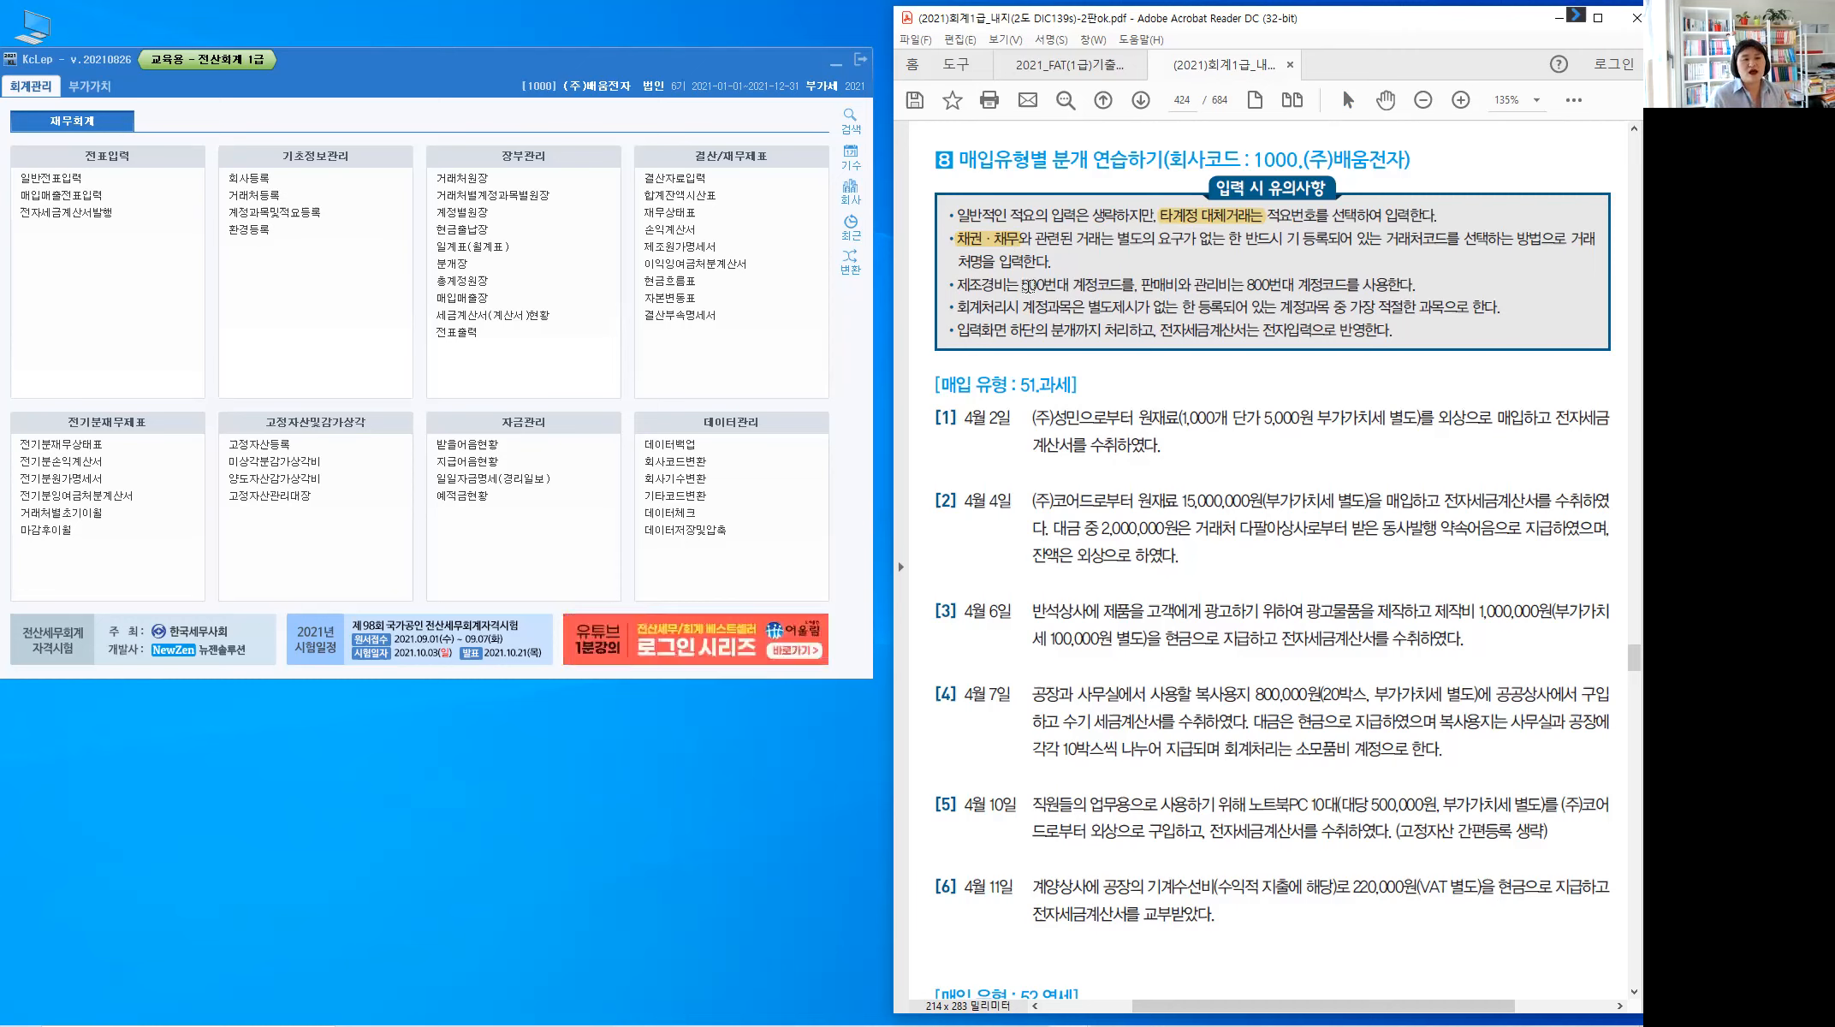
left_click_drag(1030, 285, 1057, 286)
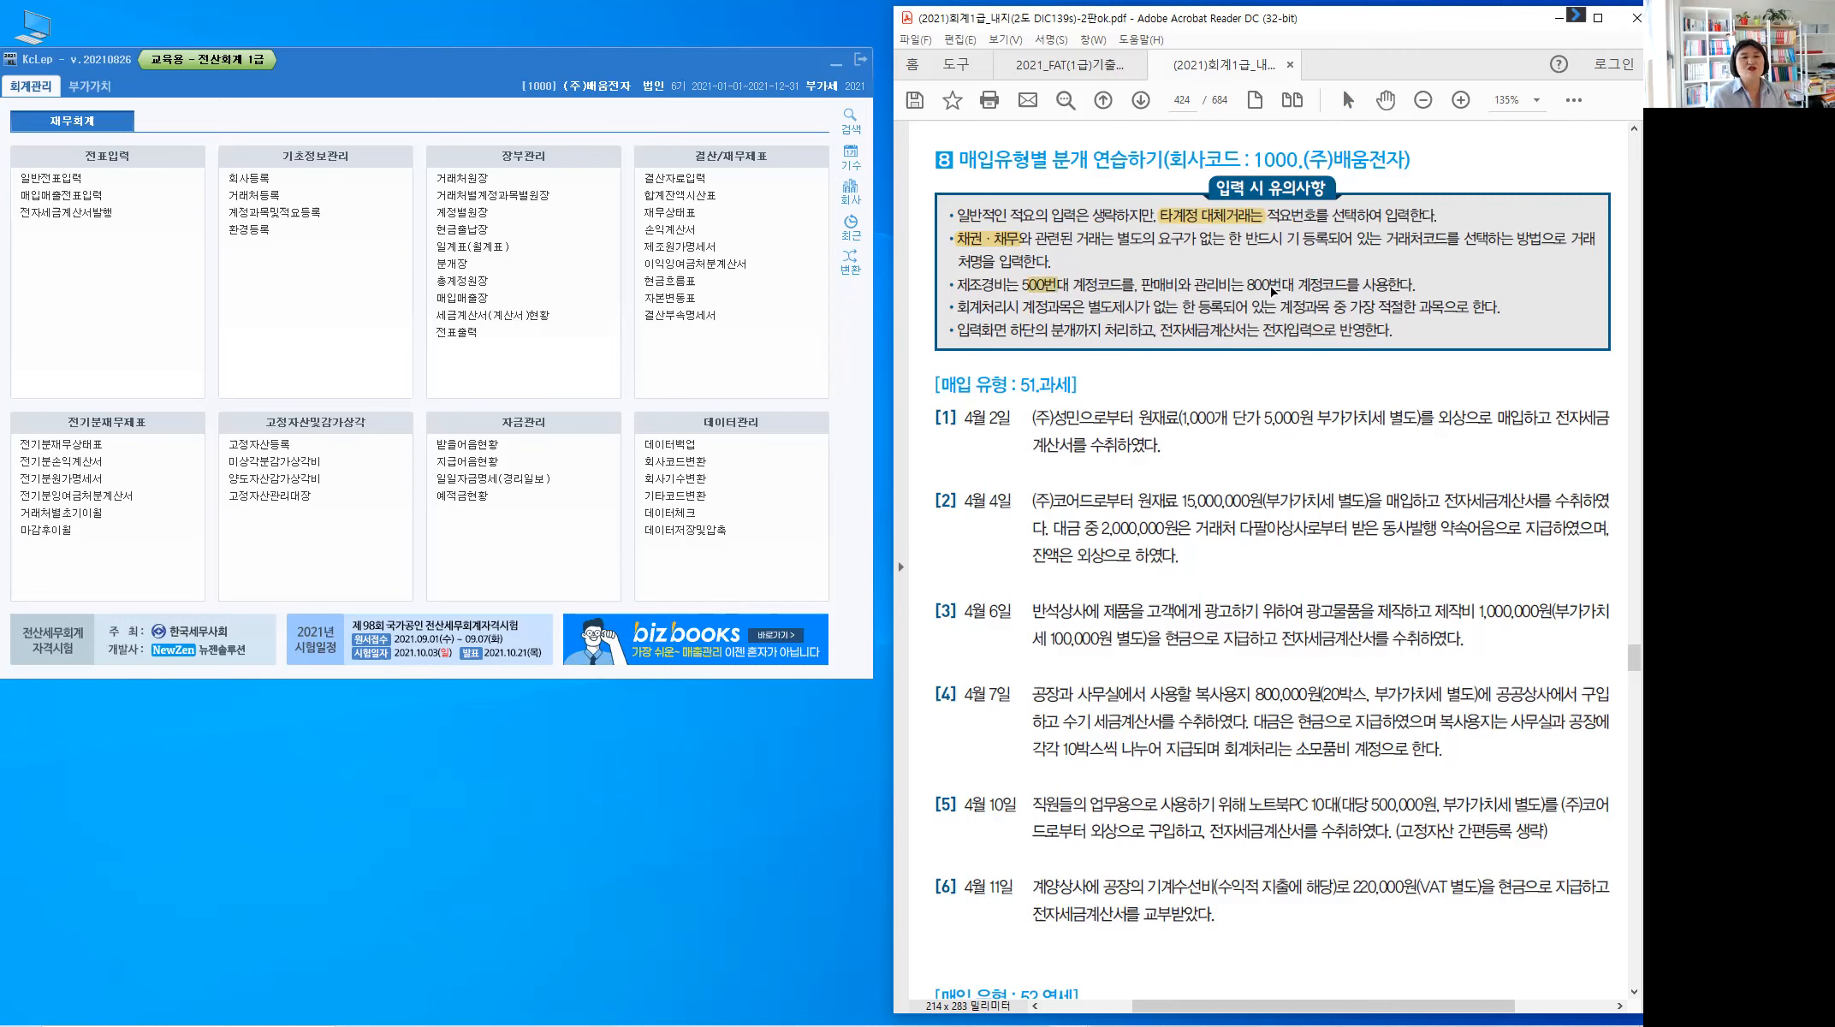
left_click_drag(1247, 285, 1272, 286)
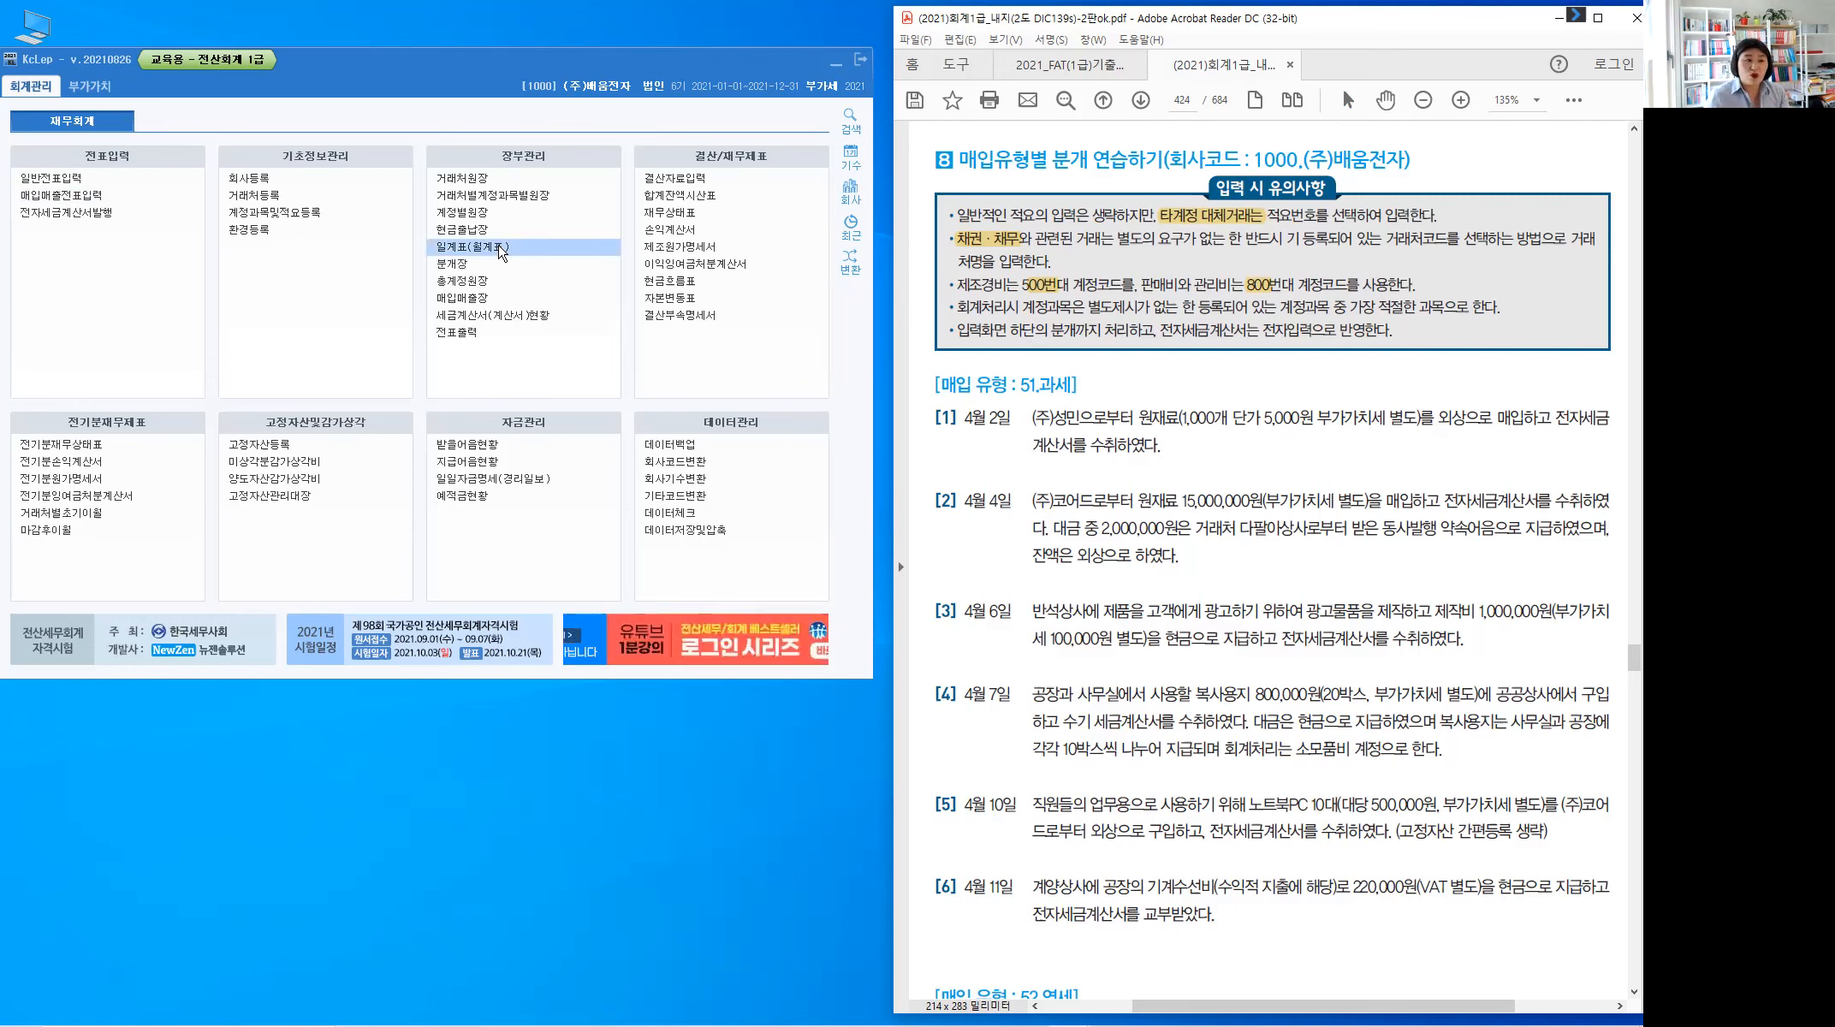
Open 매입매출전표입력 from the 전표입력 section of KcLep's 회계관리 menu
left_click(712, 196)
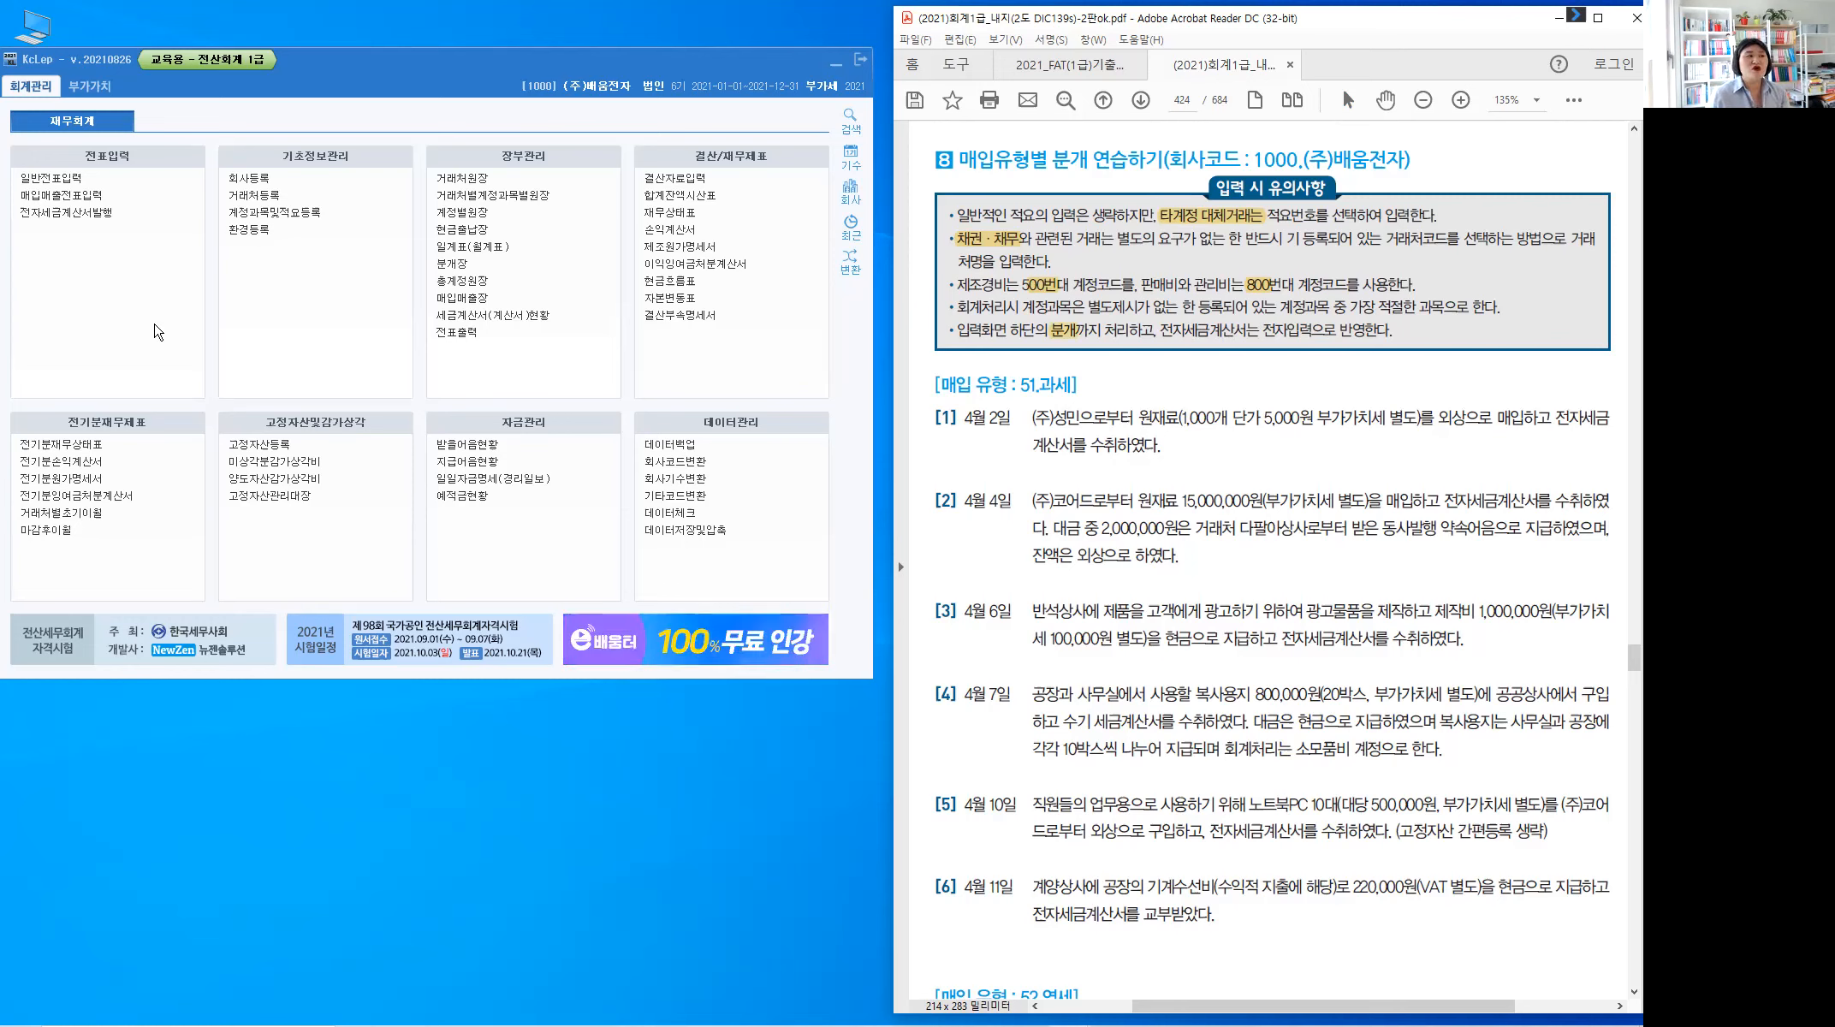
left_click(64, 196)
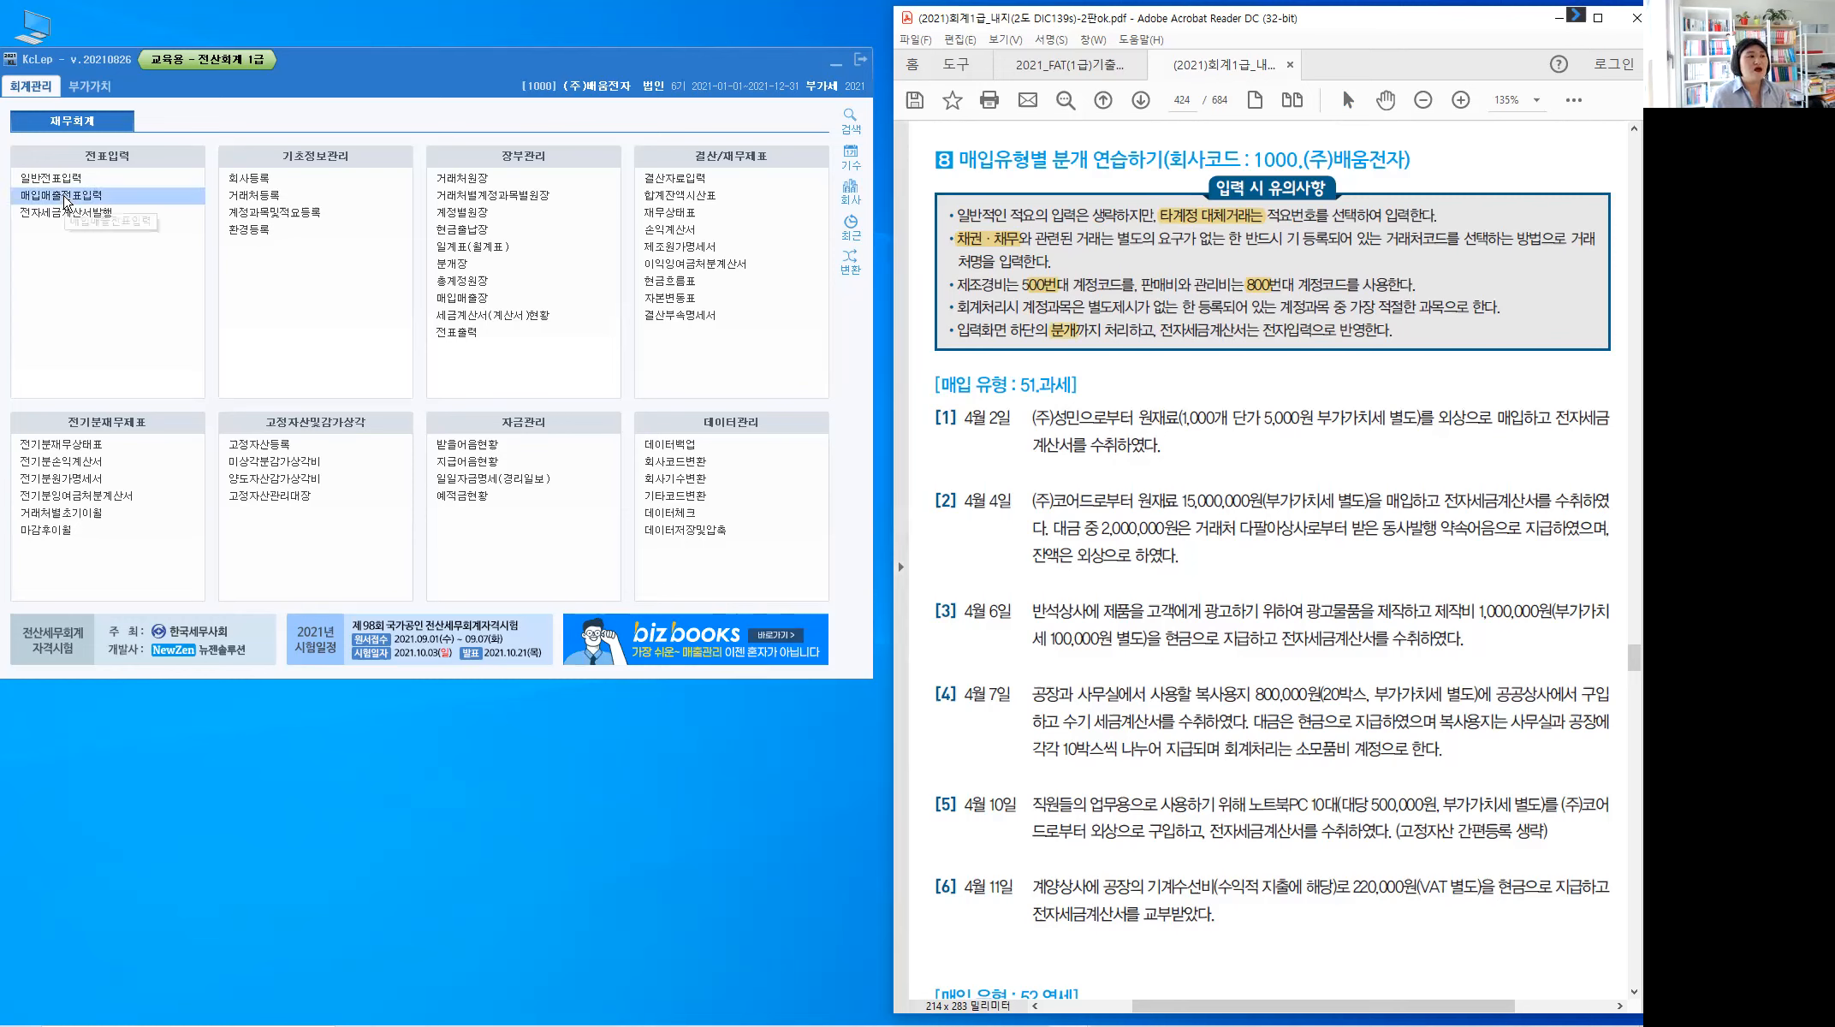
left_click(65, 197)
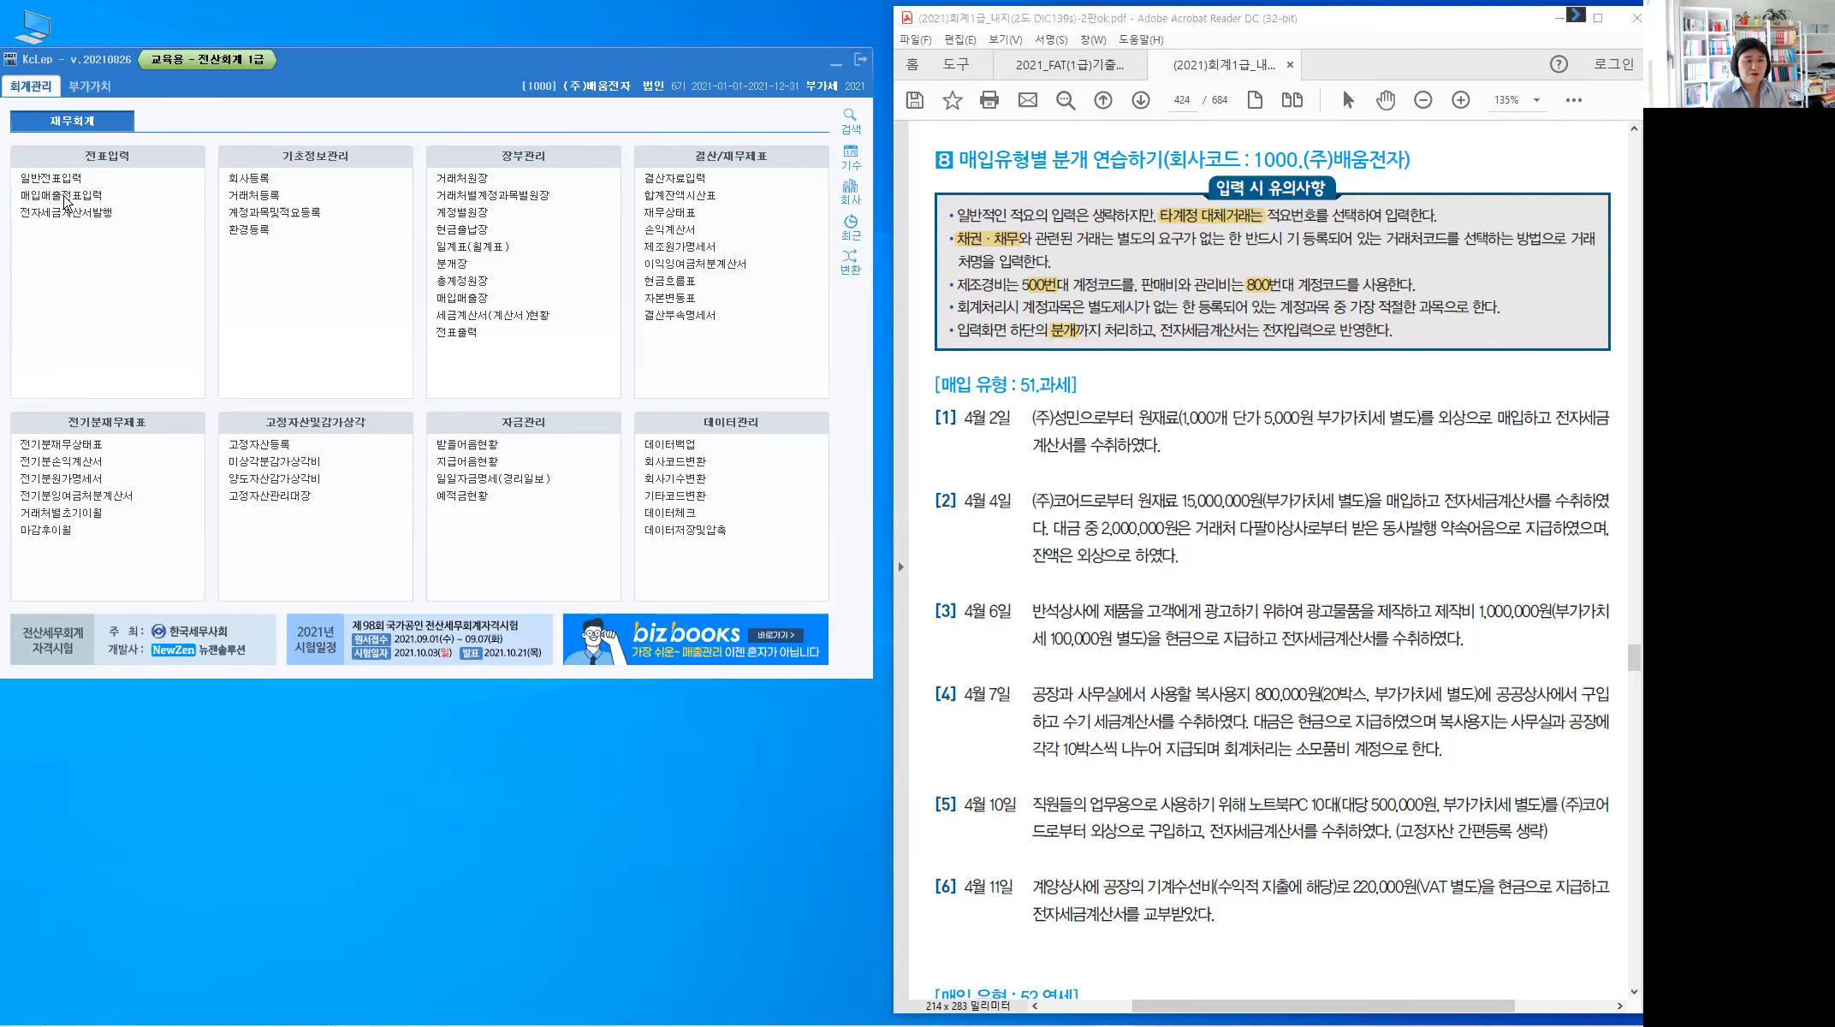
left_click(66, 200)
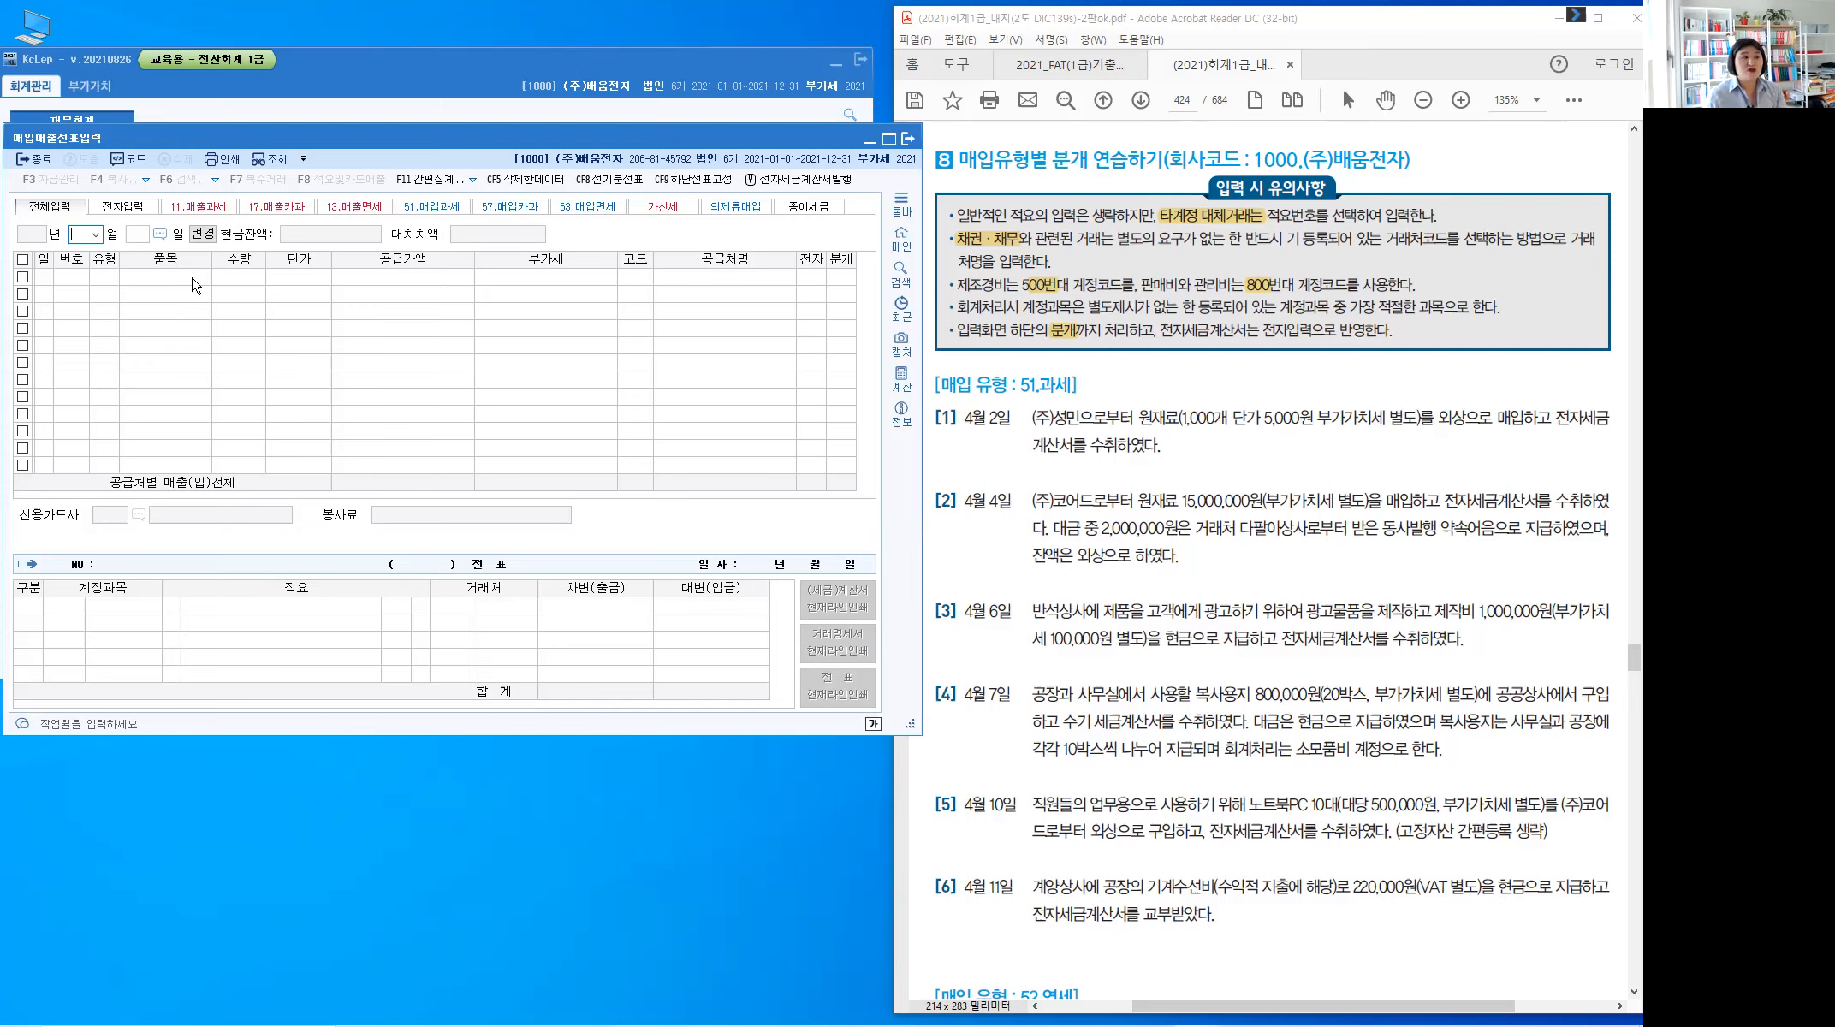
Set the voucher month to 04 (April 2021) and make the window taller
left_click(97, 236)
left_click(95, 291)
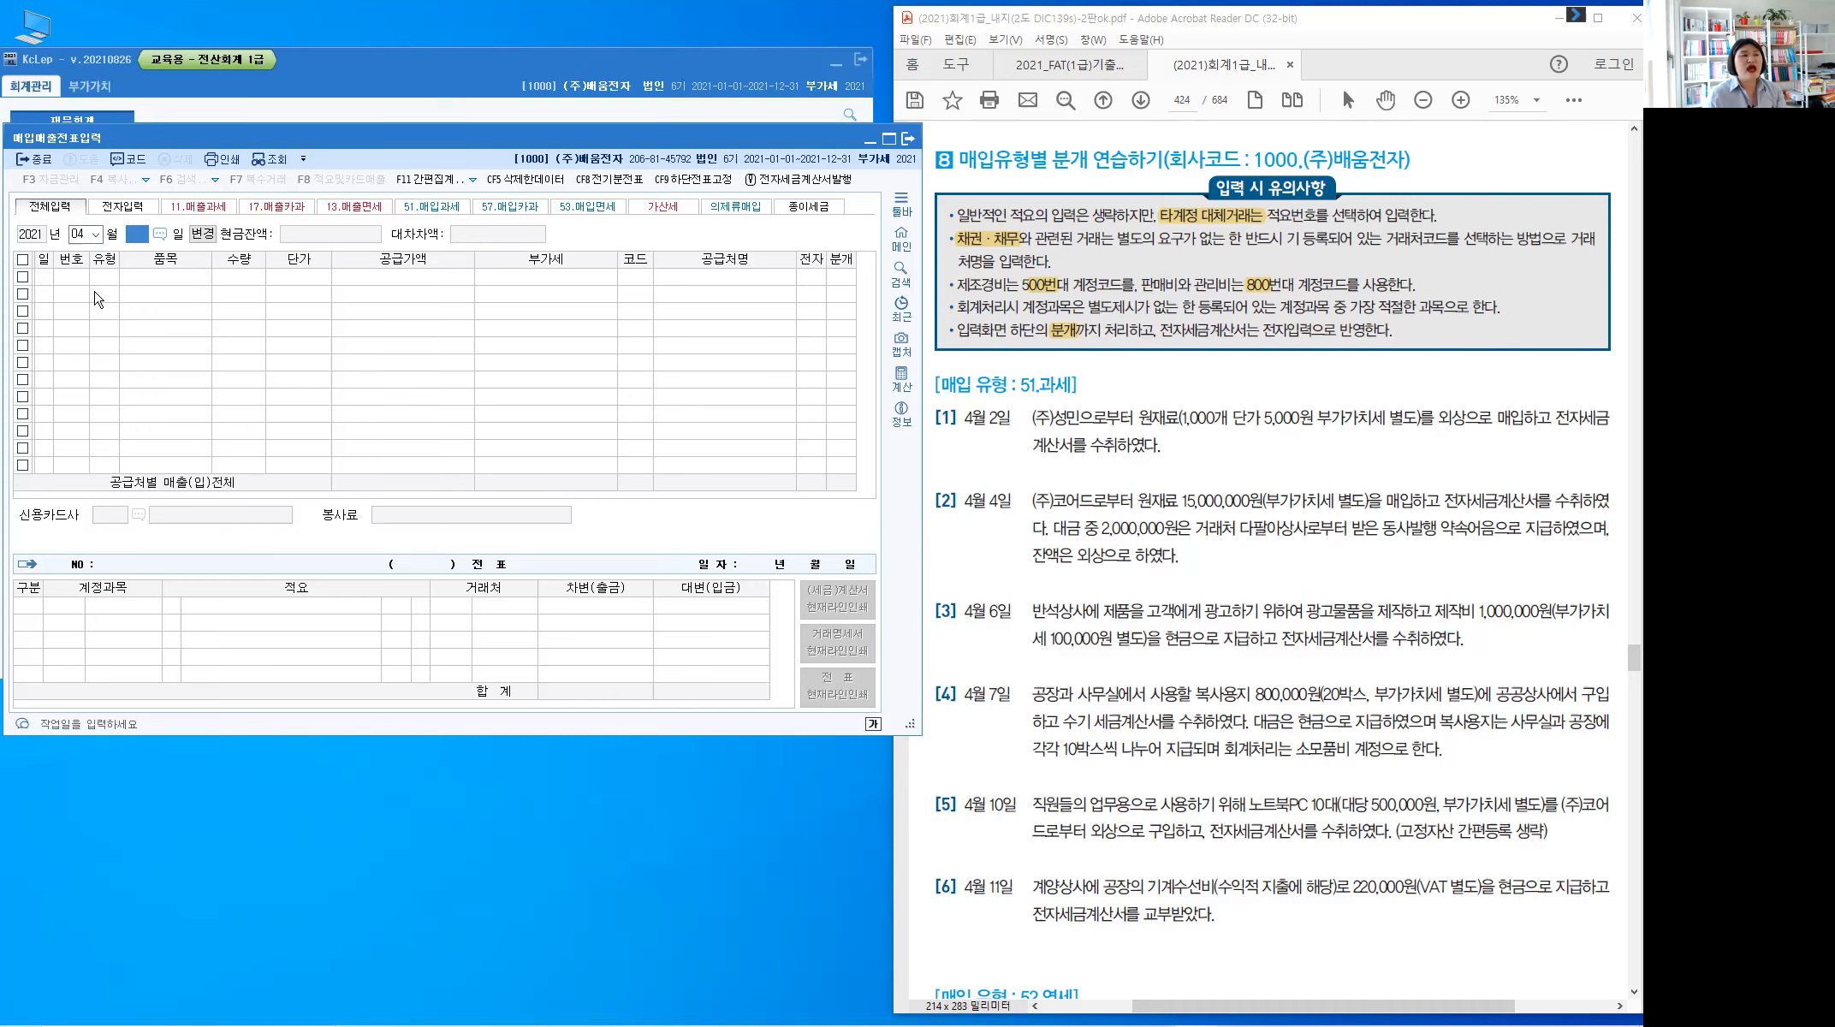
key("Return")
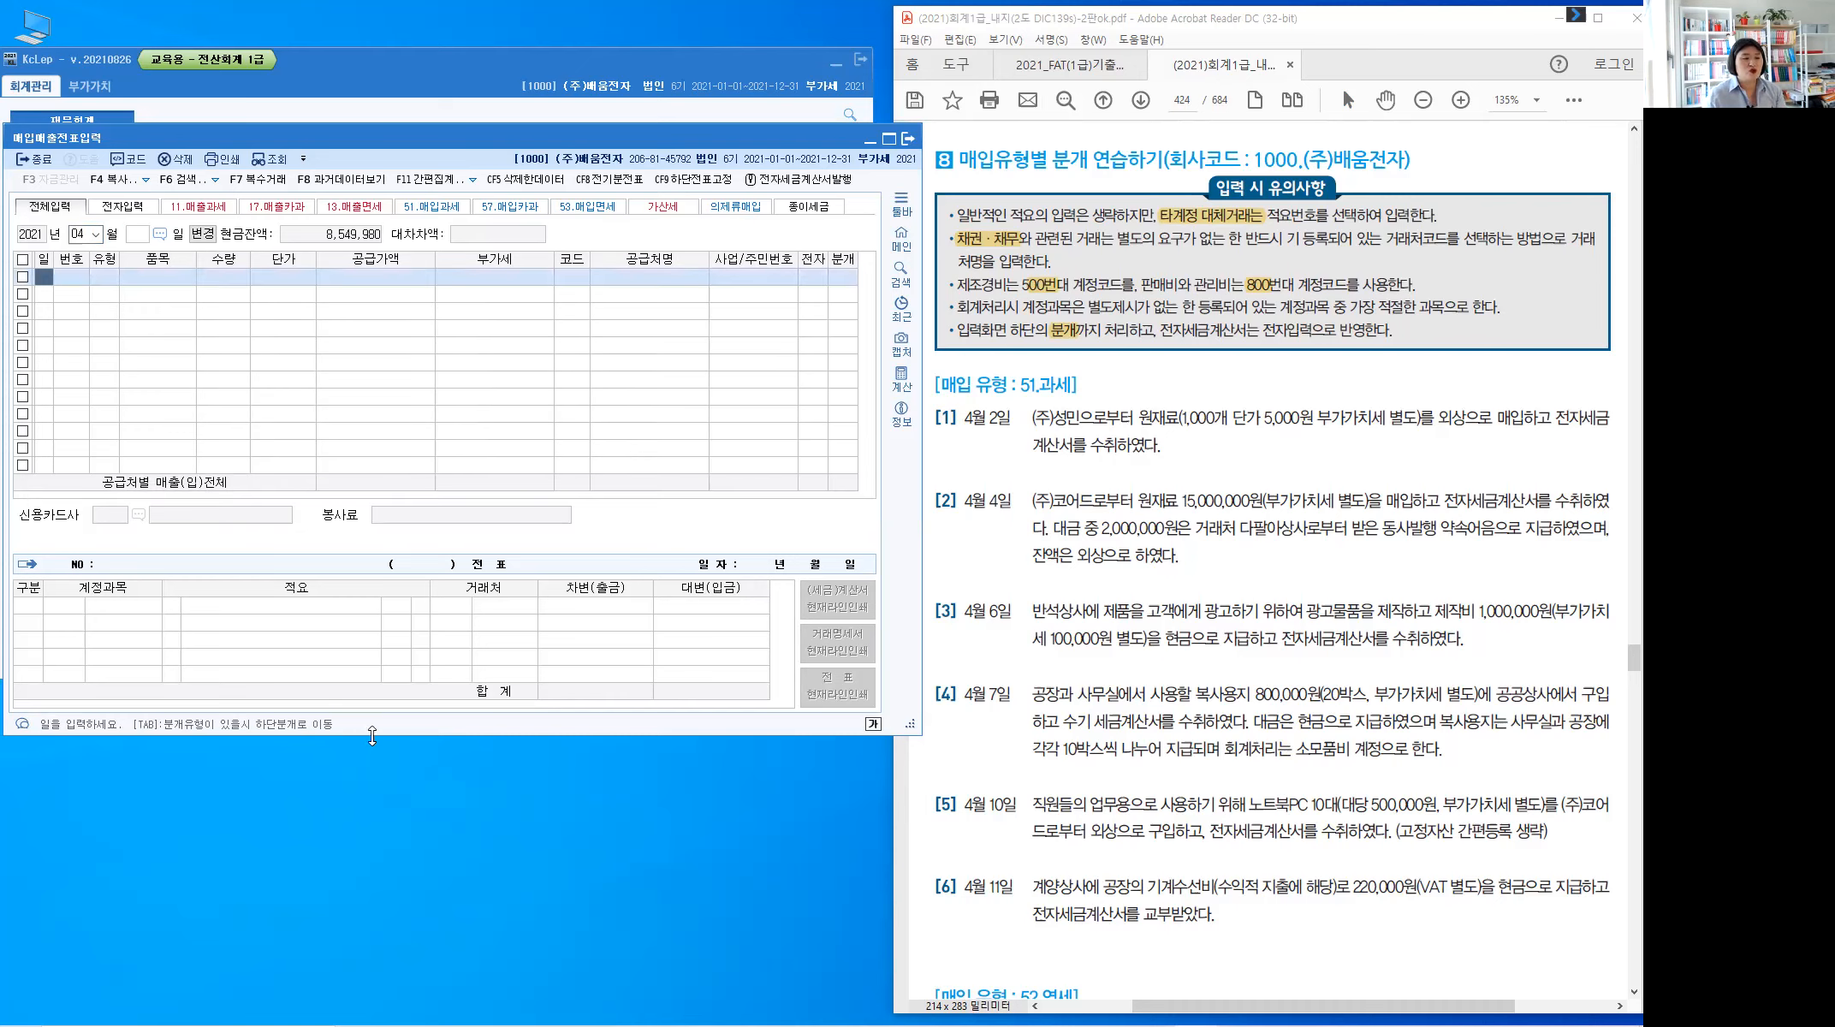
left_click_drag(372, 737, 403, 936)
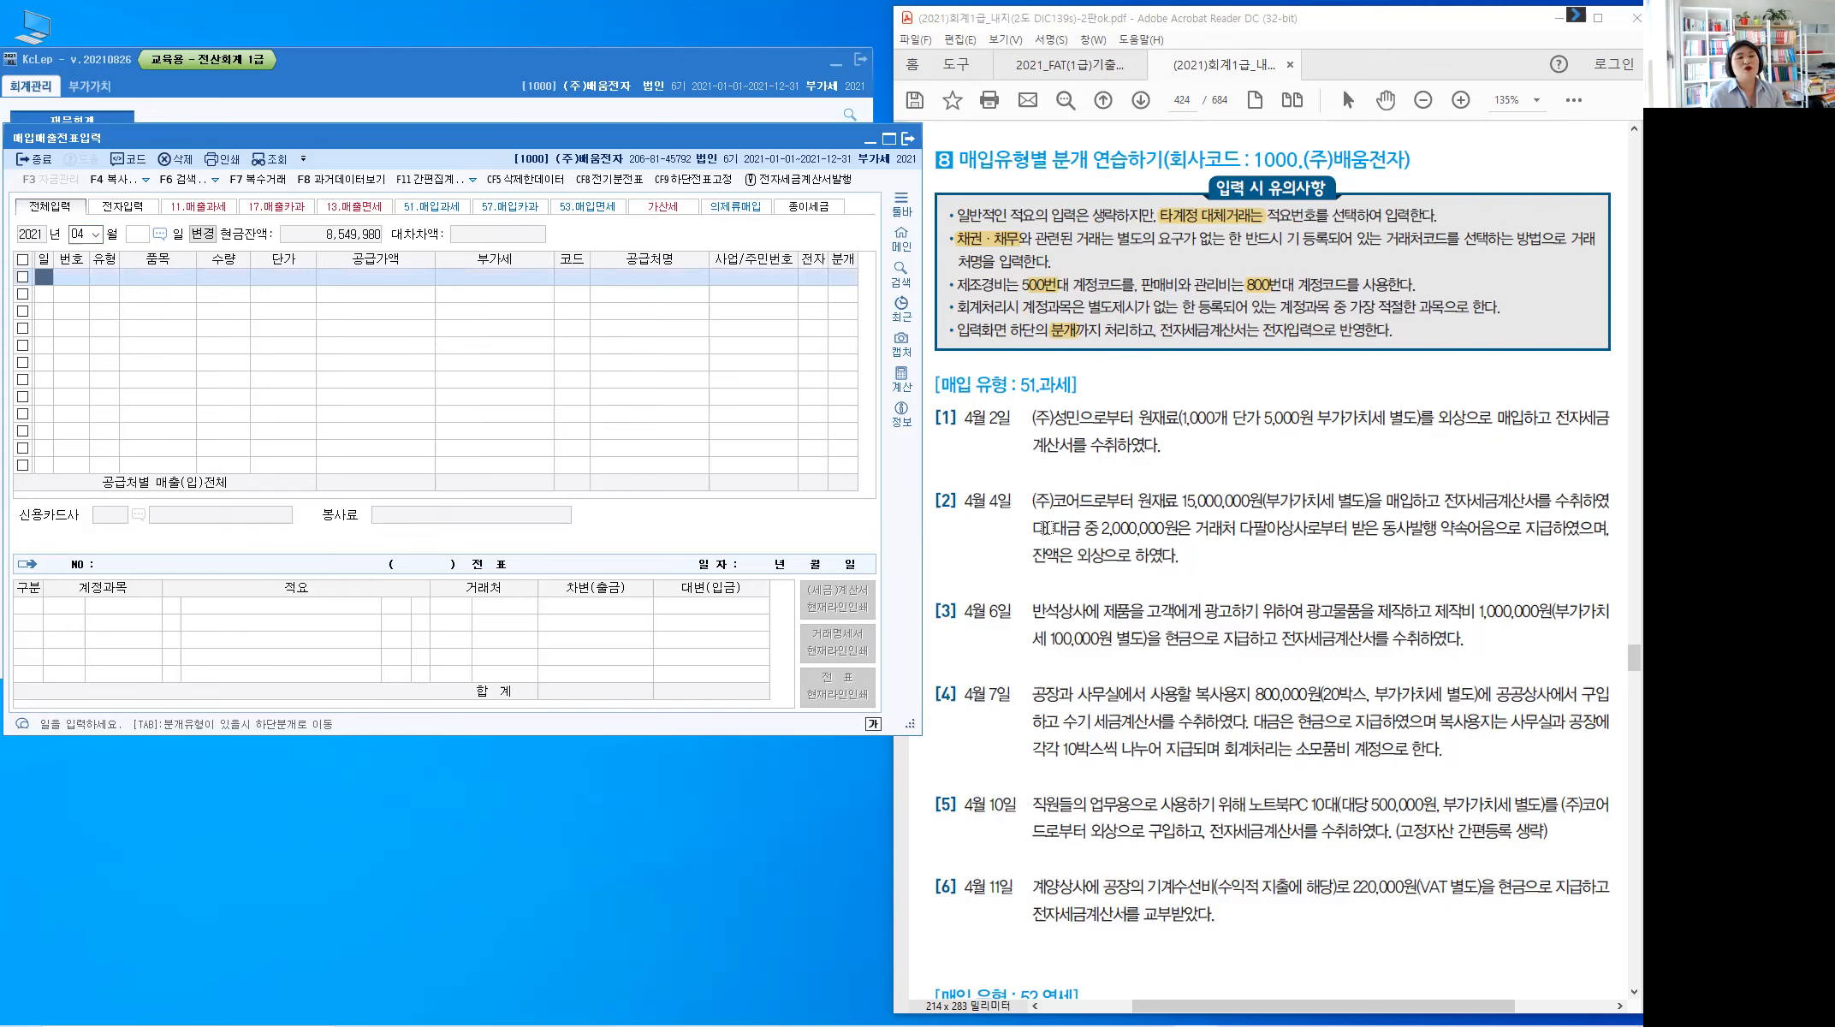
Check the exercise PDF, then enter day 2 in the grid's first row
left_click(1216, 447)
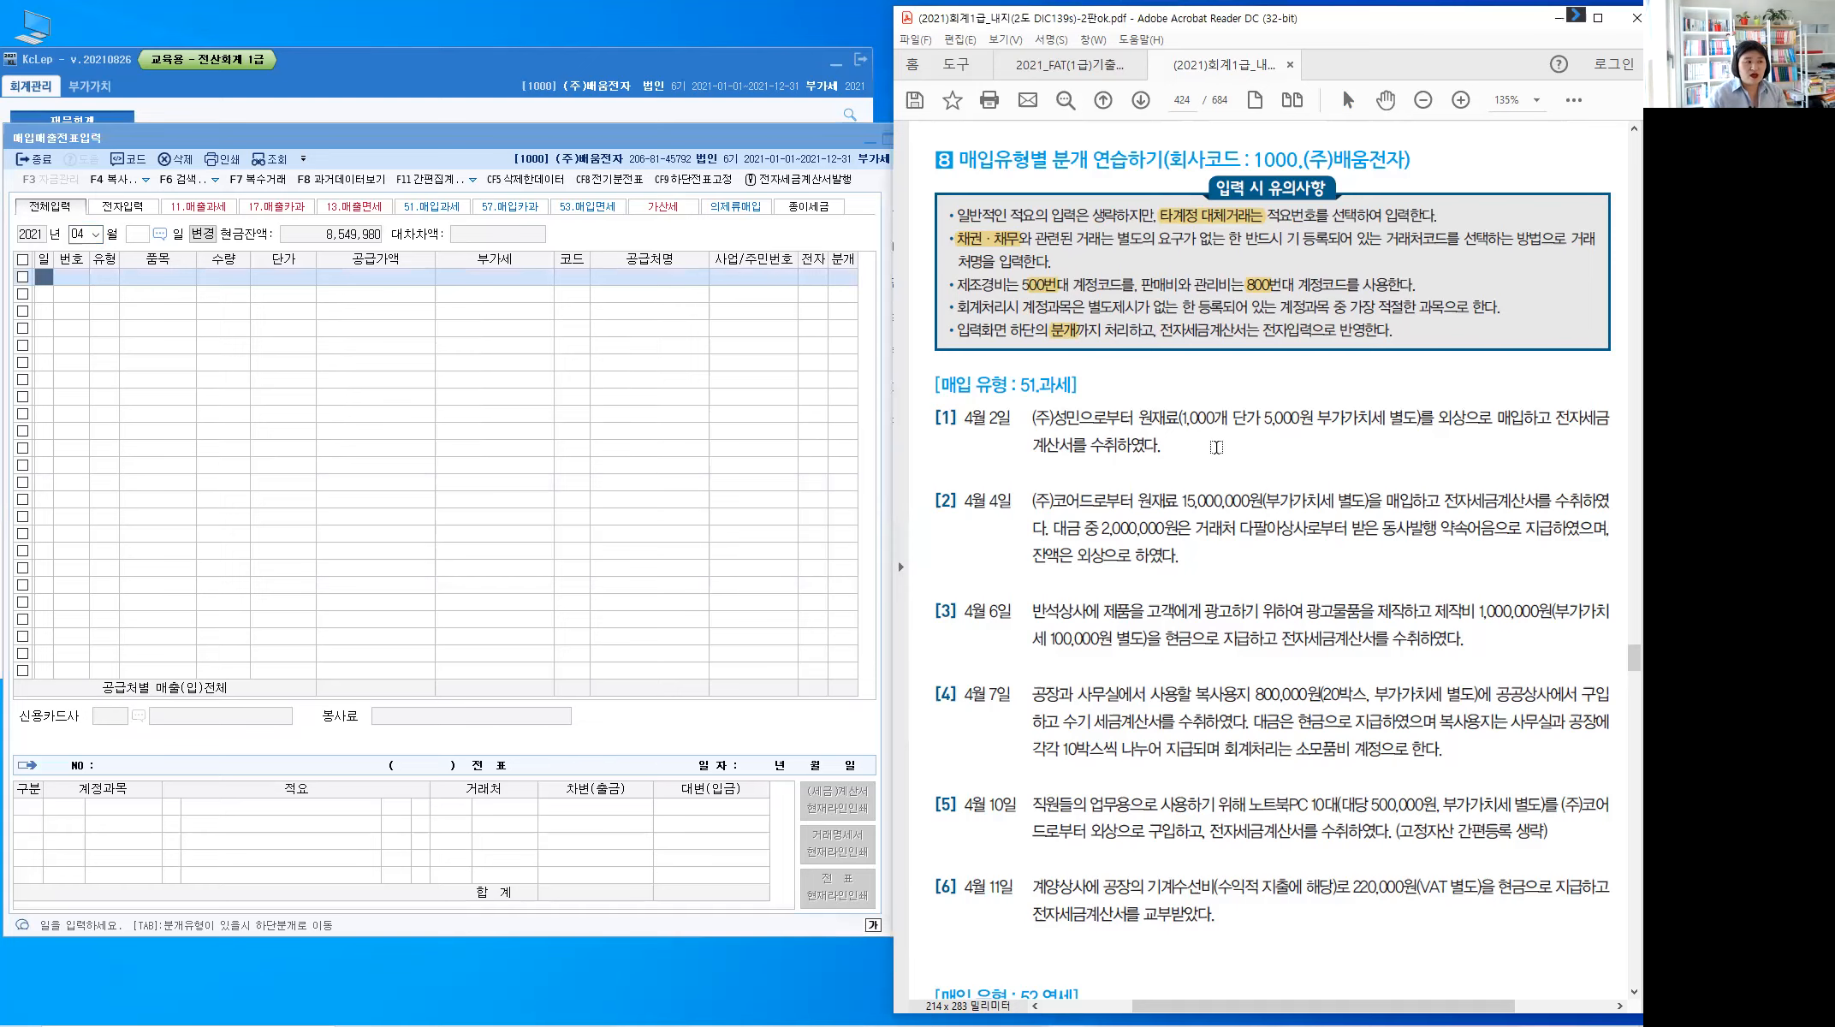
scroll(1216, 446, "down", 10)
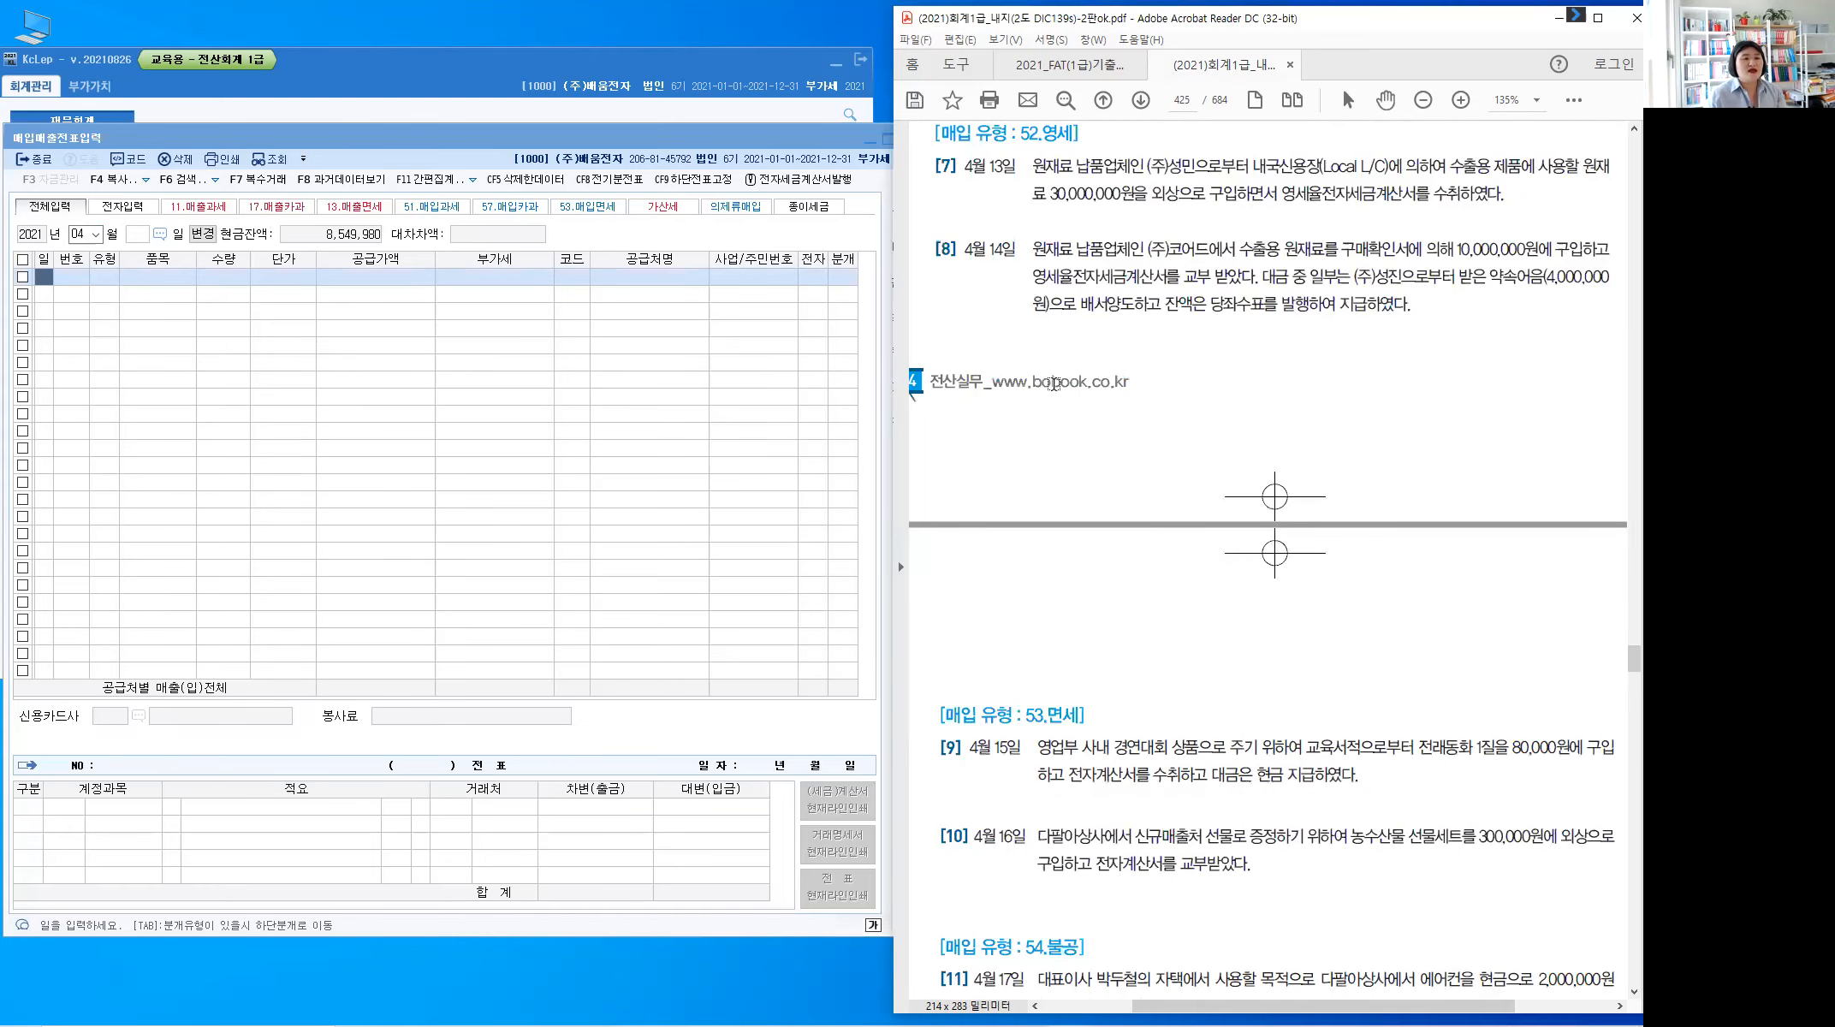
scroll(1055, 384, "up", 4)
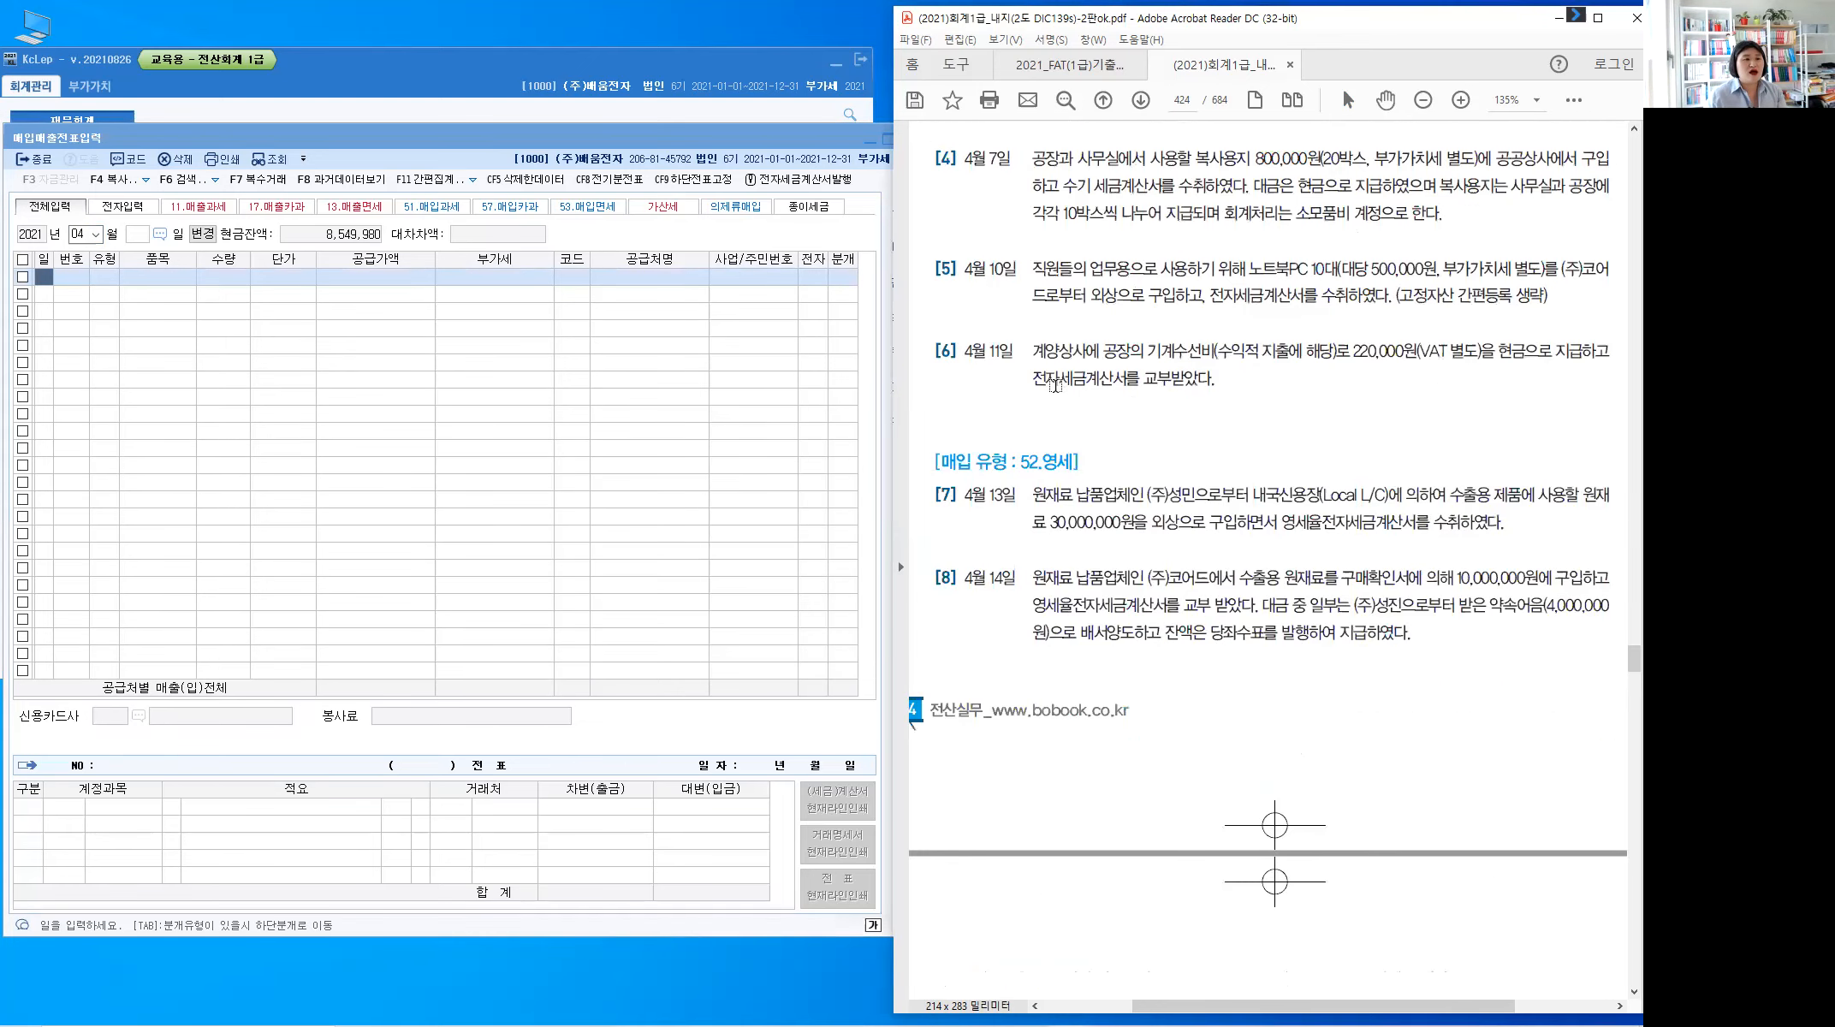
scroll(1055, 384, "up", 4)
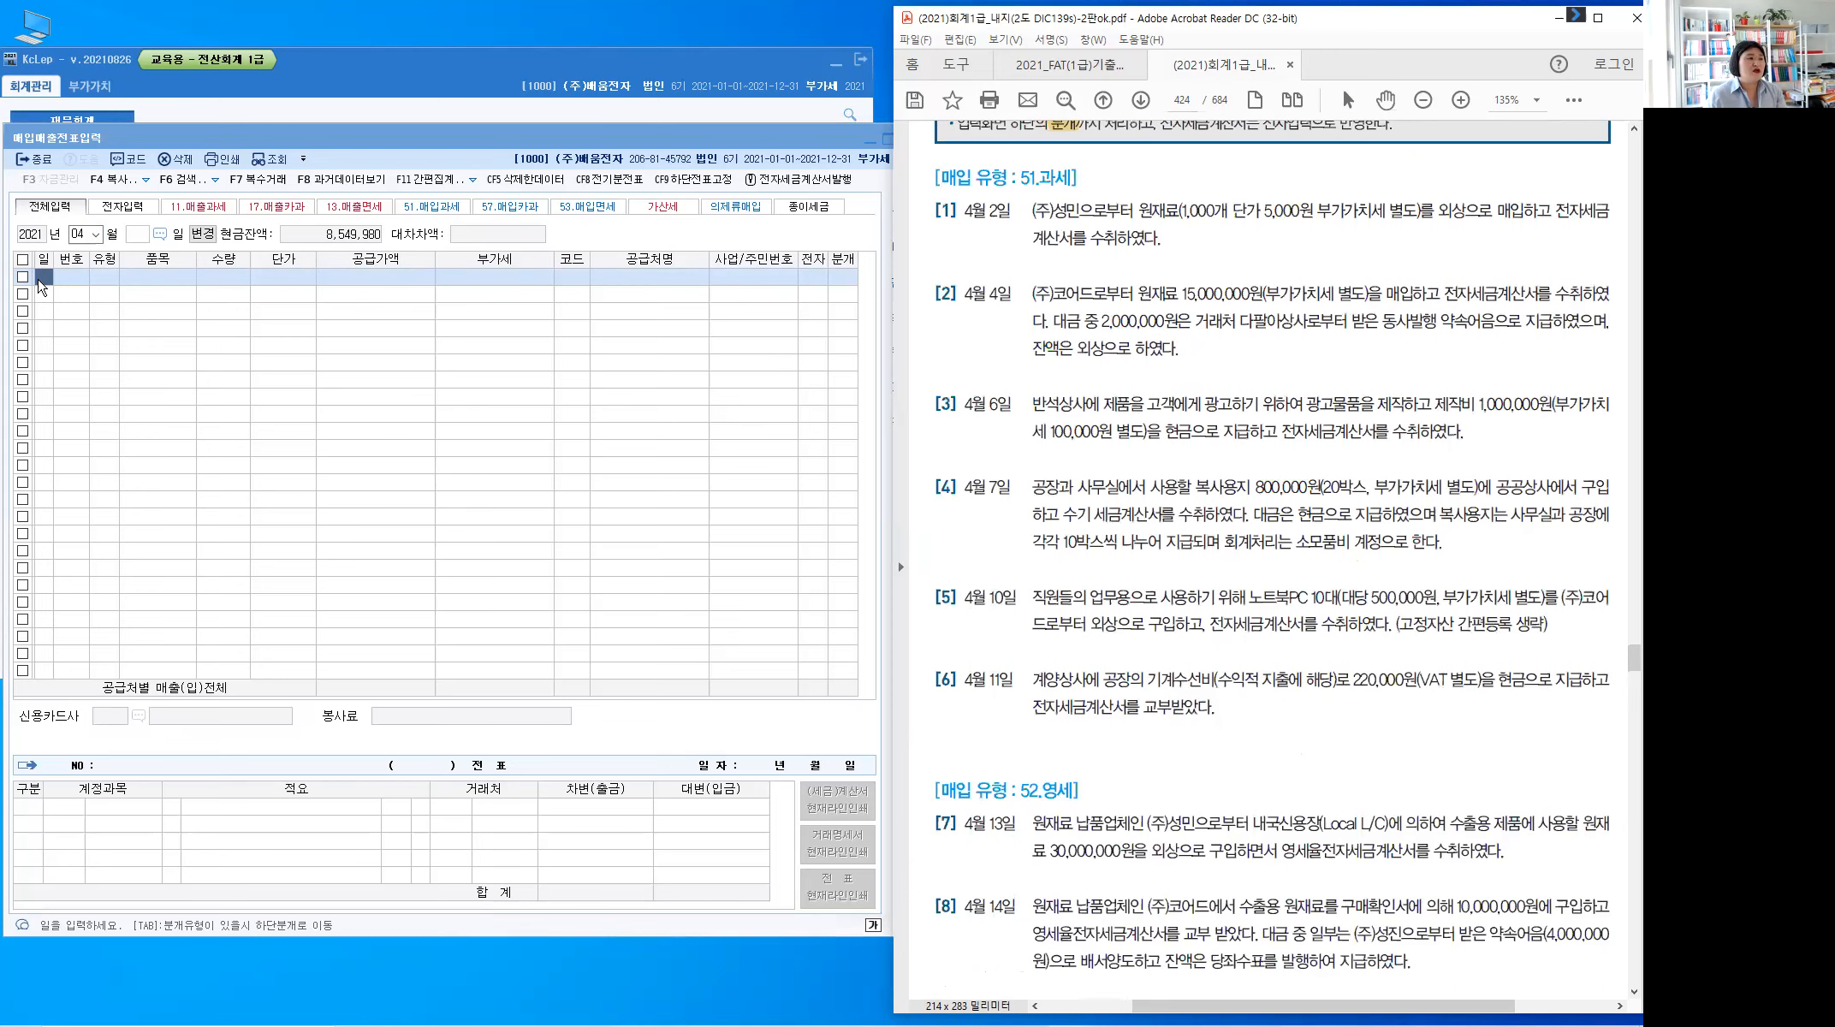
left_click(40, 281)
type("2")
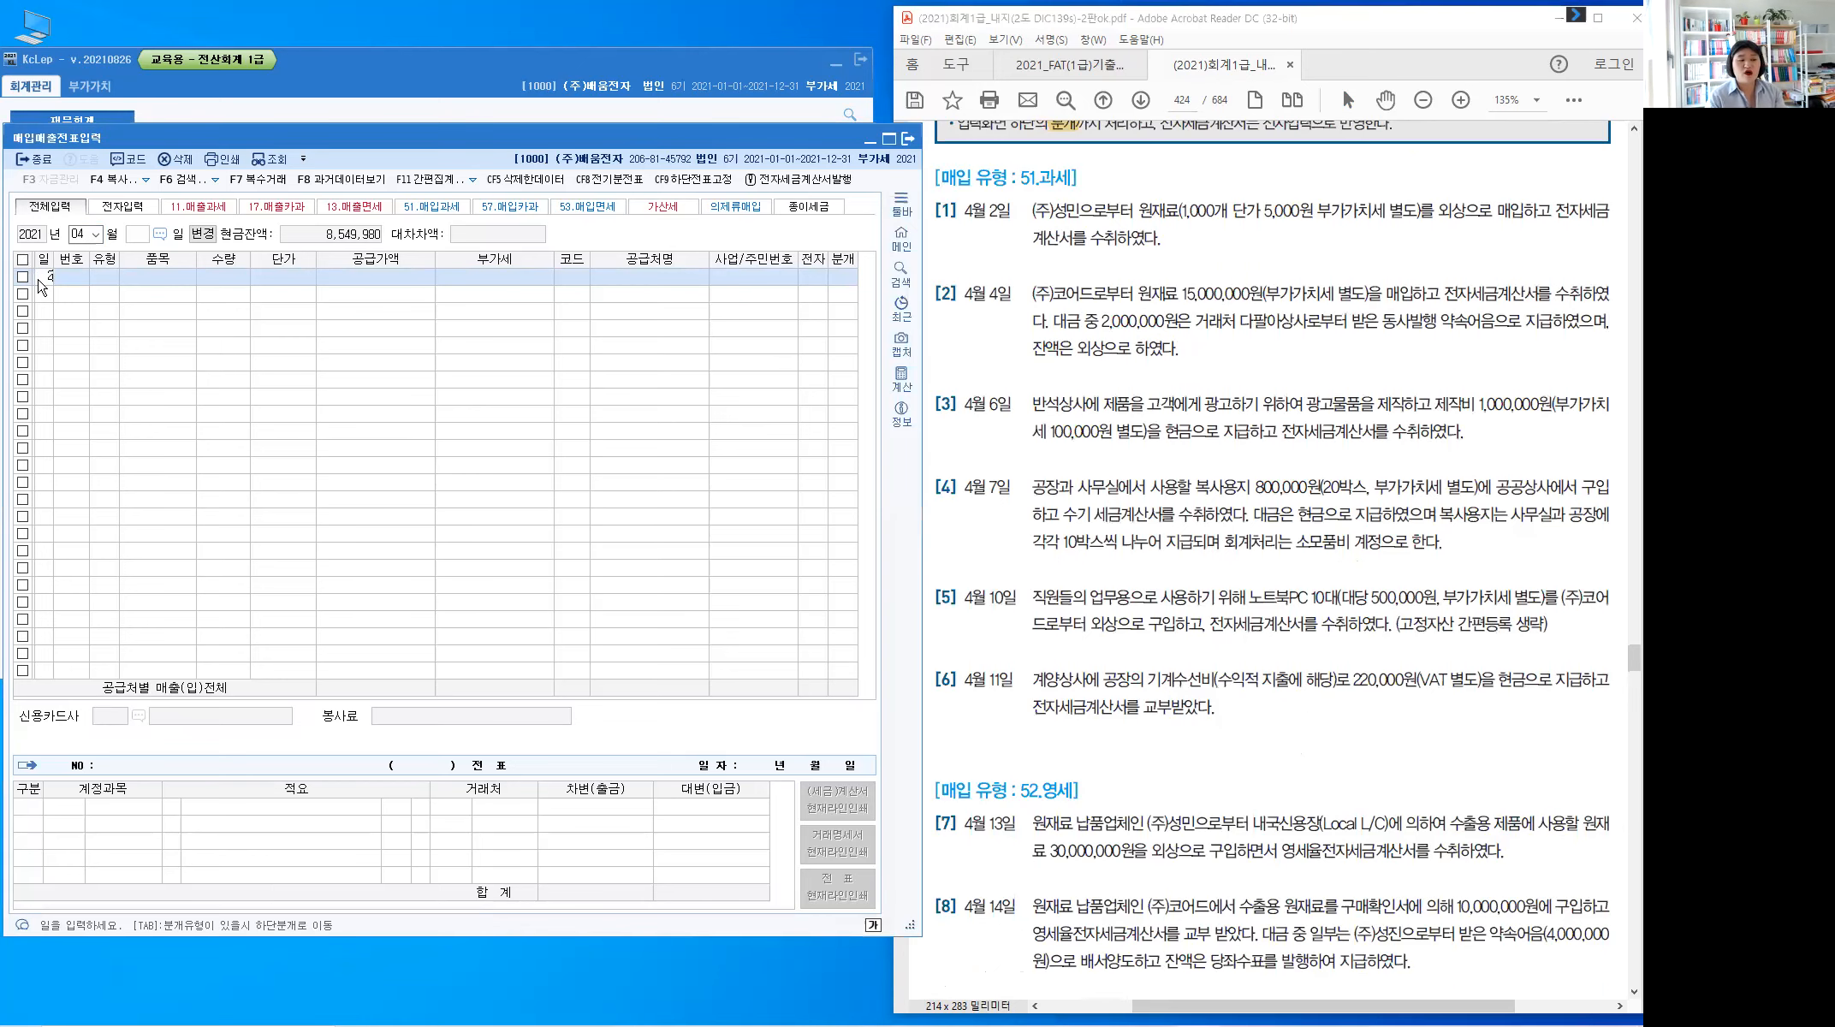
key("Return")
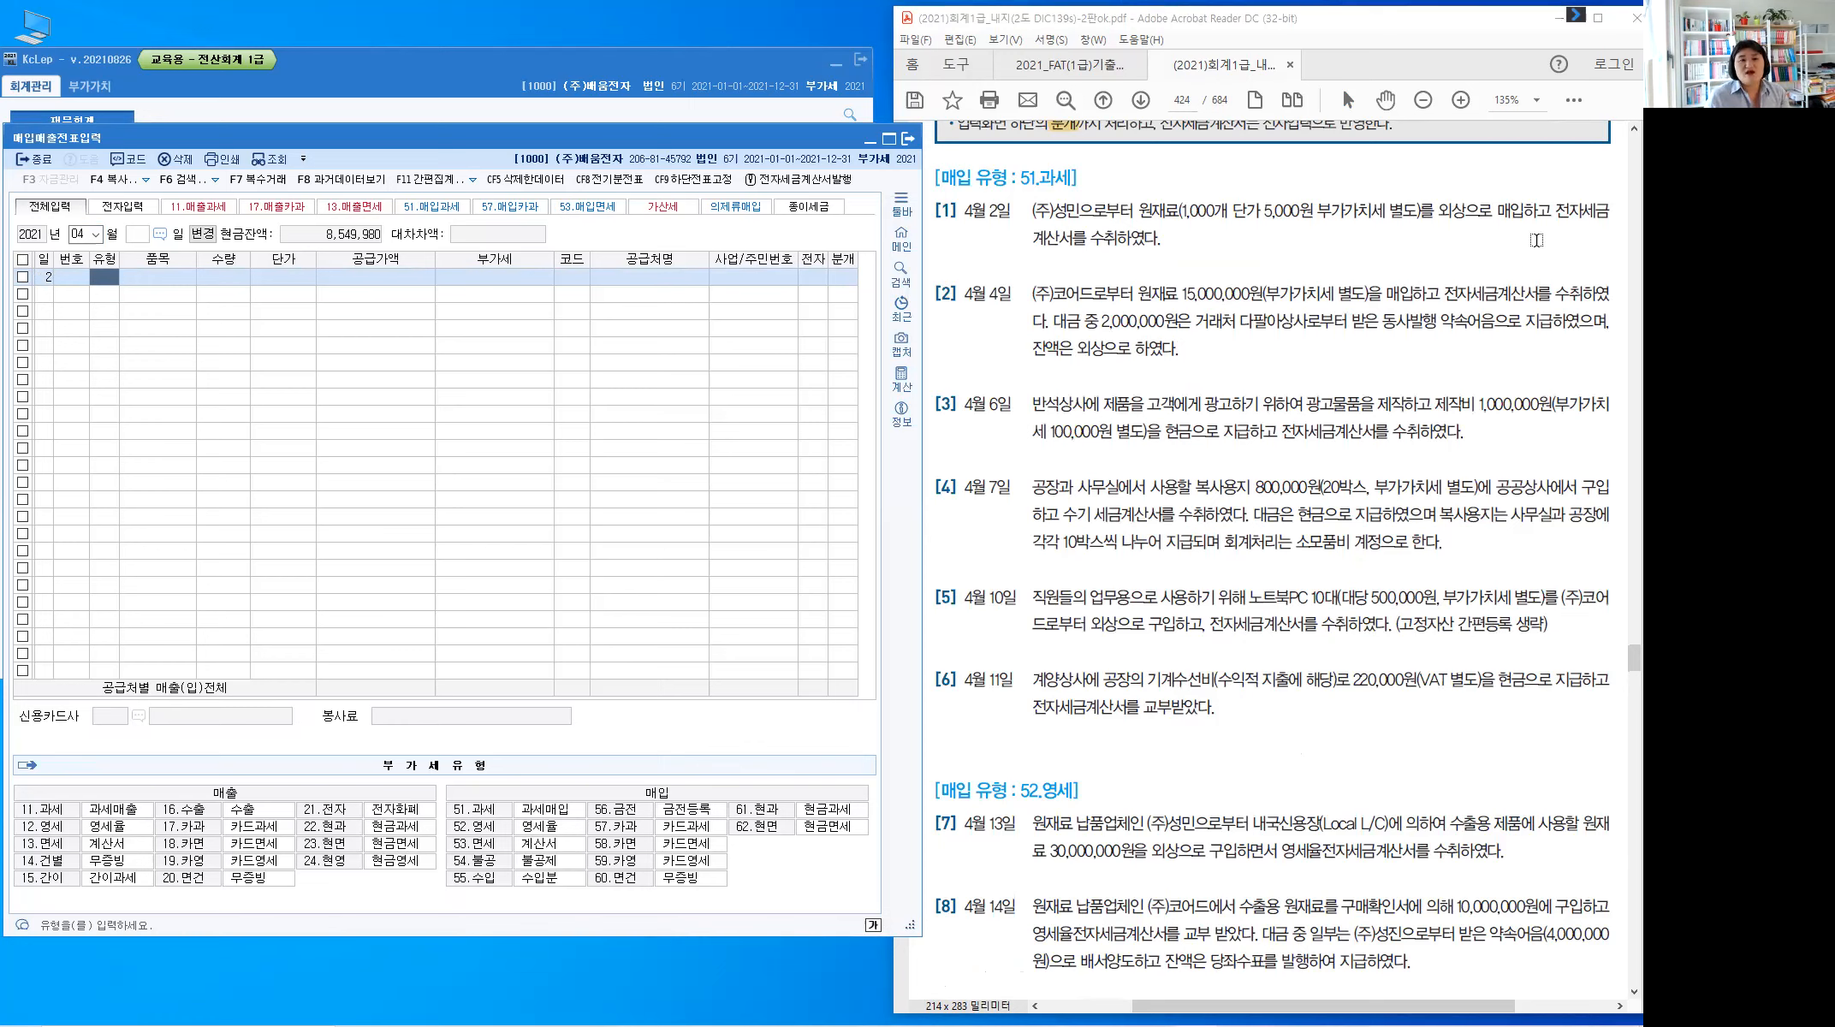
Highlight 외상, 매입하고 and 전자세금계산서를 수취하였다 in PDF item [1], then return to KcLep
left_click_drag(1601, 211, 1497, 213)
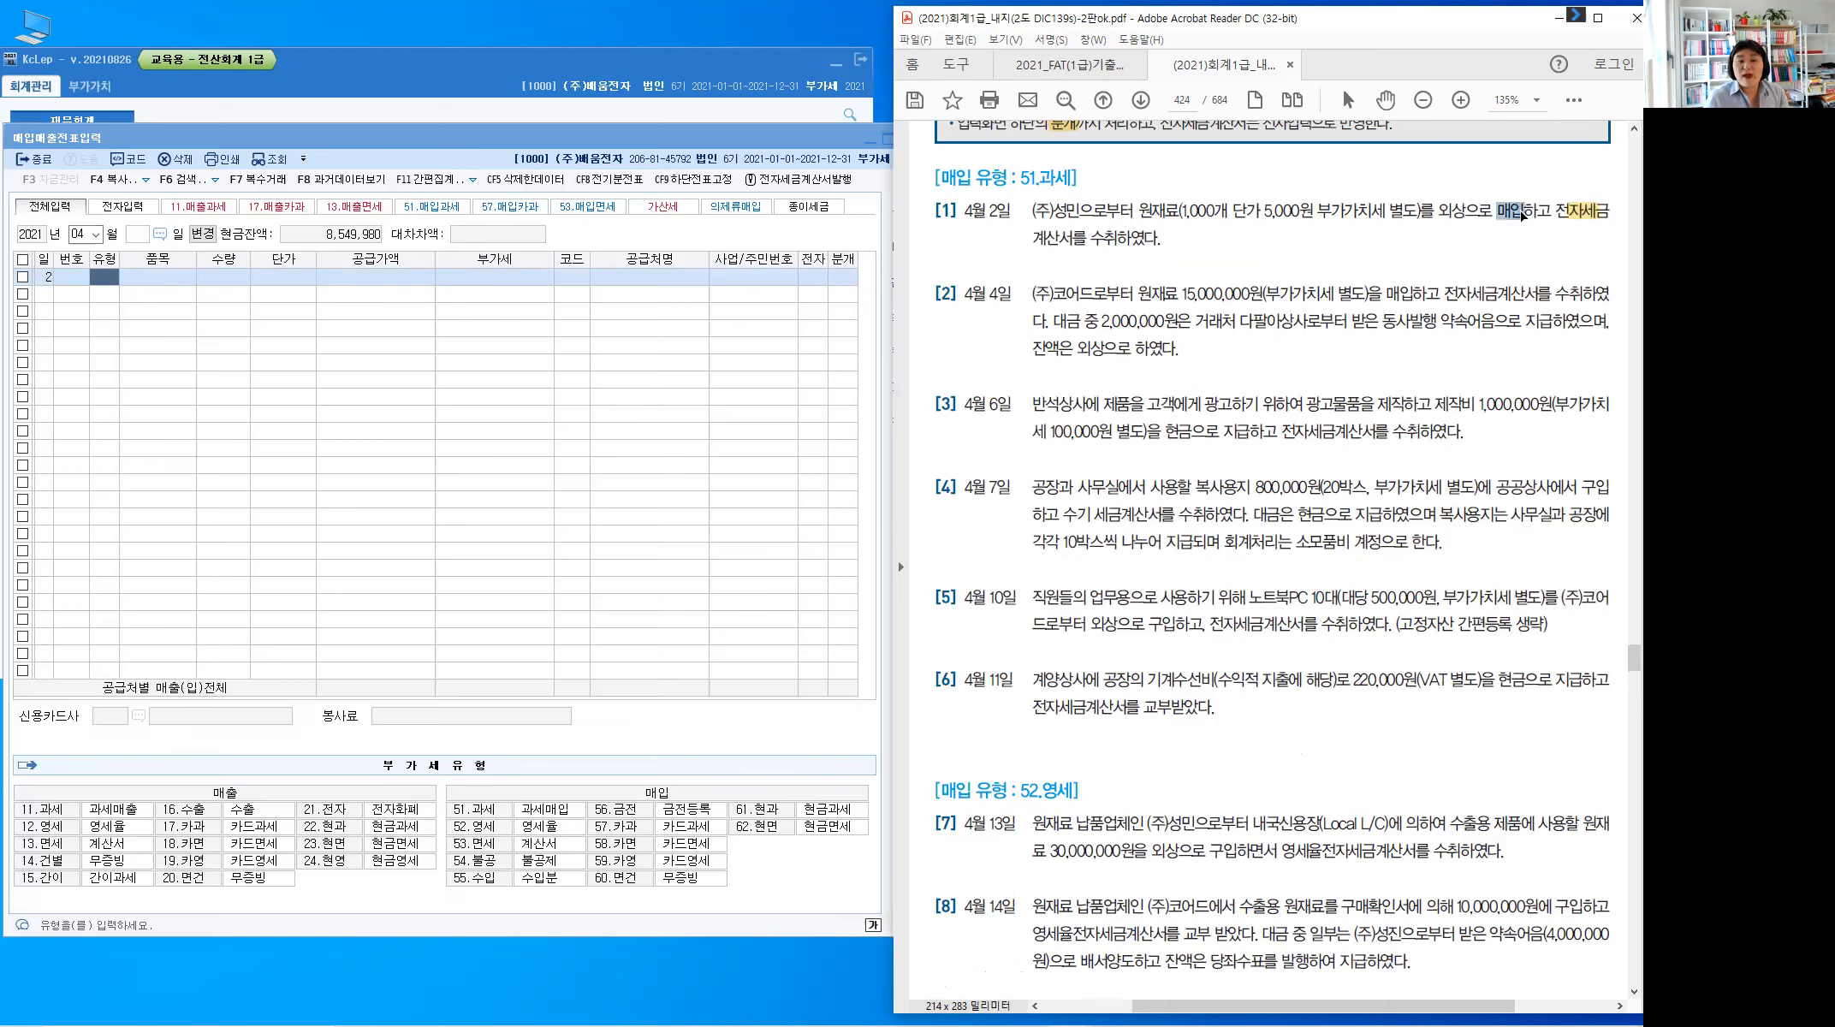
left_click(694, 801)
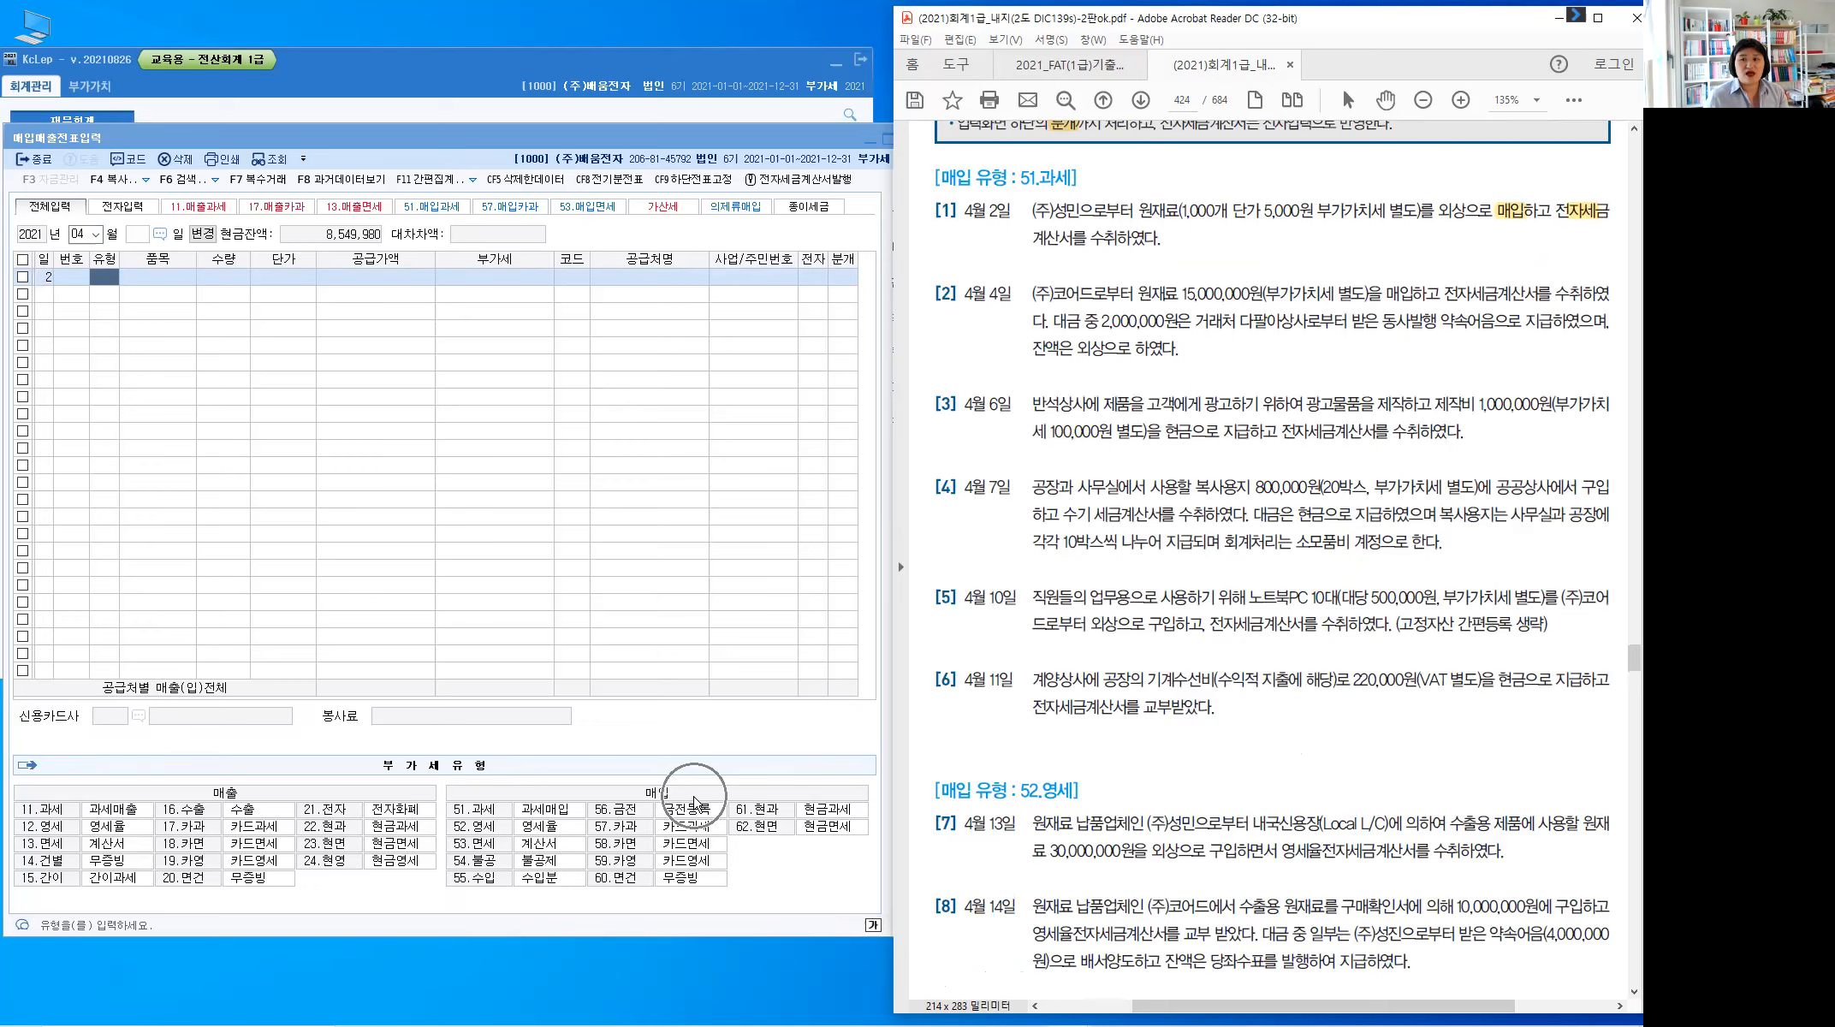
left_click_drag(1602, 211, 1610, 211)
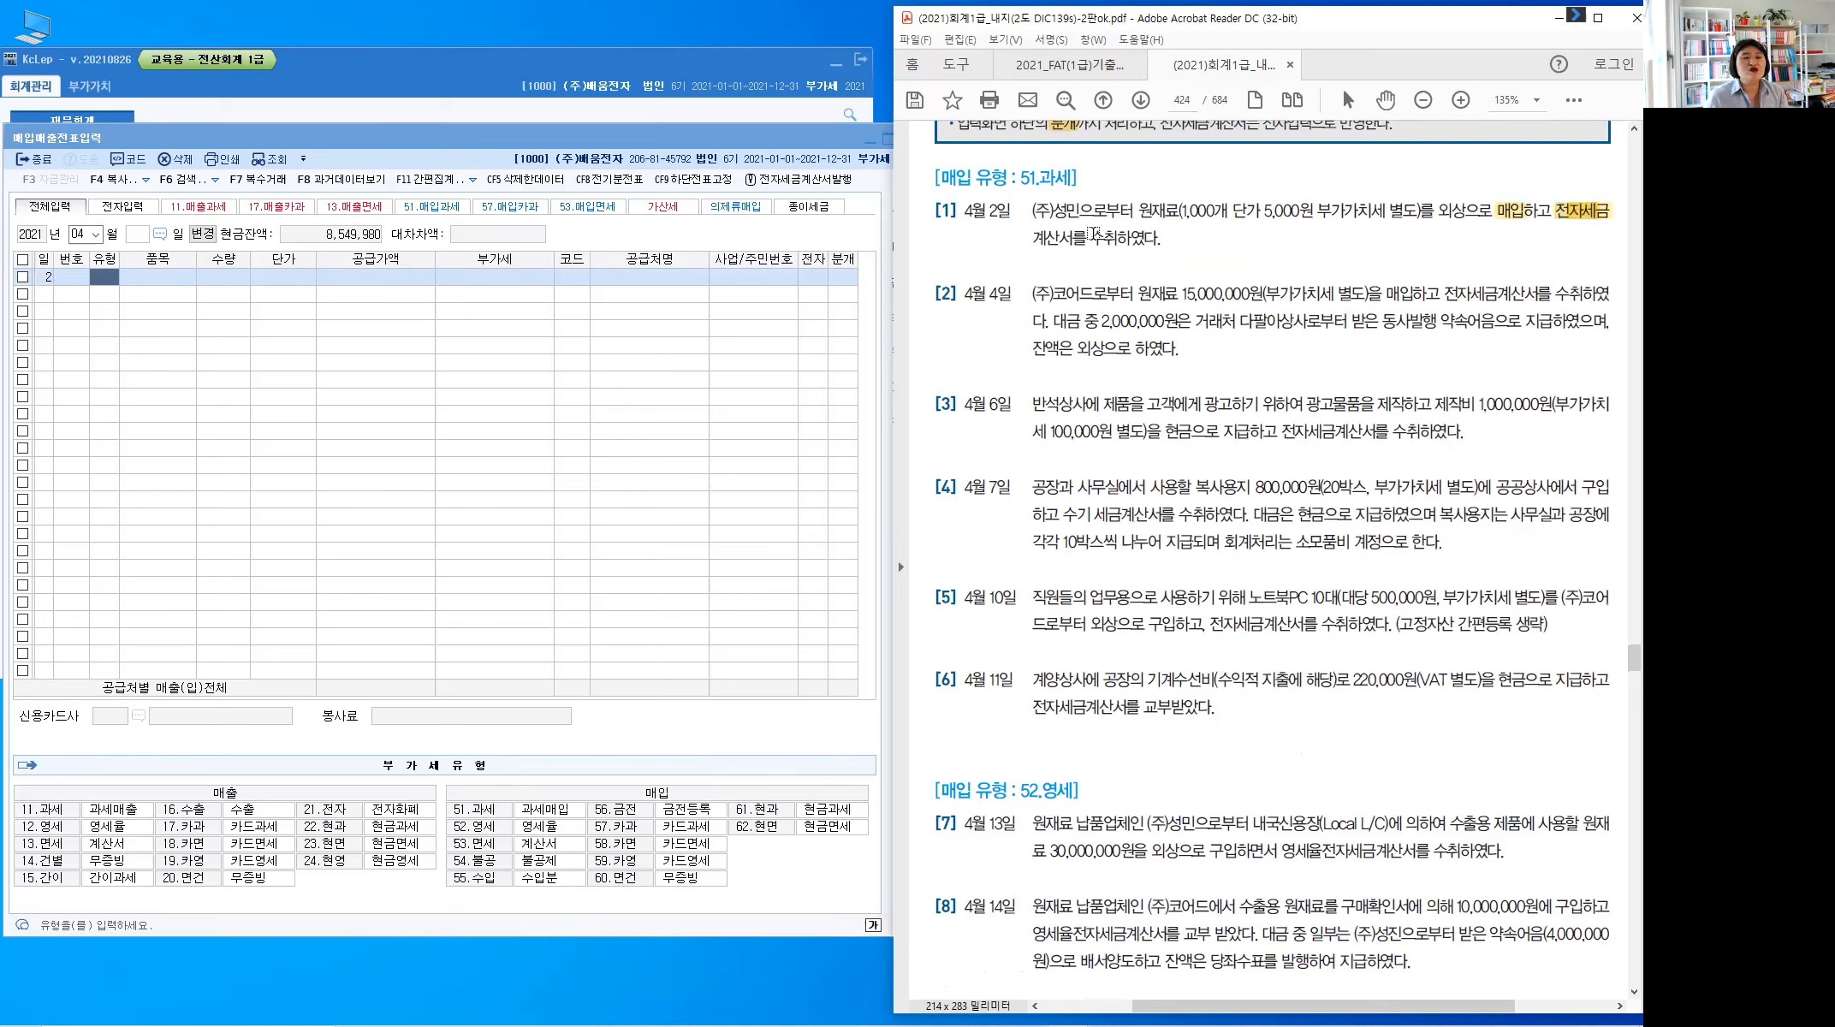
left_click_drag(1160, 239, 1554, 217)
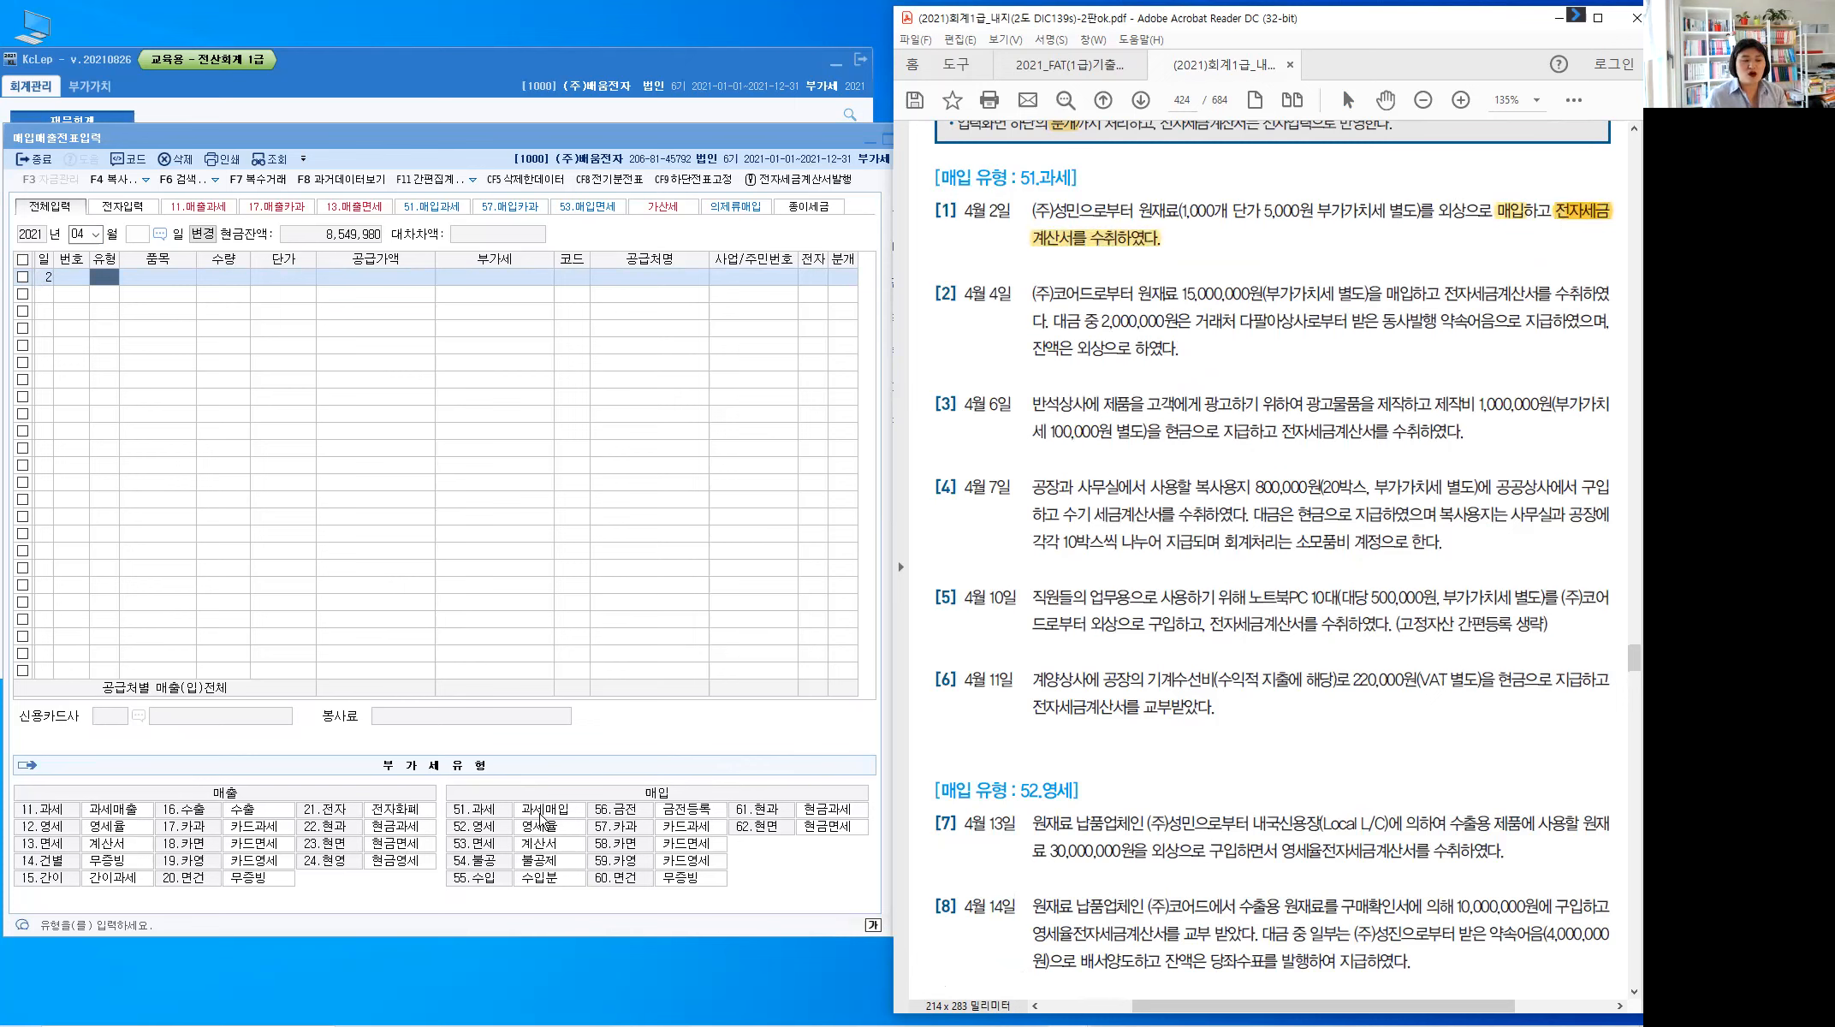
key("ctrl")
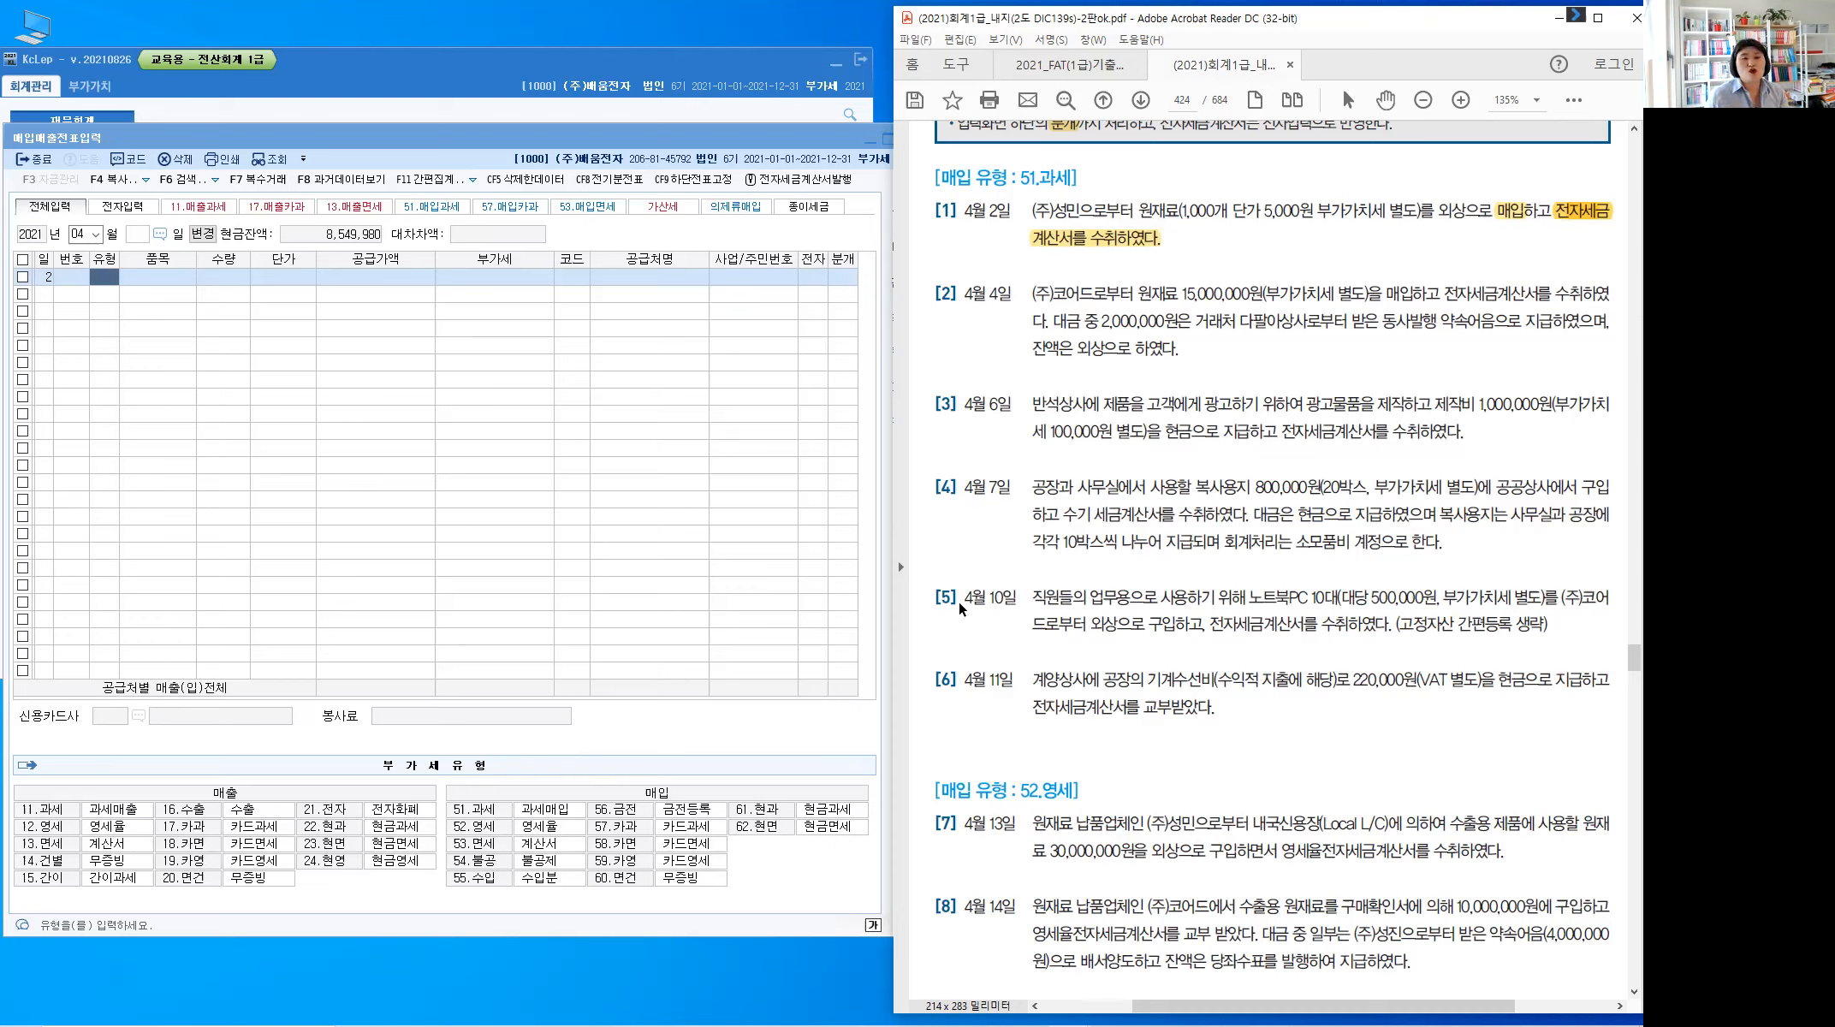
double_click(1455, 211)
left_click(107, 289)
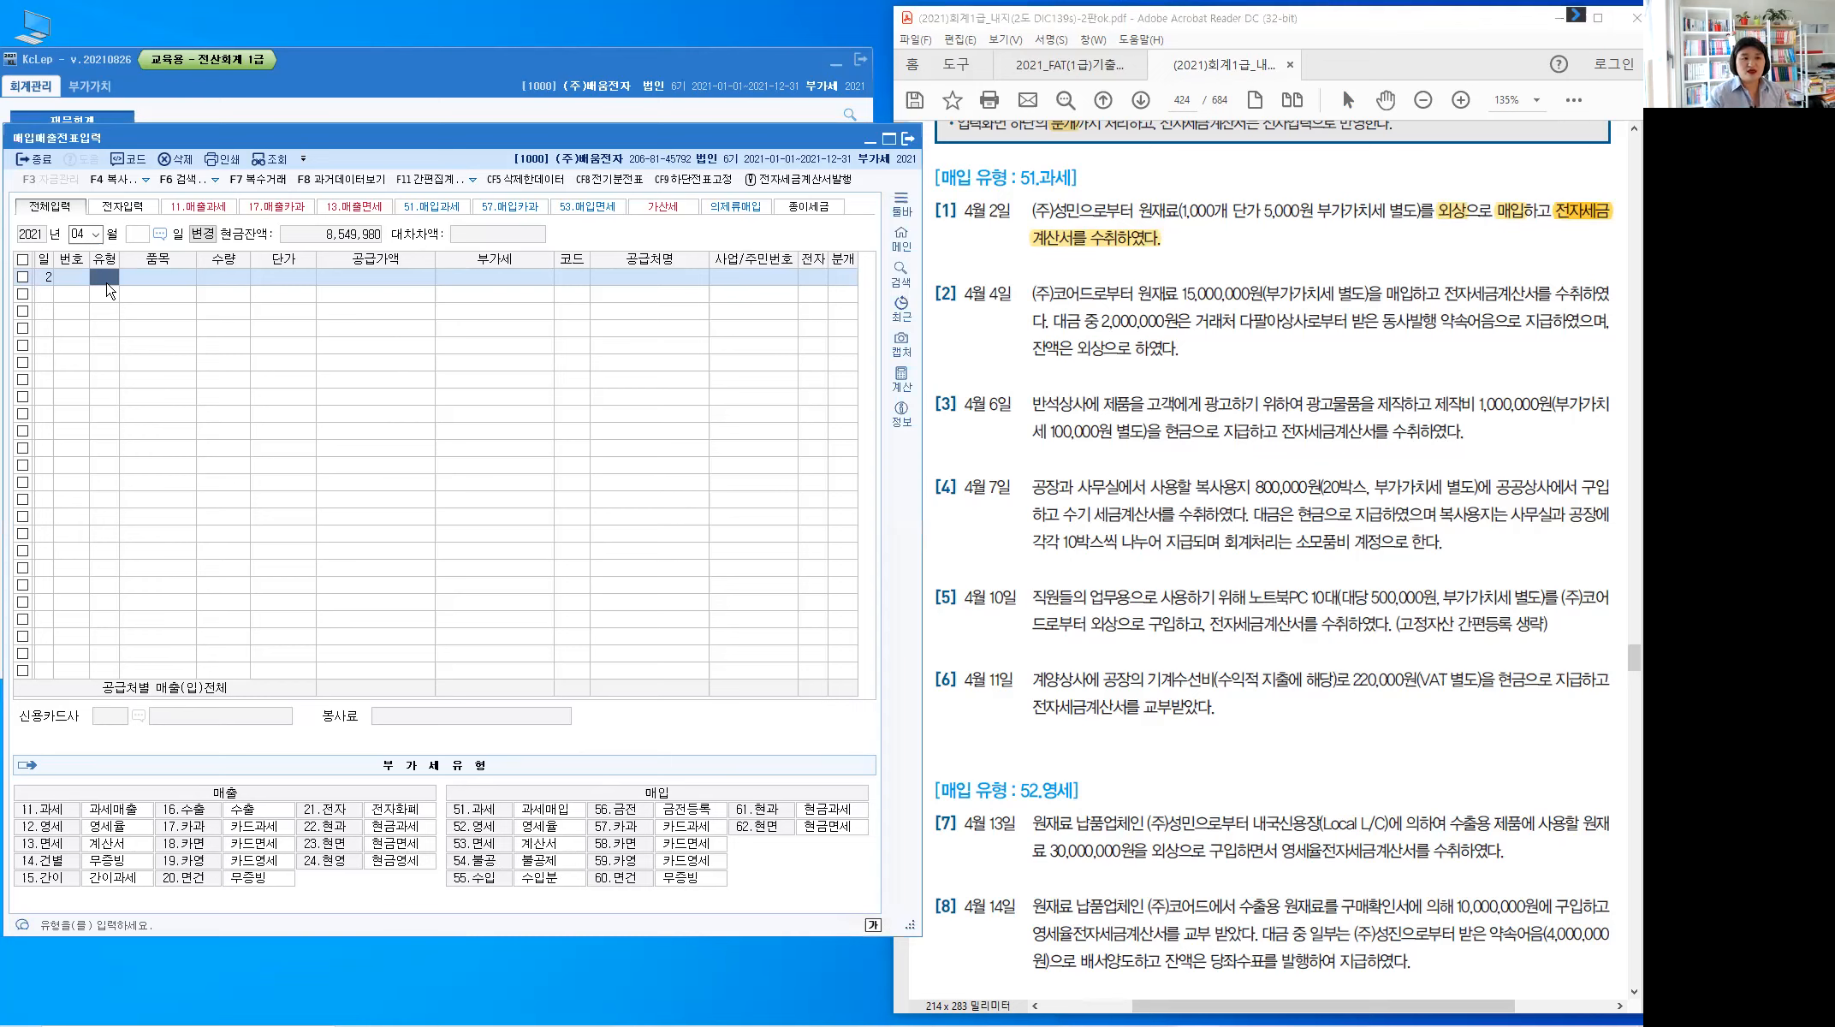
Enter a 51 과세 purchase of 원재료, 1,000 units at 5,000 (supply 5,000,000, VAT 500,000)
type("51")
key("Return")
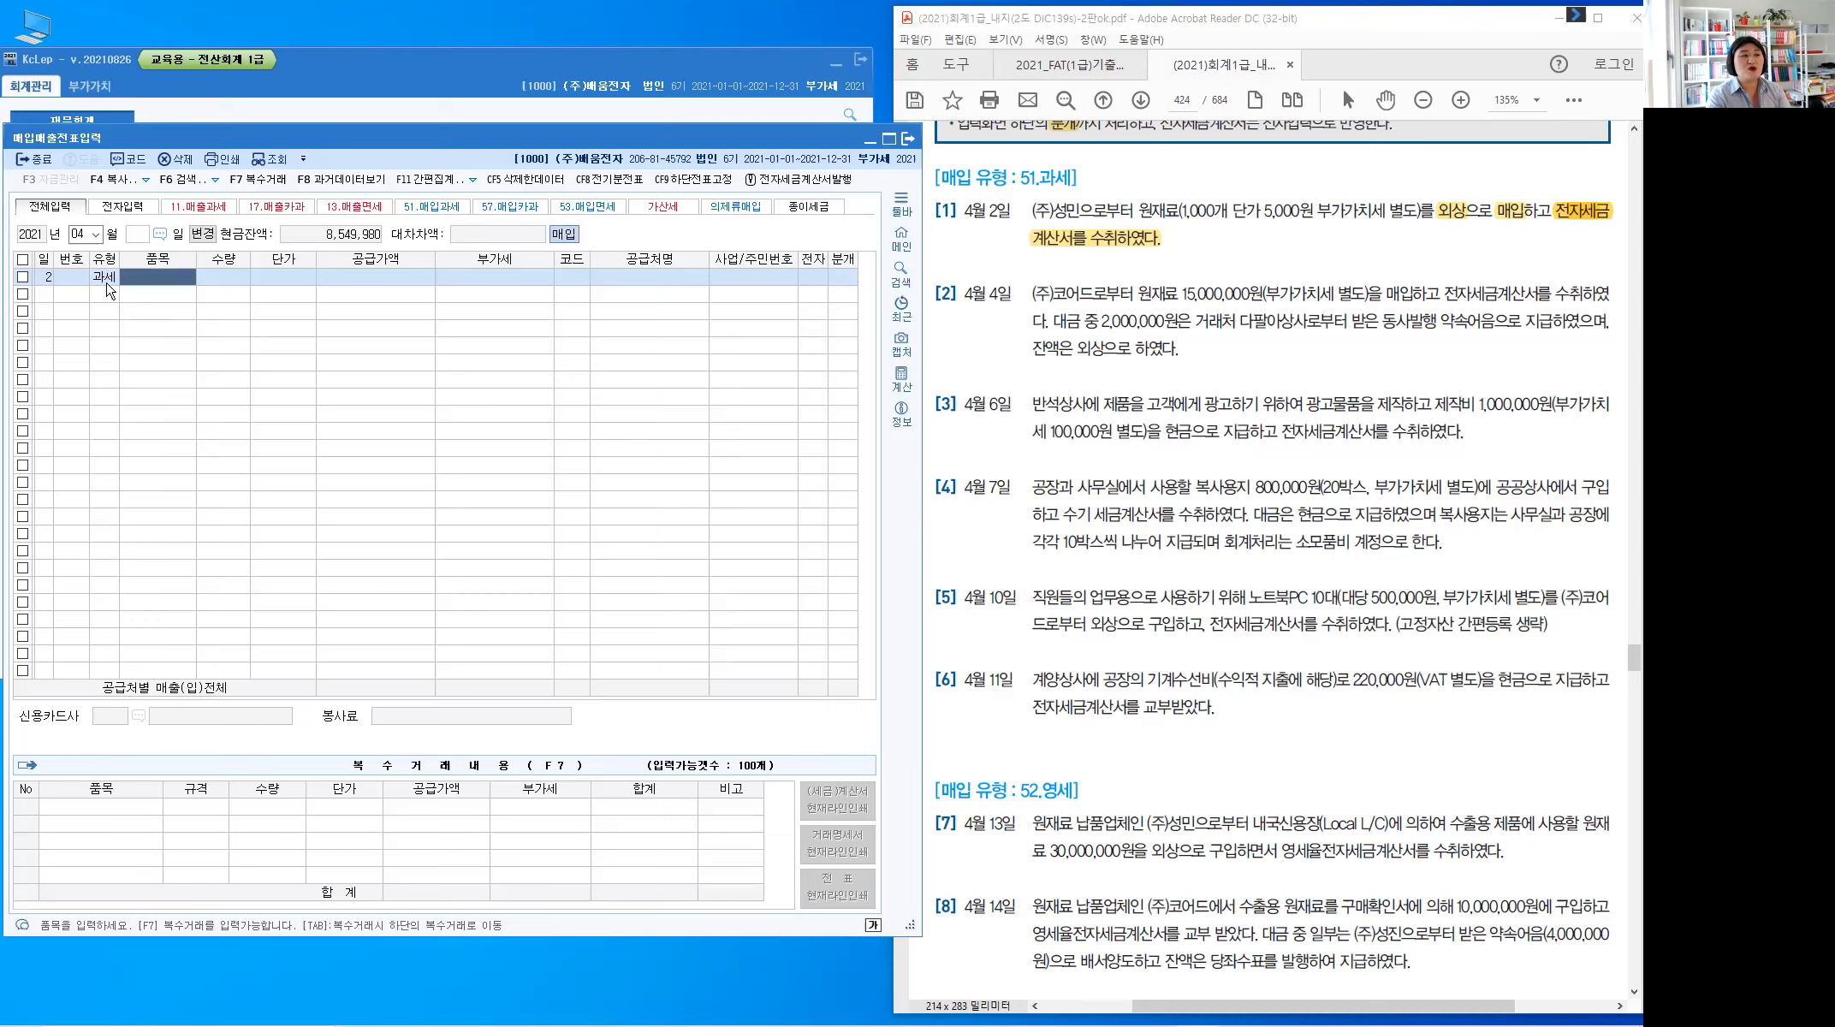
key("Hangul")
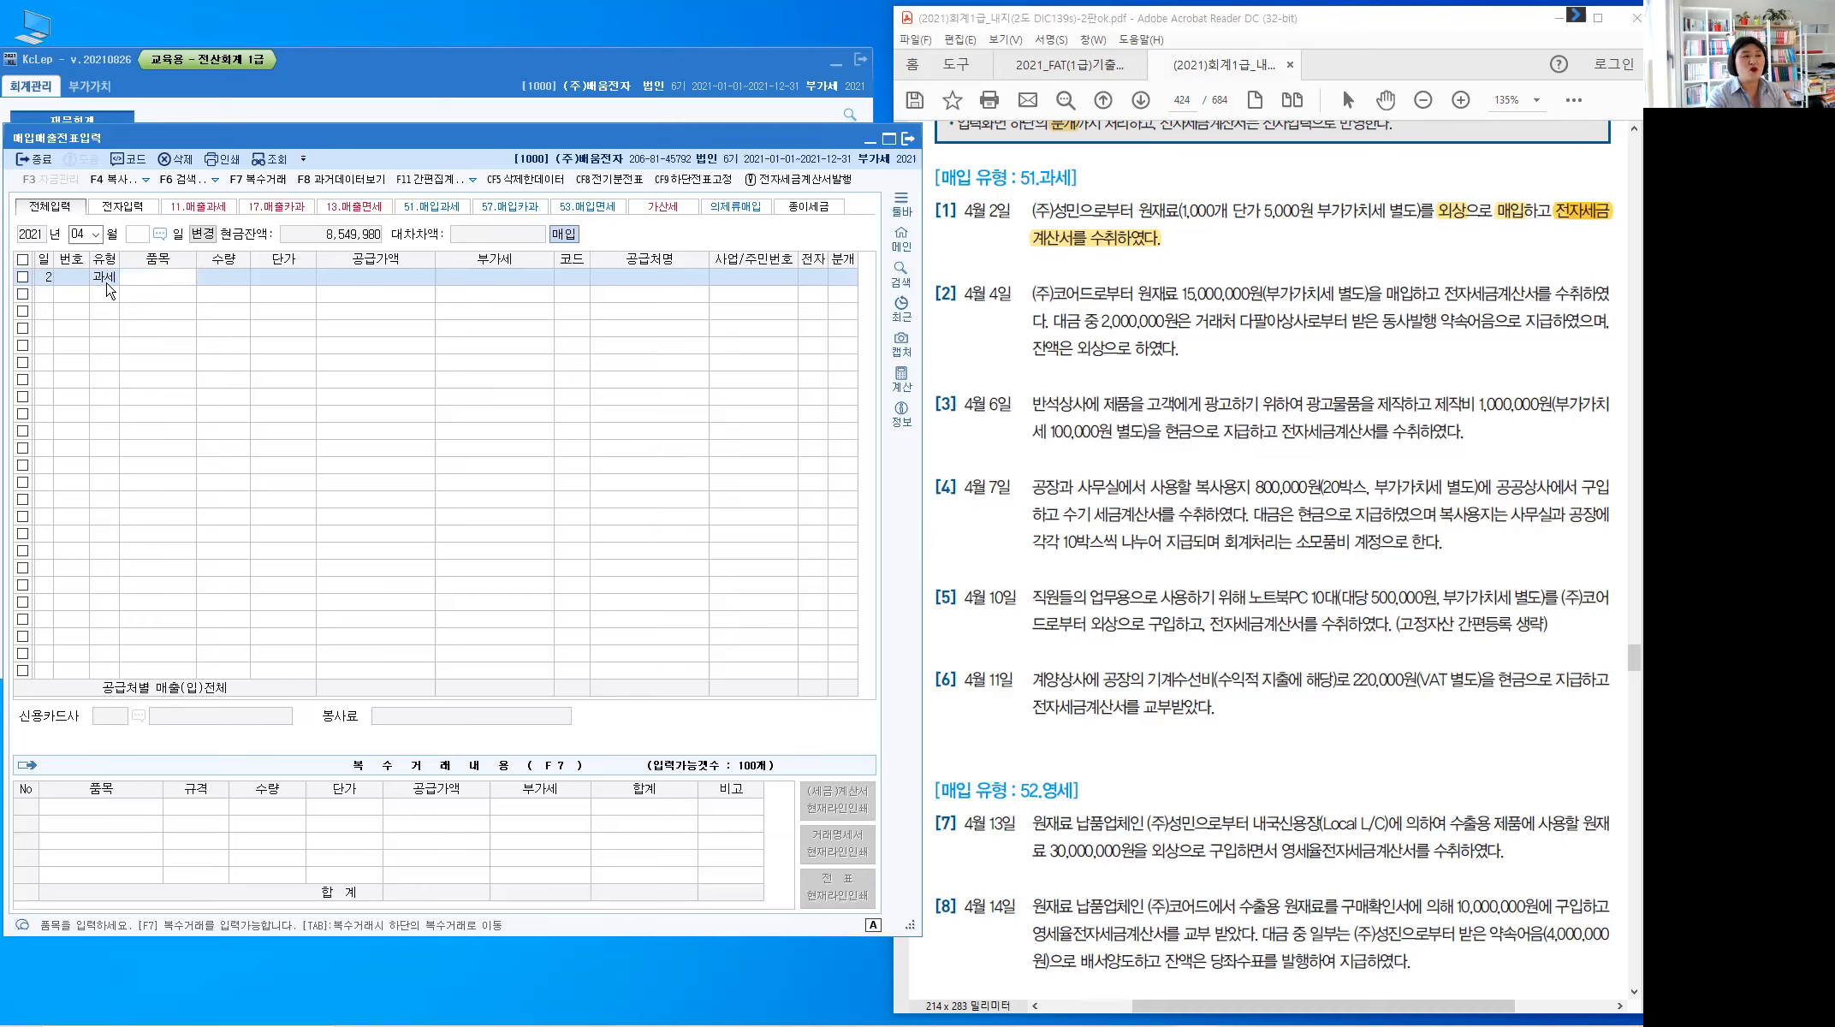
type("원재료")
key("Return")
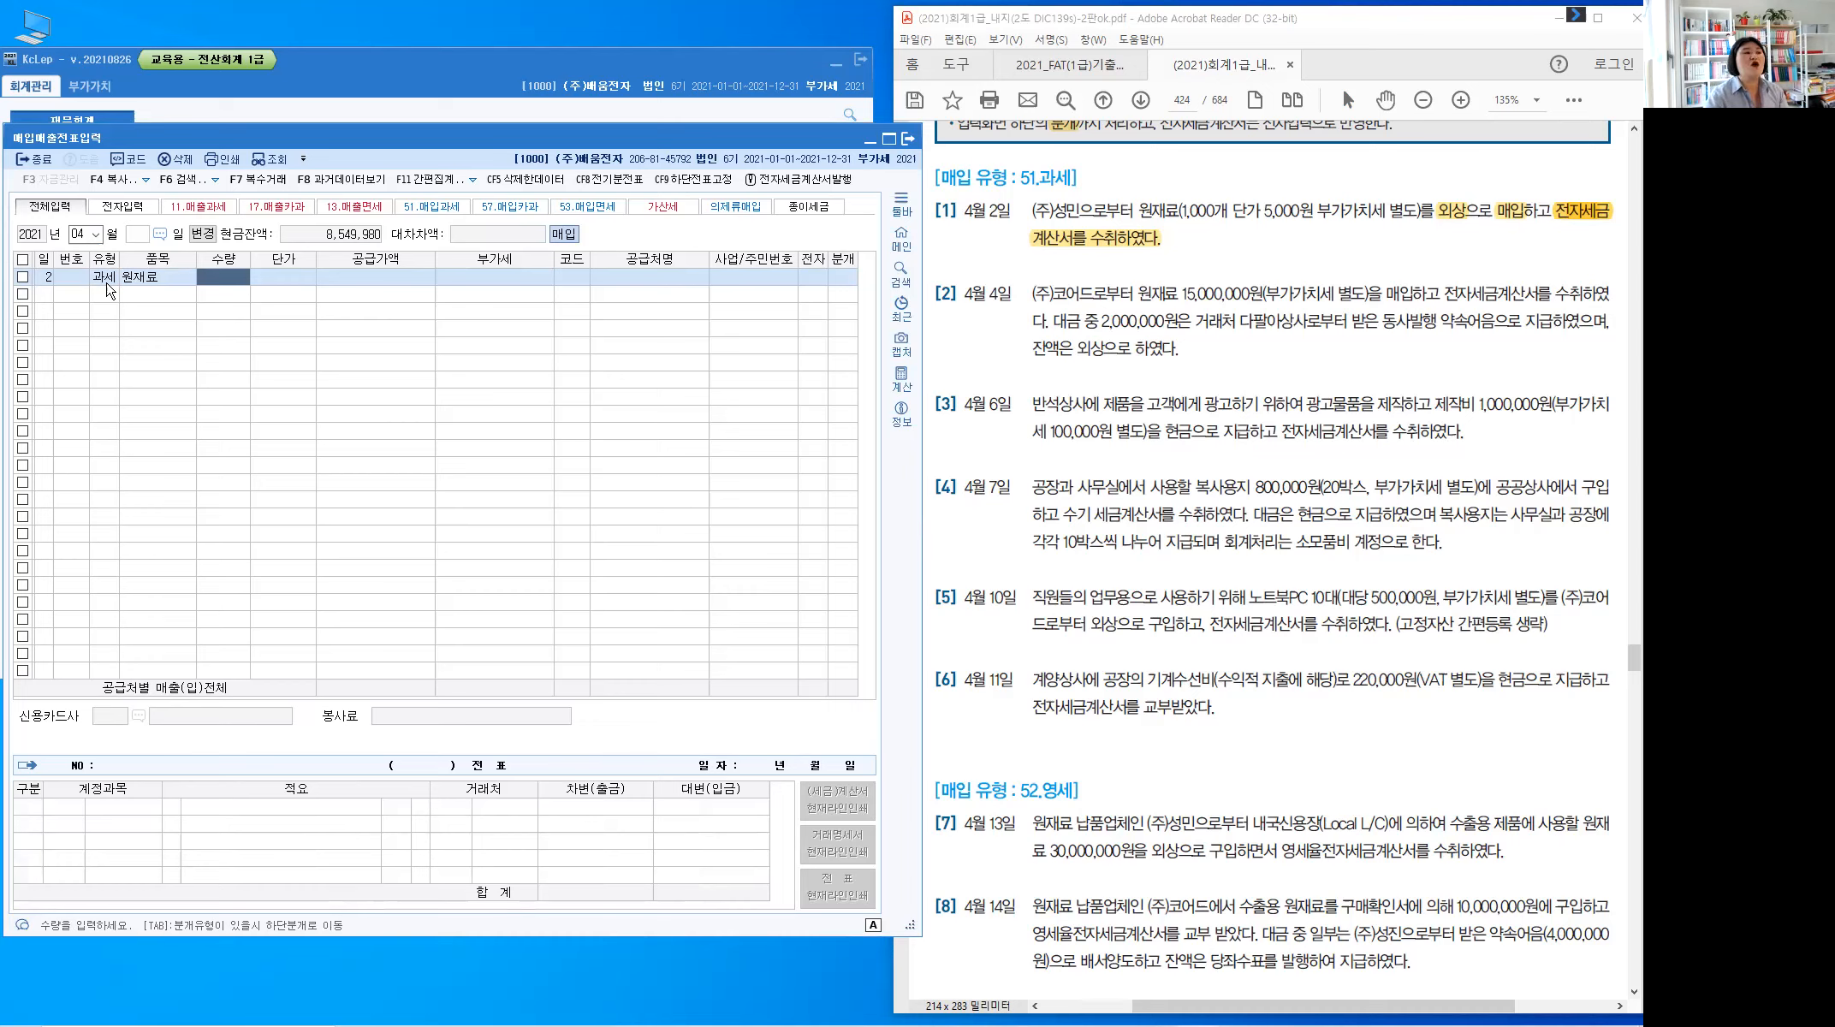
type("1000")
key("Return")
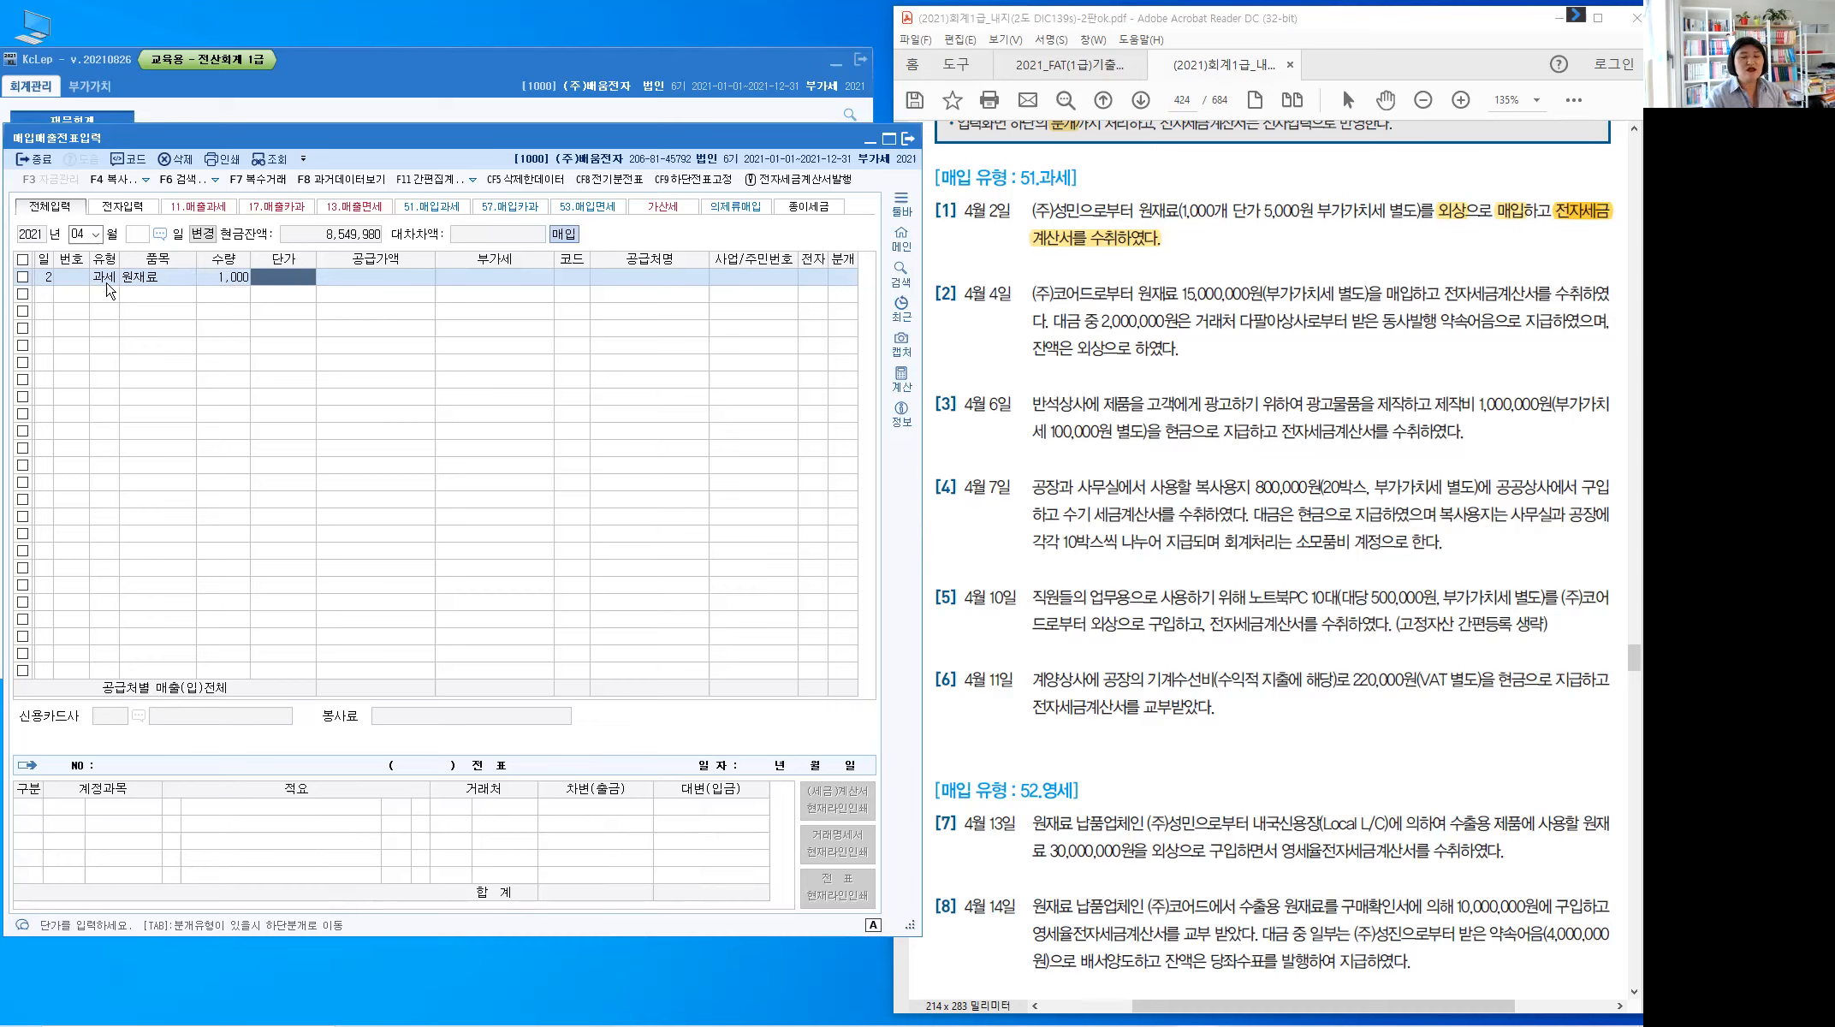
type("5,000")
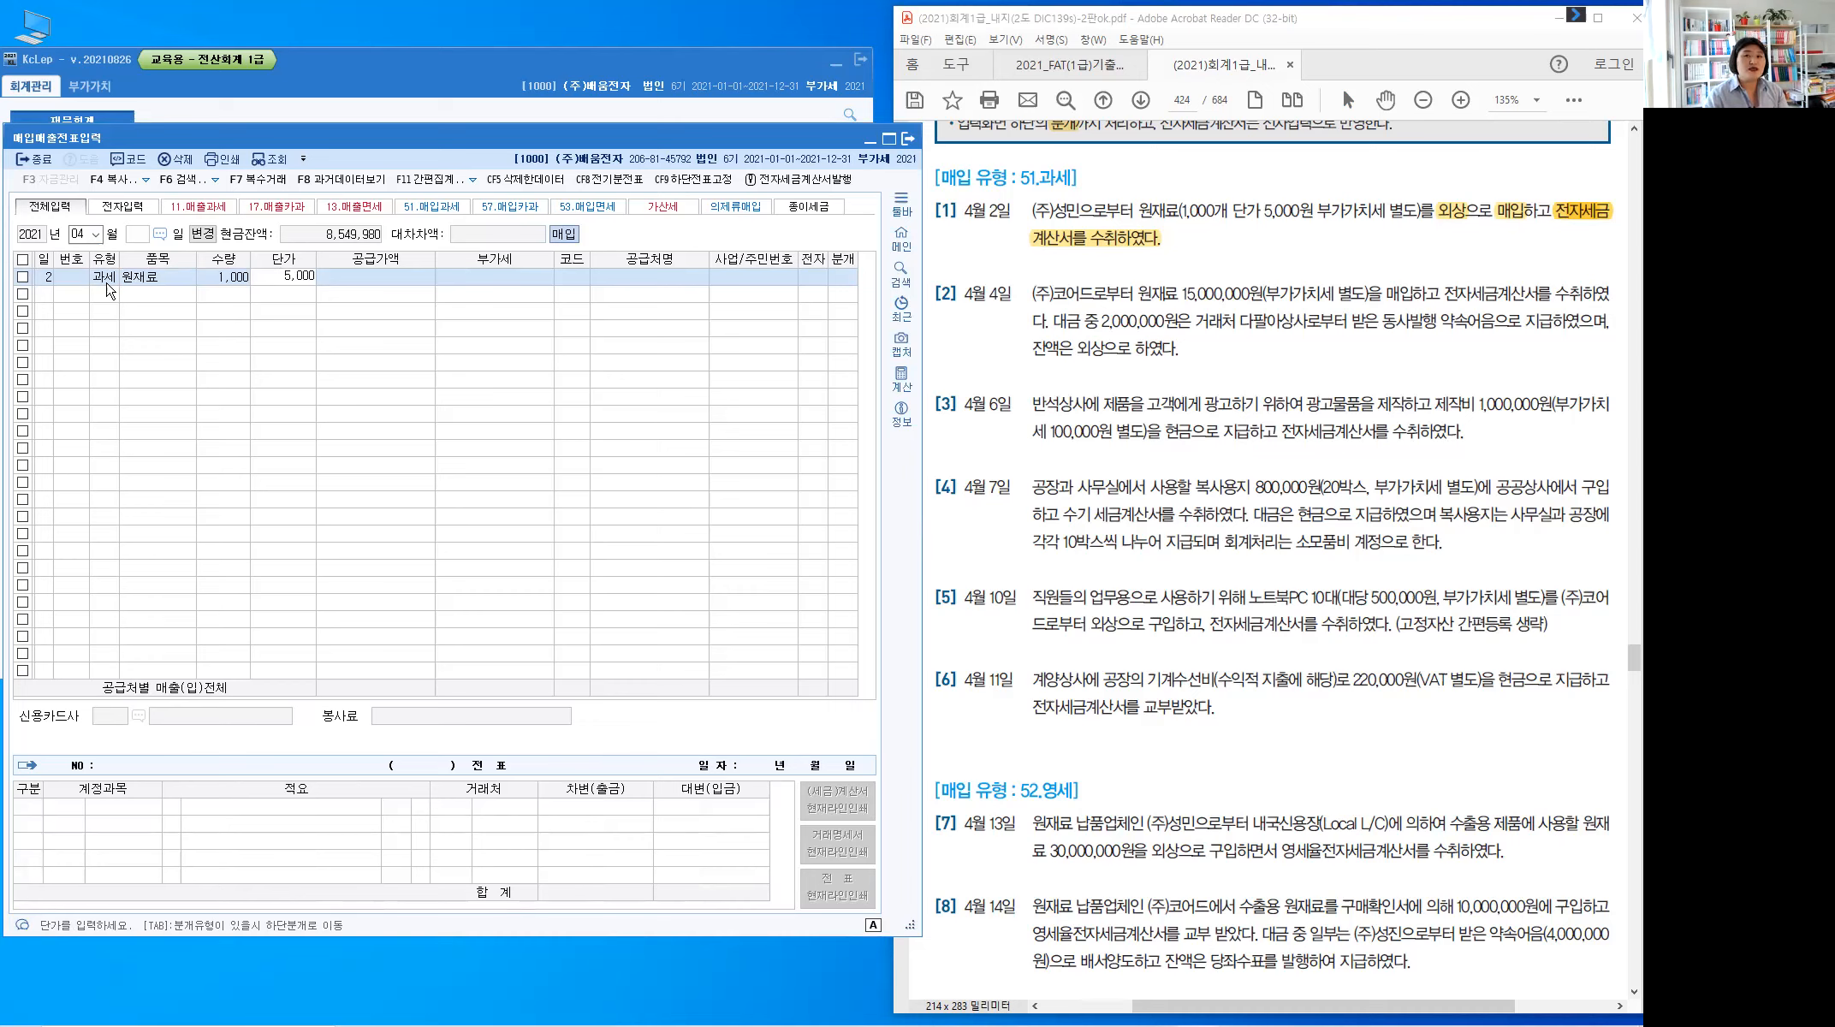
key("Return")
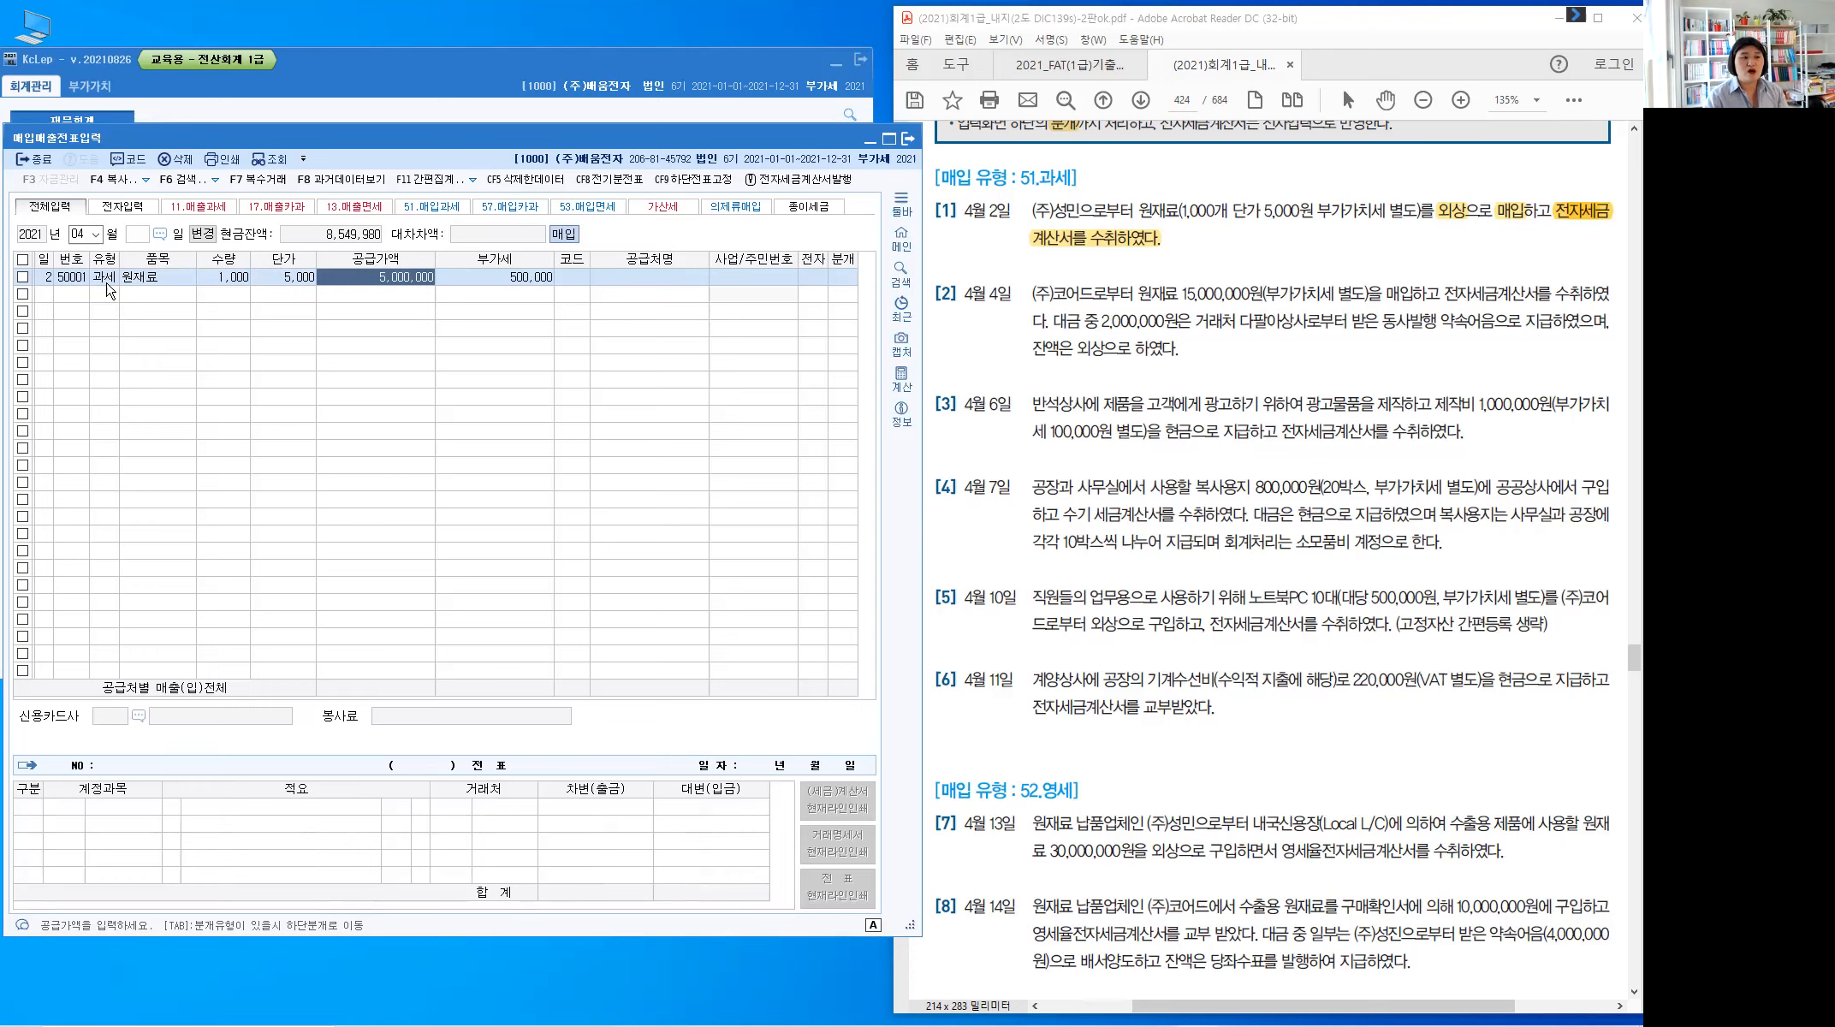
key("Return")
key("Return")
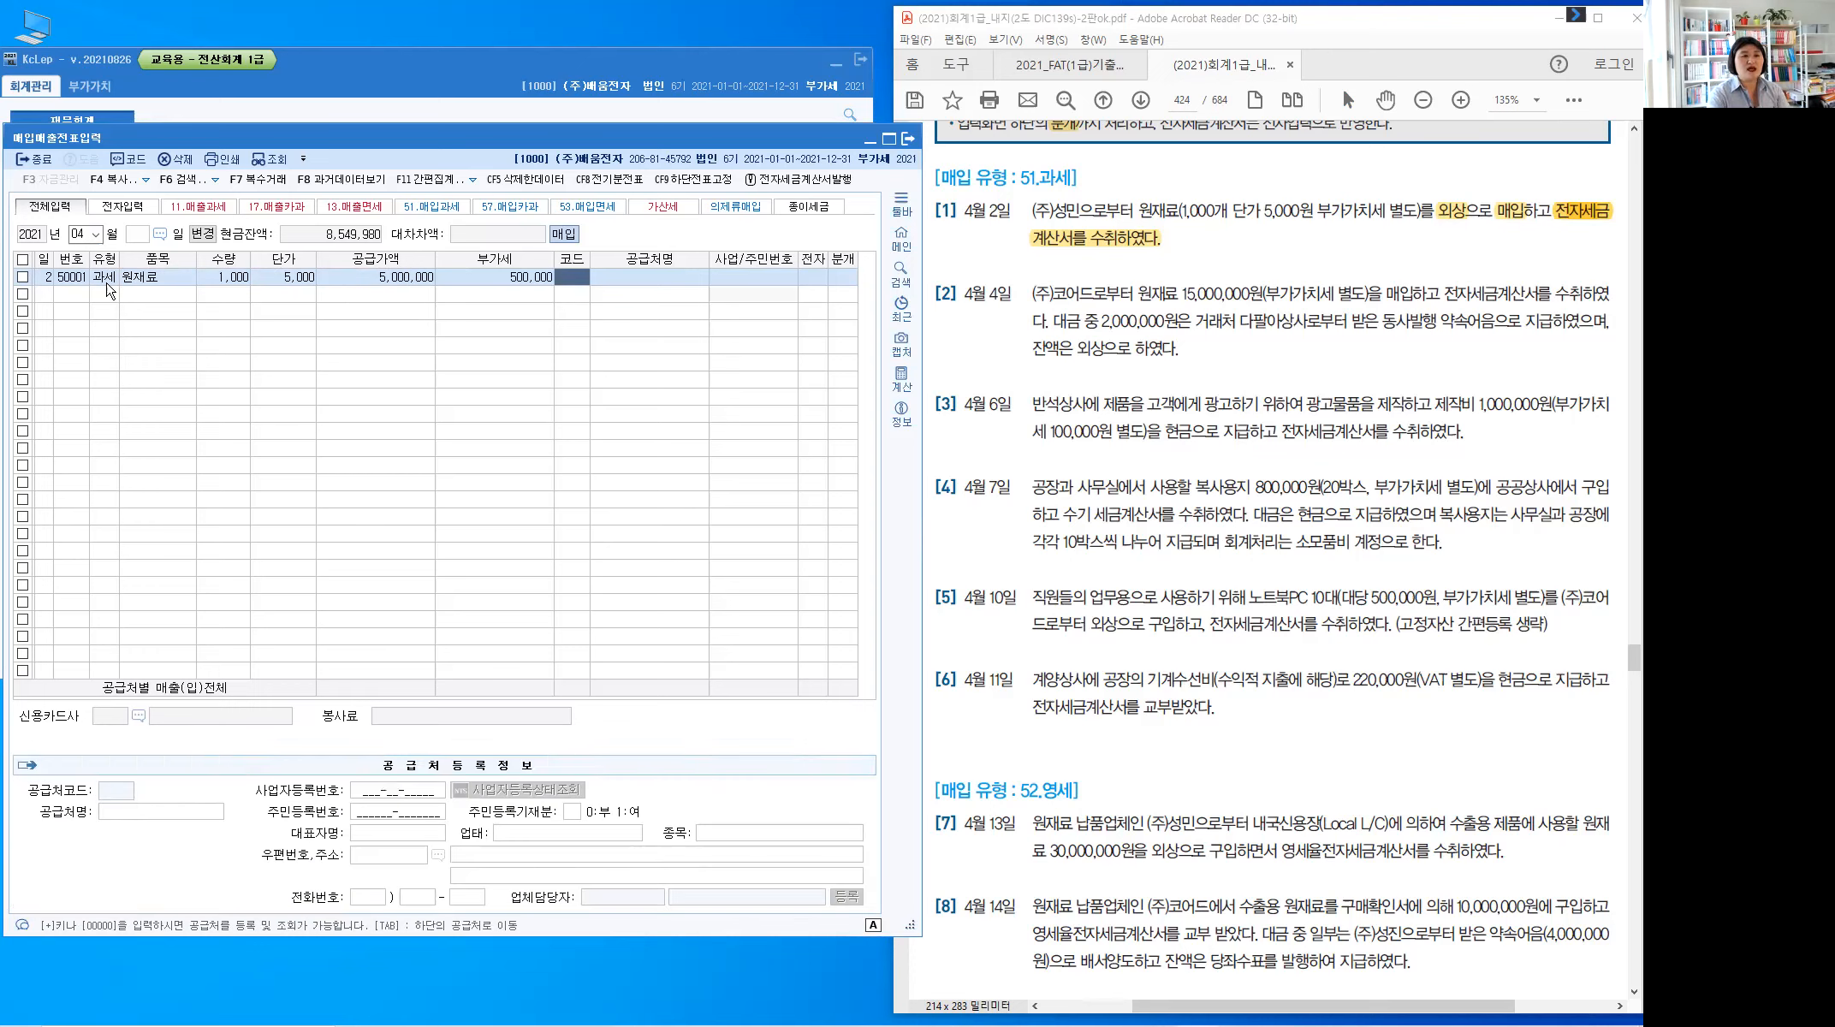
Set supplier (주)성민, electronic invoice 1 and 외상 journal type 2, then confirm the journal
type("성민")
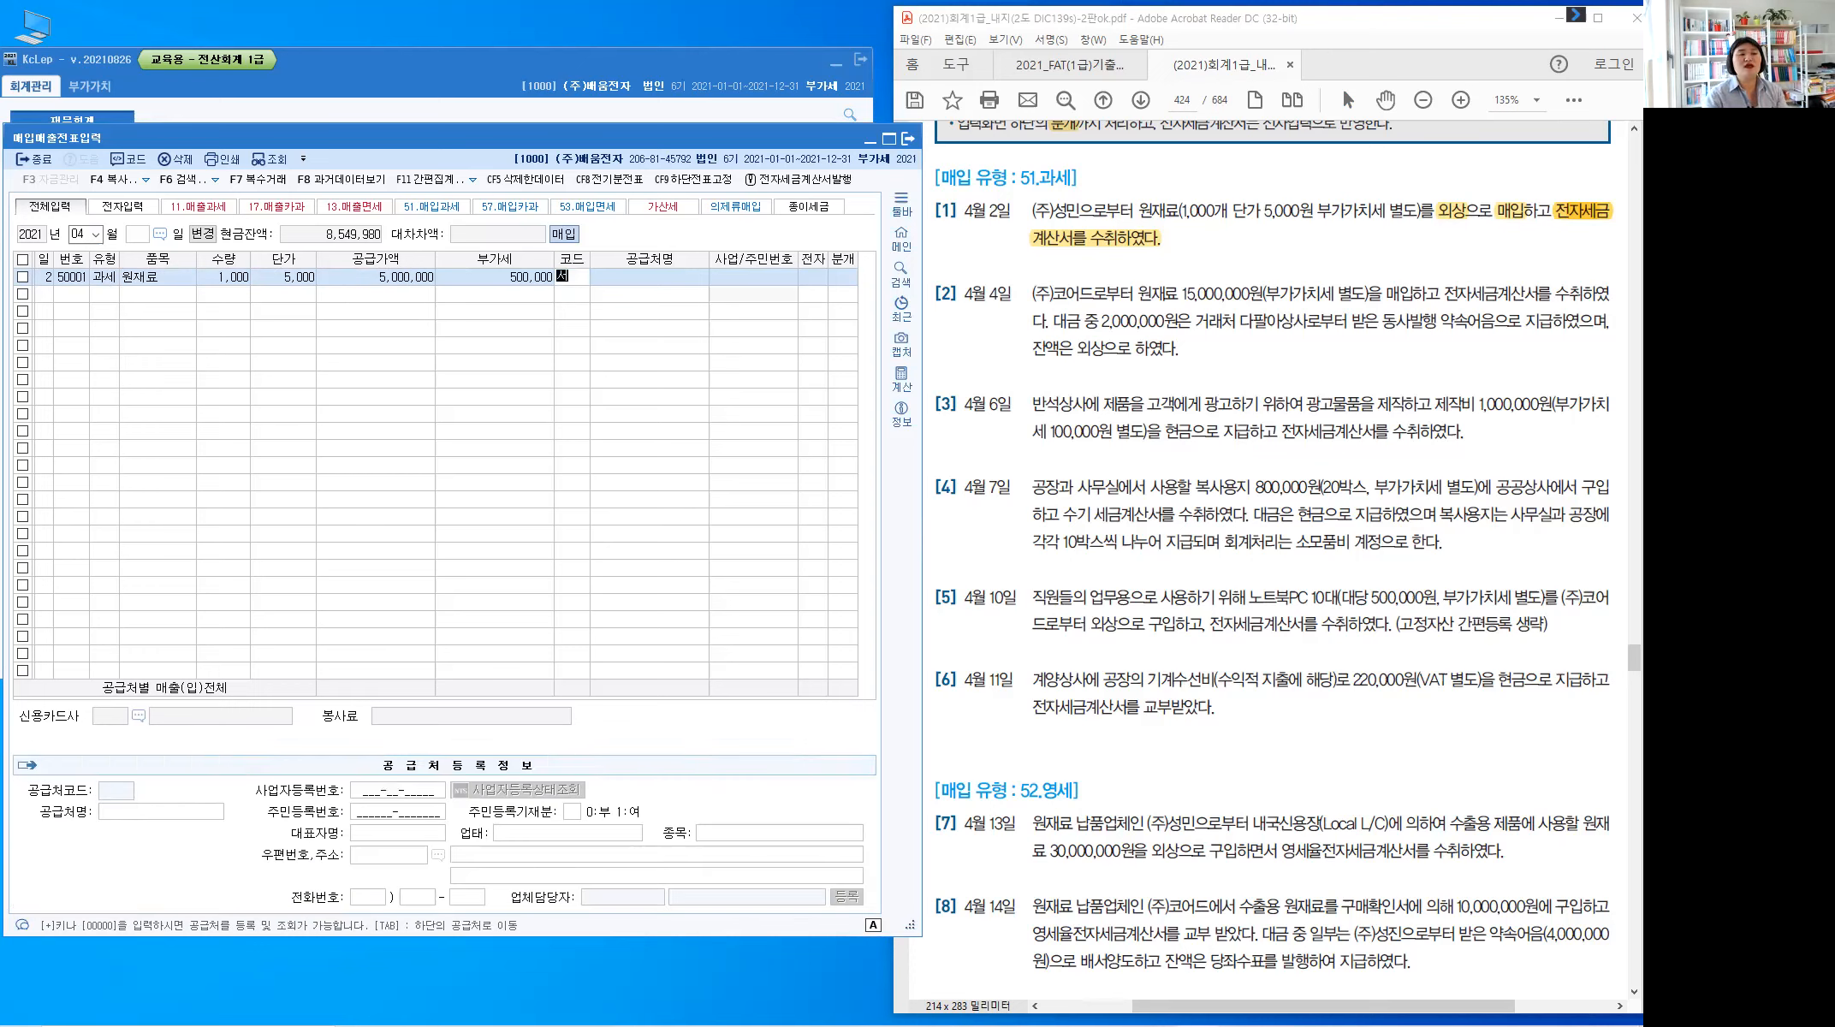
key("Return")
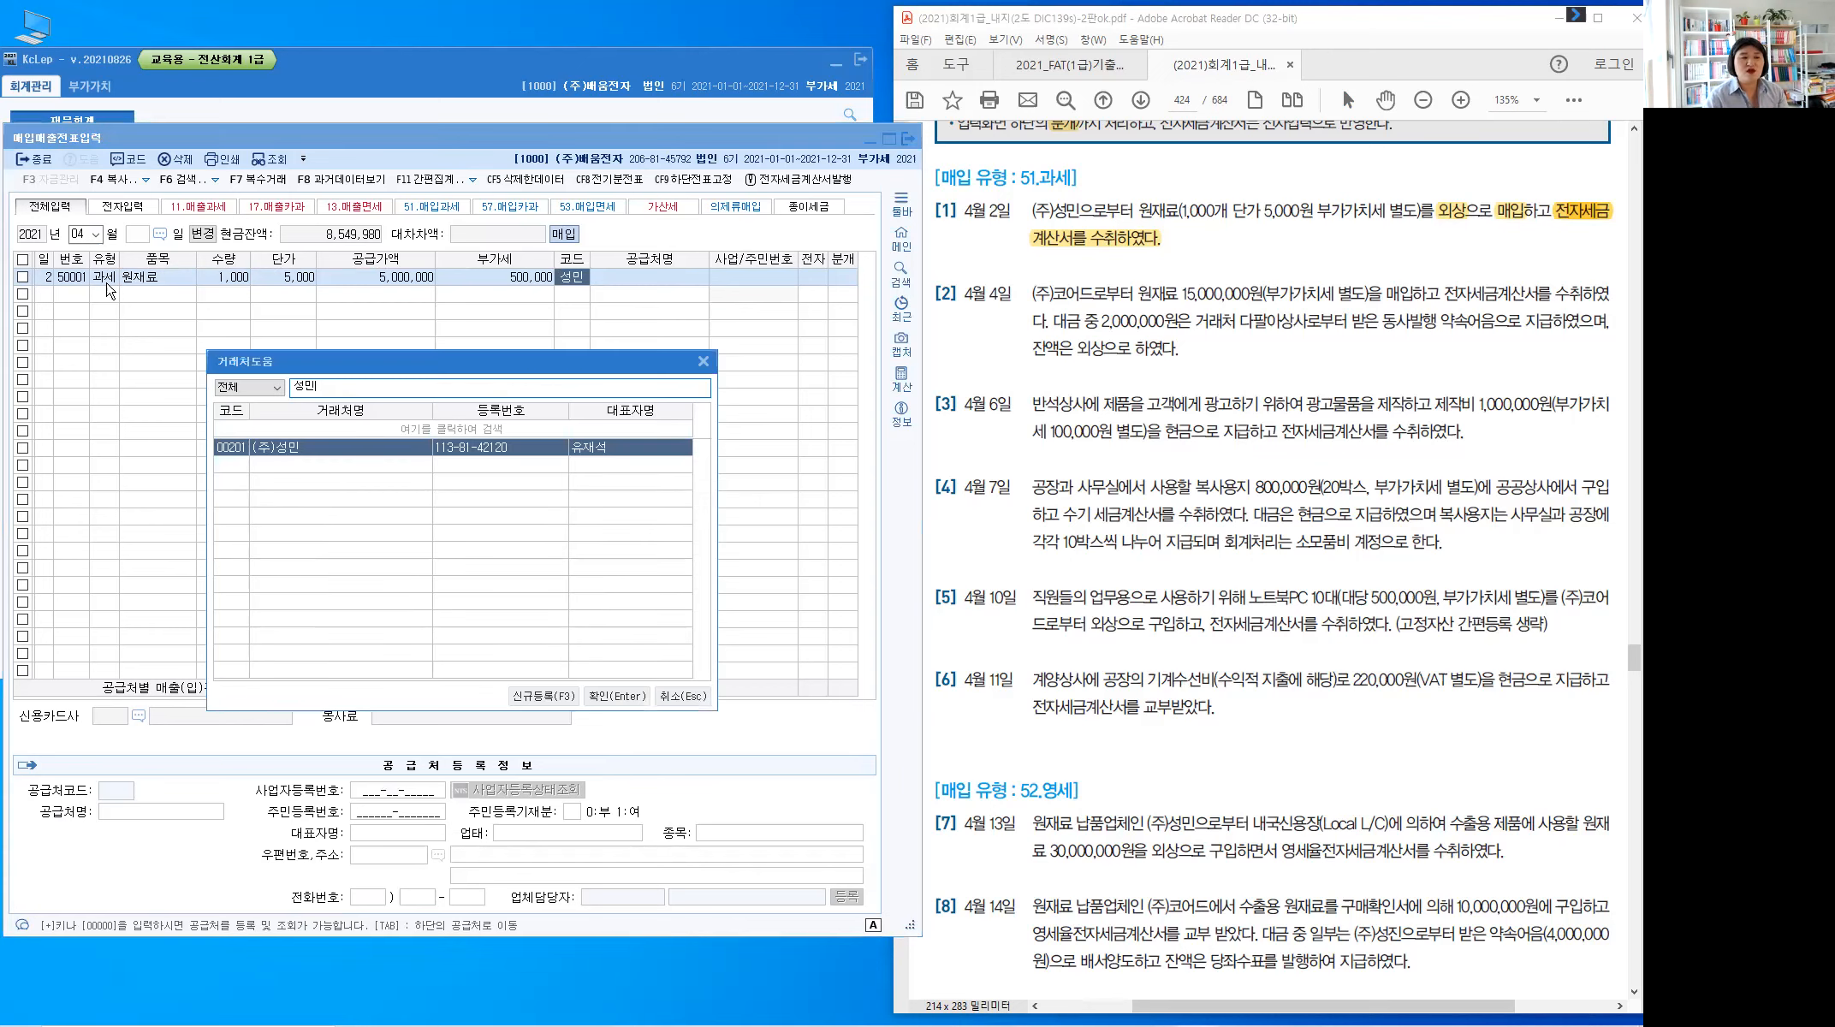
key("Return")
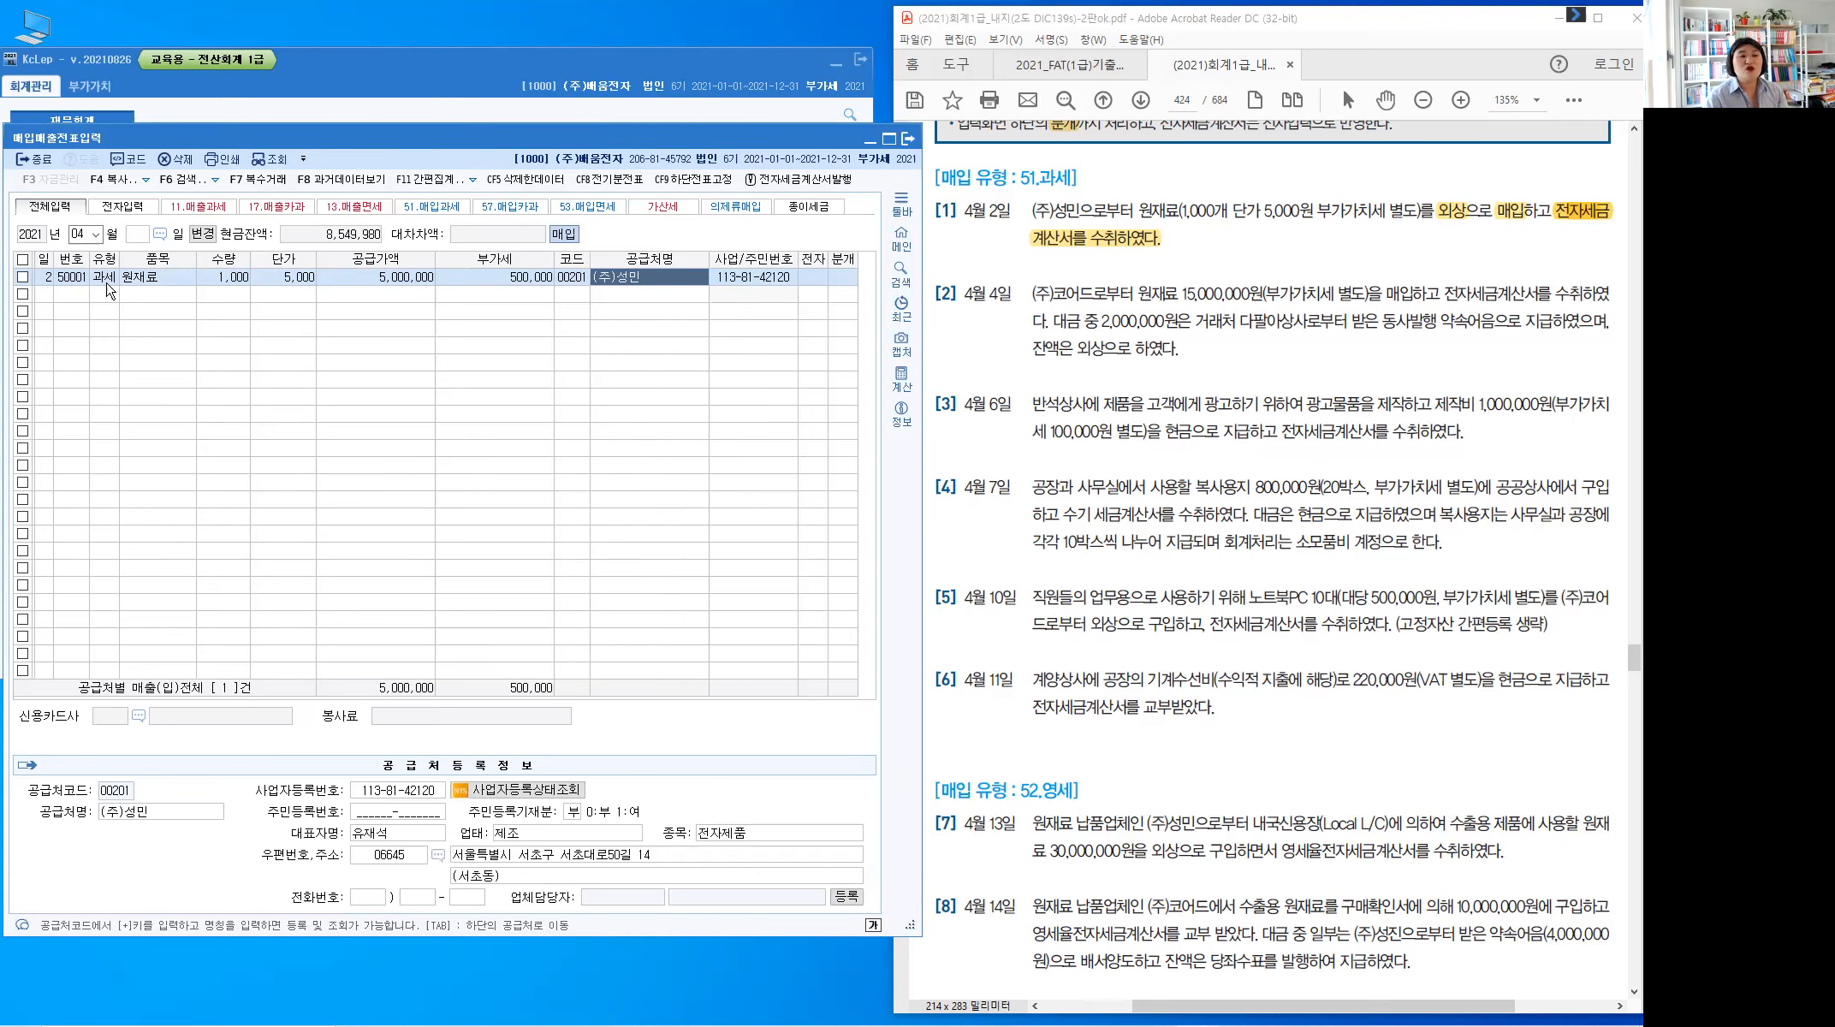
key("Return")
type("1")
key("Return")
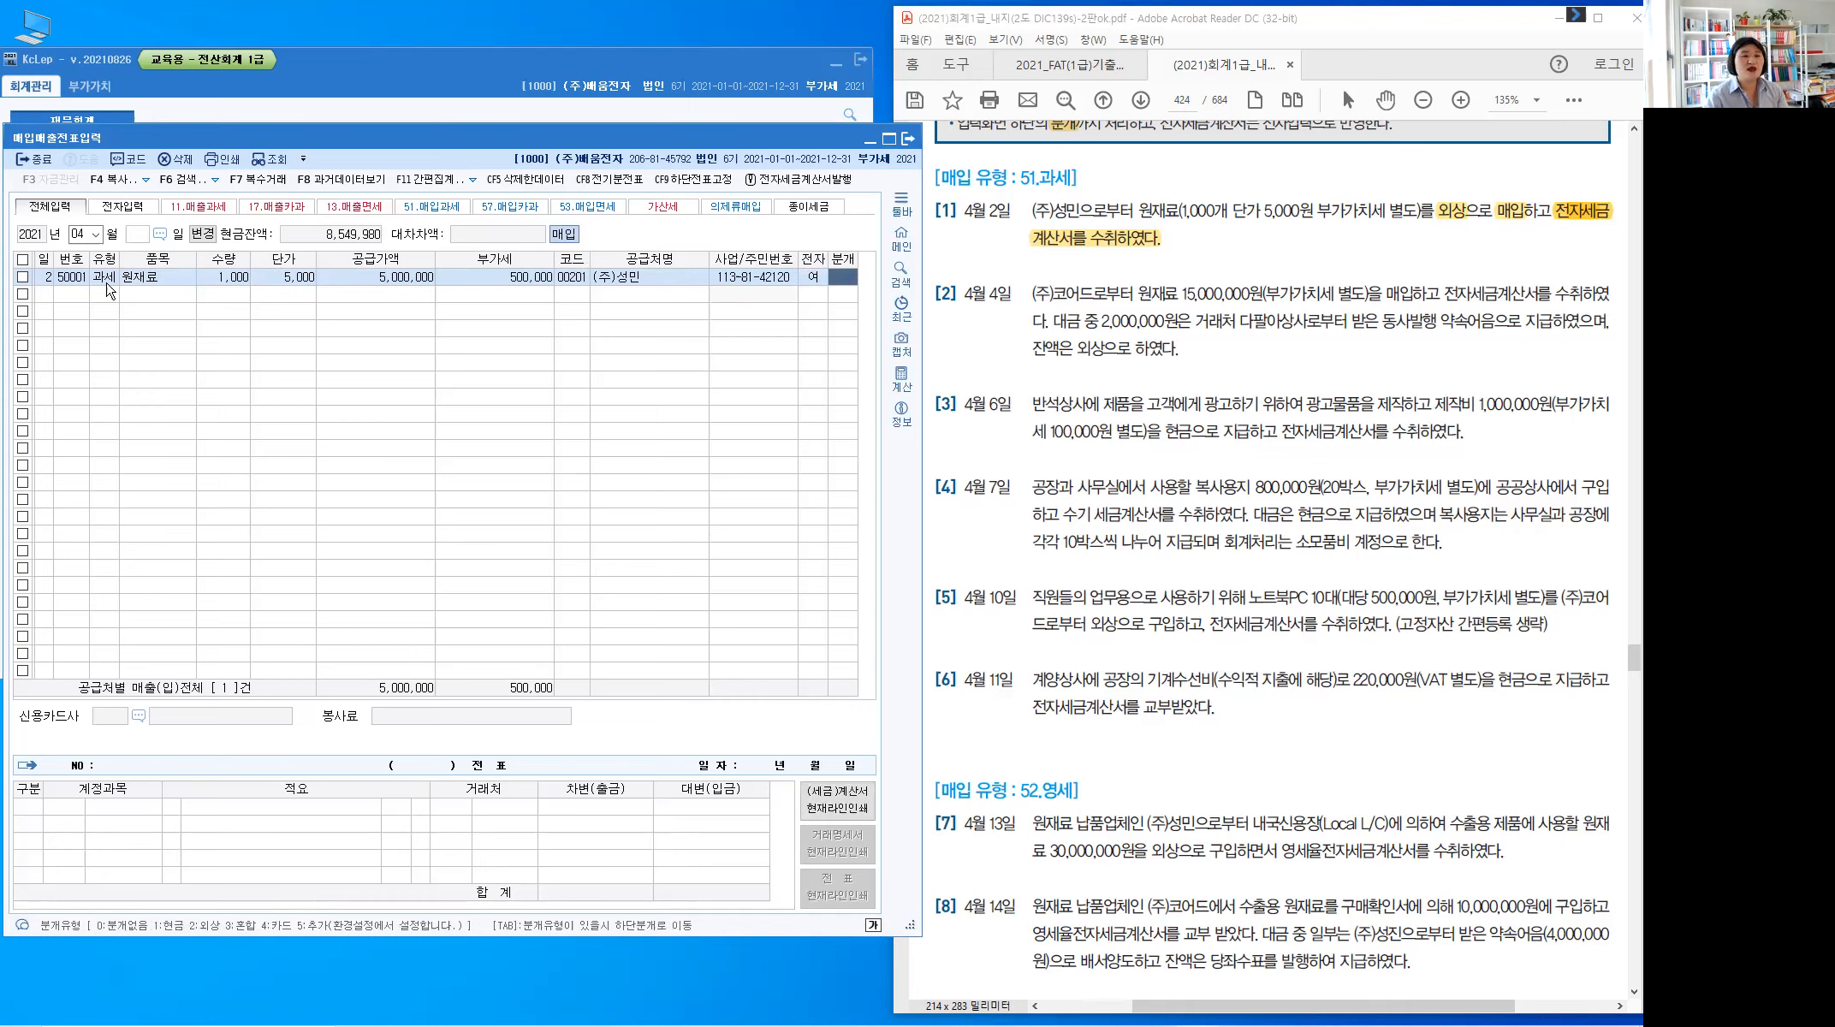
type("2")
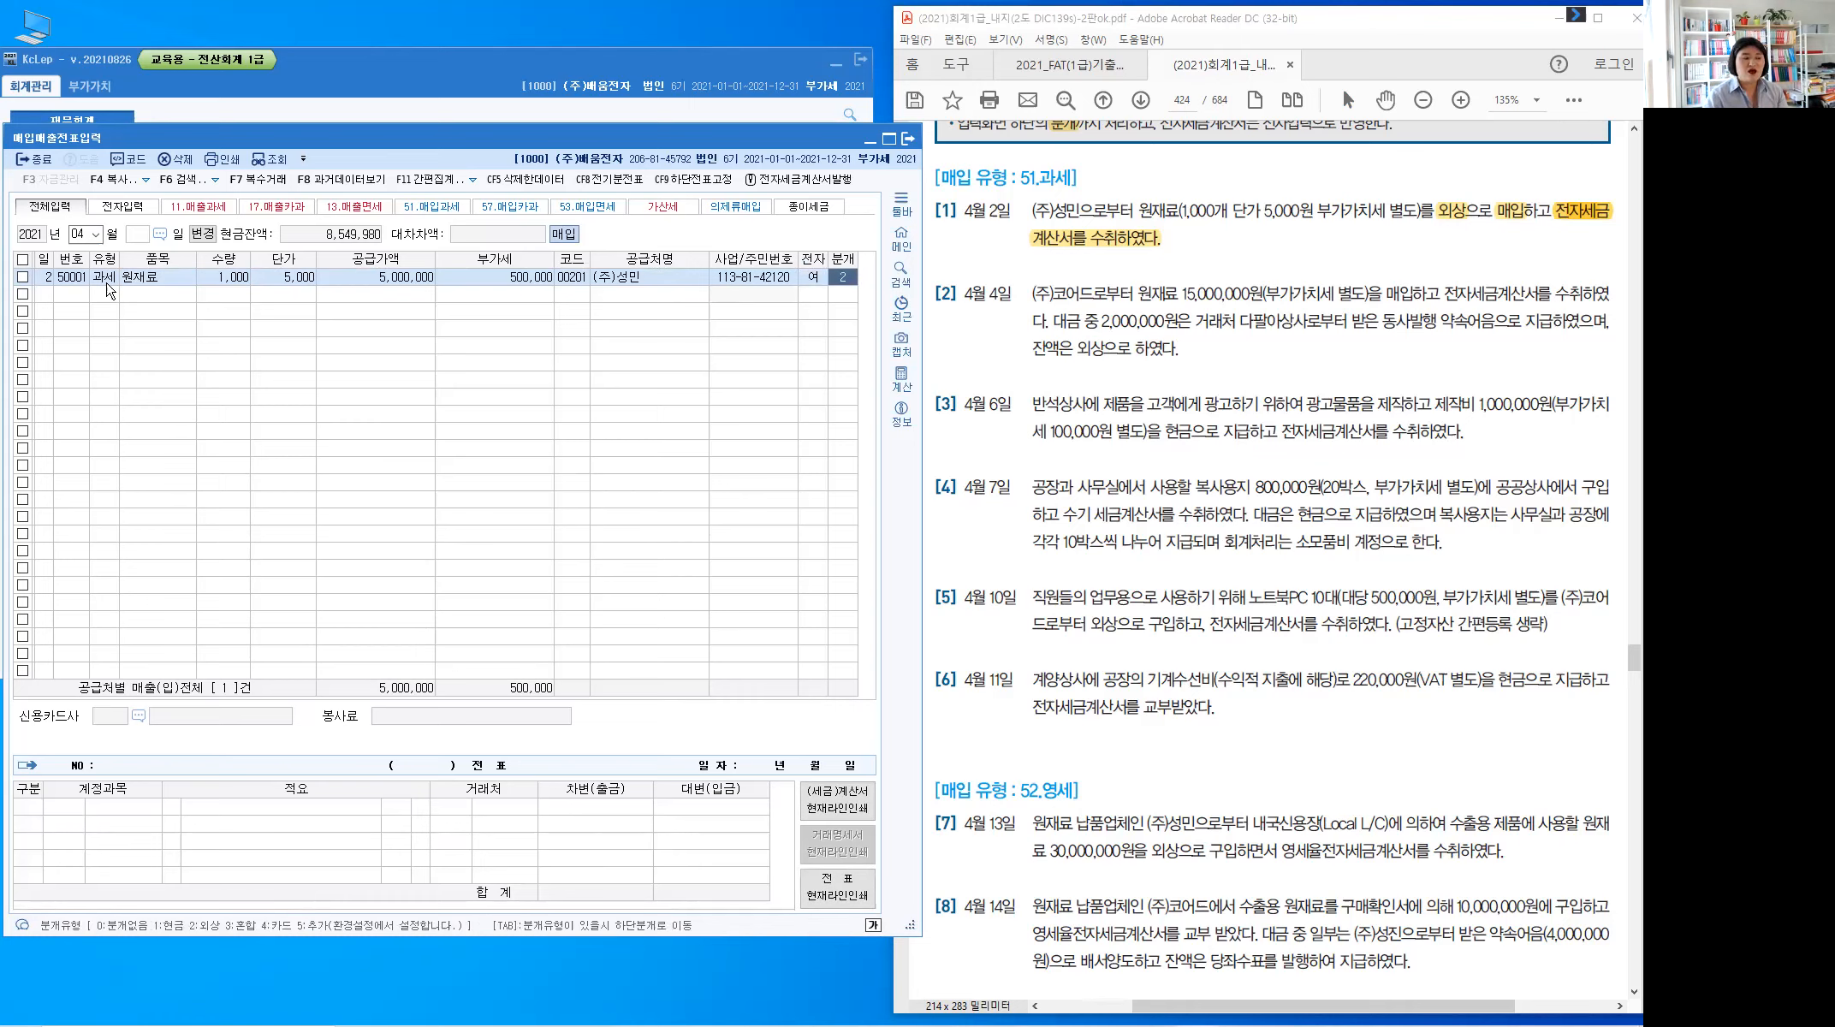
key("Return")
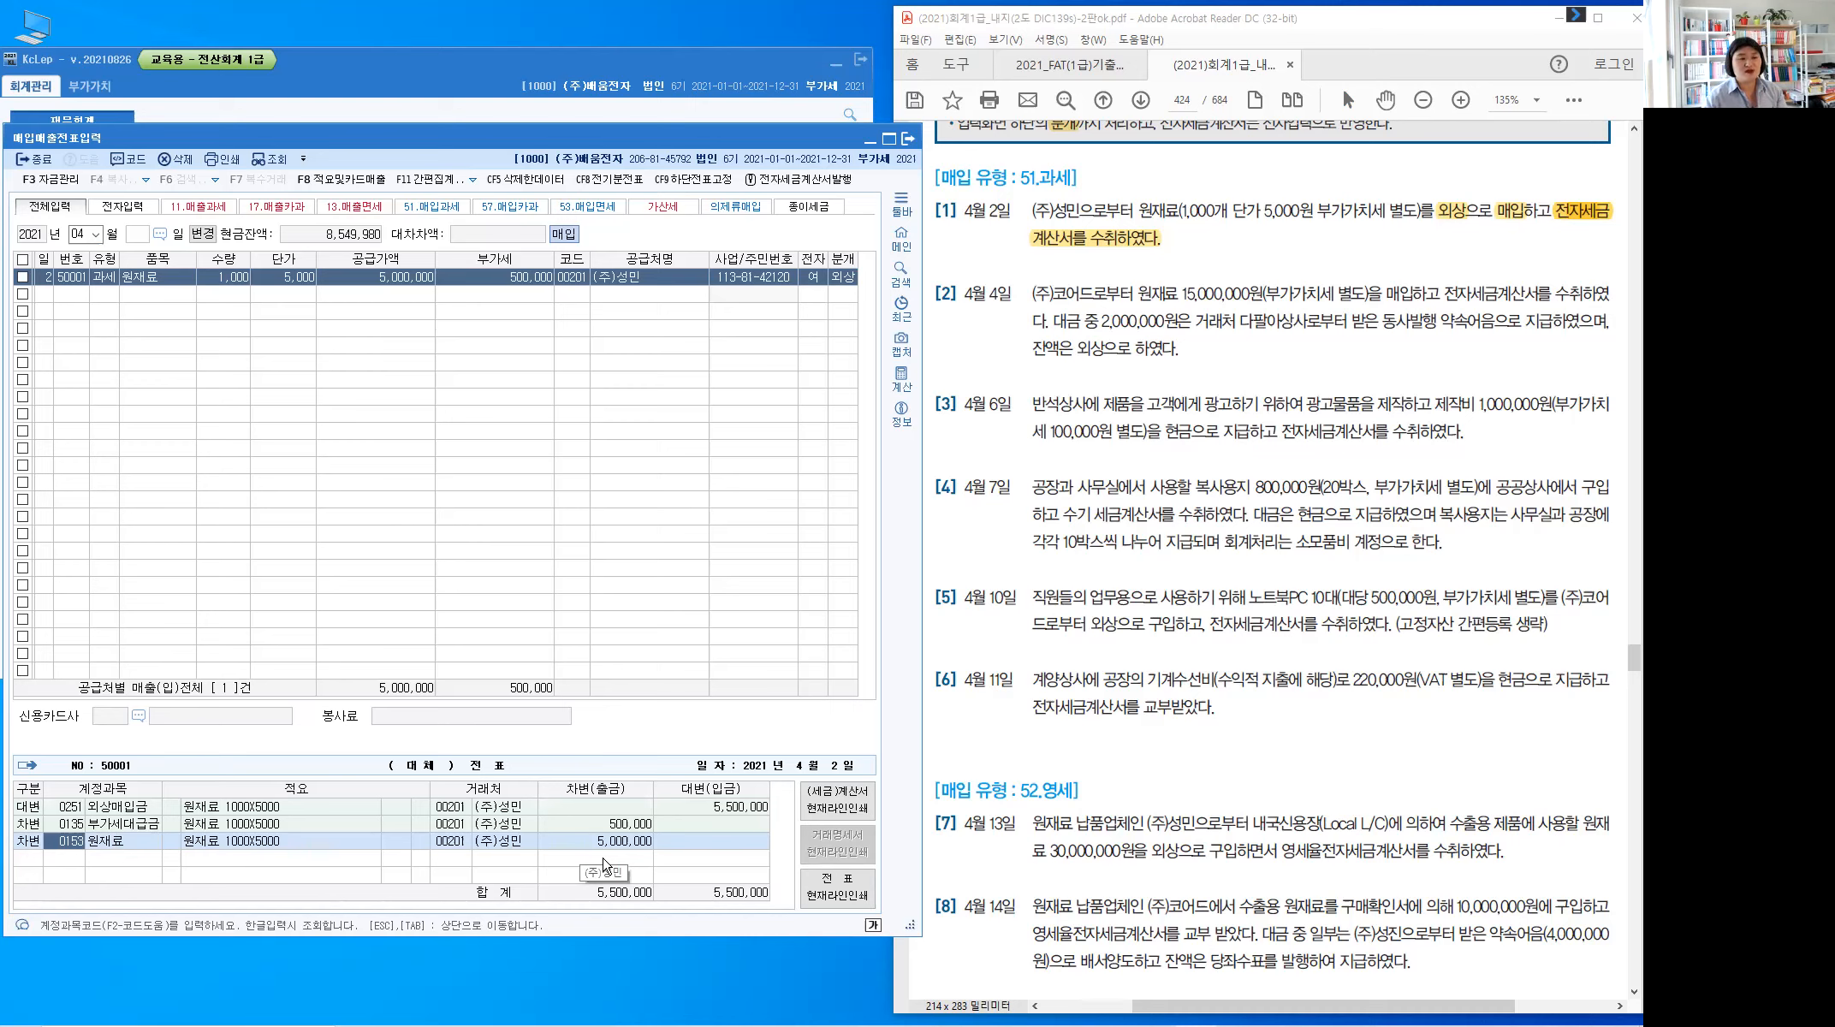
key("Return")
key("Return")
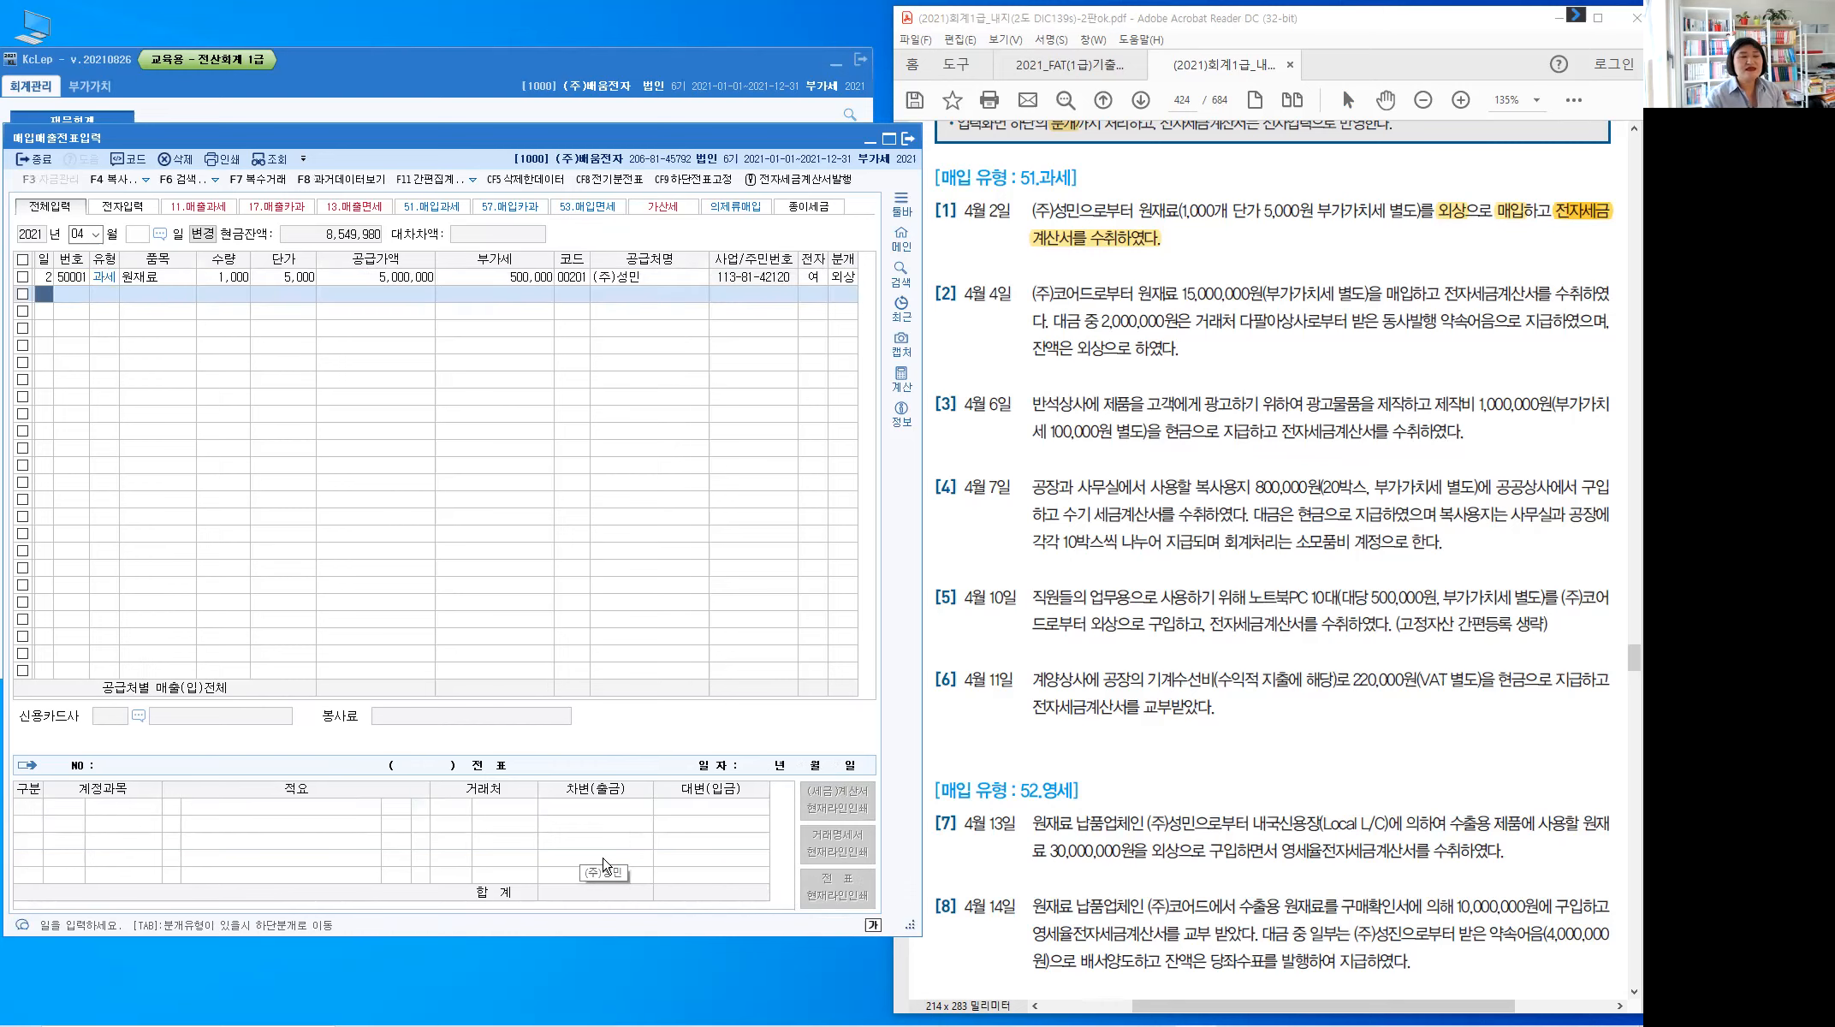
Enter day 4 for a new row and highlight 매입 and 전자세금계산서 in PDF item [2]
type("4")
key("Return")
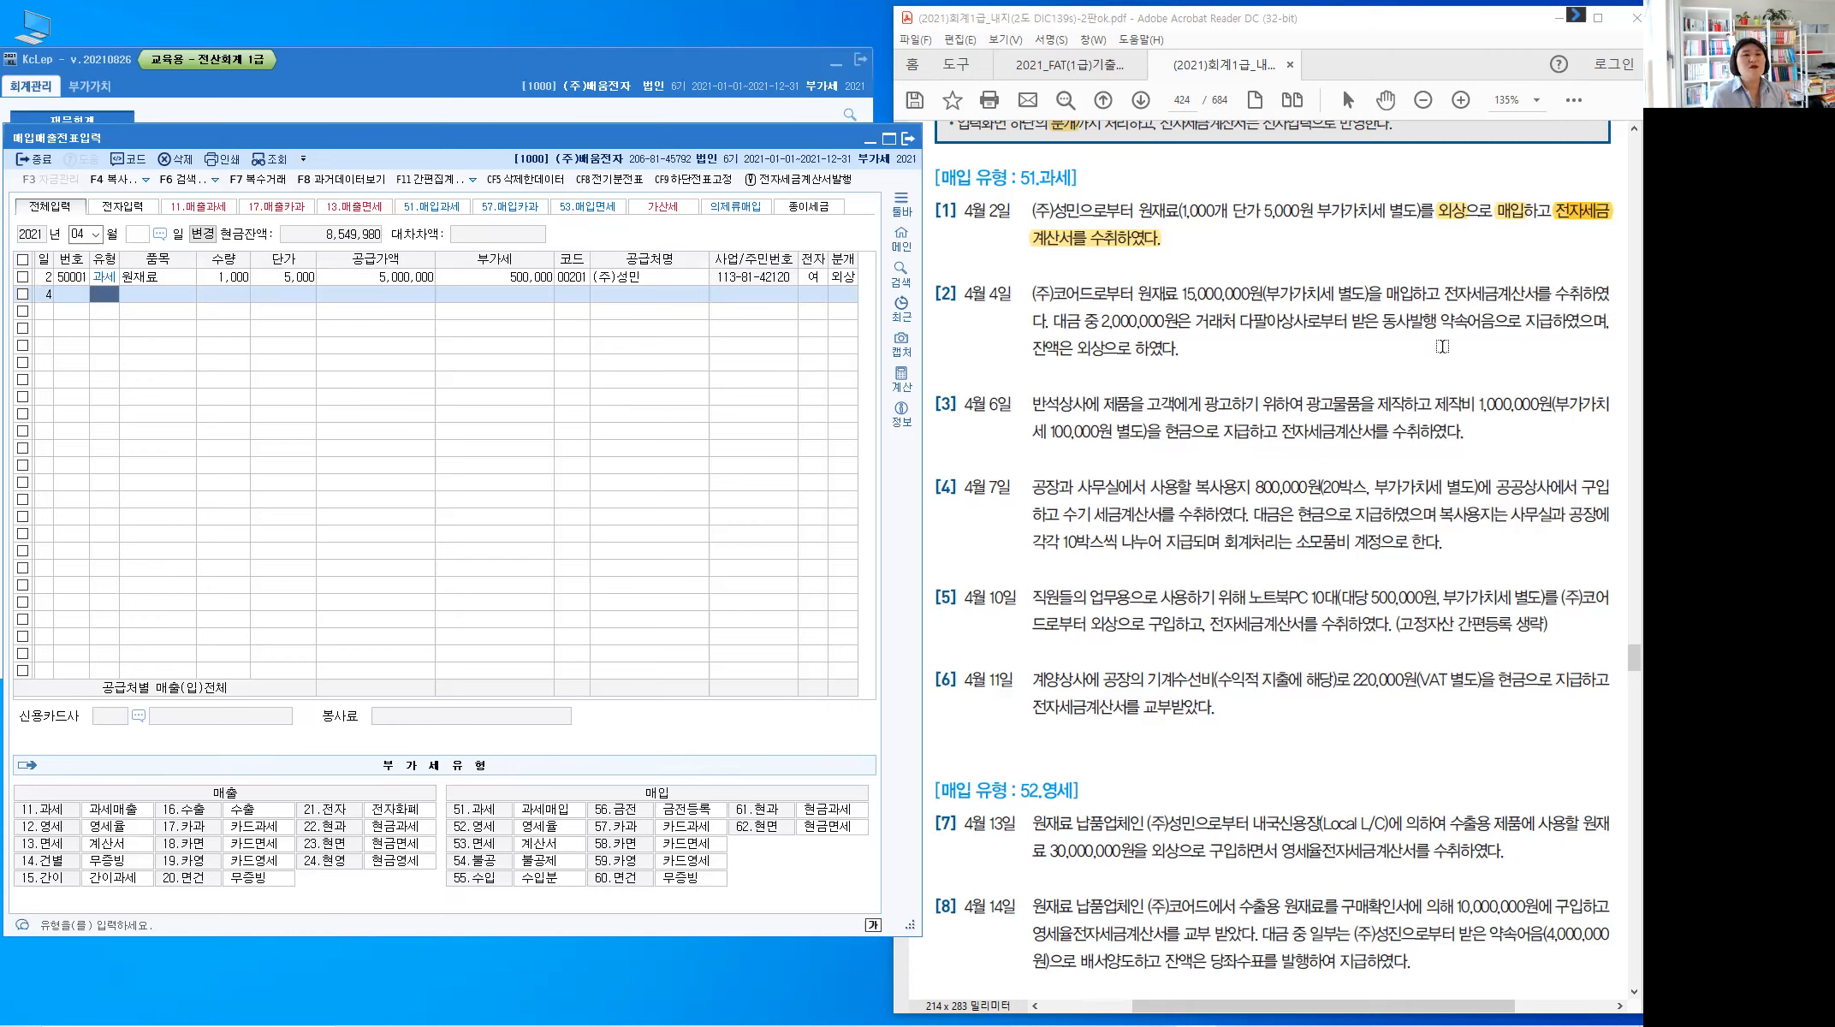
left_click_drag(1388, 294, 1412, 290)
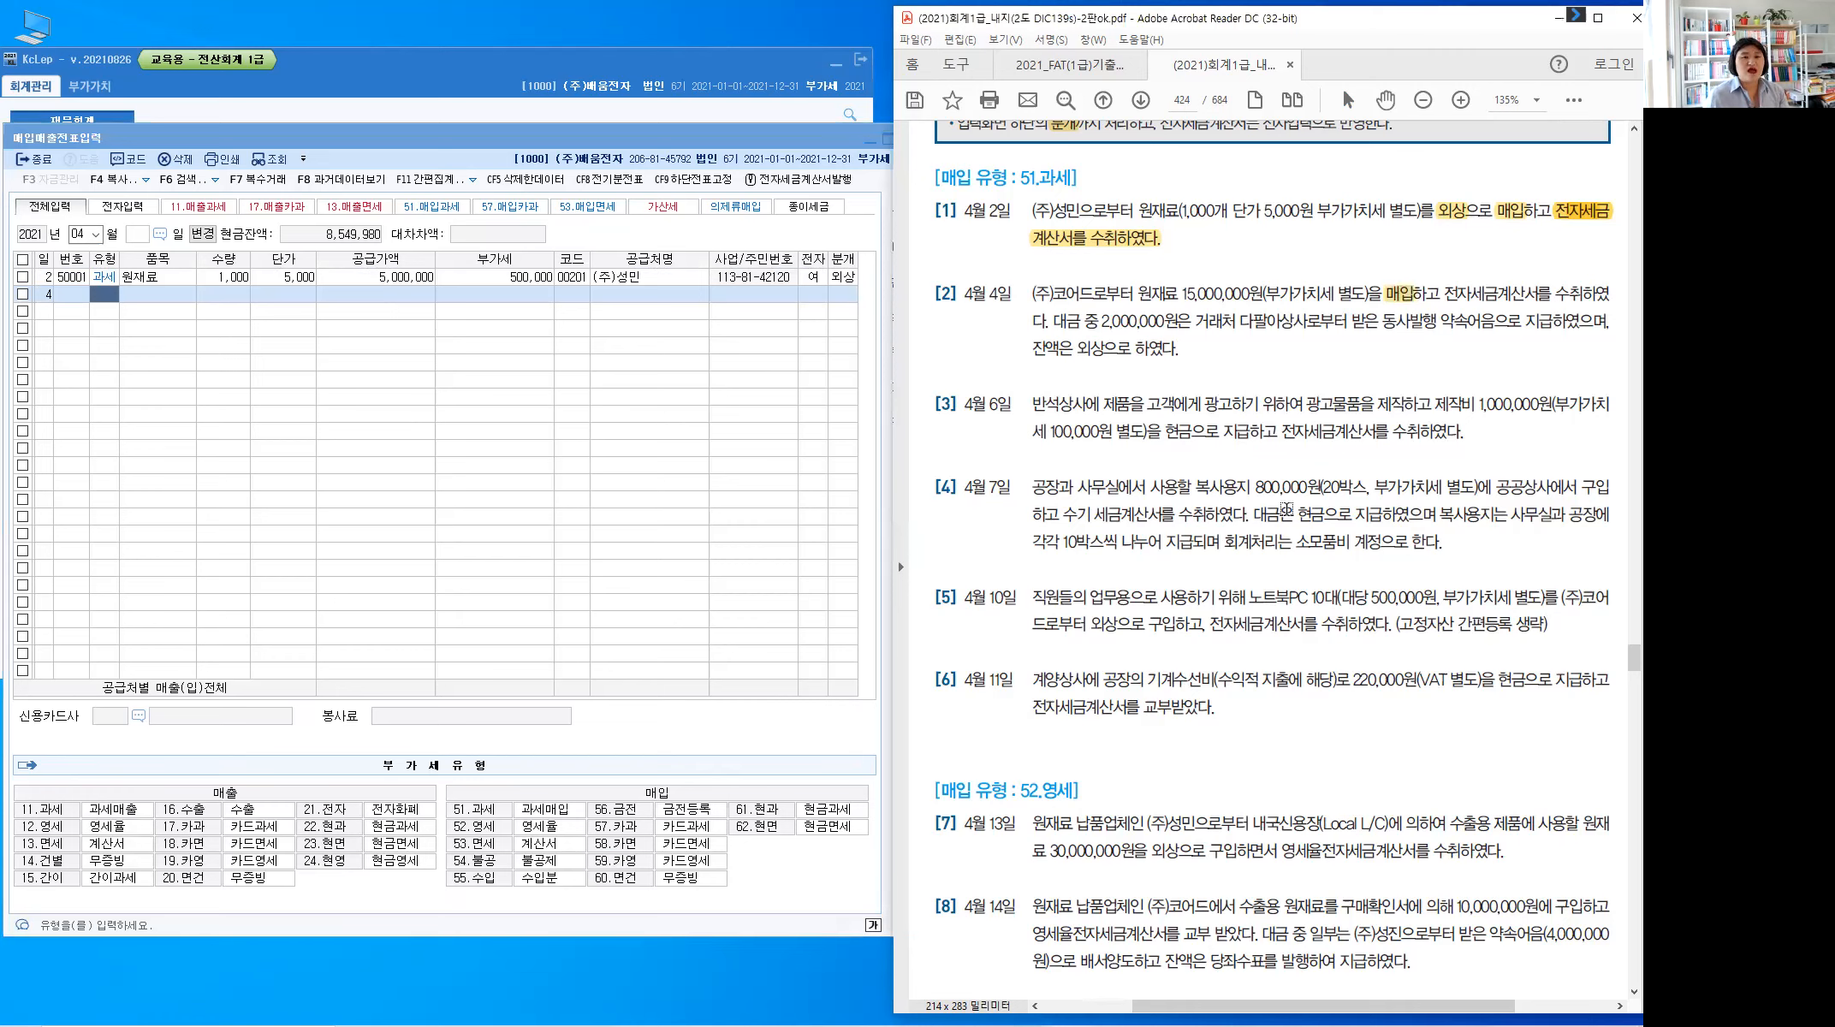
left_click_drag(1445, 294, 1568, 287)
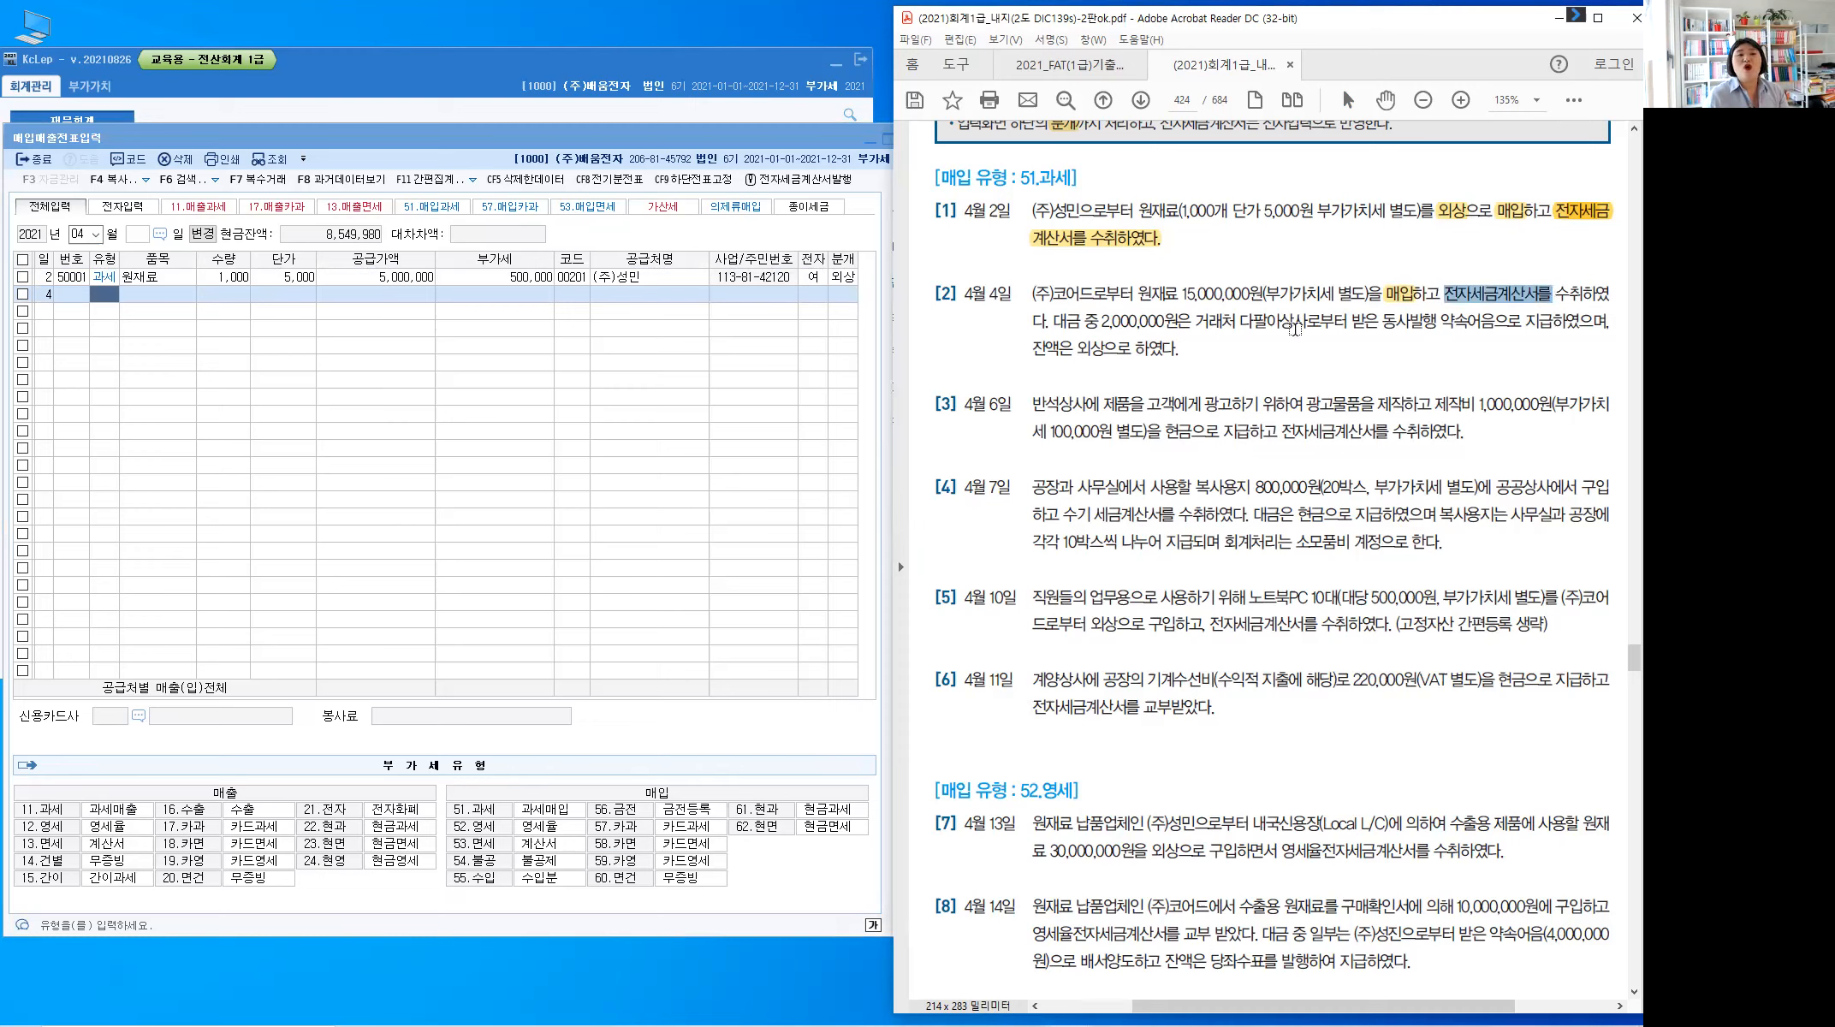
left_click(1156, 308)
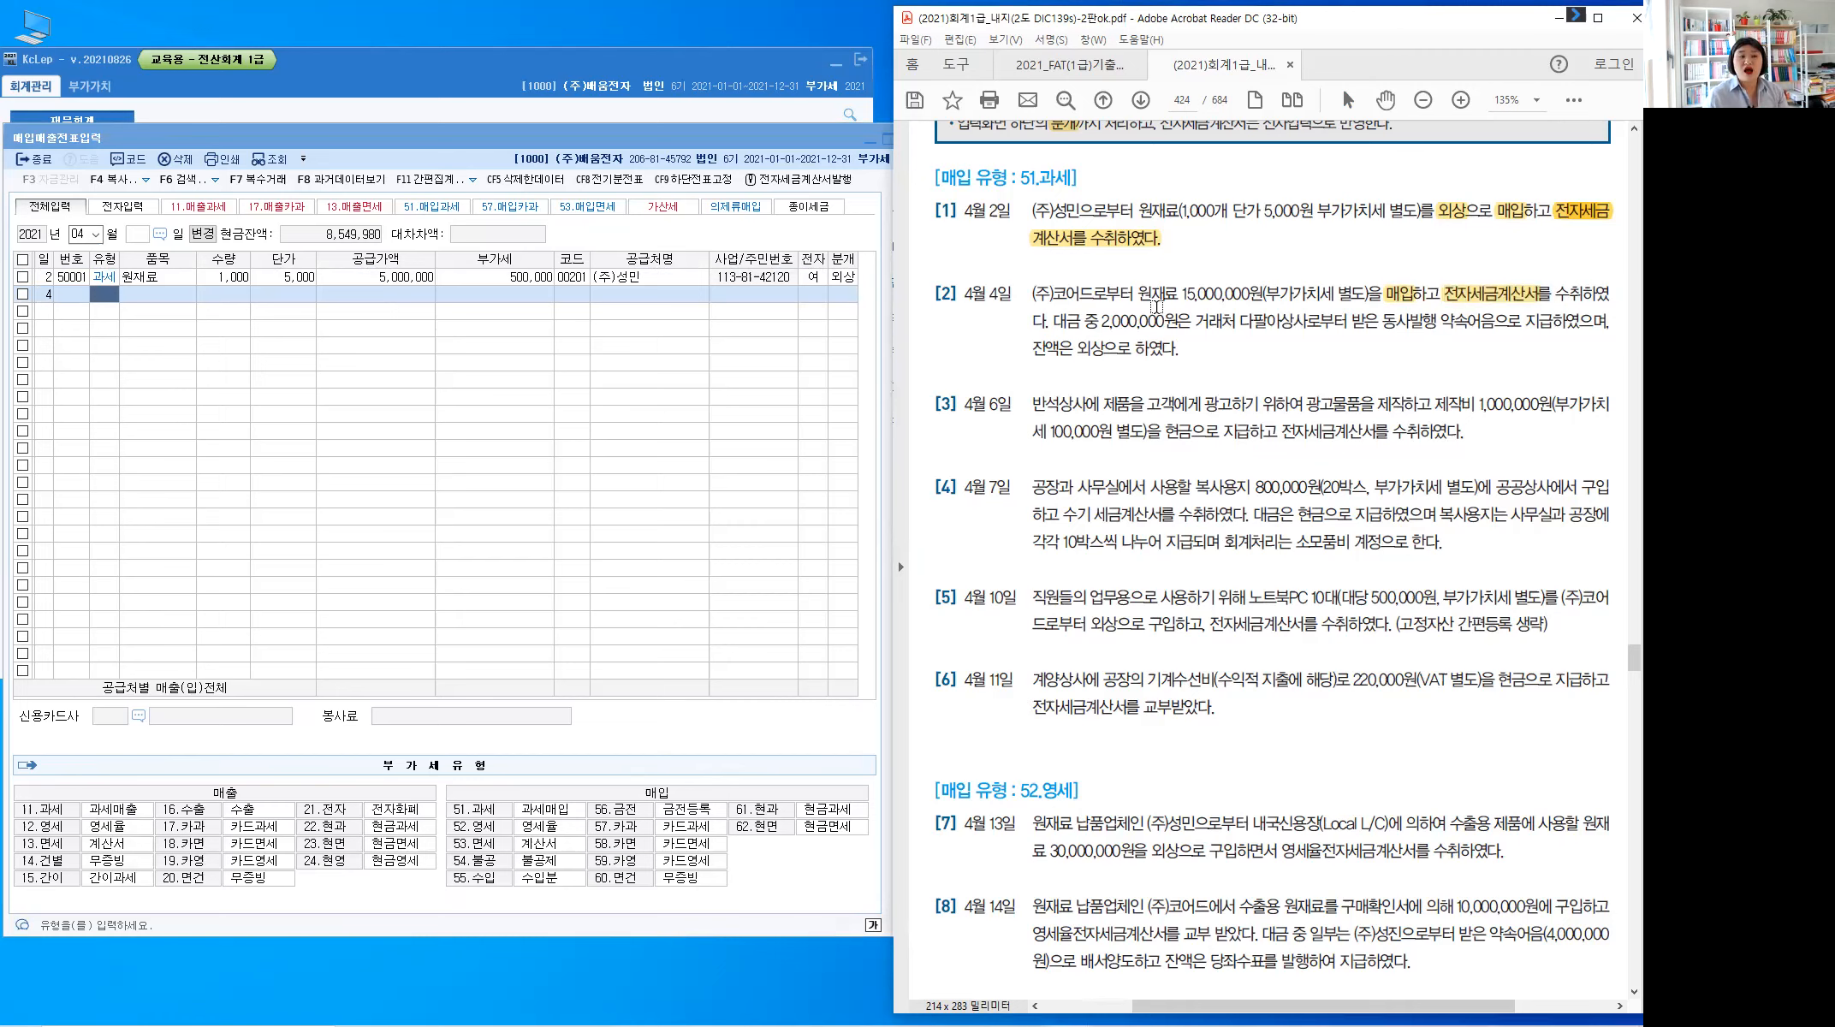
Handwrite red ticks and the notes 받을어음 and 외상매입금 on item [2], then return to KcLep
left_click(1040, 183)
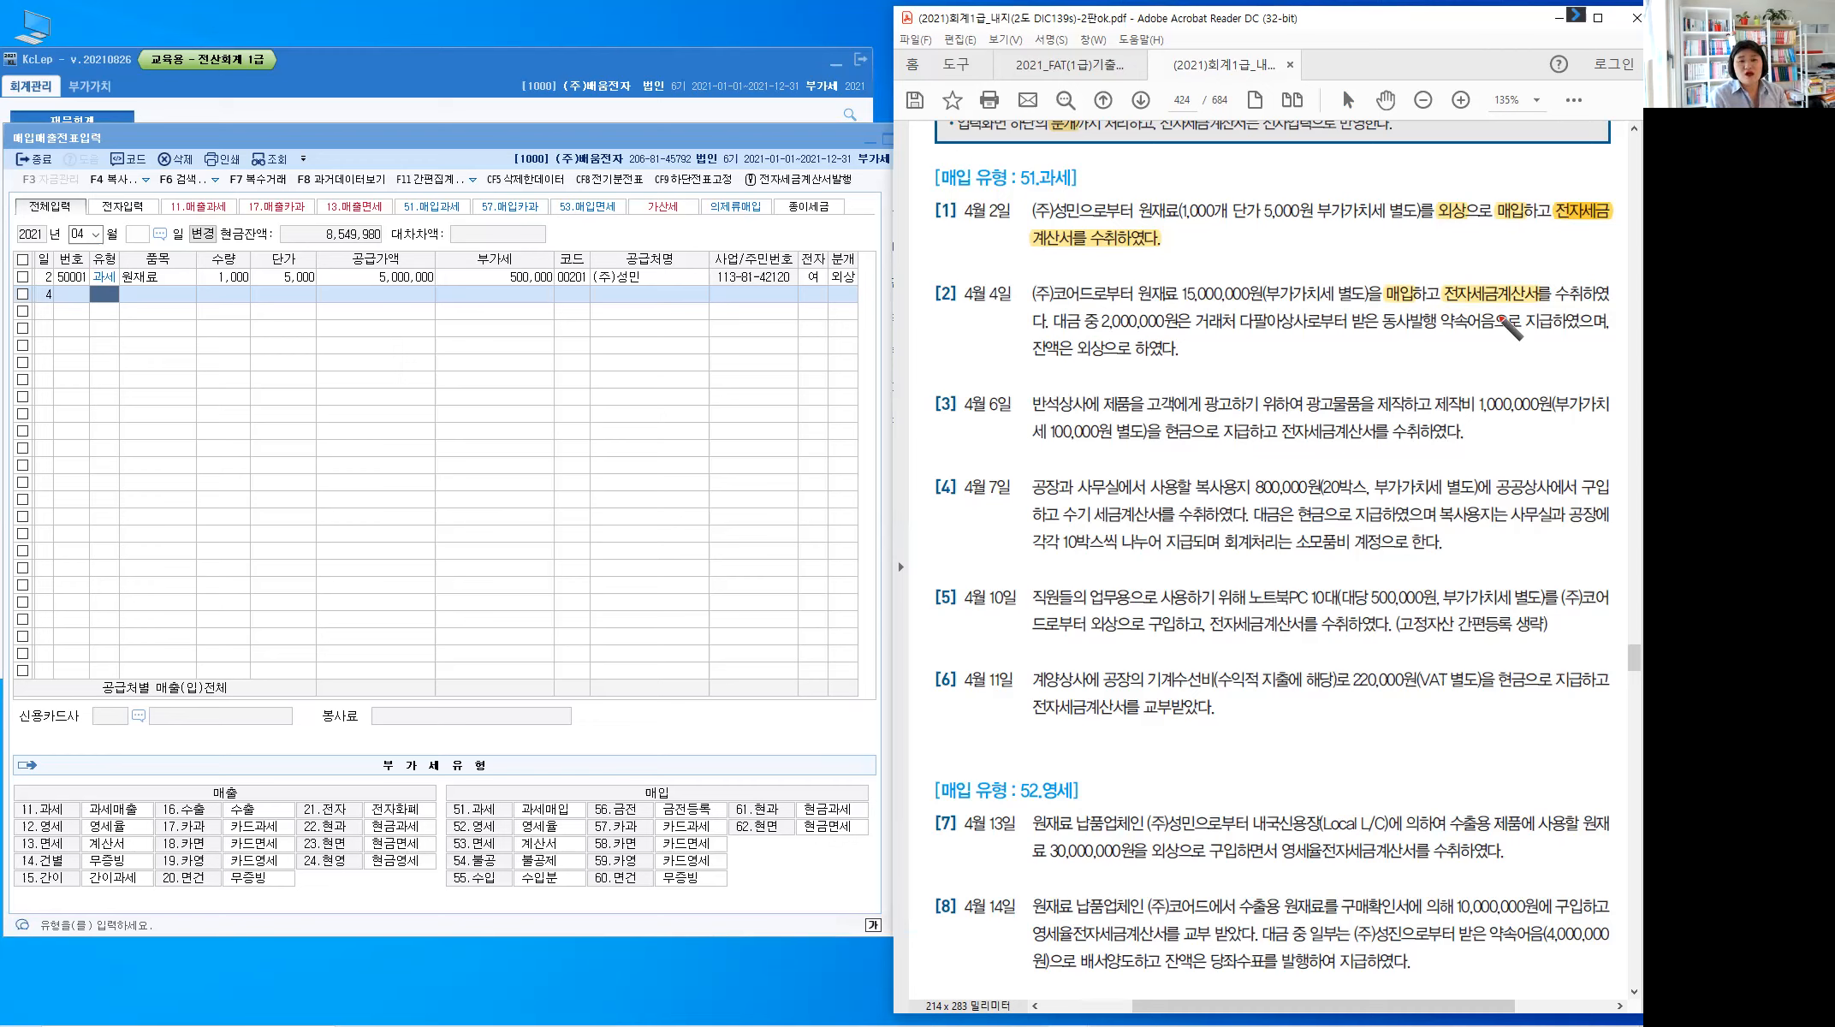
left_click_drag(1617, 309, 1603, 338)
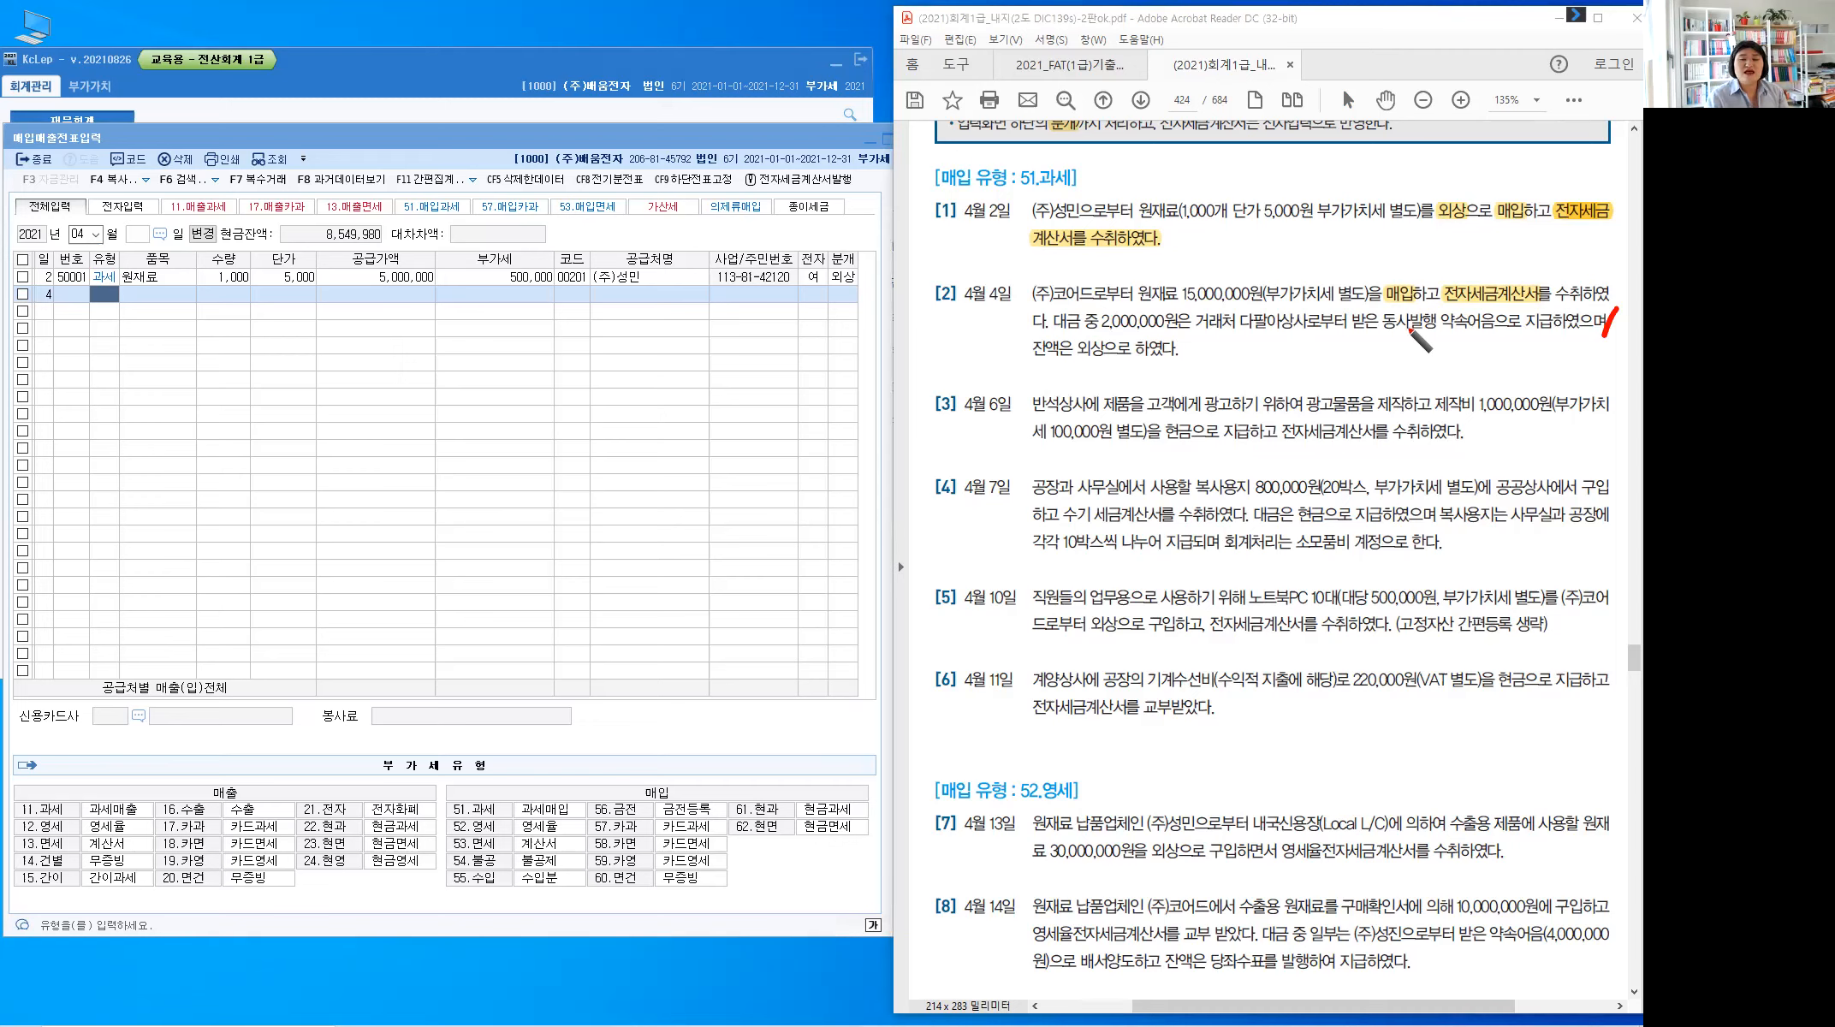
mouse_move(1410, 331)
left_mouse_down()
mouse_move(1463, 331)
mouse_move(1436, 363)
left_mouse_up()
left_click_drag(1429, 366, 1441, 371)
left_click_drag(1452, 345, 1465, 354)
mouse_move(1447, 359)
left_mouse_down()
mouse_move(1476, 370)
mouse_move(1497, 349)
mouse_move(1505, 377)
left_mouse_up()
left_click_drag(1234, 308, 1236, 314)
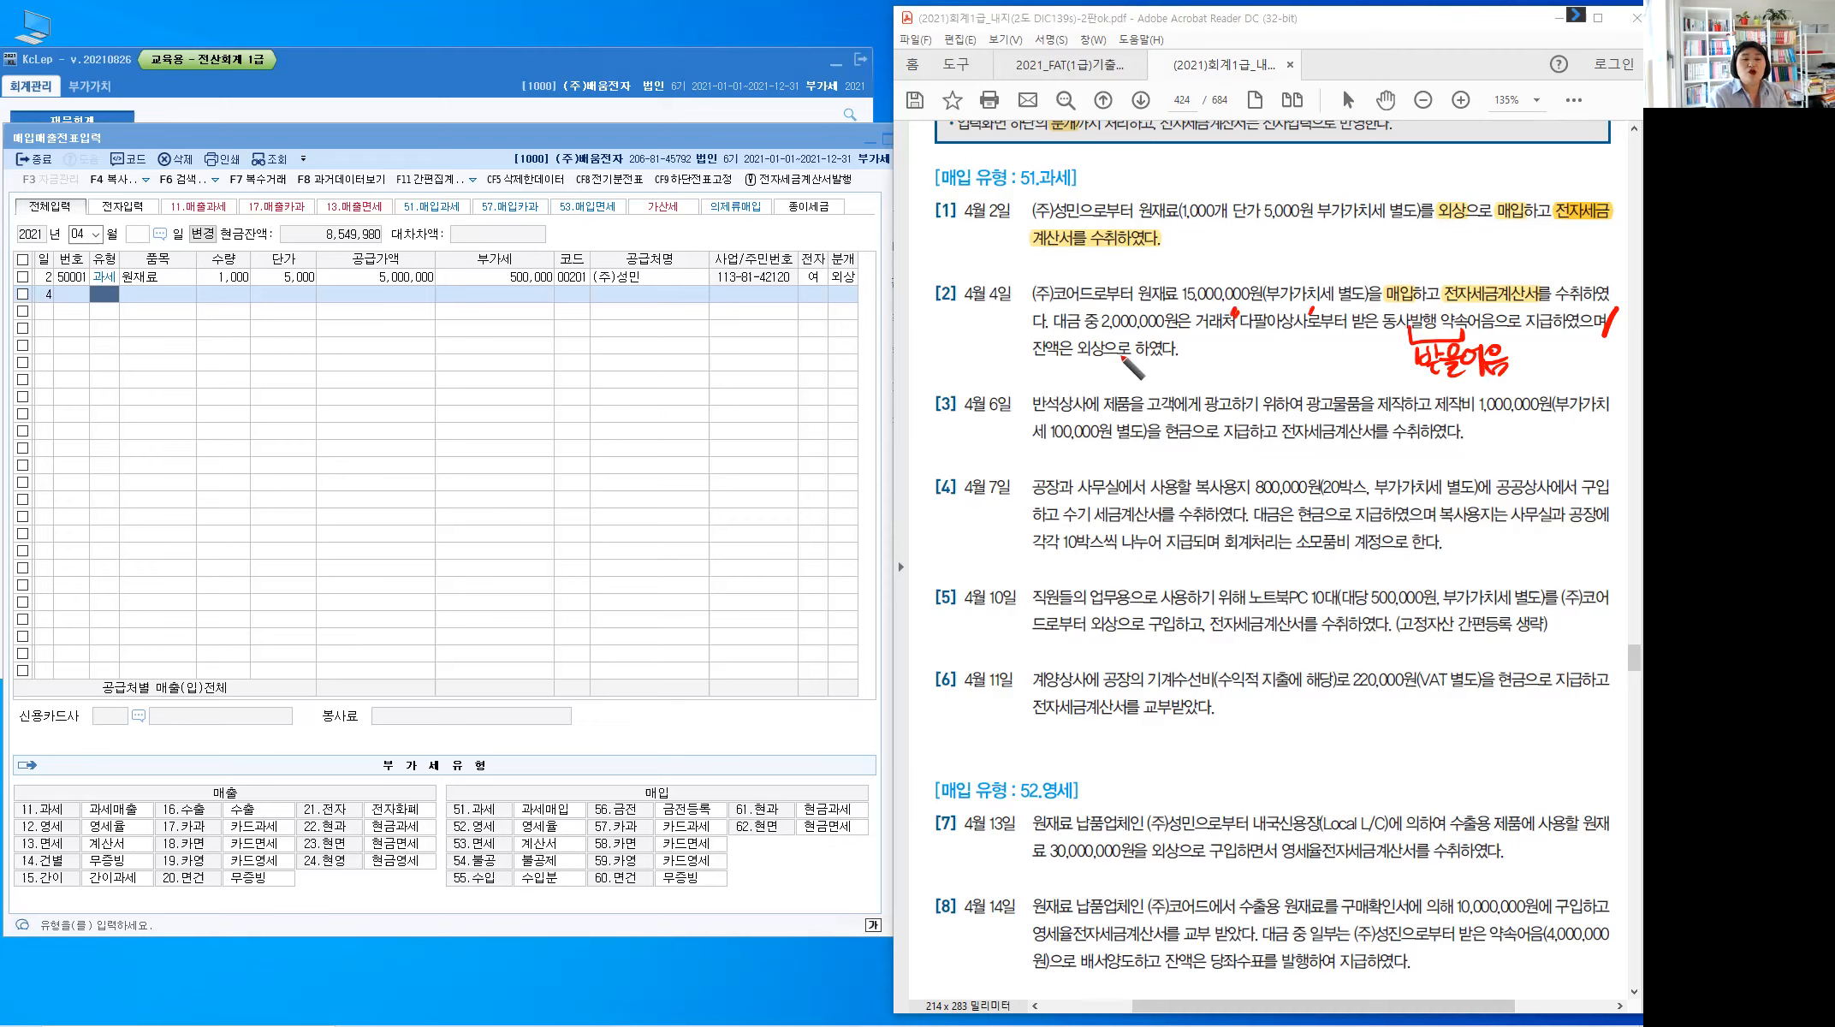
left_click_drag(1092, 363, 1105, 359)
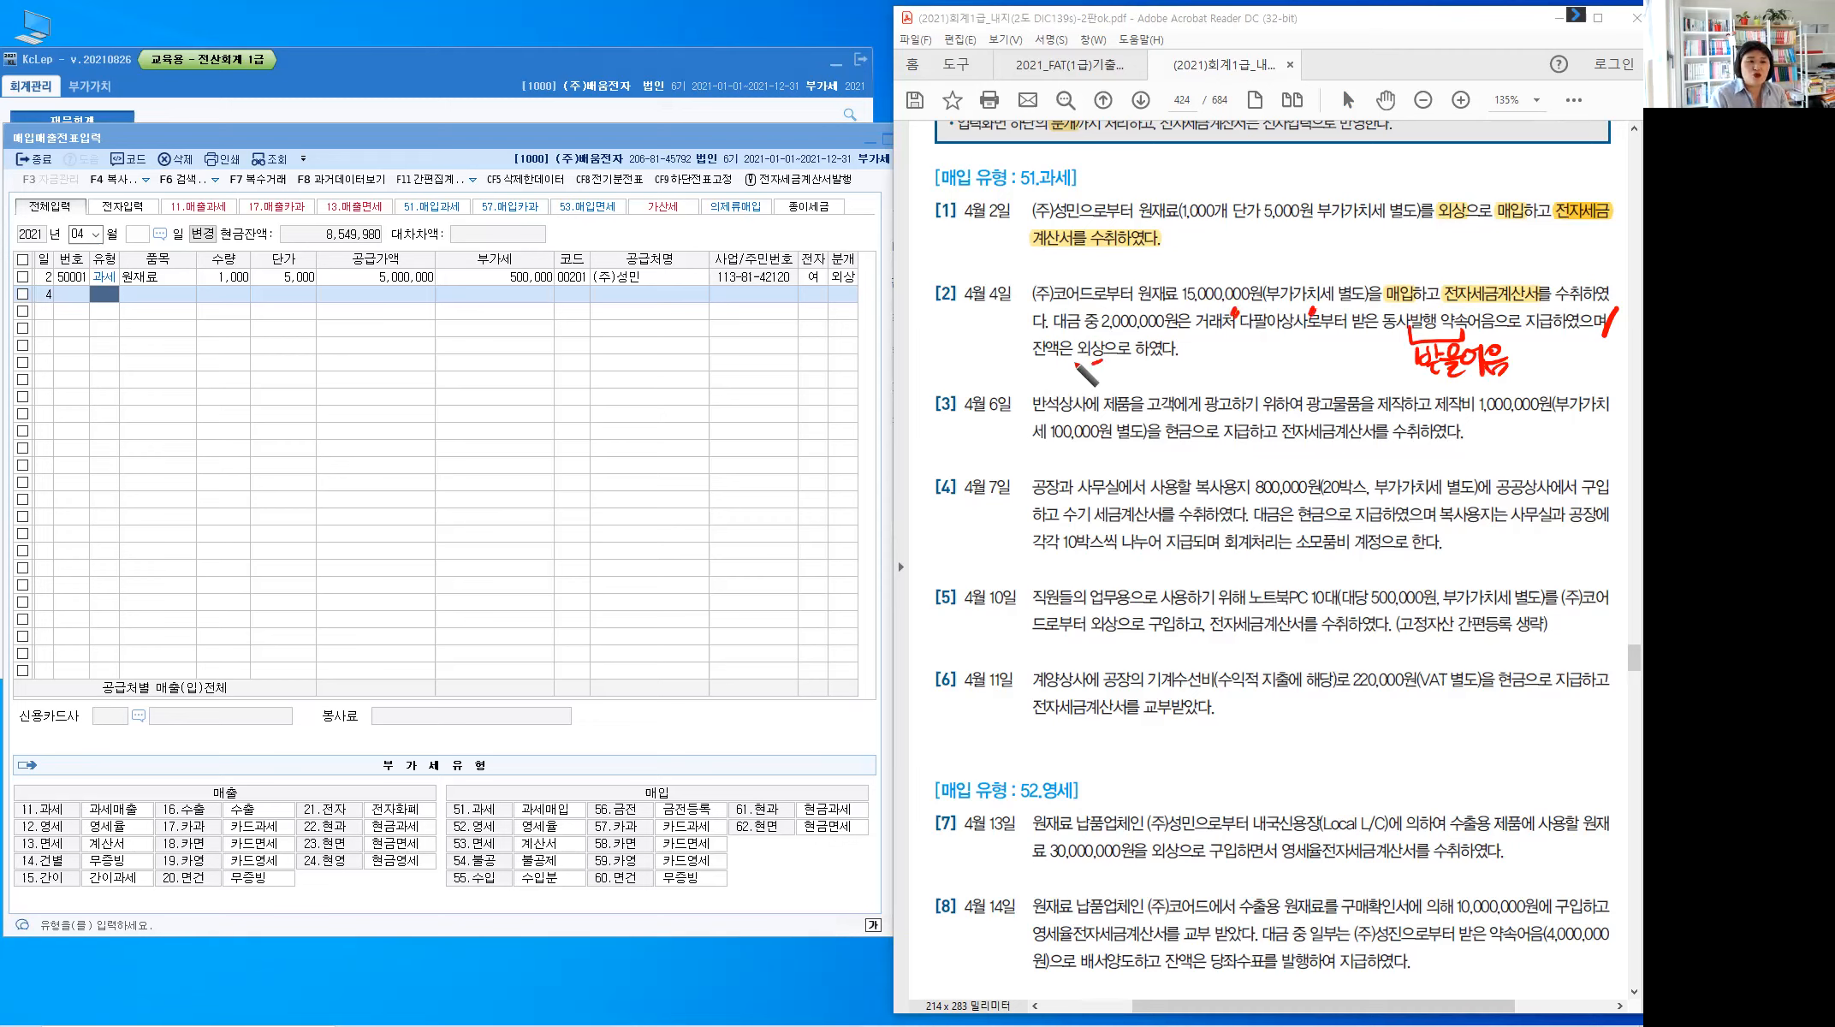
mouse_move(1135, 361)
left_mouse_down()
mouse_move(1119, 379)
mouse_move(1238, 360)
mouse_move(1224, 376)
mouse_move(1249, 377)
mouse_move(1242, 392)
left_mouse_up()
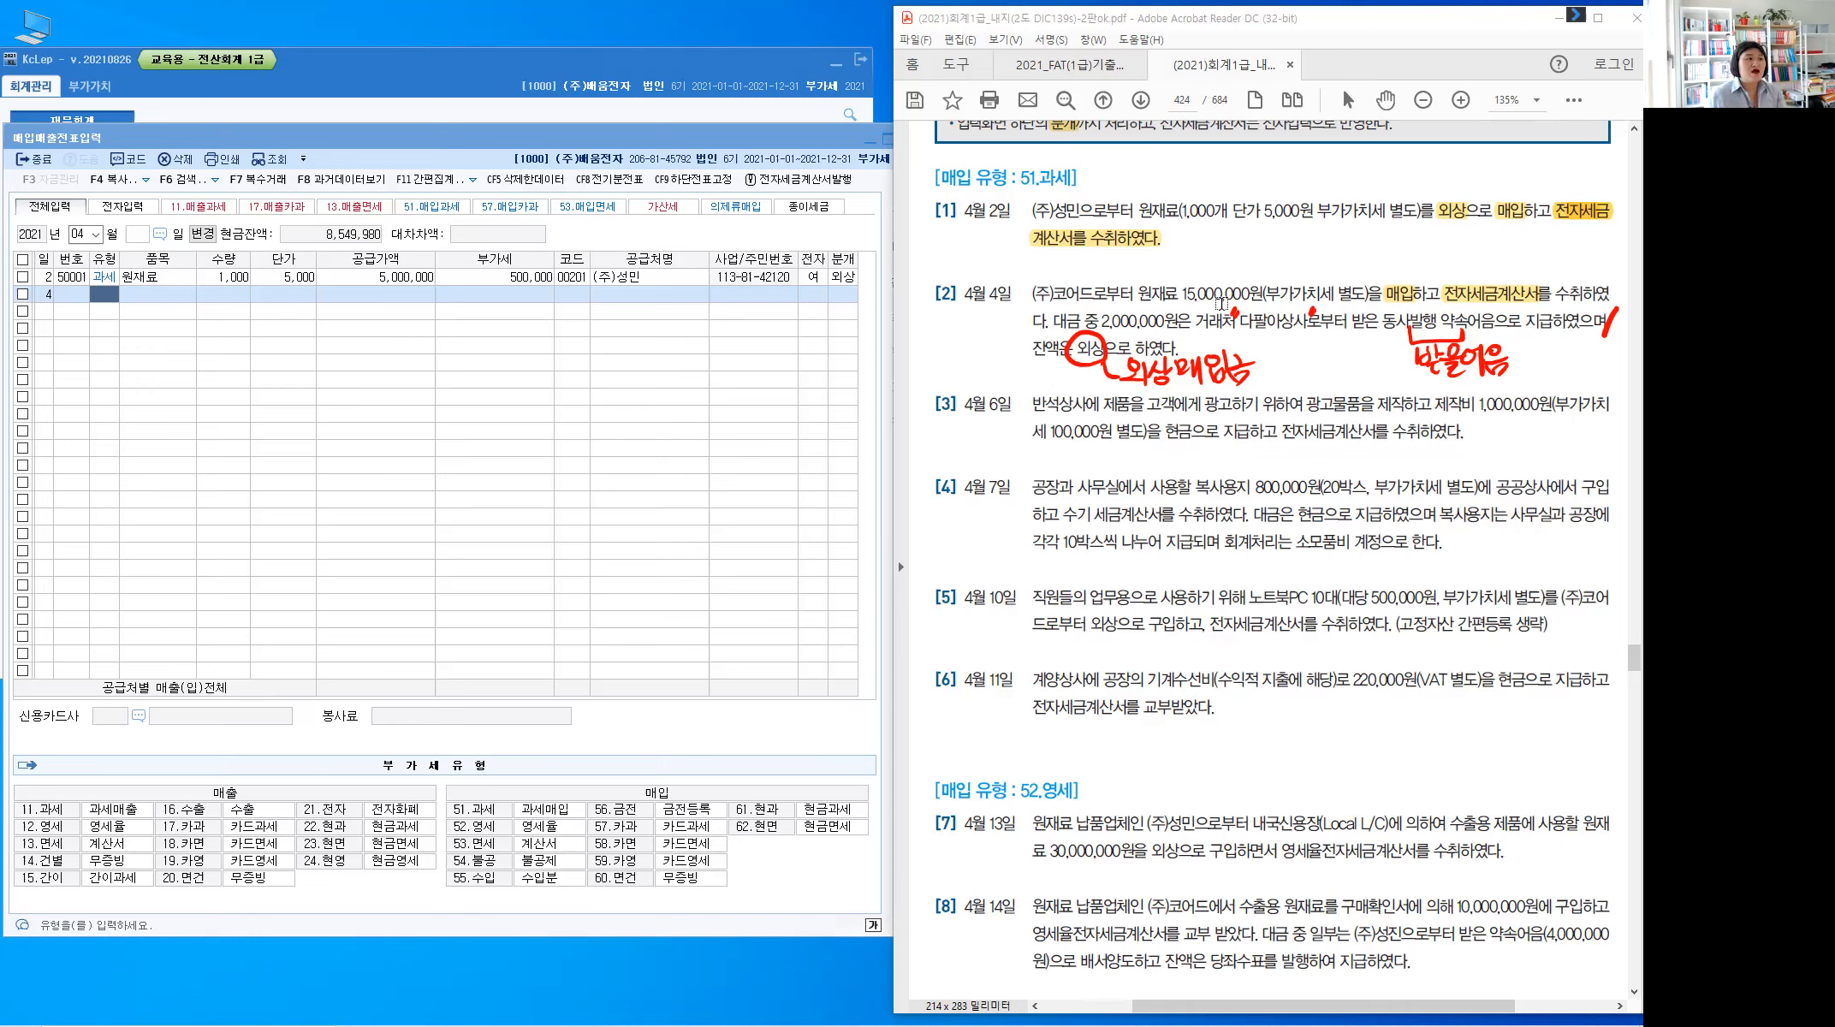
left_click(102, 289)
Start the April 4 row as a 51 과세 원재료 purchase with supply value 15,000,000
type("51")
key("Return")
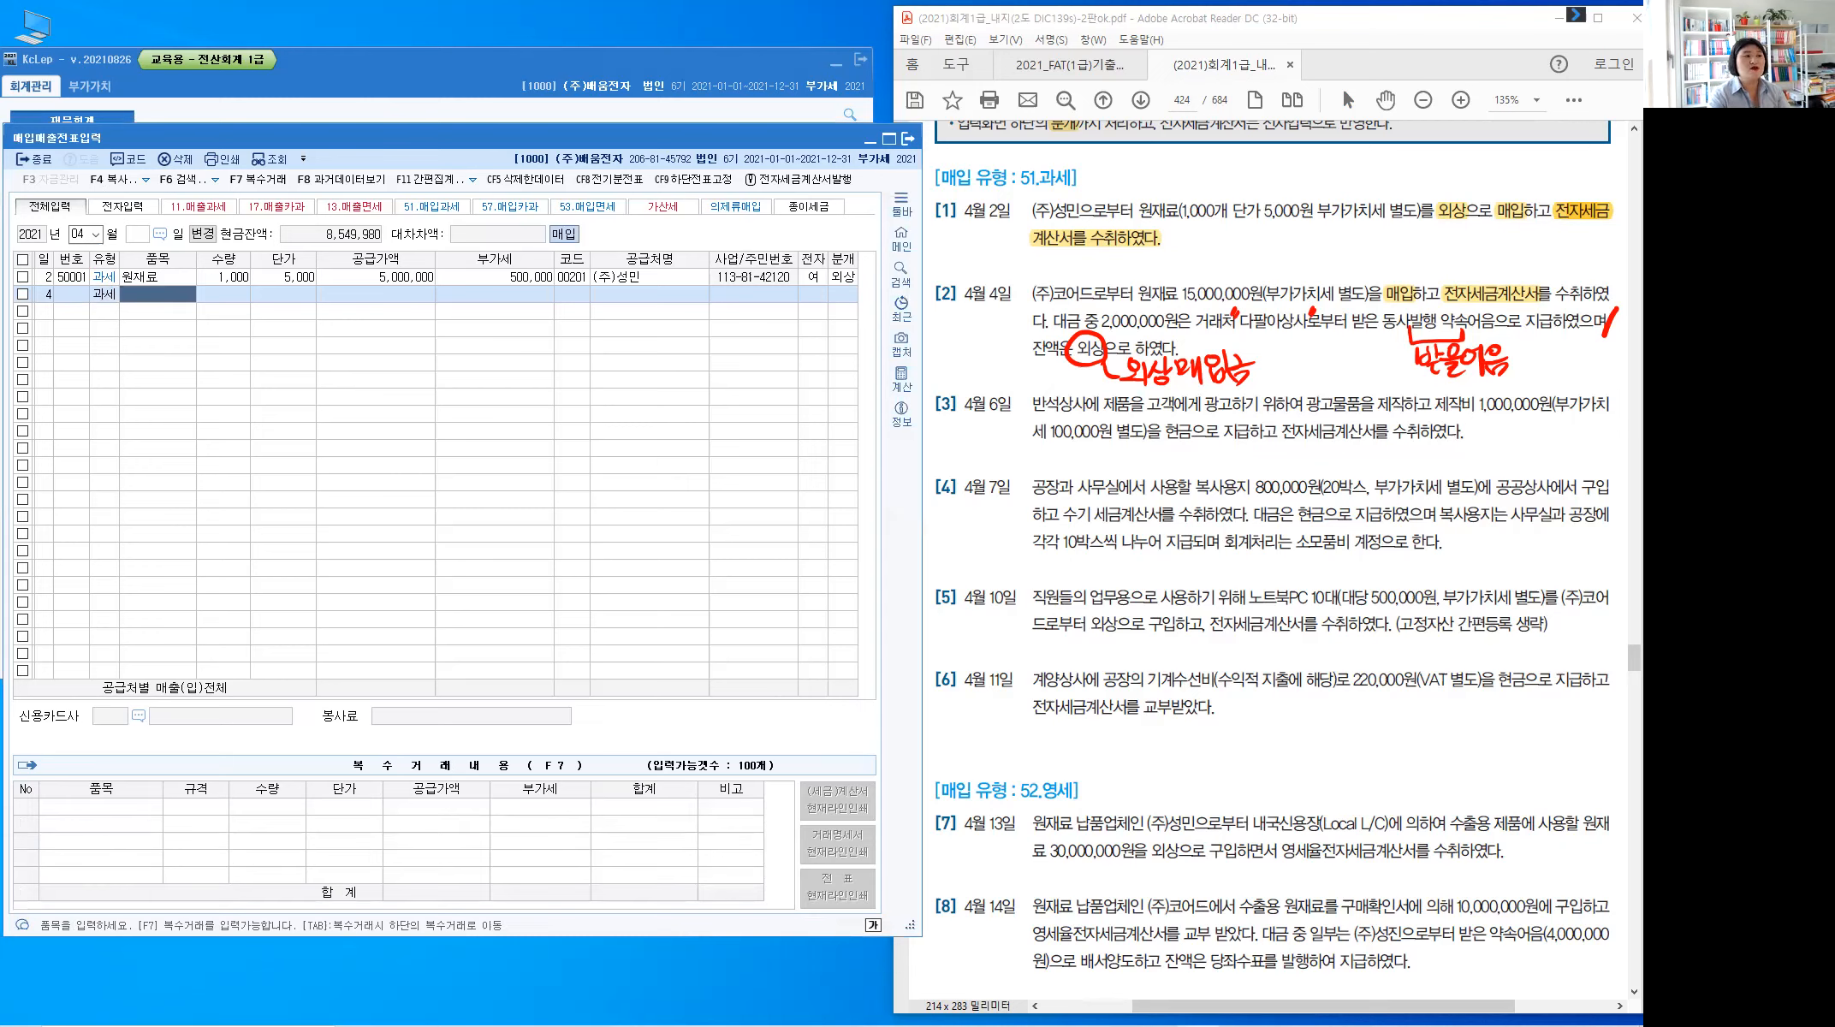
type("원재료")
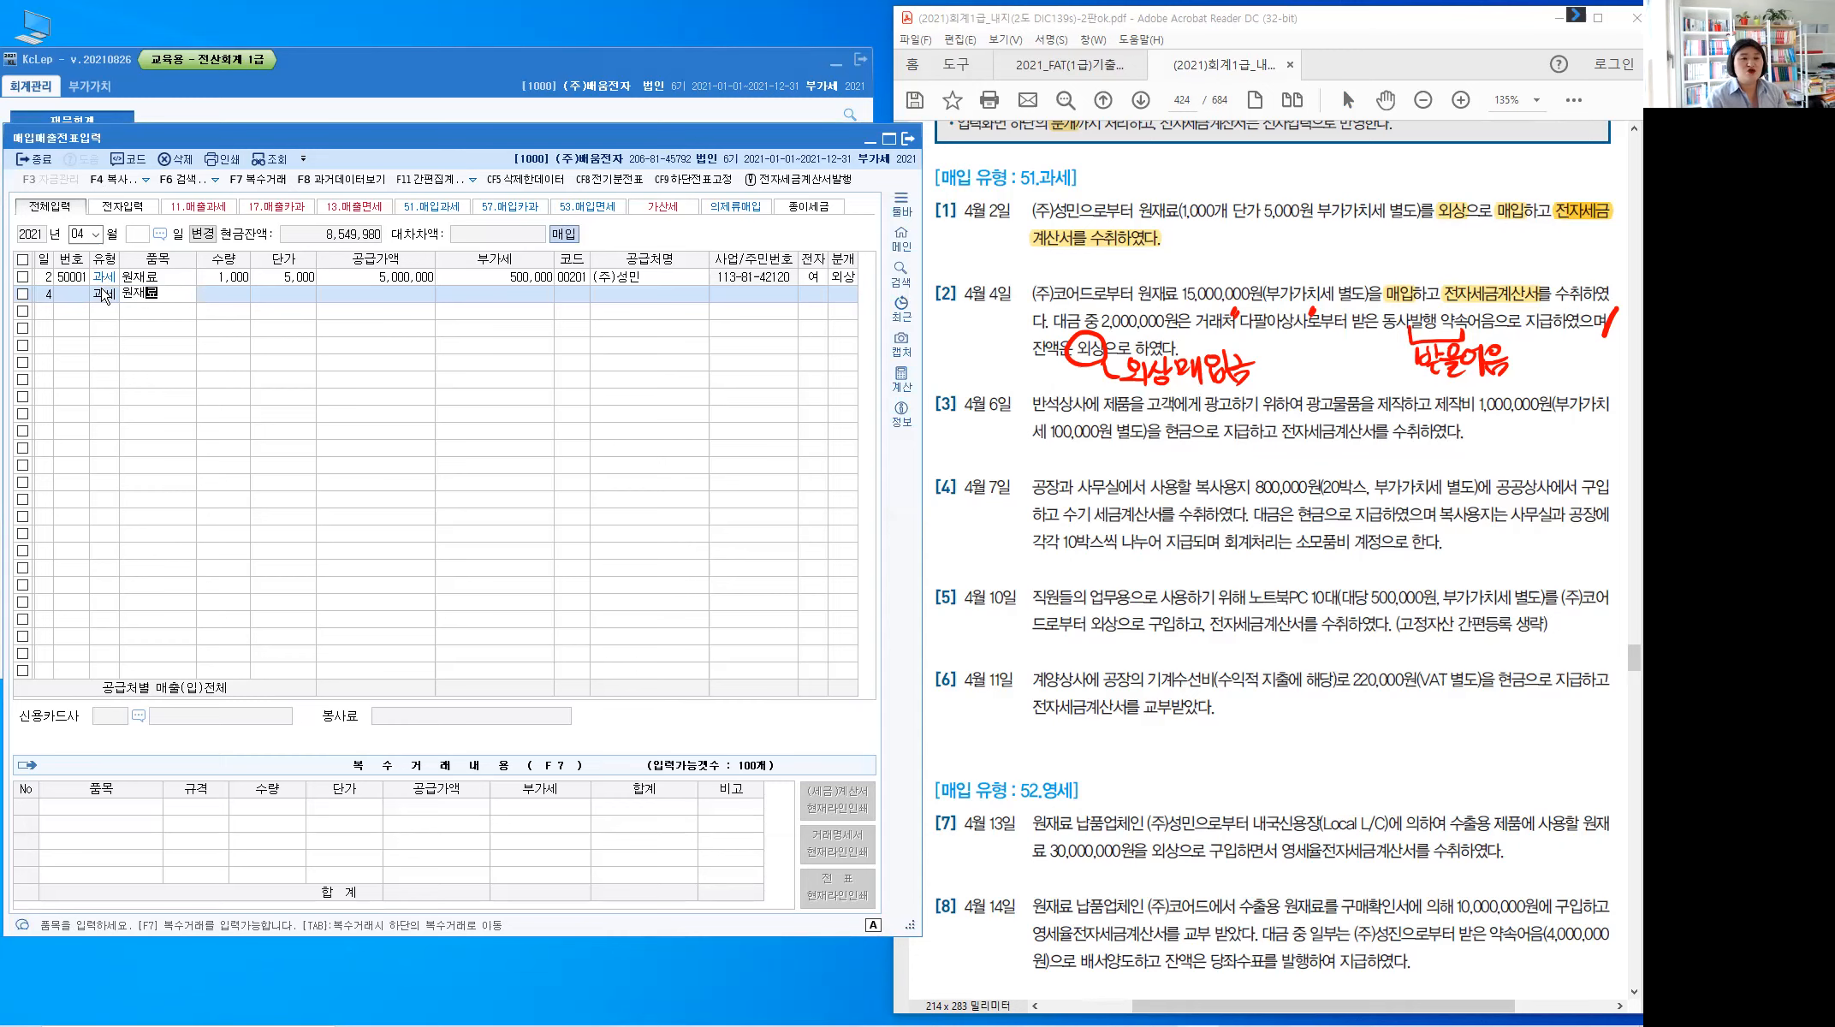
key("Return")
key("Return")
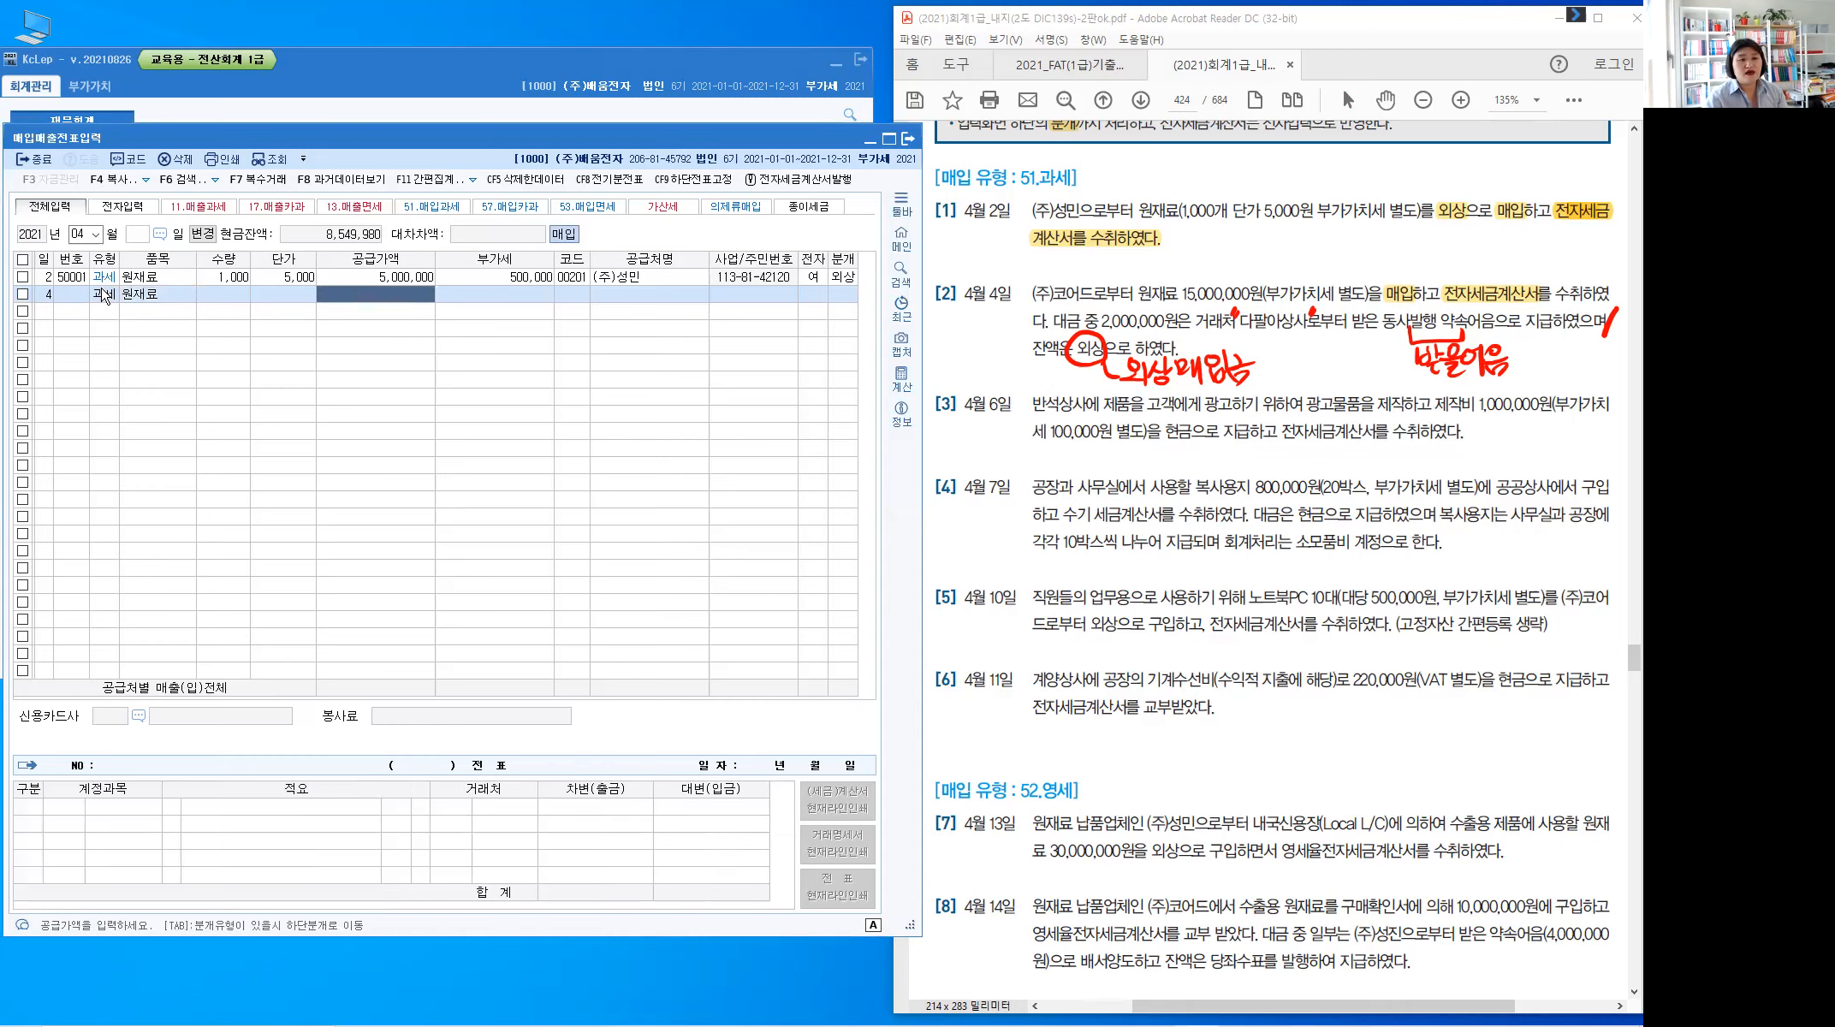
type("15,000,000")
key("Return")
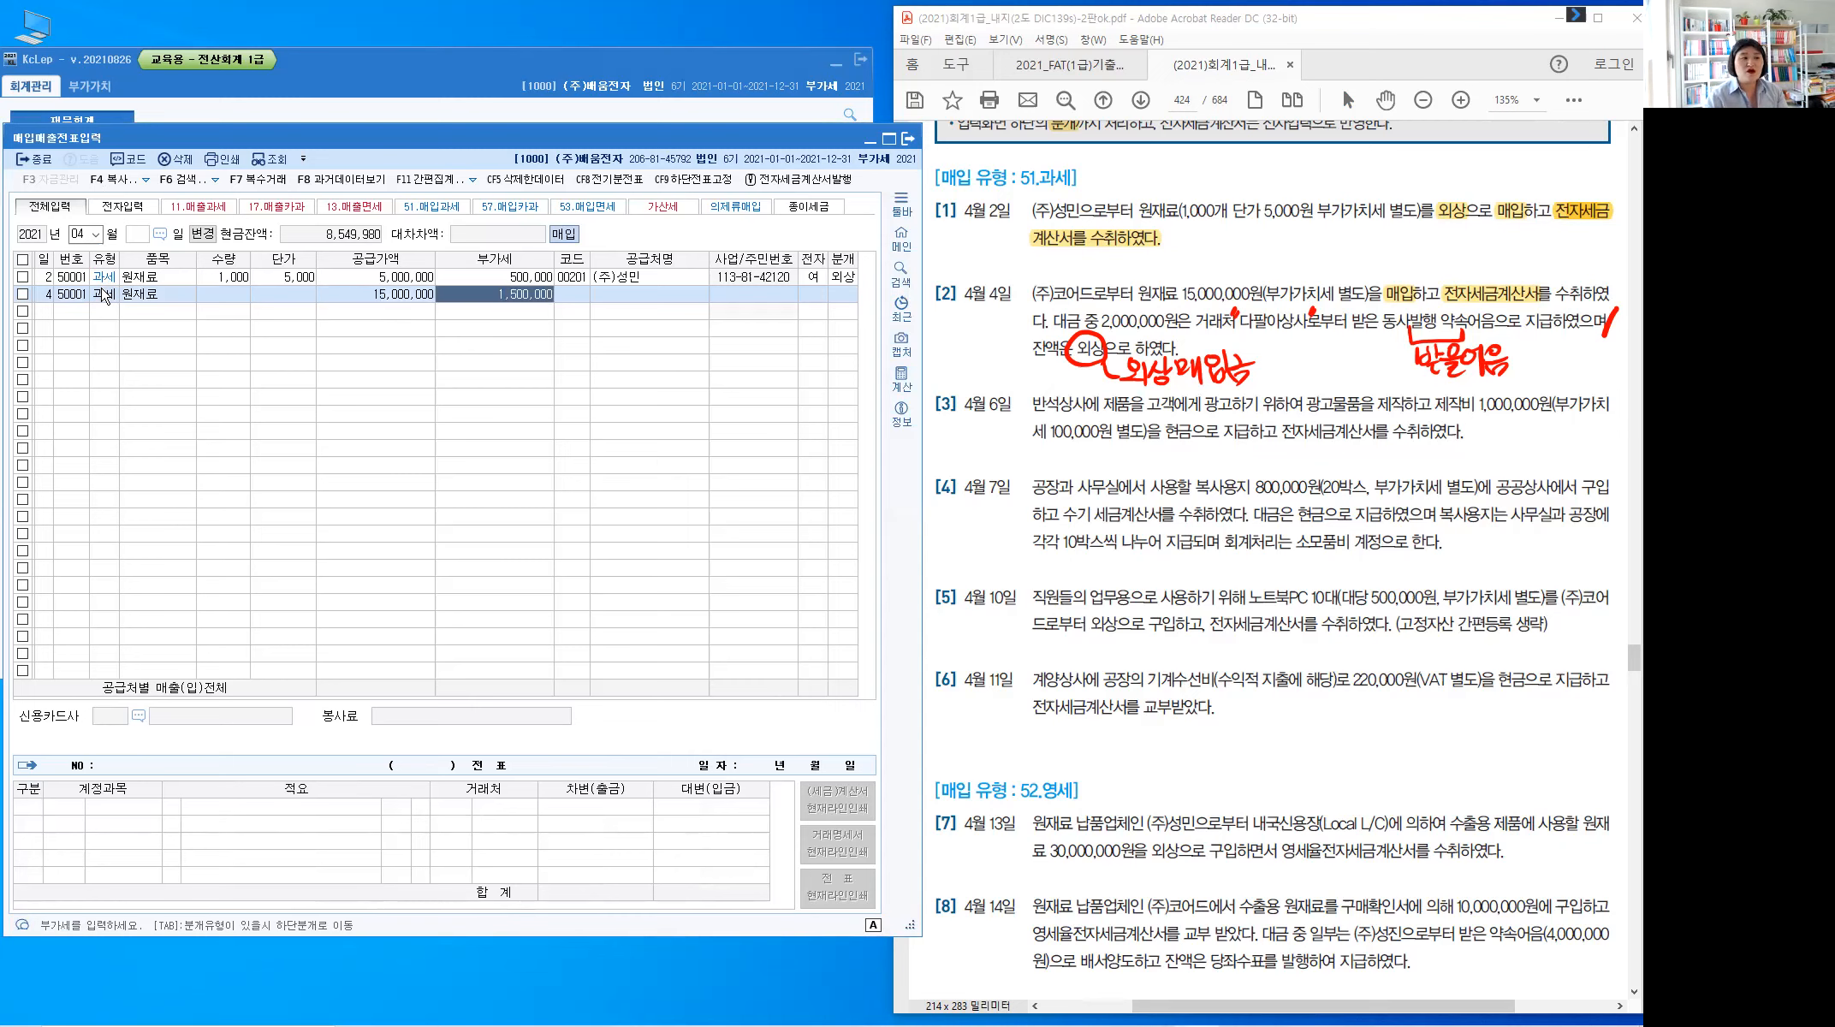
key("Return")
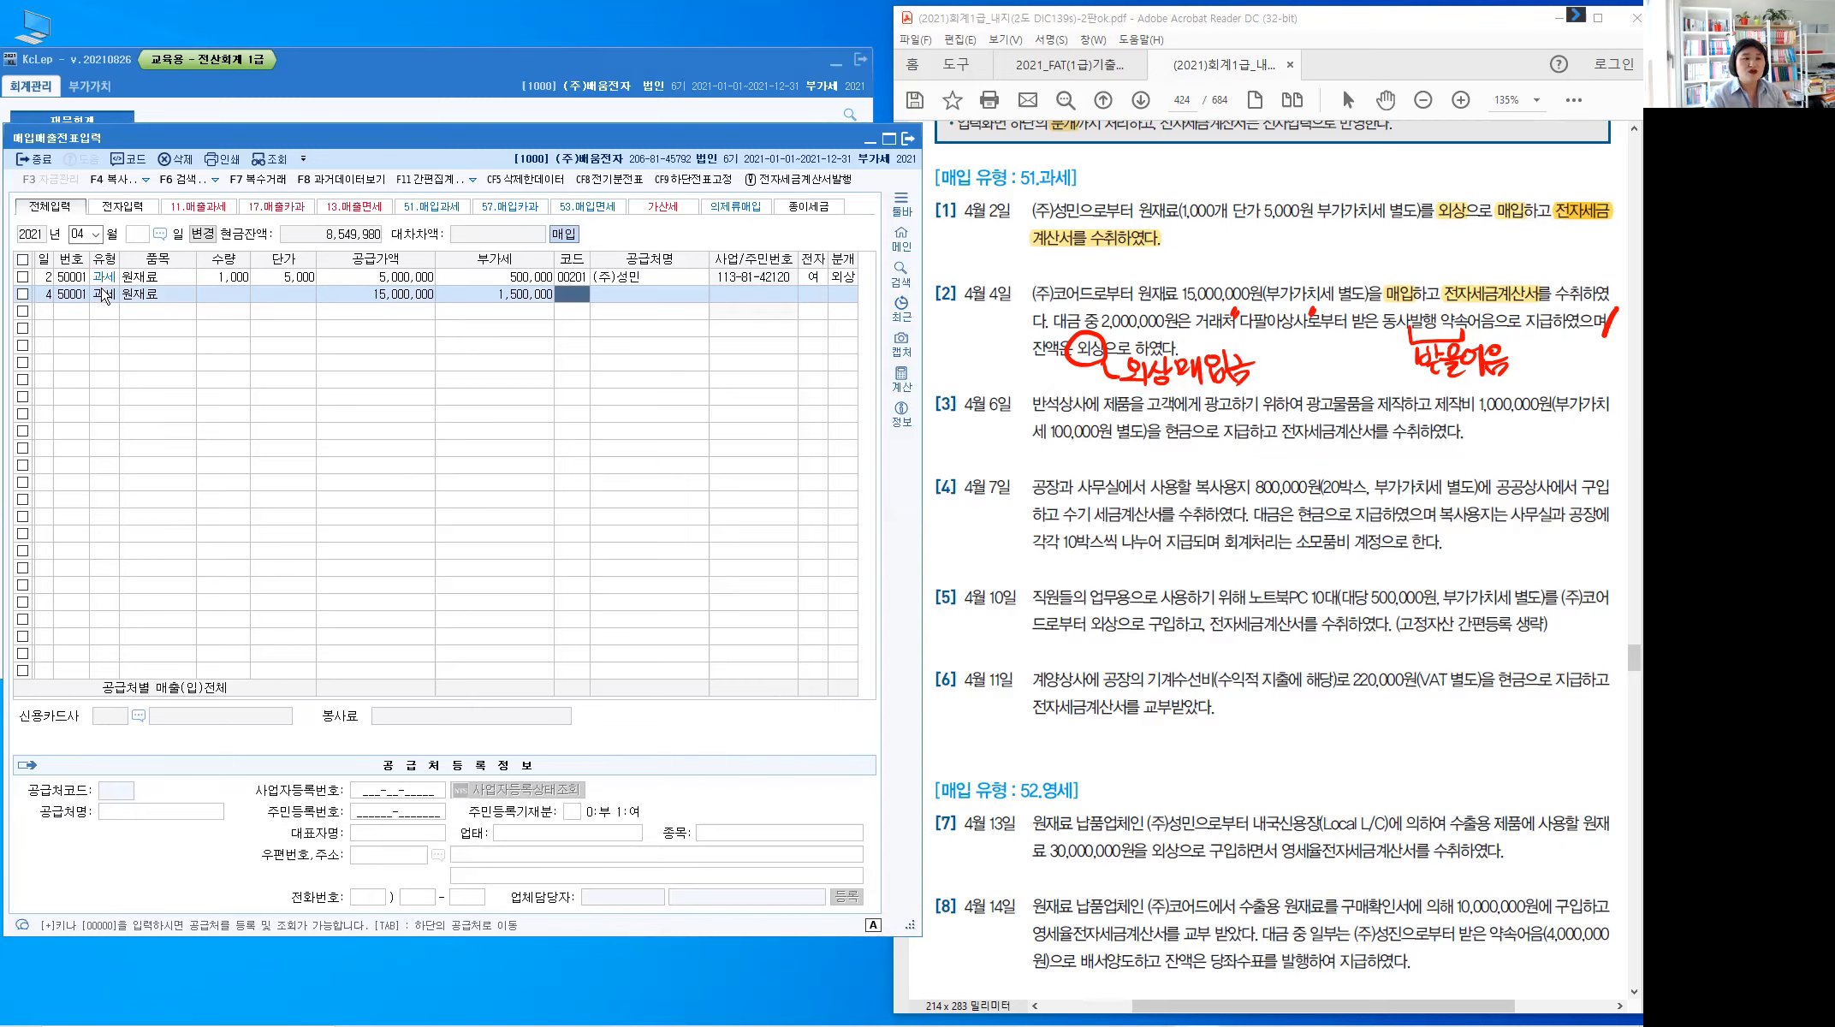
Set supplier (주)코어드, electronic invoice 1 and 혼합 journal type 3
type("코어")
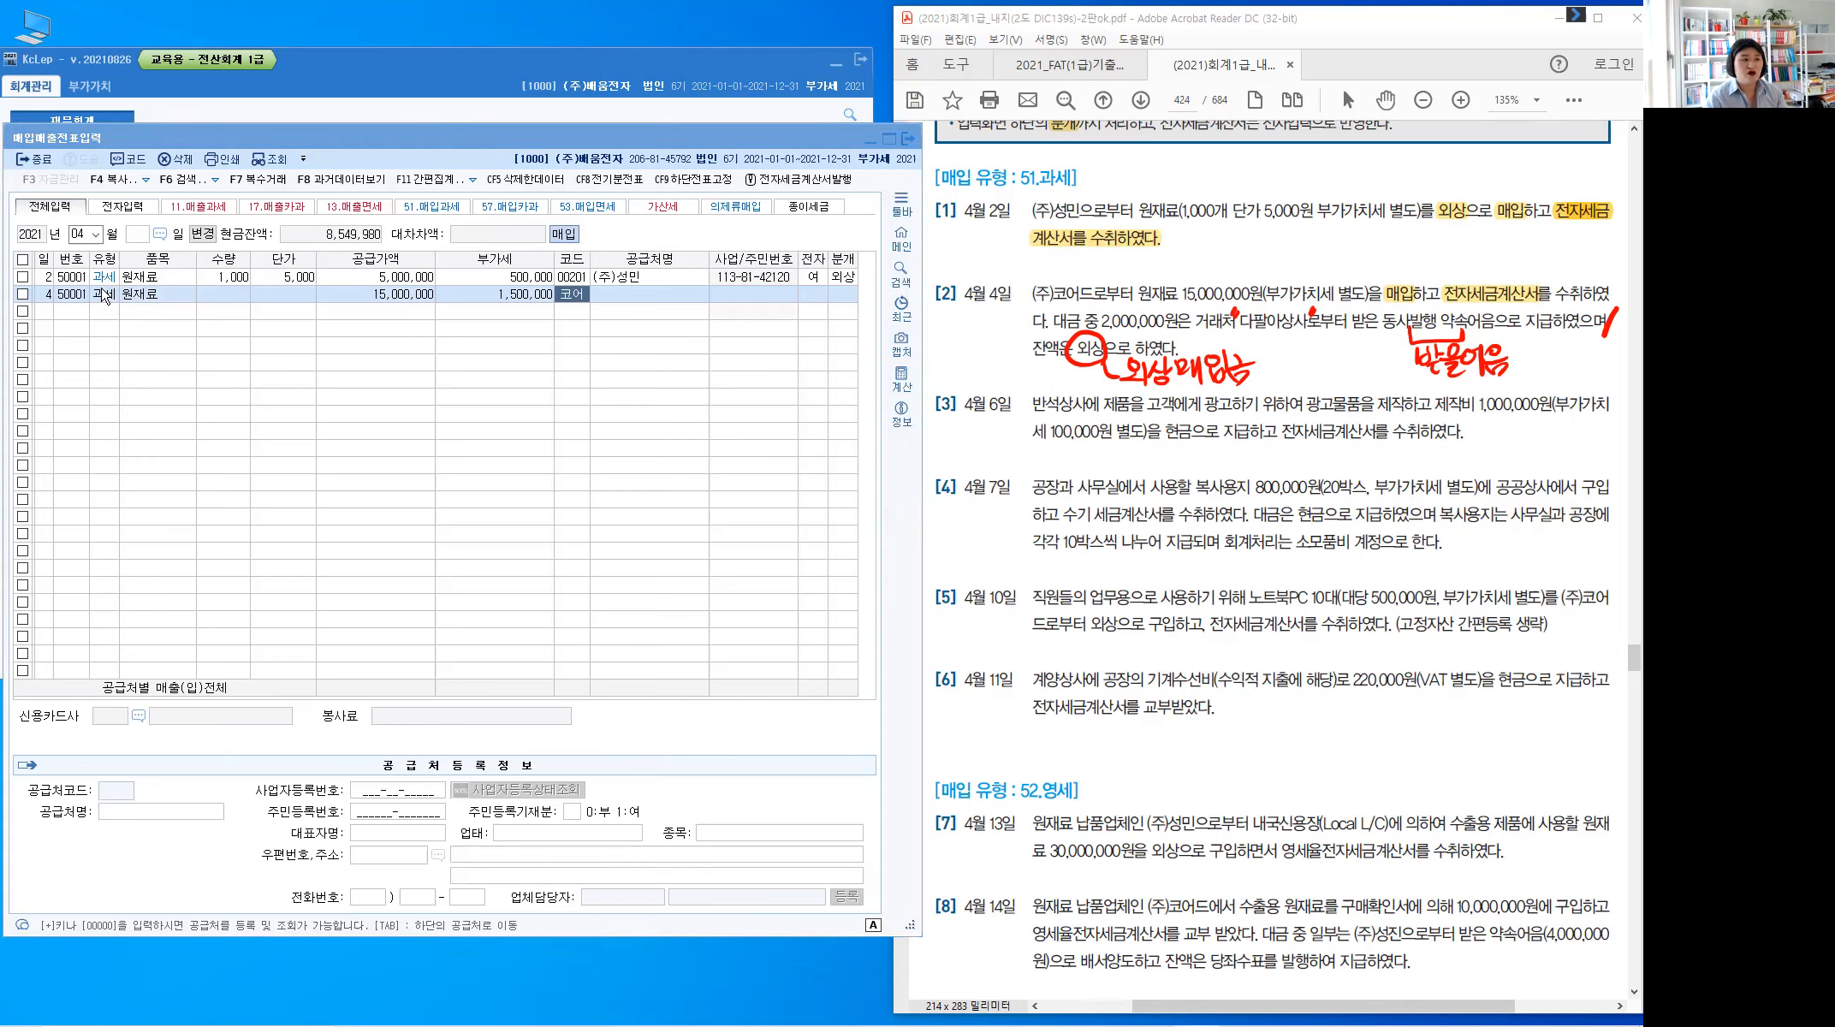
key("Return")
key("Return")
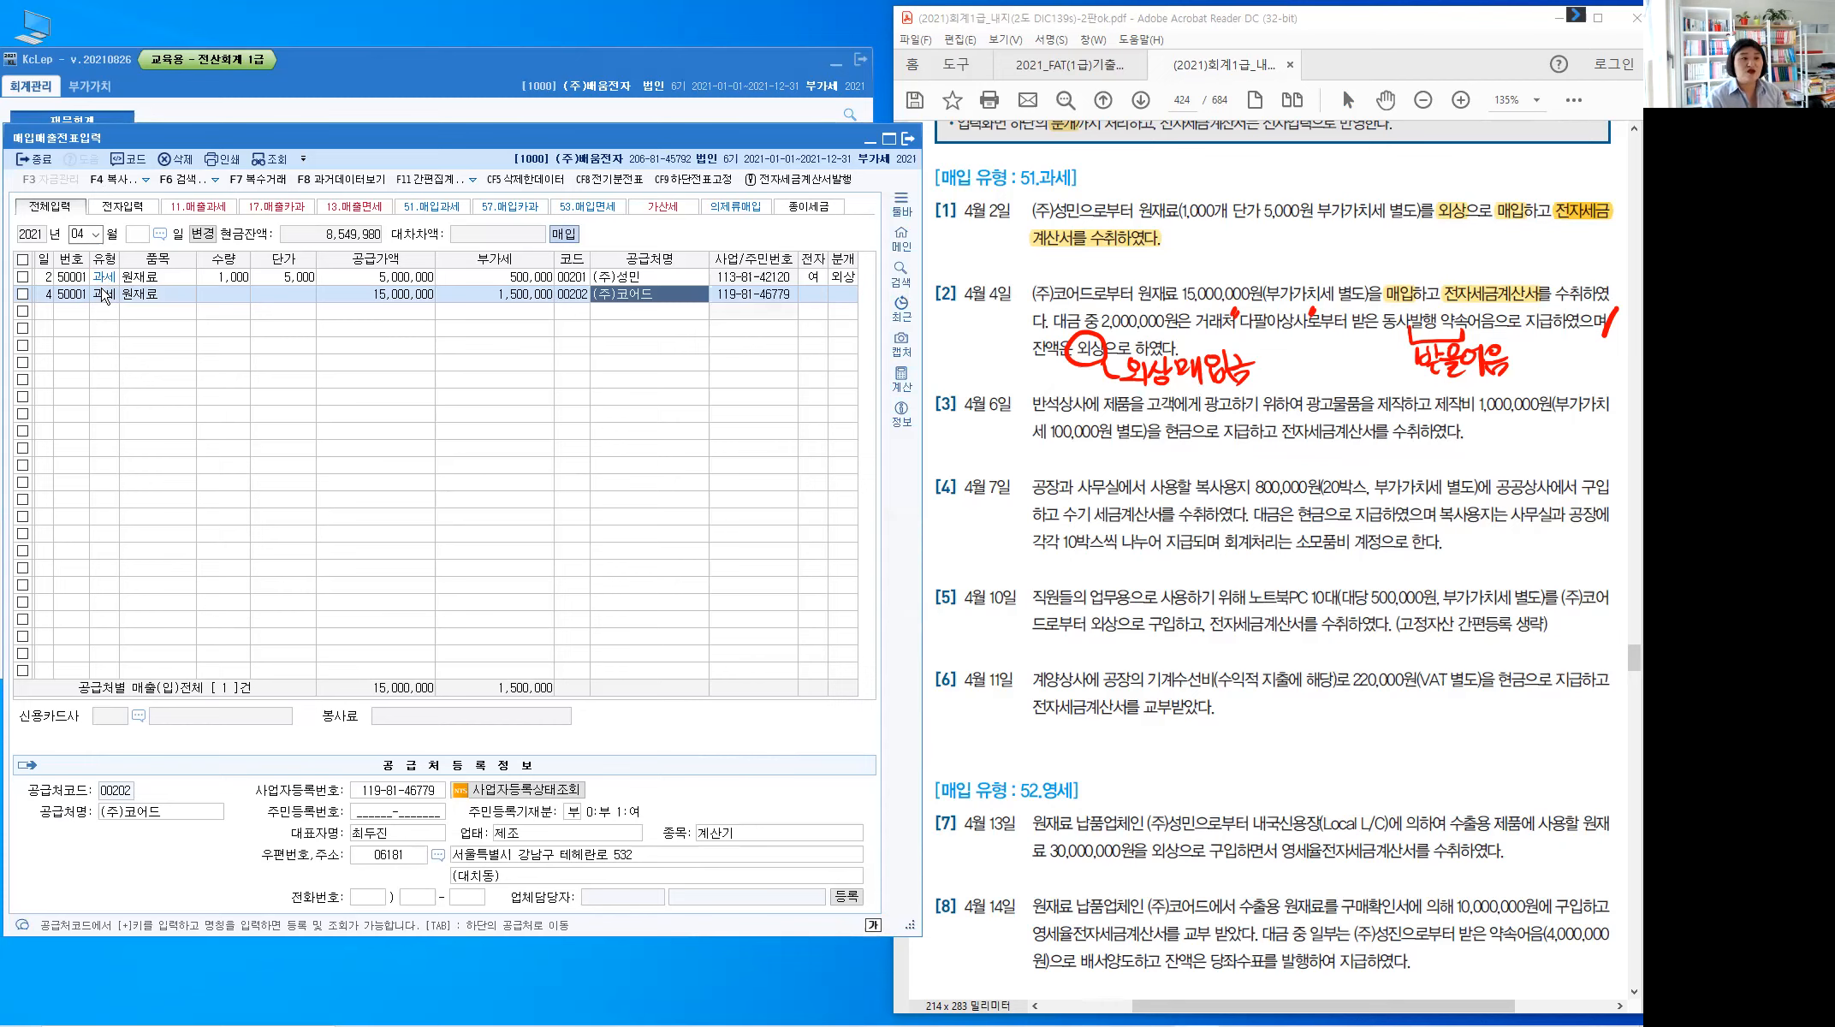
key("Return")
type("1")
key("Return")
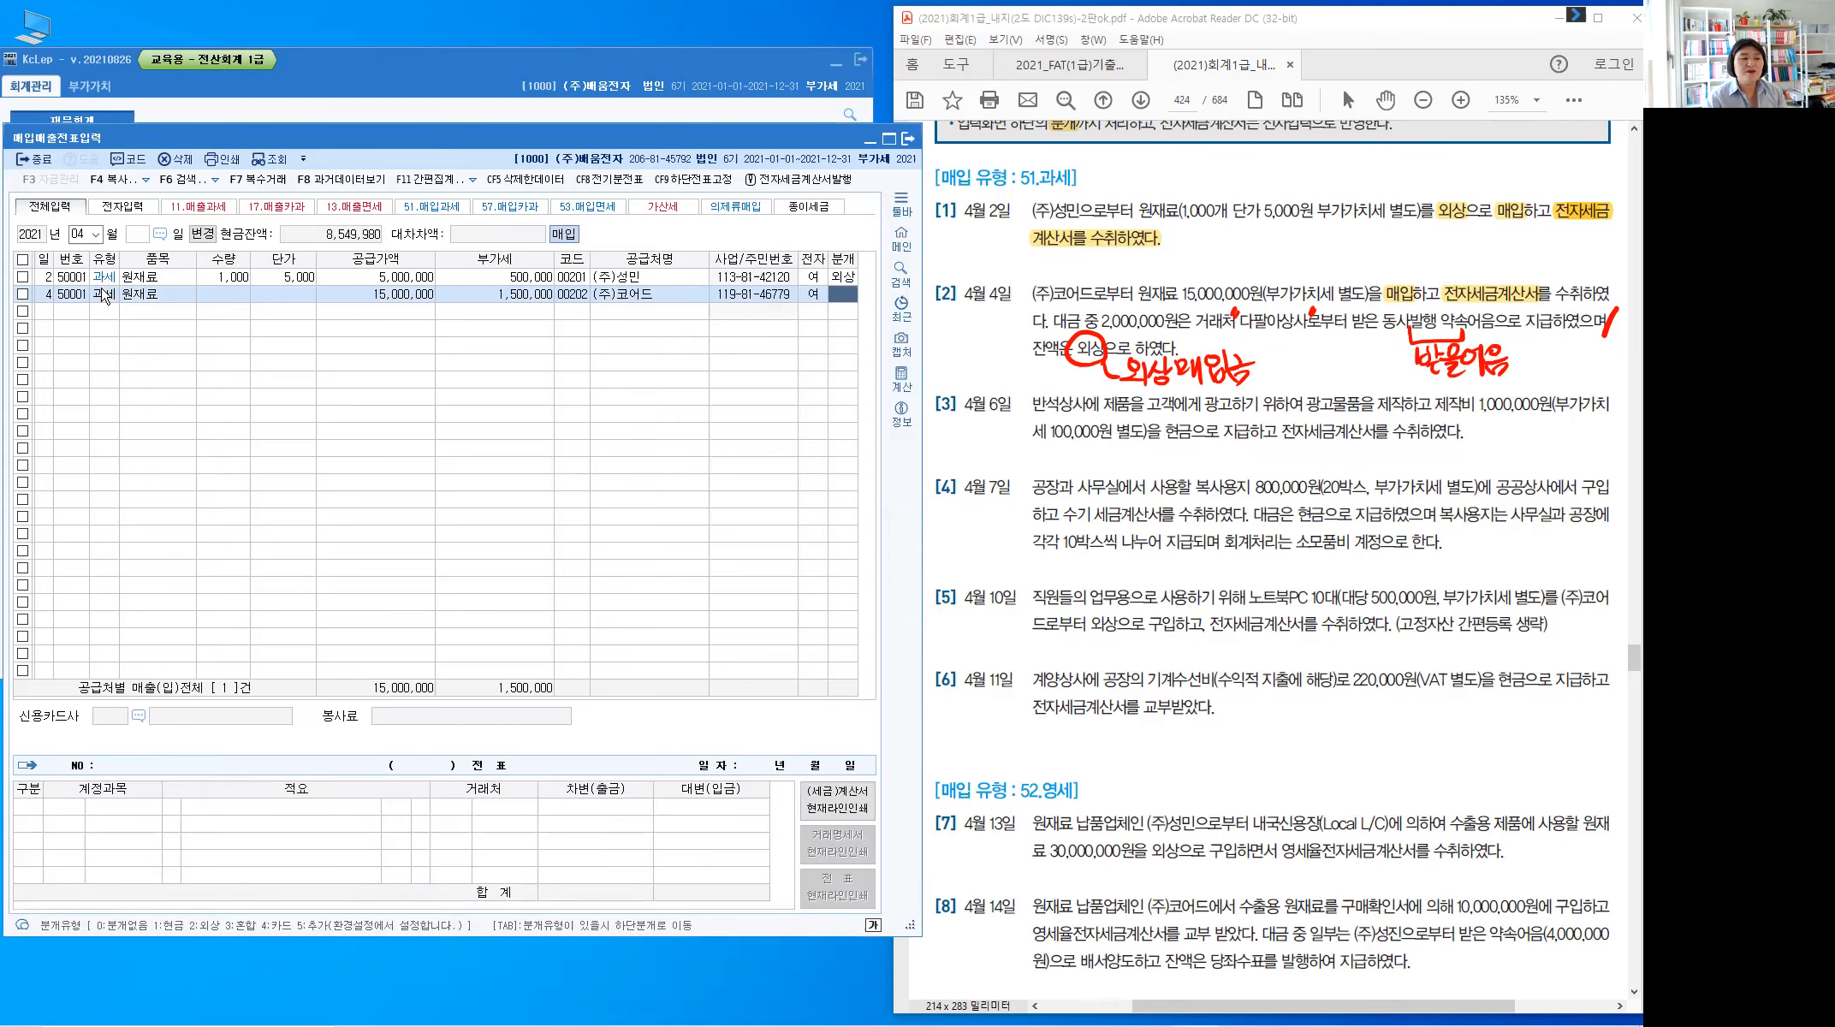
type("3")
key("Return")
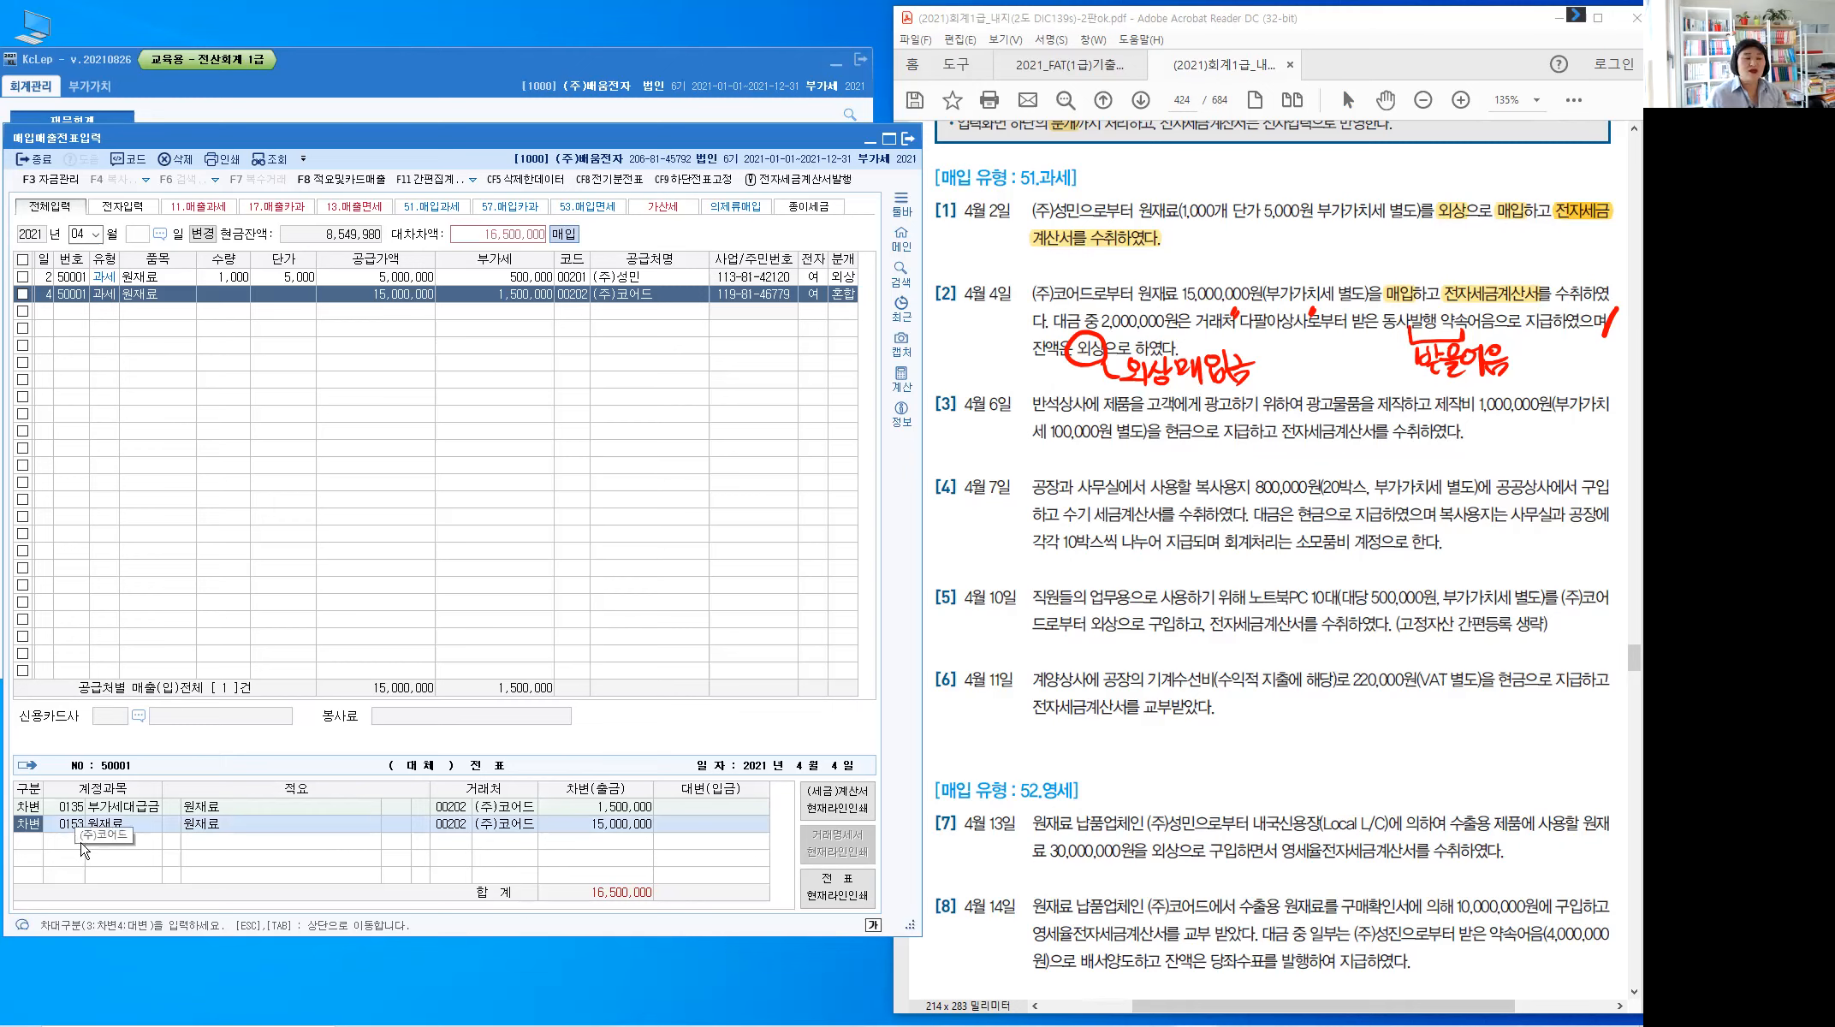
Add a credit line 0110 받을어음 of 2,000,000 with vendor 다팔아상사
key("Down")
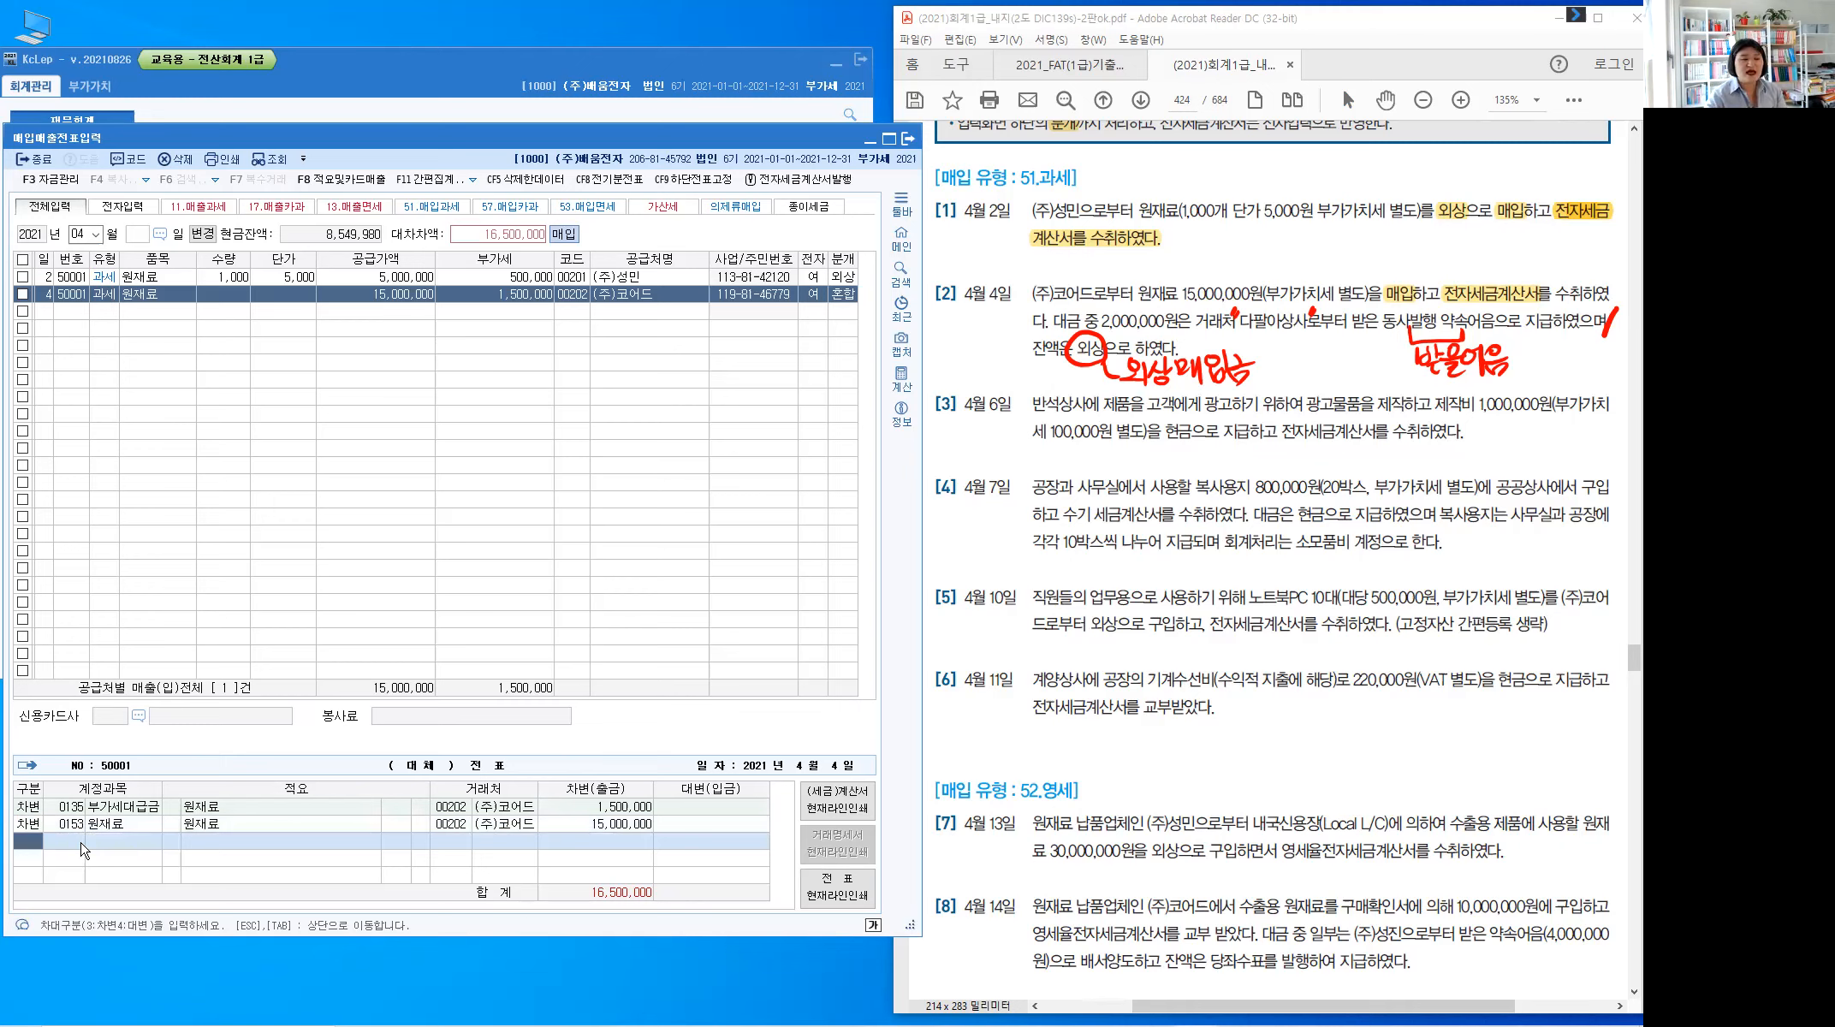
key("4")
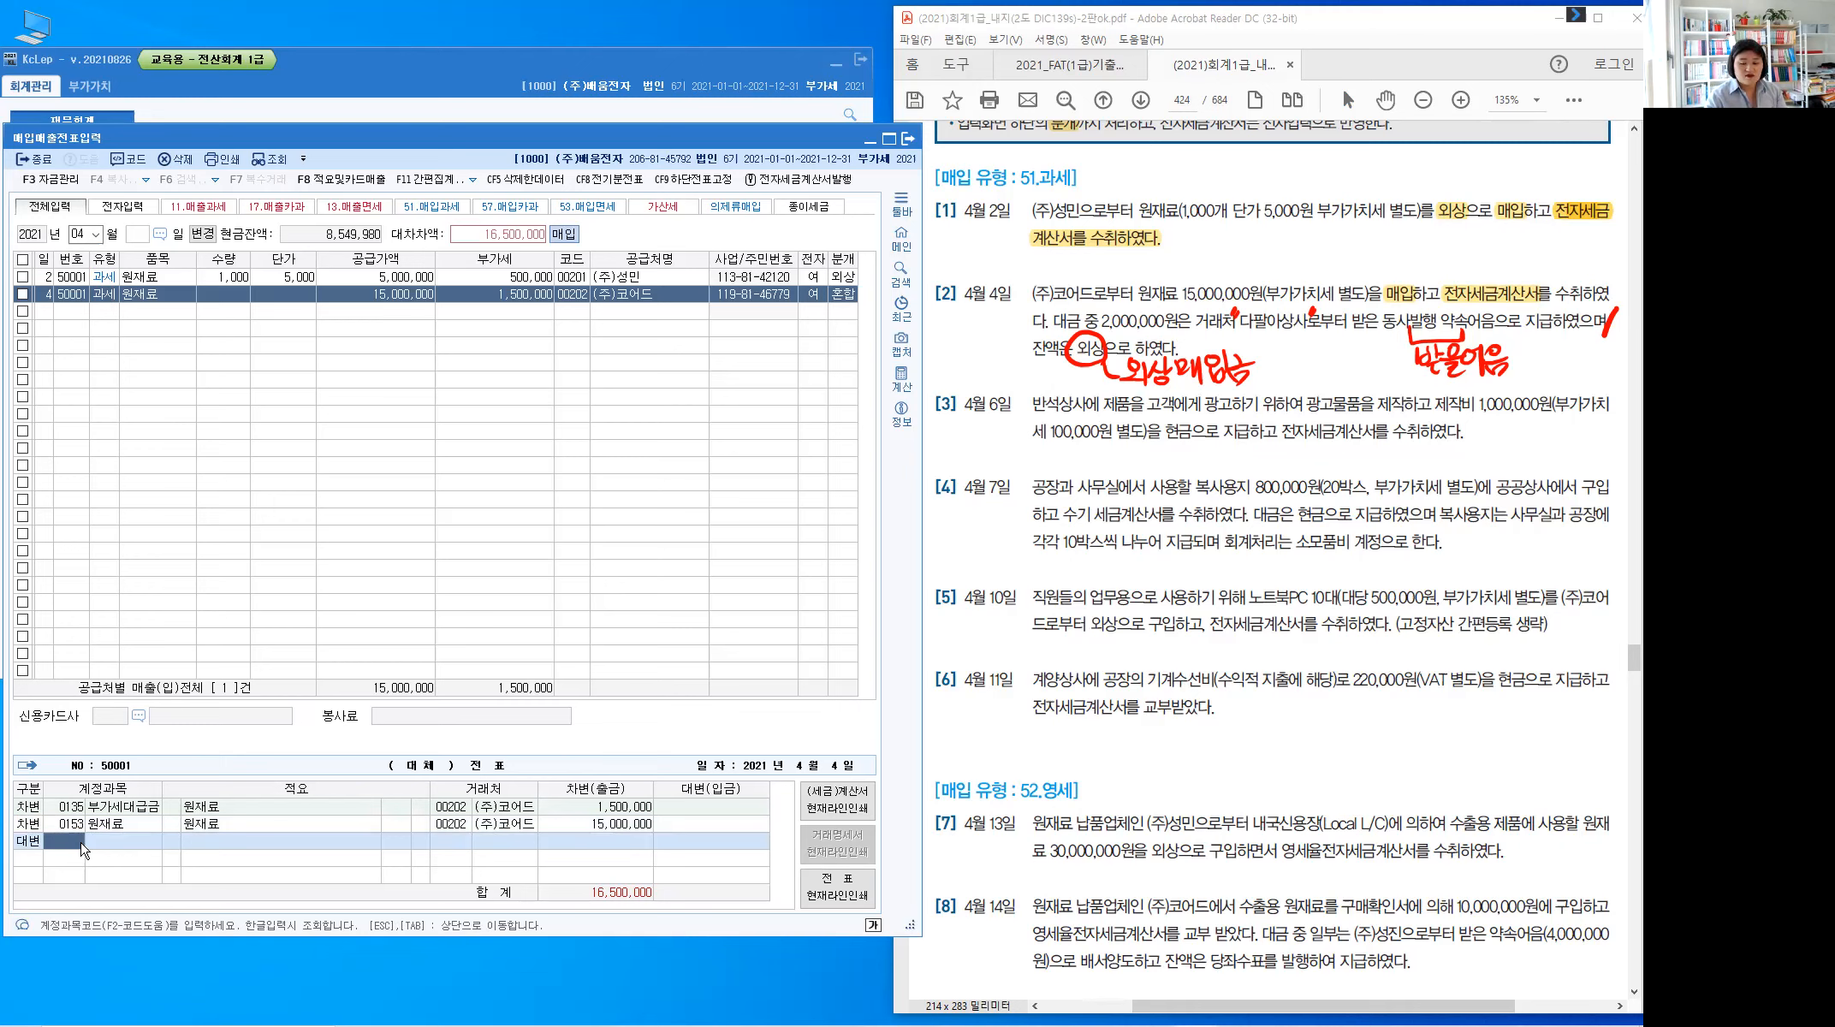
type("110")
key("Return")
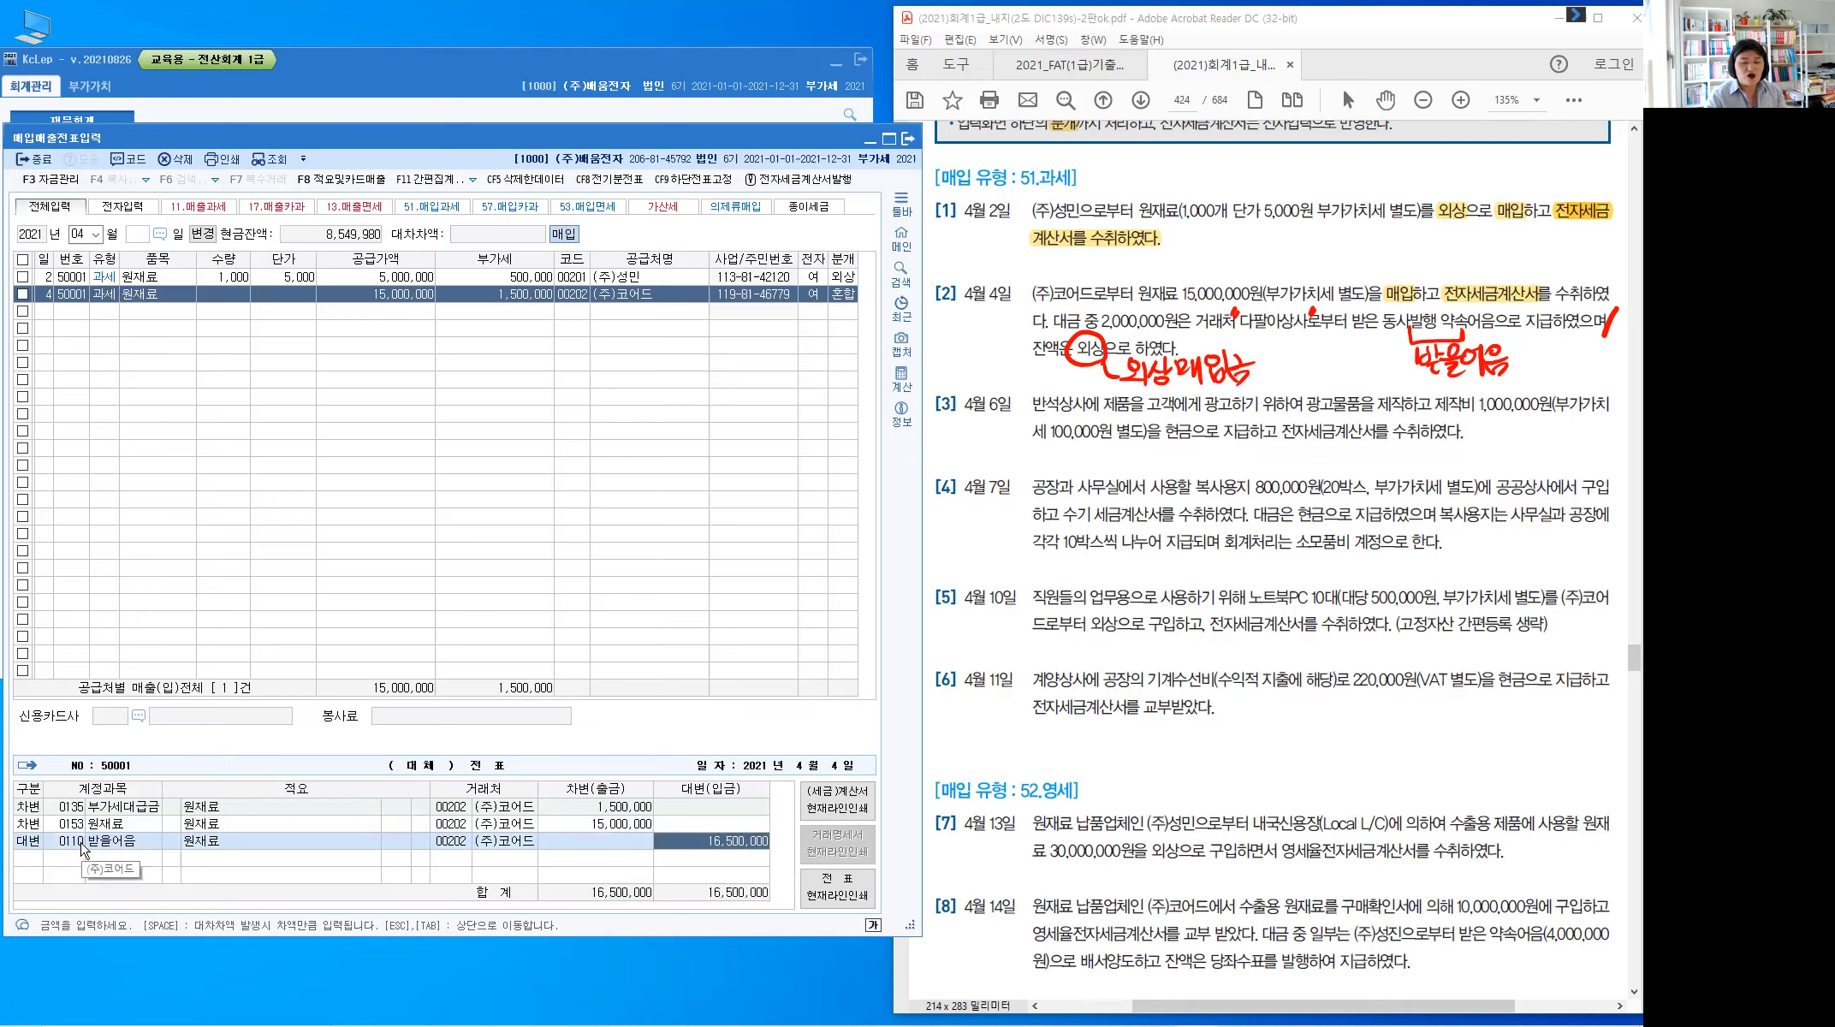
key("Left")
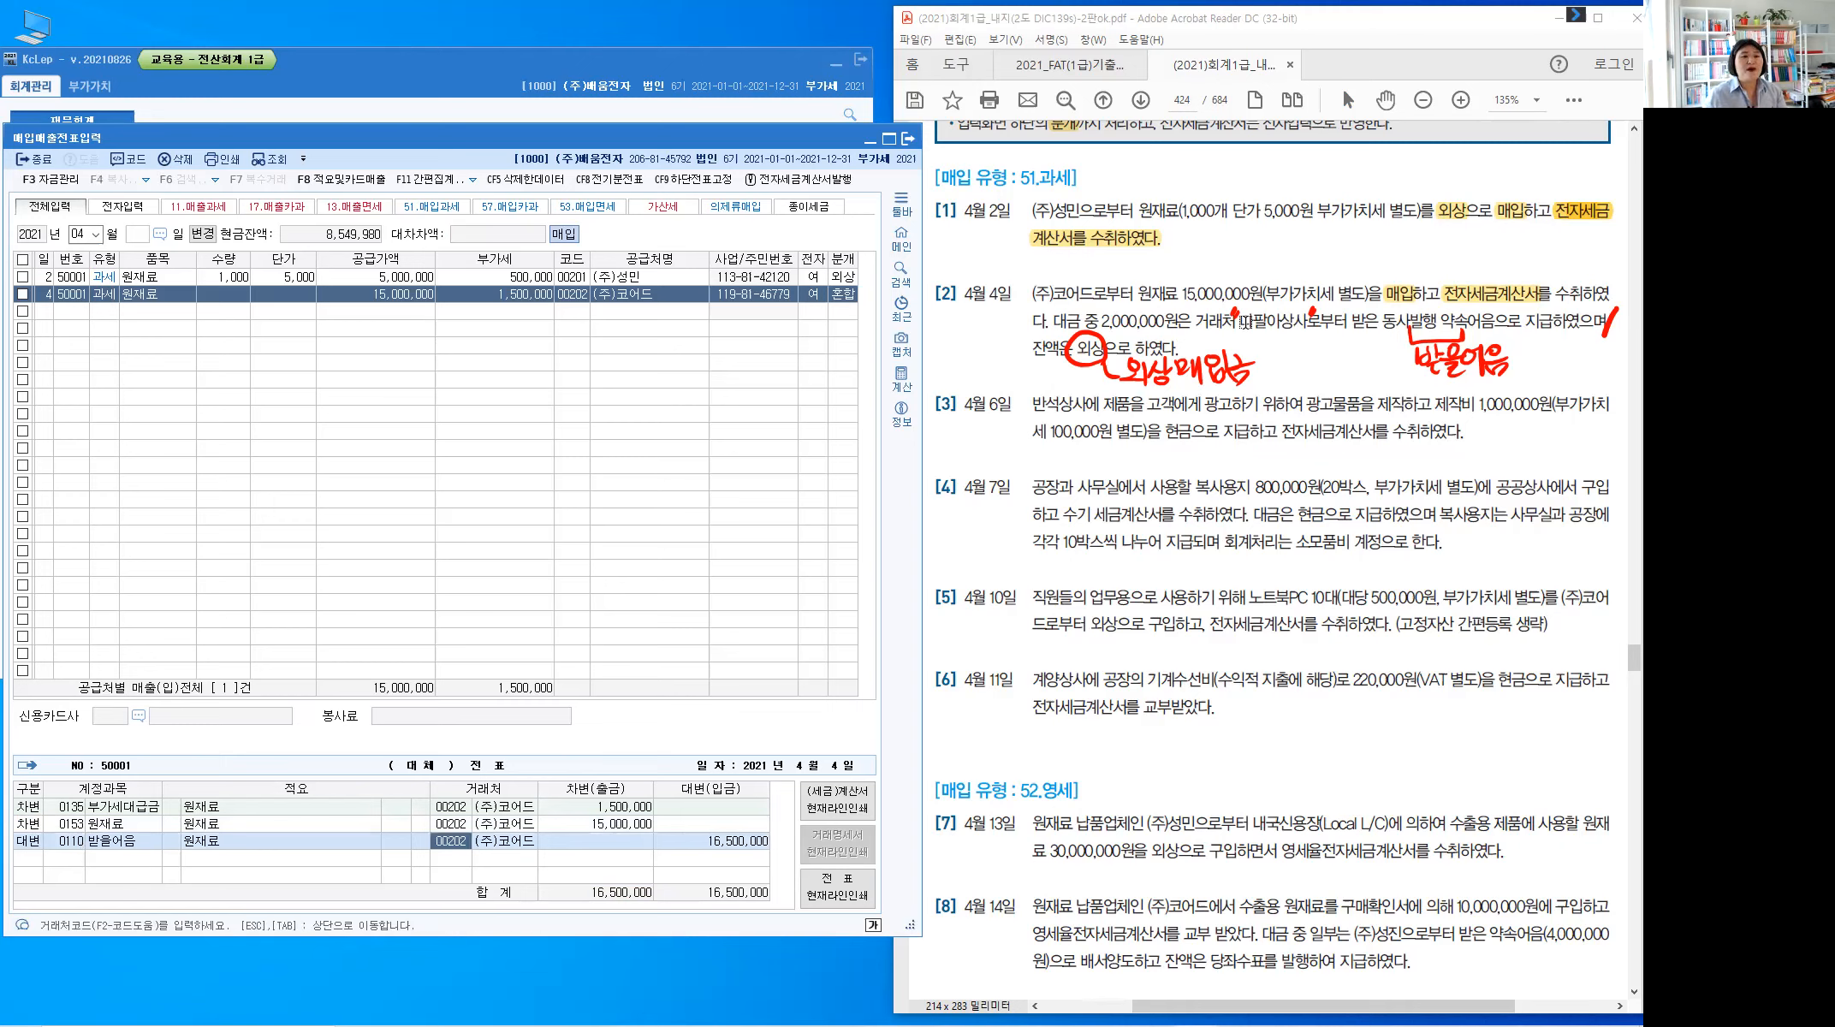
left_click(454, 845)
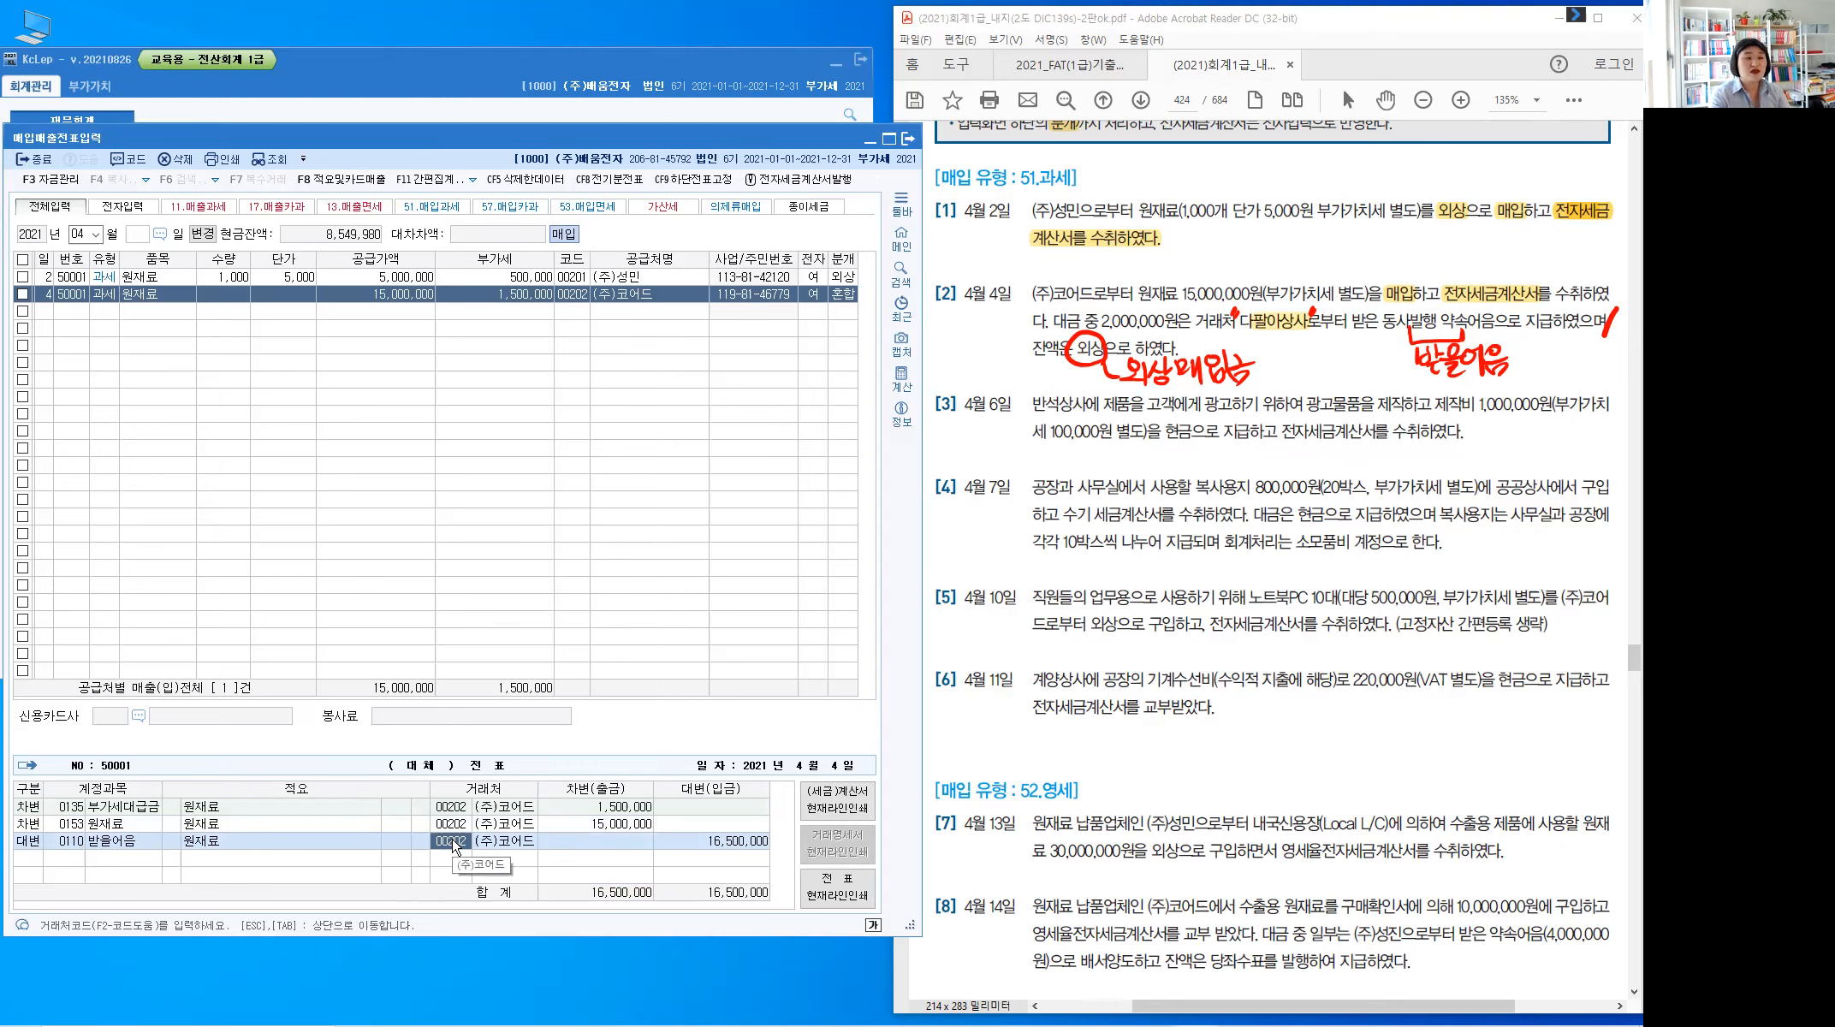
type("다팔")
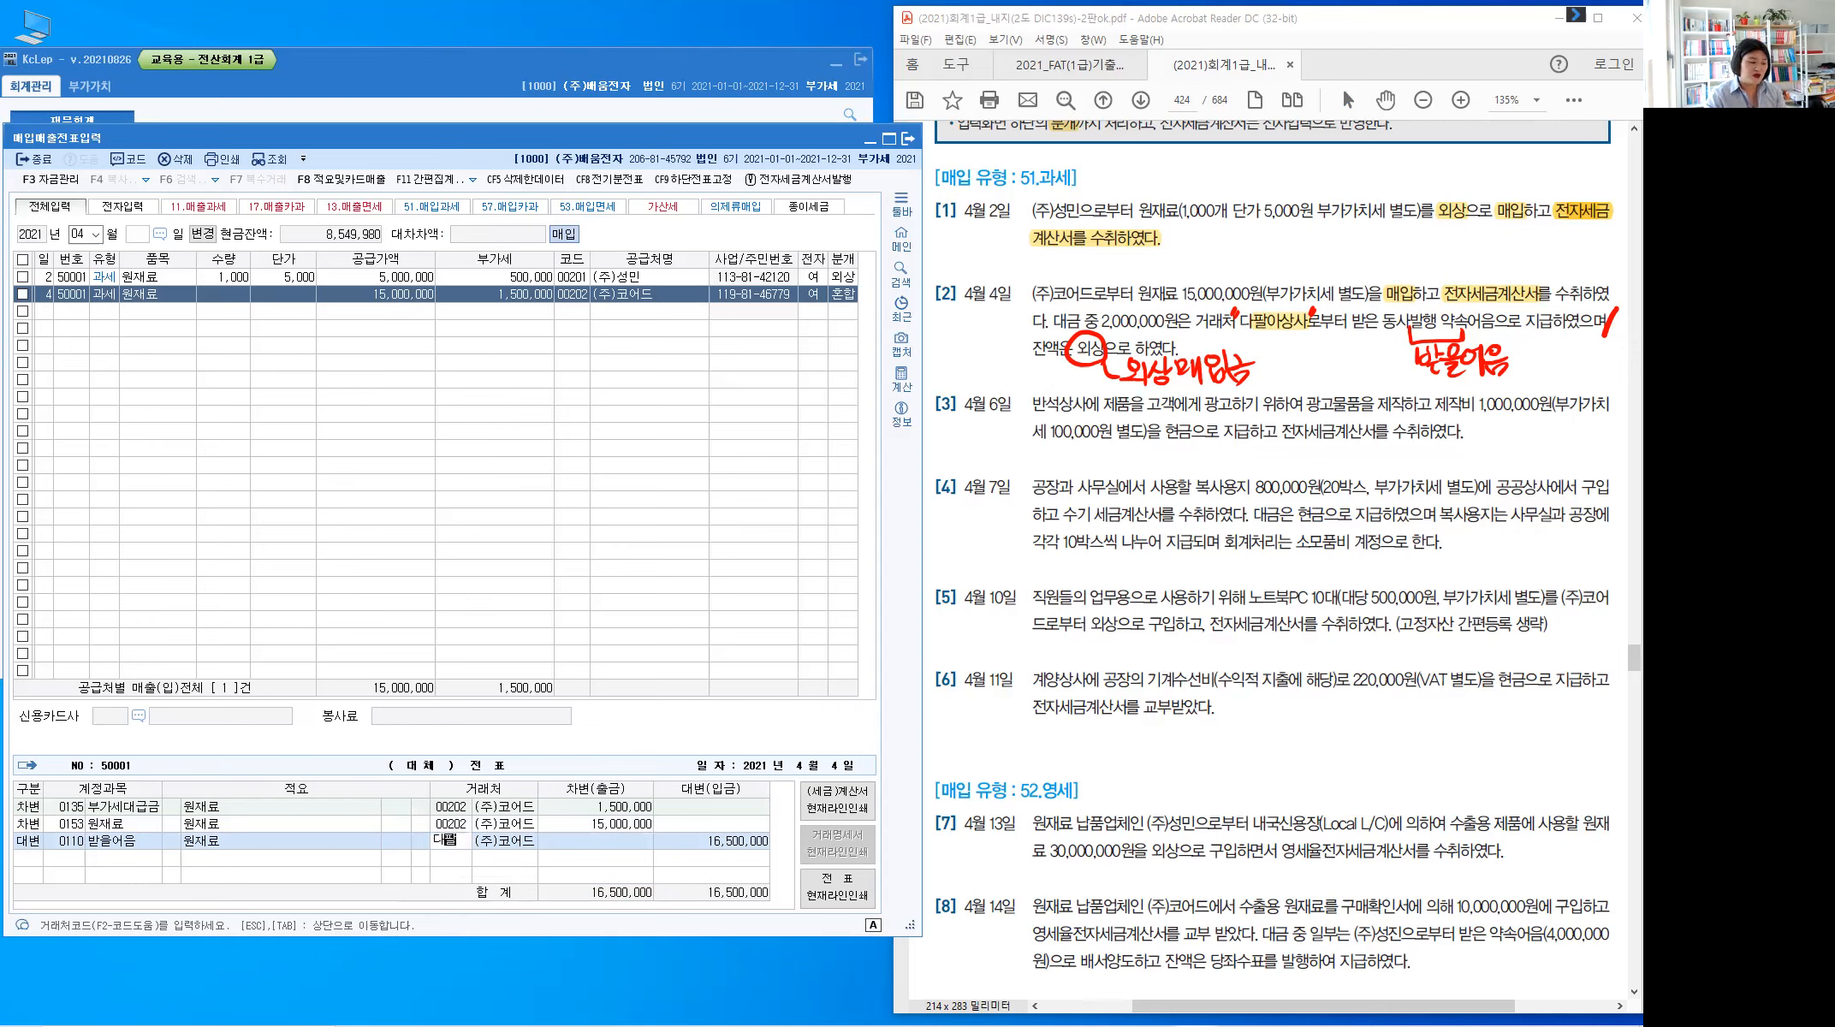
key("Return")
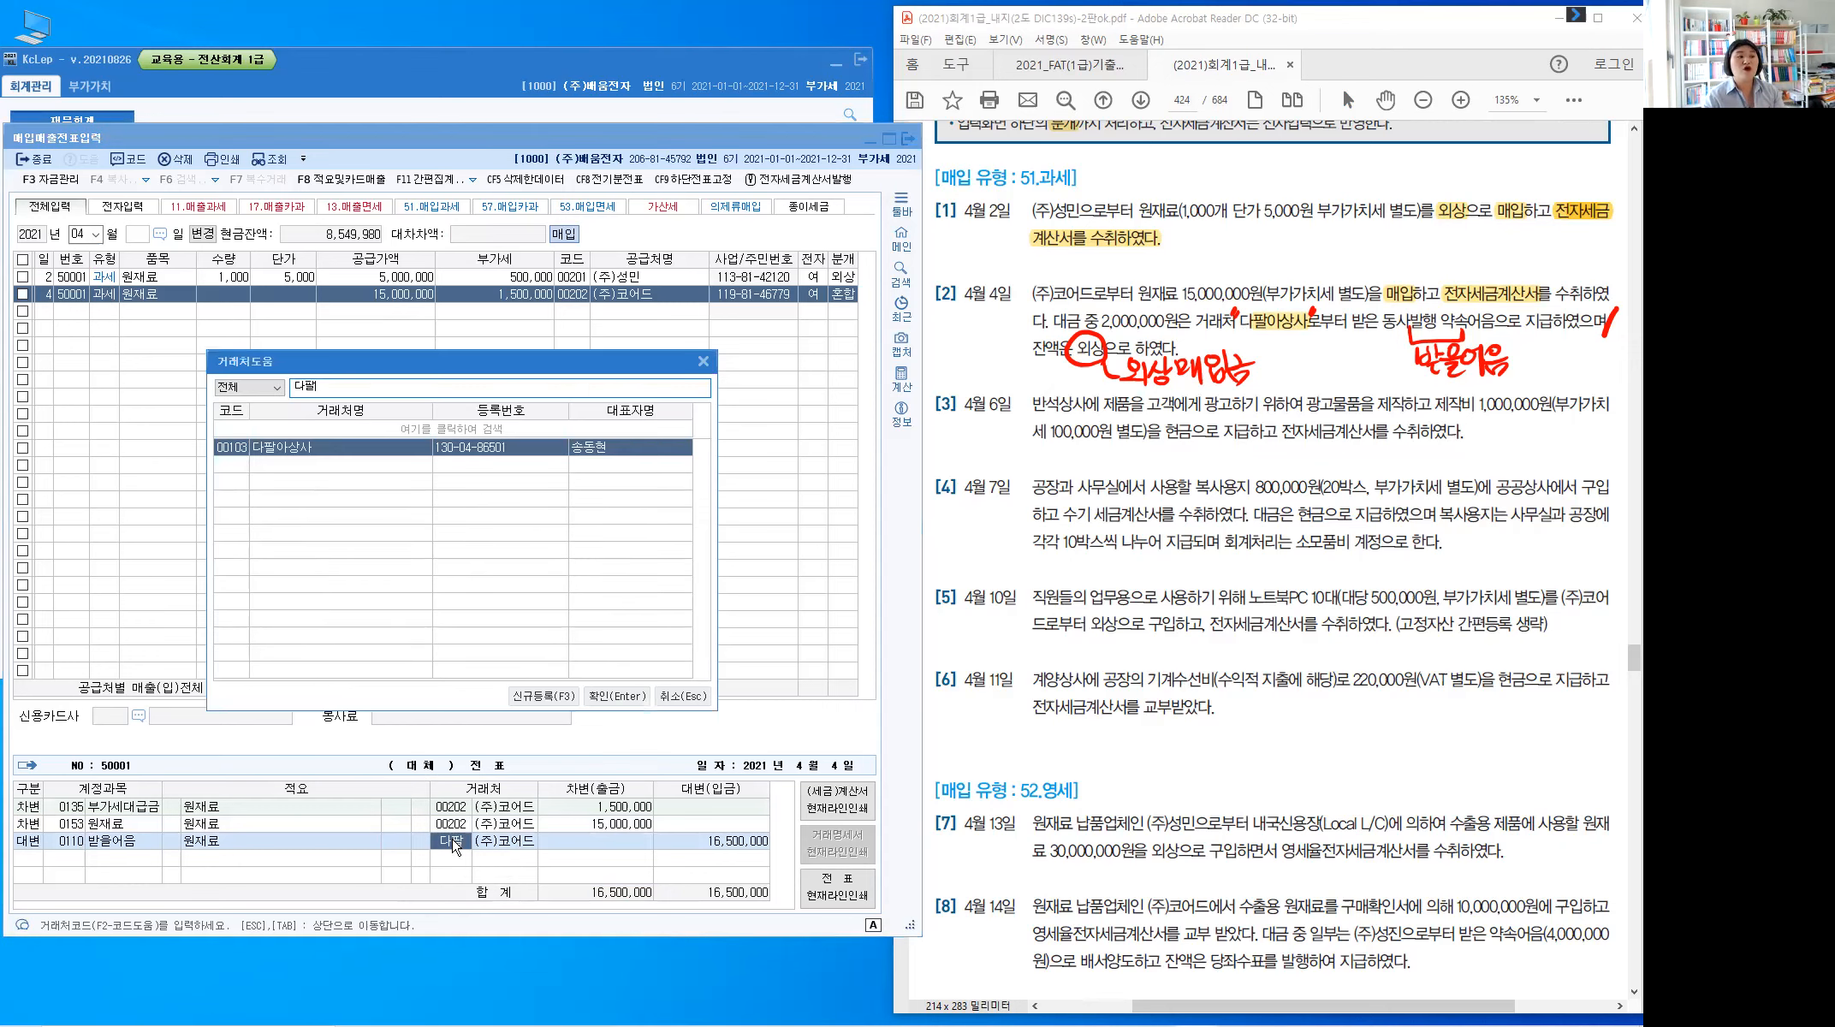
key("Return")
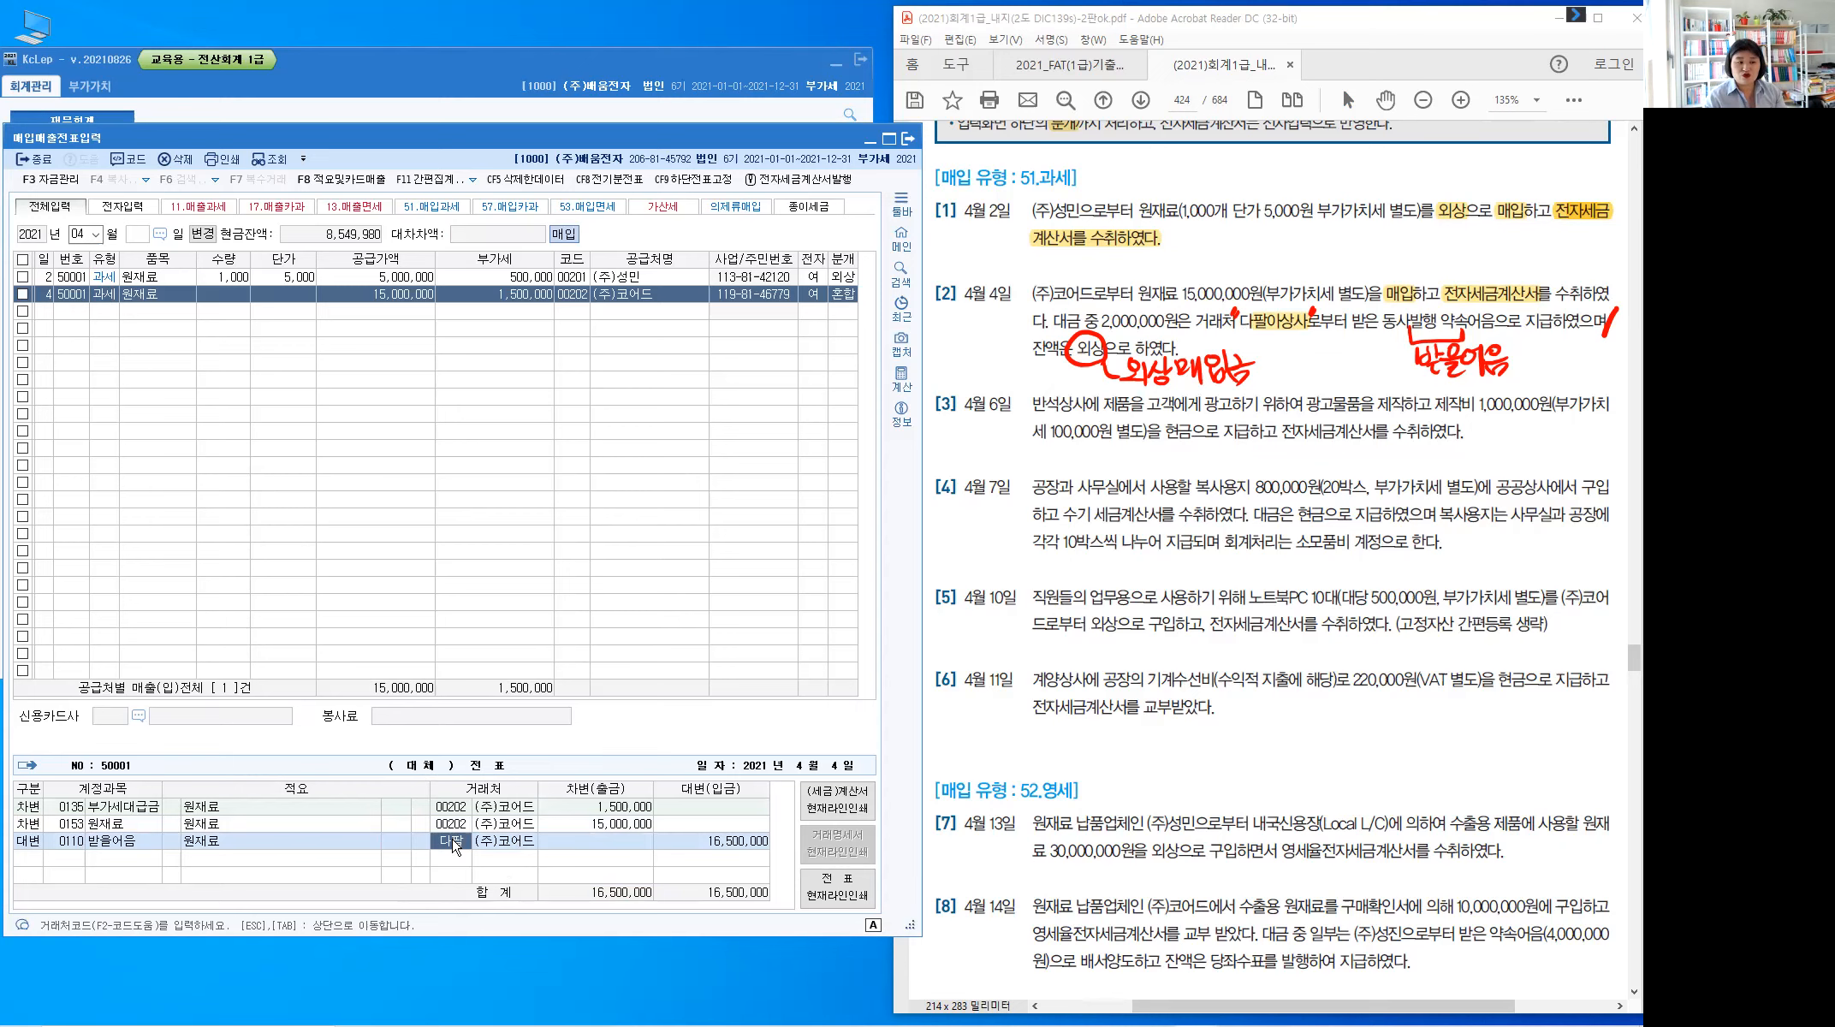
key("Return")
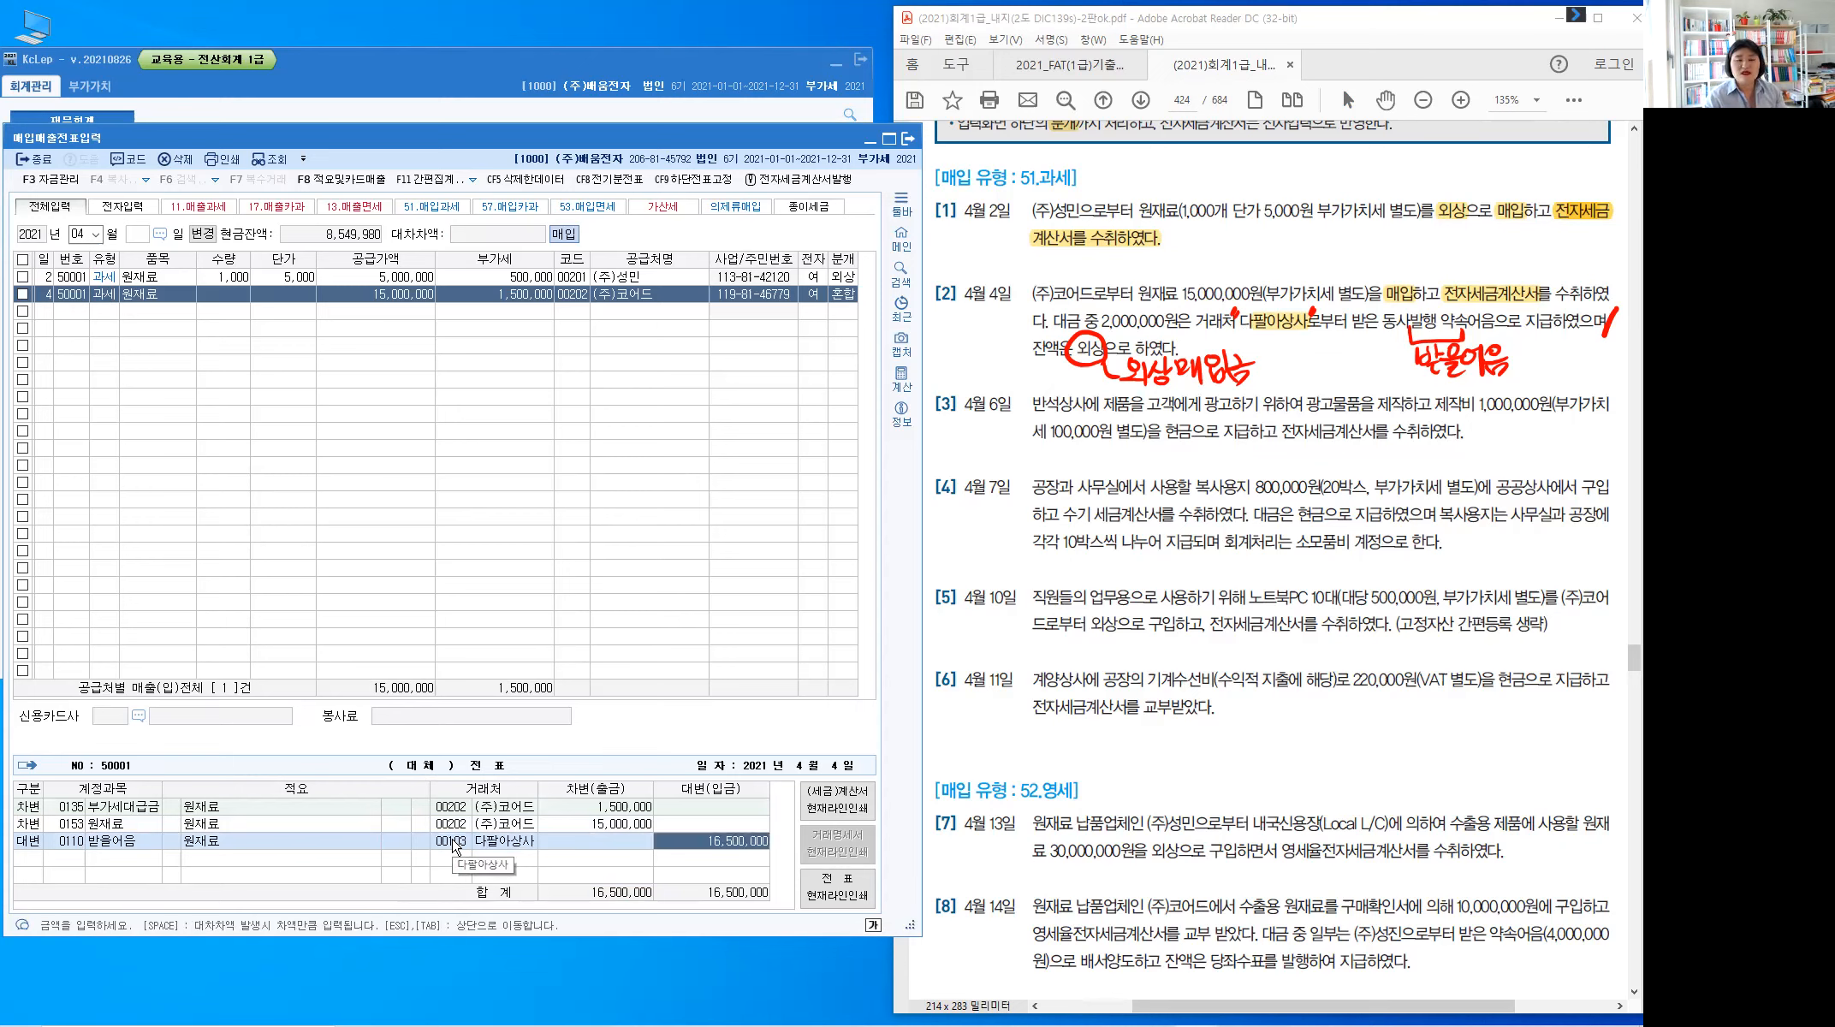
type("2,000,000")
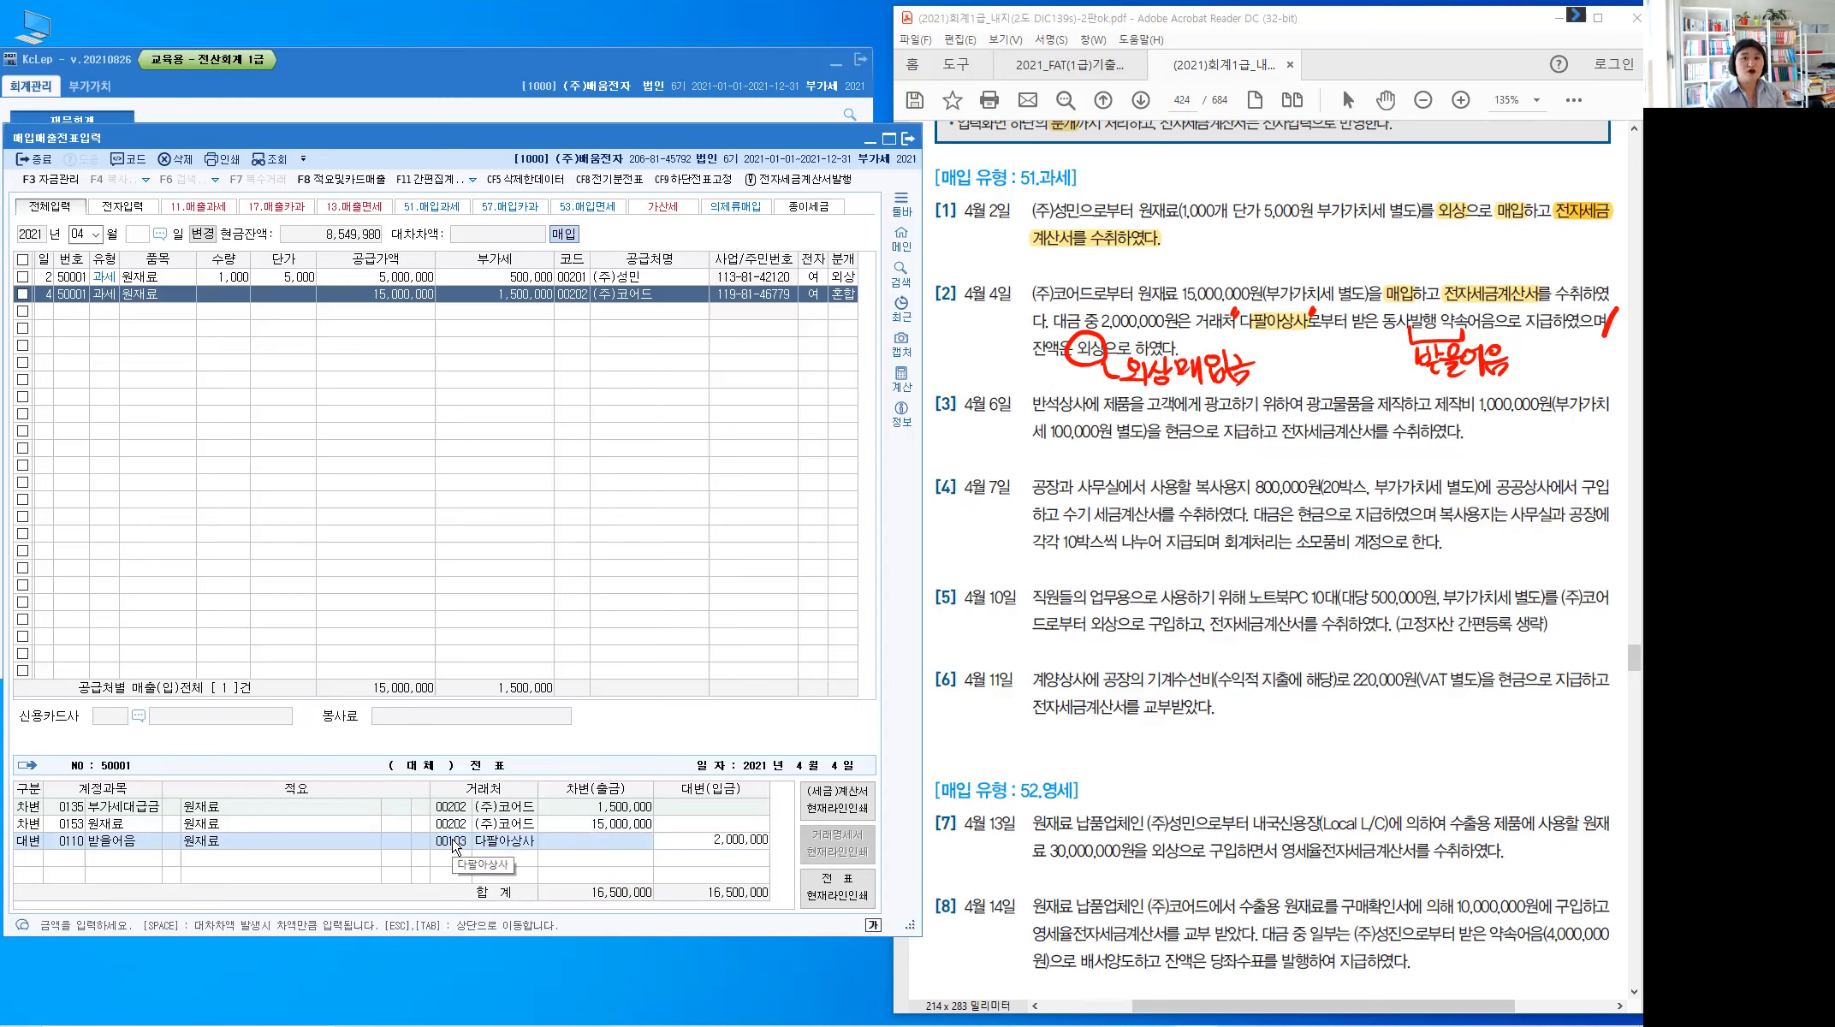
key("Return")
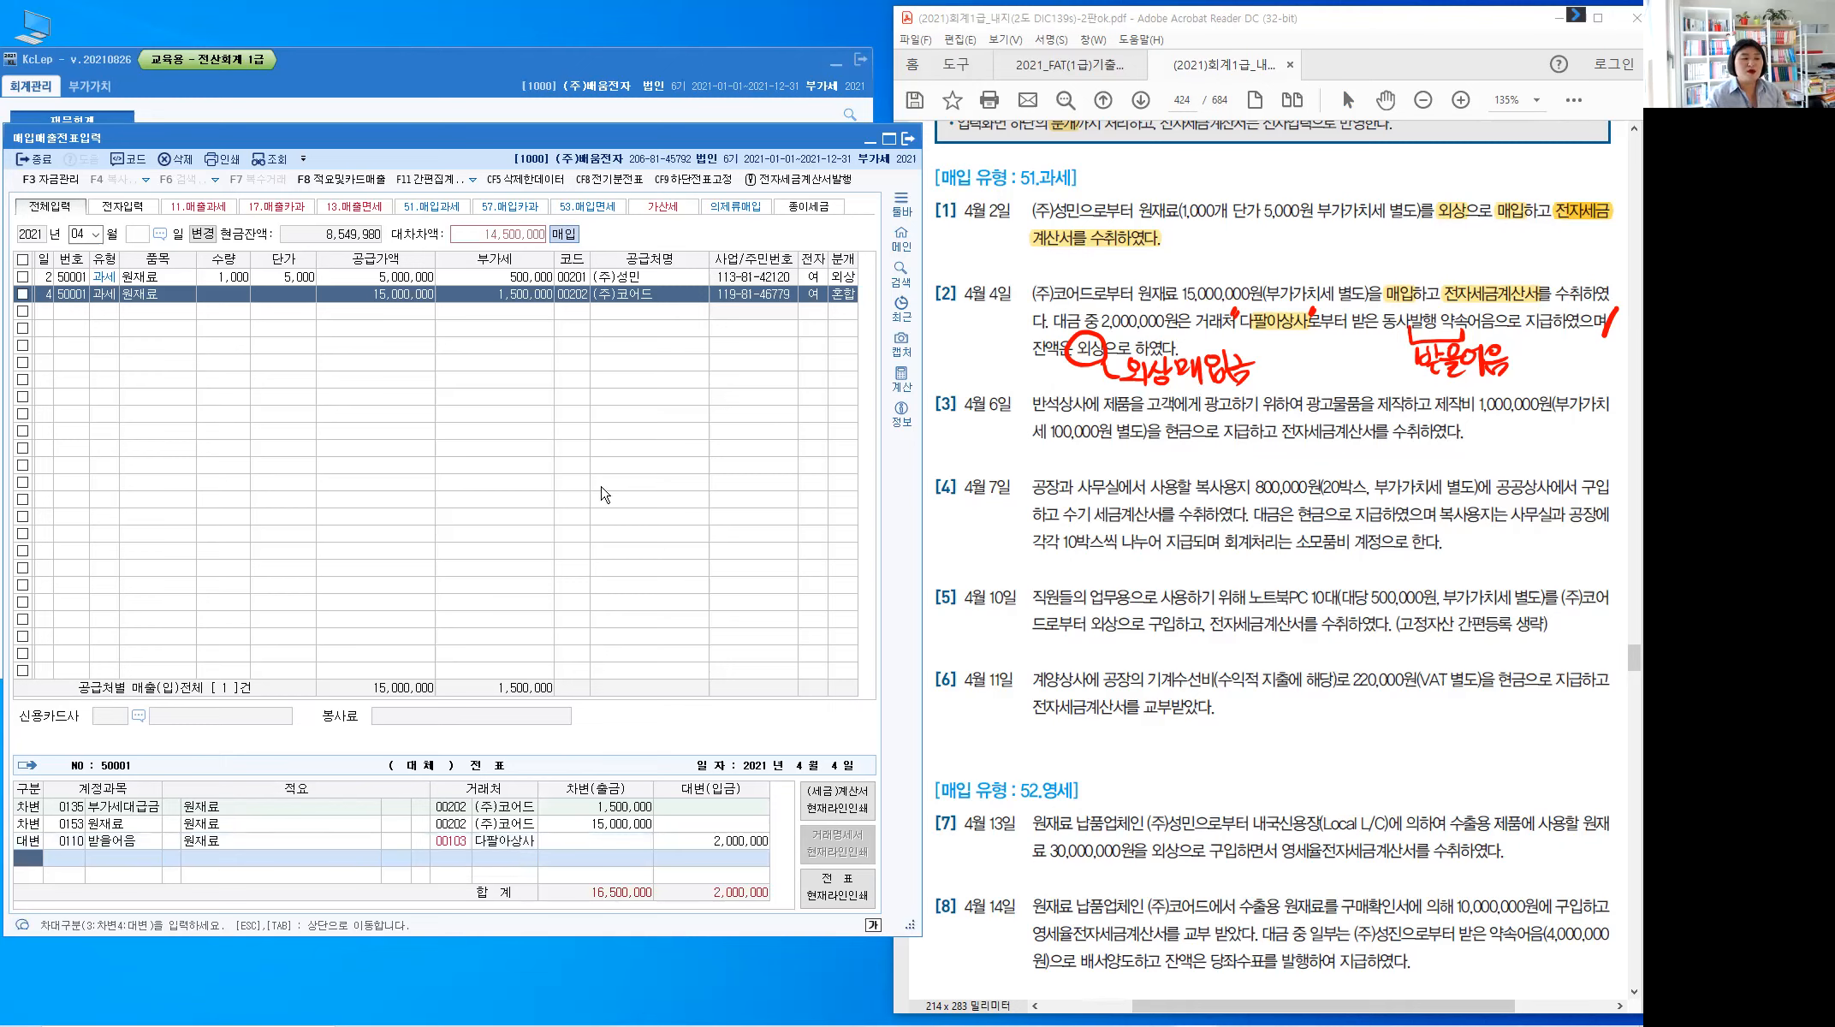
Add credit 0251 외상매입금 14,500,000 to balance the voucher, then start a day-6 row
type("4251")
key("Return")
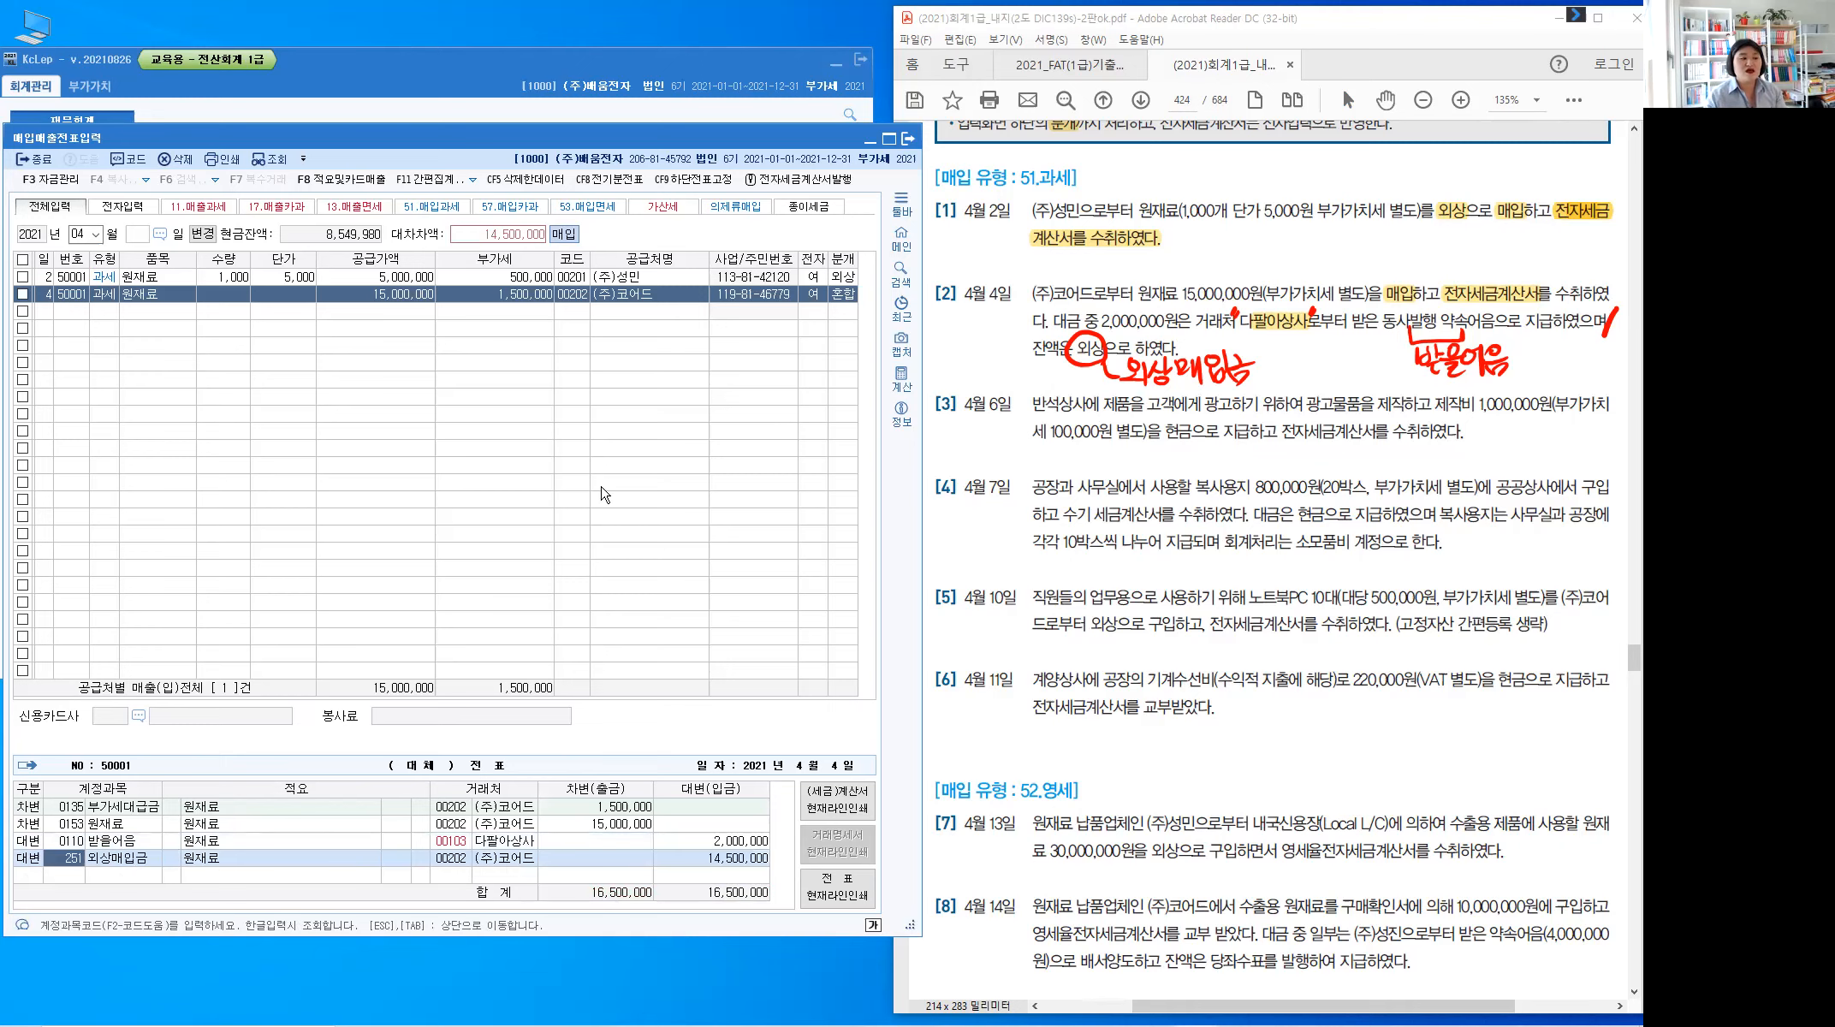
key("Return")
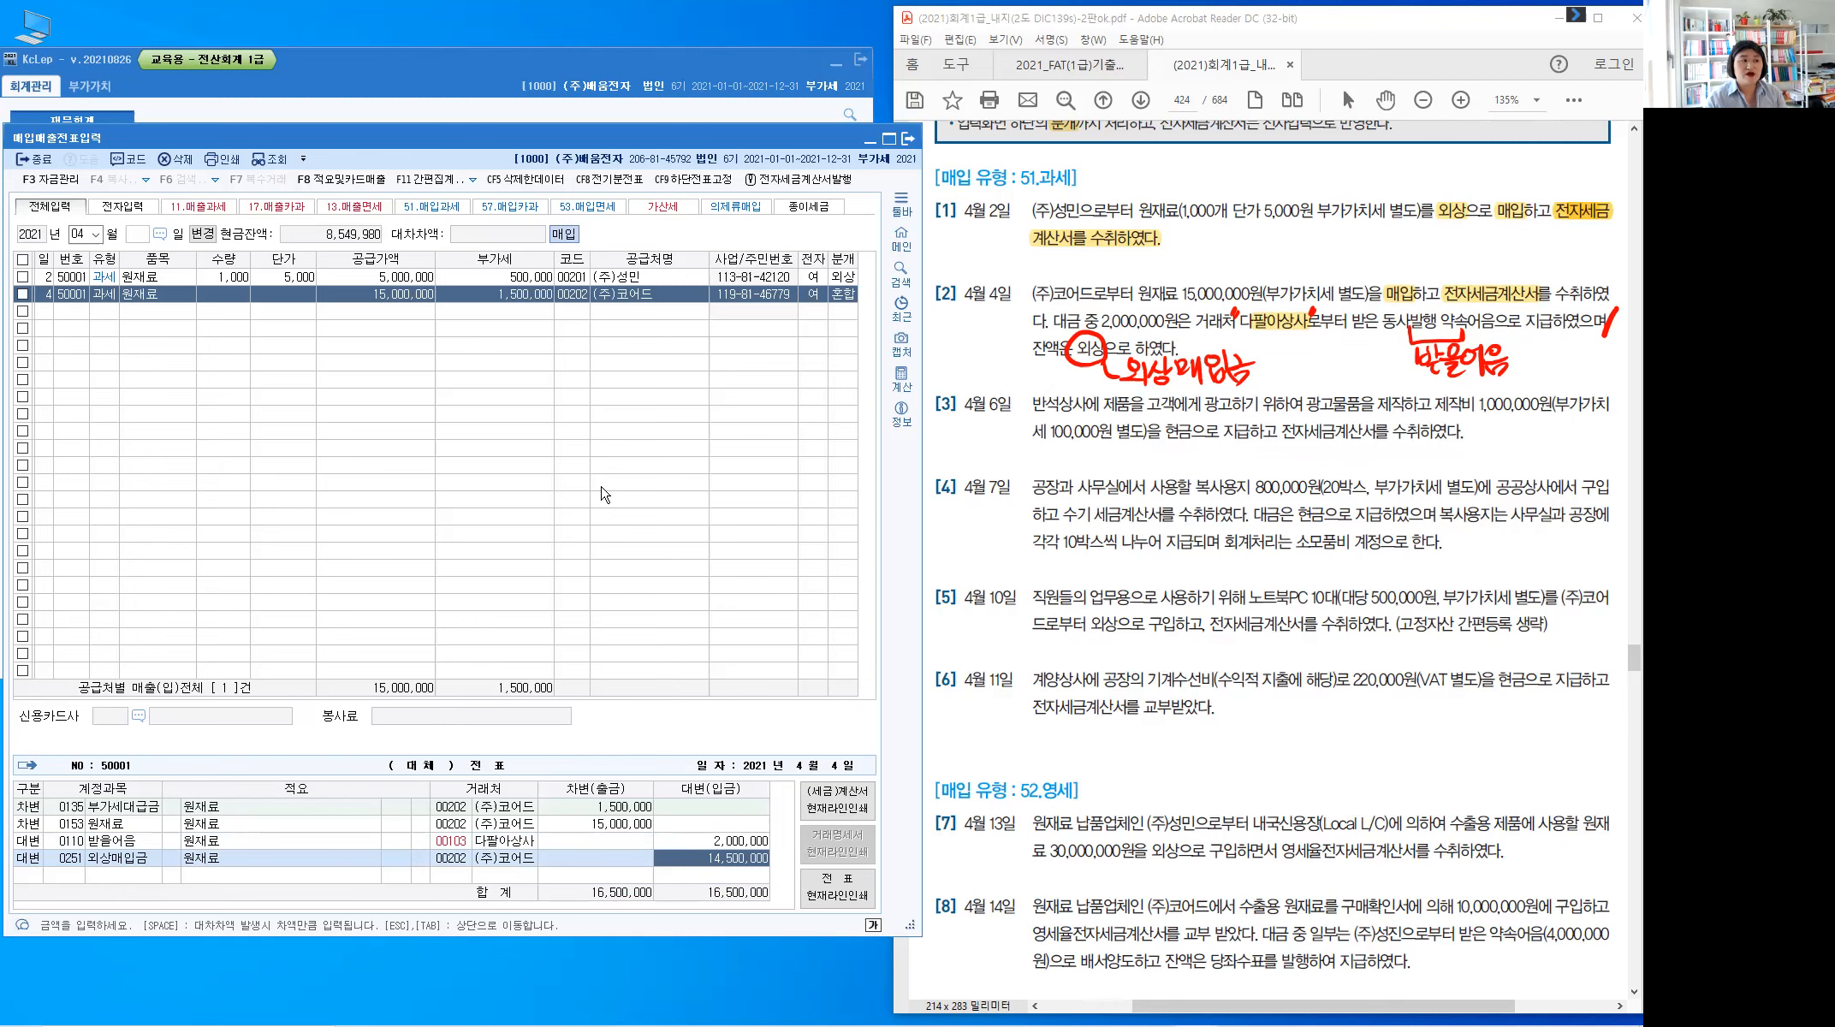
key("Return")
type("6")
key("Return")
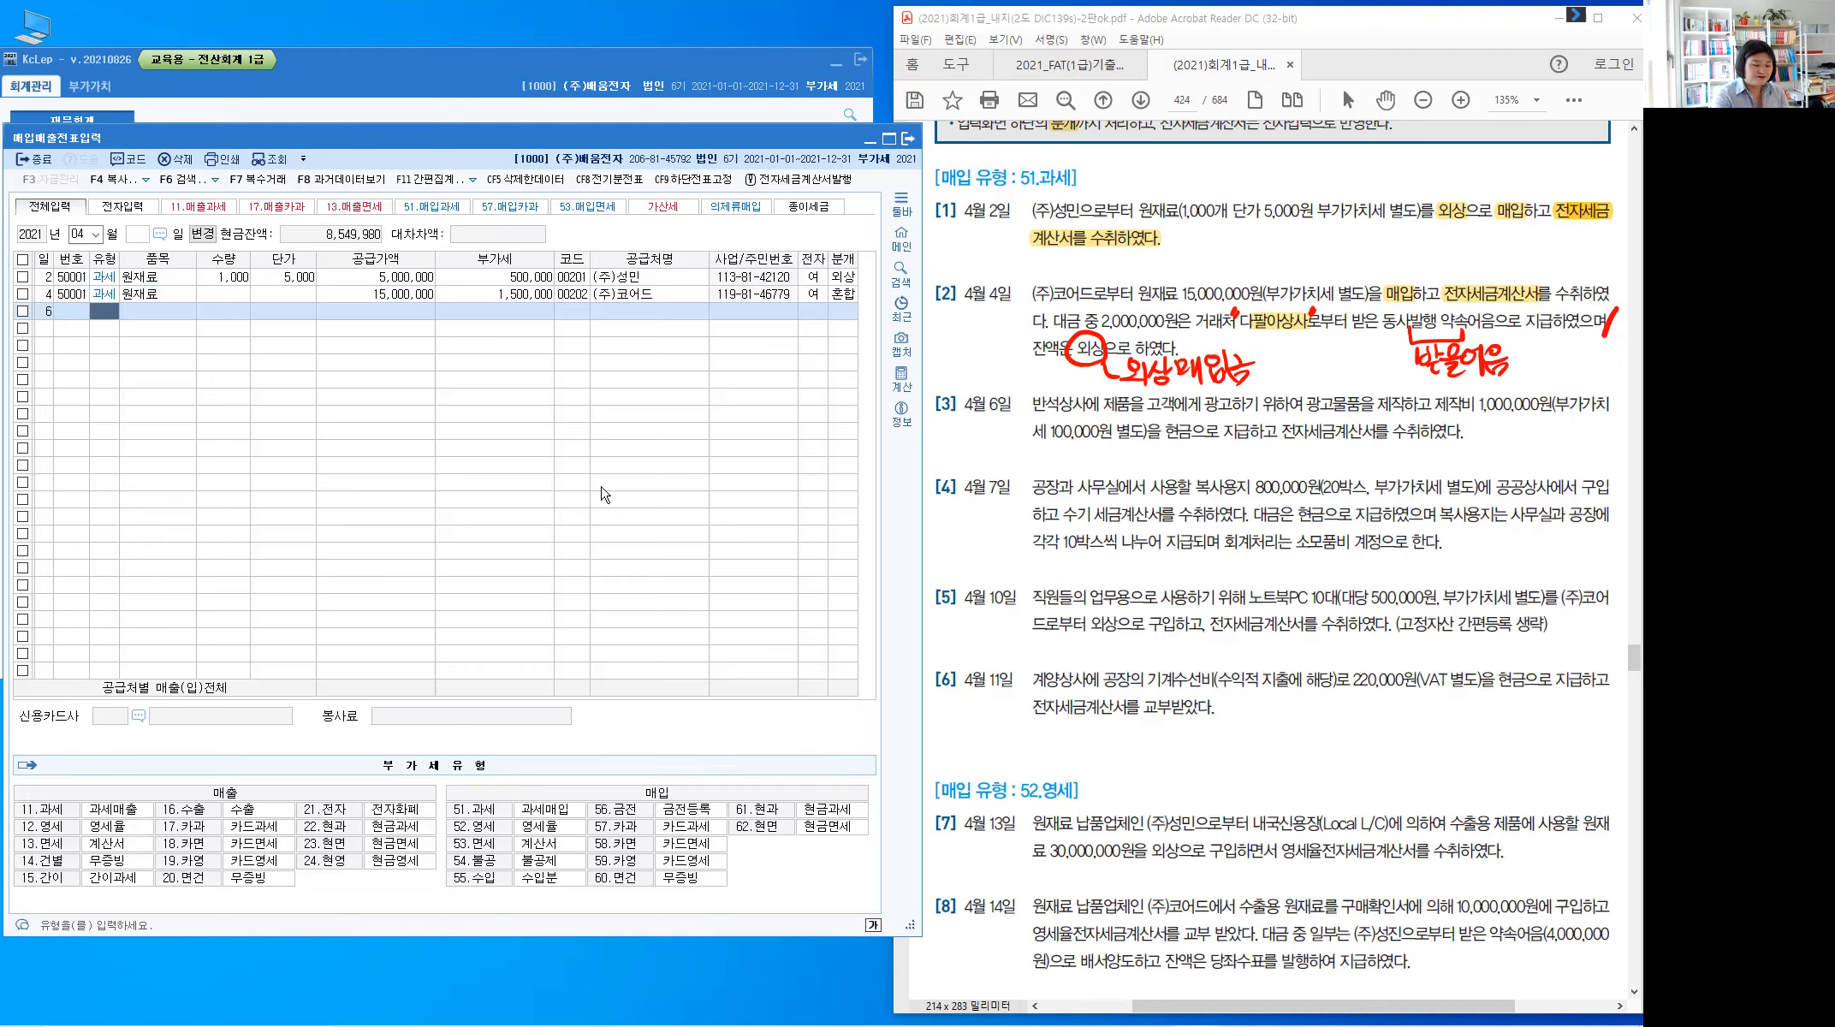
Remove item [2]'s red notes and highlight 현금 and 전자세금계산서 in item [3]
key("Escape")
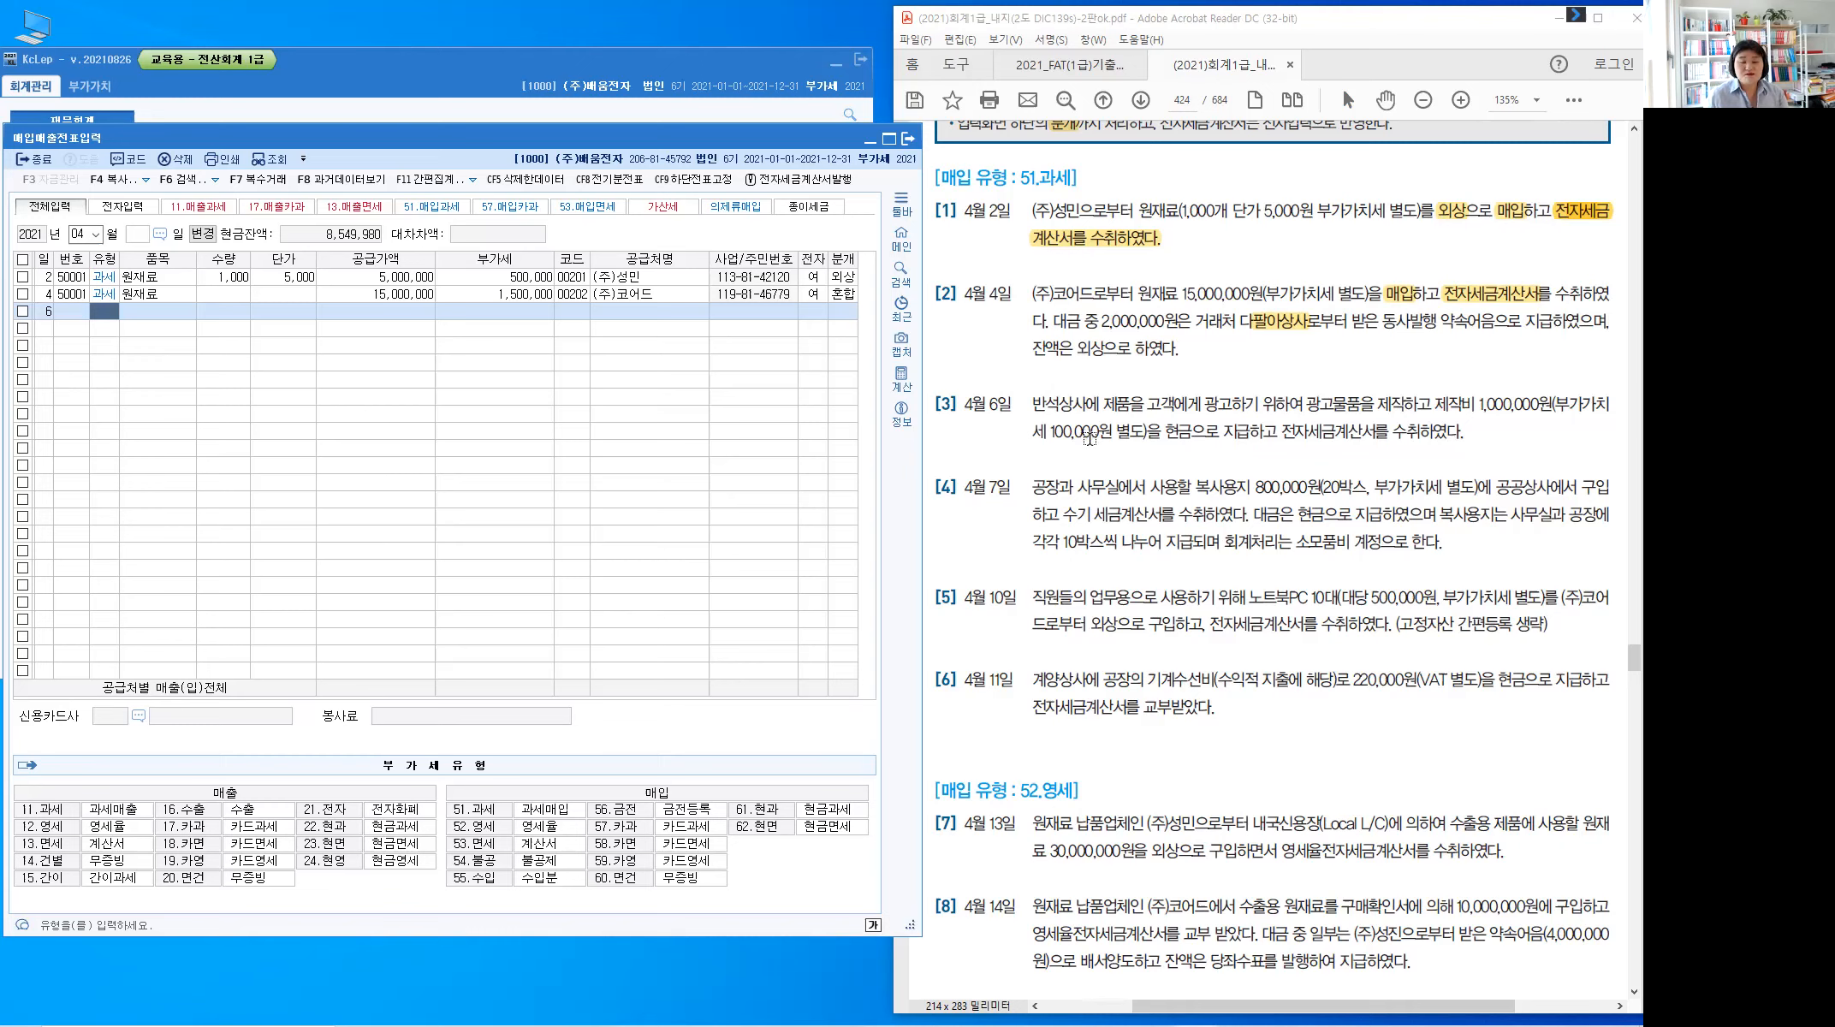
left_click_drag(1175, 431, 1361, 462)
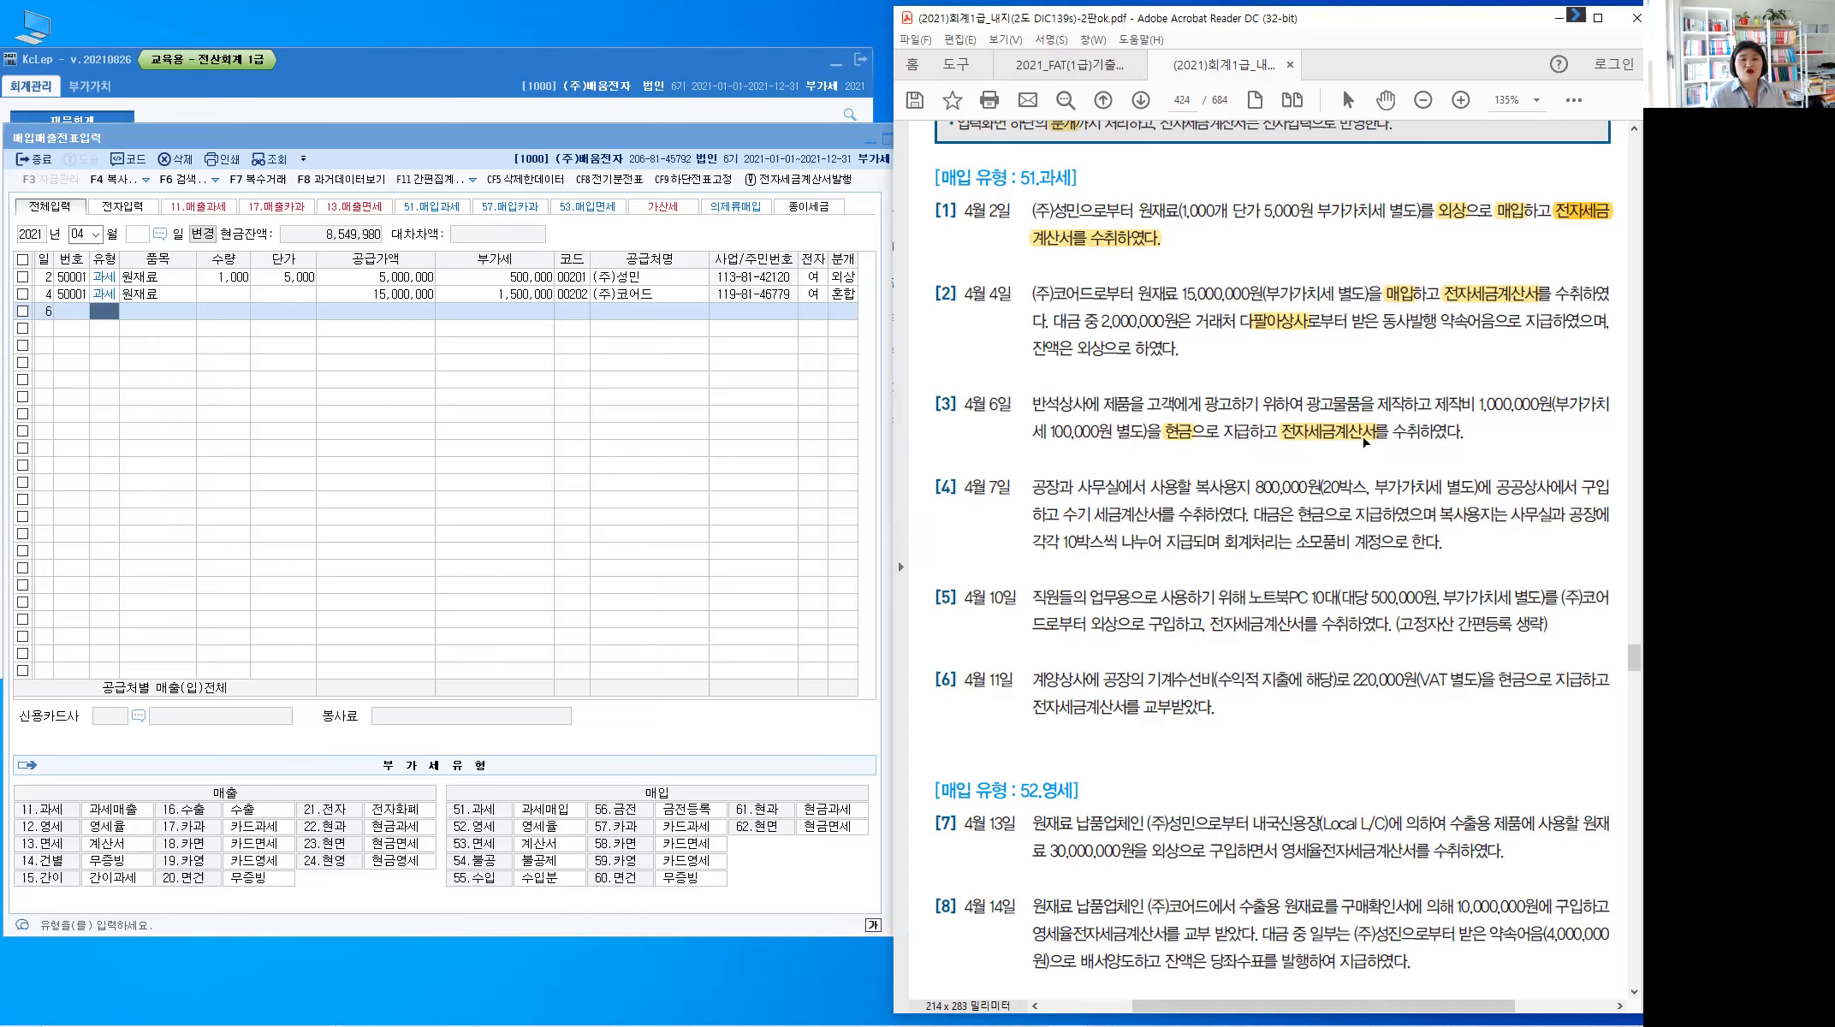
key("ctrl")
key("ctrl")
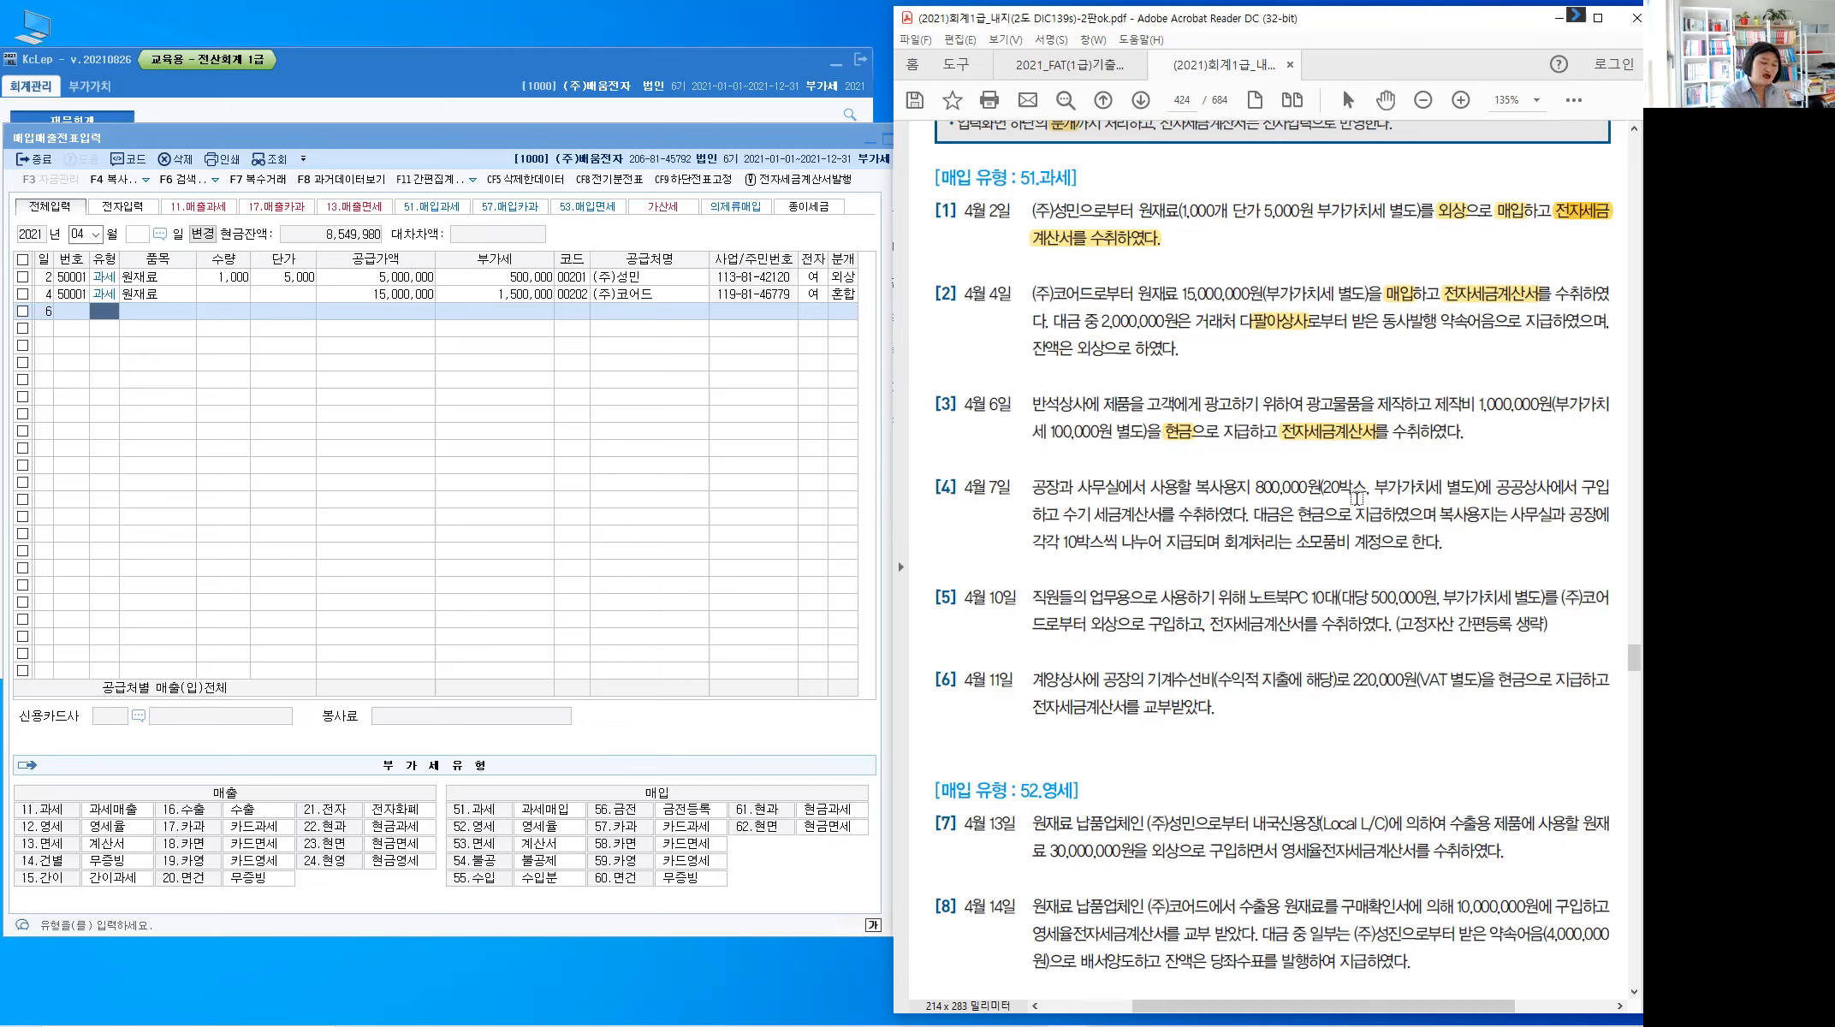
Handwrite a red bracket and the note 광고선전비(판) above item [3]
left_click_drag(1342, 390, 1342, 364)
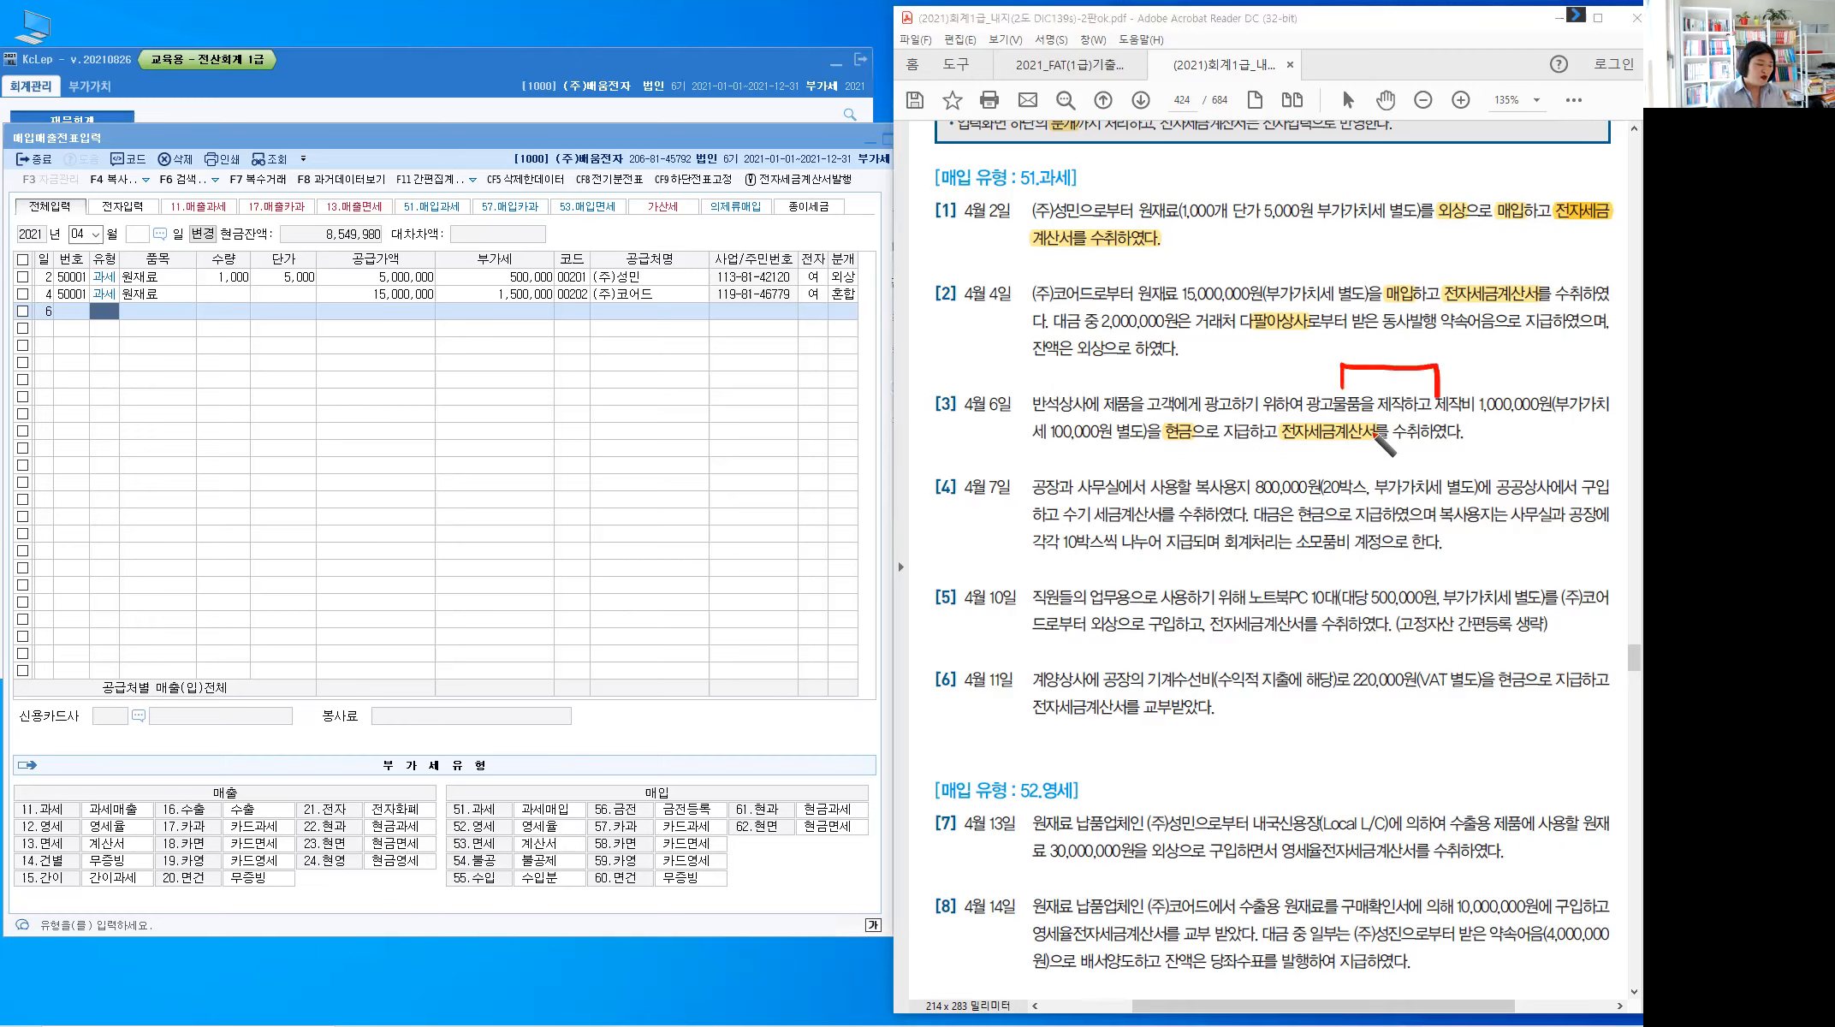
left_click_drag(1454, 352, 1459, 369)
left_click_drag(1465, 356, 1465, 368)
left_click_drag(1447, 373, 1473, 373)
mouse_move(1473, 363)
left_mouse_down()
mouse_move(1477, 381)
mouse_move(1492, 369)
left_mouse_up()
left_click_drag(1486, 368, 1496, 377)
left_click_drag(1503, 356, 1497, 371)
left_click_drag(1511, 353, 1512, 372)
left_click_drag(1500, 371, 1516, 372)
left_click_drag(1530, 354, 1539, 374)
left_click_drag(1544, 356, 1543, 374)
left_click_drag(1550, 354, 1550, 382)
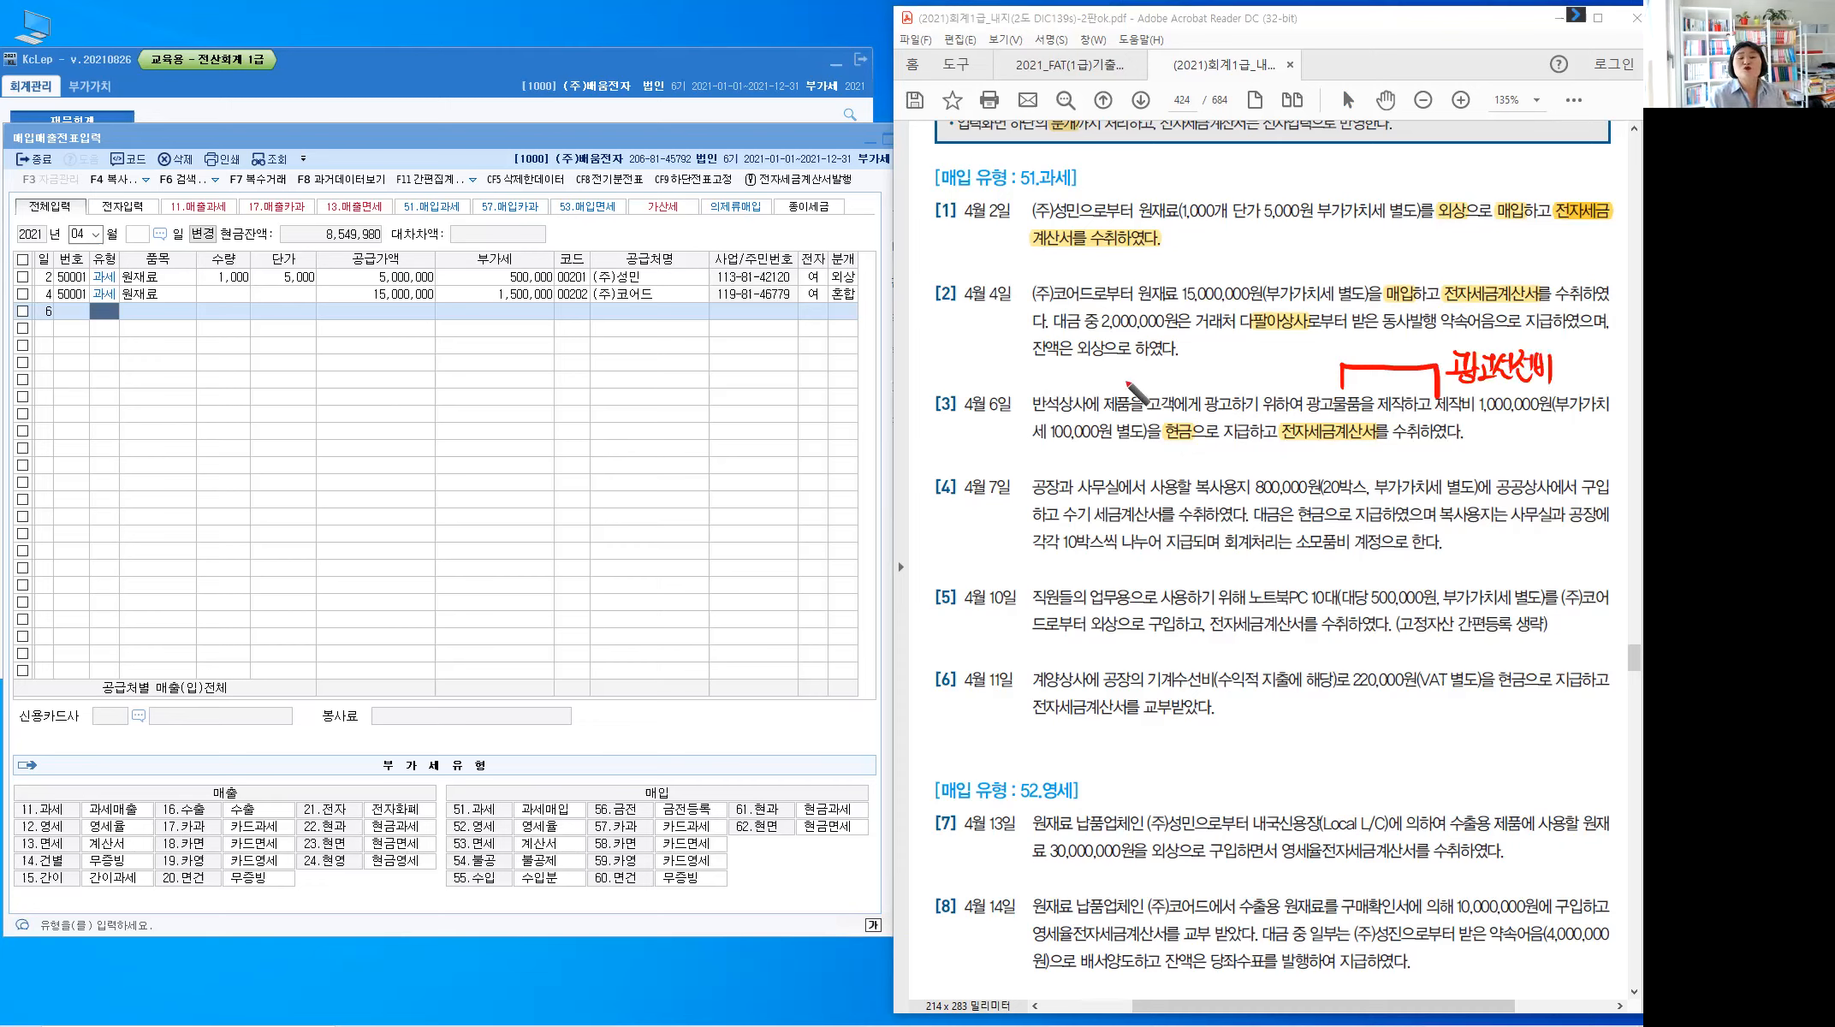
left_click(1562, 354)
left_click_drag(1562, 353, 1561, 383)
left_click_drag(1567, 361, 1571, 372)
left_click_drag(1576, 363, 1576, 373)
left_click_drag(1566, 374, 1585, 376)
left_click_drag(1572, 378, 1589, 385)
left_click_drag(1593, 355, 1592, 382)
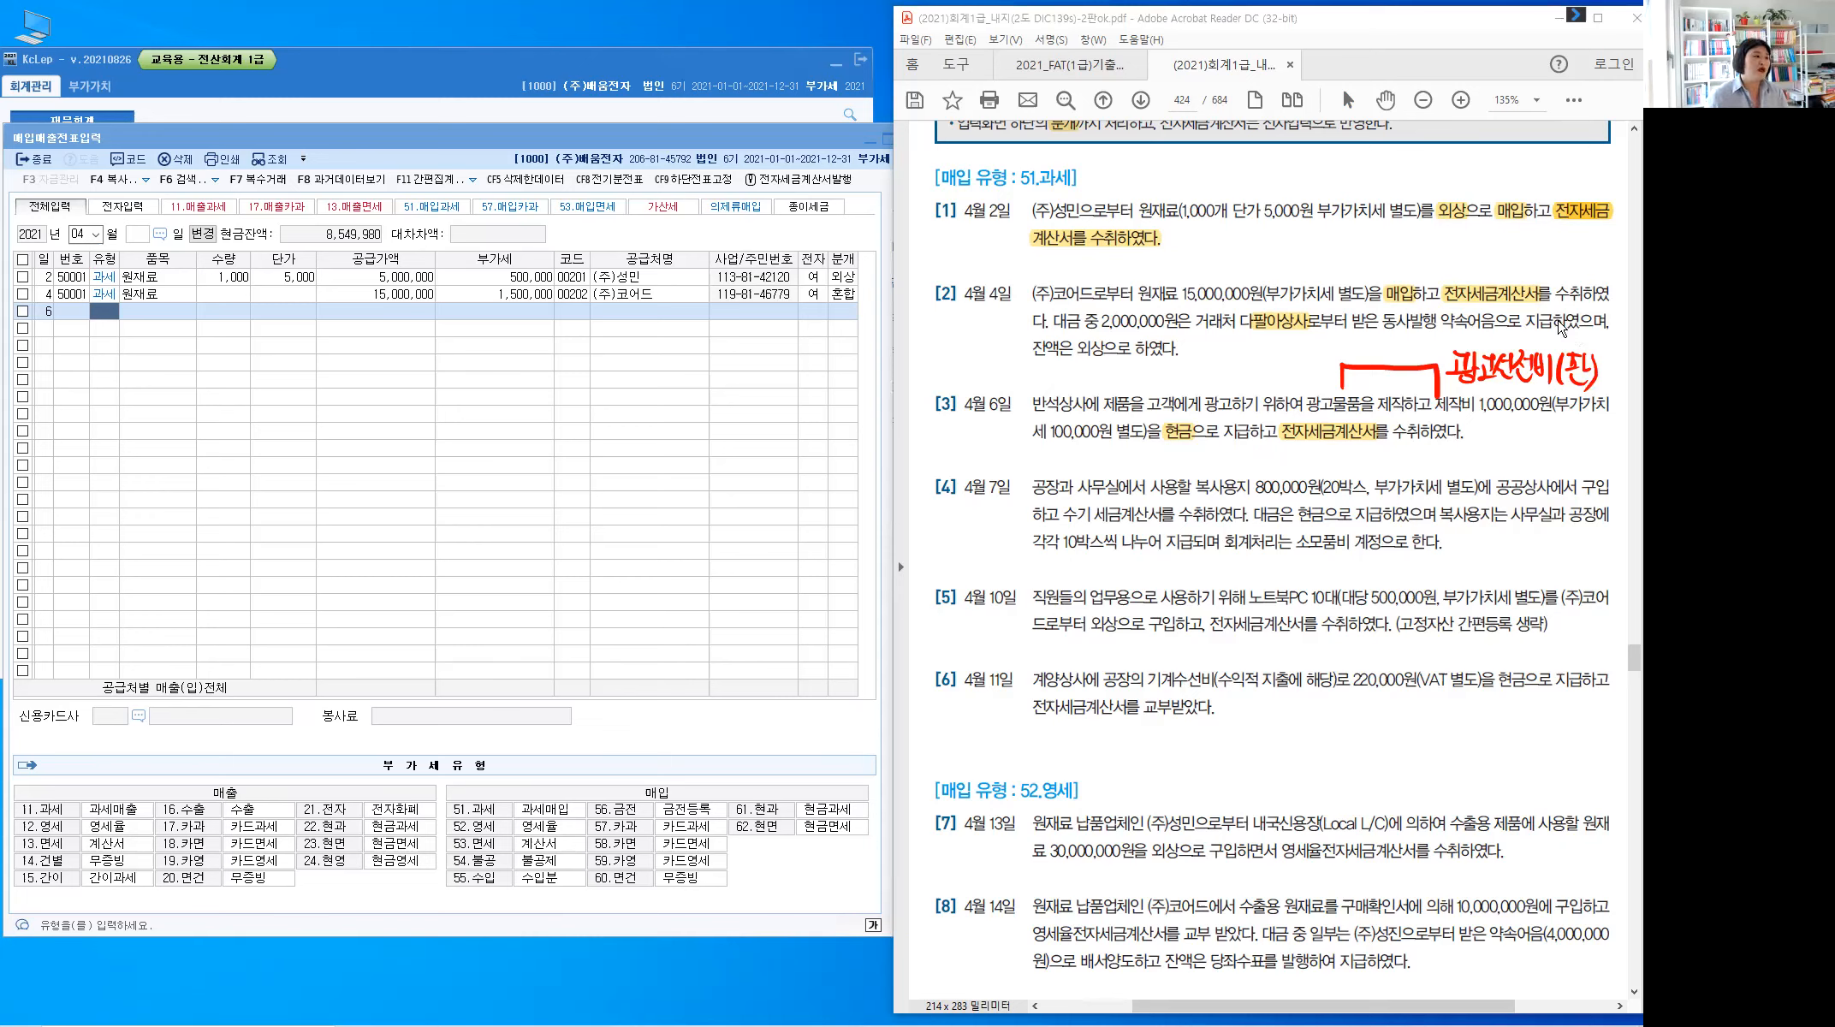
On row 6, enter a 과세 (51) purchase of 광고물품 with supply 1,000,000 and VAT 100,000
left_click(107, 318)
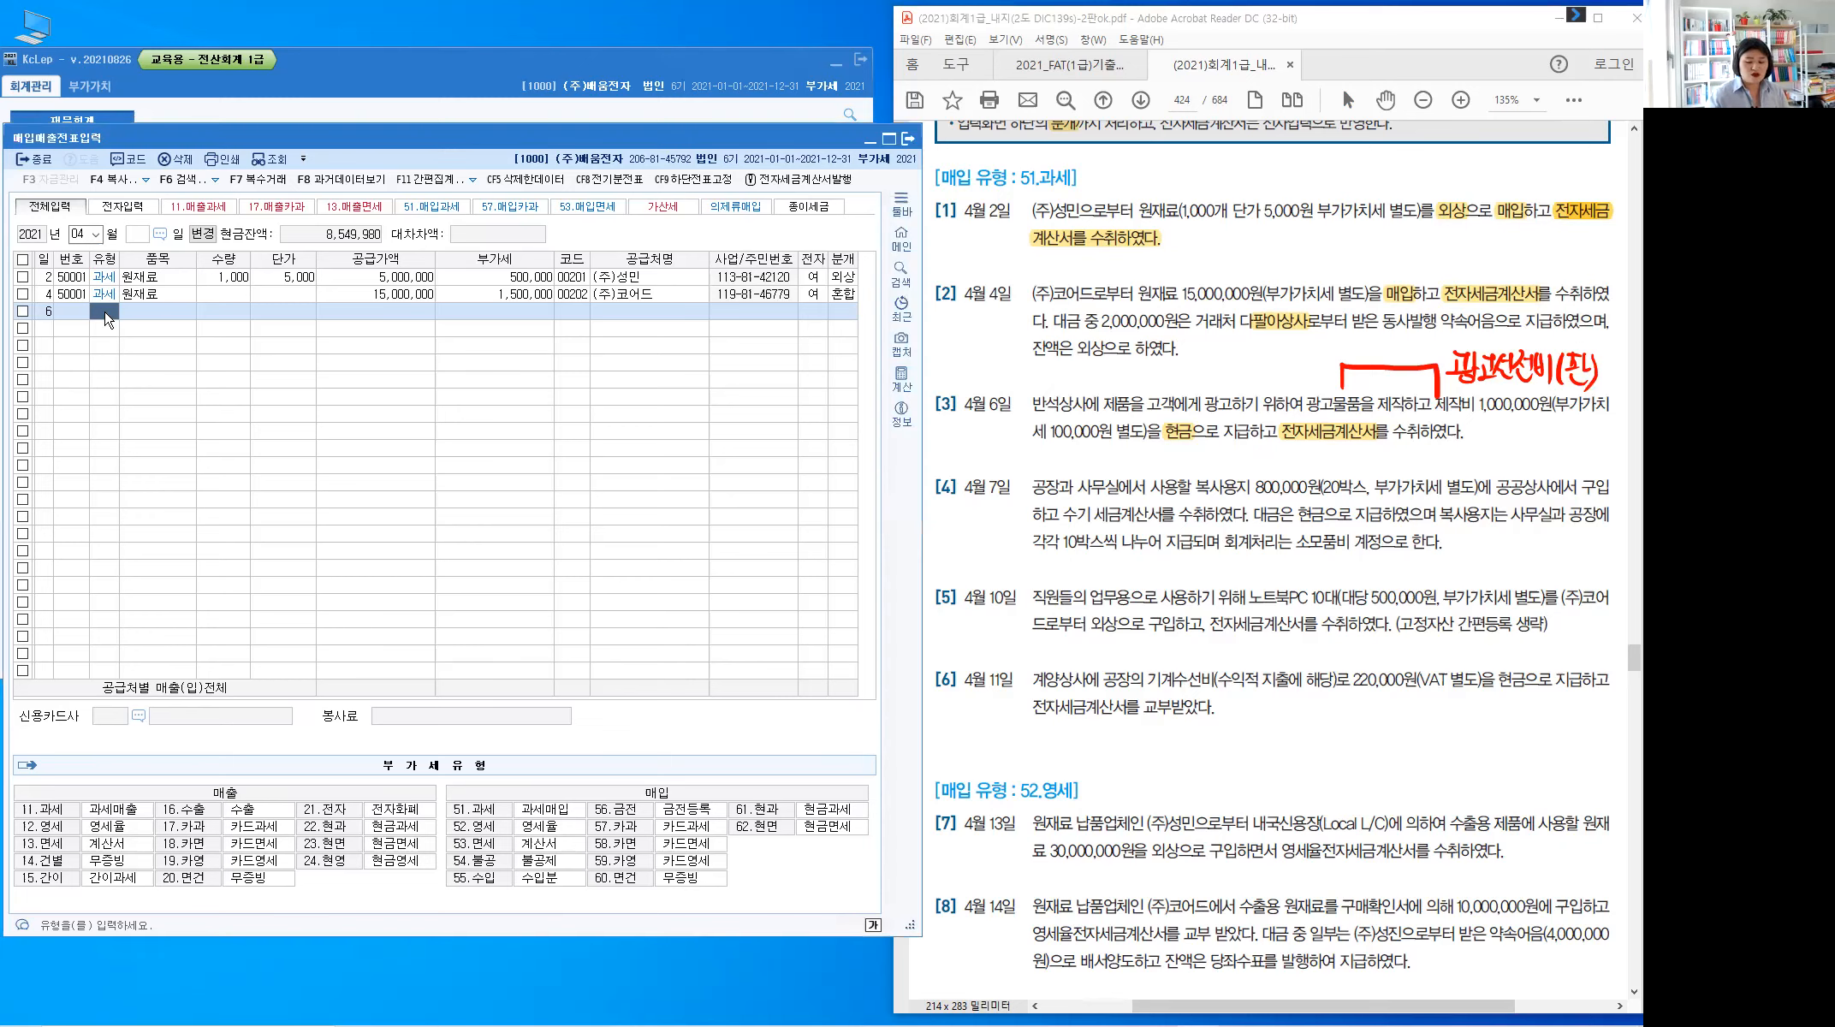
type("51")
key("Return")
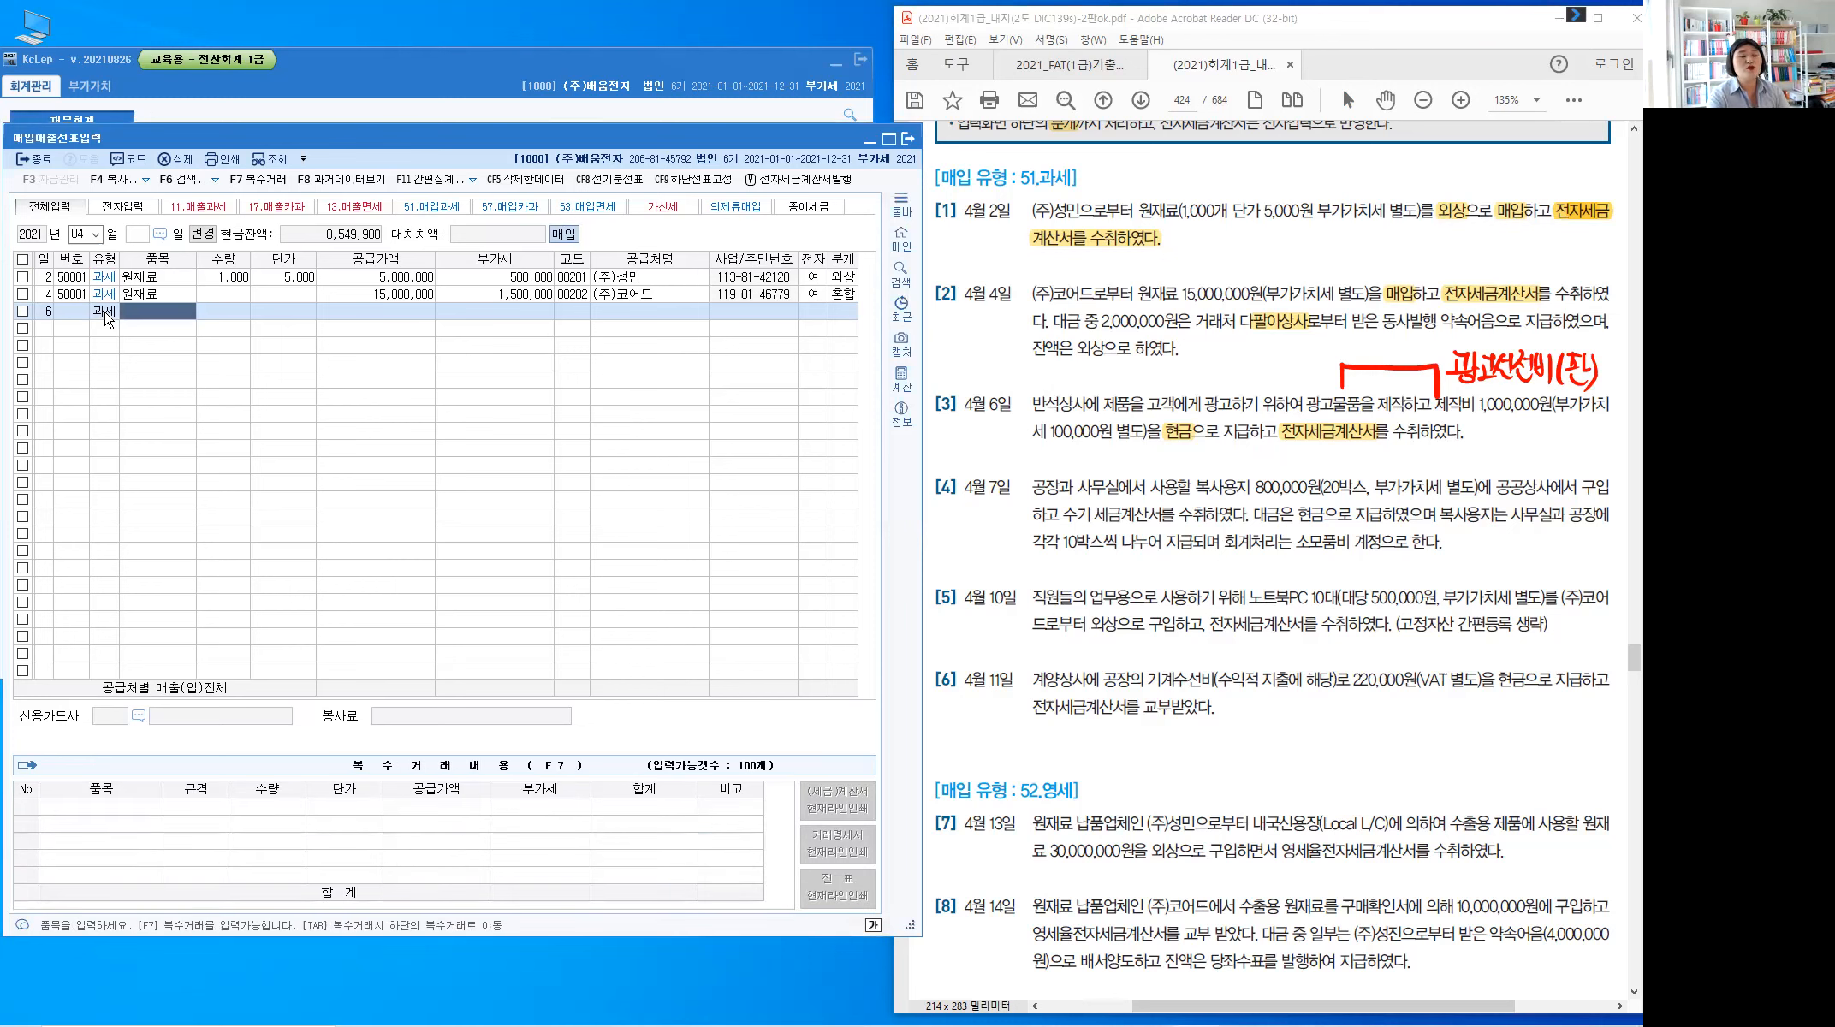
type("광고물품")
key("Return")
key("Return")
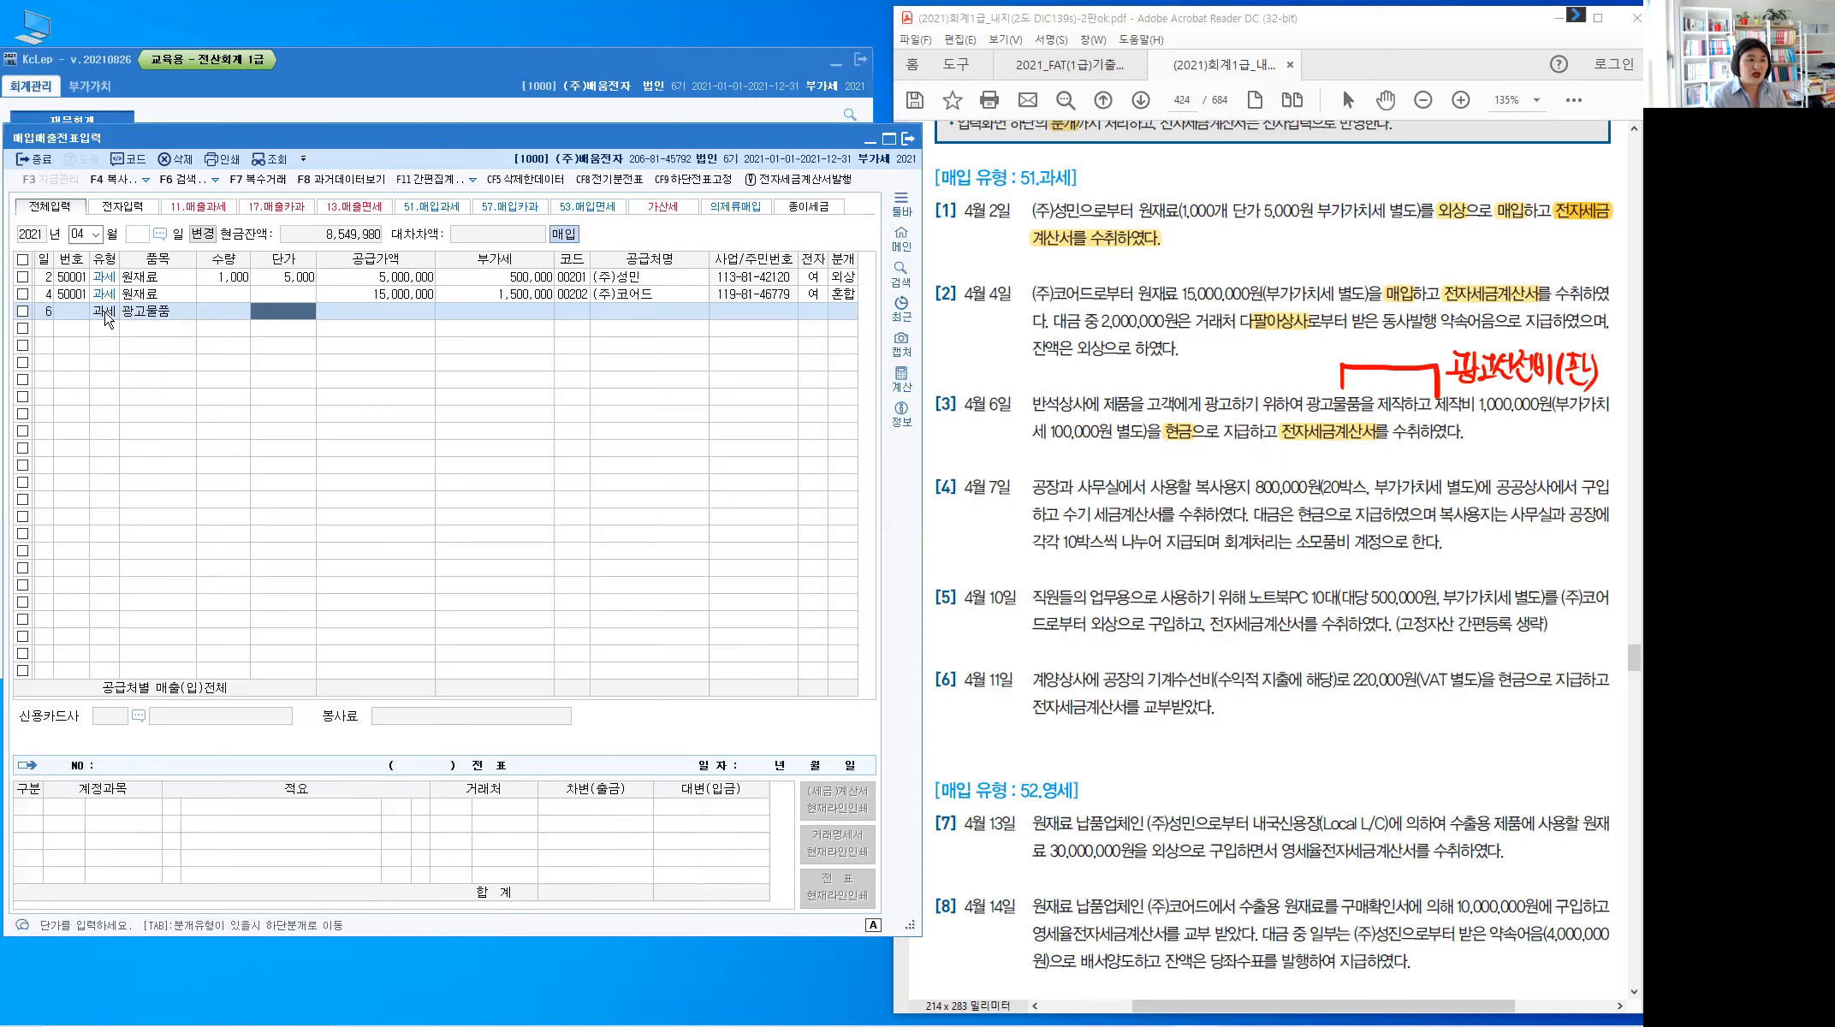
key("Return")
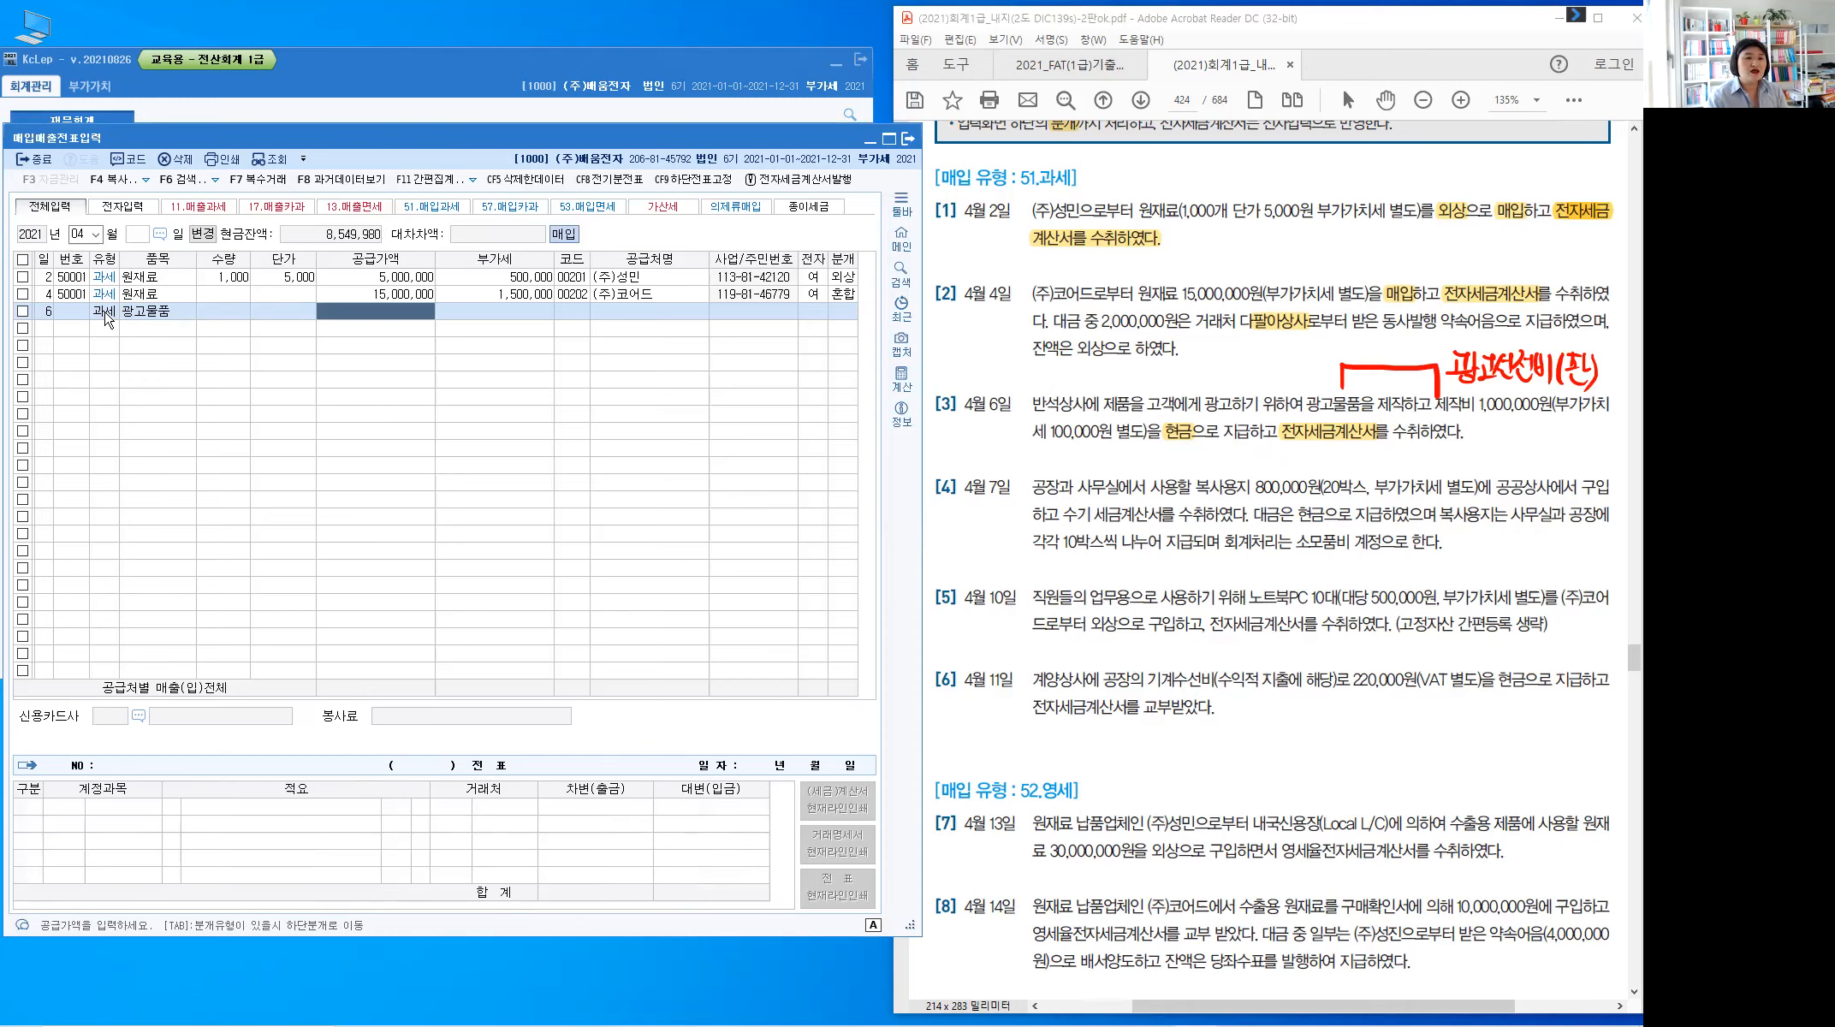
type("1,000,000")
key("Return")
key("Return")
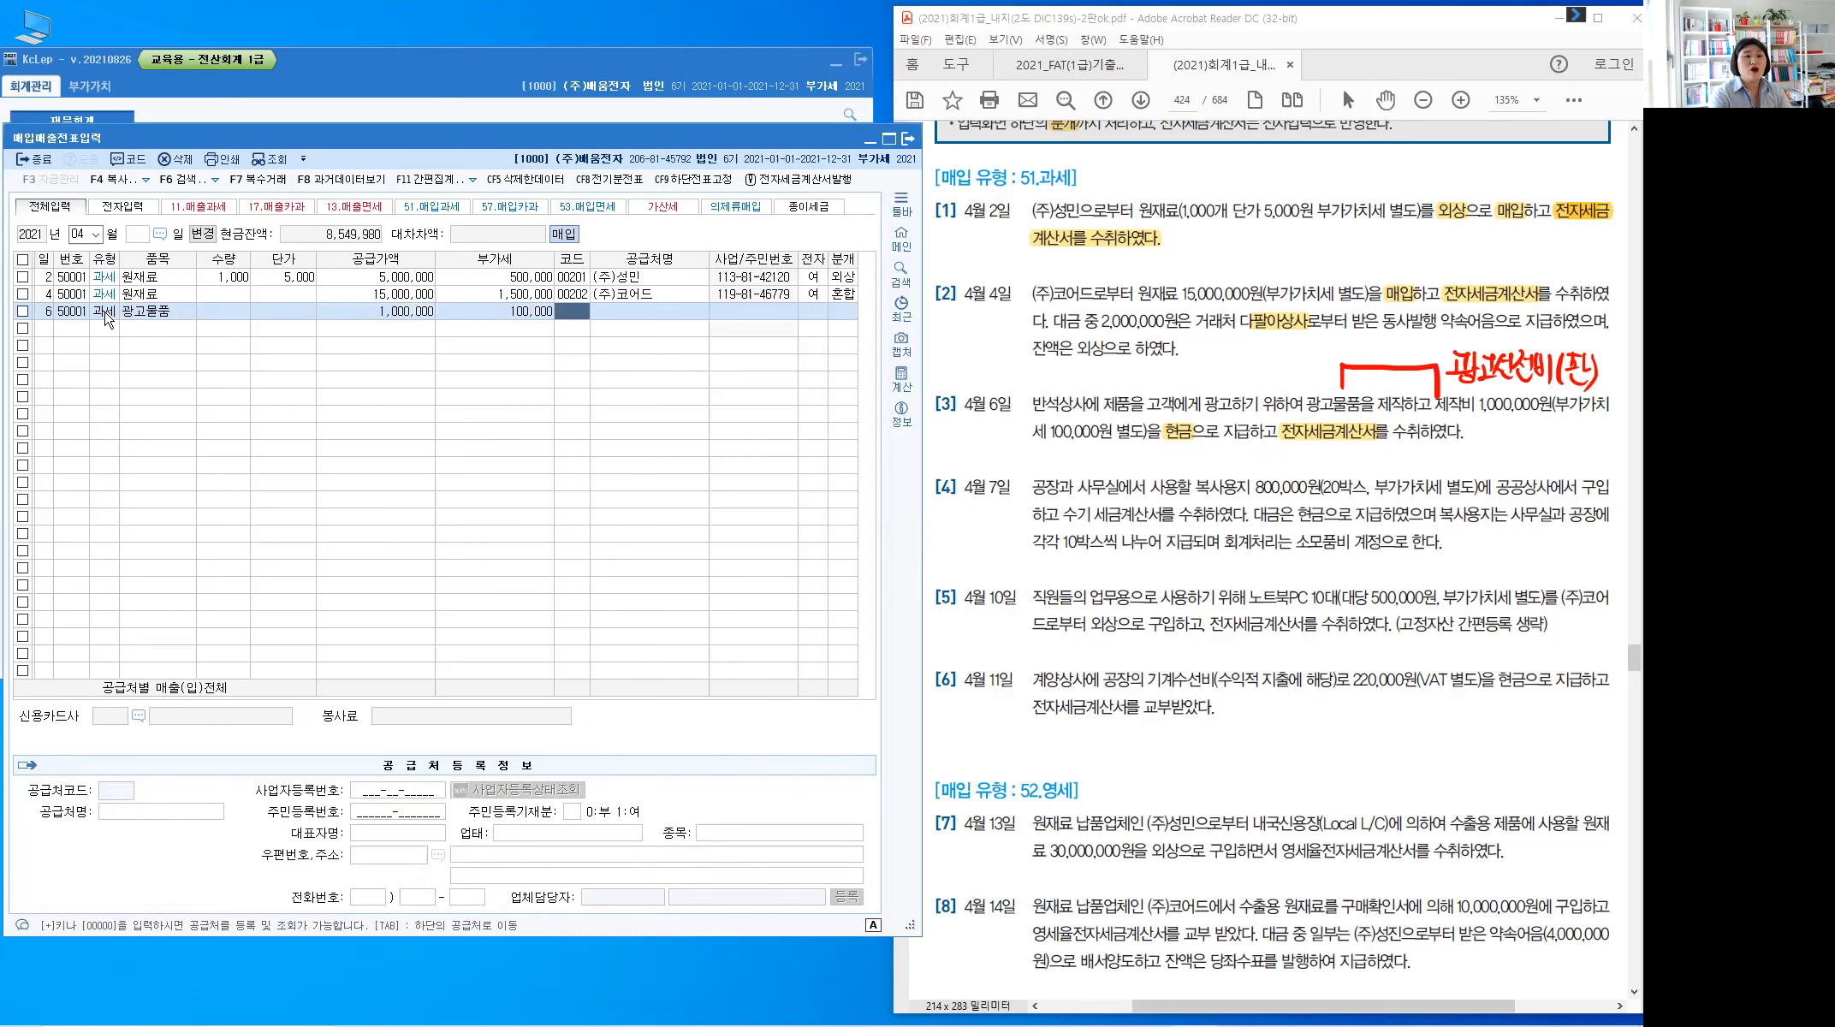
Set vendor 반석상사, mark the invoice electronic, and settle it as cash (분개 1)
type("반석")
key("Return")
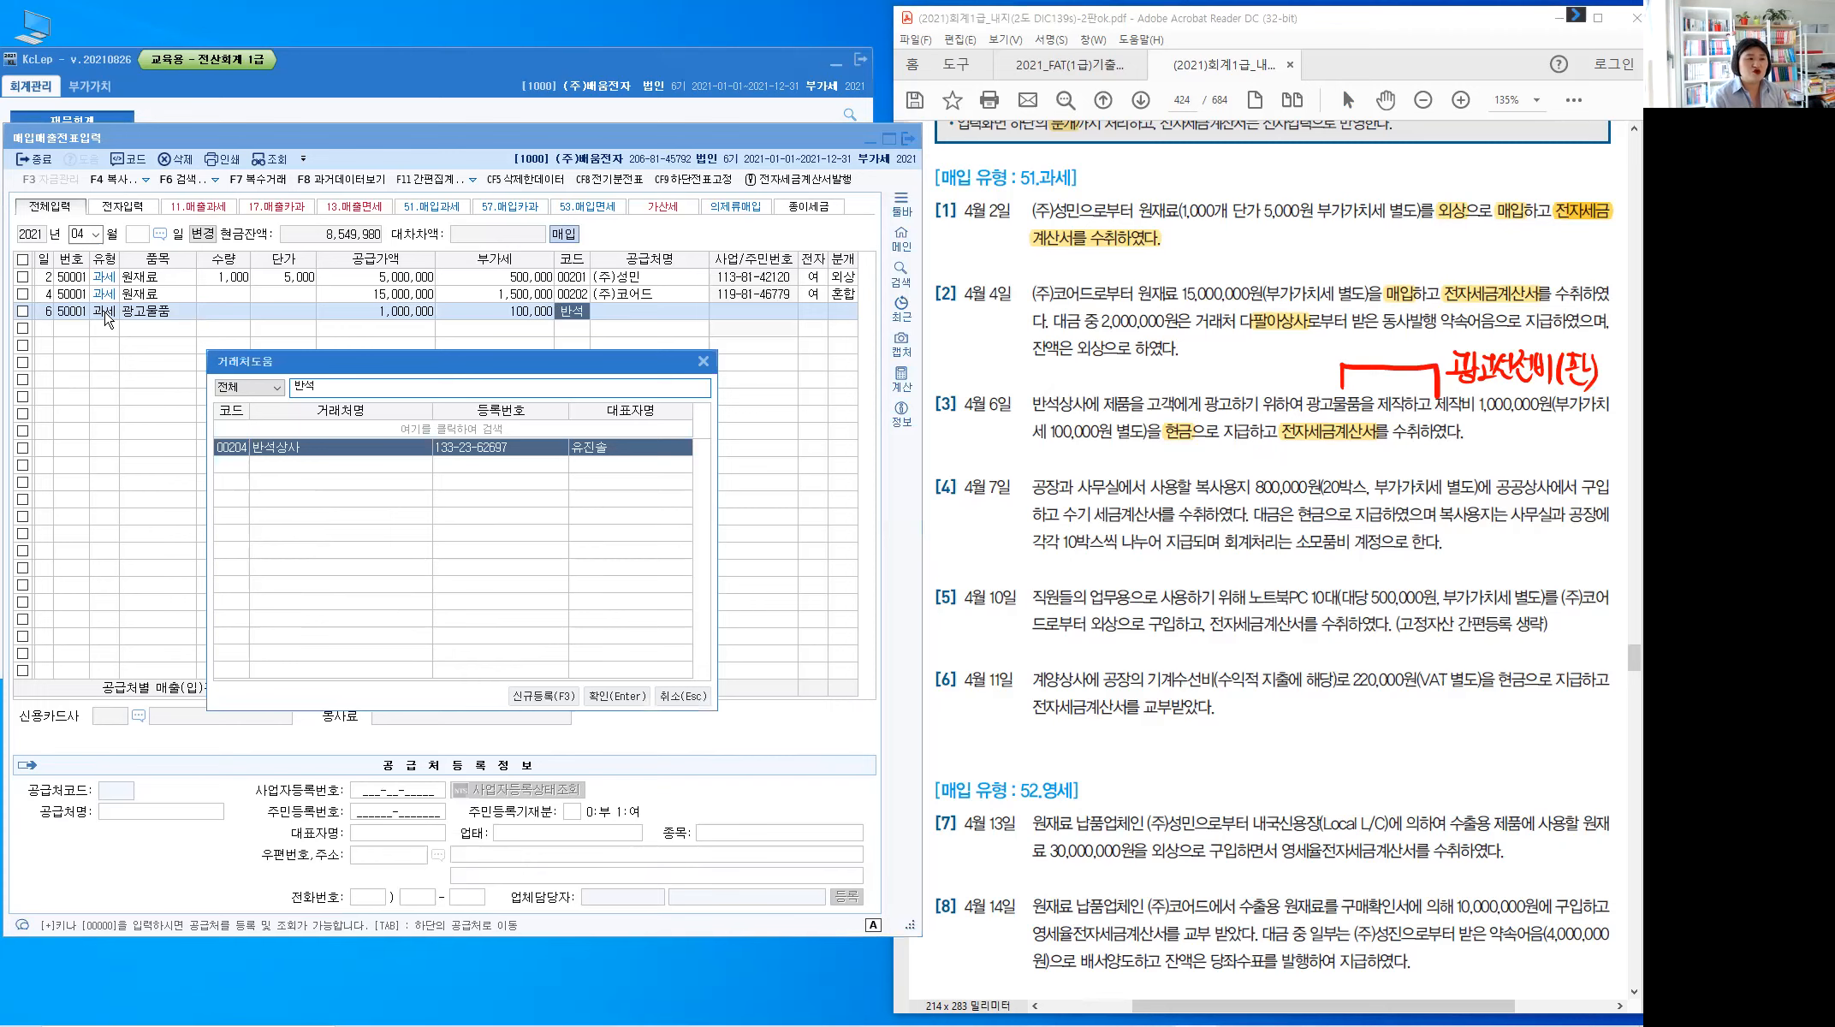
key("Return")
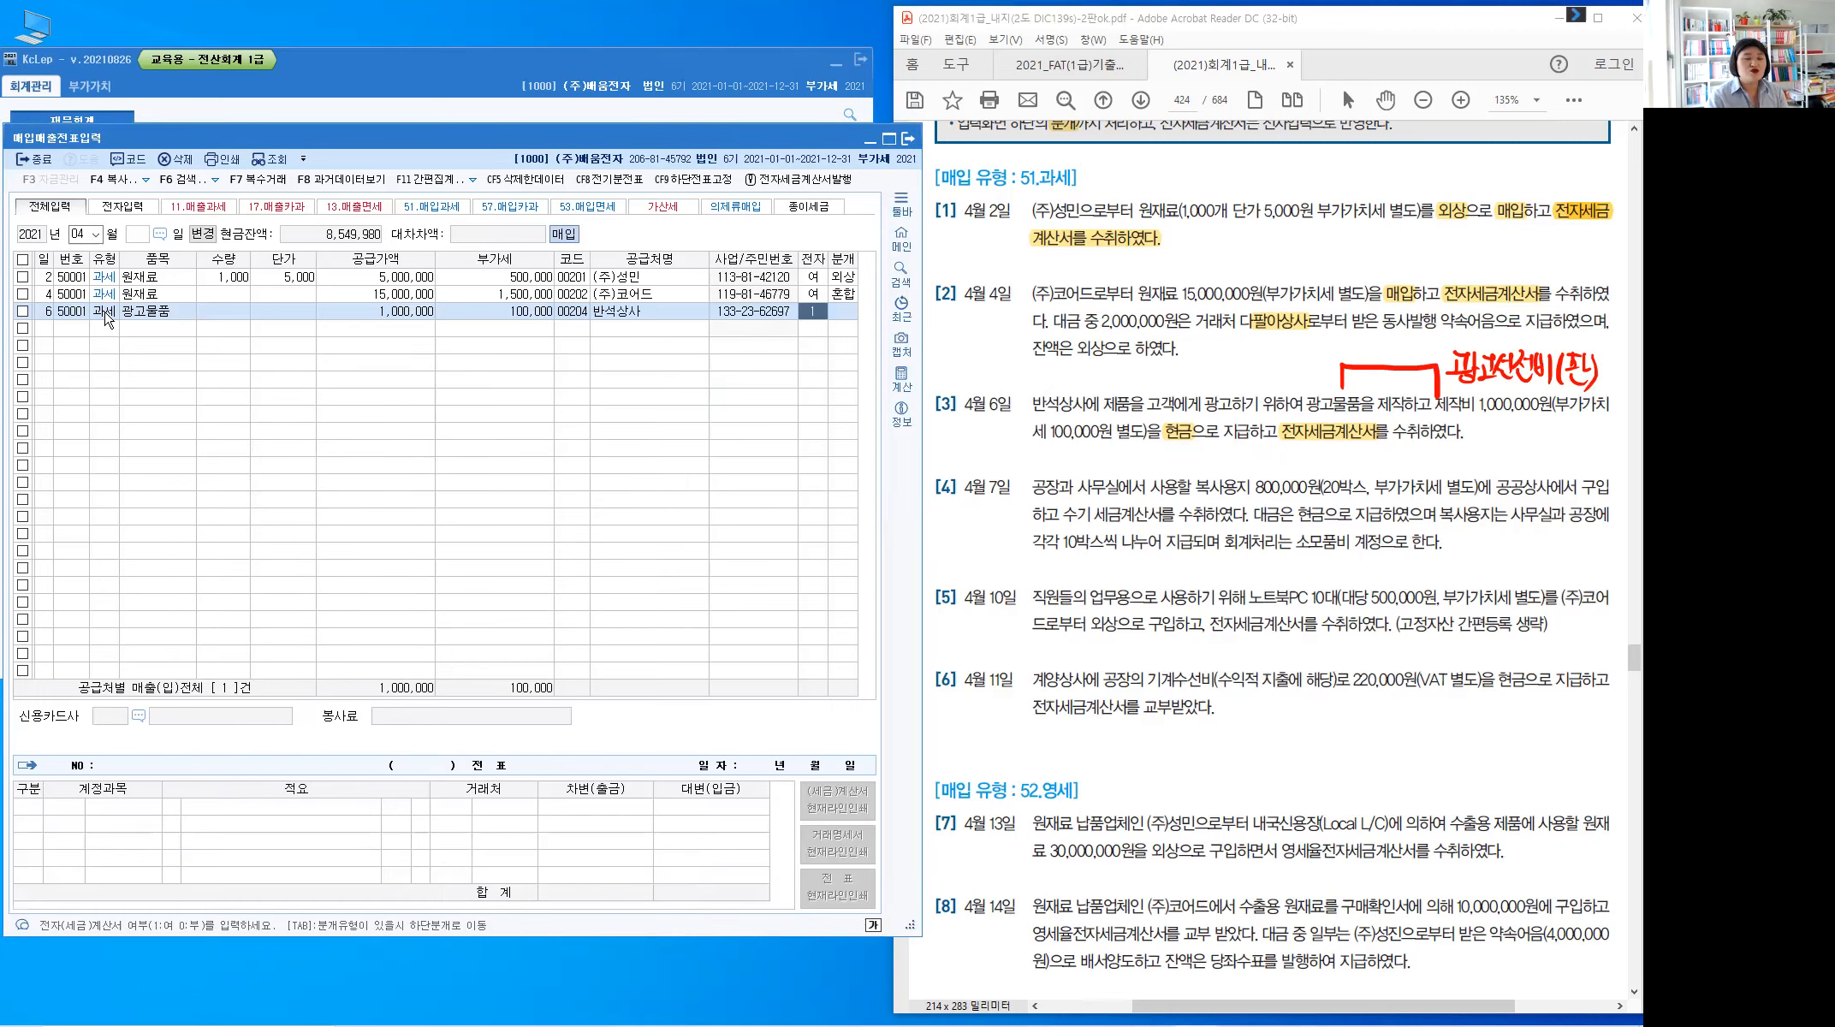
key("Return")
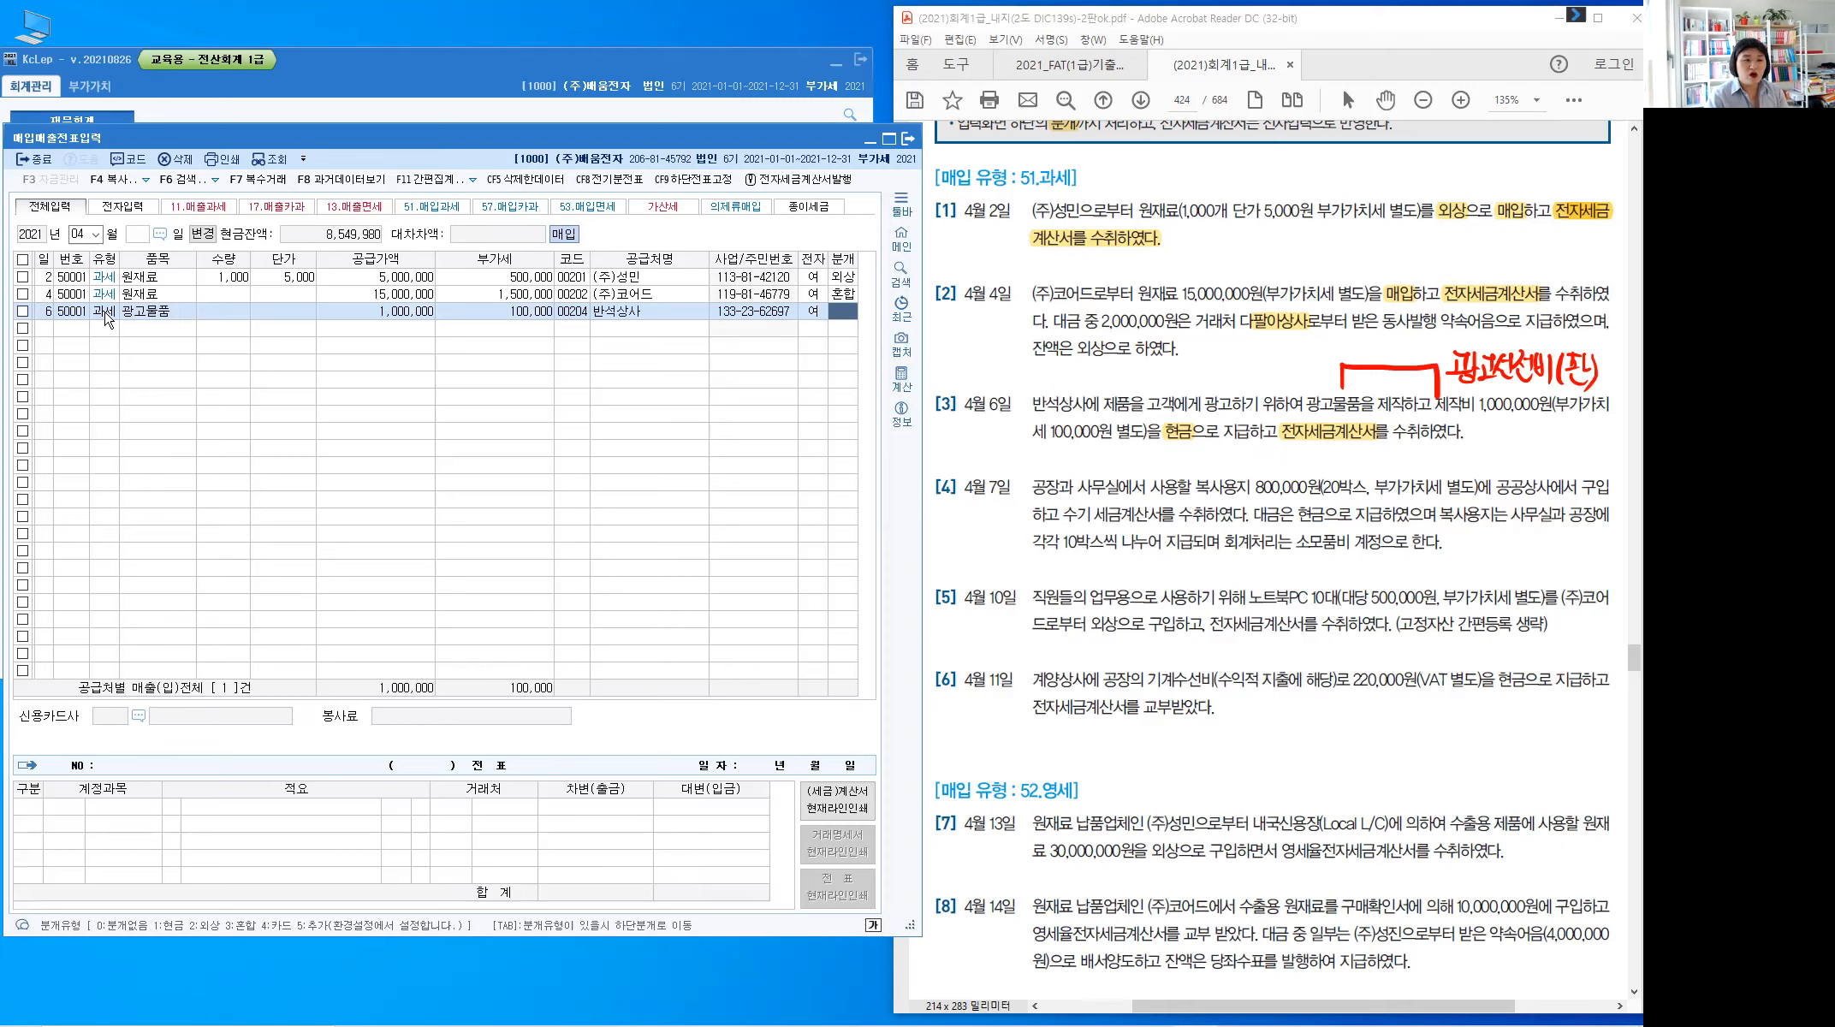
type("1")
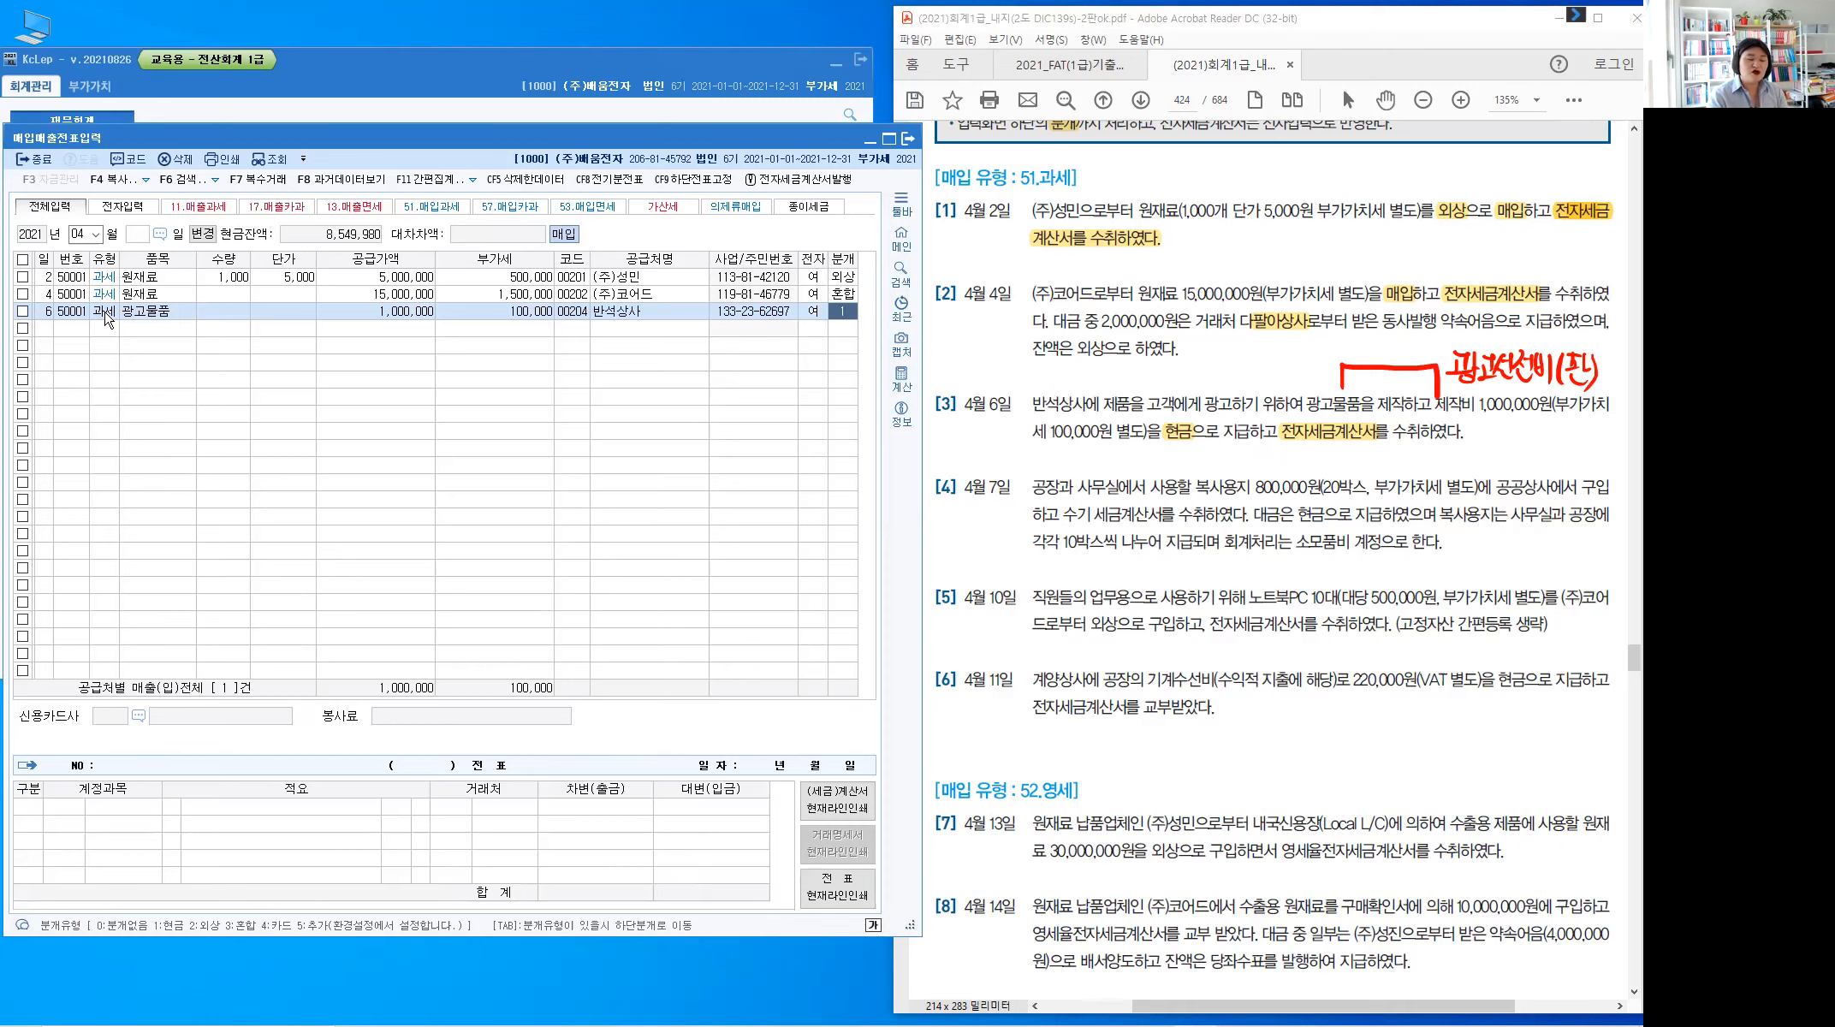
key("Return")
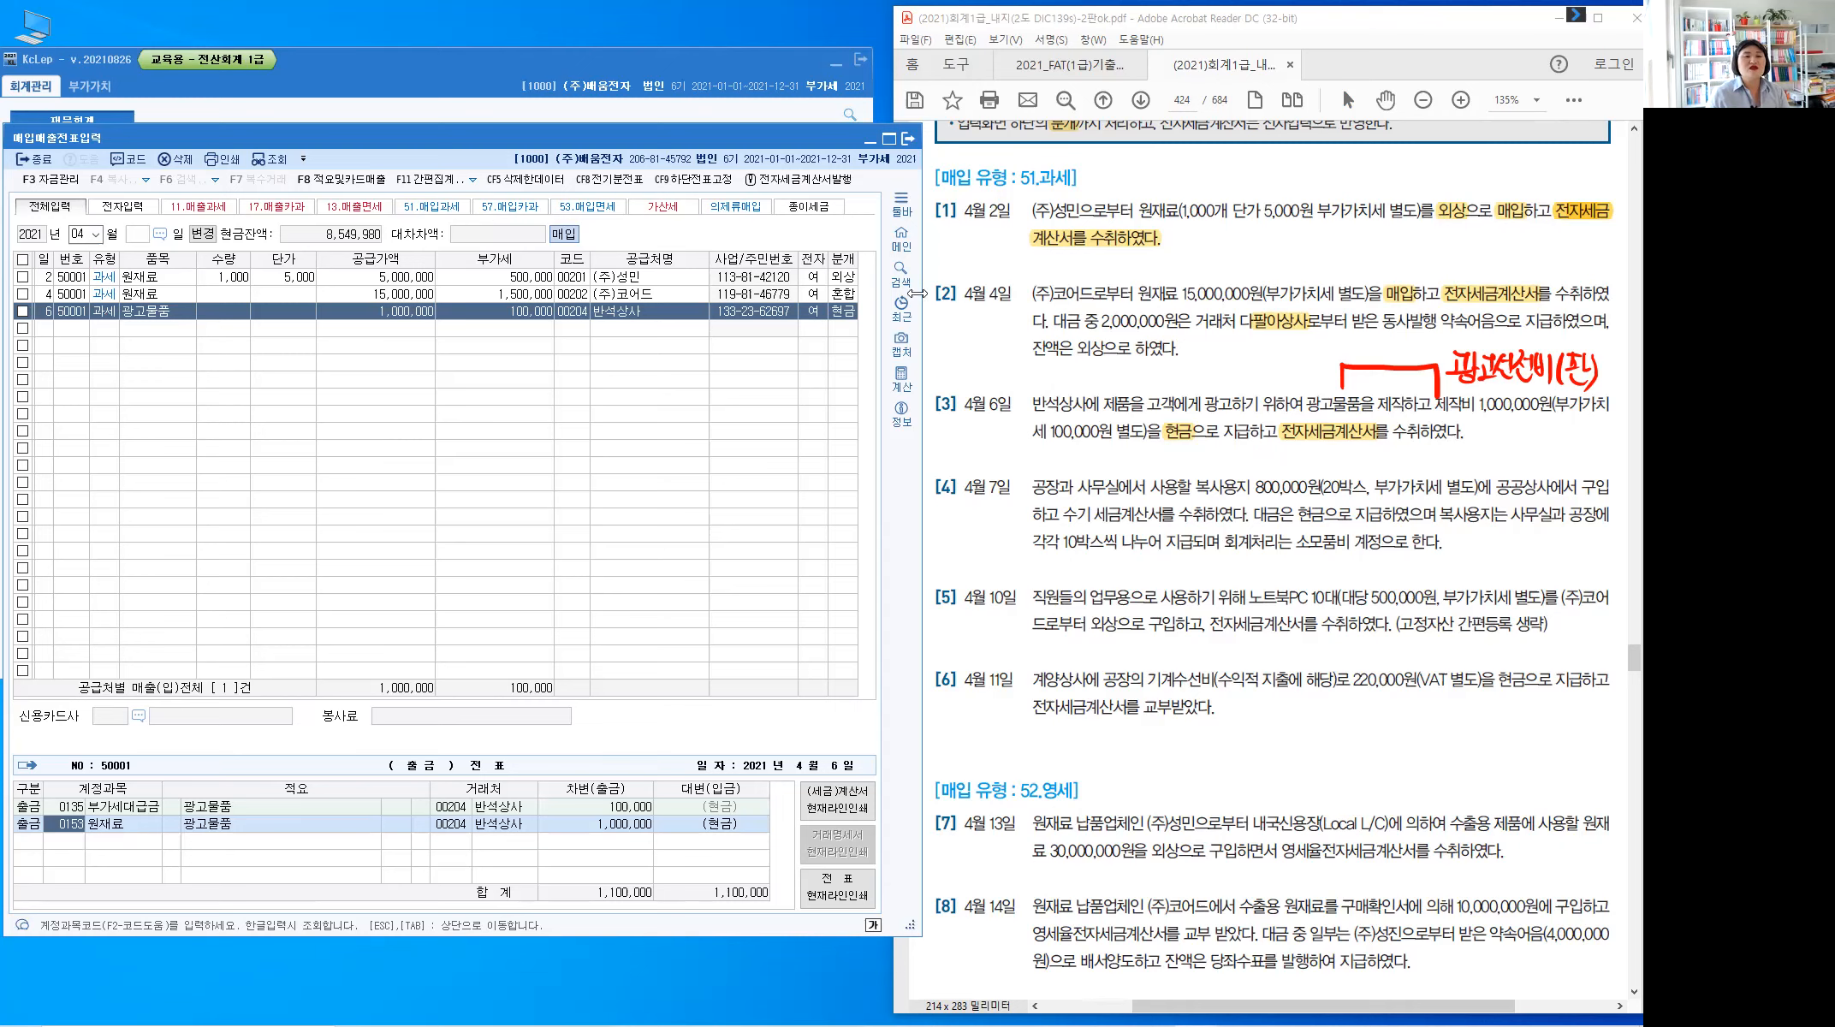
Change row 6's 원재료 debit line to account 0833 광고선전비
left_click(1495, 383)
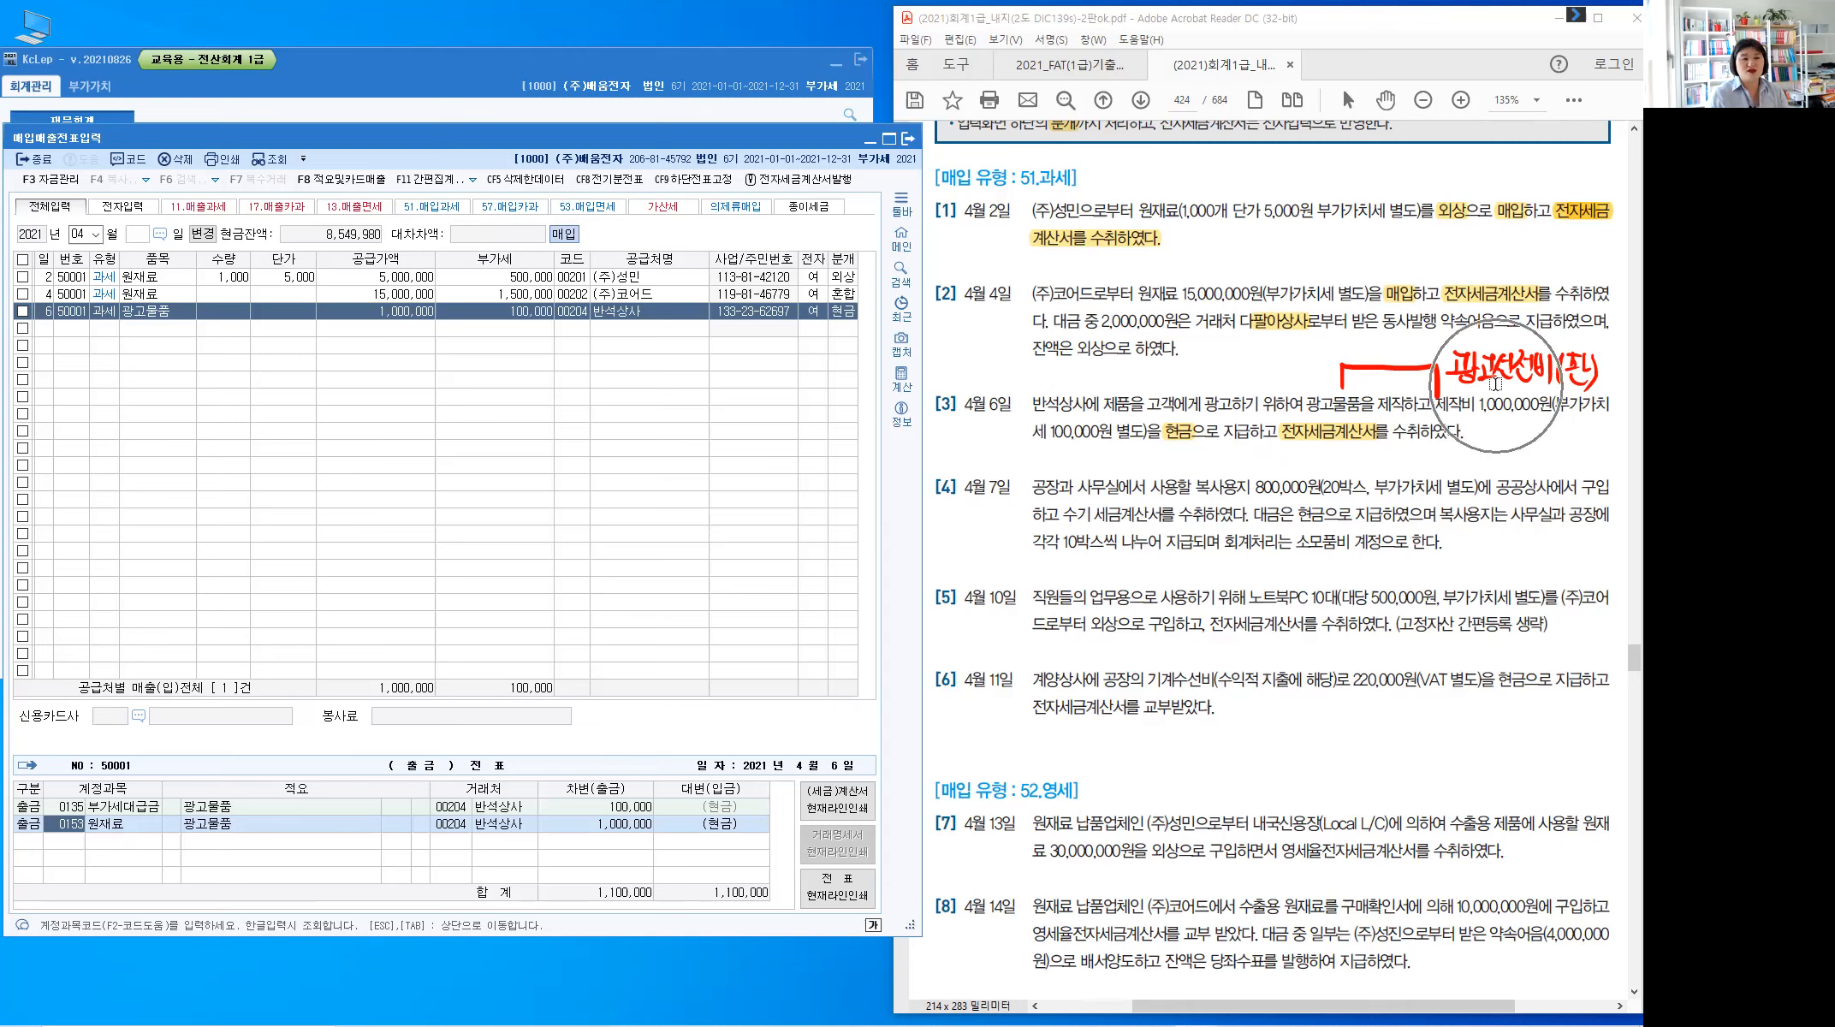
left_click(72, 834)
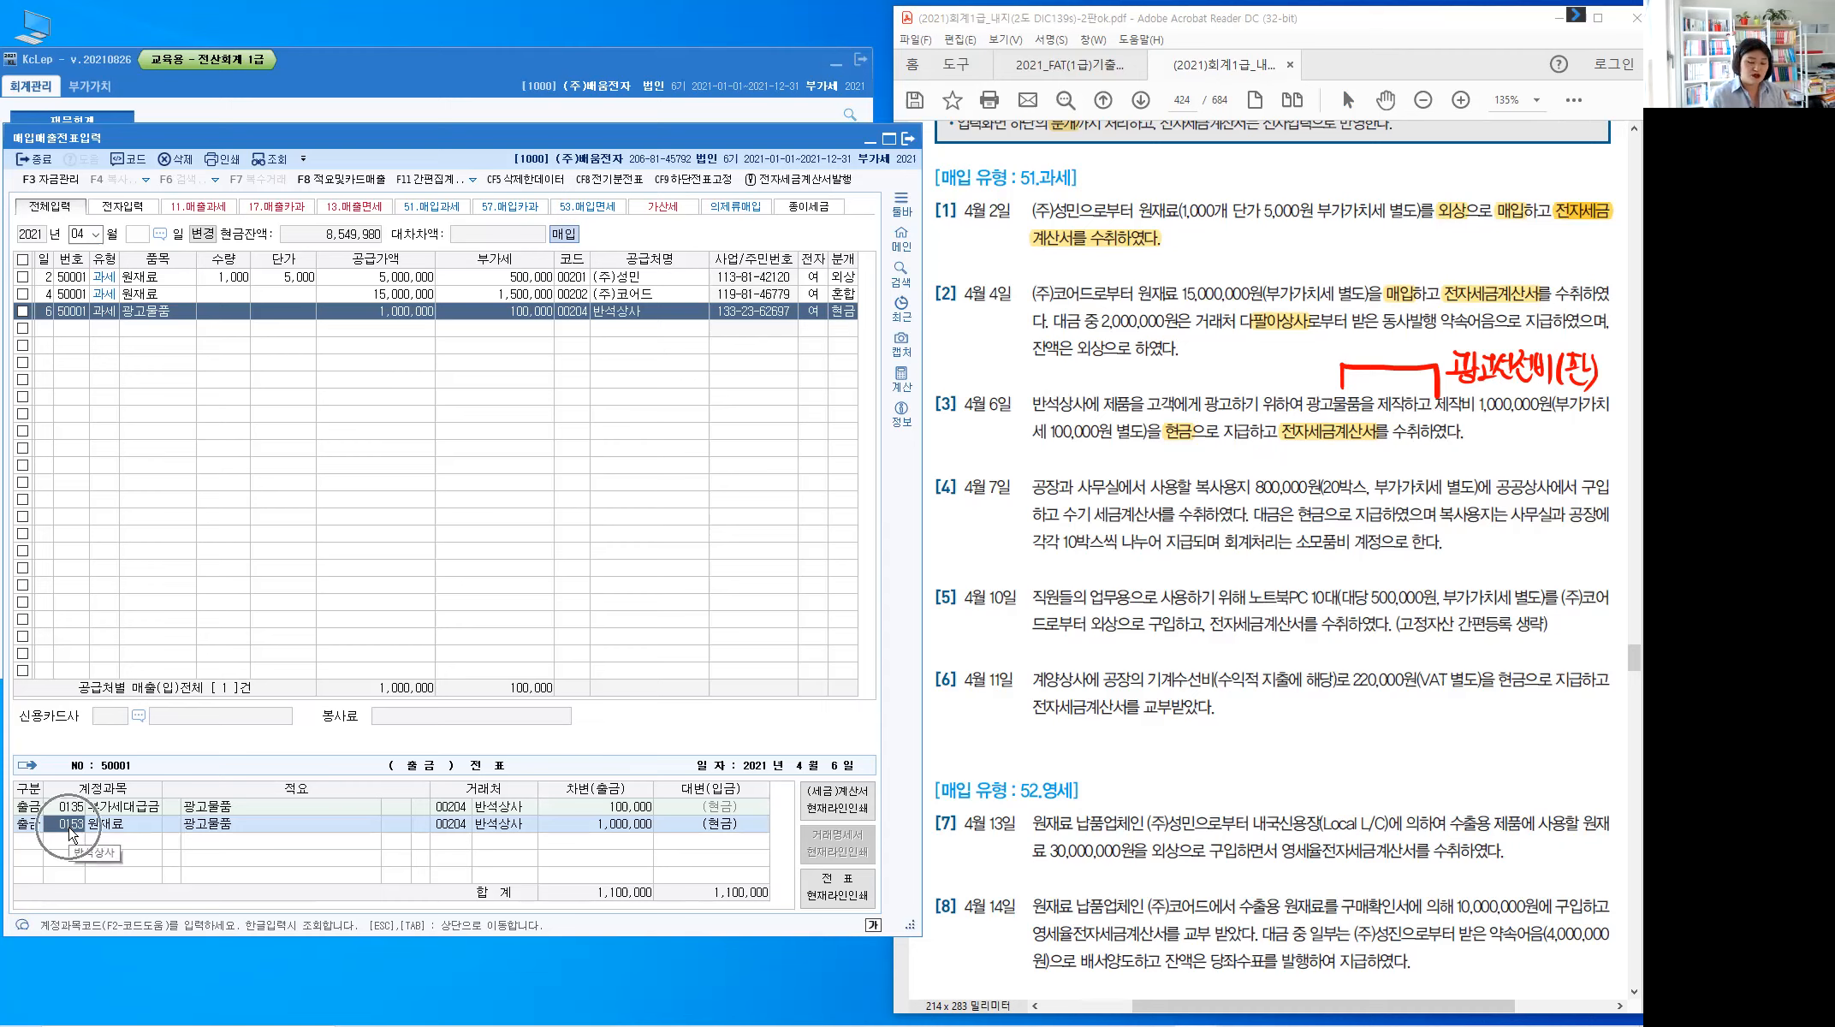
type("833")
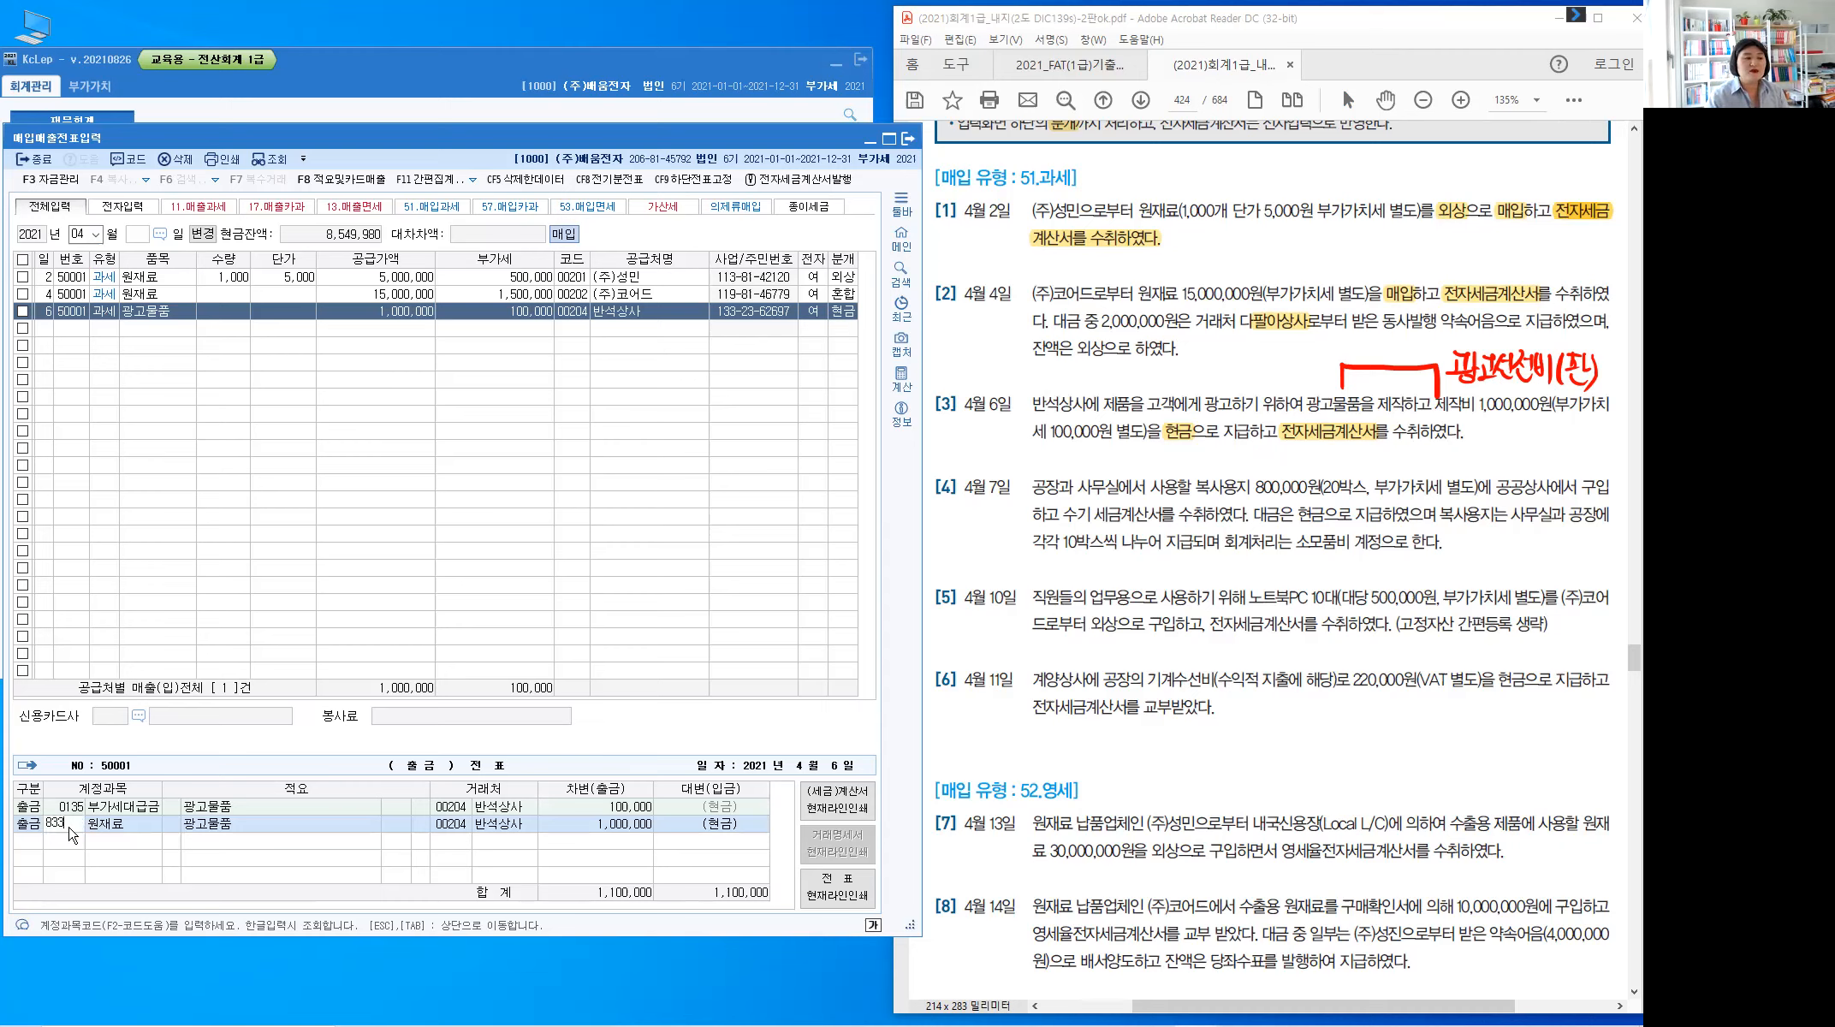
key("Return")
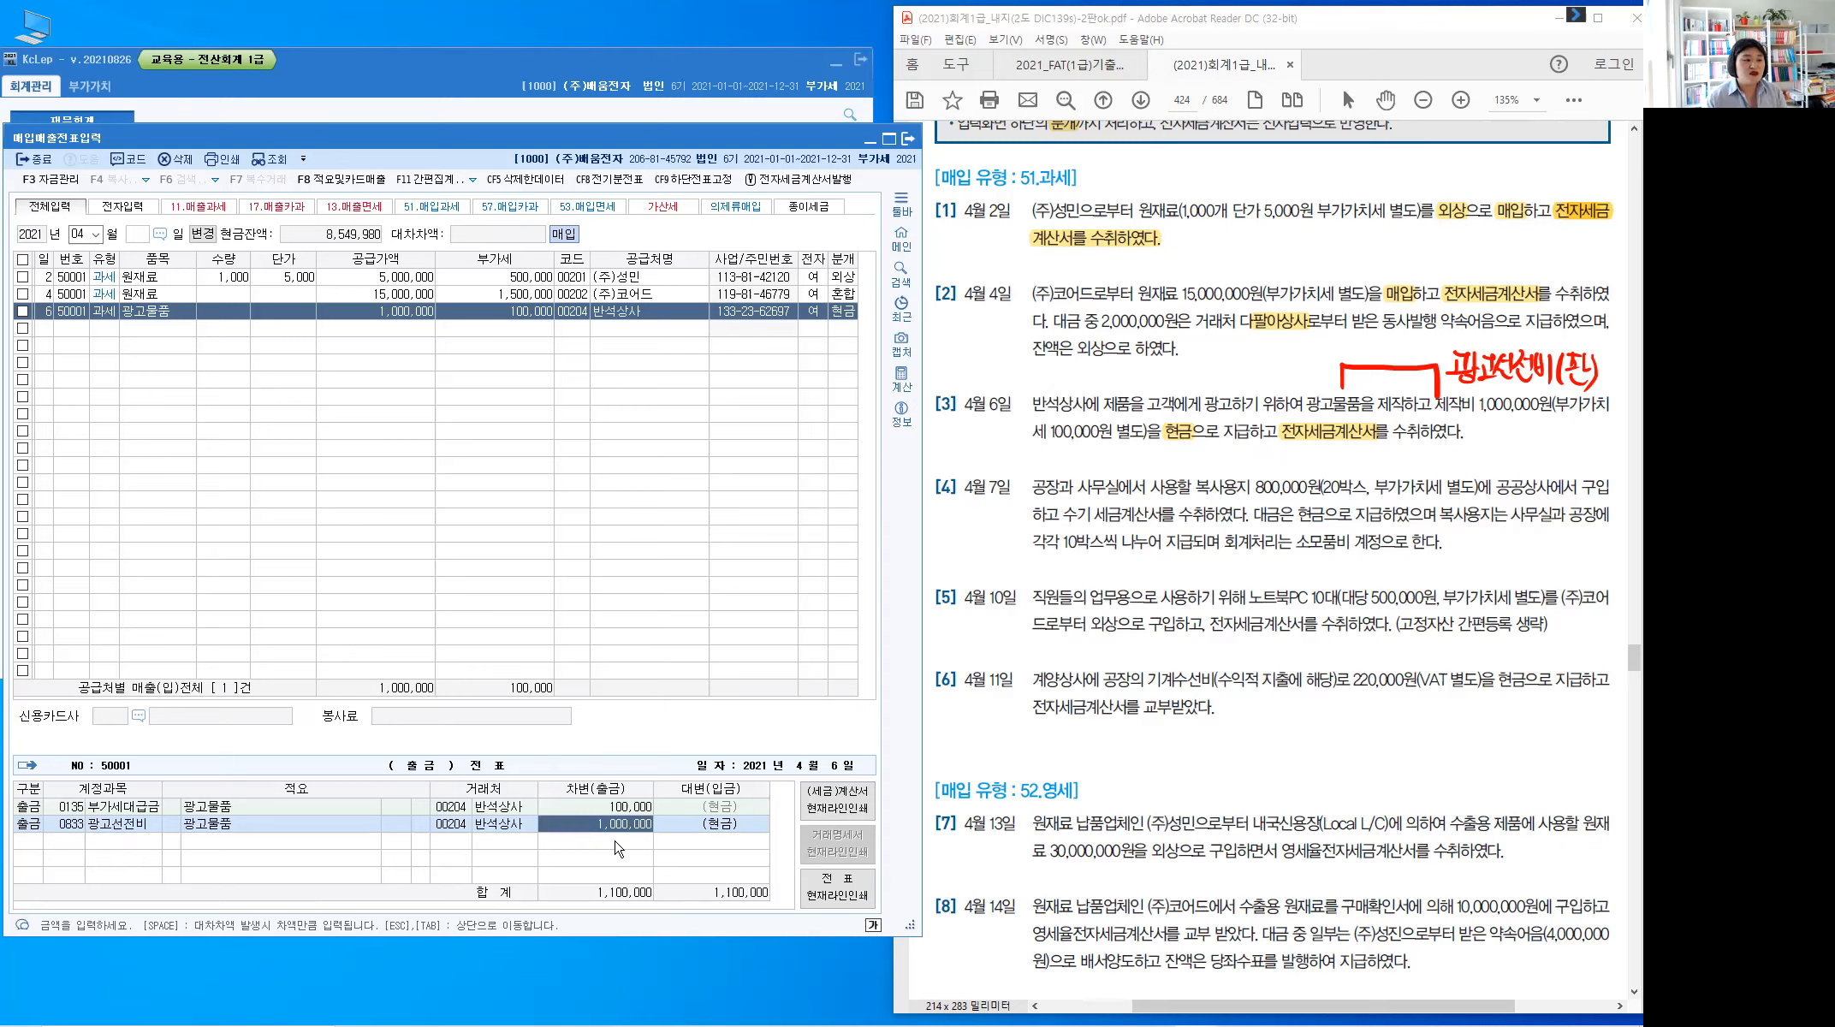
Finish row 6 and start a new entry dated the 7th
key("Return")
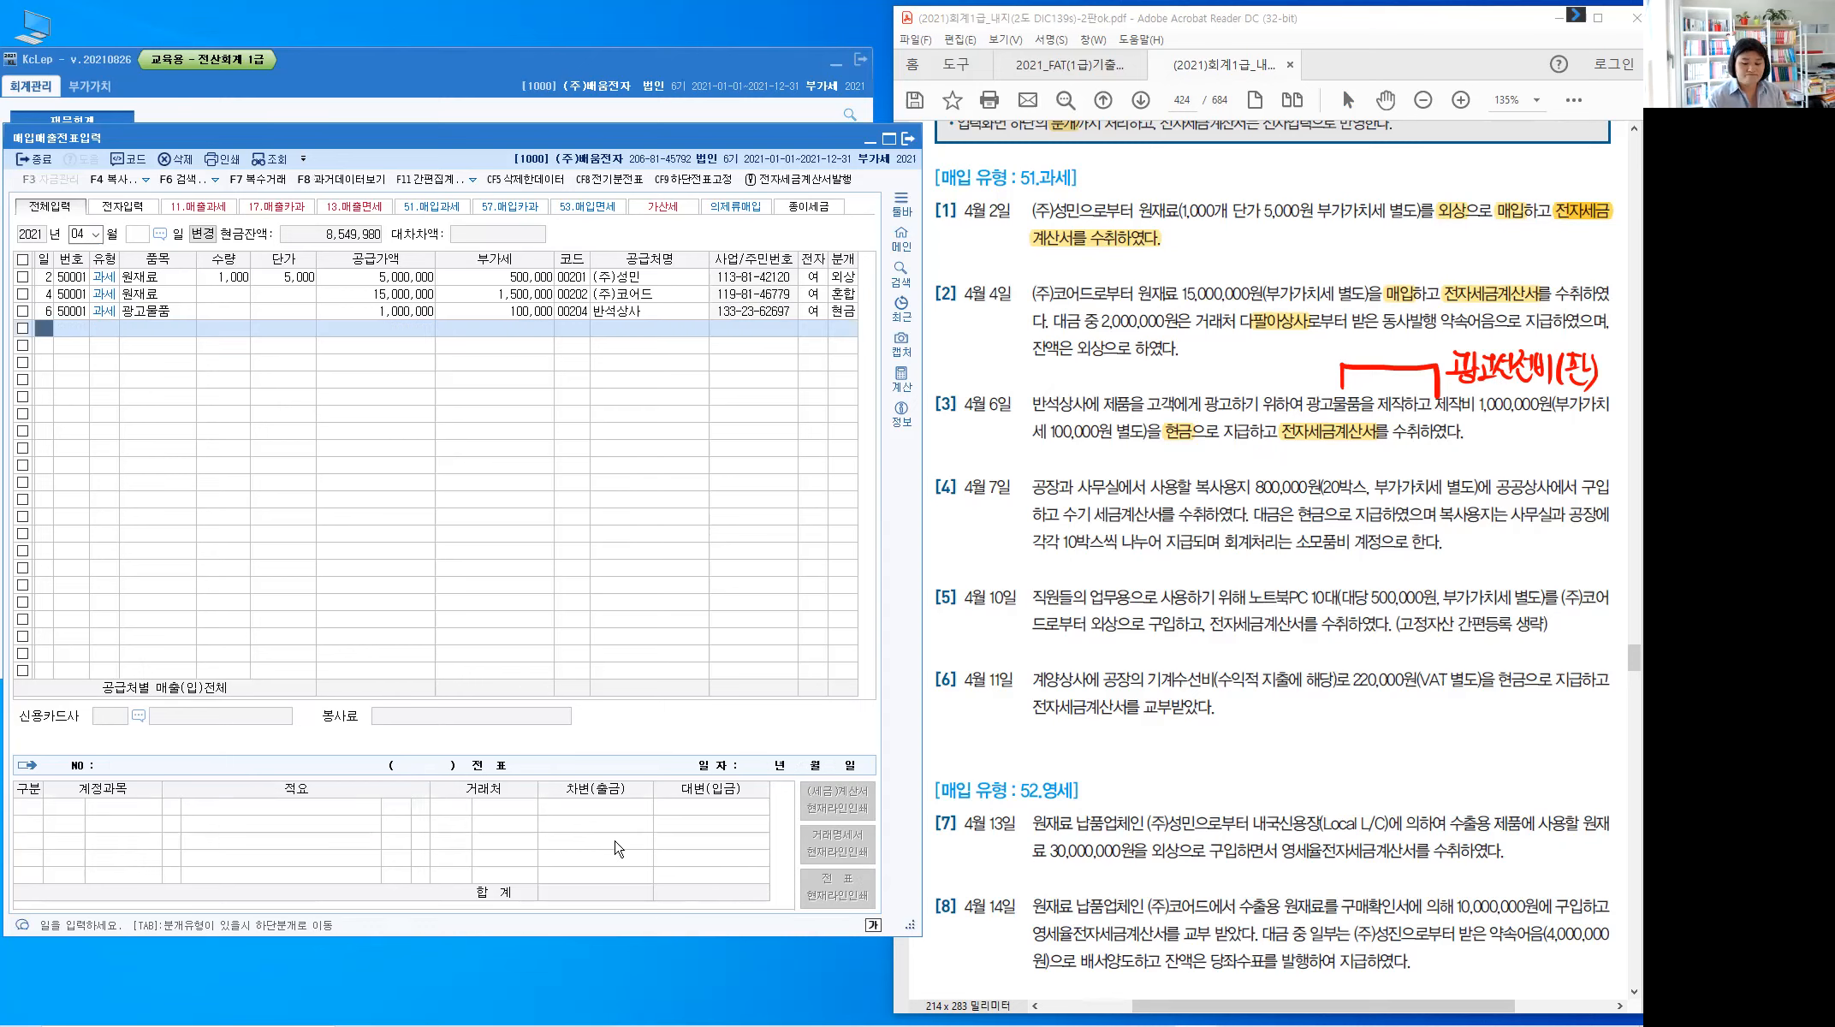
type("7")
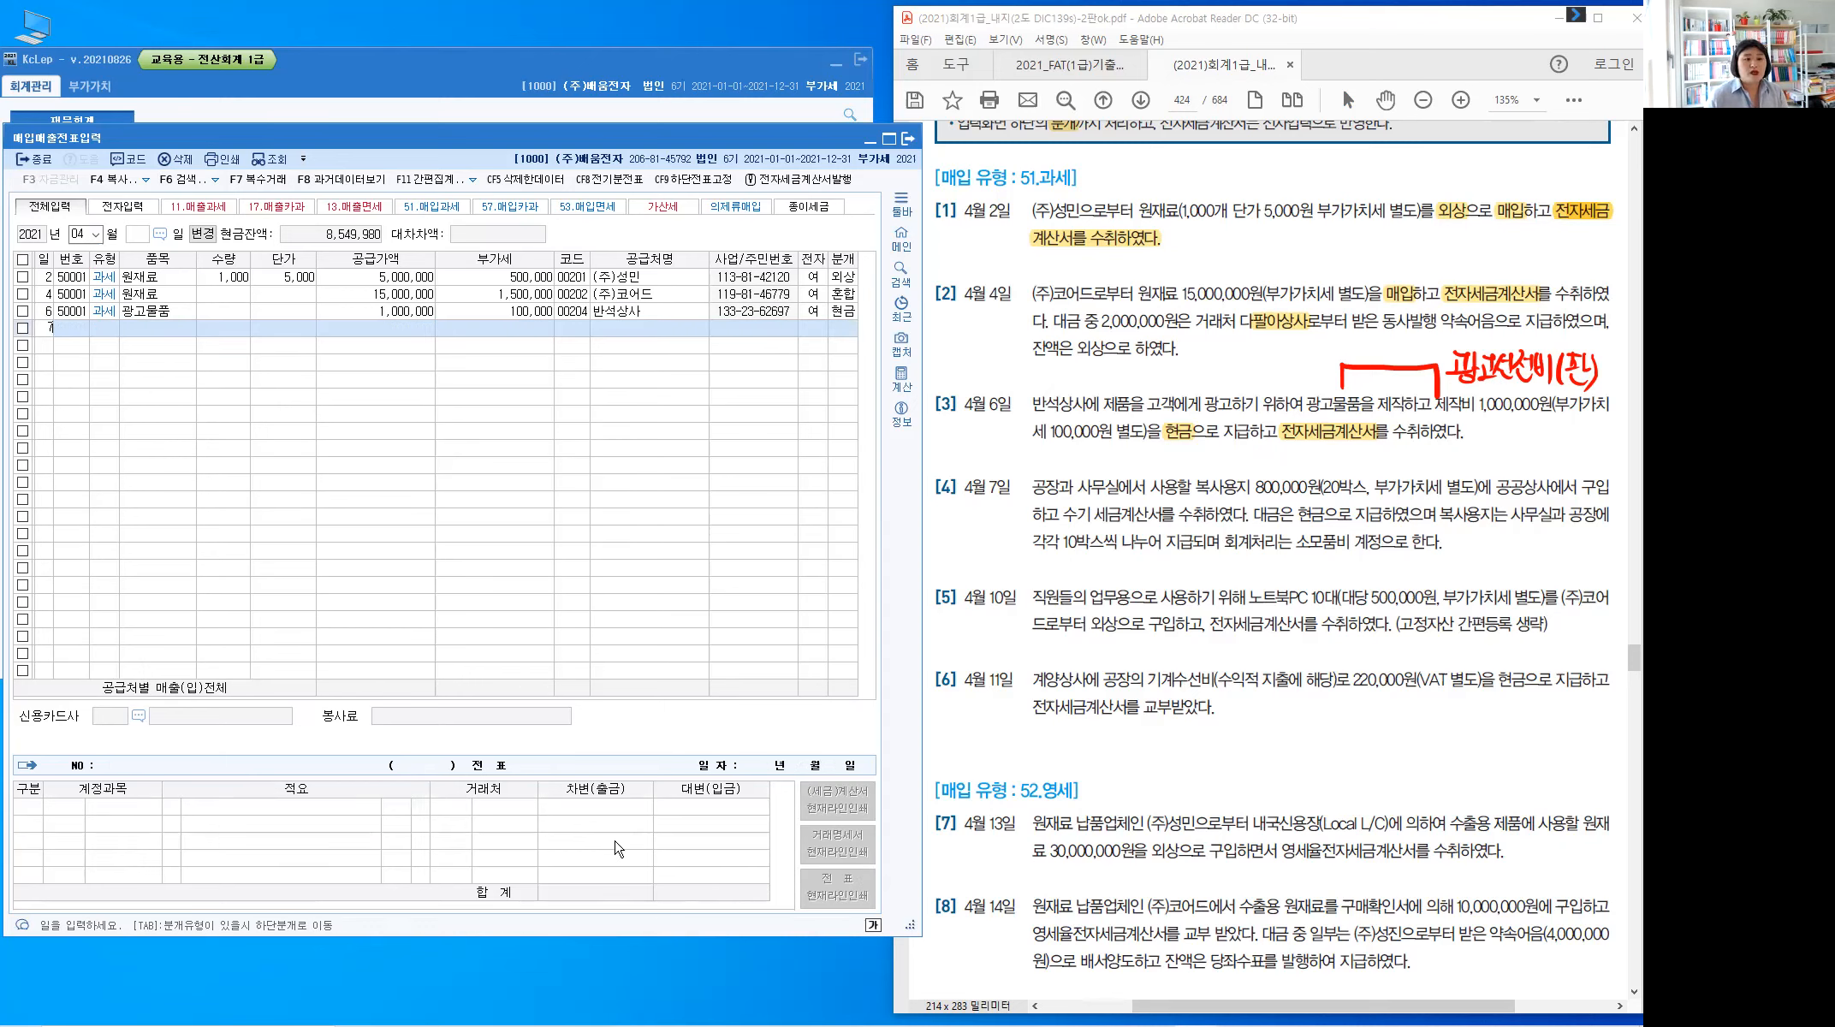
key("Return")
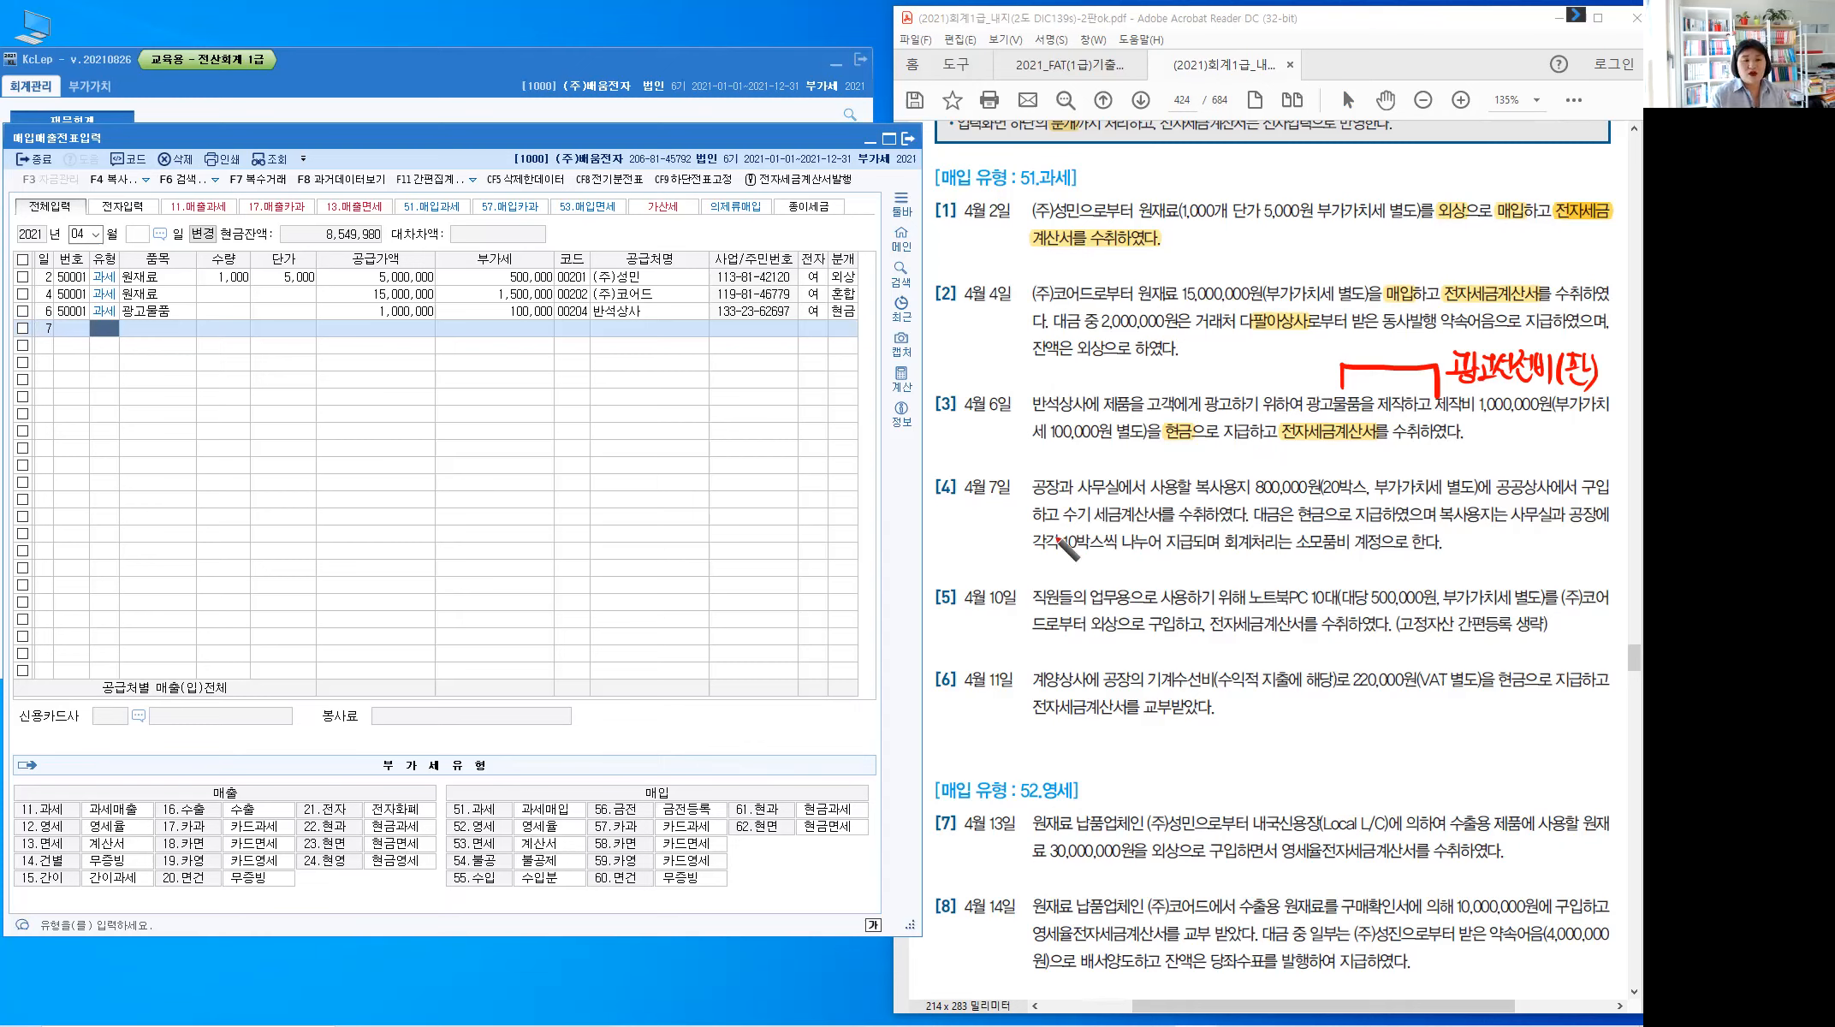
Highlight 수기 세금계산서 in item [4] of the problem PDF
left_click_drag(1058, 531, 1062, 504)
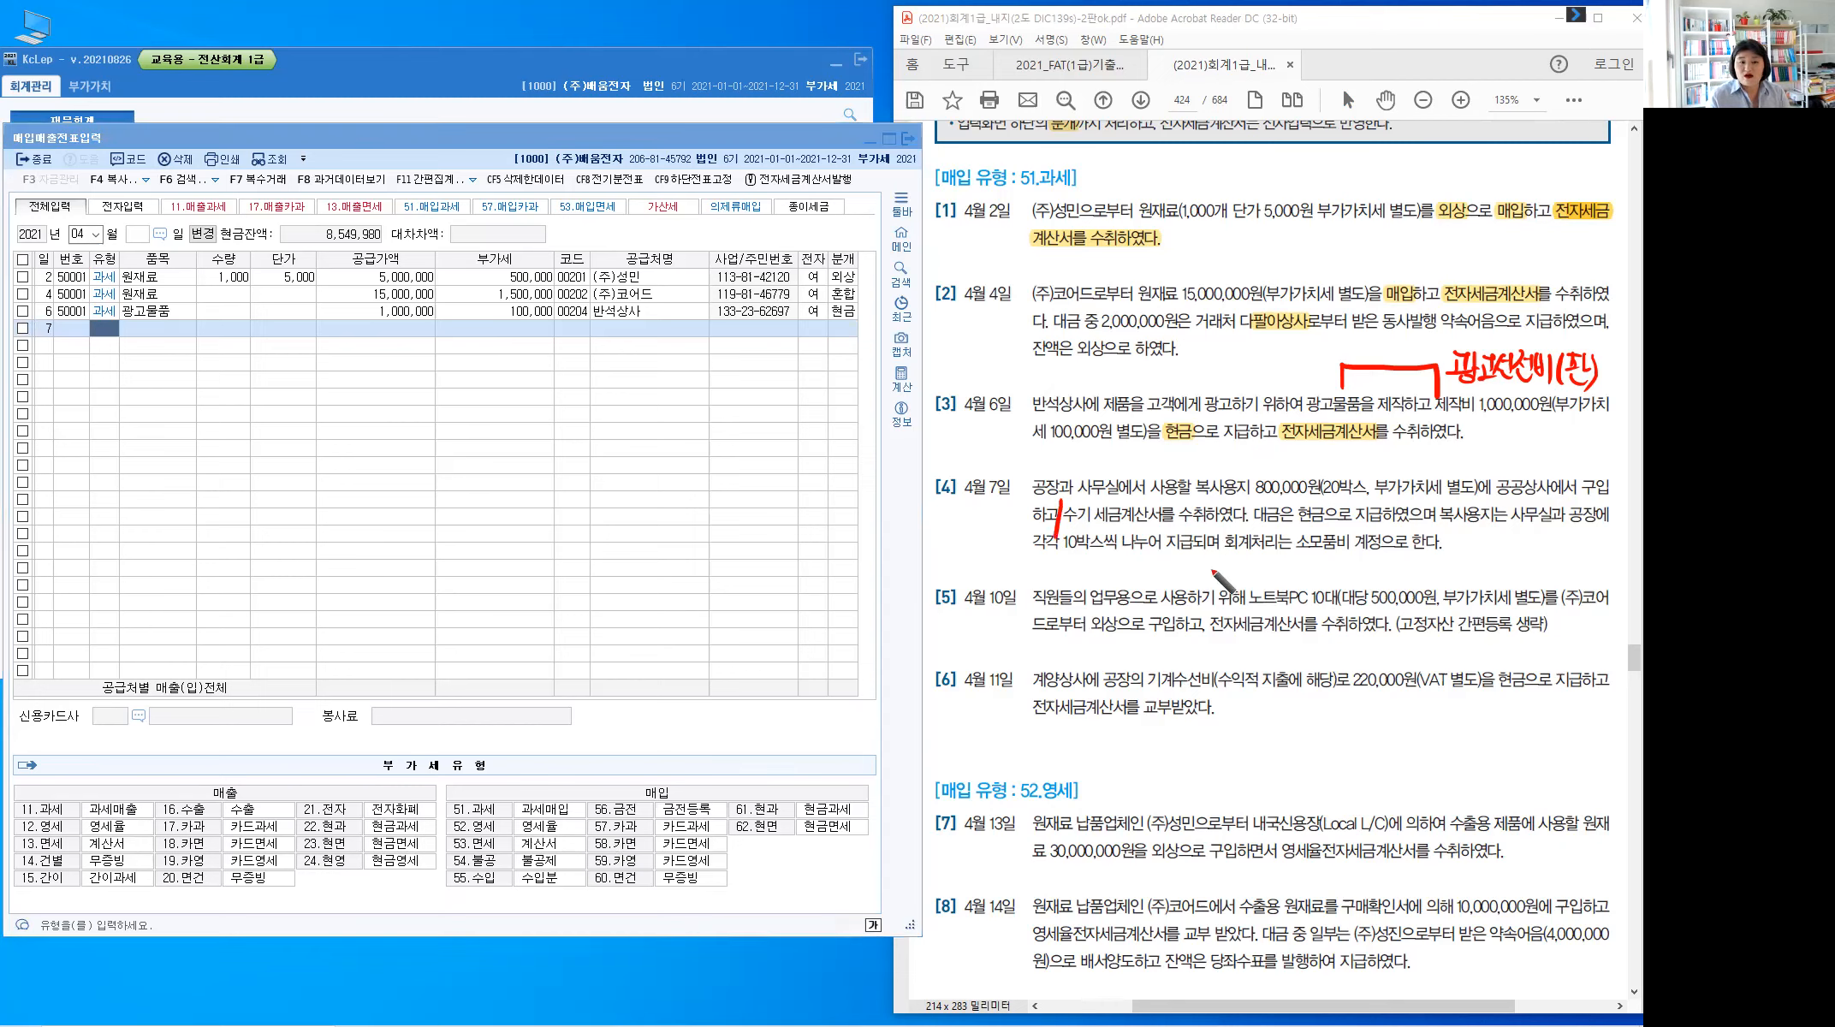
left_click(1068, 515)
left_click_drag(1067, 514, 1148, 526)
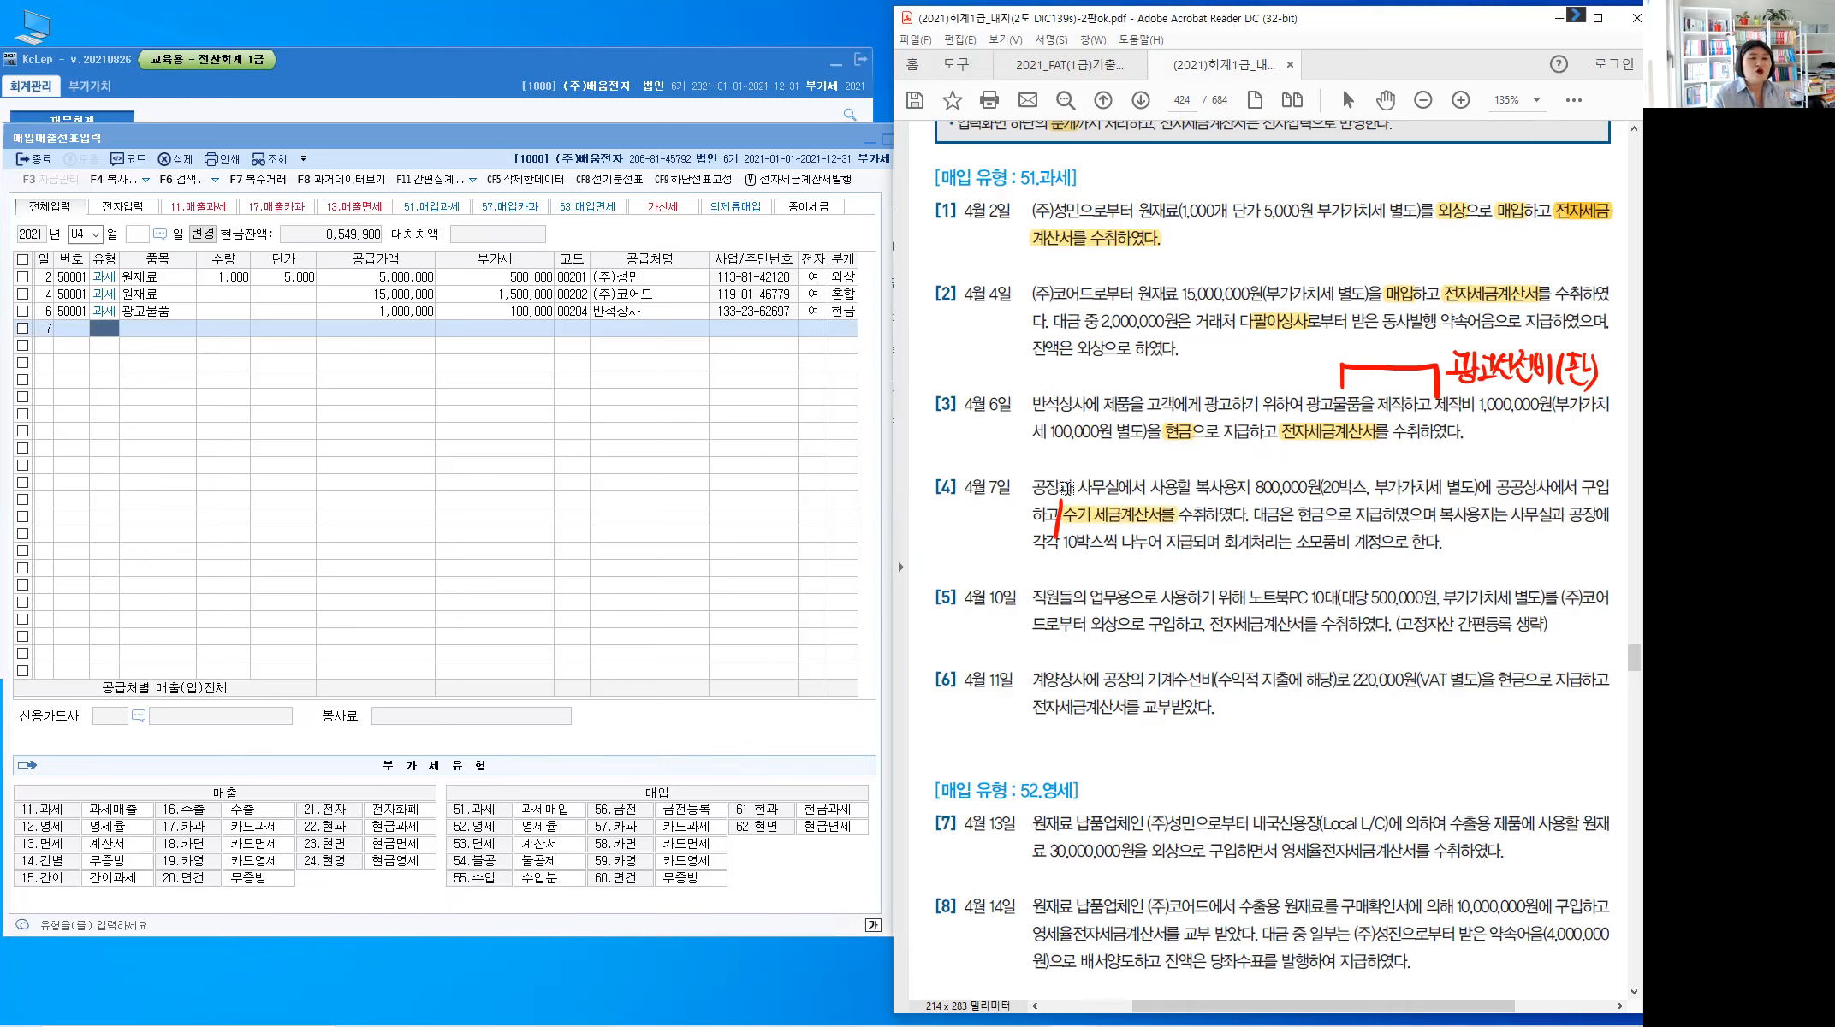
Handwrite 전자:부(공란) in red above it and tick the word 현금
mouse_move(1079, 503)
left_mouse_down()
mouse_move(1093, 460)
mouse_move(1150, 457)
left_mouse_up()
left_click_drag(1158, 442, 1165, 459)
left_click_drag(1155, 460, 1155, 472)
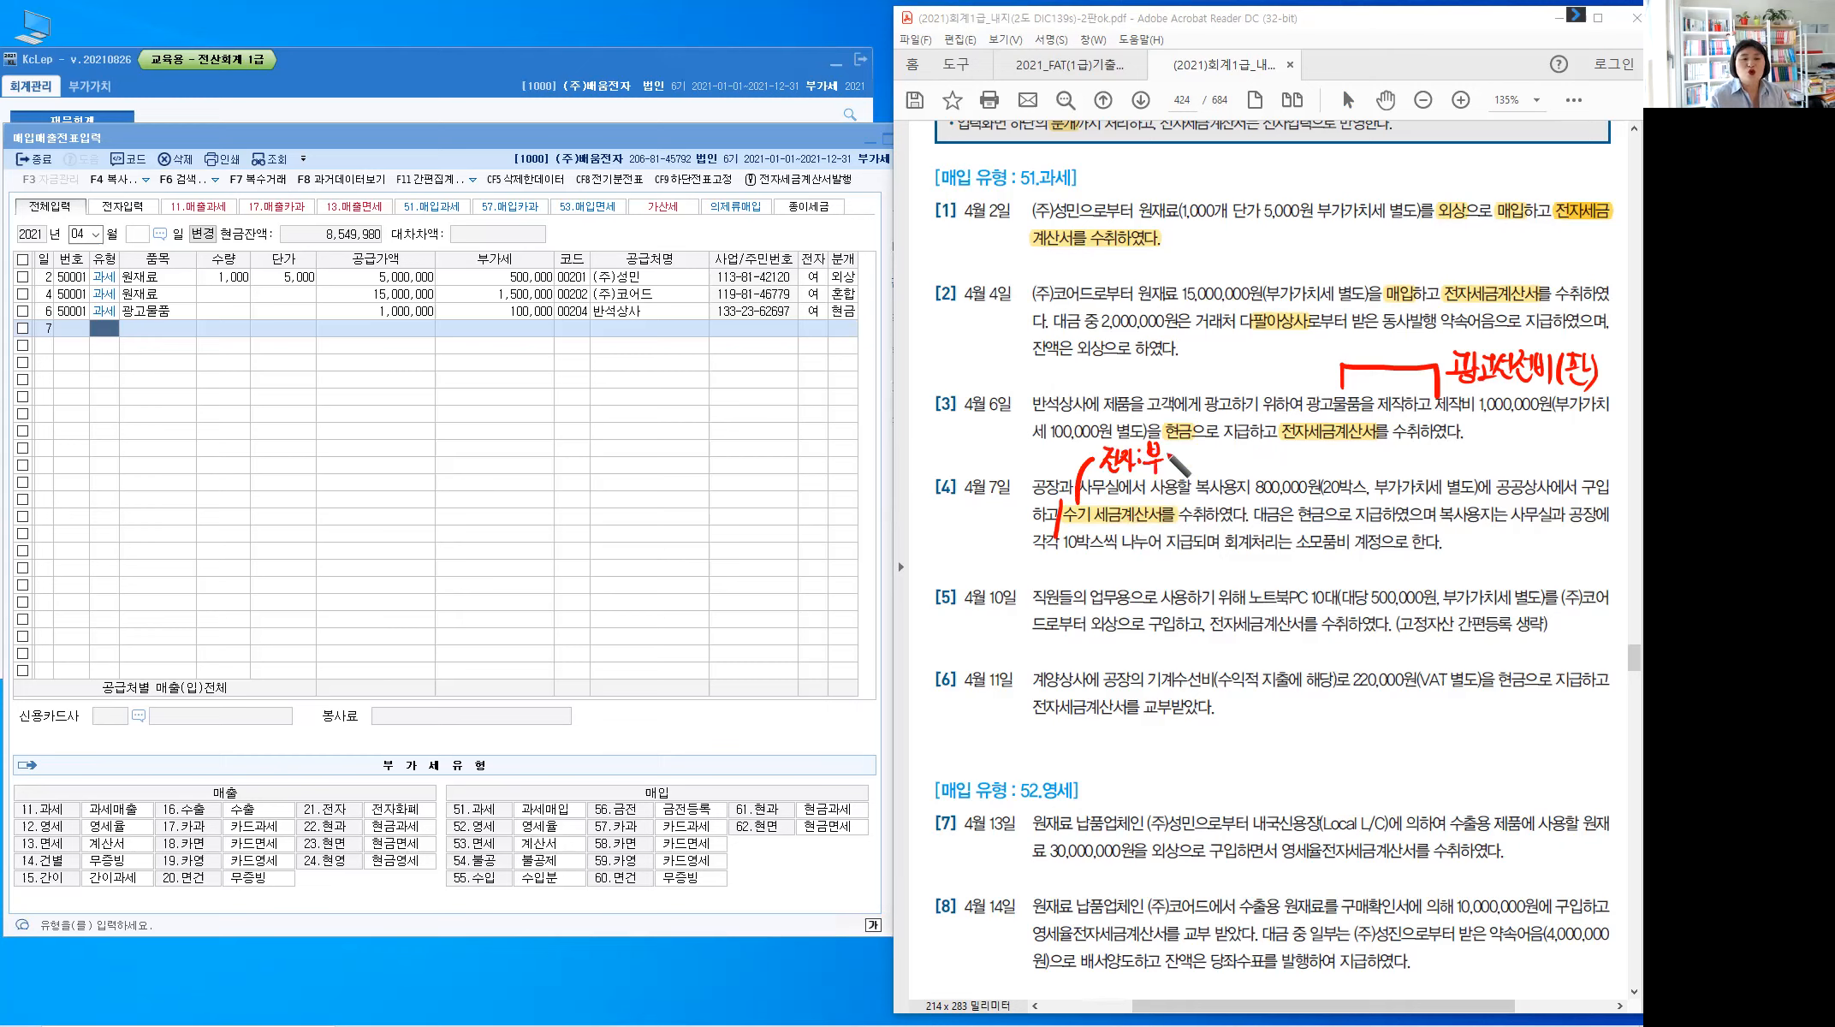
left_click_drag(1174, 442, 1169, 463)
mouse_move(1182, 444)
left_mouse_down()
mouse_move(1215, 469)
mouse_move(1218, 452)
mouse_move(1217, 471)
left_mouse_up()
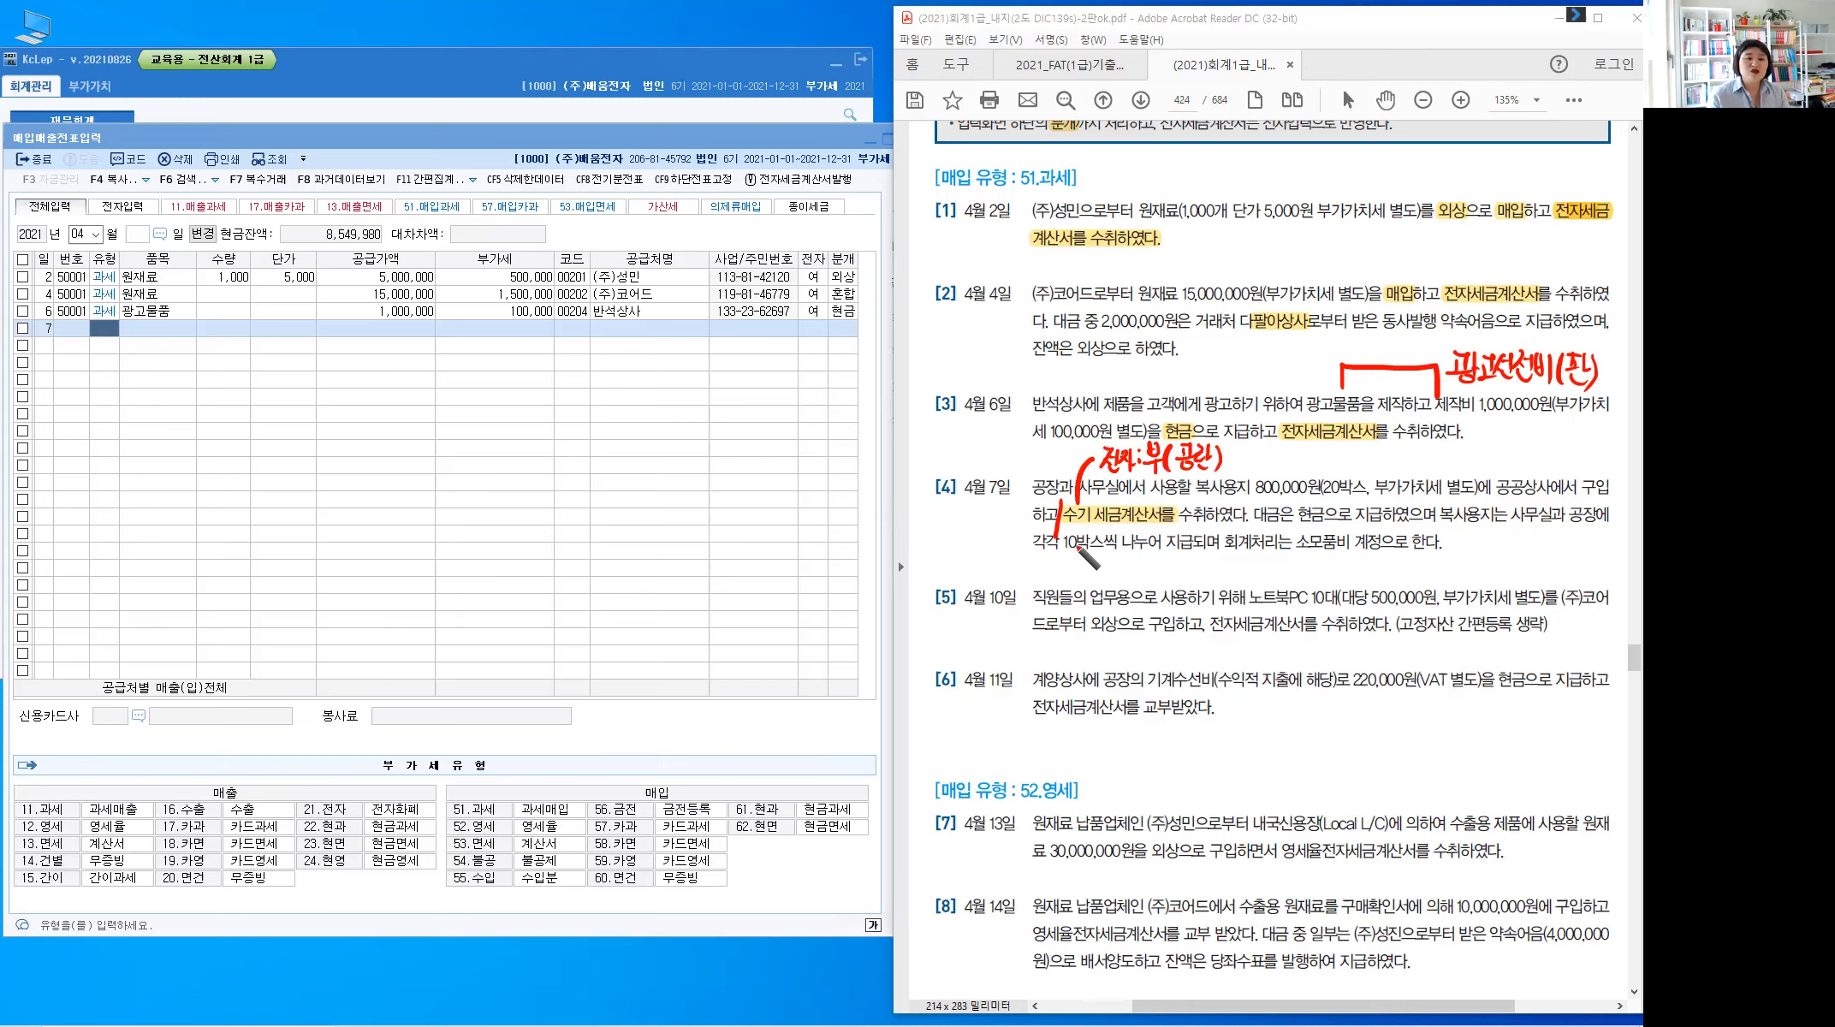
left_click_drag(1296, 502, 1332, 515)
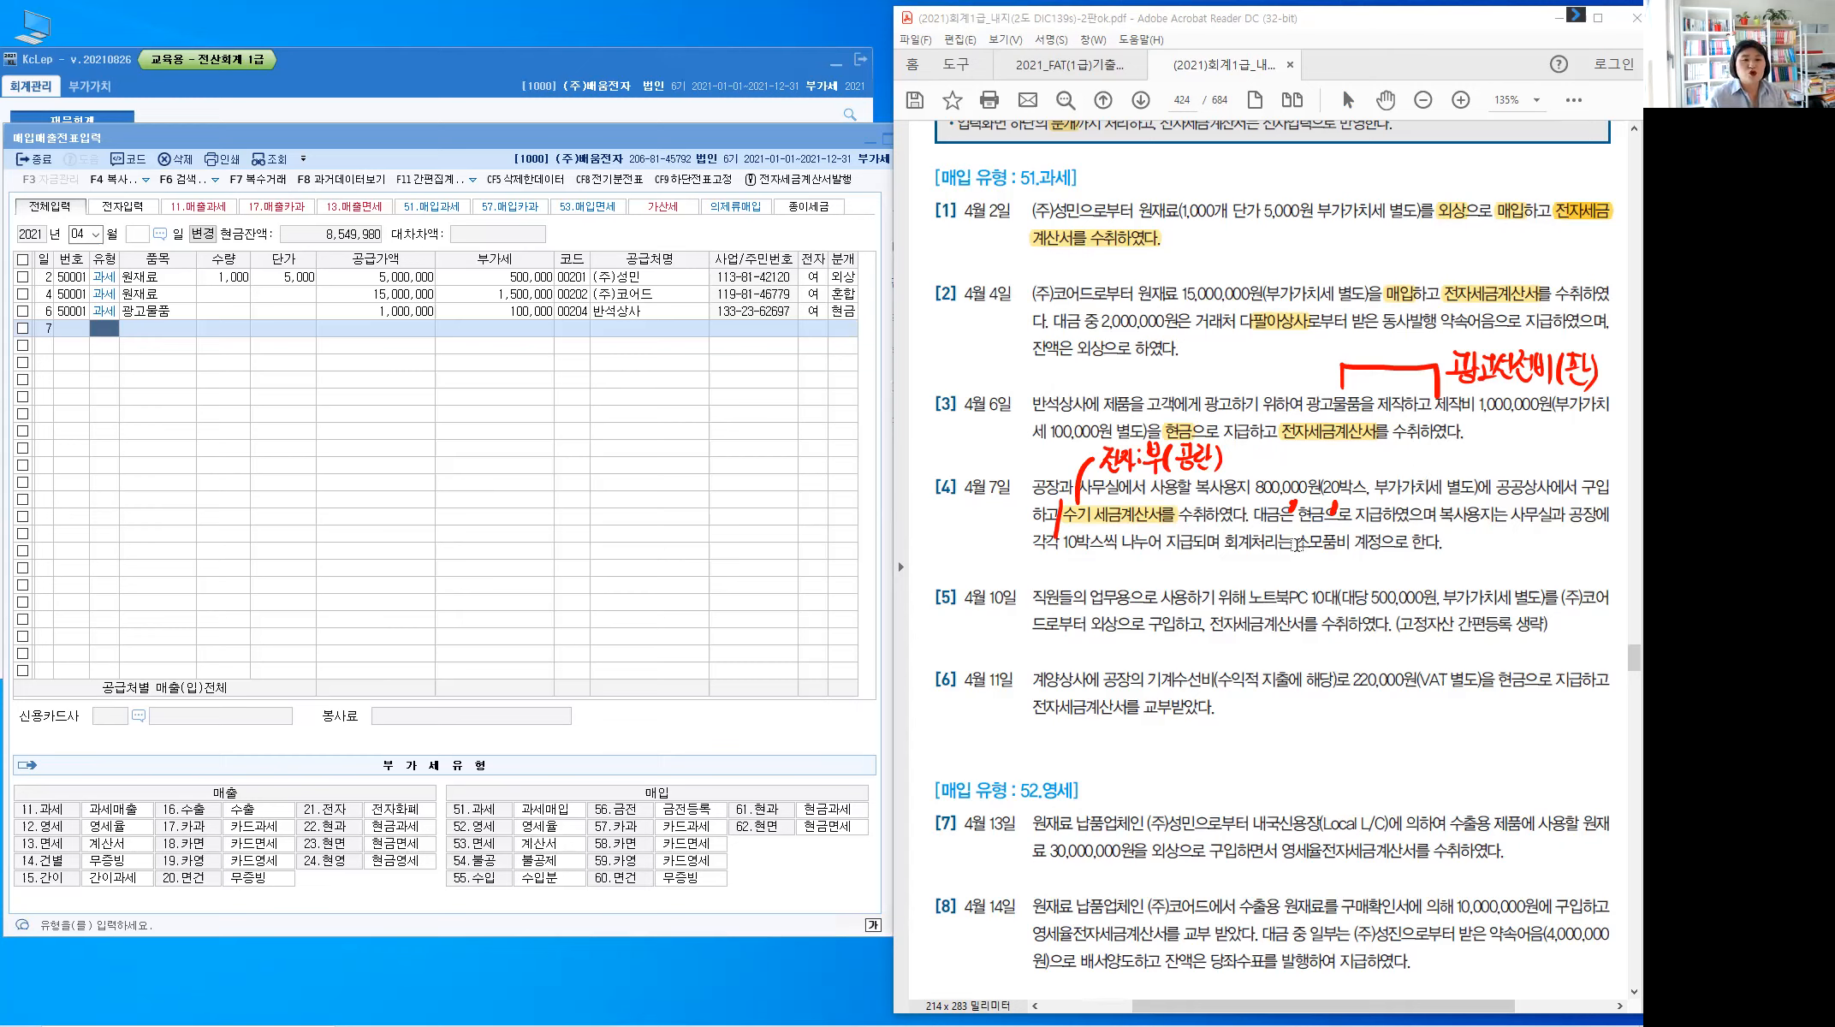
Highlight 소모품비 and 사무실/공장, then write (판) and (제) beneath them in red
double_click(1340, 546)
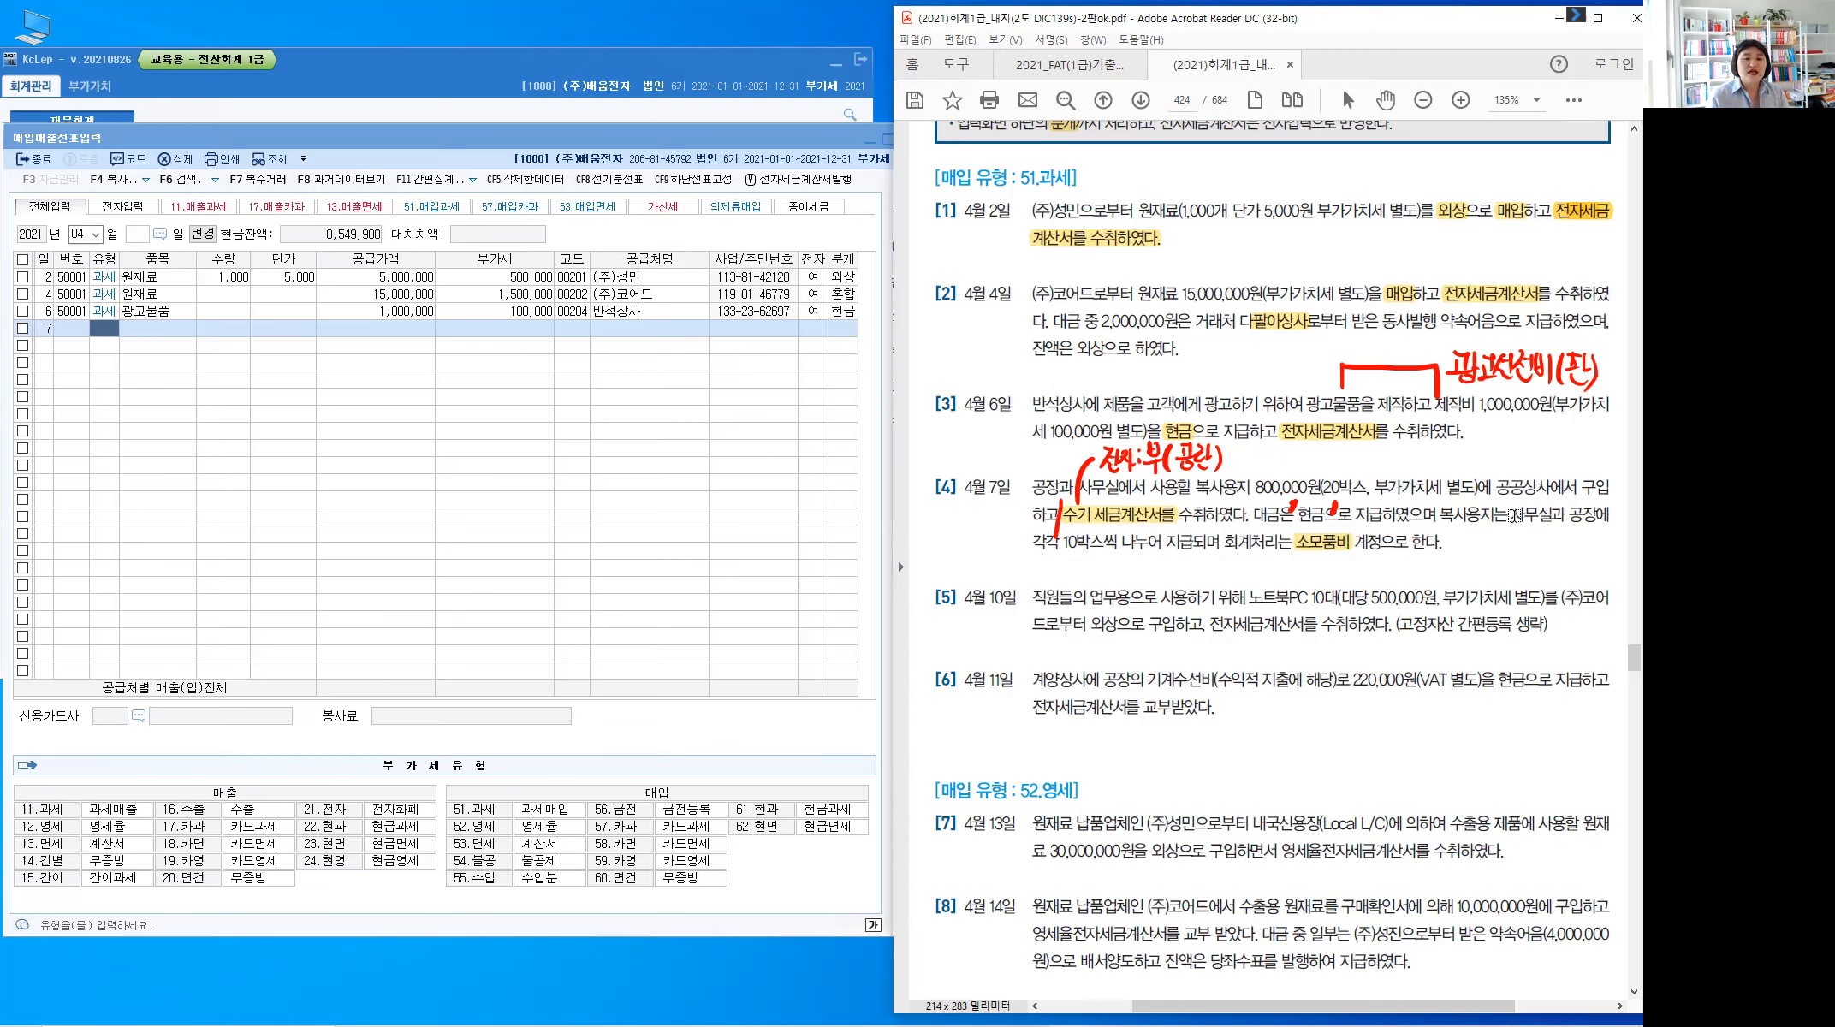
left_click_drag(1511, 514, 1599, 515)
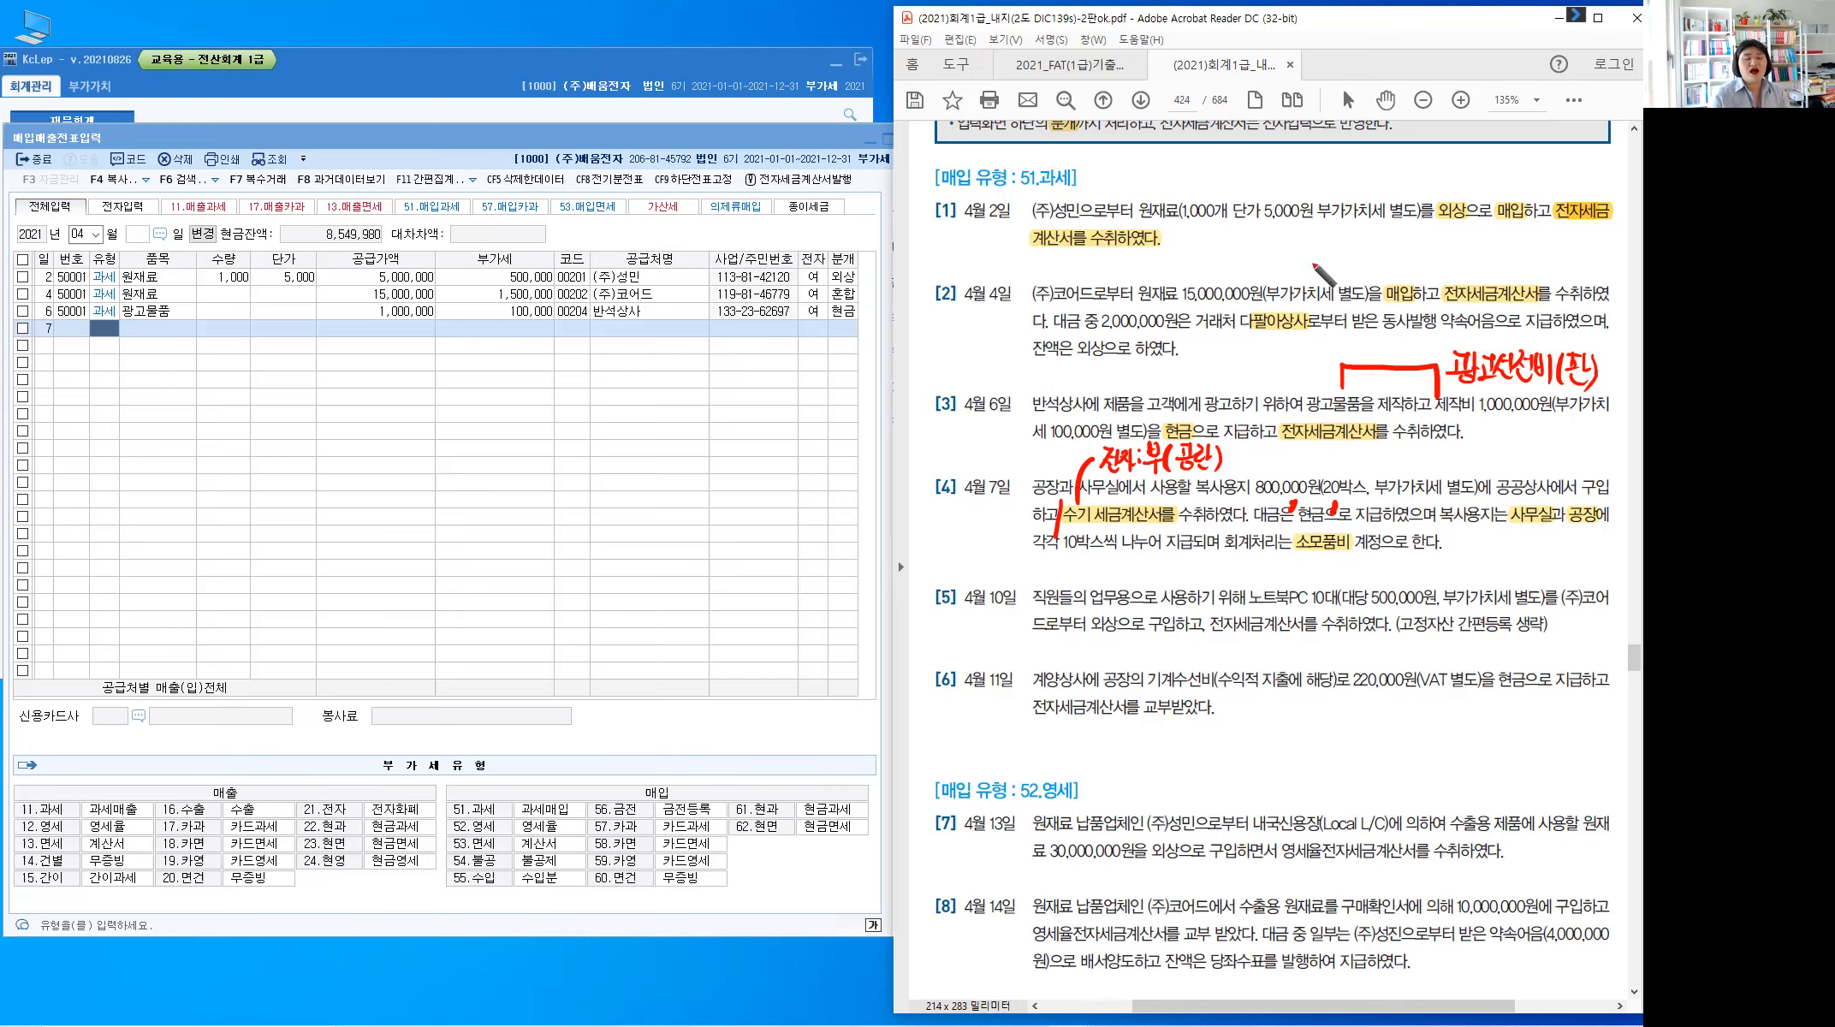
left_click(1520, 530)
left_click_drag(1520, 529, 1516, 548)
left_click_drag(1528, 529, 1540, 542)
left_click_drag(1530, 541, 1583, 548)
left_click_drag(1588, 541, 1601, 552)
left_click_drag(1604, 525, 1605, 557)
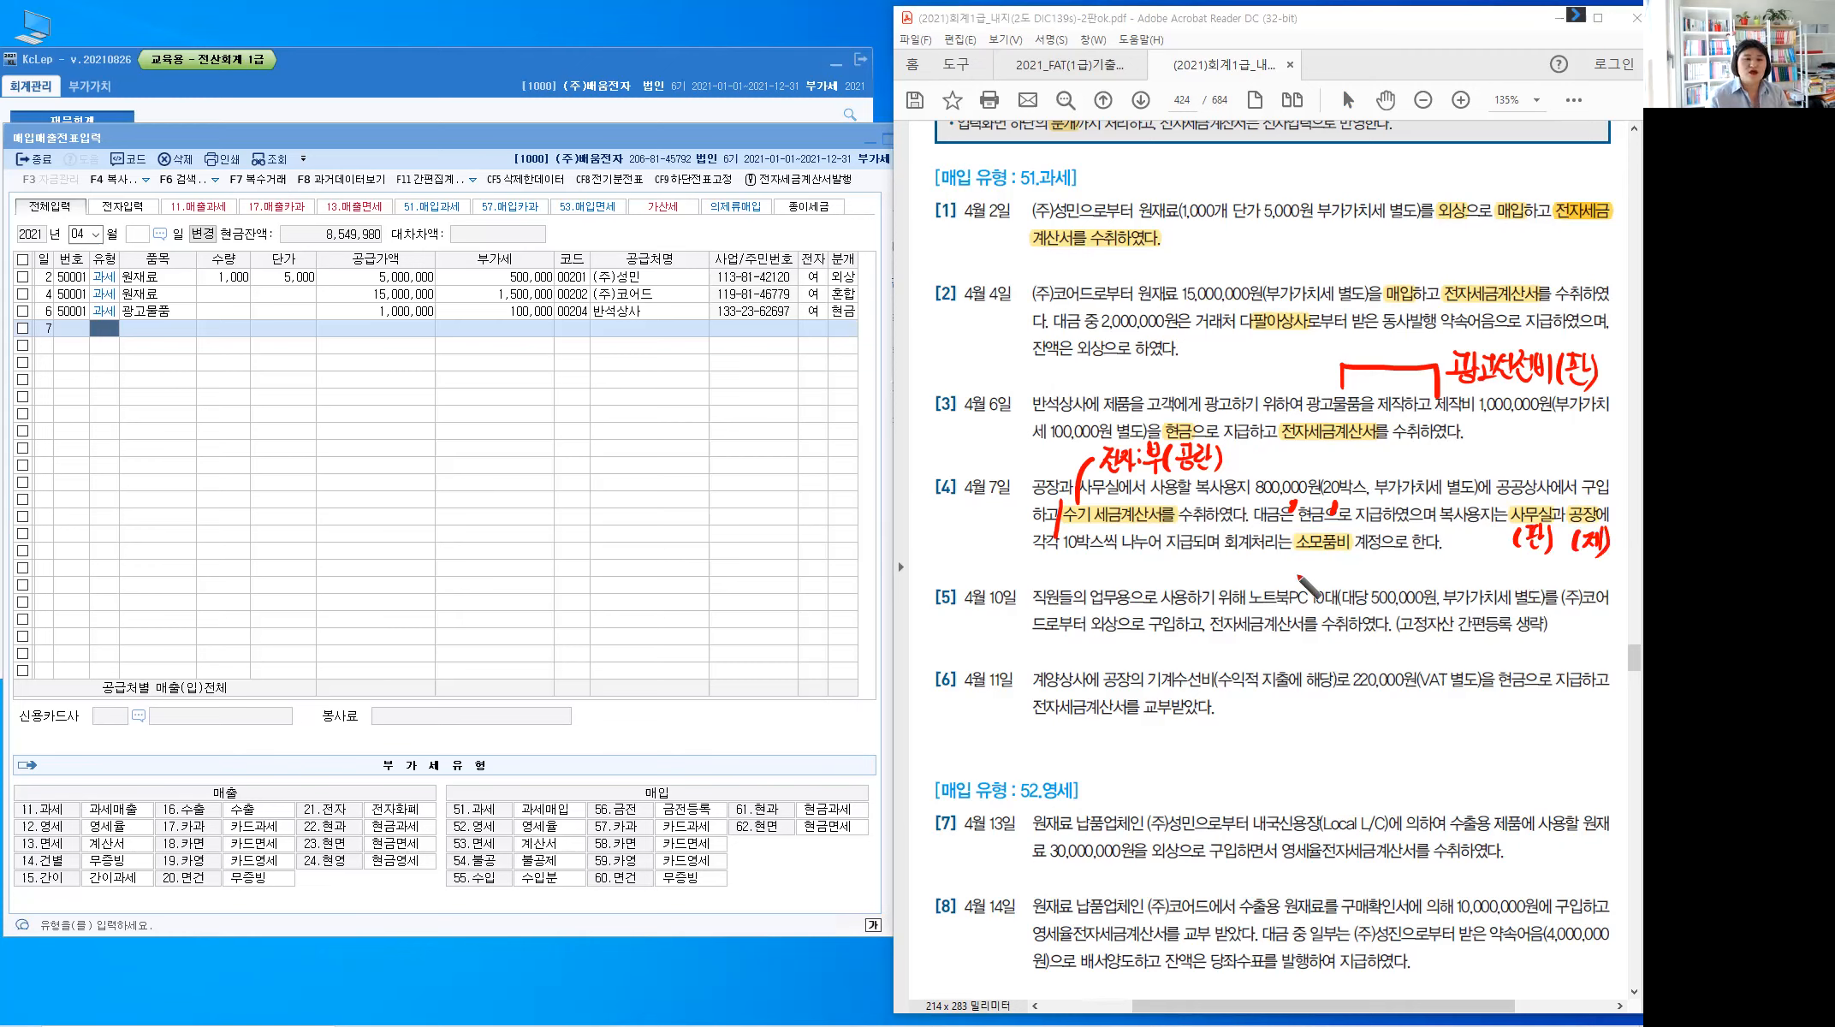
Write 400,000 in red under 소모품비
left_click_drag(1315, 561, 1323, 575)
left_click_drag(1319, 563, 1318, 581)
left_click_drag(1328, 564, 1341, 565)
left_click(1350, 570)
left_click_drag(1360, 561, 1373, 563)
left_click_drag(1384, 560, 1385, 562)
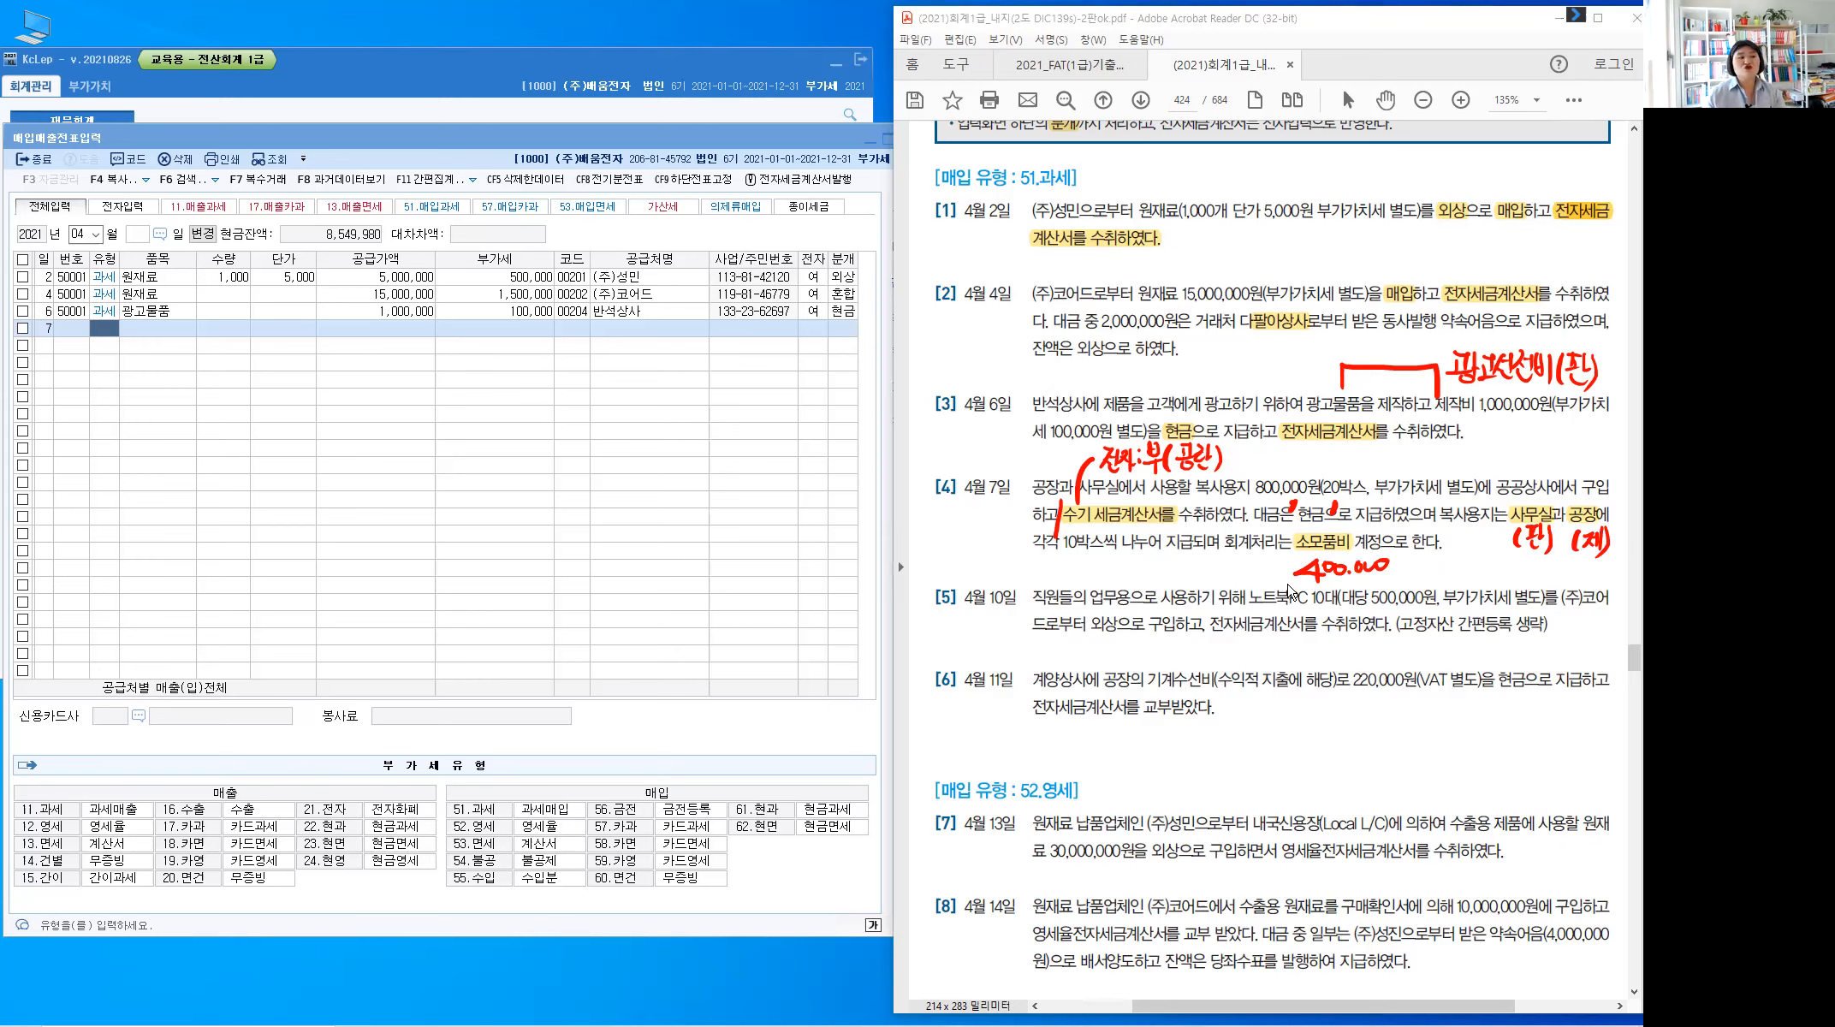
Enter a 과세 (51) purchase of 복사용지 on the April 7 row: supply 800,000, VAT 80,000
left_click(106, 335)
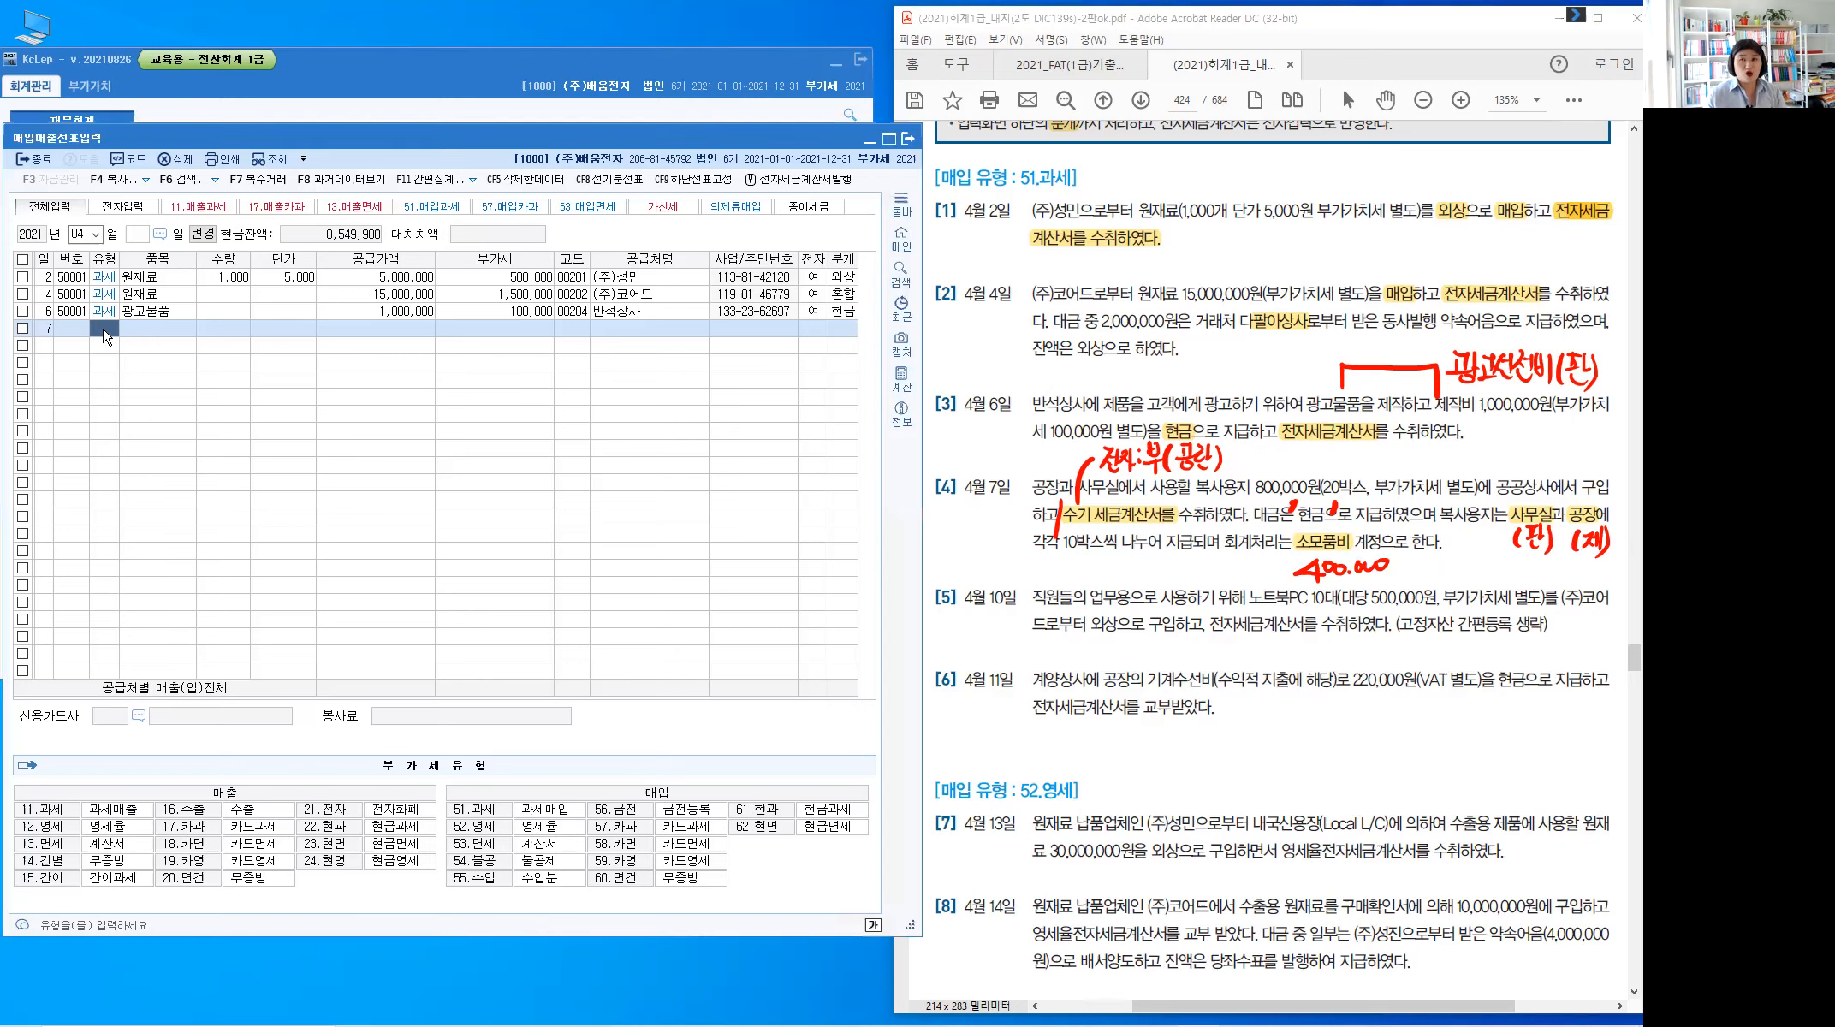
type("5")
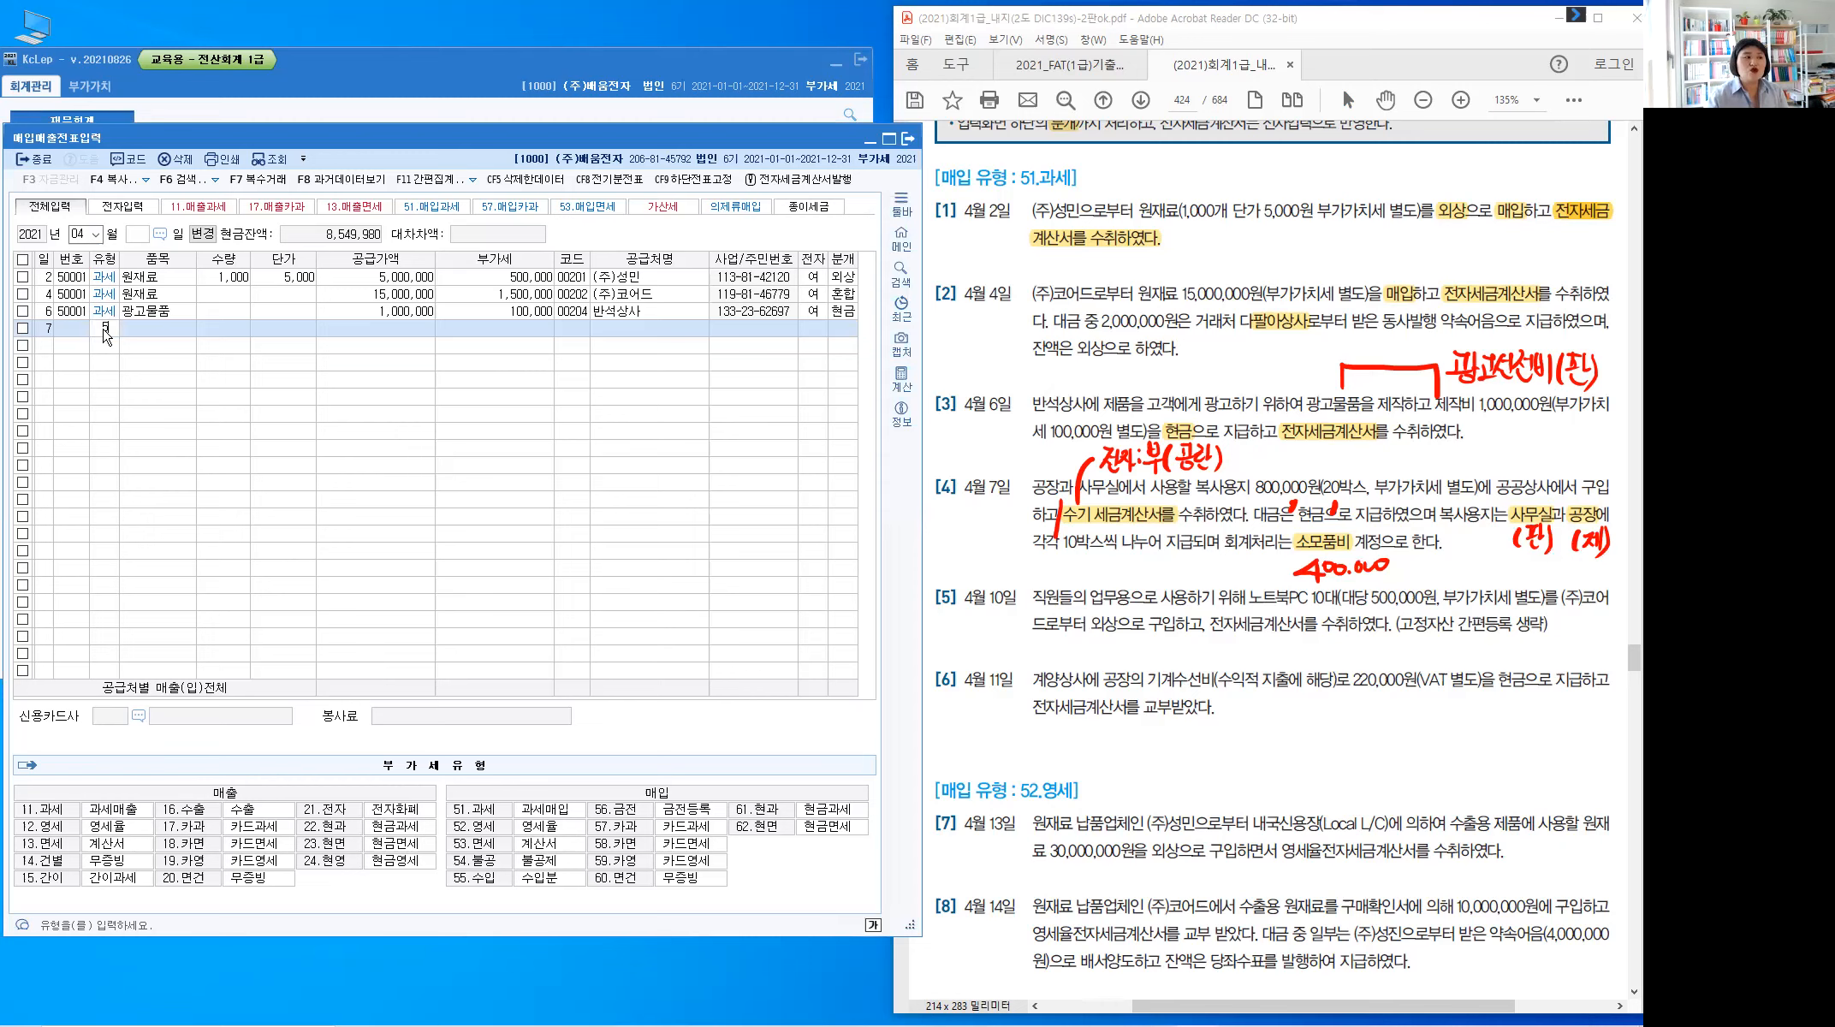
type("1")
key("Return")
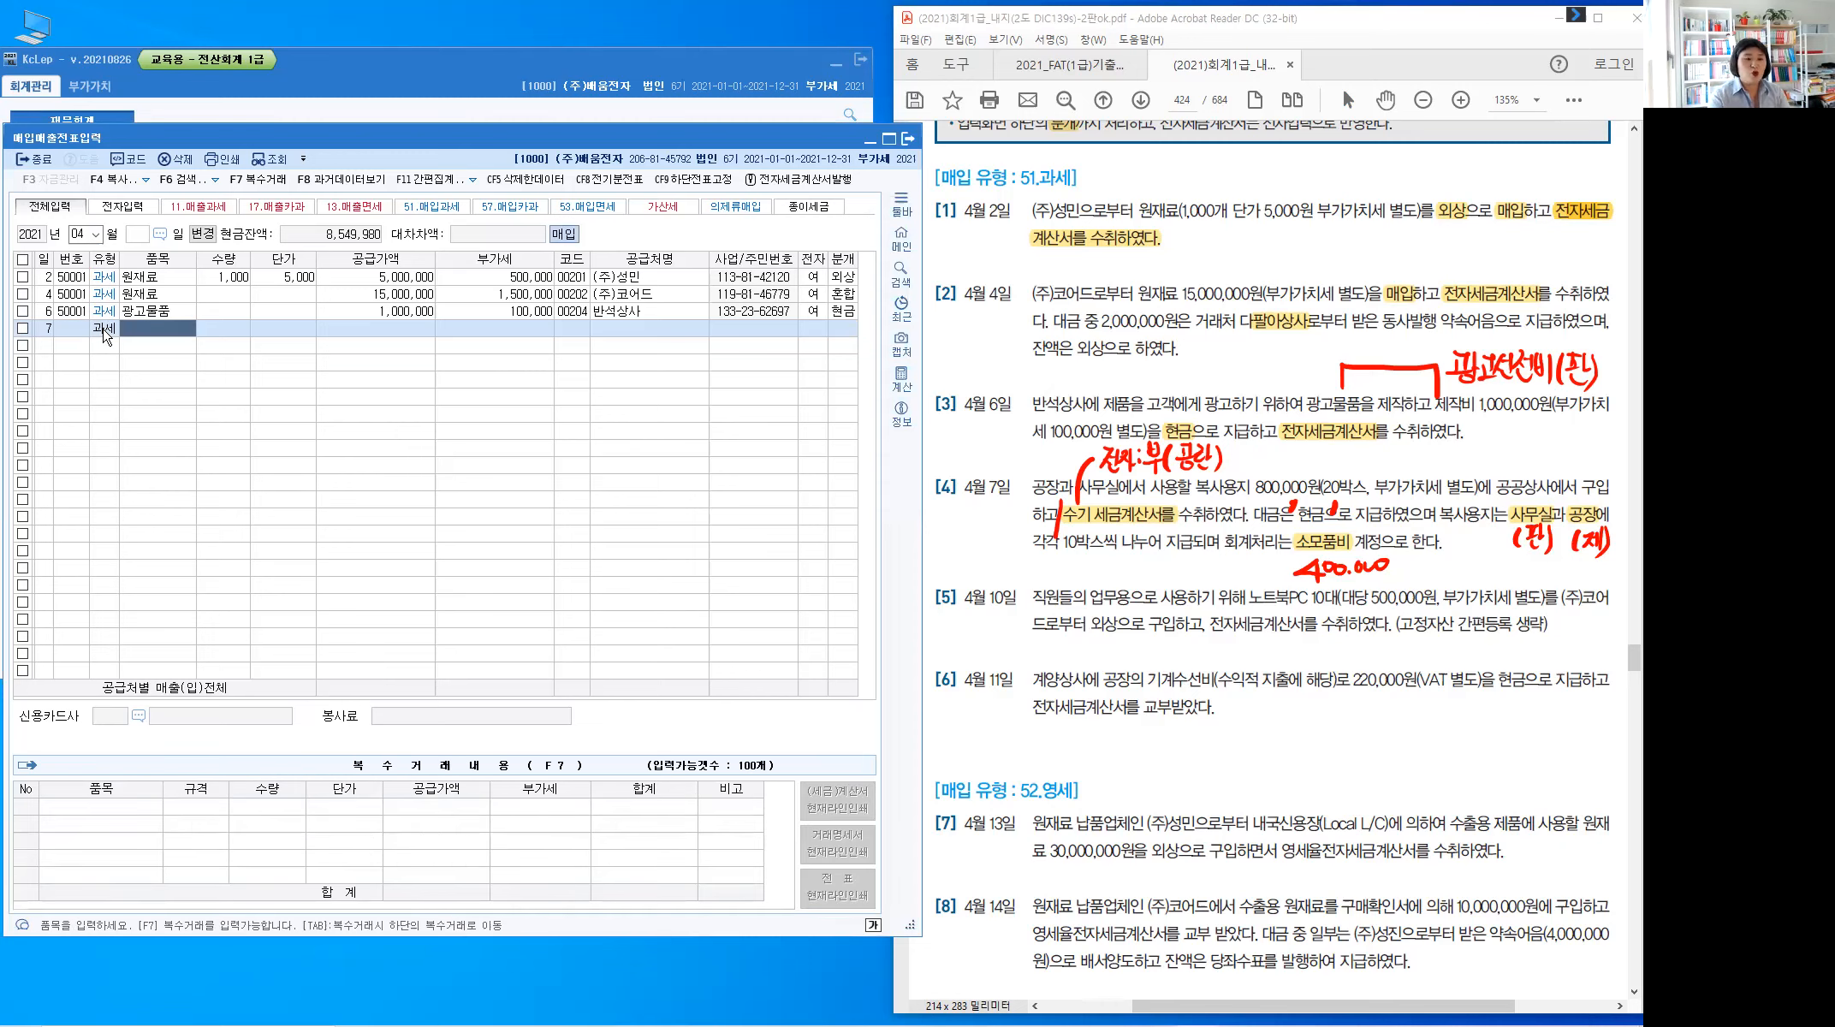
type("보ㄱ사용지")
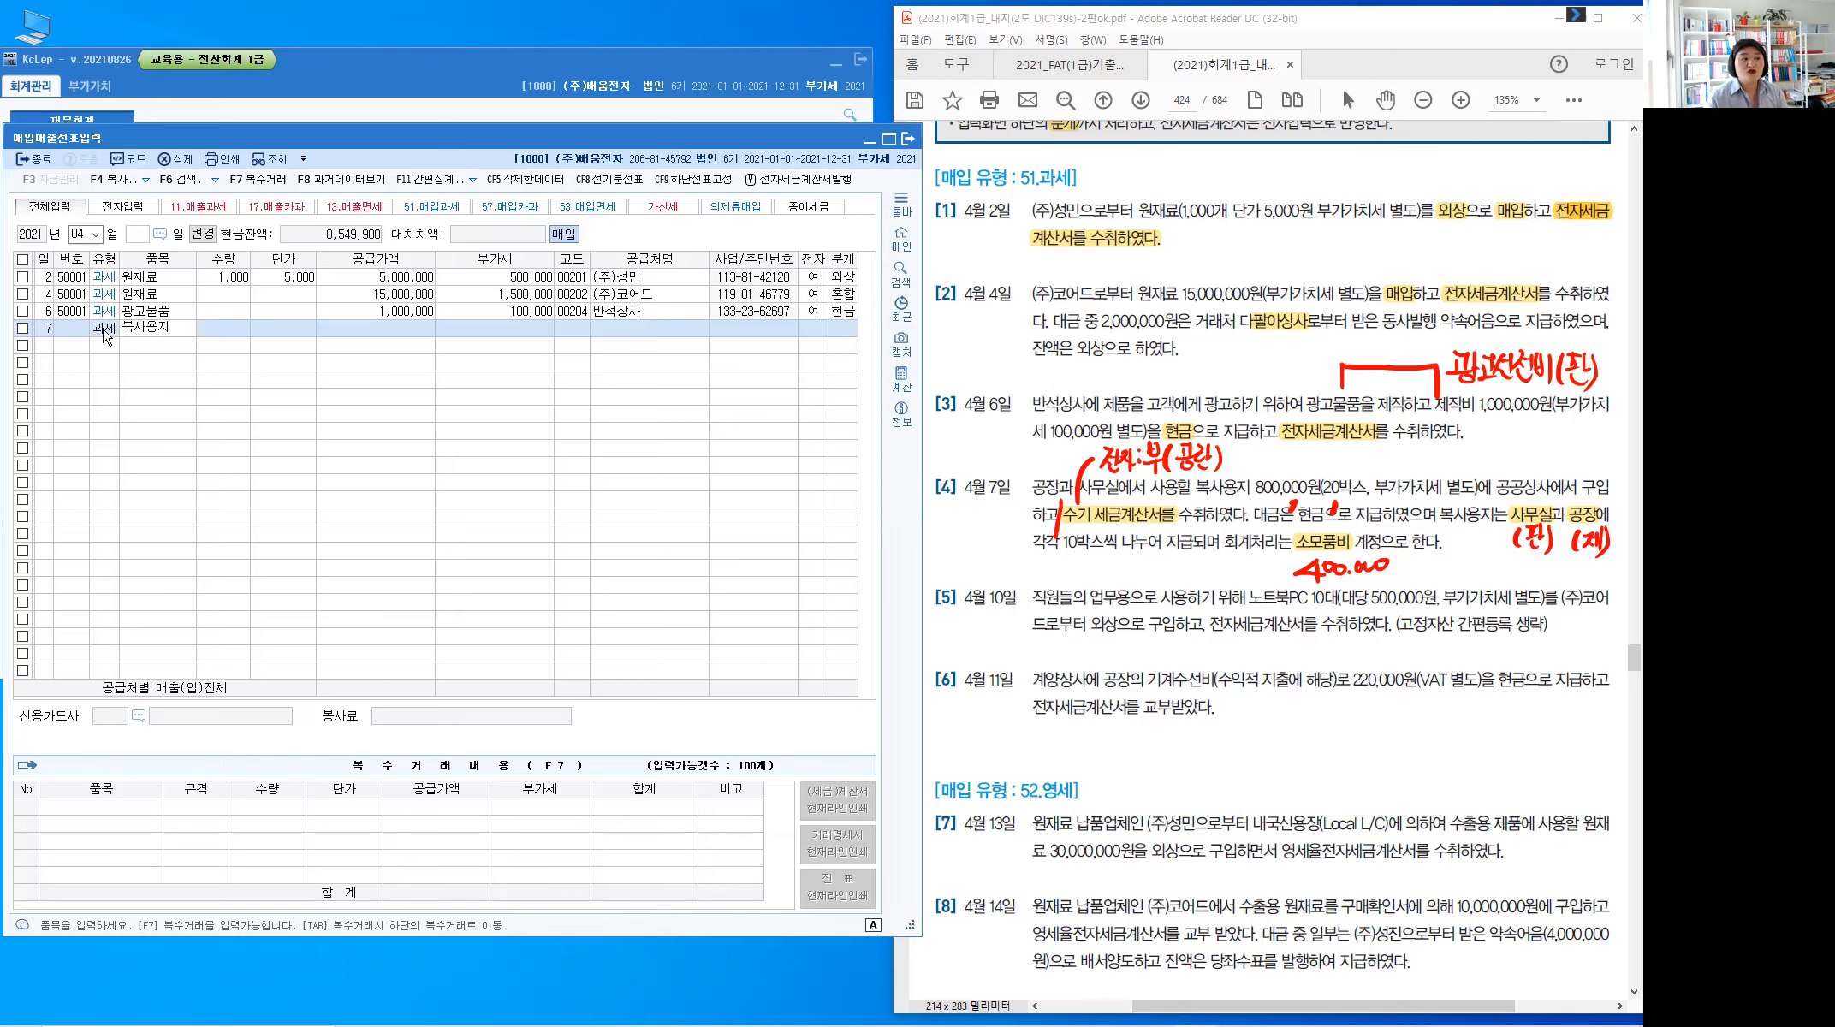
key("Return")
key("Return")
key("Return")
type("8000000")
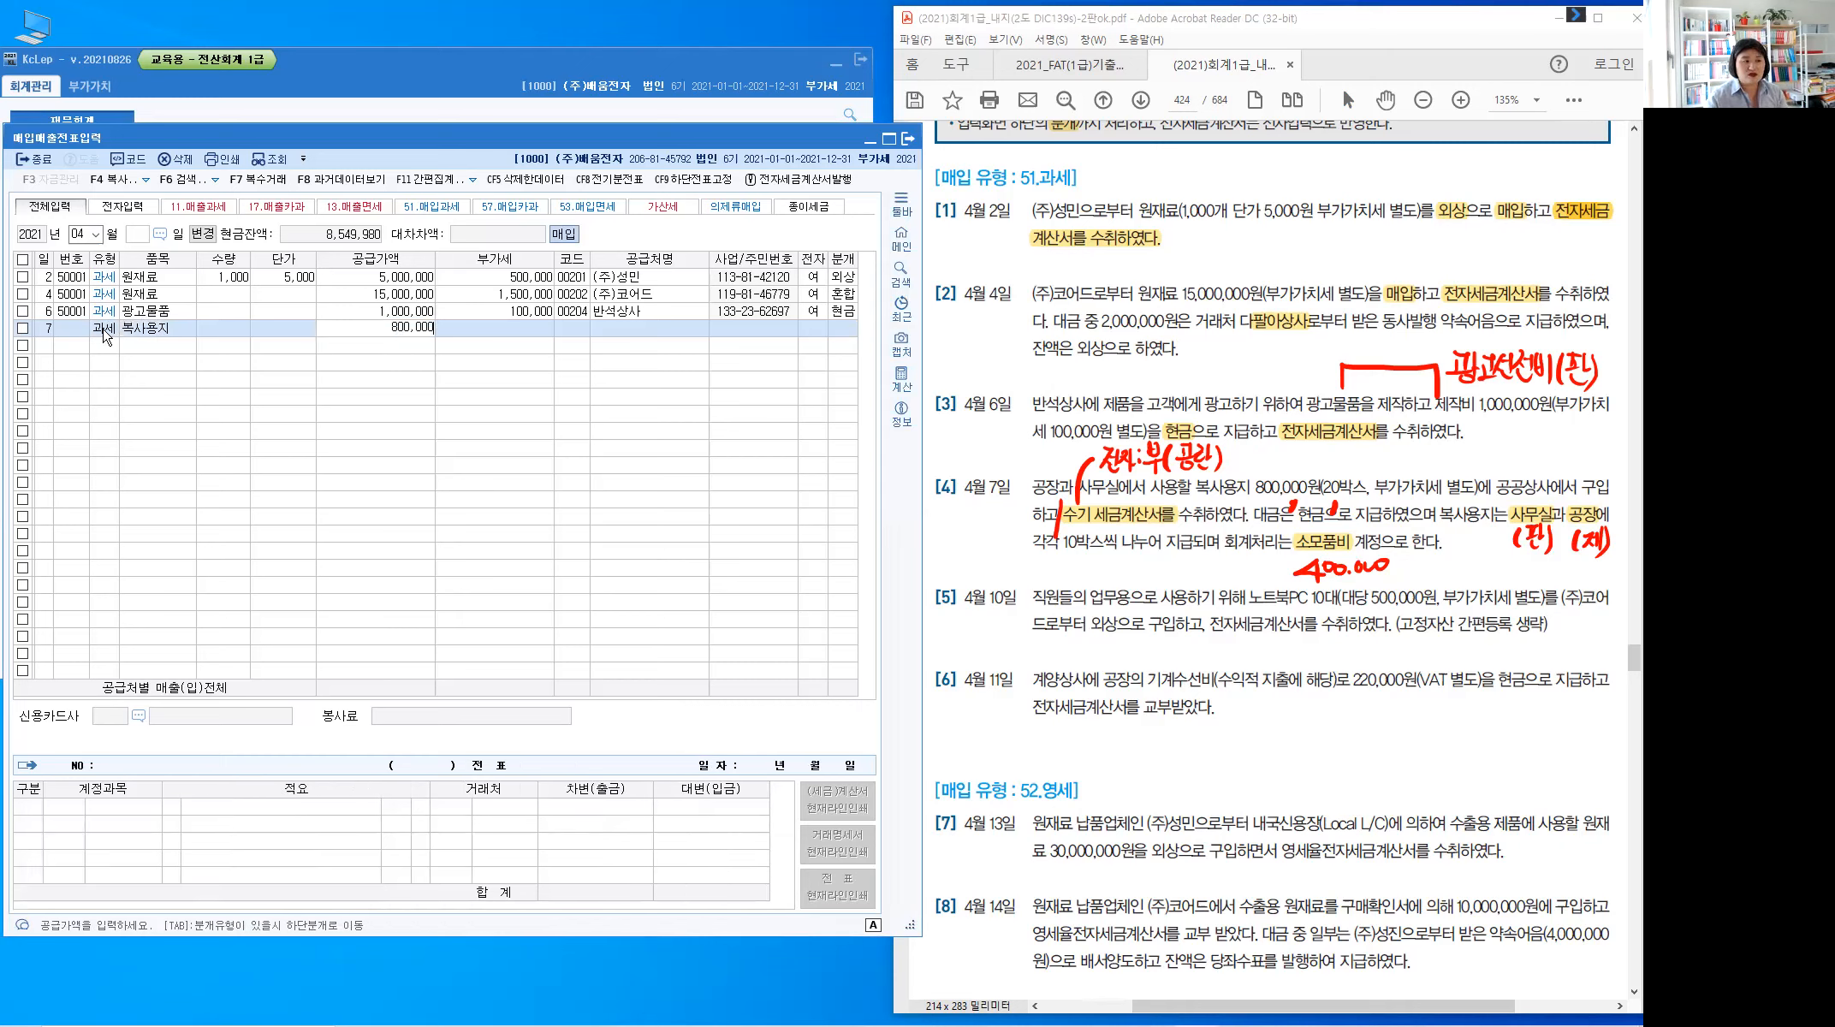
key("Return")
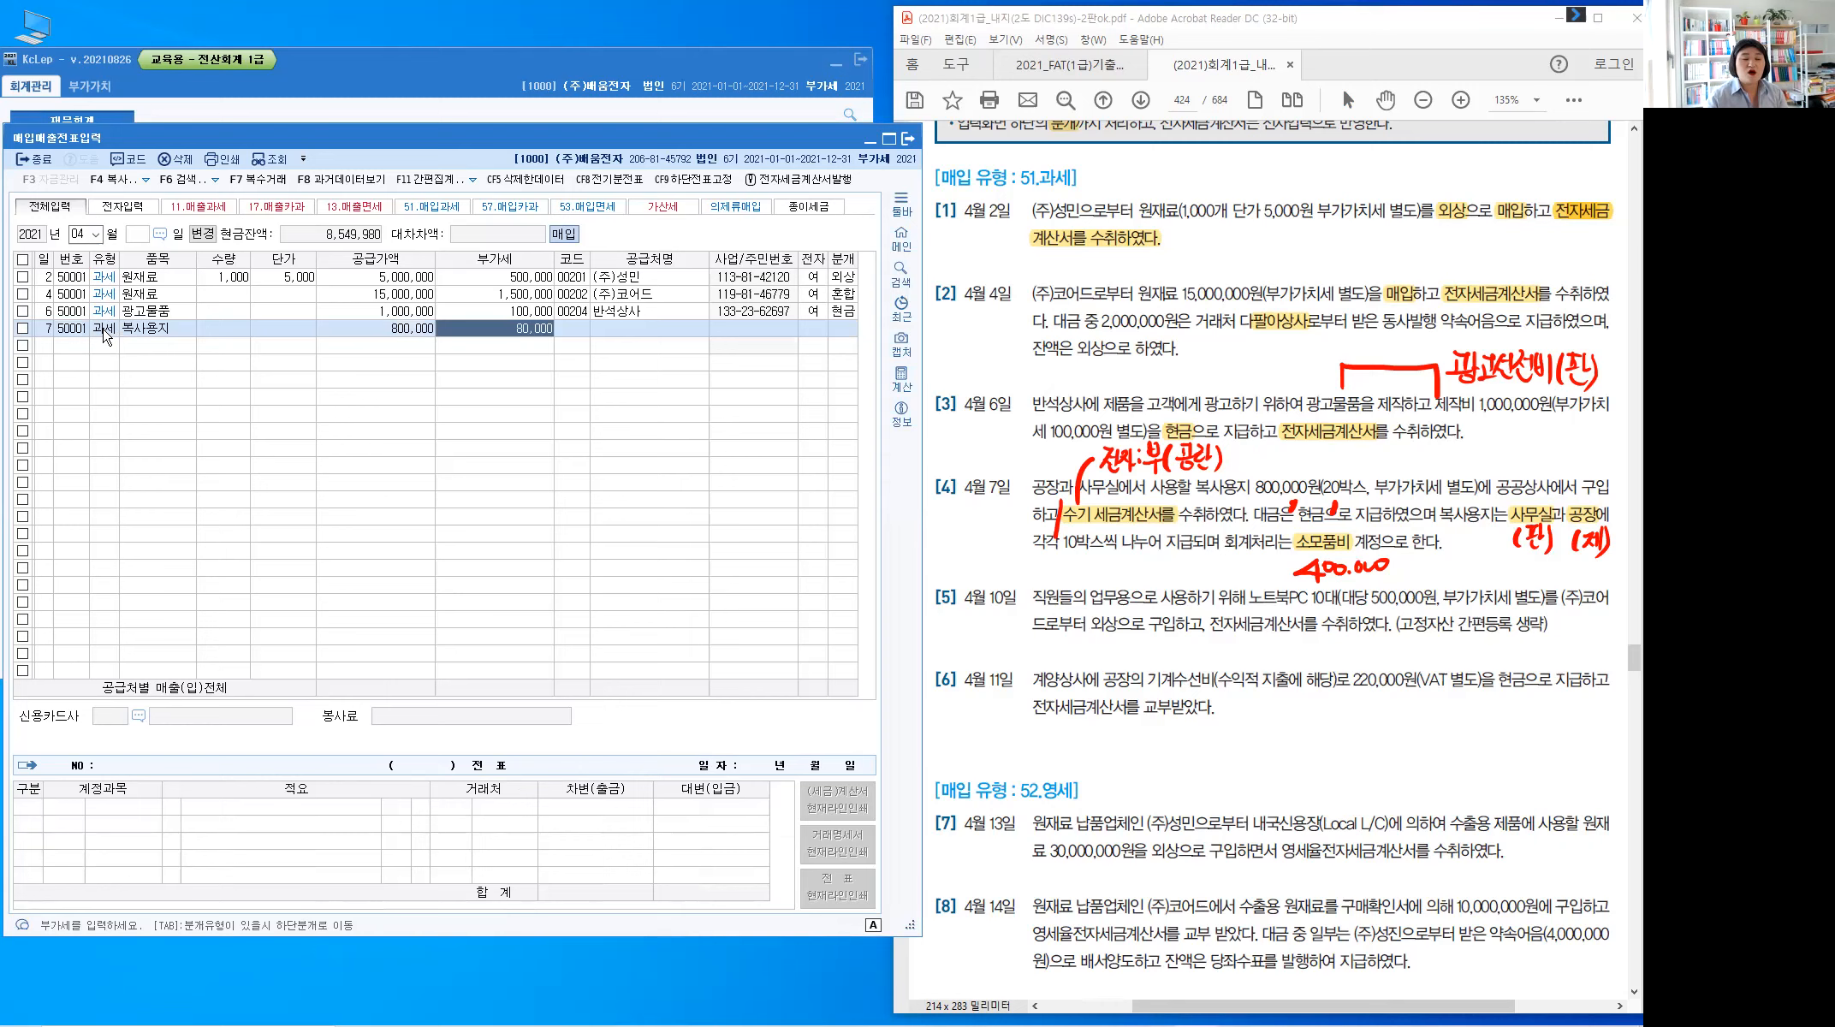
key("Return")
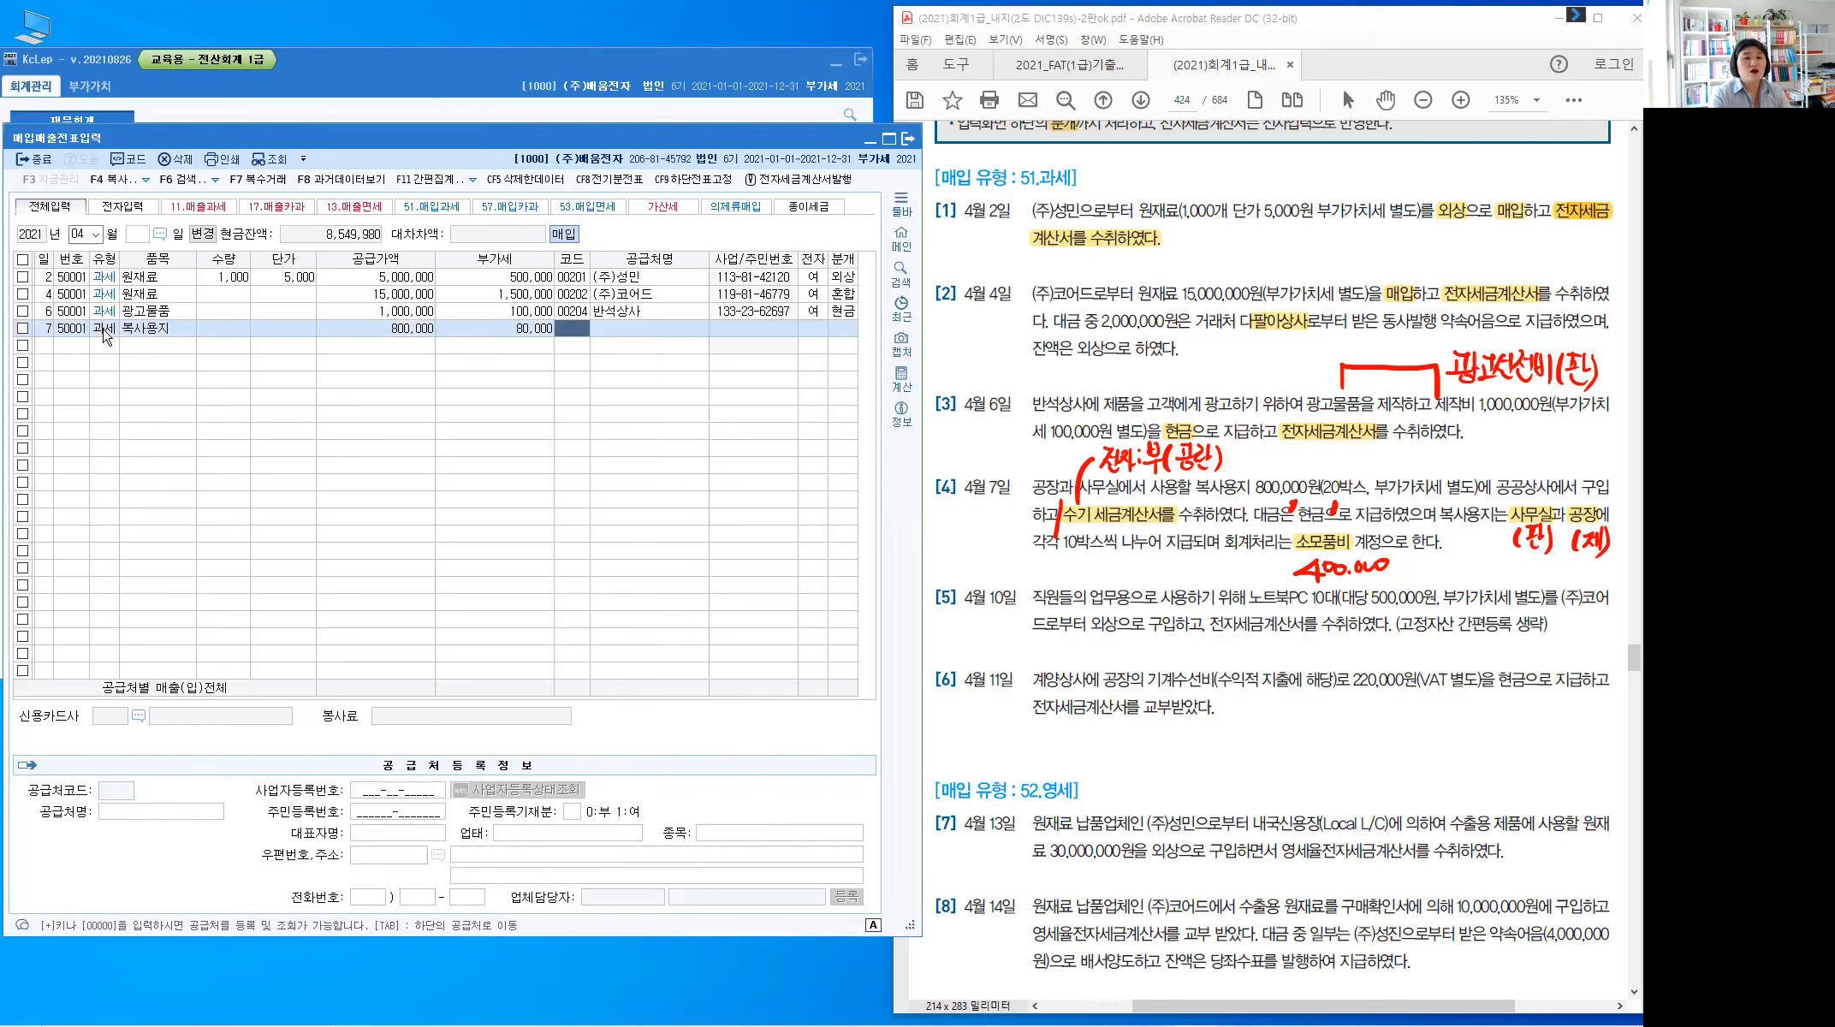
Choose supplier 00203 공공상사, leave 전자 blank, and settle in cash (분개 1)
type("공고")
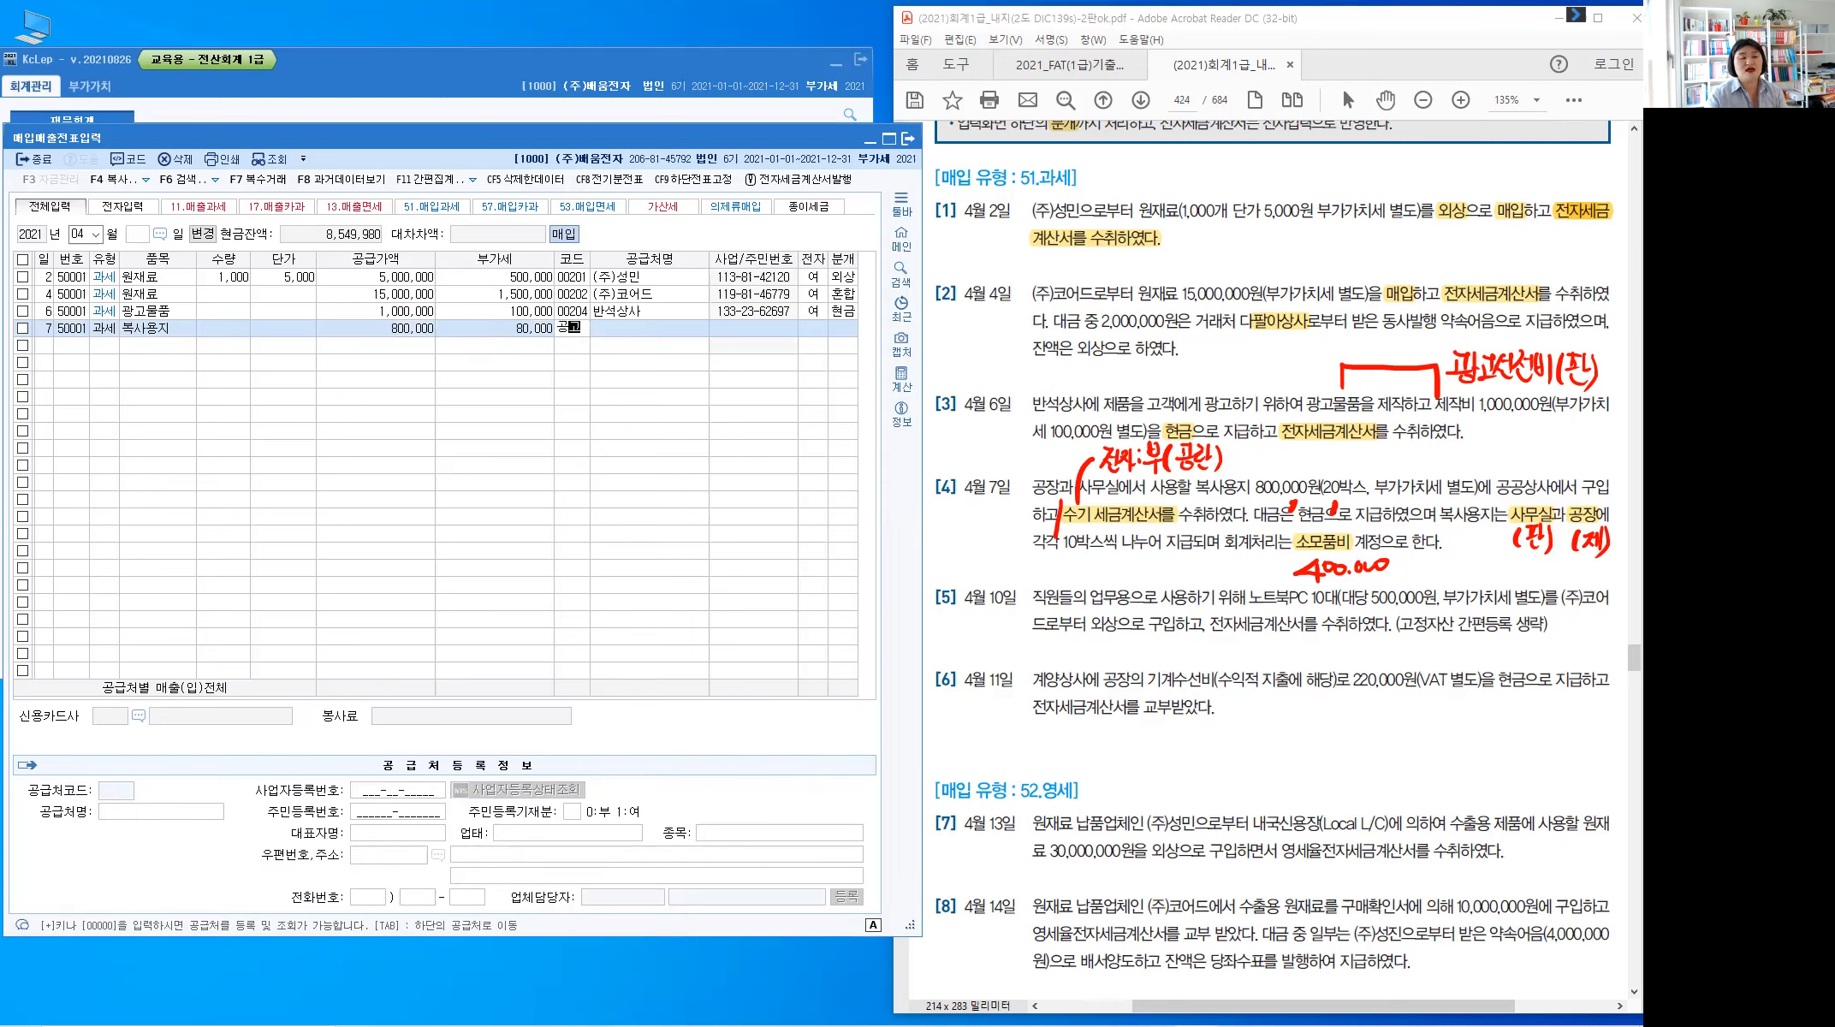
key("Return")
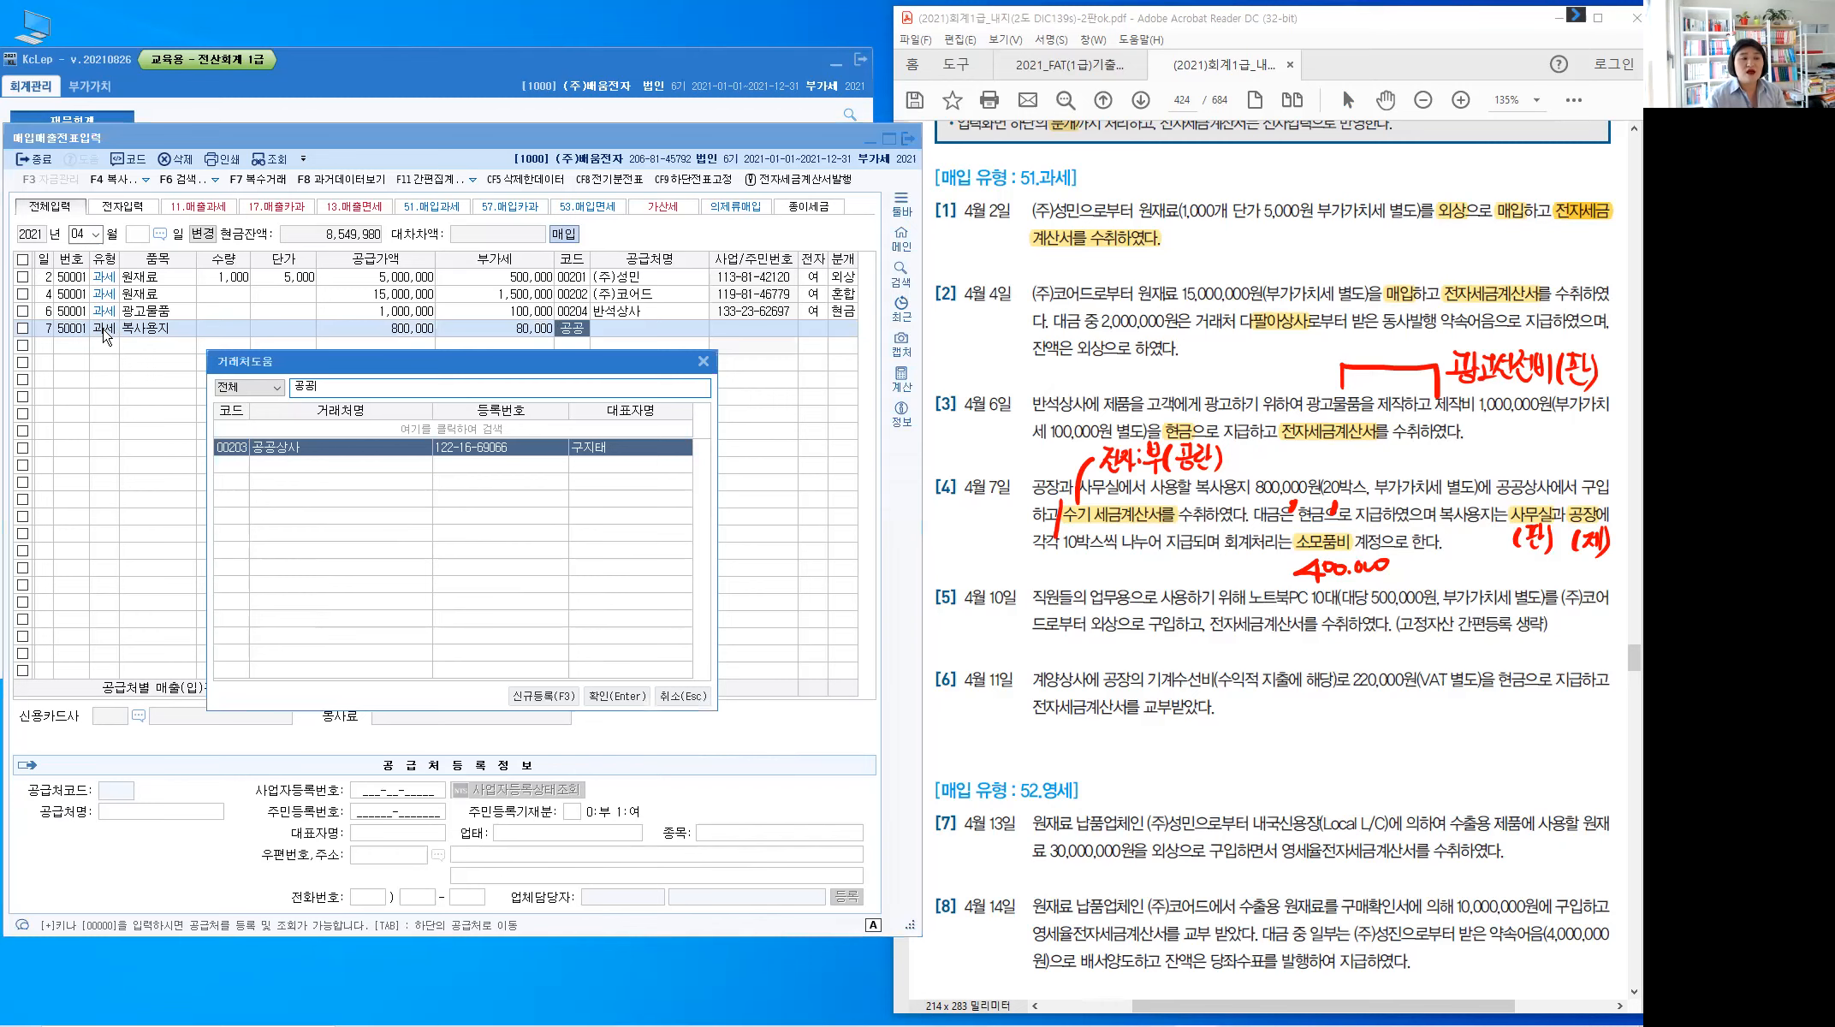
key("Return")
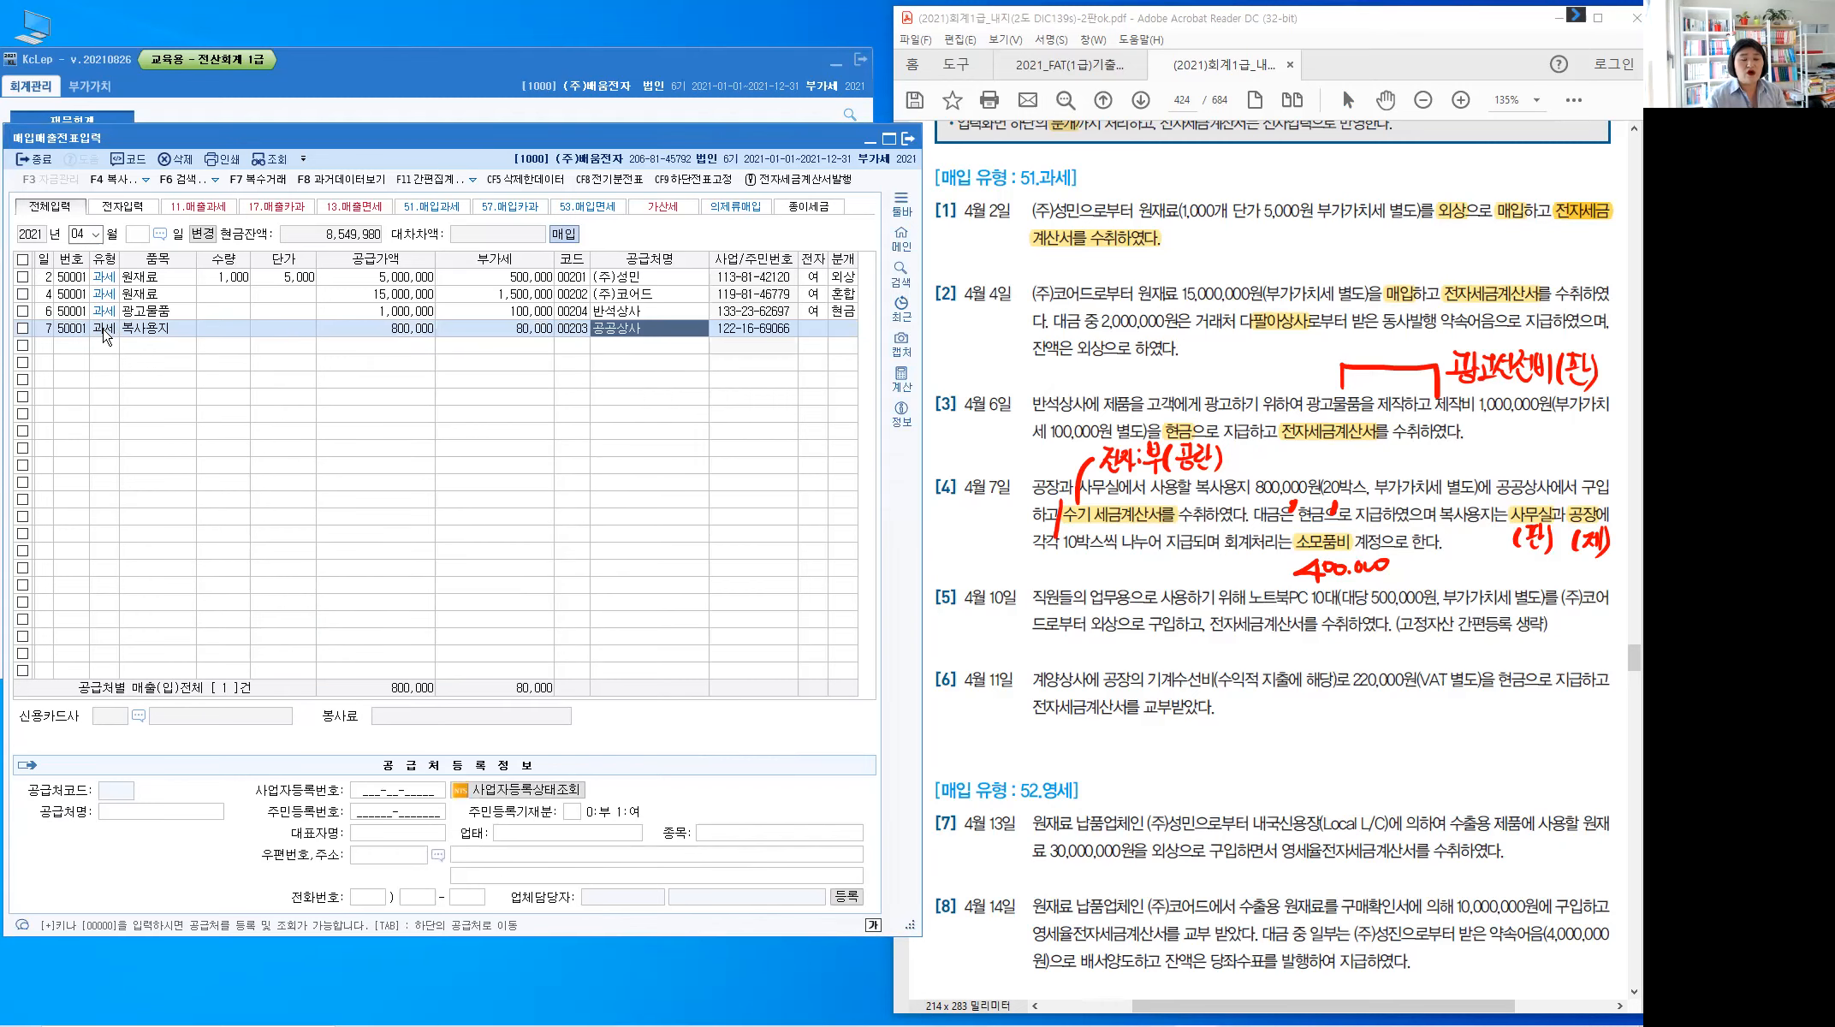
key("Return")
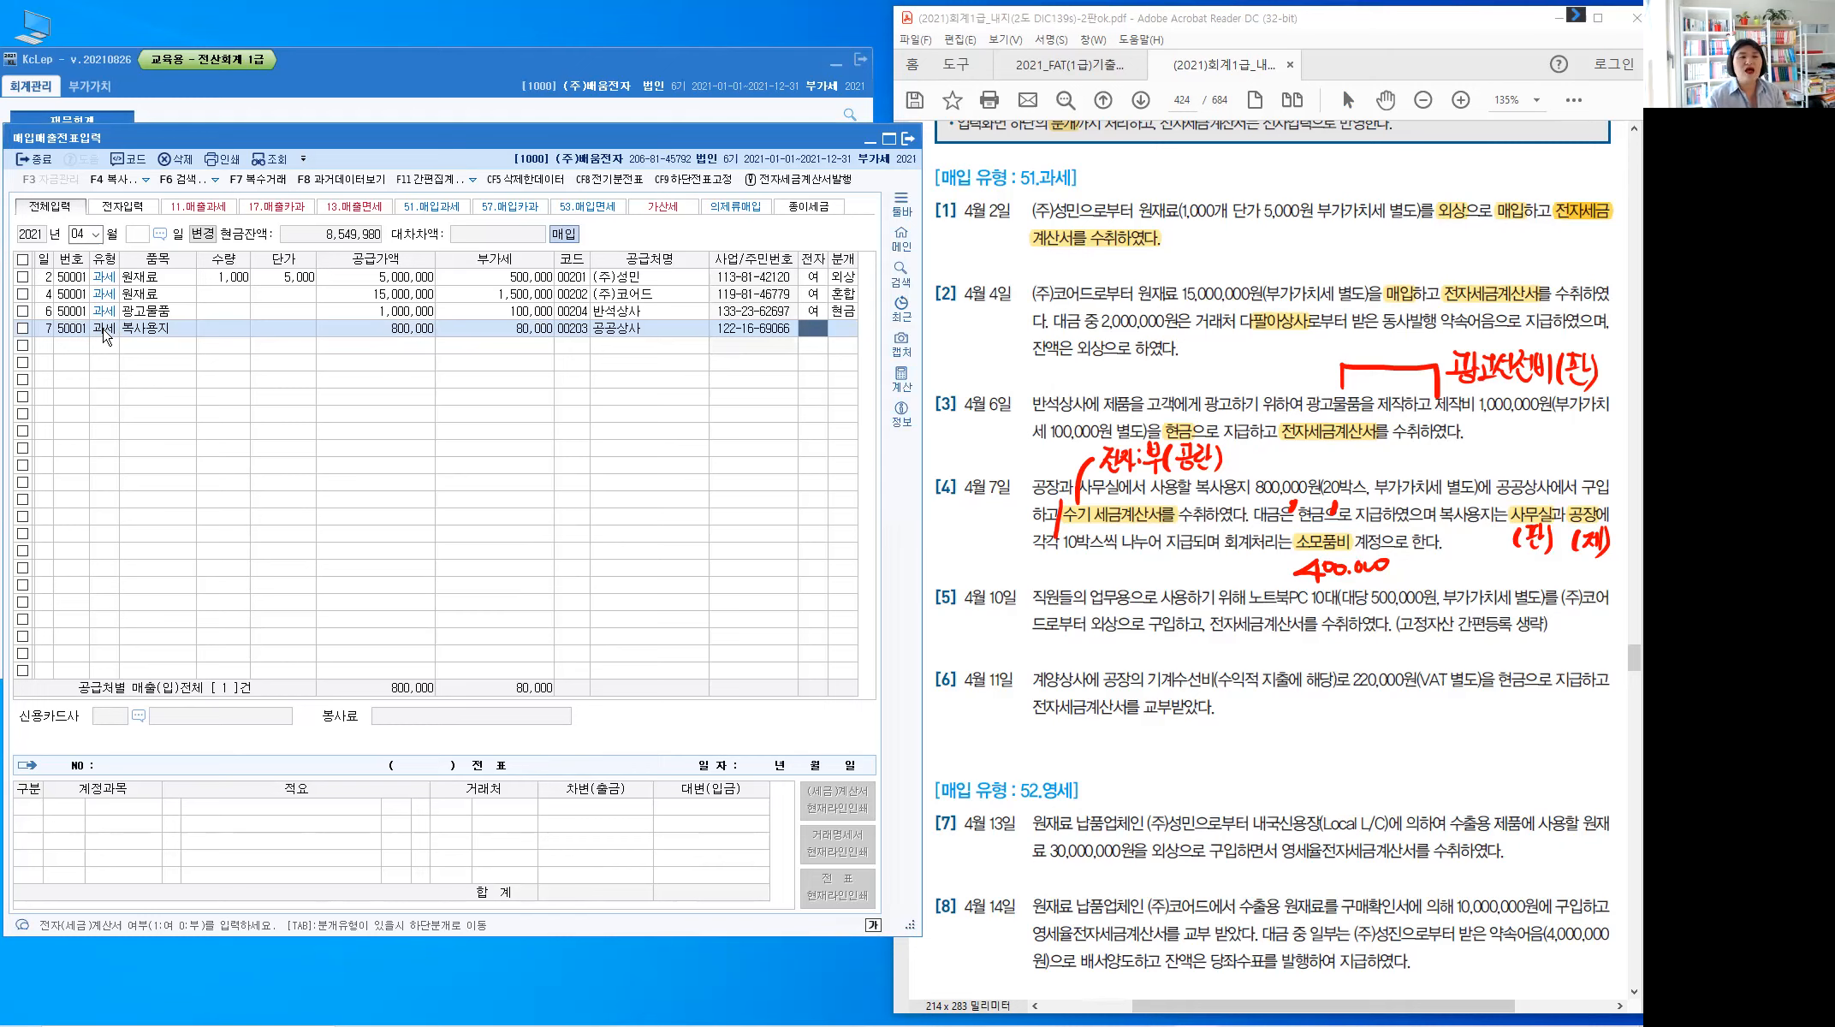
key("Return")
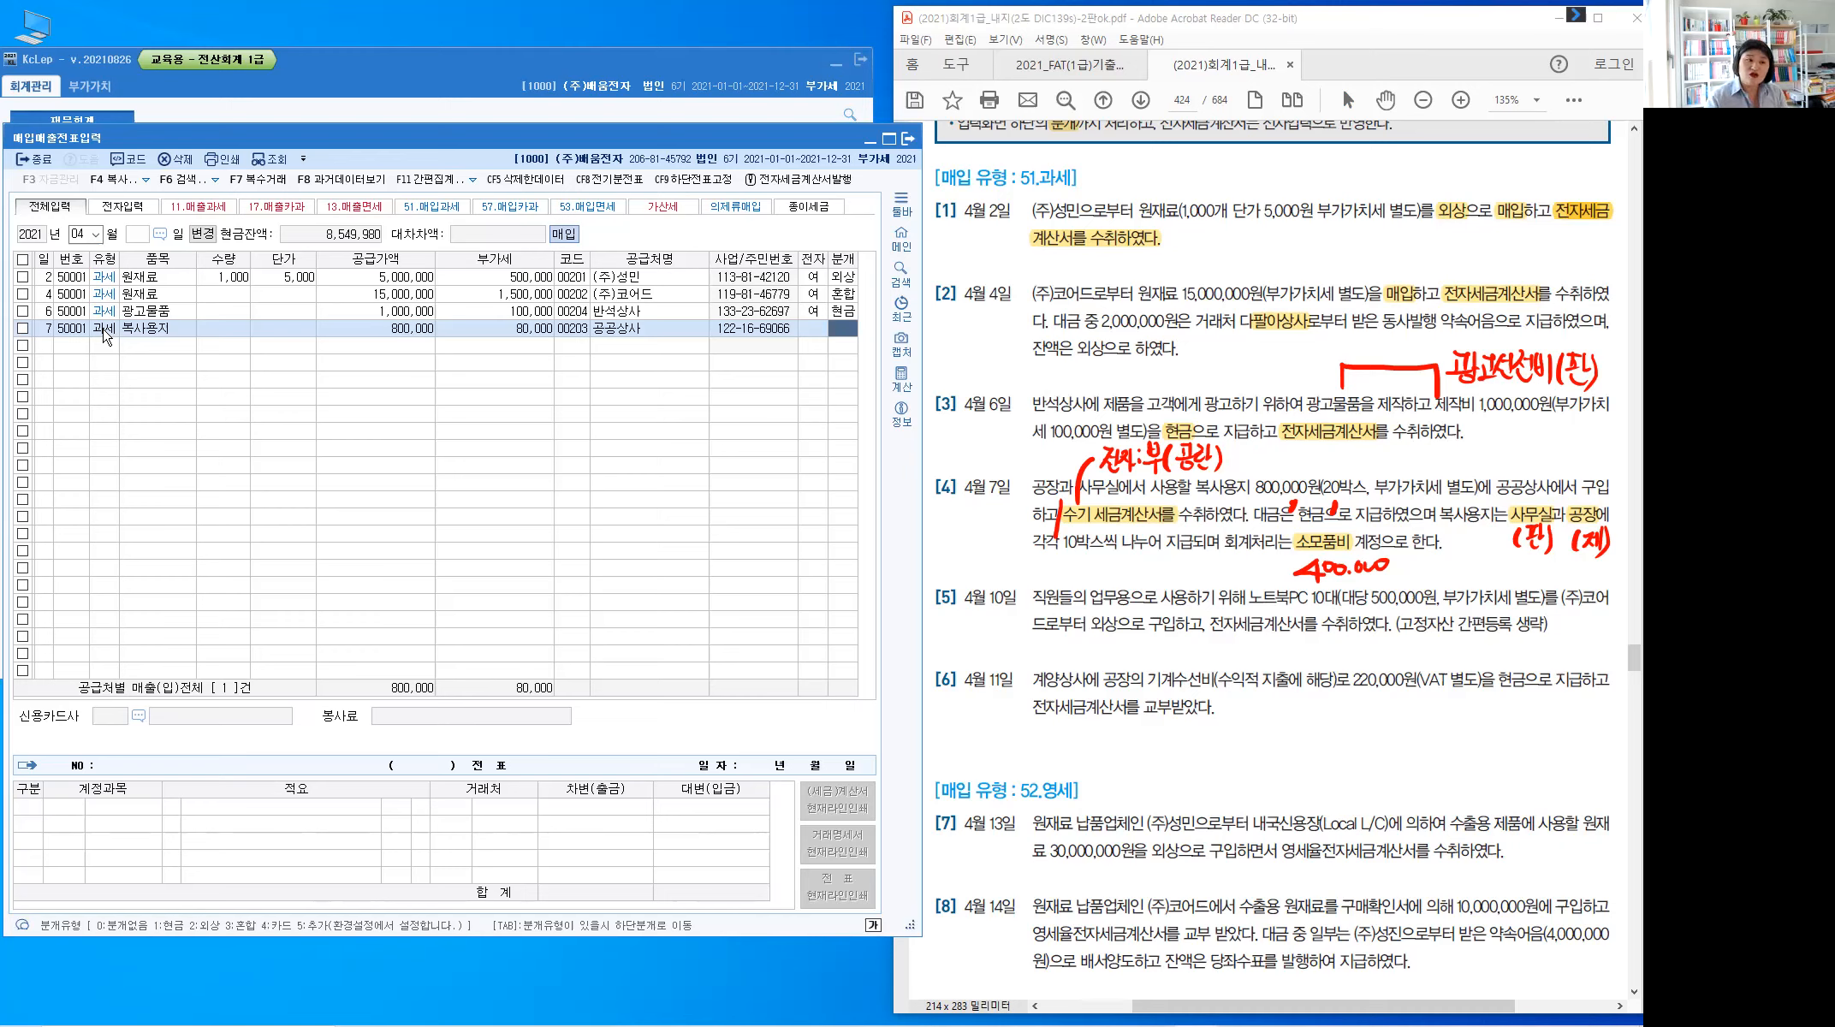
type("1")
key("Return")
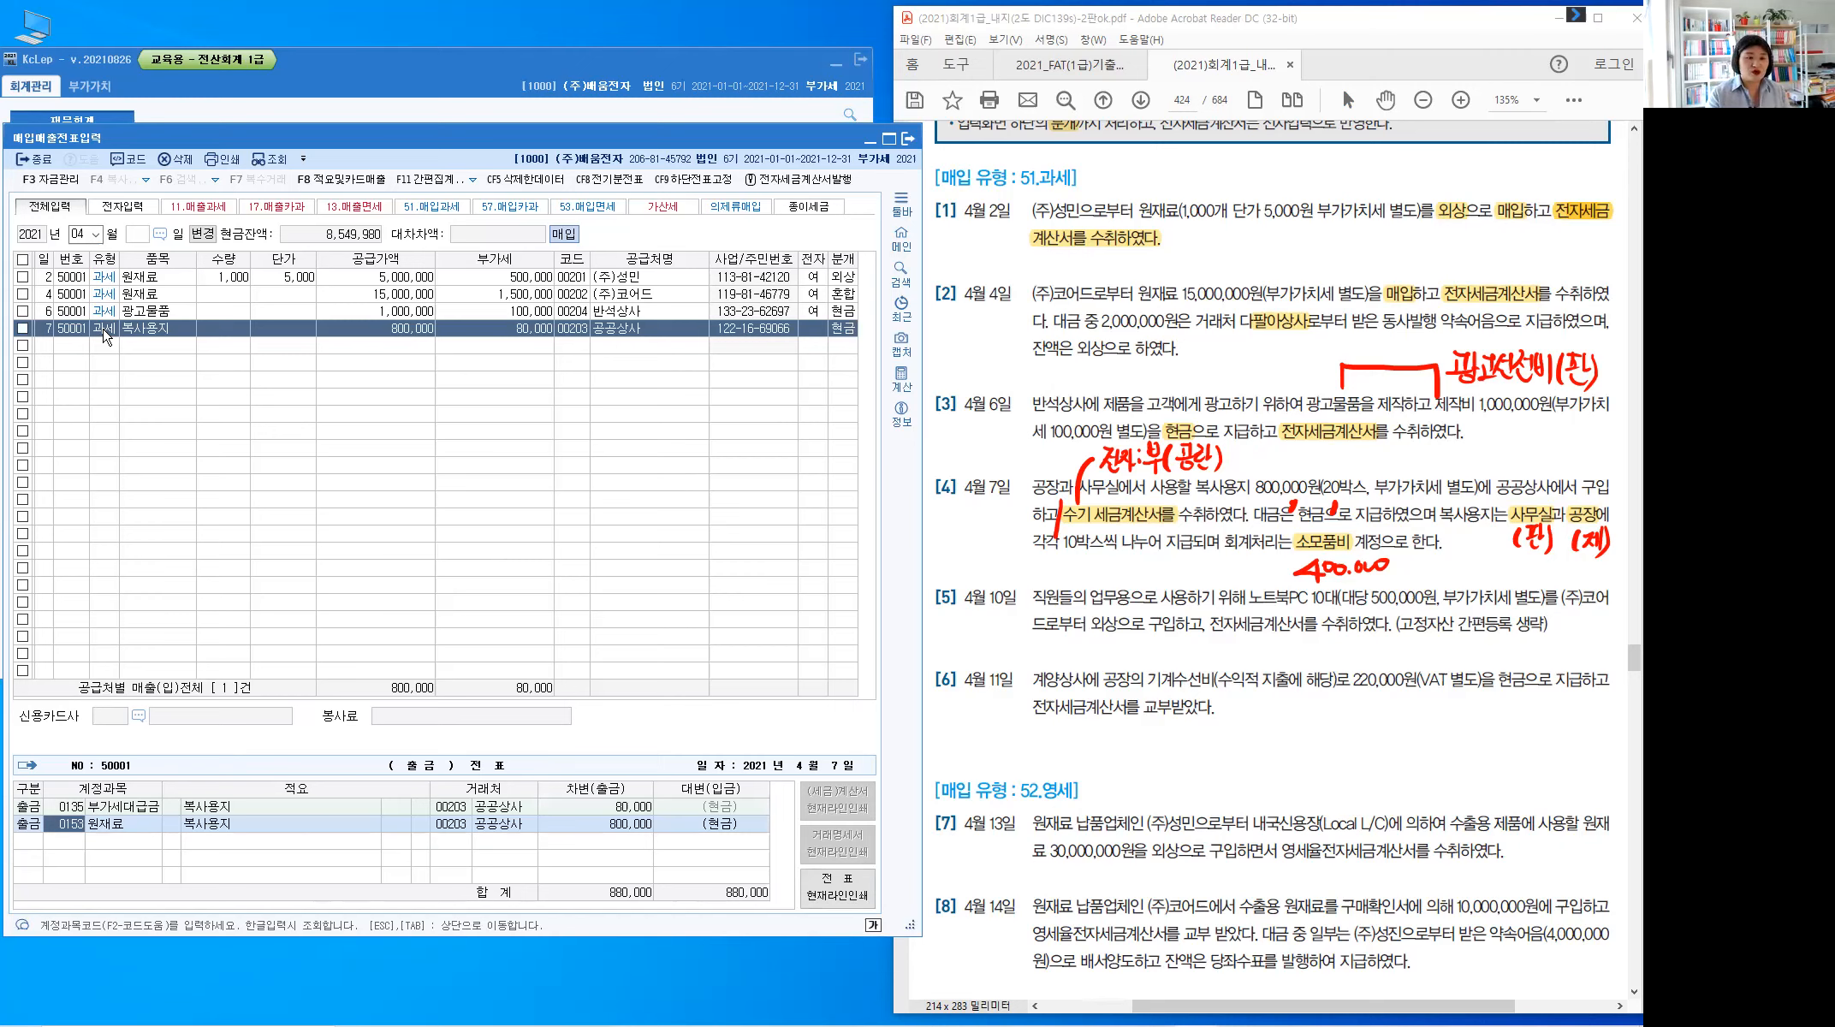
Debit 400,000 to 0830 소모품비 and switch the remaining 원재료 line to 0530 소모품비
type("소모")
key("Return")
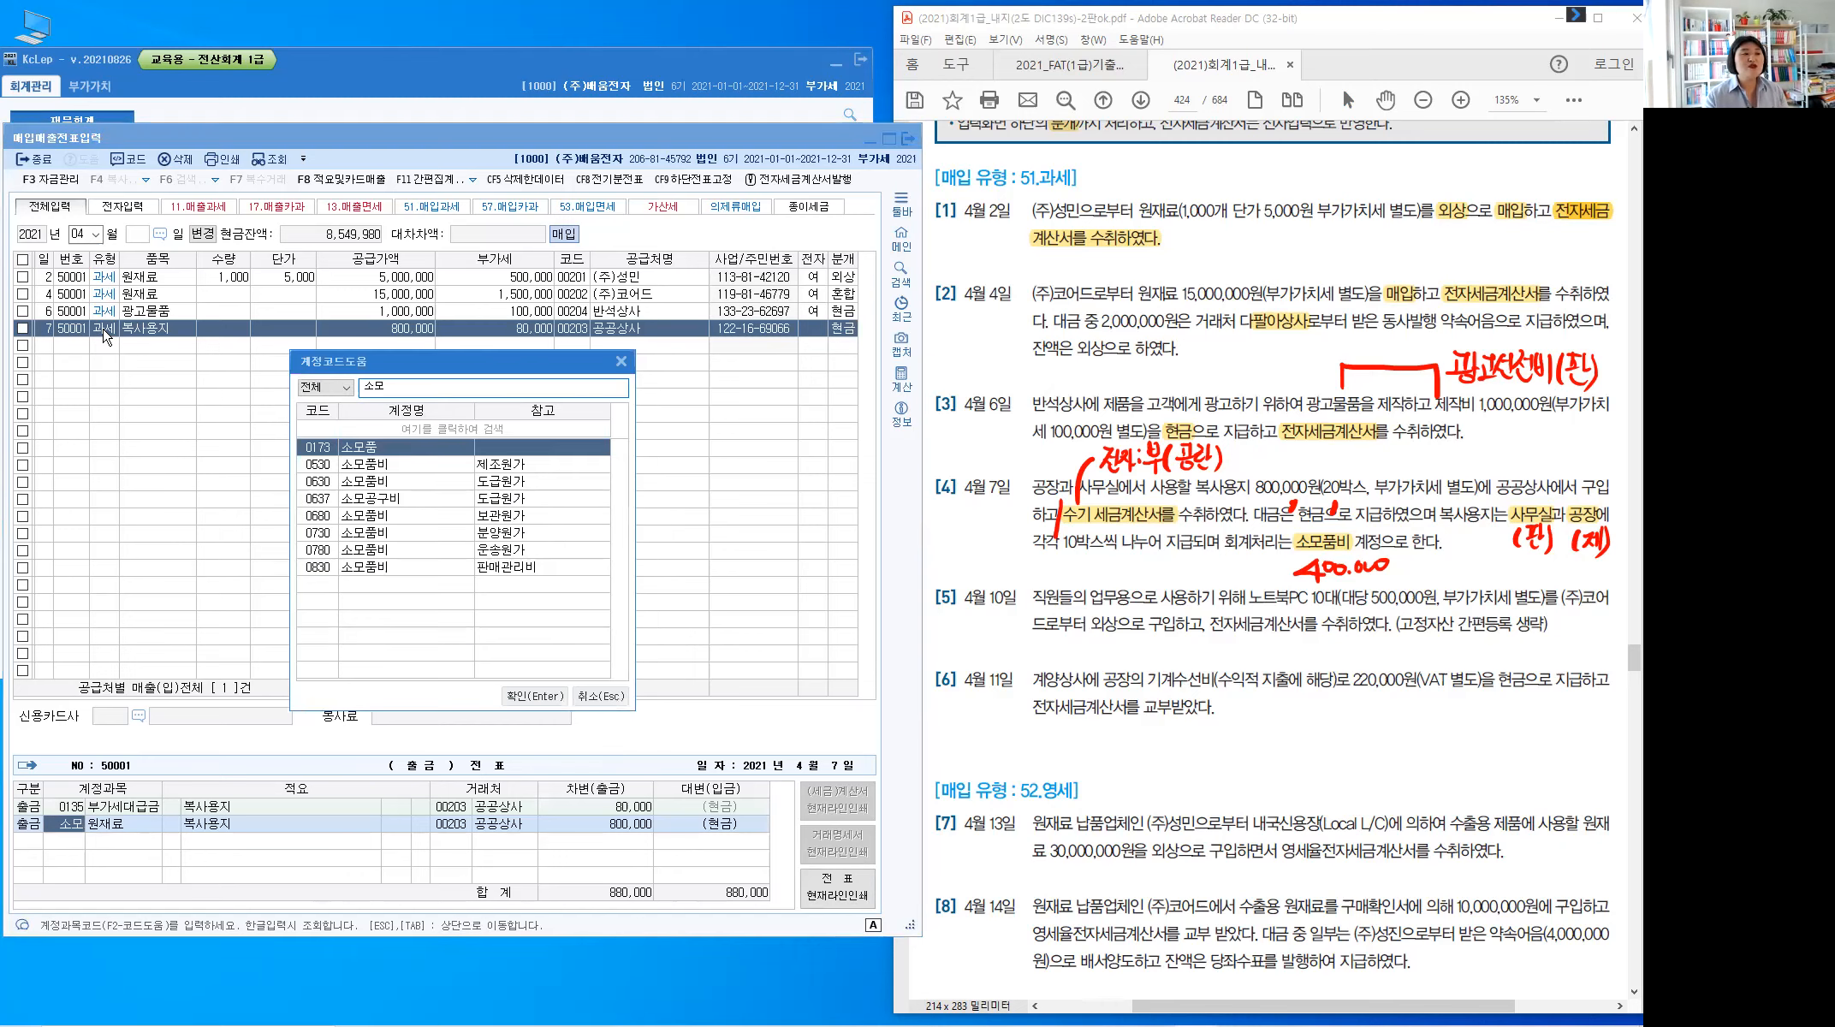
key("Page_Down")
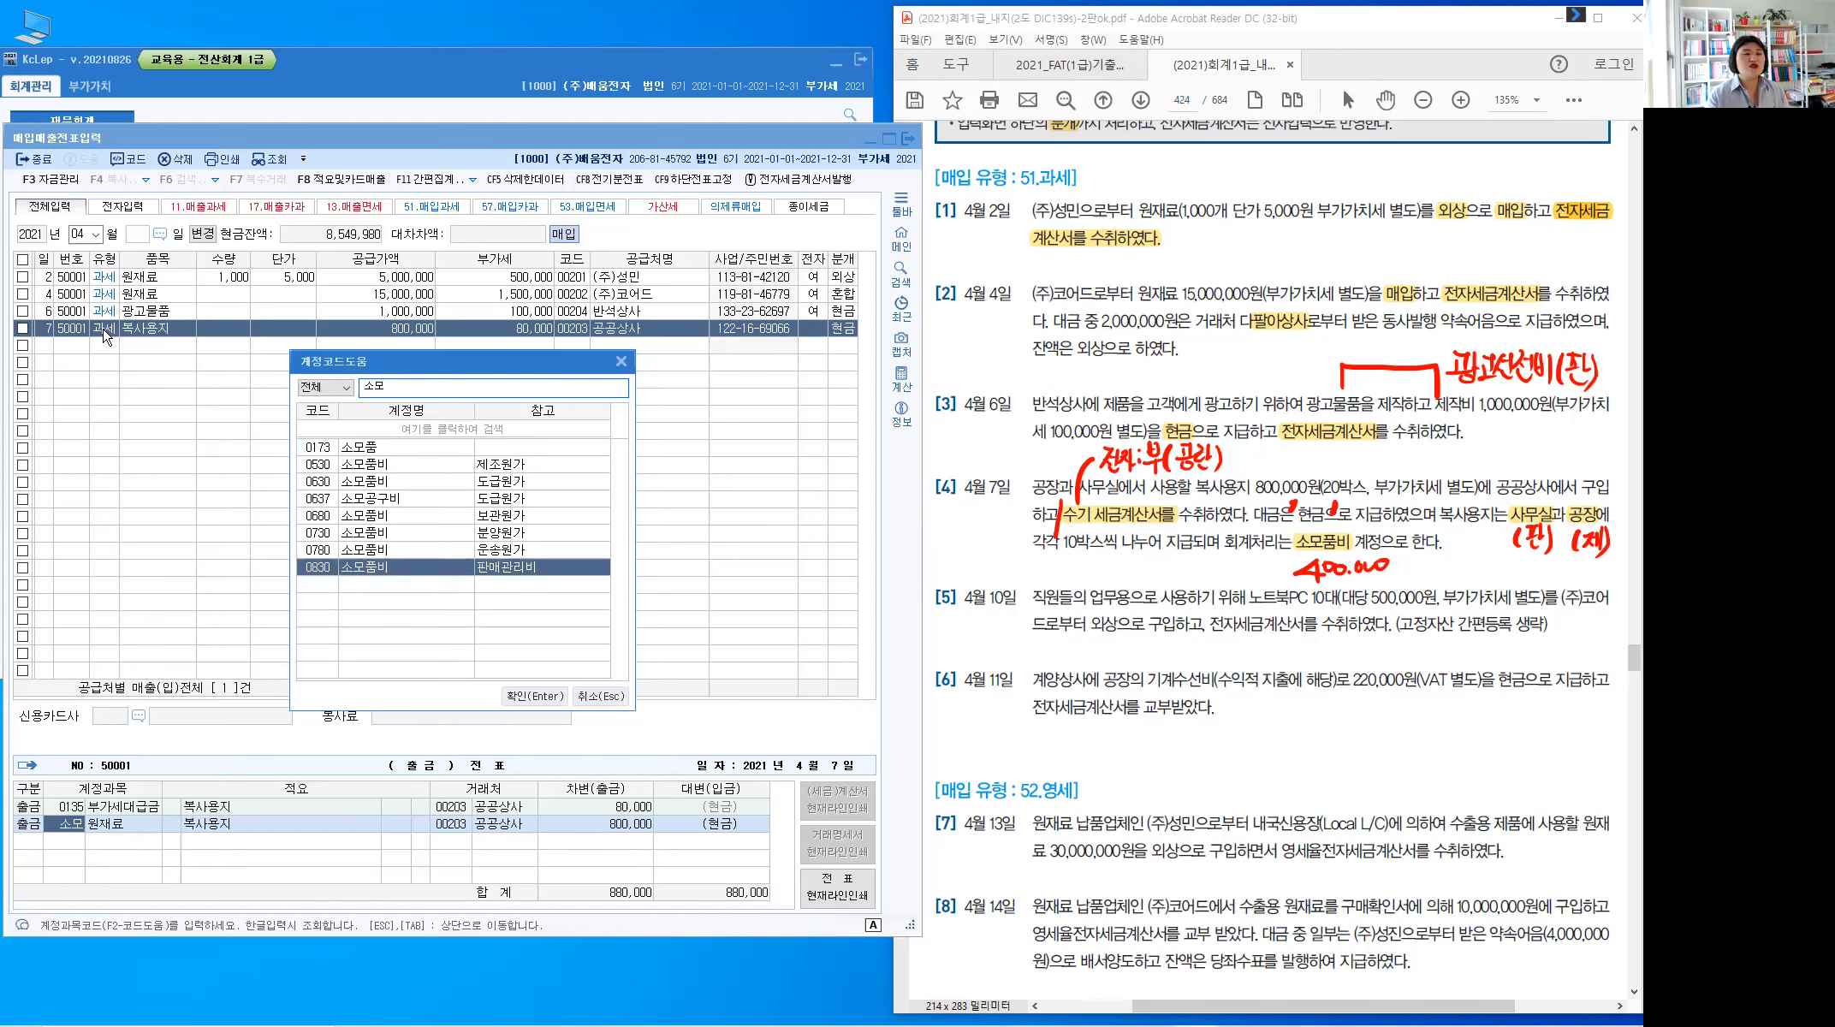
key("Return")
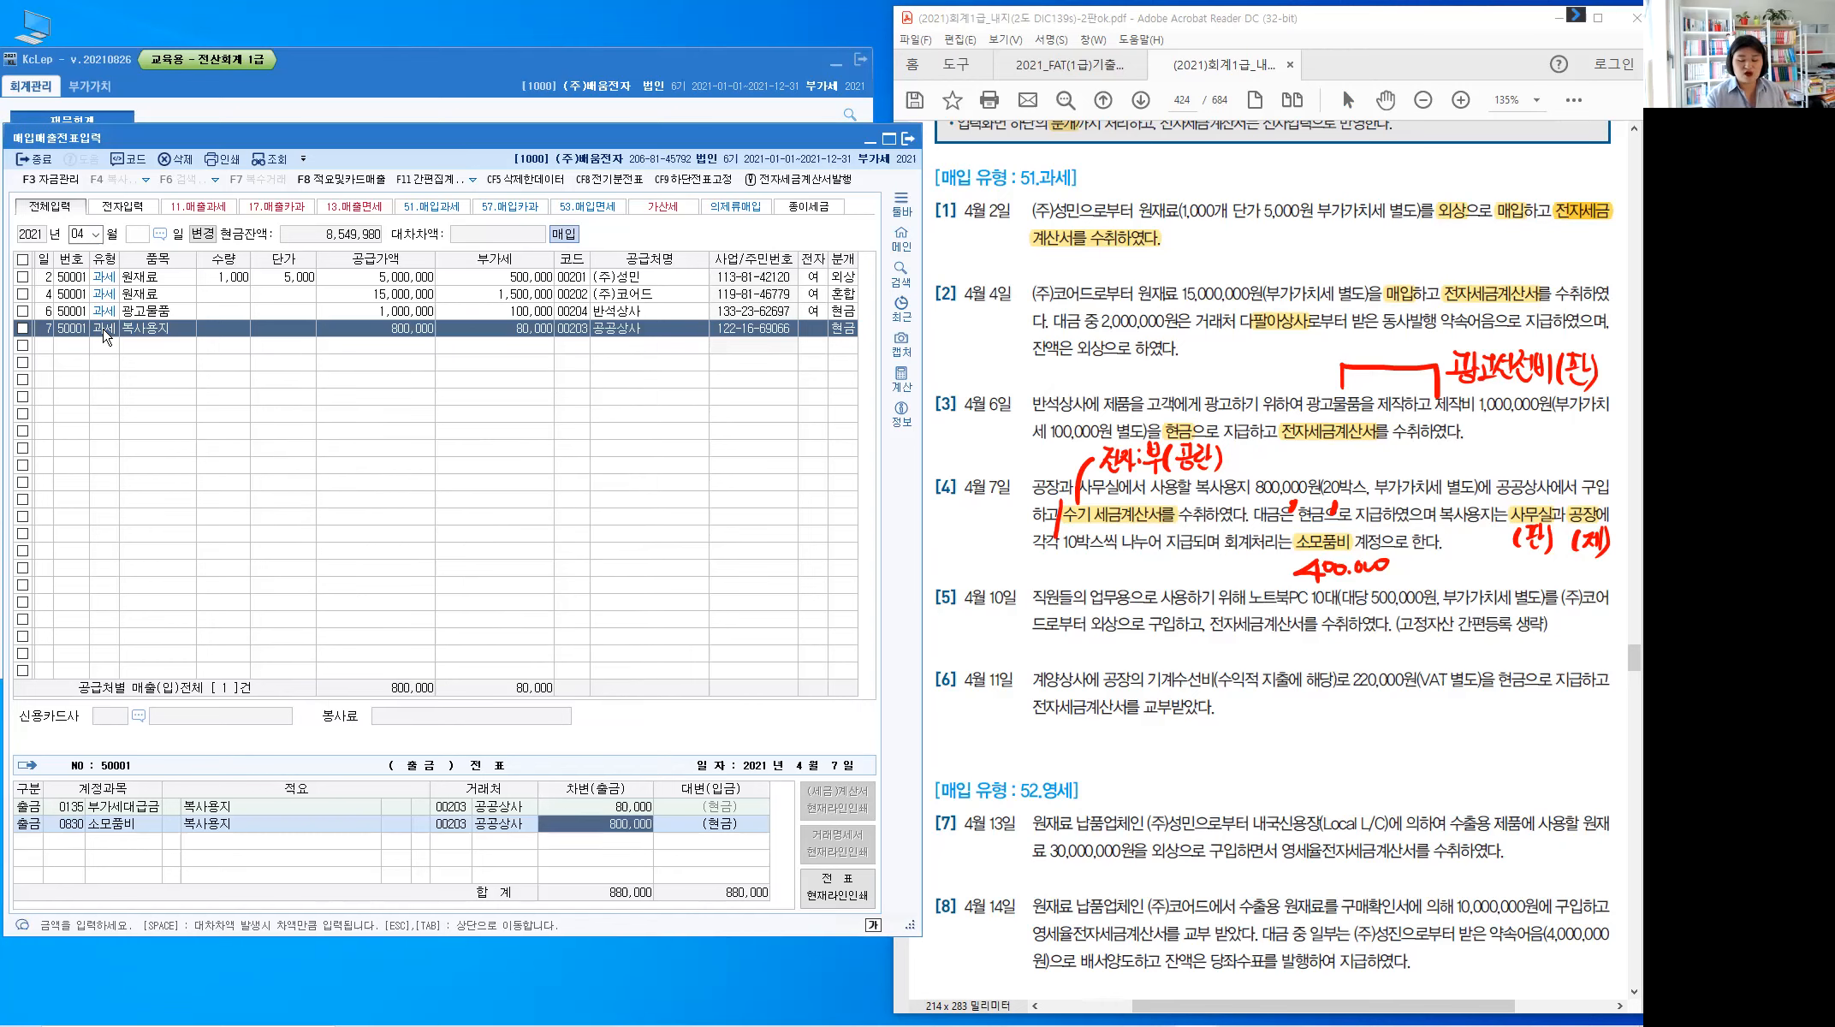
type("400,000")
key("Return")
key("Return")
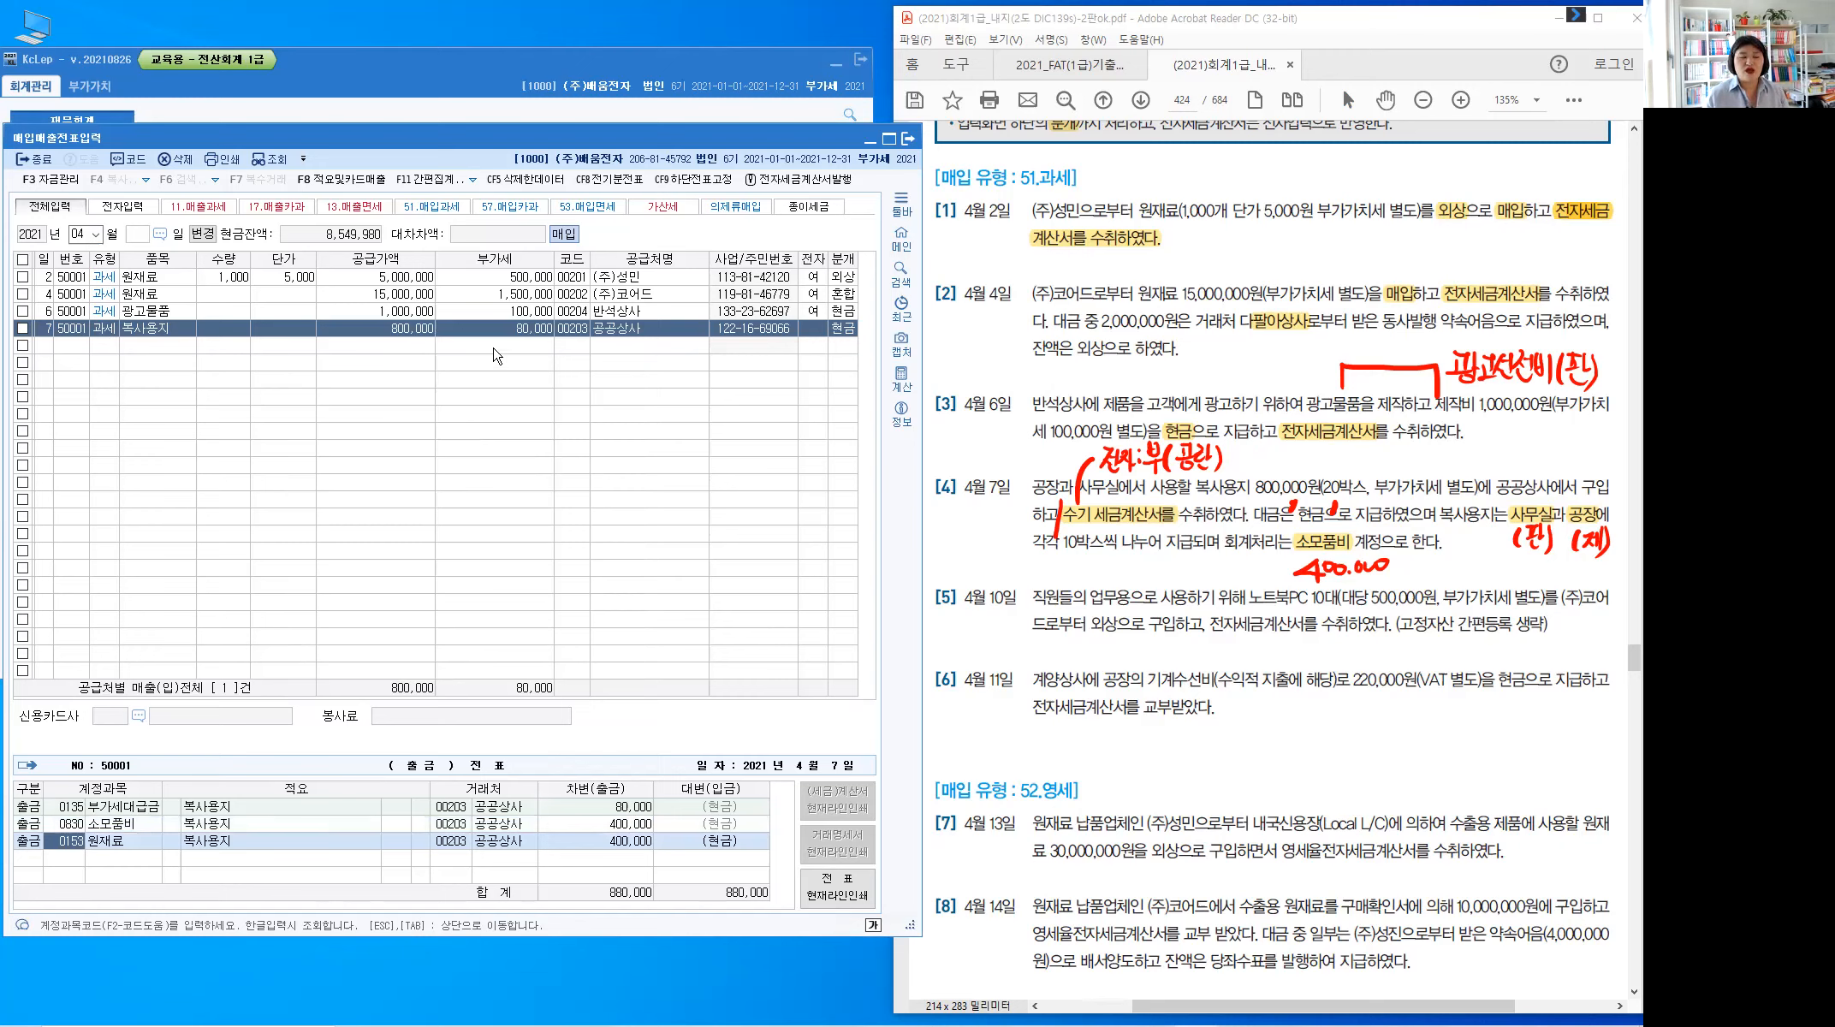
left_click(38, 852)
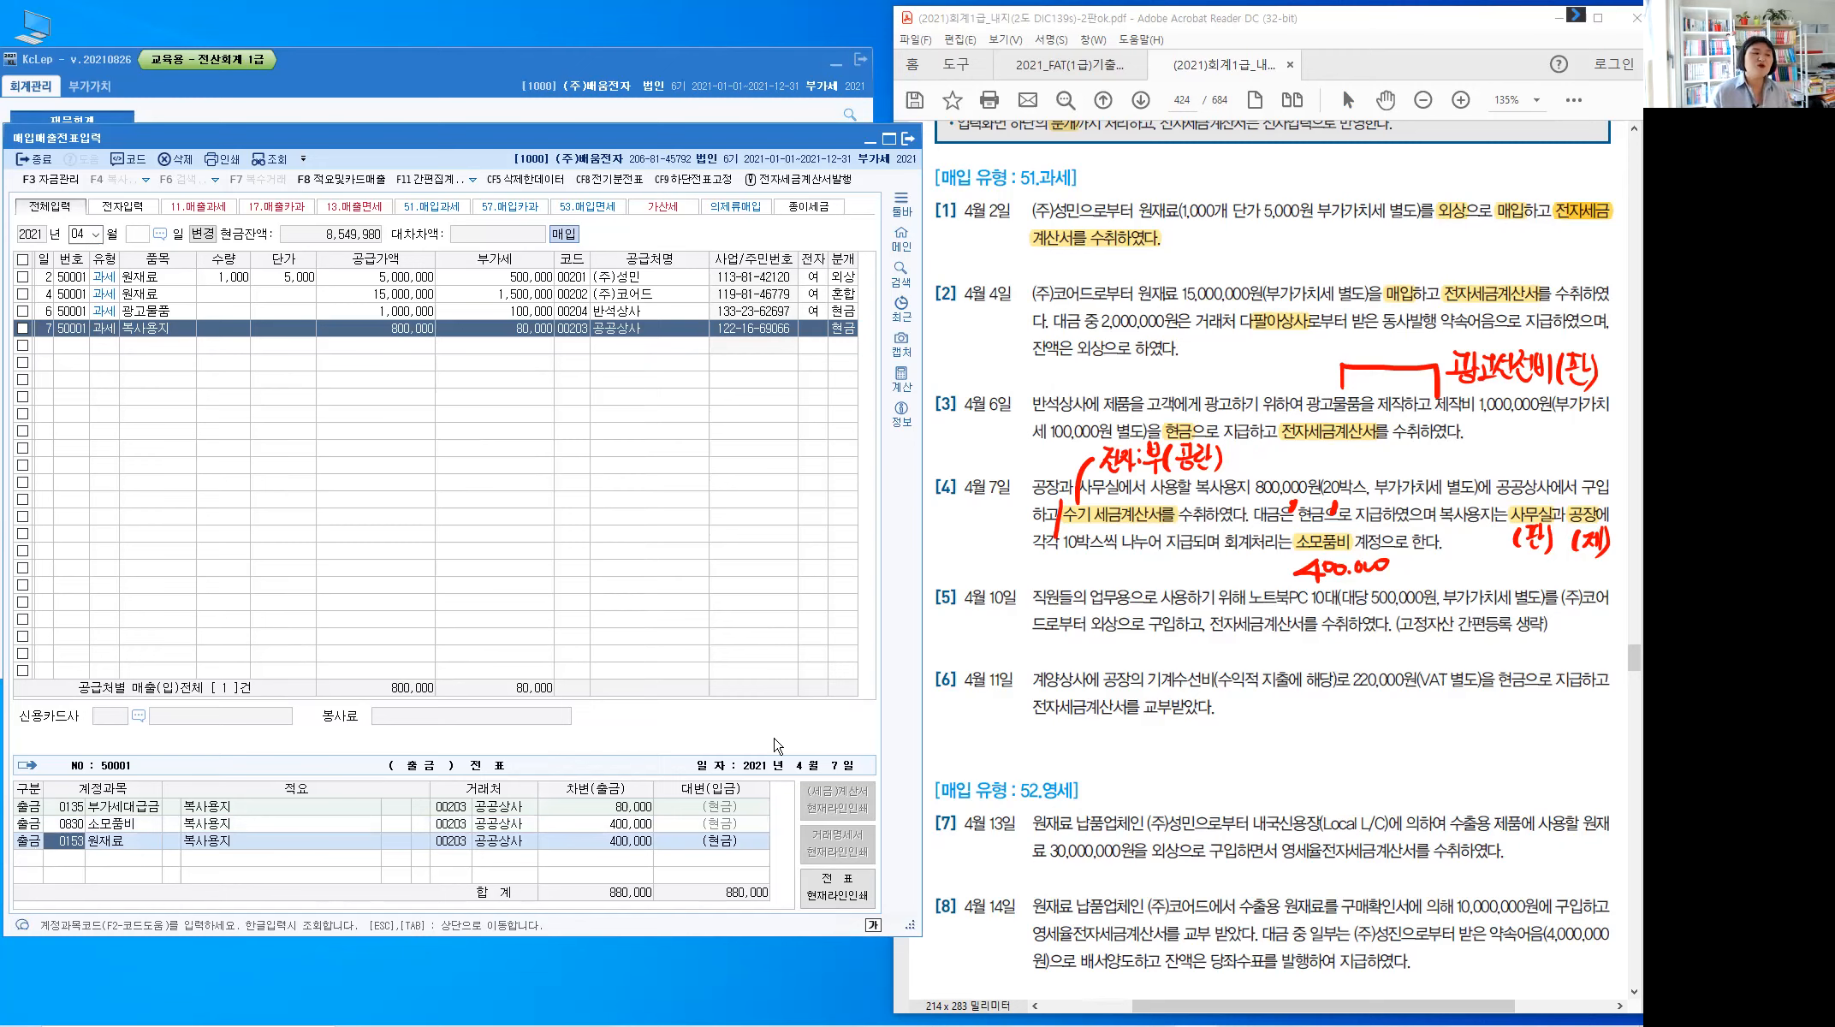
type("5")
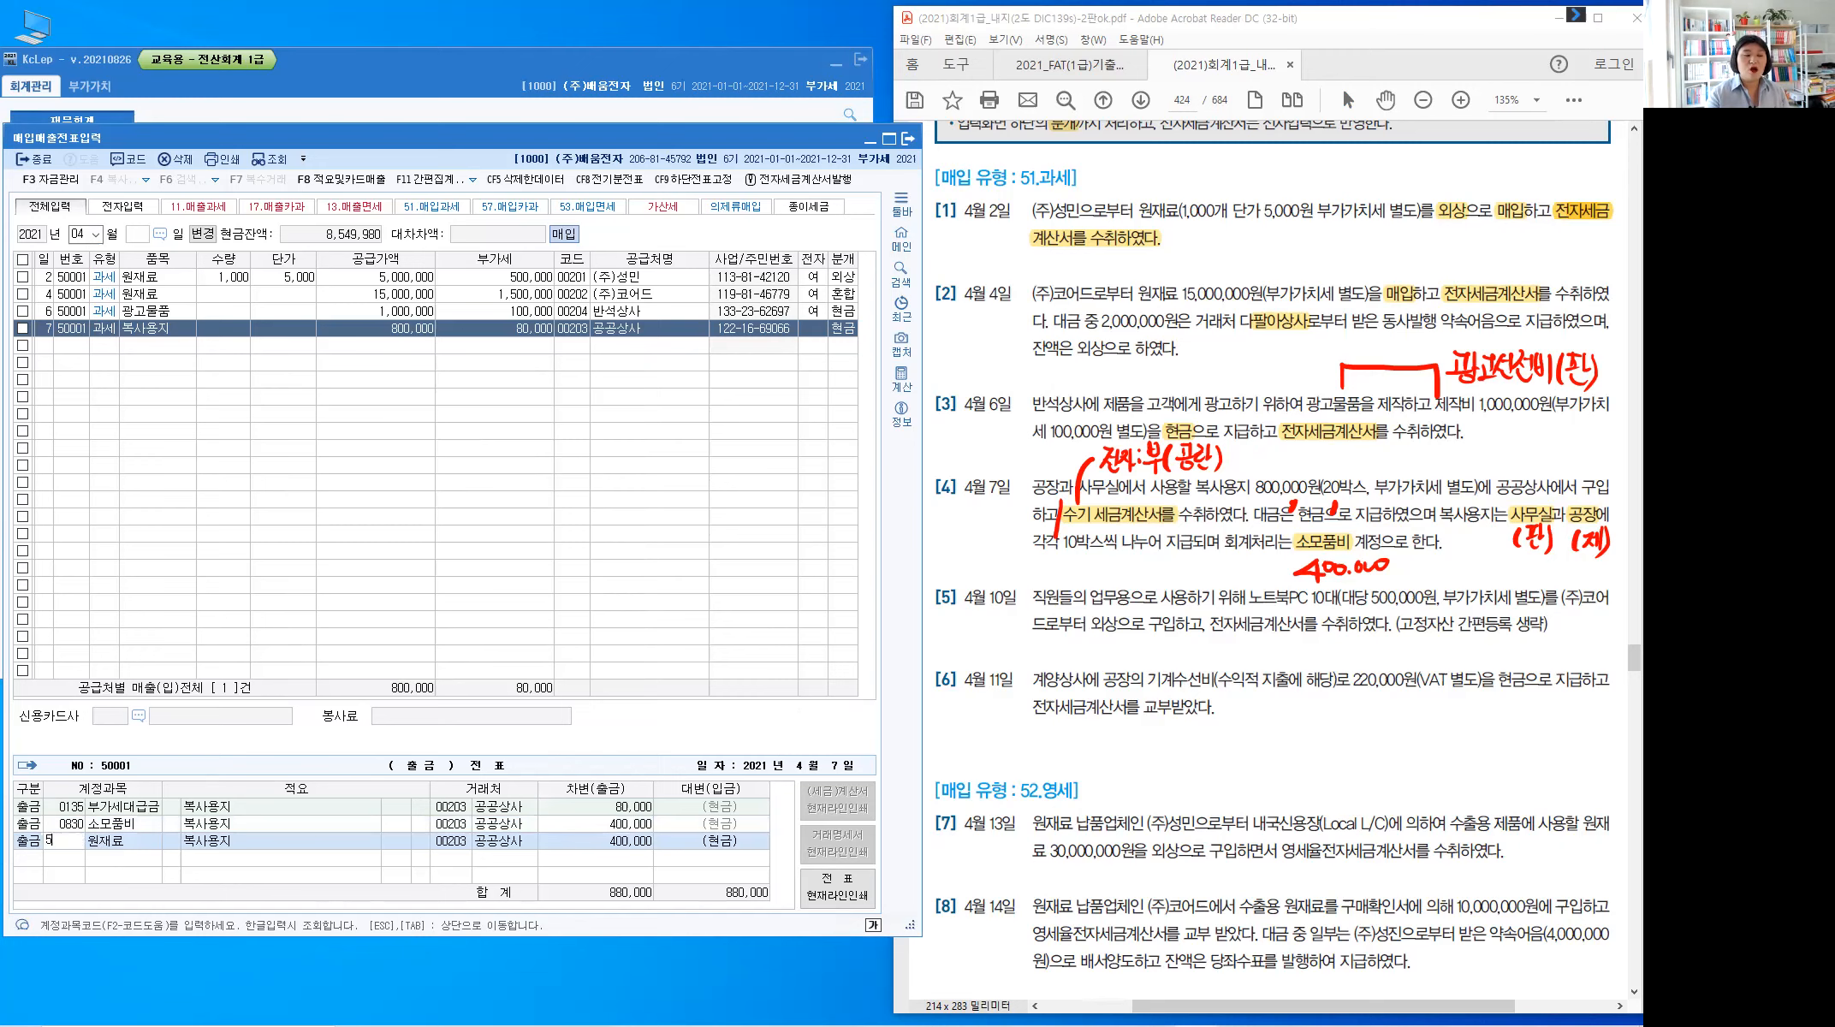
type("30")
key("Return")
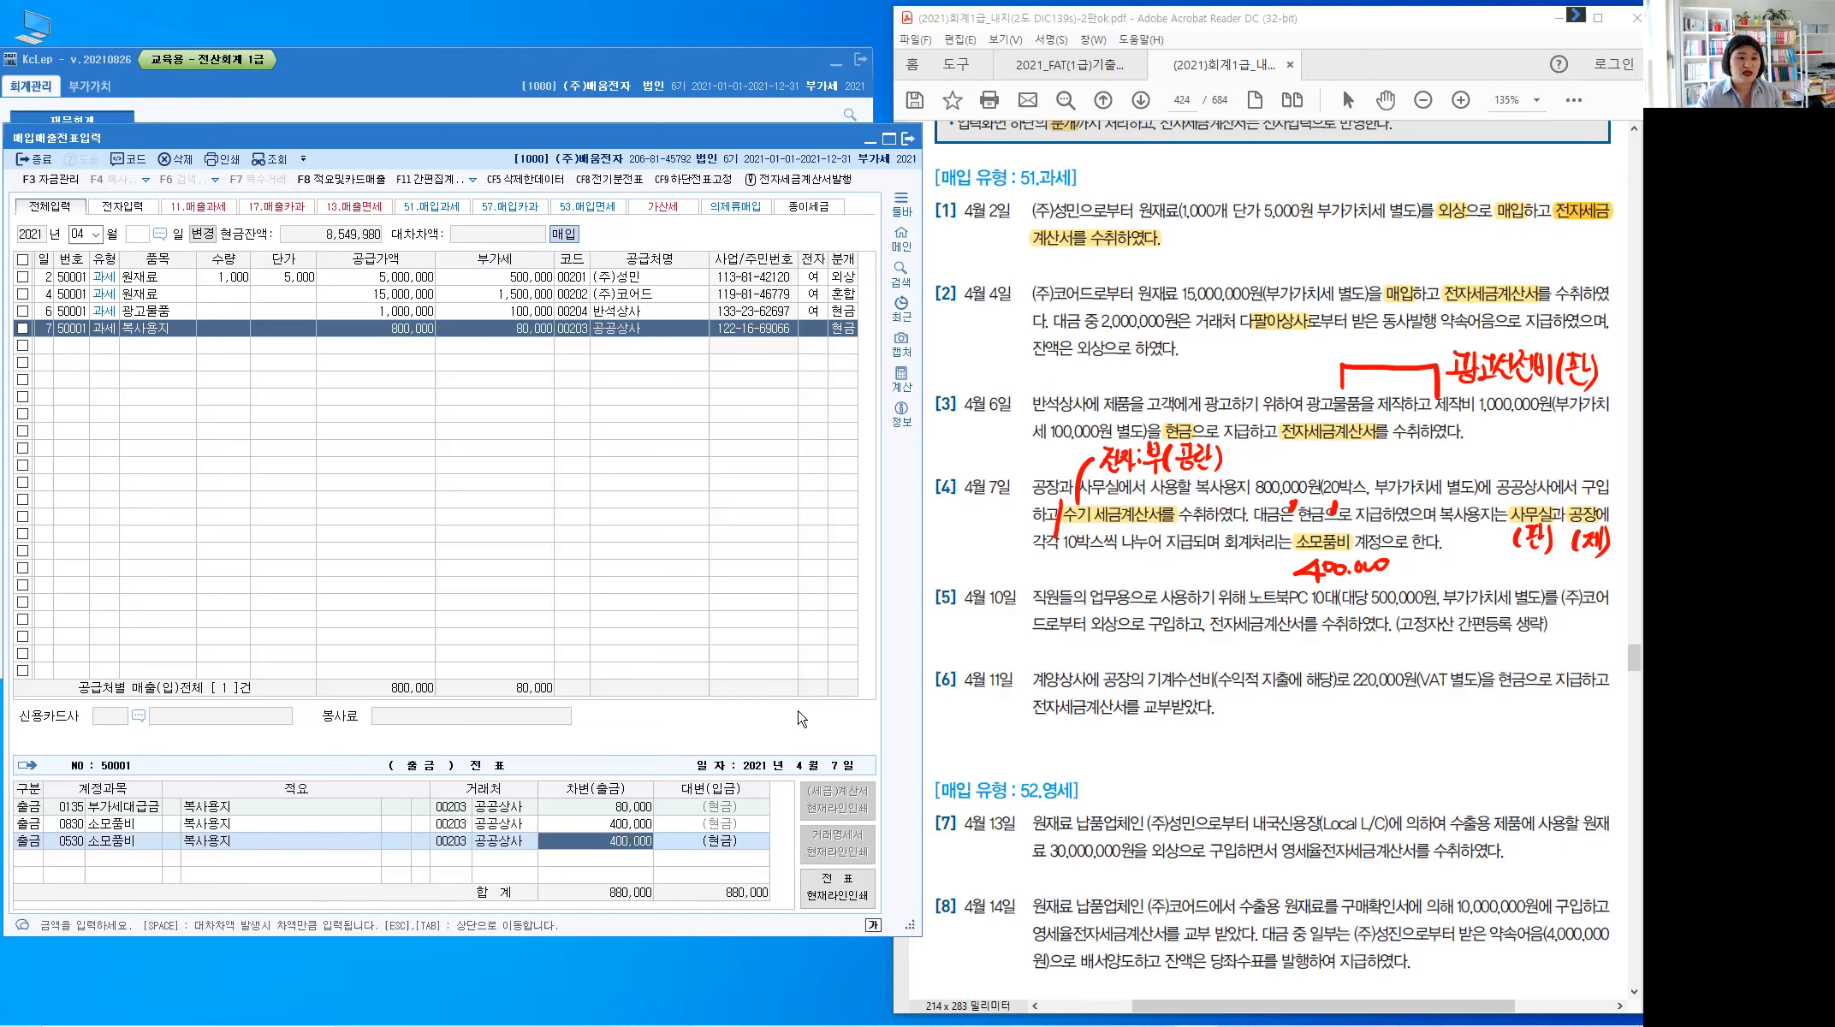
Finish the April 7 voucher and start a new entry dated the 10th
key("Escape")
type("10")
key("Return")
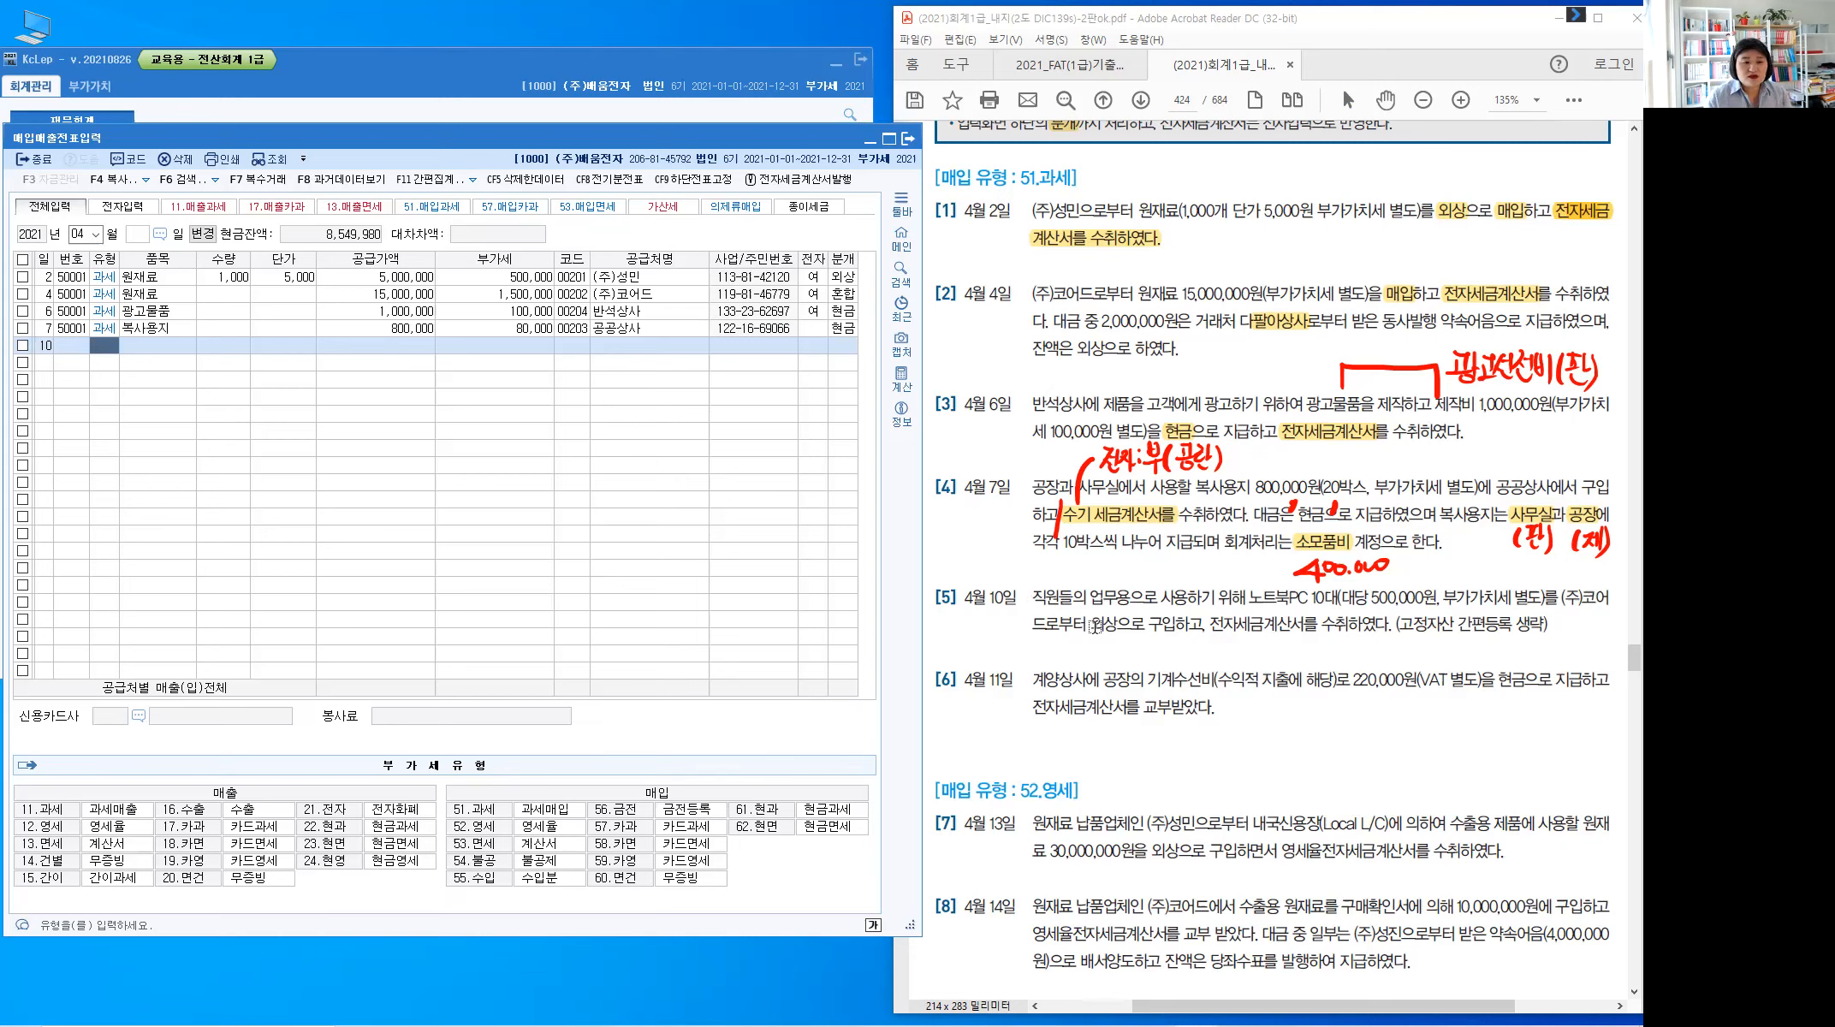
Highlight 외상 and 전자세금계산서 in item [5], clear old red notes, and handwrite 미지급금
left_click_drag(1090, 623, 1118, 624)
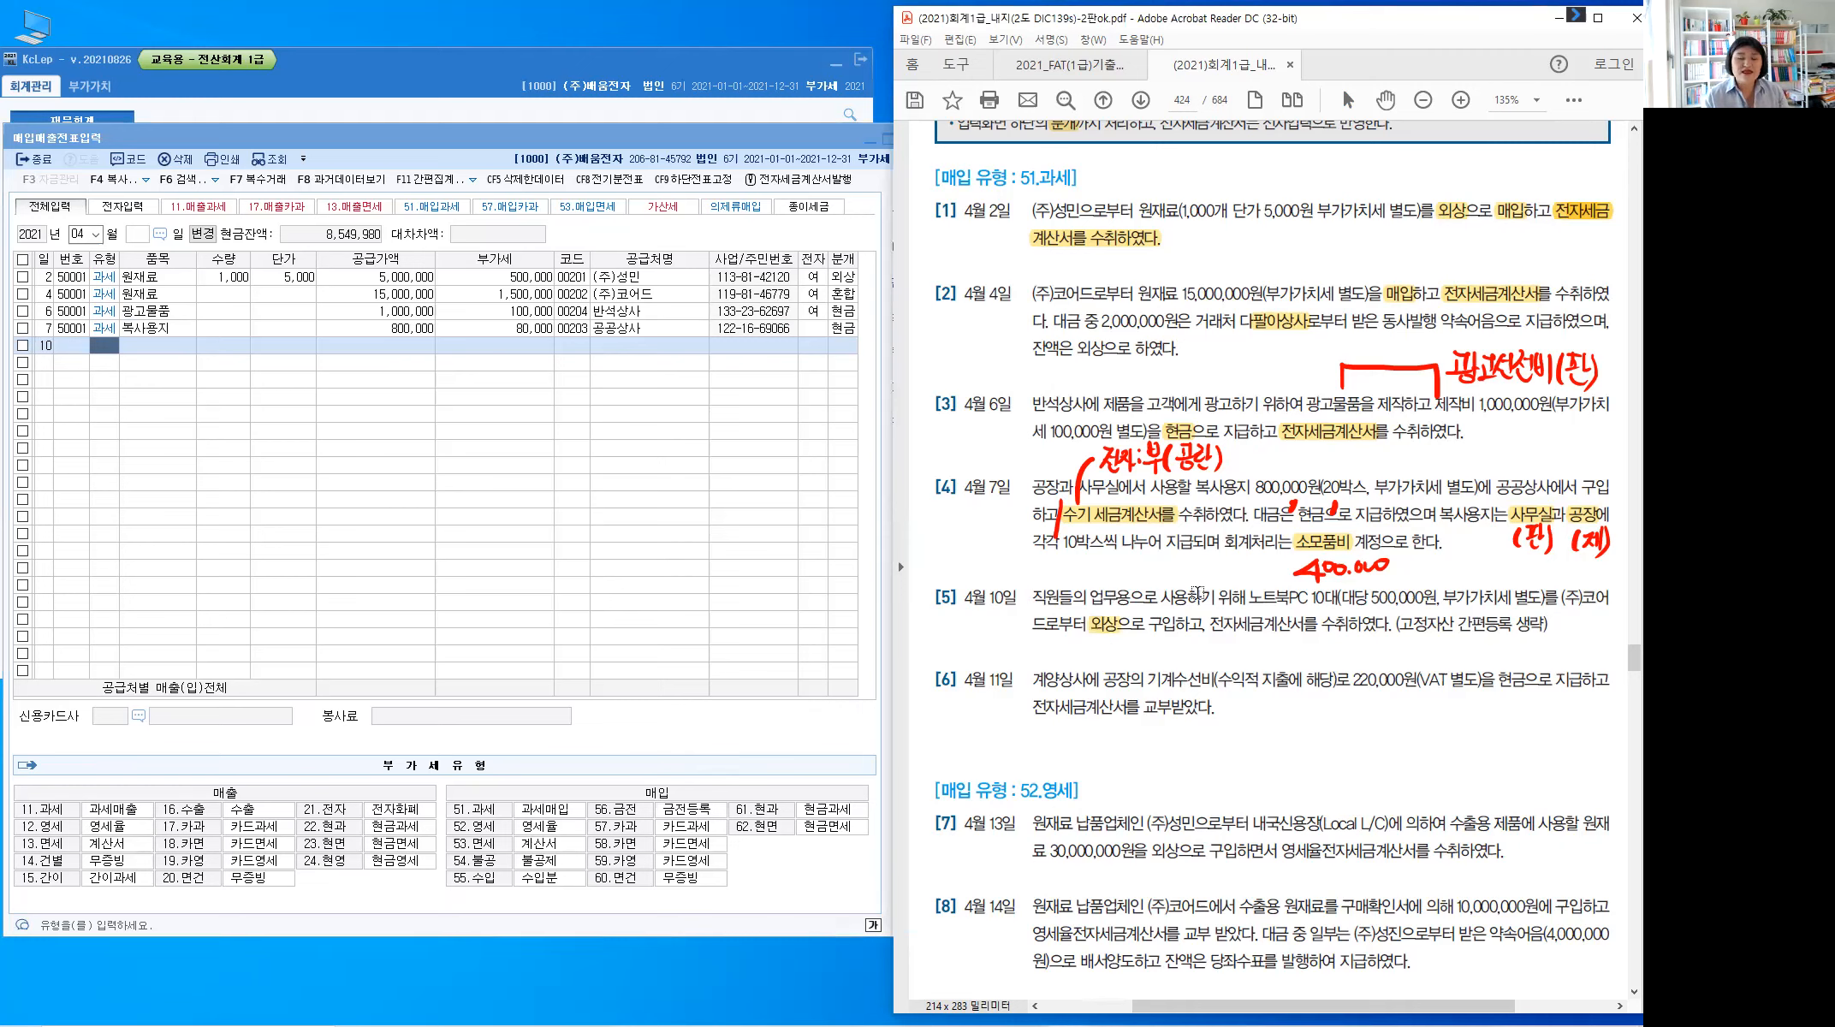
key("alt+1")
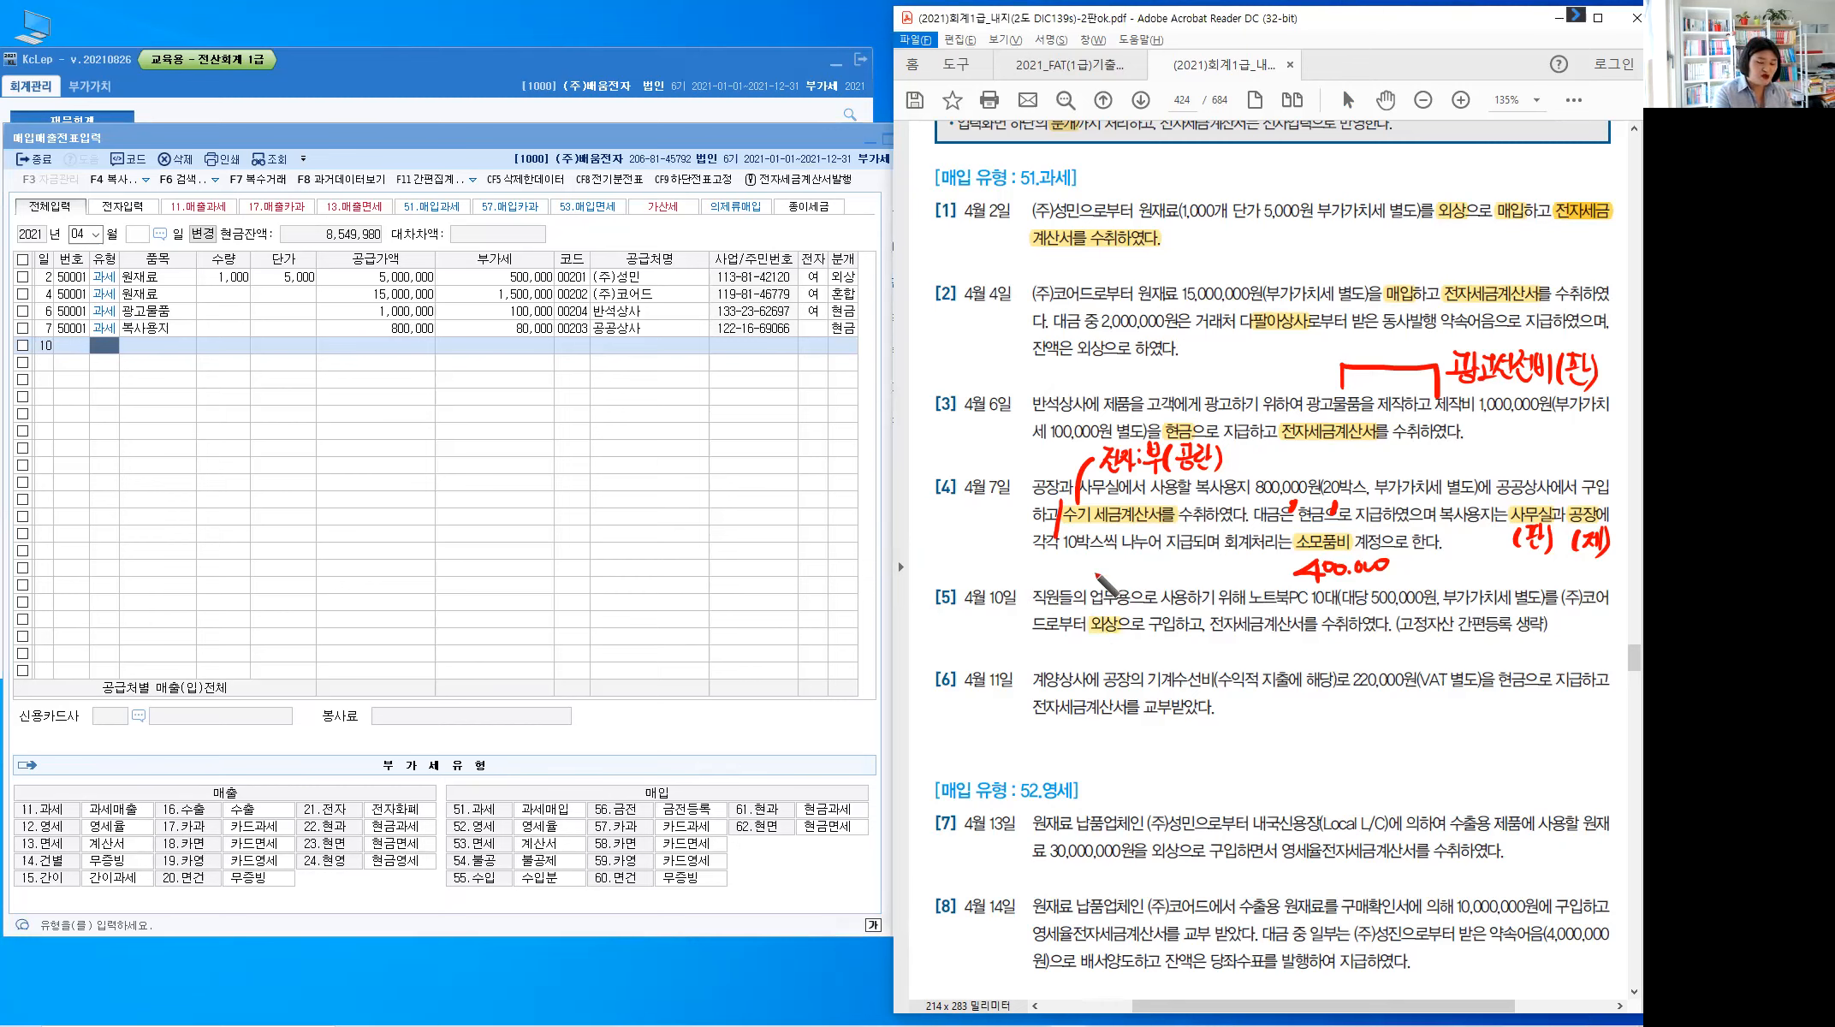
key("Escape")
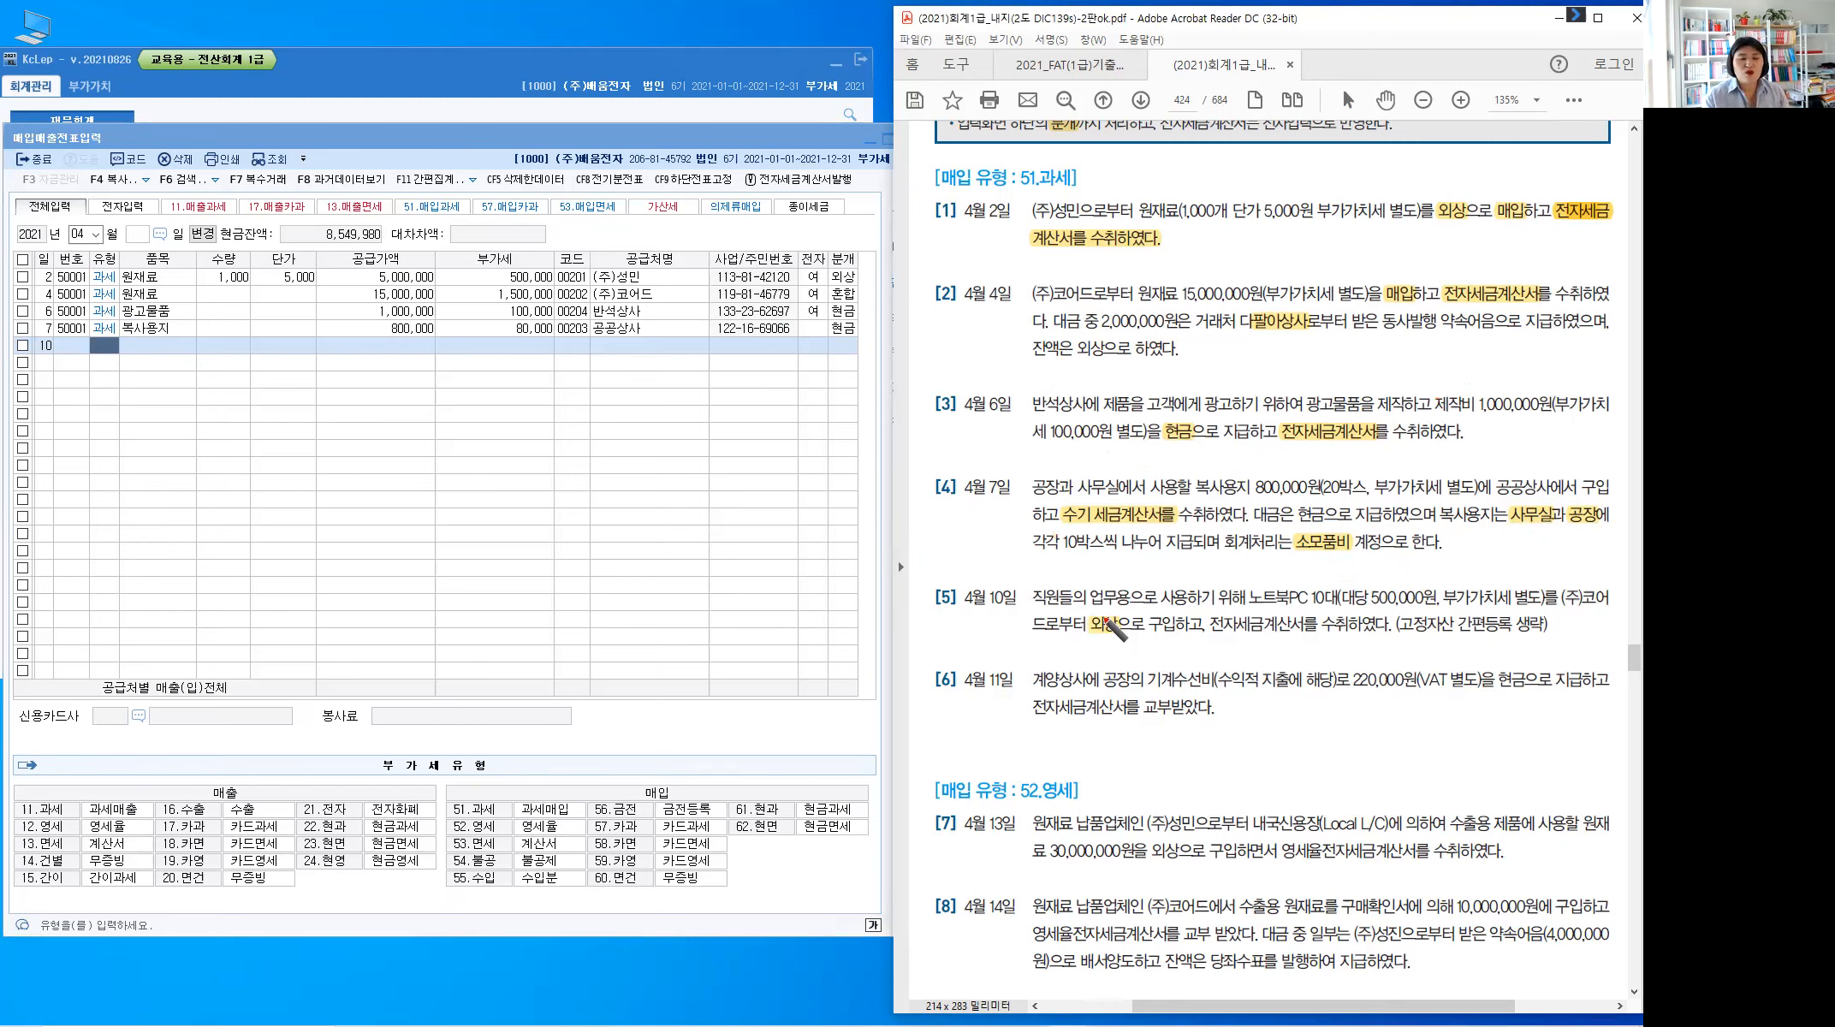
left_click_drag(1117, 575, 1104, 615)
mouse_move(1133, 562)
left_mouse_down()
mouse_move(1162, 585)
mouse_move(1208, 566)
mouse_move(1207, 591)
left_mouse_up()
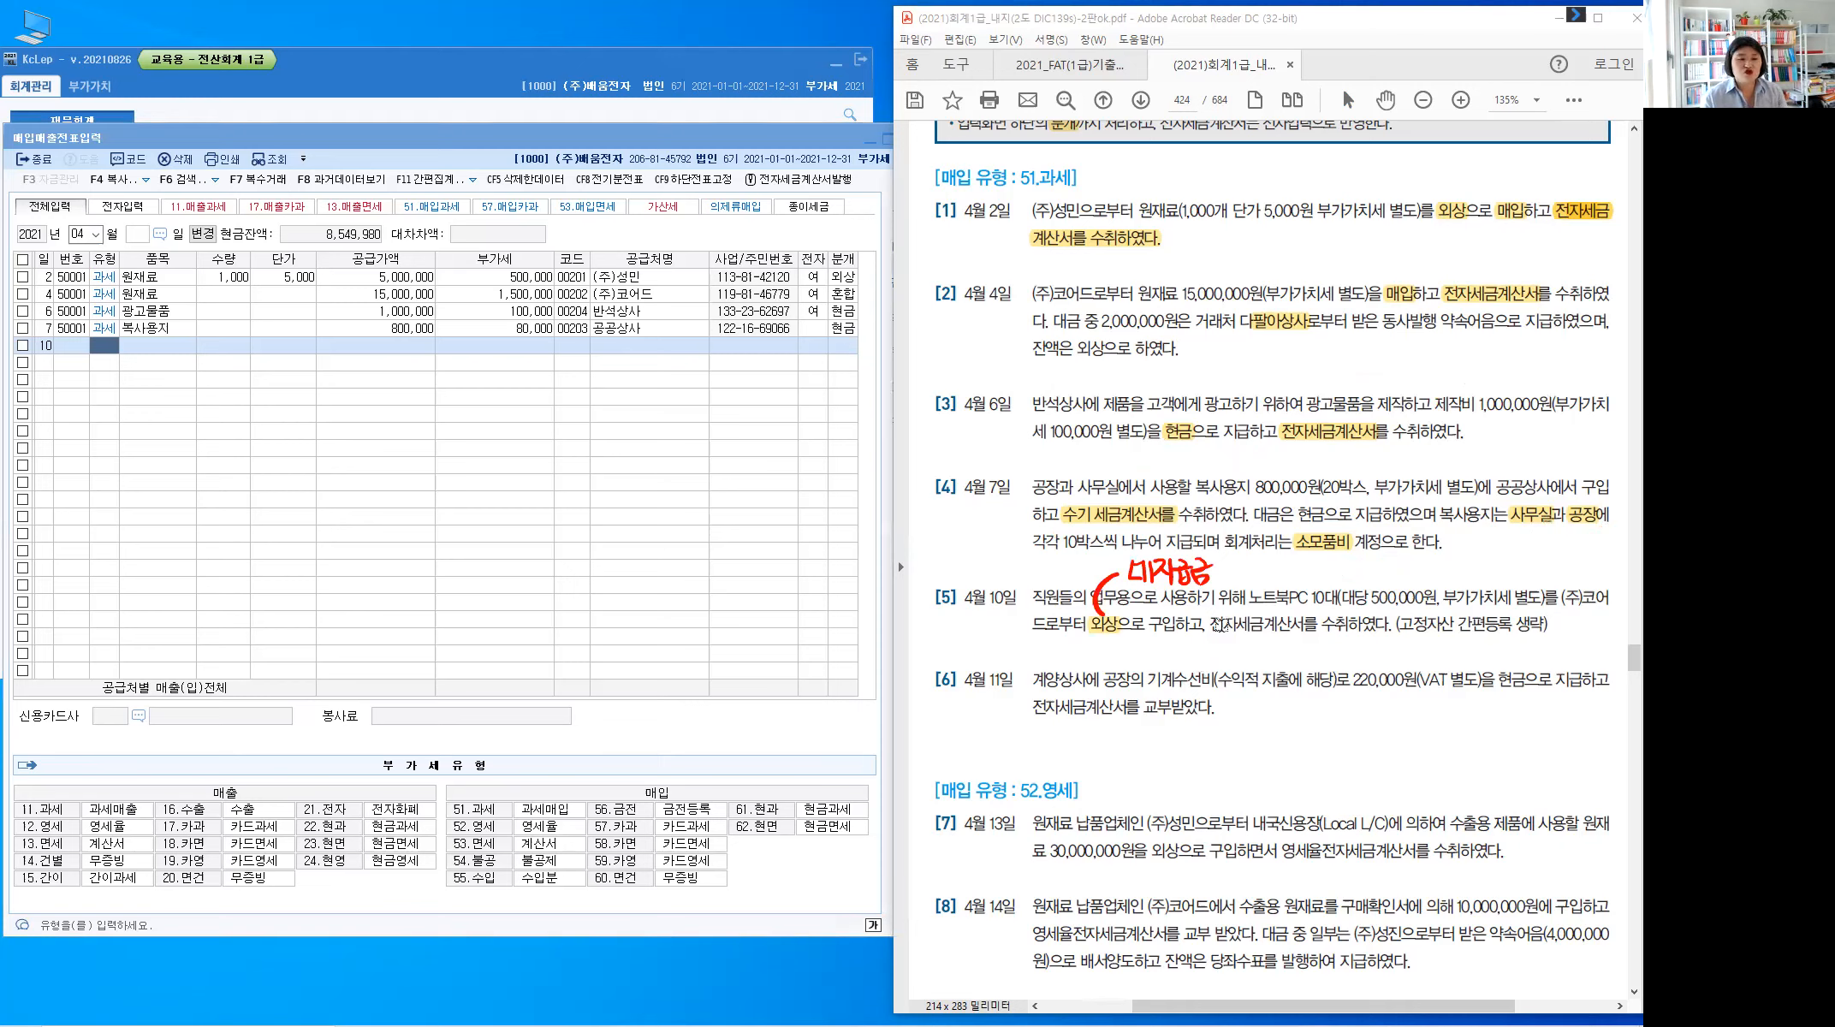
left_click_drag(1209, 625, 1302, 624)
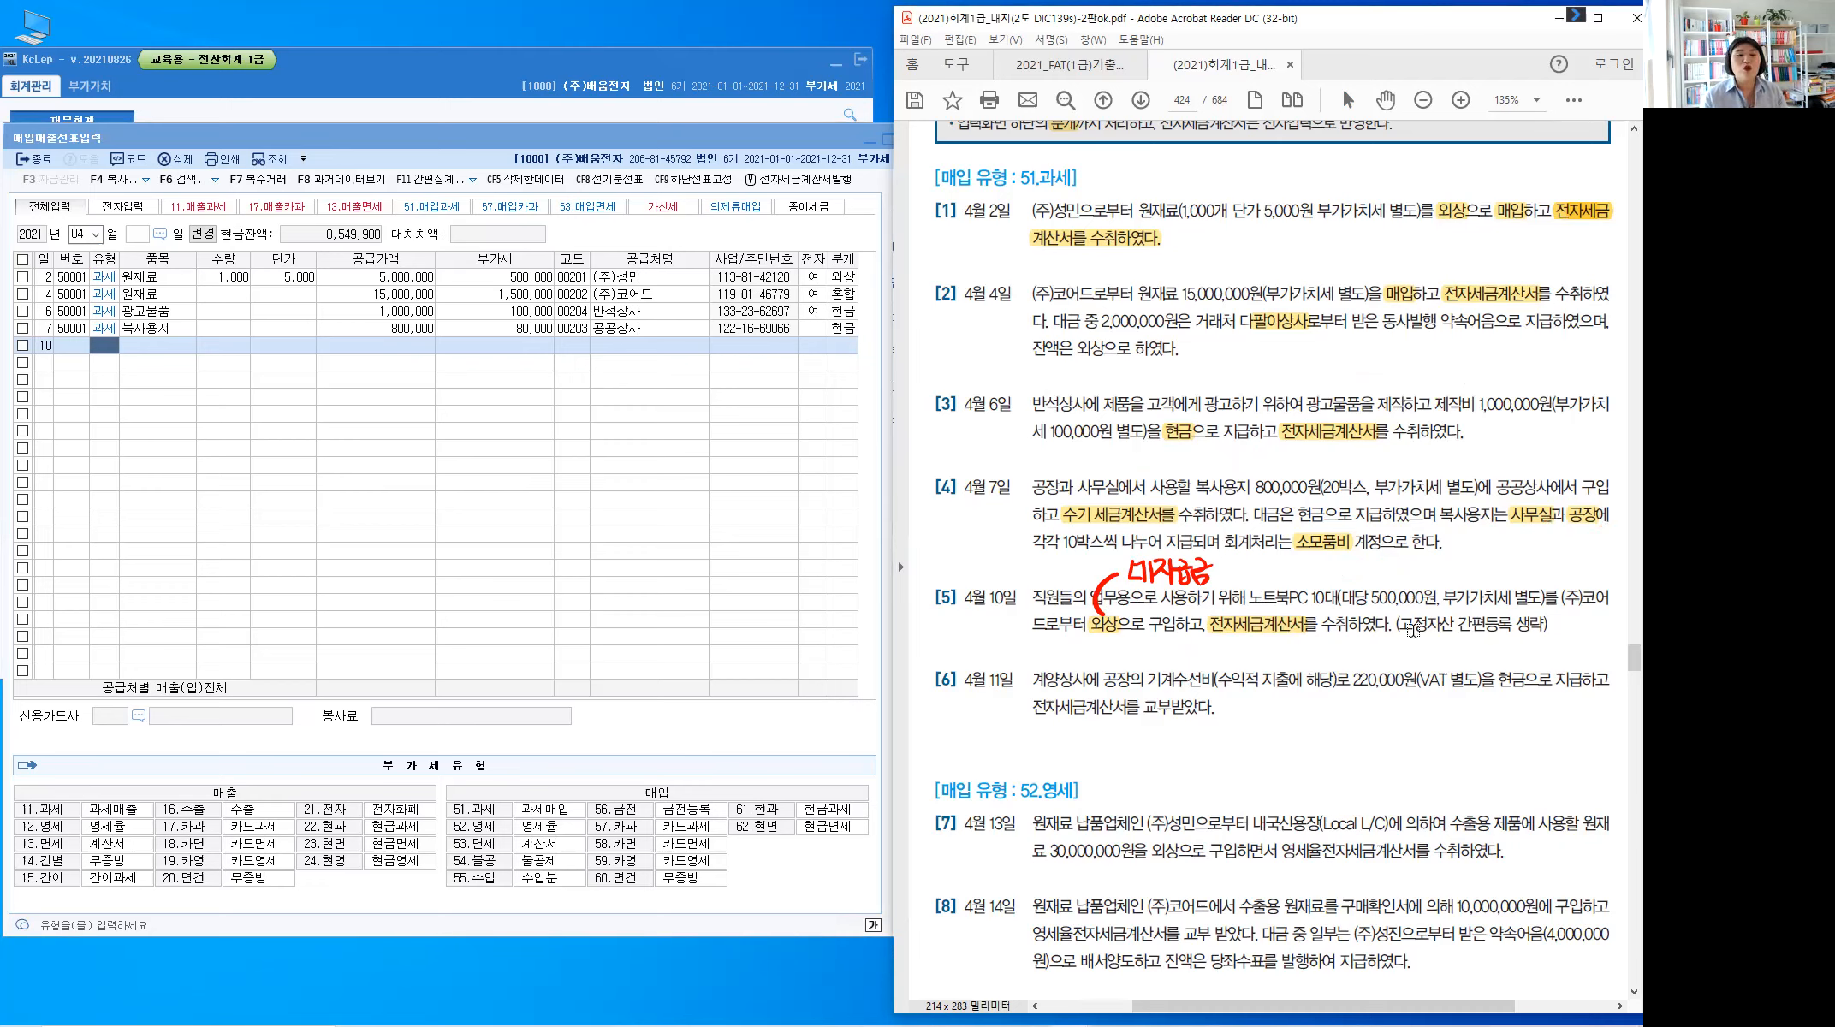
key("ctrl")
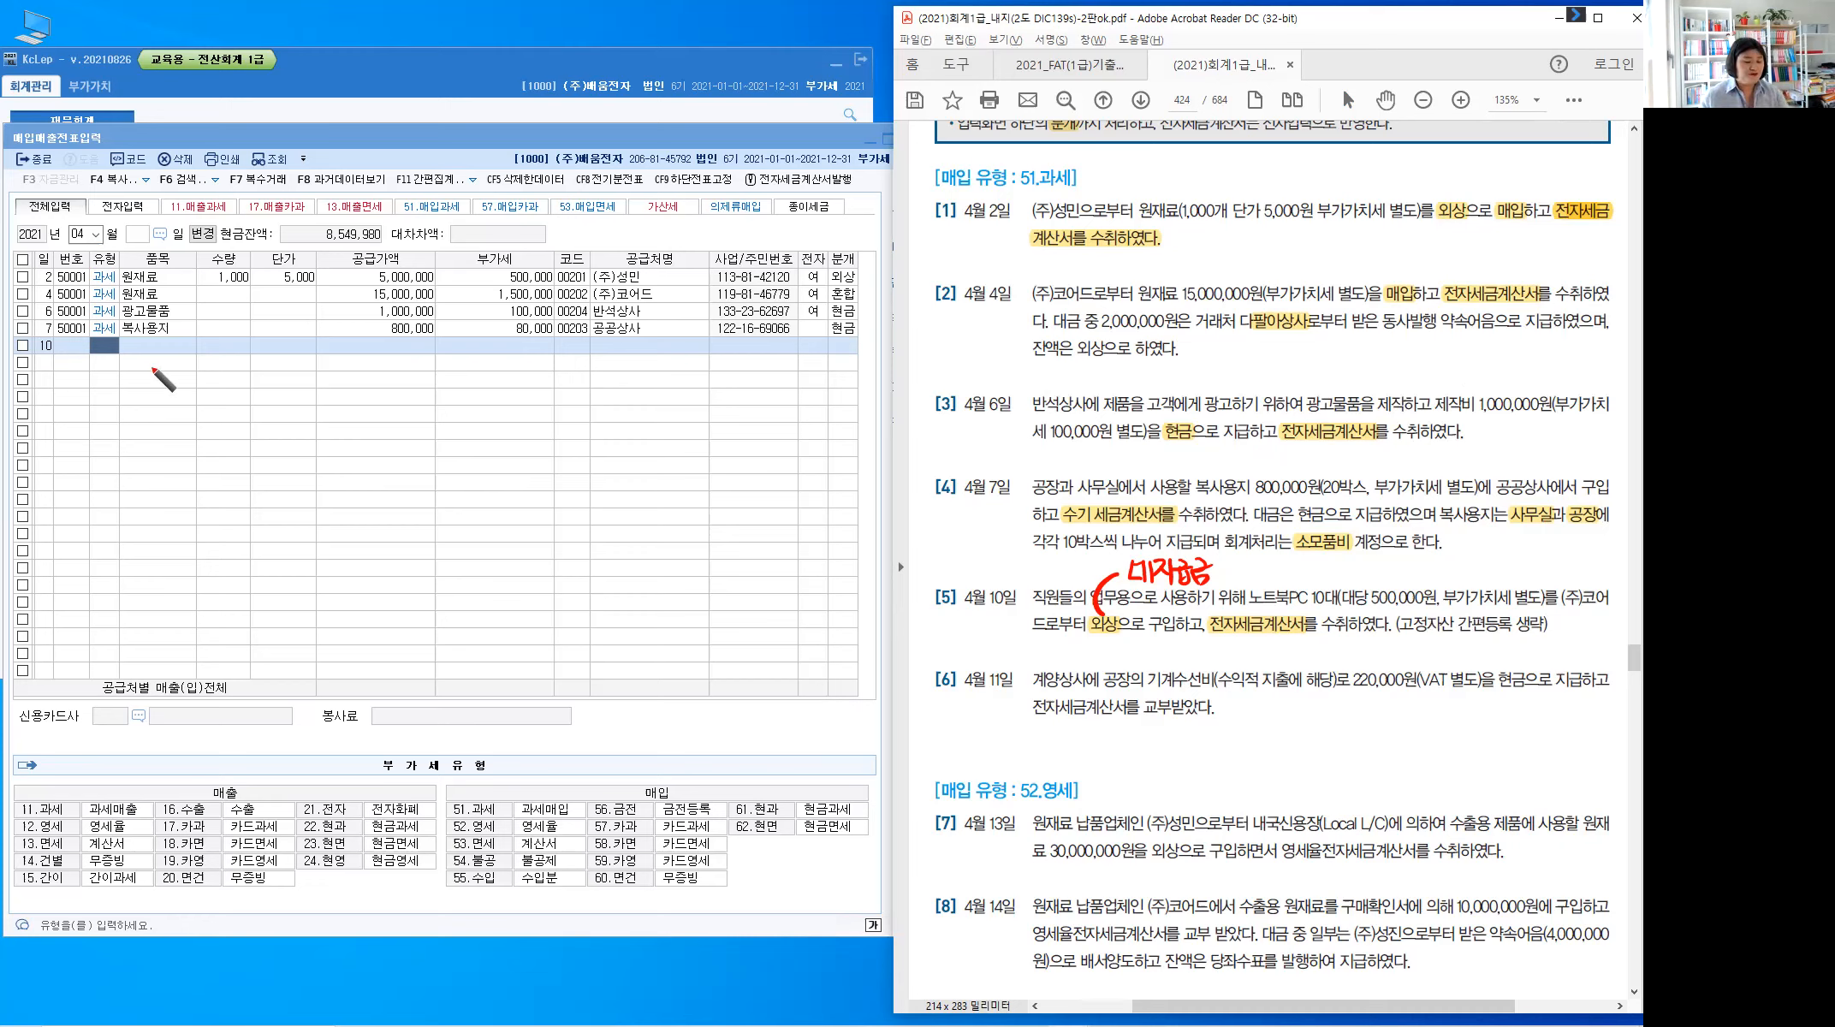
On the day-10 row, enter a 과세 (51) purchase of 10 노트북 at 500,000: supply 5,000,000, VAT 500,000
key("alt")
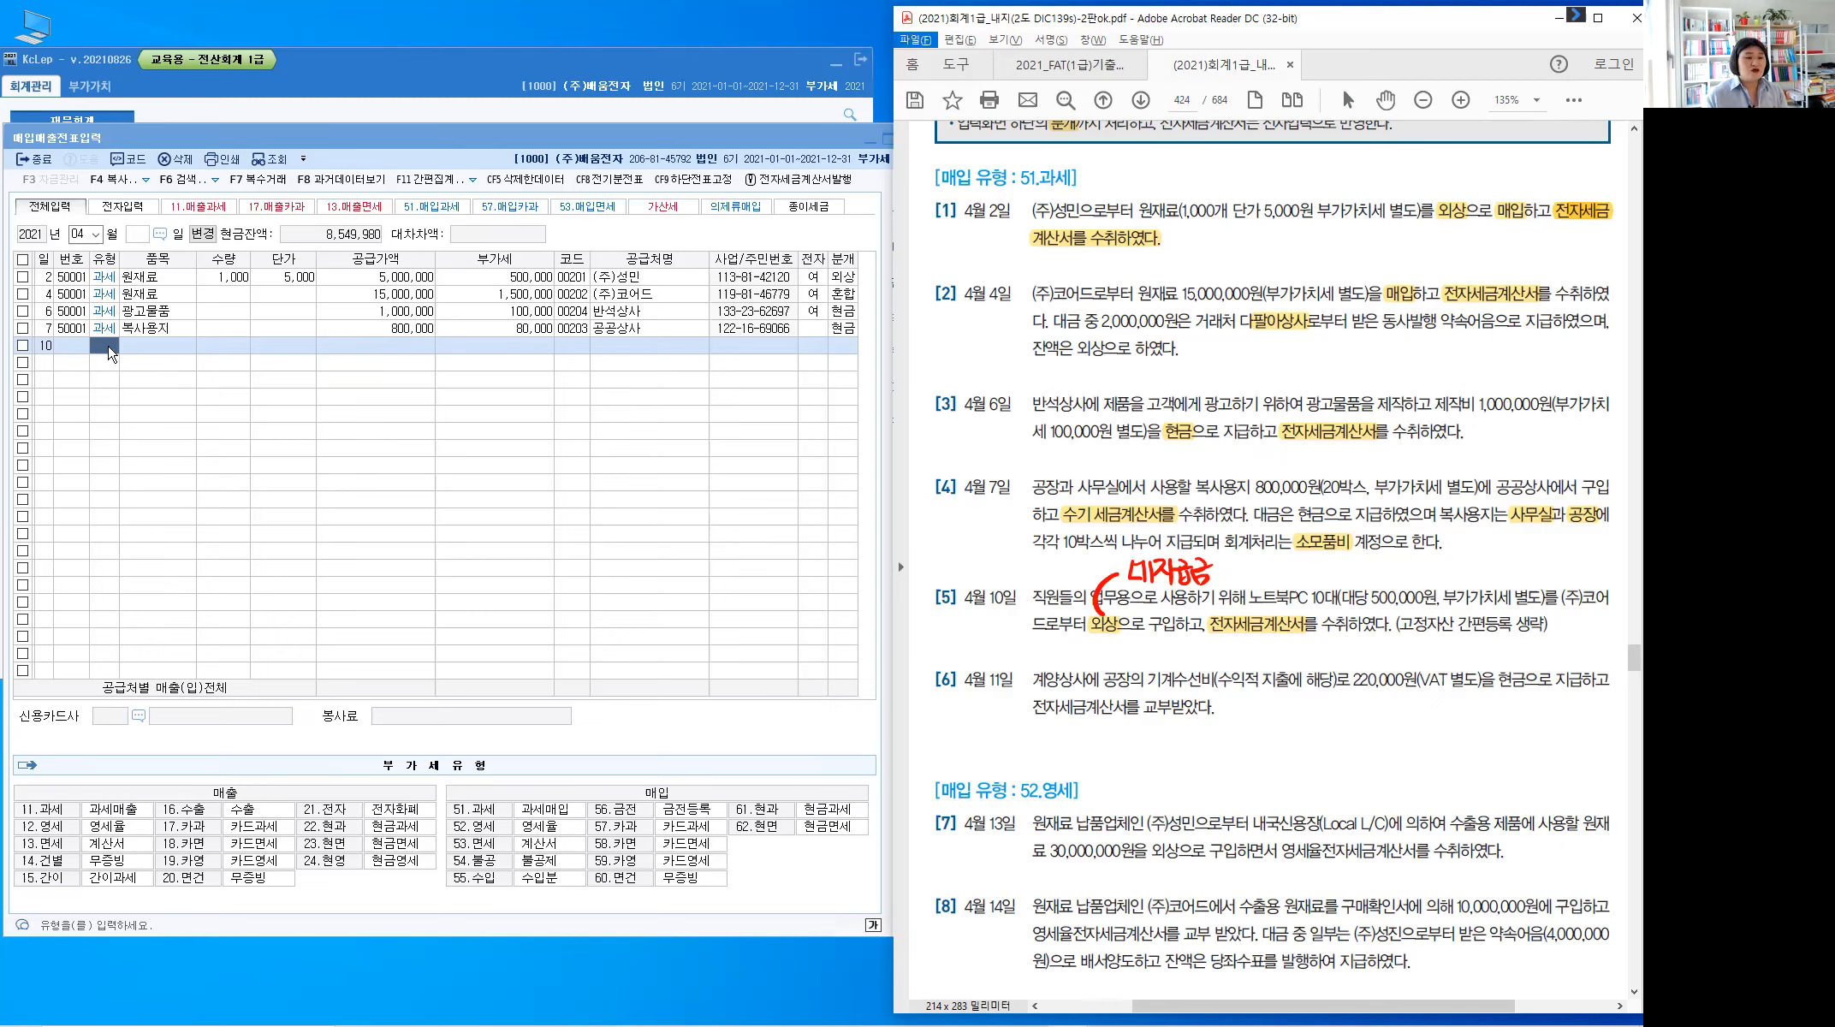
left_click(109, 353)
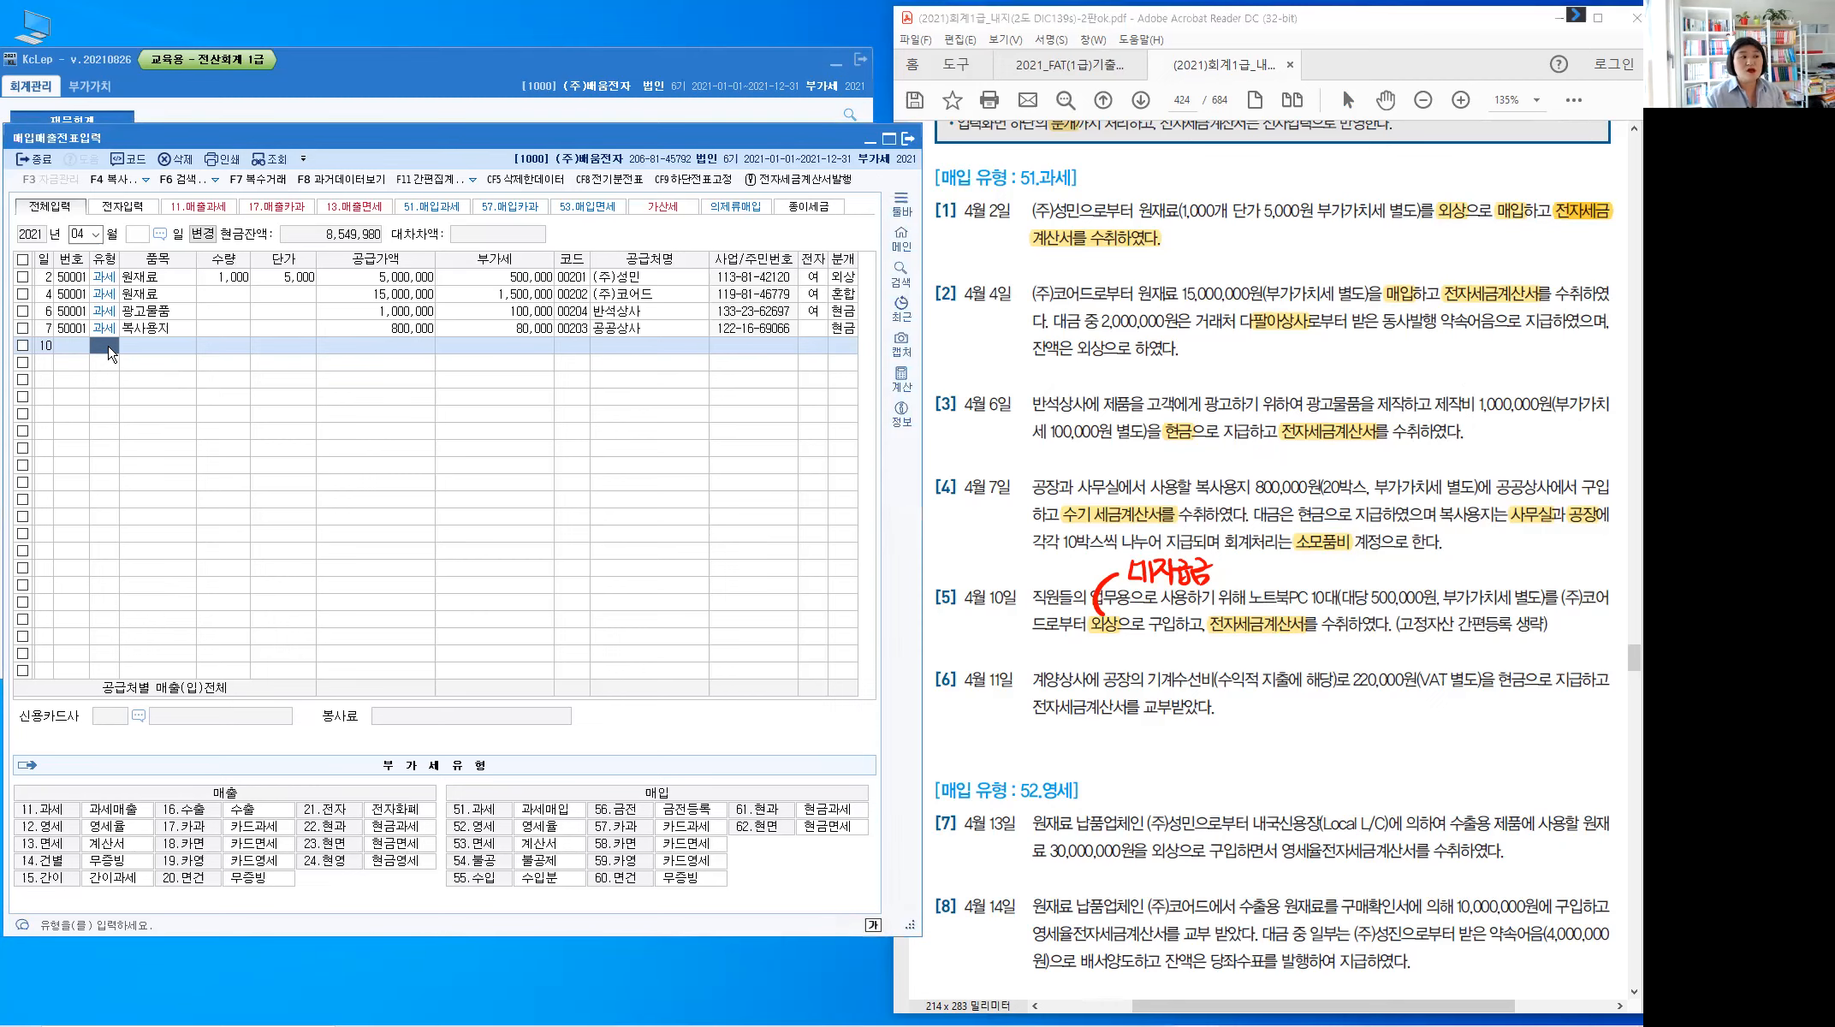
type("51")
key("Return")
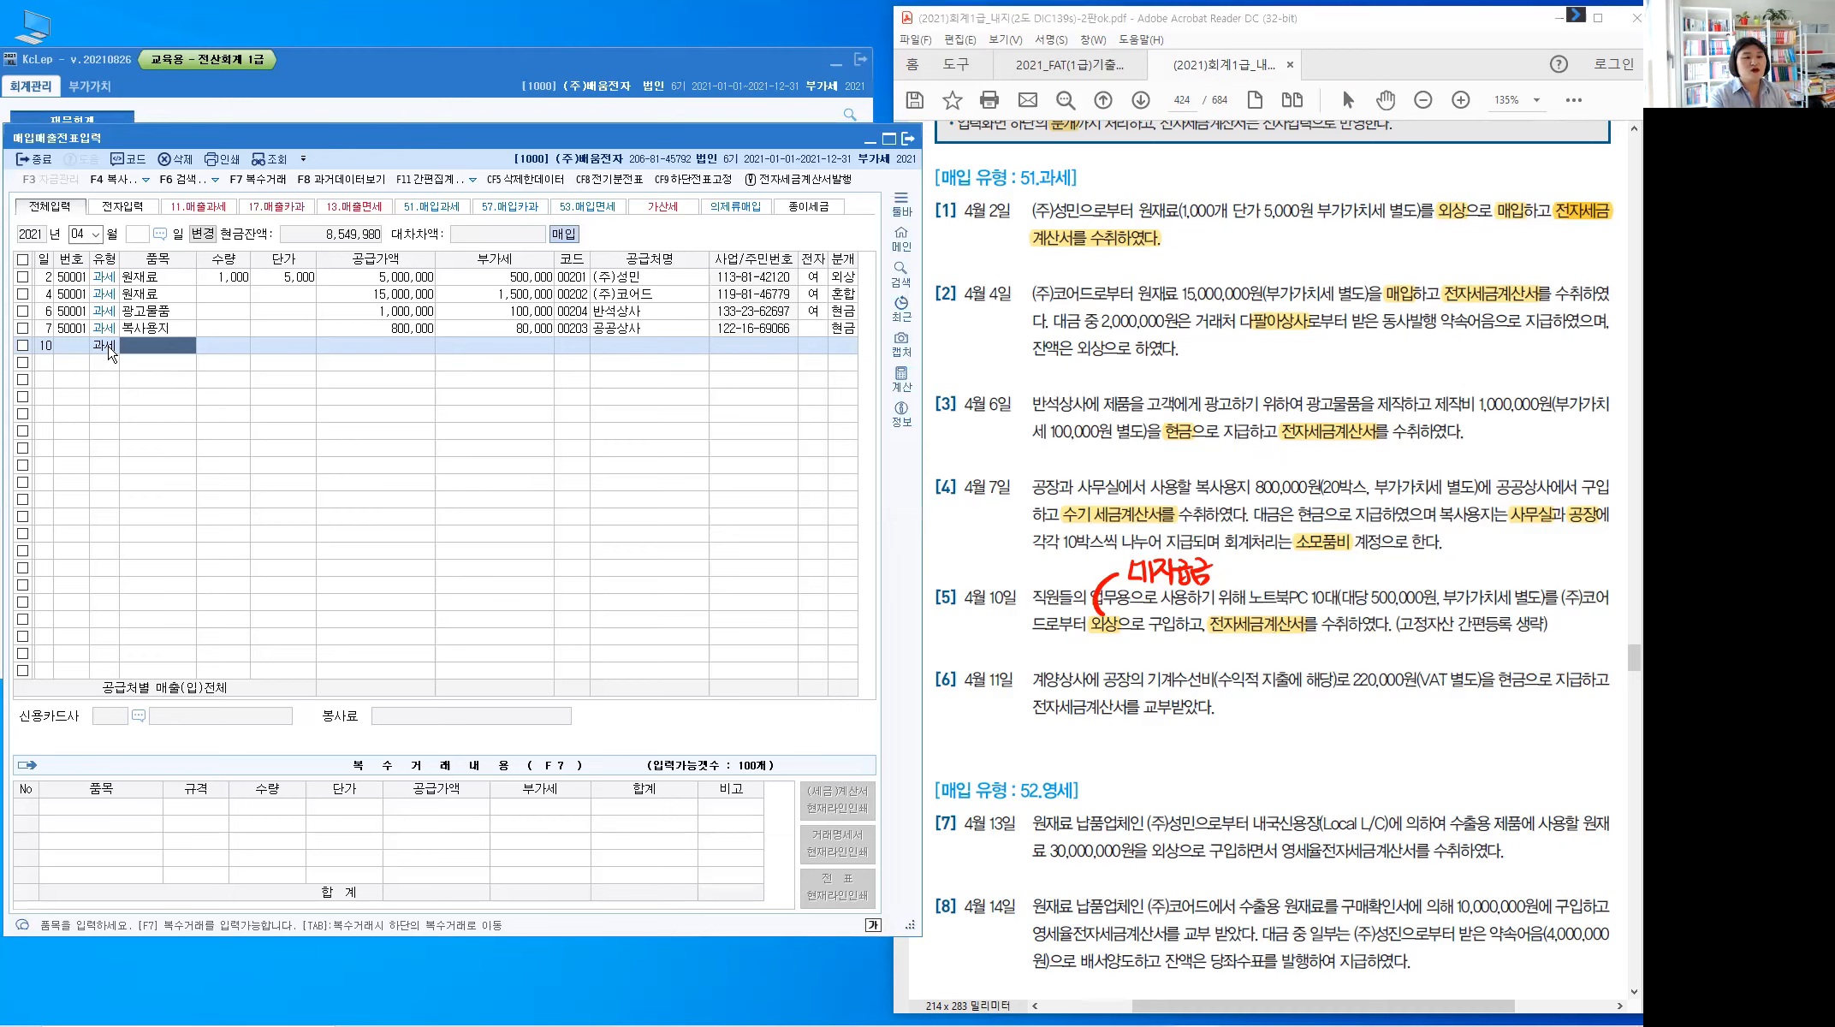
type("노트북")
key("Return")
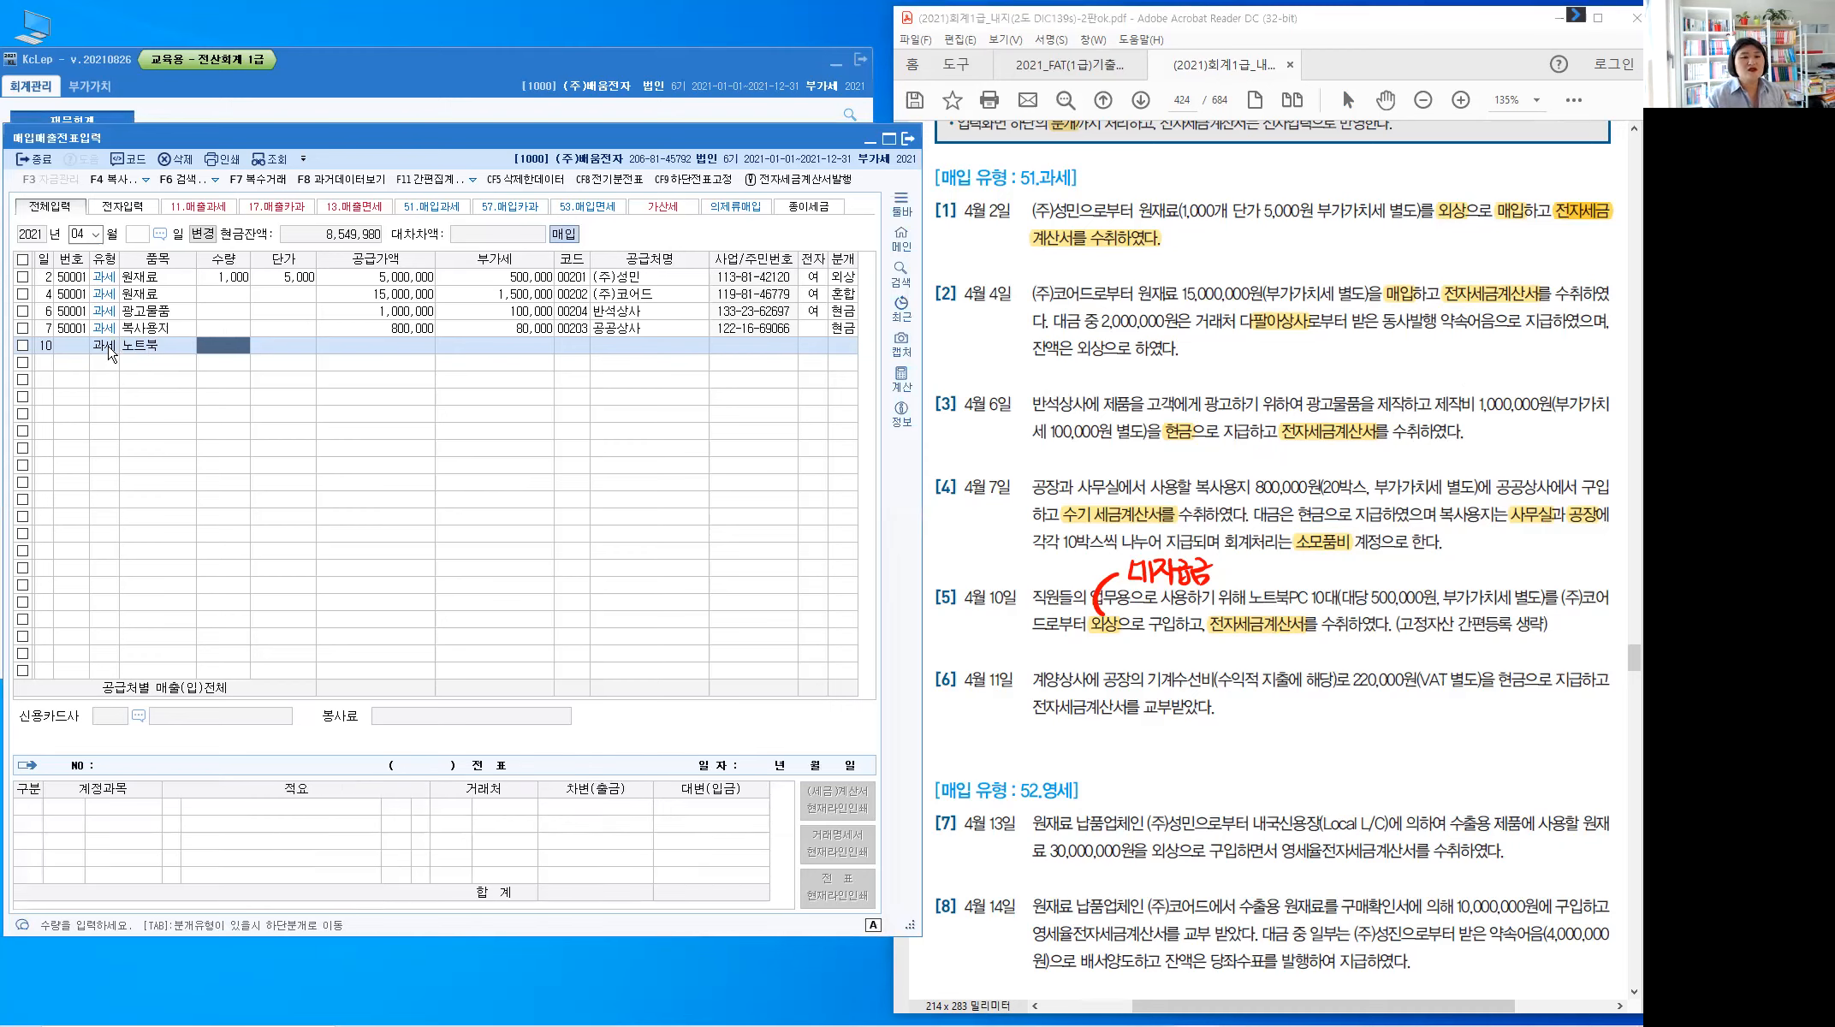
type("10")
key("Return")
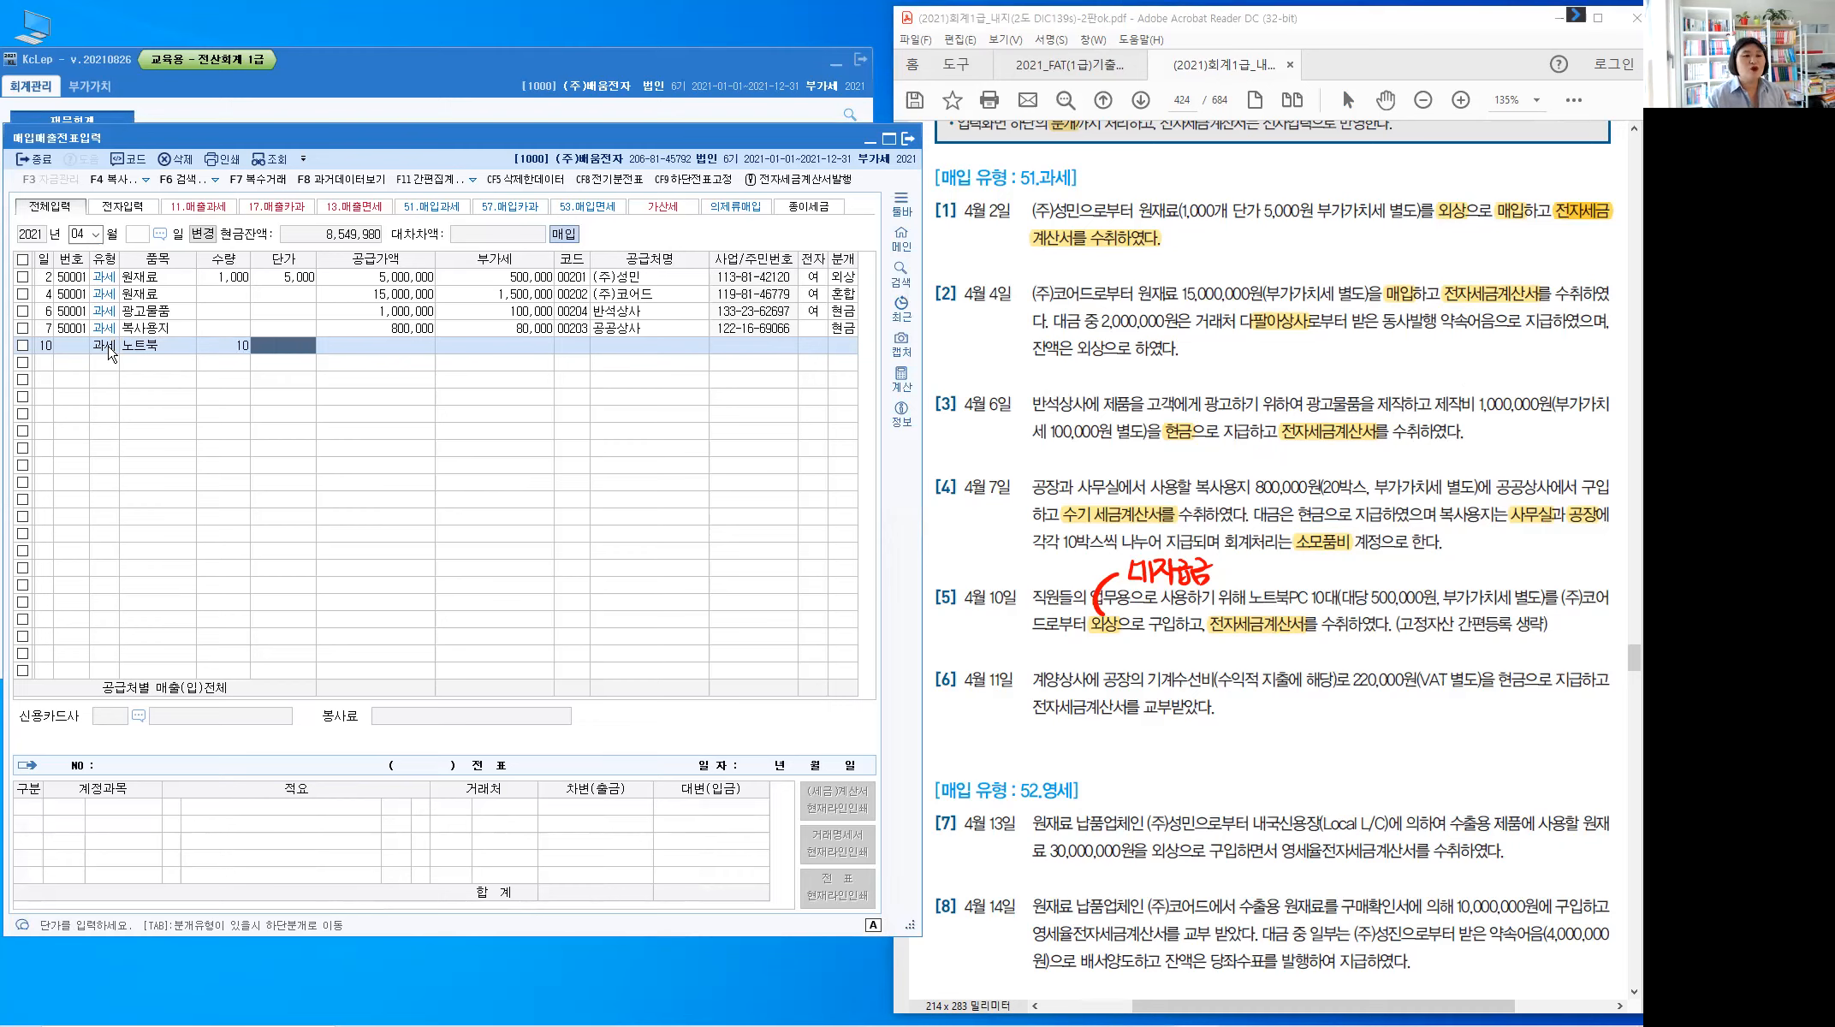
type("5000000")
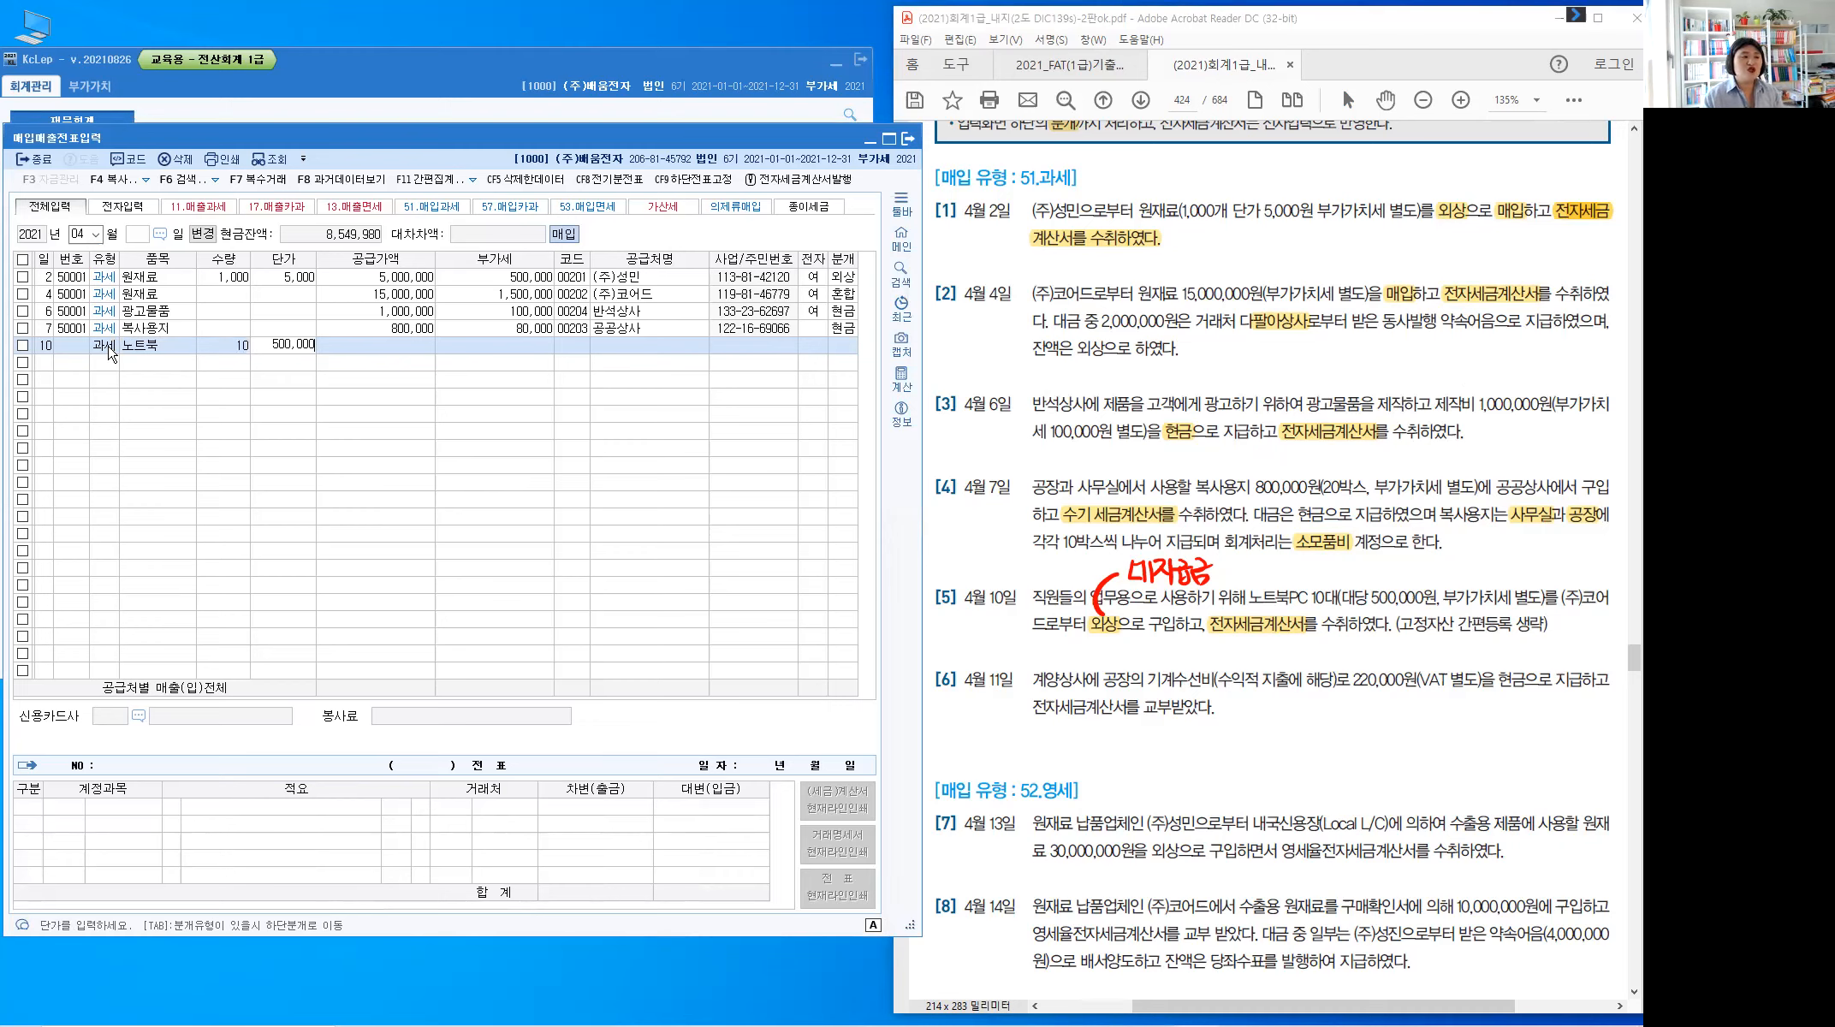
key("Return")
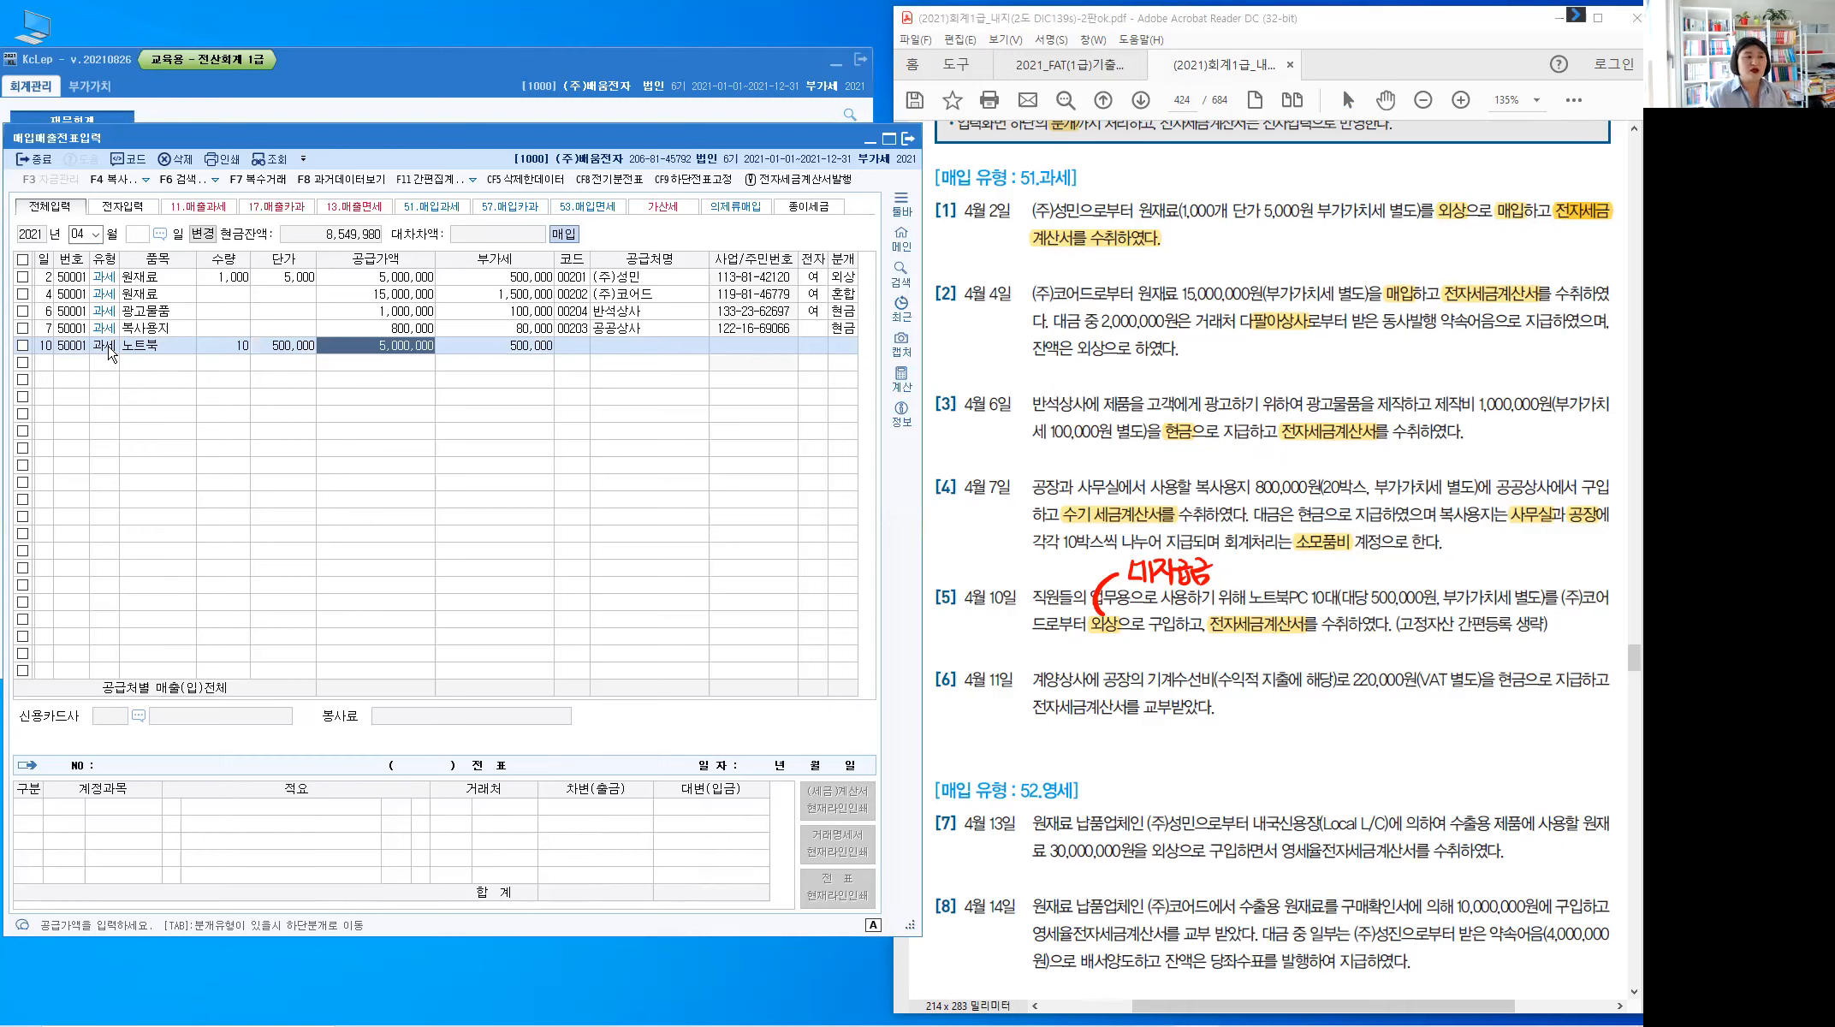
key("Return")
key("Return")
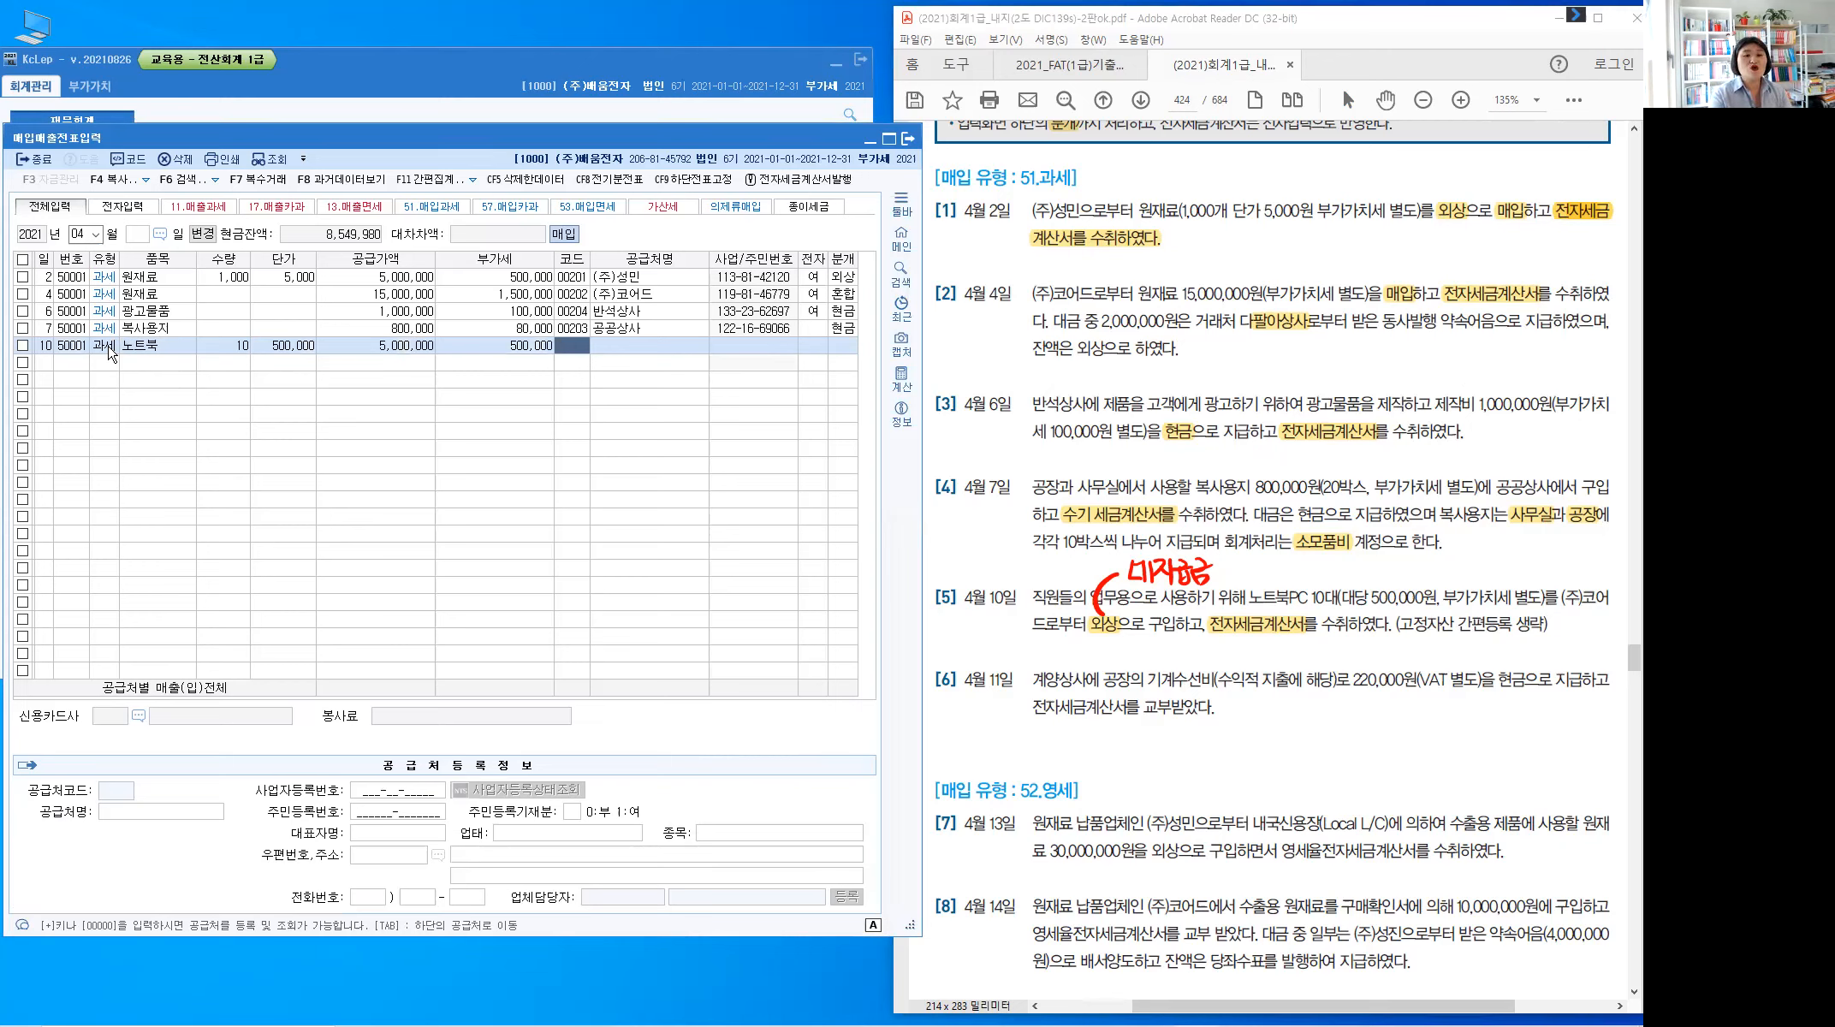
Set supplier (주)코어드 and mark the invoice as electronic
type("코")
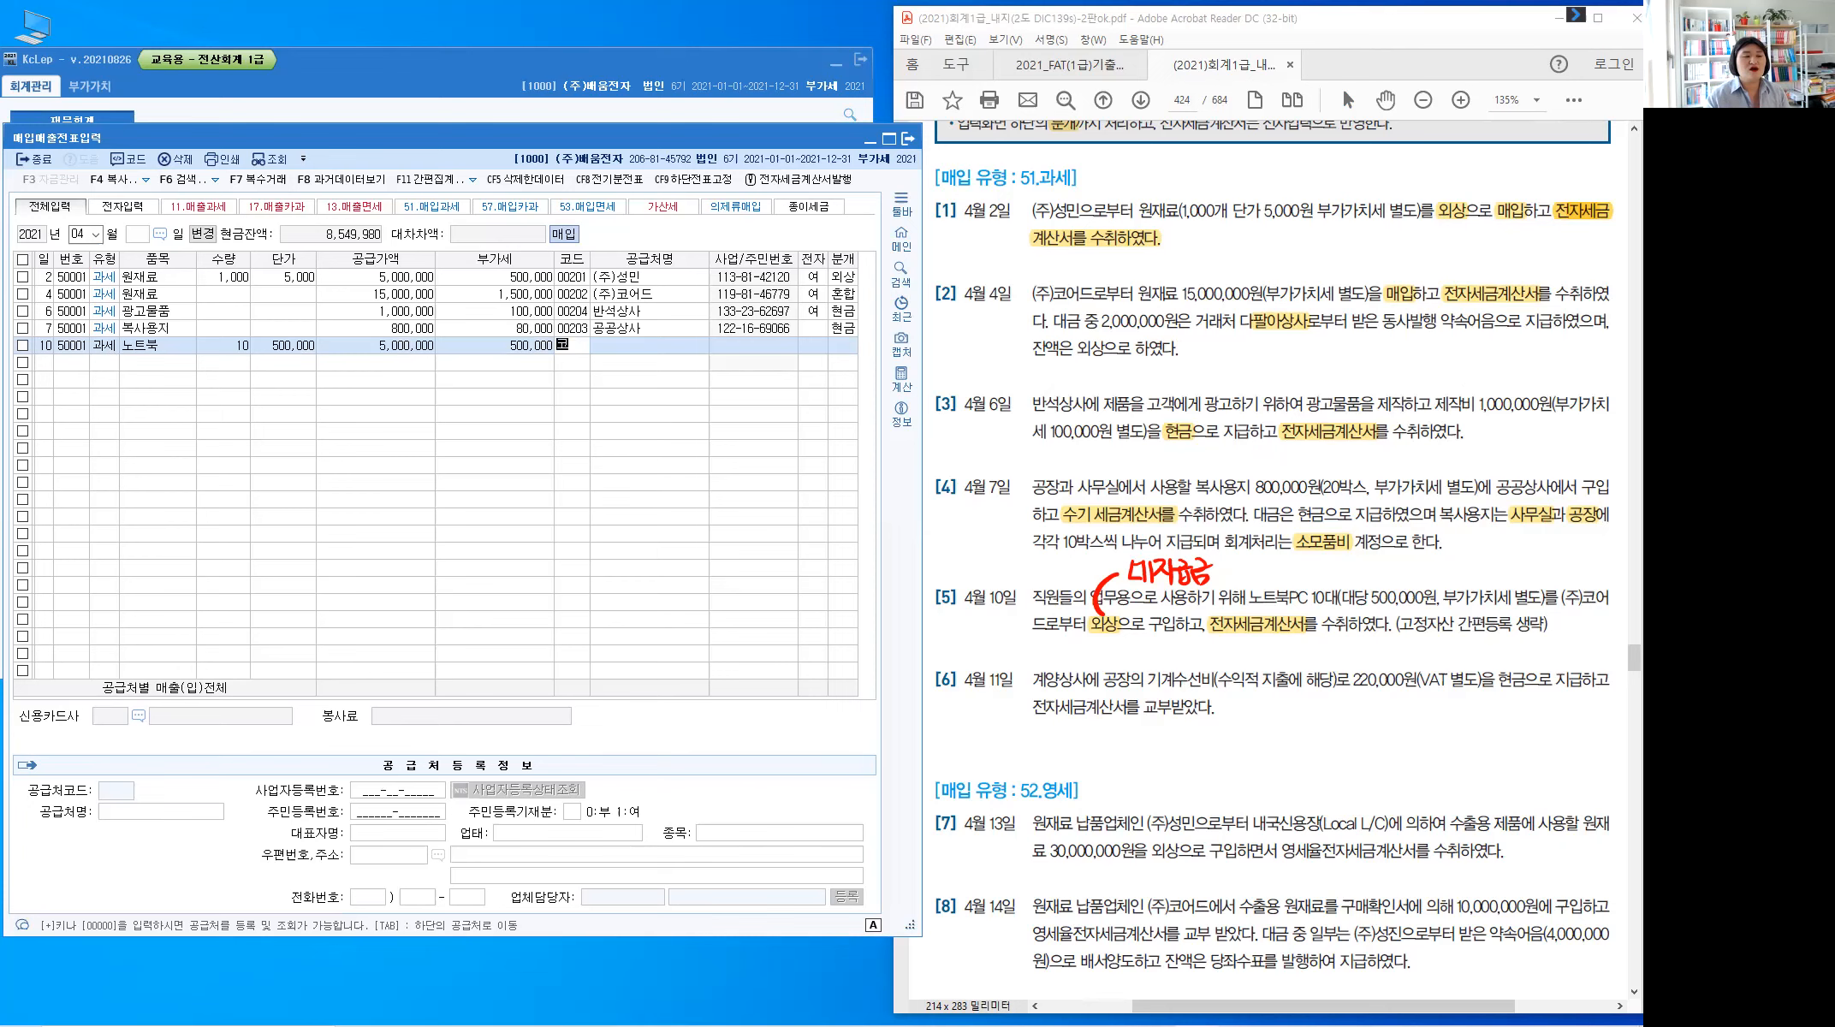
type("어")
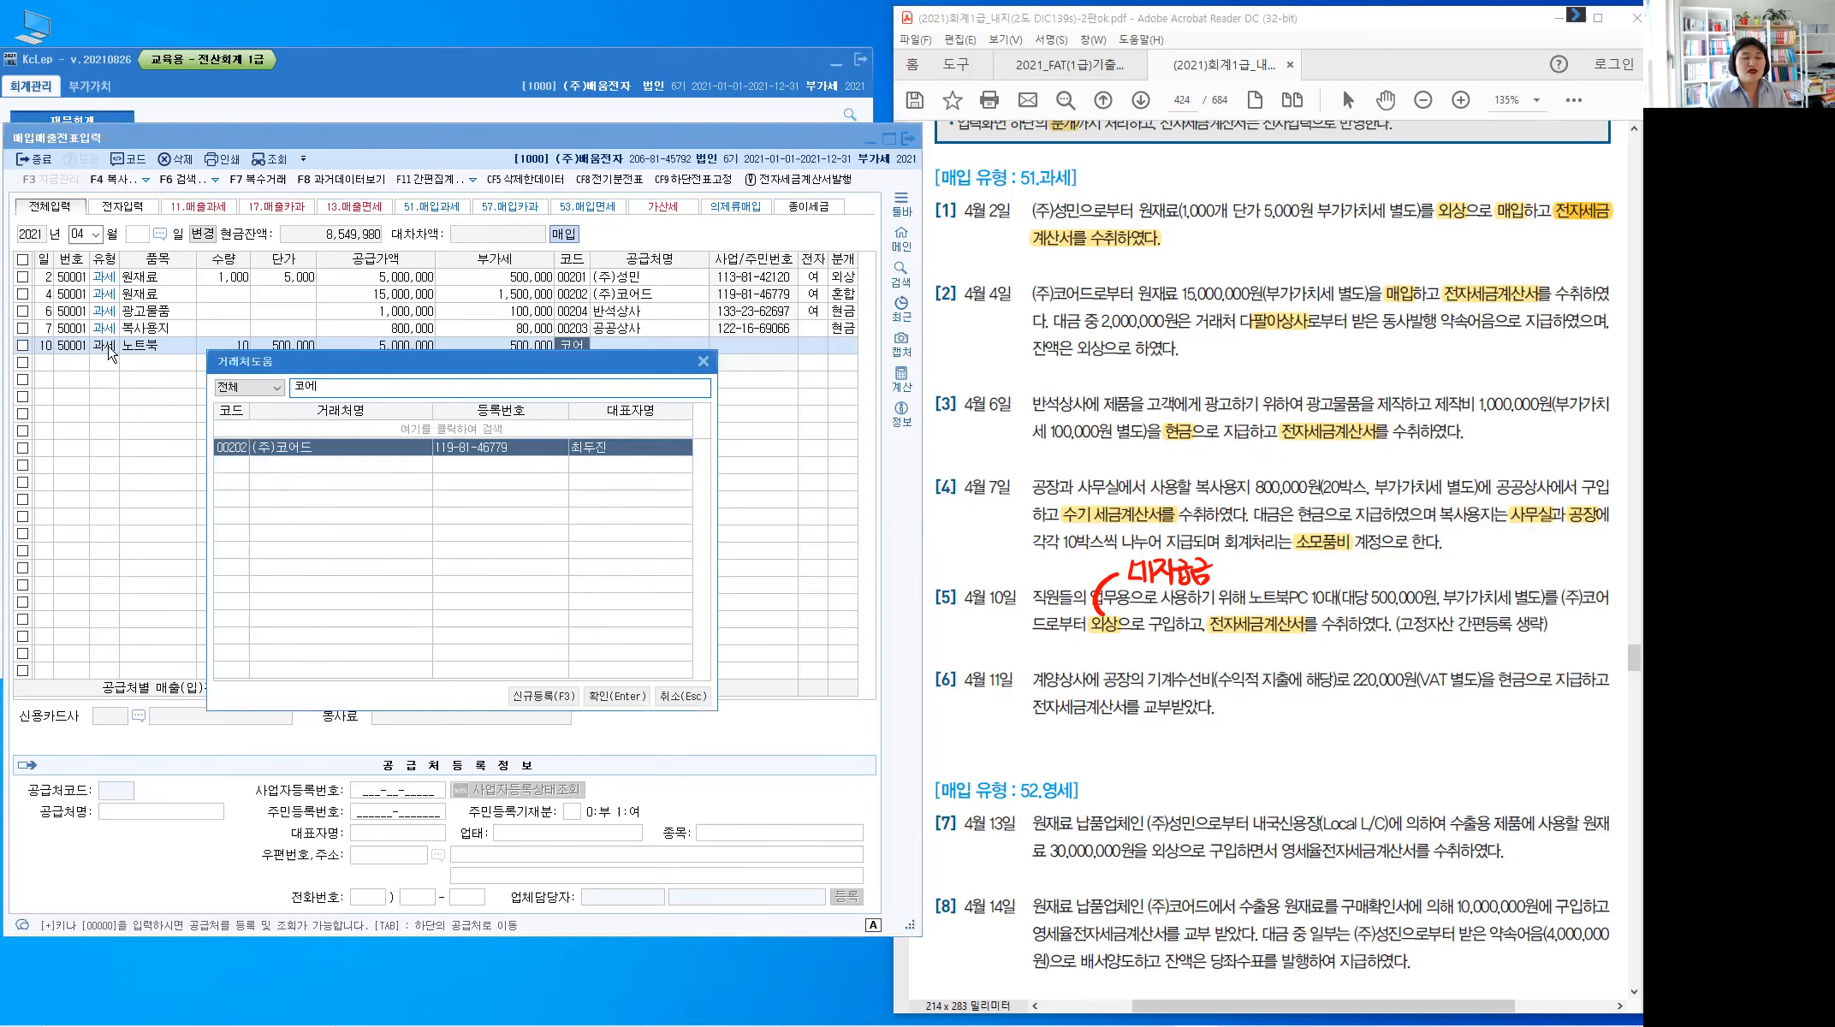
key("Return")
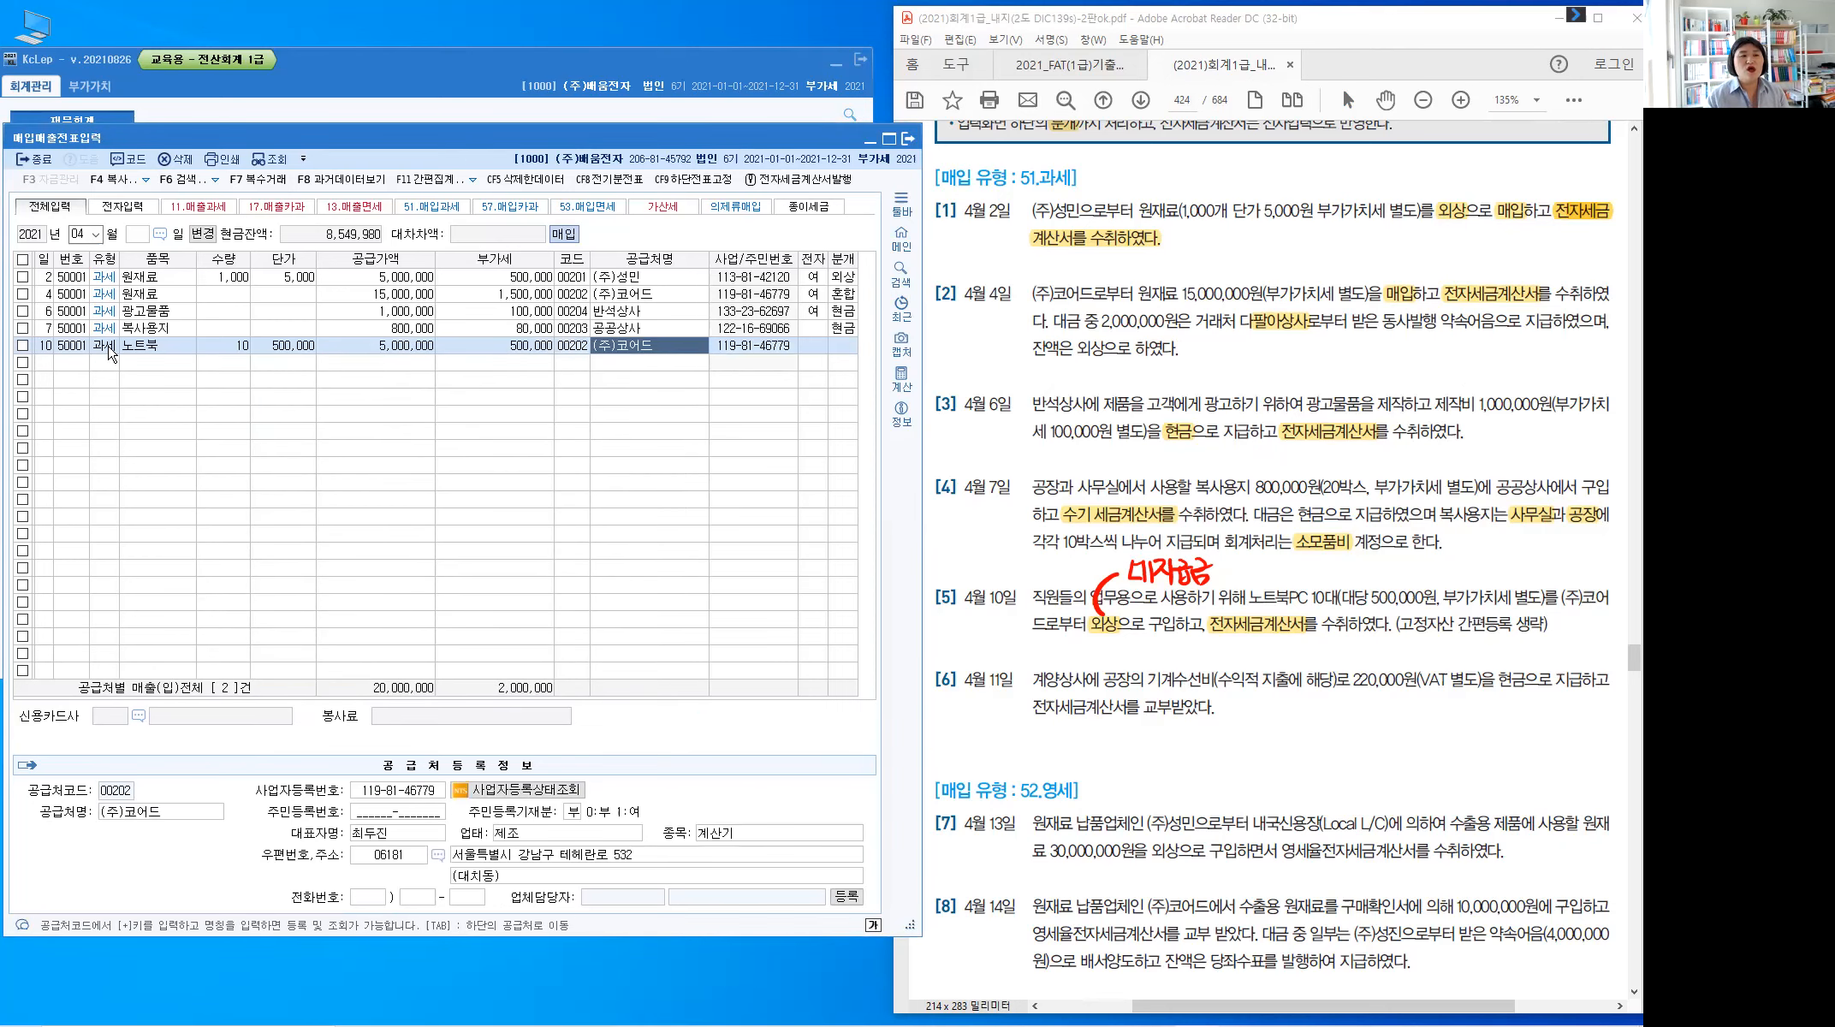
key("Return")
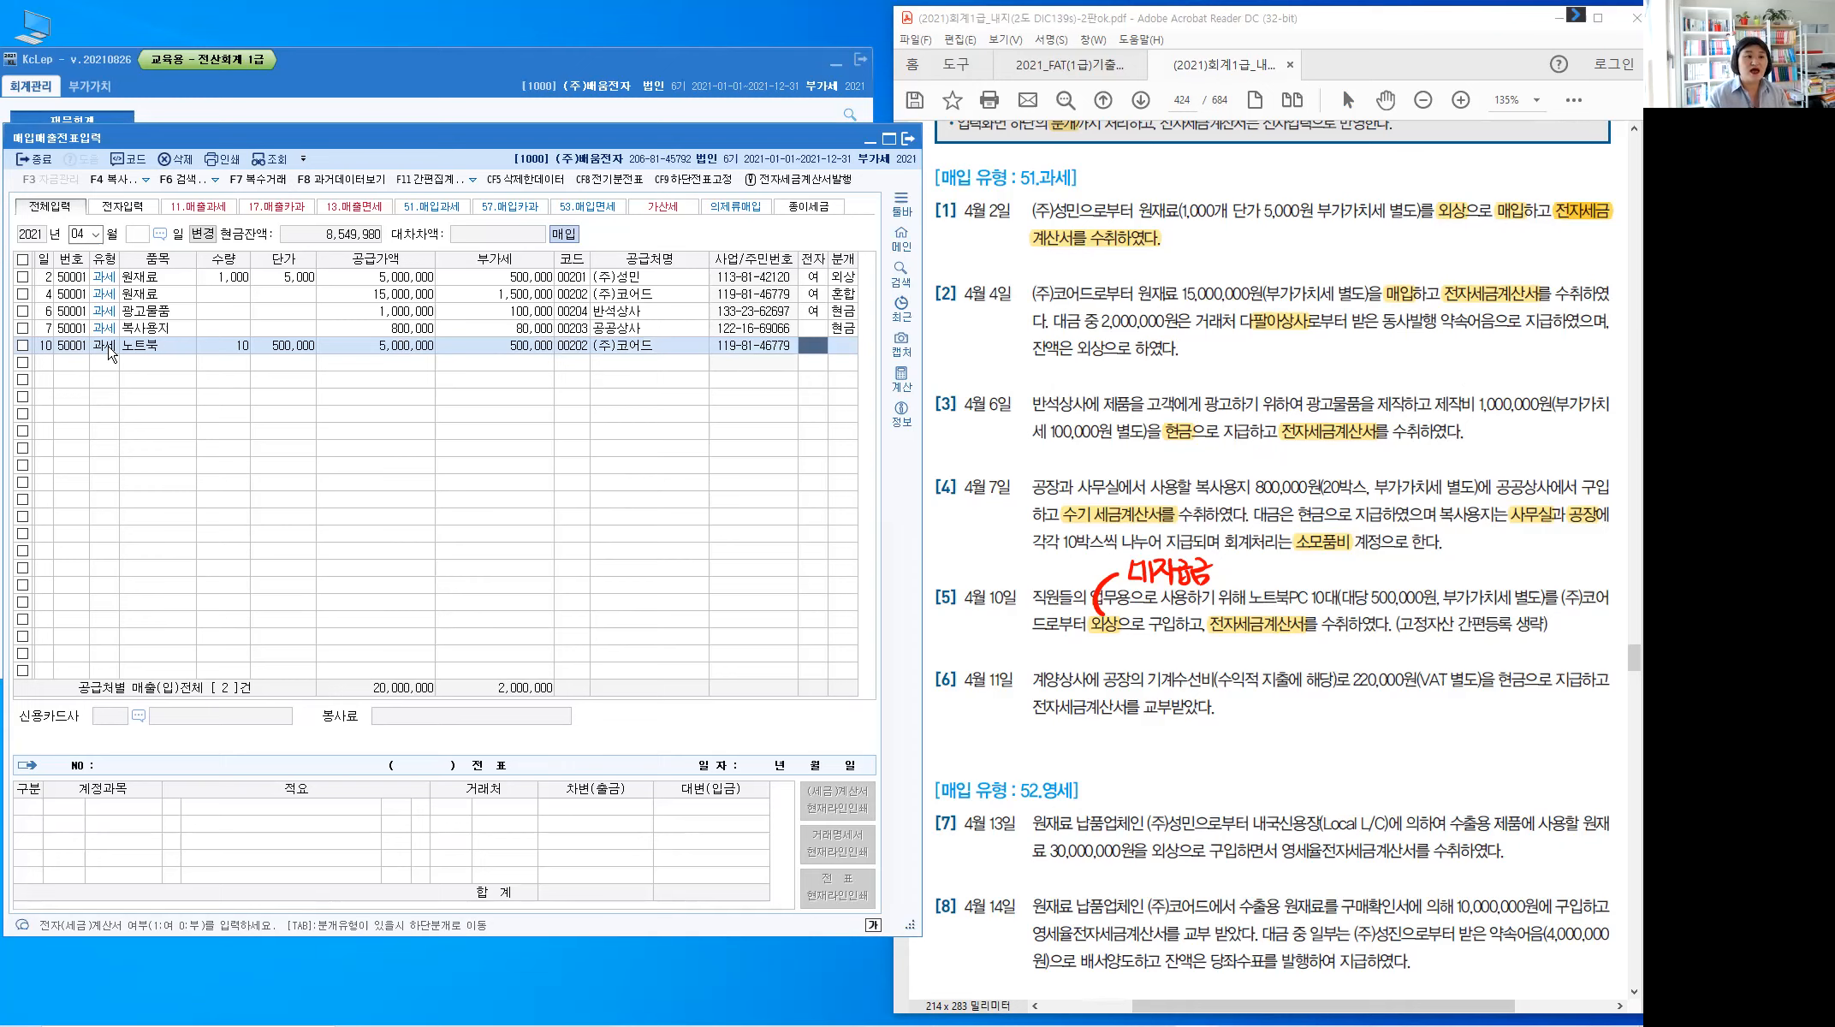
type("1")
key("Return")
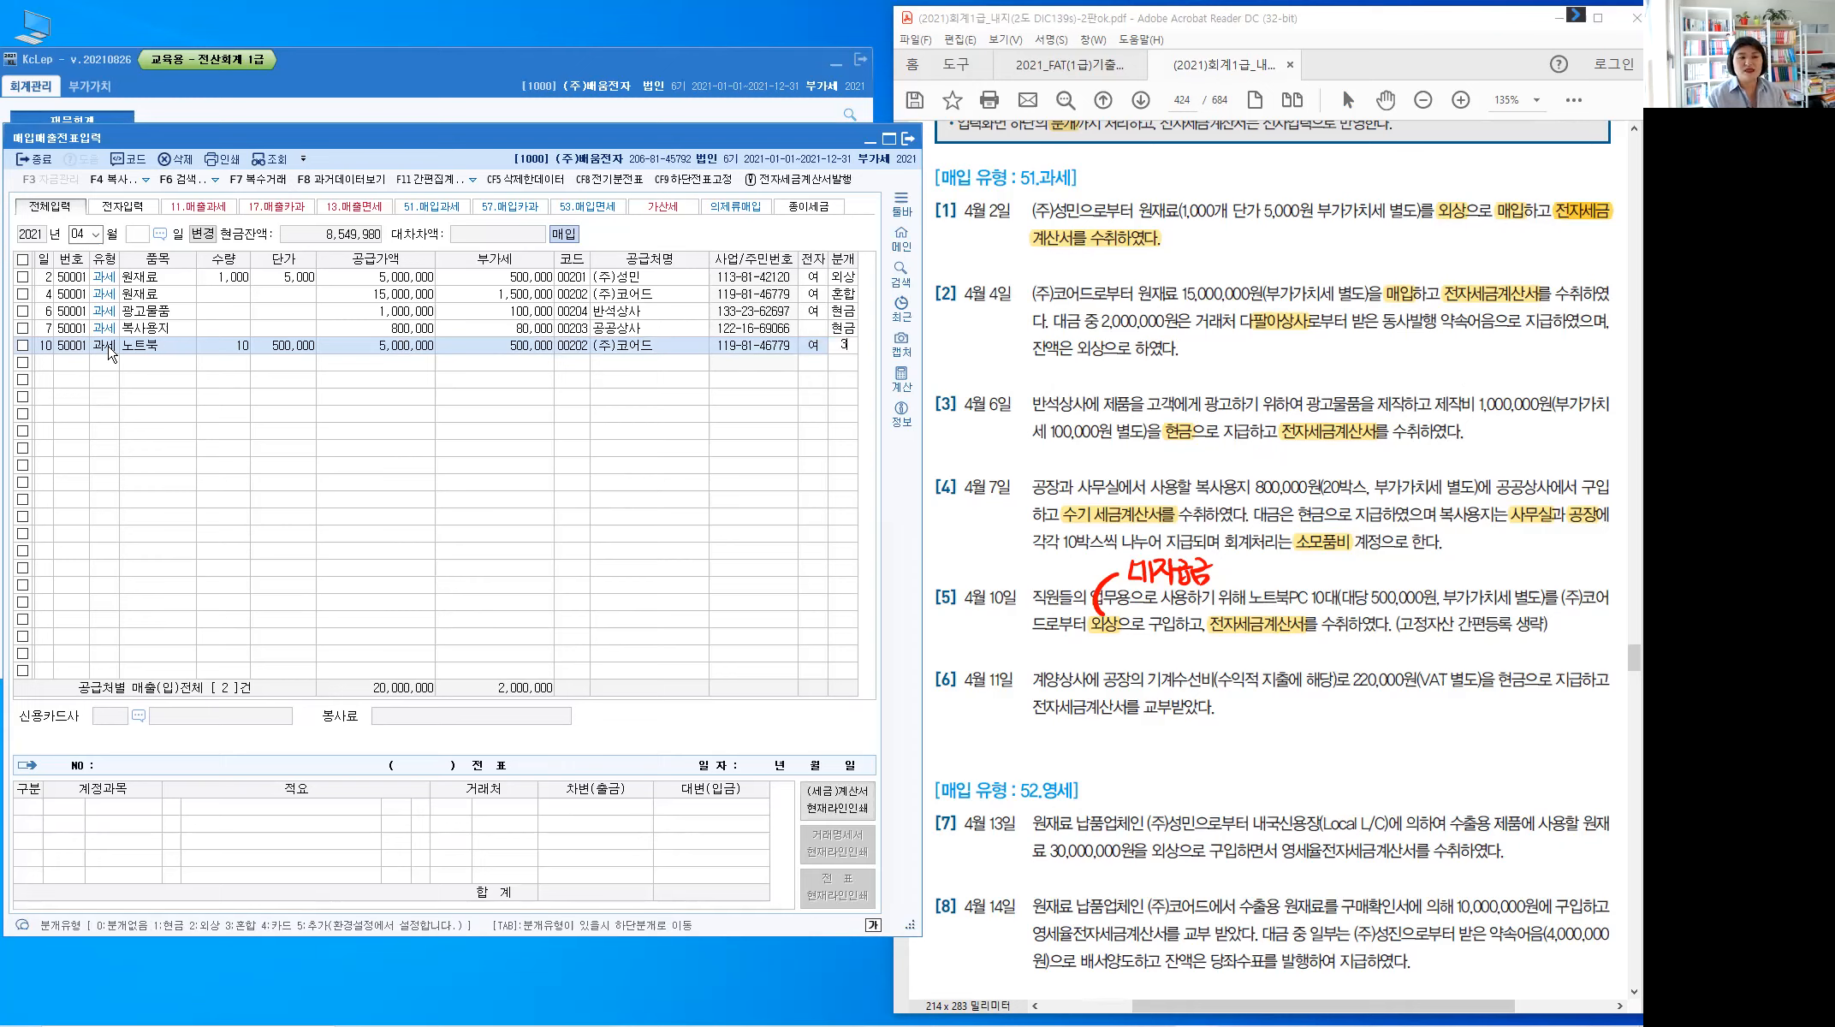
Use mixed journal type 3: debit 0212 비품 5,000,000 and credit 0253 미지급금 5,500,000
type("3")
key("Return")
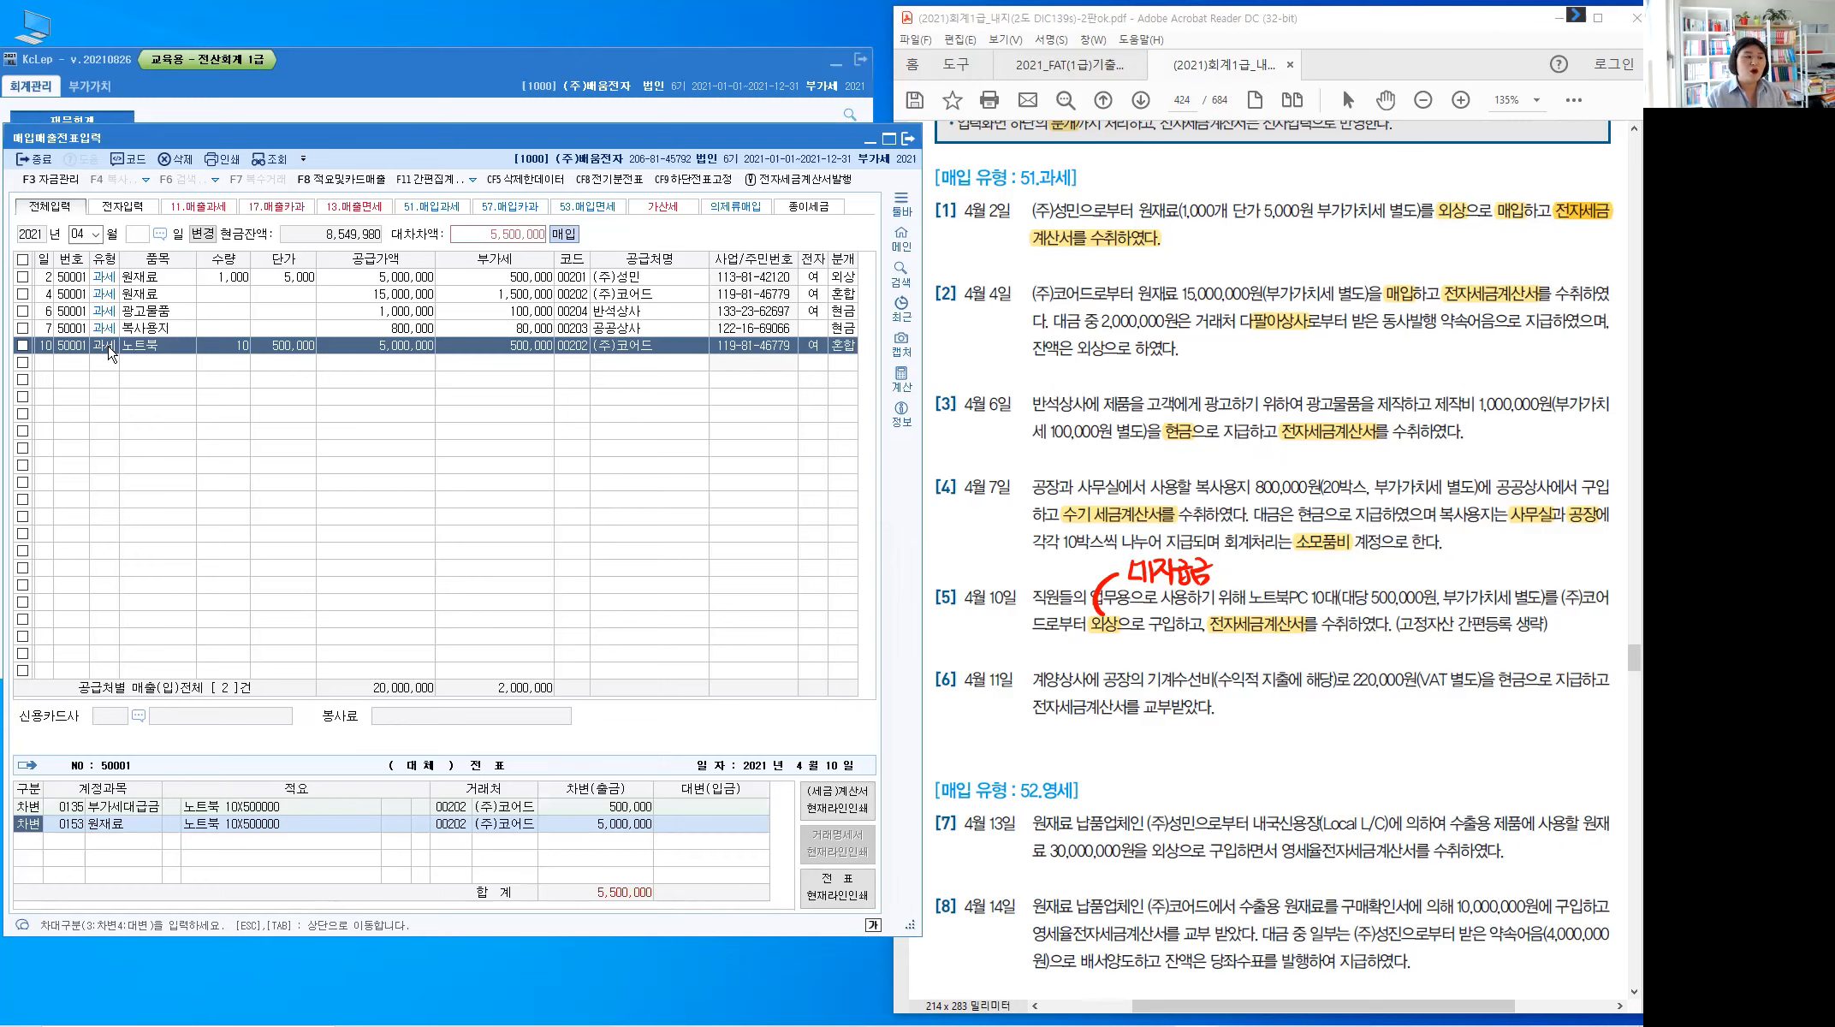
key("Return")
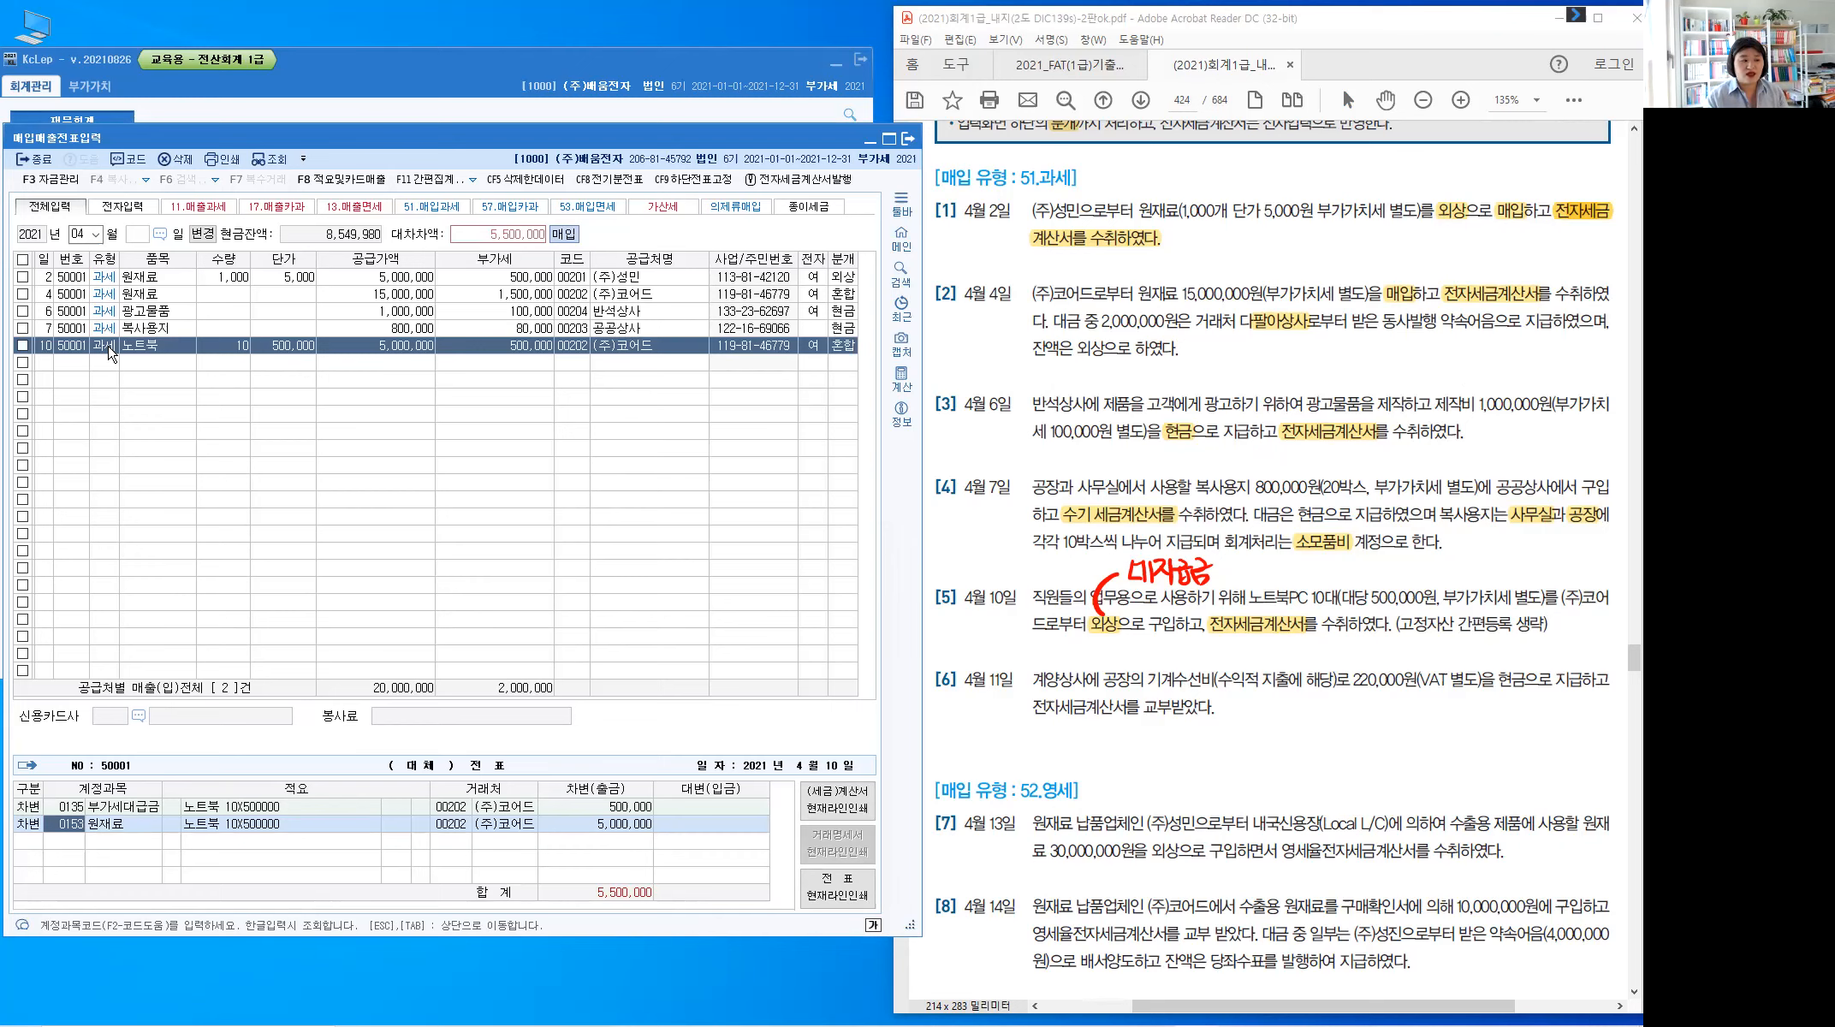
type("비품")
key("Return")
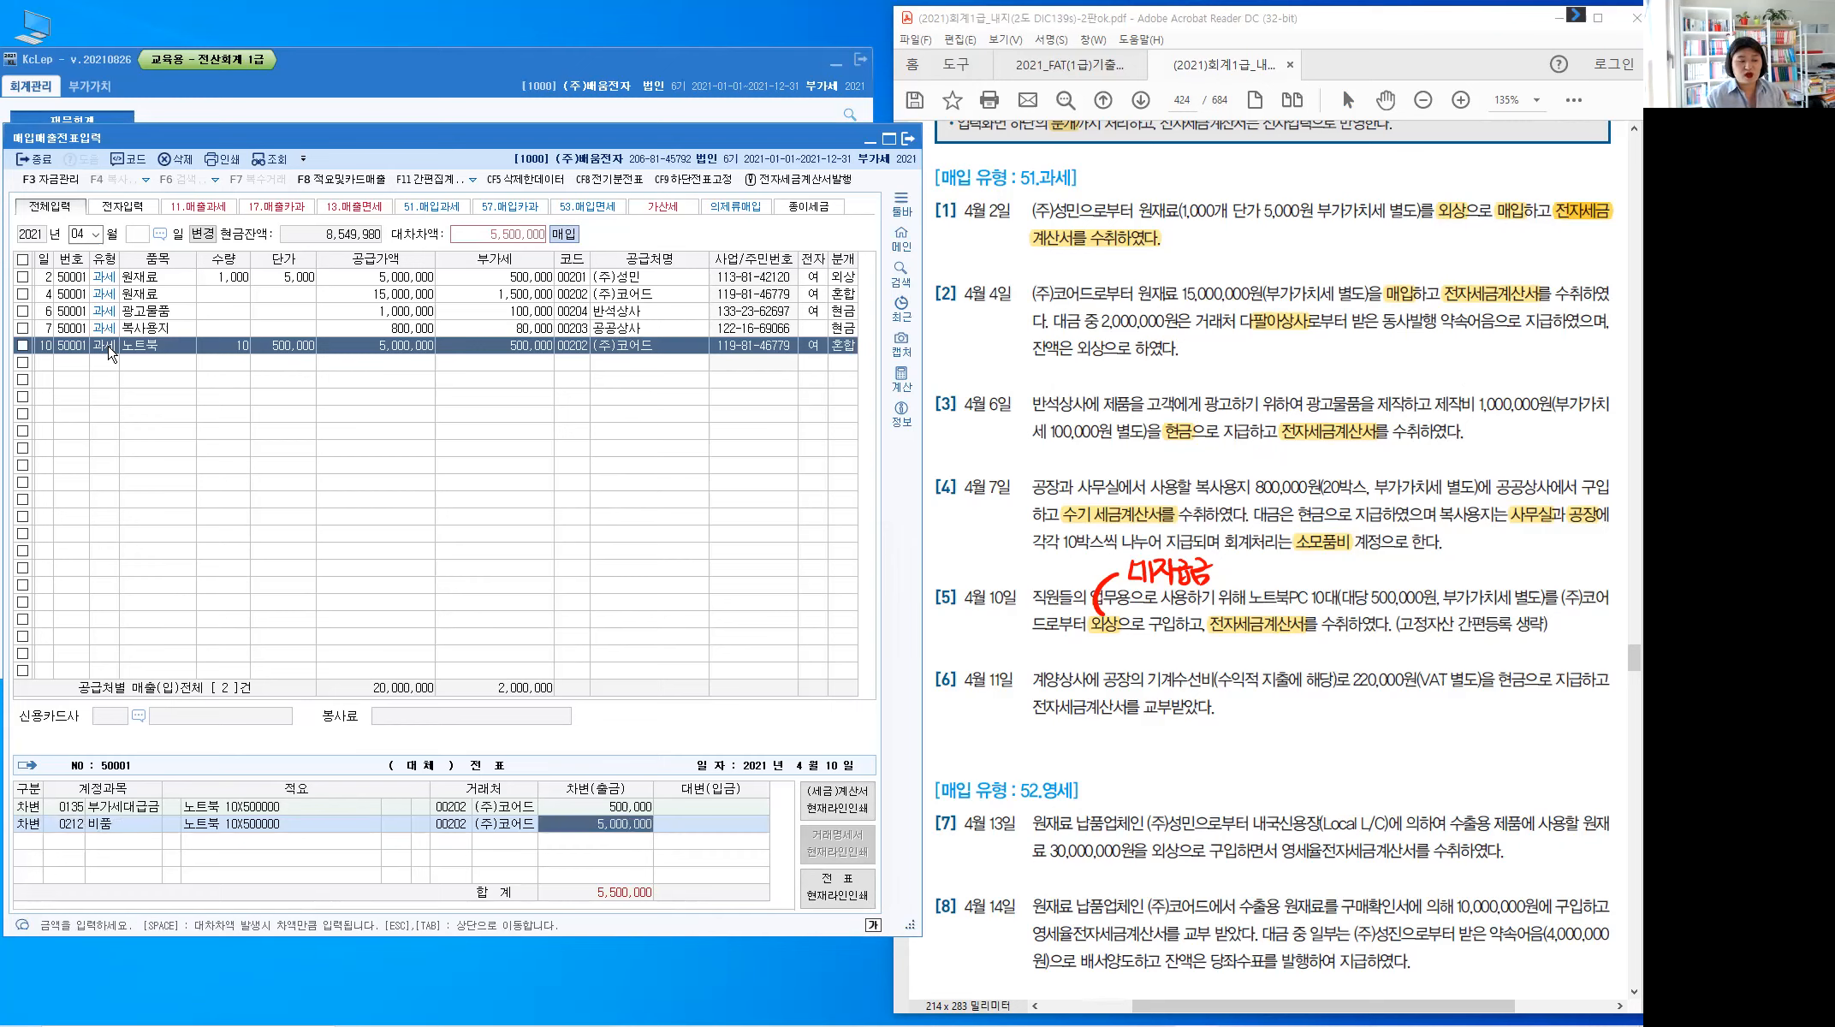
key("Return")
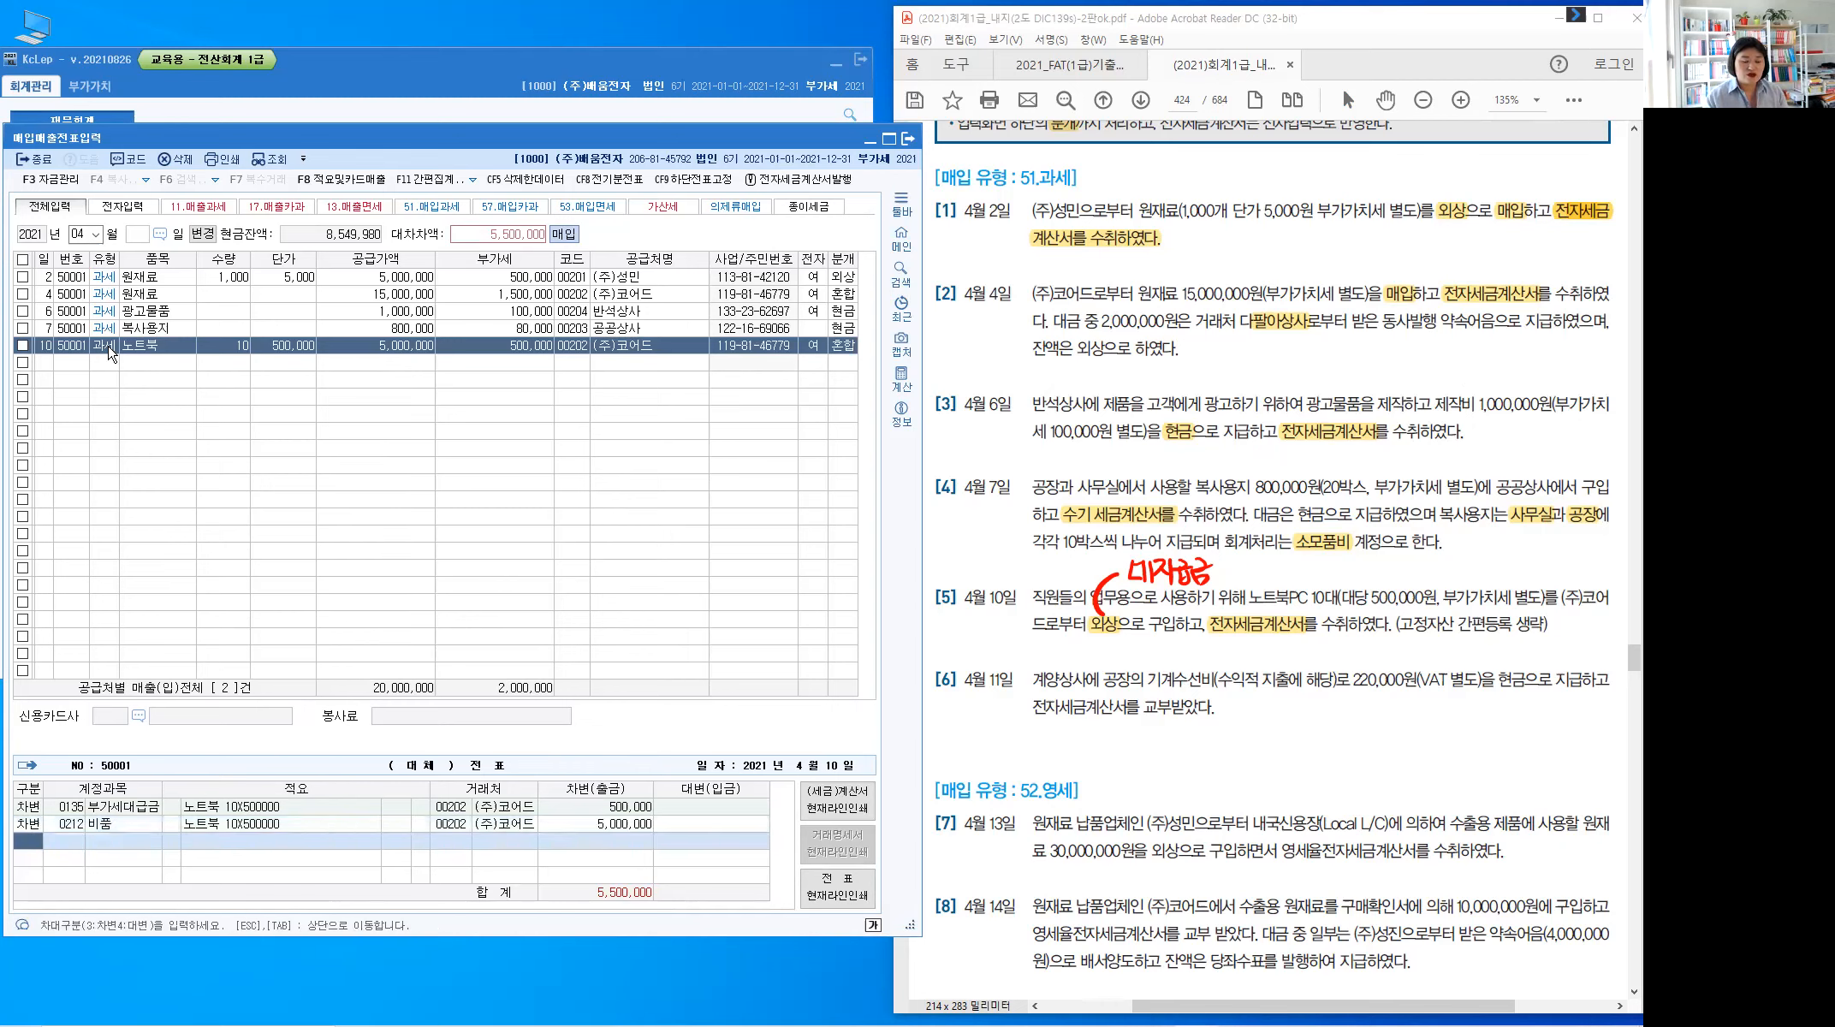
type("4")
key("Return")
type("253")
key("Return")
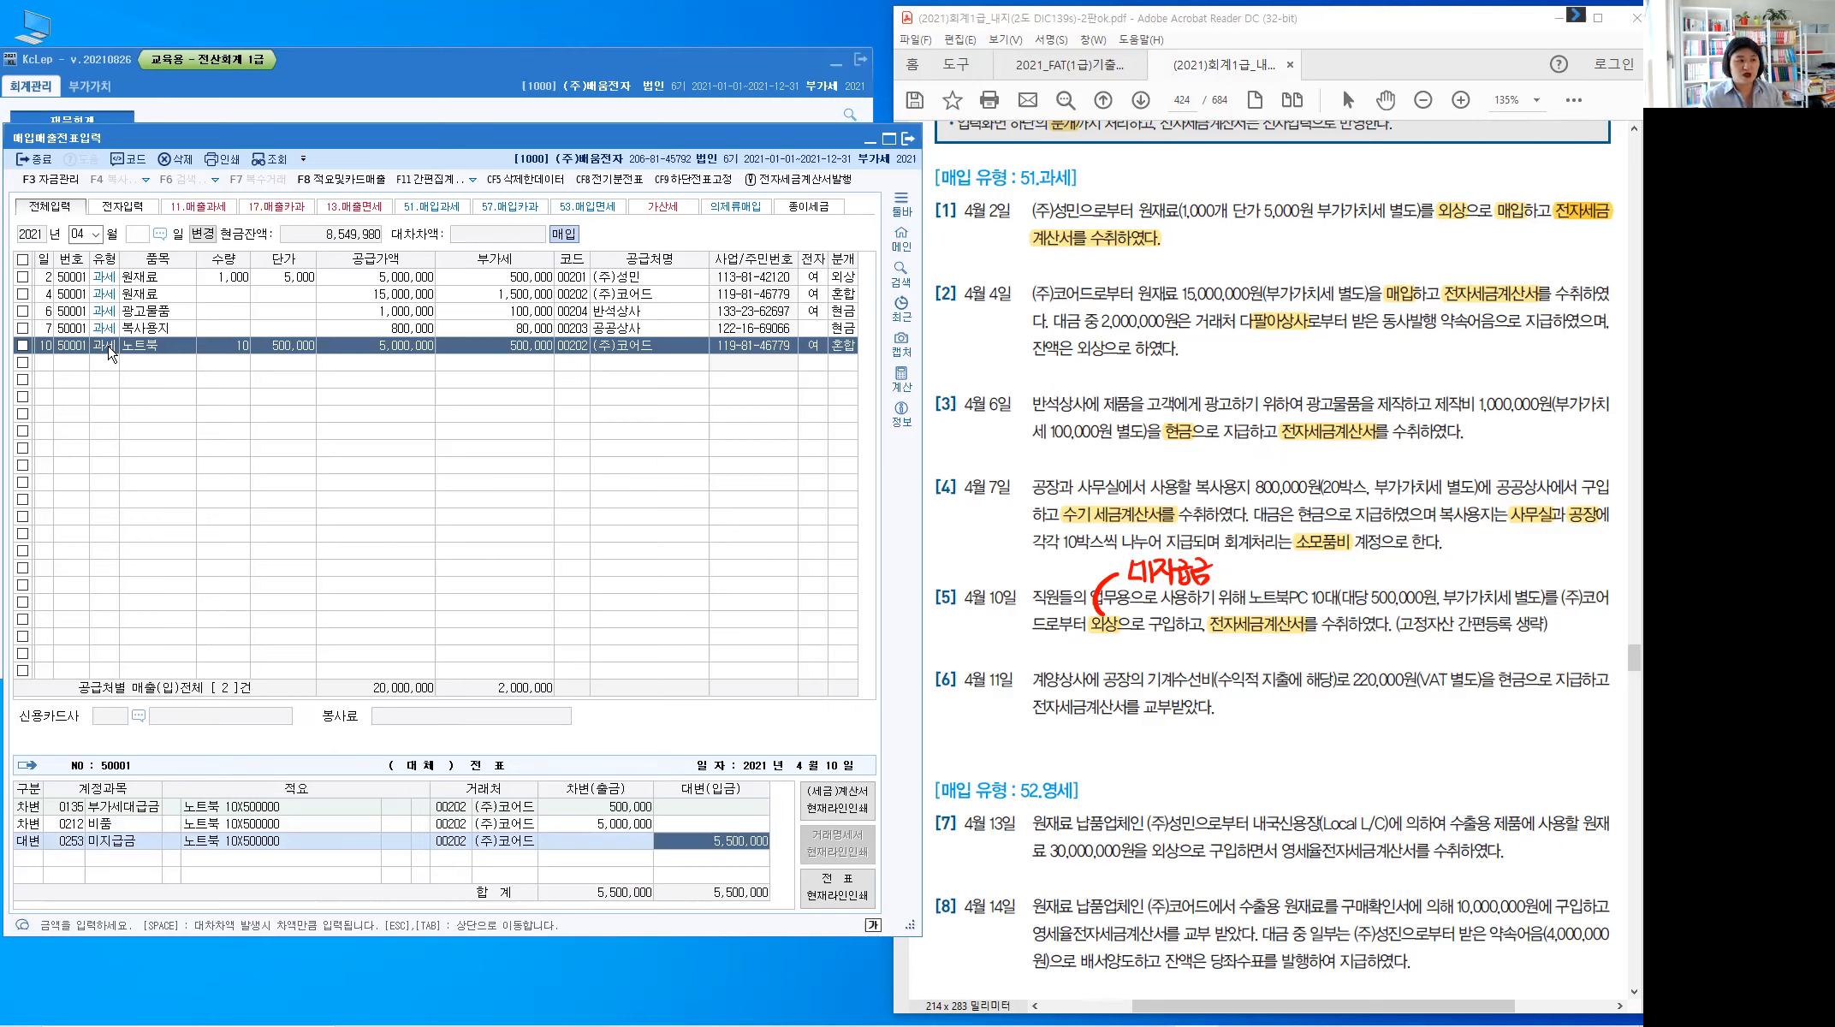
key("Return")
Start a KcLep row dated the 11th, then highlight (수익적 지출에 해당) in PDF item [6]
type("11")
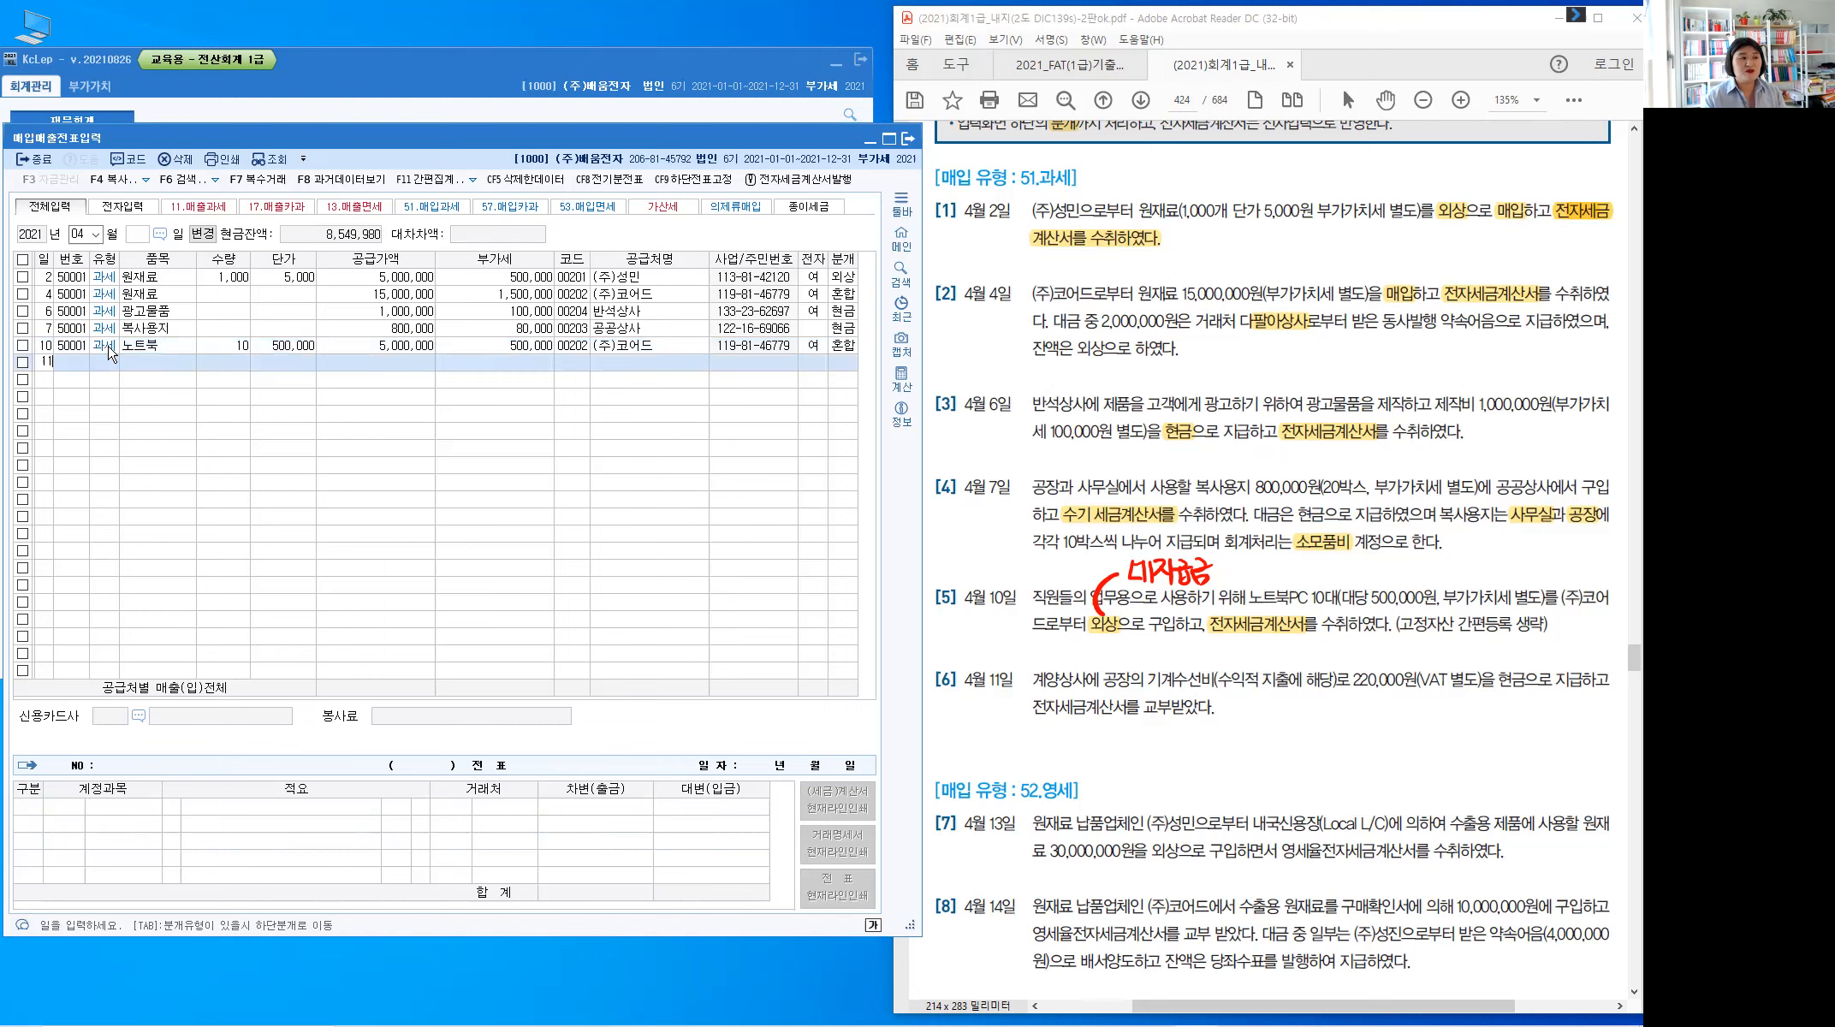
key("Return")
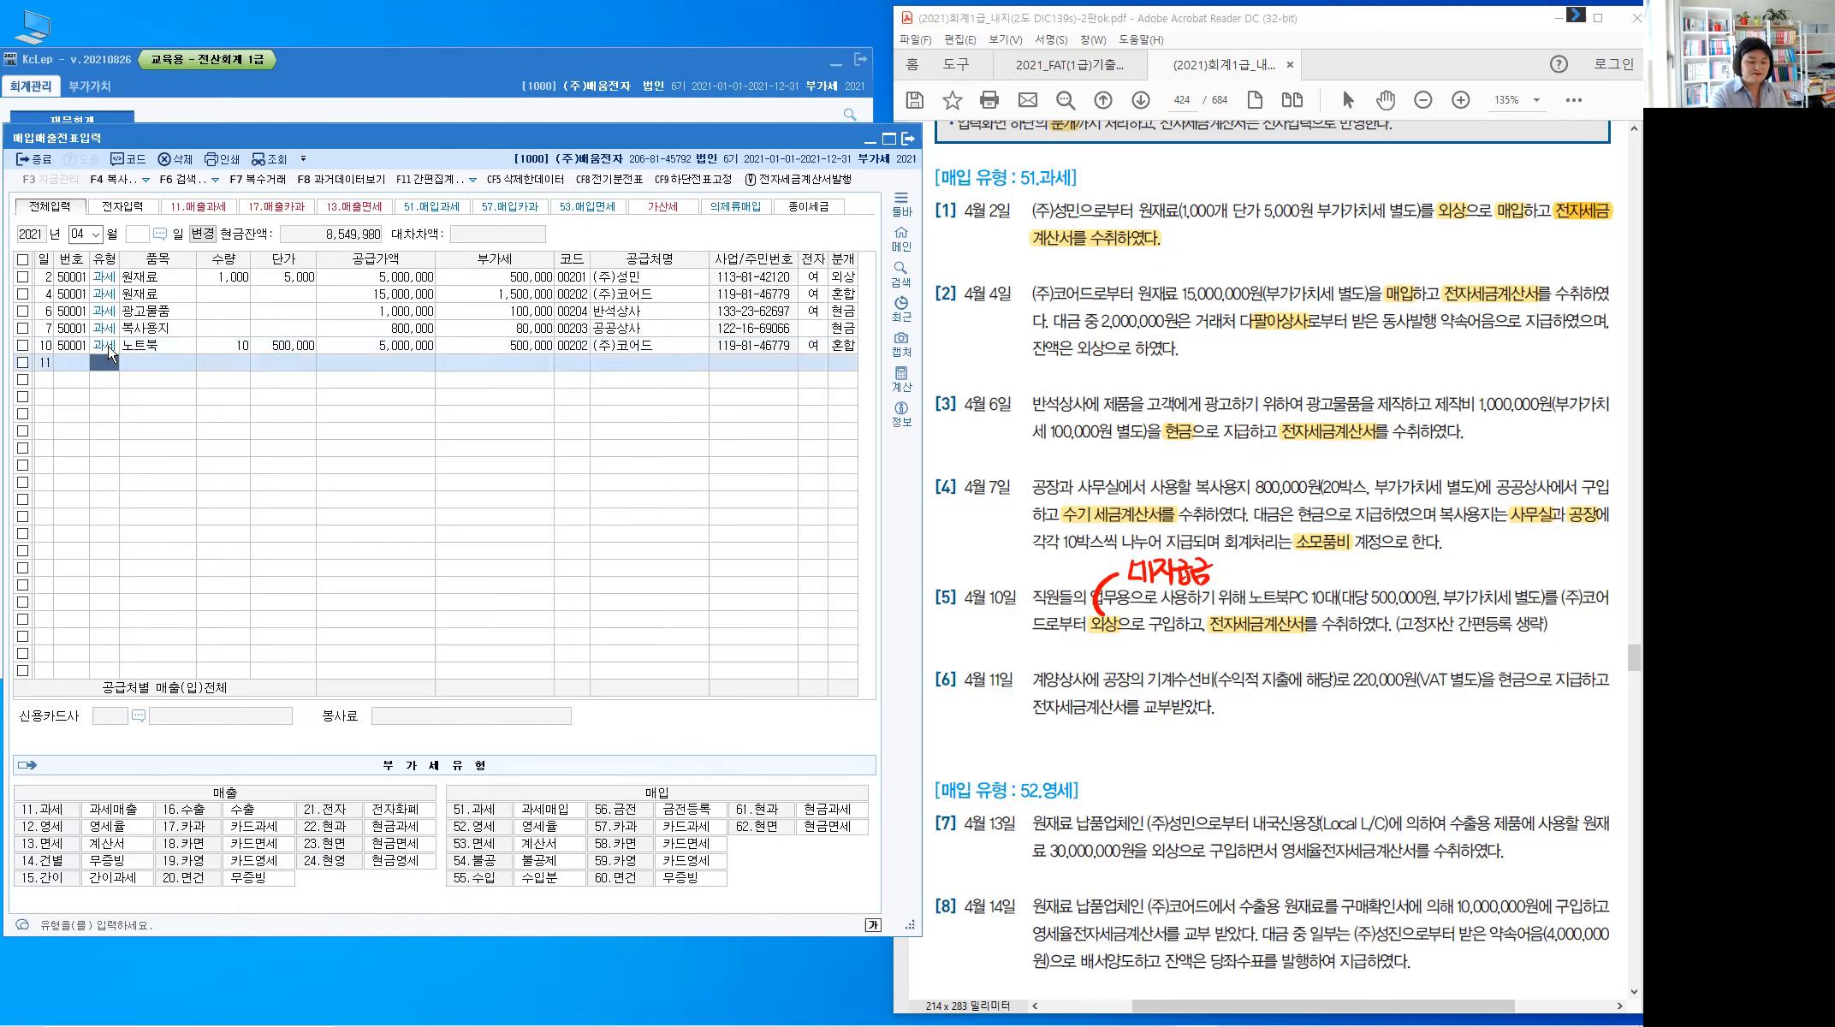
key("Escape")
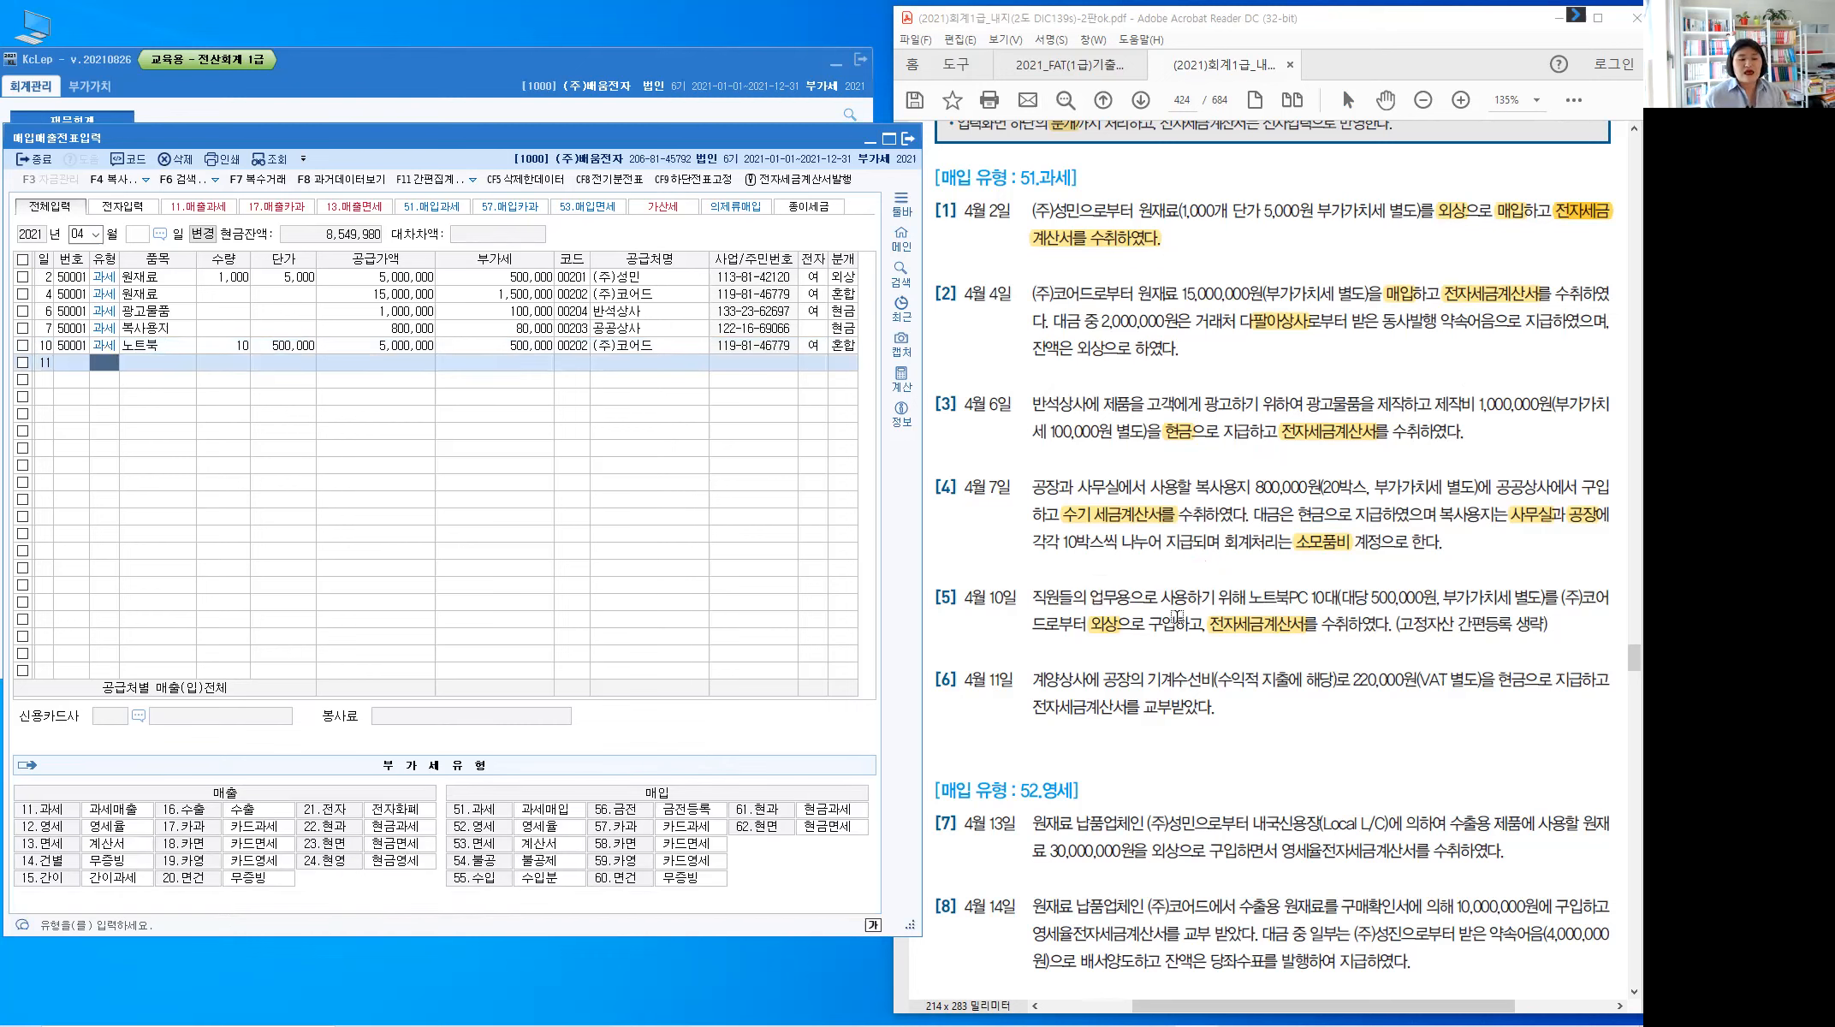
left_click(1177, 616)
scroll(1177, 611, "down", 4)
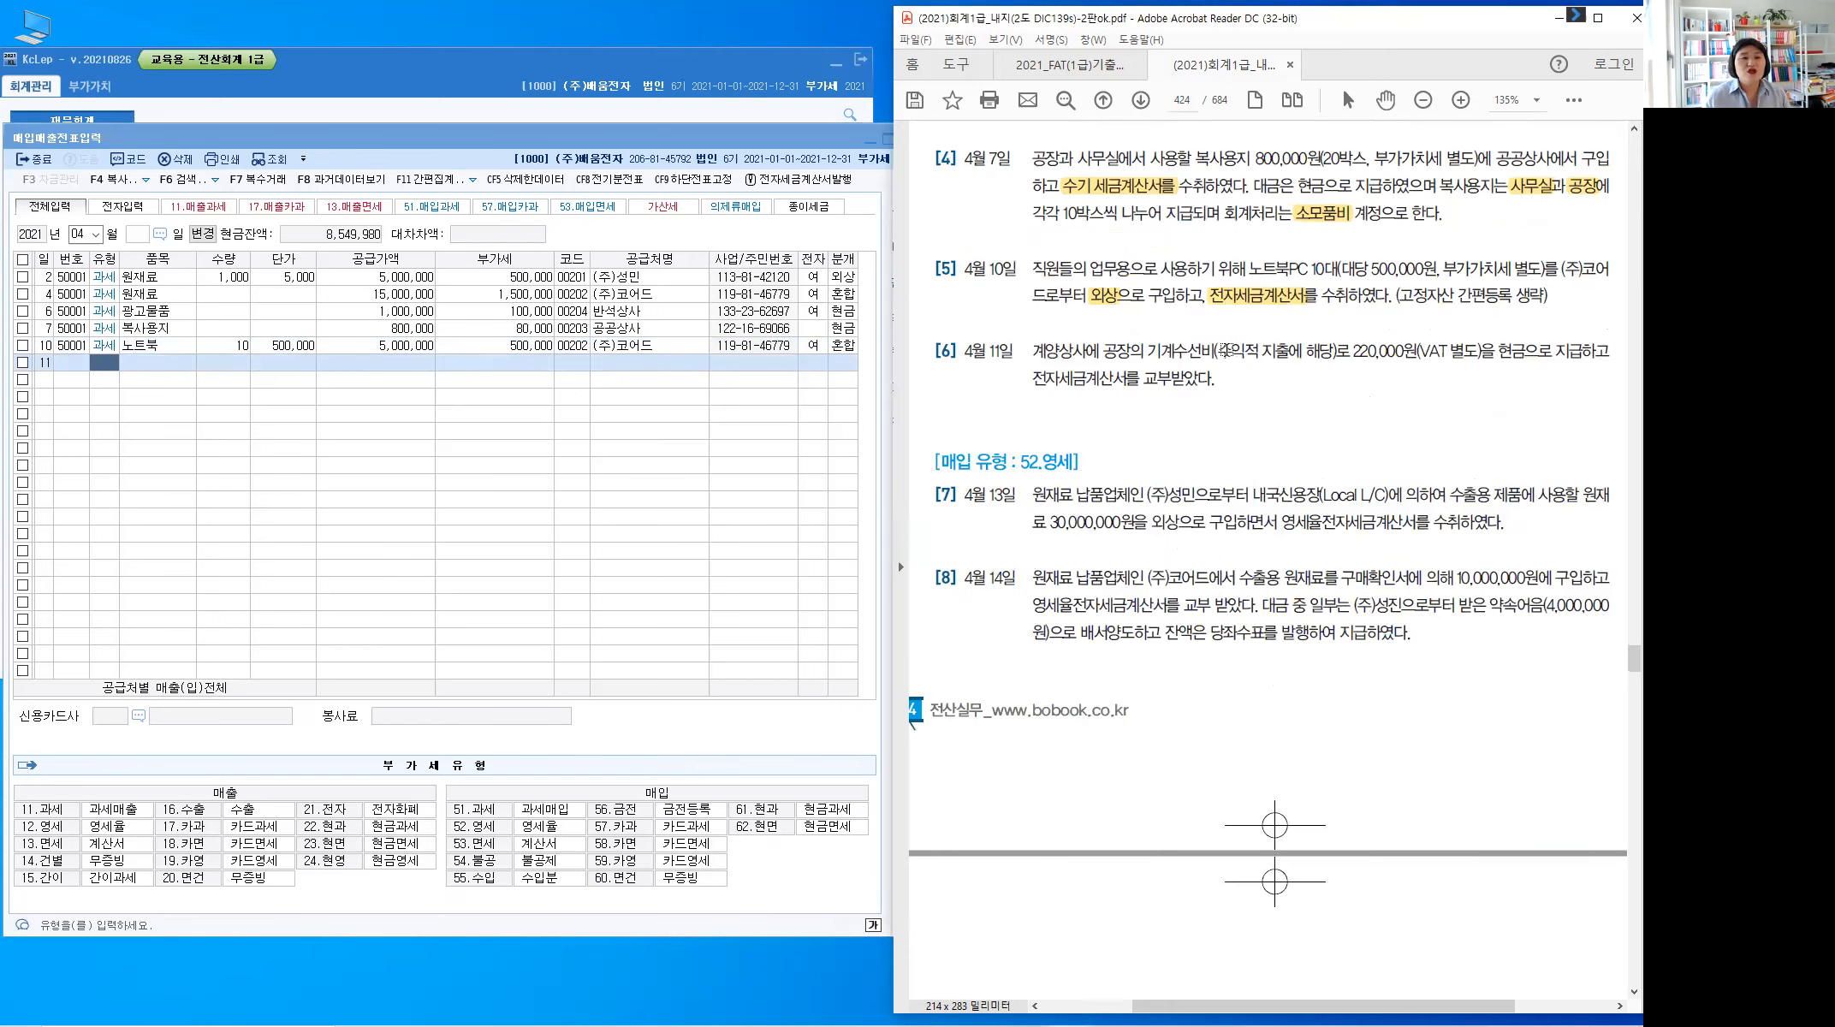
left_click_drag(1242, 350, 1332, 351)
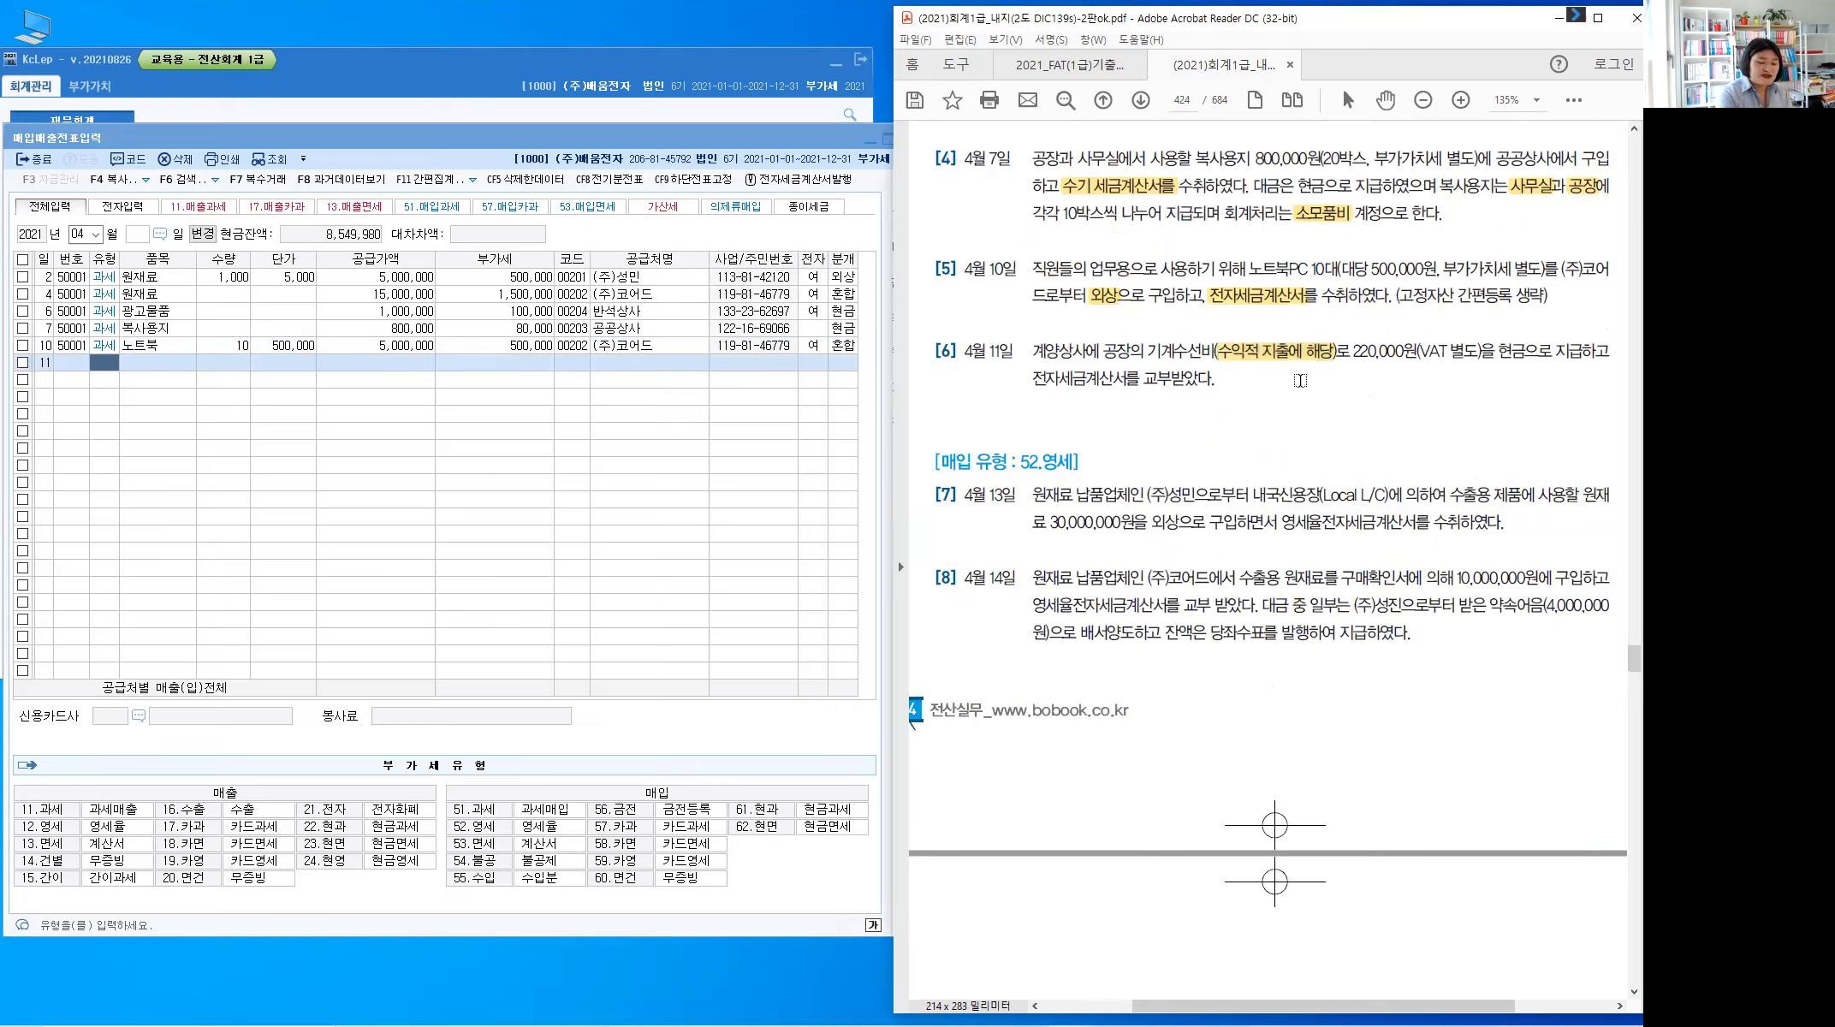
Handwrite 수선비(제) above it, circle 공장, and highlight 현금 and 전자세금계산서
key("alt")
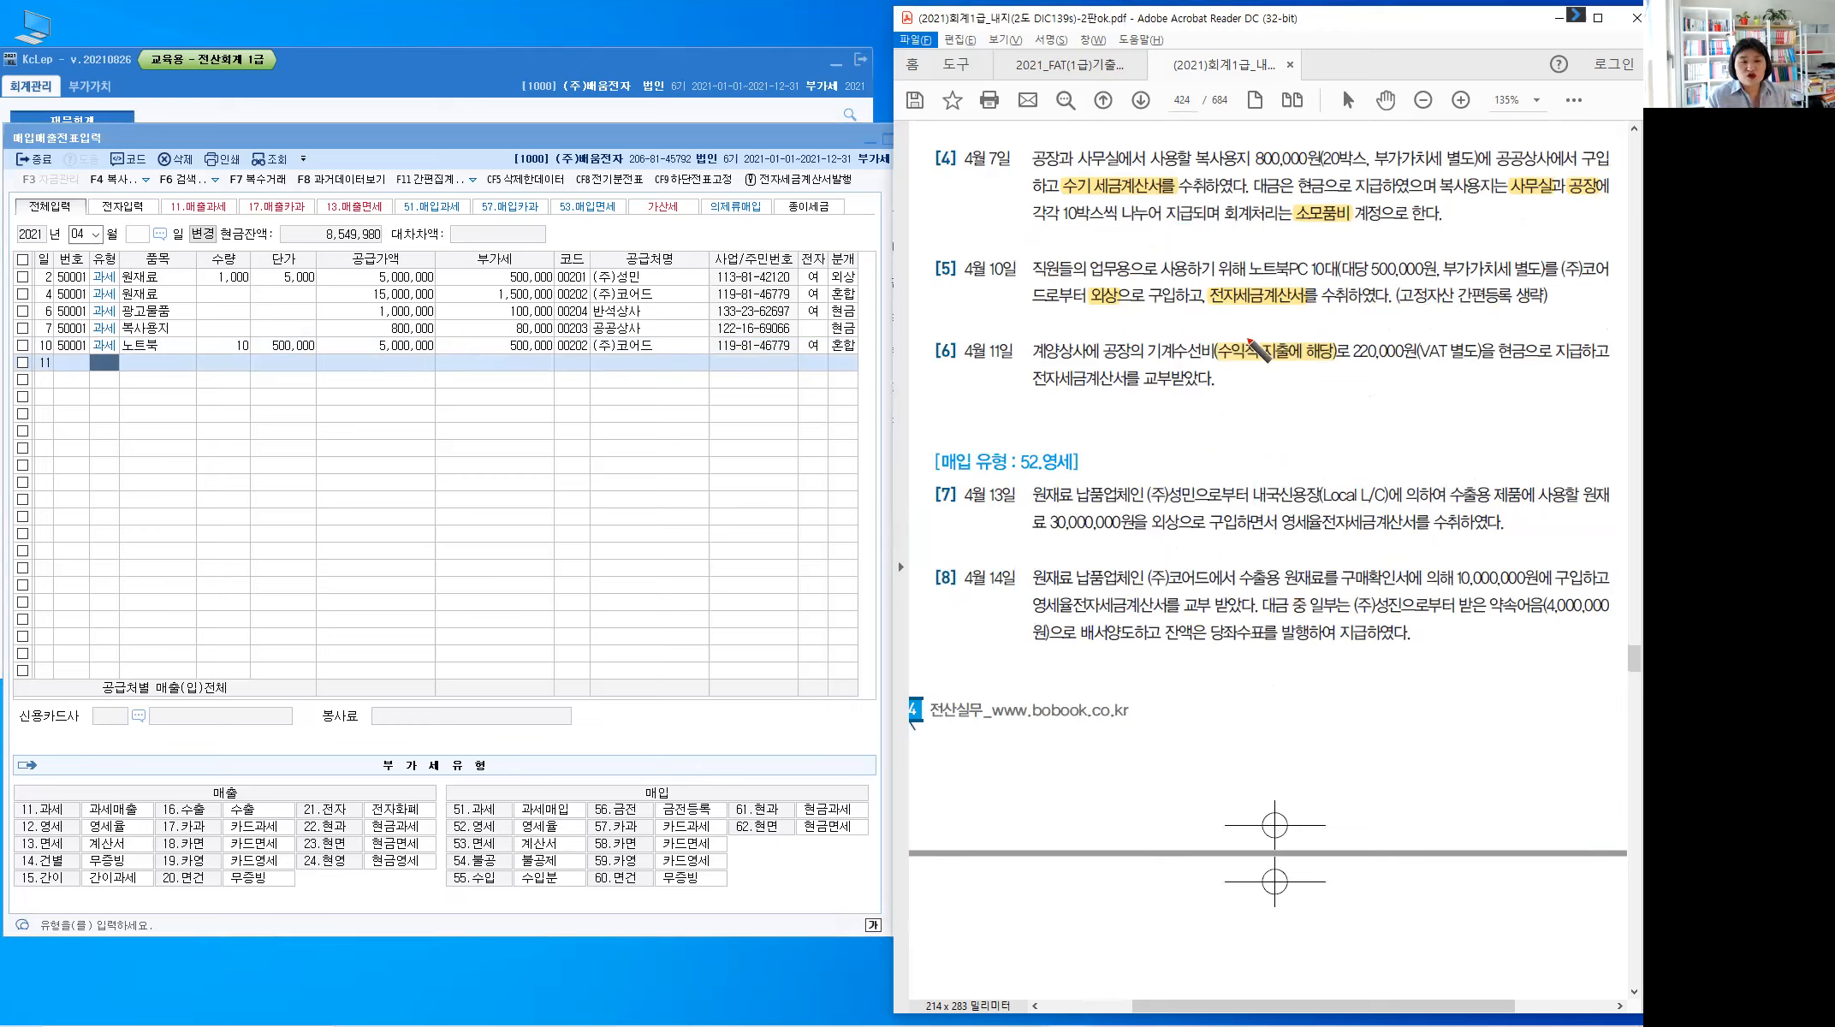
left_click_drag(1245, 338, 1292, 321)
mouse_move(1270, 325)
left_mouse_down()
mouse_move(1297, 325)
mouse_move(1287, 339)
mouse_move(1298, 324)
left_mouse_up()
left_click_drag(1303, 319, 1328, 328)
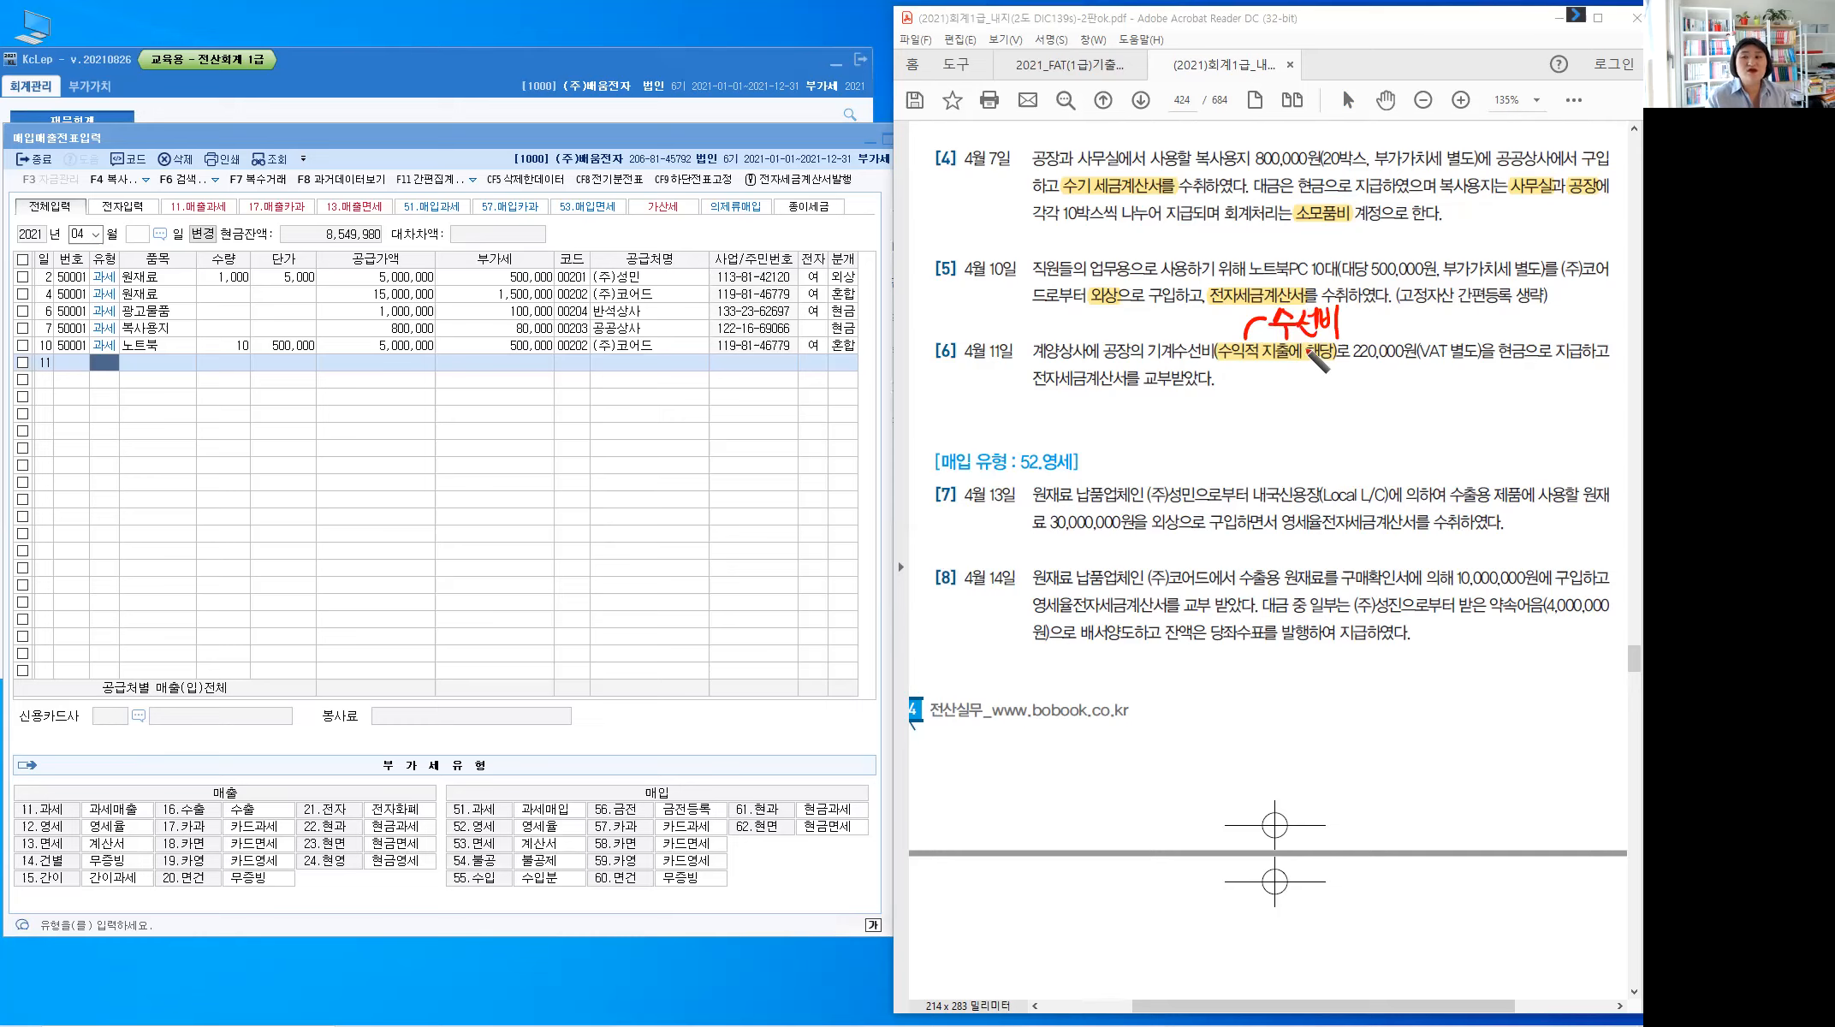
left_click_drag(1131, 339, 1130, 364)
left_click_drag(1347, 309, 1351, 335)
left_click_drag(1369, 313, 1370, 333)
left_click_drag(1376, 309, 1376, 336)
left_click_drag(1381, 308, 1383, 335)
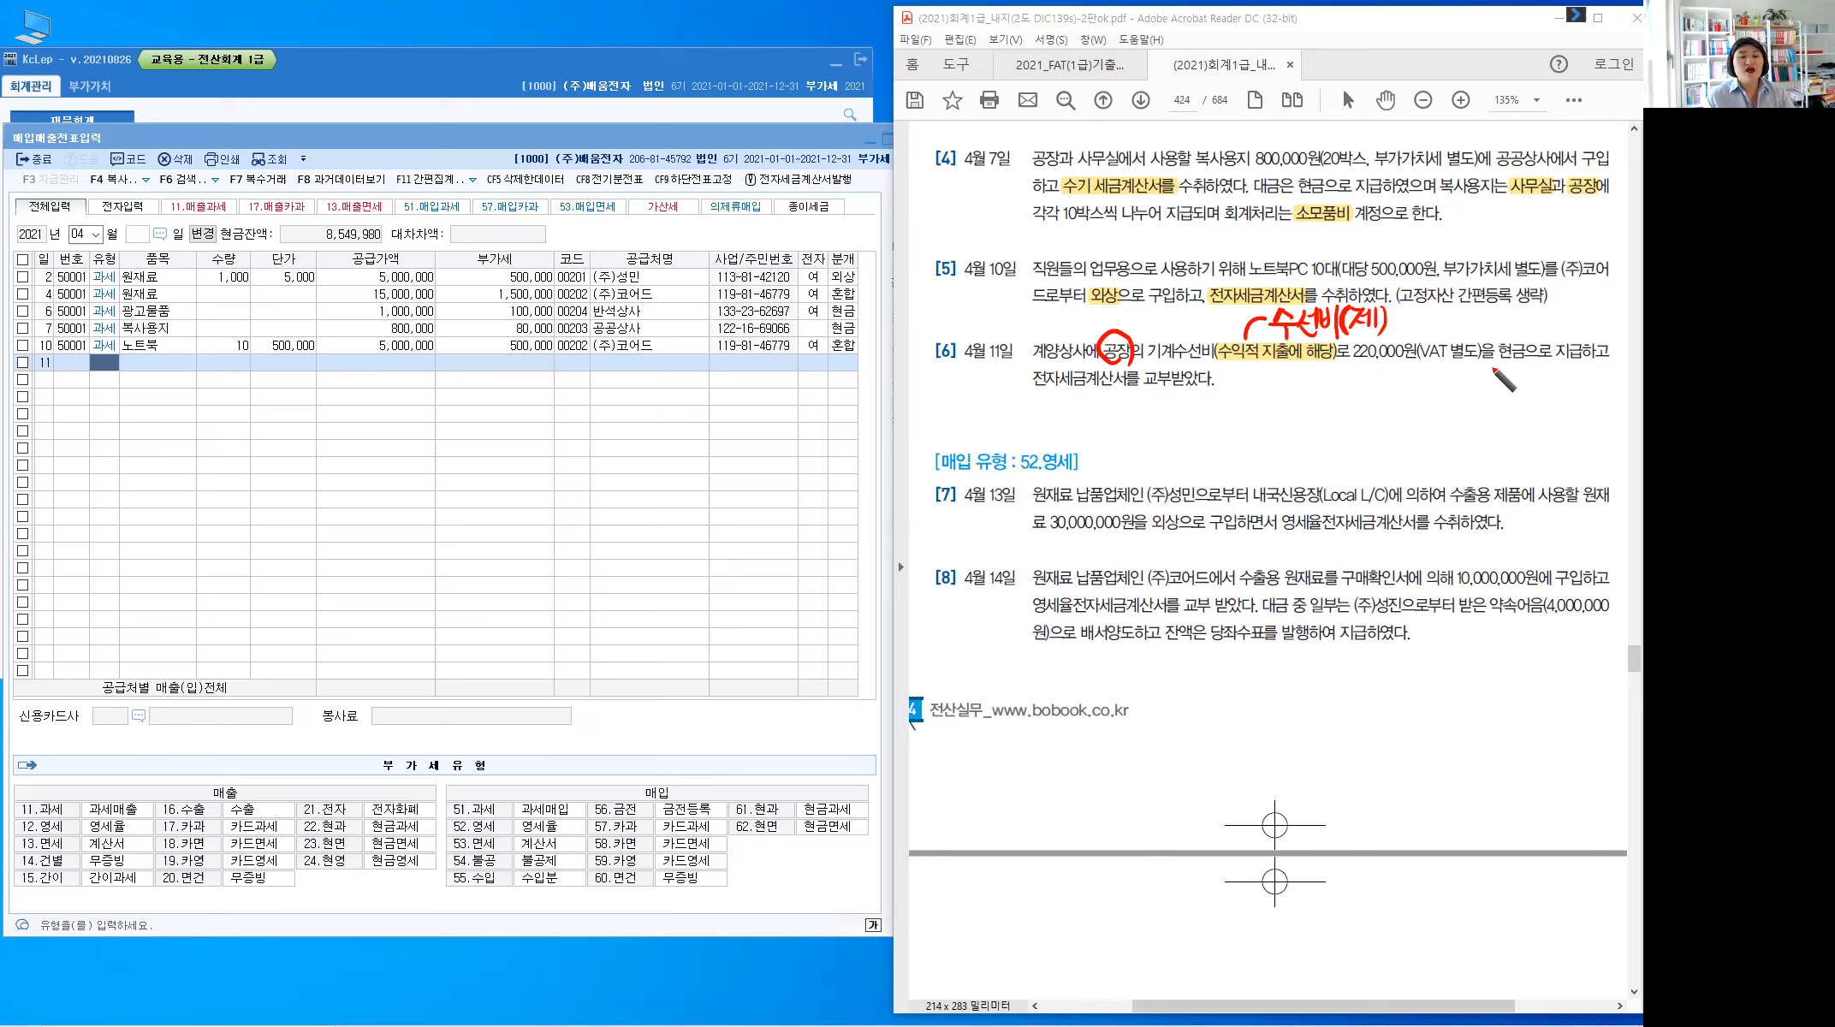
left_click_drag(1499, 351, 1527, 352)
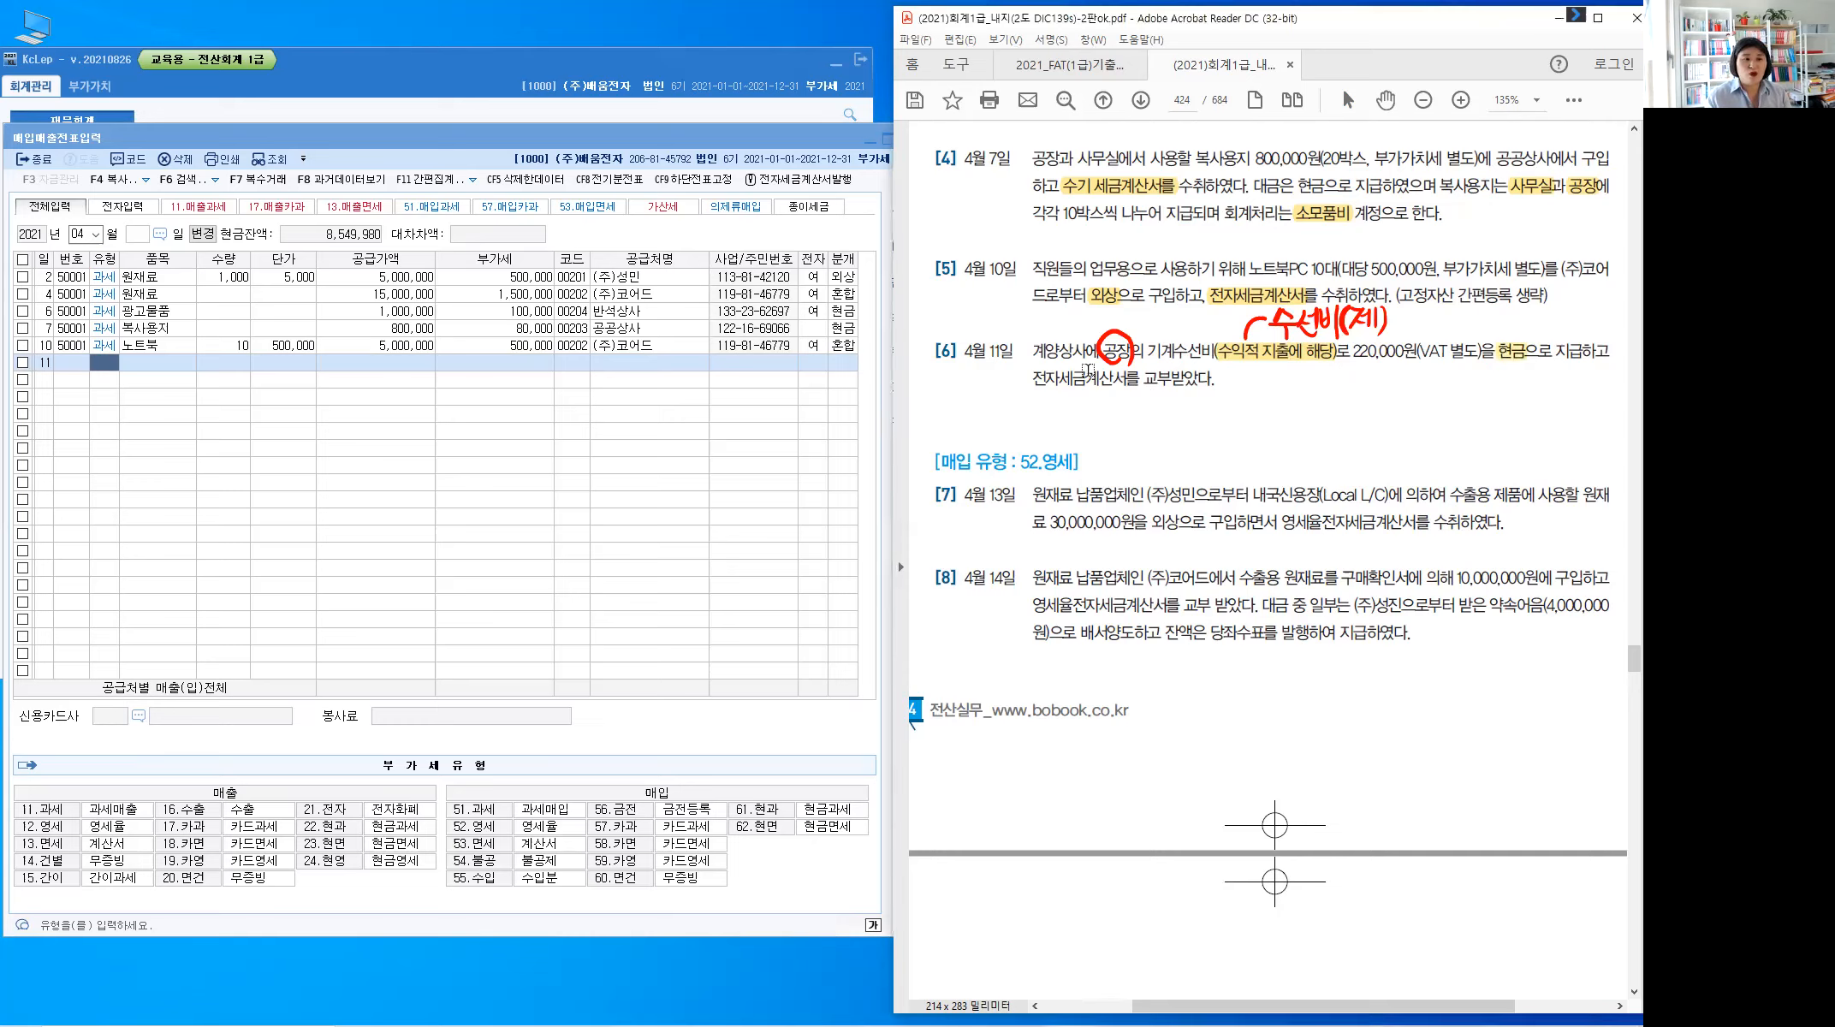
left_click_drag(1066, 379, 1129, 380)
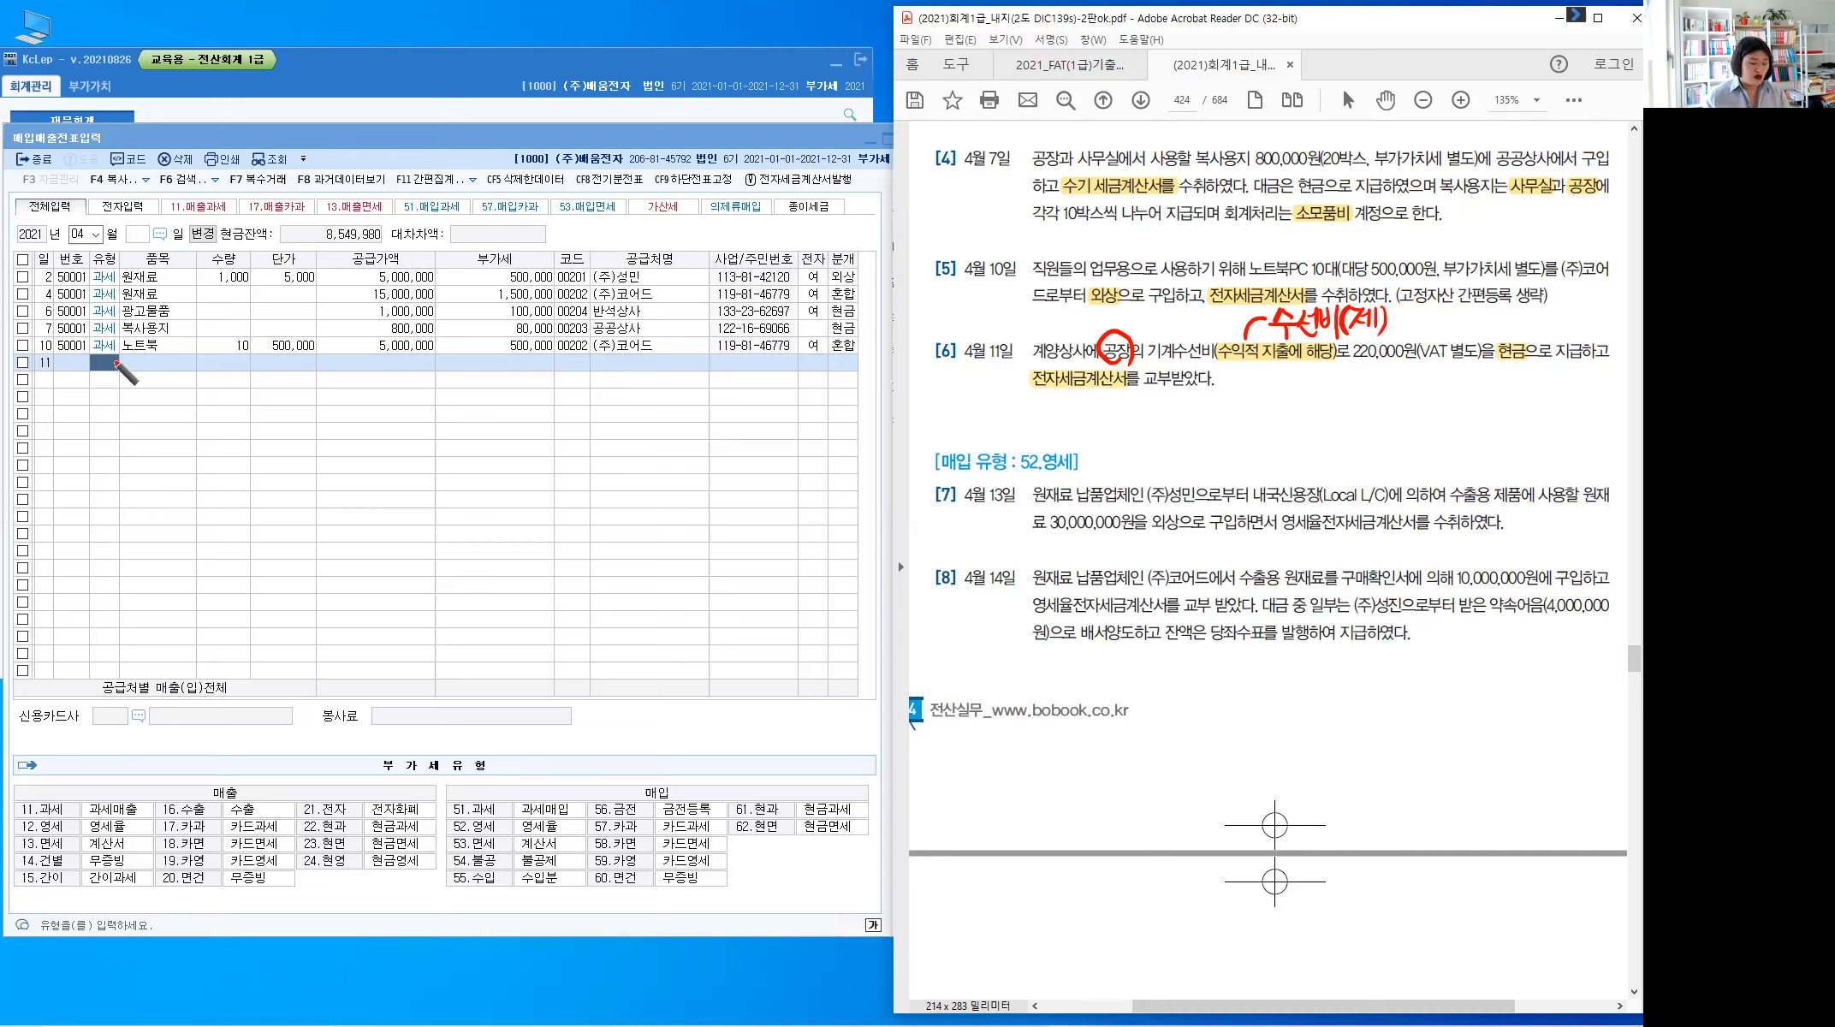
Enter row 11 as type 51 과세 수선비 with supply 220,000 and 22,000 VAT
left_click(118, 363)
type("5")
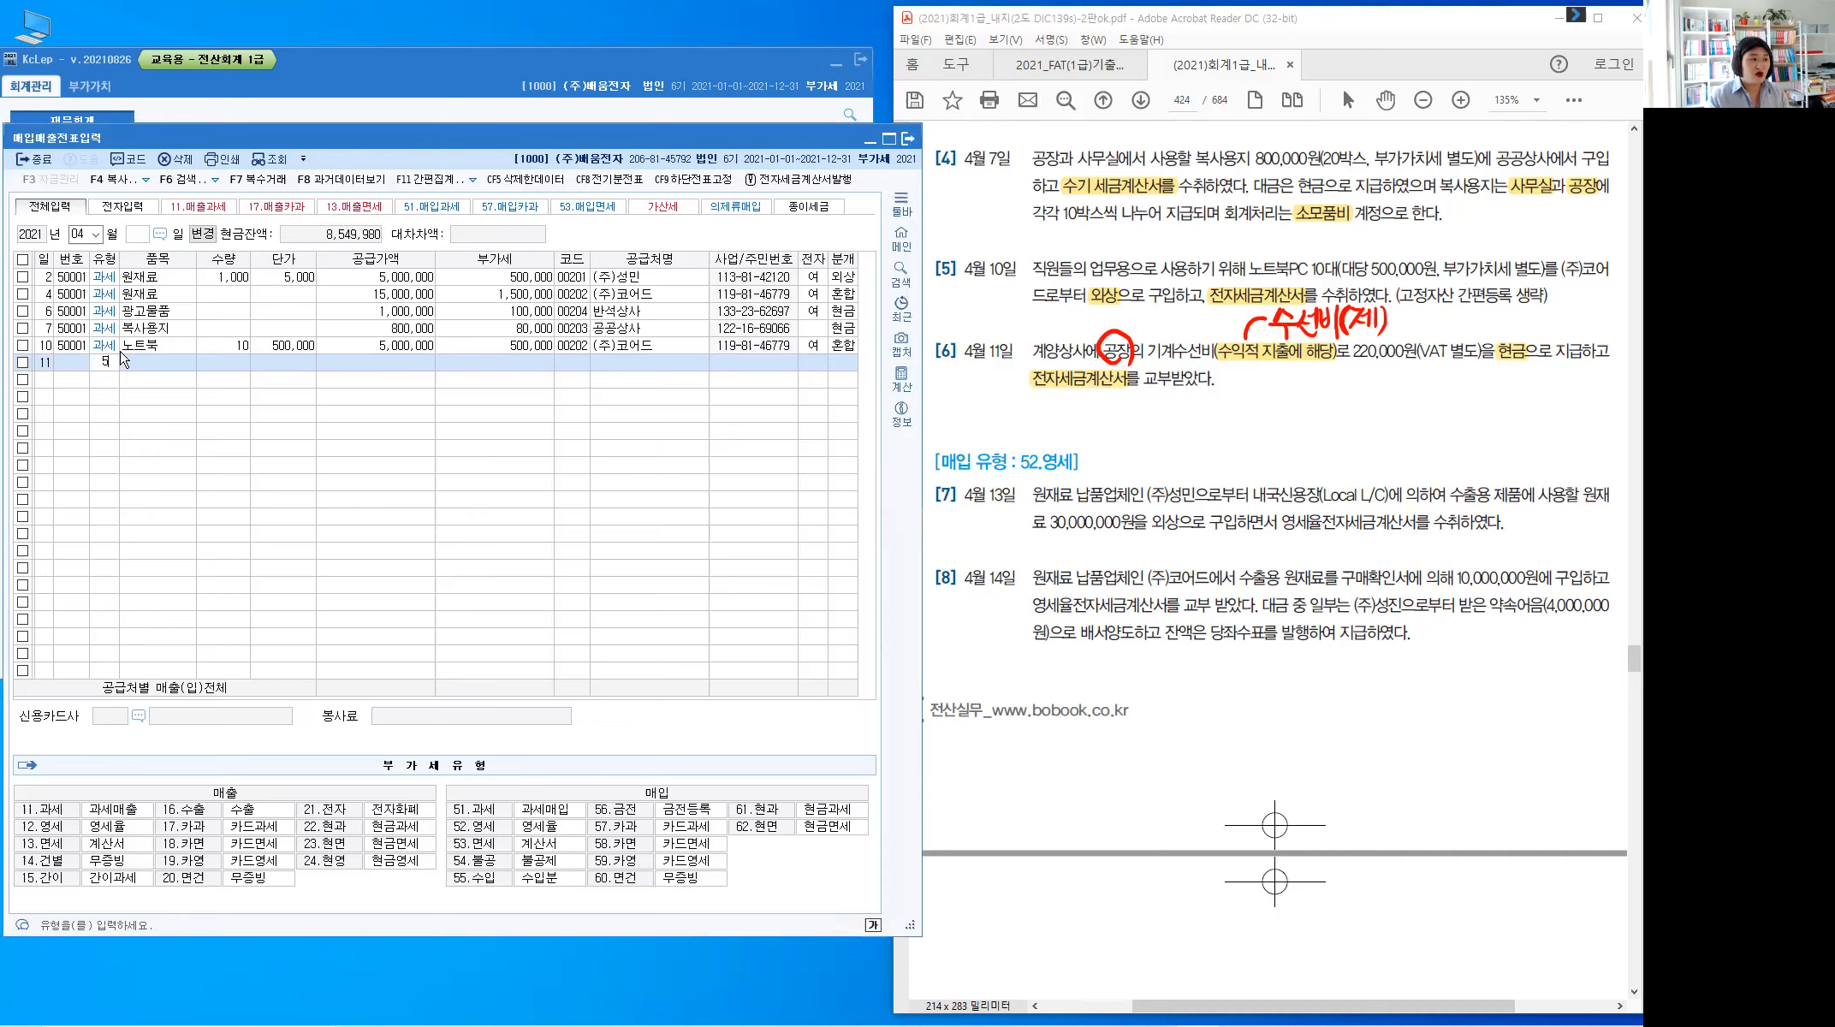
type("1")
key("Return")
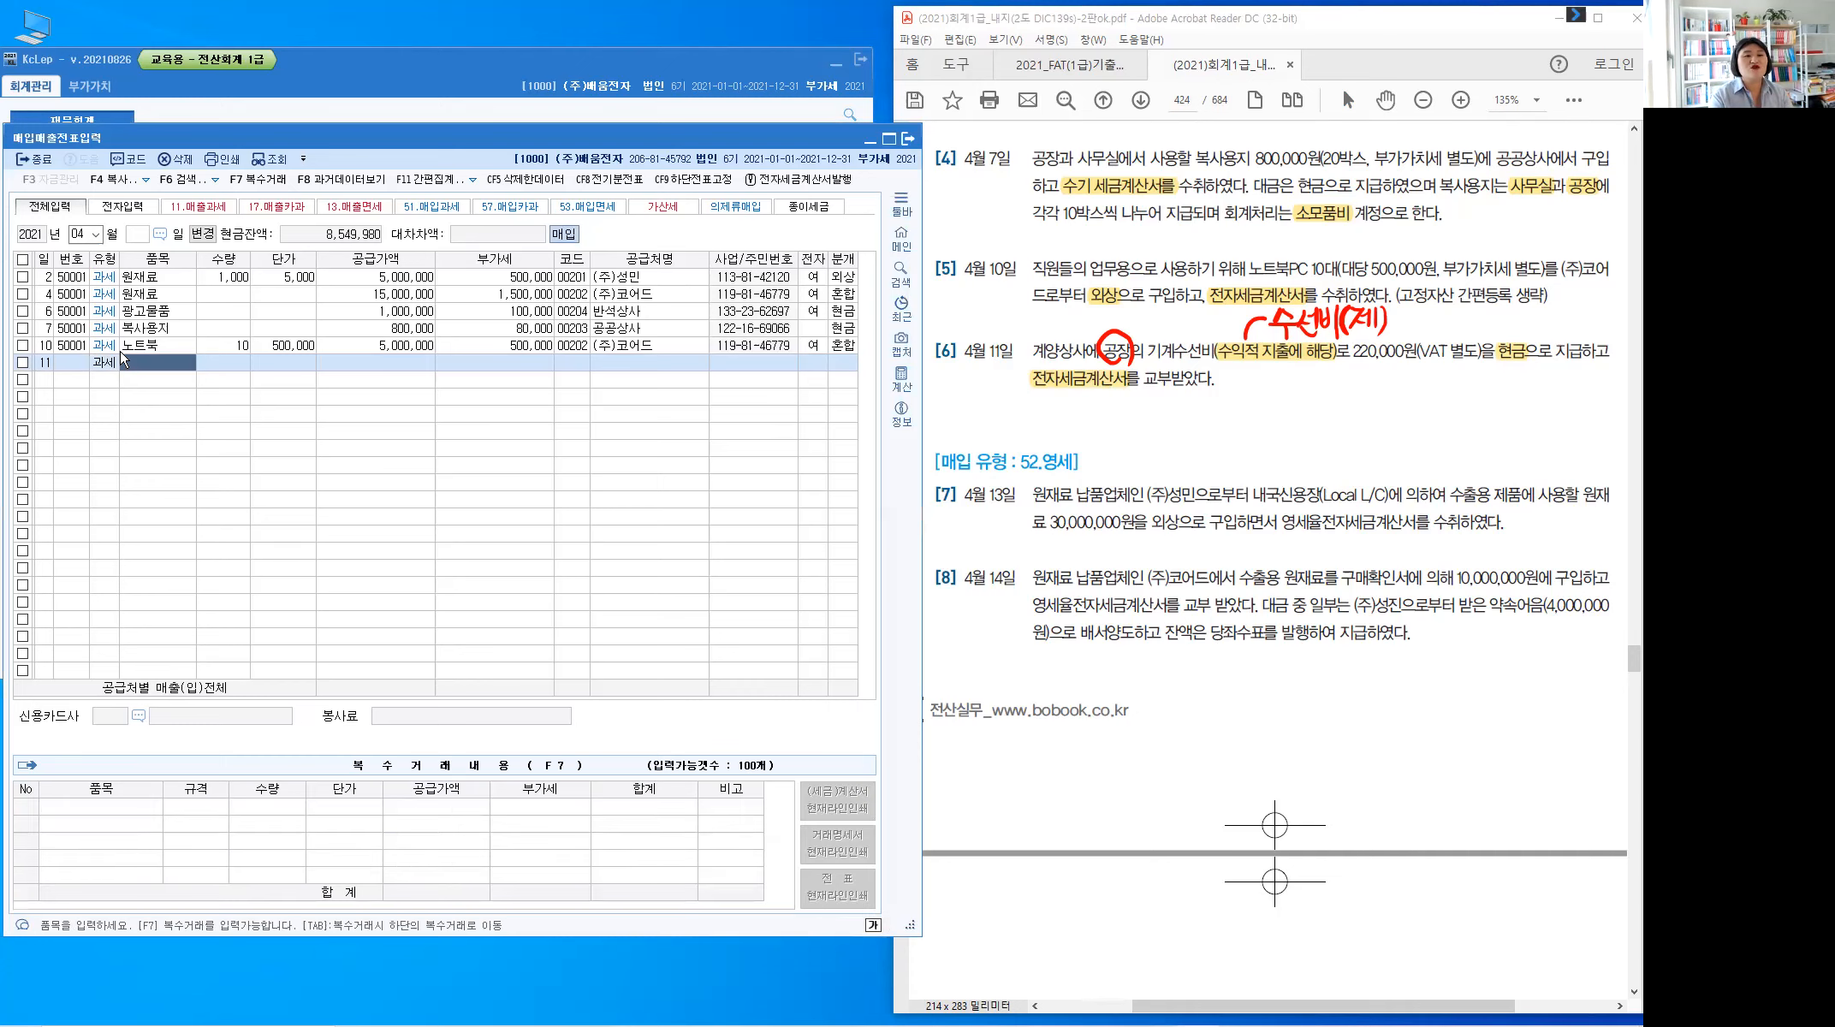
type("수선ㅂ")
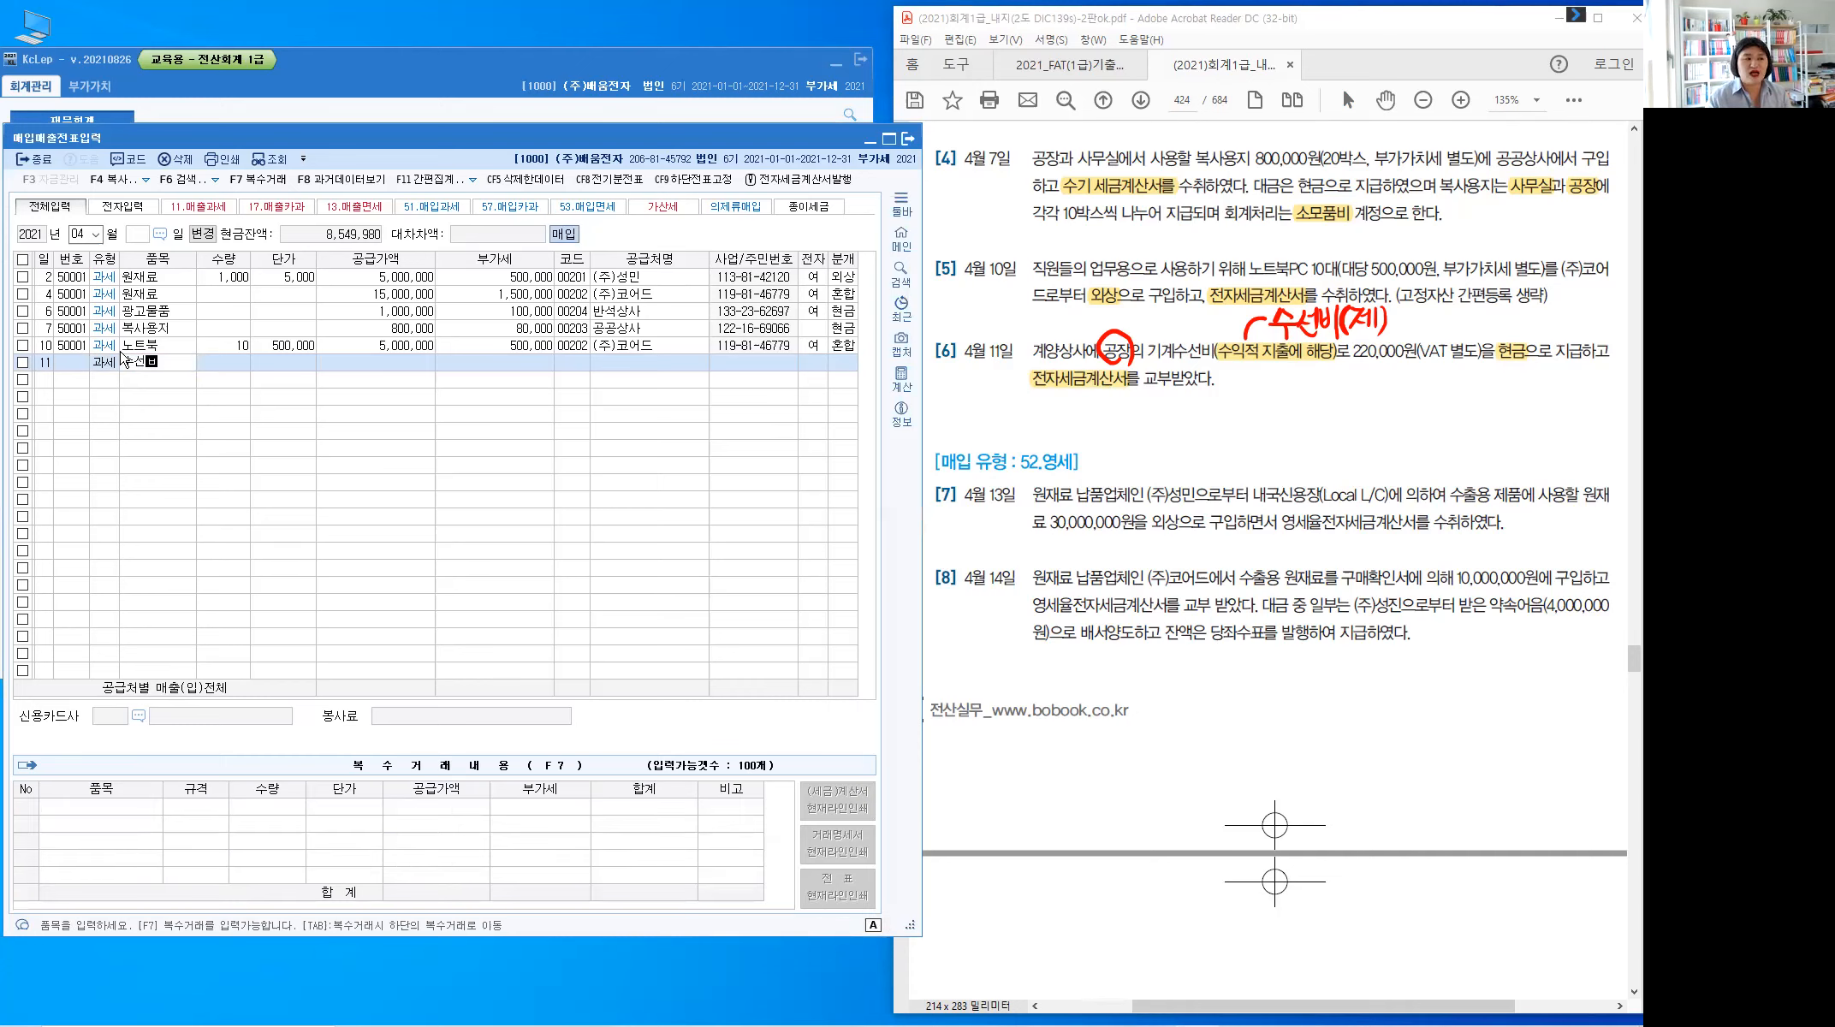
type("ㅣ")
key("Return")
key("Return")
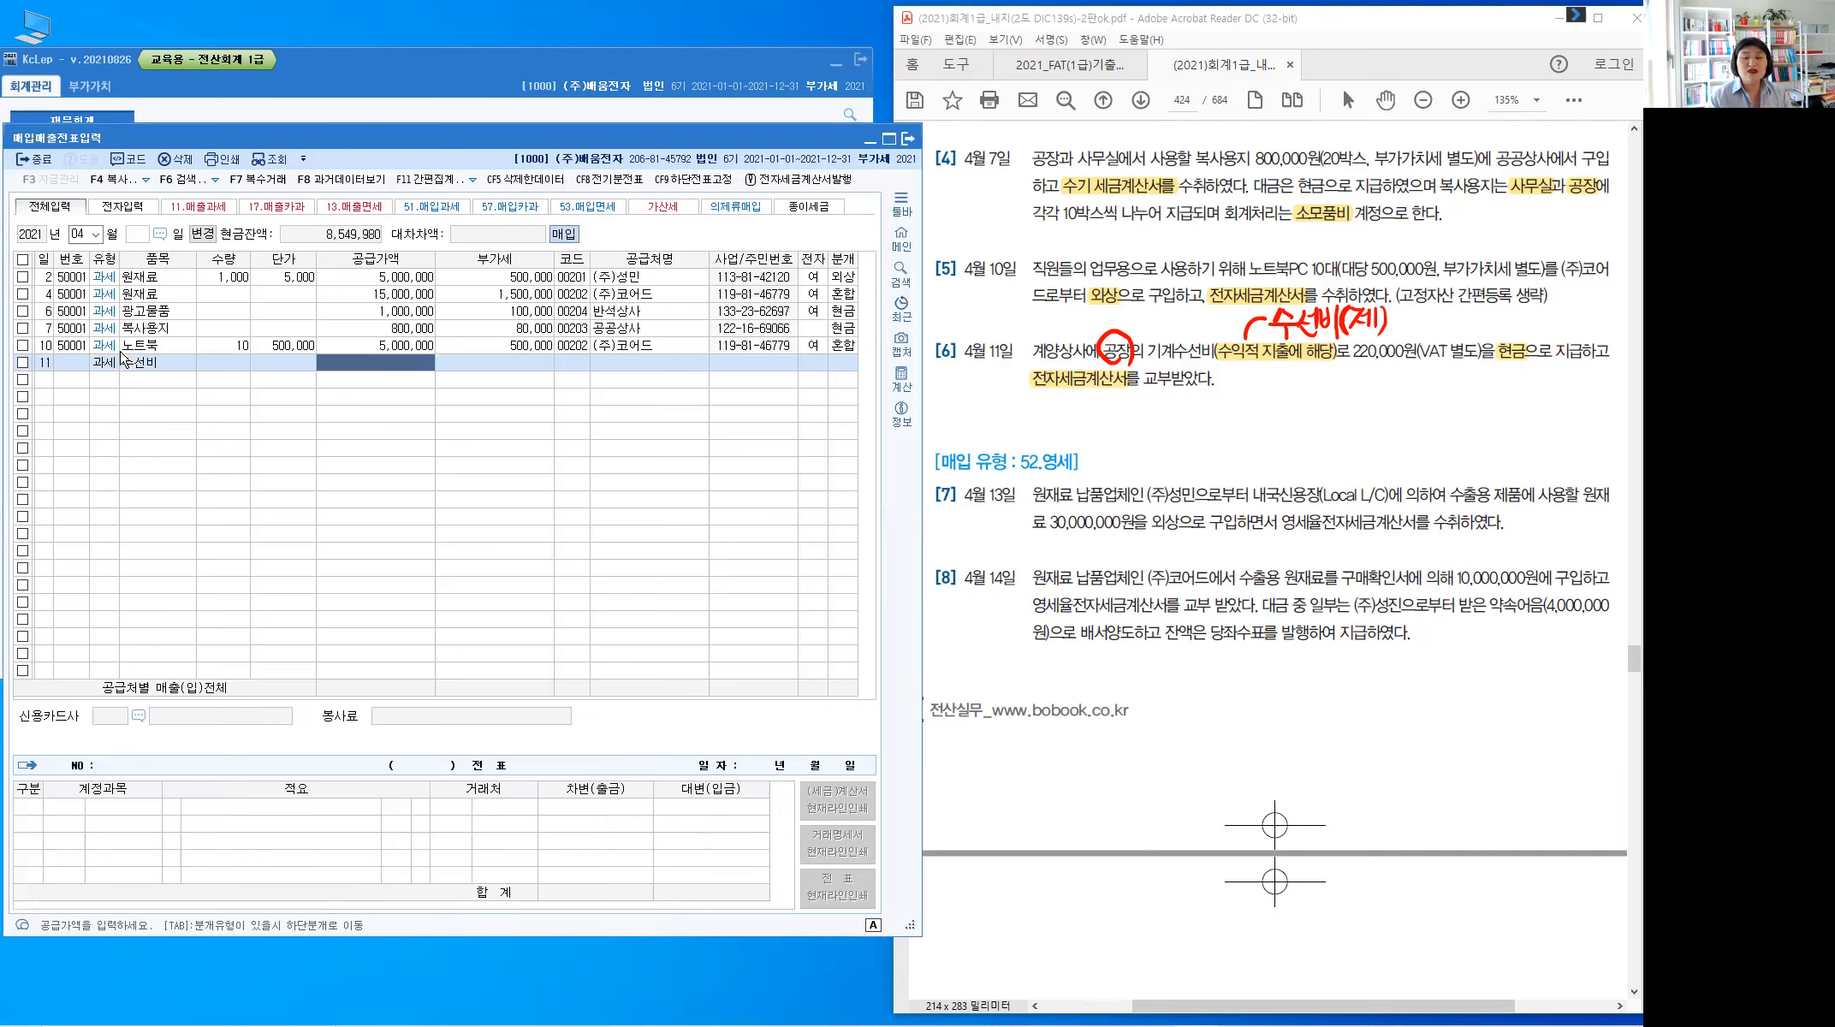
type("2200000")
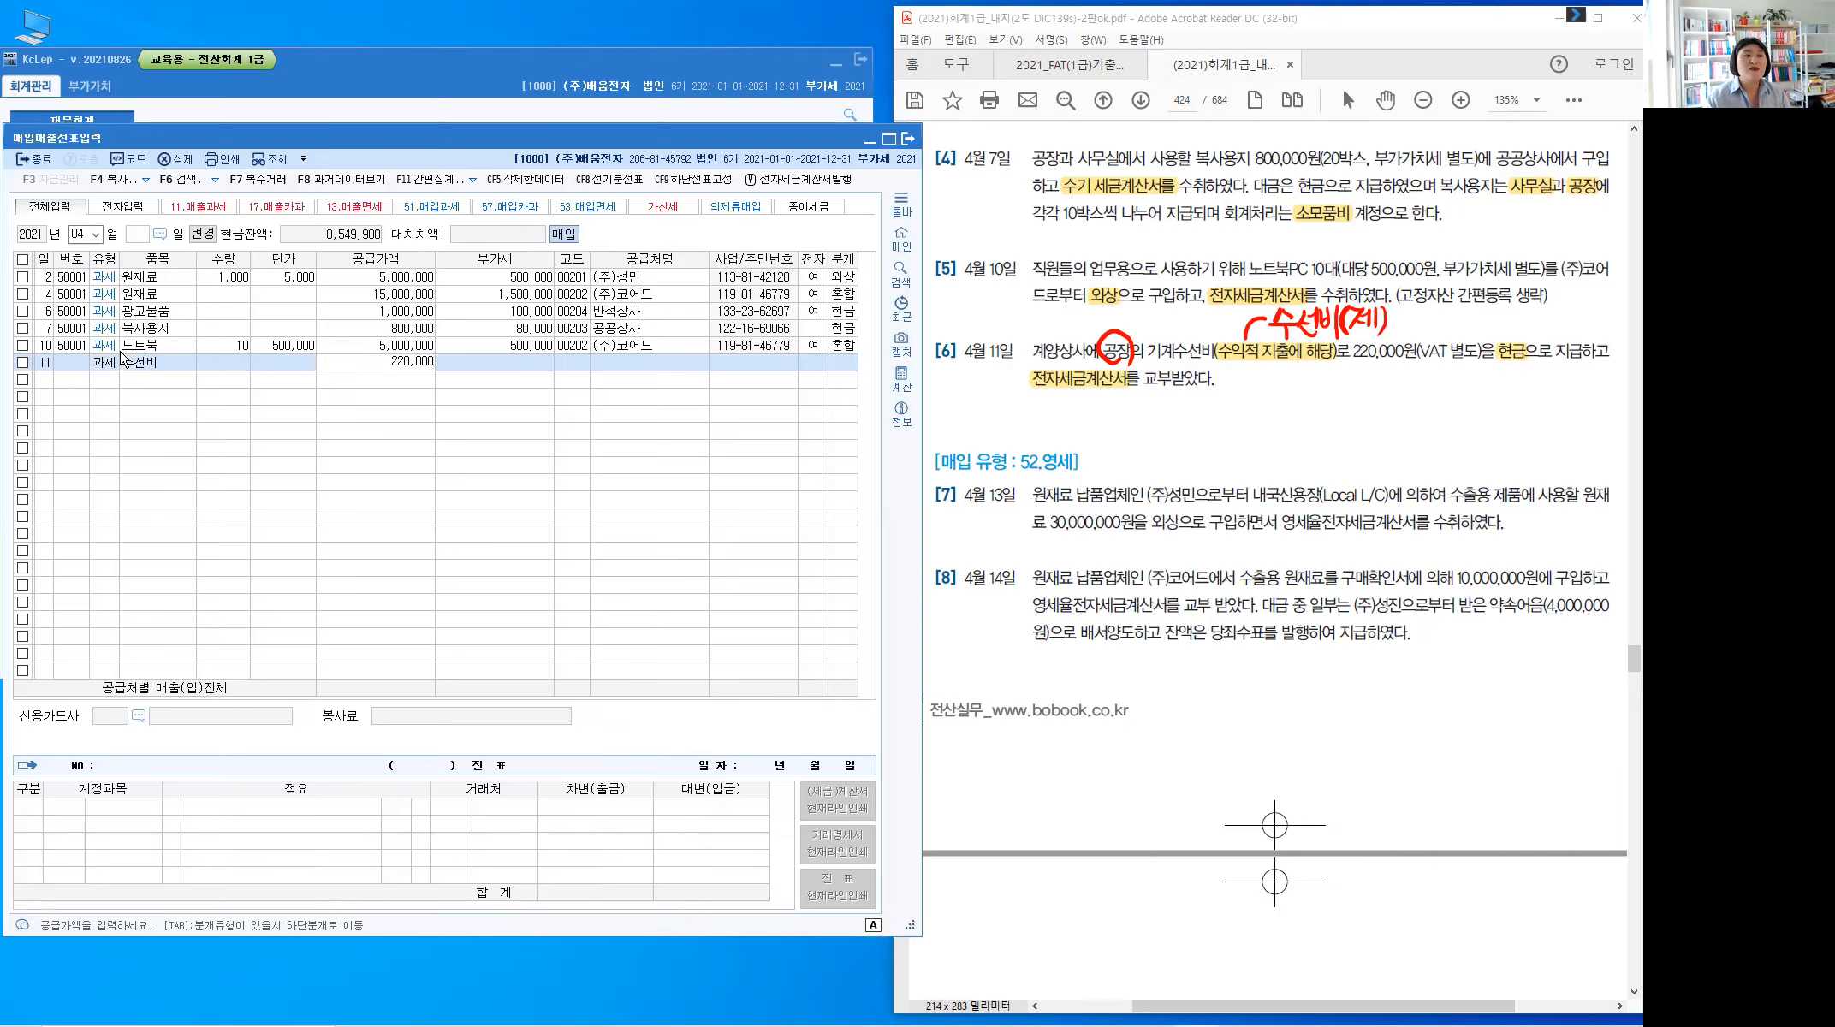
key("Return")
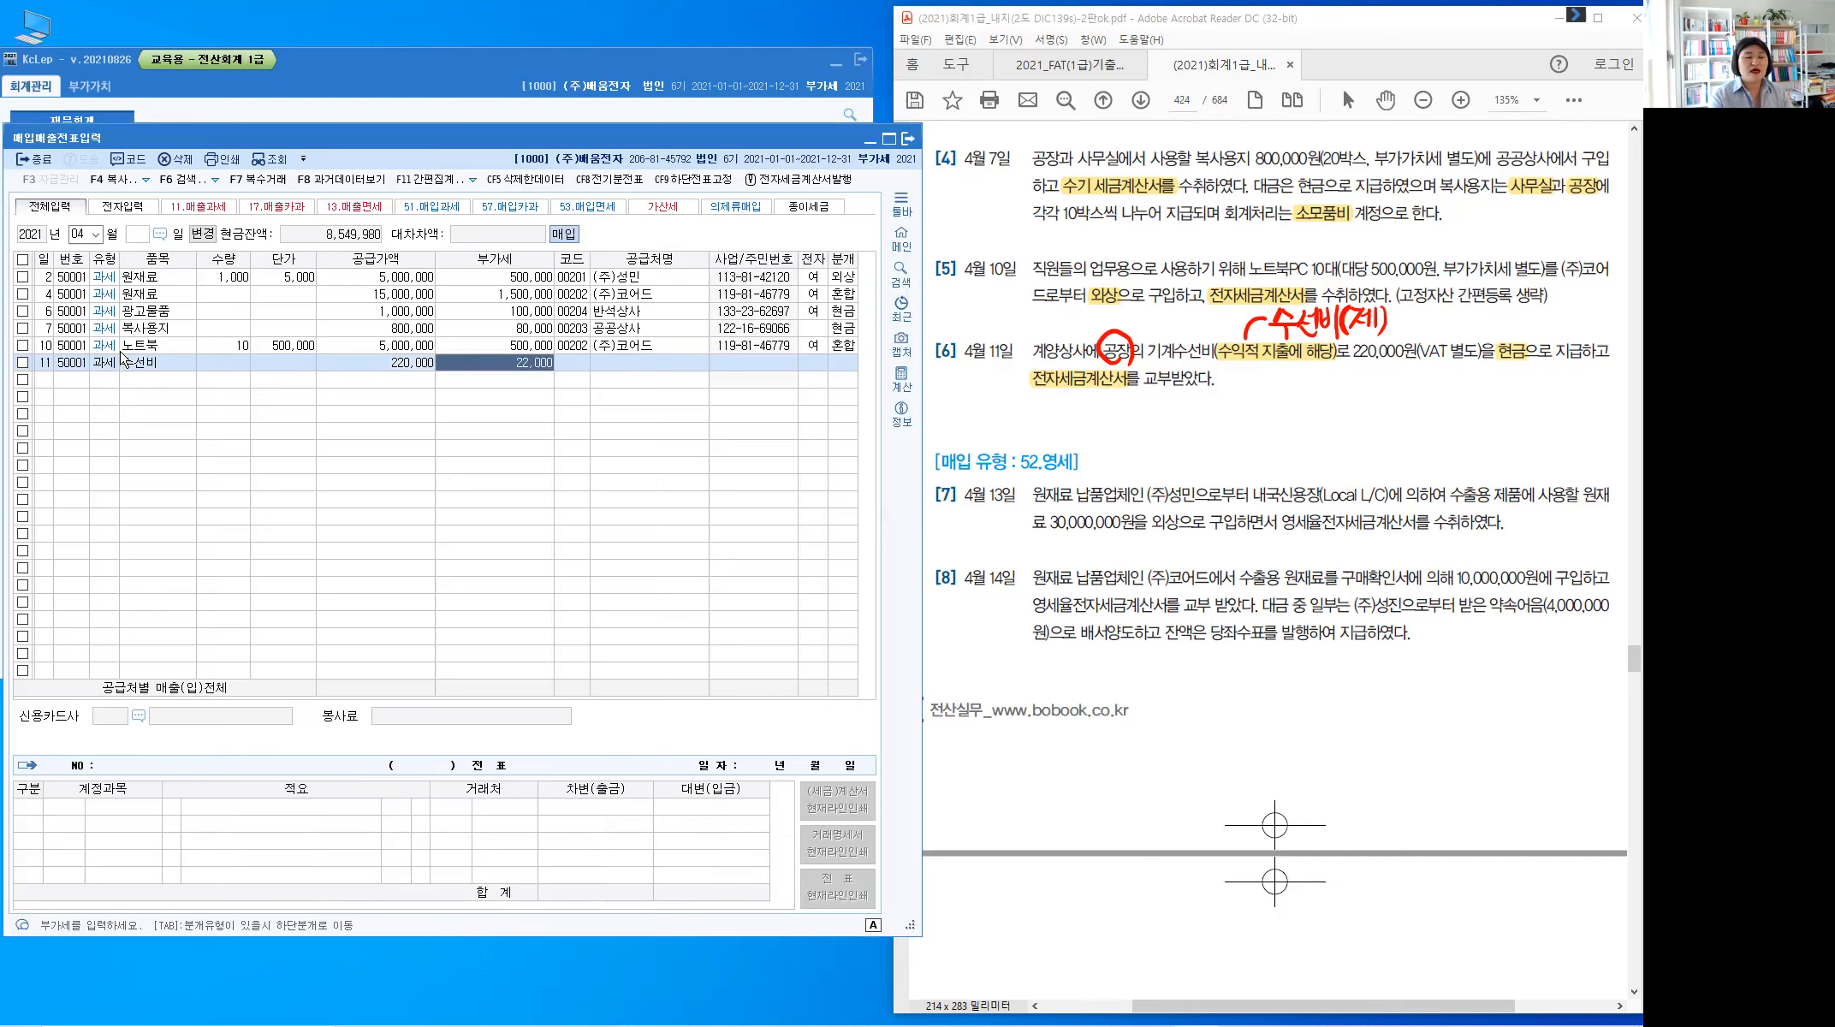
key("Return")
Set the supplier to 계양상사, mark the invoice electronic (1), and settle it in cash (1)
type("계양")
key("Return")
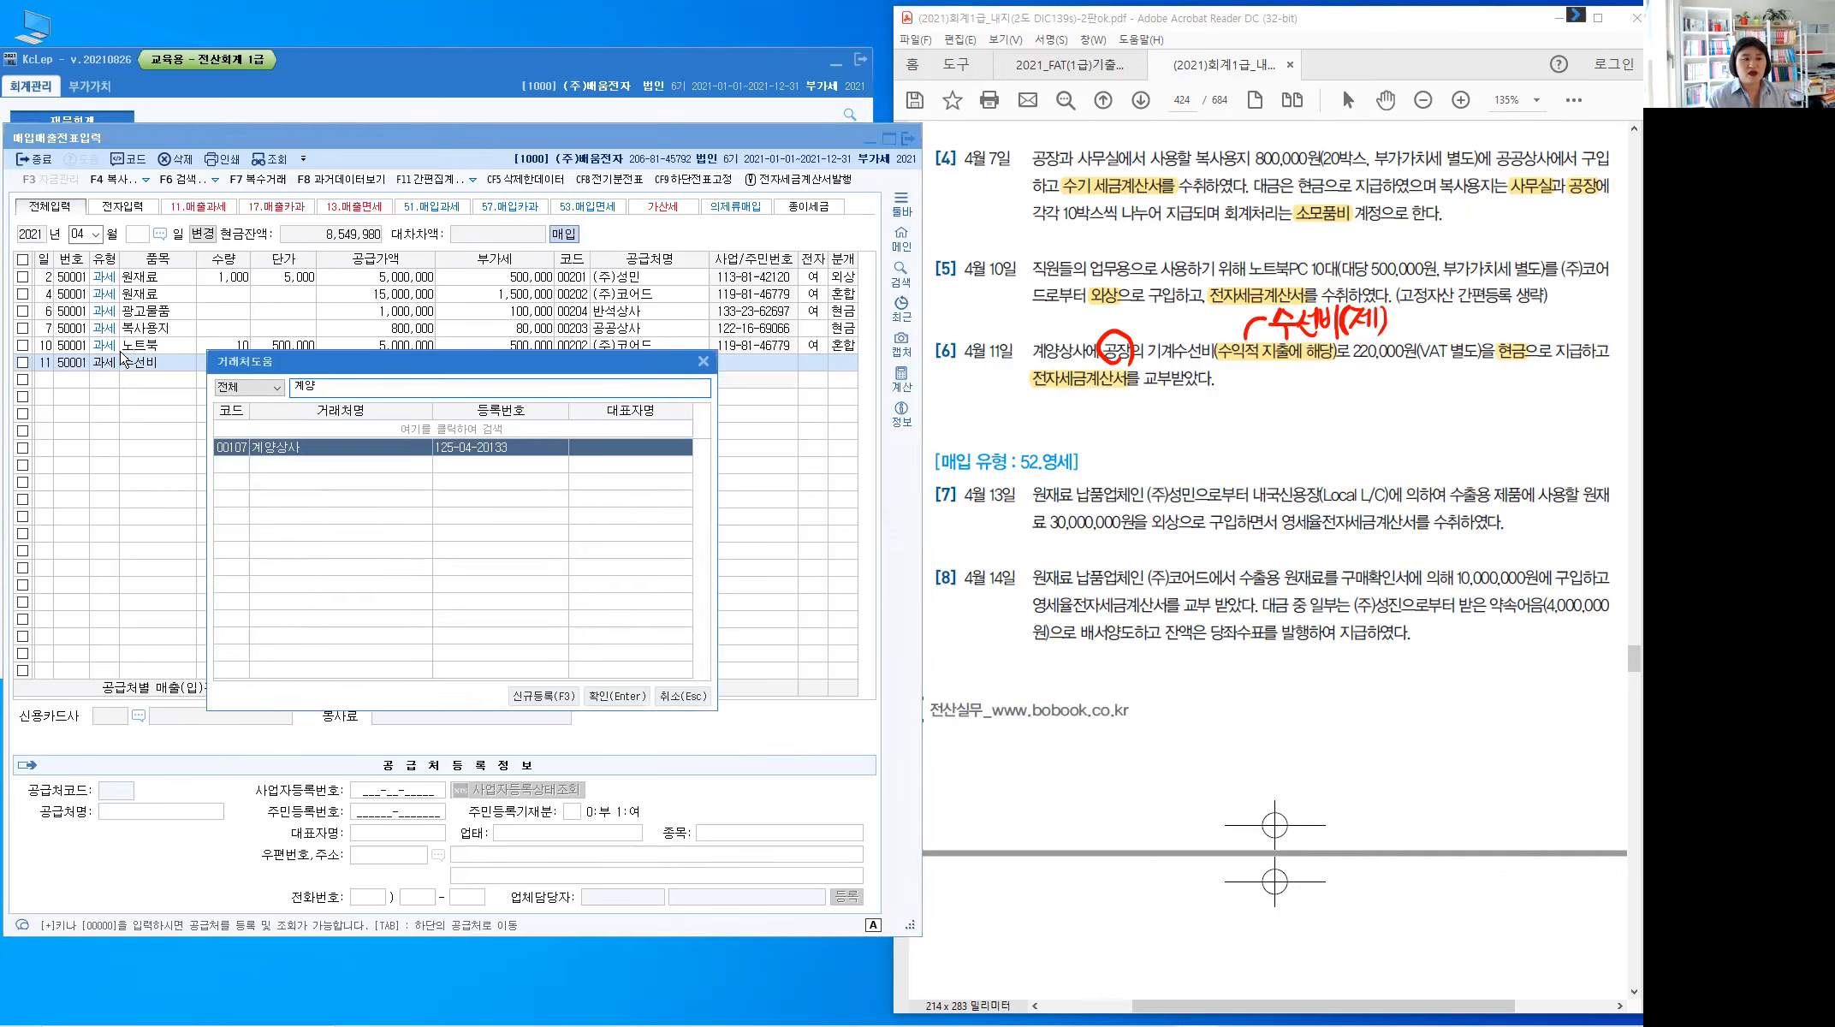
key("Return")
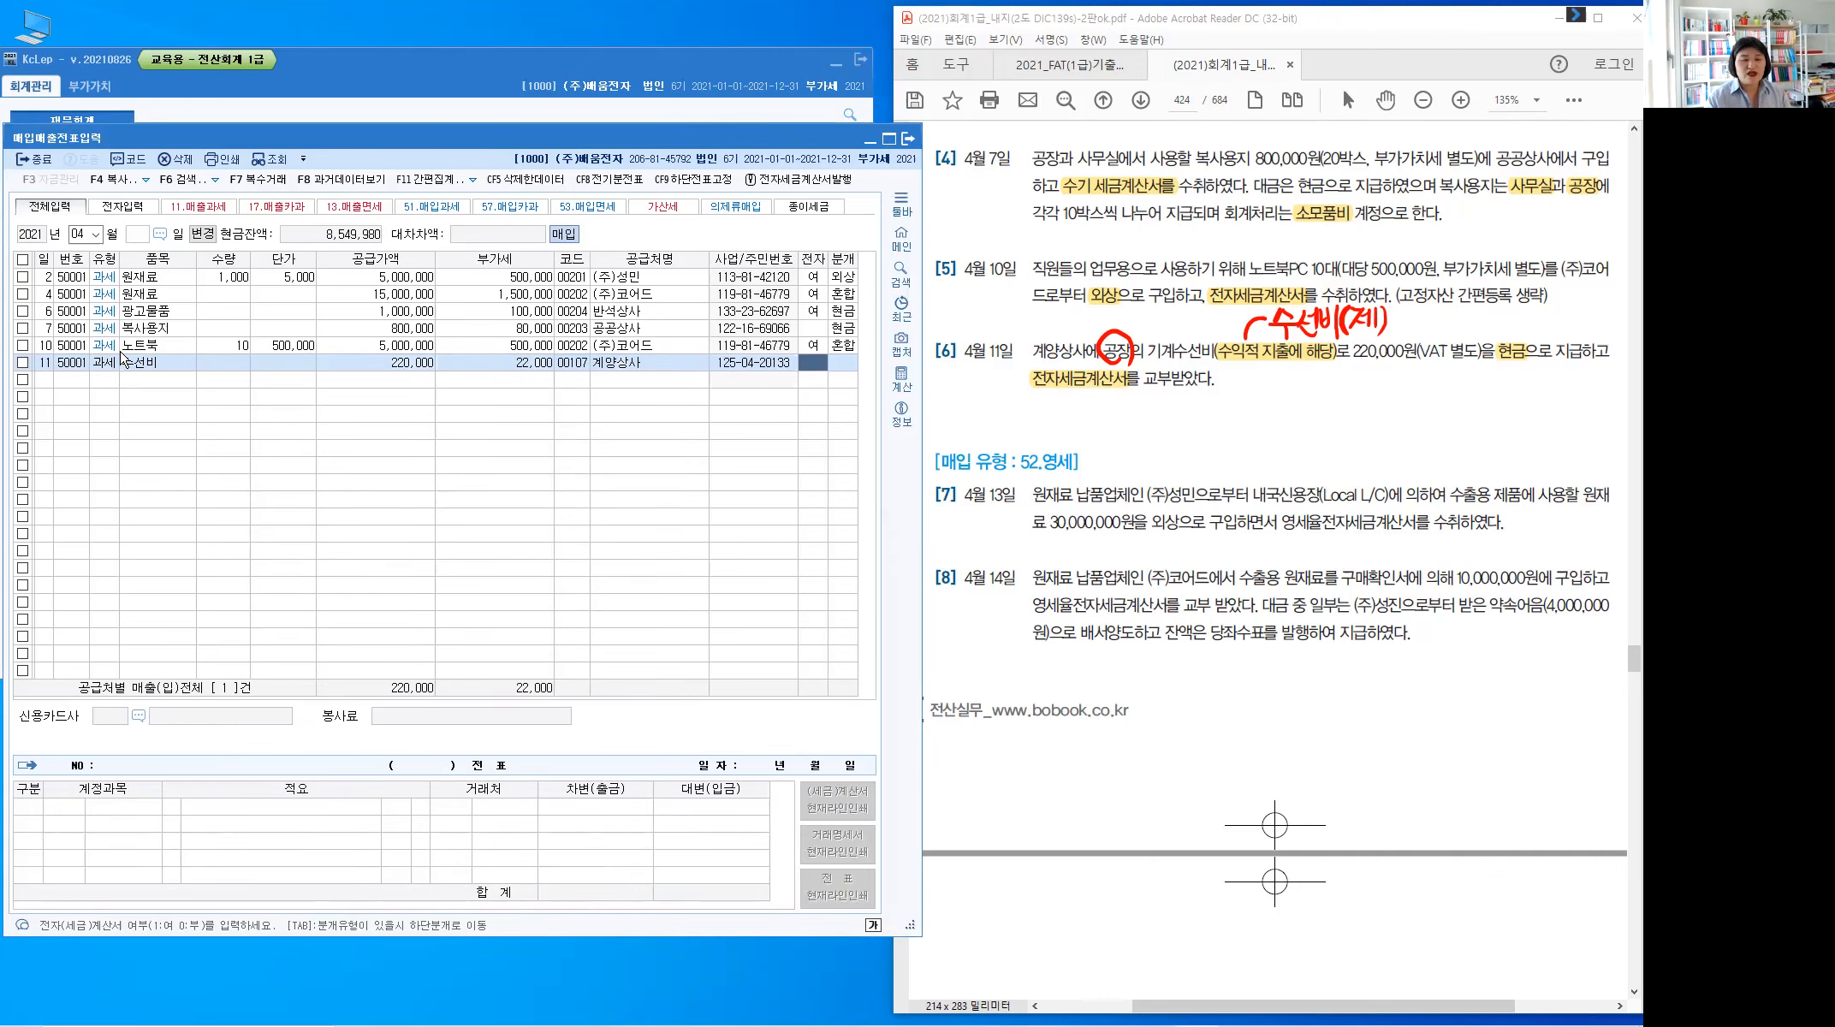
type("1")
key("Return")
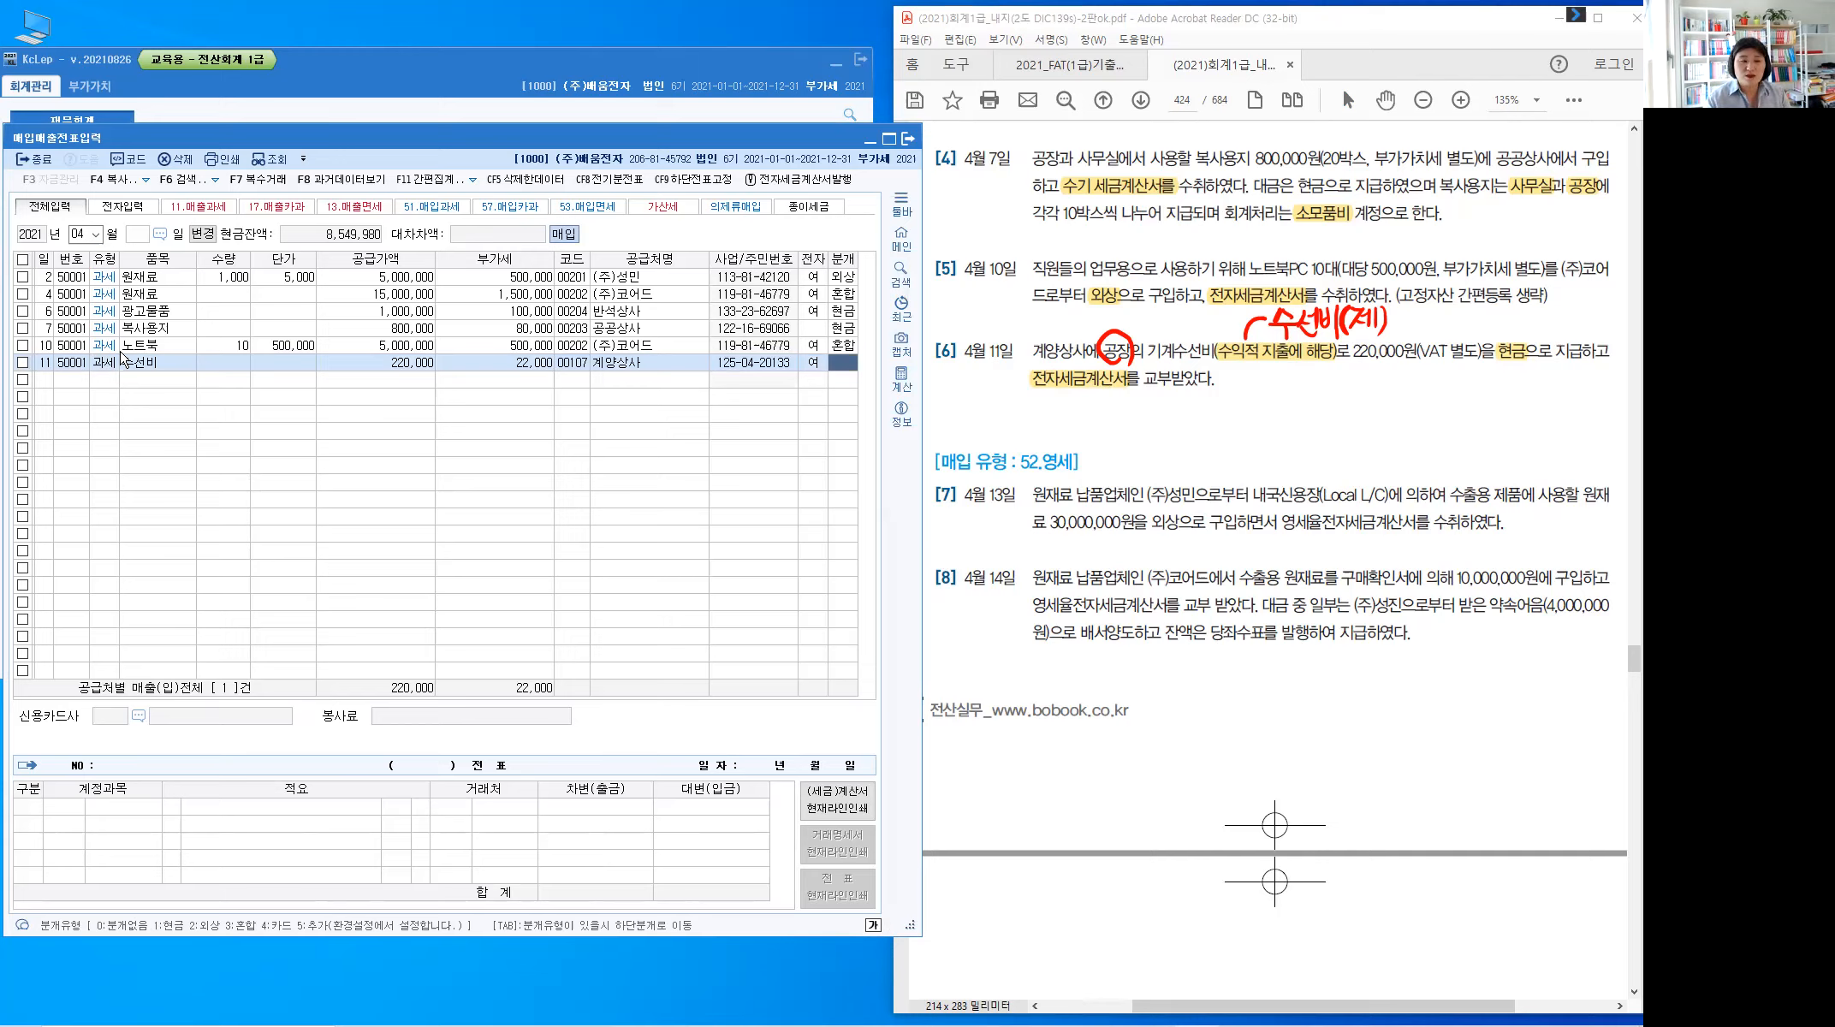
type("1")
key("Return")
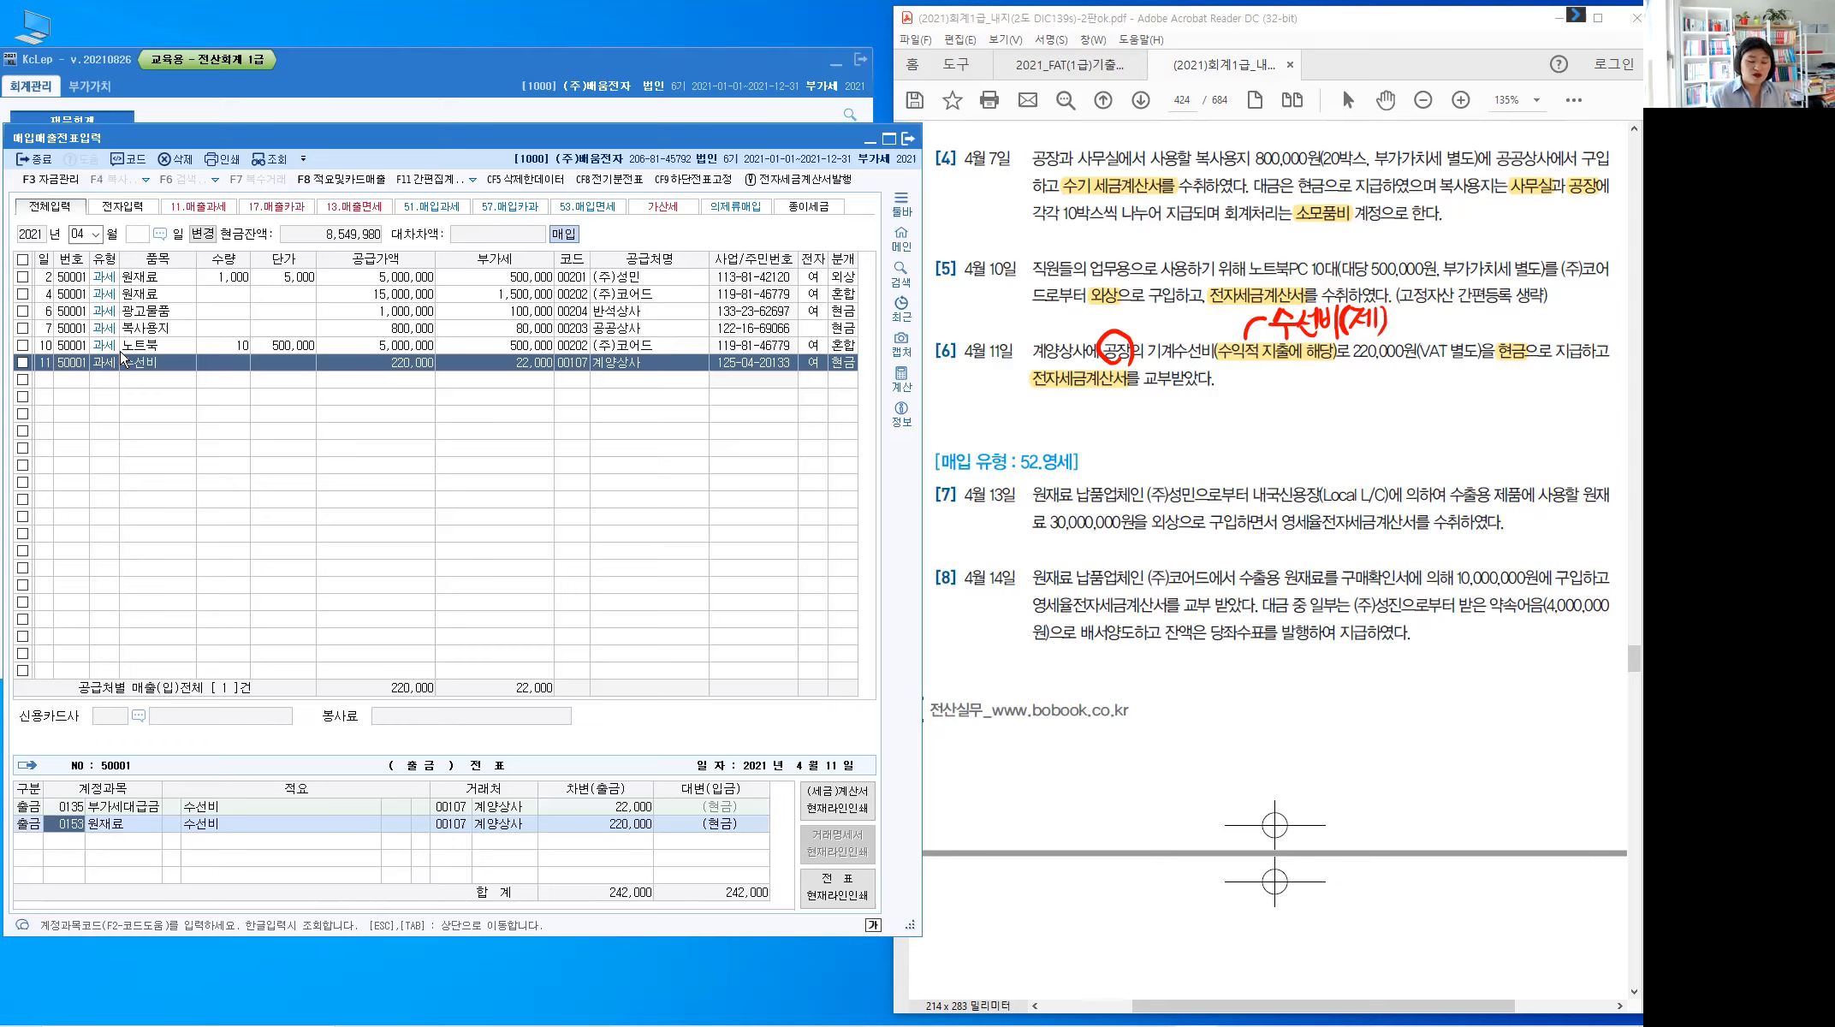
Change the debit account to 0520 수선비 and complete row 11, starting a fresh row
type("수선")
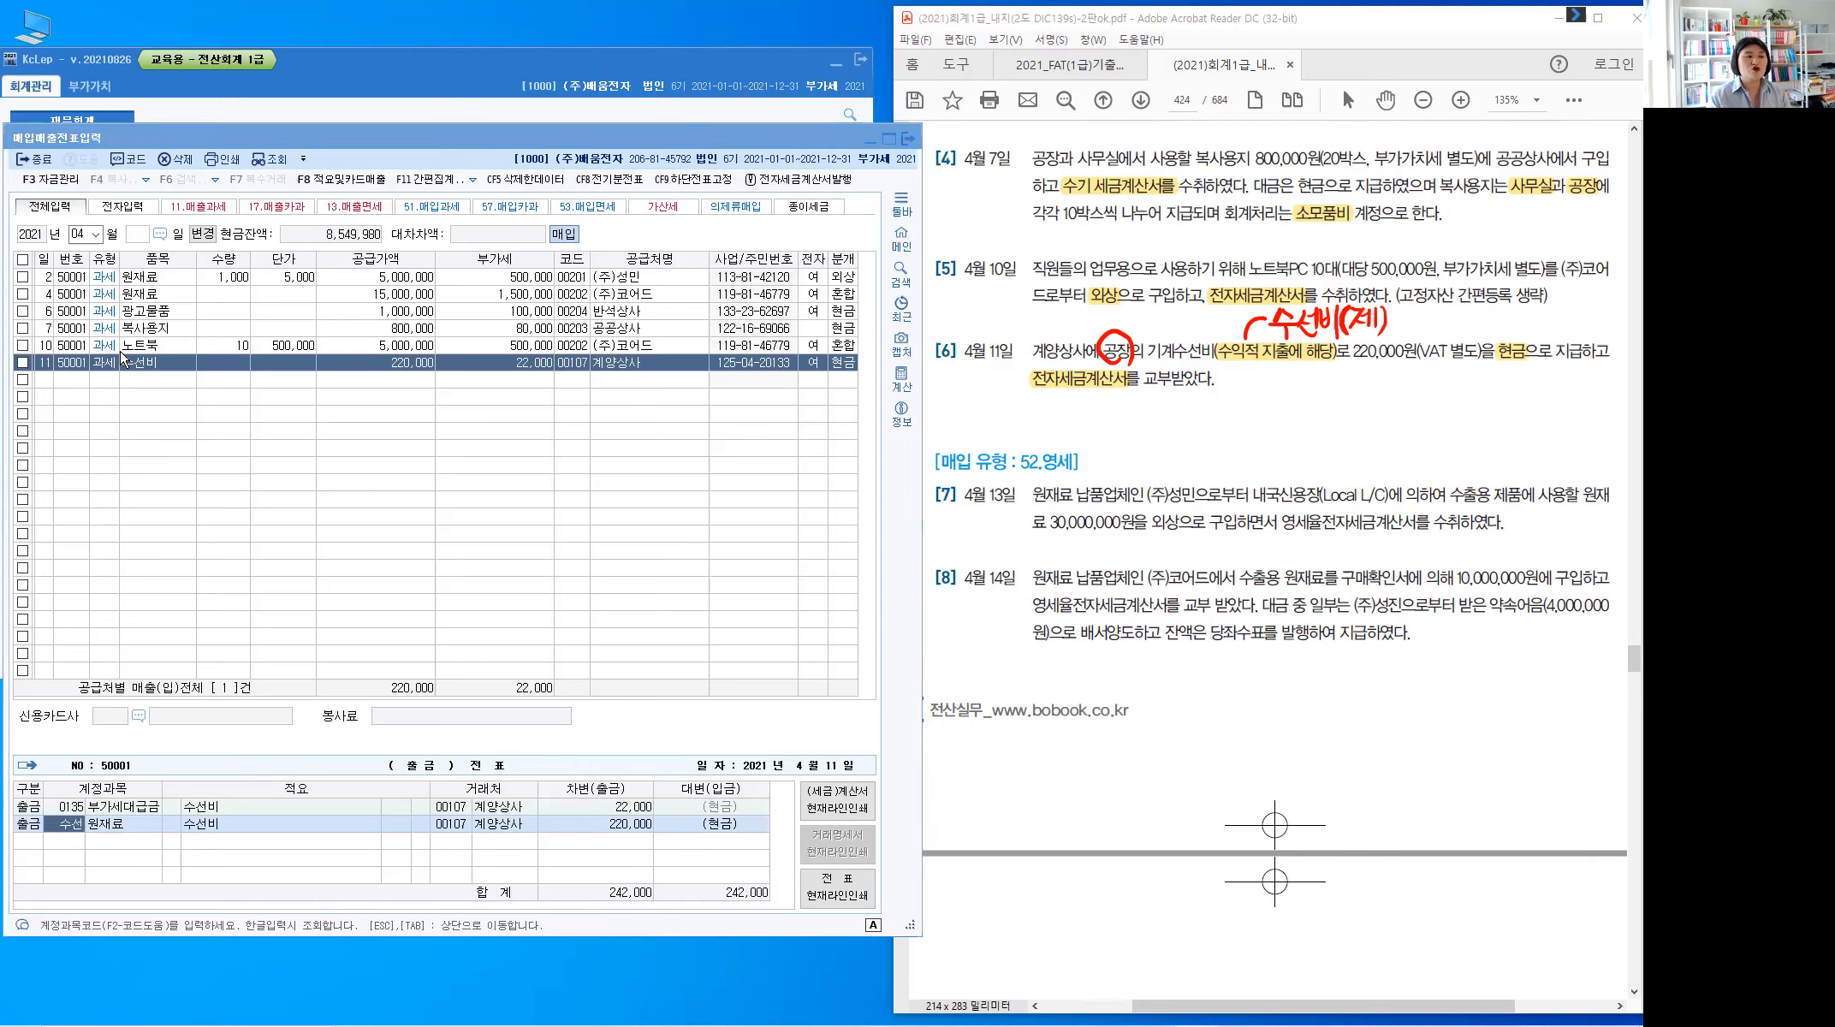
key("Return")
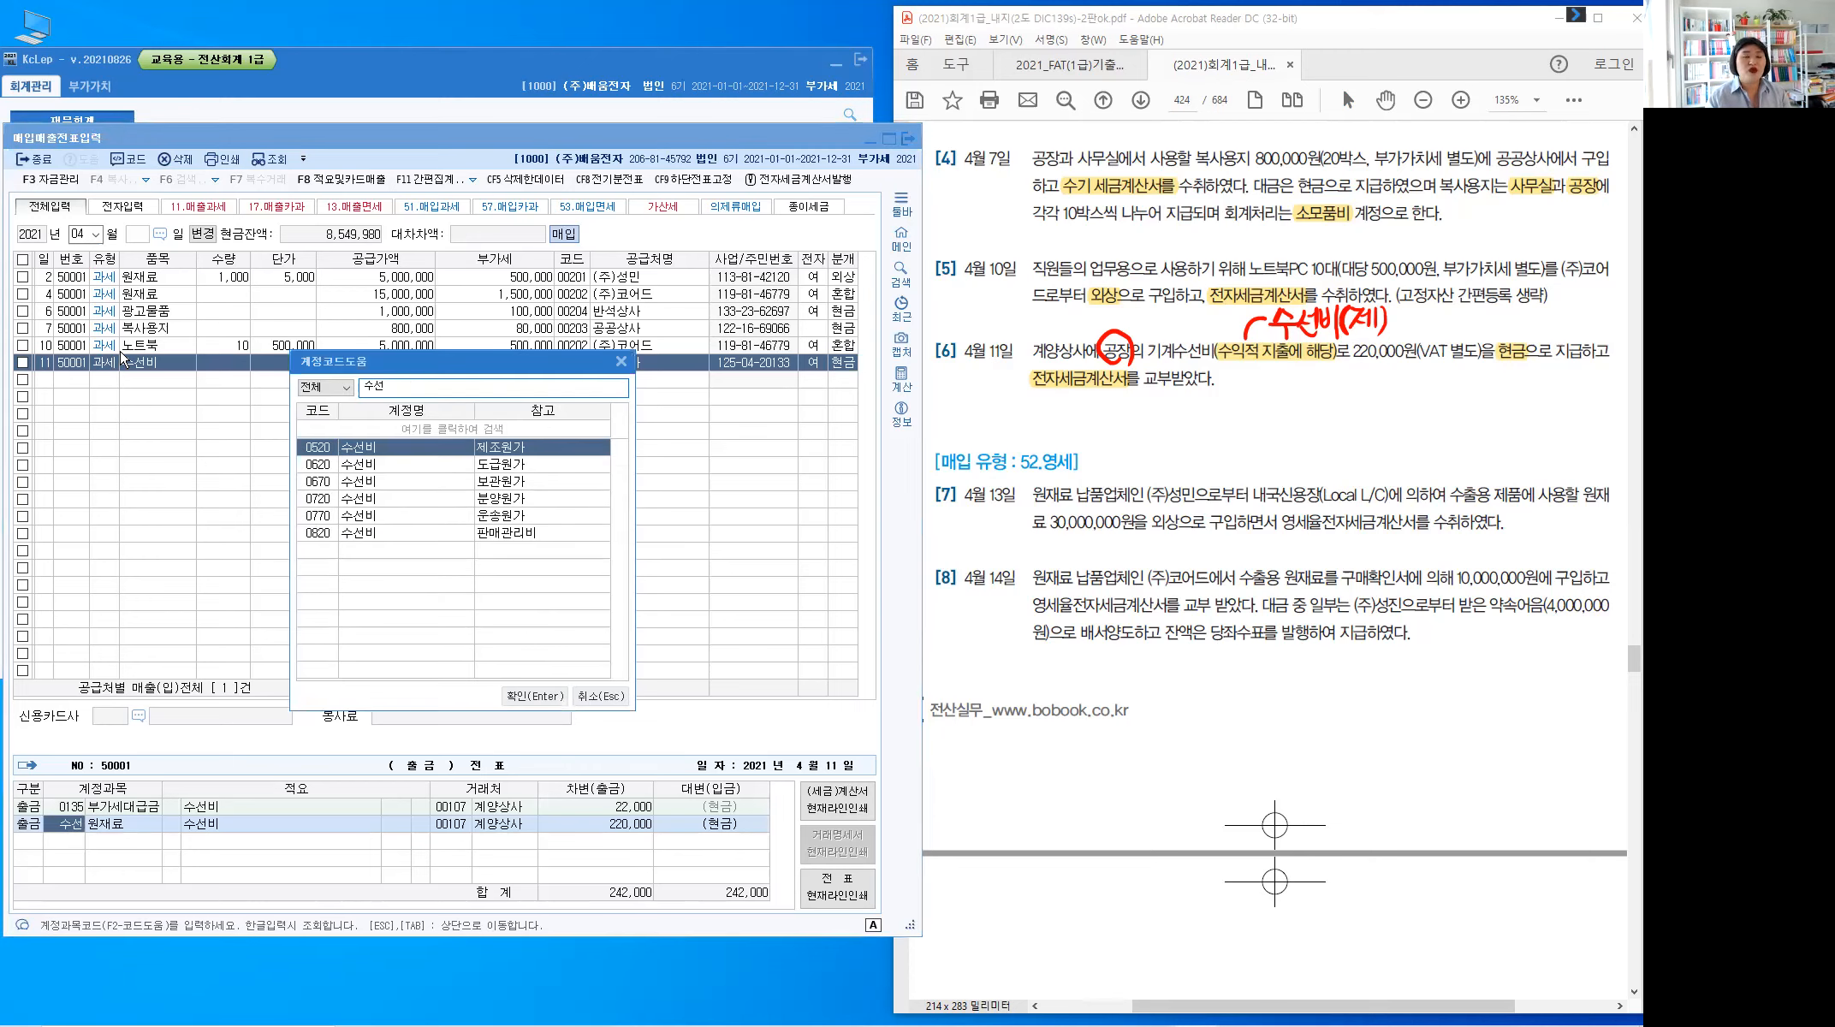
key("Return")
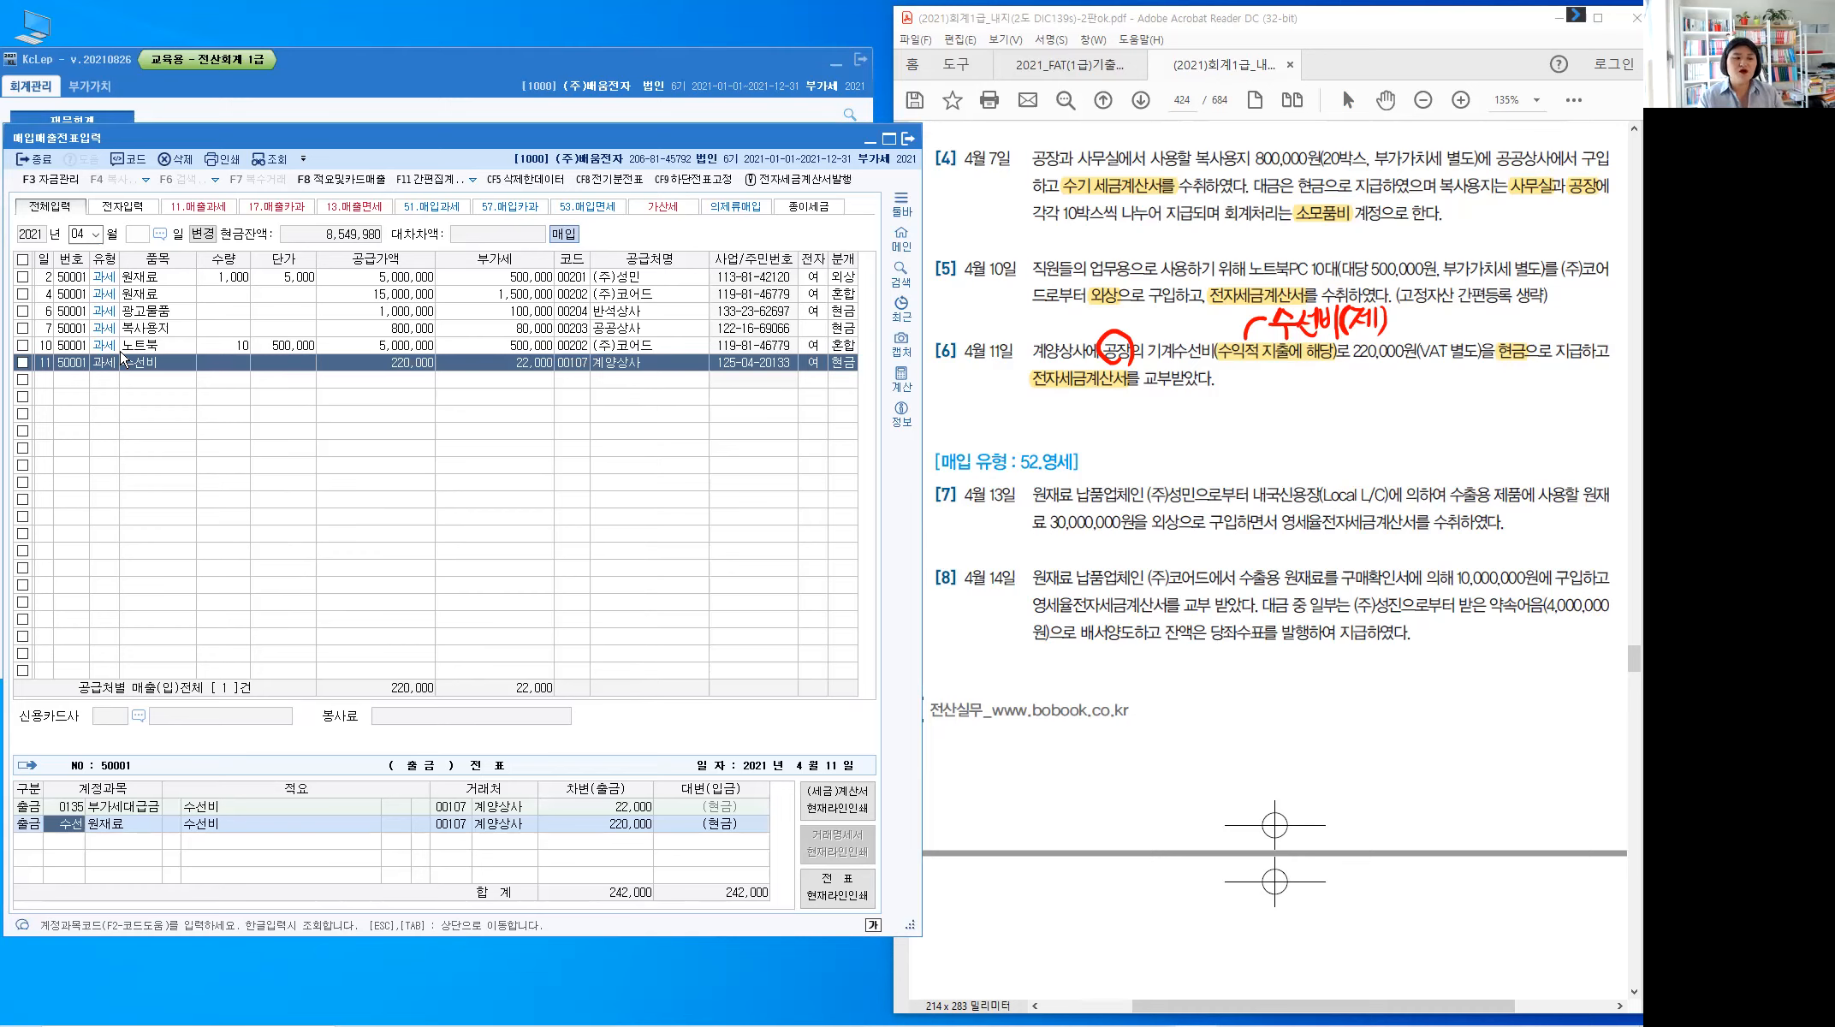
key("Return")
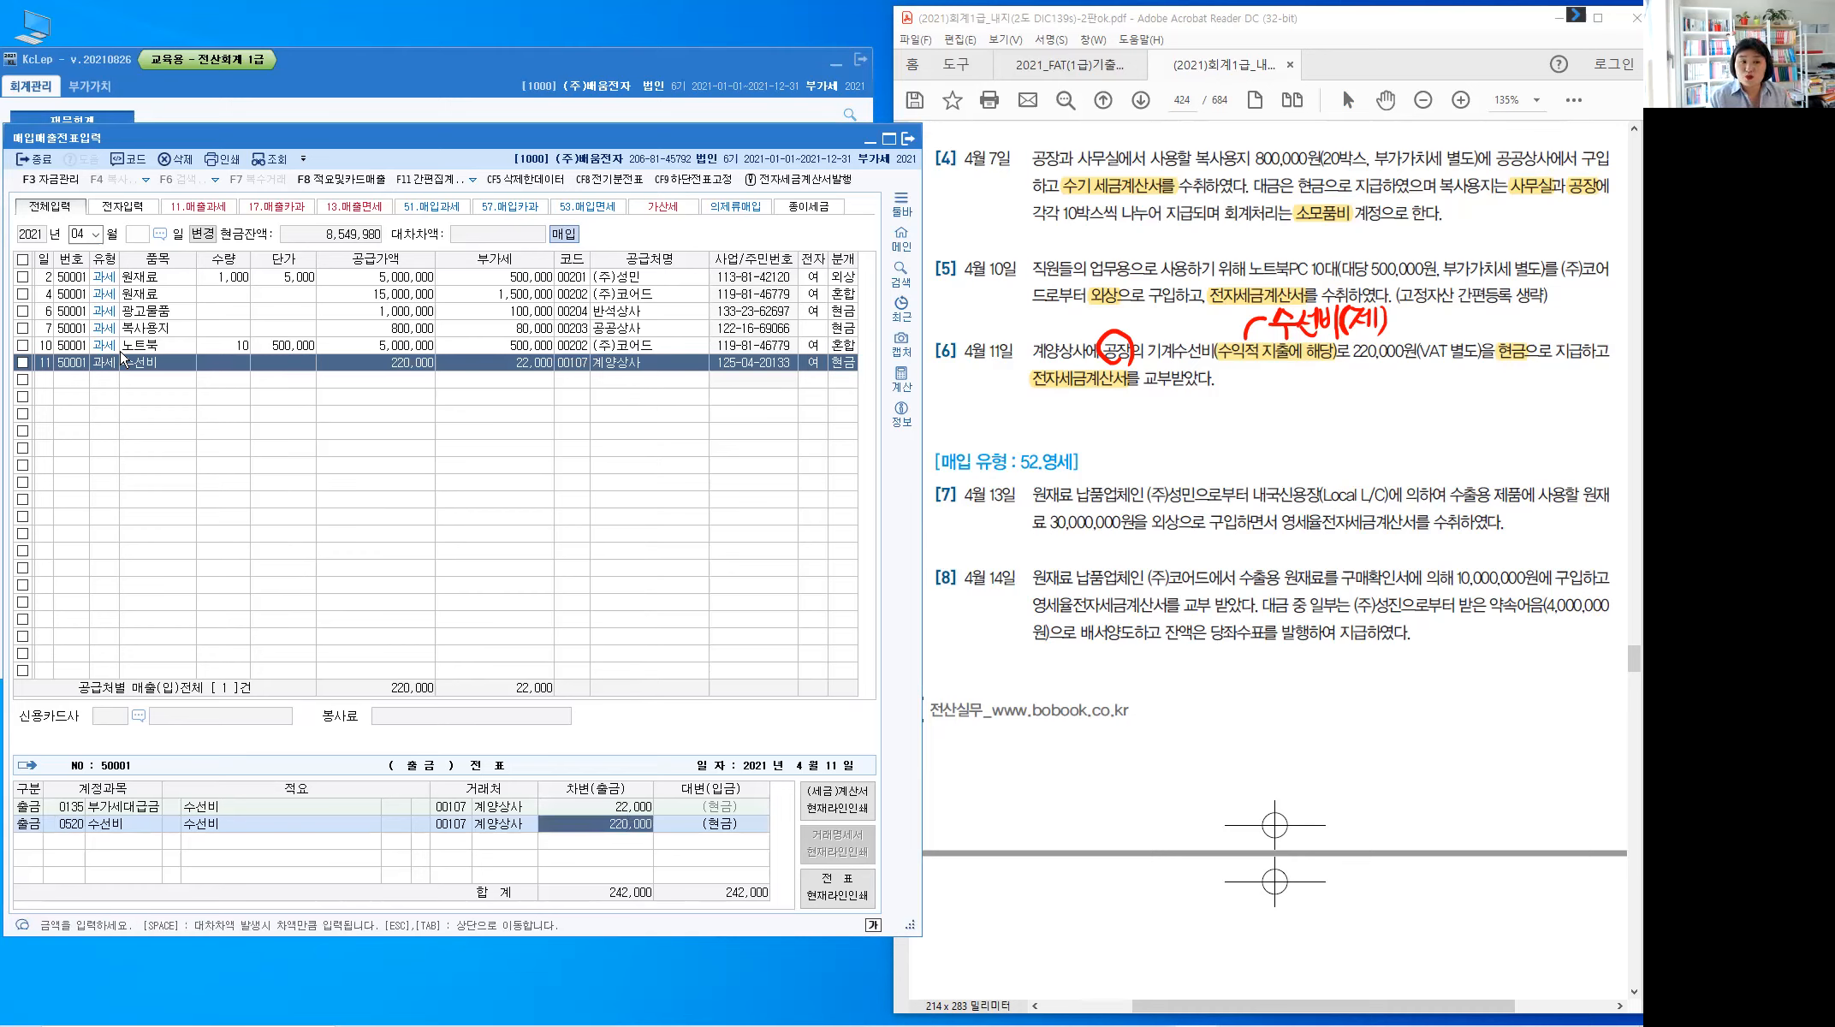
key("Return")
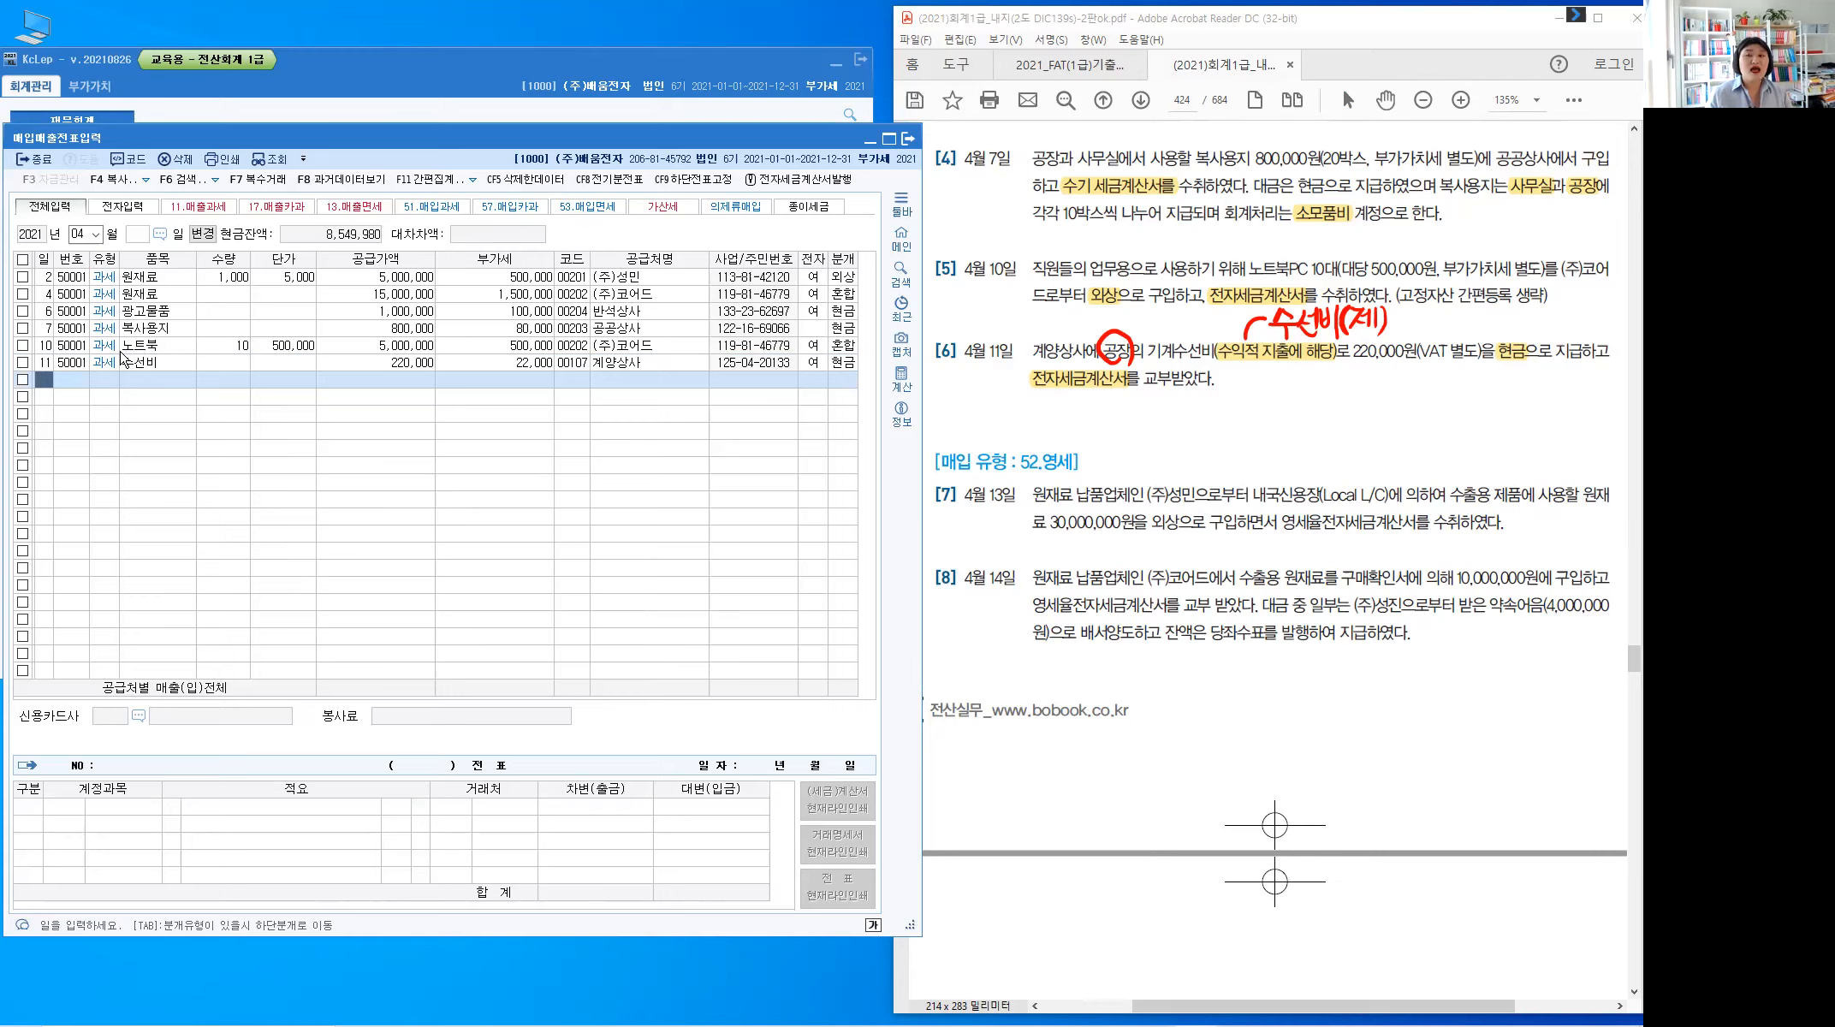
Clear the red pen marks and scroll the exercise PDF down to items [7] and [8]
key("Escape")
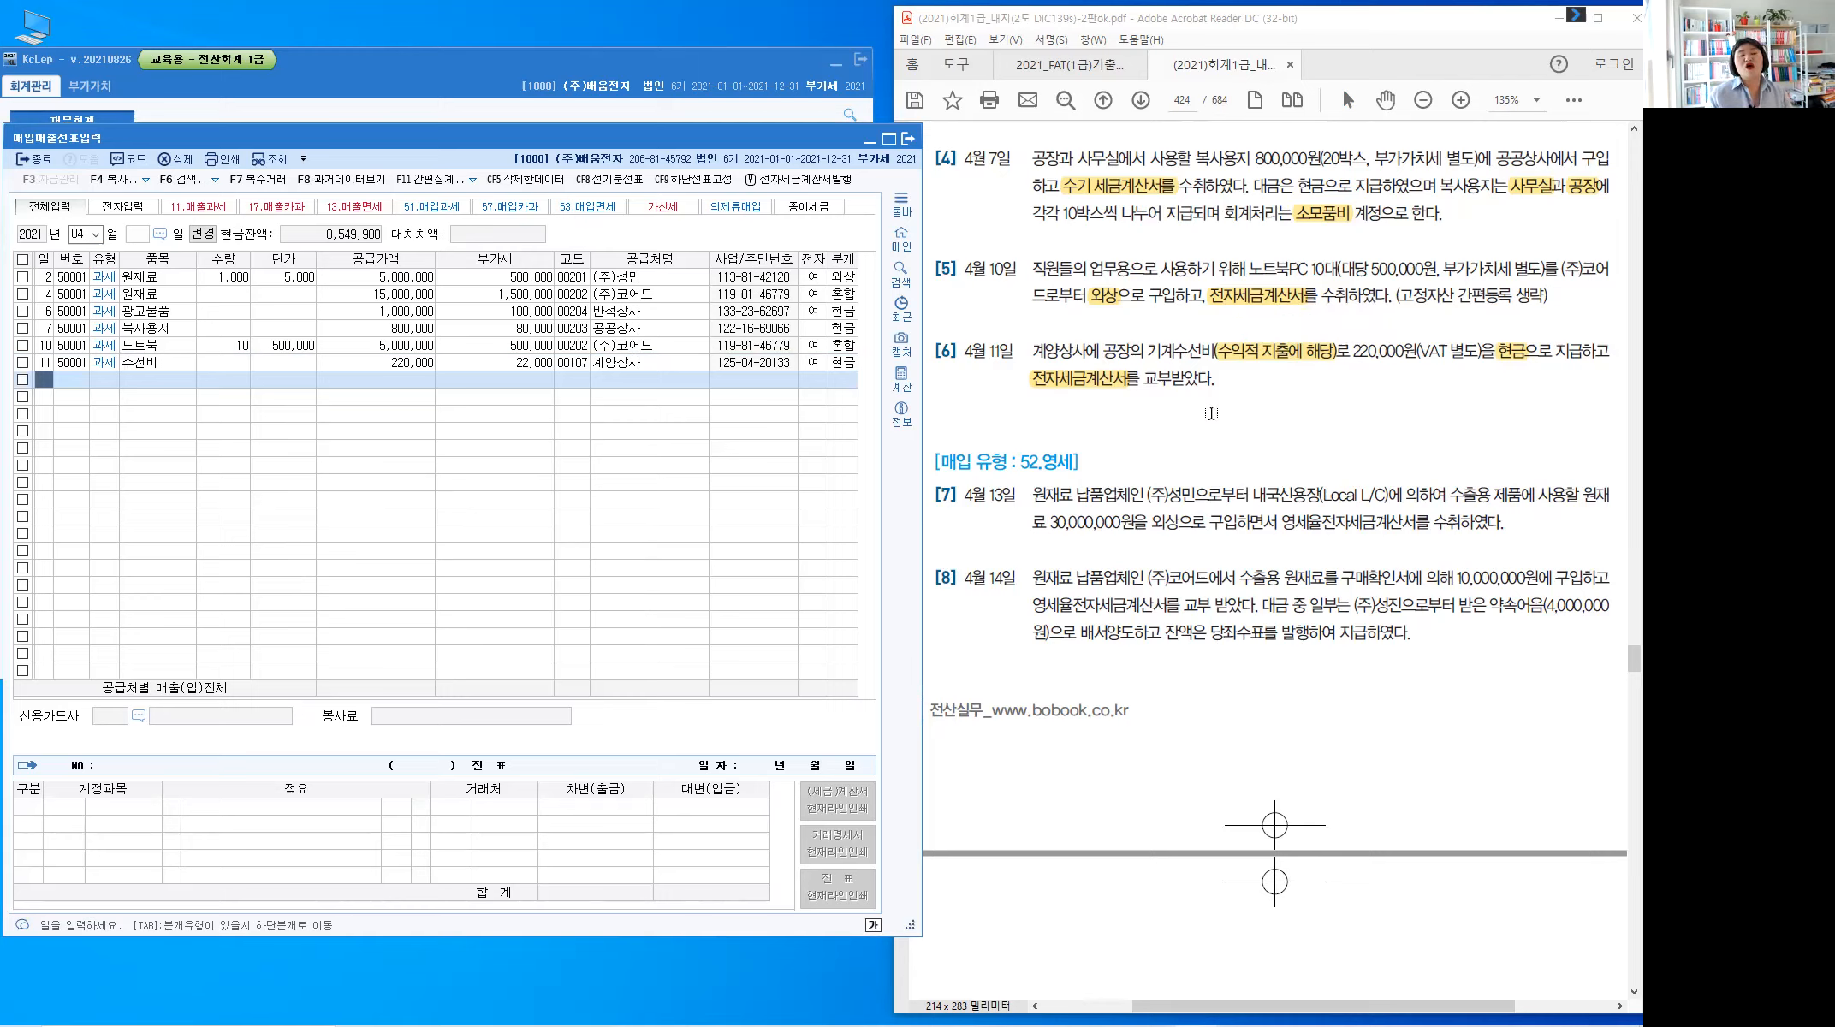
left_click(1113, 471)
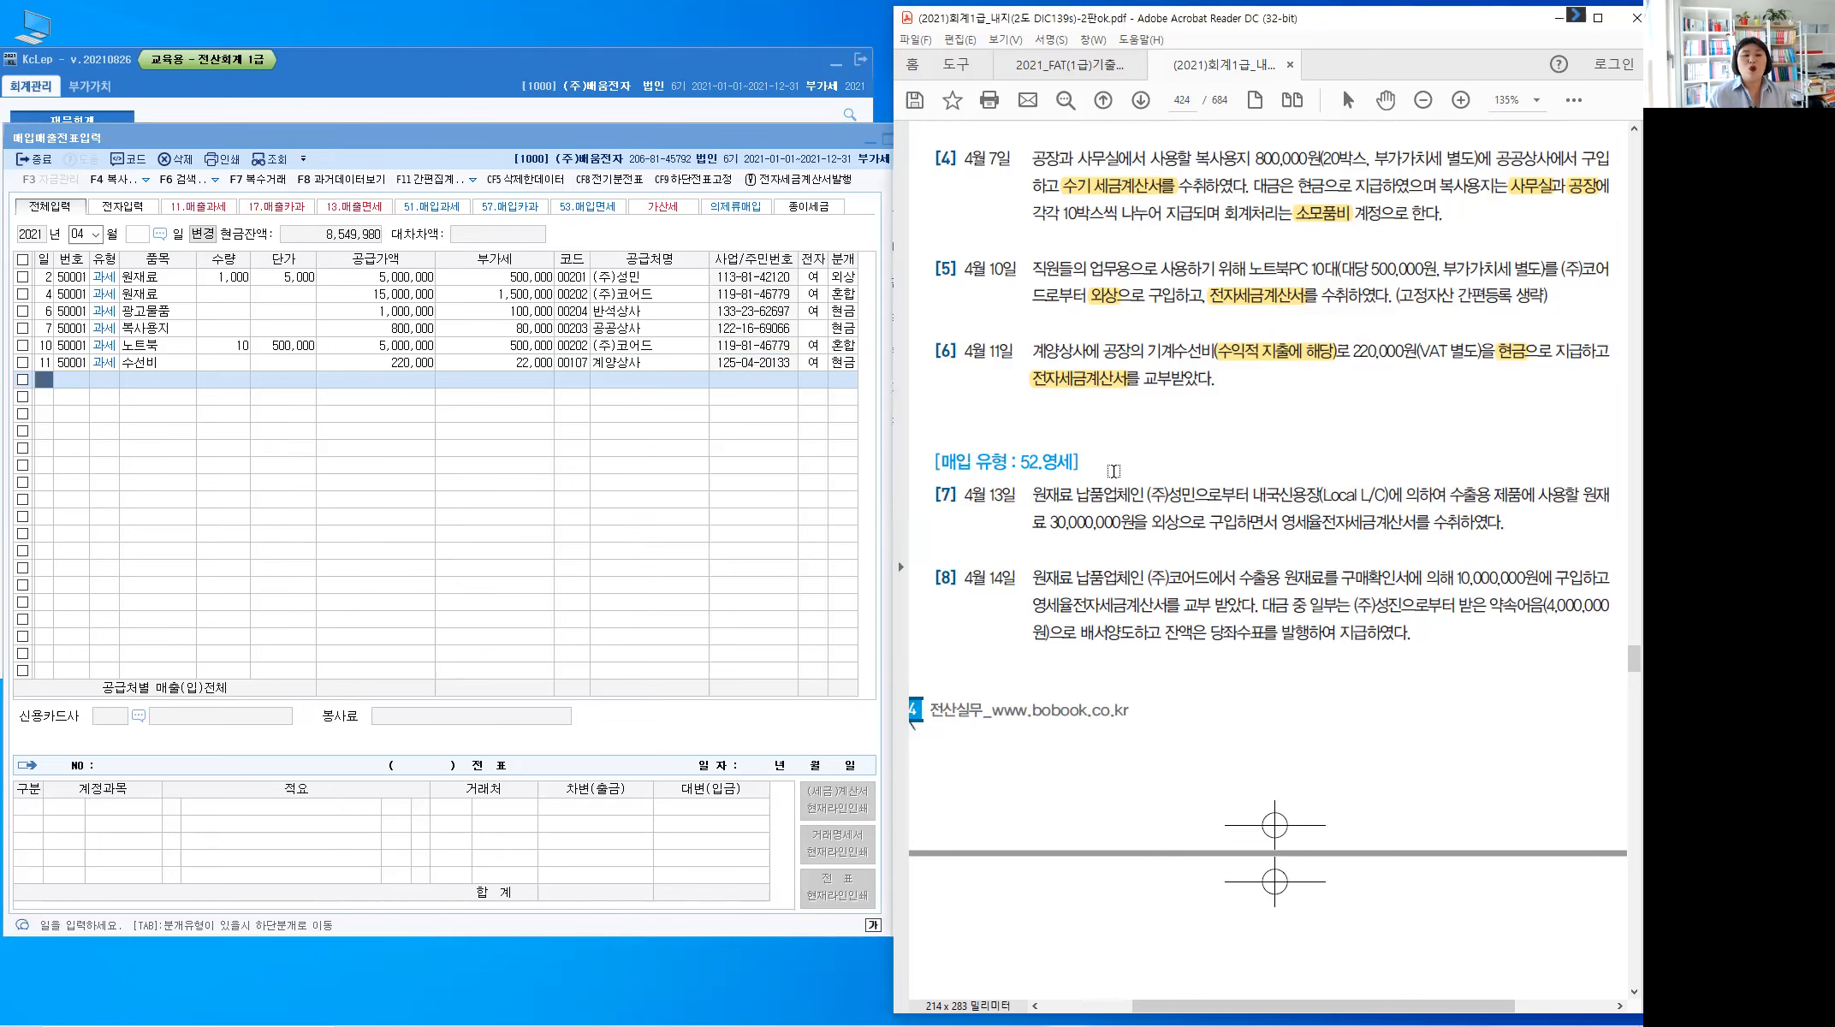
scroll(1113, 471, "down", 3)
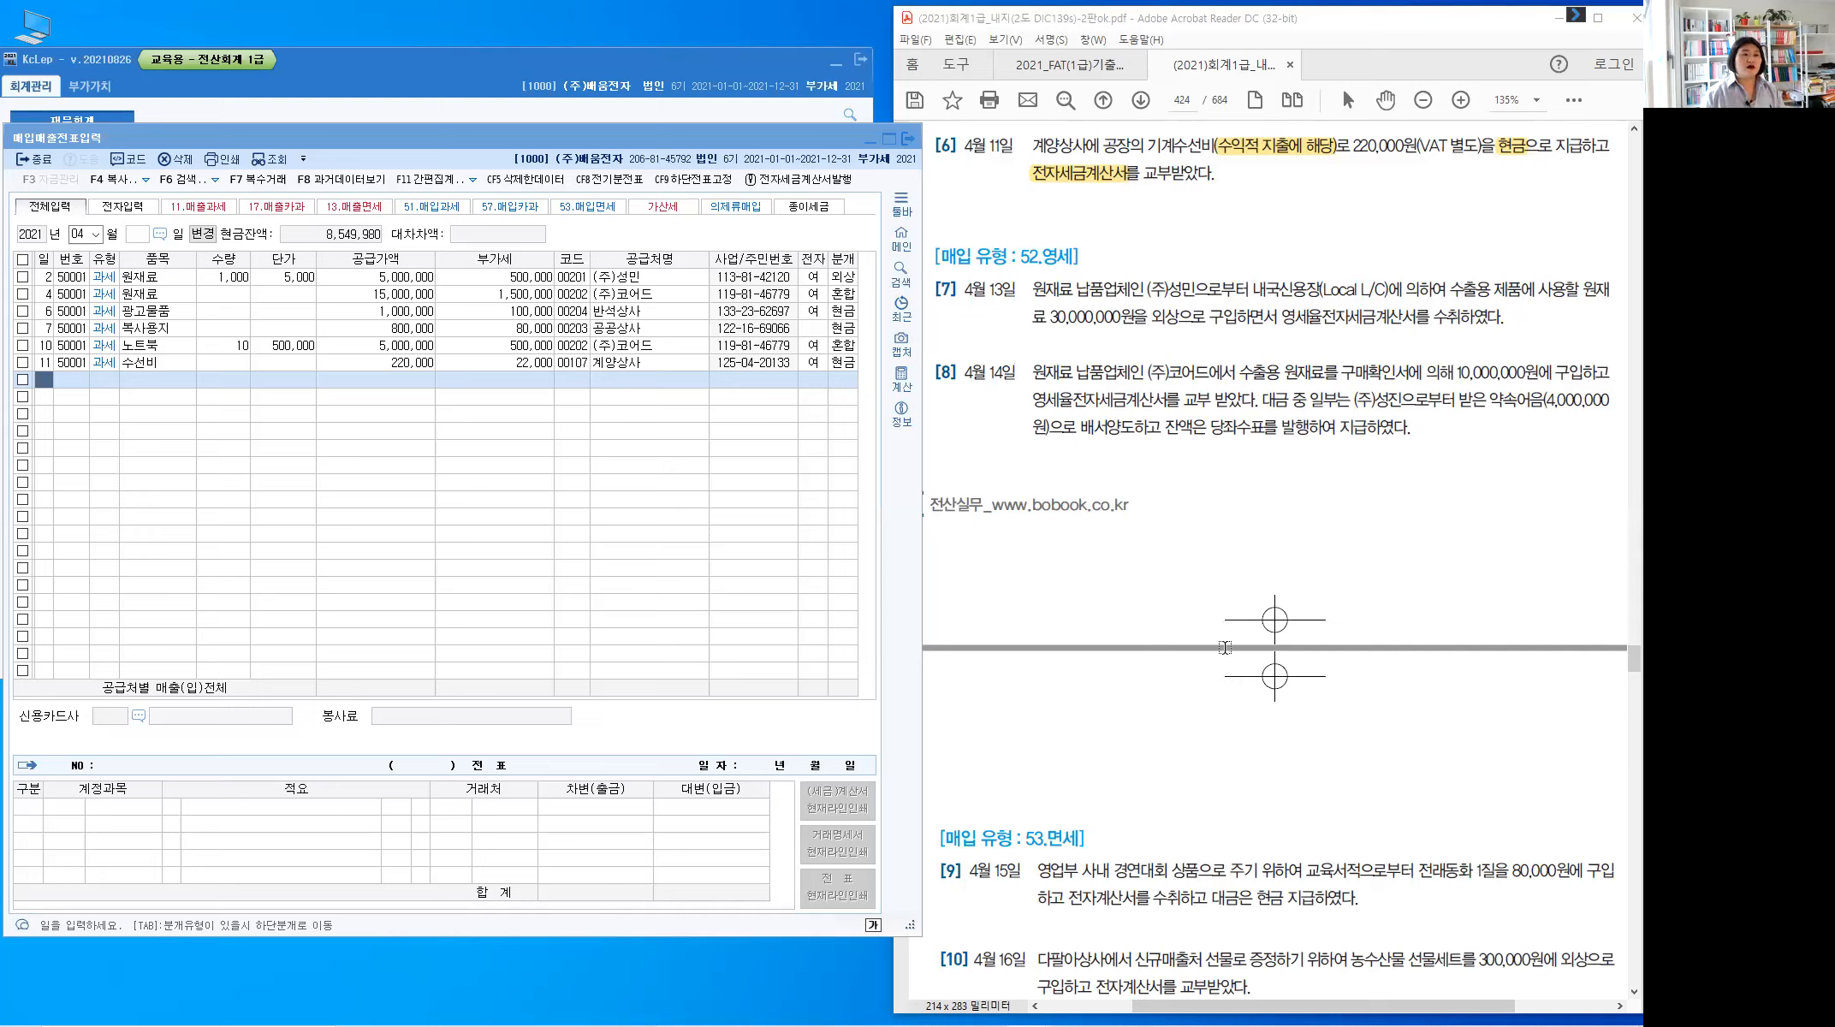
Start the new KcLep purchase row with day 13
left_click(38, 384)
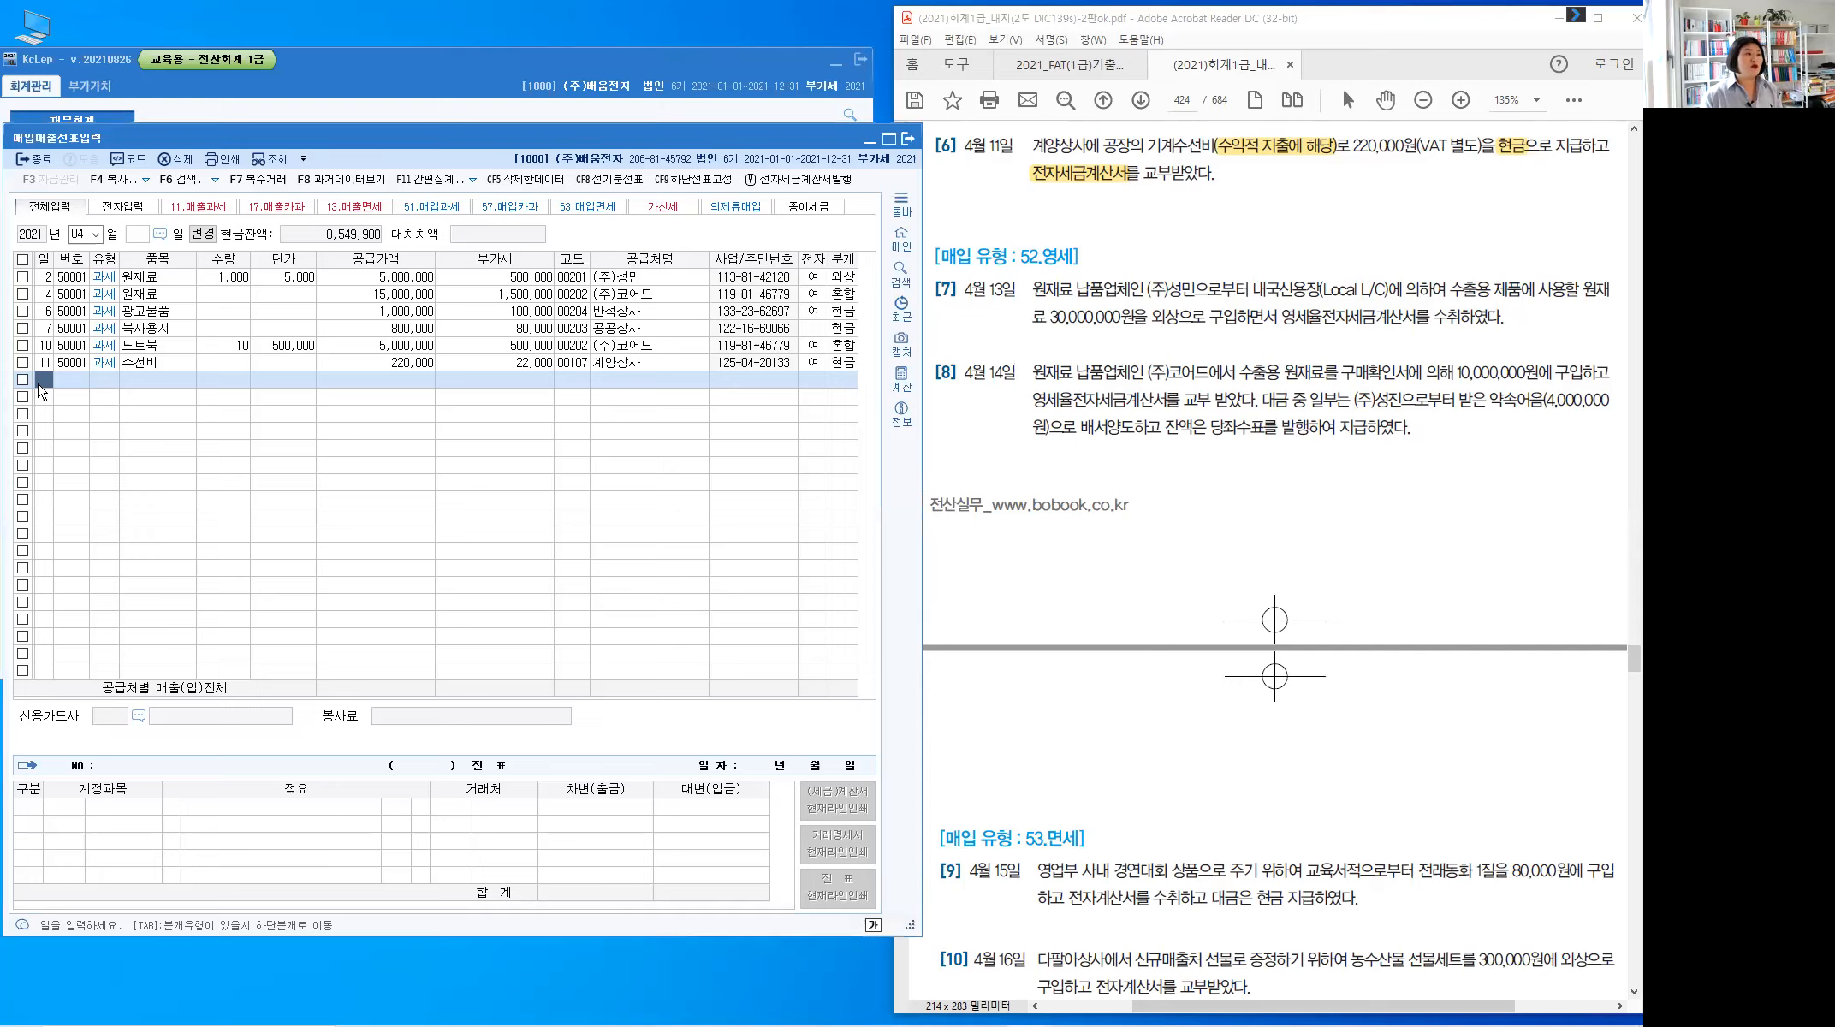
type("13")
key("Return")
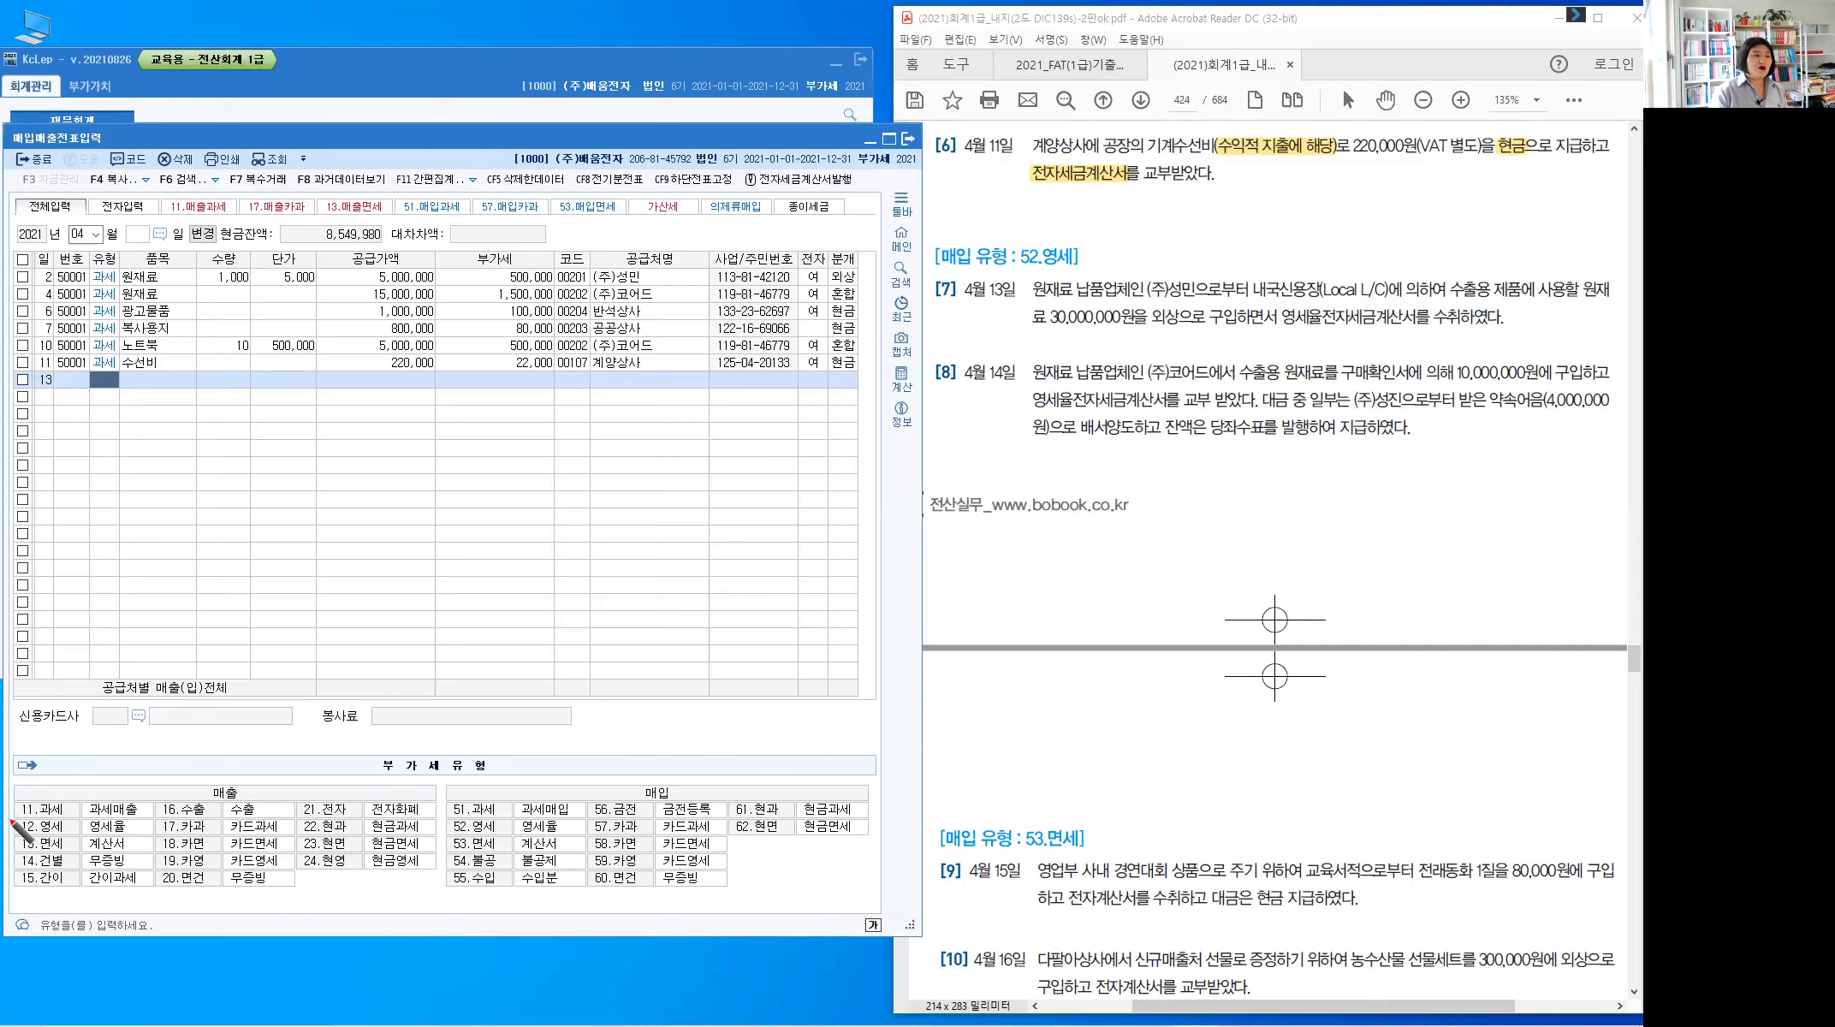
Mark the 12.영세 and 52.영세 zero-rated types in red, then clear the marks
mouse_move(11, 834)
left_mouse_down()
mouse_move(82, 808)
mouse_move(152, 838)
left_mouse_up()
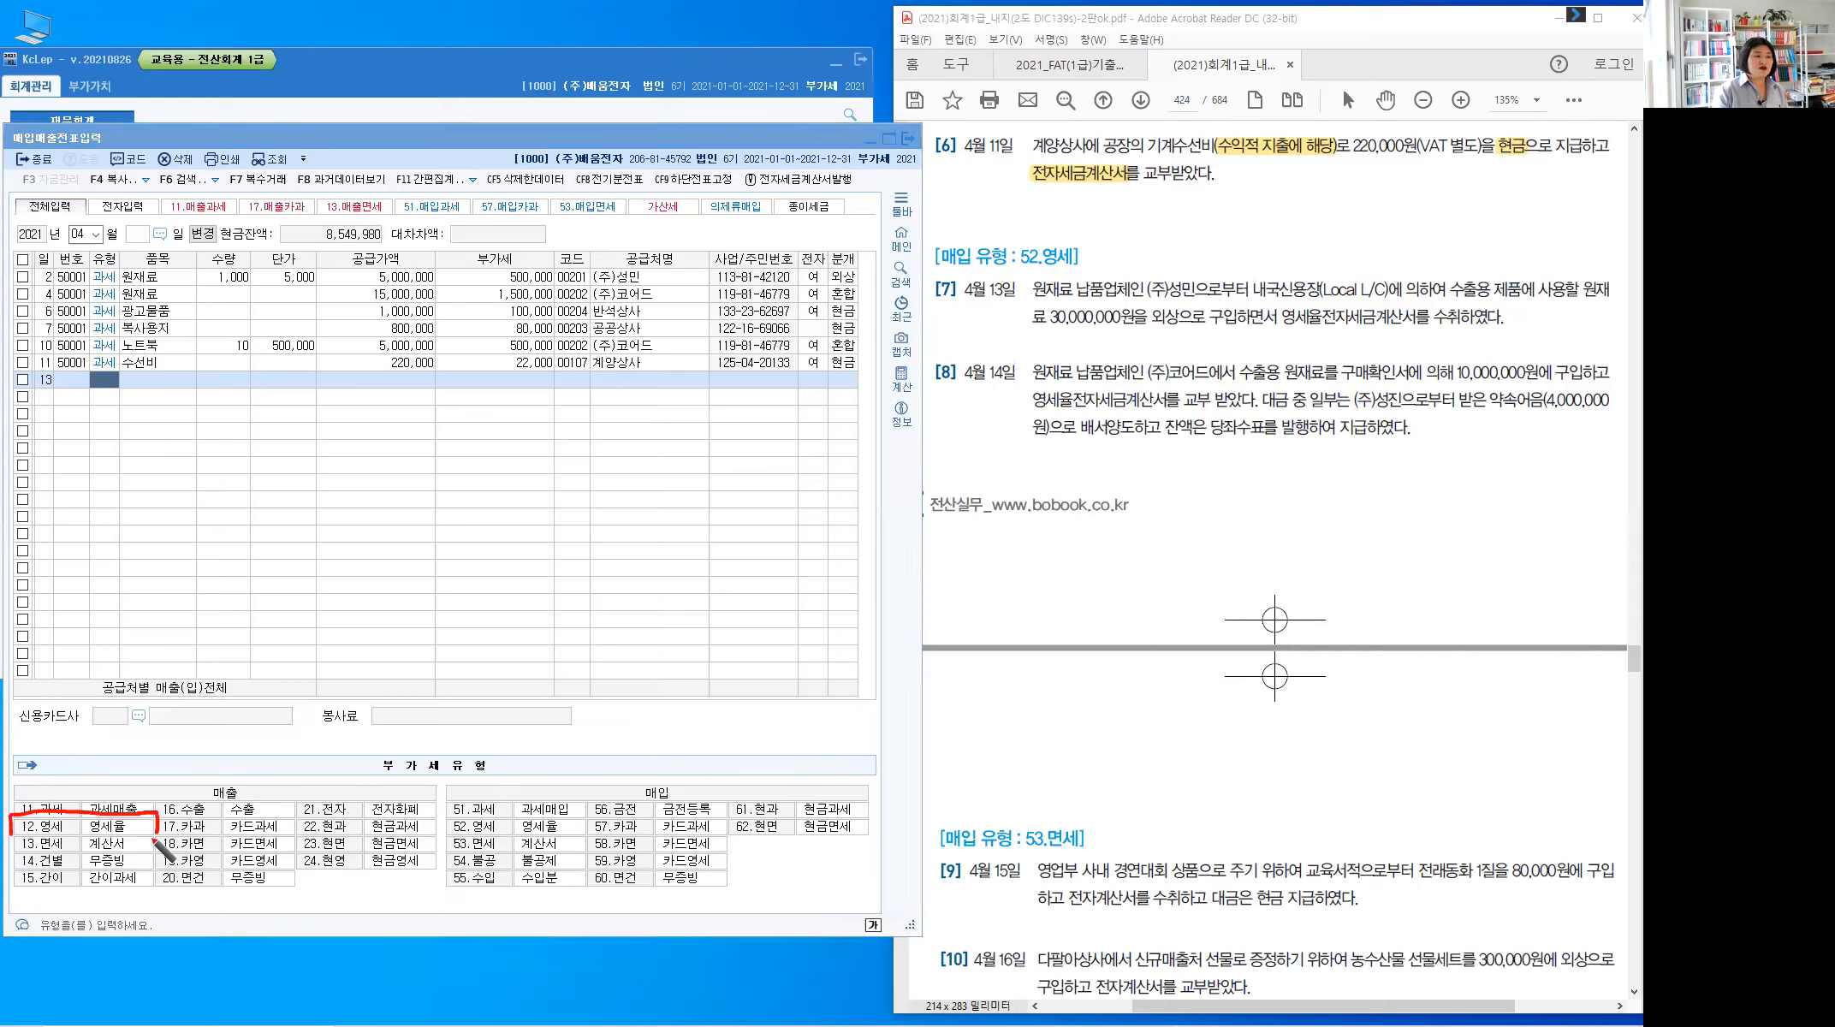
left_click_drag(17, 835, 120, 842)
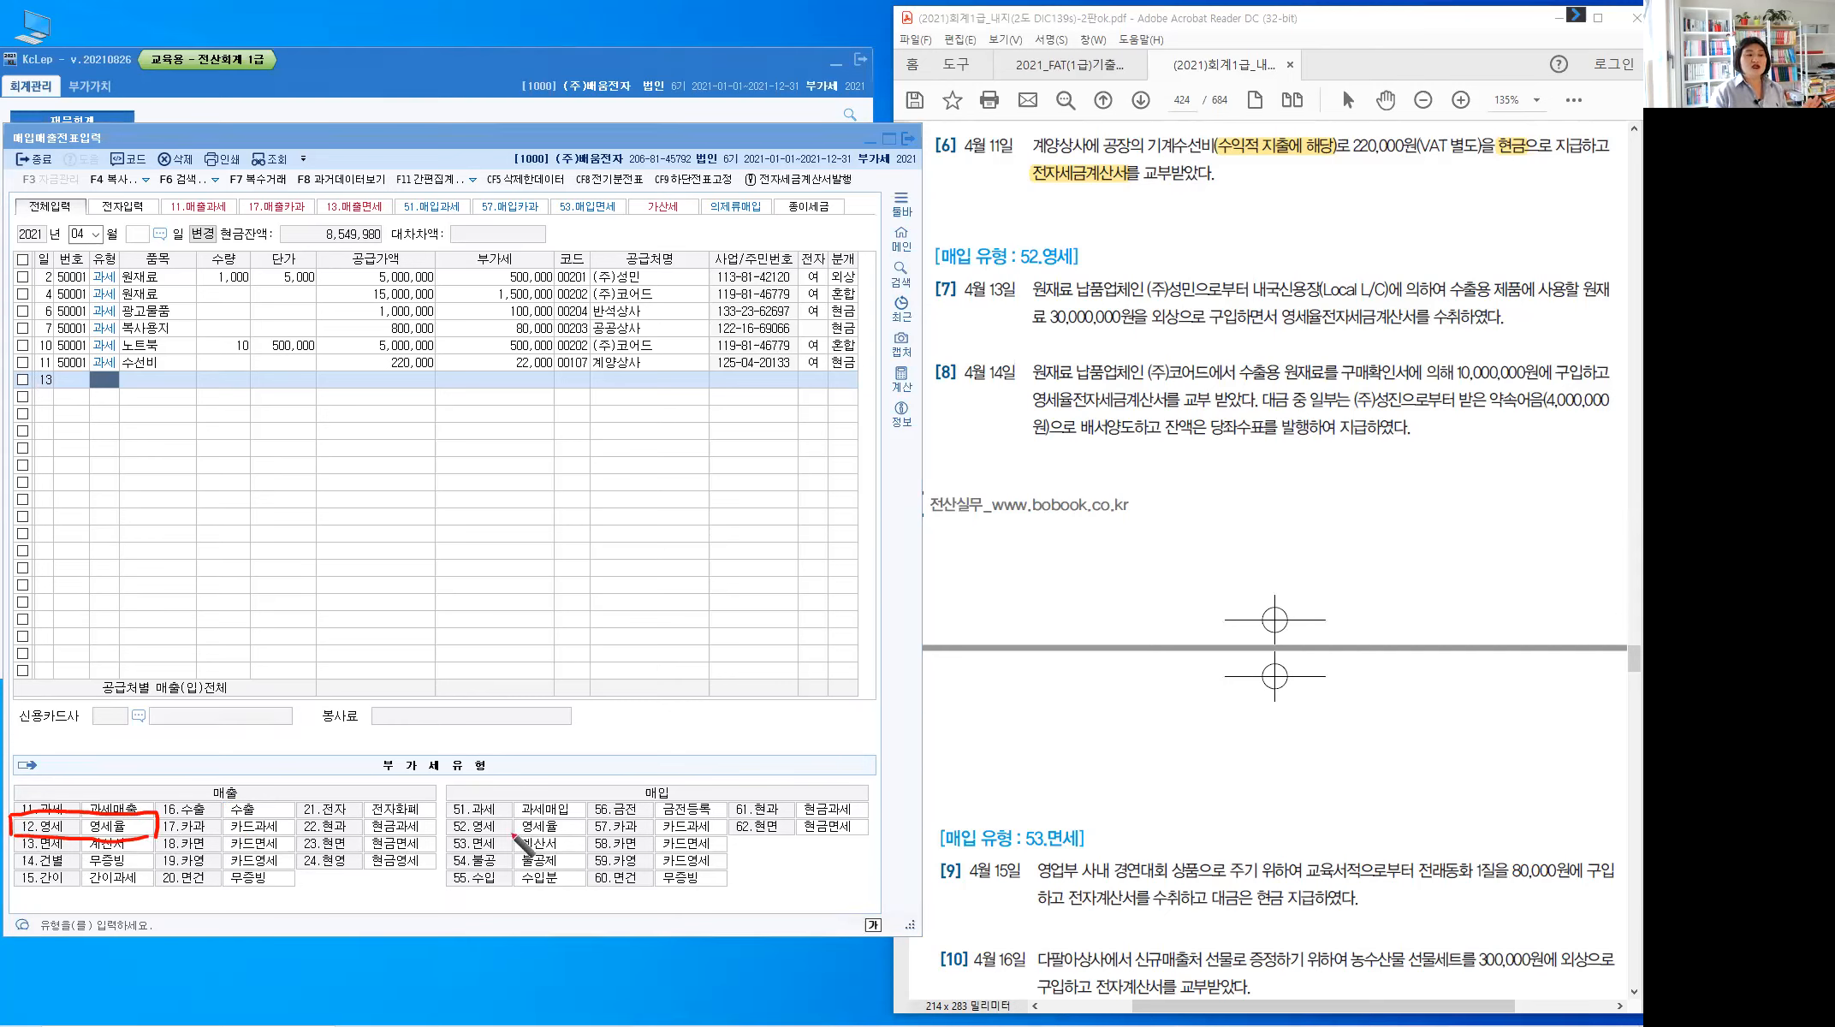
mouse_move(447, 817)
left_mouse_down()
mouse_move(592, 813)
mouse_move(548, 848)
mouse_move(435, 842)
left_mouse_up()
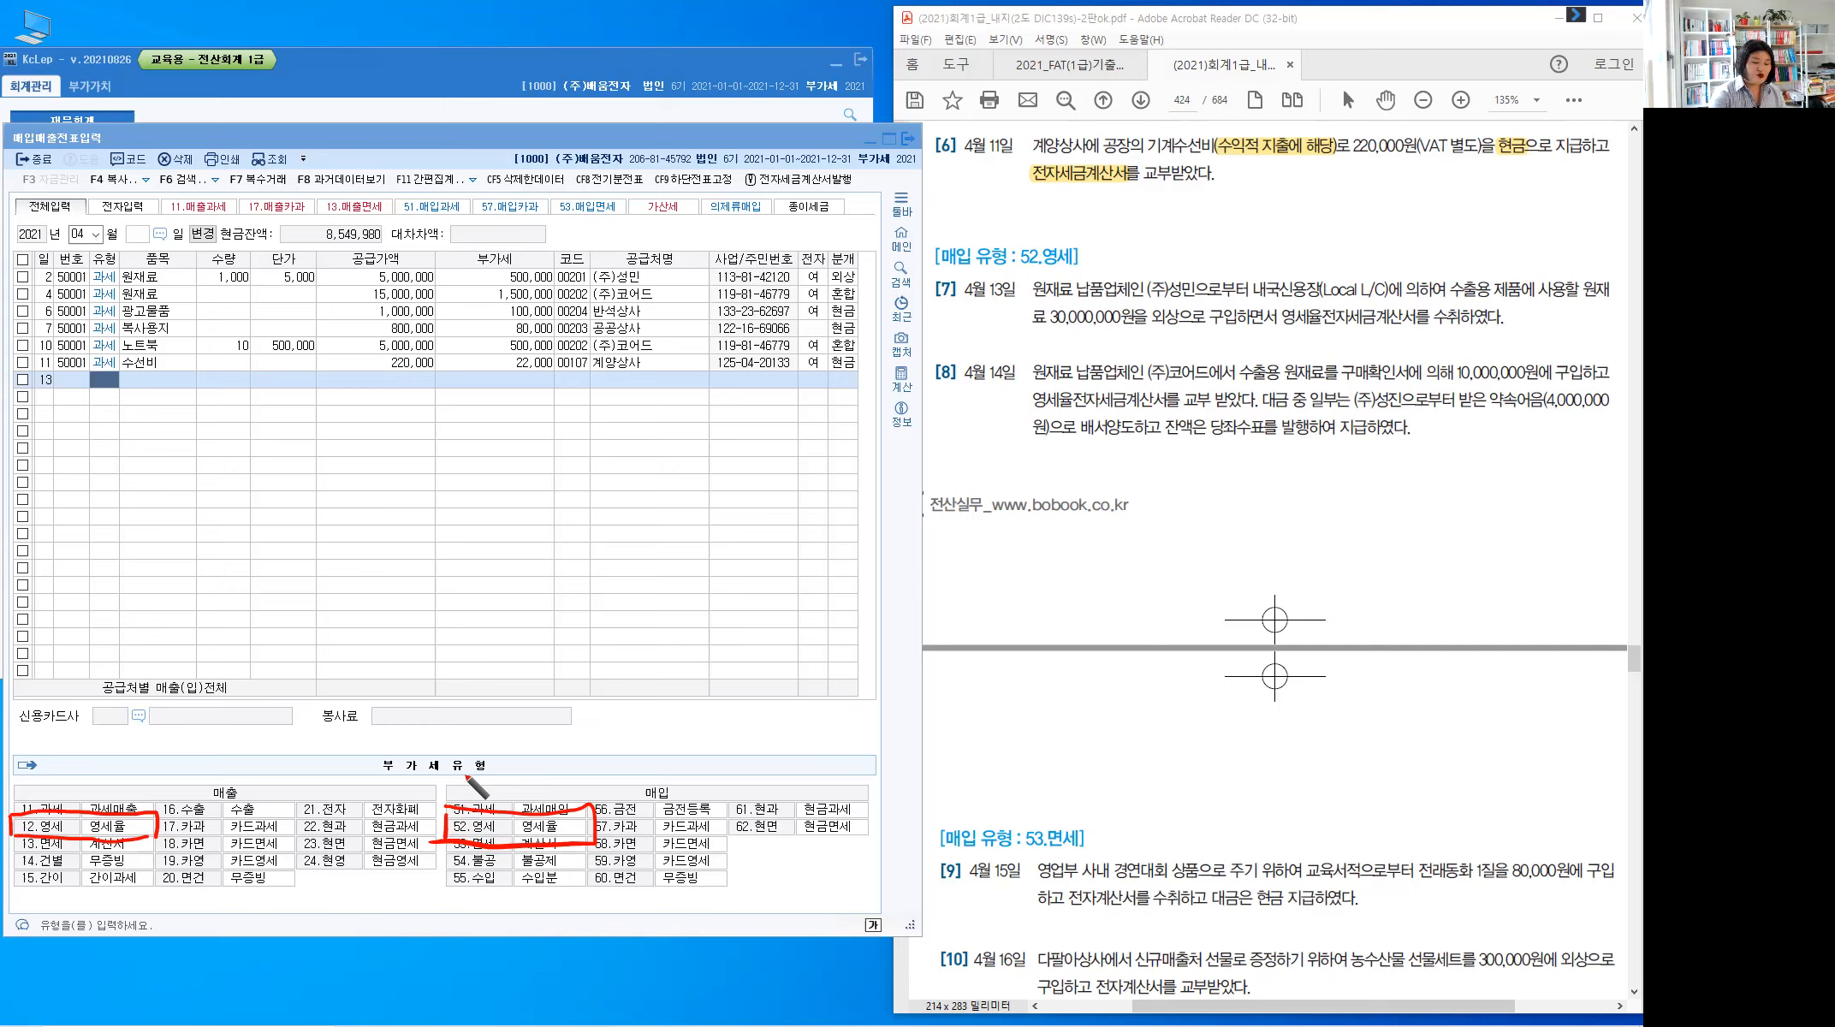
key("Escape")
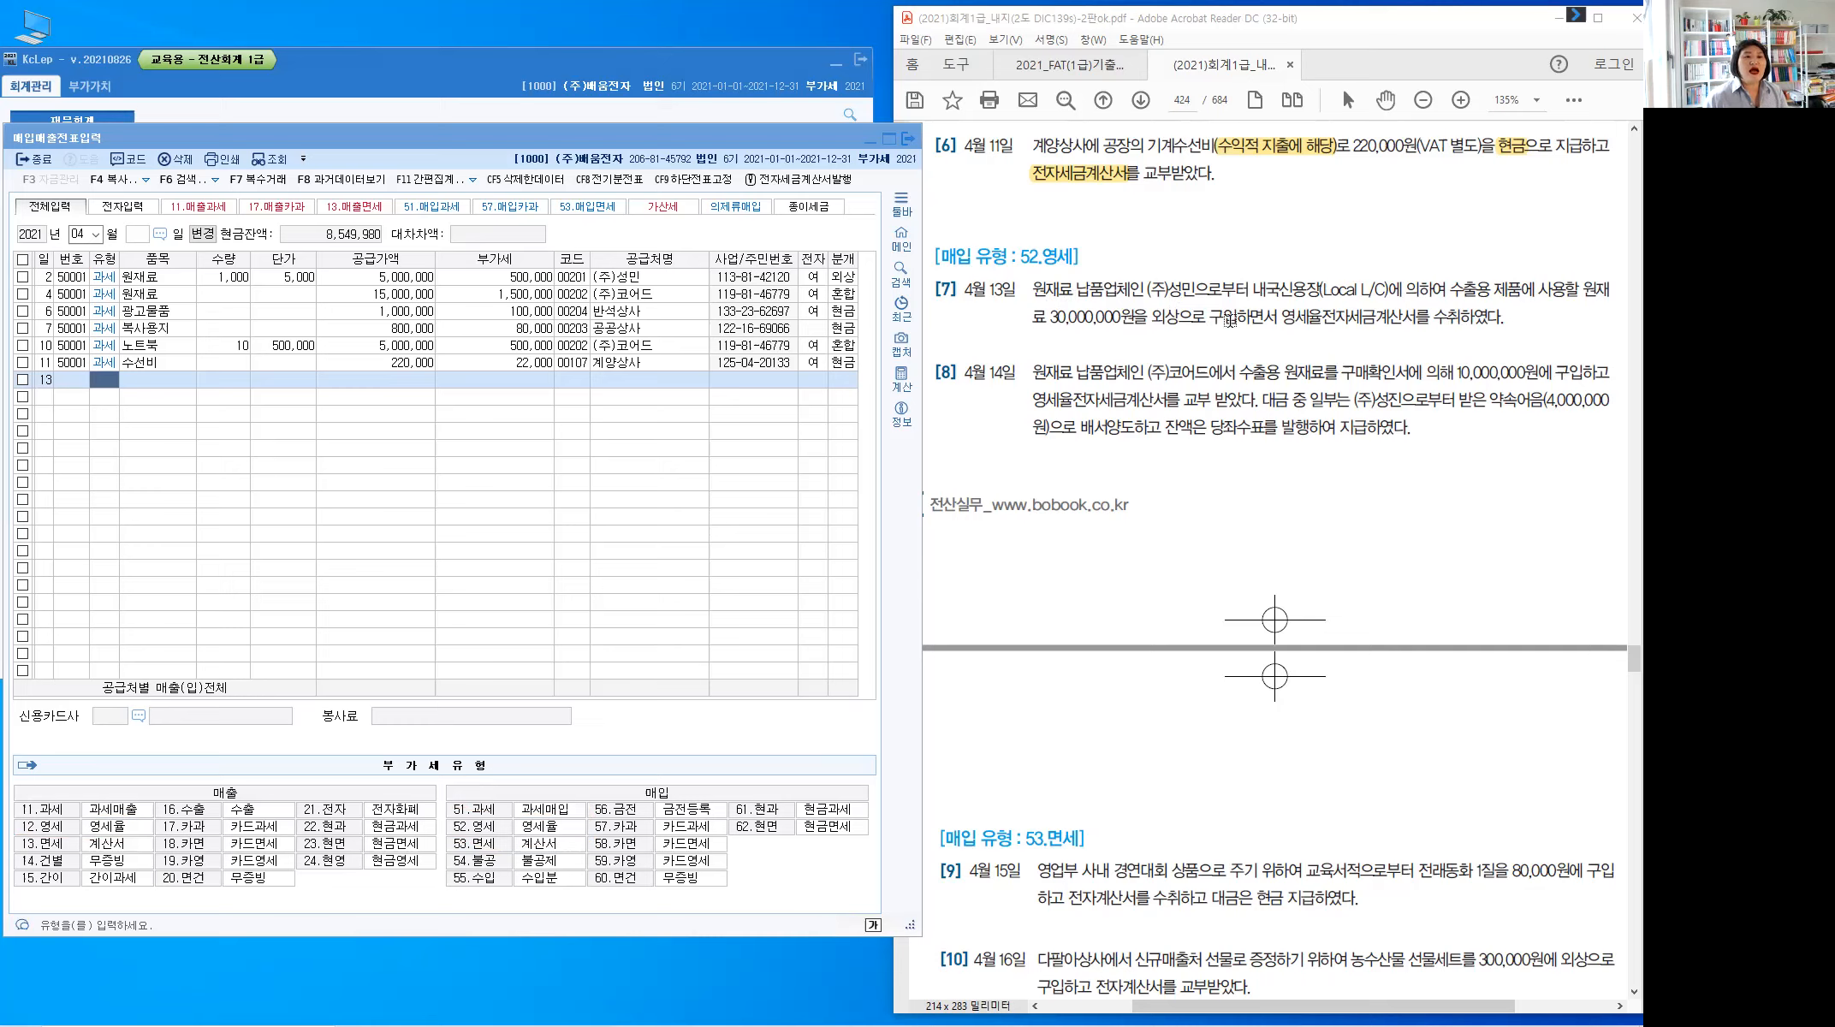
Highlight 영세율전자세금계산서, 외상 and 원재료 in item [7] in yellow
left_click_drag(1287, 319, 1401, 328)
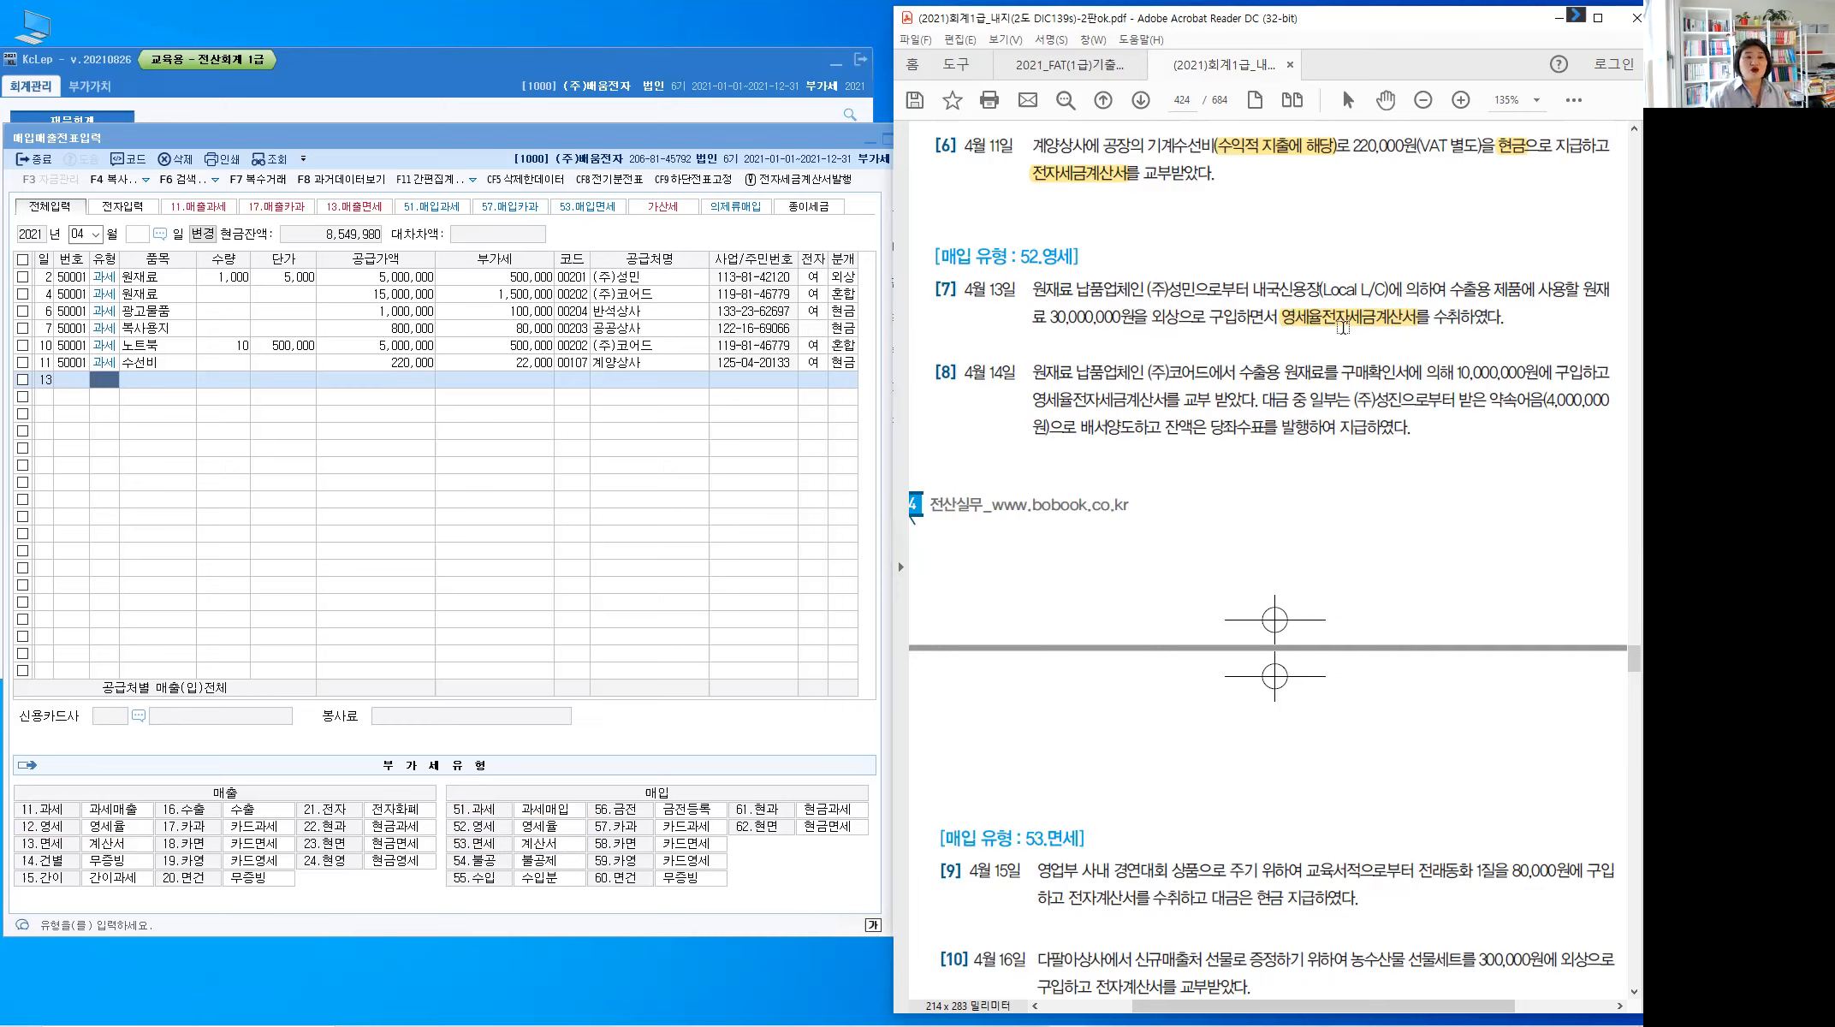
double_click(1164, 317)
left_click(1213, 345)
double_click(1066, 295)
left_click(1065, 297)
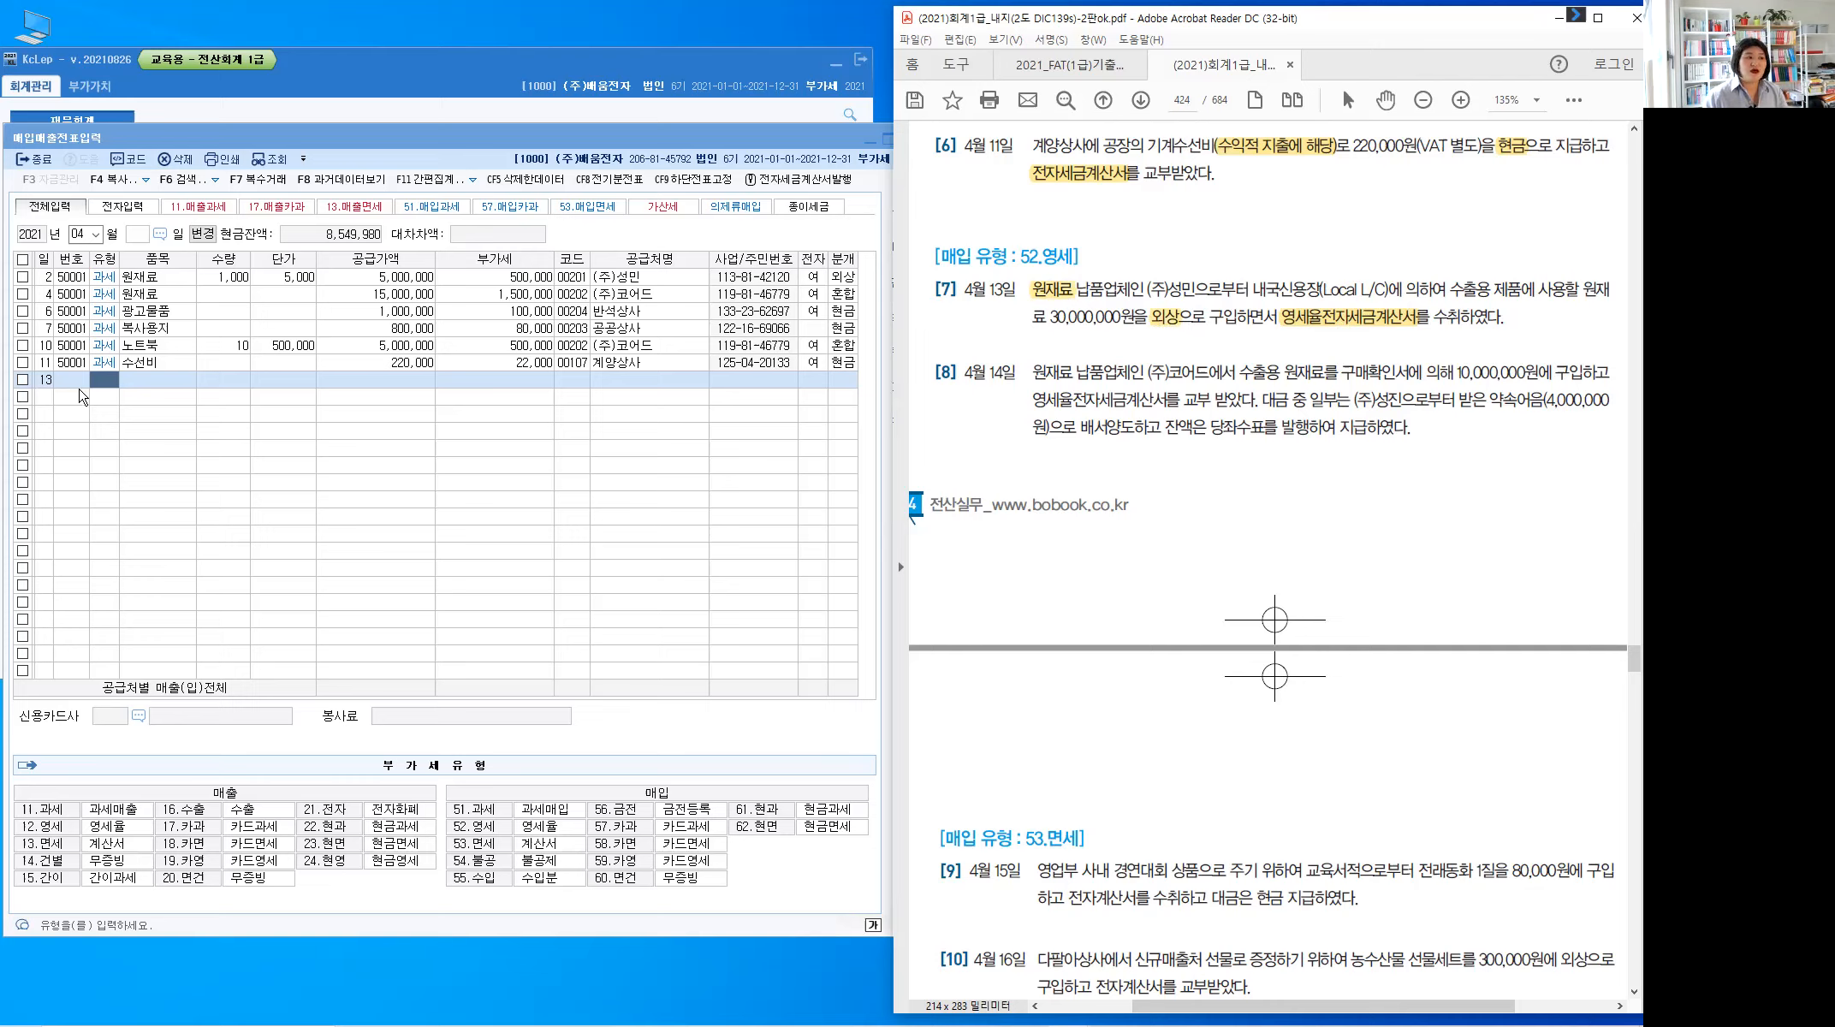
Enter row 13 as type 52 영세 원재료 with a 30,000,000 supply amount
left_click(104, 383)
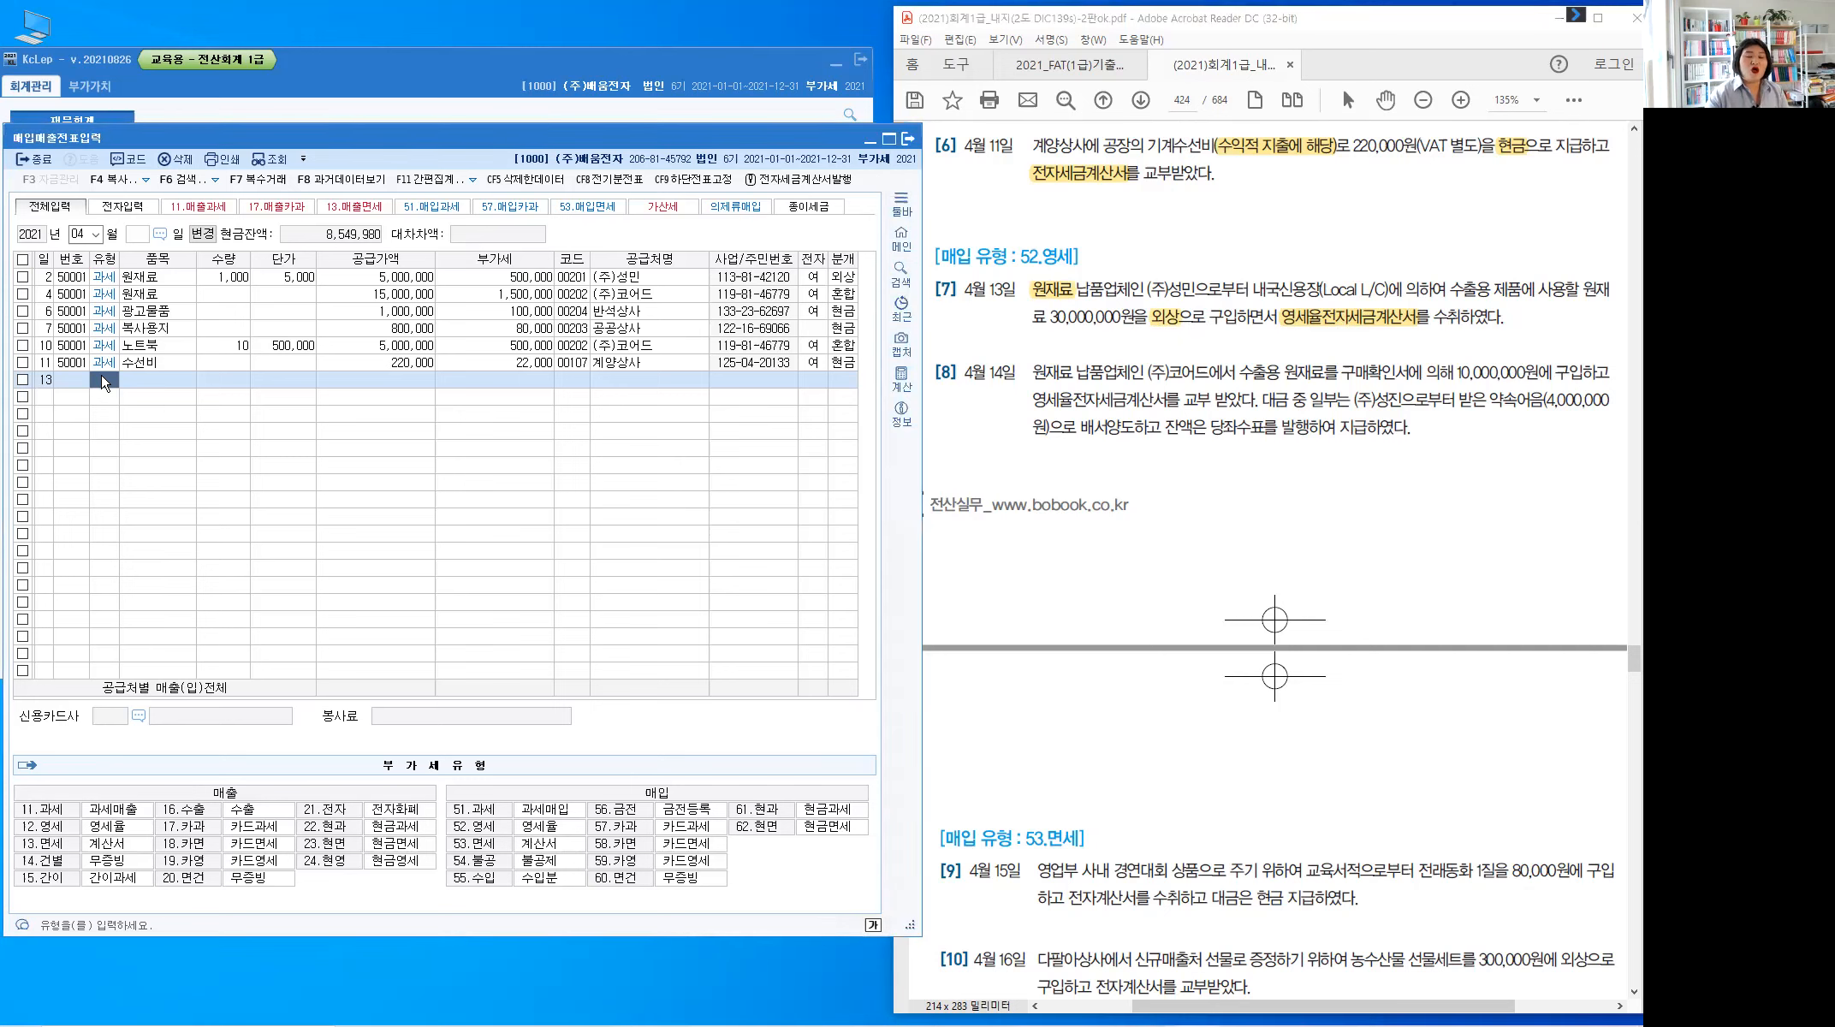
type("52")
key("Return")
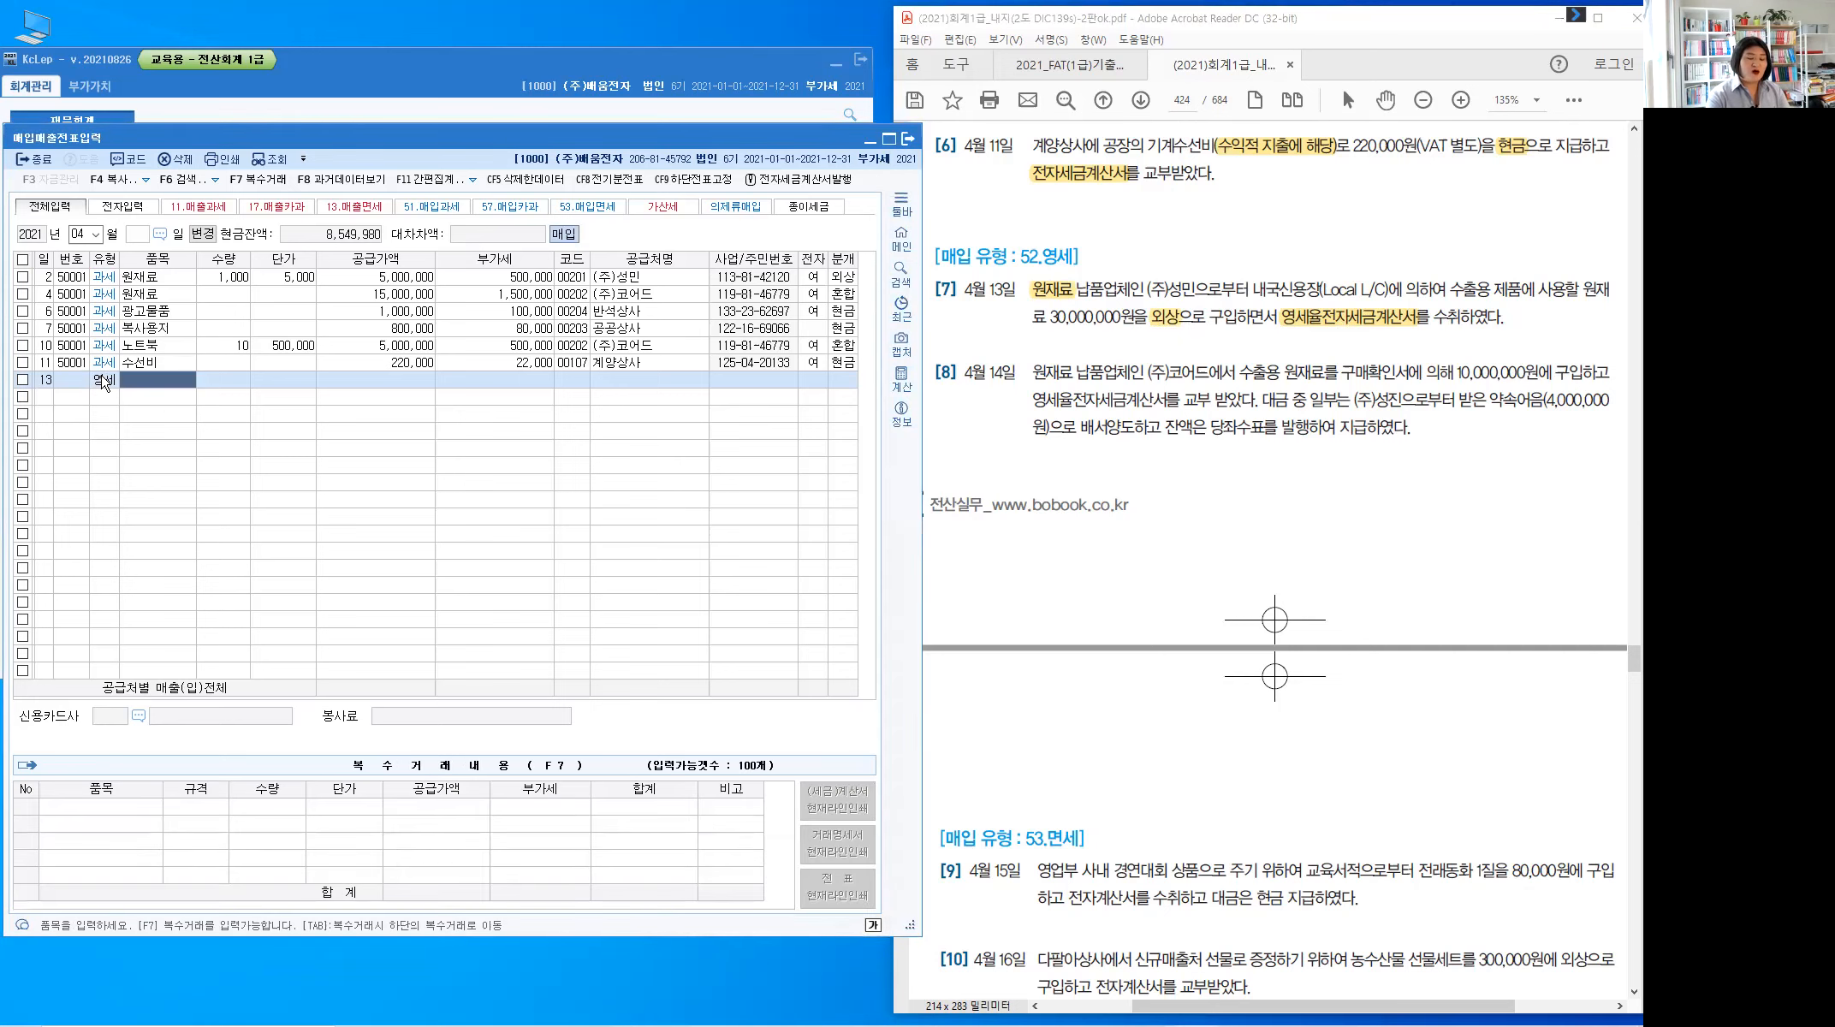
type("원재료")
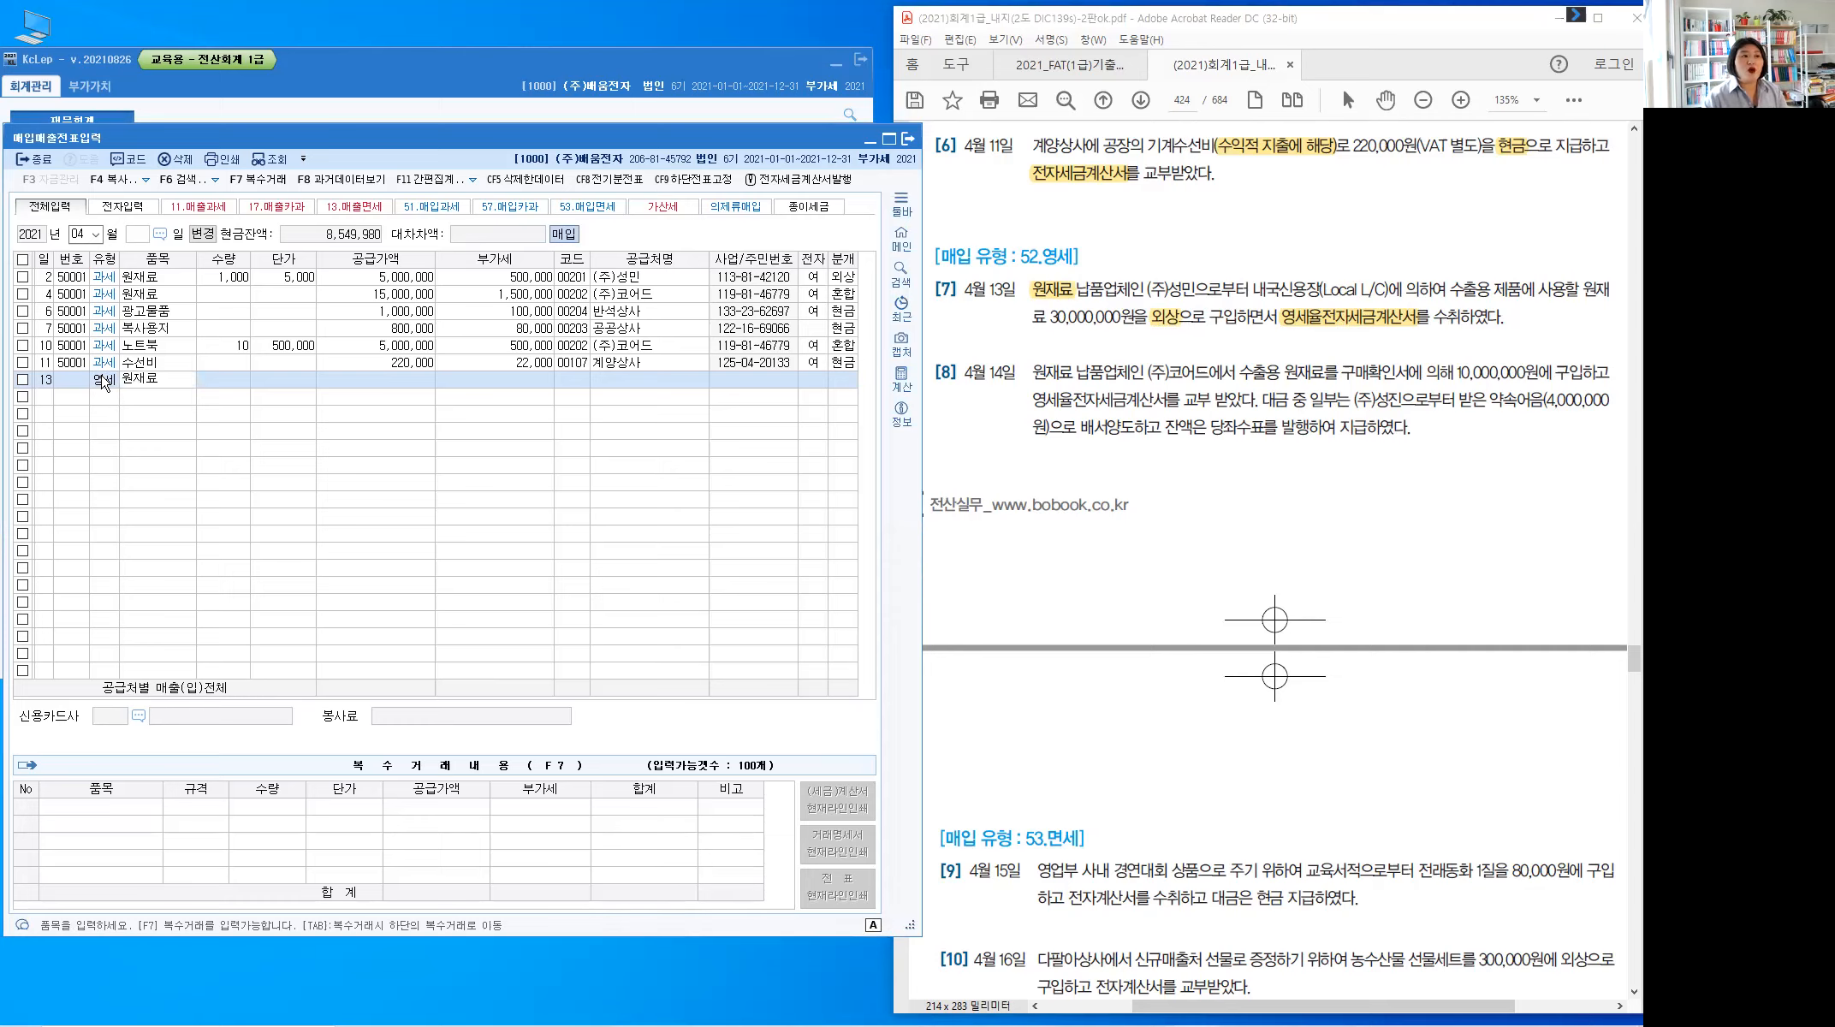
key("Return")
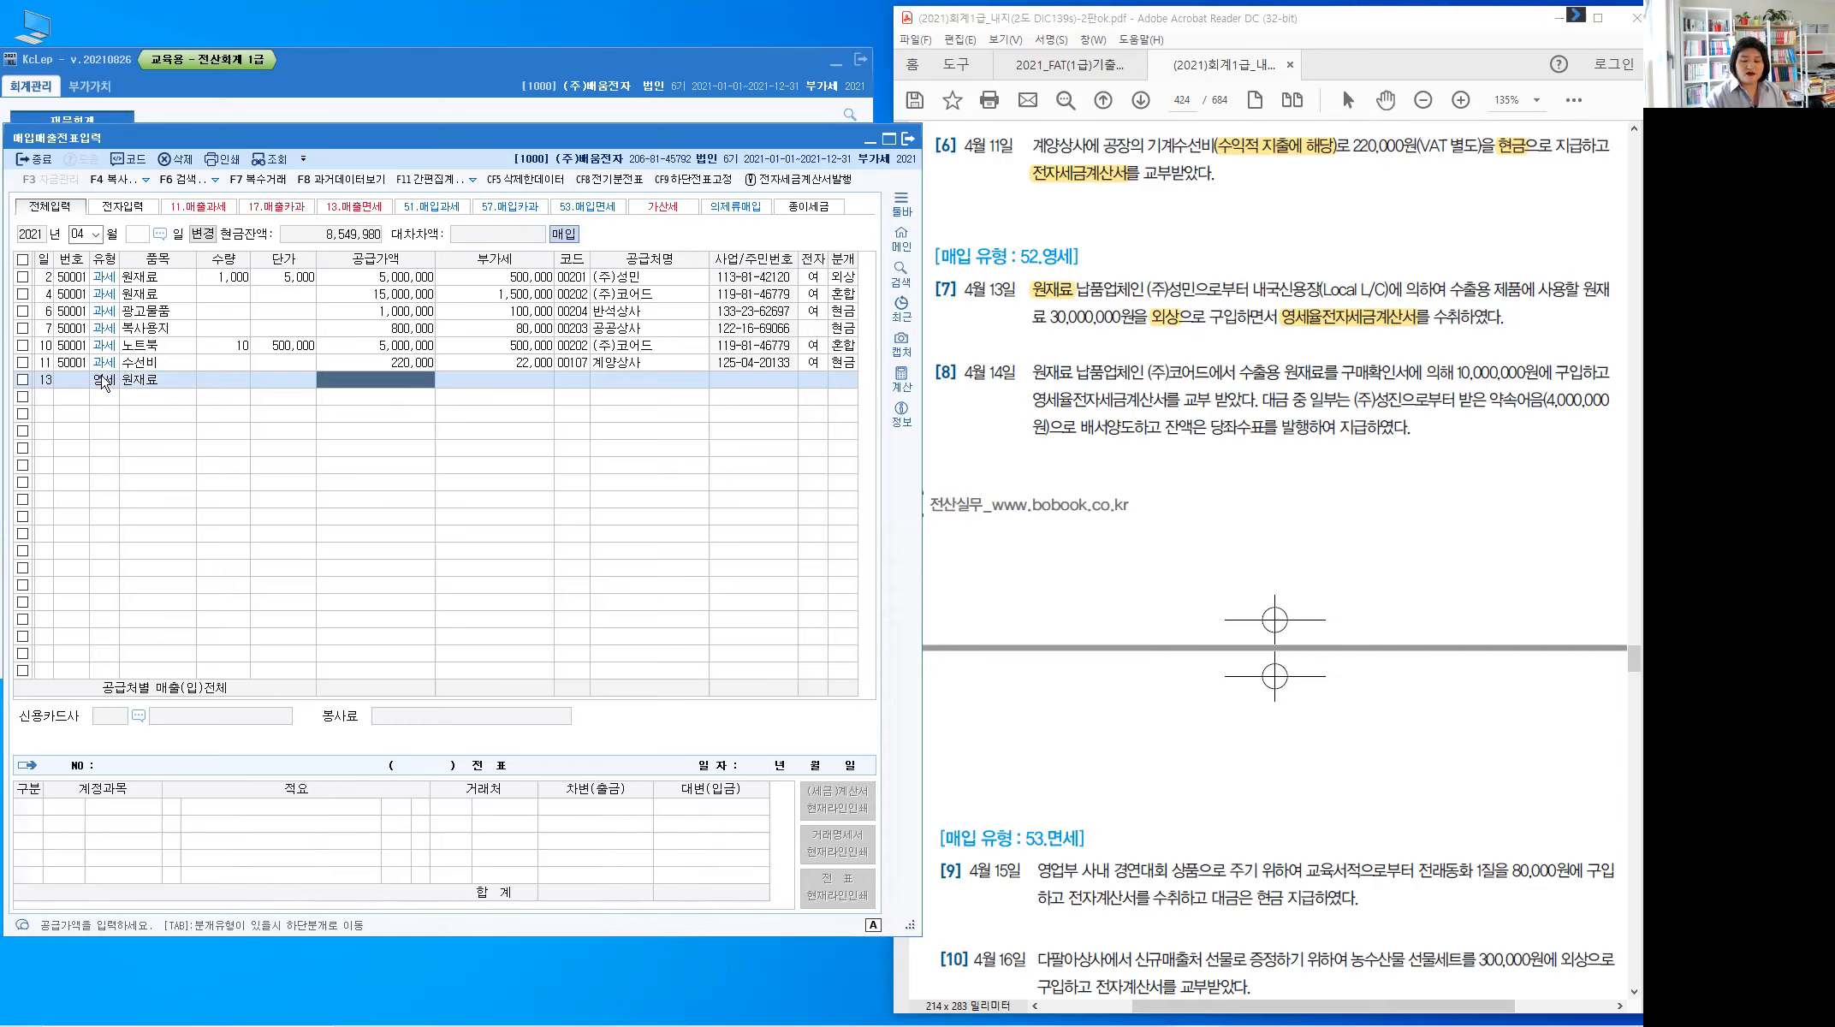
type("30000000")
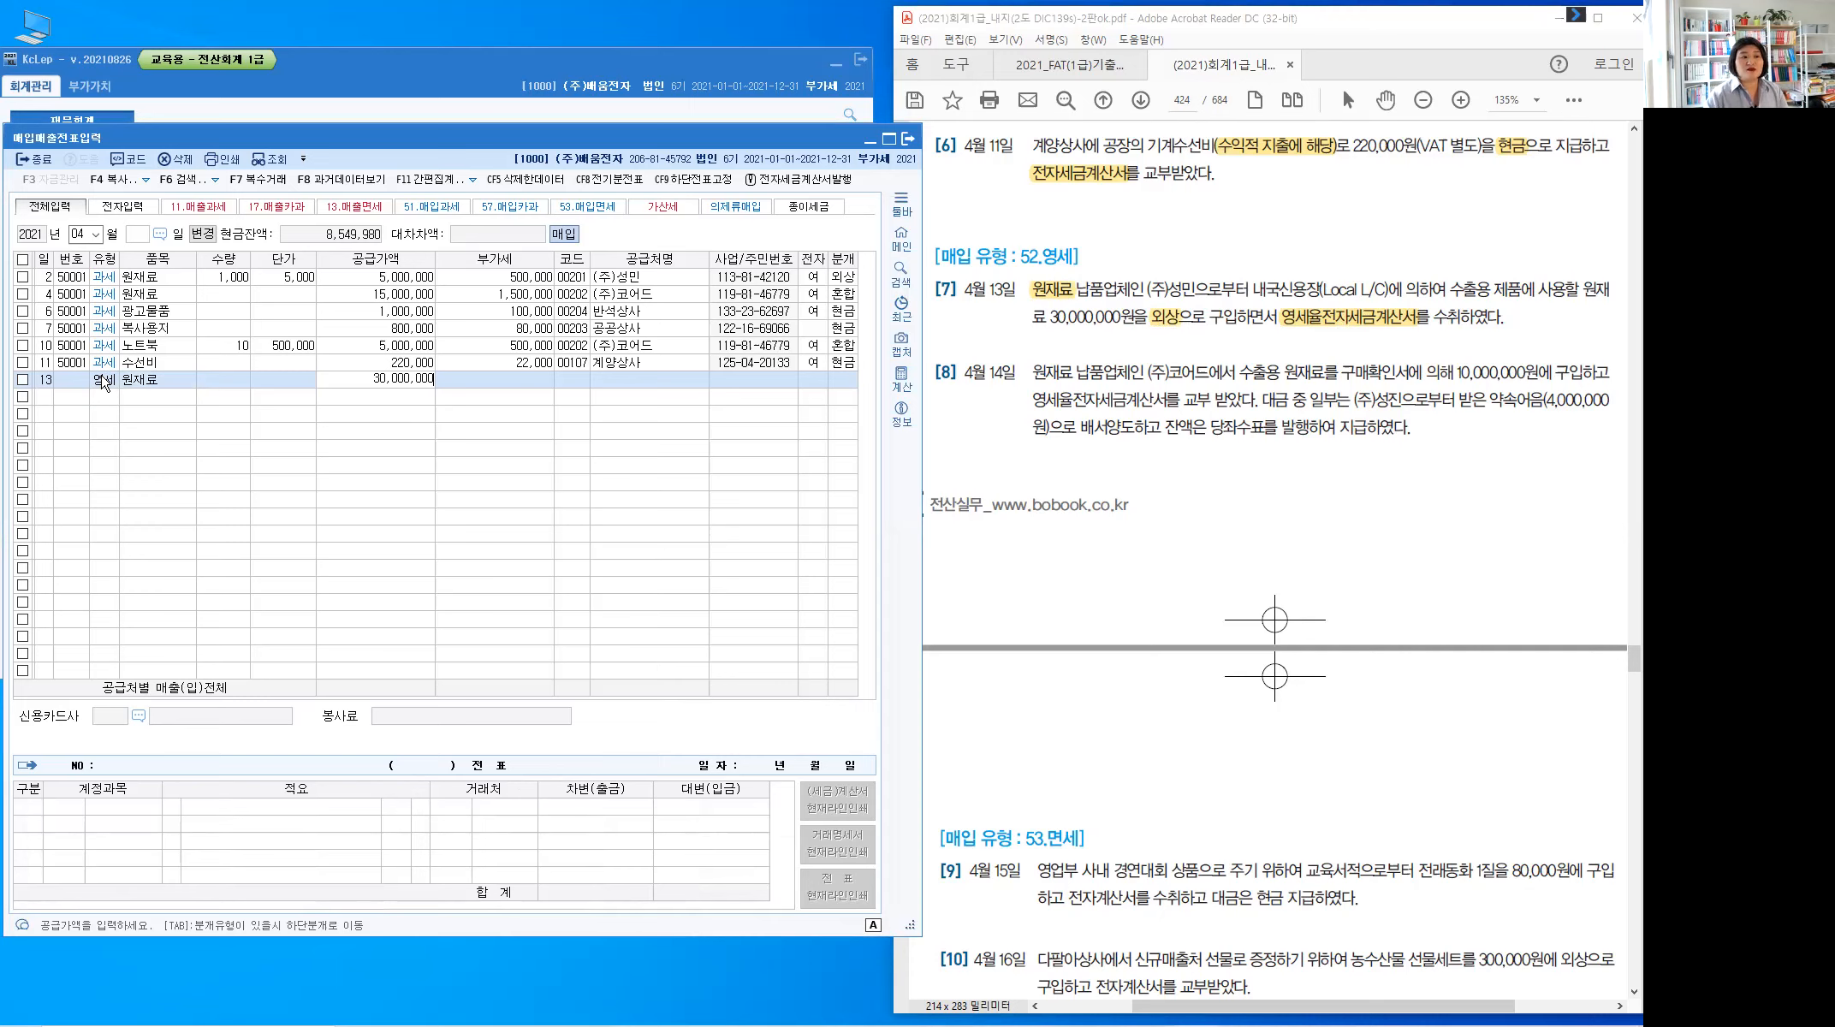
key("Return")
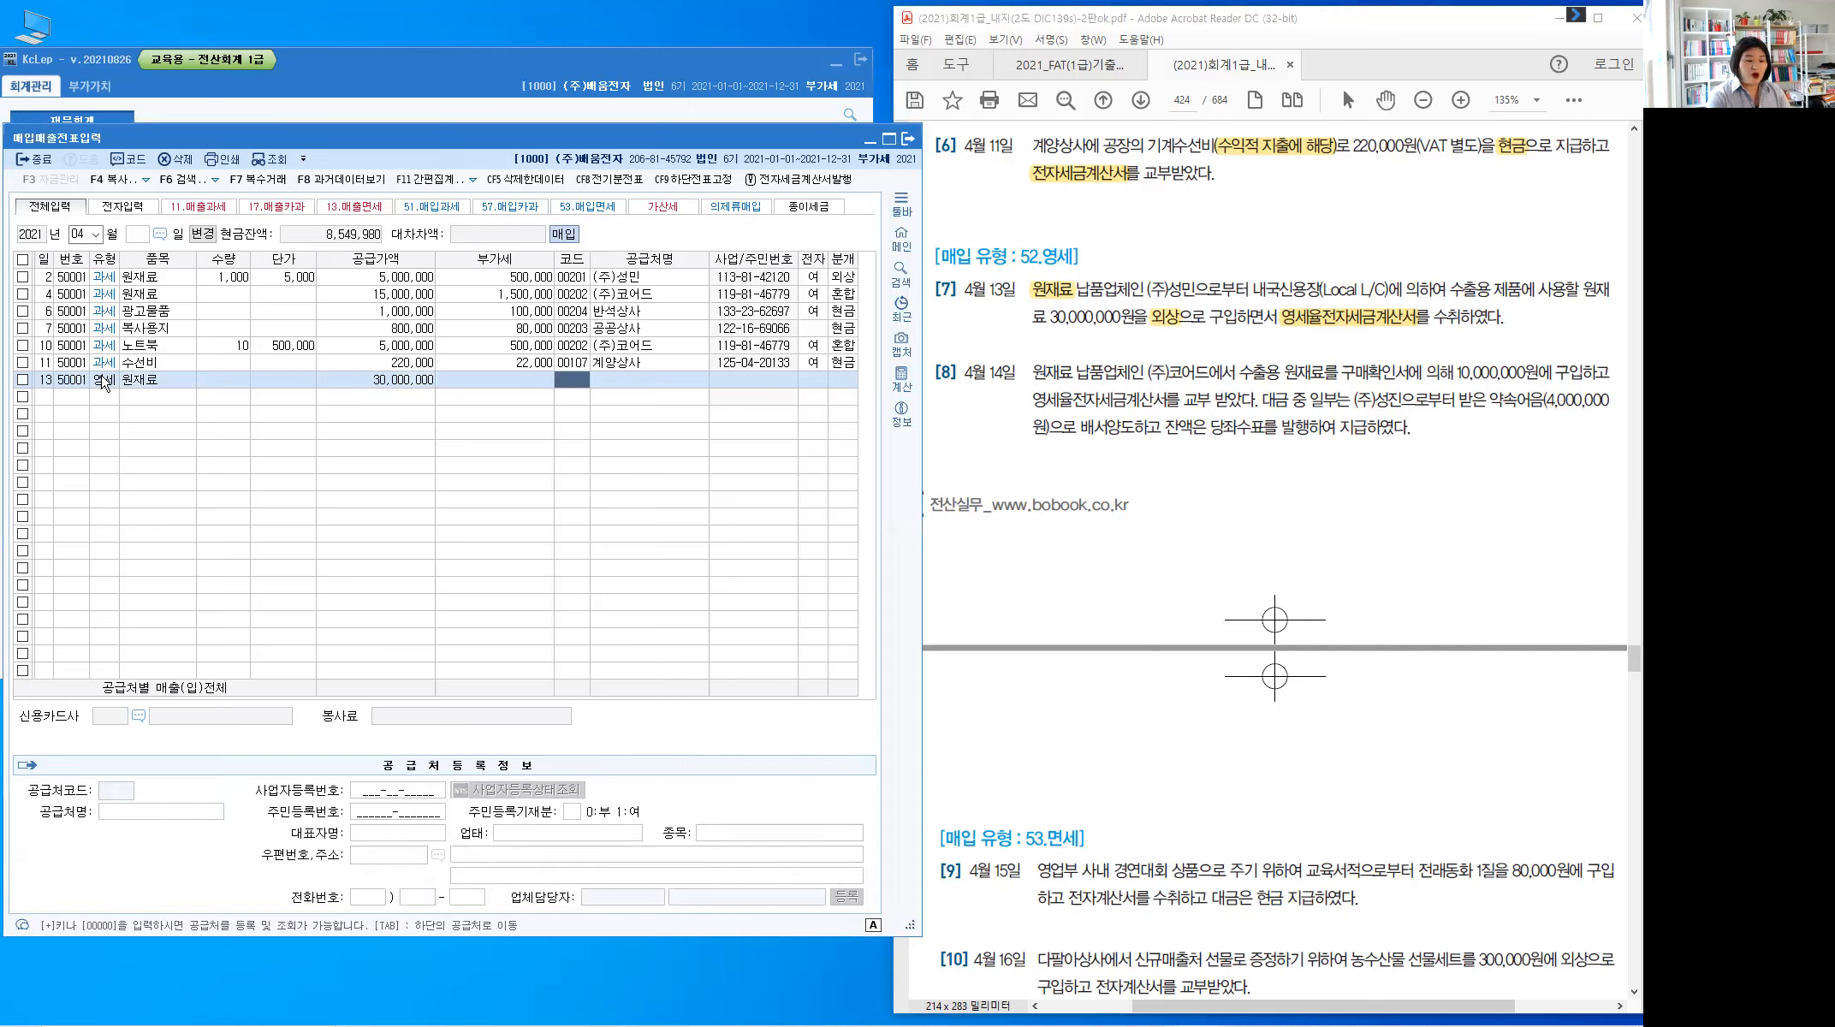
Set supplier (주)성민, electronic invoice, 외상 journal to 외상매입금, and finish row 13
type("성민")
key("Return")
key("Return")
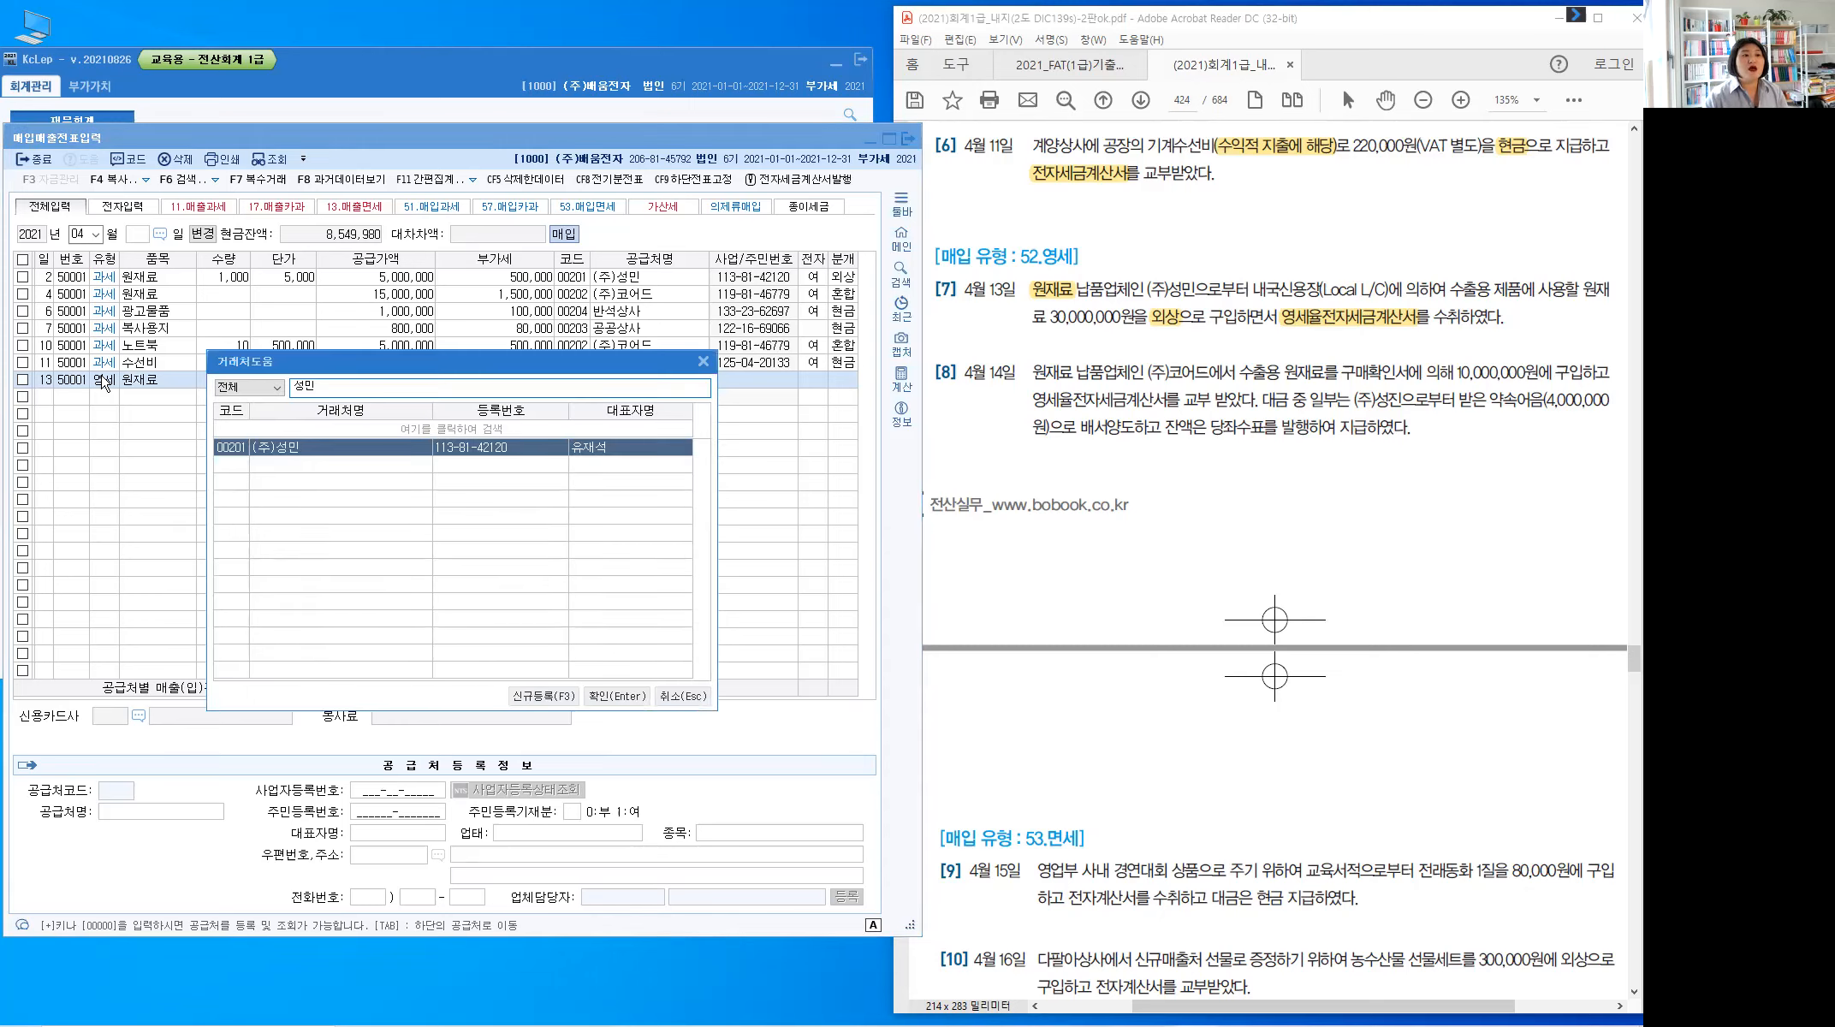
key("Return")
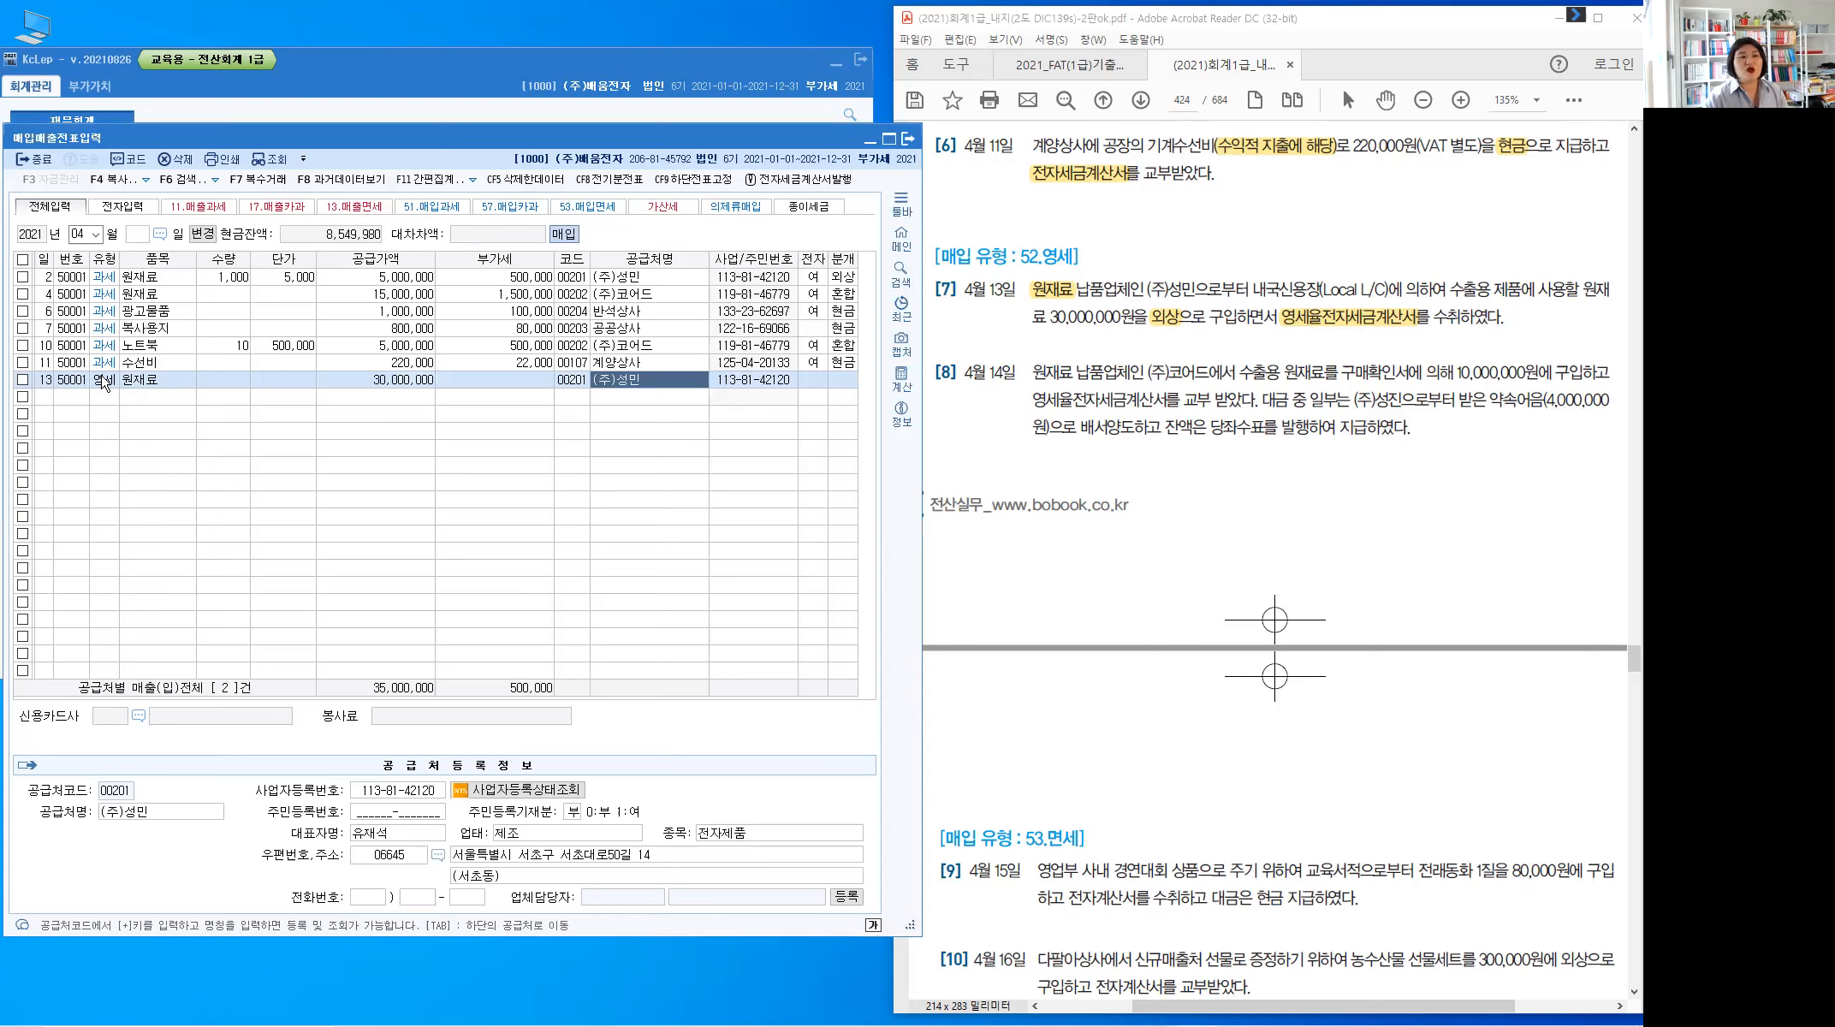
key("Return")
type("1")
key("Return")
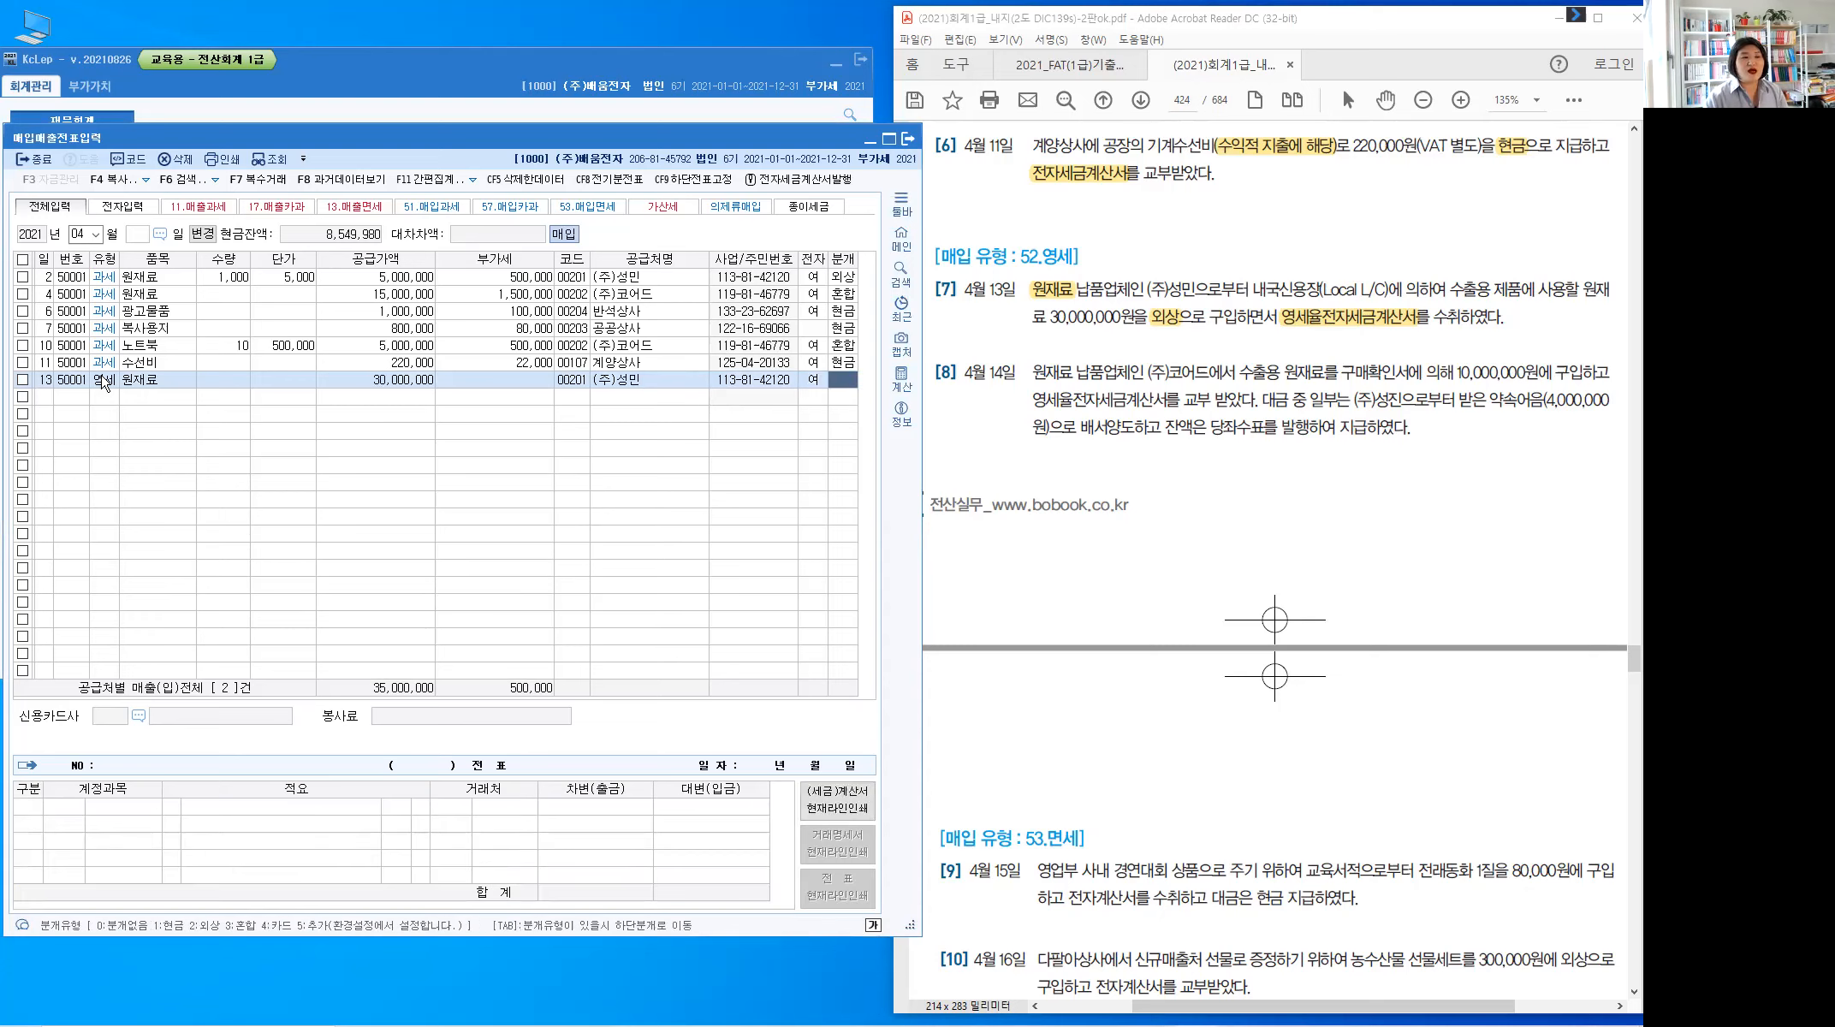
type("2")
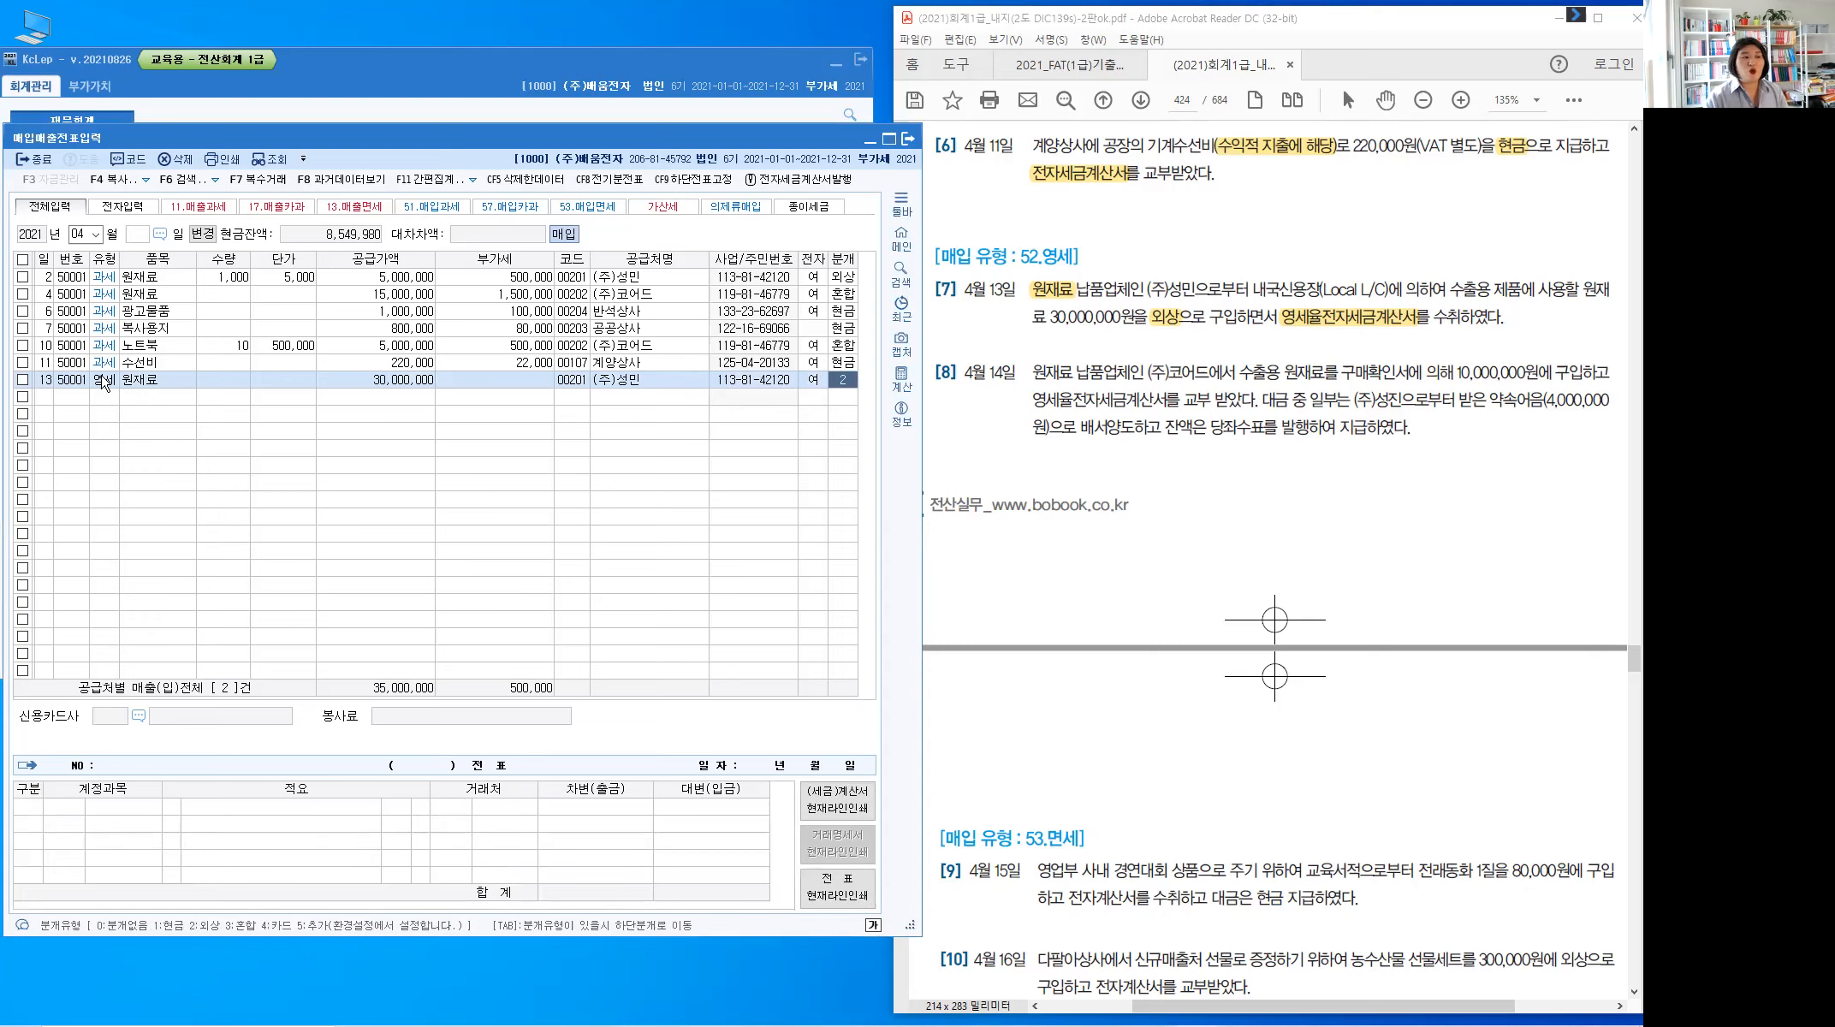
key("Return")
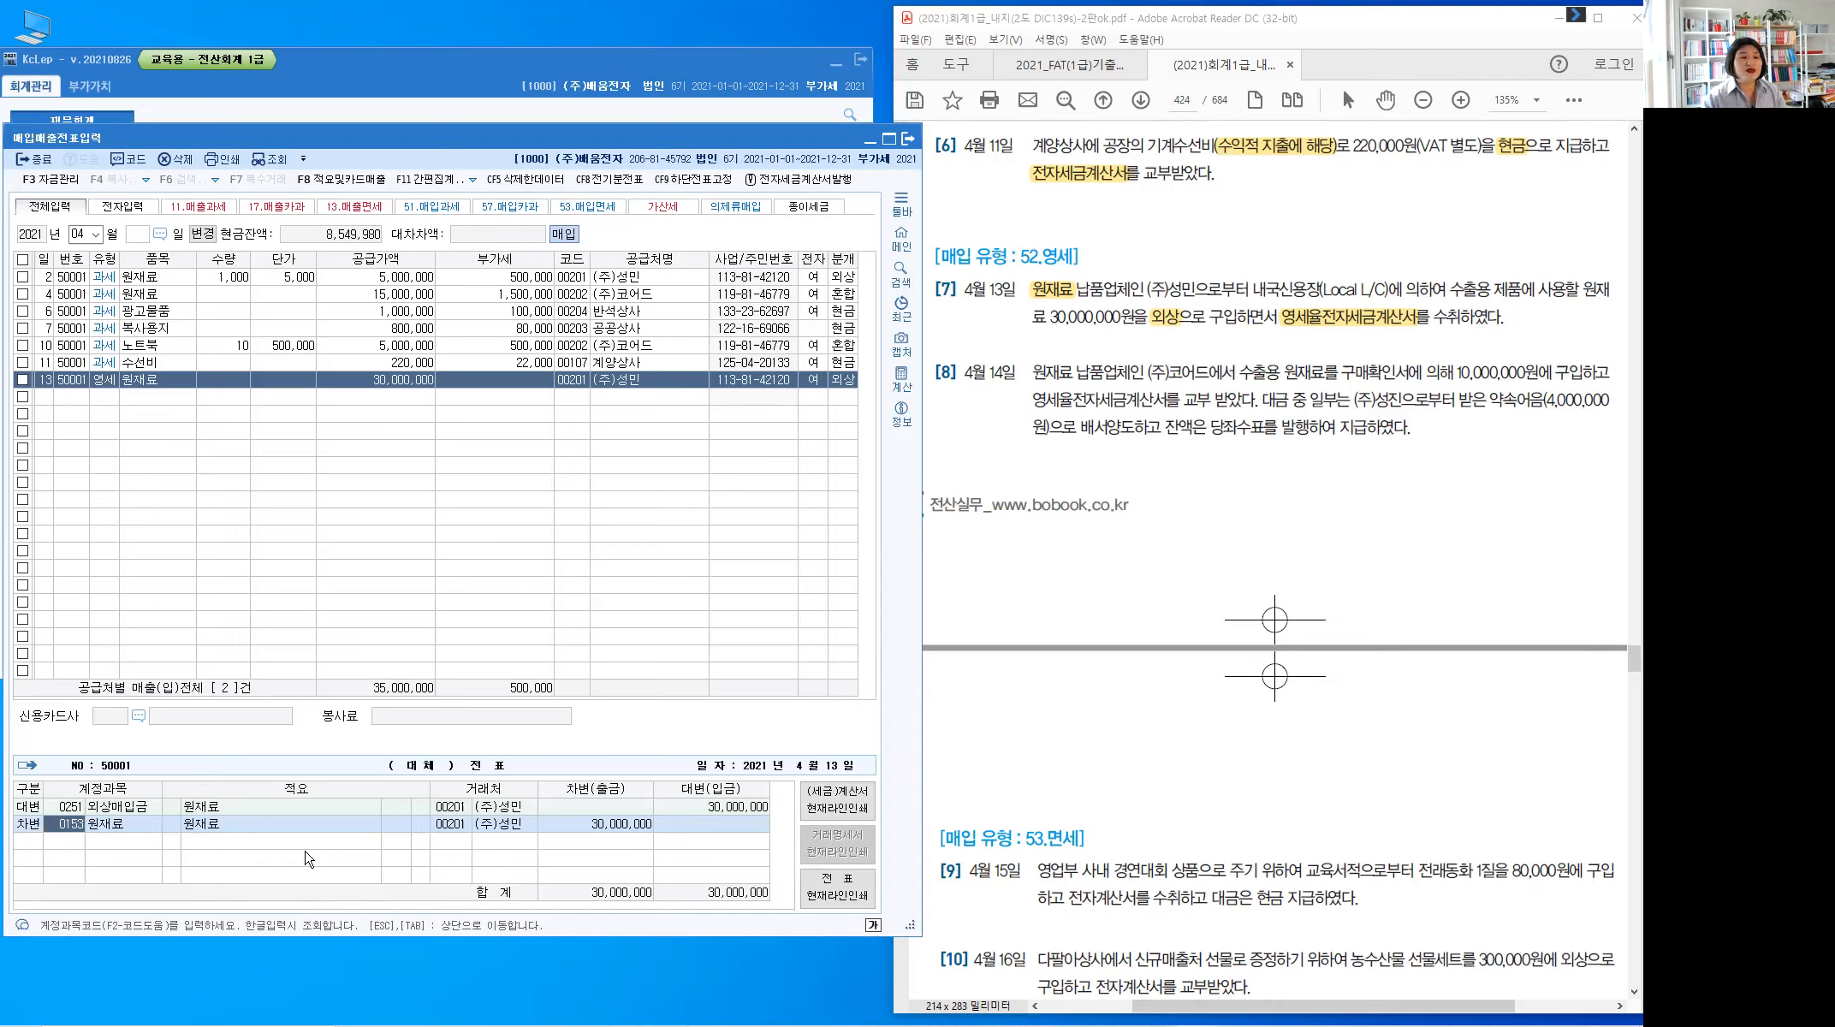
key("Return")
key("Return")
key("Return")
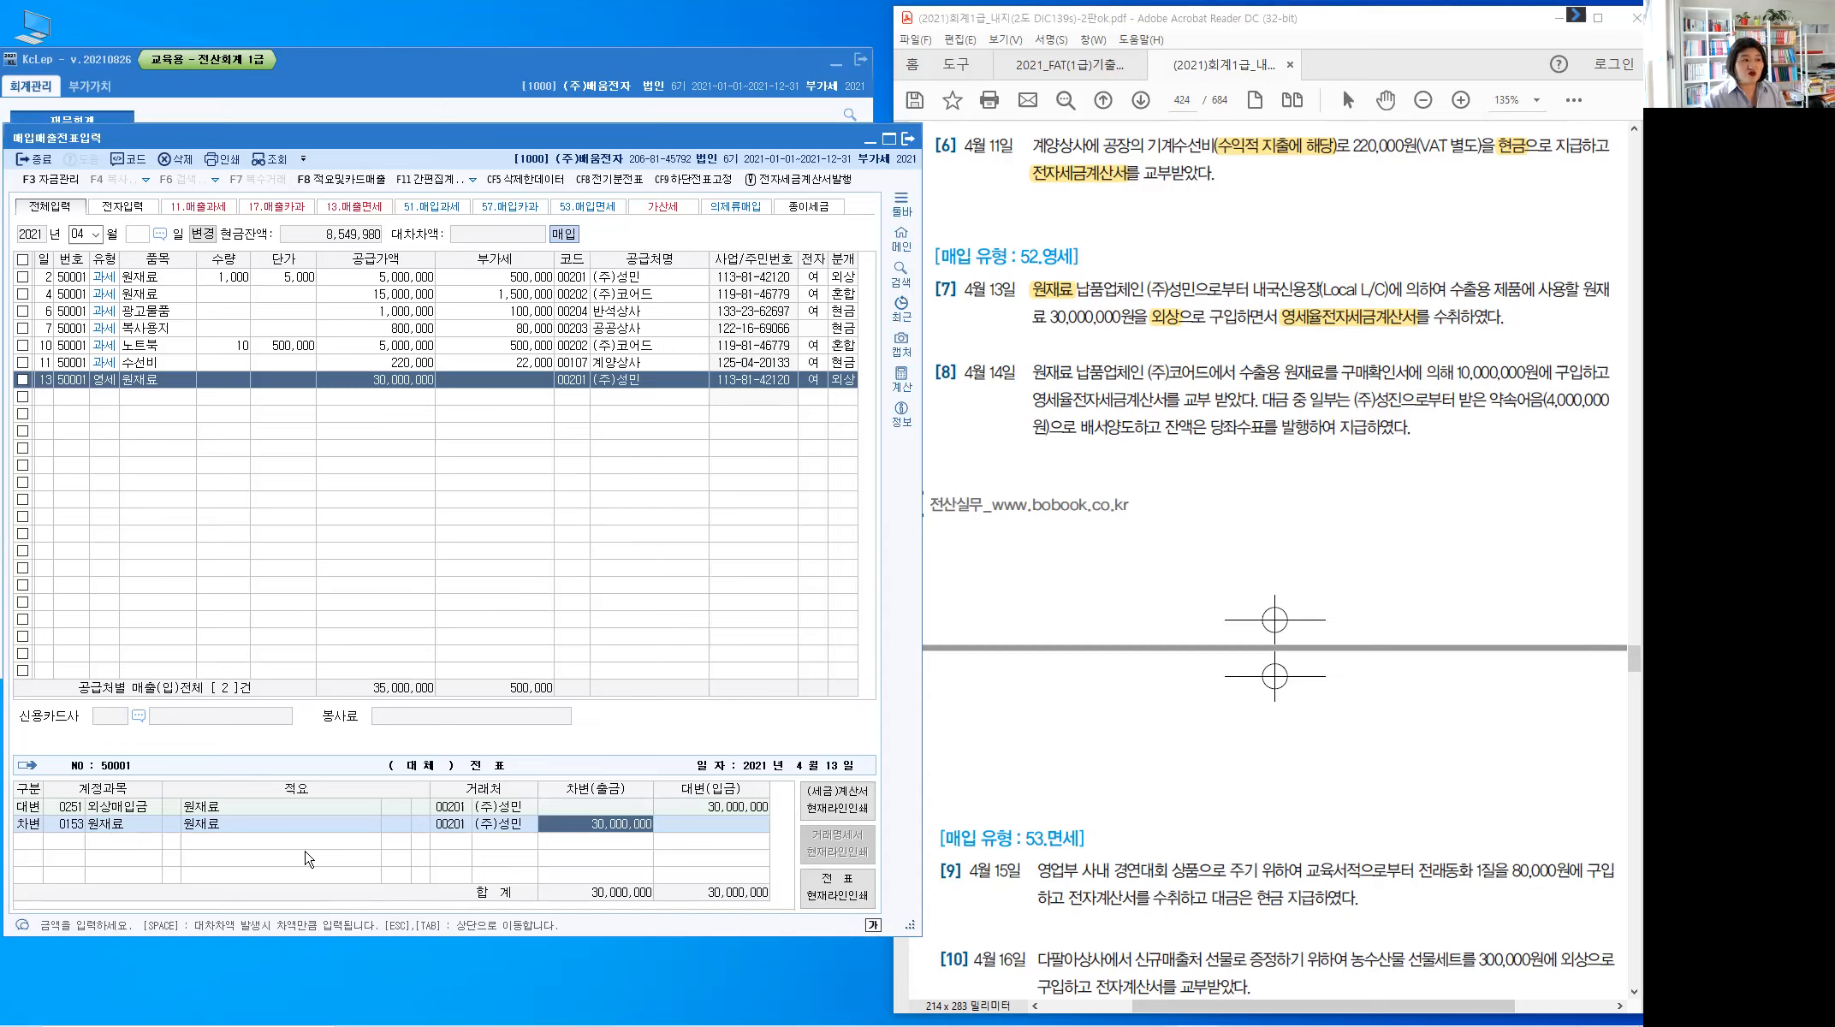
key("Return")
key("Tab")
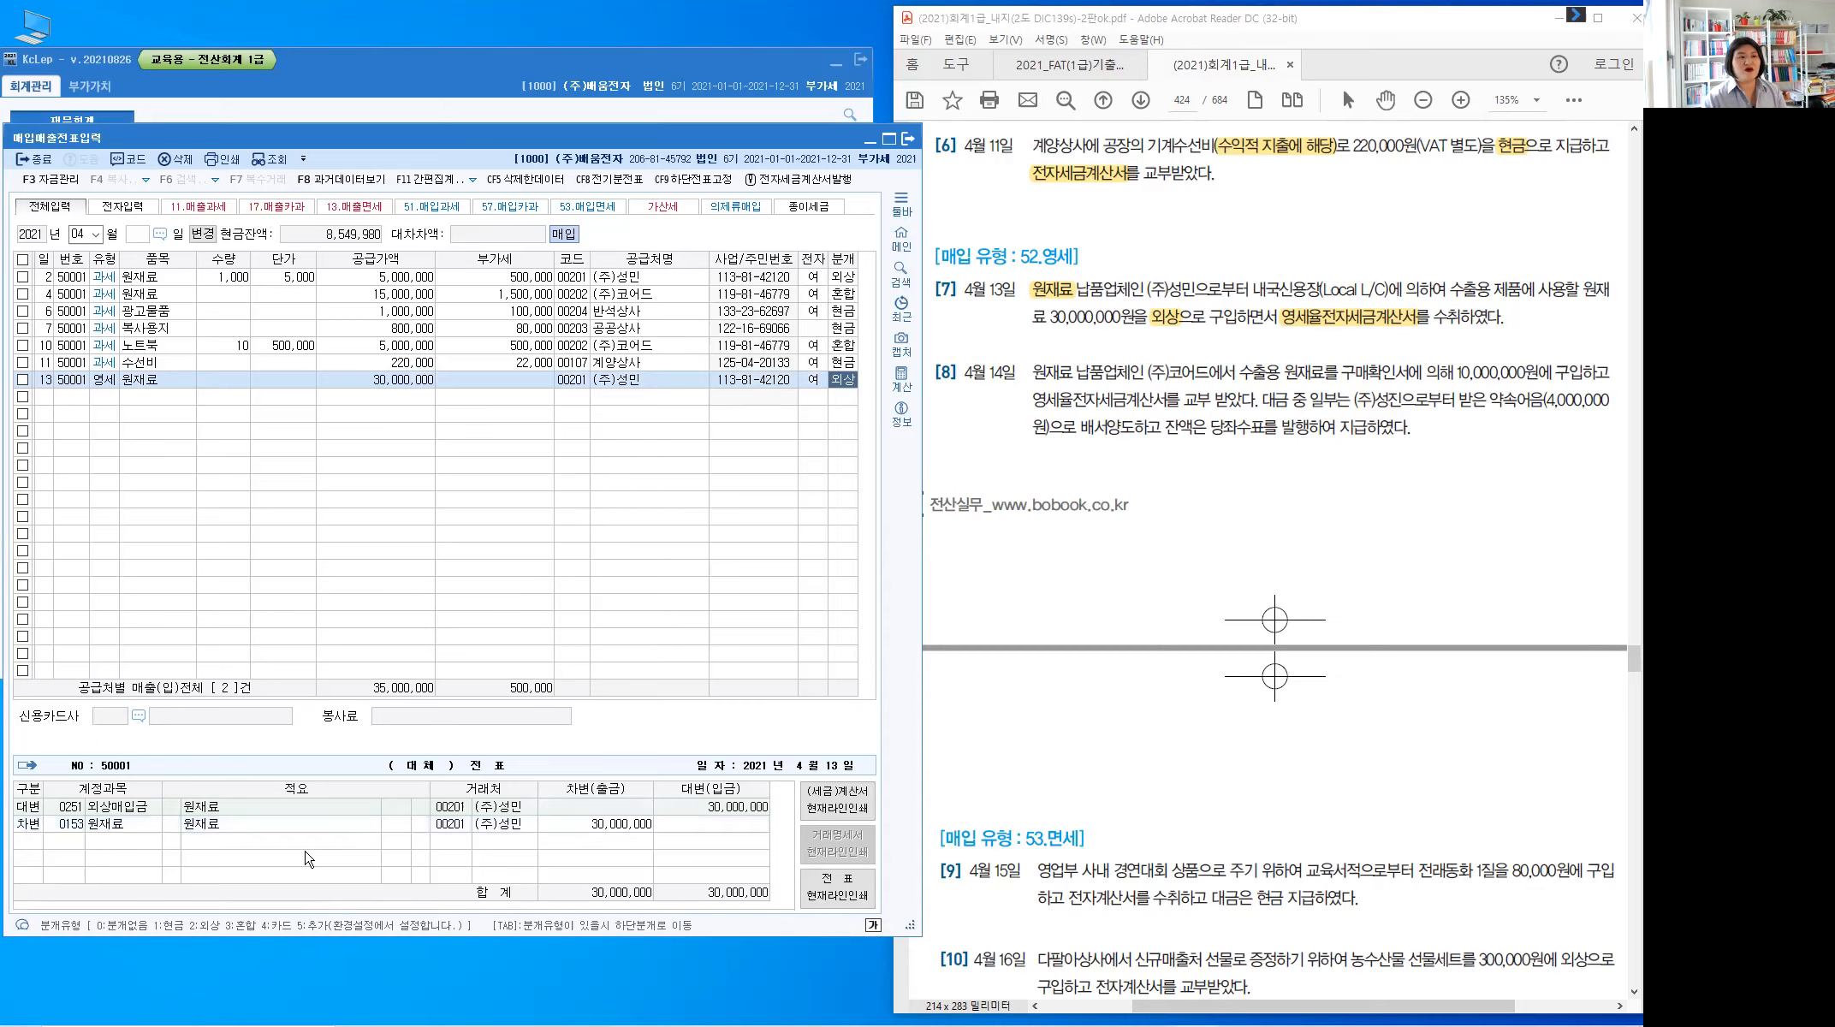
key("Return")
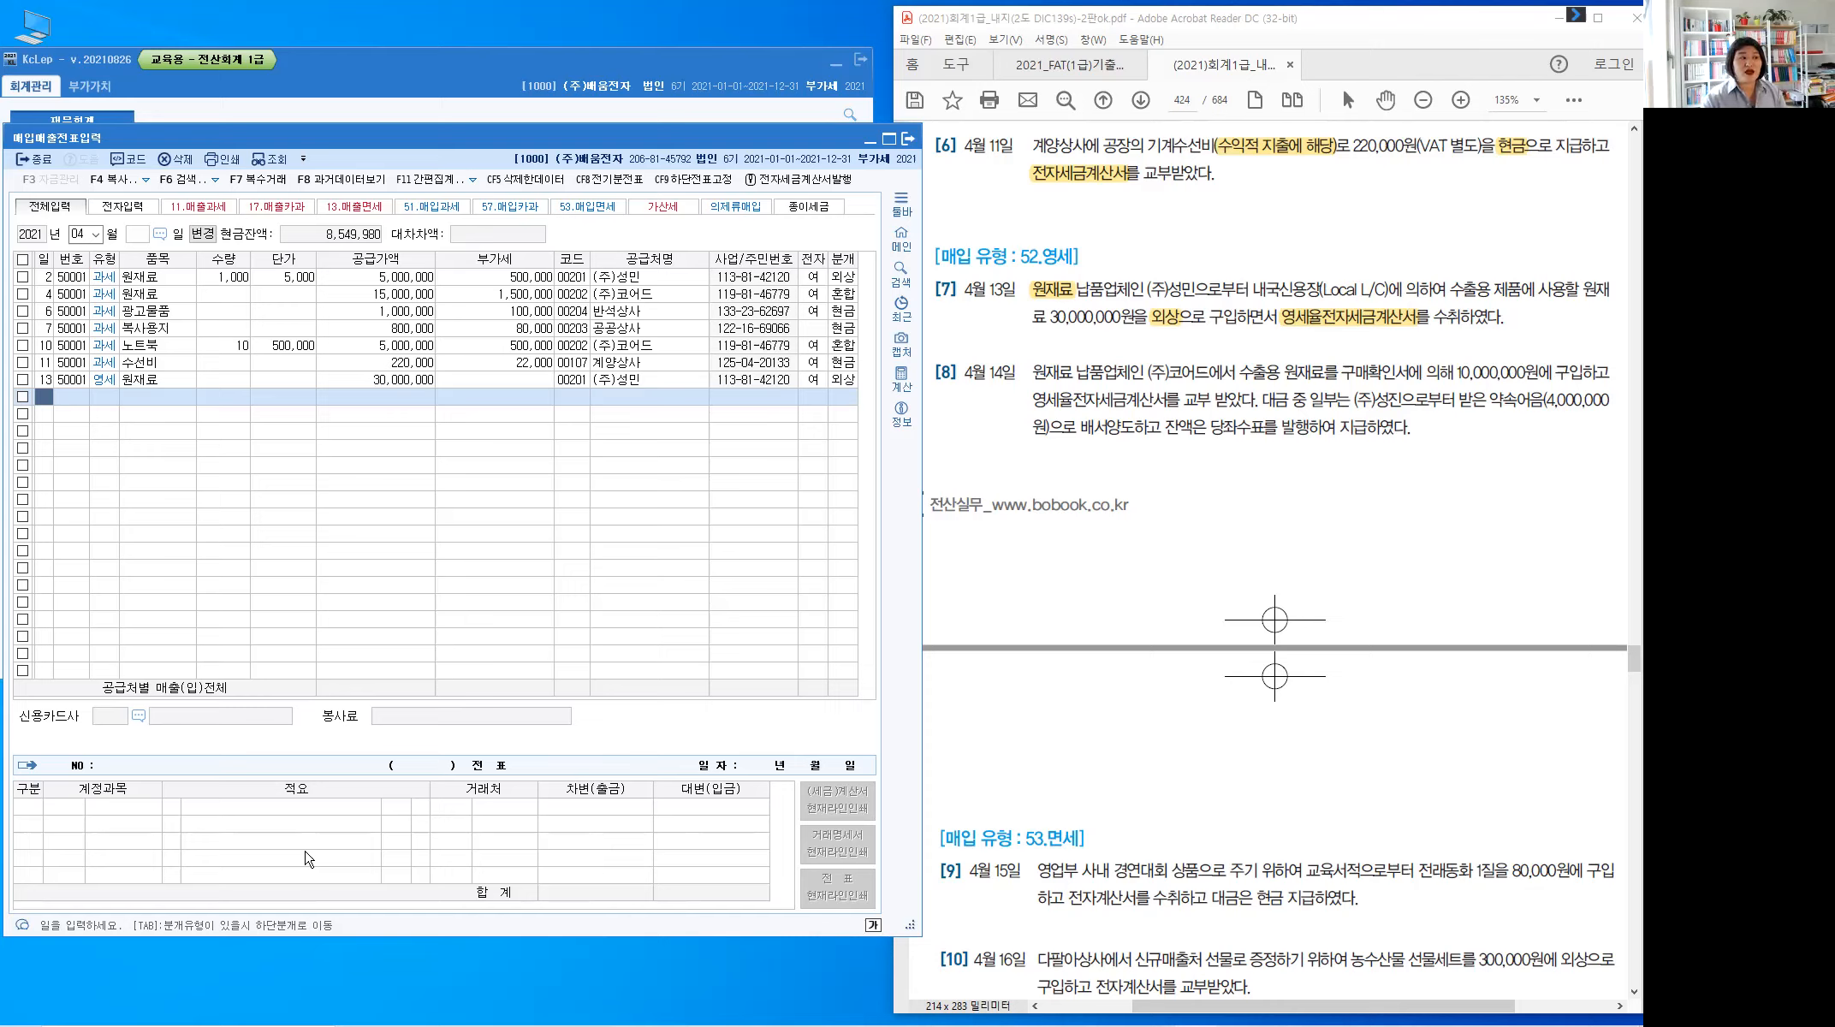
Enter day 14 in KcLep and mark 영세율전자세금계산서, 원재료 and a 받을어음 note in item [8]
type("14")
key("Return")
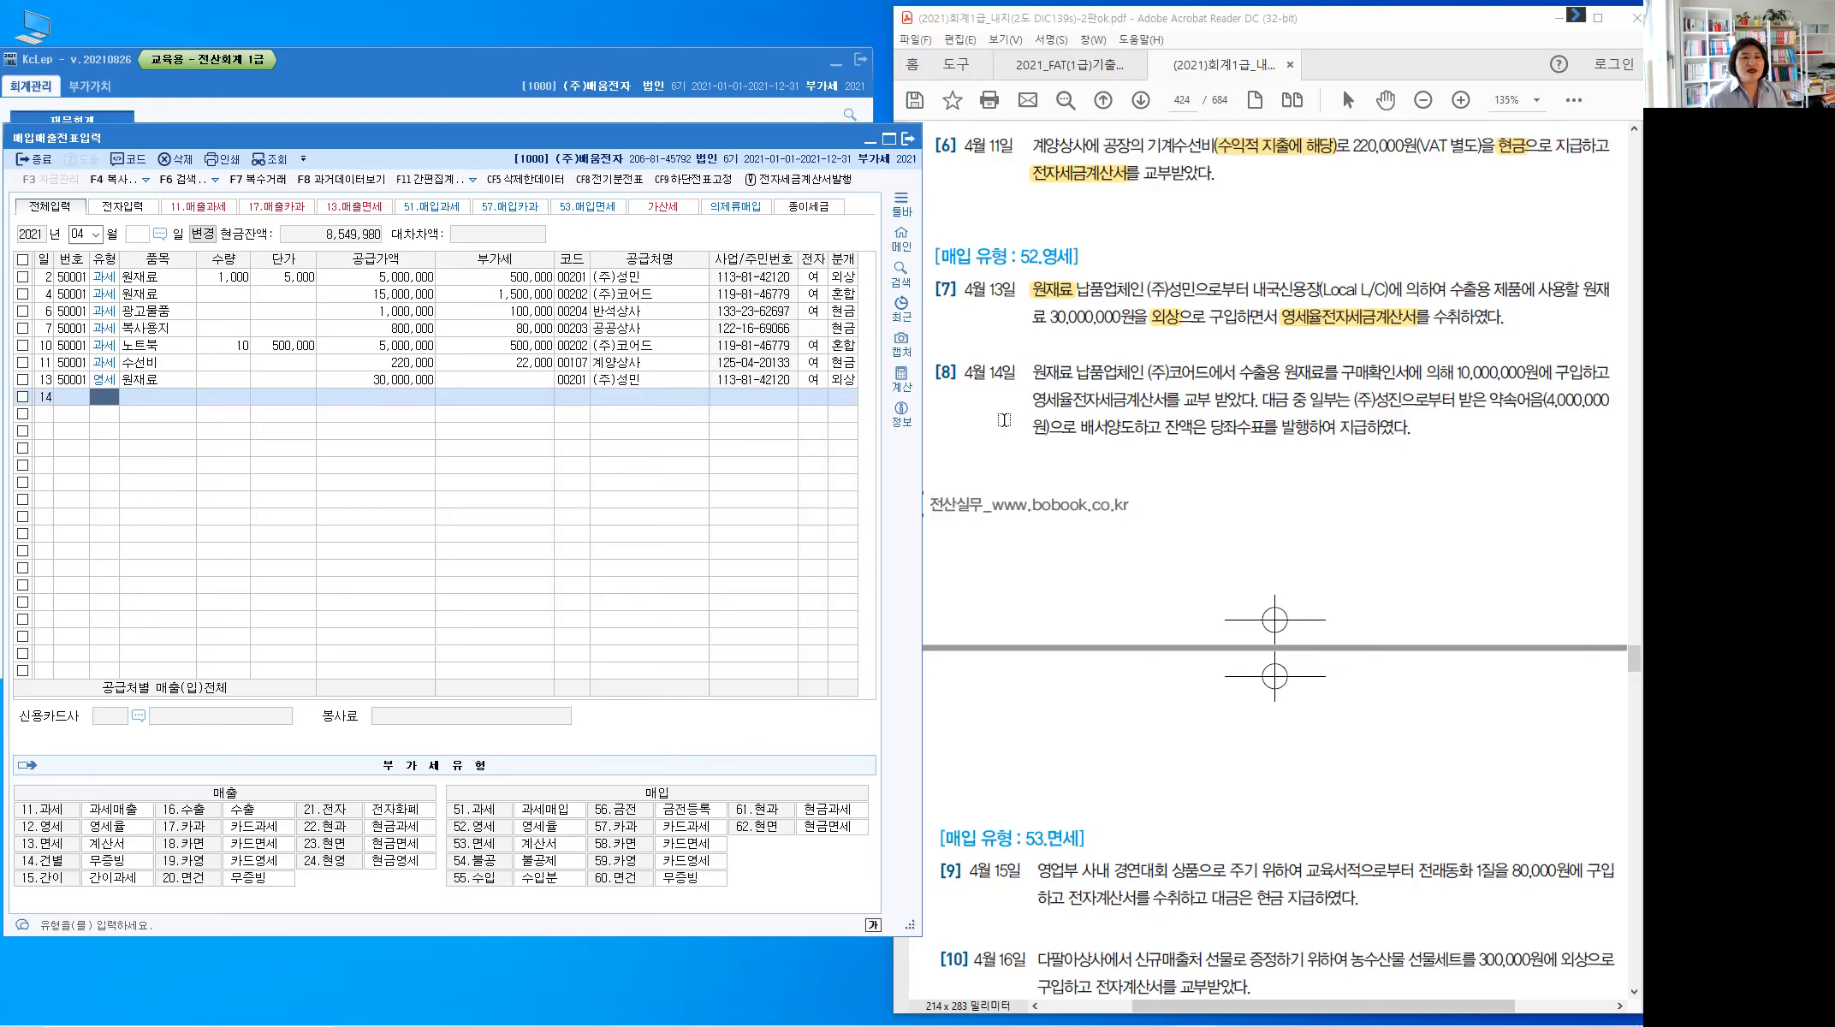
left_click_drag(1032, 399, 1164, 408)
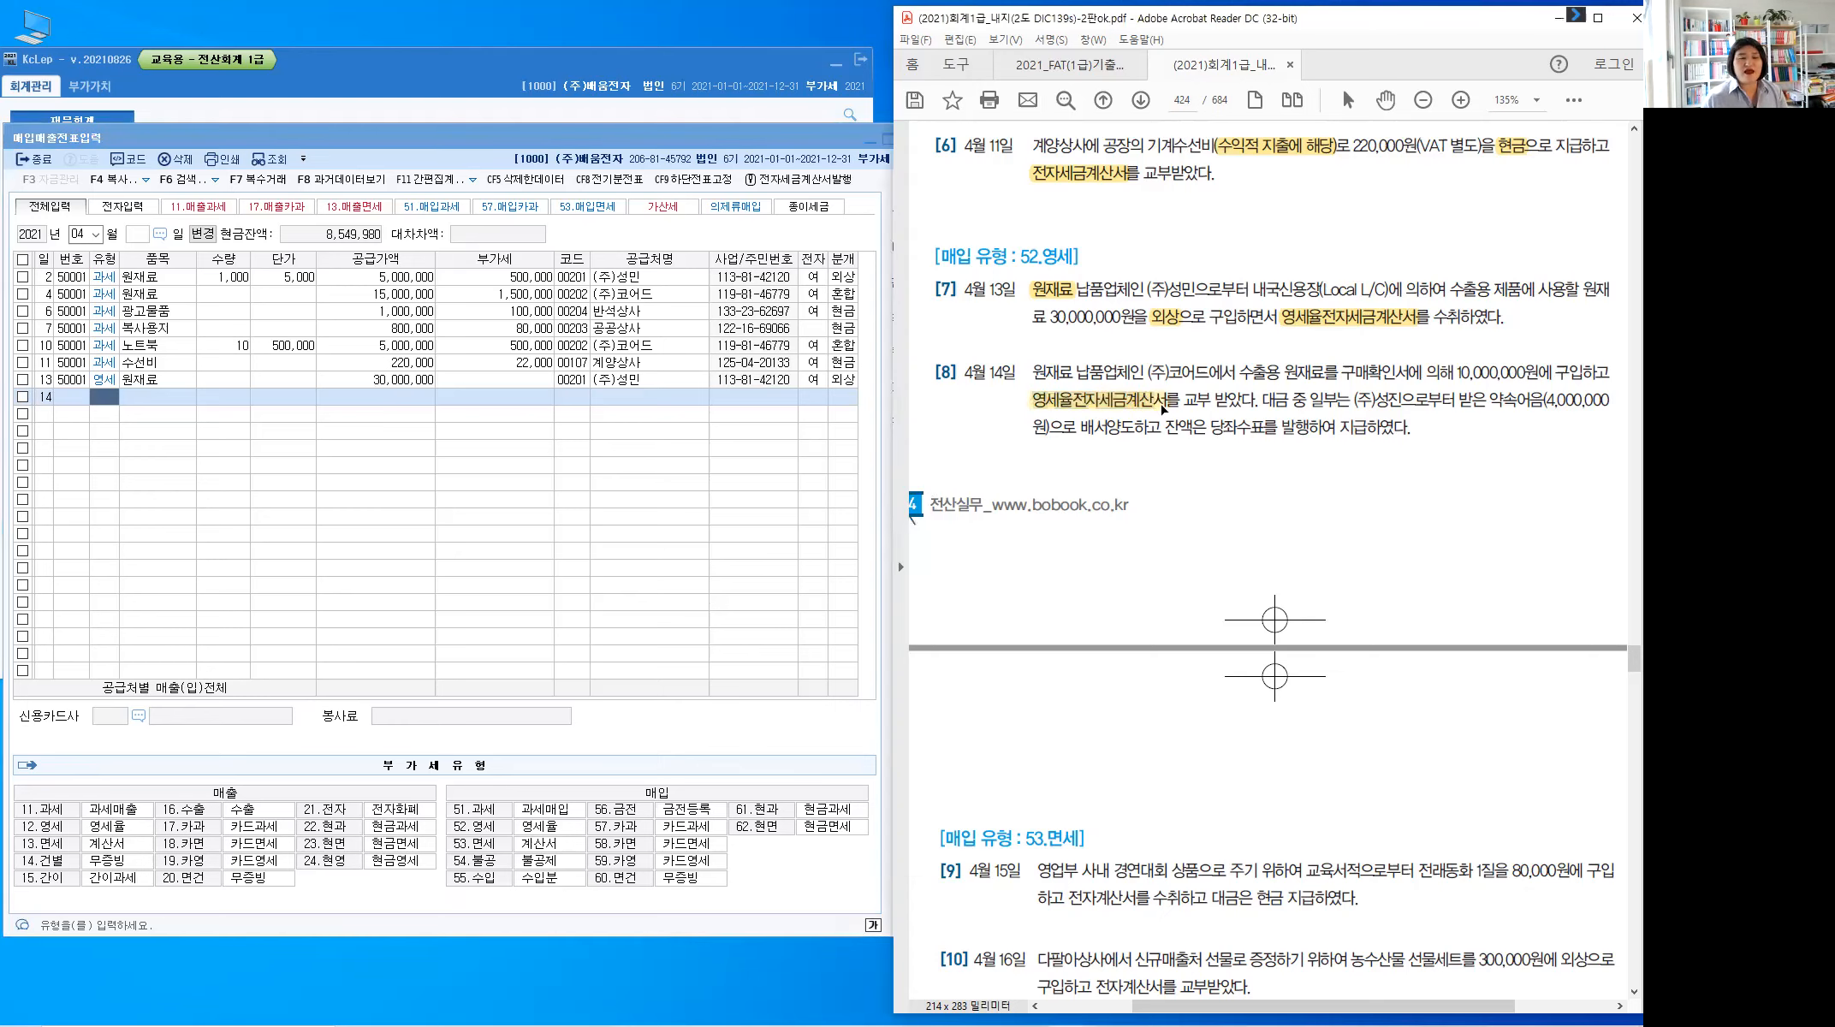
left_click_drag(1034, 374, 1071, 375)
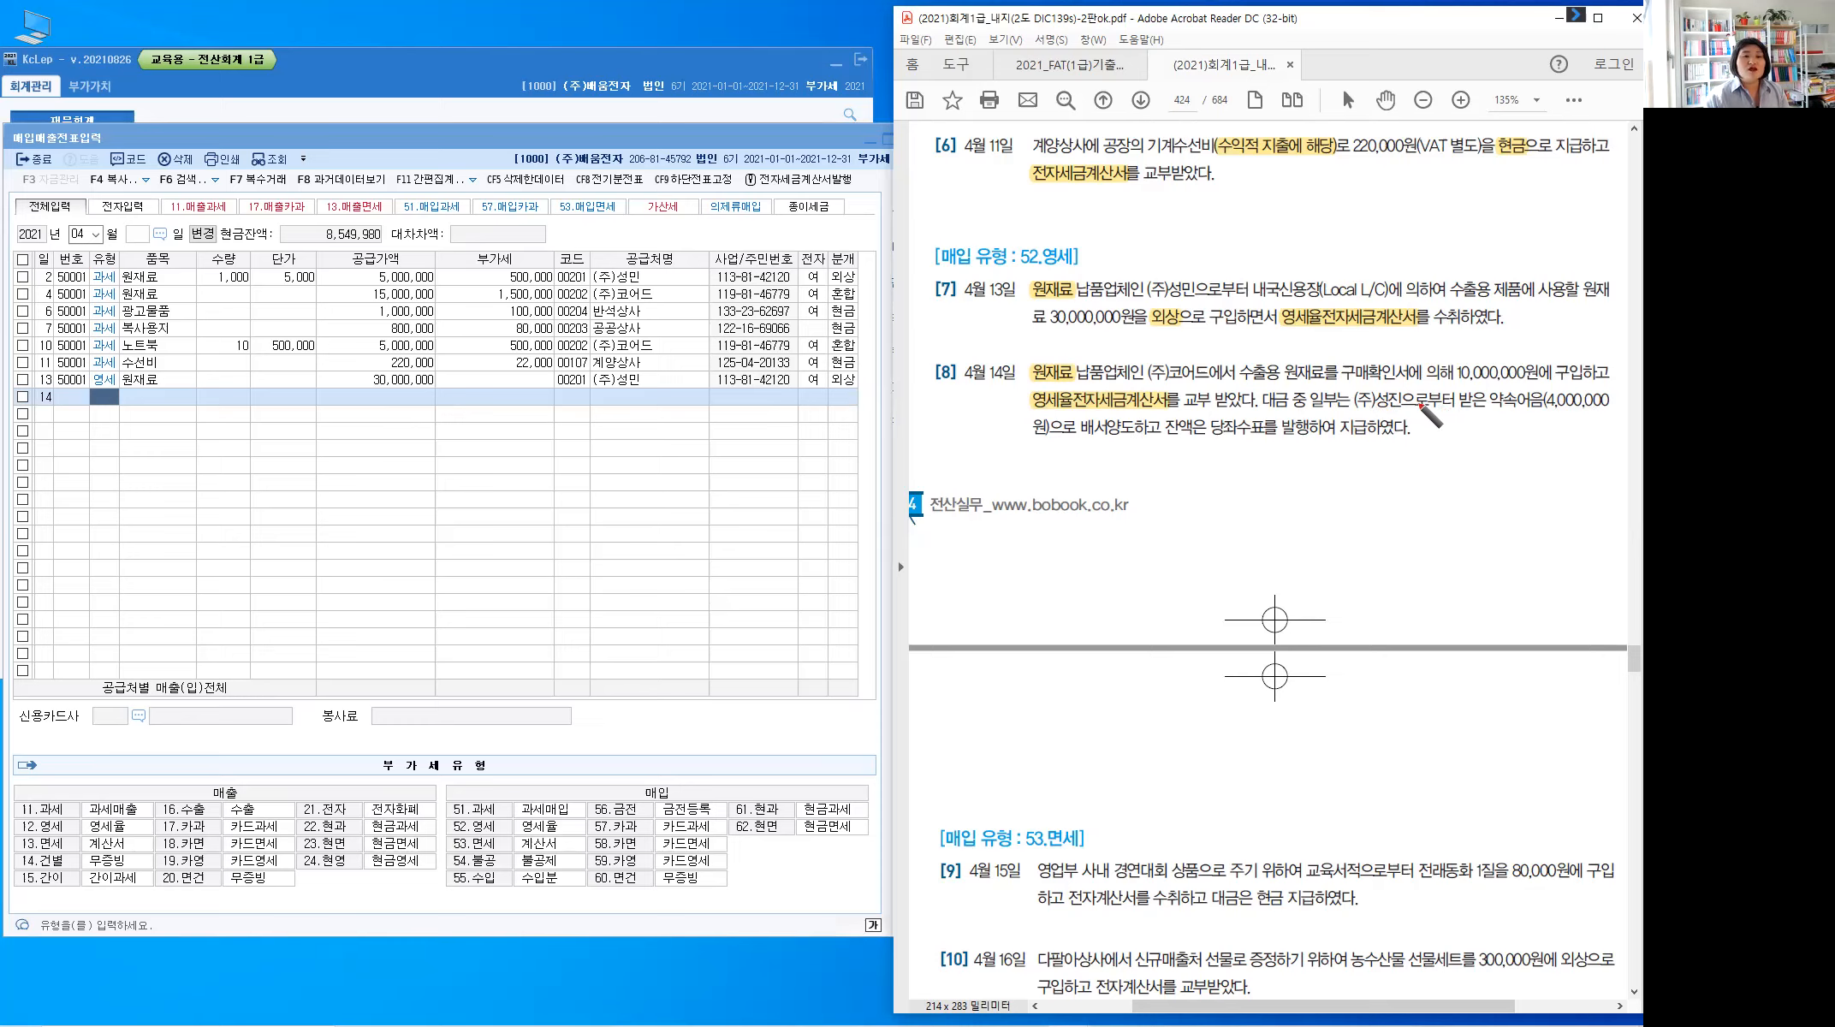
left_click_drag(1479, 410, 1480, 434)
mouse_move(1467, 421)
left_mouse_down()
mouse_move(1491, 420)
mouse_move(1473, 477)
mouse_move(1535, 455)
mouse_move(1533, 480)
mouse_move(1546, 449)
left_mouse_up()
left_click_drag(1537, 466, 1561, 466)
left_click_drag(1542, 472, 1553, 482)
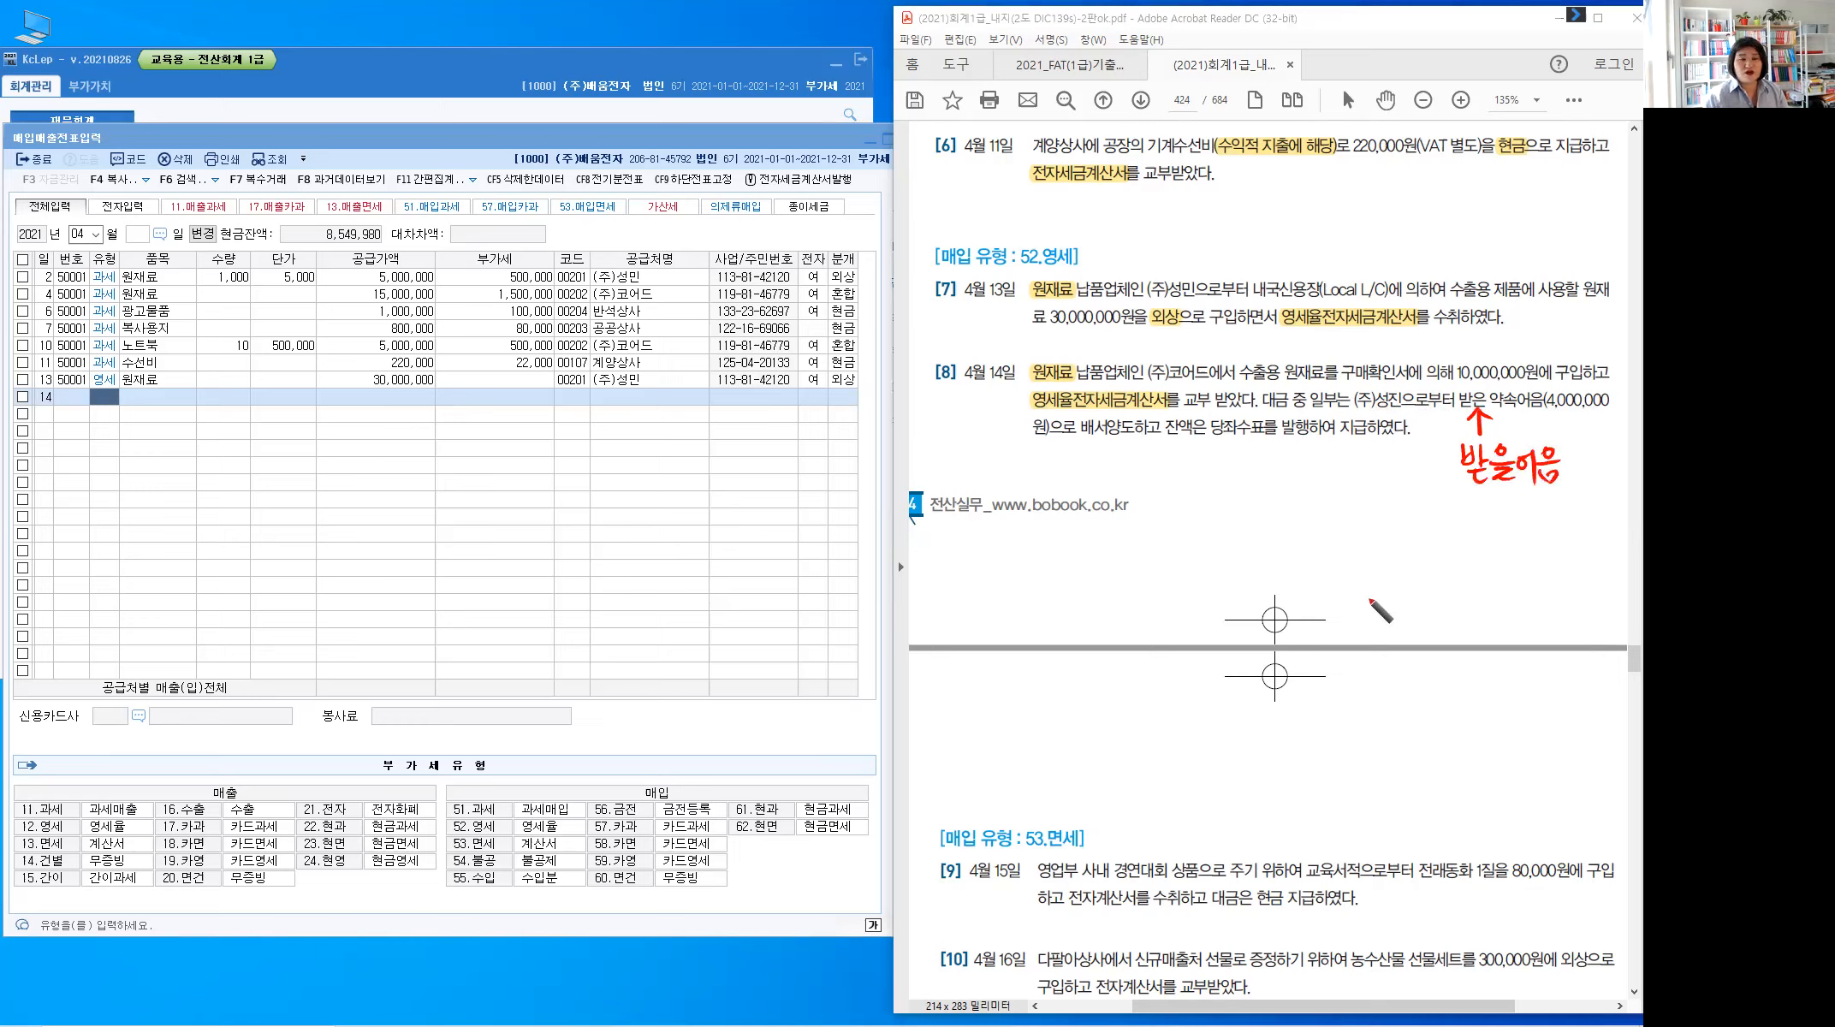
Mark 일부는, underline 당좌수표 and handwrite 당좌예금 beneath it in red
left_click_drag(1349, 388, 1407, 395)
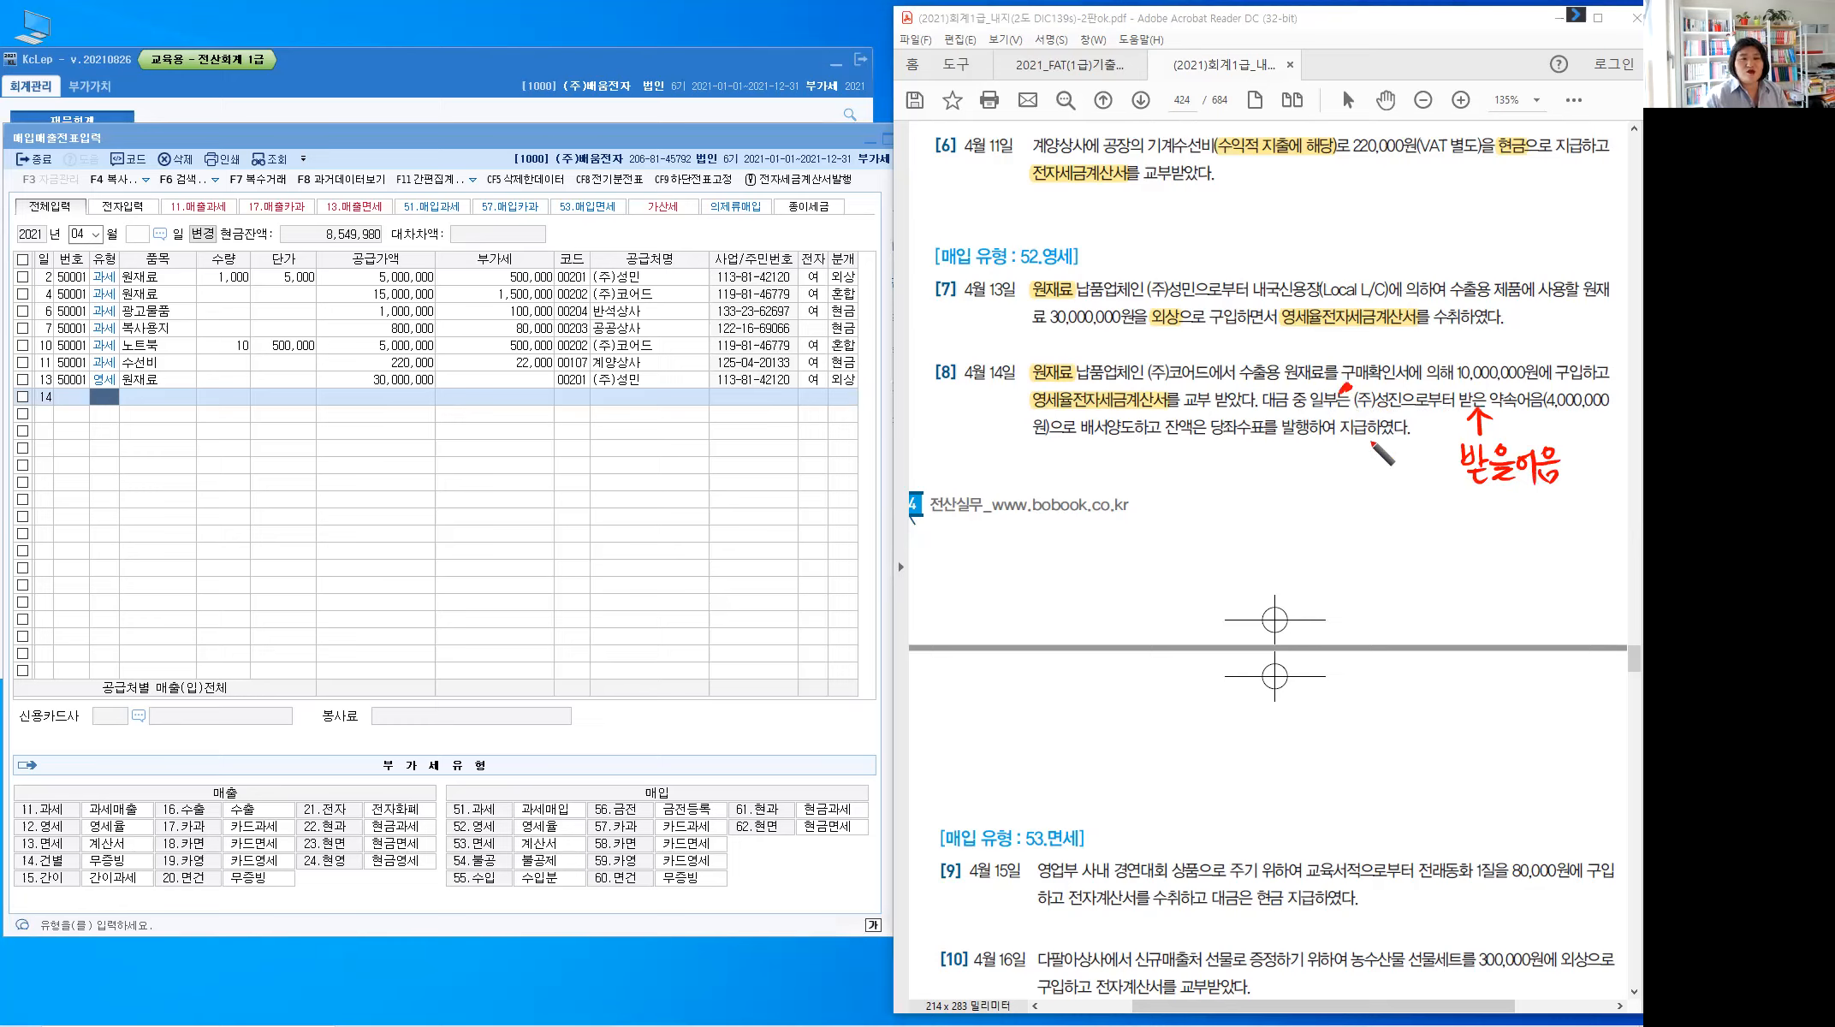
mouse_move(1247, 435)
left_mouse_down()
mouse_move(1250, 460)
mouse_move(1317, 459)
mouse_move(1266, 480)
mouse_move(1271, 511)
mouse_move(1284, 493)
mouse_move(1258, 508)
left_mouse_up()
left_click_drag(1278, 488, 1276, 507)
mouse_move(1286, 494)
left_mouse_down()
mouse_move(1302, 520)
mouse_move(1318, 509)
left_mouse_up()
left_click(1314, 493)
mouse_move(1330, 484)
left_mouse_down()
mouse_move(1331, 515)
mouse_move(1330, 497)
left_mouse_up()
left_click_drag(1337, 486, 1356, 488)
mouse_move(1336, 501)
left_mouse_down()
mouse_move(1361, 500)
mouse_move(1357, 520)
left_mouse_up()
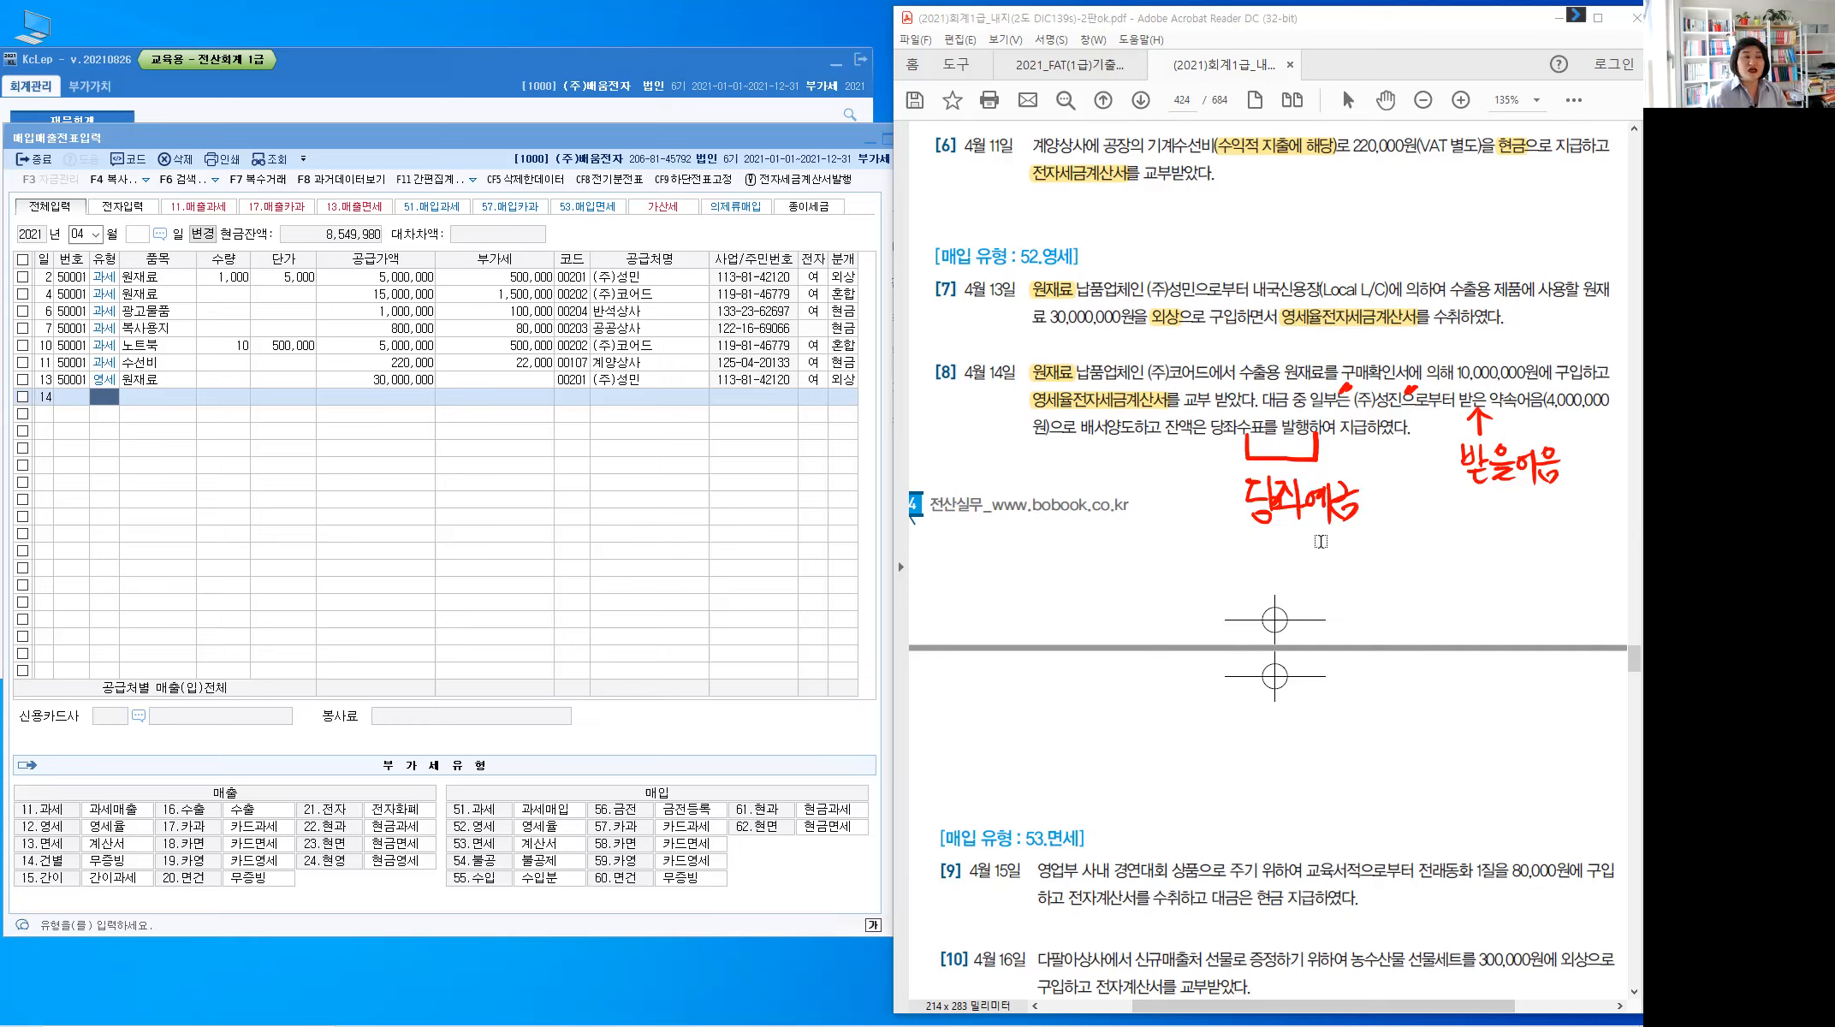
Enter row 14 as 52 영세 원재료, 10,000,000 from (주)코어드, electronic, with 혼합 (3) journal
left_click(109, 398)
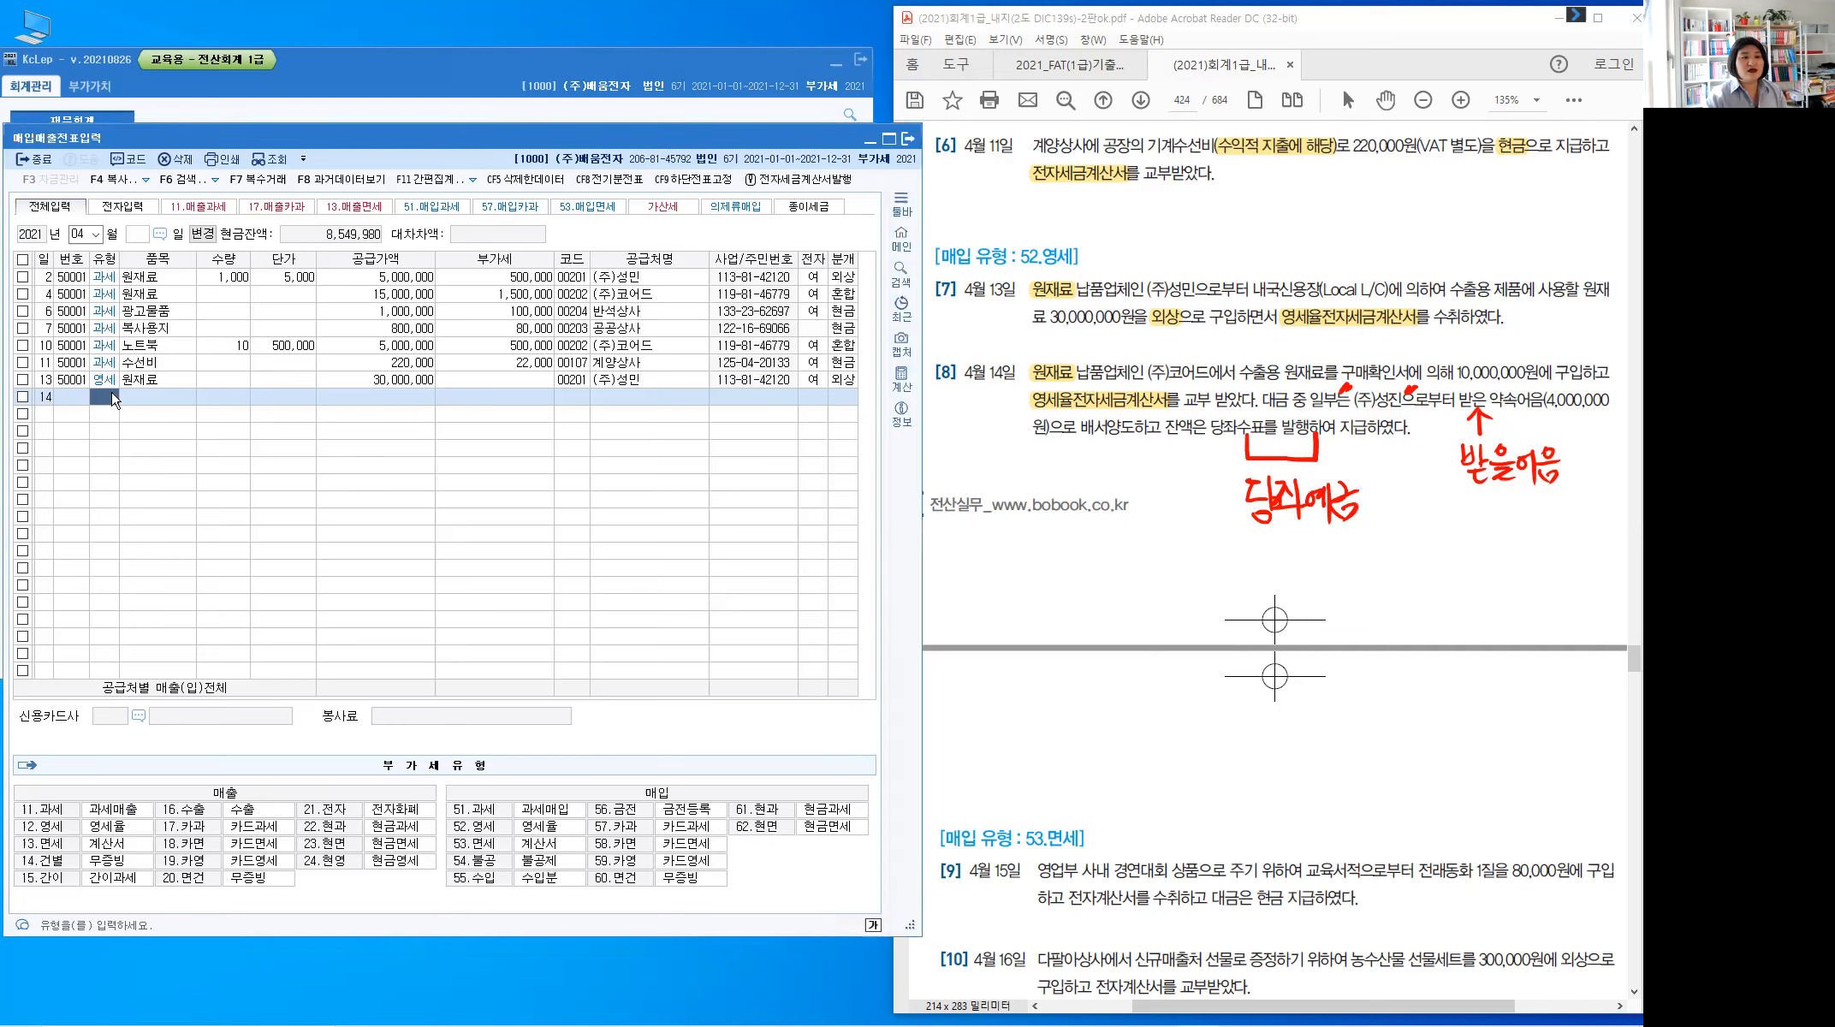
type("52")
key("Return")
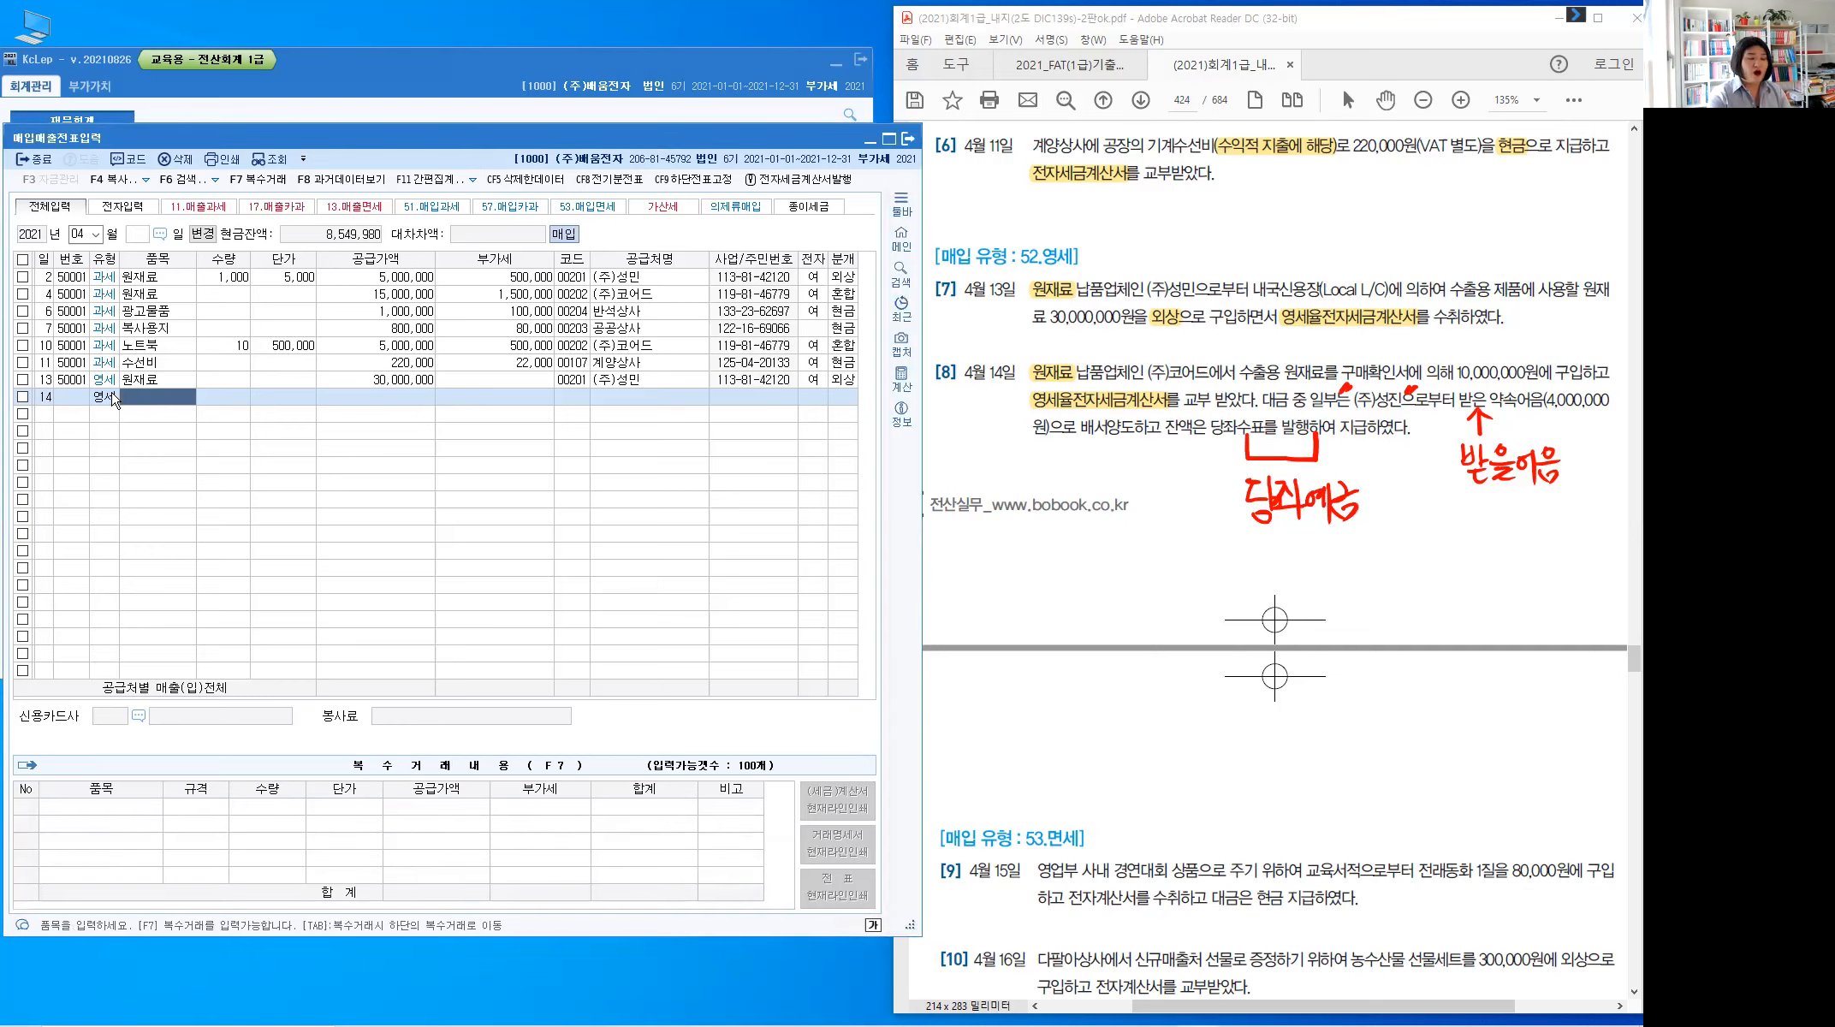
type("원재료")
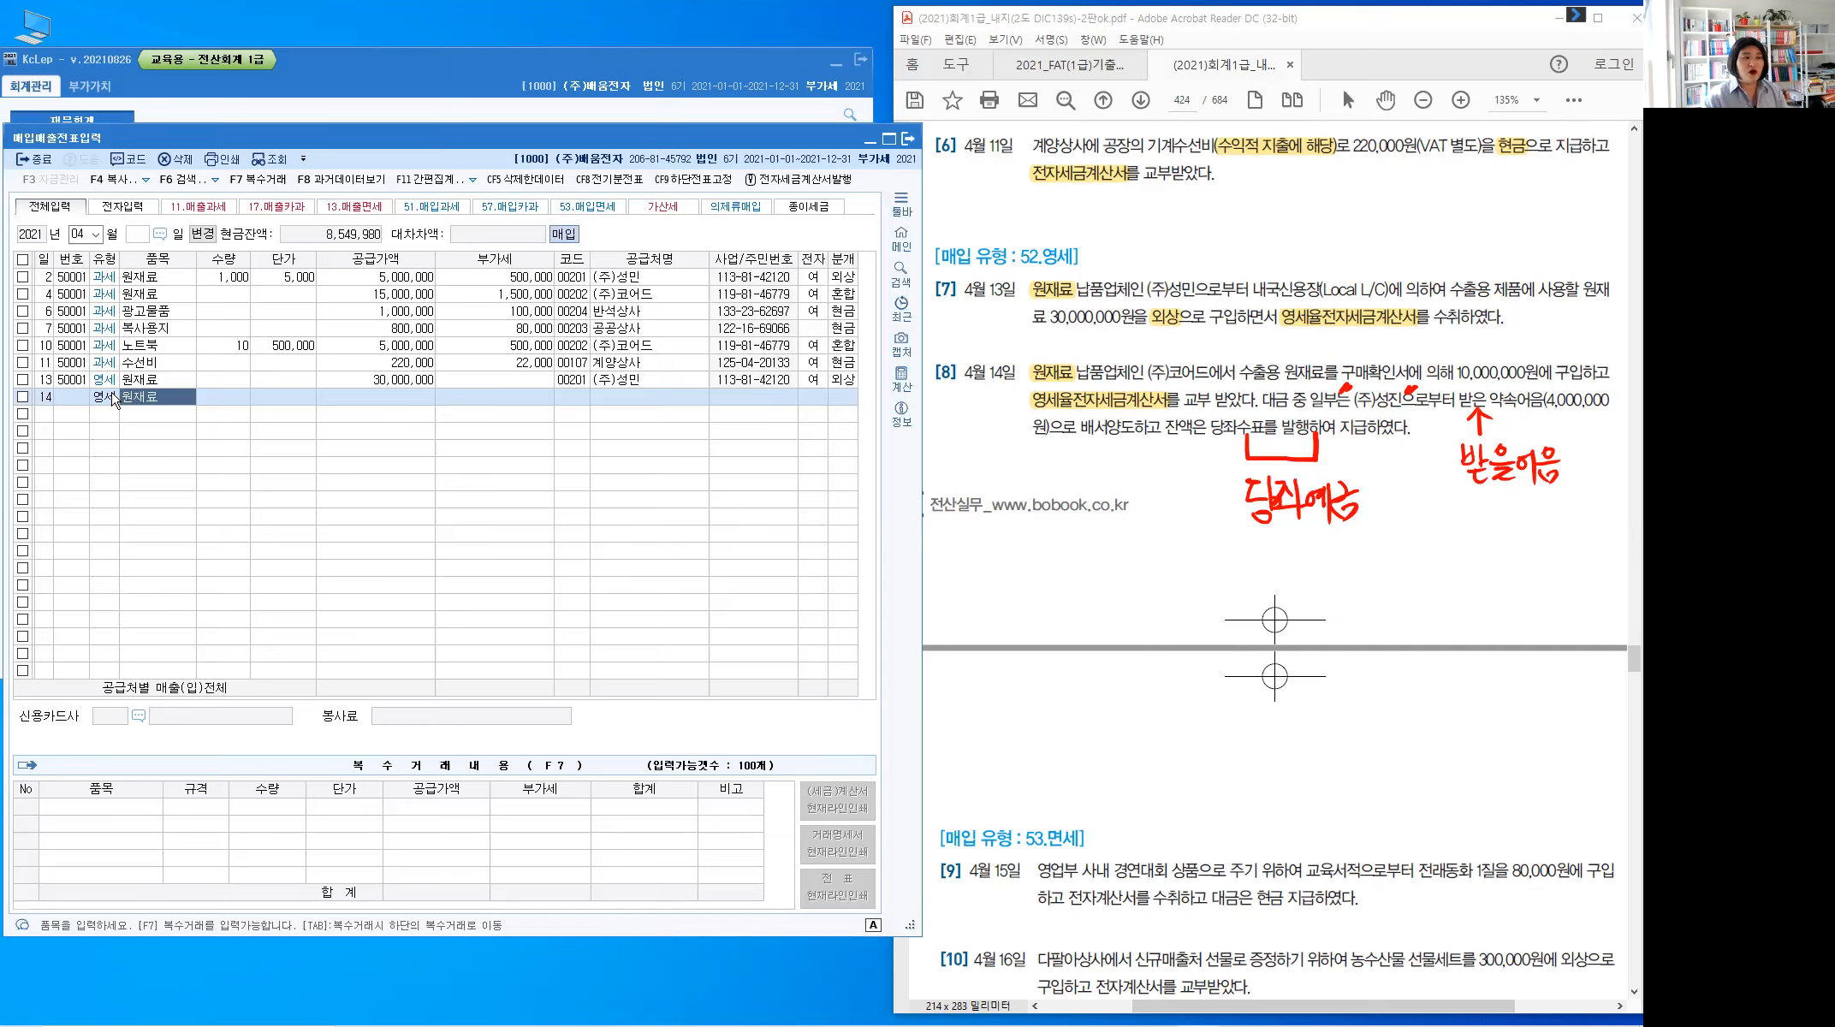
key("Return")
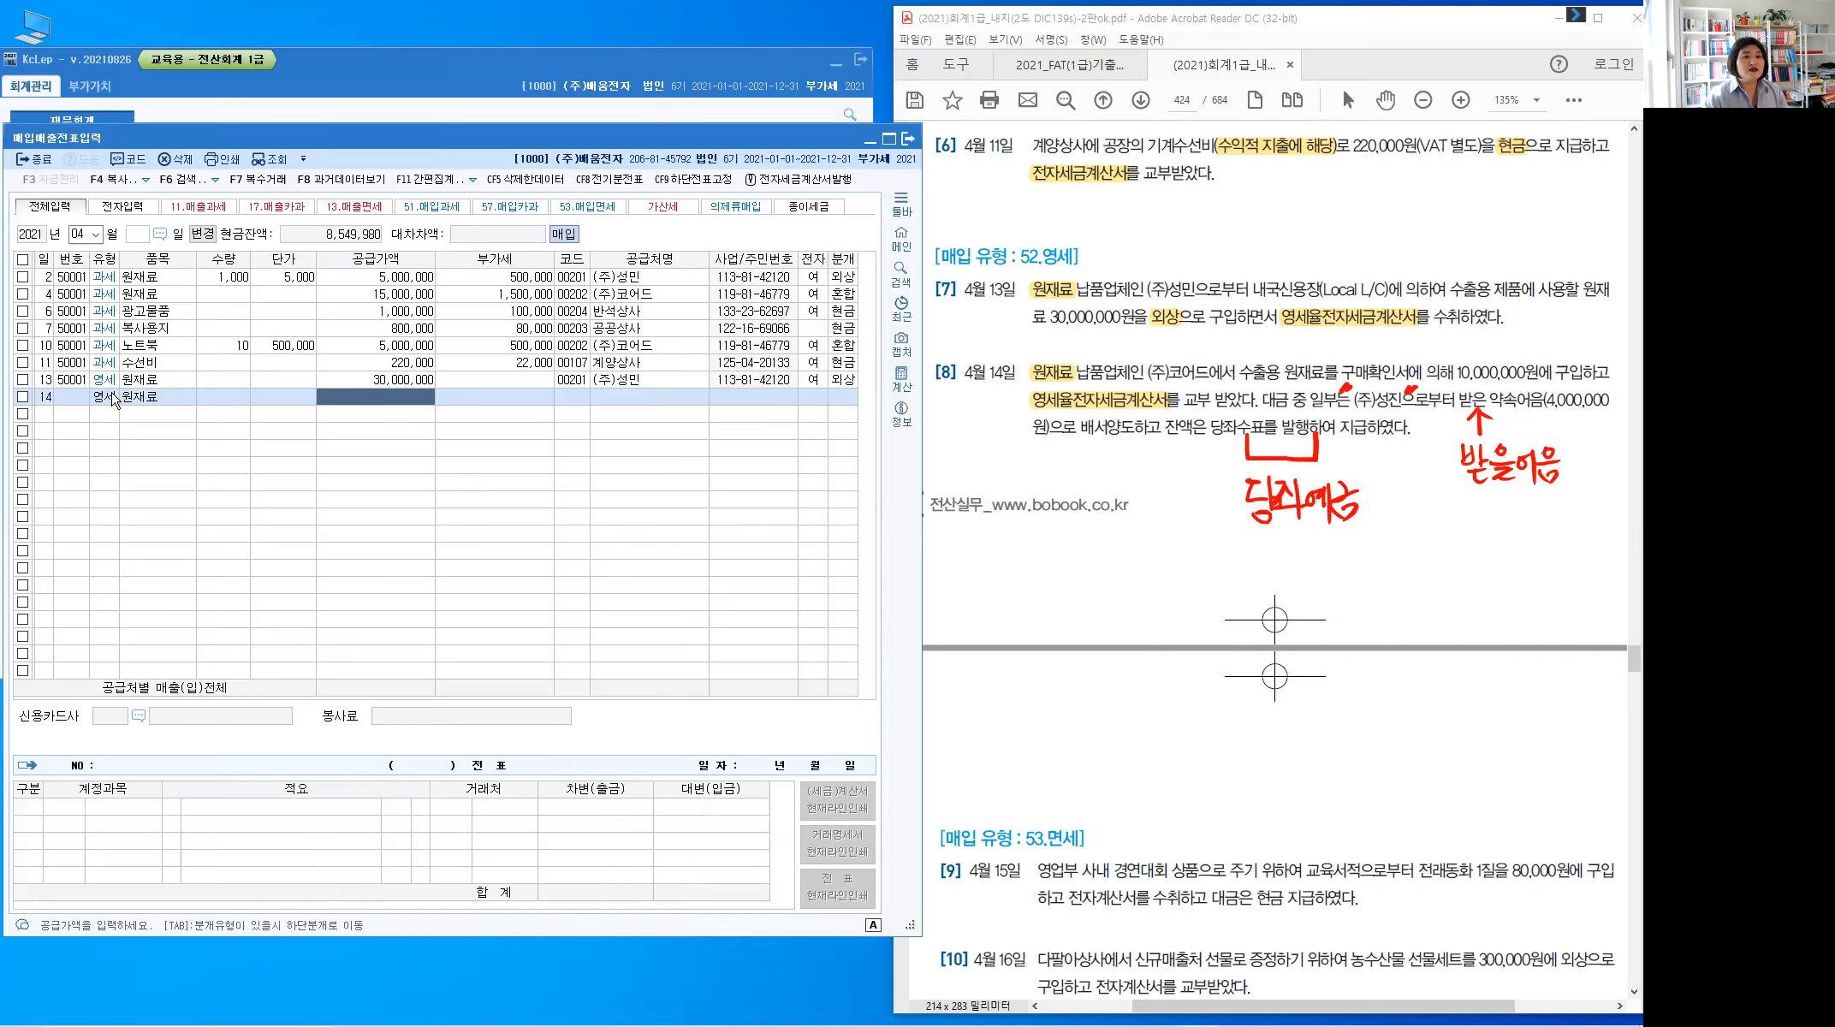
type("10000000")
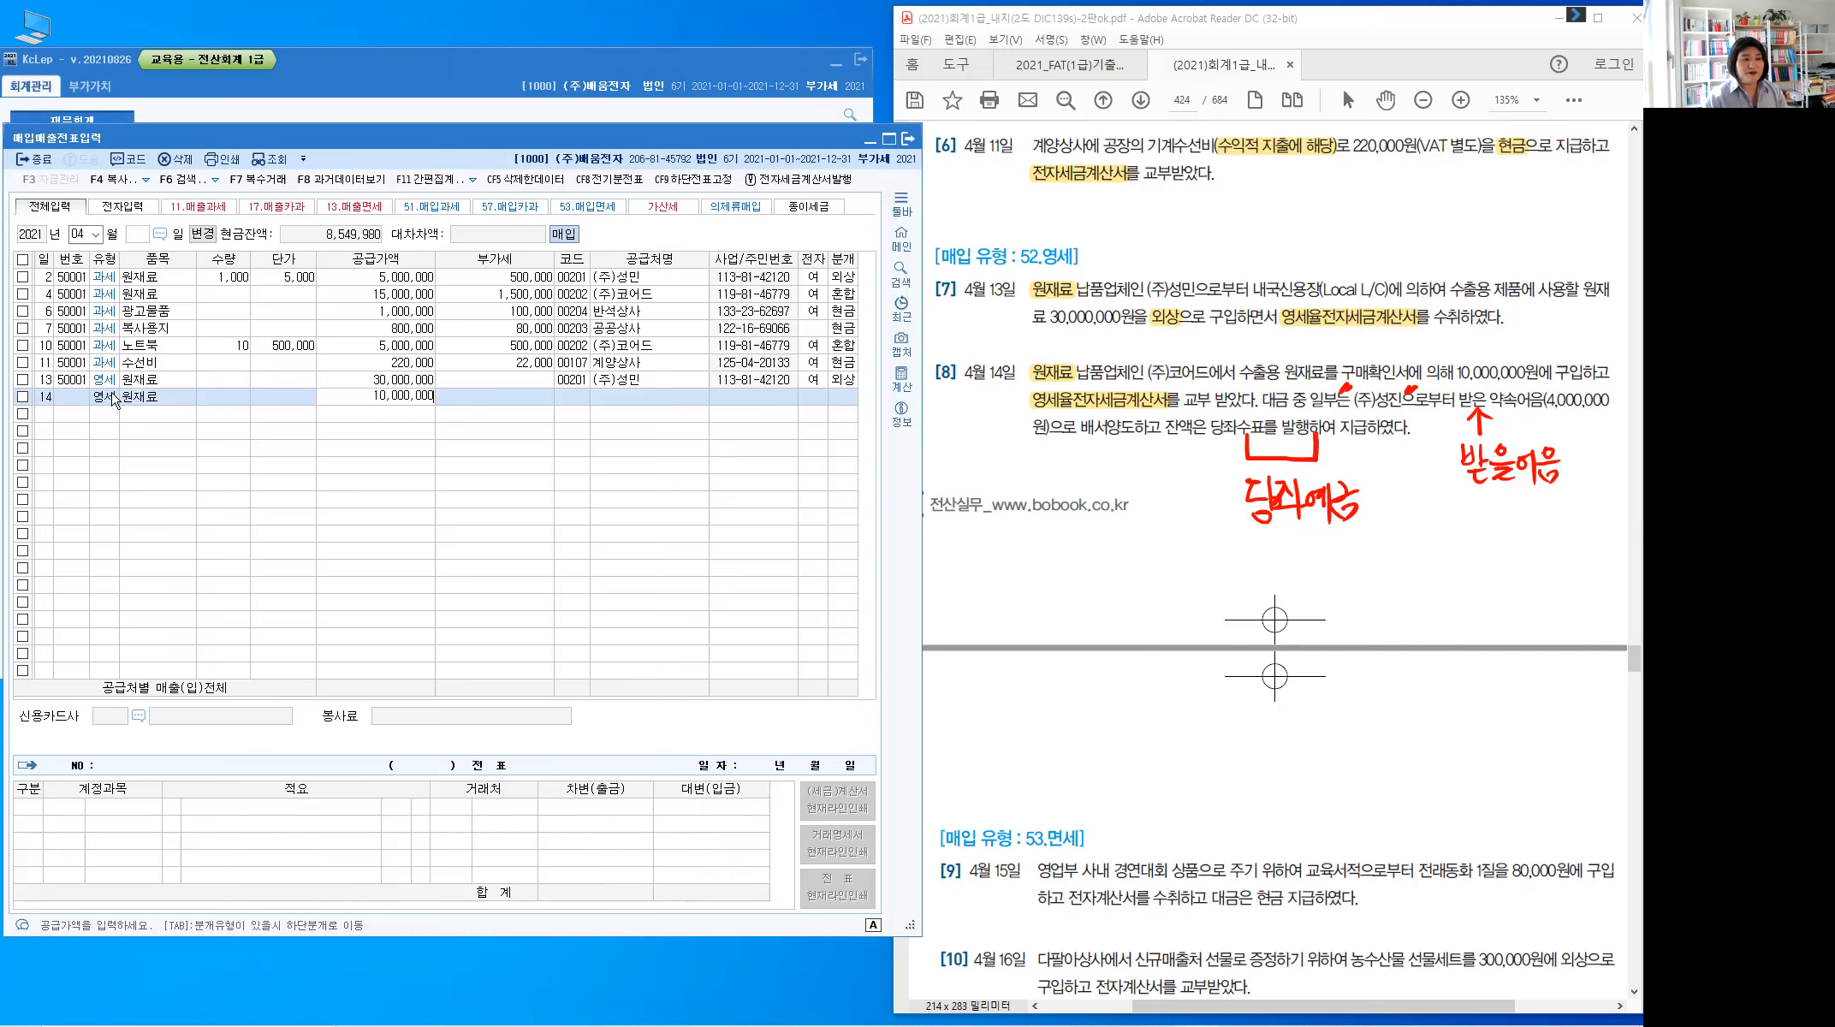
key("Return")
type("콩")
type("어")
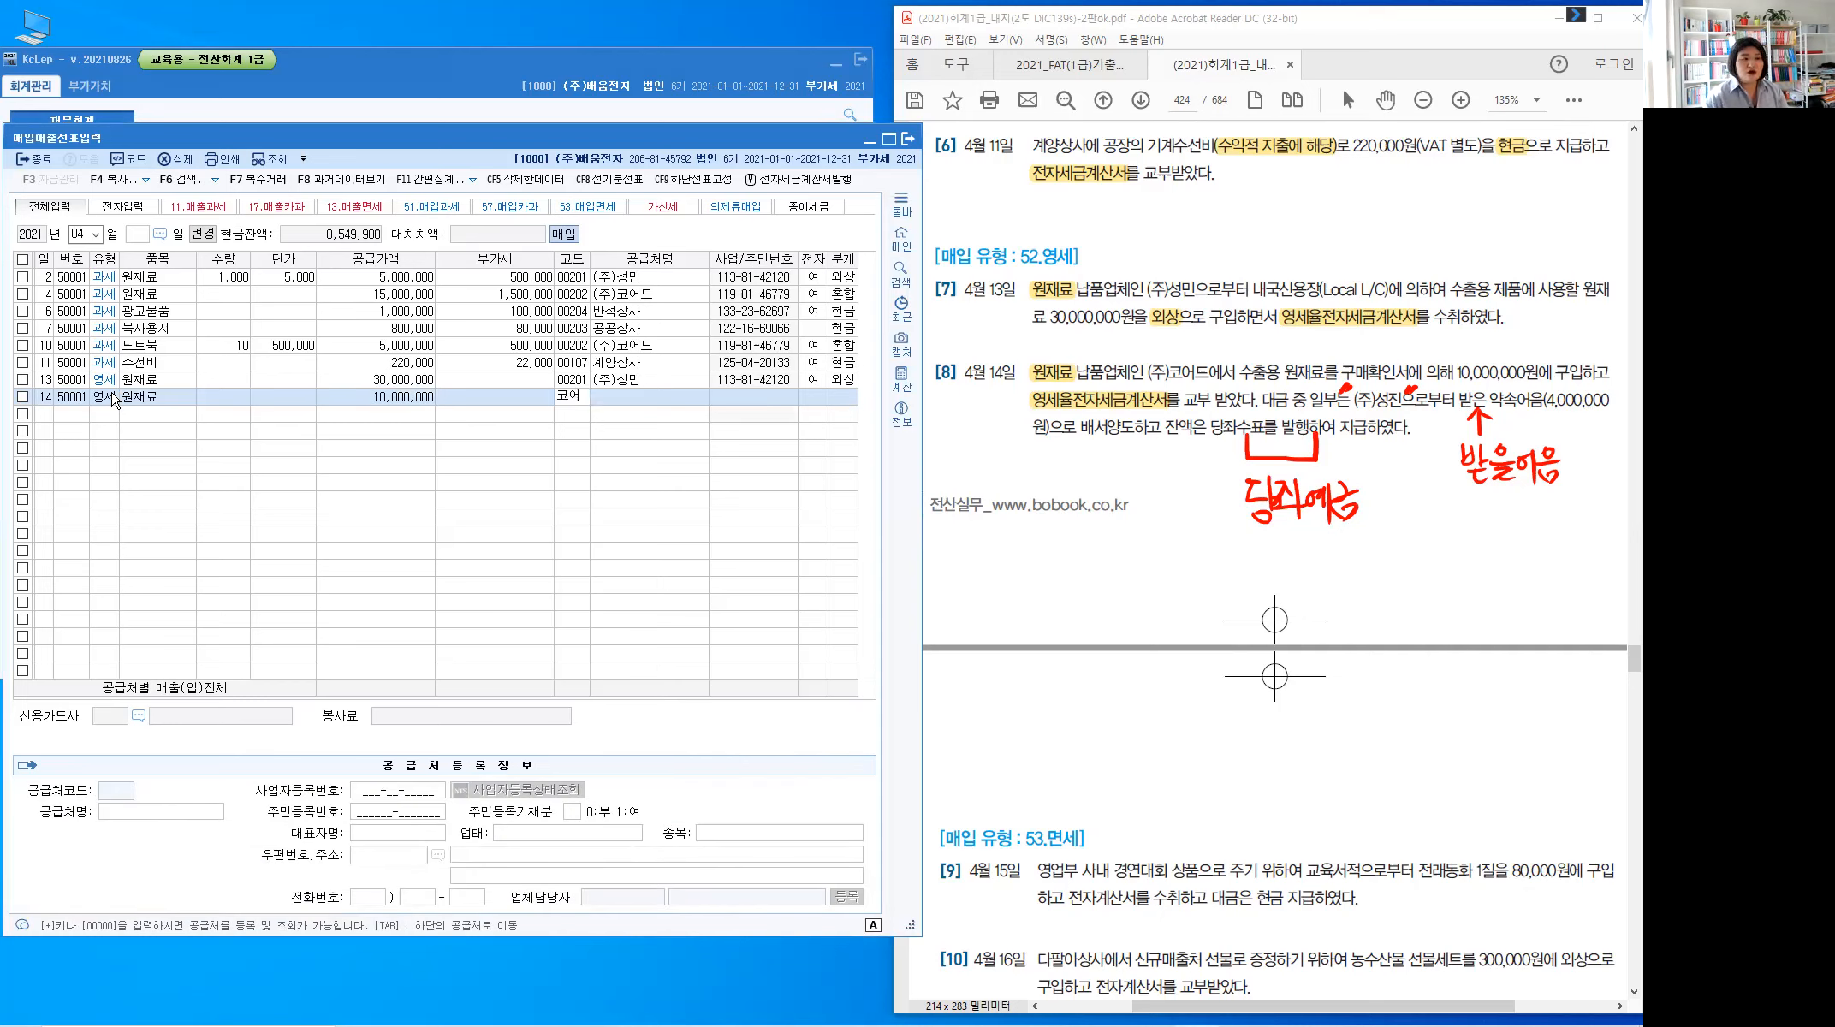
key("Return")
key("Return")
type("1")
key("Return")
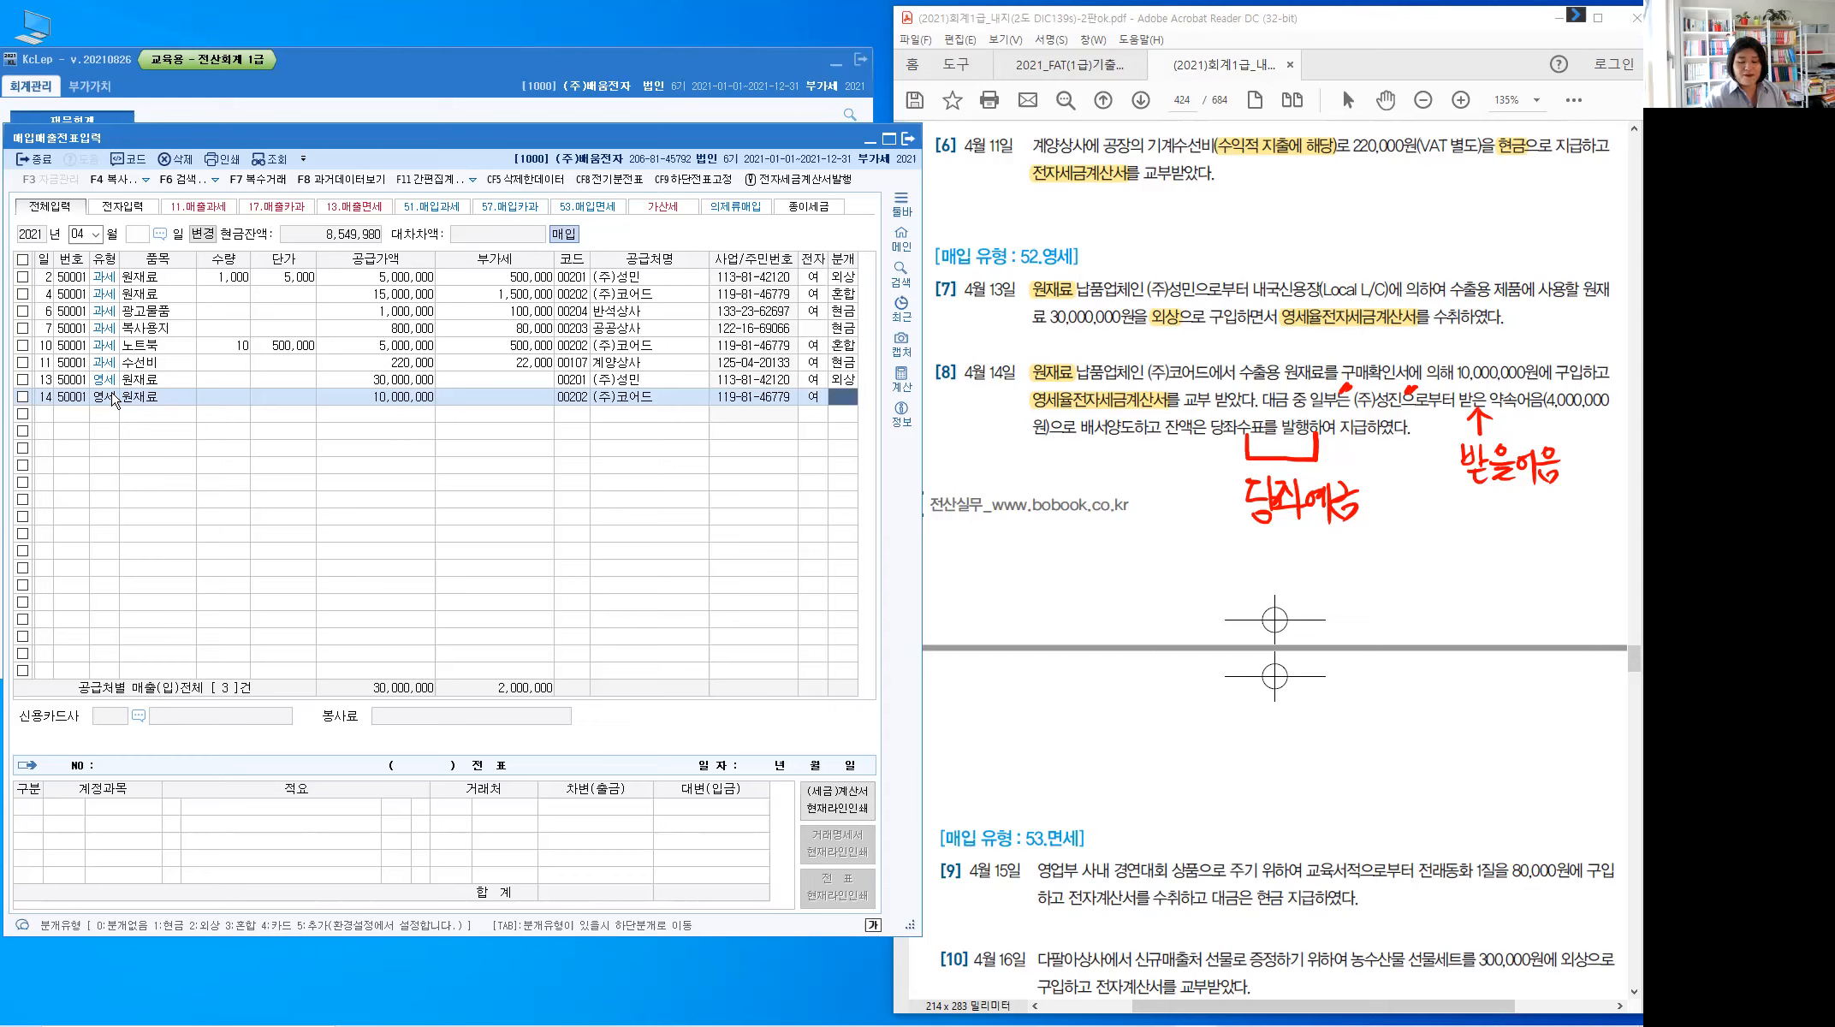
type("3")
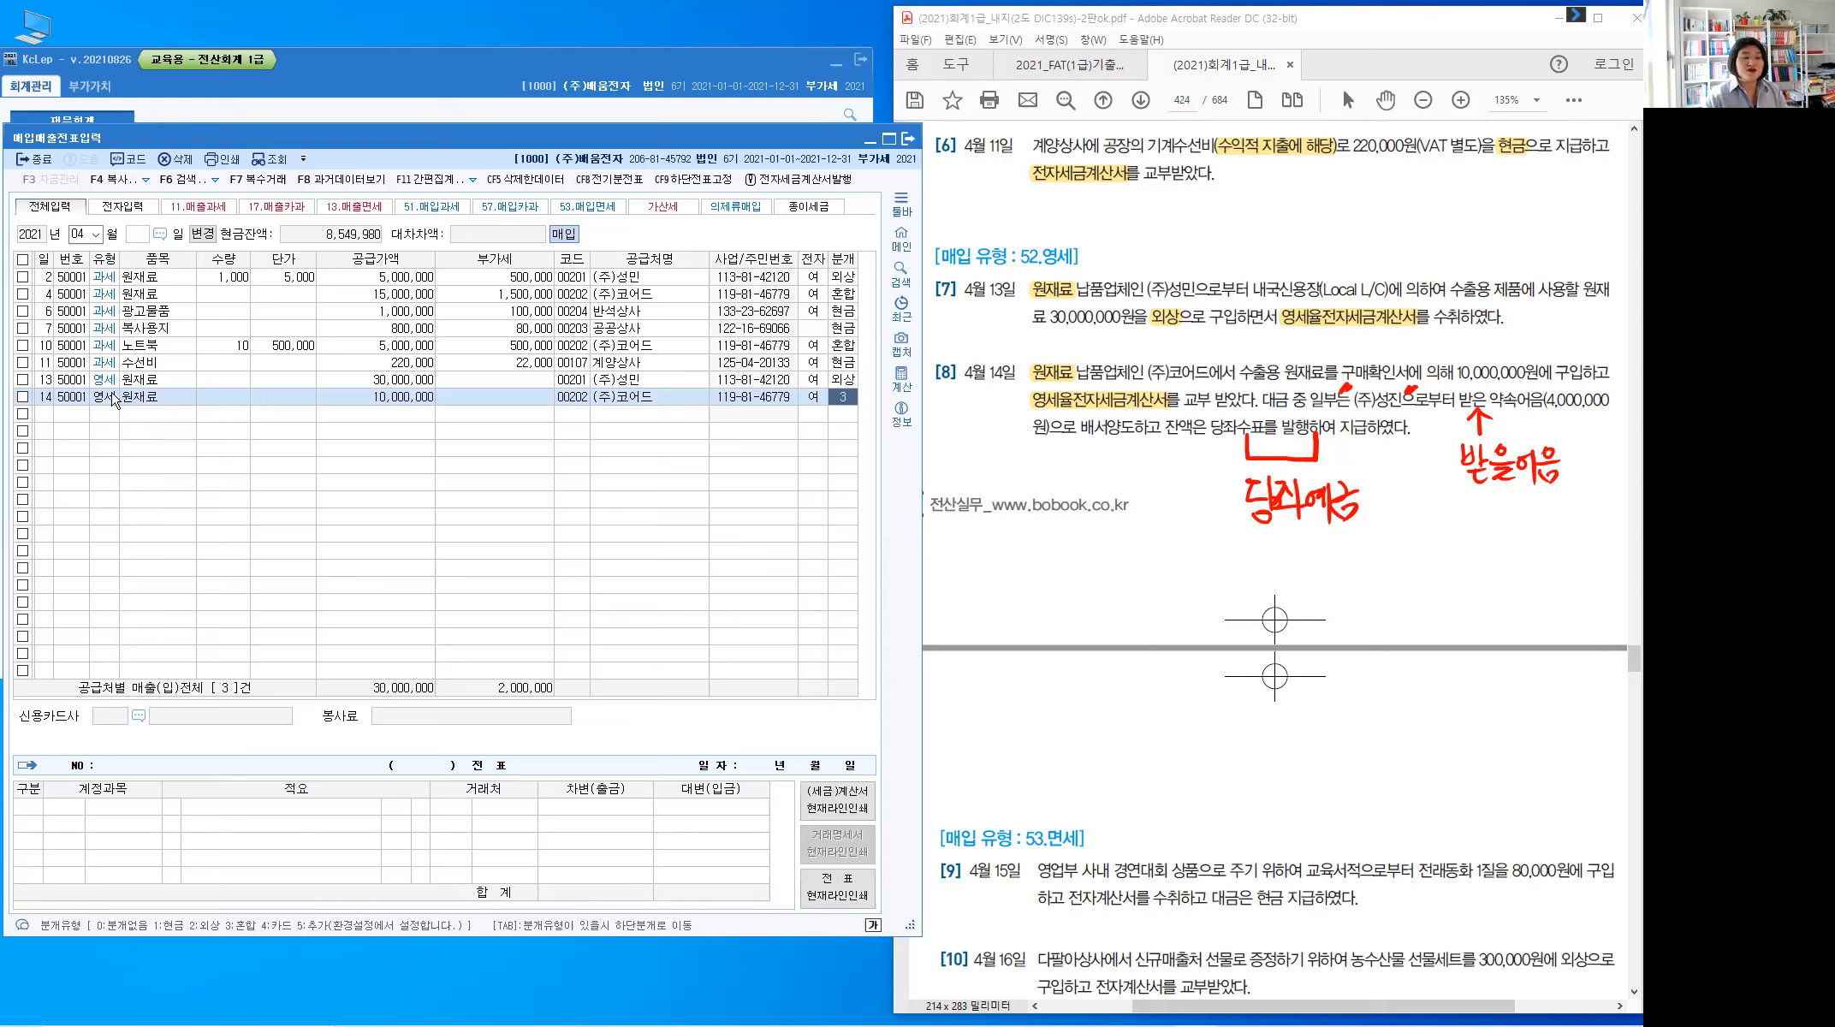
key("Return")
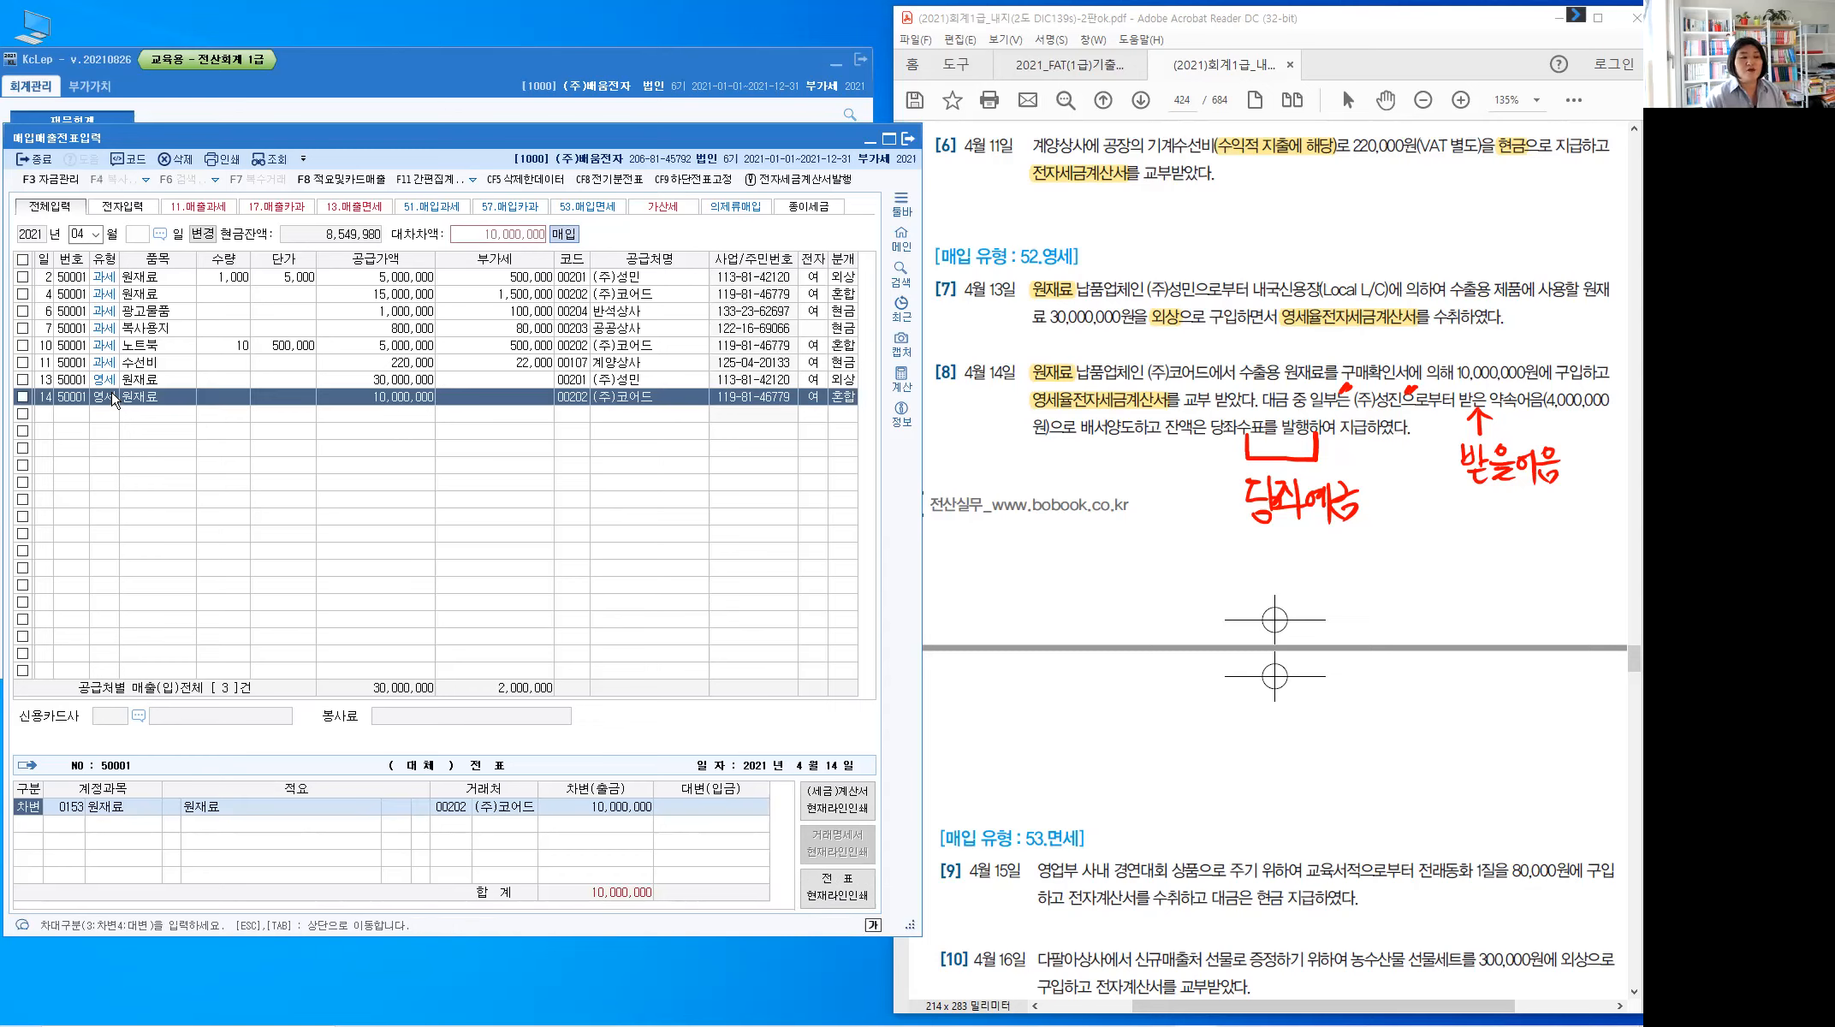
Add a 4,000,000 credit line to 0110 받을어음 with counterparty (주)성진
key("Down")
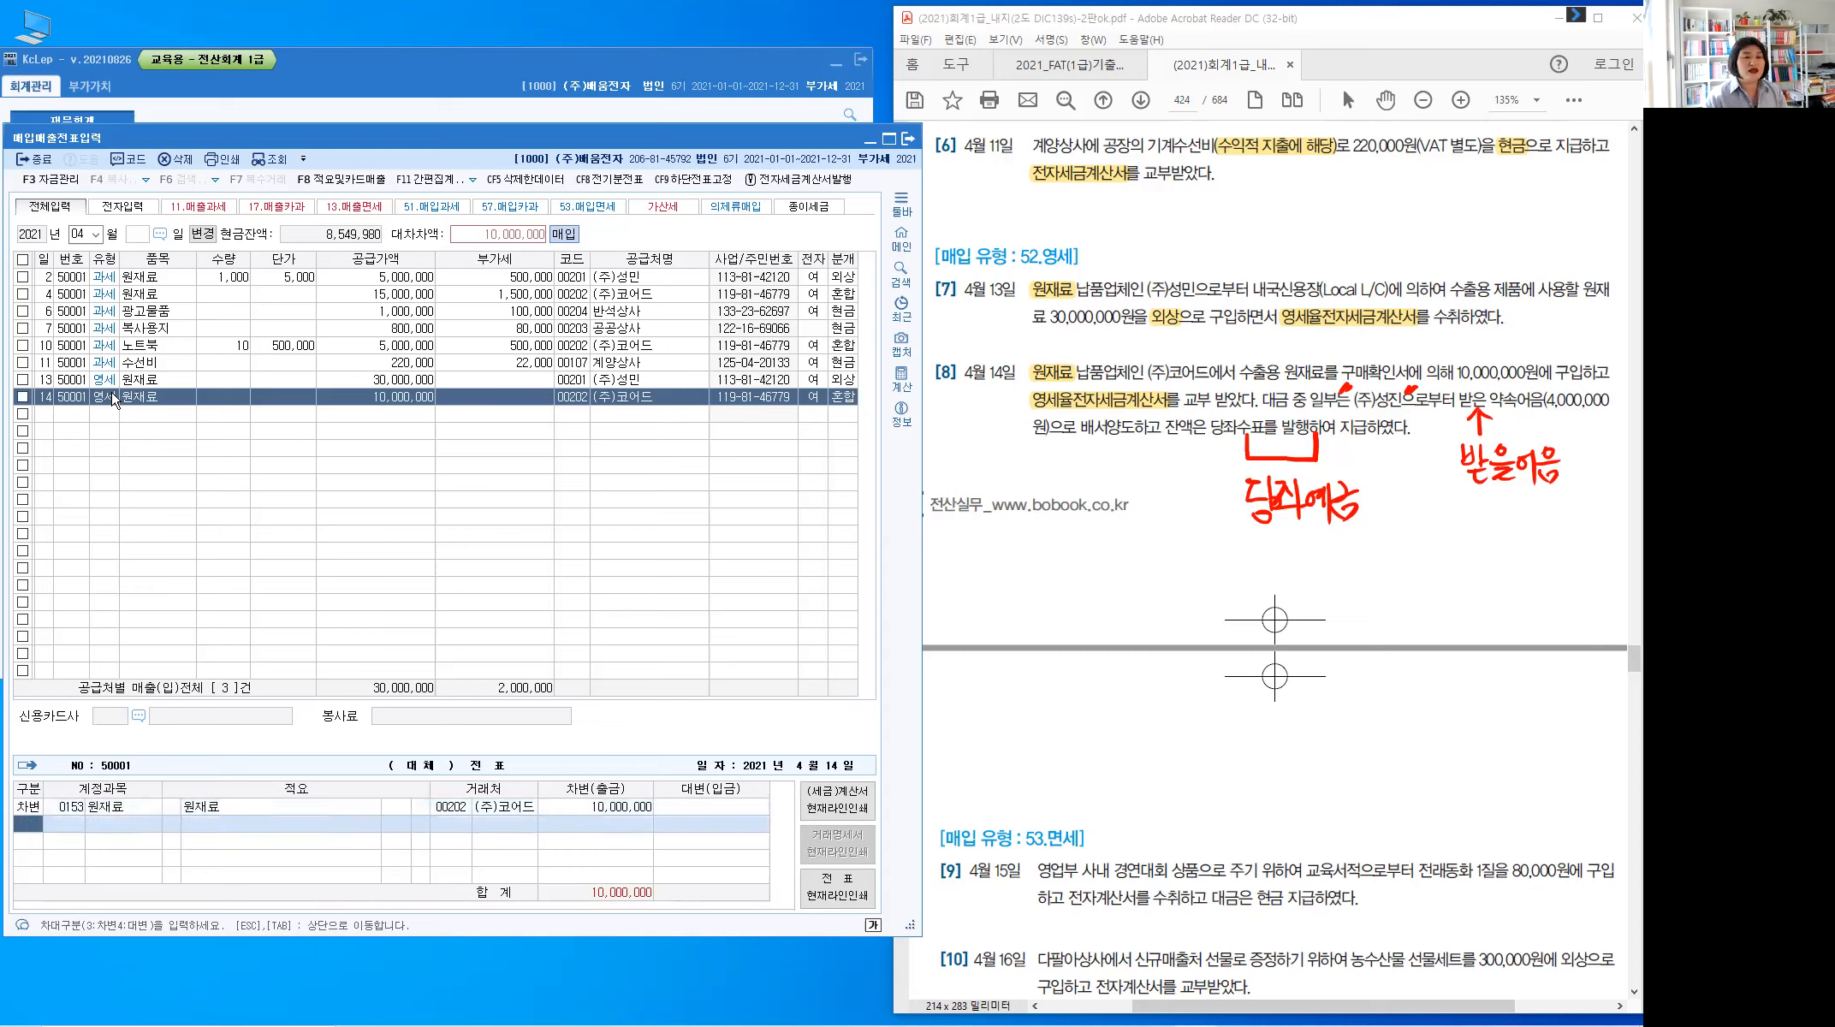
type("4")
type("1")
type("10")
key("Return")
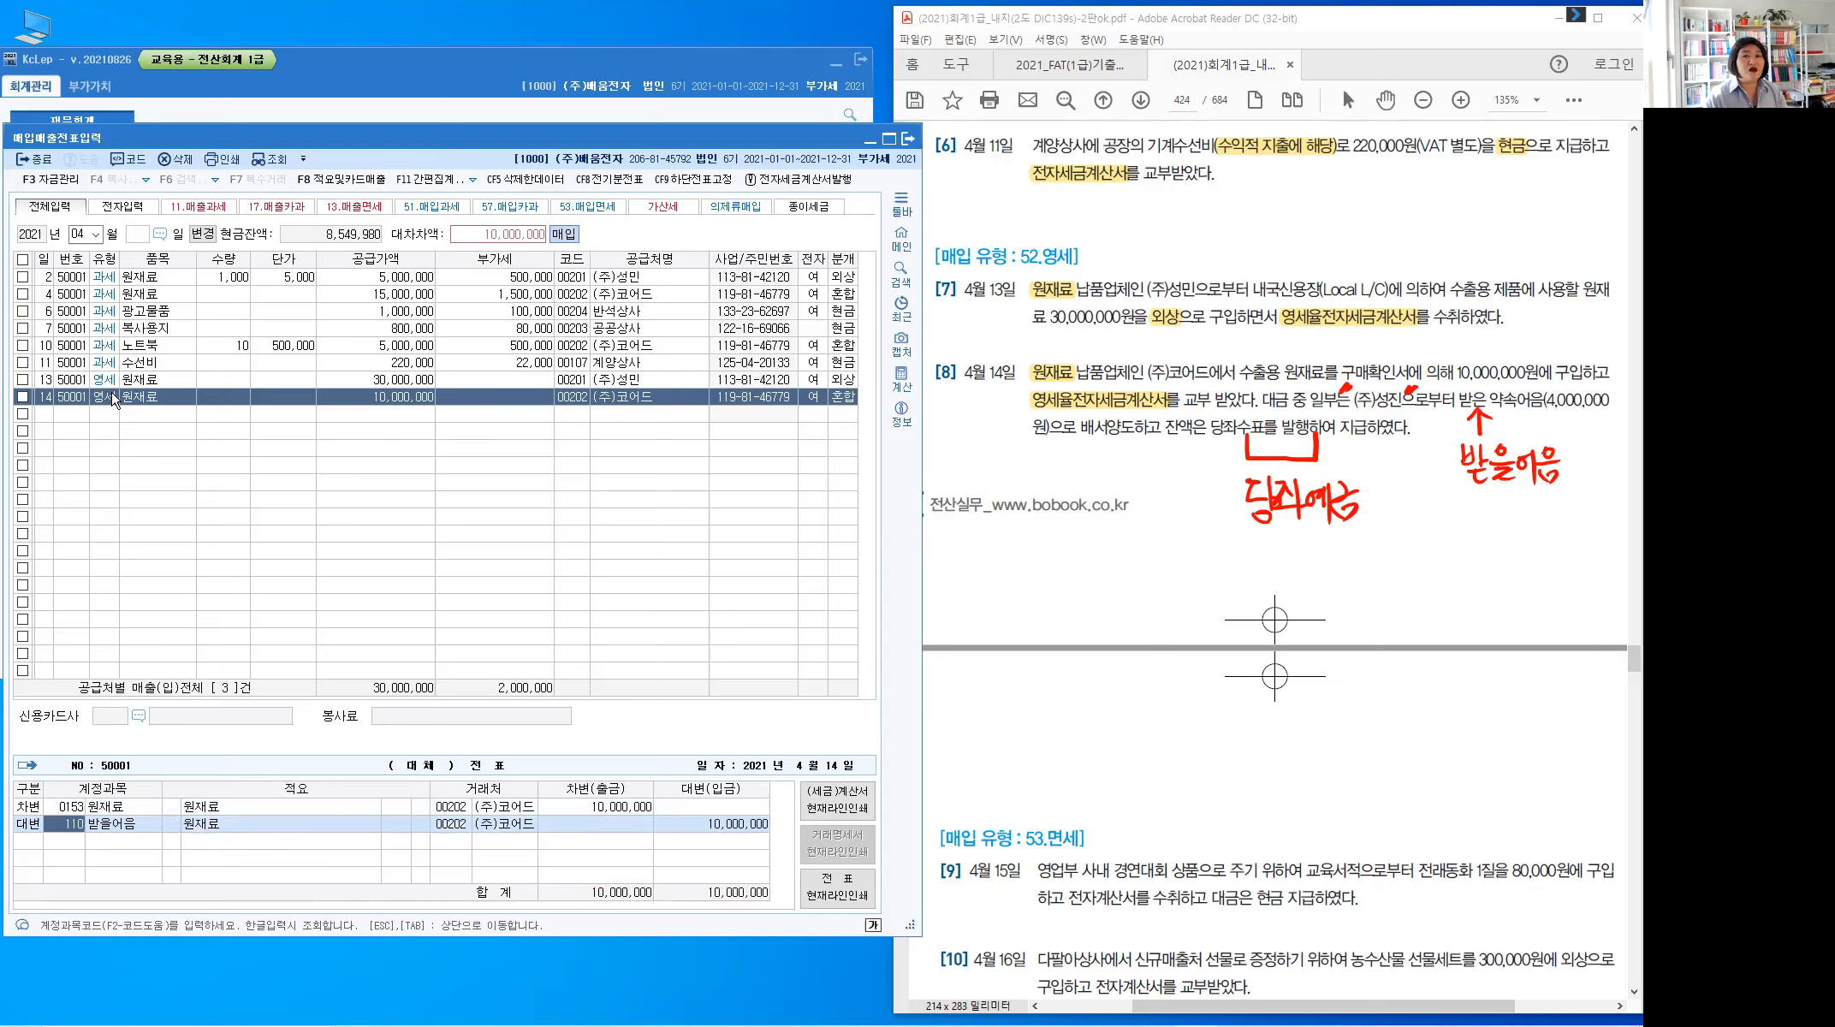
key("Return")
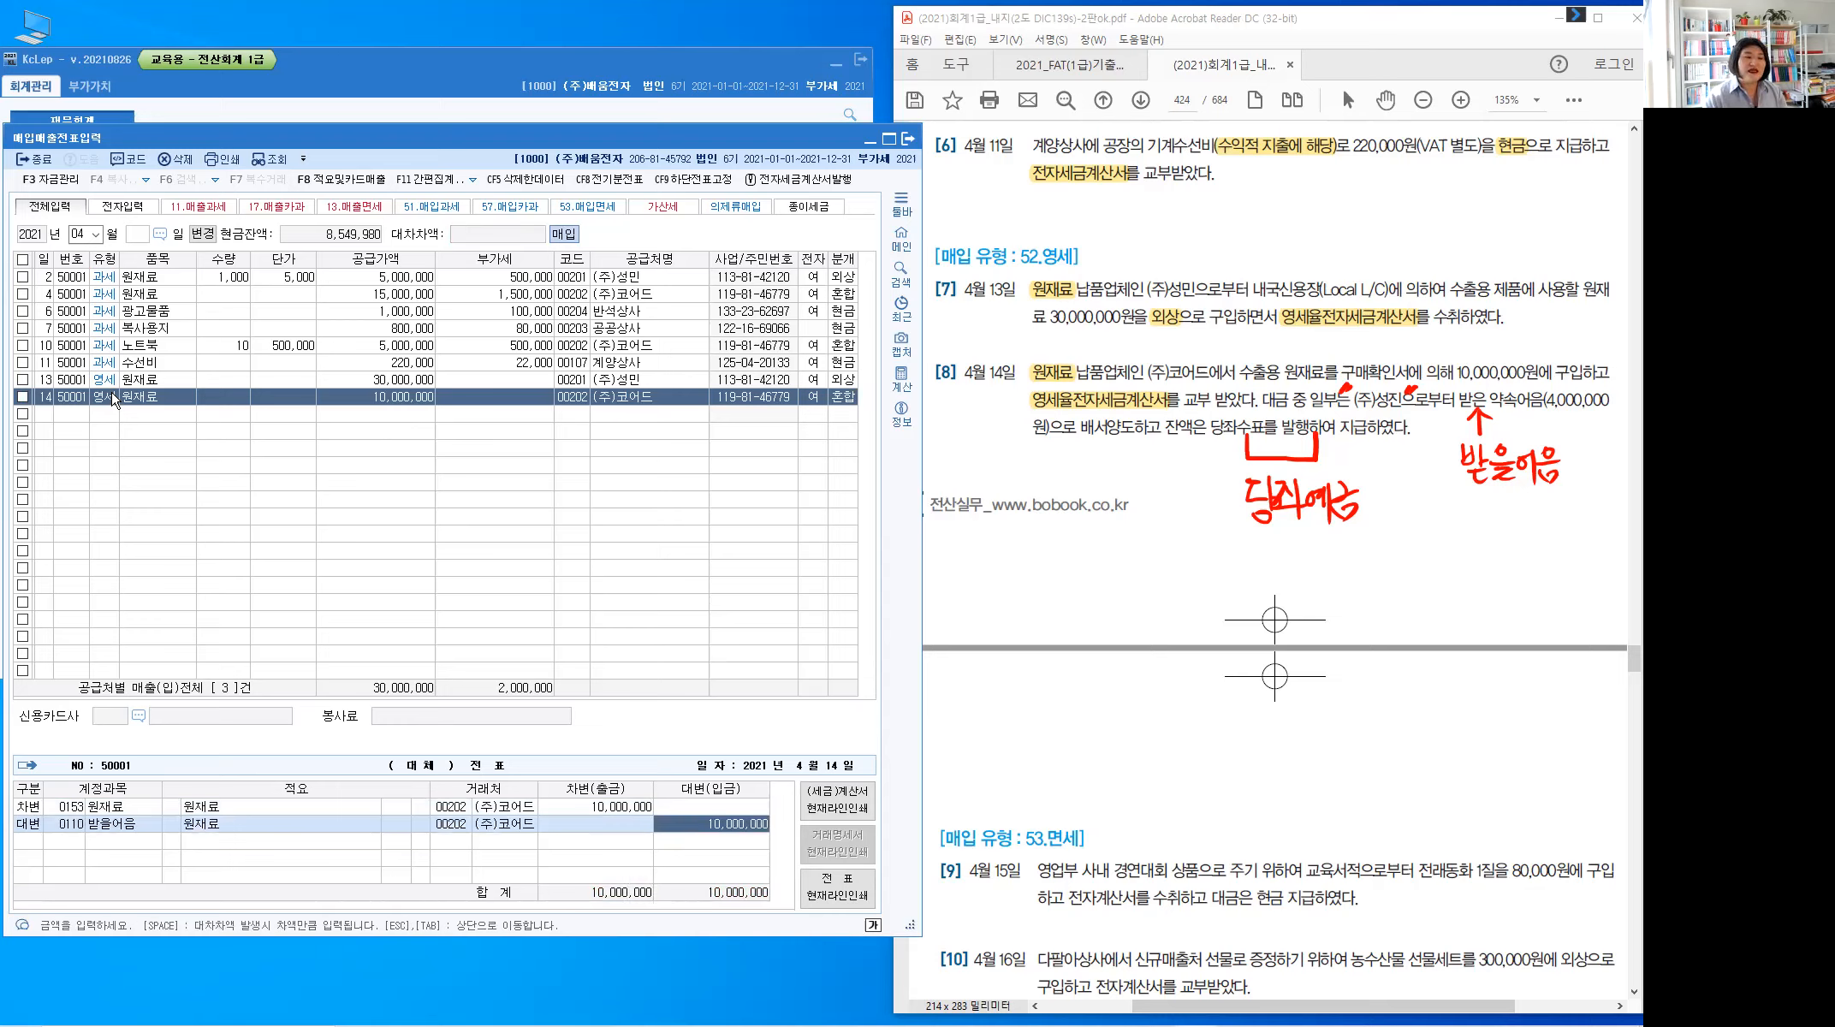
key("Left")
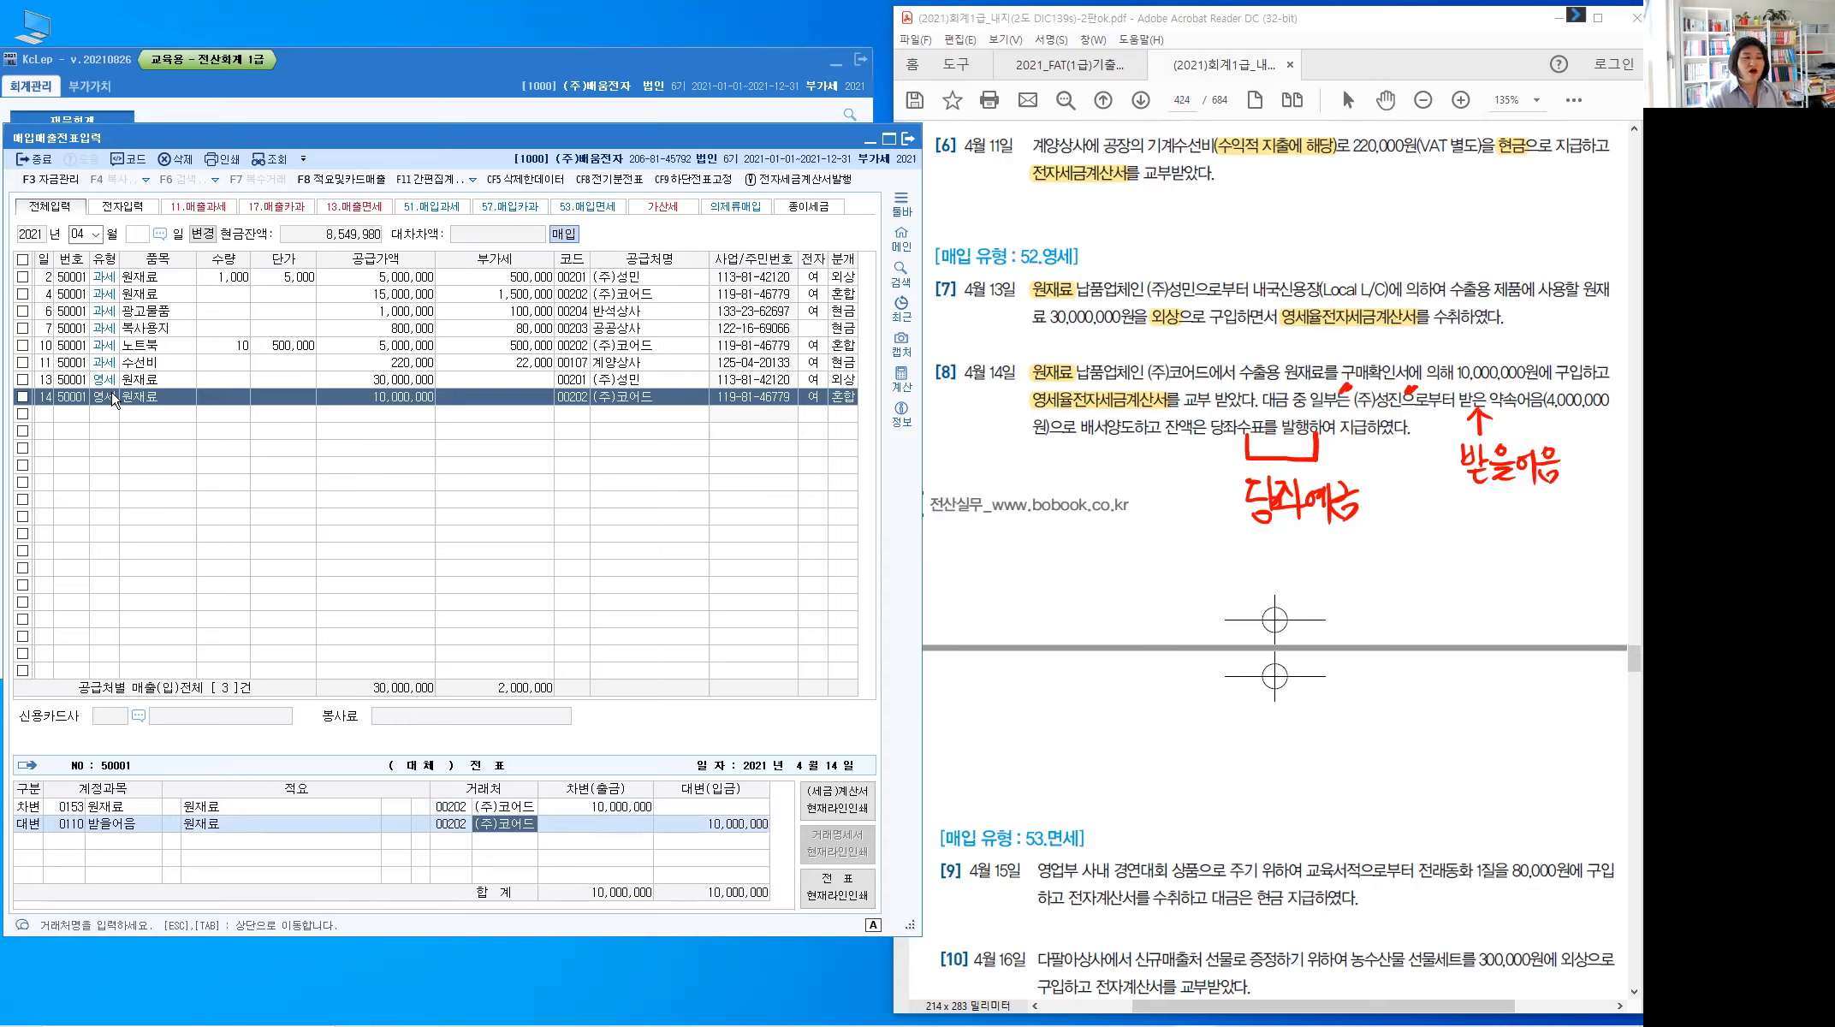
key("Left")
type("성지ㄴ")
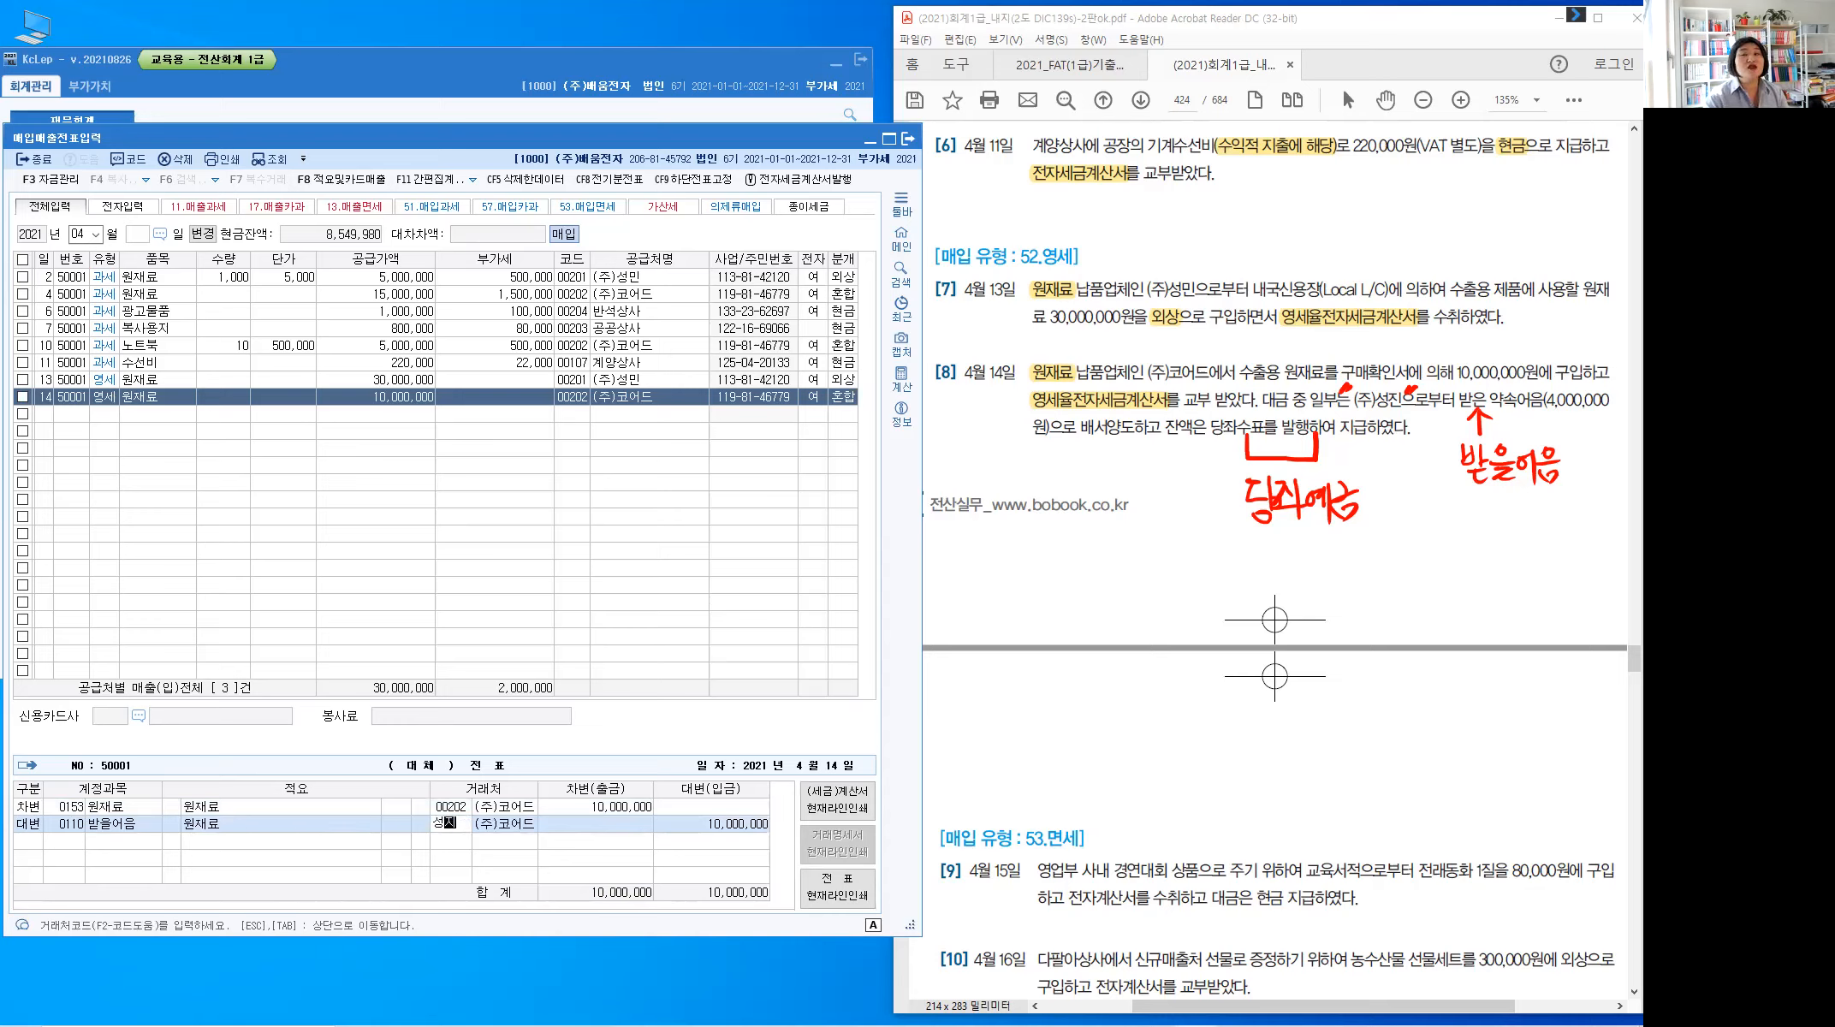
key("Return")
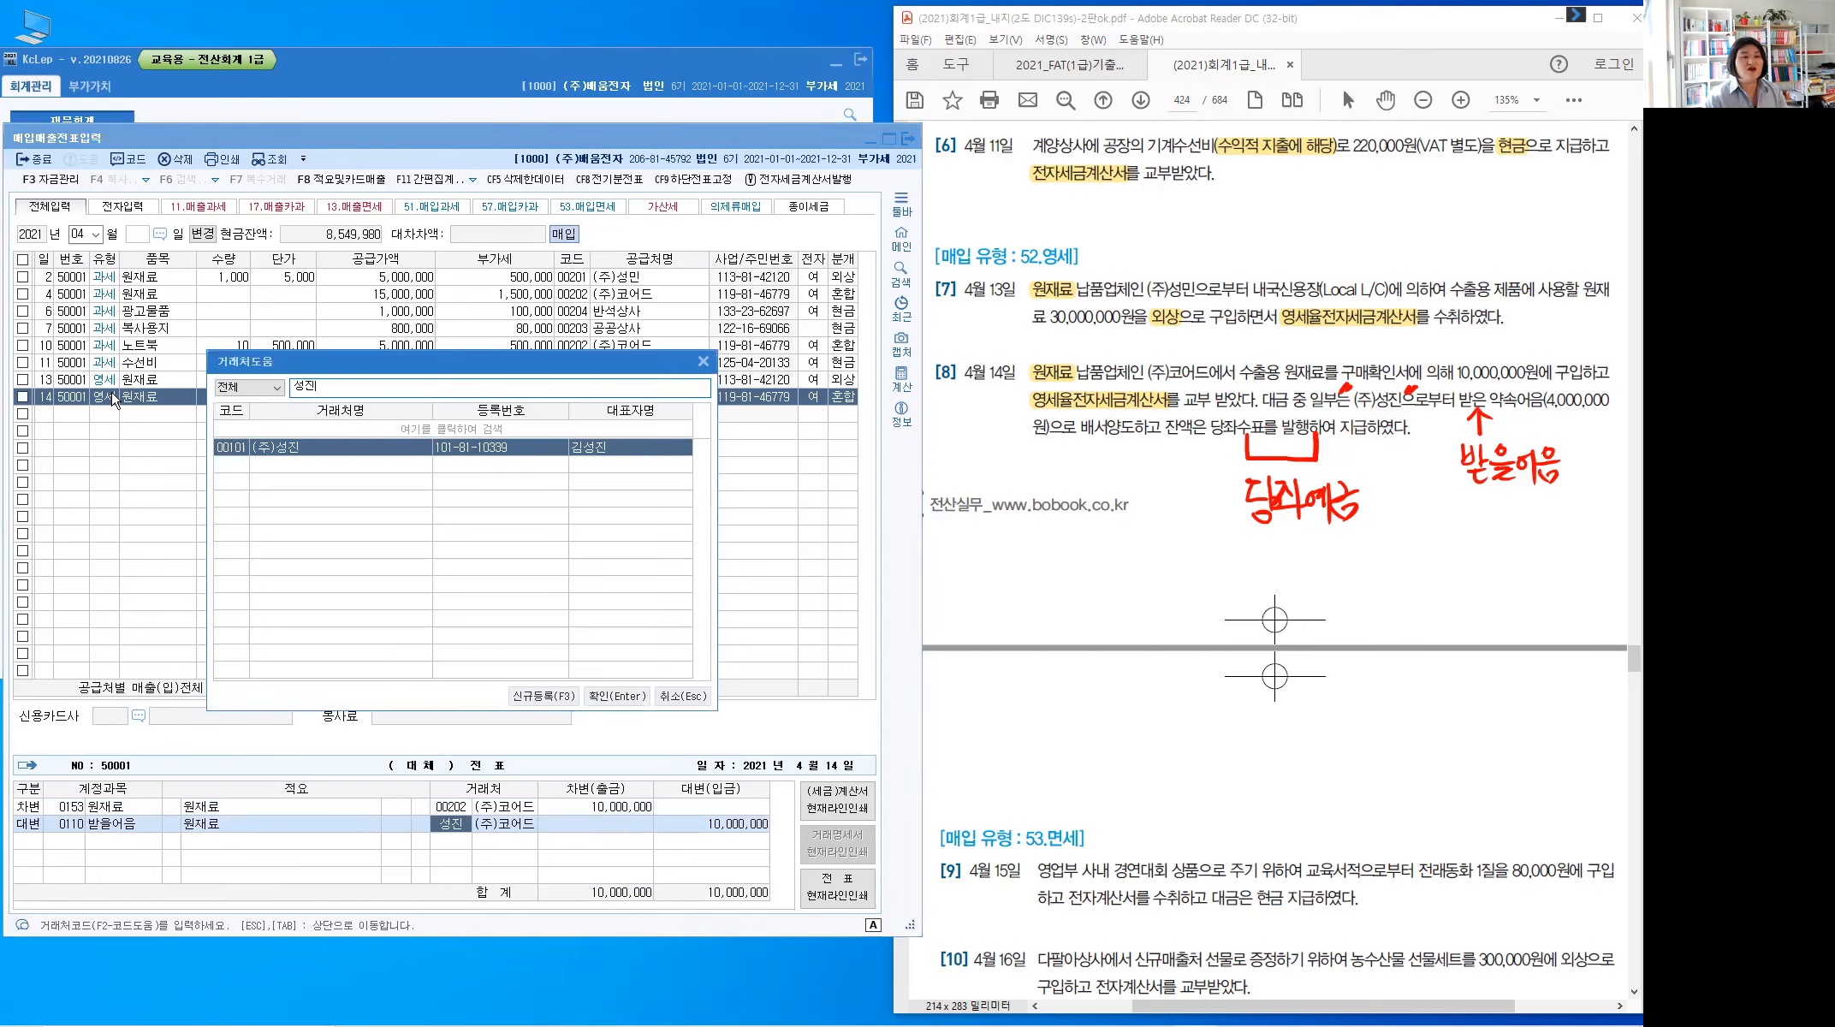
key("Return")
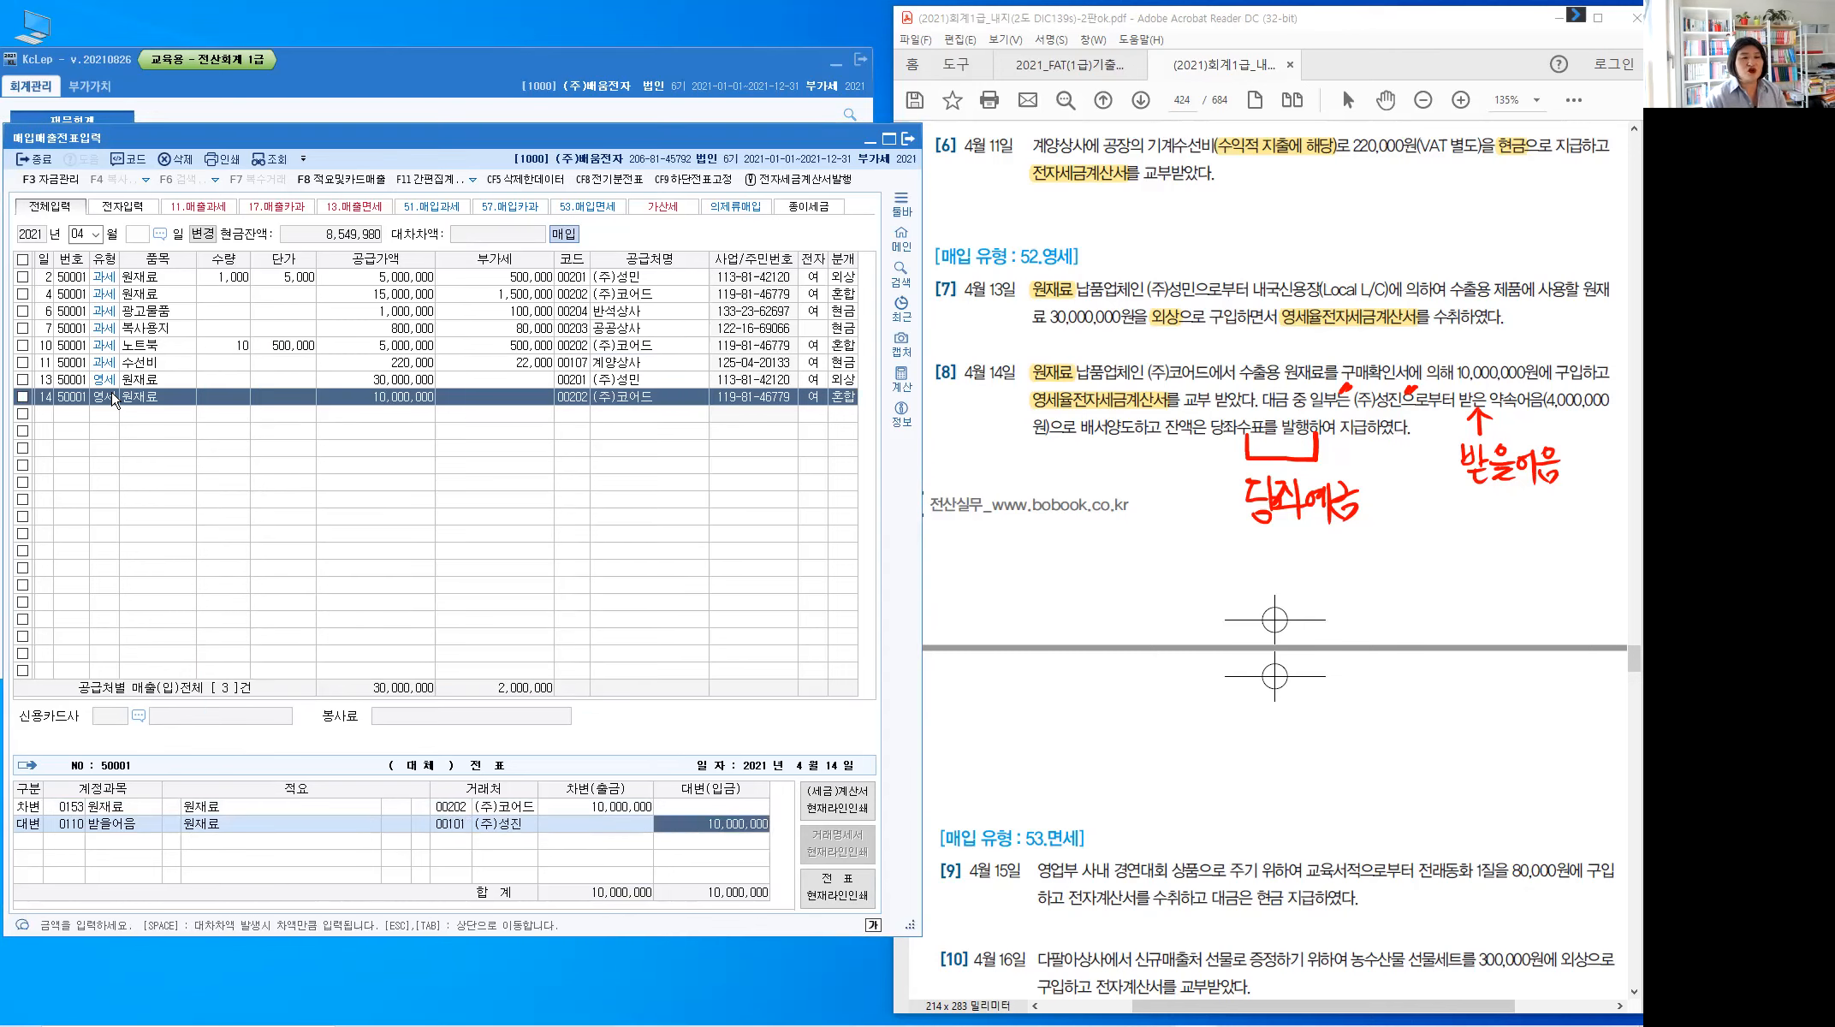
type("4000000")
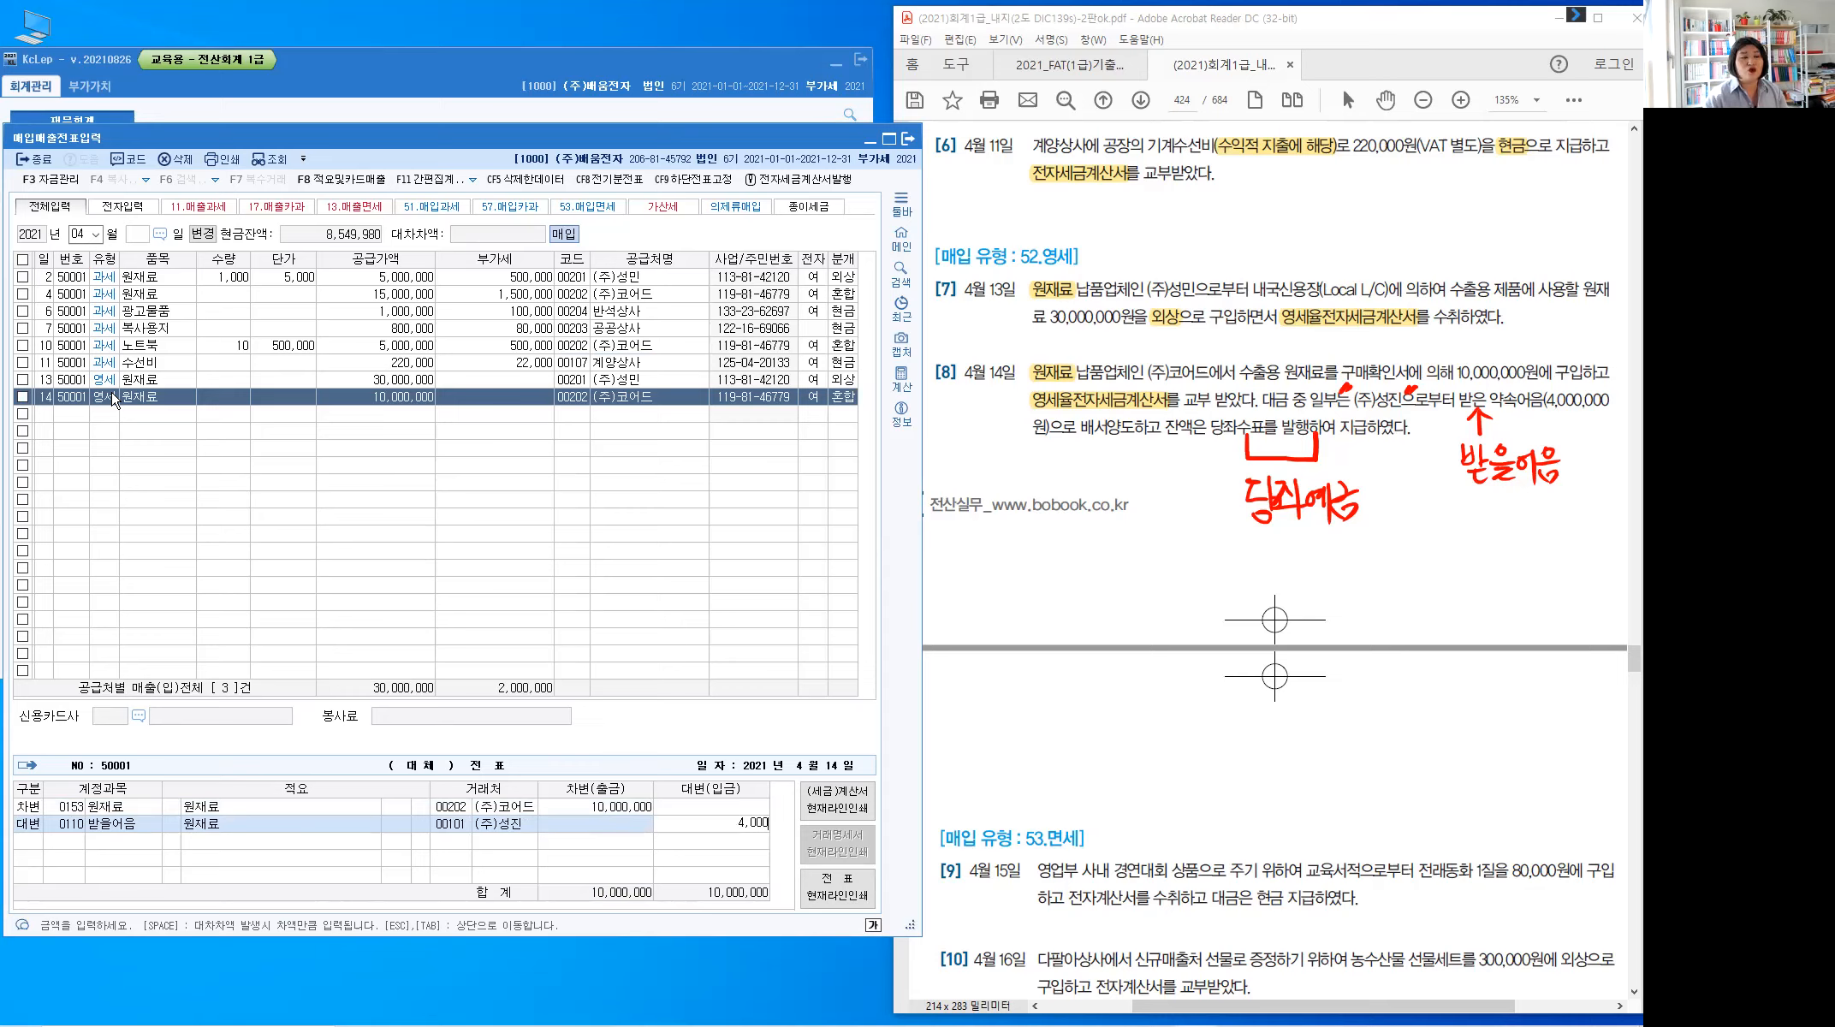
key("Return")
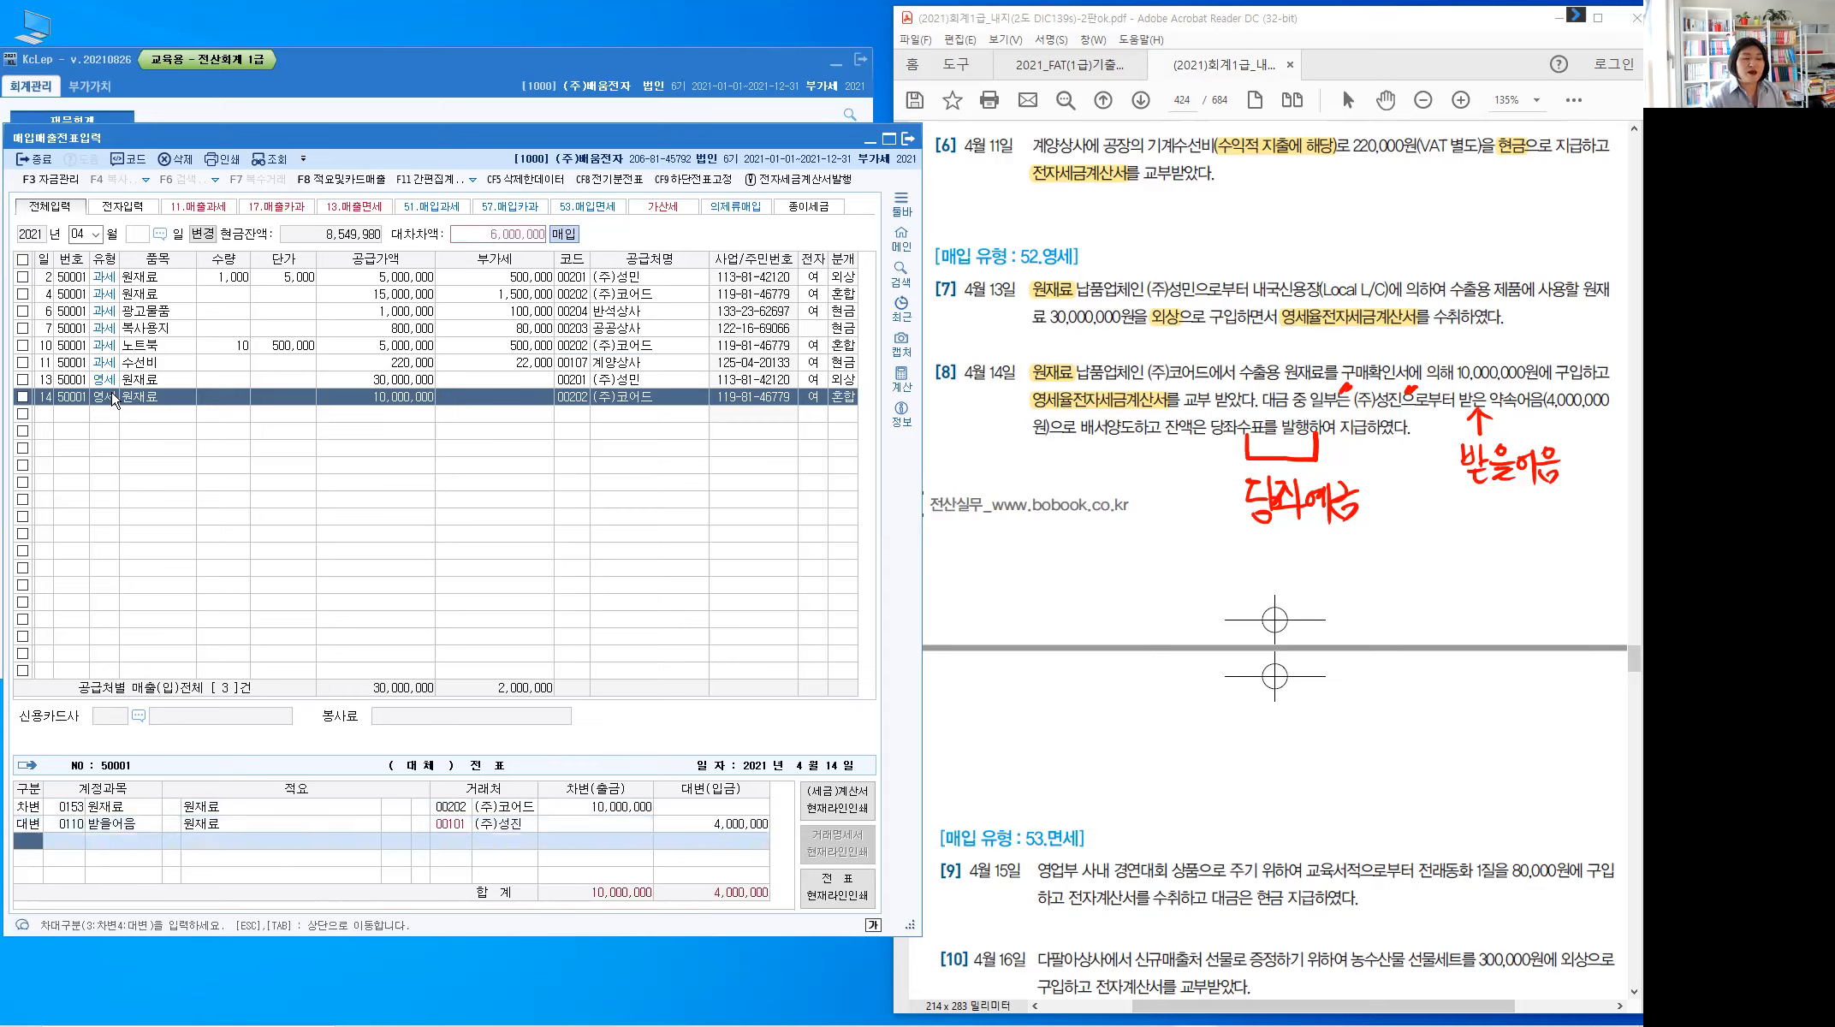
Credit the remaining 6,000,000 to 0102 당좌예금 and close the journal back to row 14
type("4")
key("Return")
type("102")
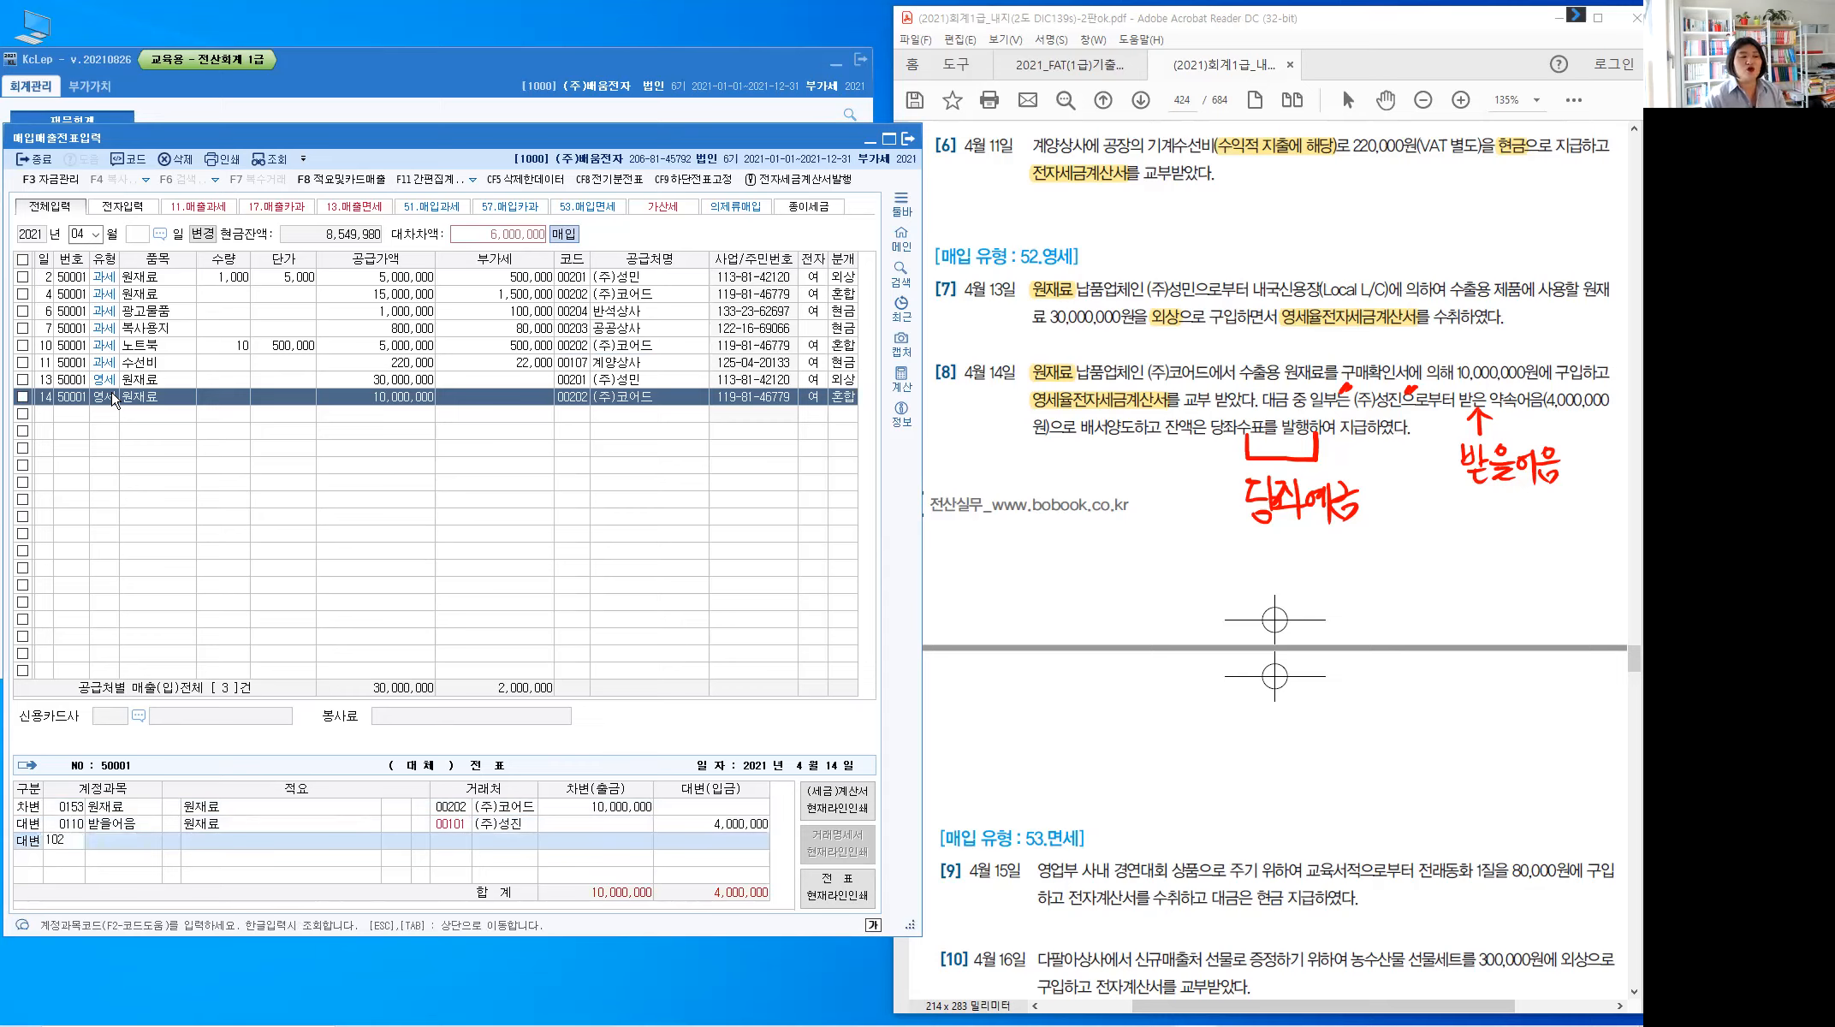
key("Return")
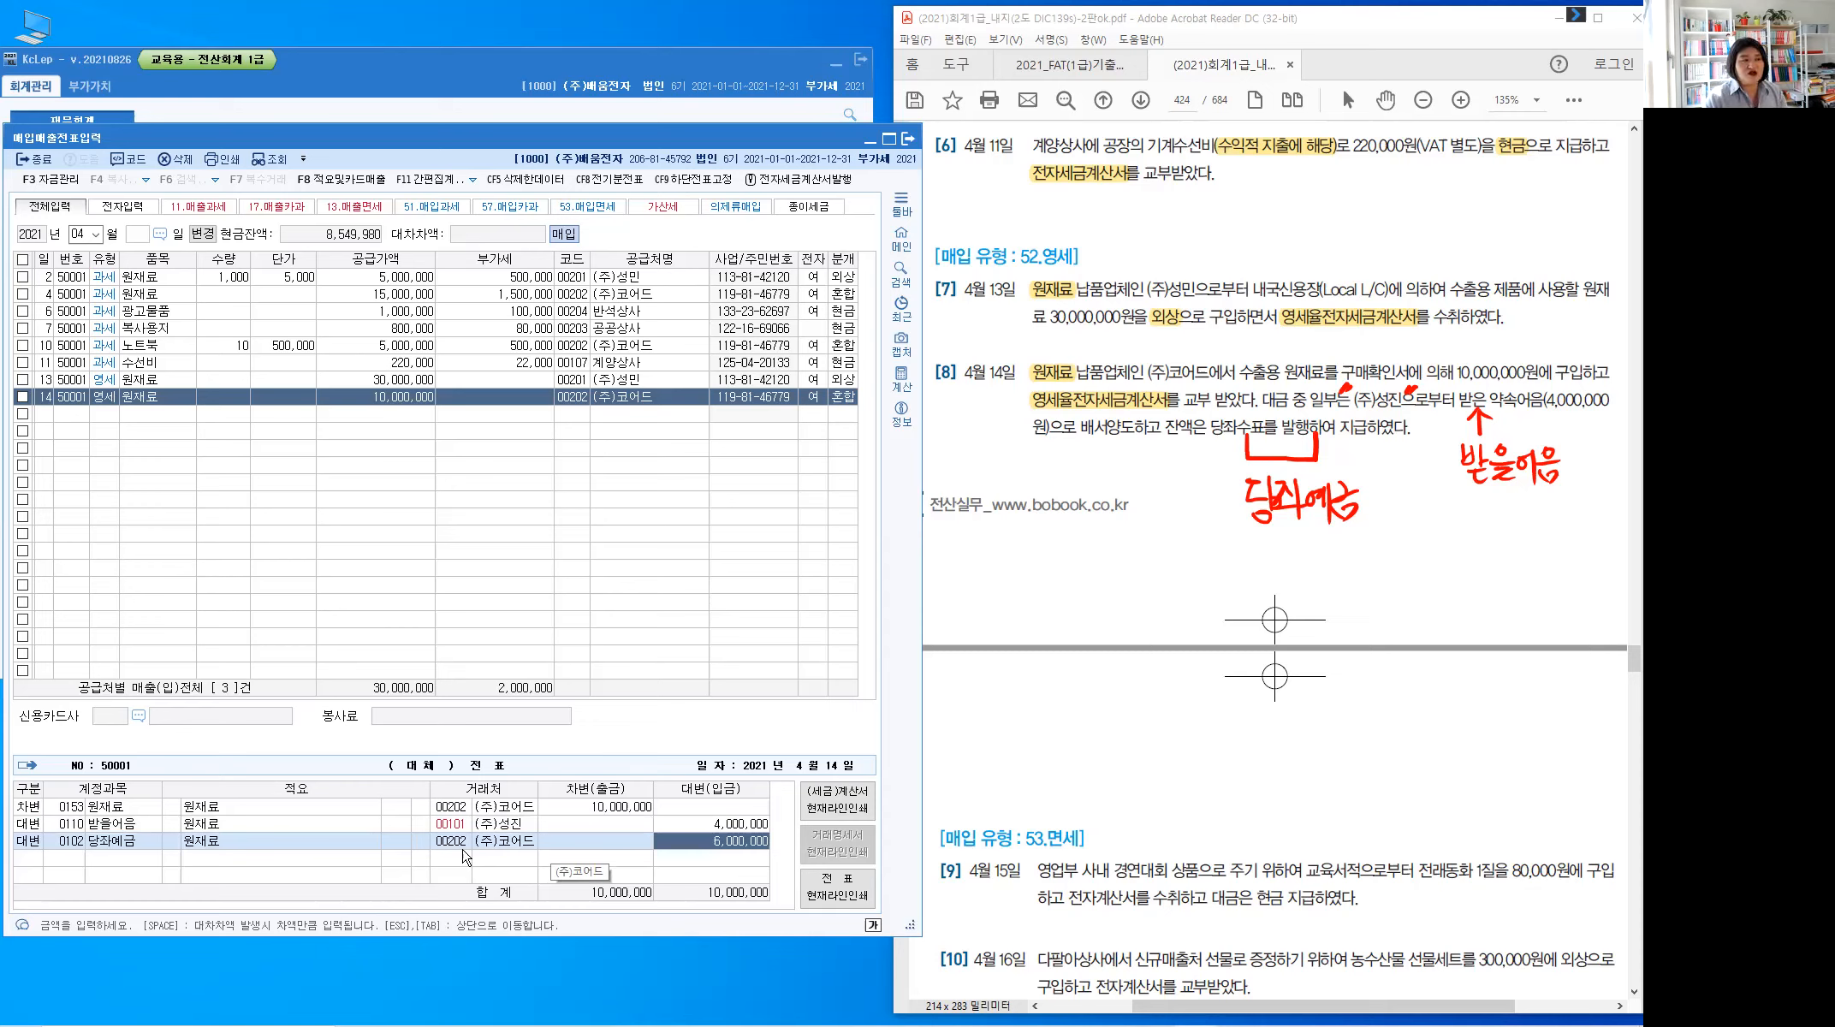
key("Escape")
key("Return")
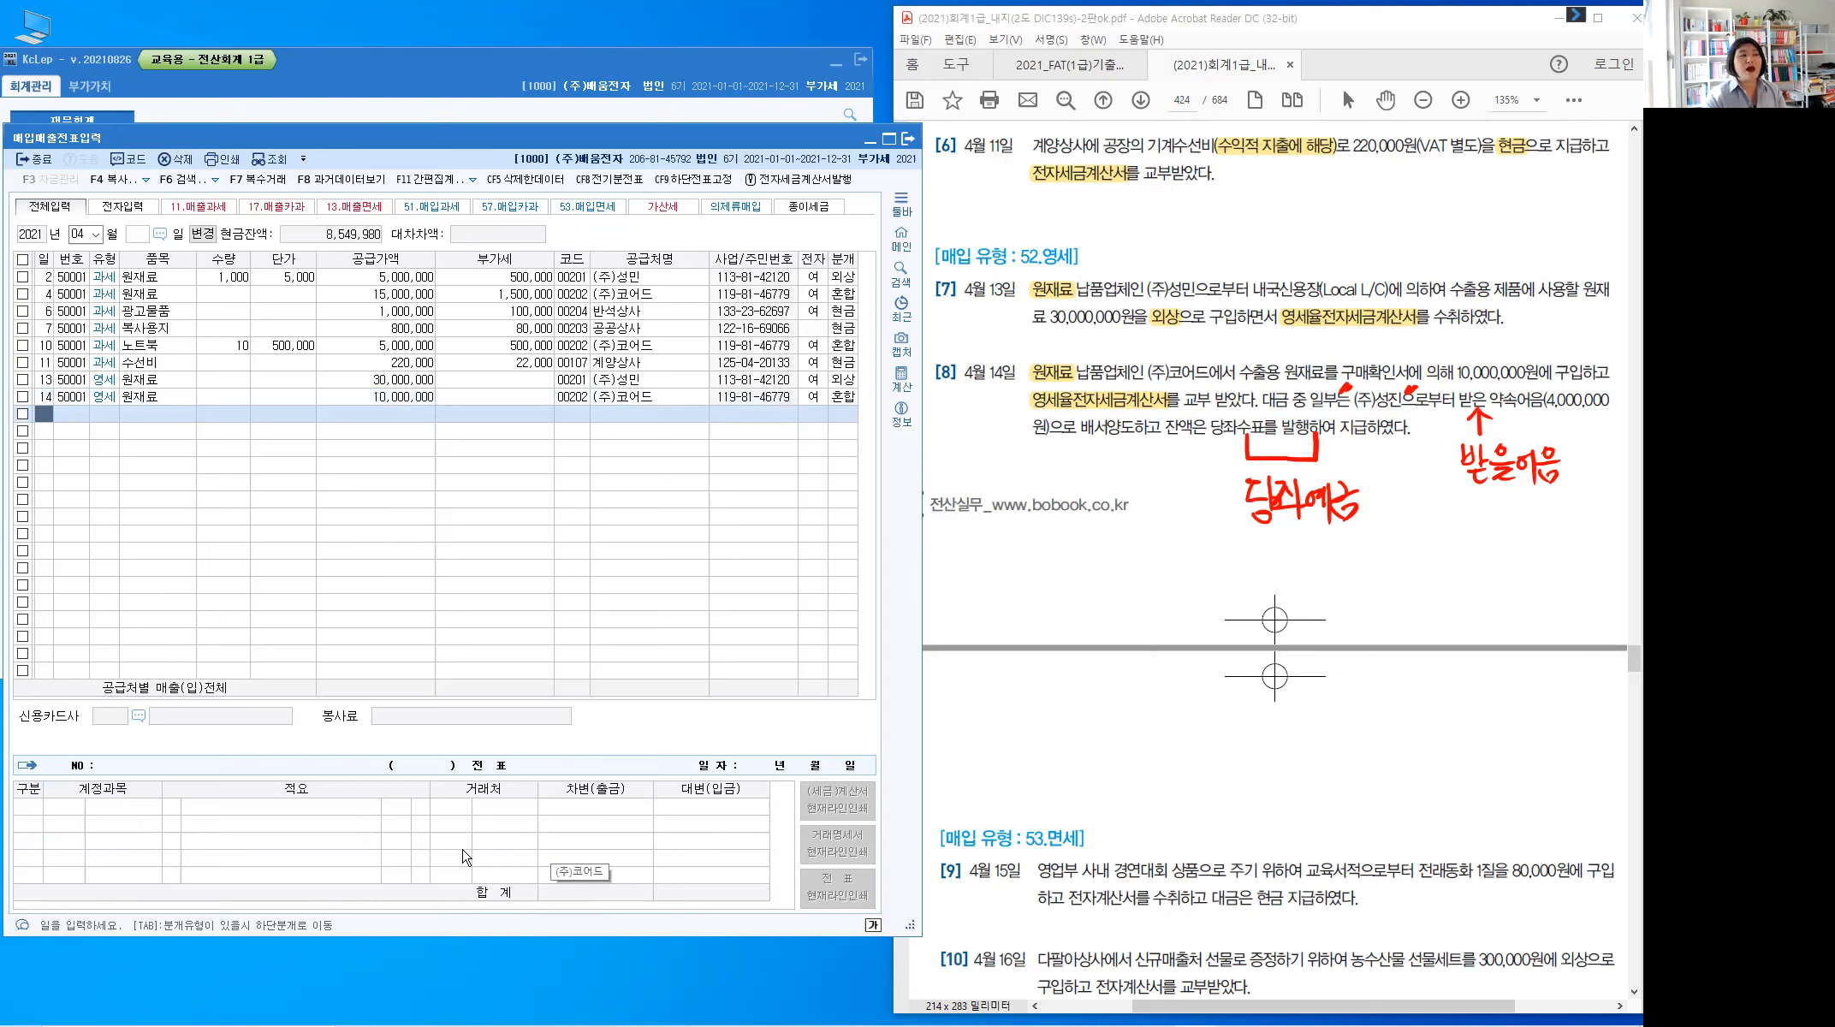
key("Up")
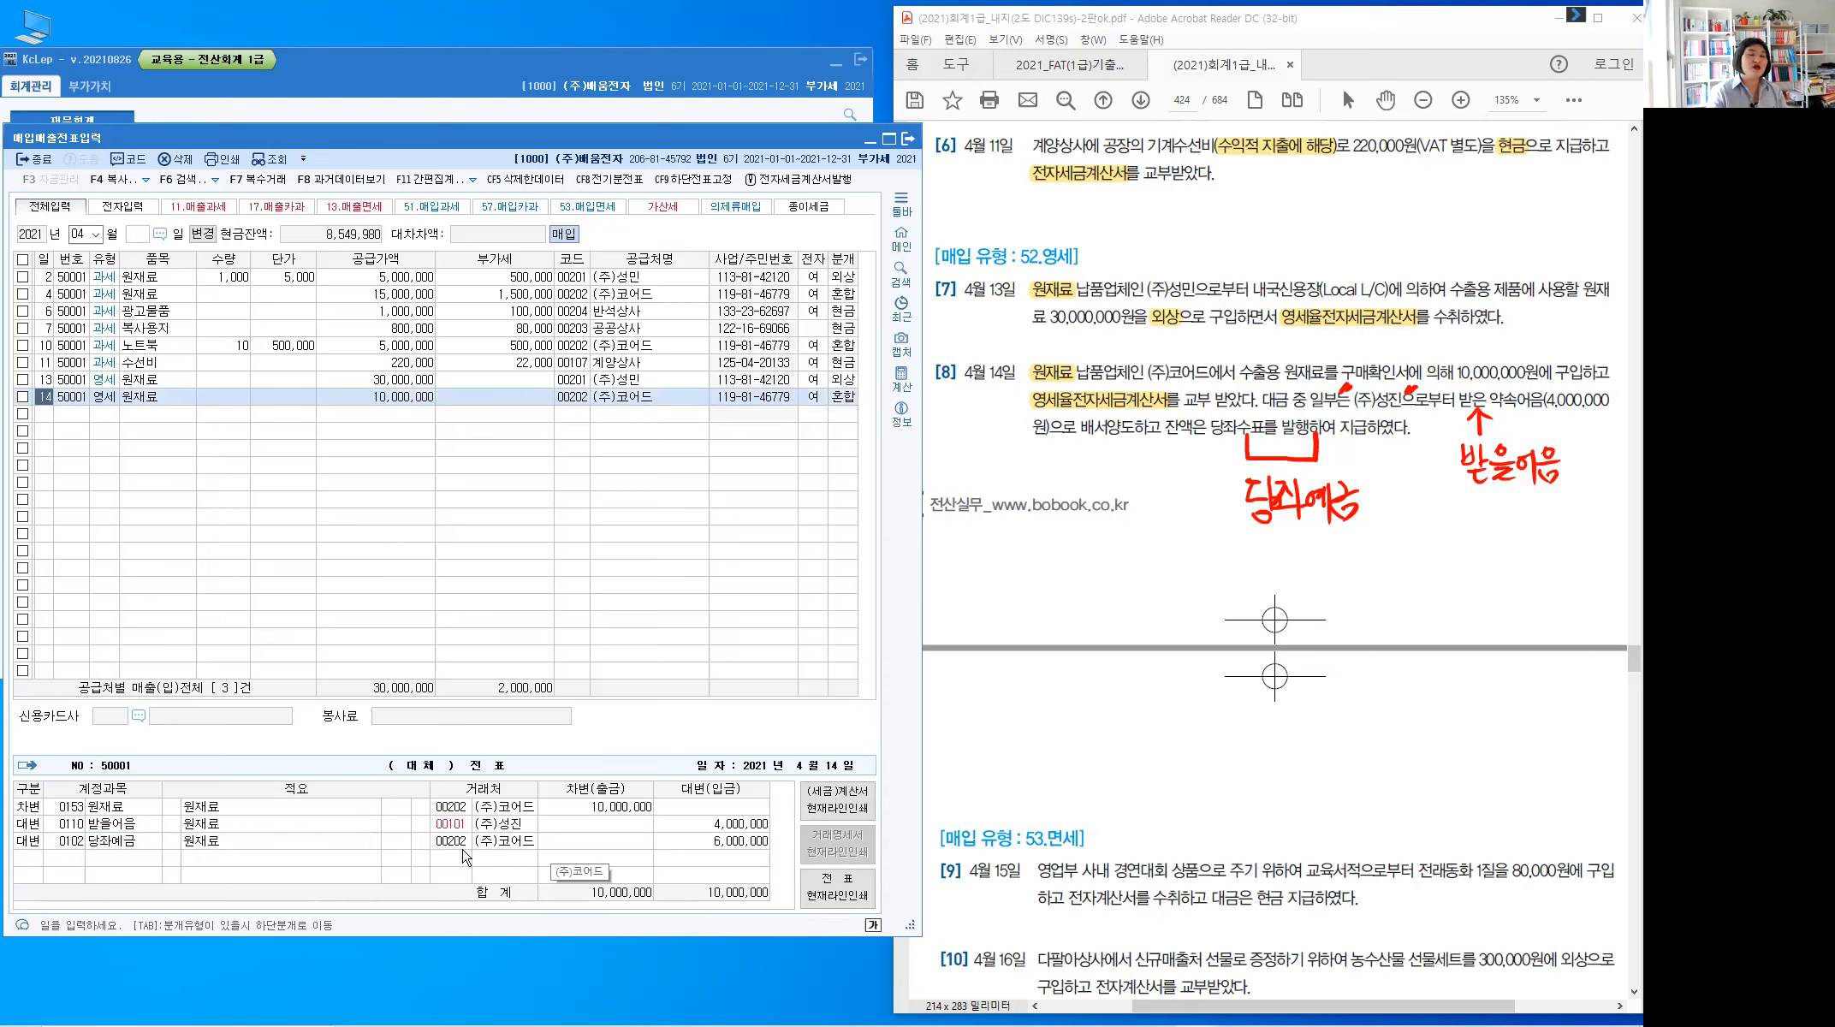
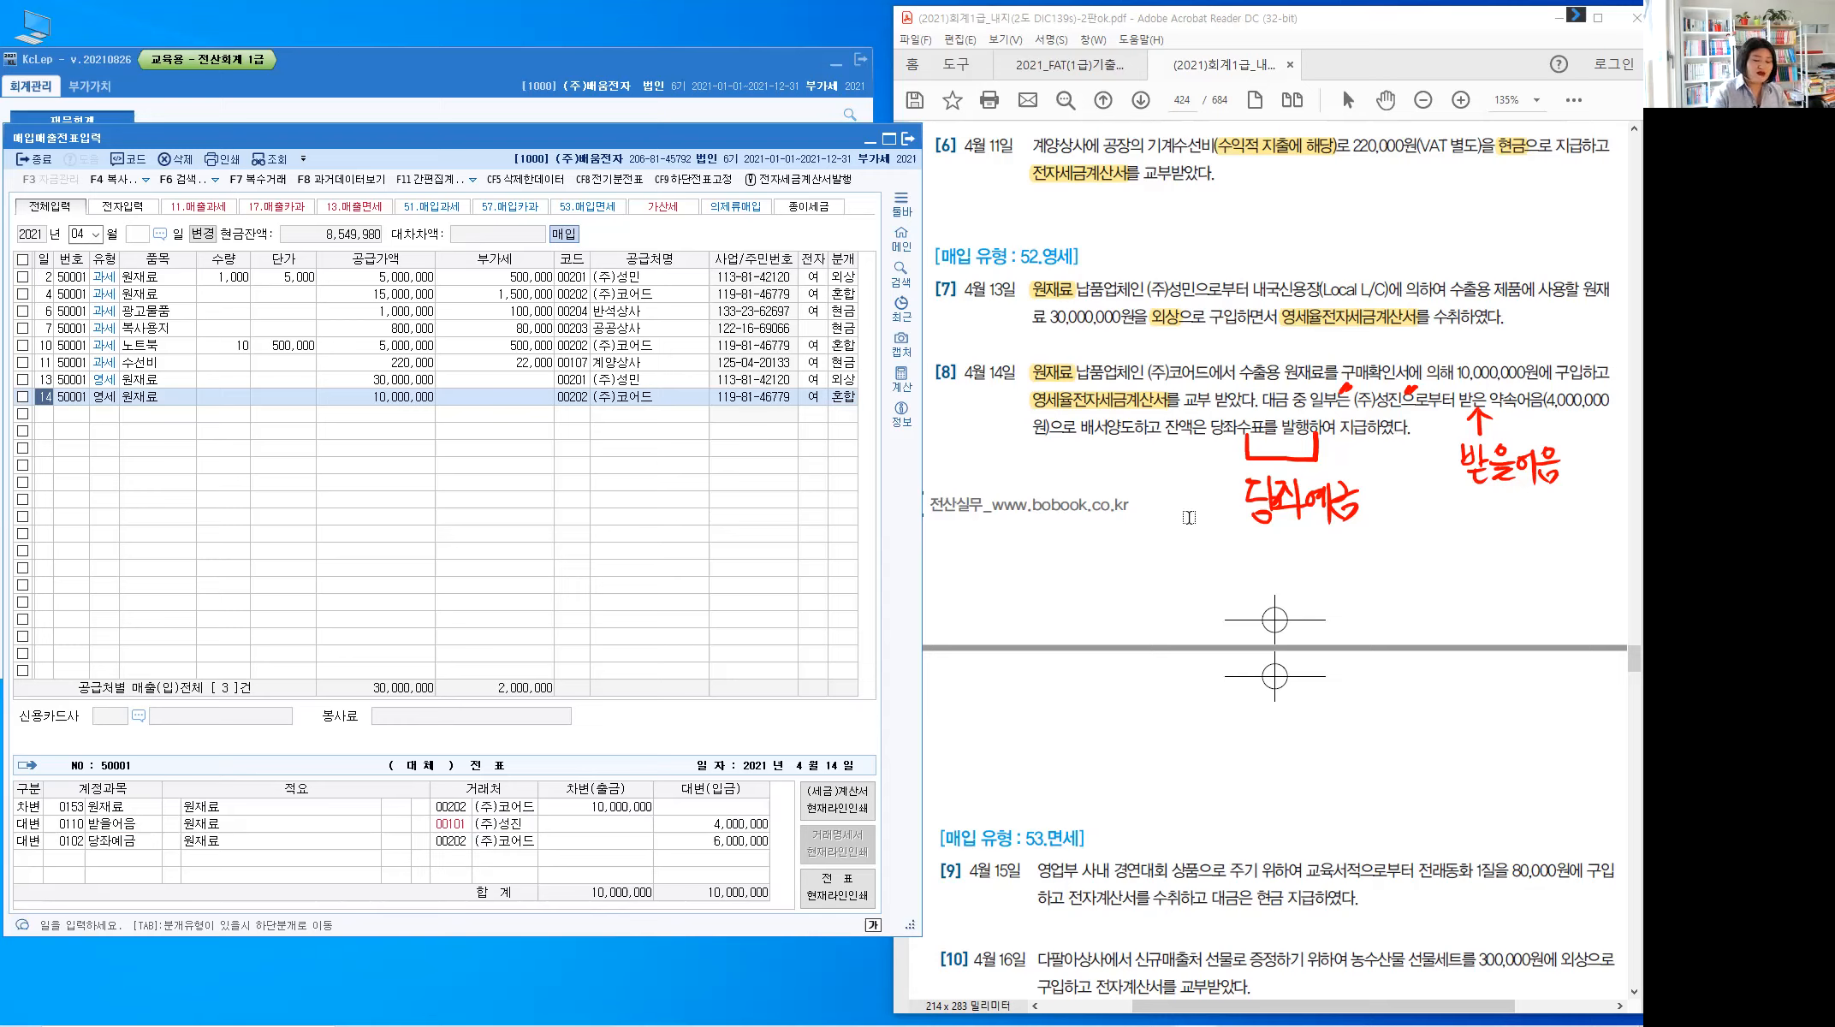
Clear the red ink notes from the workbook PDF and scroll down to purchase problems 9–14
key("Escape")
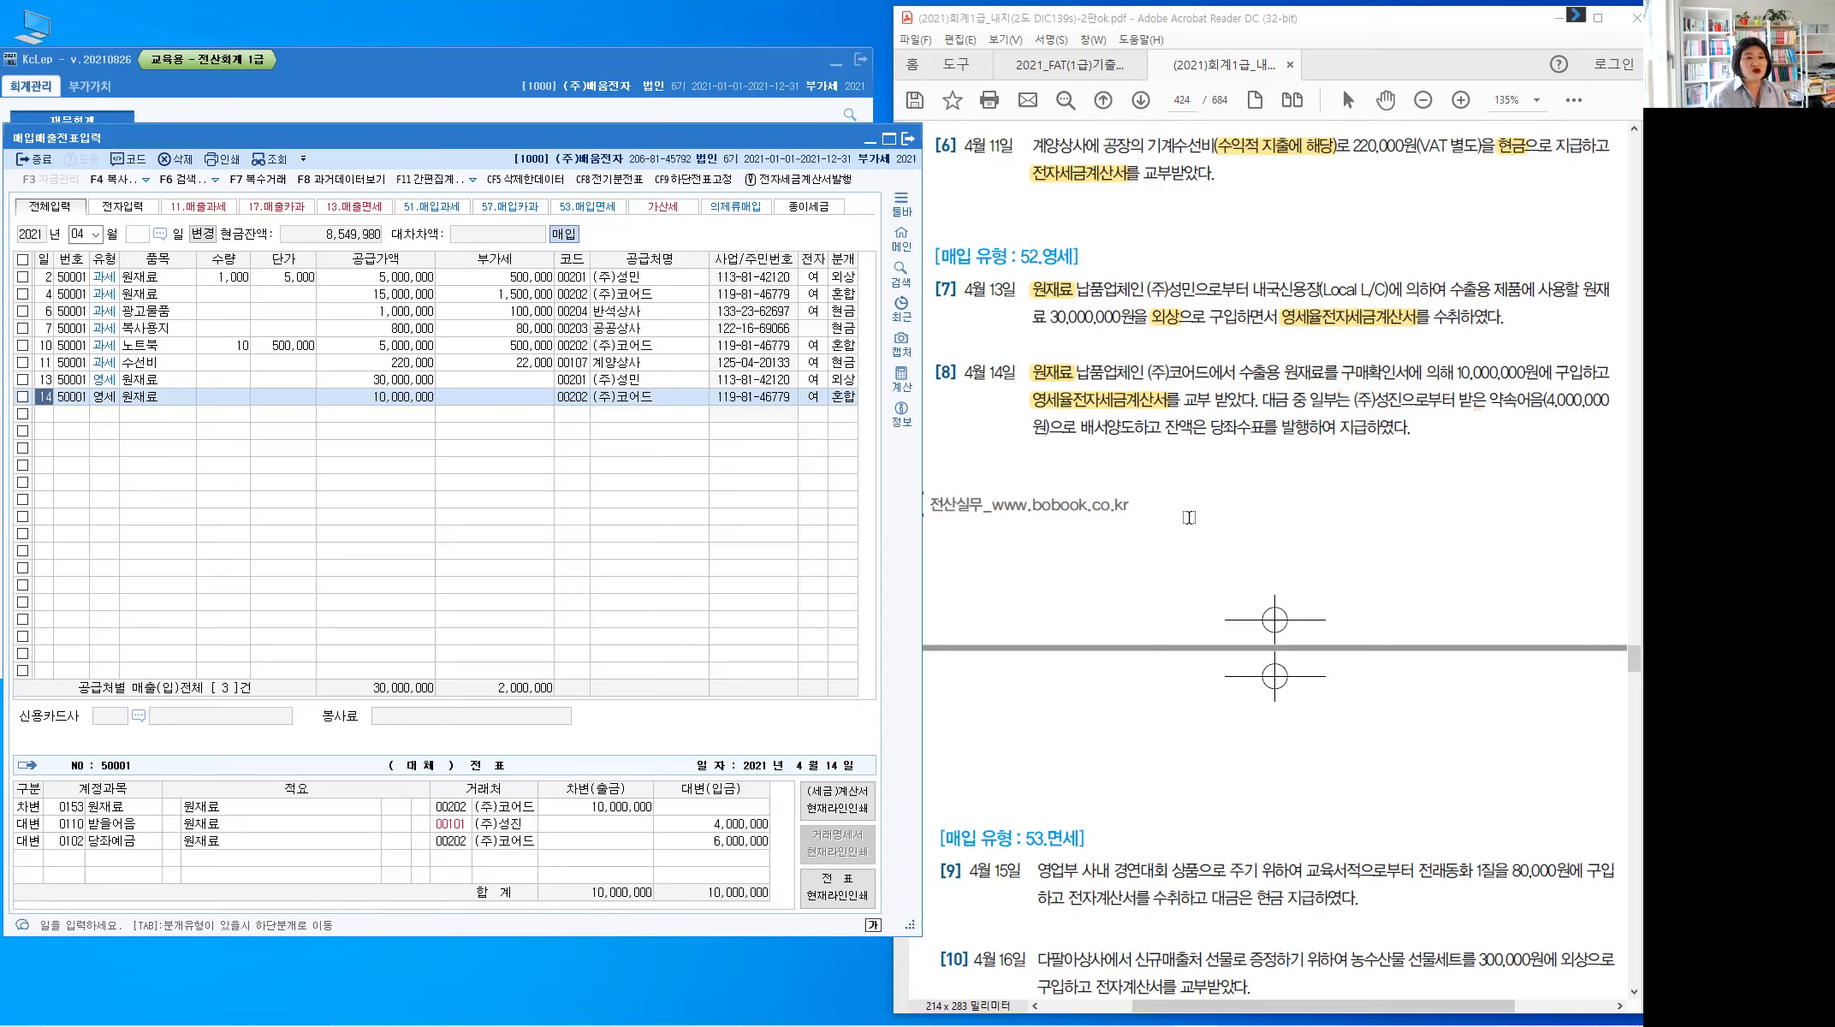
left_click(1193, 461)
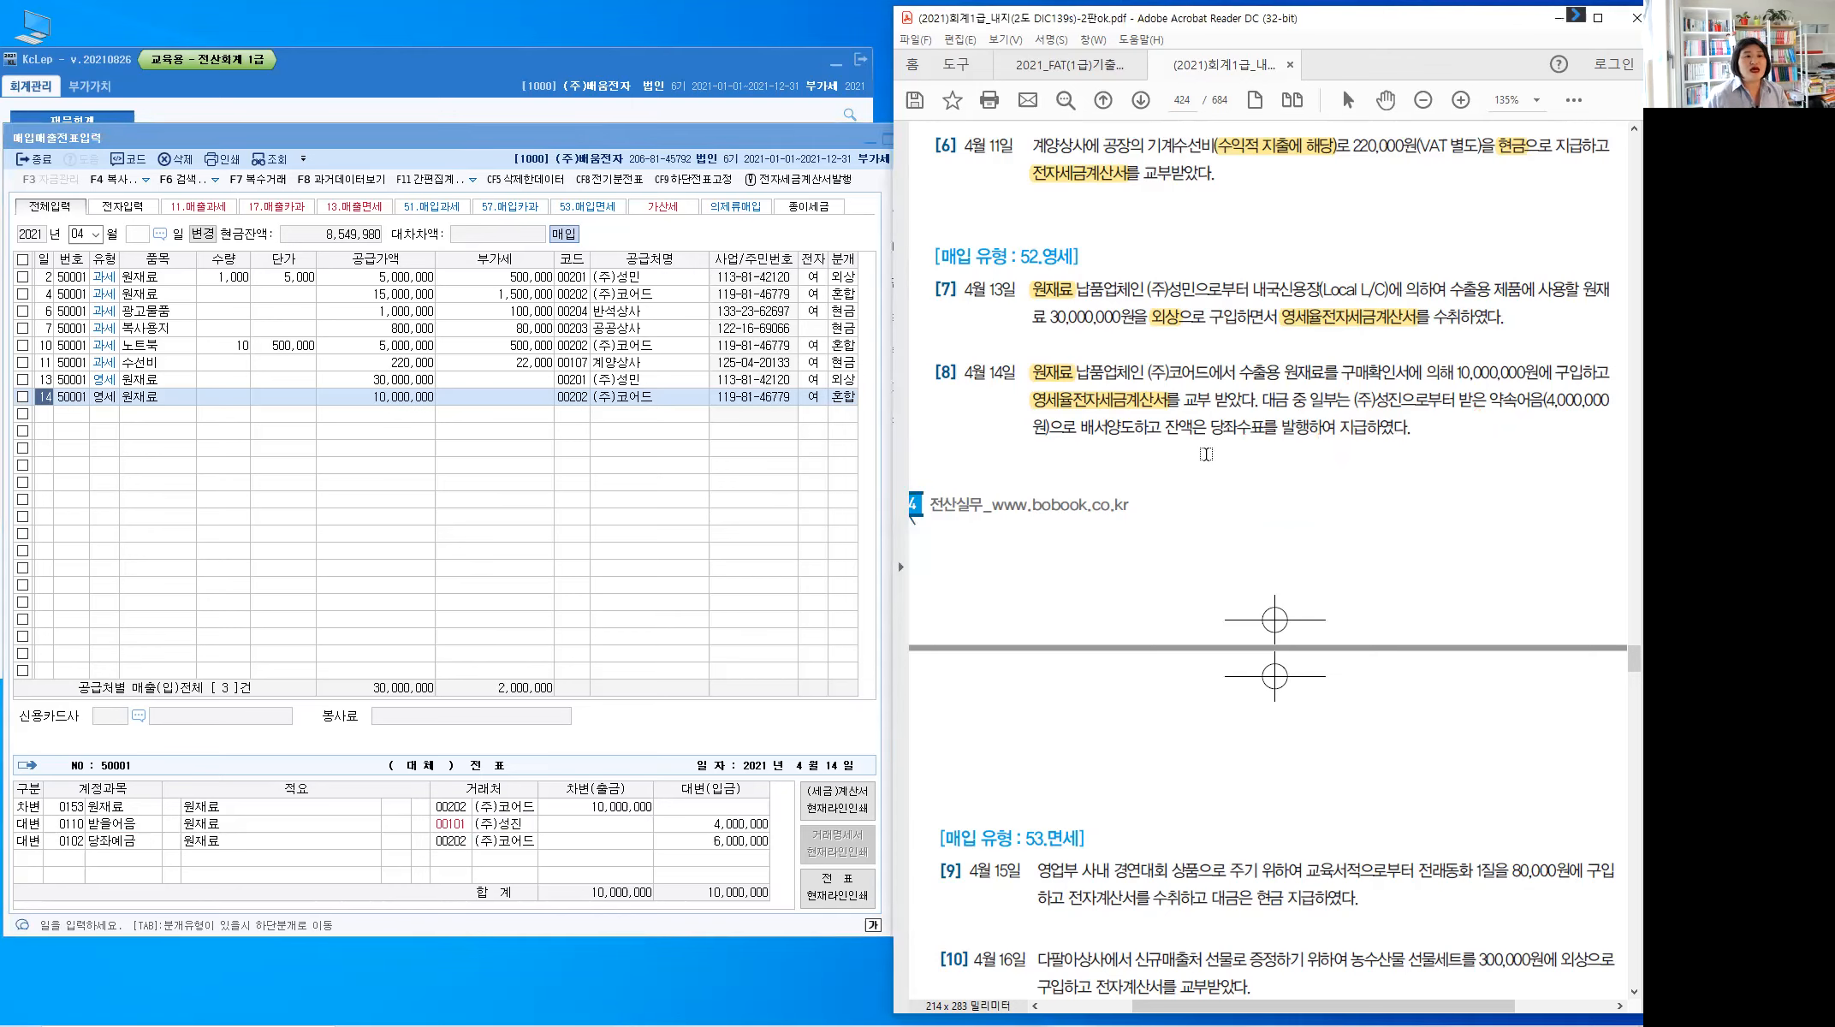
scroll(1206, 454, "down", 2)
scroll(1205, 454, "down", 5)
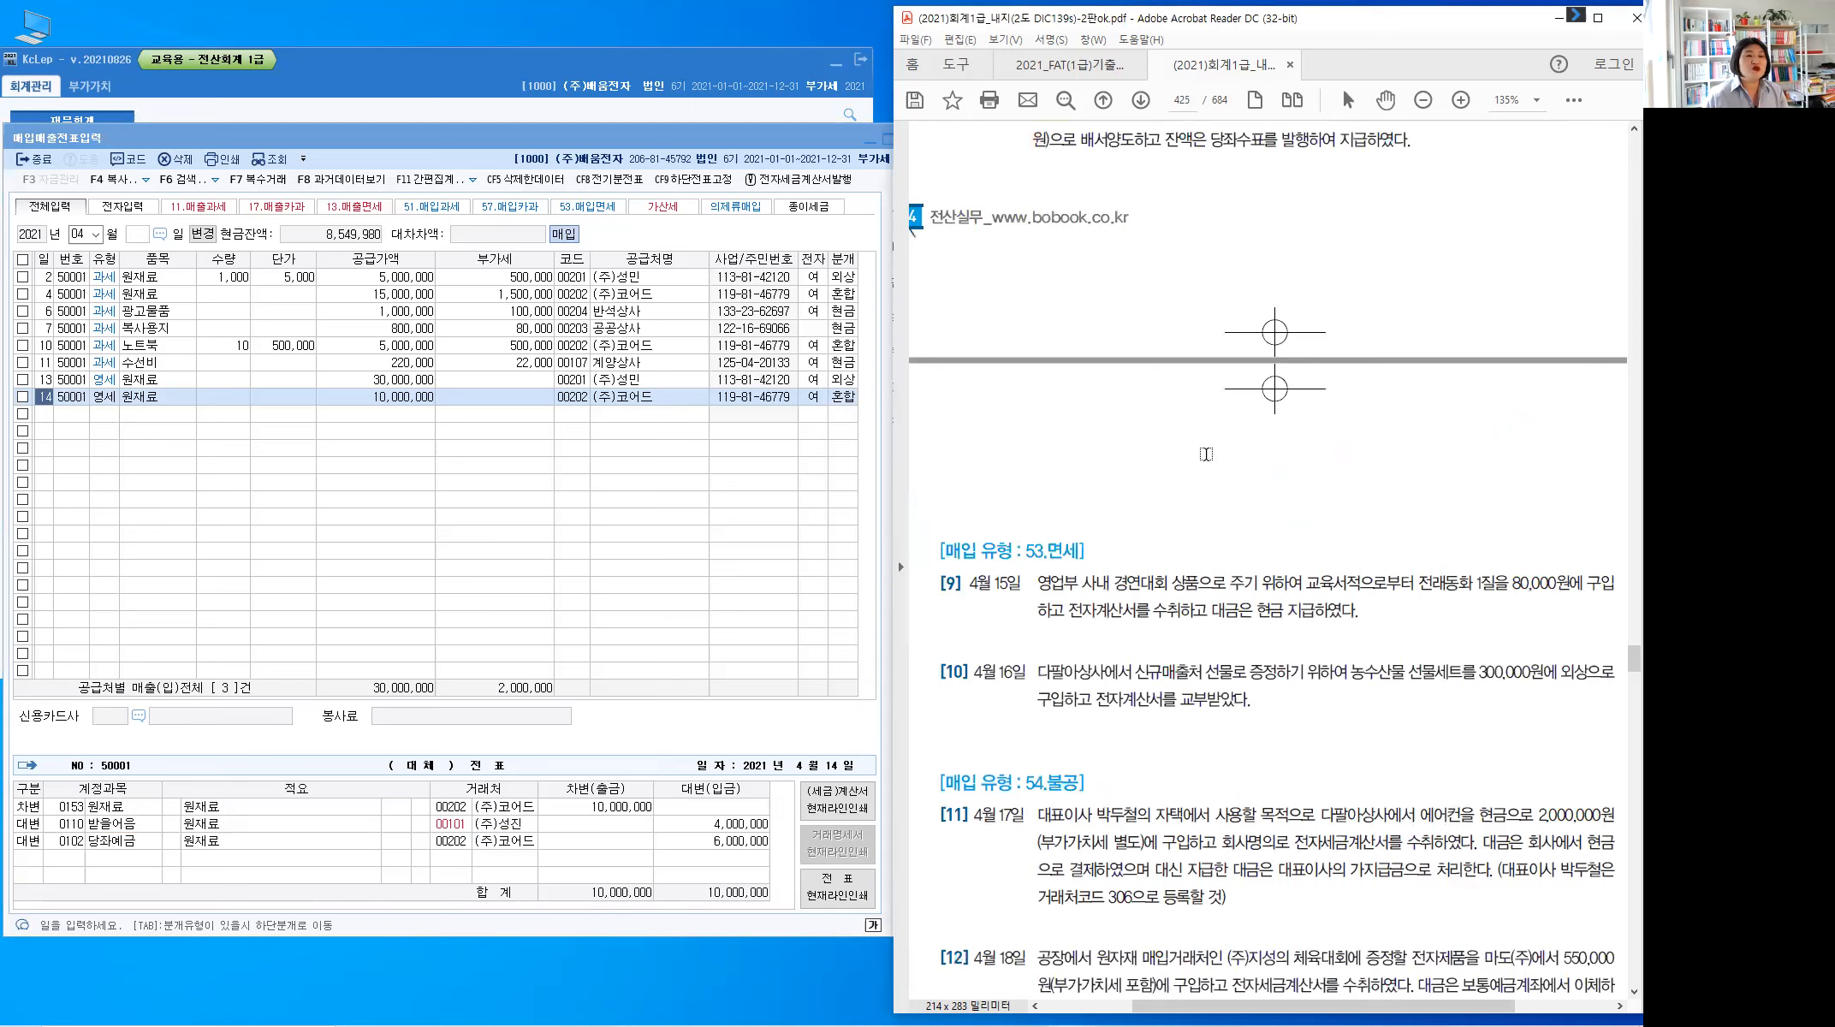
scroll(1206, 454, "down", 9)
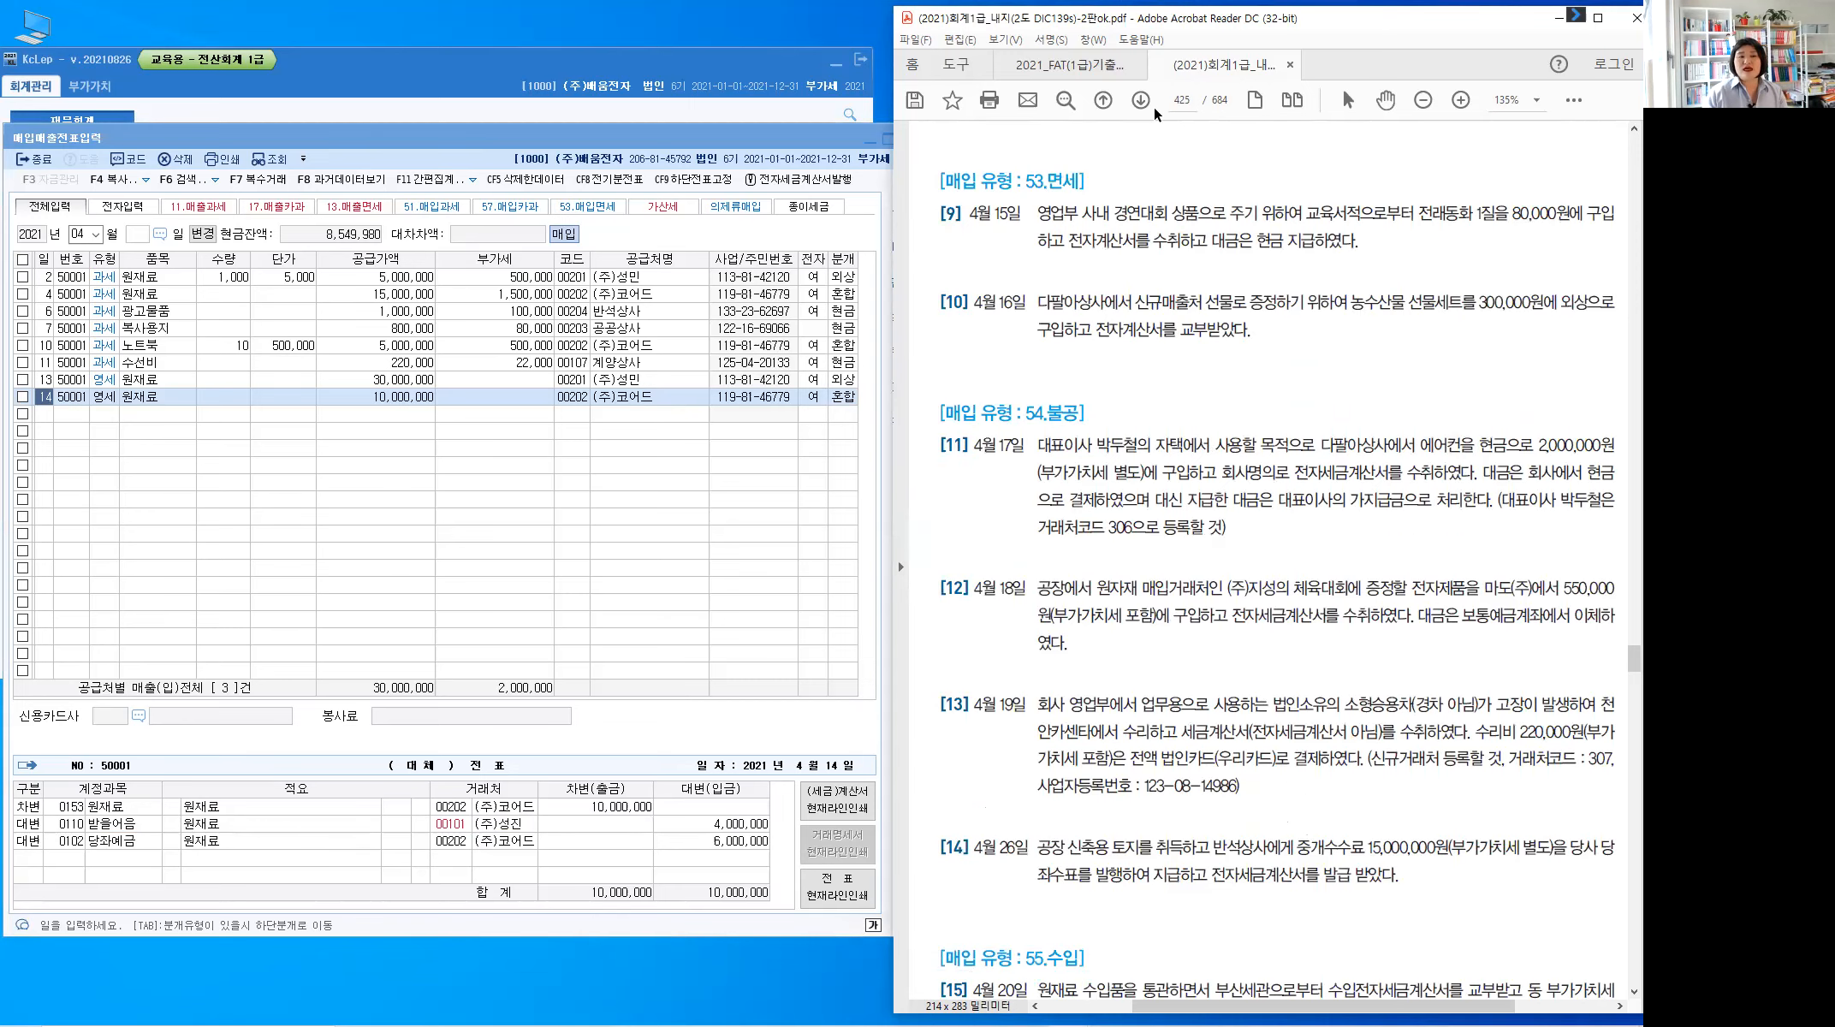
Start a new purchase row below row 14 dated the 15th
left_click(45, 416)
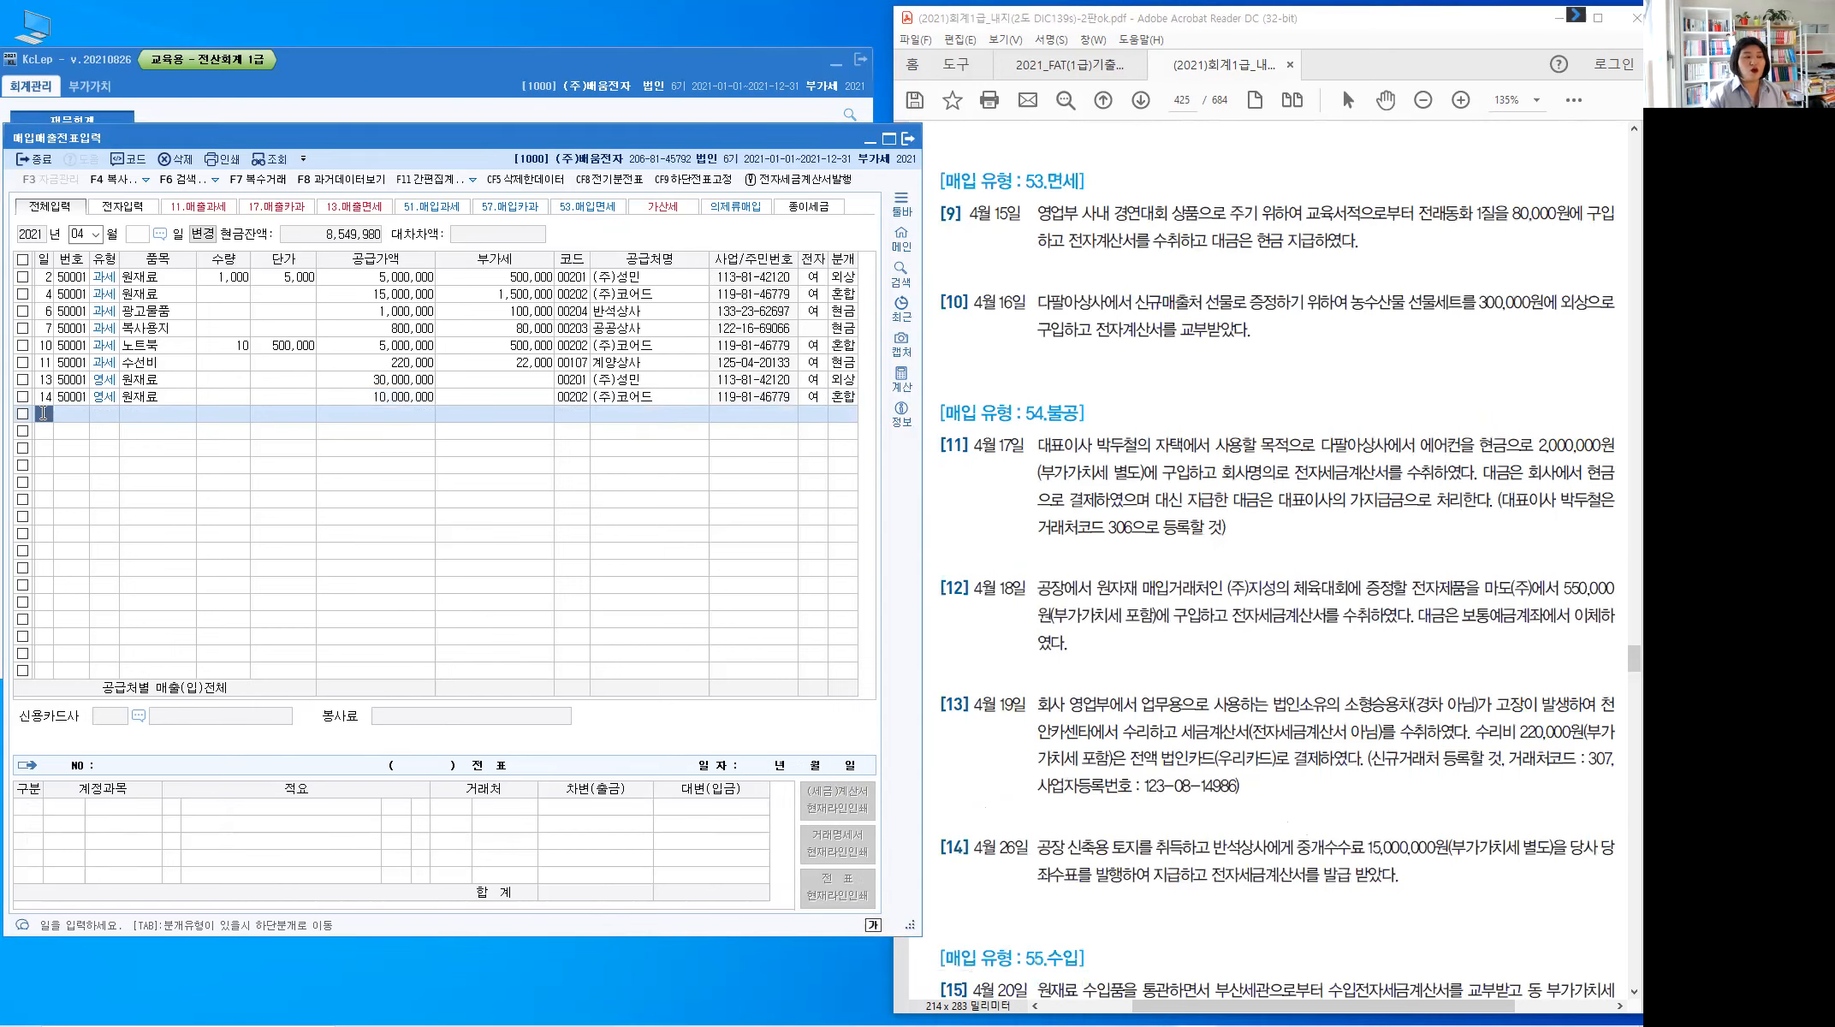
type("15")
key("Return")
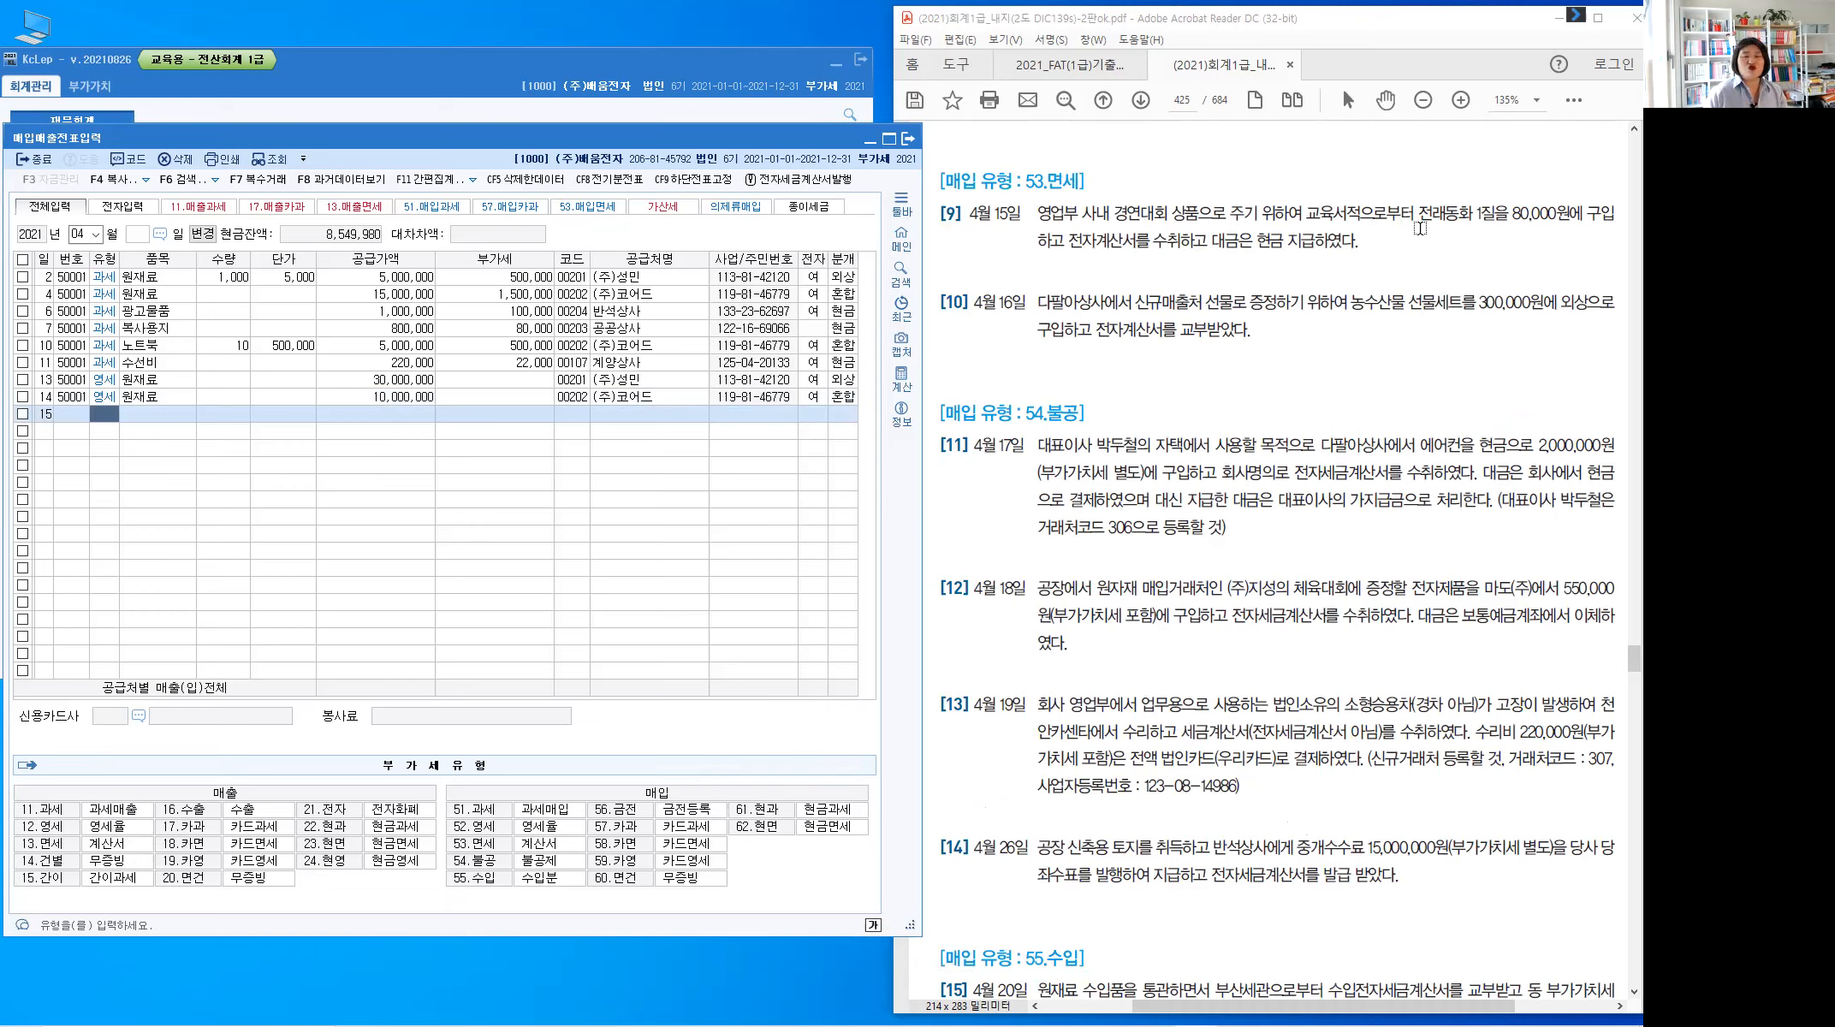
Highlight 전자계산서 and 현금 in PDF problem 9
left_click(1117, 248)
double_click(1121, 242)
left_click_drag(1257, 242, 1284, 244)
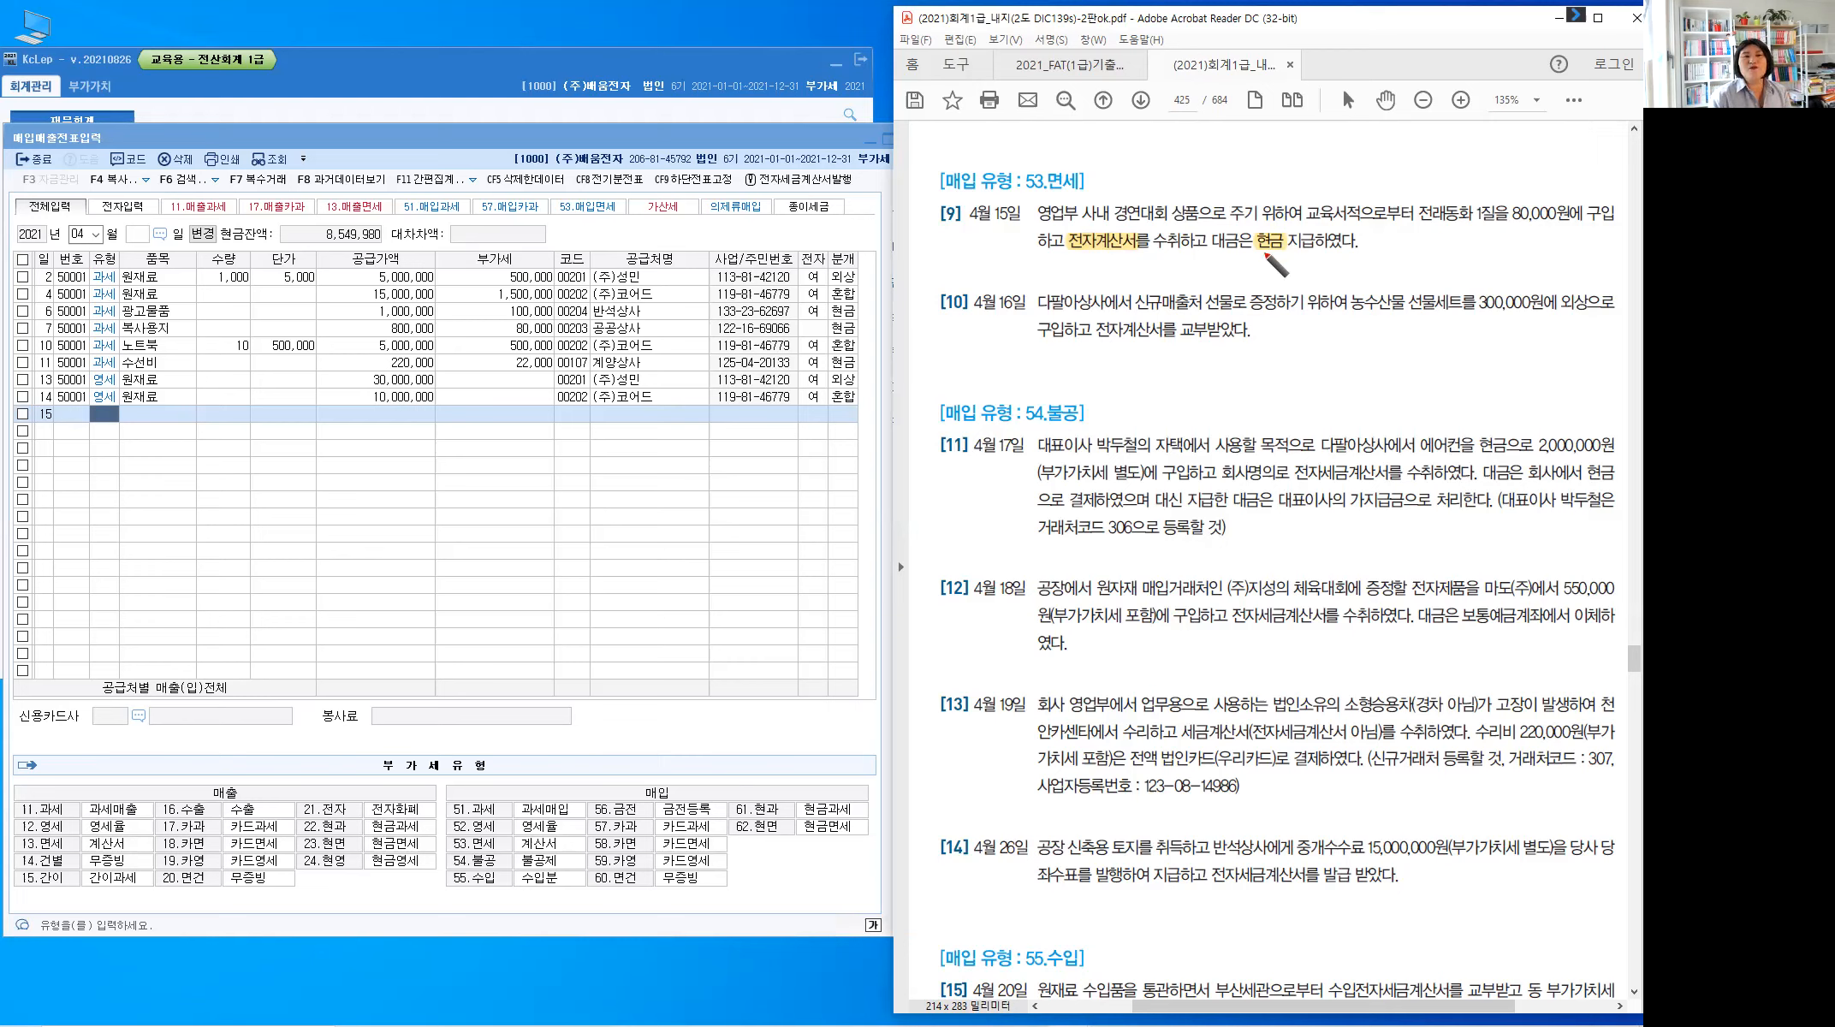
Mark problem 9 in red and handwrite 복리후생비(판) above it
left_click_drag(1037, 203, 1033, 210)
left_click_drag(1178, 201, 1172, 211)
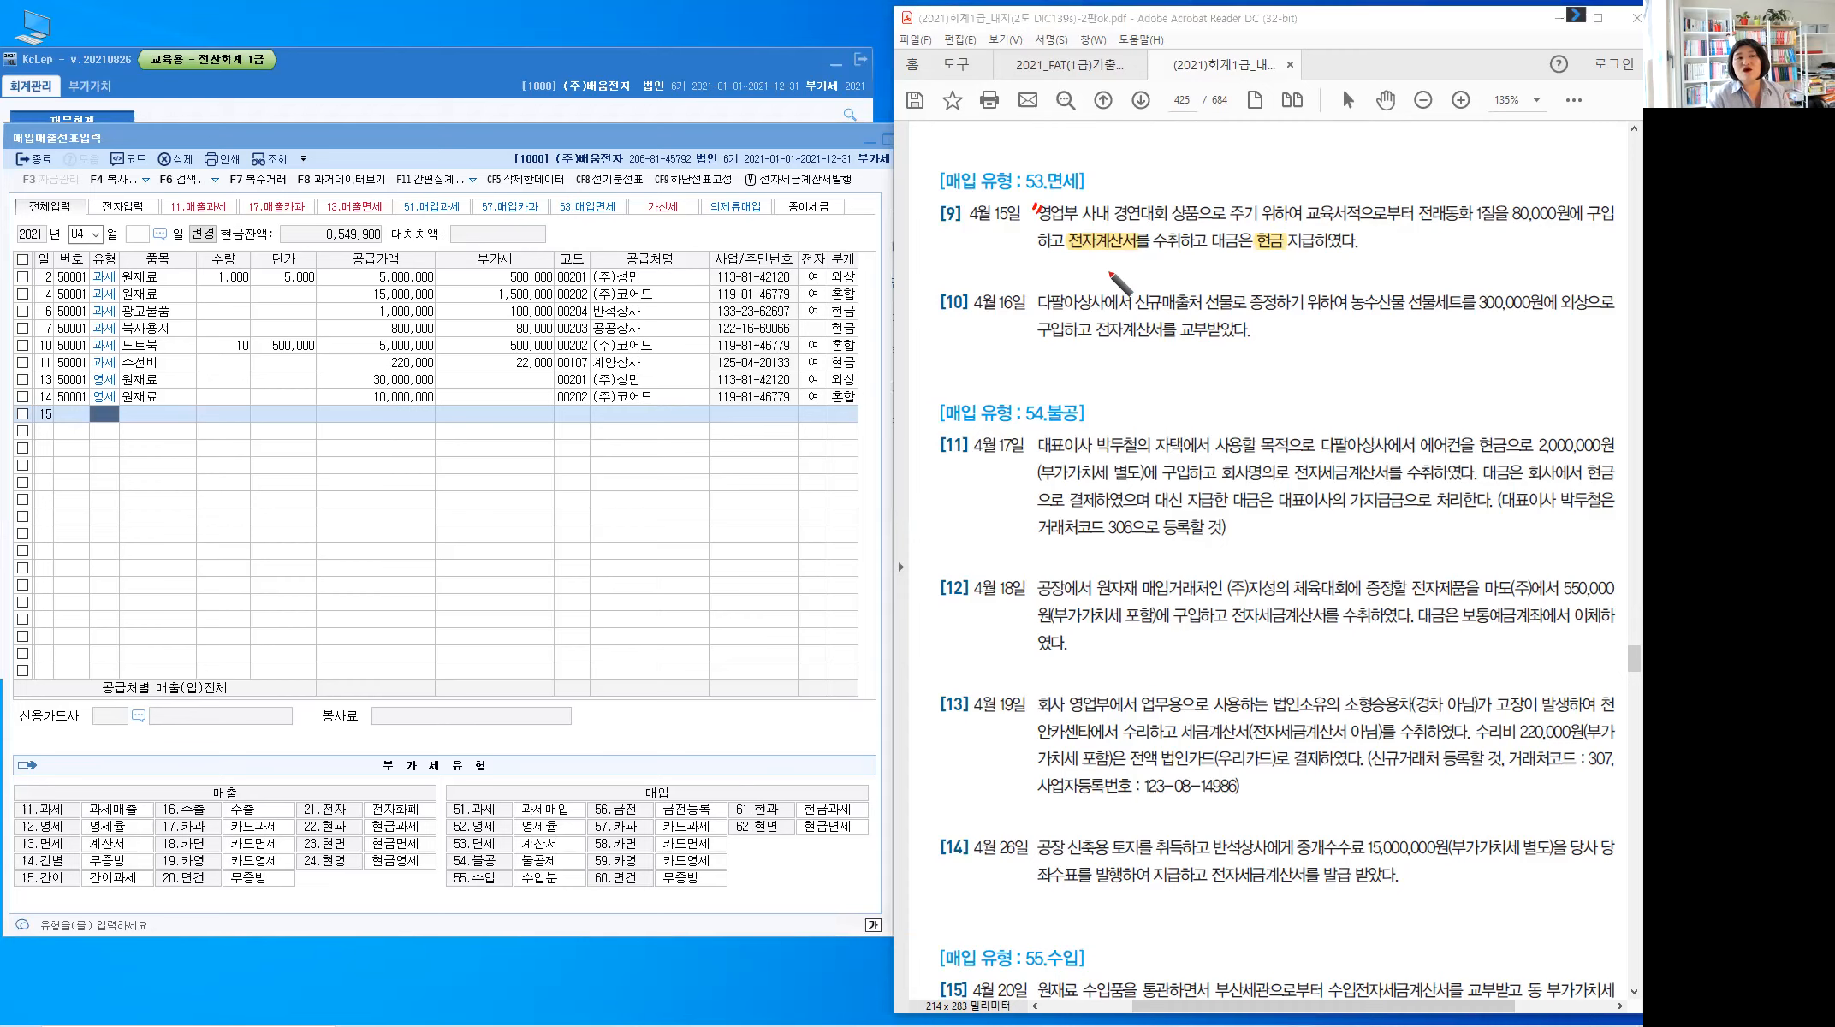
mouse_move(1133, 206)
left_mouse_down()
mouse_move(1157, 166)
mouse_move(1134, 203)
left_mouse_up()
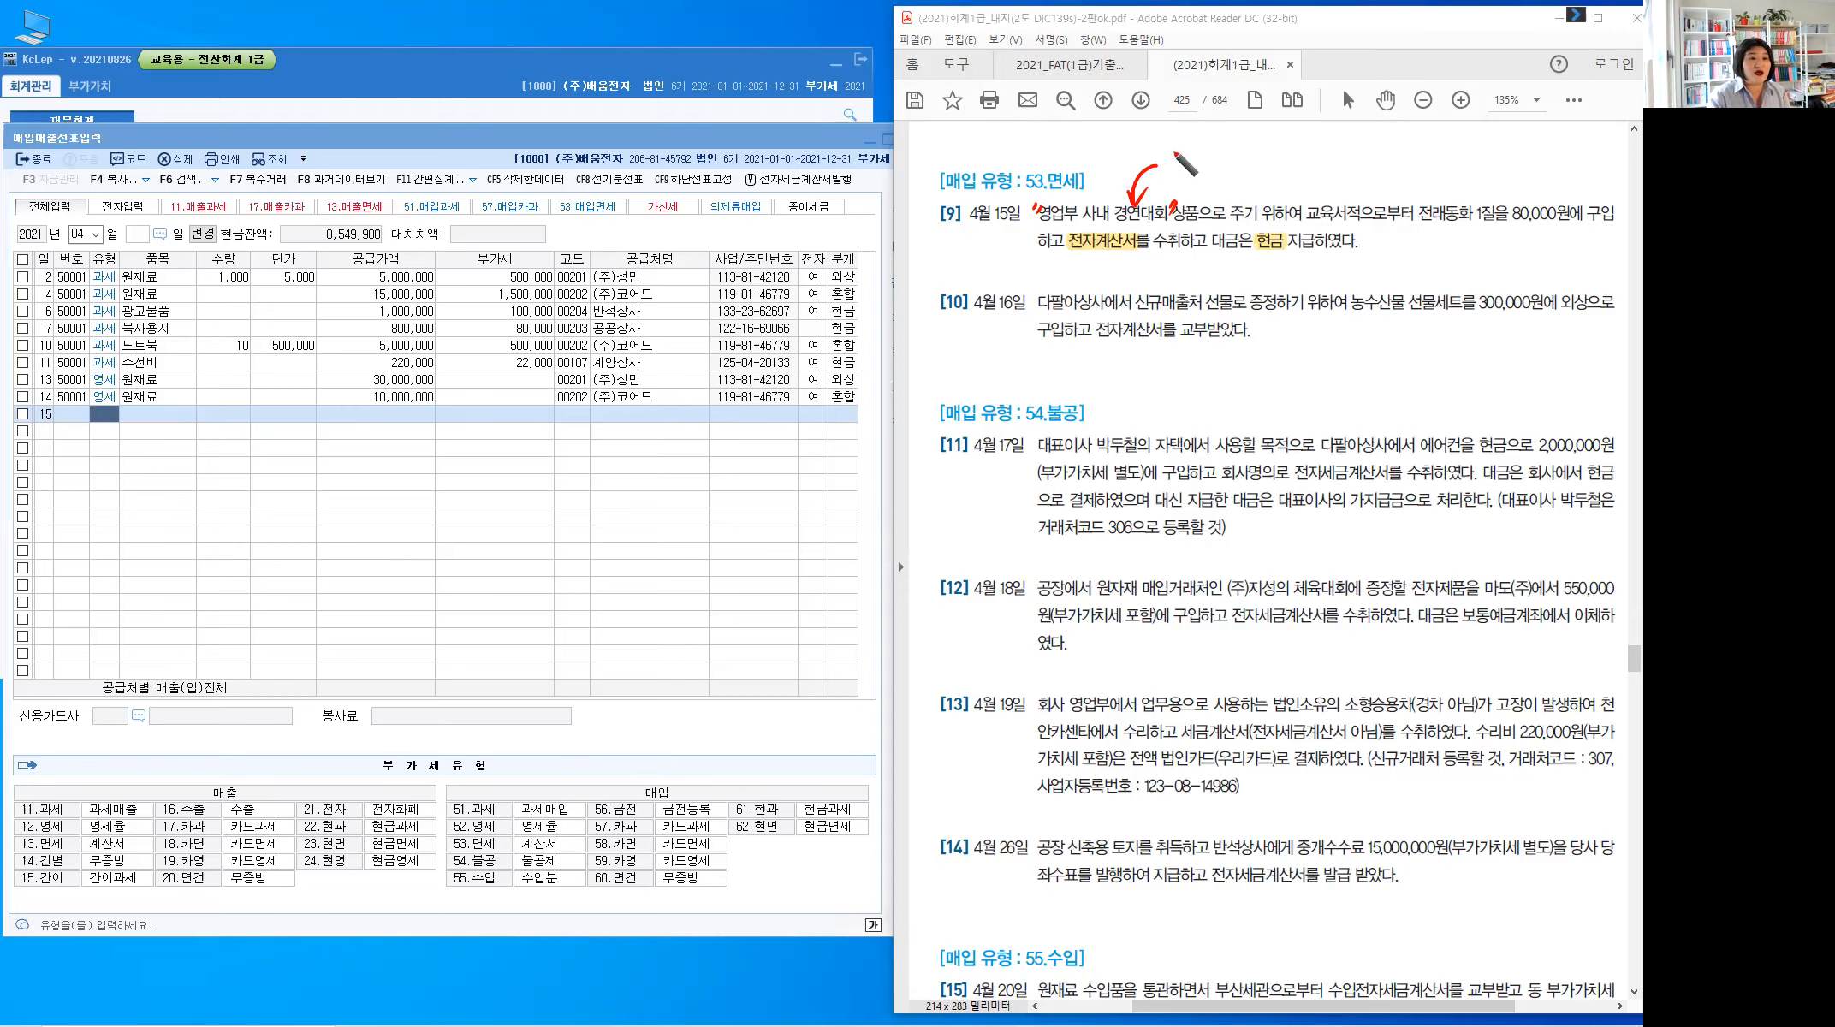
left_click_drag(1174, 151, 1175, 168)
left_click_drag(1186, 150, 1186, 167)
mouse_move(1168, 177)
left_mouse_down()
mouse_move(1194, 173)
mouse_move(1188, 188)
left_mouse_up()
left_click_drag(1195, 159, 1215, 172)
left_click_drag(1217, 153, 1216, 178)
left_click_drag(1226, 159, 1236, 159)
left_click_drag(1223, 178, 1238, 175)
left_click_drag(1231, 176, 1251, 171)
left_click_drag(1255, 157, 1254, 170)
left_click_drag(1261, 154, 1255, 175)
left_click_drag(1268, 157, 1268, 177)
left_click_drag(1277, 155, 1276, 176)
left_click_drag(1268, 167, 1277, 166)
left_click_drag(1285, 153, 1299, 188)
left_click(1298, 156)
left_click_drag(1305, 163, 1317, 161)
left_click_drag(1307, 163, 1308, 173)
left_click_drag(1315, 162, 1314, 174)
left_click_drag(1303, 176, 1319, 172)
left_click_drag(1323, 156, 1322, 177)
left_click_drag(1309, 177, 1331, 187)
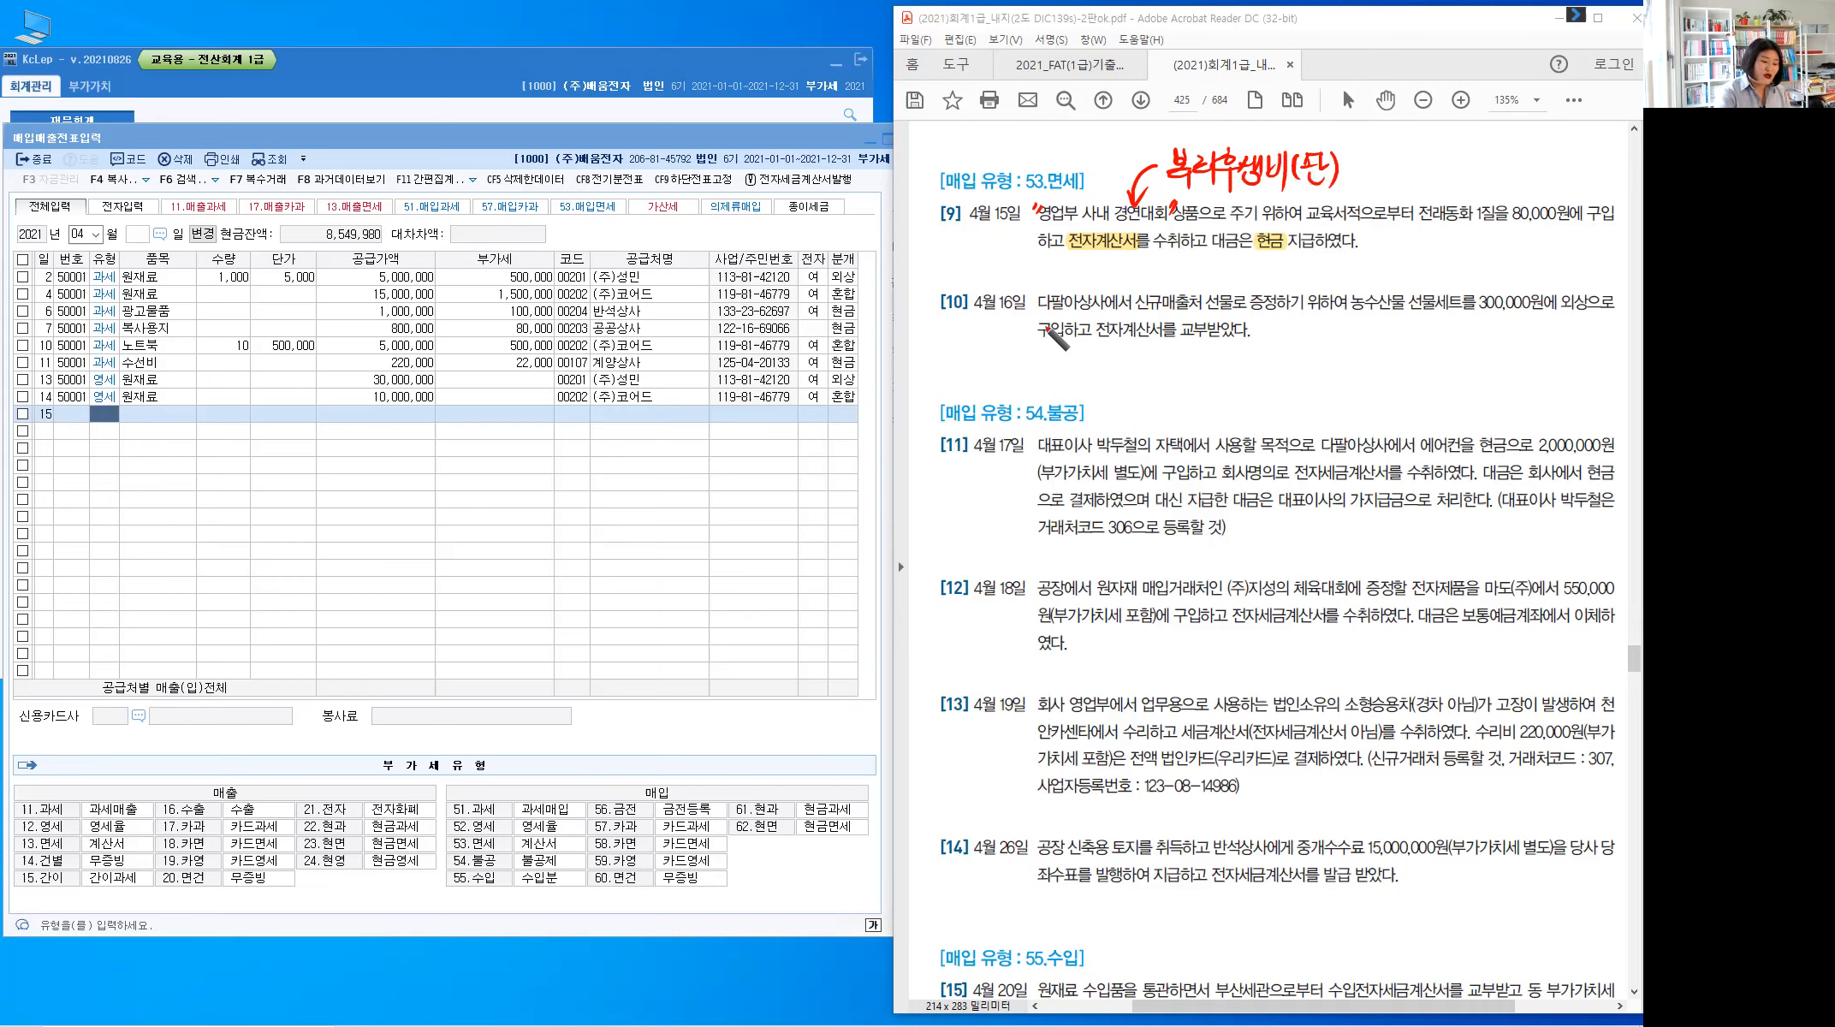
Fill row 15 as type 53 면세, item 전래동화, 80,000, supplier 00205 교육서적
left_click(113, 420)
type("53")
key("Return")
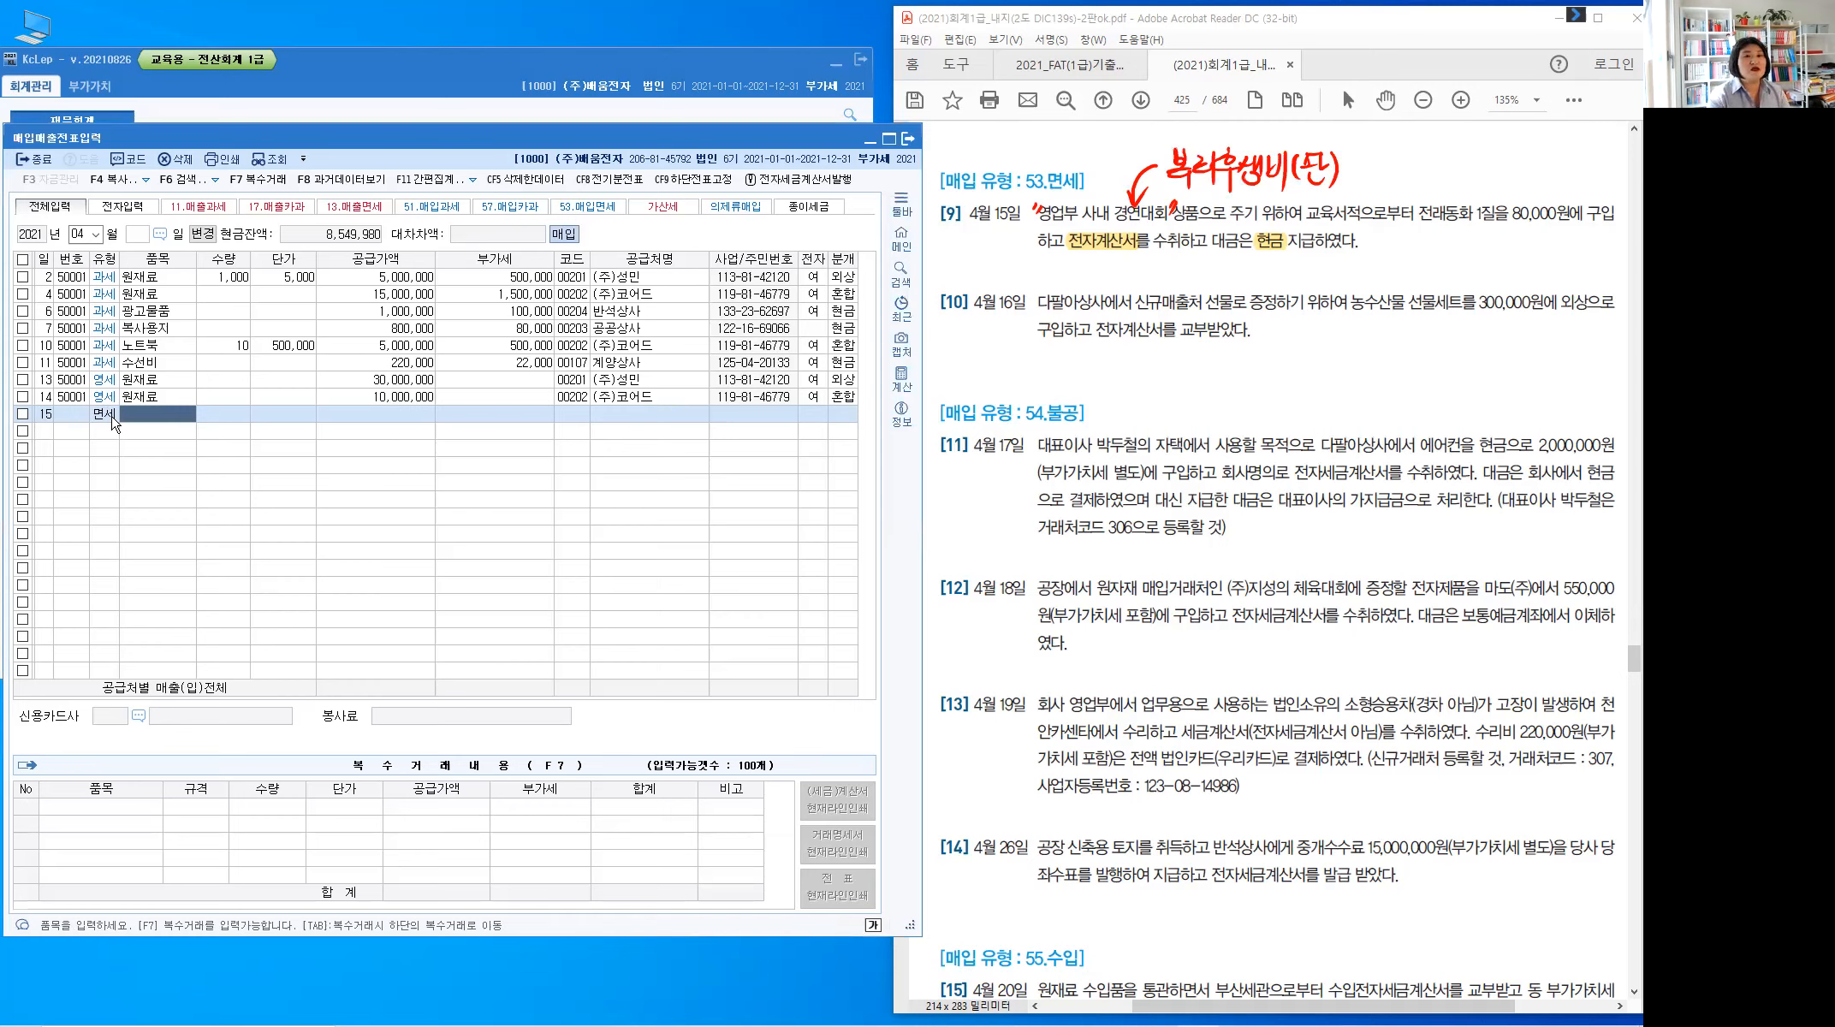
type("전래동화")
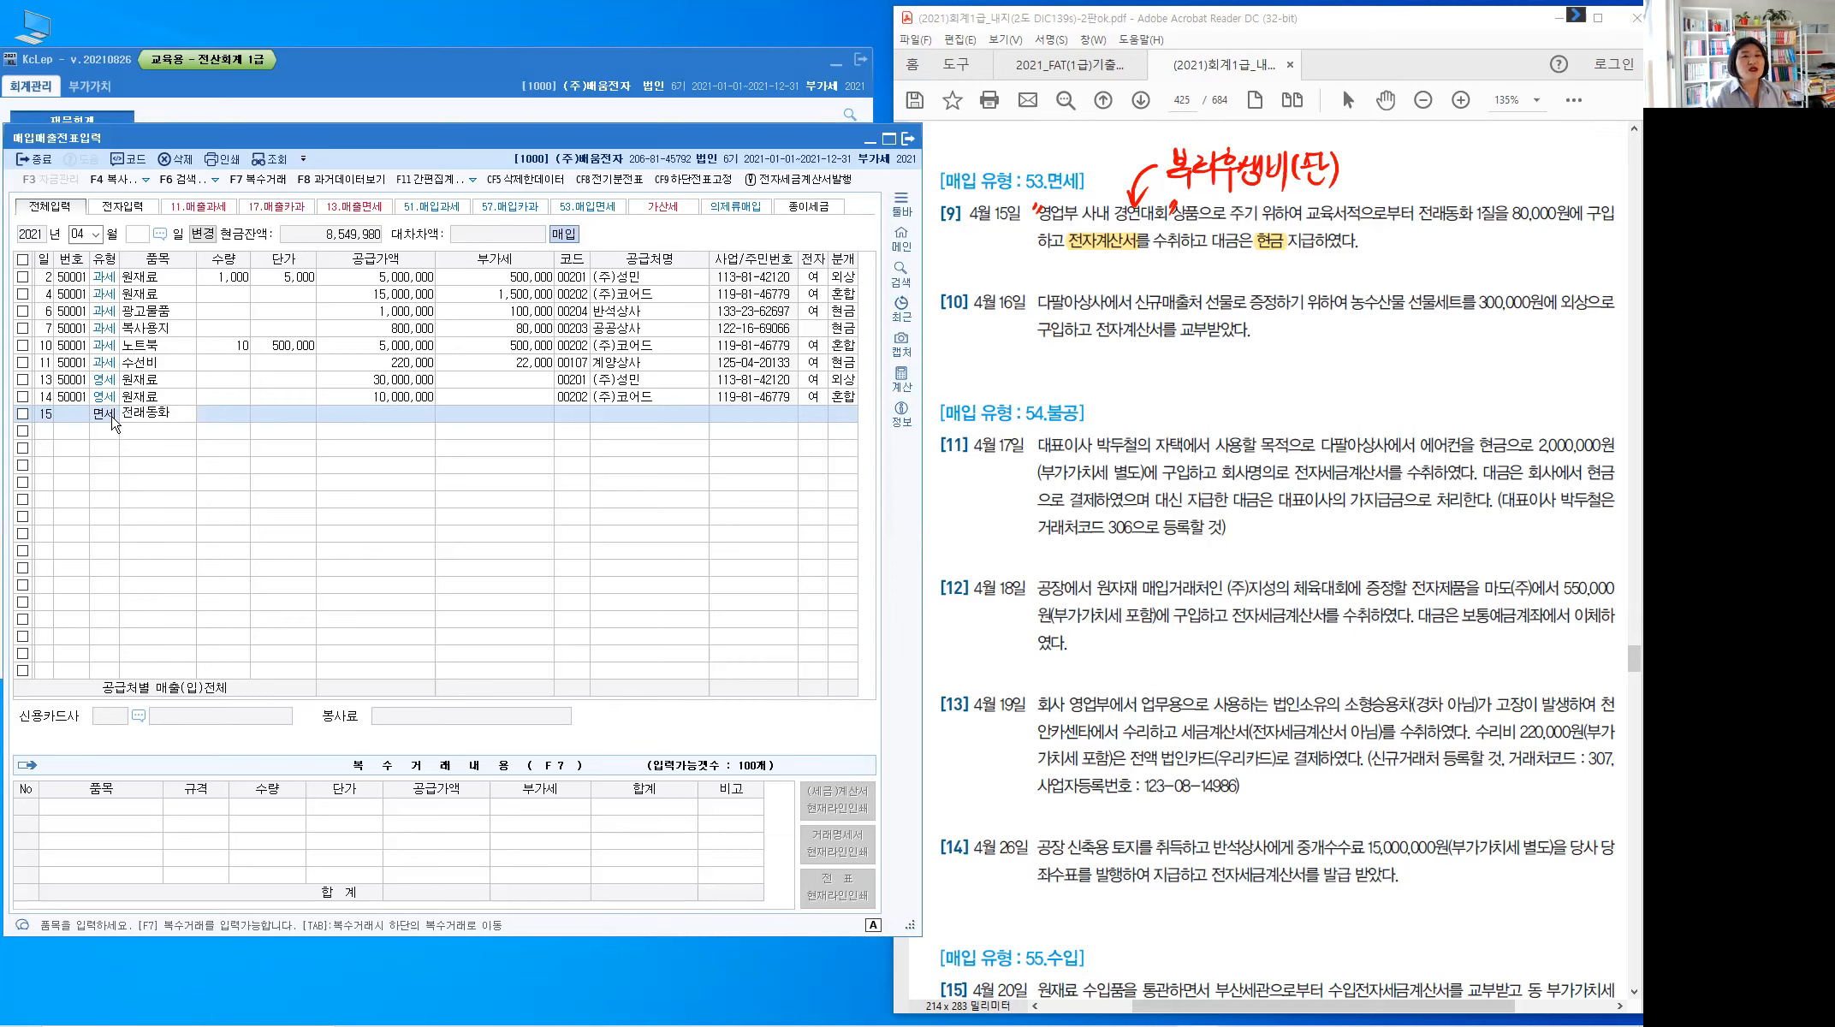
key("Return")
type("800000")
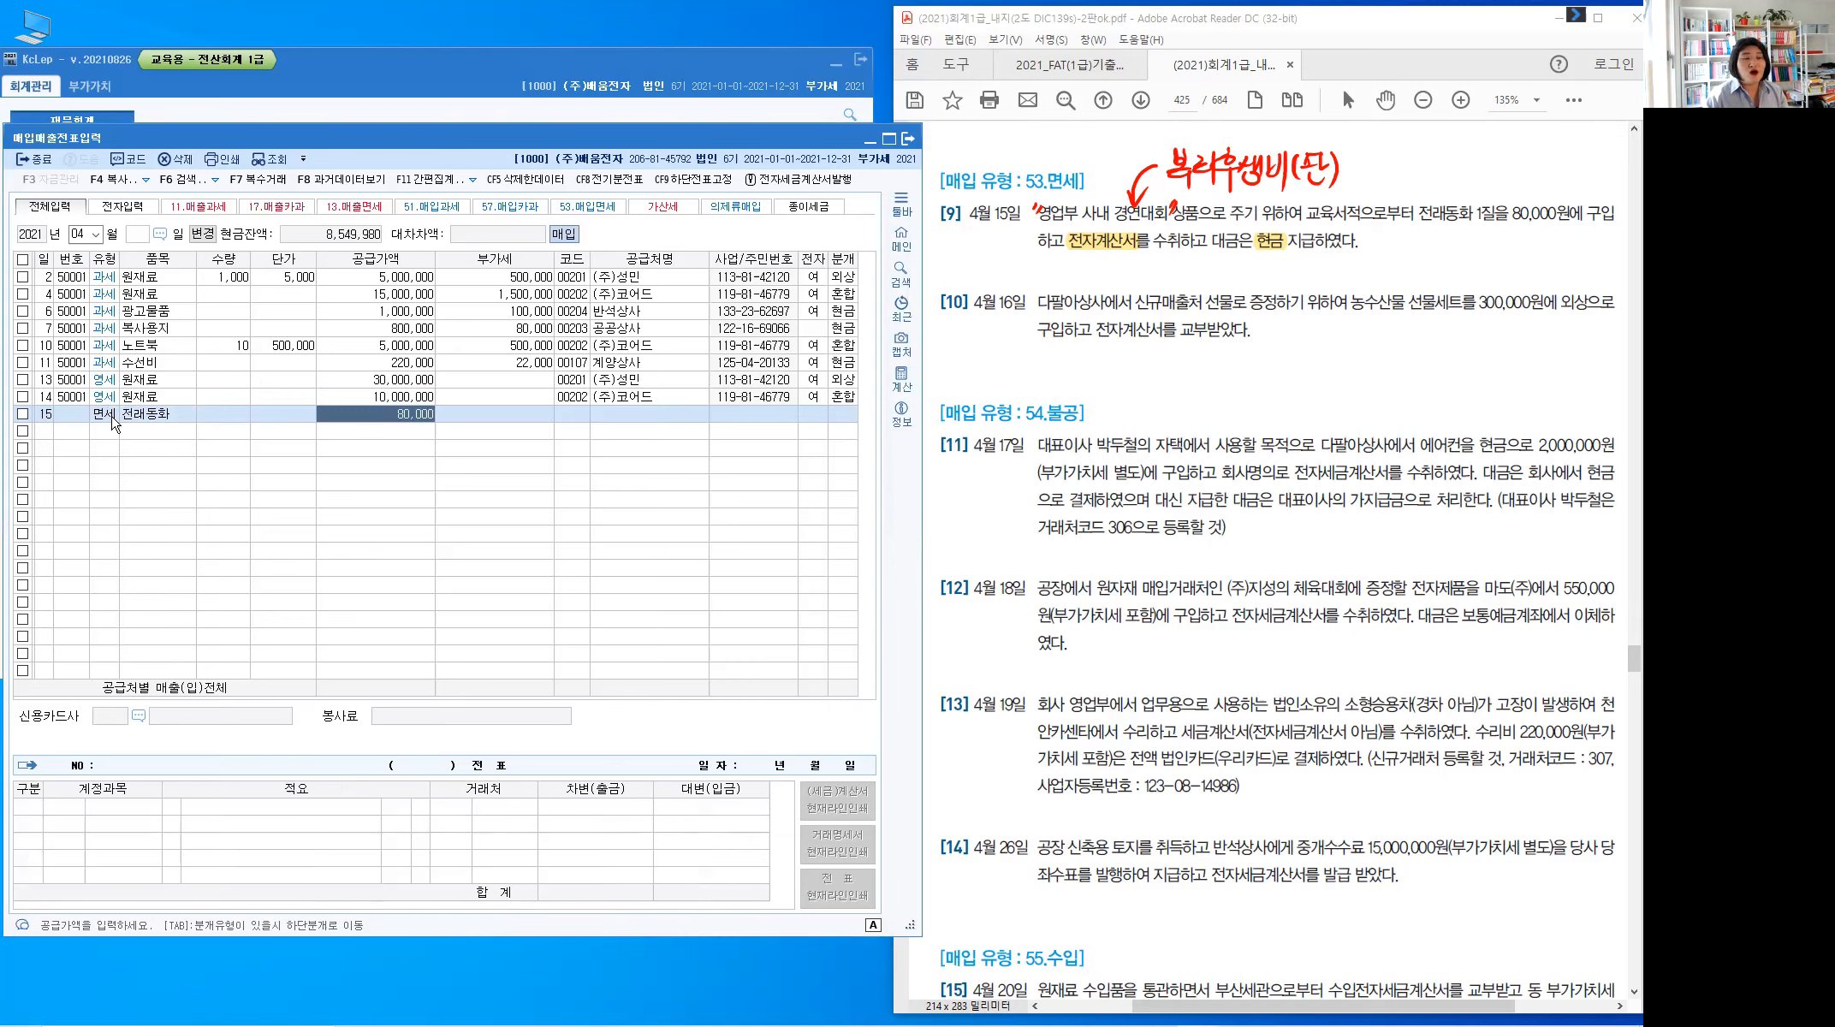
key("Return")
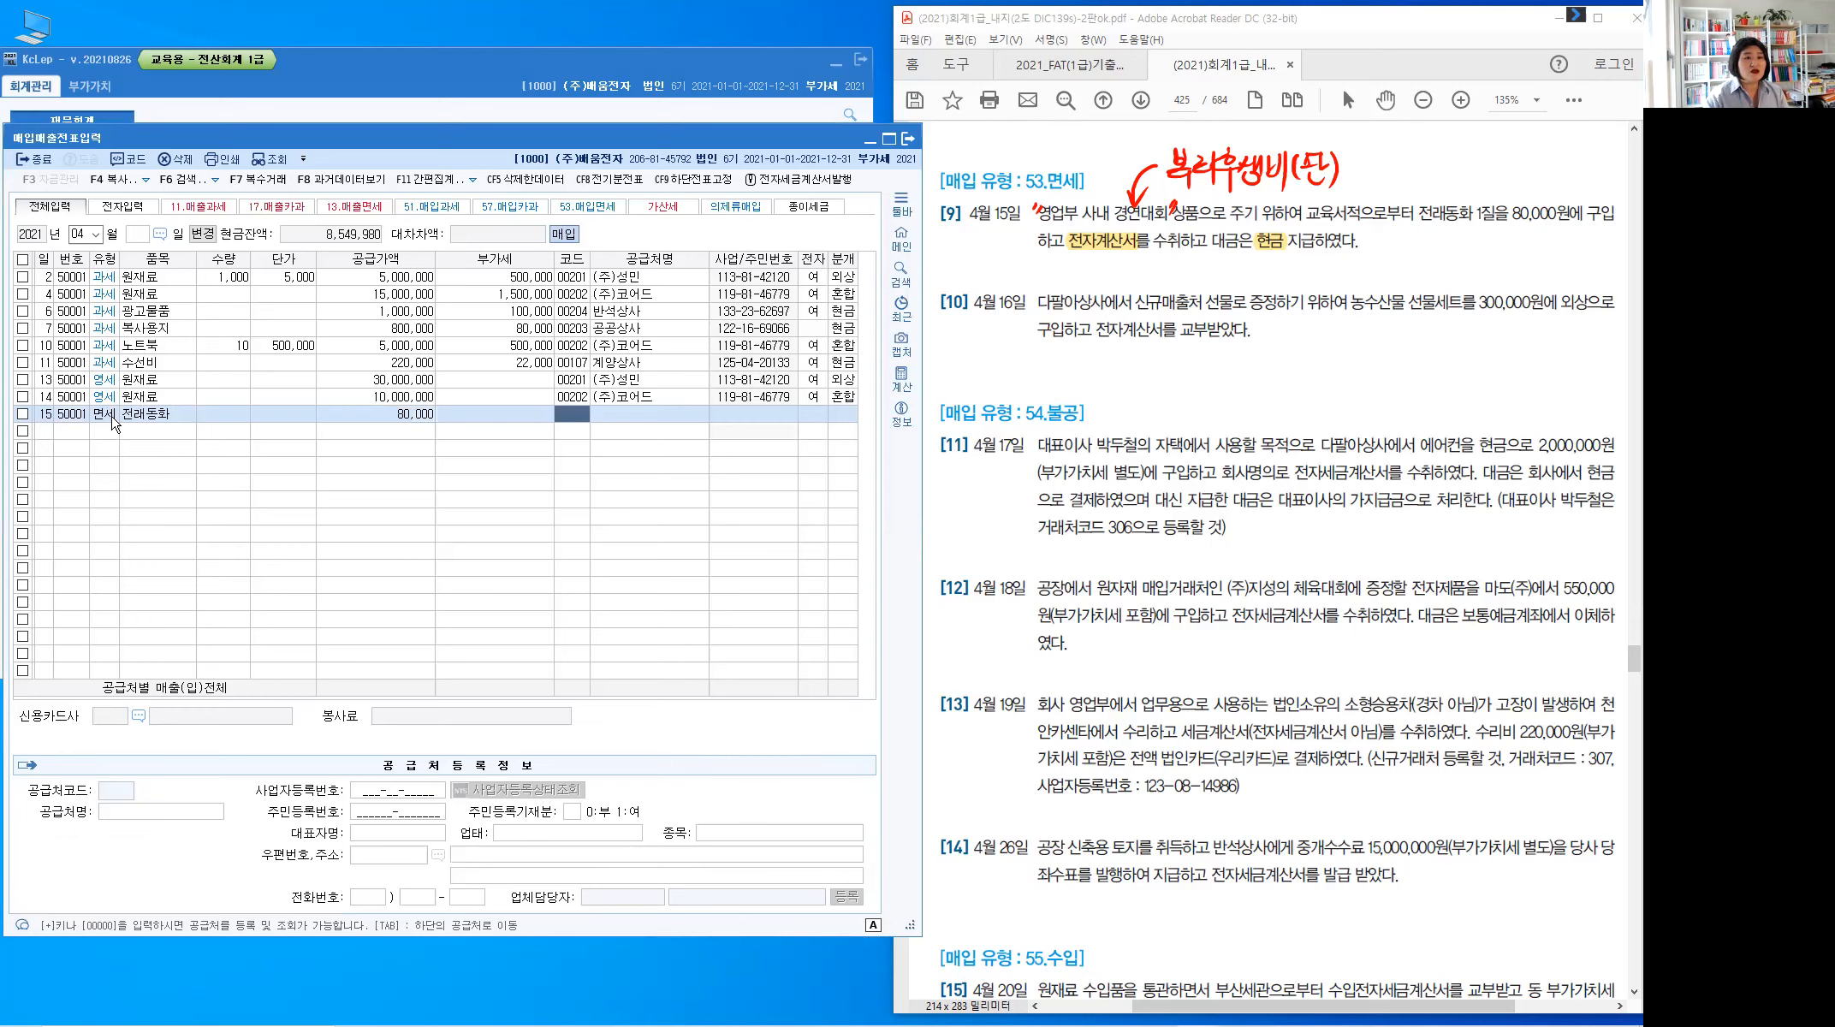
type("교육")
key("Return")
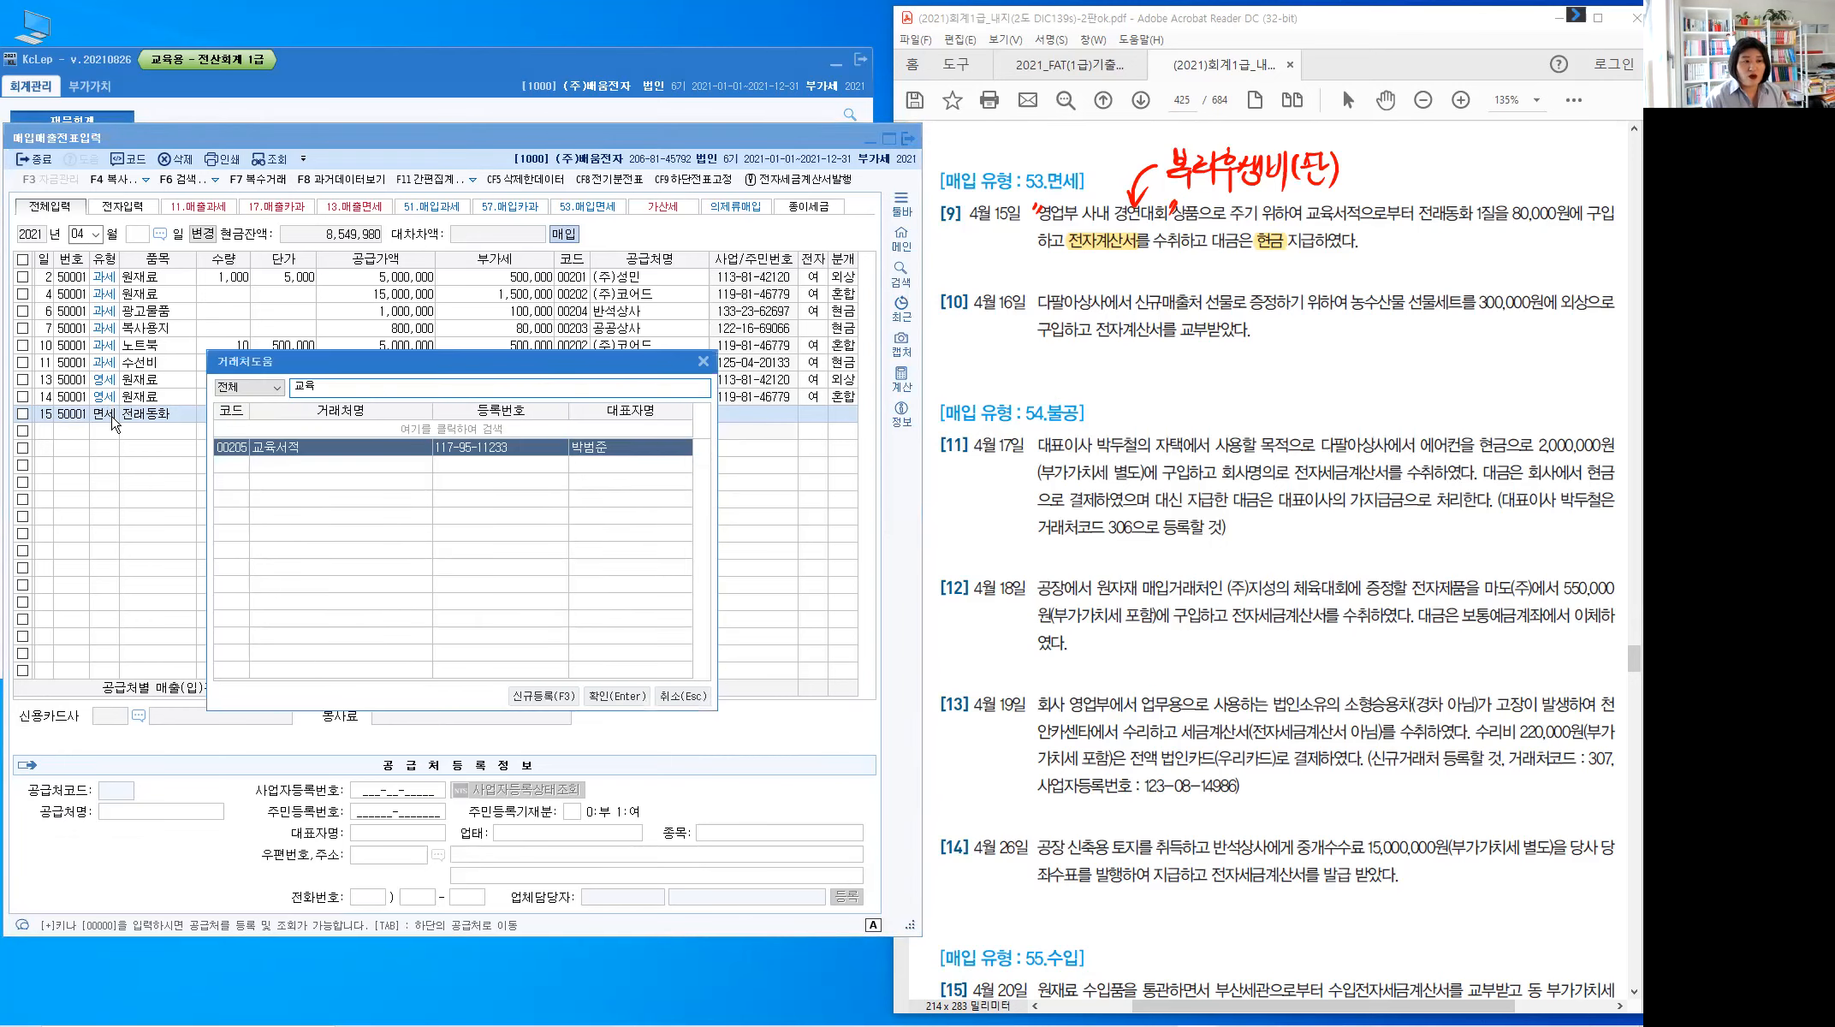
key("Return")
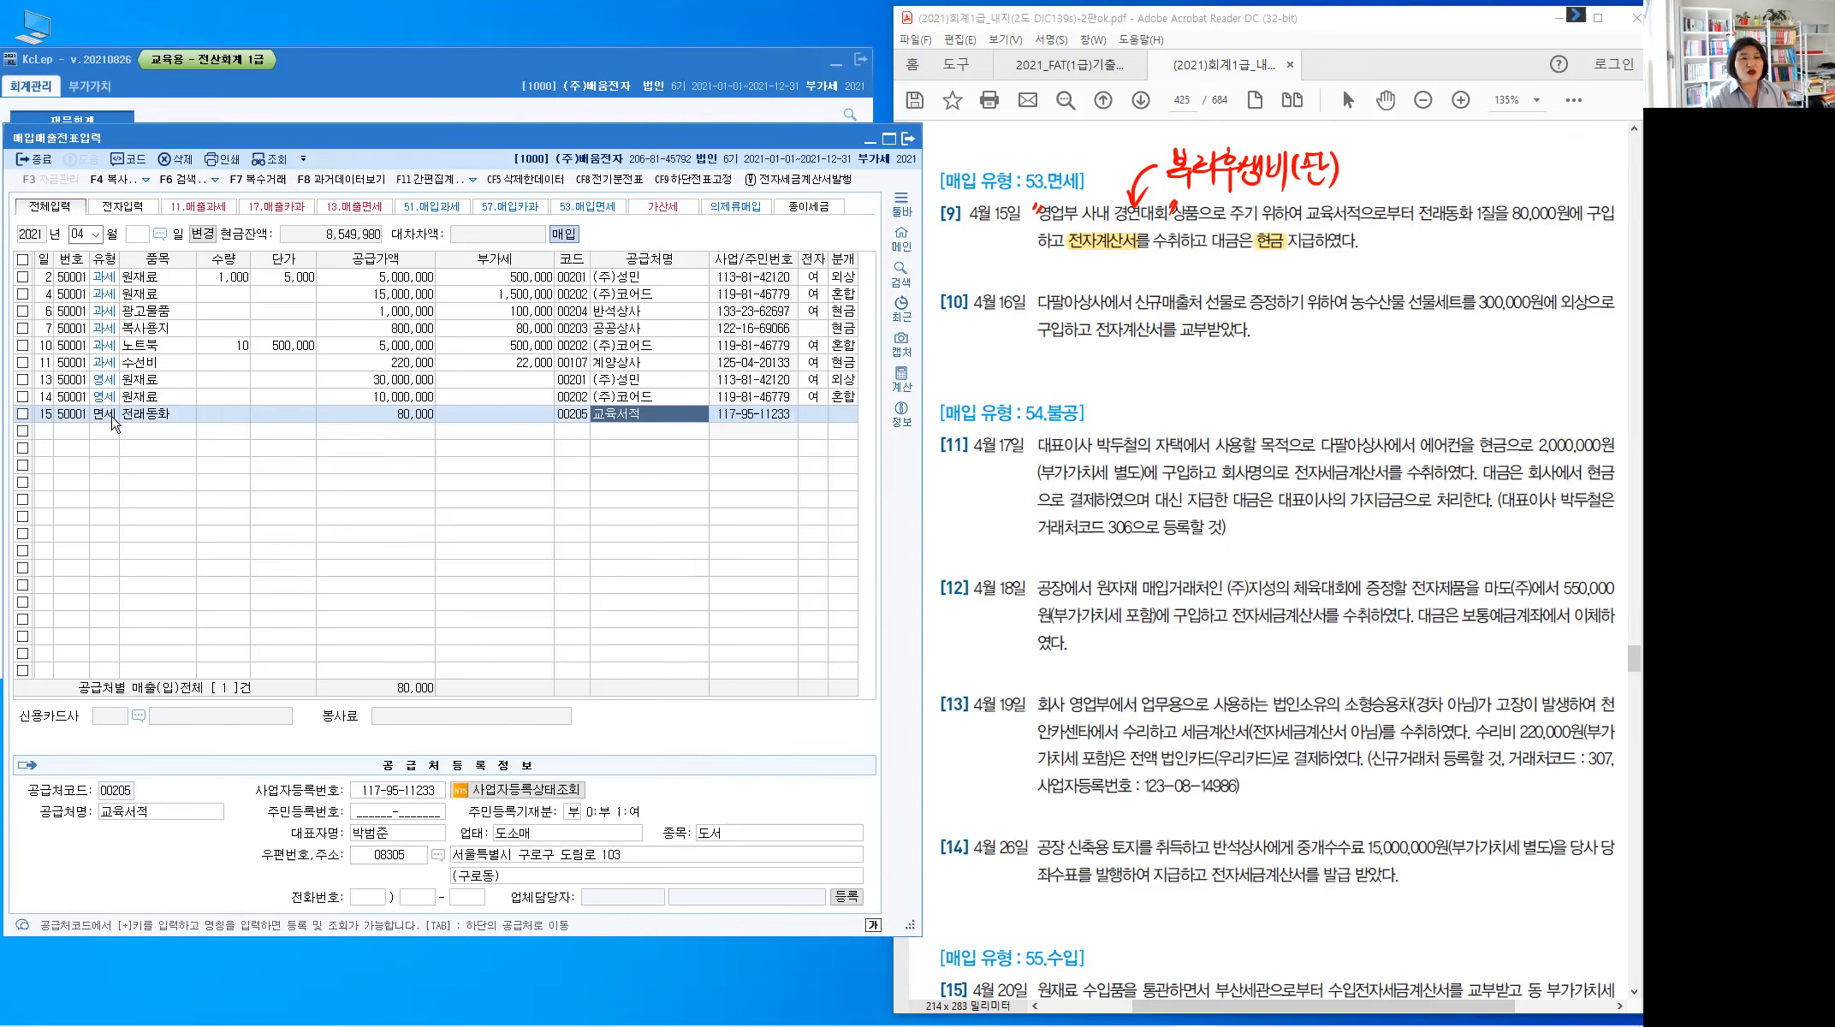
key("Return")
Mark it electronic, journalize as cash to 0811 복리후생비, and start row 16
type("1")
key("Return")
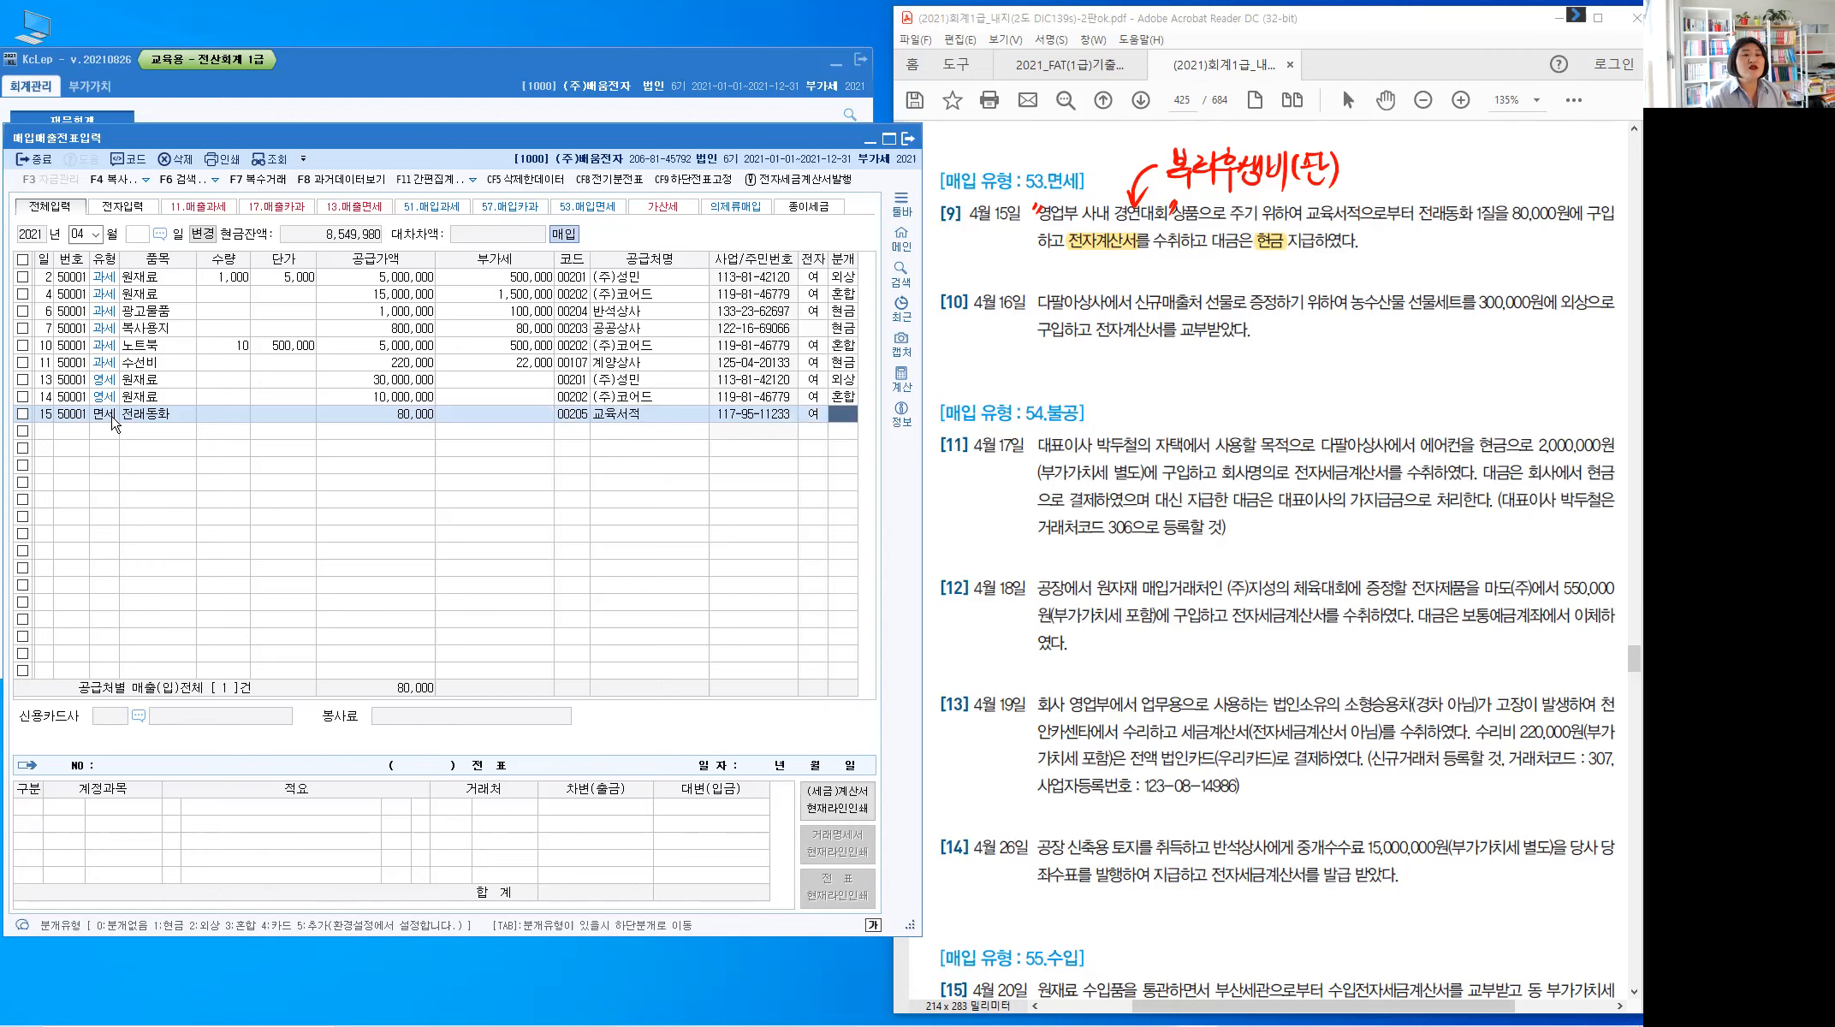
type("1")
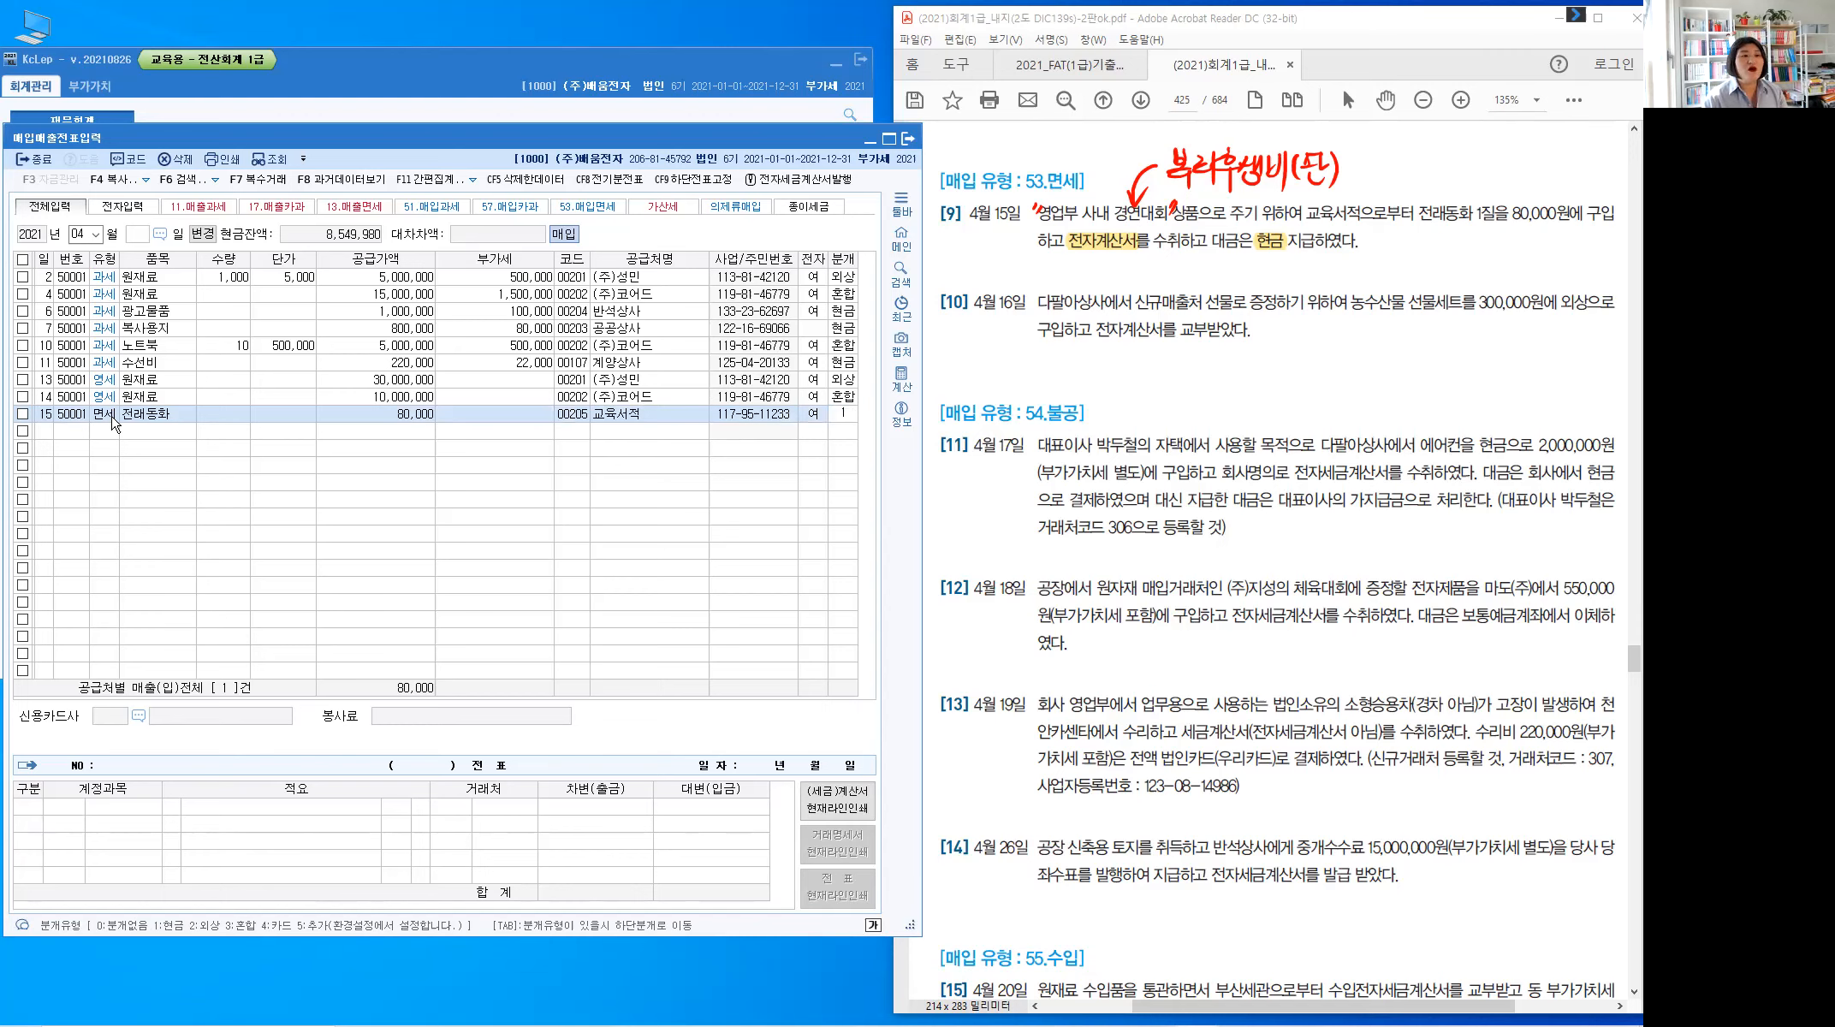
key("Return")
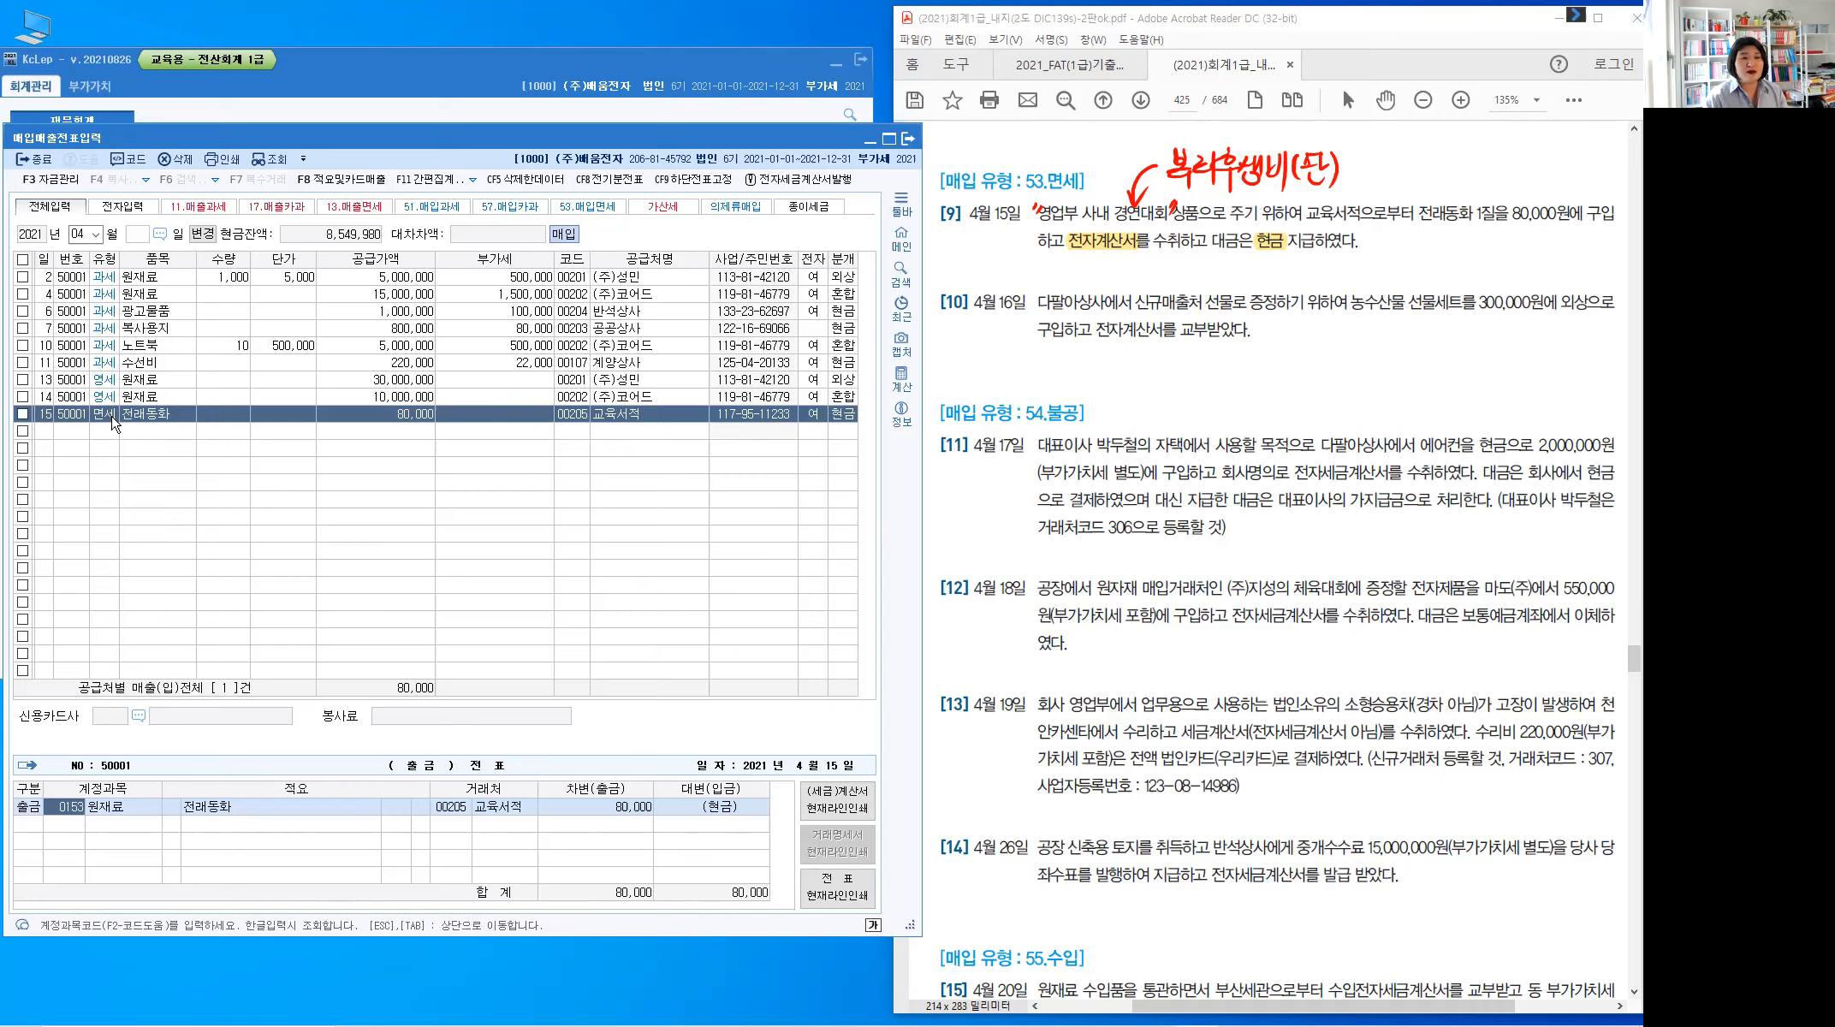
type("811")
key("Return")
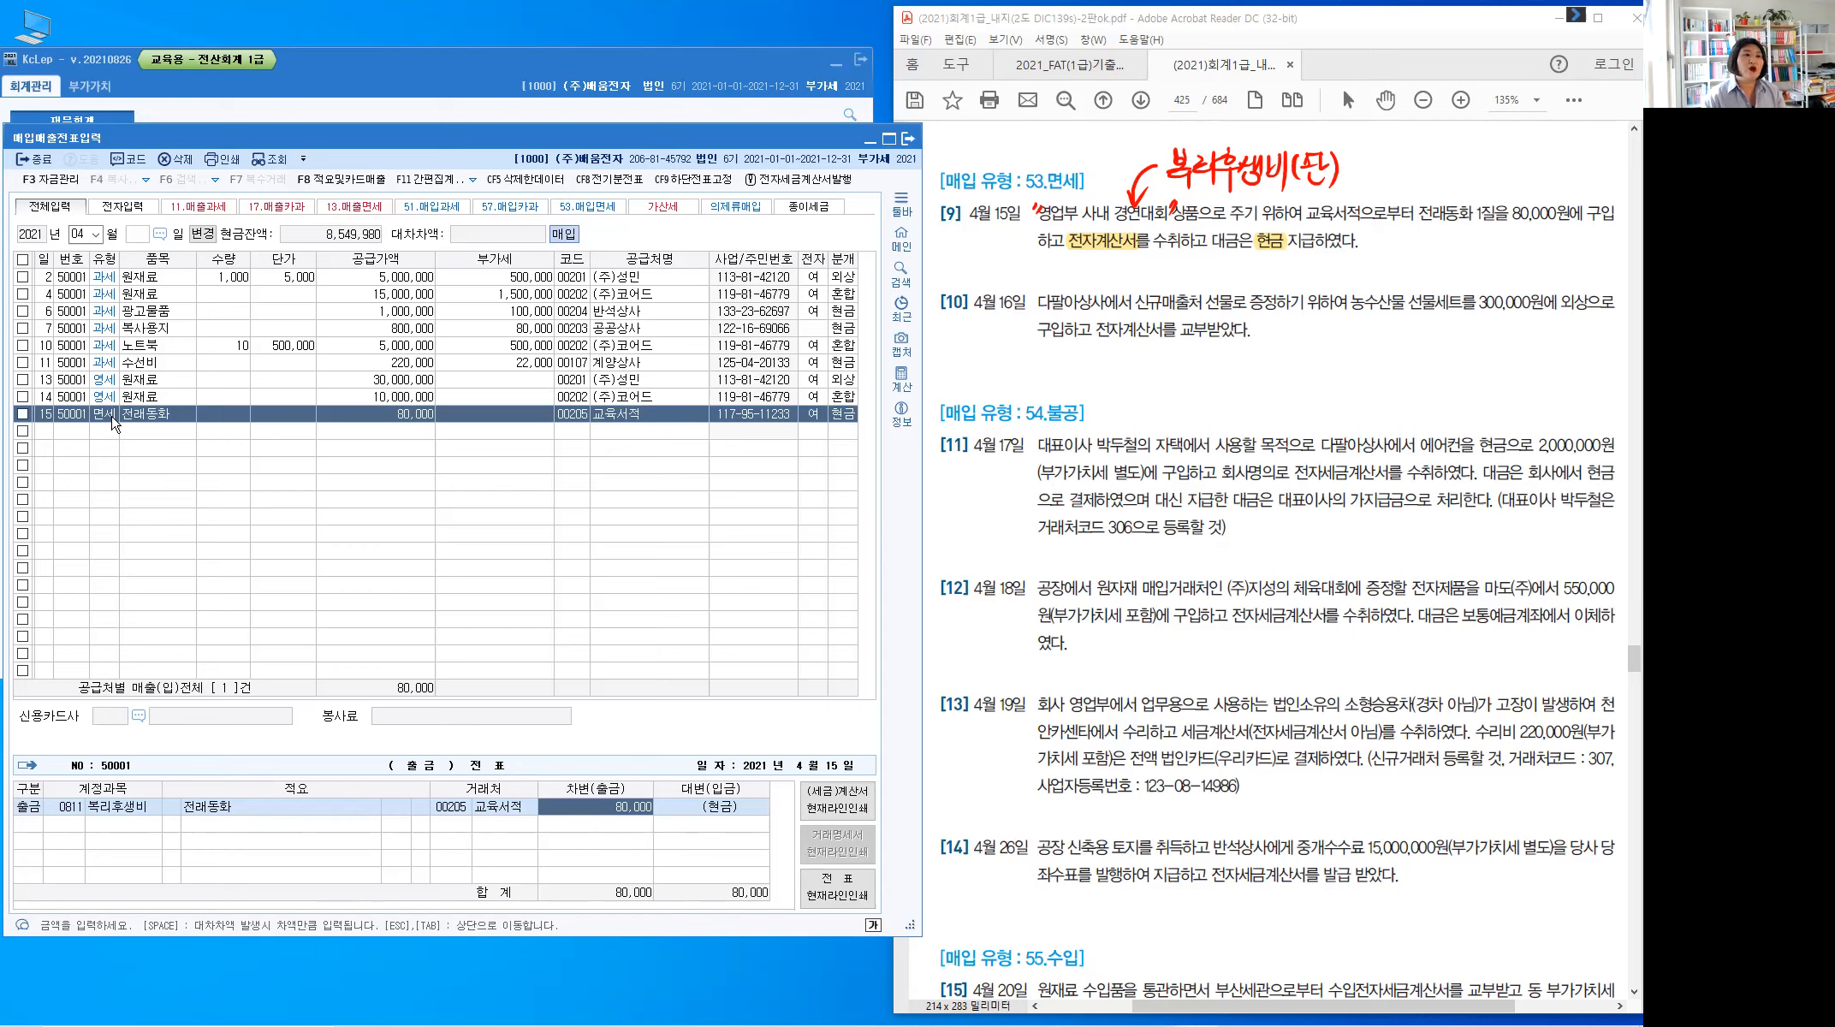
key("Return")
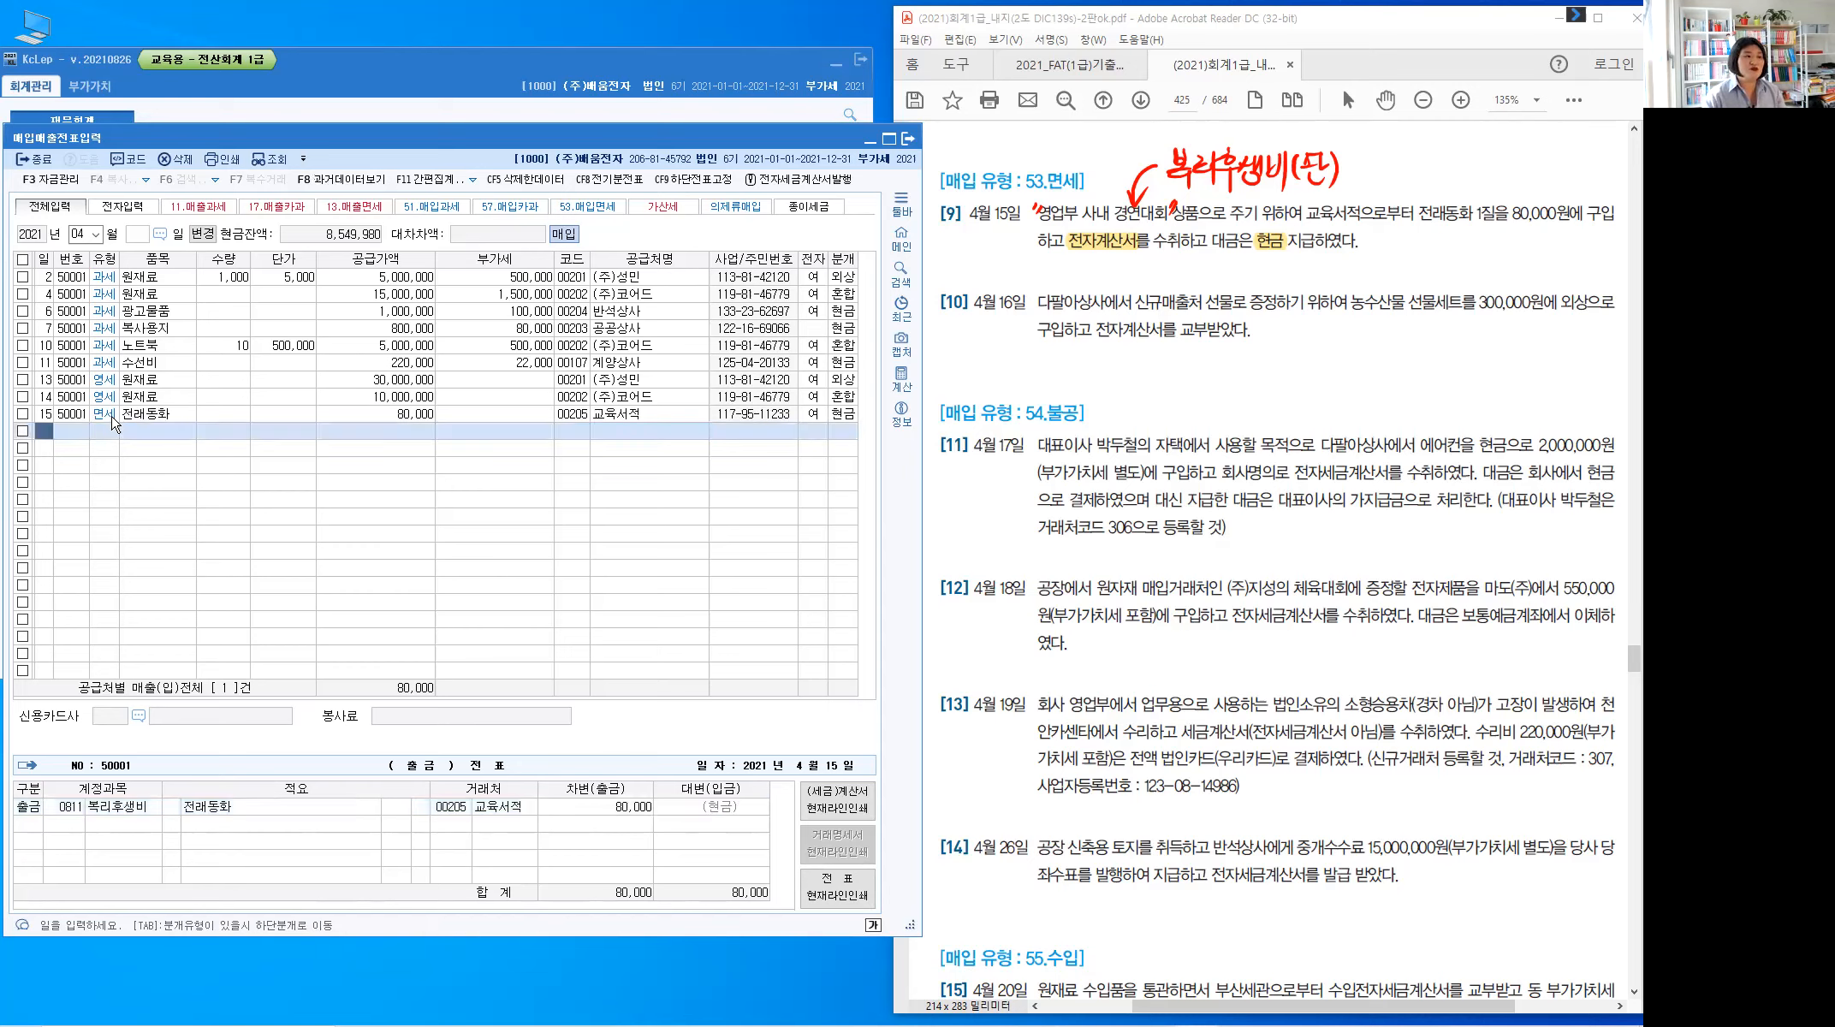
type("16")
key("Return")
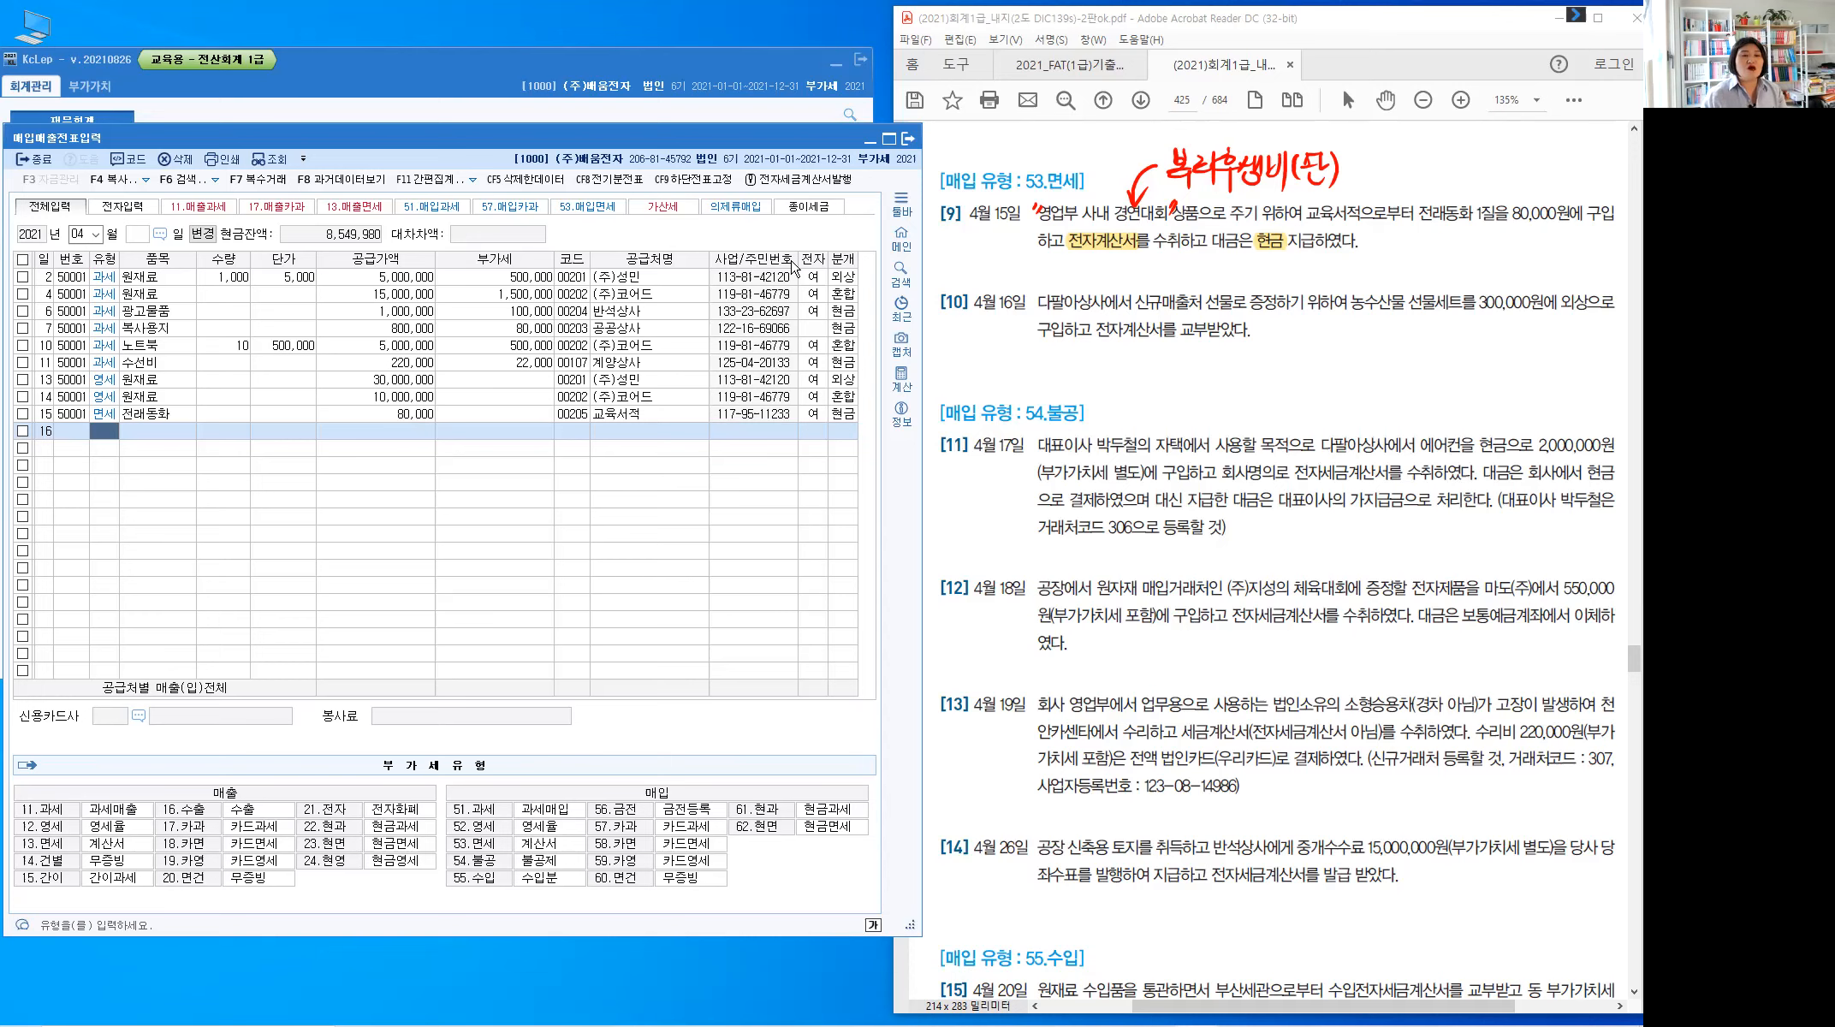
Highlight 전자계산서, 외상 and 선물 in PDF problem 10
left_click_drag(1110, 333, 1164, 336)
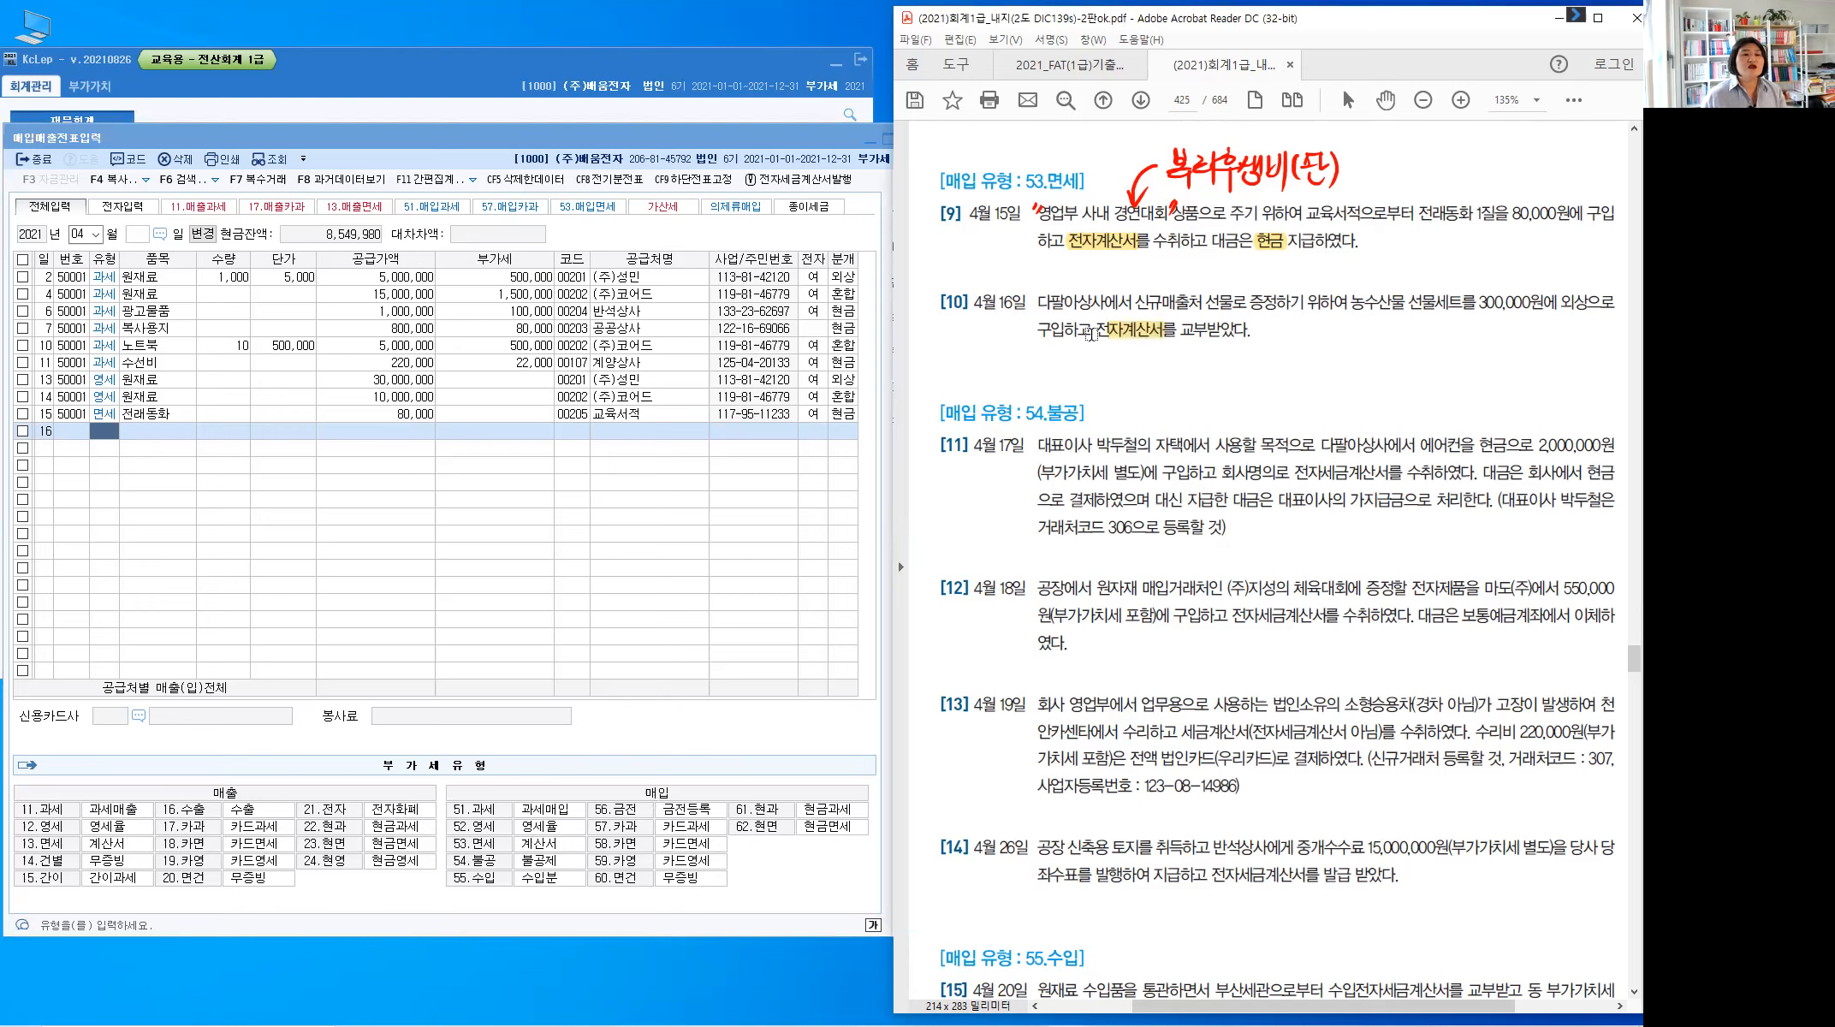
left_click_drag(1097, 332, 1113, 338)
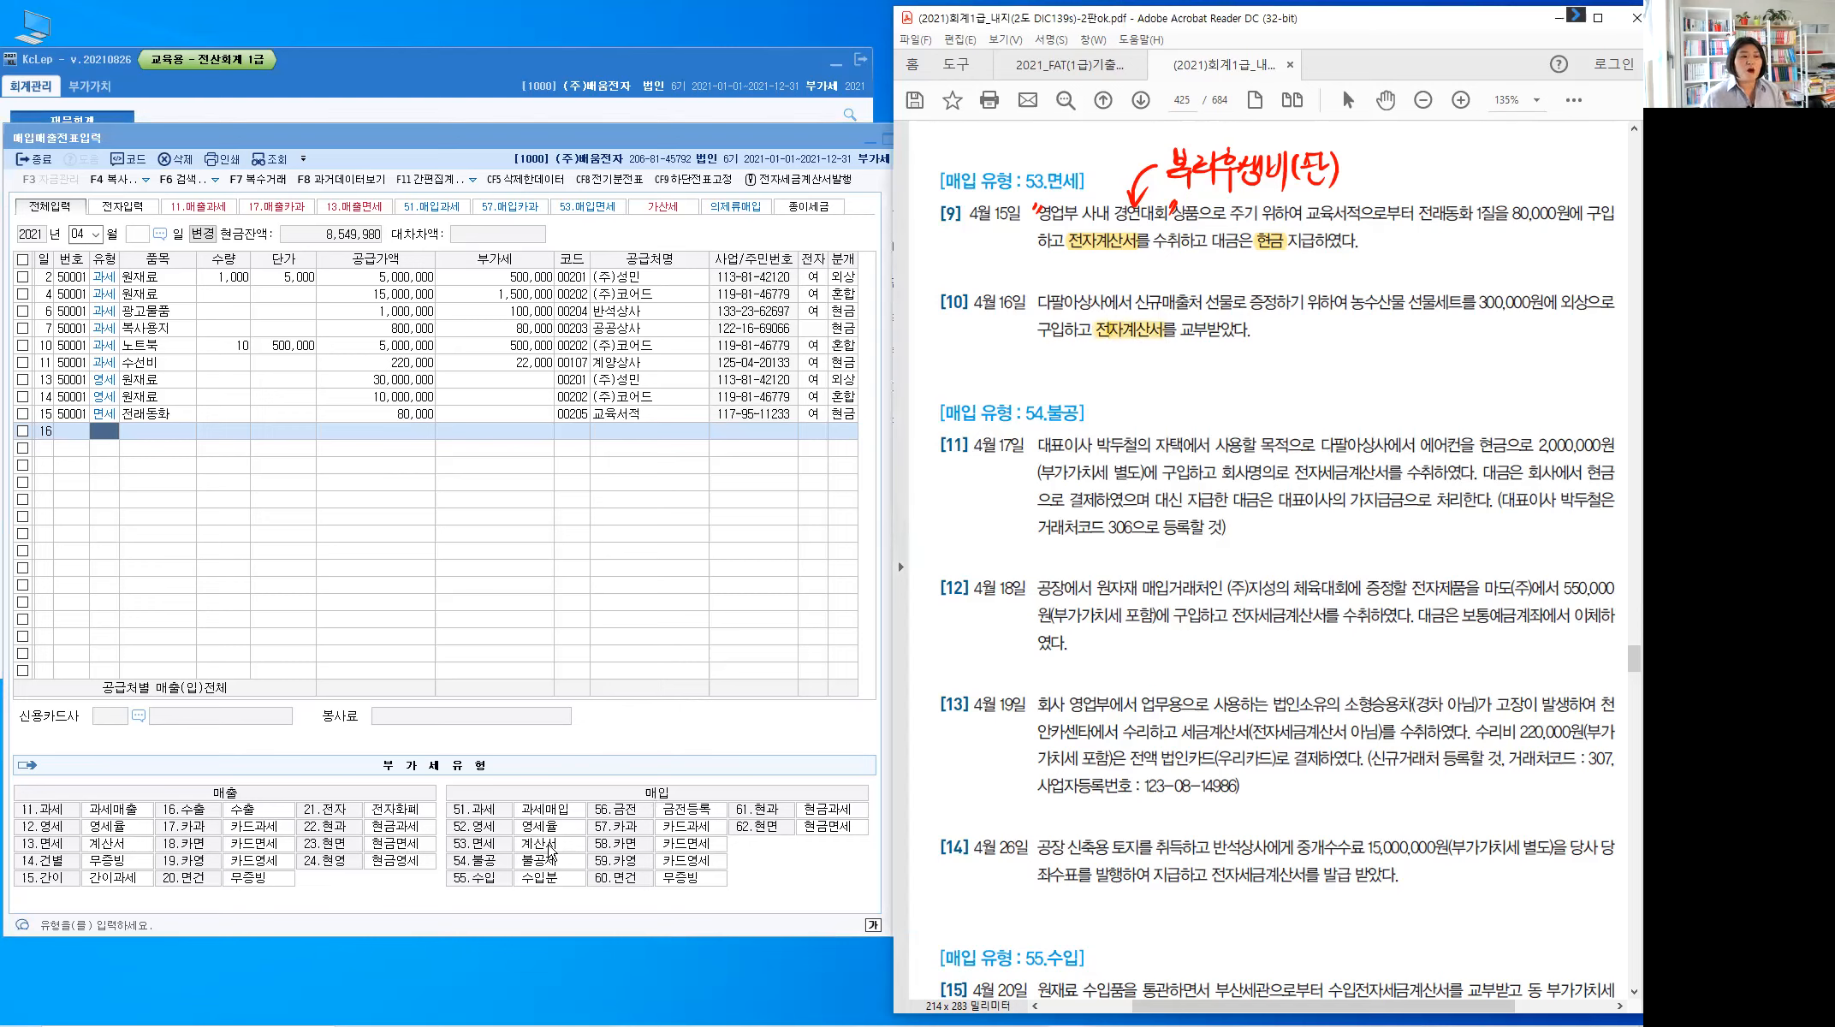
key("ctrl")
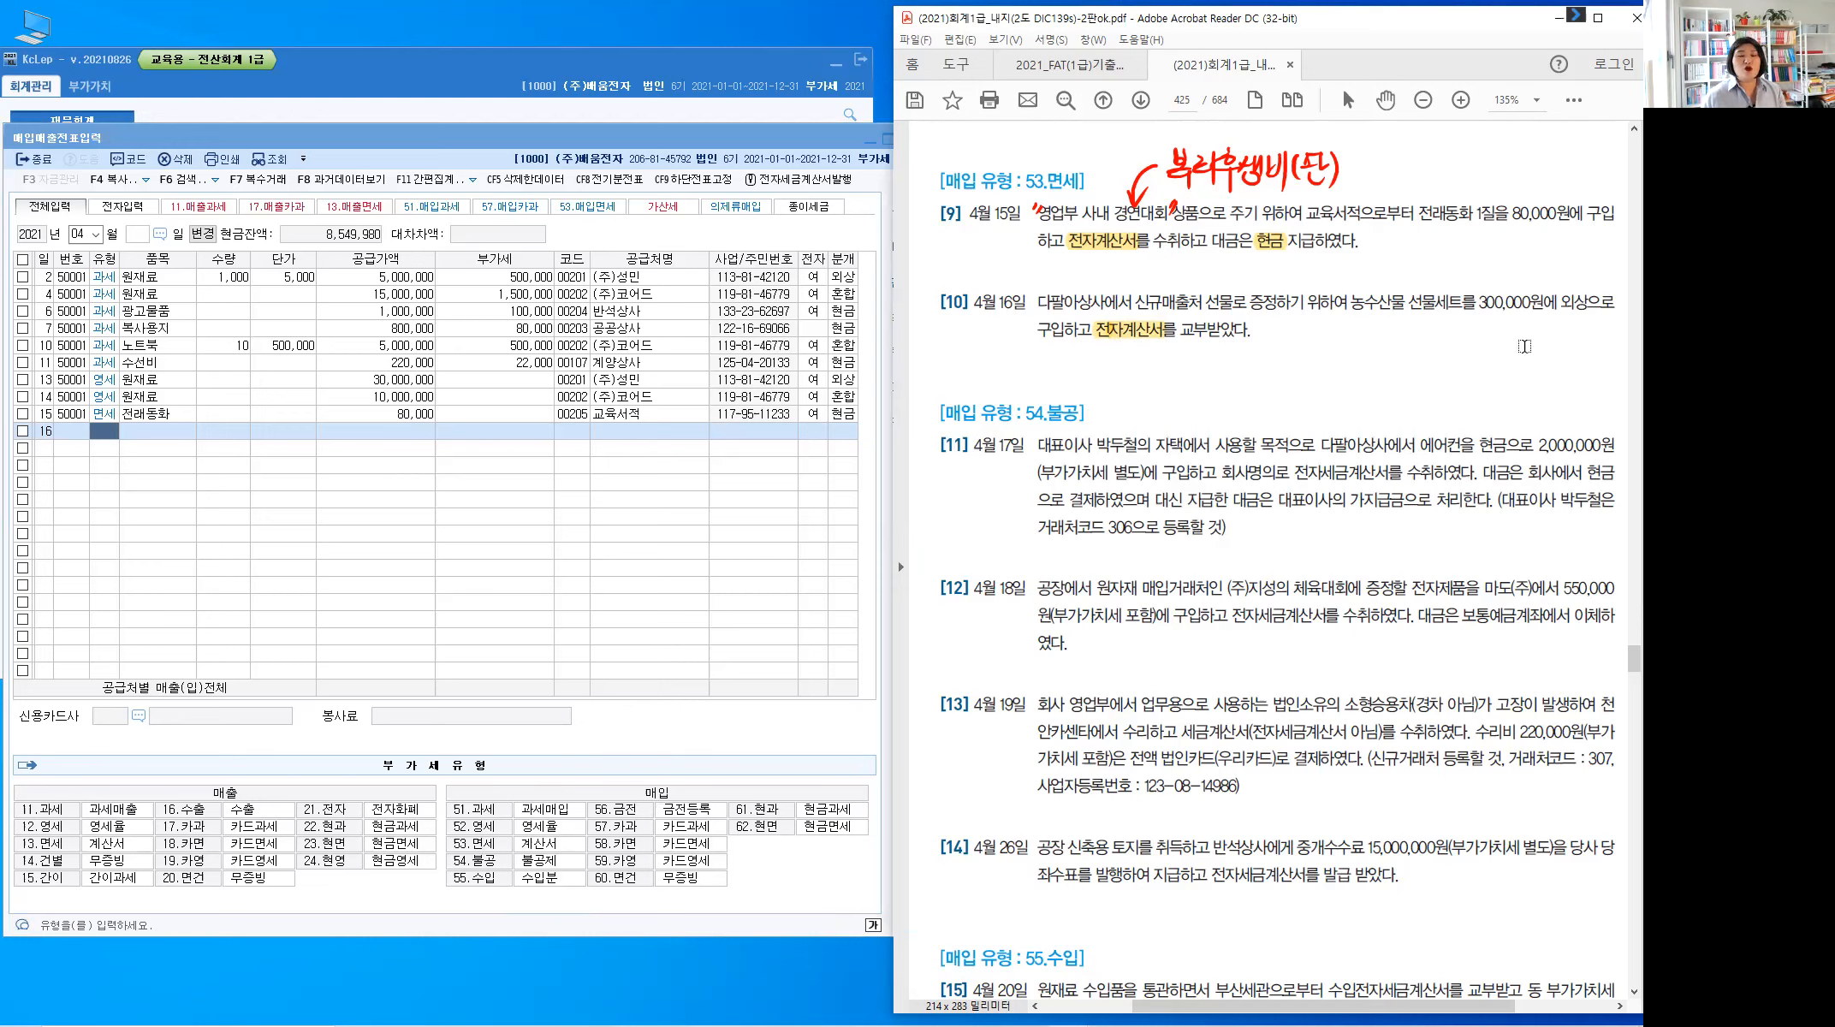
left_click_drag(1573, 301, 1585, 318)
left_click_drag(1207, 301, 1234, 302)
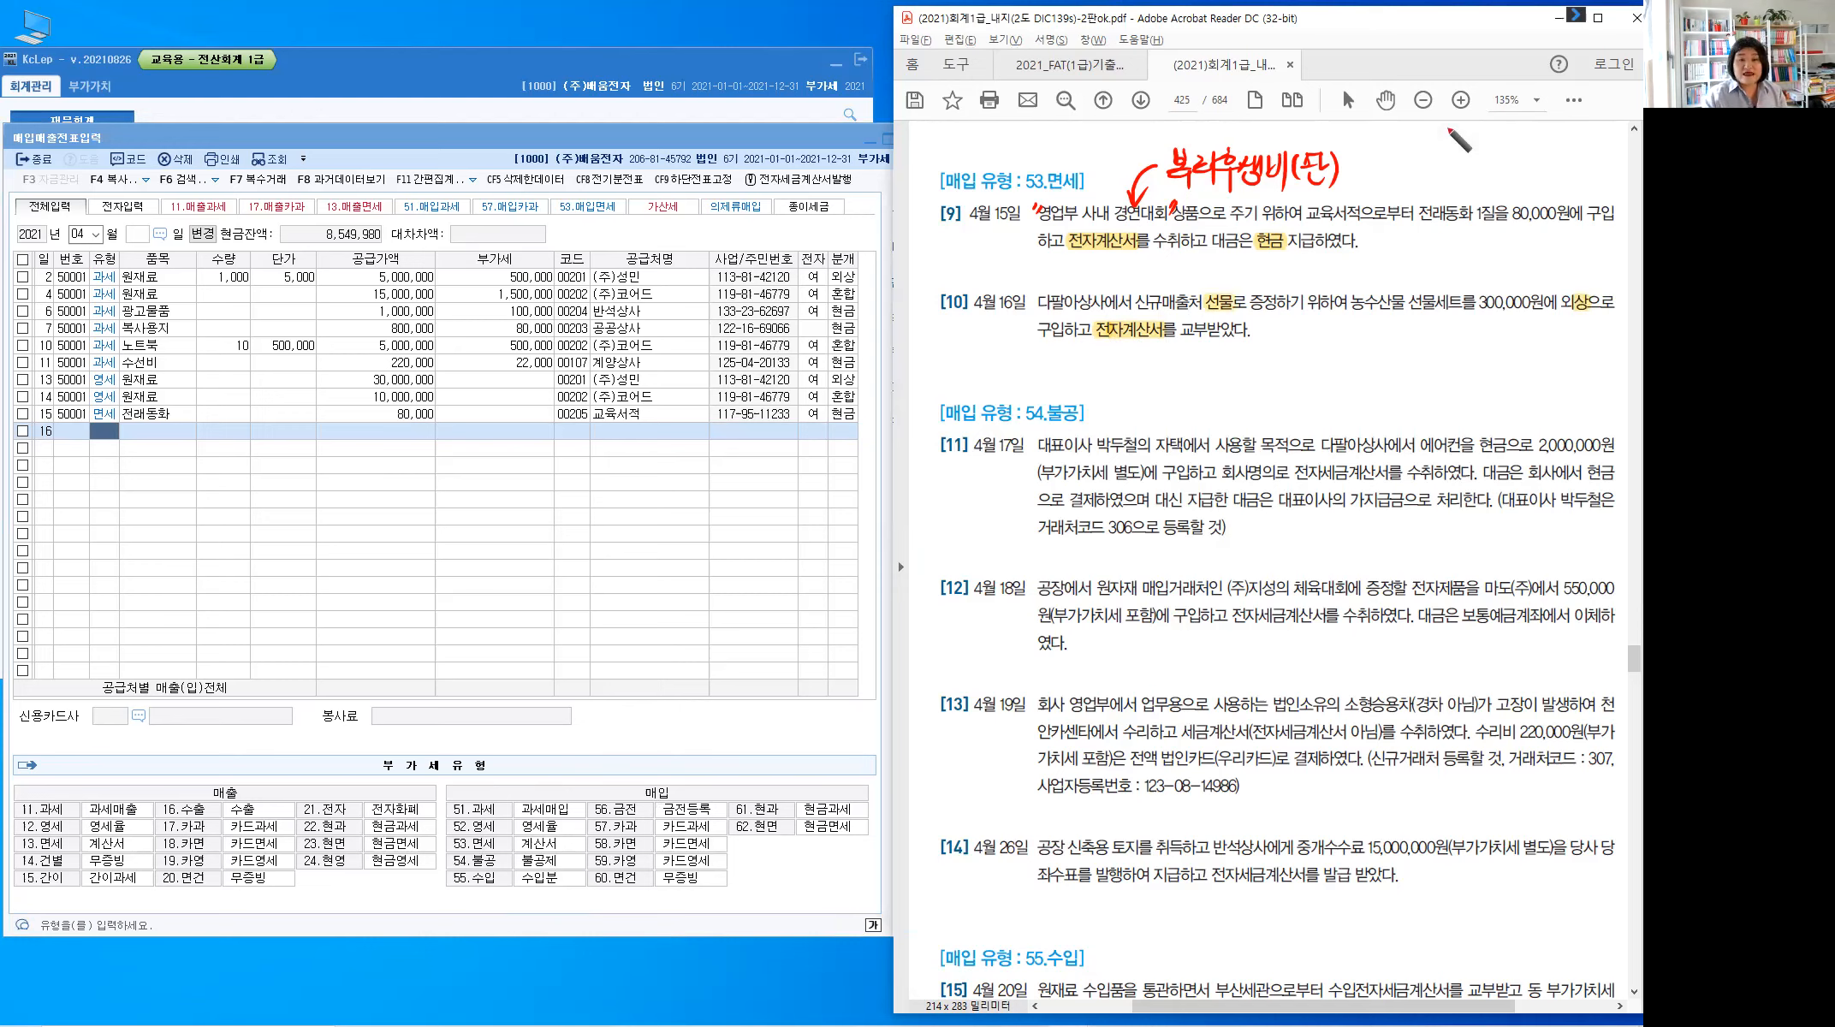
Draw a red arrow under 외상 and handwrite 미지급 beneath it
left_click_drag(1579, 310, 1514, 376)
left_click_drag(1514, 351, 1537, 384)
left_click_drag(1541, 354, 1542, 375)
left_click_drag(1548, 363, 1554, 373)
mouse_move(1559, 346)
left_mouse_down()
mouse_move(1560, 384)
mouse_move(1582, 360)
left_mouse_up()
mouse_move(1559, 365)
left_mouse_down()
mouse_move(1596, 361)
mouse_move(1570, 385)
left_mouse_up()
left_click_drag(1568, 369, 1593, 384)
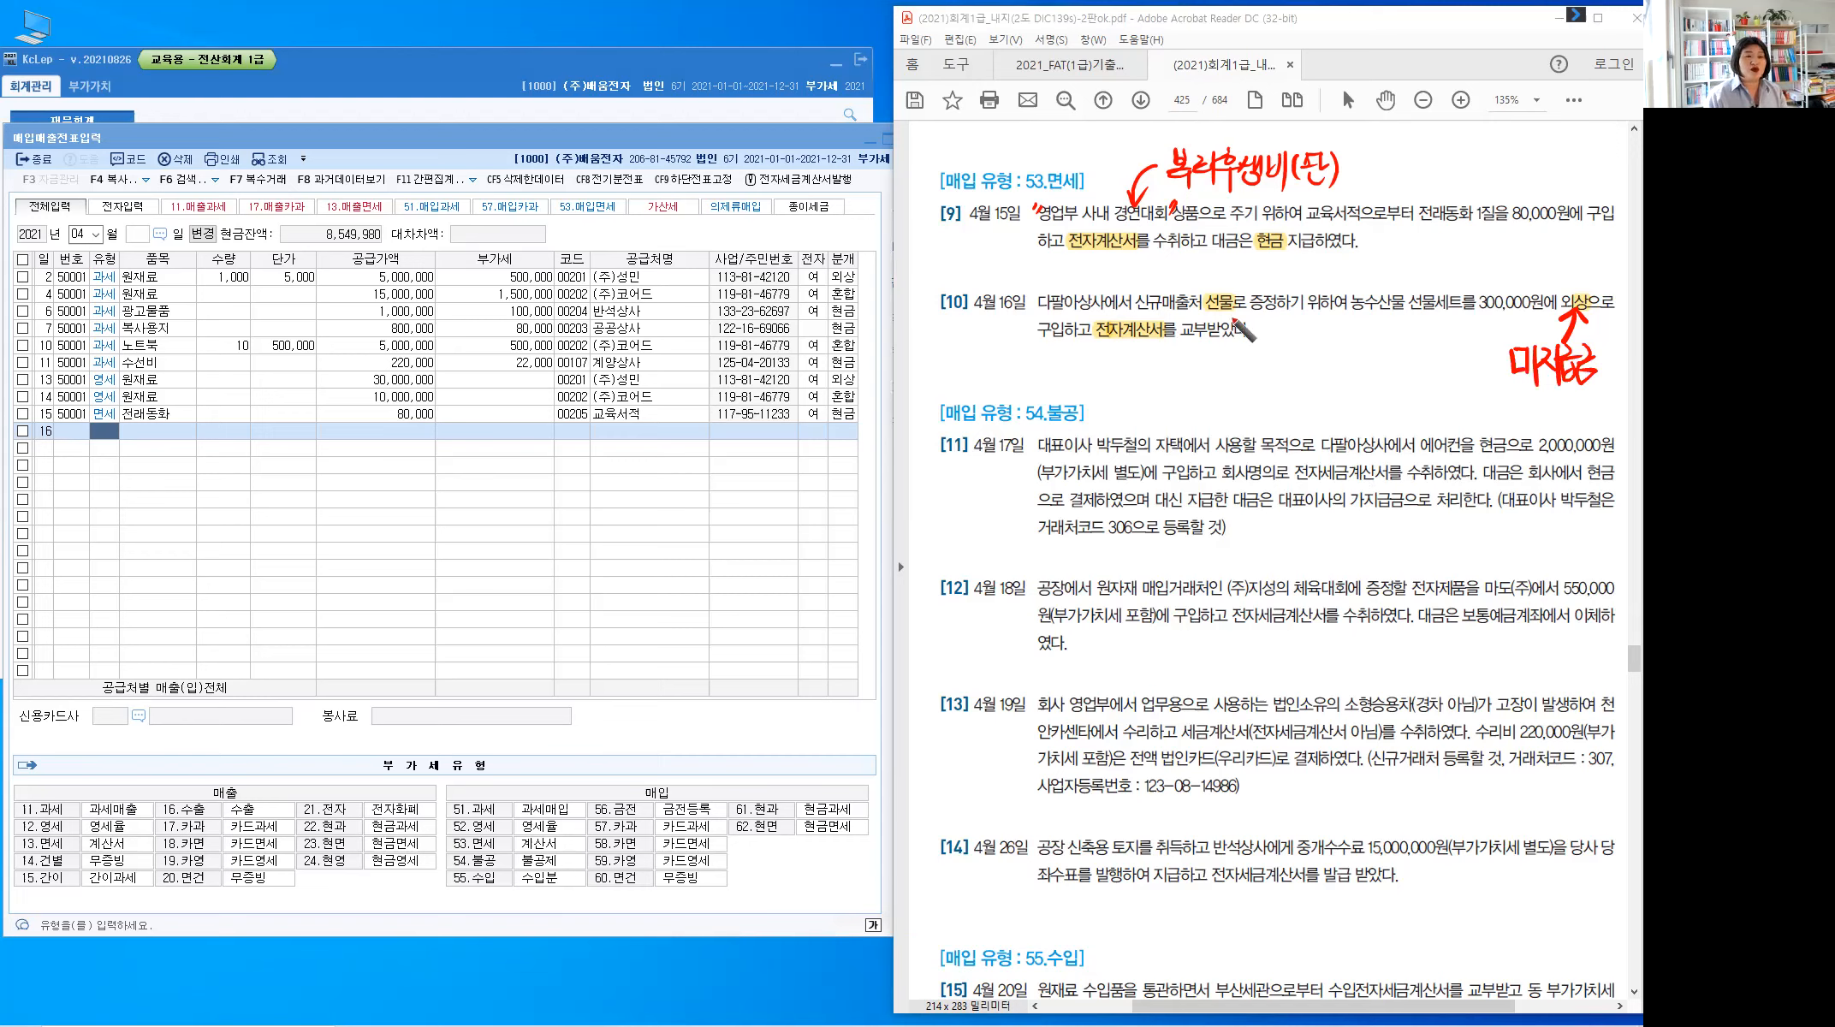
Underline 매출처 and handwrite 접대비 above 선물 in problem 10
left_click_drag(1166, 317, 1200, 318)
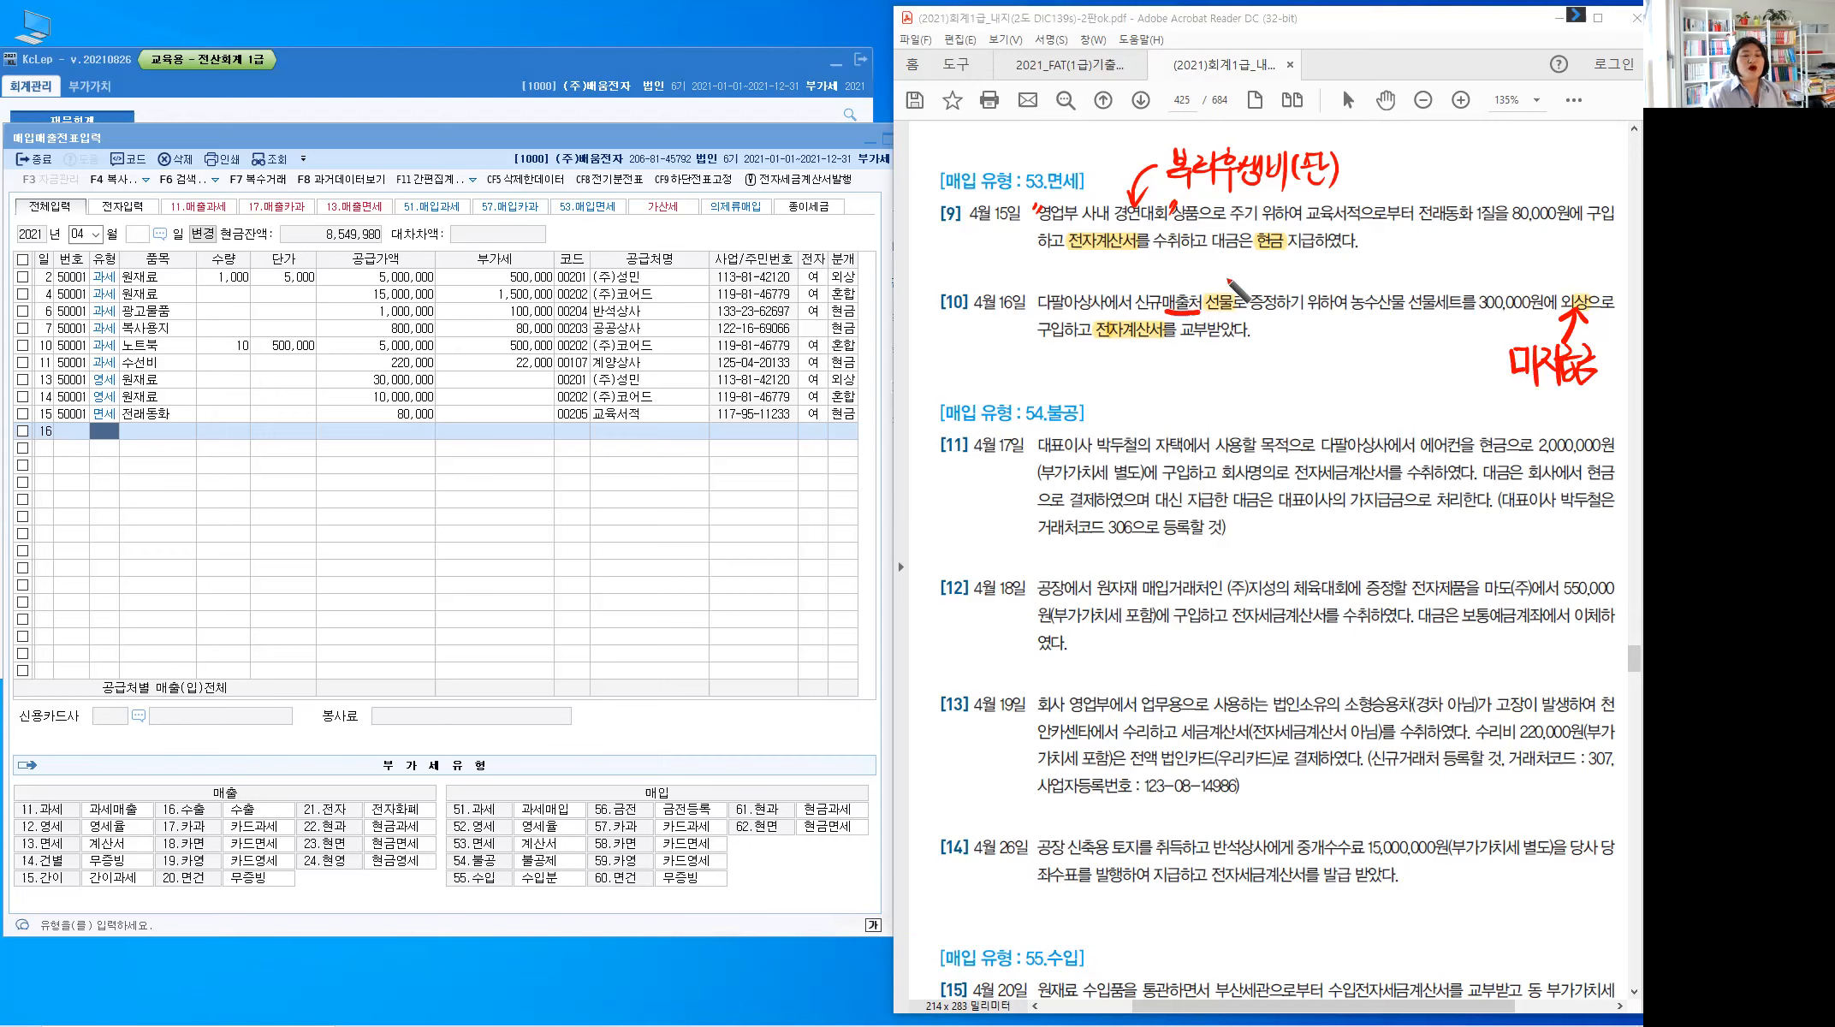
left_click_drag(1226, 285, 1268, 273)
left_click_drag(1269, 266, 1278, 273)
left_click_drag(1259, 276, 1261, 286)
left_click_drag(1275, 274, 1273, 286)
left_click_drag(1260, 285, 1329, 284)
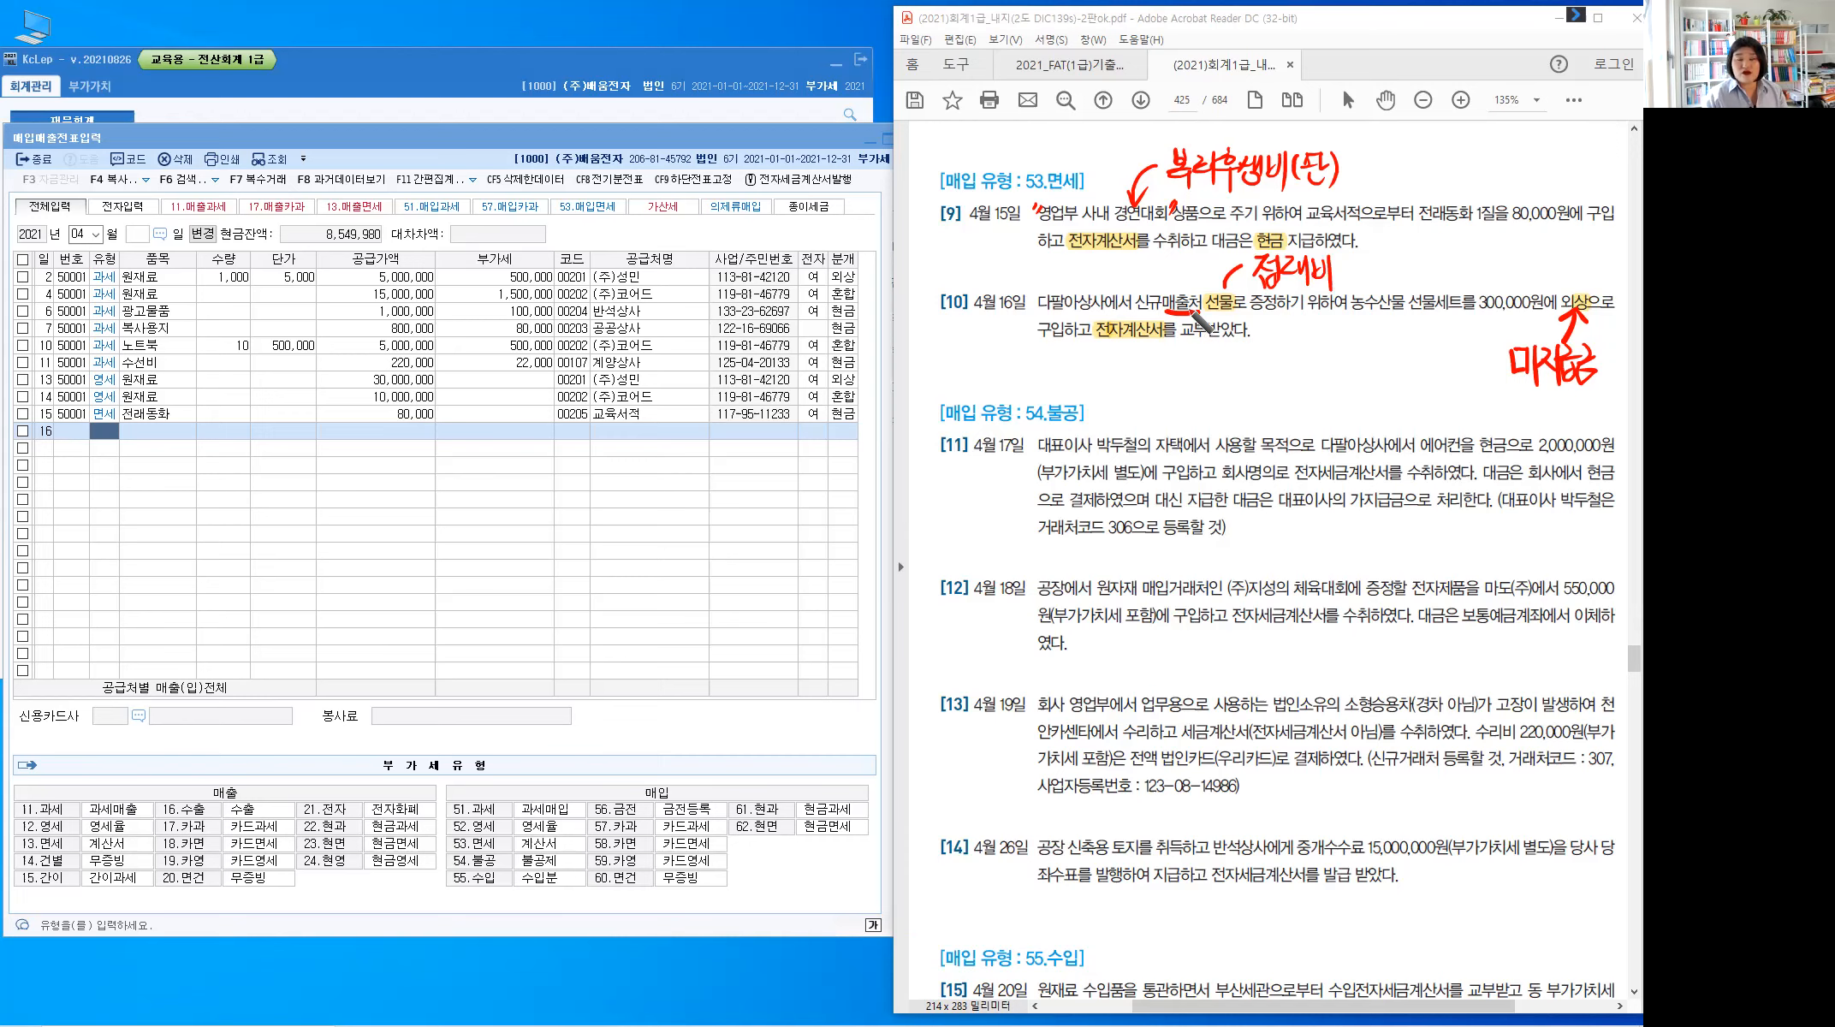
Handwrite (판) after 접대비 in problem 10
mouse_move(1346, 257)
left_mouse_down()
mouse_move(1343, 289)
mouse_move(1367, 261)
left_mouse_up()
left_click_drag(1355, 265, 1356, 276)
left_click_drag(1363, 264, 1362, 276)
left_click_drag(1351, 279, 1384, 294)
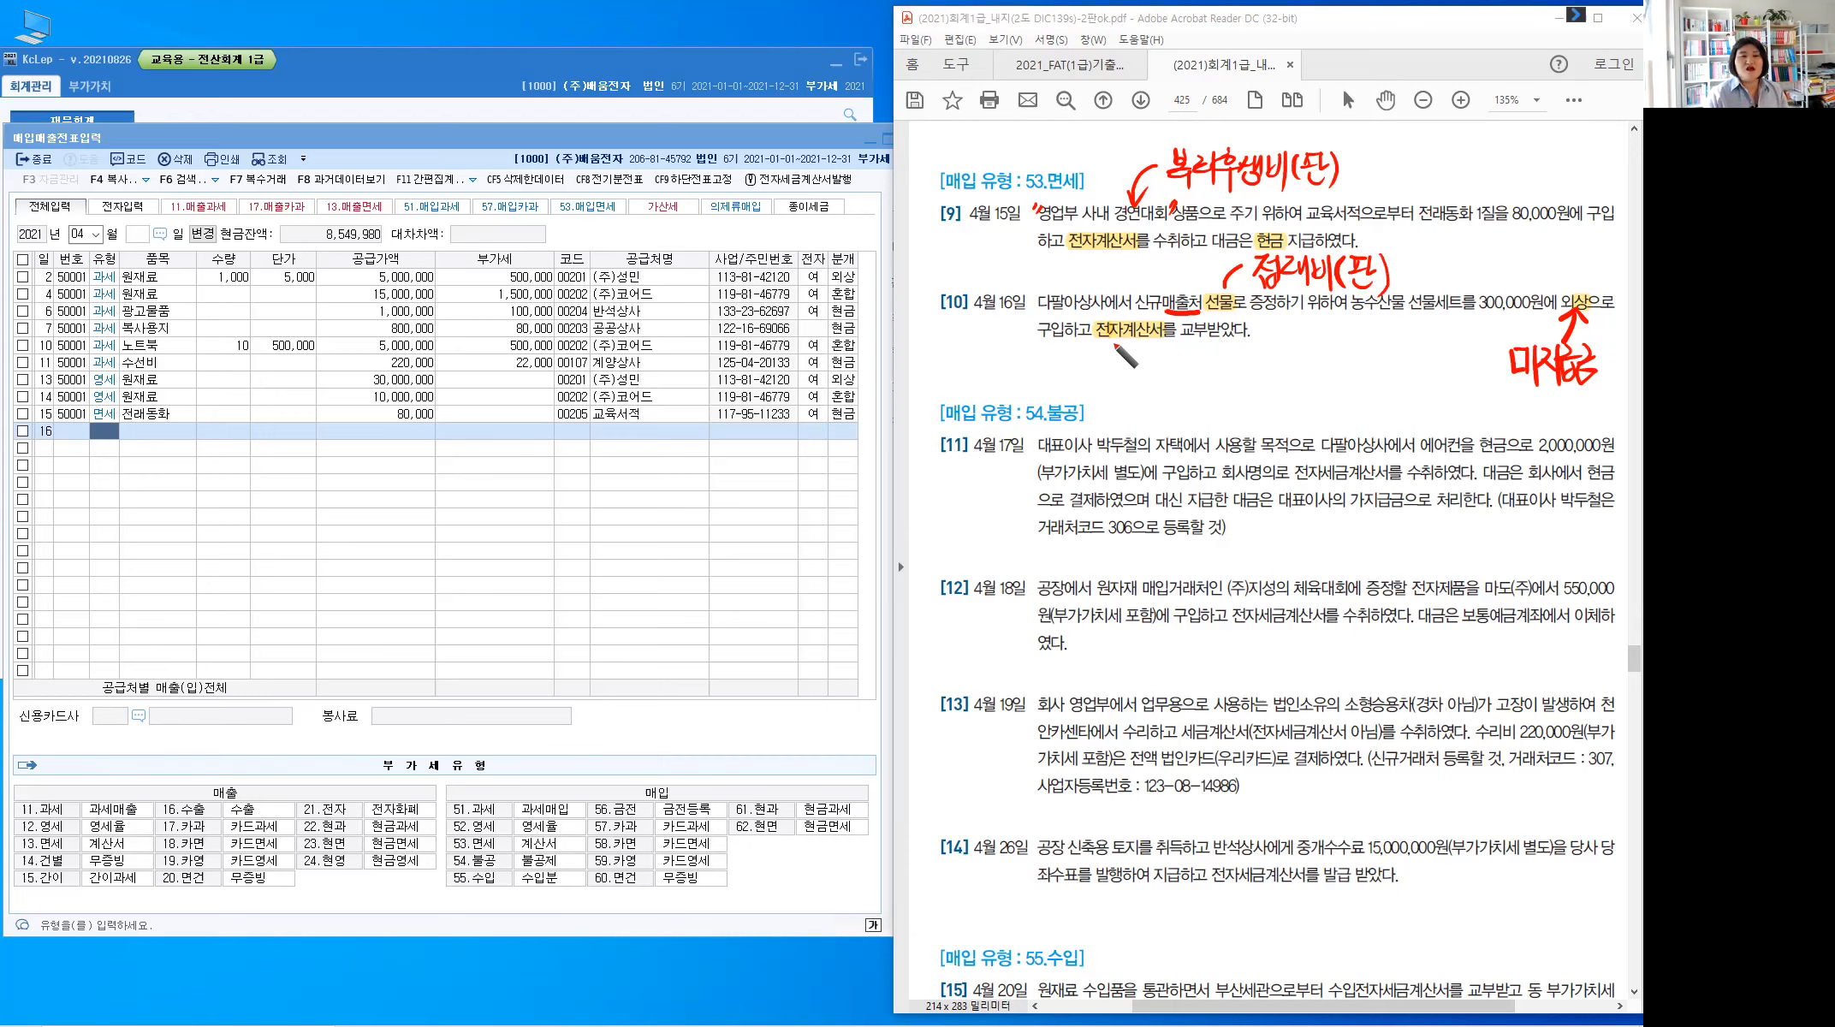
Underline 계산서, write 53.면세 beneath it, then clear all ink notes
mouse_move(1124, 341)
left_mouse_down()
mouse_move(1164, 340)
mouse_move(1134, 377)
mouse_move(1181, 375)
left_mouse_up()
left_click(1147, 379)
left_click_drag(1162, 375, 1187, 376)
left_click_drag(1202, 358, 1209, 385)
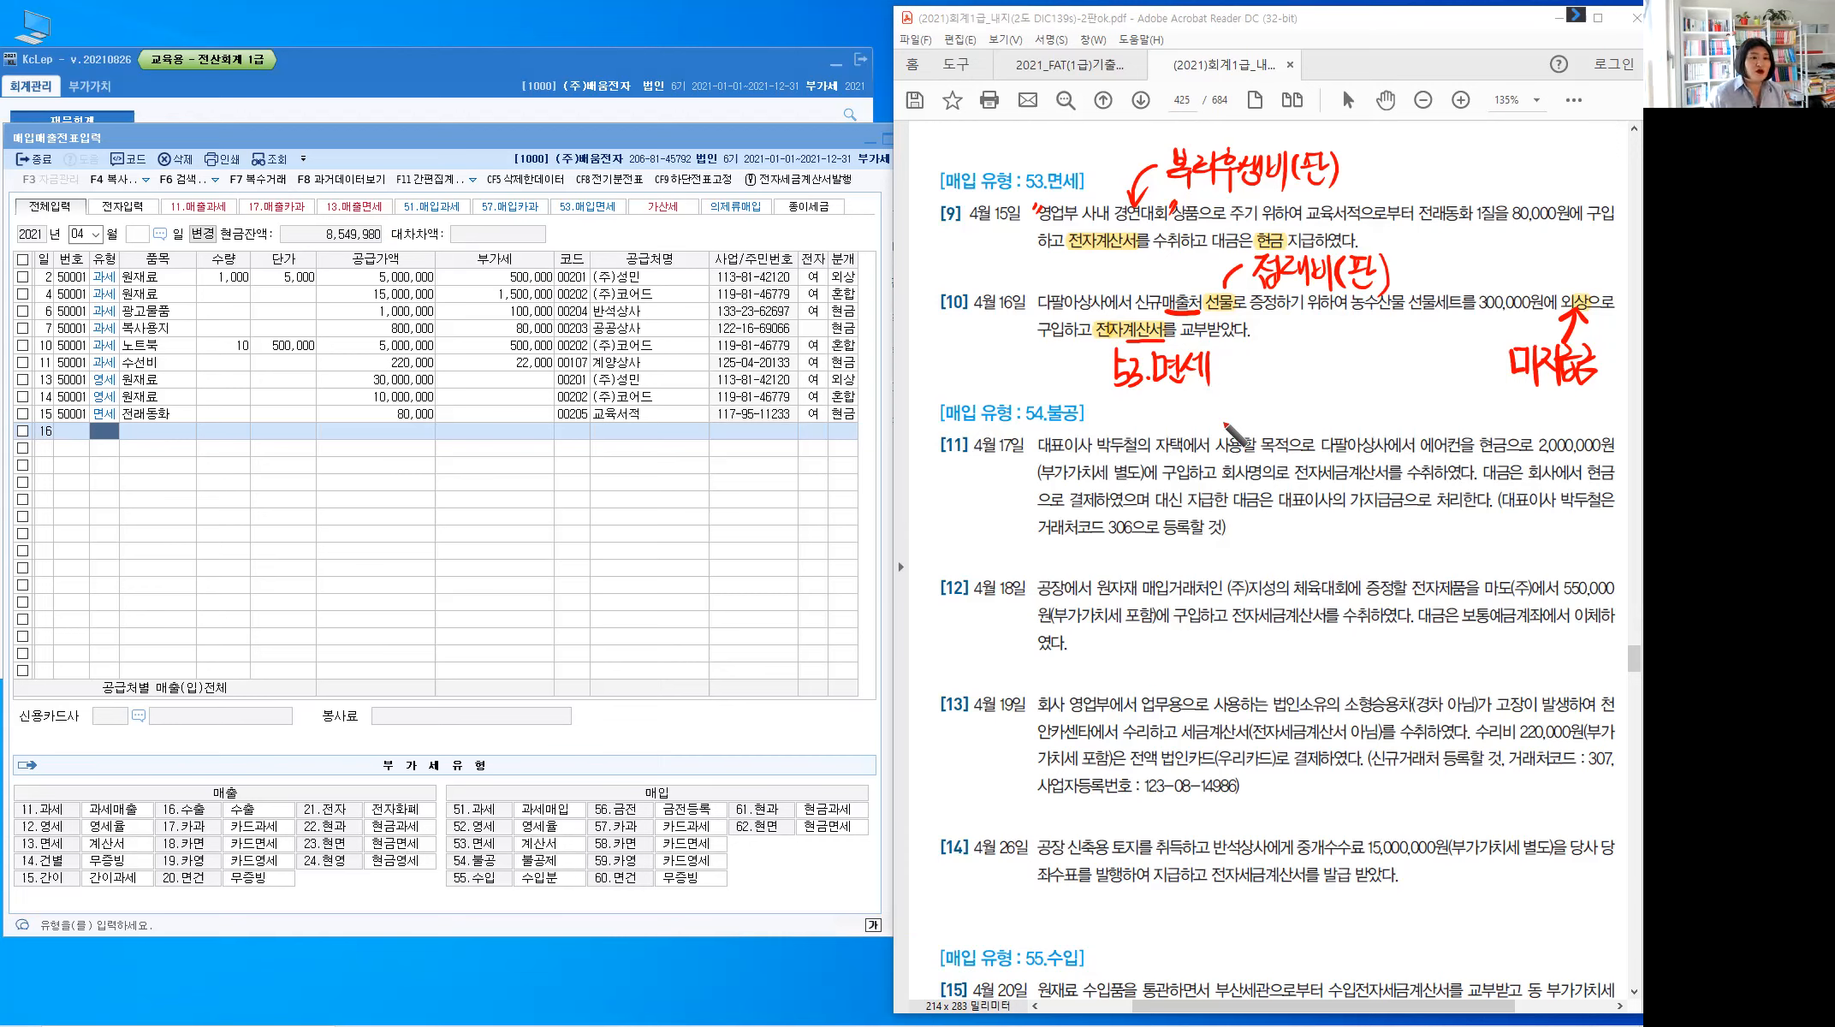
key("Escape")
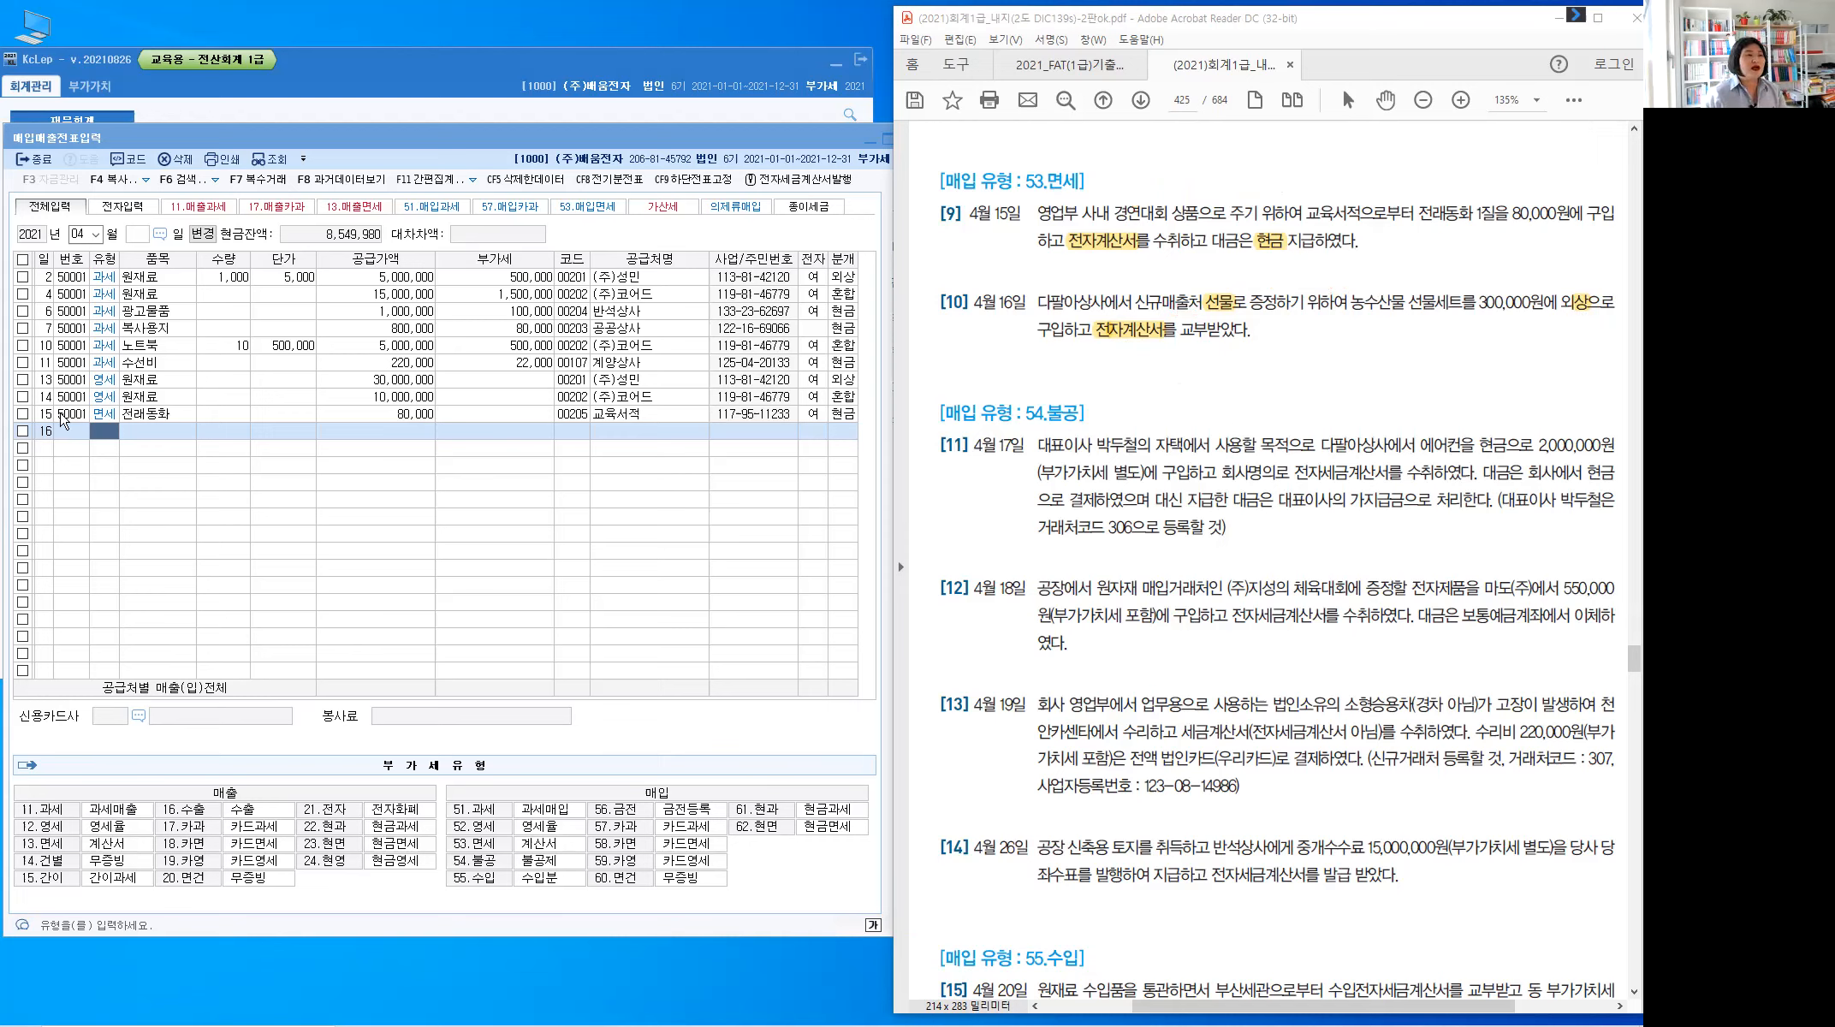
Fill row 16 as type 53 면세, item 선물세트, 300,000, supplier 다팔아상사
left_click(111, 434)
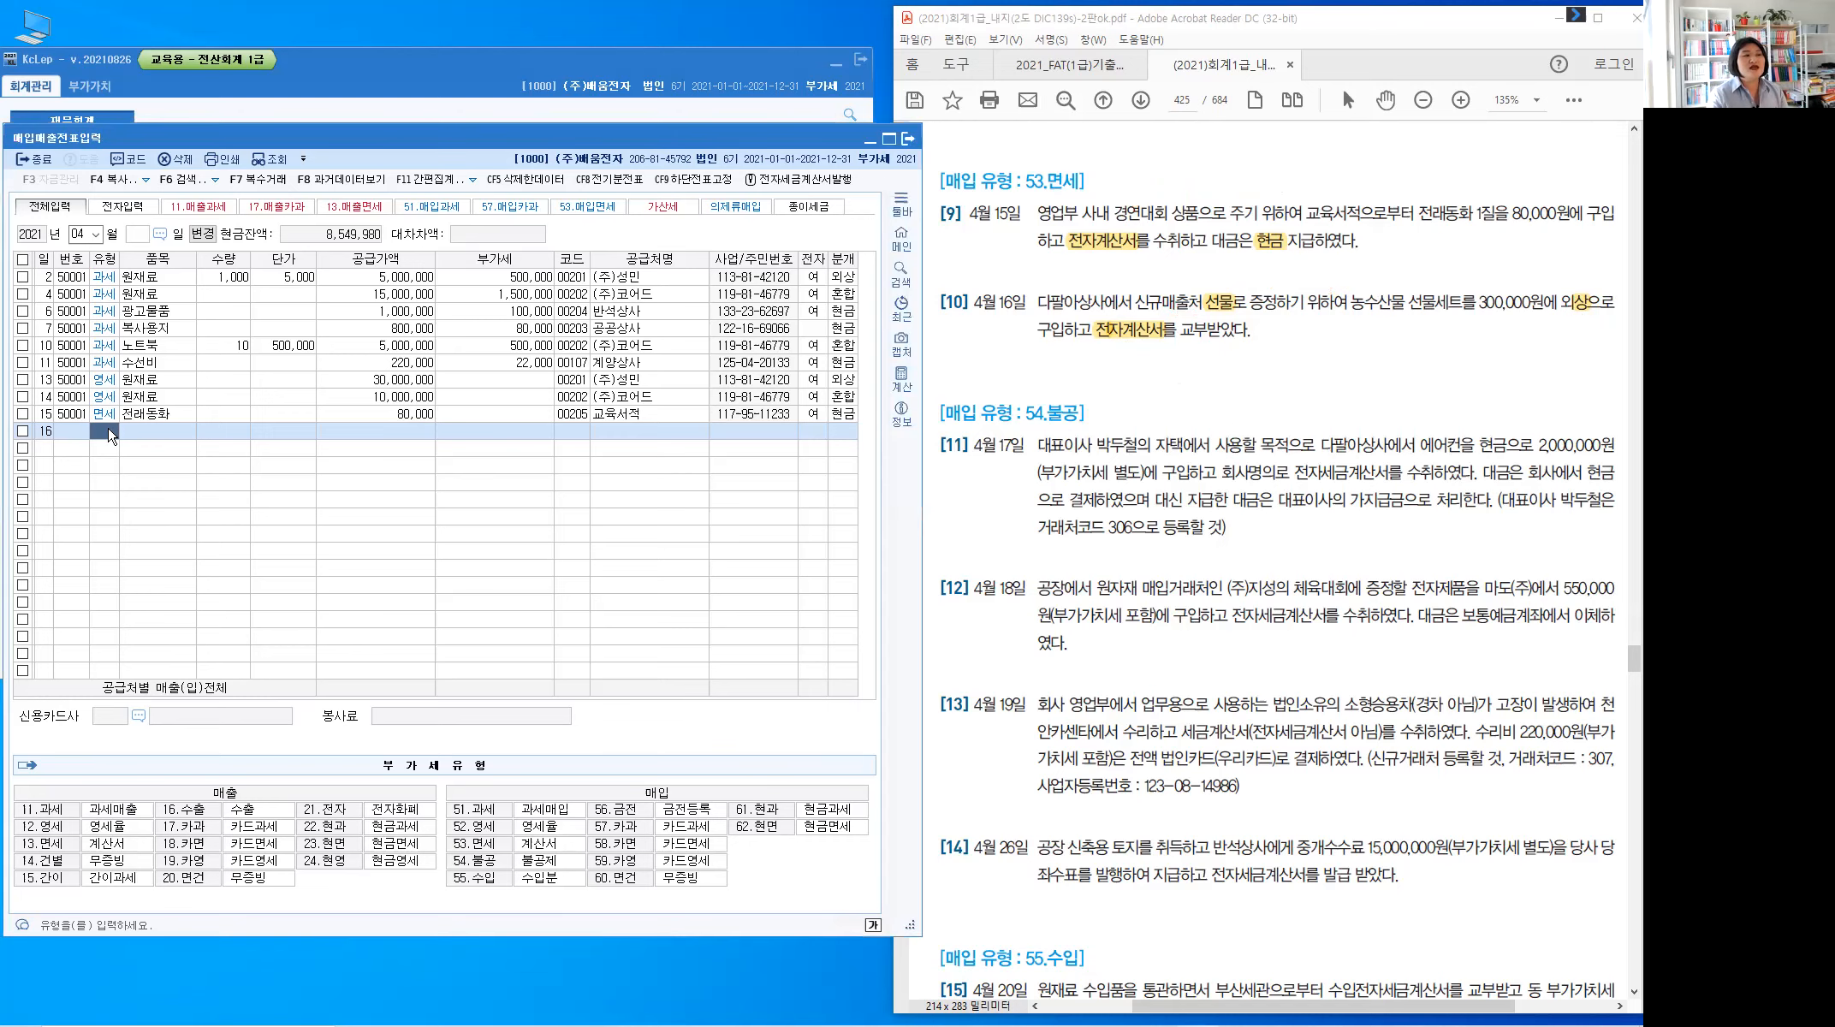
type("53")
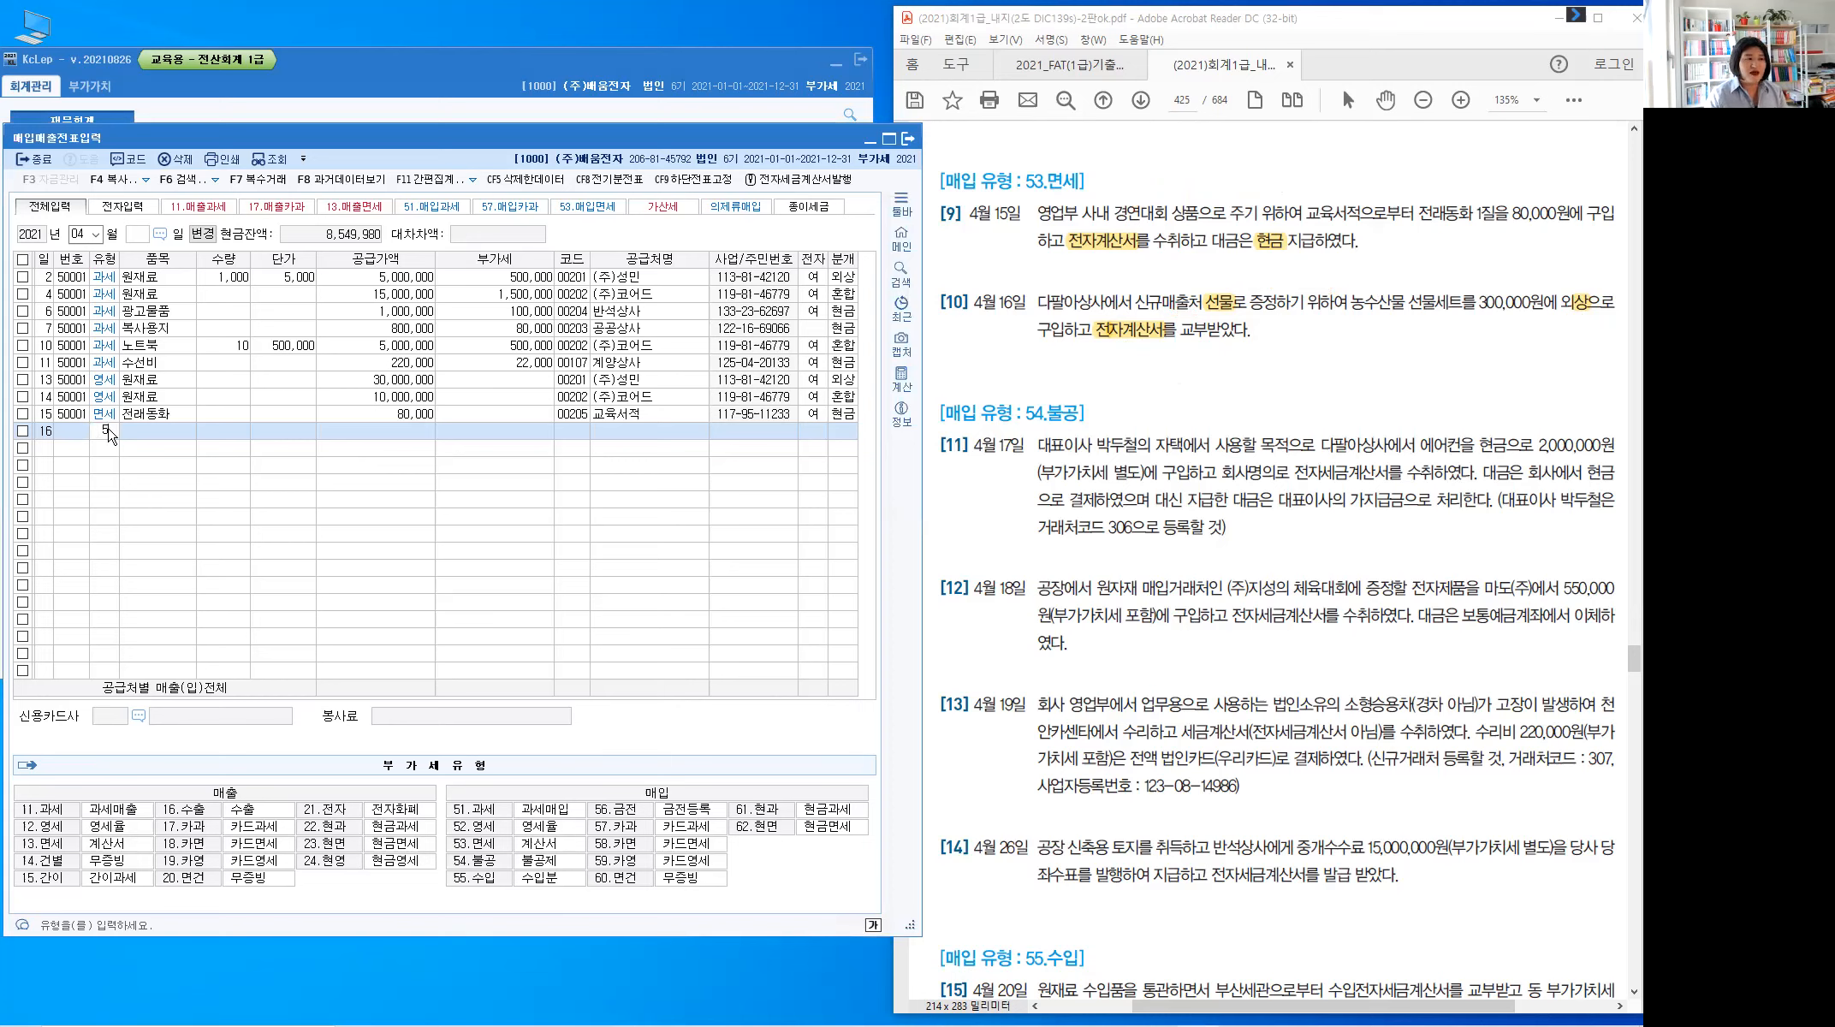
key("Return")
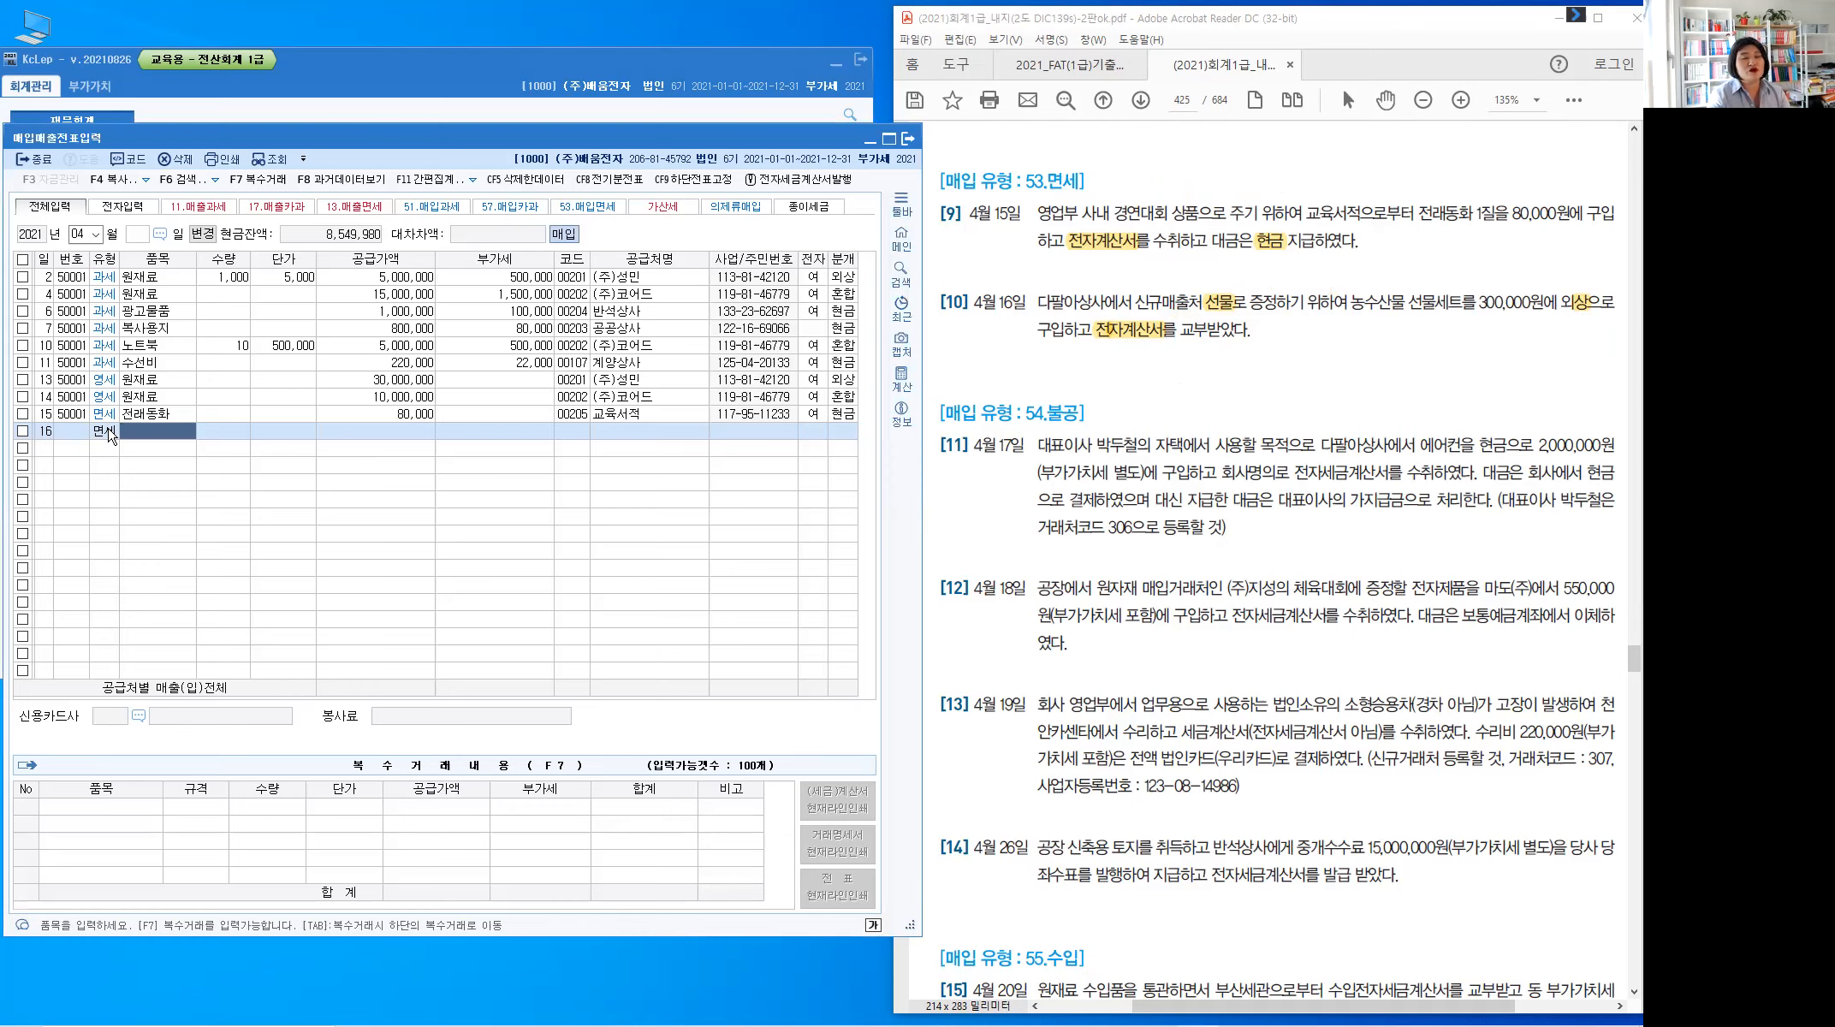
type("ㅅ")
type("선물세트")
key("BackSpace")
key("BackSpace")
key("BackSpace")
type("세트")
key("Return")
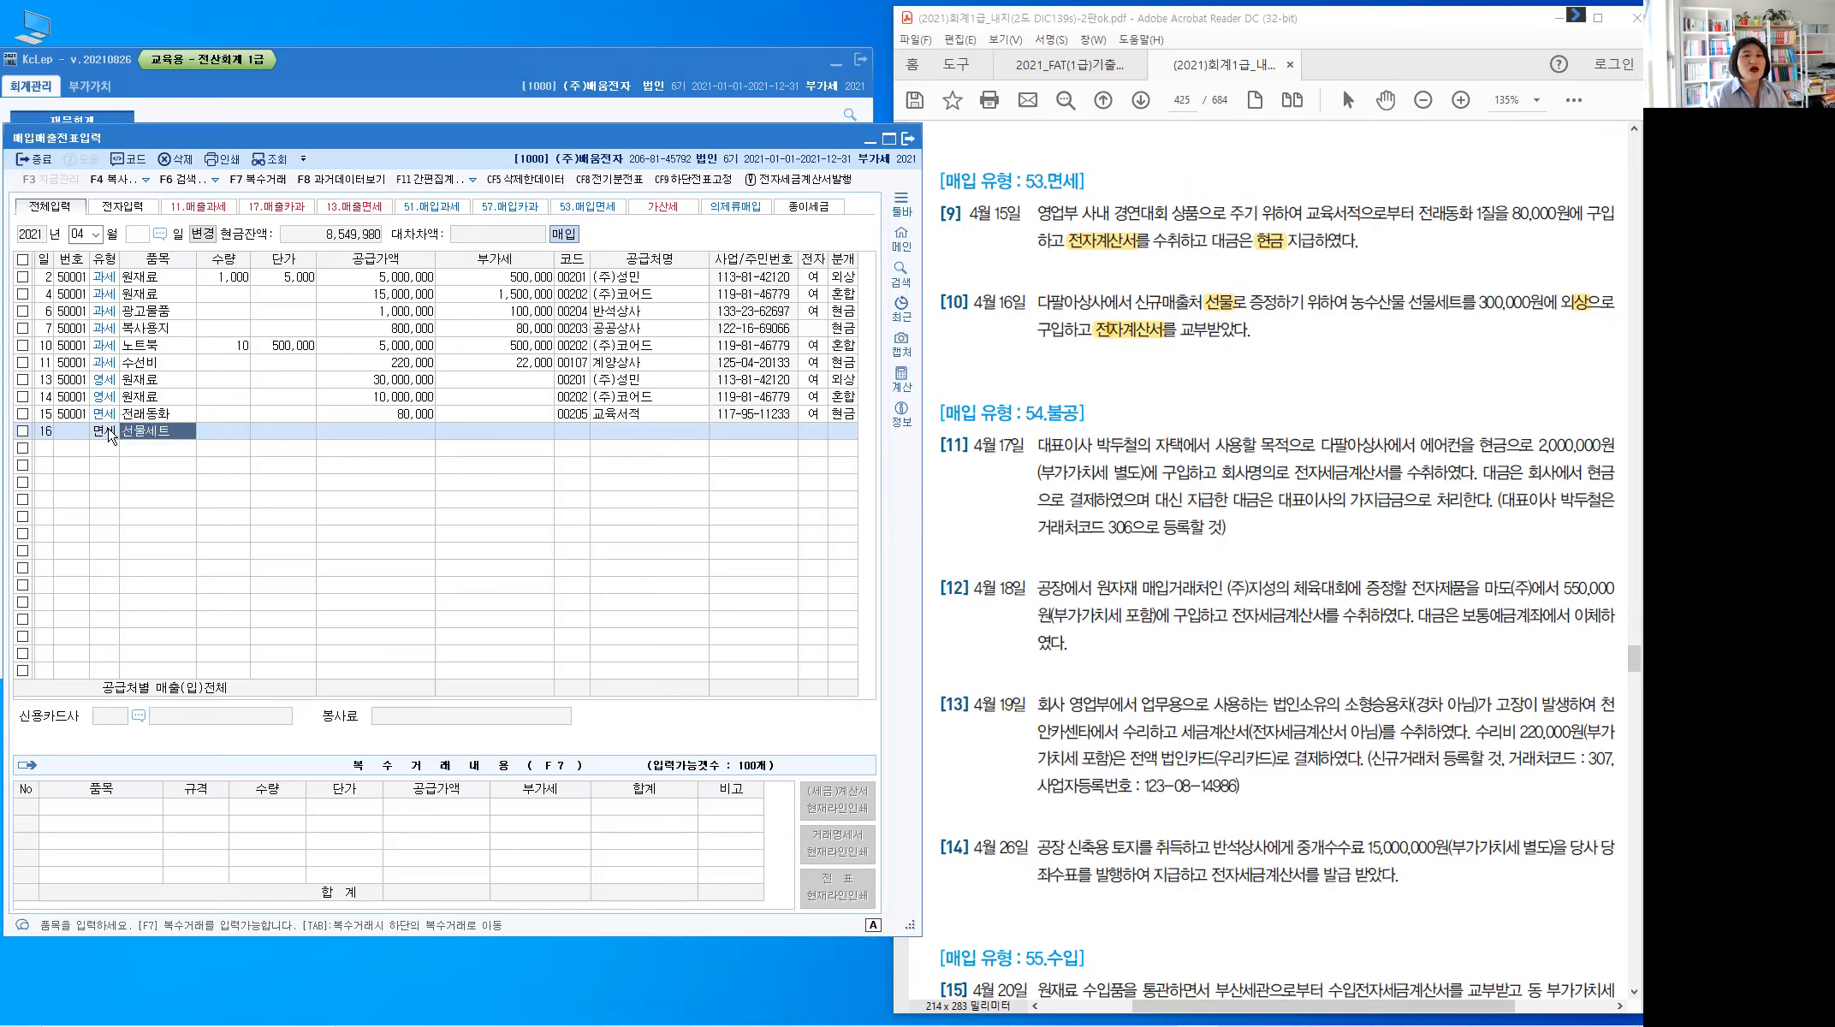
key("Return")
key("Return")
key("Return")
type("300000")
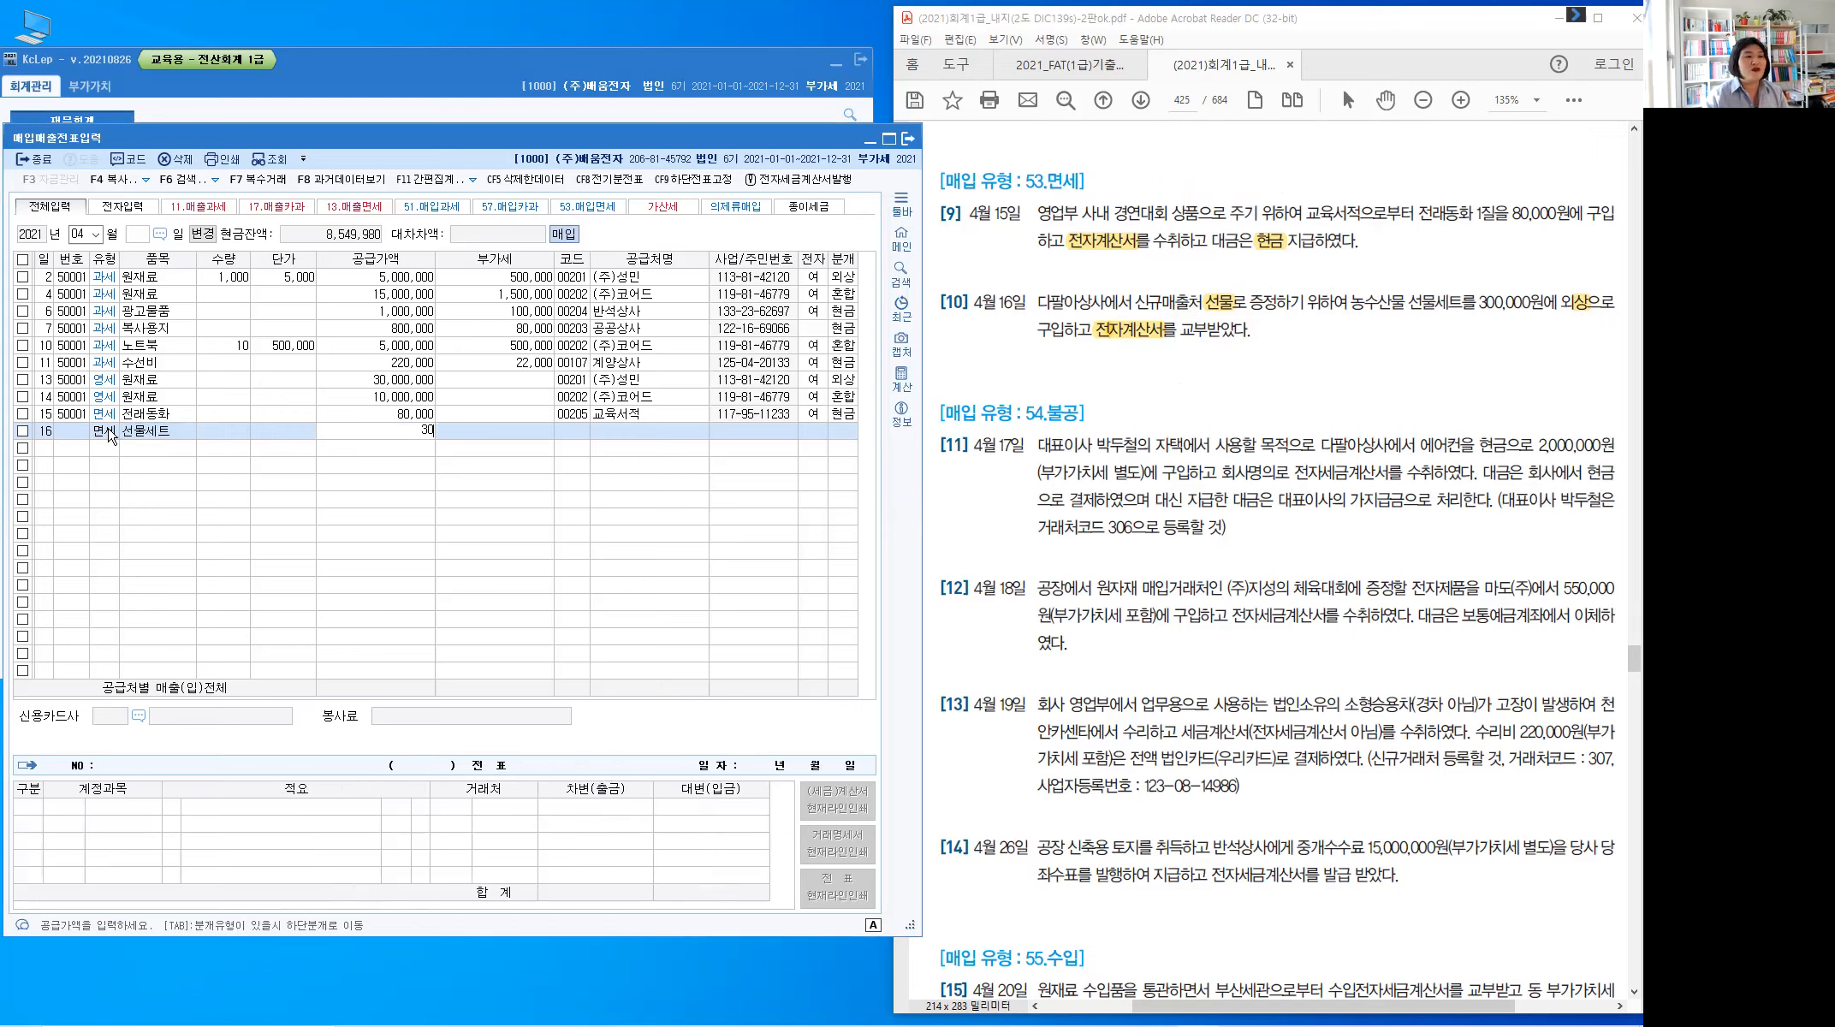
key("Return")
type("다팔")
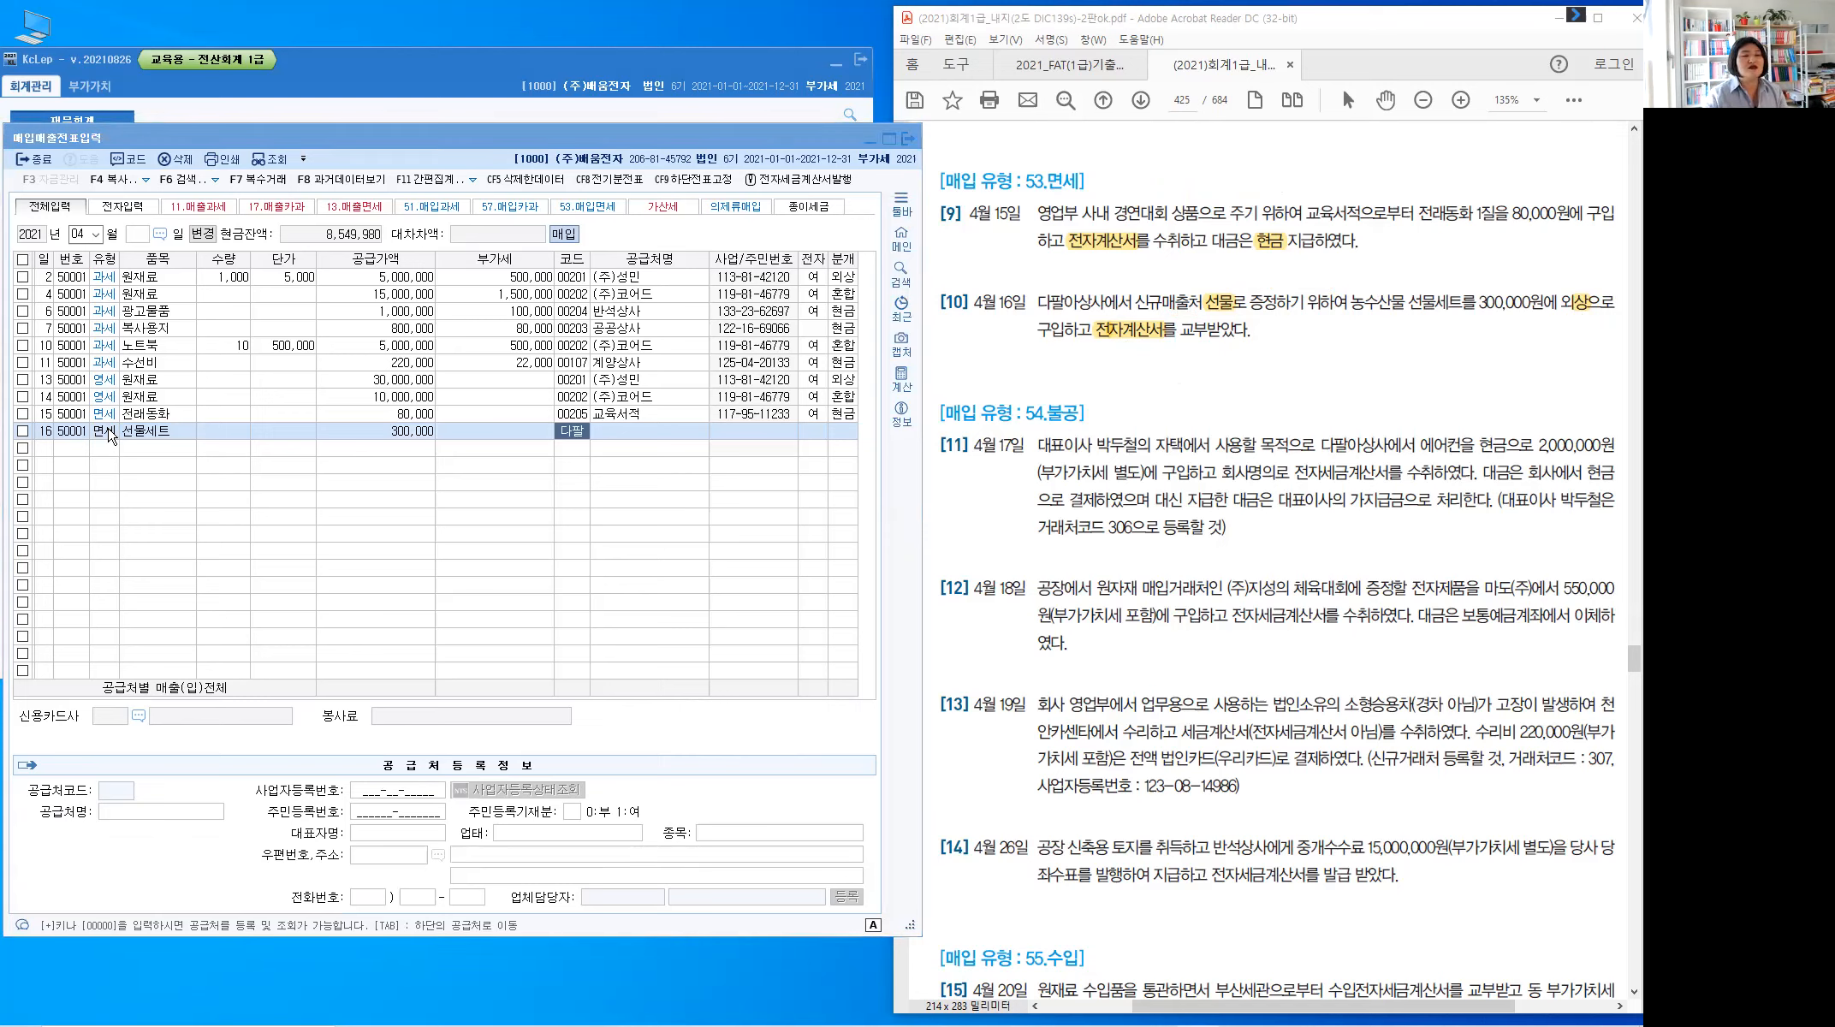
key("Return")
key("Return")
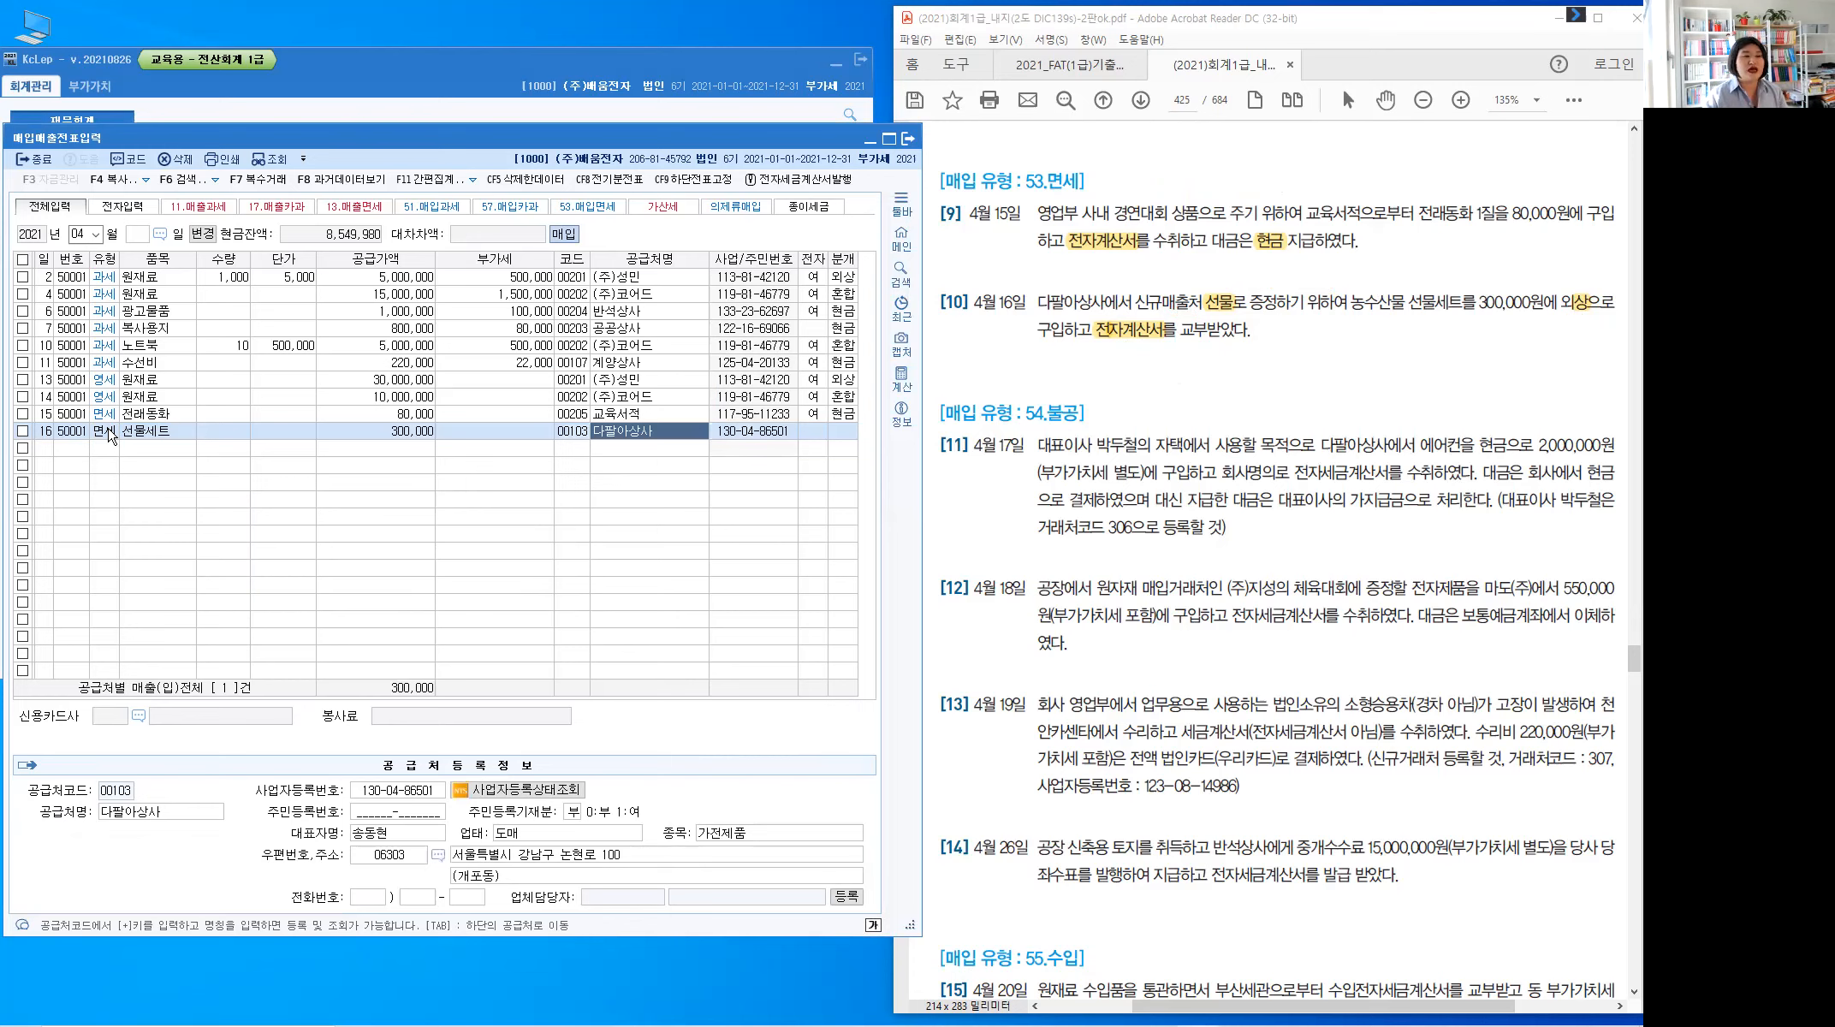
key("Return")
Mark it electronic and journalize 813 접대비 debit against 253 미지급금 credit
type("1")
key("Return")
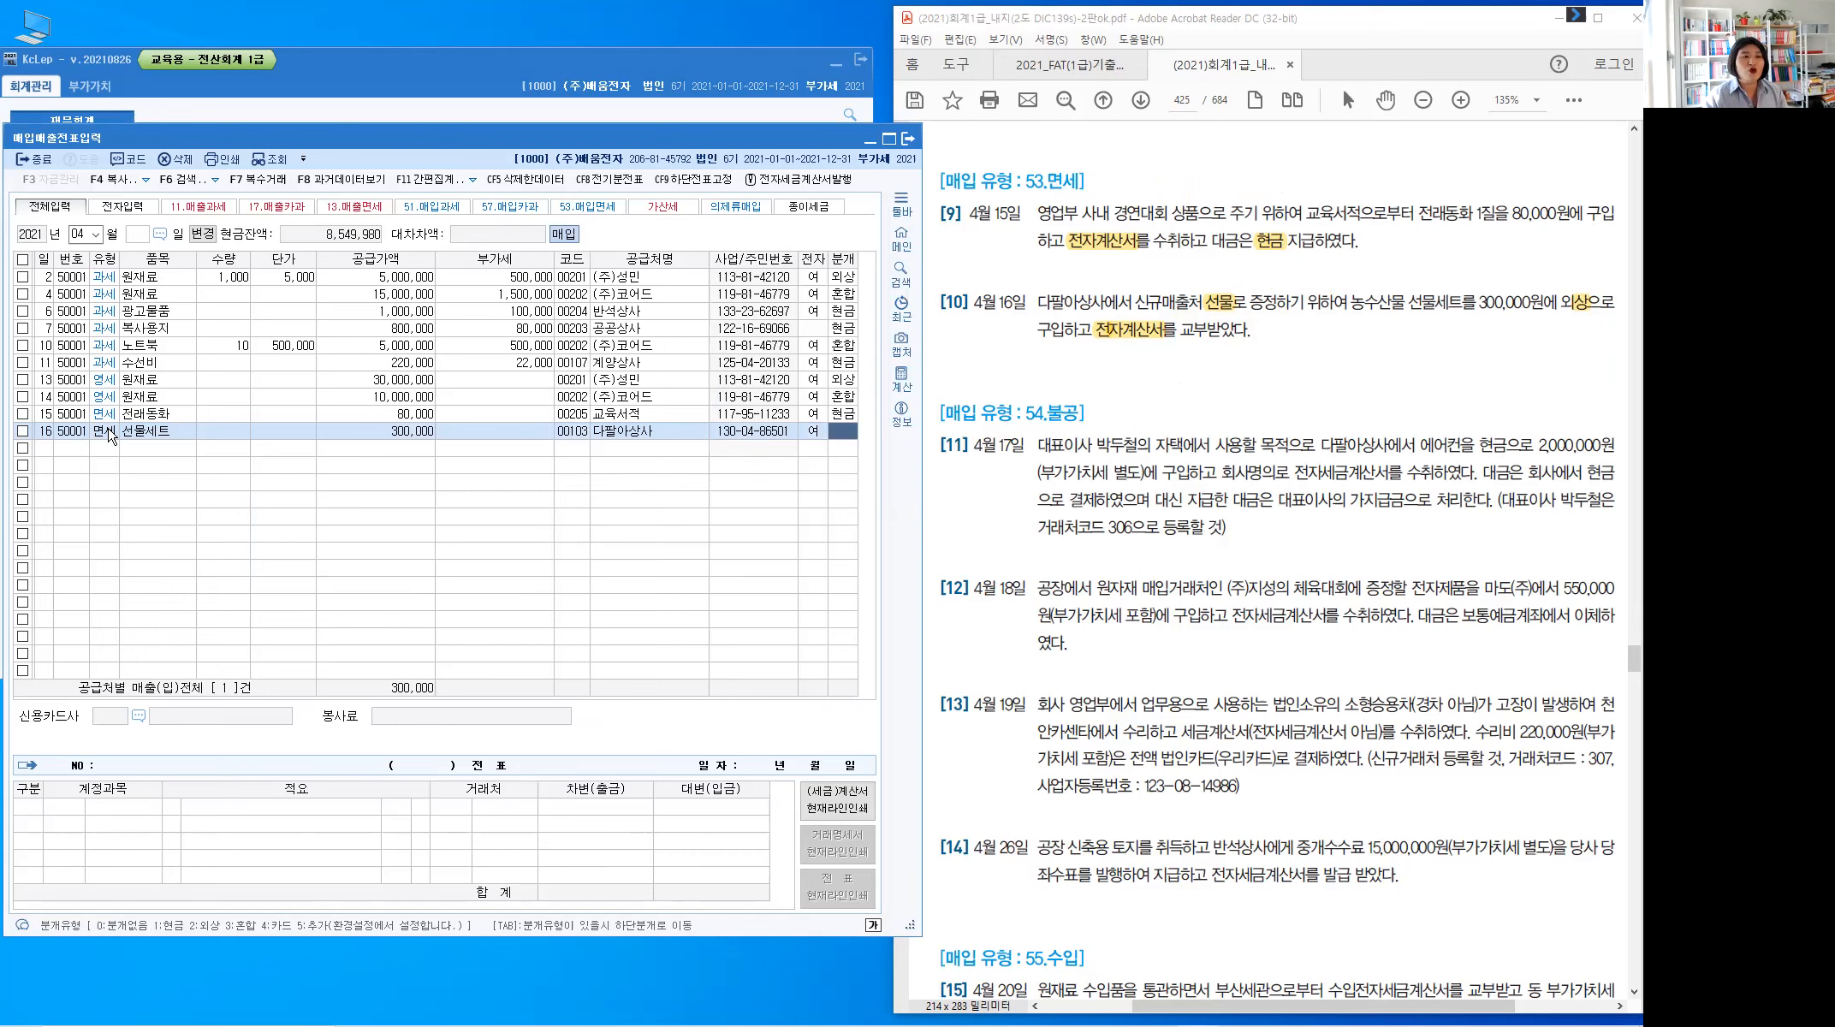
type("3")
key("Return")
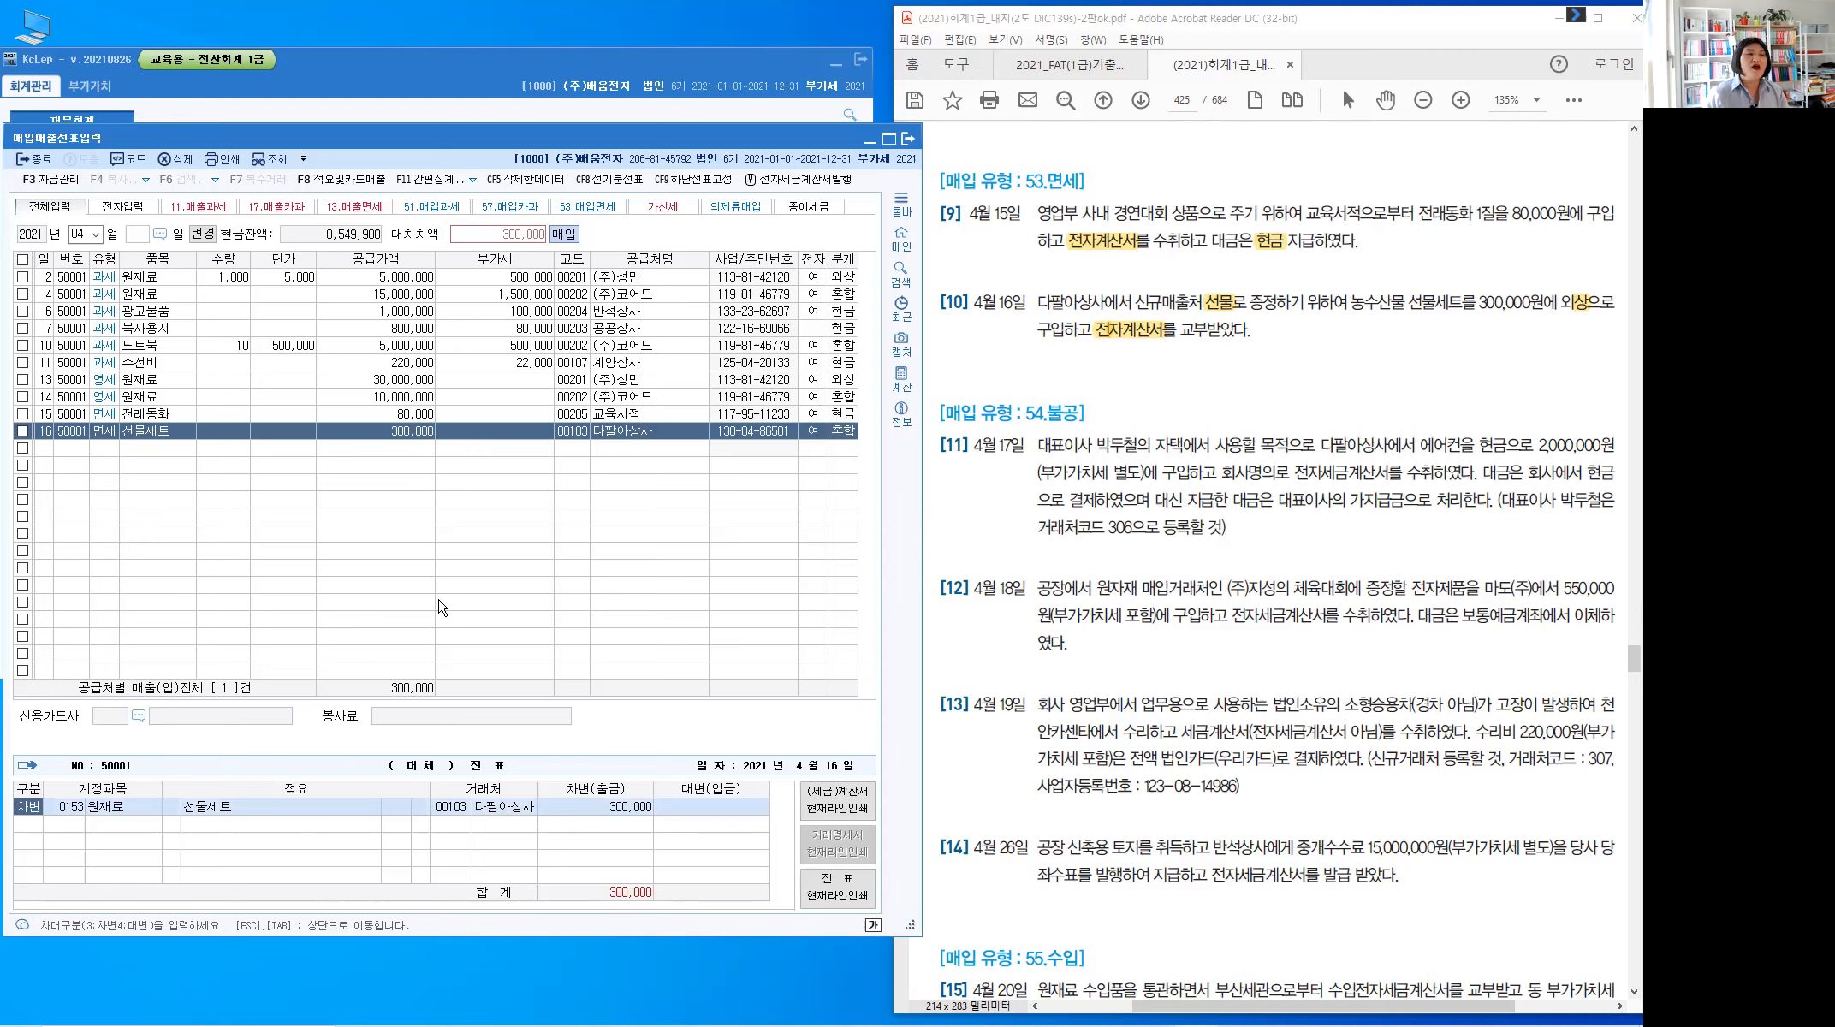
key("Return")
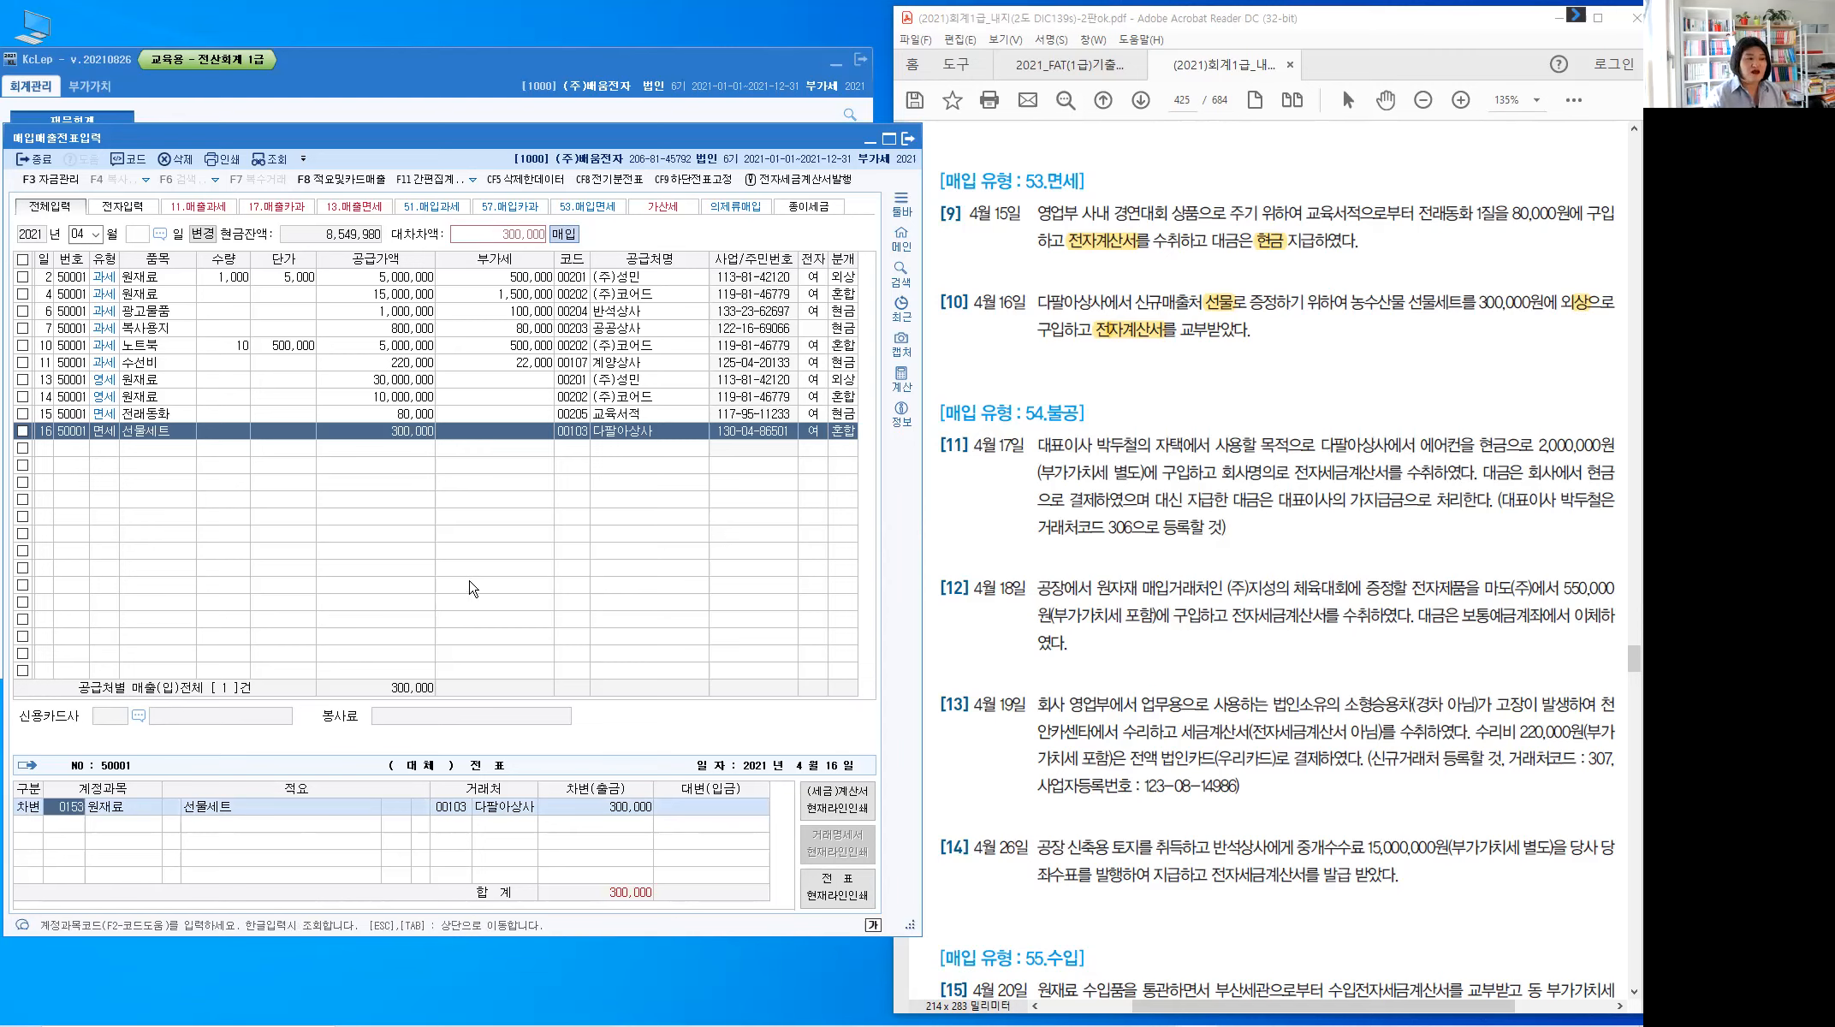
type("813")
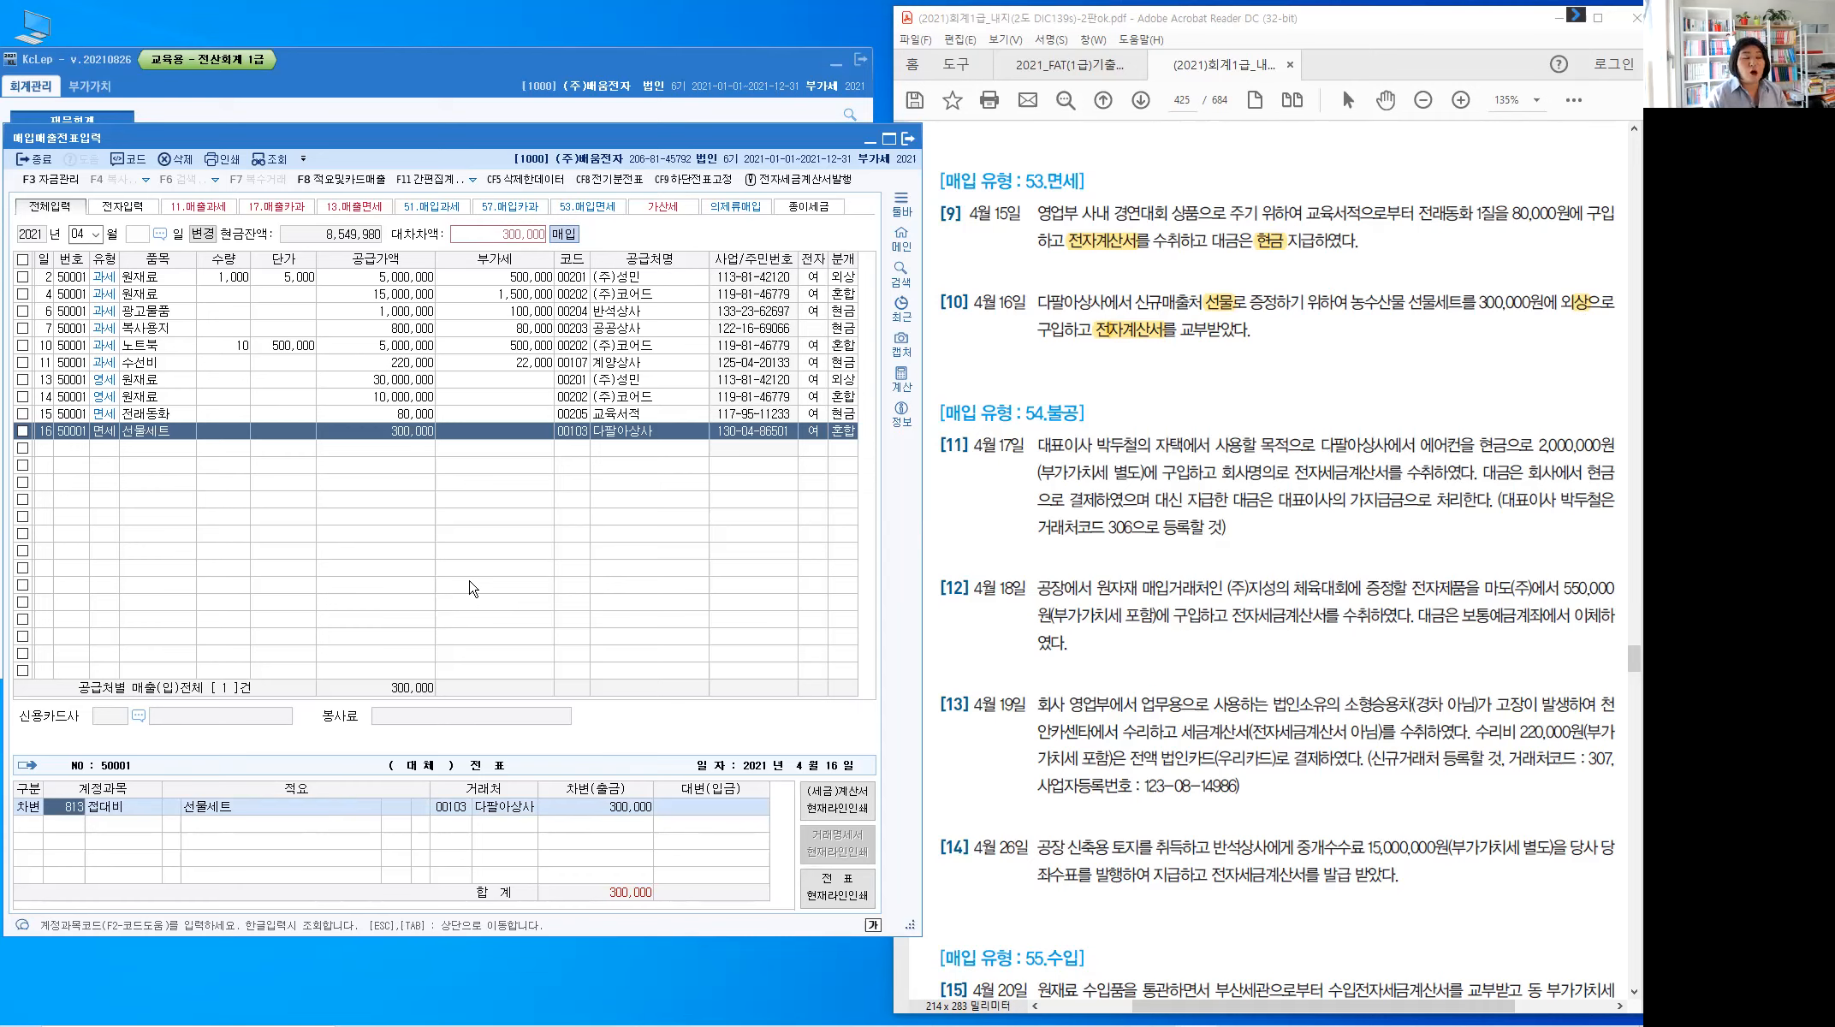
key("Return")
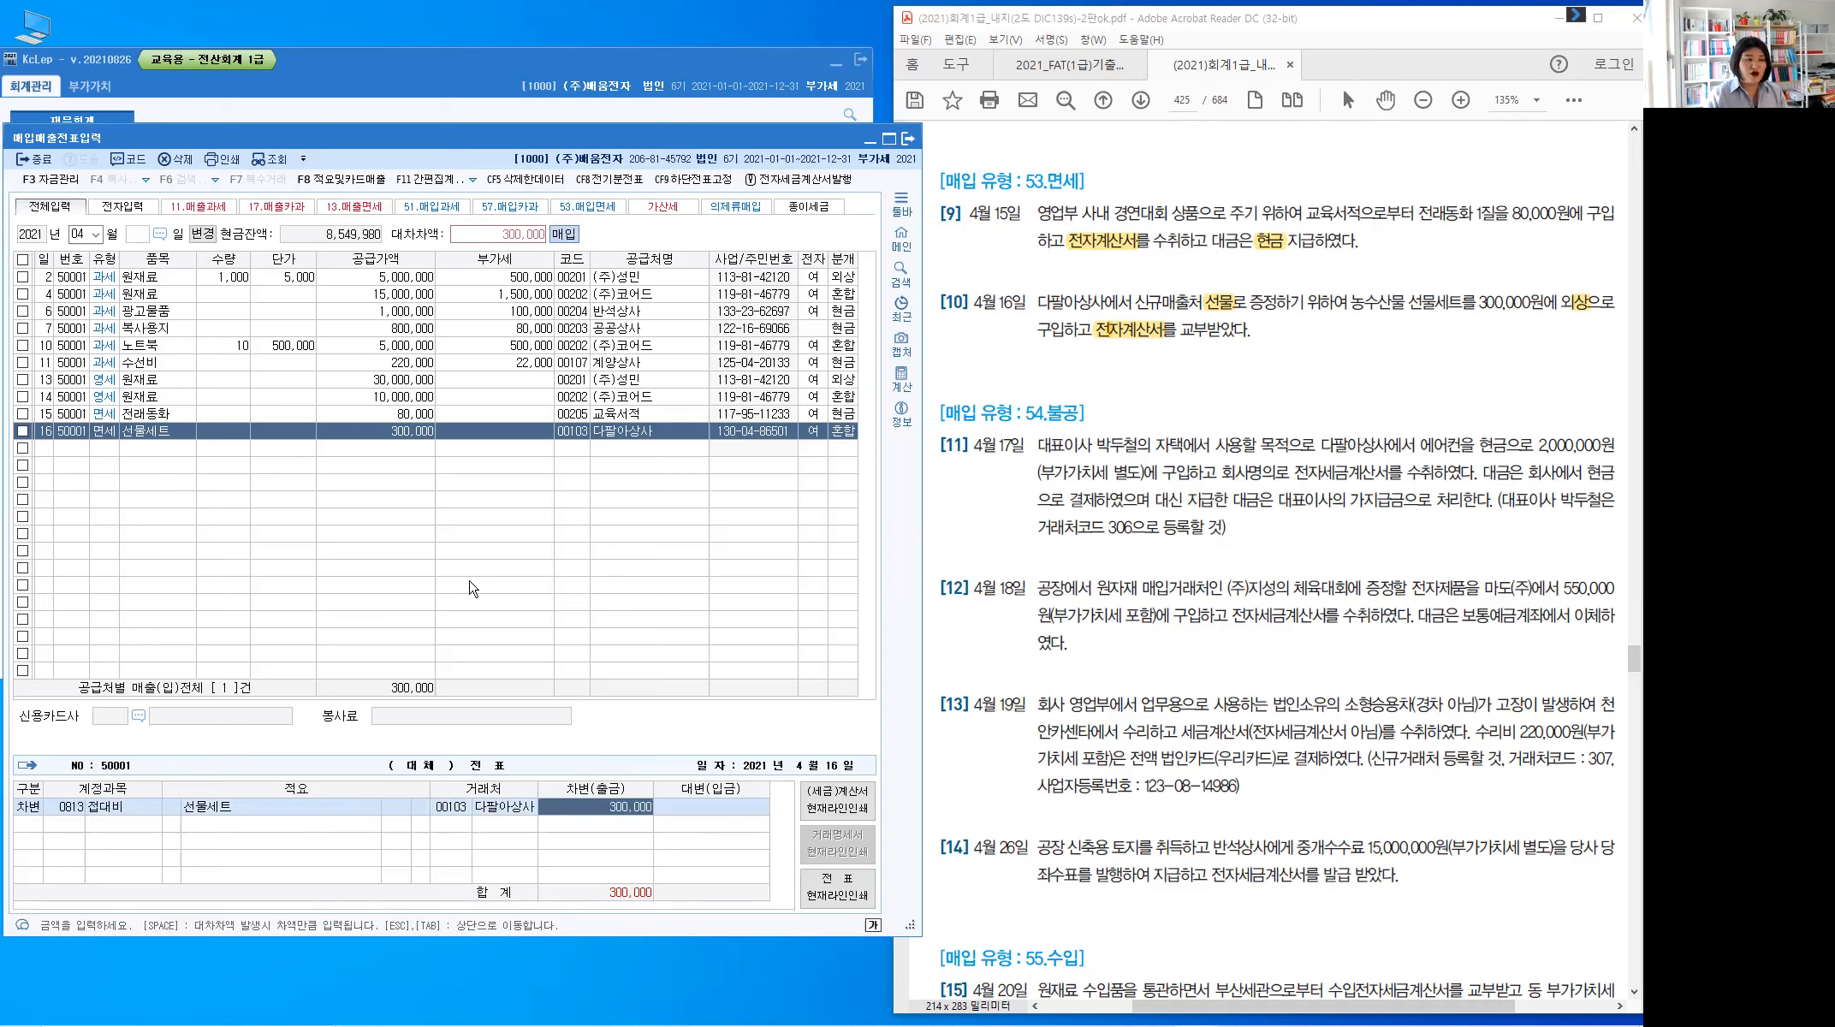
key("Return")
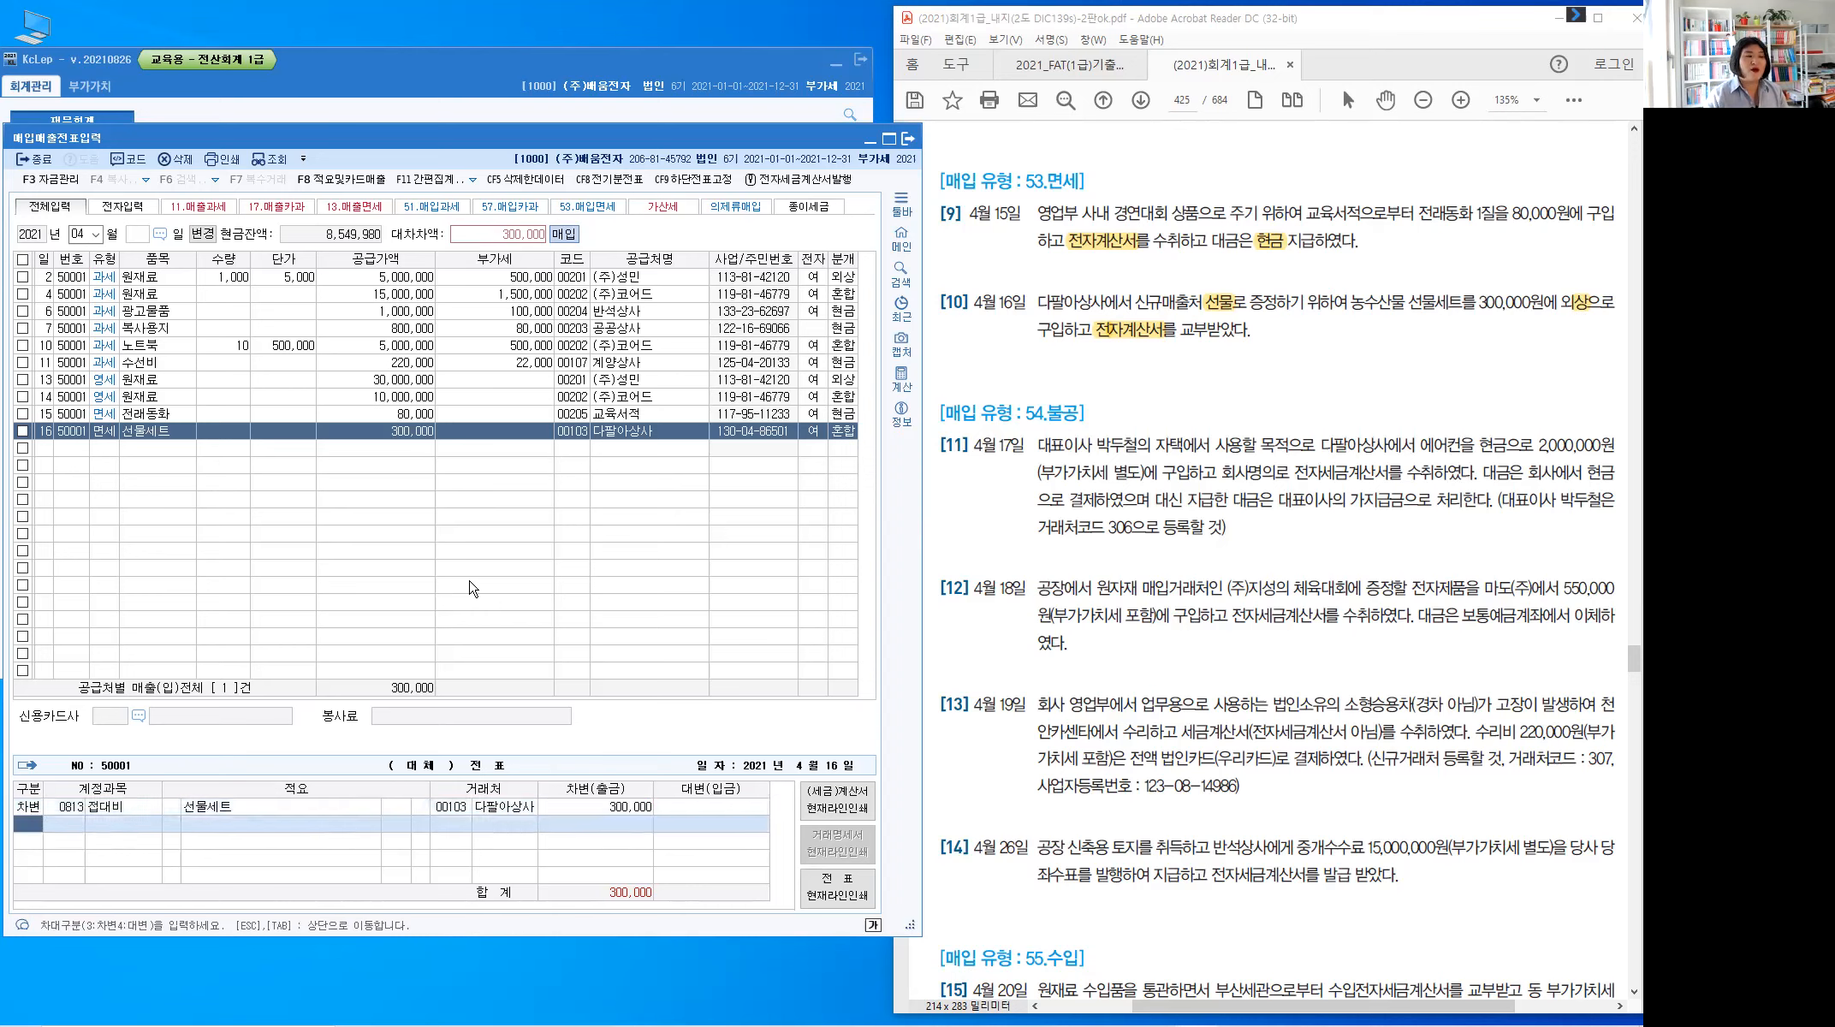
key("Return")
type("253")
key("Return")
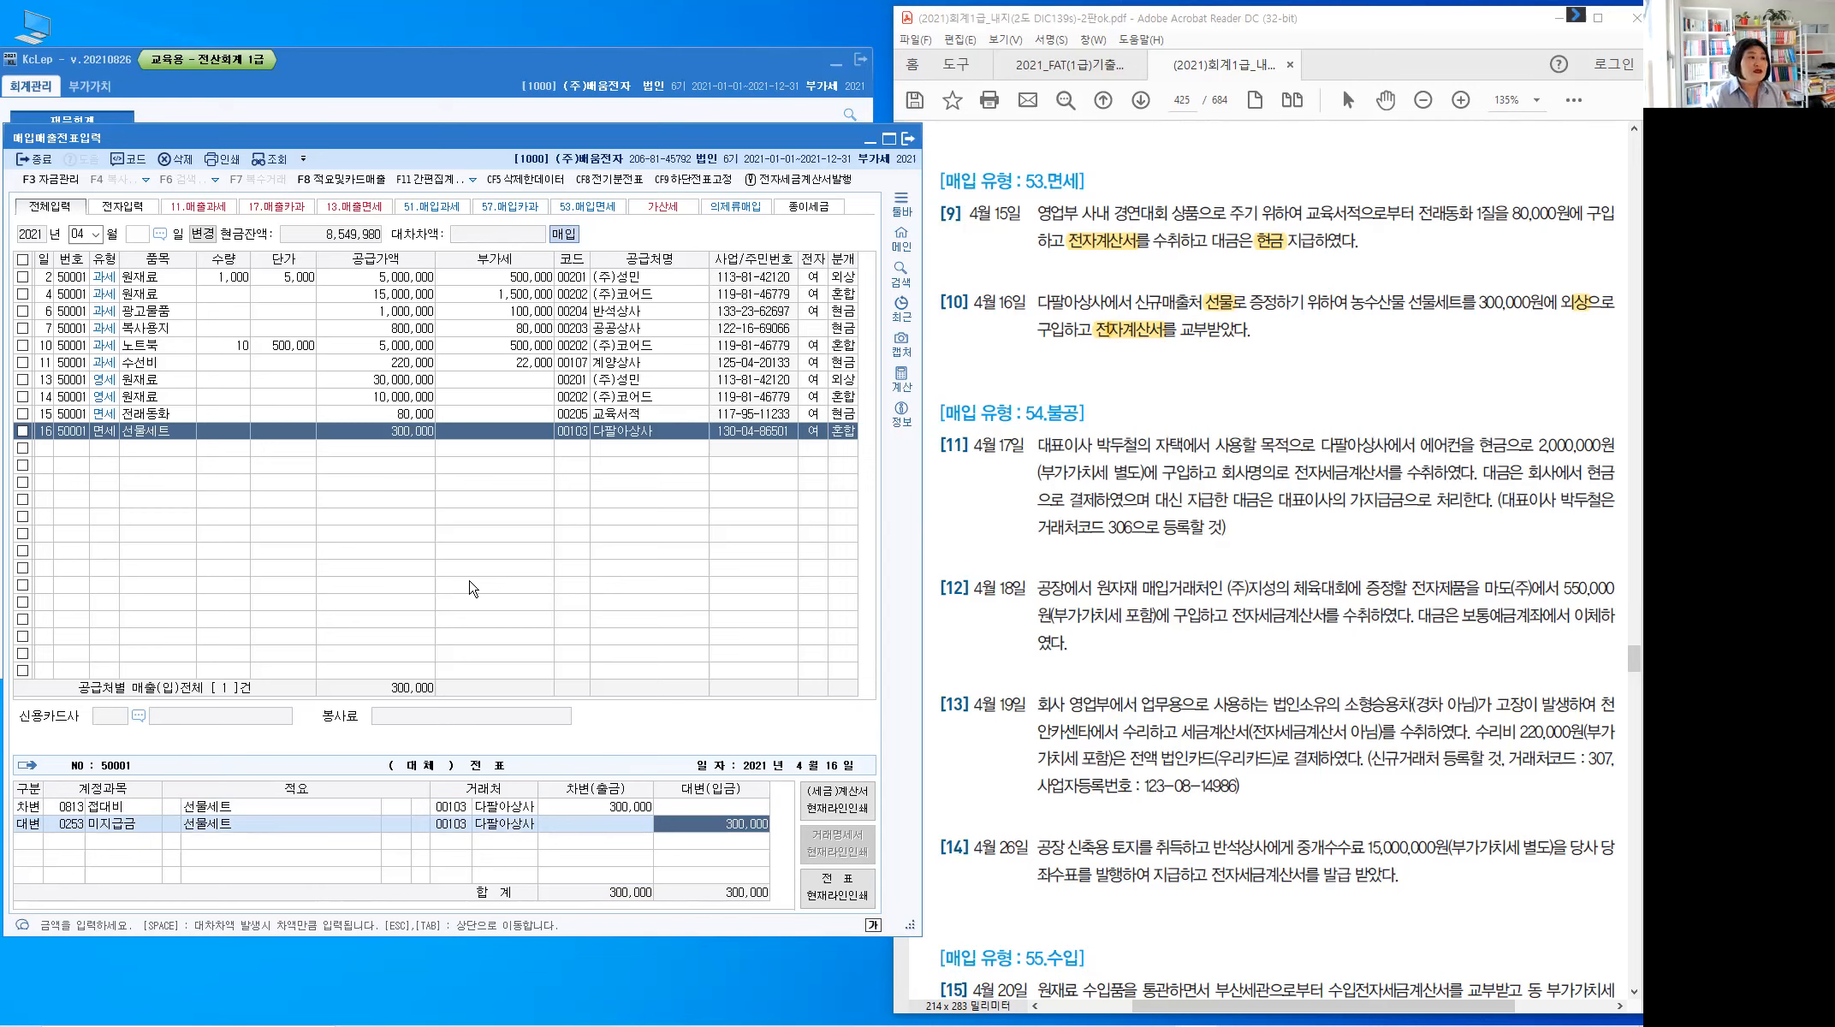
key("Return")
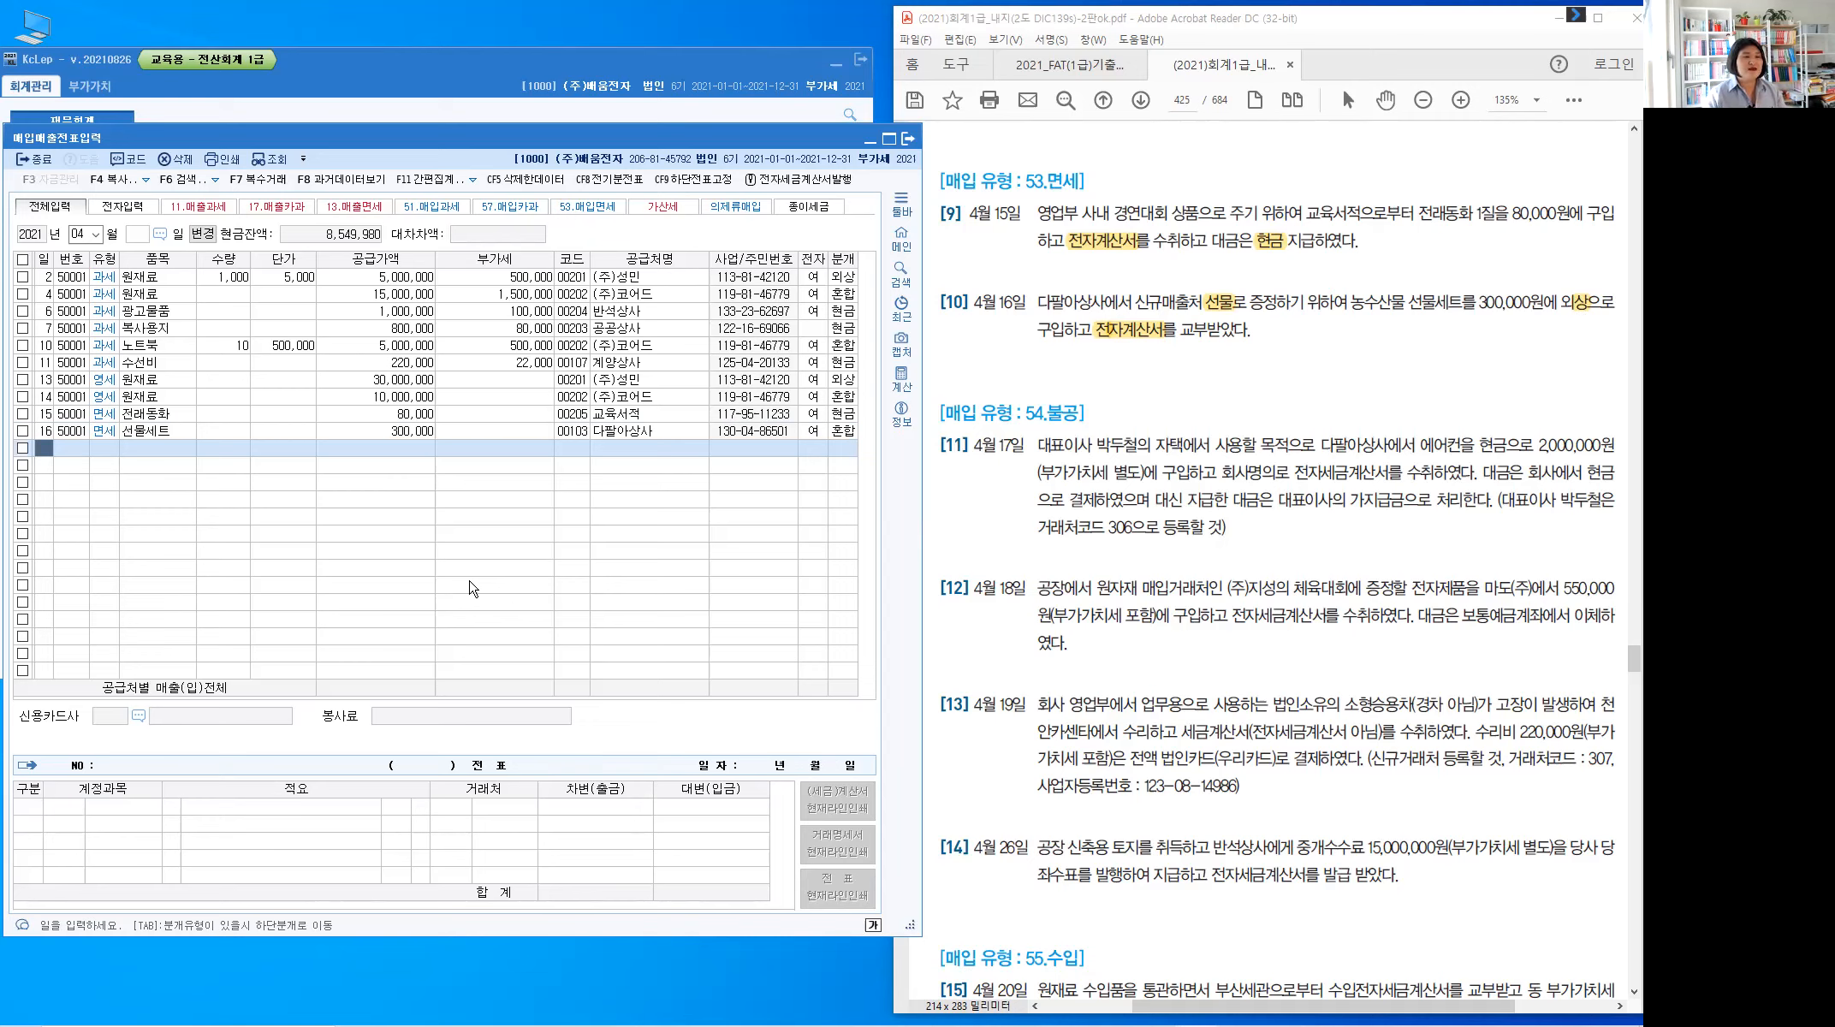
Date the new KcLep row the 17th and scroll the PDF to problem [11]
type("17")
key("Return")
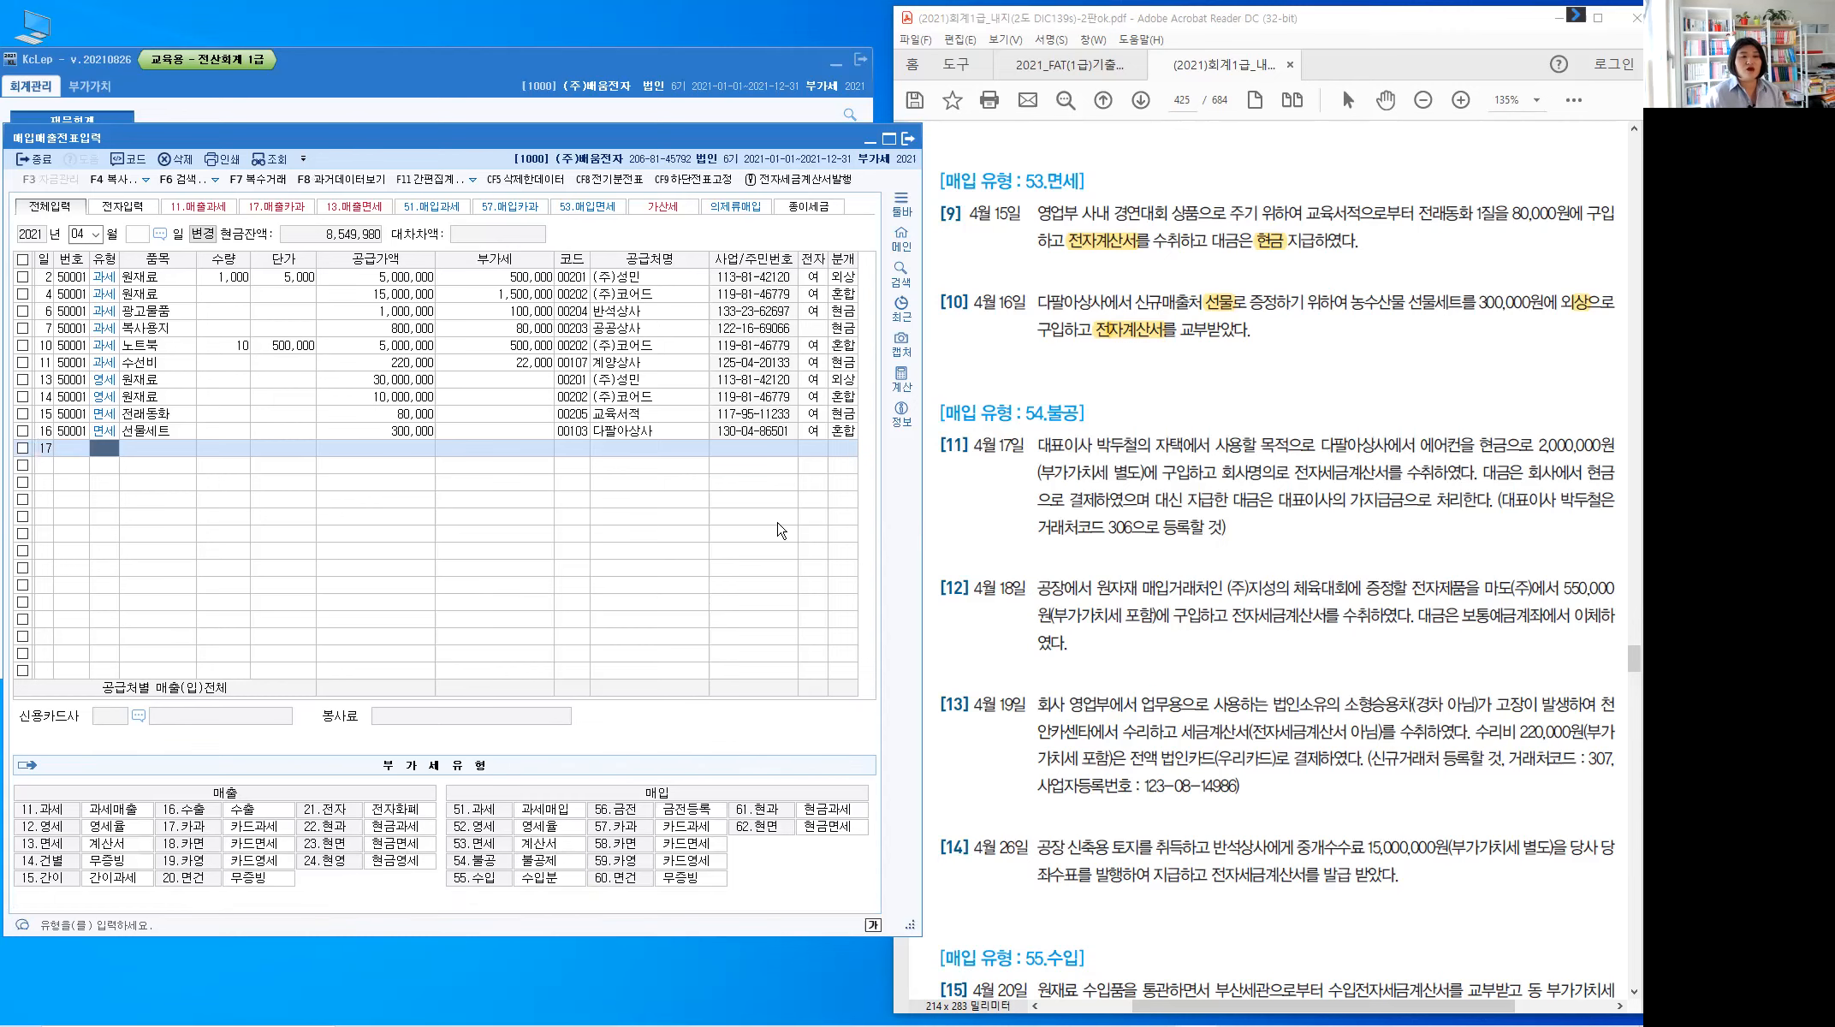
left_click(1110, 423)
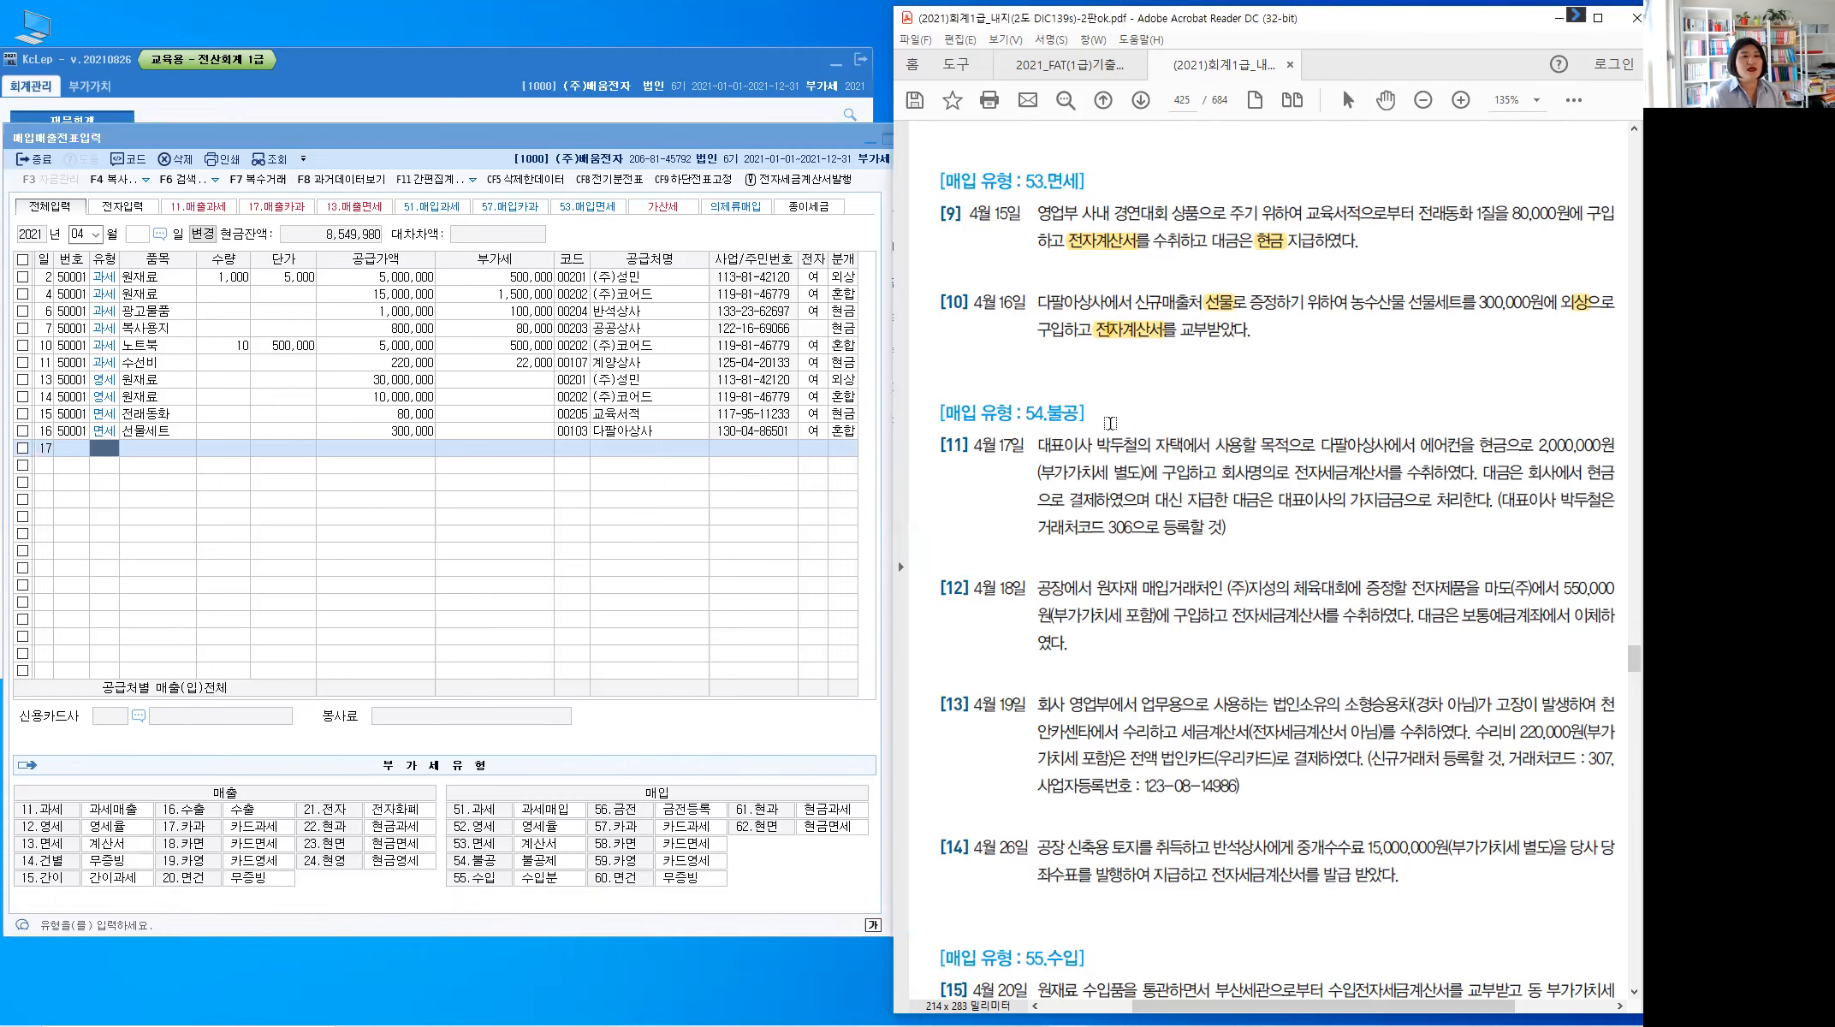
scroll(1110, 423, "down", 3)
scroll(1110, 423, "down", 1)
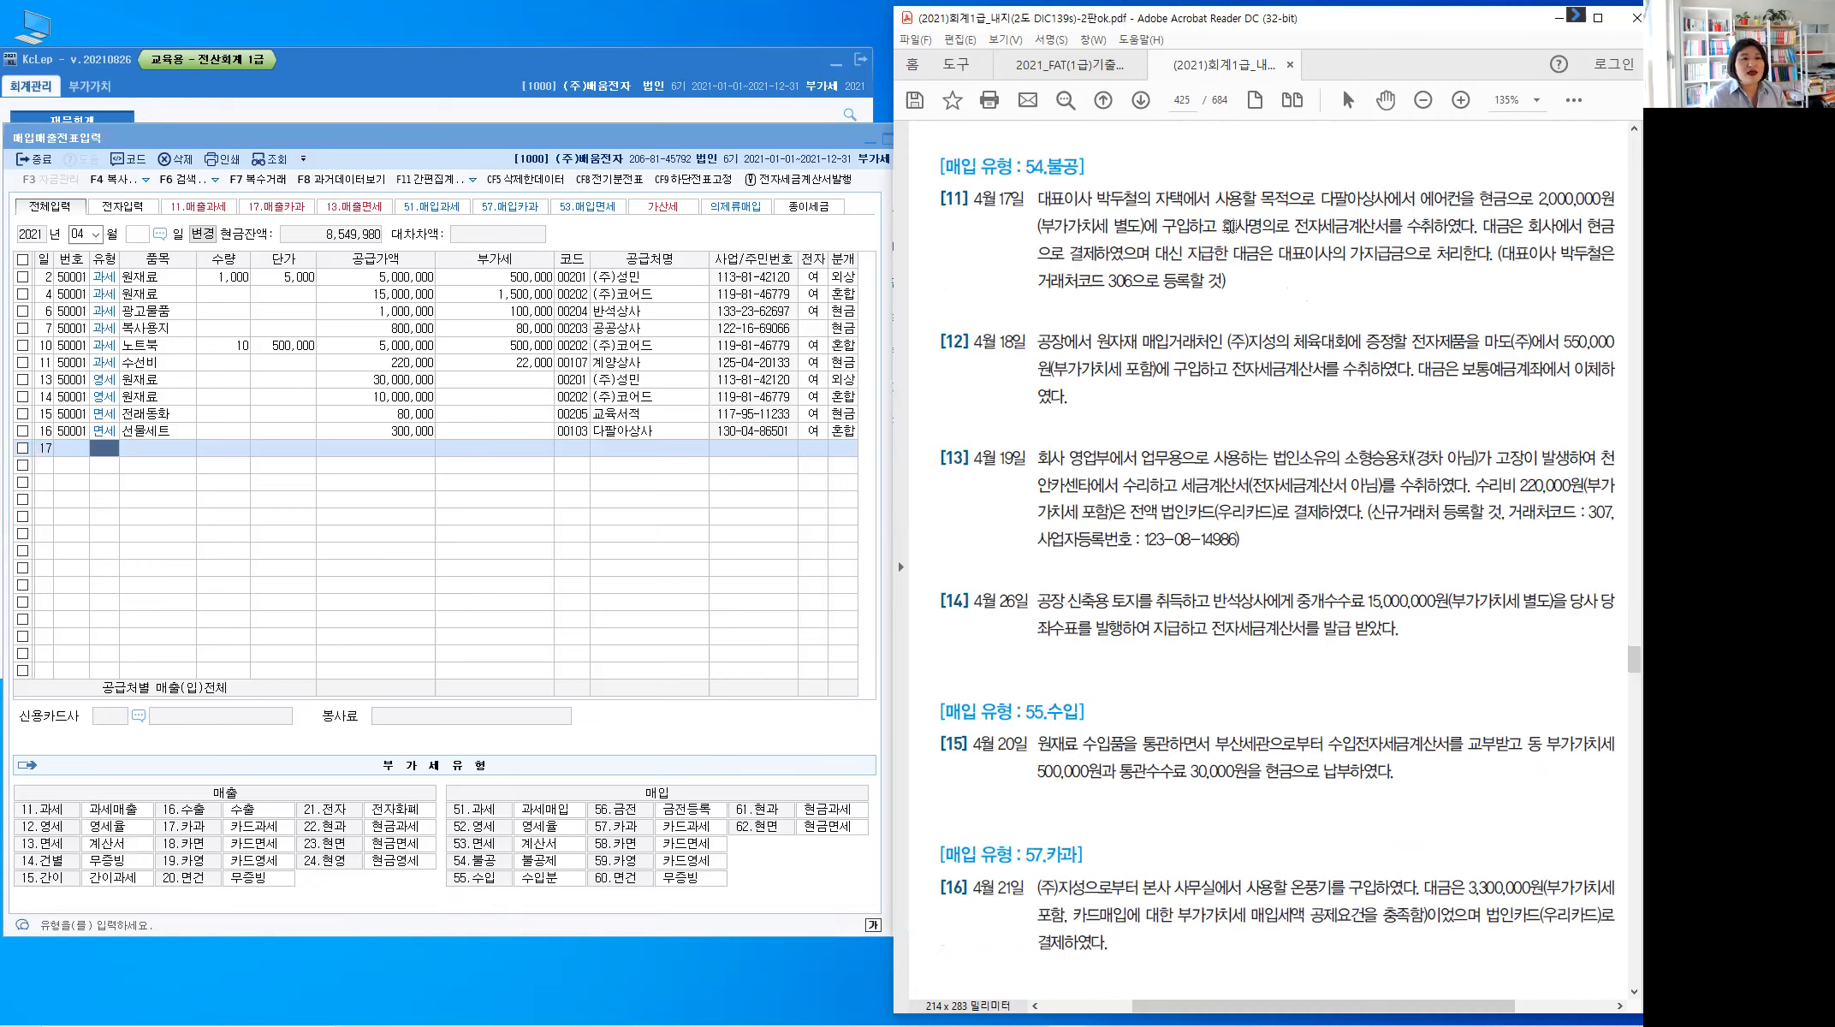
Highlight 회사명의로 전자세금계산서 수취, 현금, 가지급금 and supplier code 306 in problem [11]
left_click_drag(1223, 227, 1424, 228)
left_click(1241, 224)
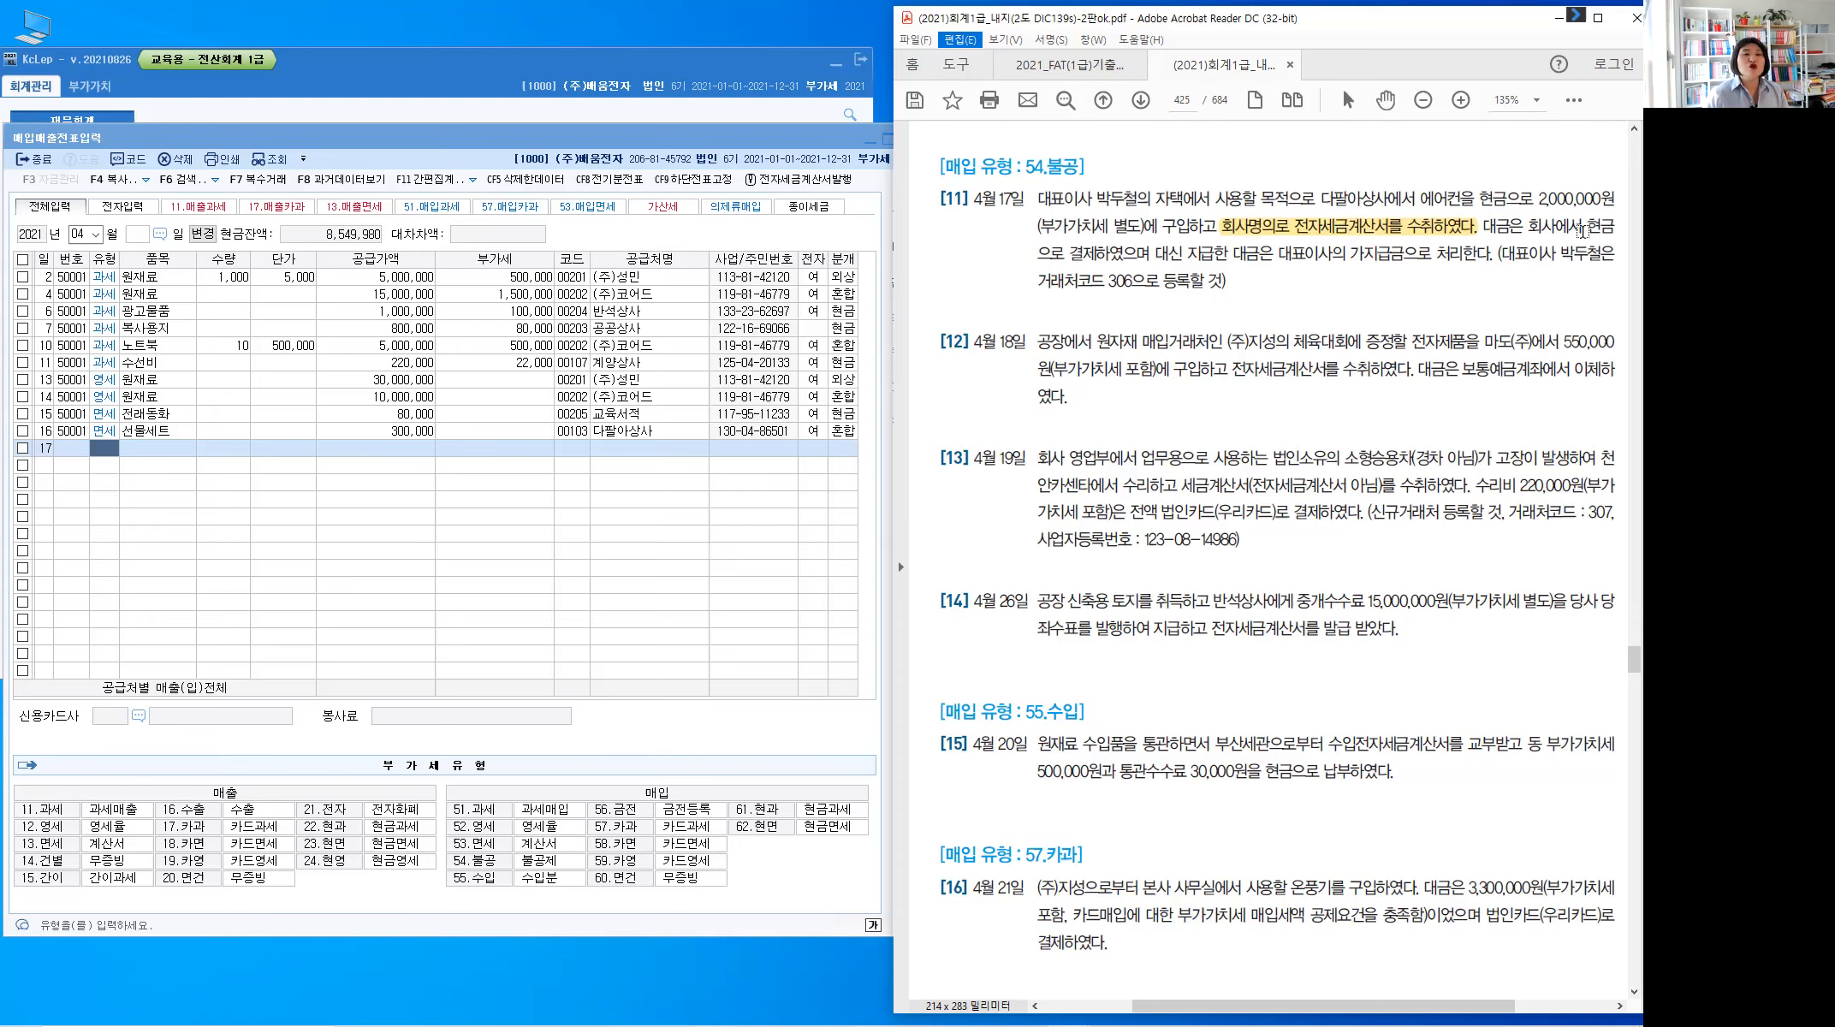
left_click_drag(1586, 227, 1614, 228)
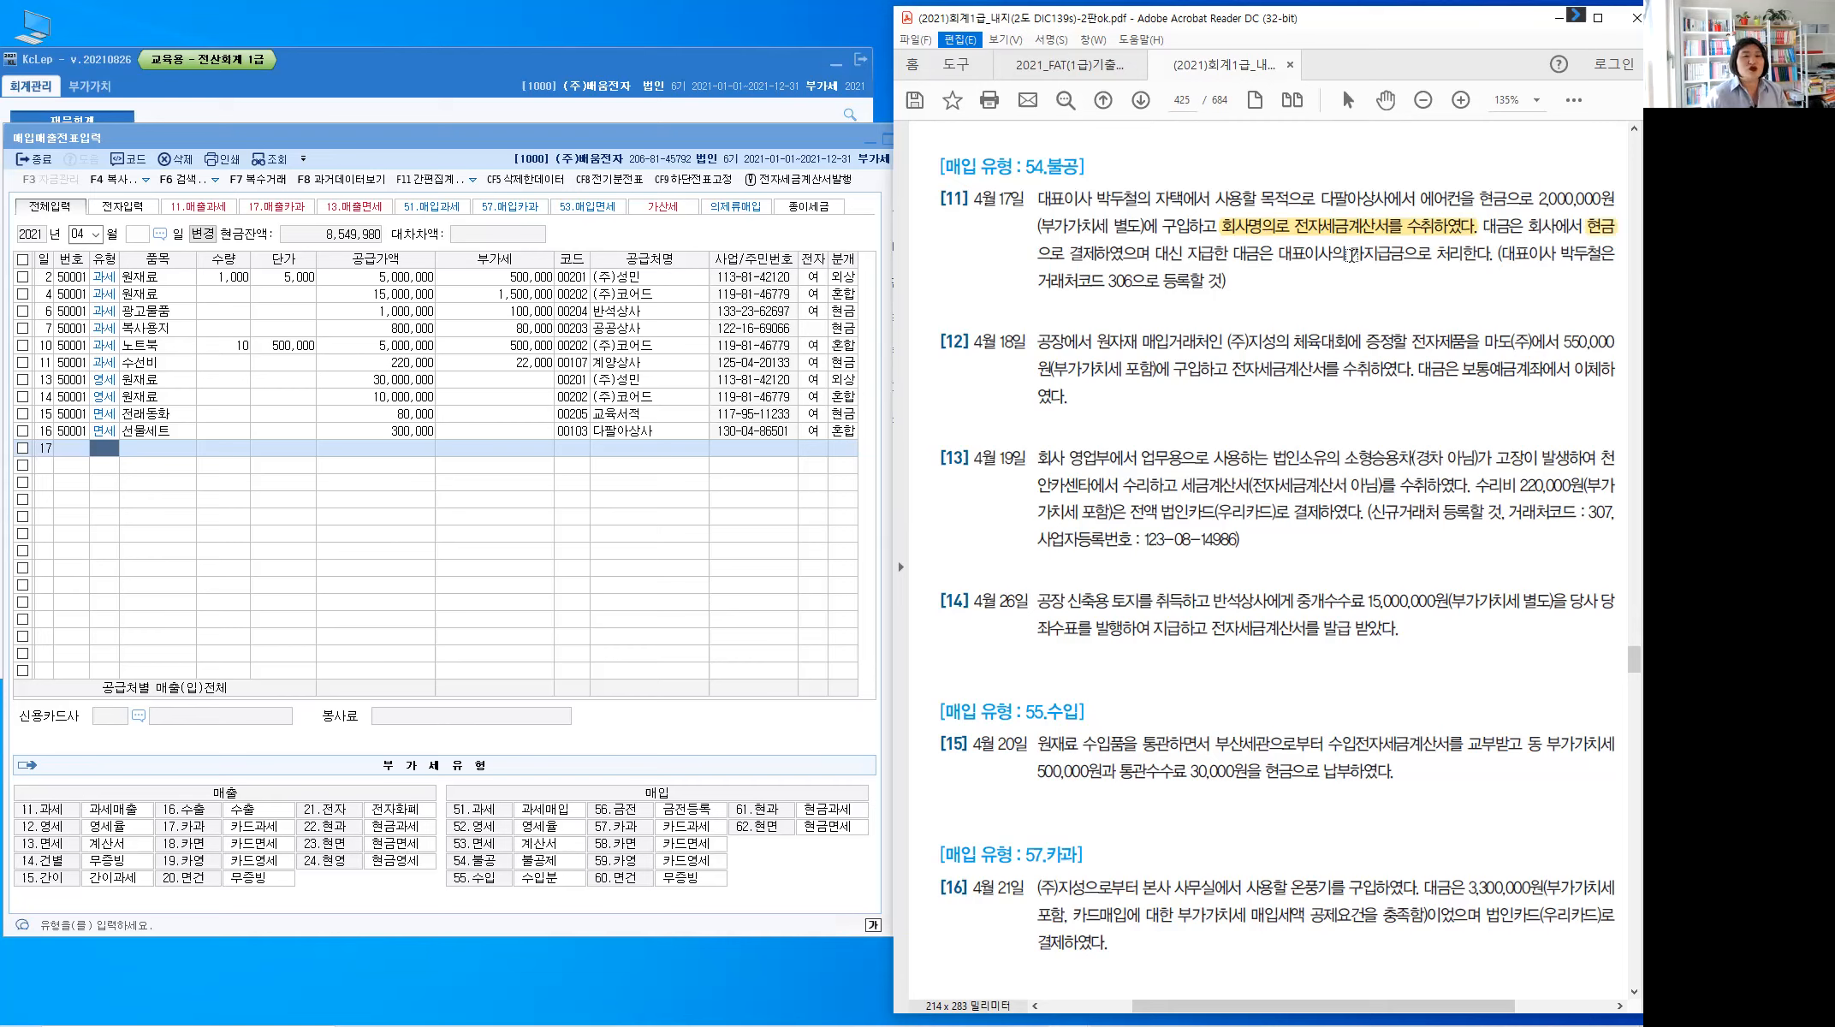
left_click_drag(1350, 254, 1409, 254)
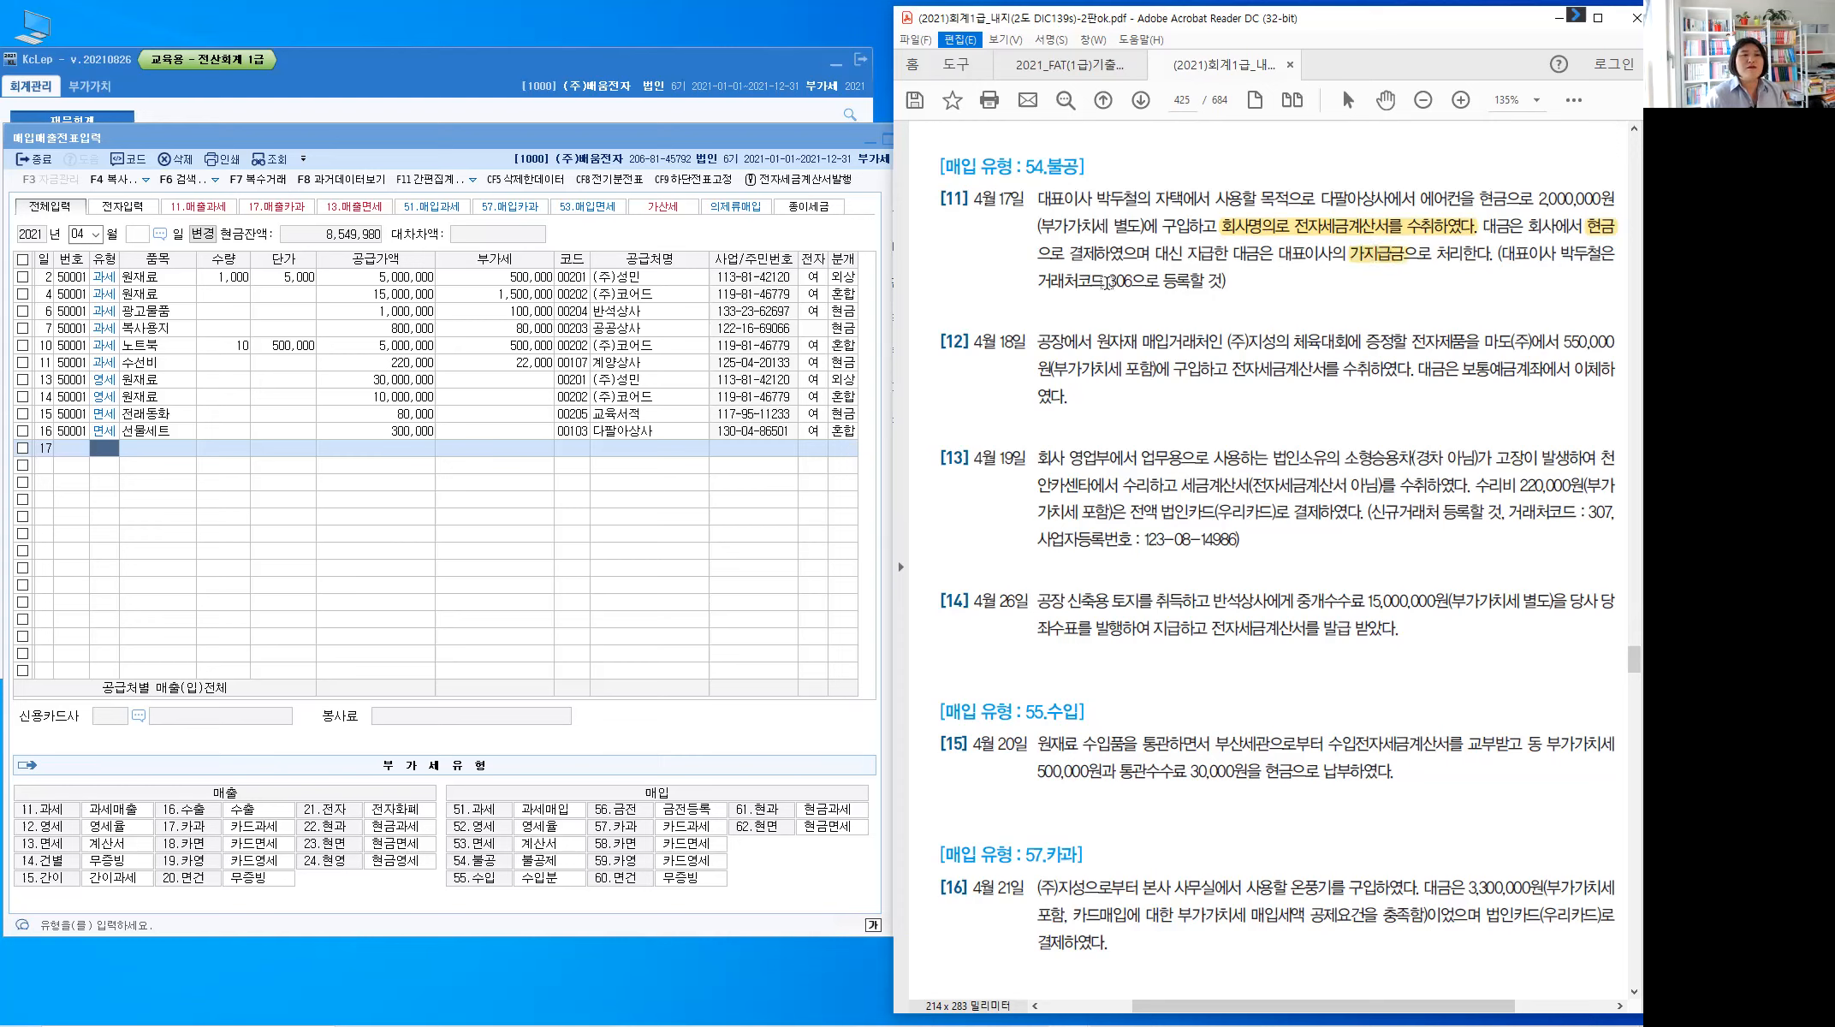
double_click(1118, 281)
left_click_drag(1107, 281, 1127, 294)
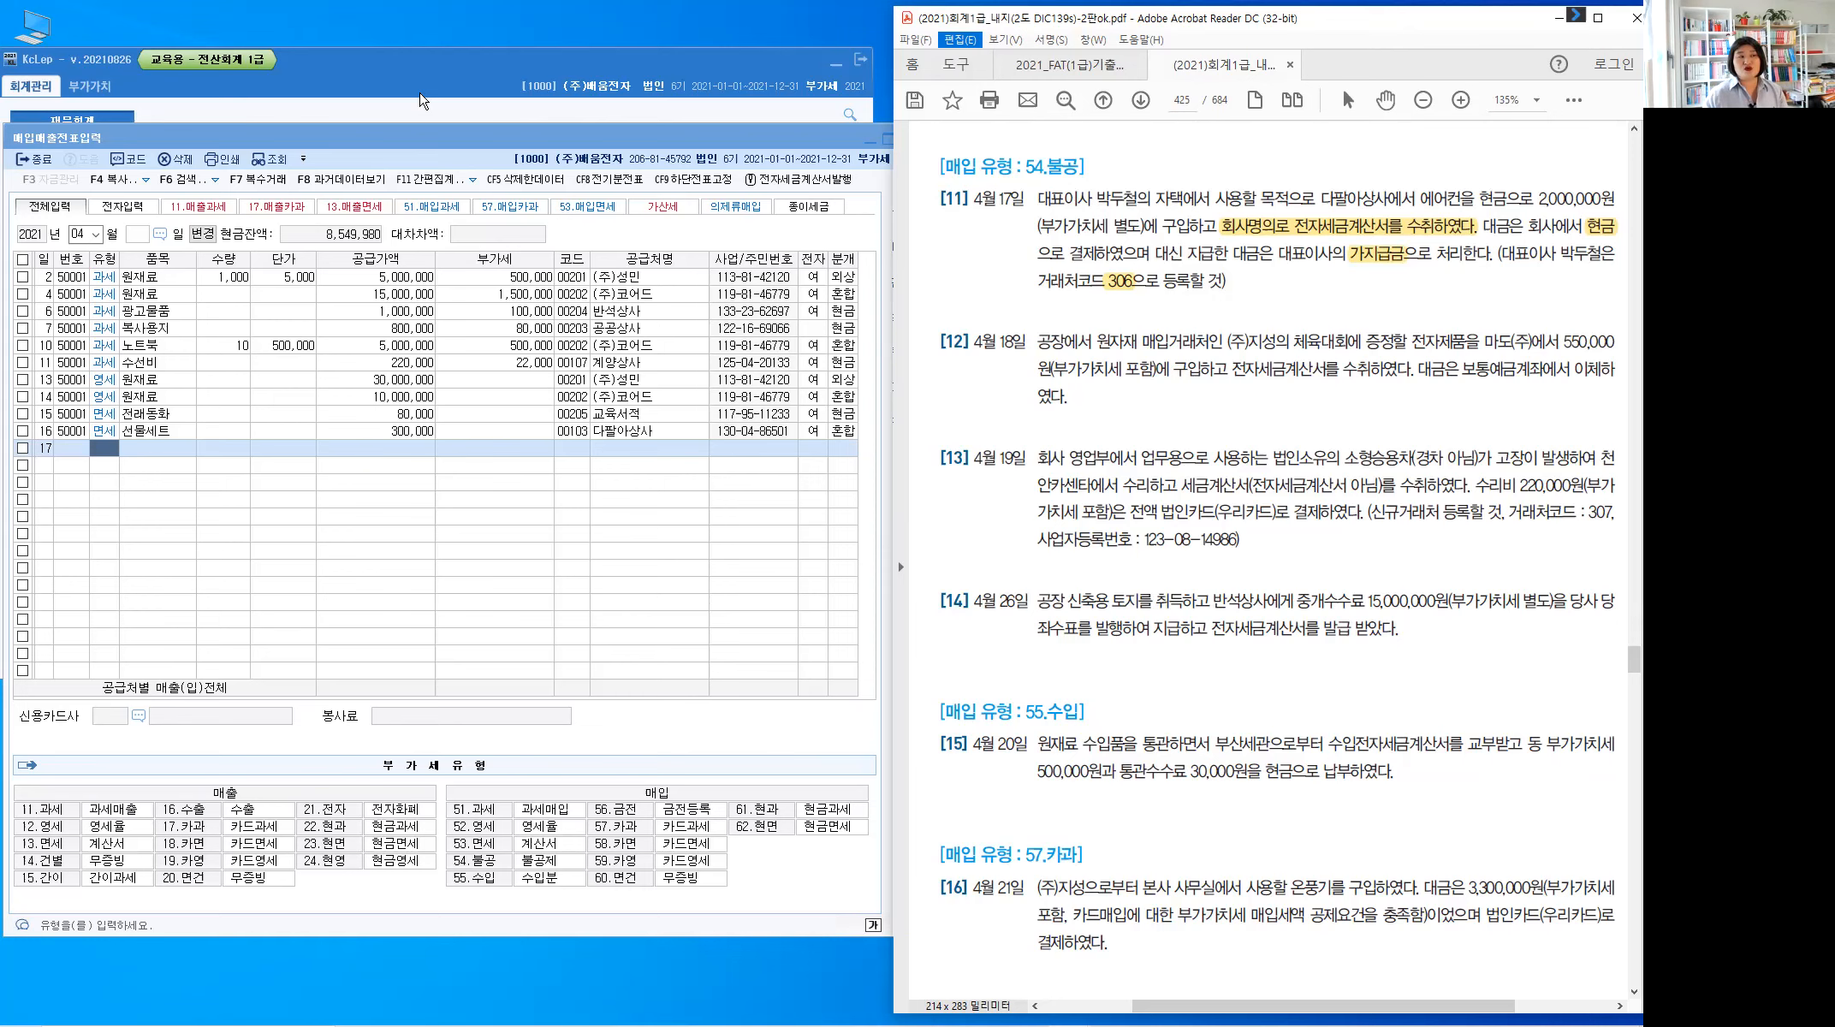
left_click(420, 101)
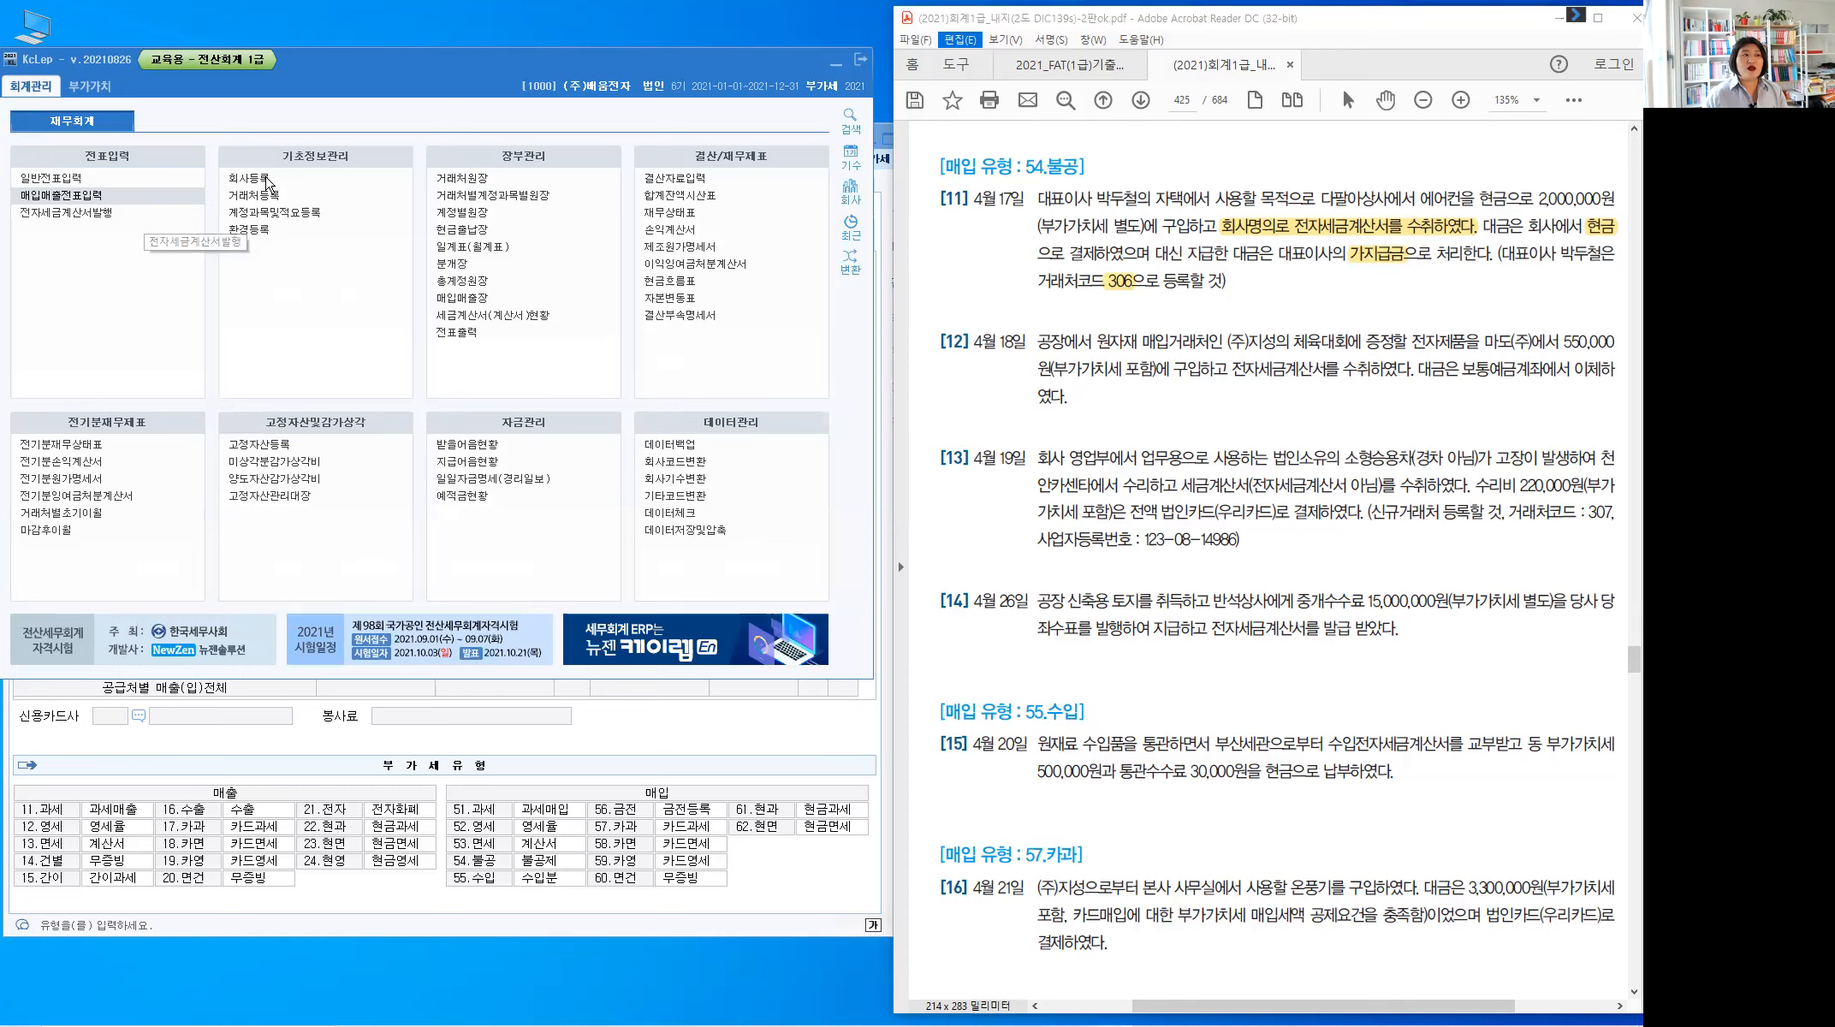
left_click(267, 179)
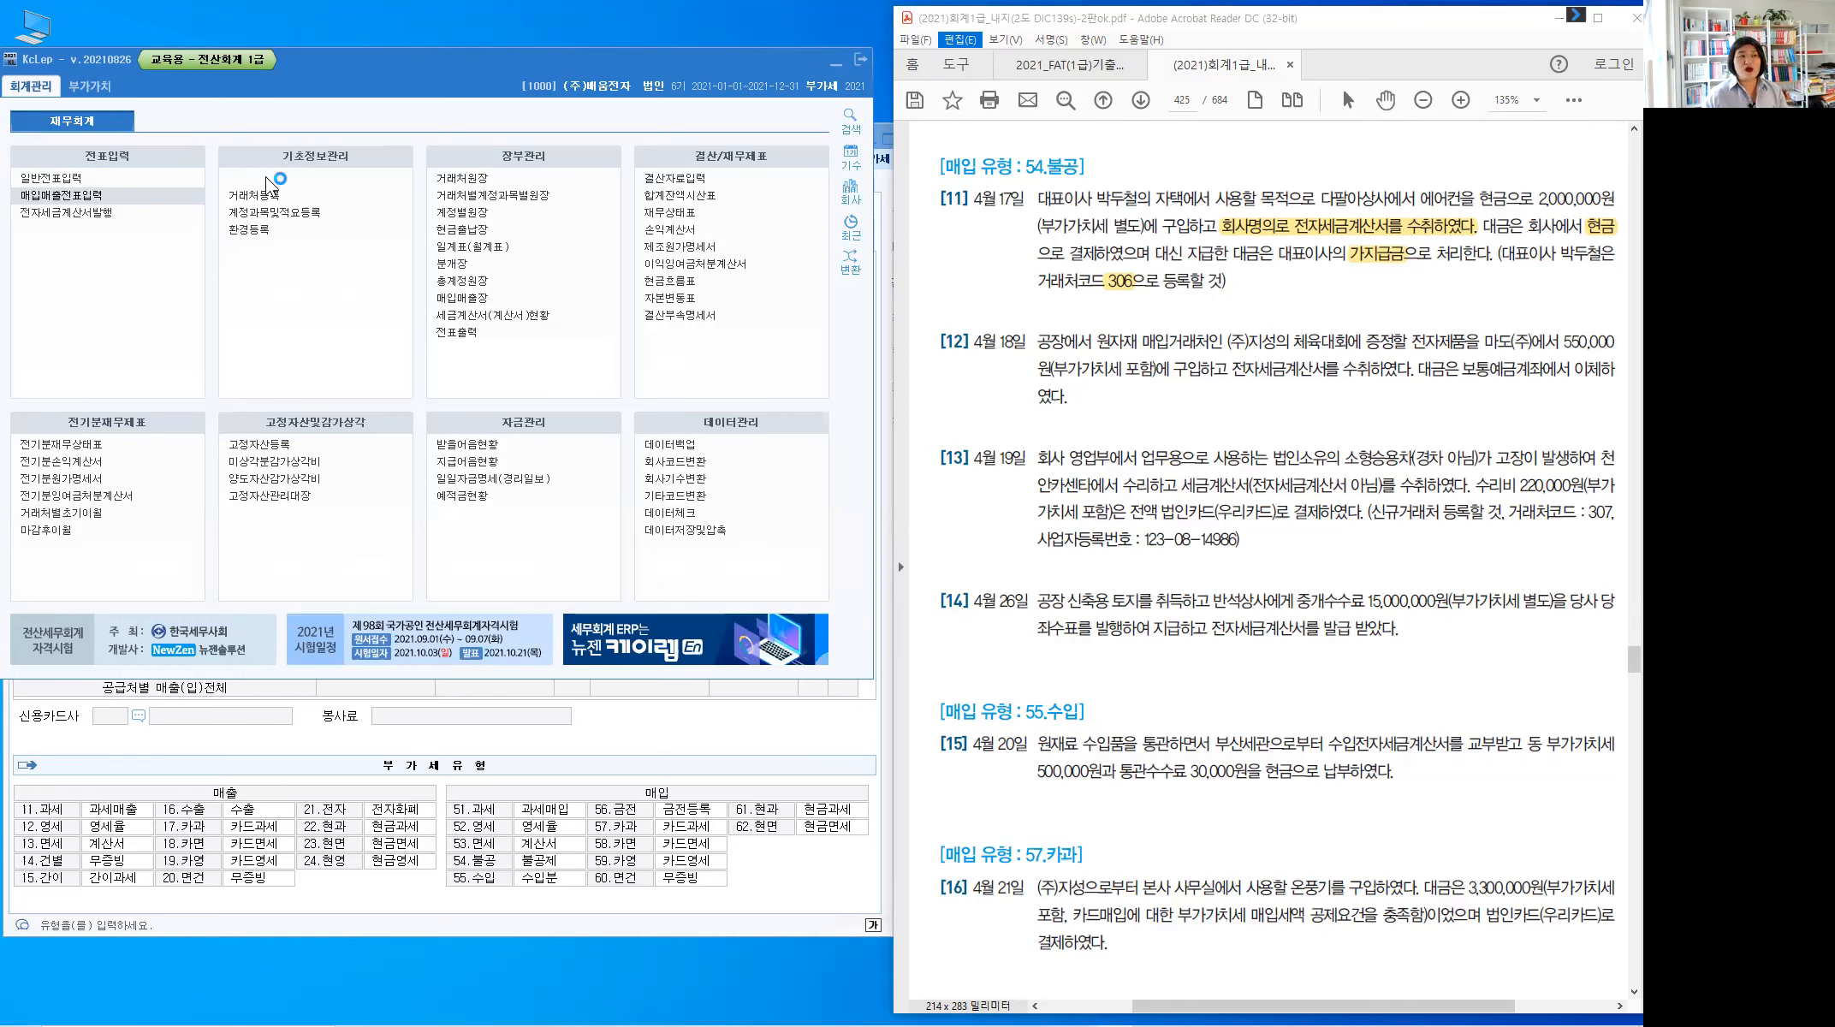
left_click(265, 177)
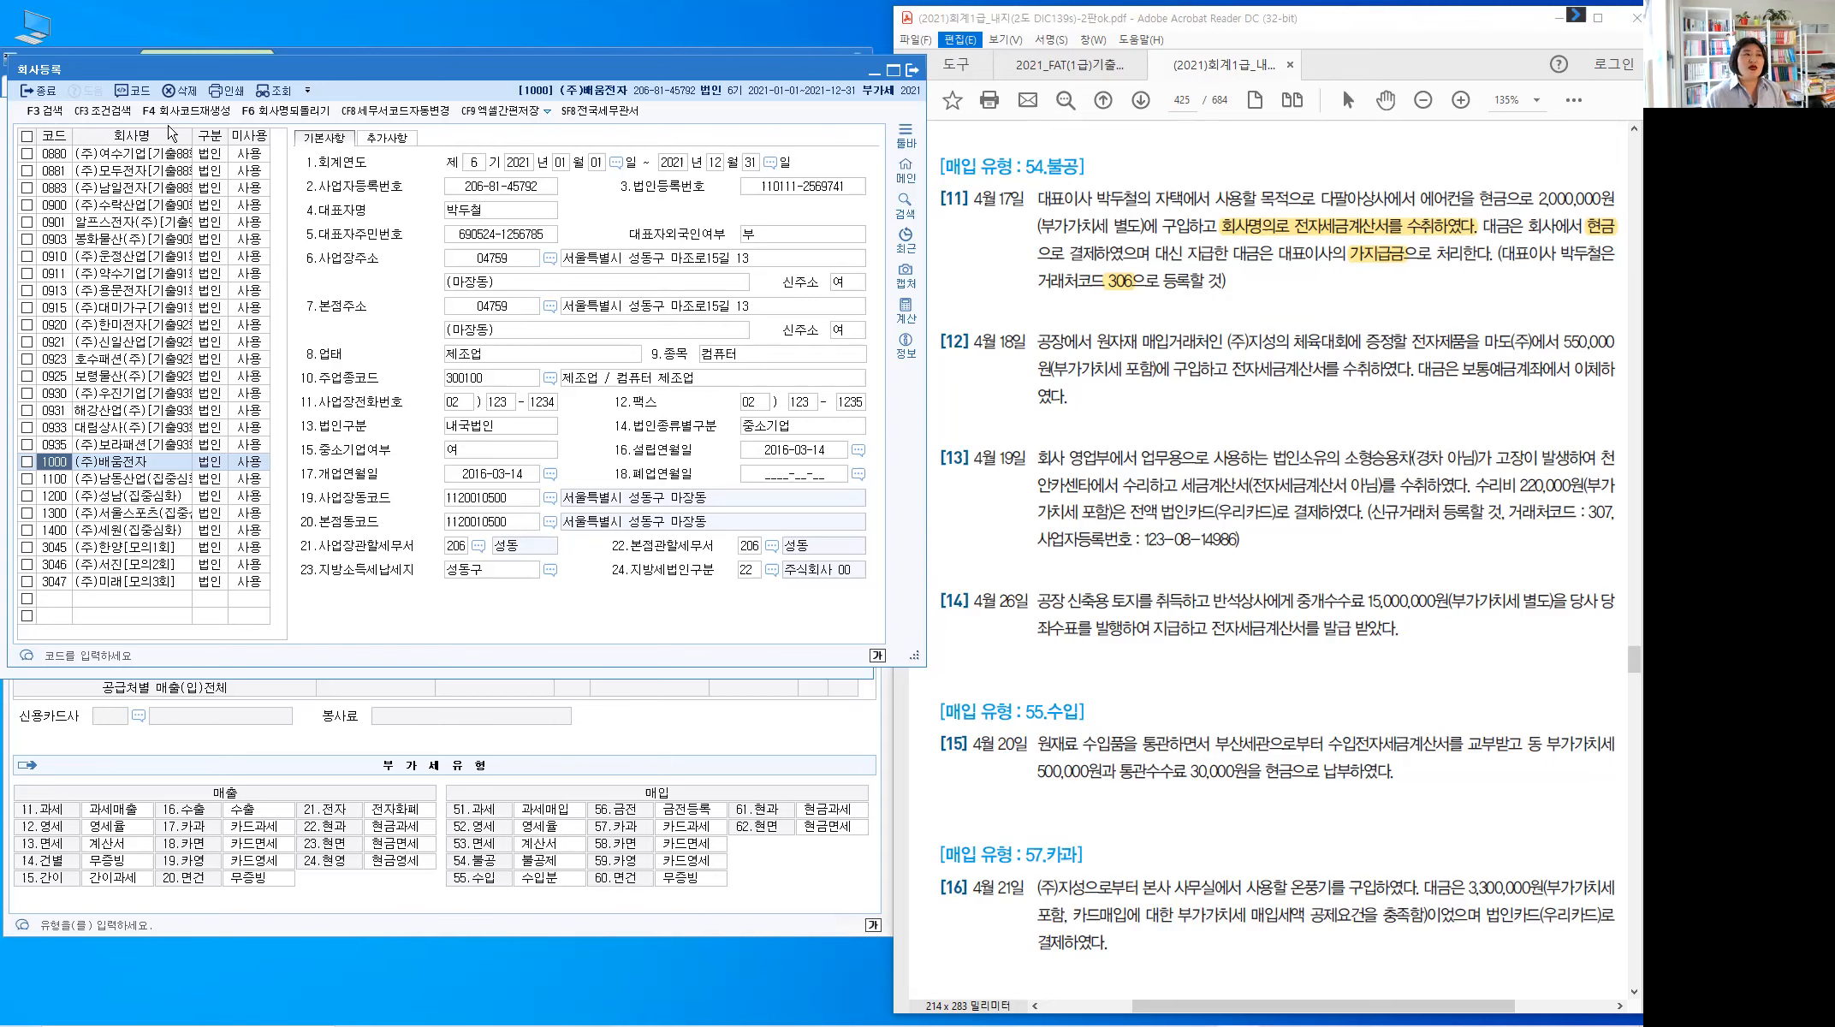
left_click(49, 92)
left_click(358, 898)
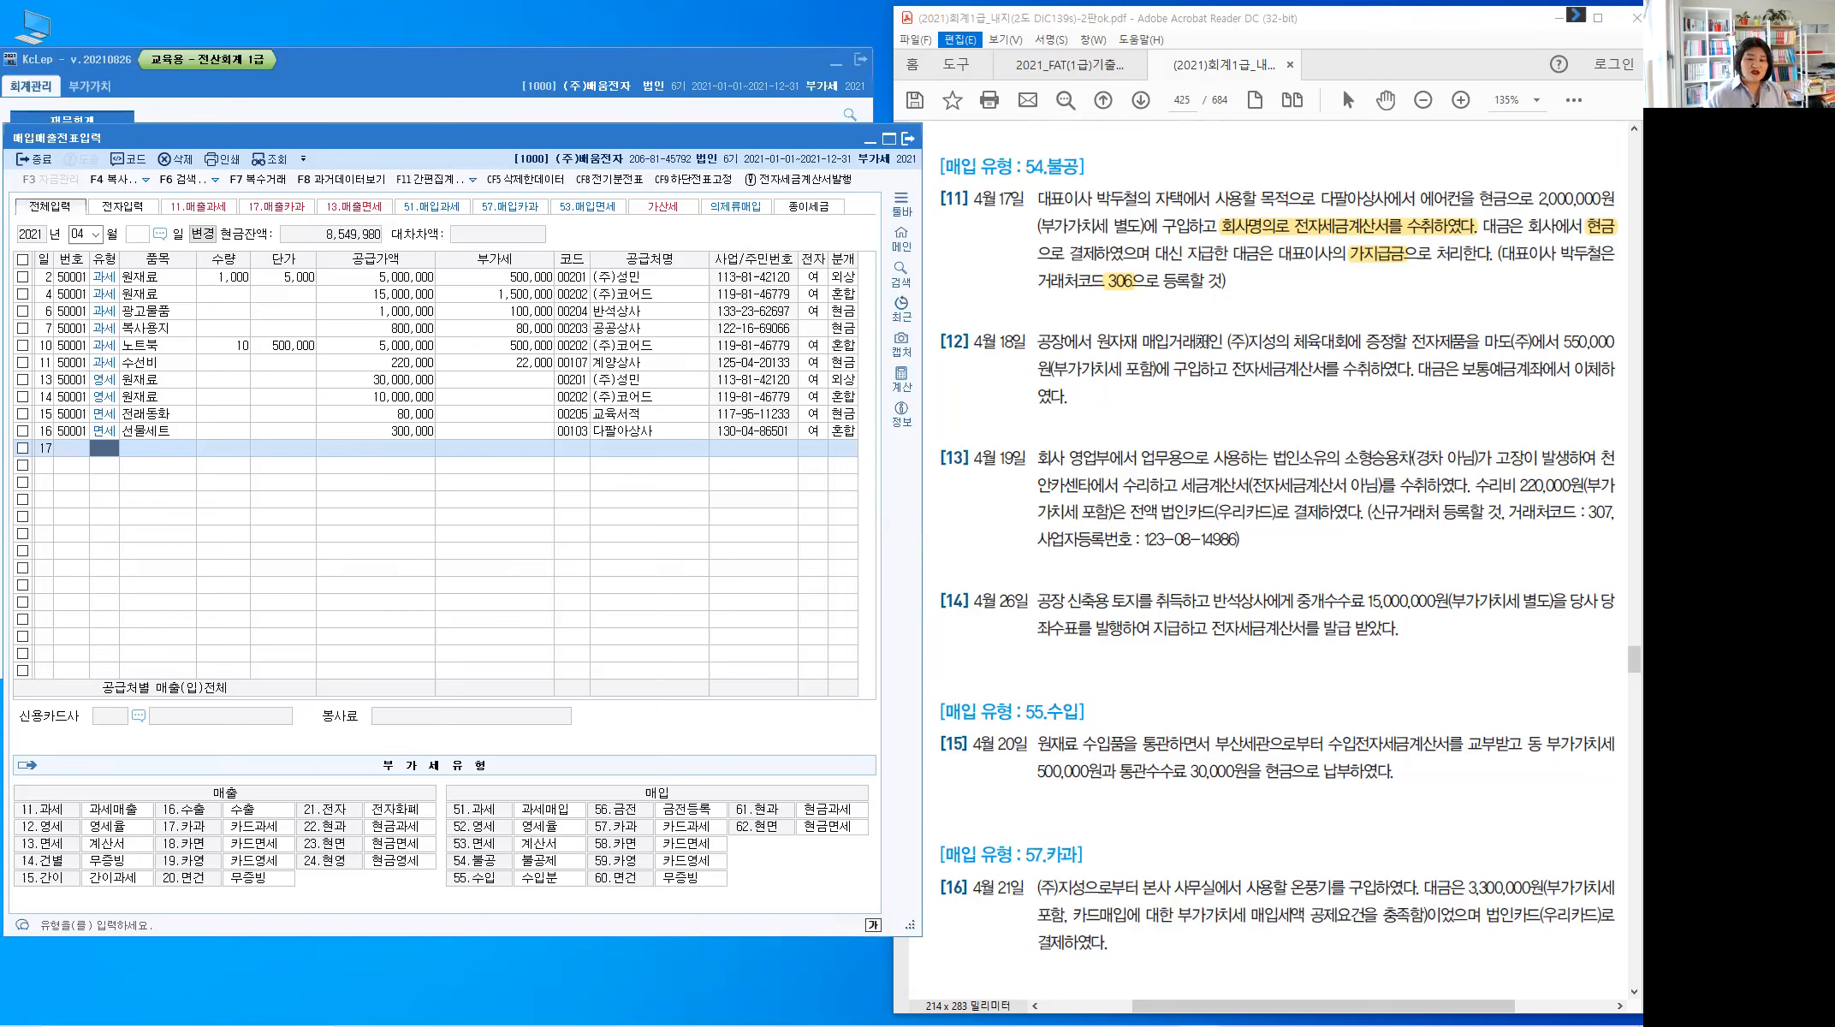
Highlight the CEO home-use phrase in problem [11] and handwrite 집.가게 above it
left_click_drag(1038, 197, 1259, 196)
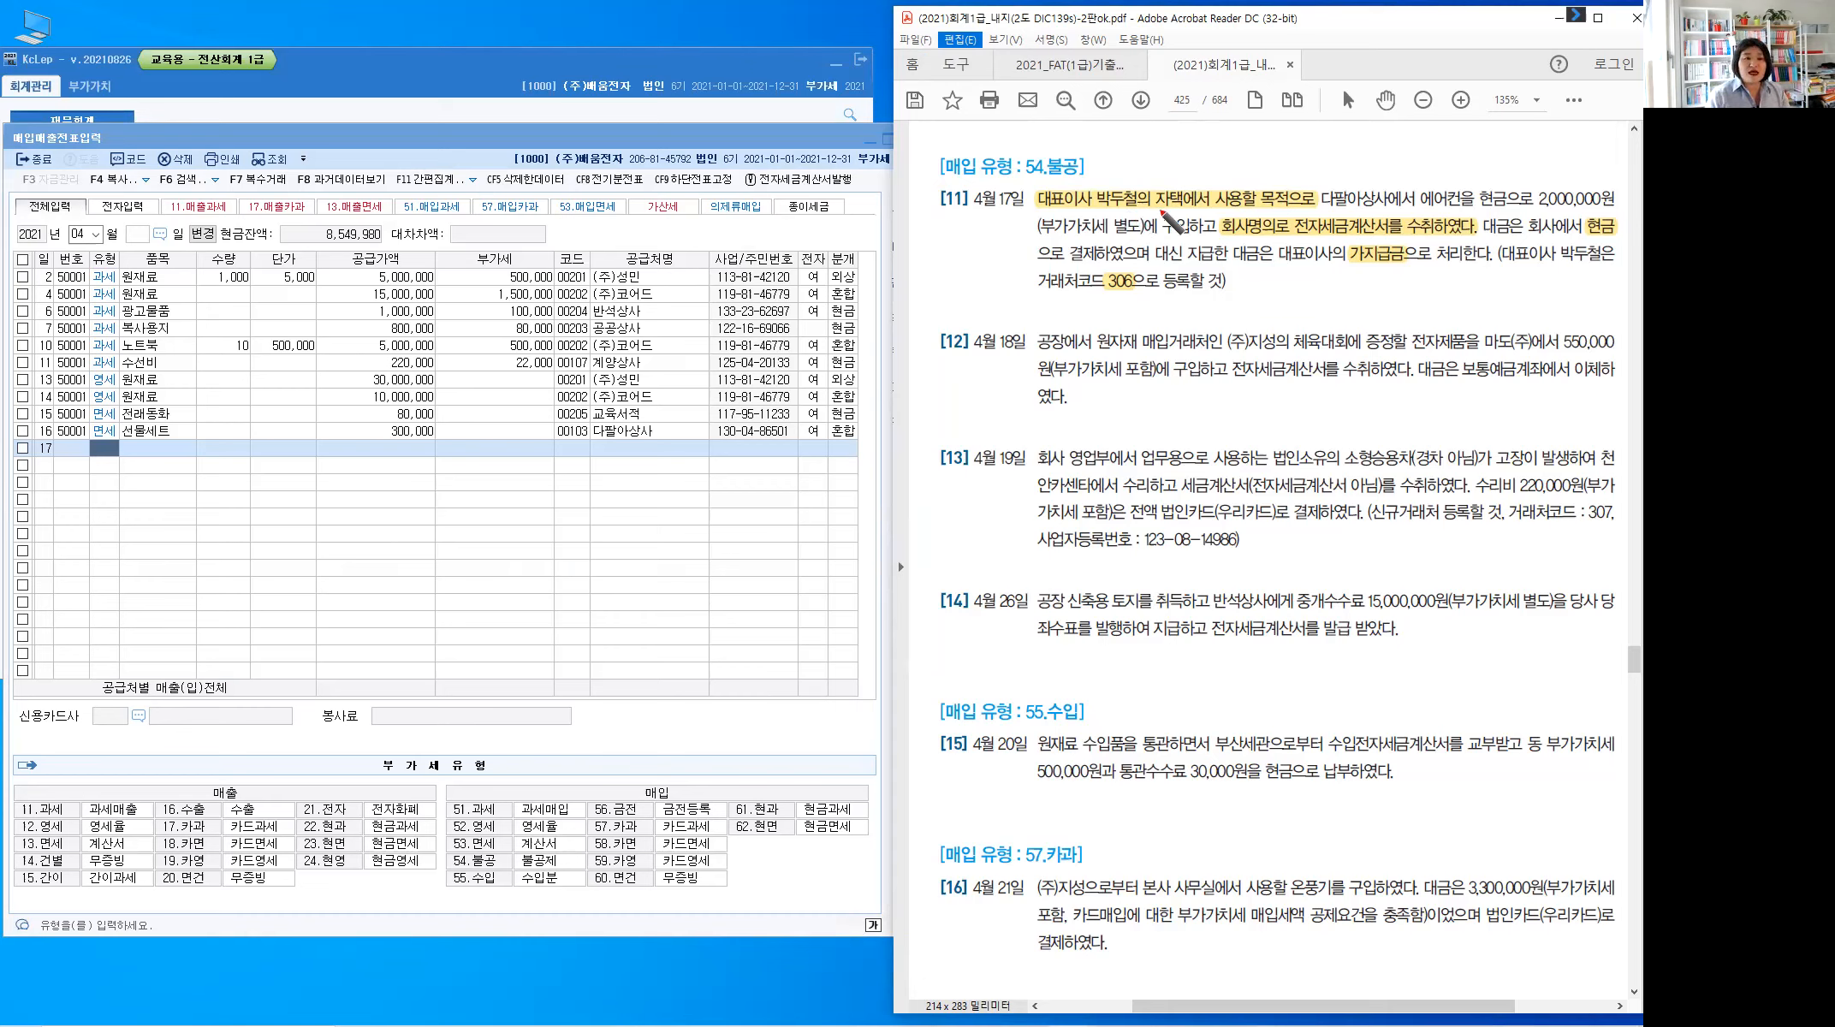
mouse_move(1178, 156)
left_mouse_down()
mouse_move(1169, 183)
mouse_move(1201, 161)
left_mouse_up()
left_click_drag(1187, 161, 1224, 165)
left_click_drag(1239, 144, 1238, 166)
left_click_drag(1238, 154, 1252, 165)
left_click_drag(1257, 143, 1257, 167)
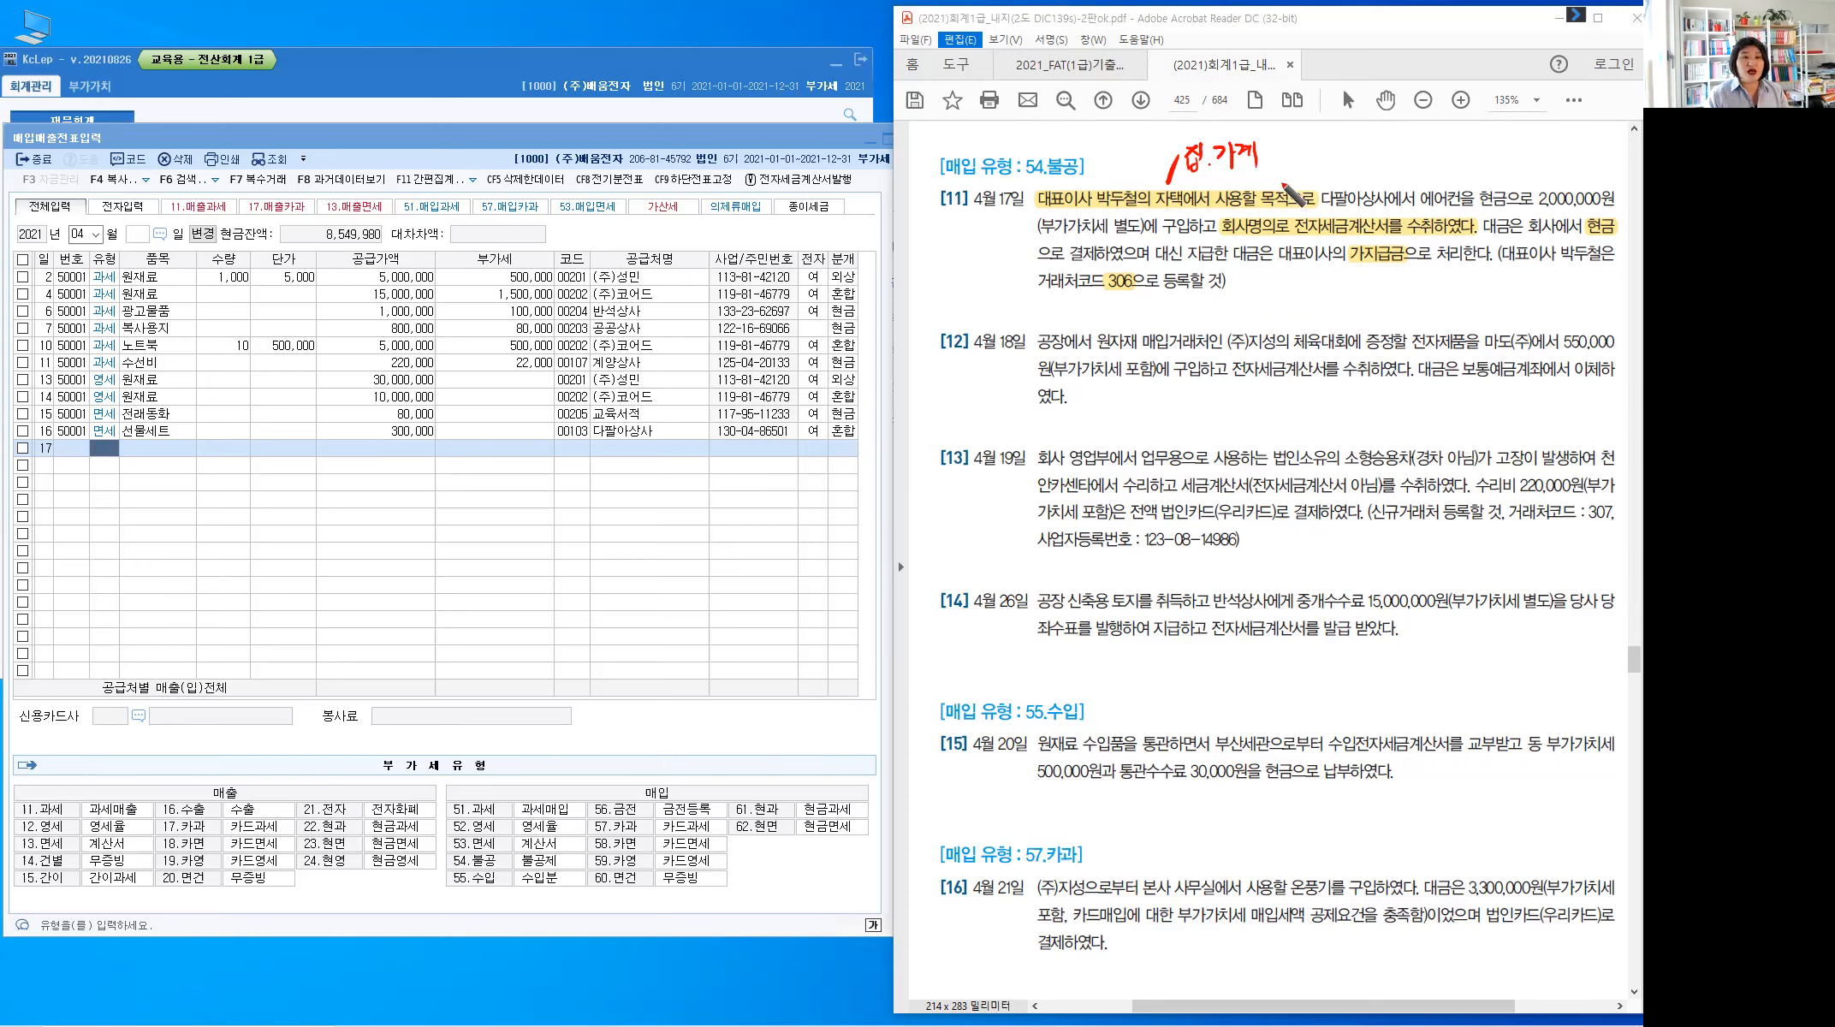
Handwrite the red note 사업과관련없는지출:불공 above problem [11]
mouse_move(1311, 145)
left_mouse_down()
mouse_move(1281, 184)
mouse_move(1320, 151)
left_mouse_up()
left_click_drag(1329, 141, 1341, 161)
left_click_drag(1341, 144, 1362, 137)
left_click_drag(1362, 129, 1350, 152)
left_click_drag(1360, 140, 1361, 152)
left_click_drag(1350, 147, 1360, 146)
left_click_drag(1349, 152, 1361, 151)
left_click_drag(1366, 134, 1372, 148)
left_click_drag(1365, 148, 1384, 155)
left_click(1383, 129)
left_click_drag(1384, 142, 1390, 141)
left_click_drag(1392, 134, 1401, 142)
left_click_drag(1392, 148, 1408, 149)
left_click_drag(1408, 138, 1414, 138)
left_click_drag(1397, 148, 1411, 155)
left_click_drag(1420, 133, 1440, 133)
left_click_drag(1441, 129, 1441, 149)
mouse_move(1425, 147)
left_mouse_down()
mouse_move(1441, 157)
mouse_move(1449, 132)
left_mouse_up()
left_click_drag(1455, 136, 1463, 145)
left_click_drag(1447, 146, 1488, 143)
left_click_drag(1473, 147, 1487, 154)
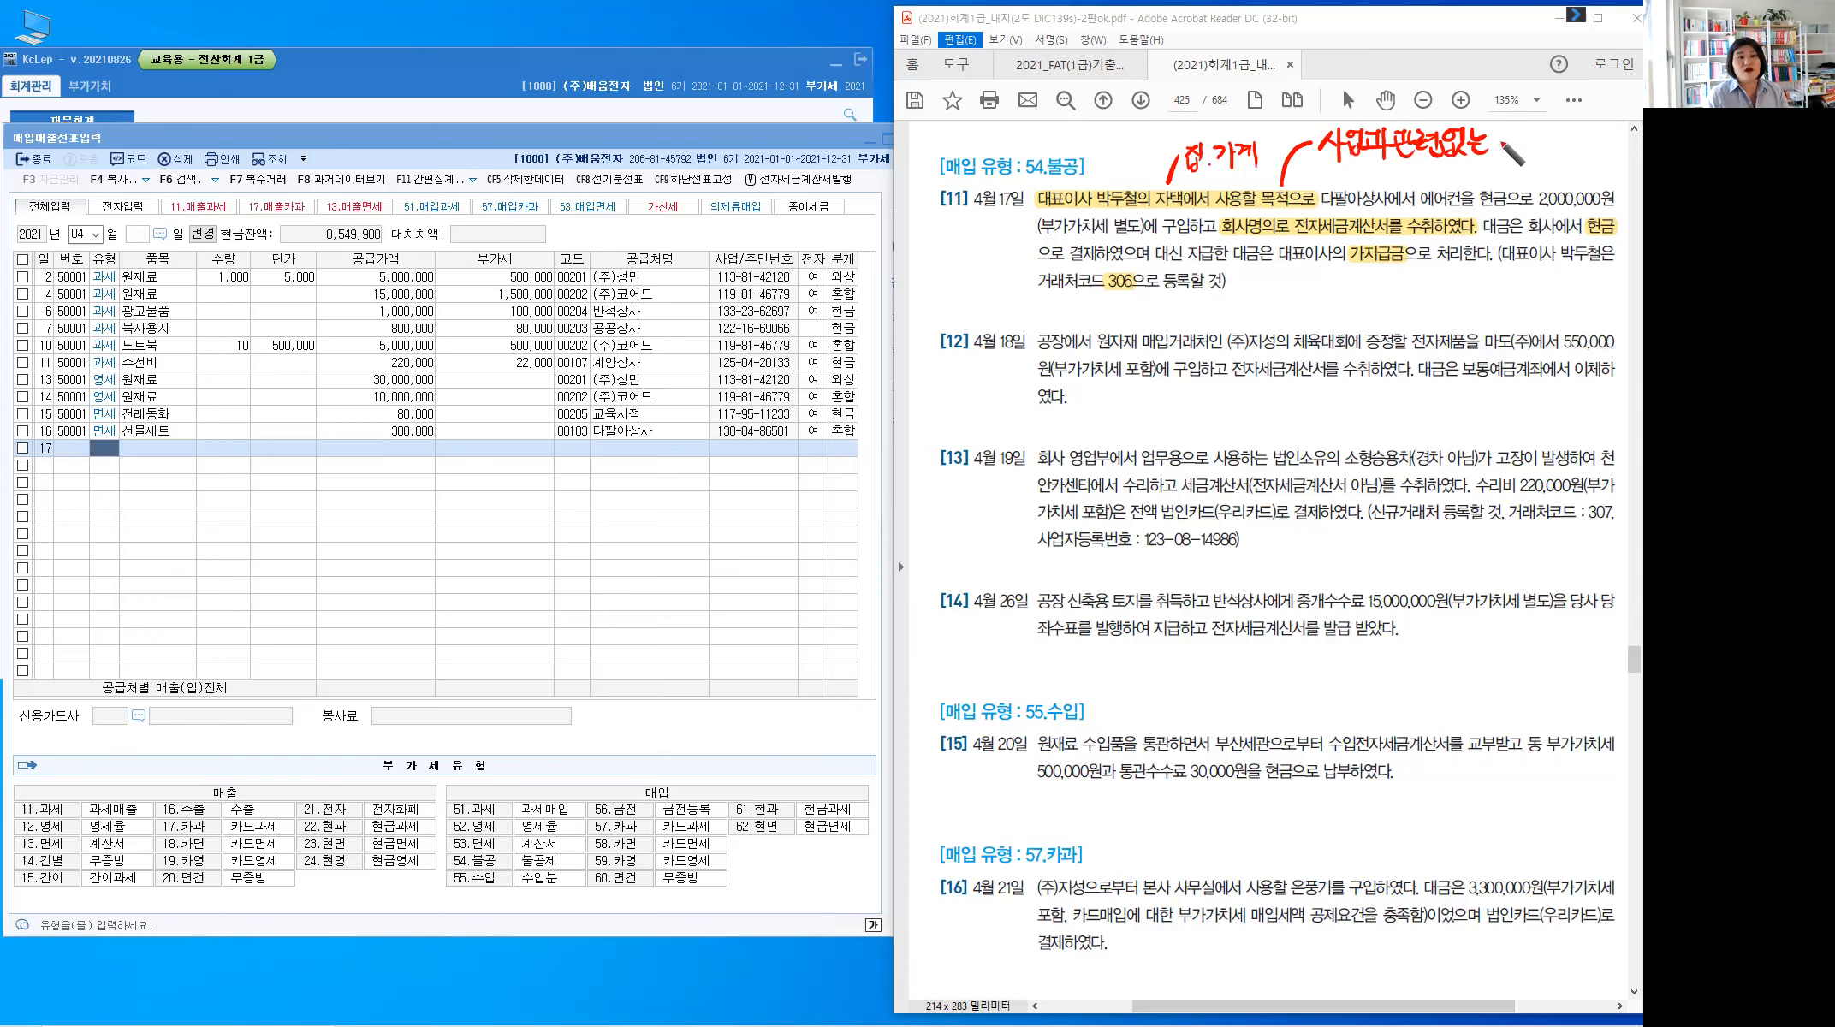
mouse_move(1489, 142)
left_mouse_down()
mouse_move(1554, 167)
mouse_move(1559, 129)
mouse_move(1569, 158)
mouse_move(1600, 154)
mouse_move(1553, 148)
mouse_move(1579, 160)
left_mouse_up()
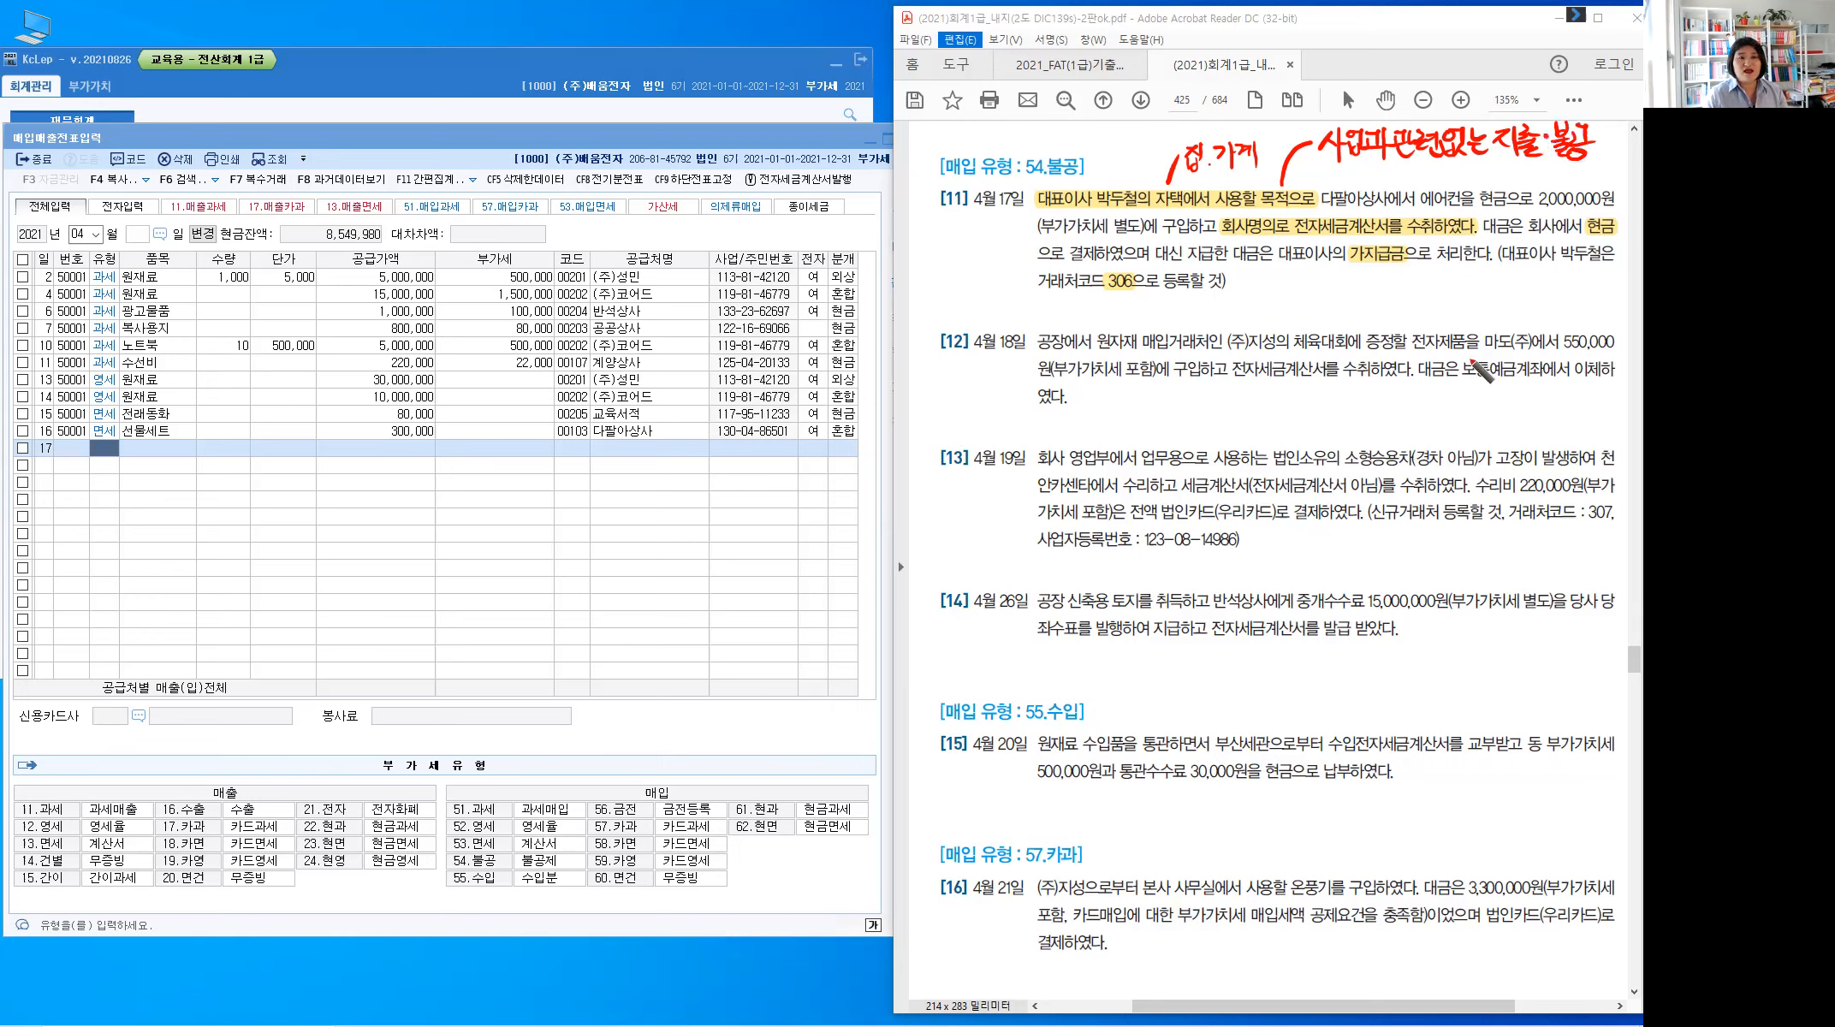
Write 54.불공 beside problem [11] and underline 대표이사
mouse_move(938, 231)
left_mouse_down()
mouse_move(934, 254)
mouse_move(950, 228)
mouse_move(961, 257)
left_mouse_up()
left_click(969, 249)
left_click_drag(978, 226, 991, 235)
left_click_drag(980, 231, 997, 236)
left_click_drag(981, 243, 1015, 234)
left_click_drag(1010, 233, 1010, 240)
left_click_drag(1002, 241, 1013, 246)
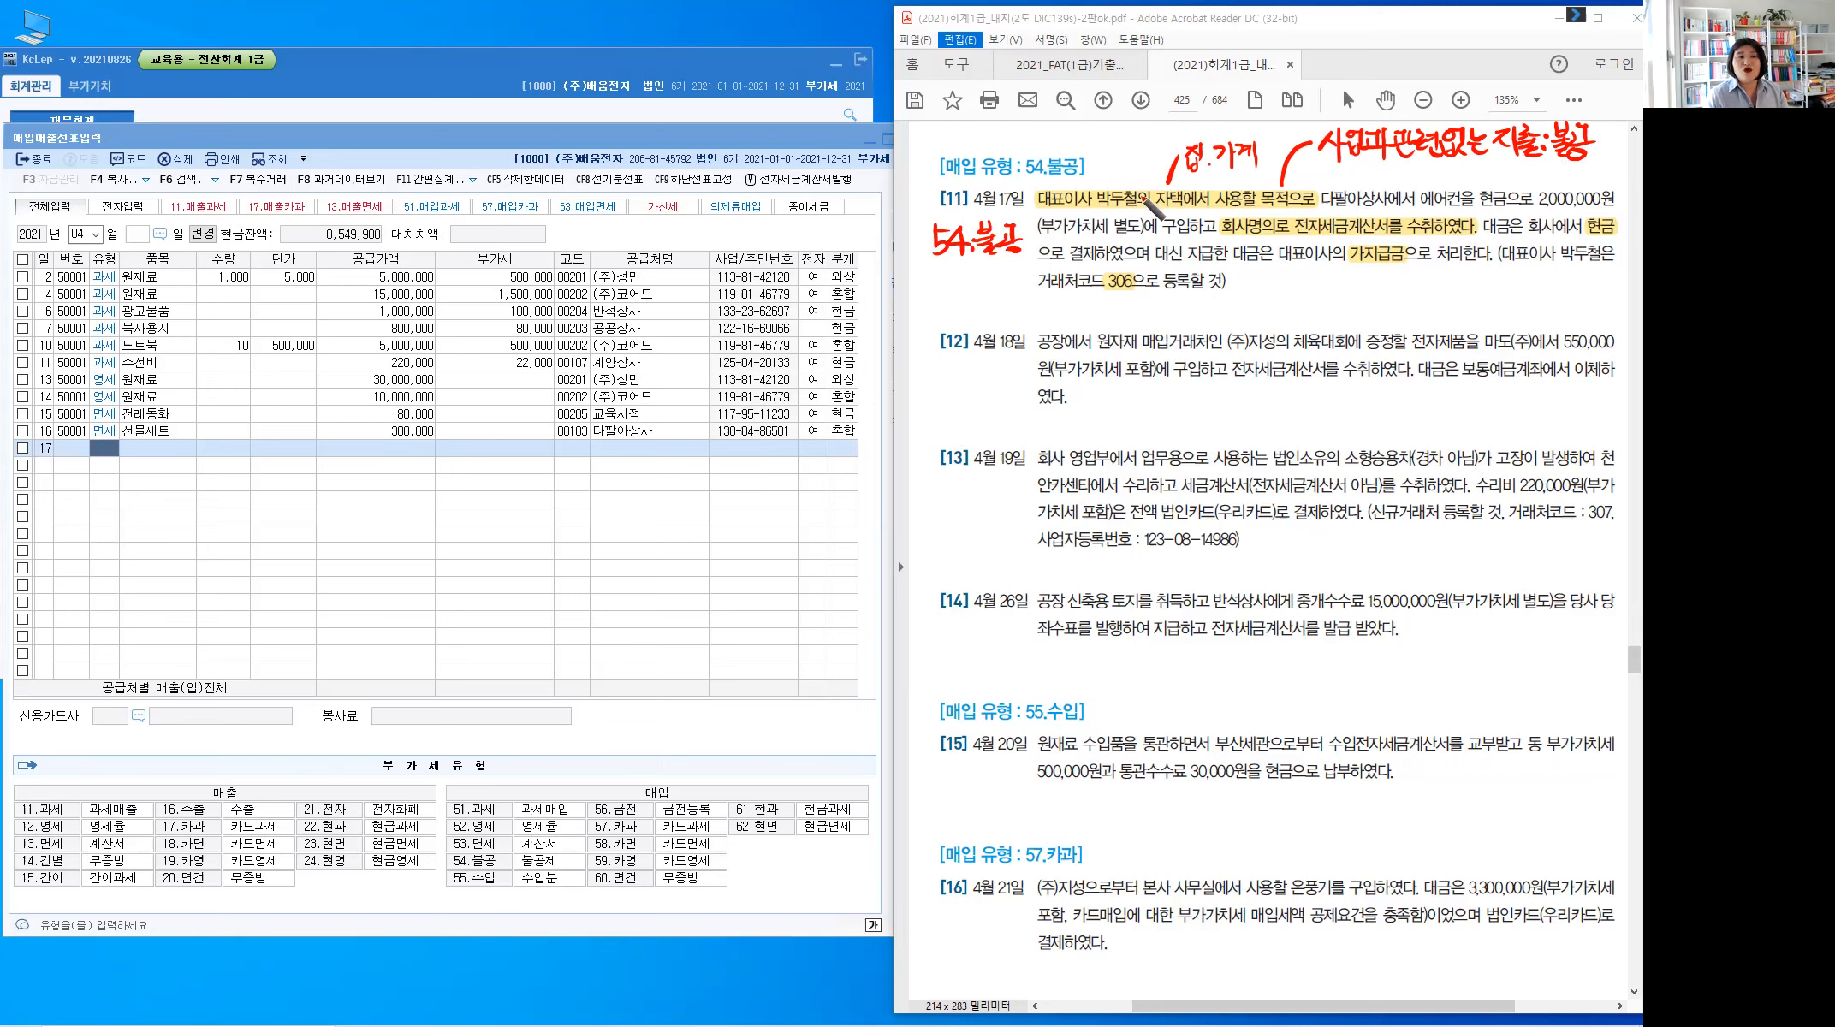
left_click_drag(1036, 207, 1080, 204)
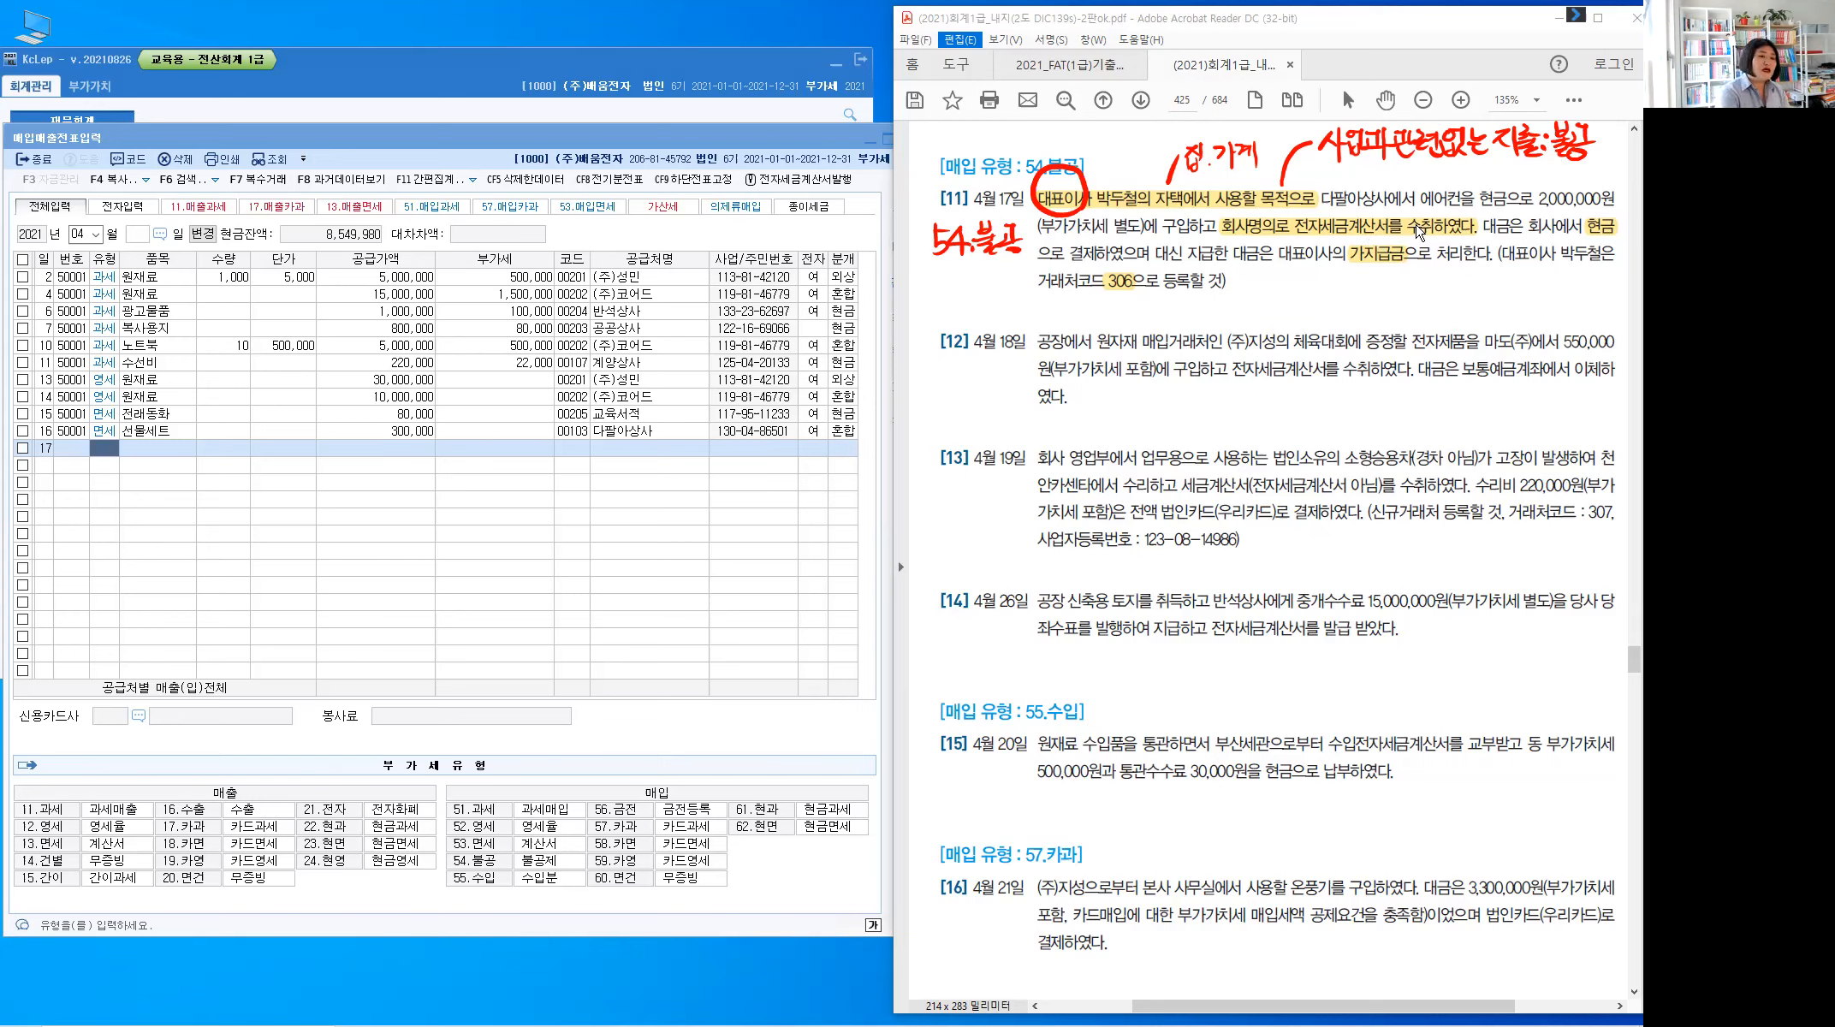
Start row 17 as type 54 불공 for 에어컨, supply 2,000,000 with 200,000 VAT
left_click(104, 451)
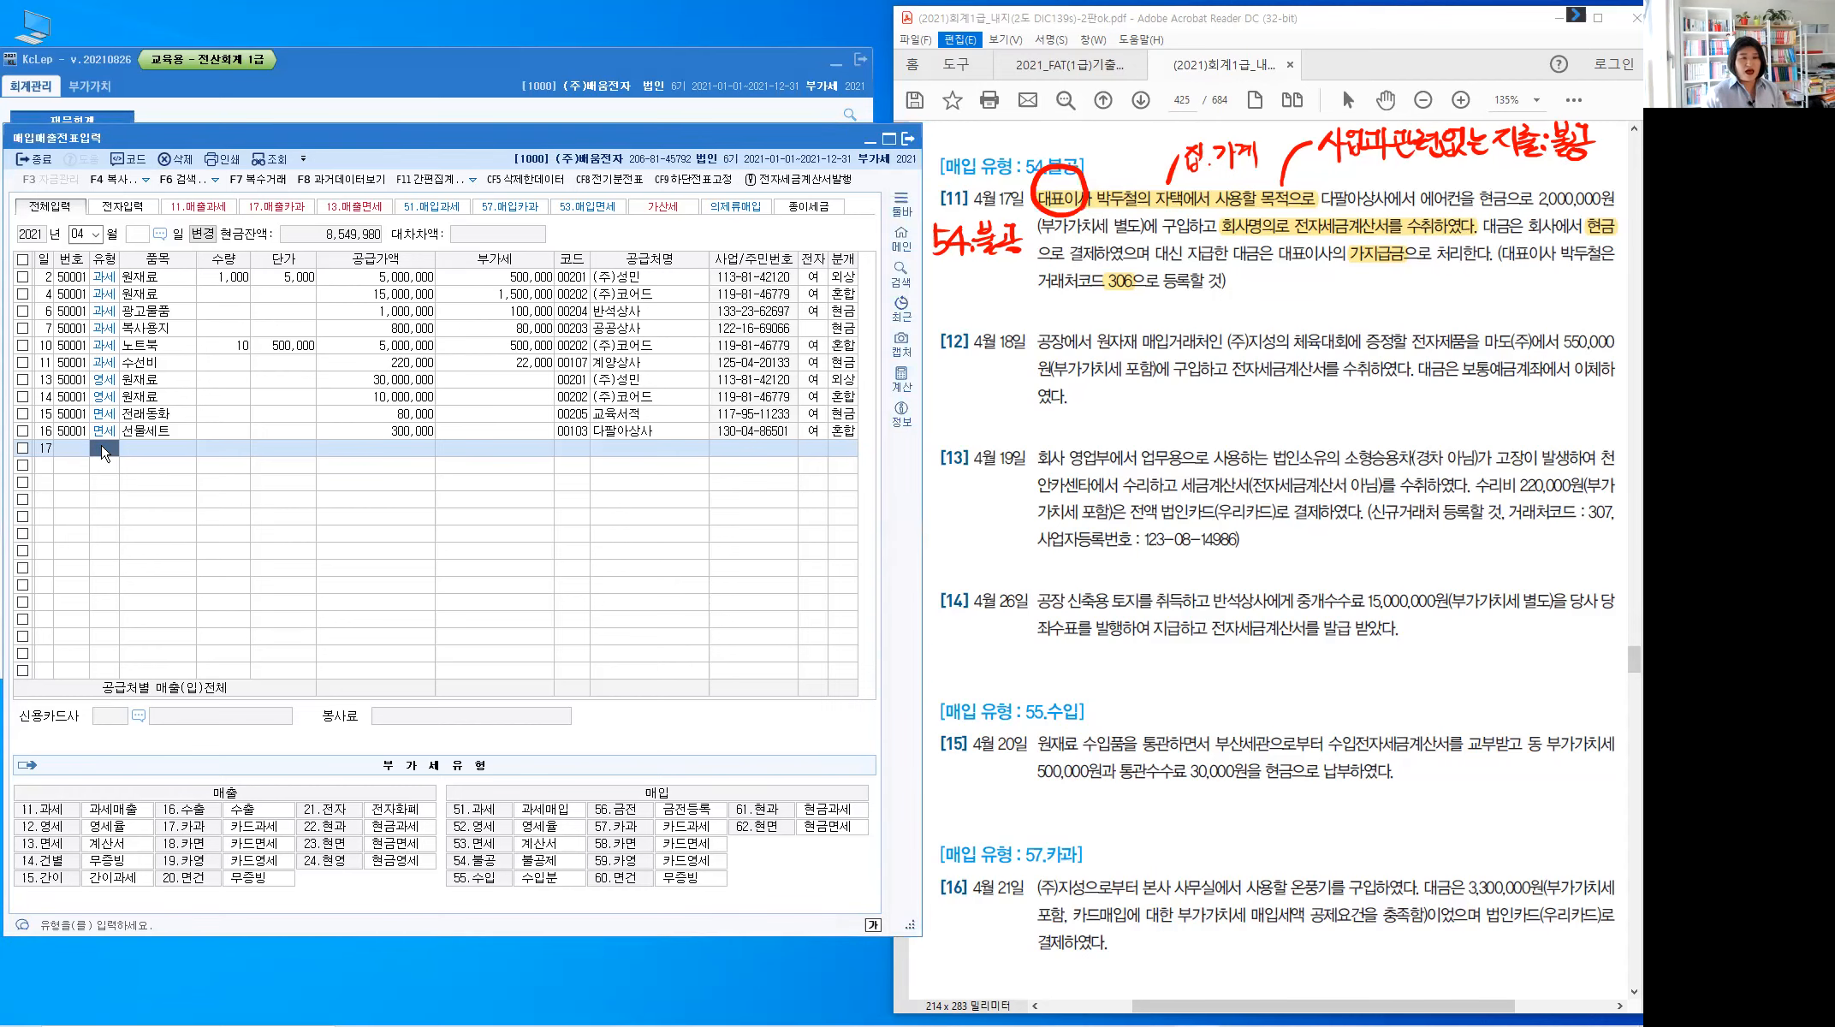
type("54")
key("Return")
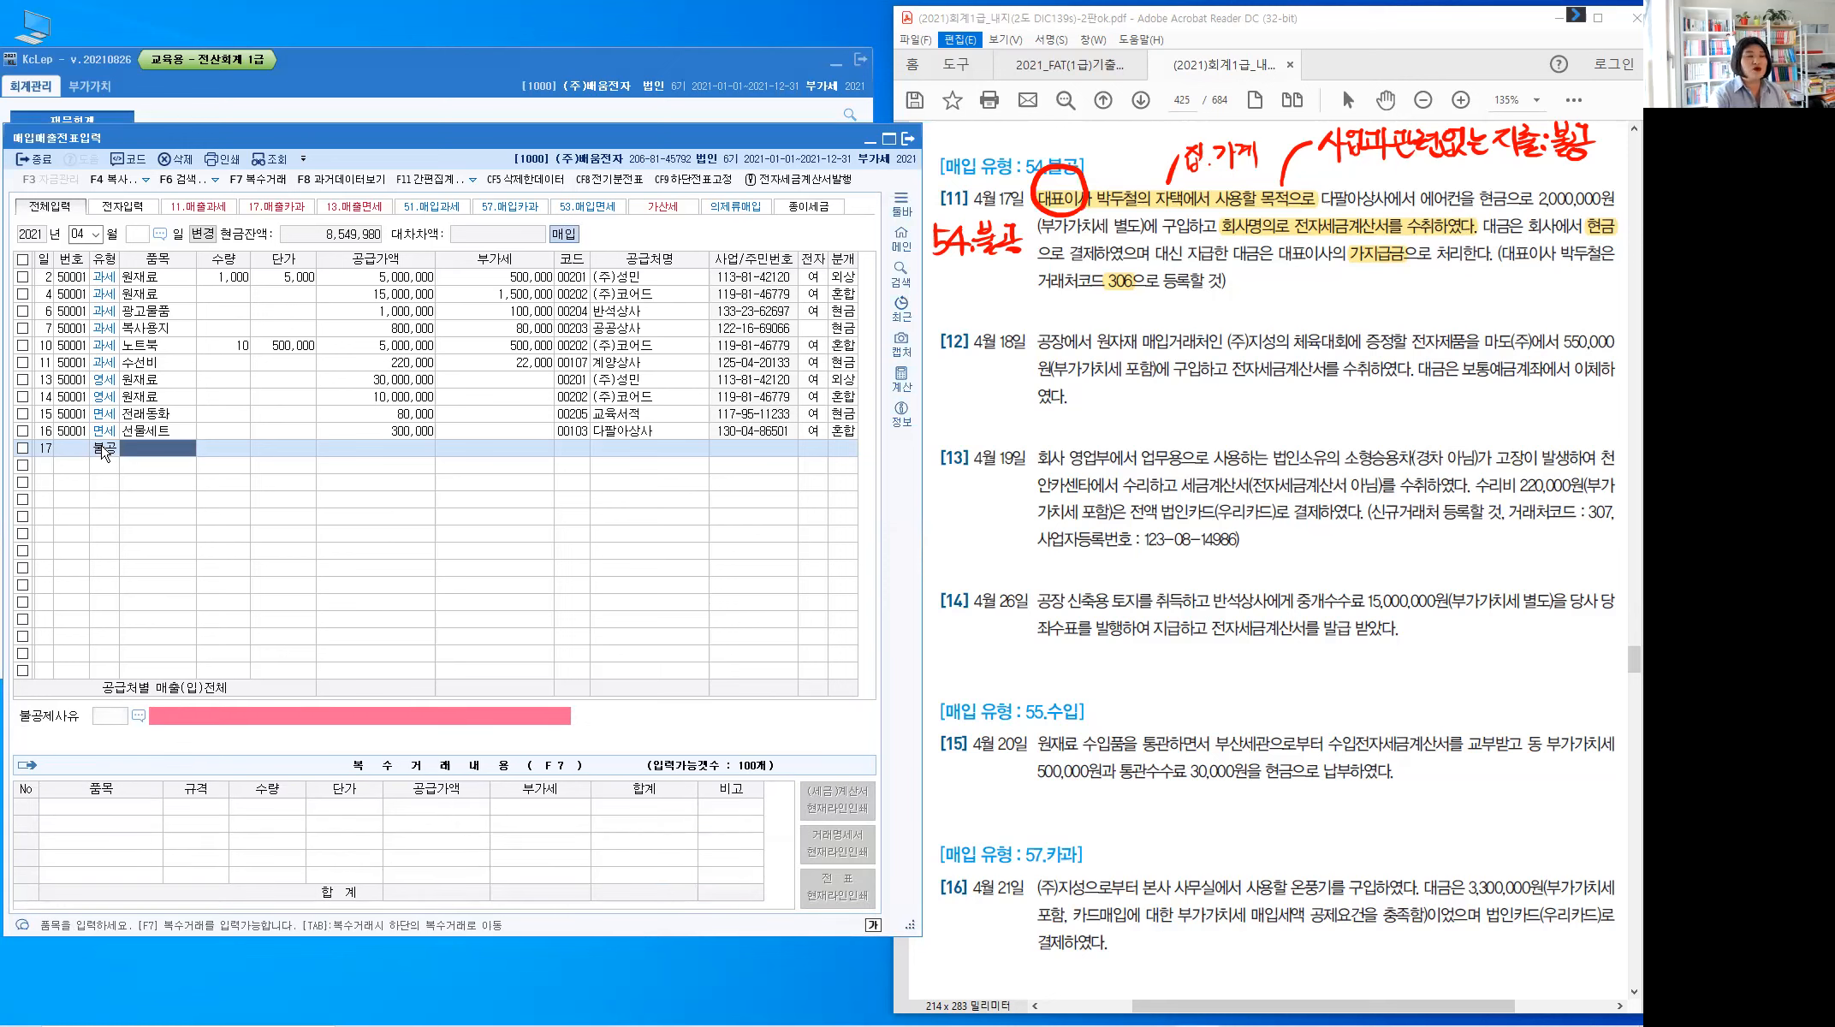
type("ㅇㅔㅇㅓㅋㅓㄴ")
key("Return")
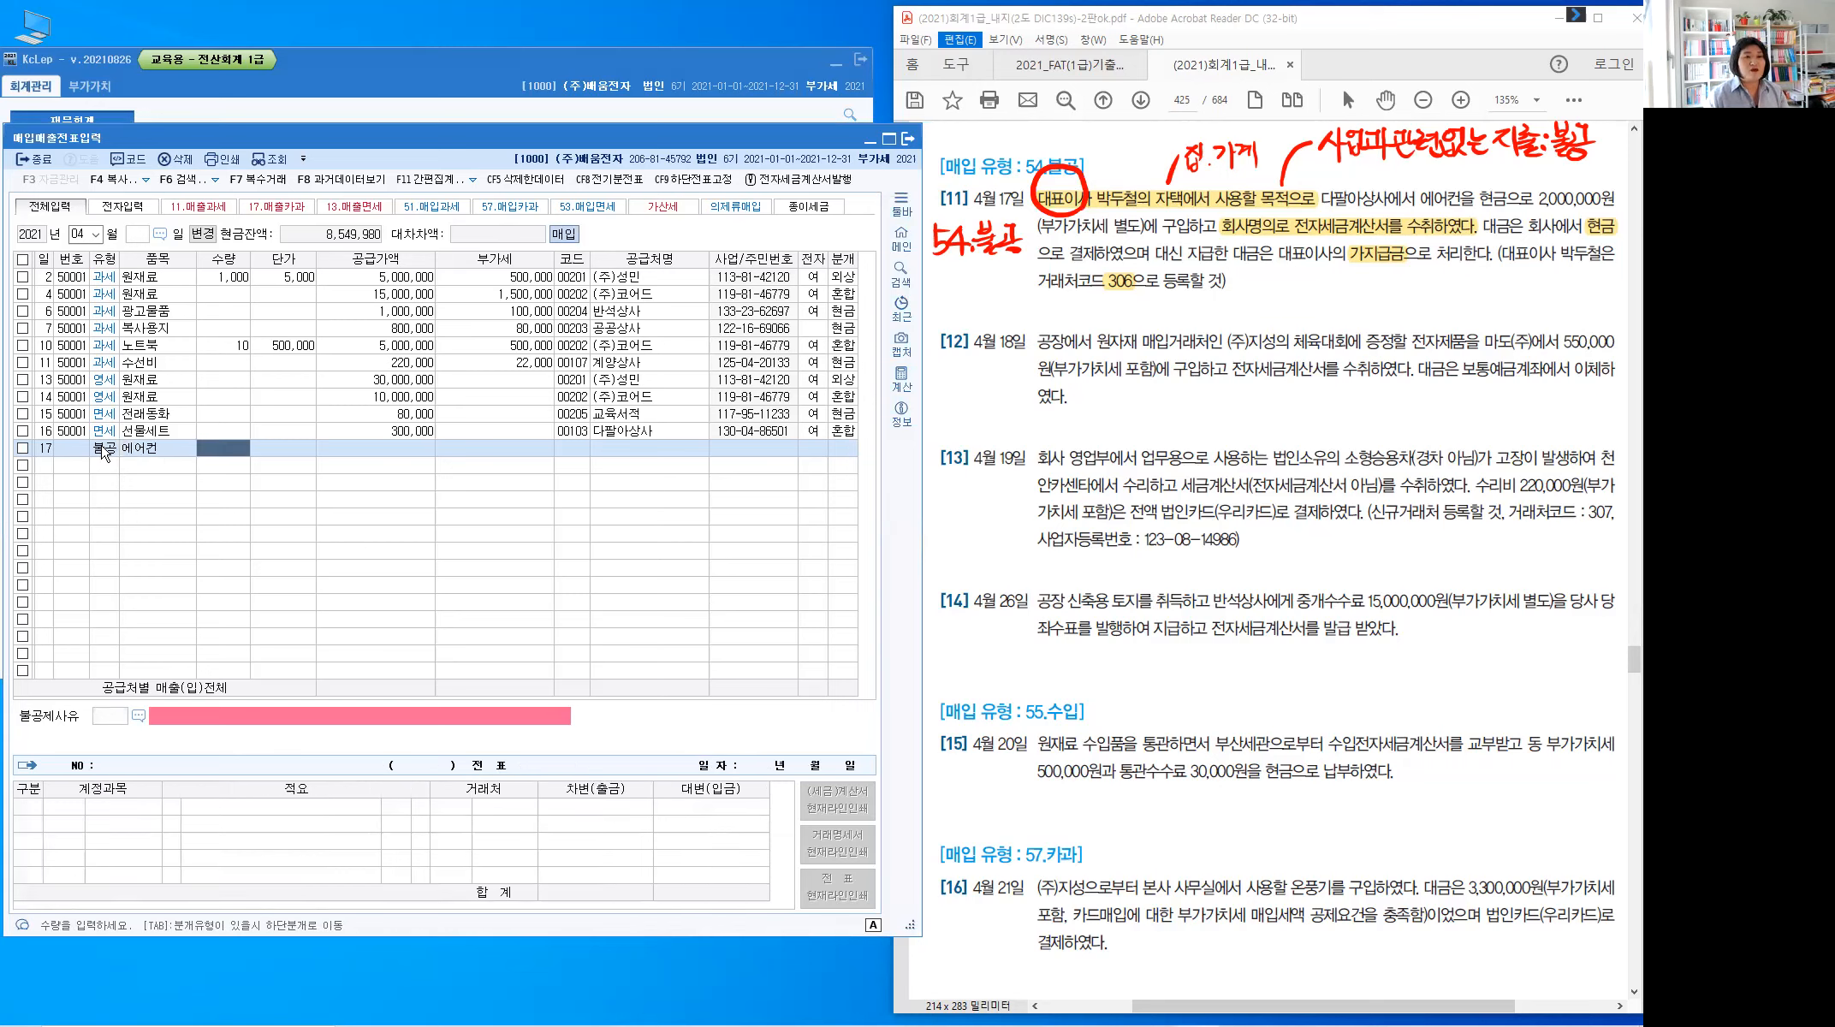
key("Return")
type("2")
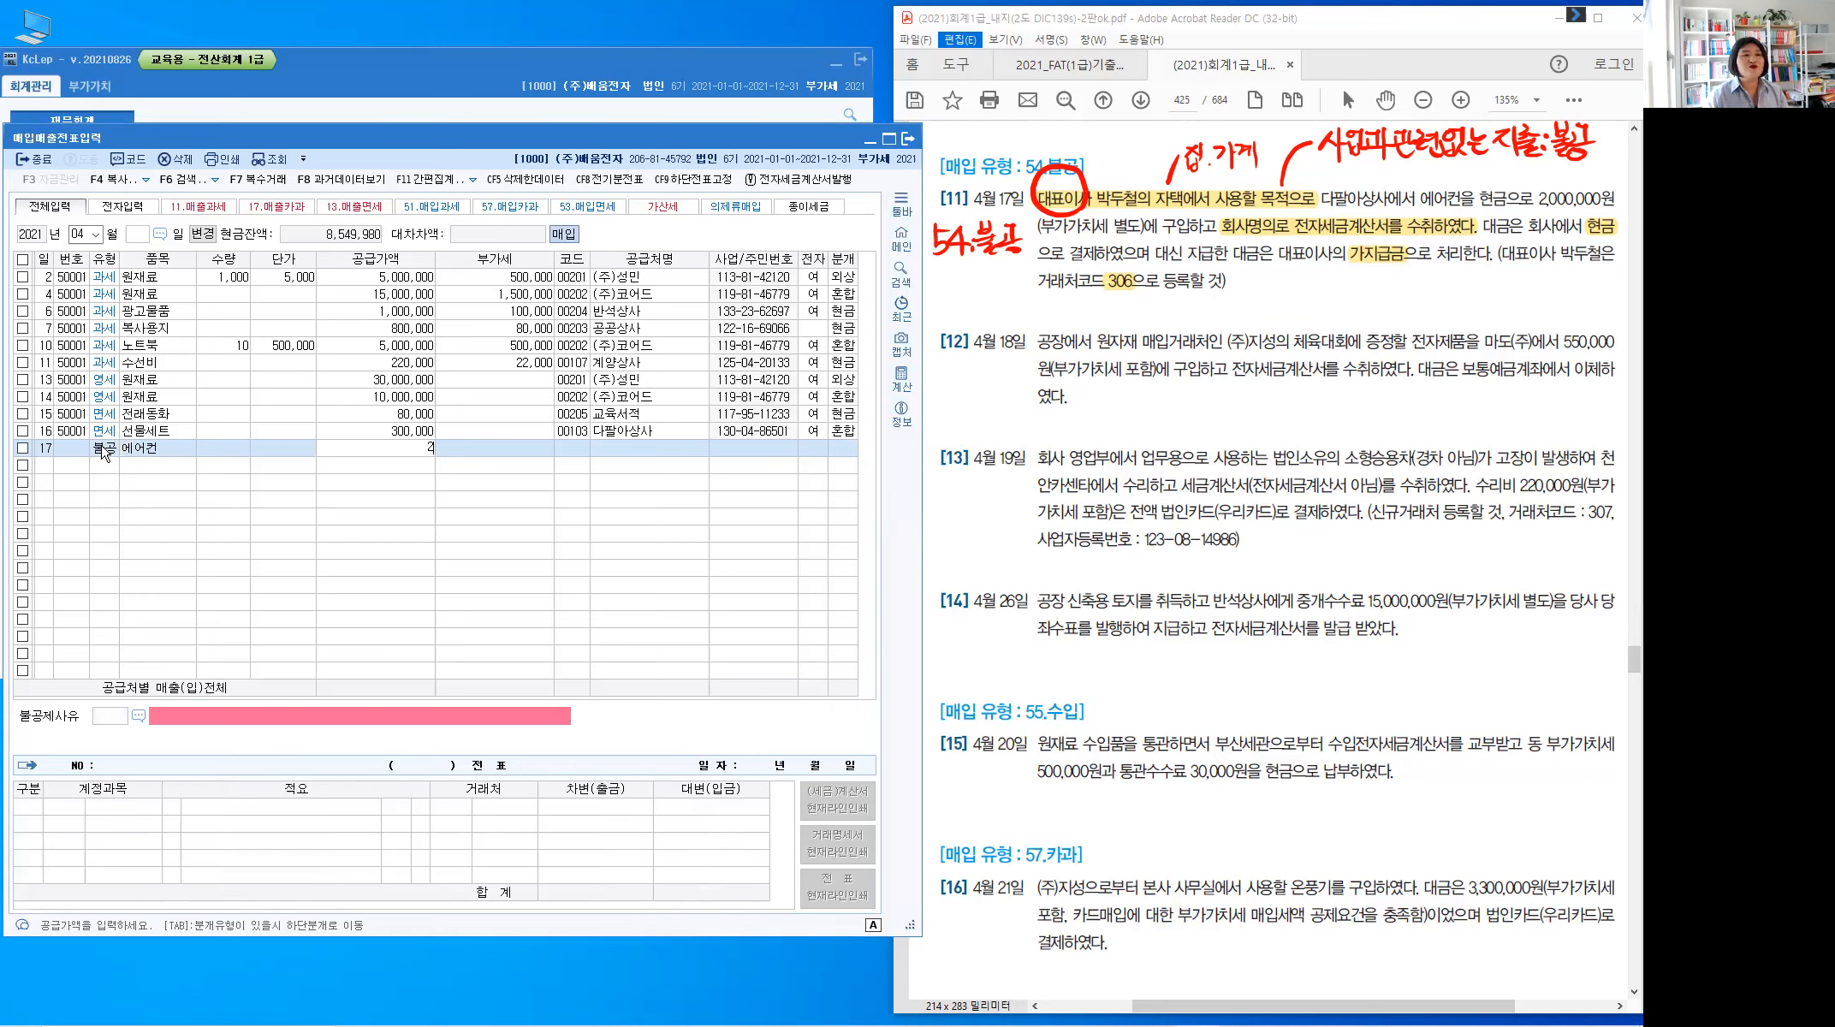
type(",000,000")
key("Return")
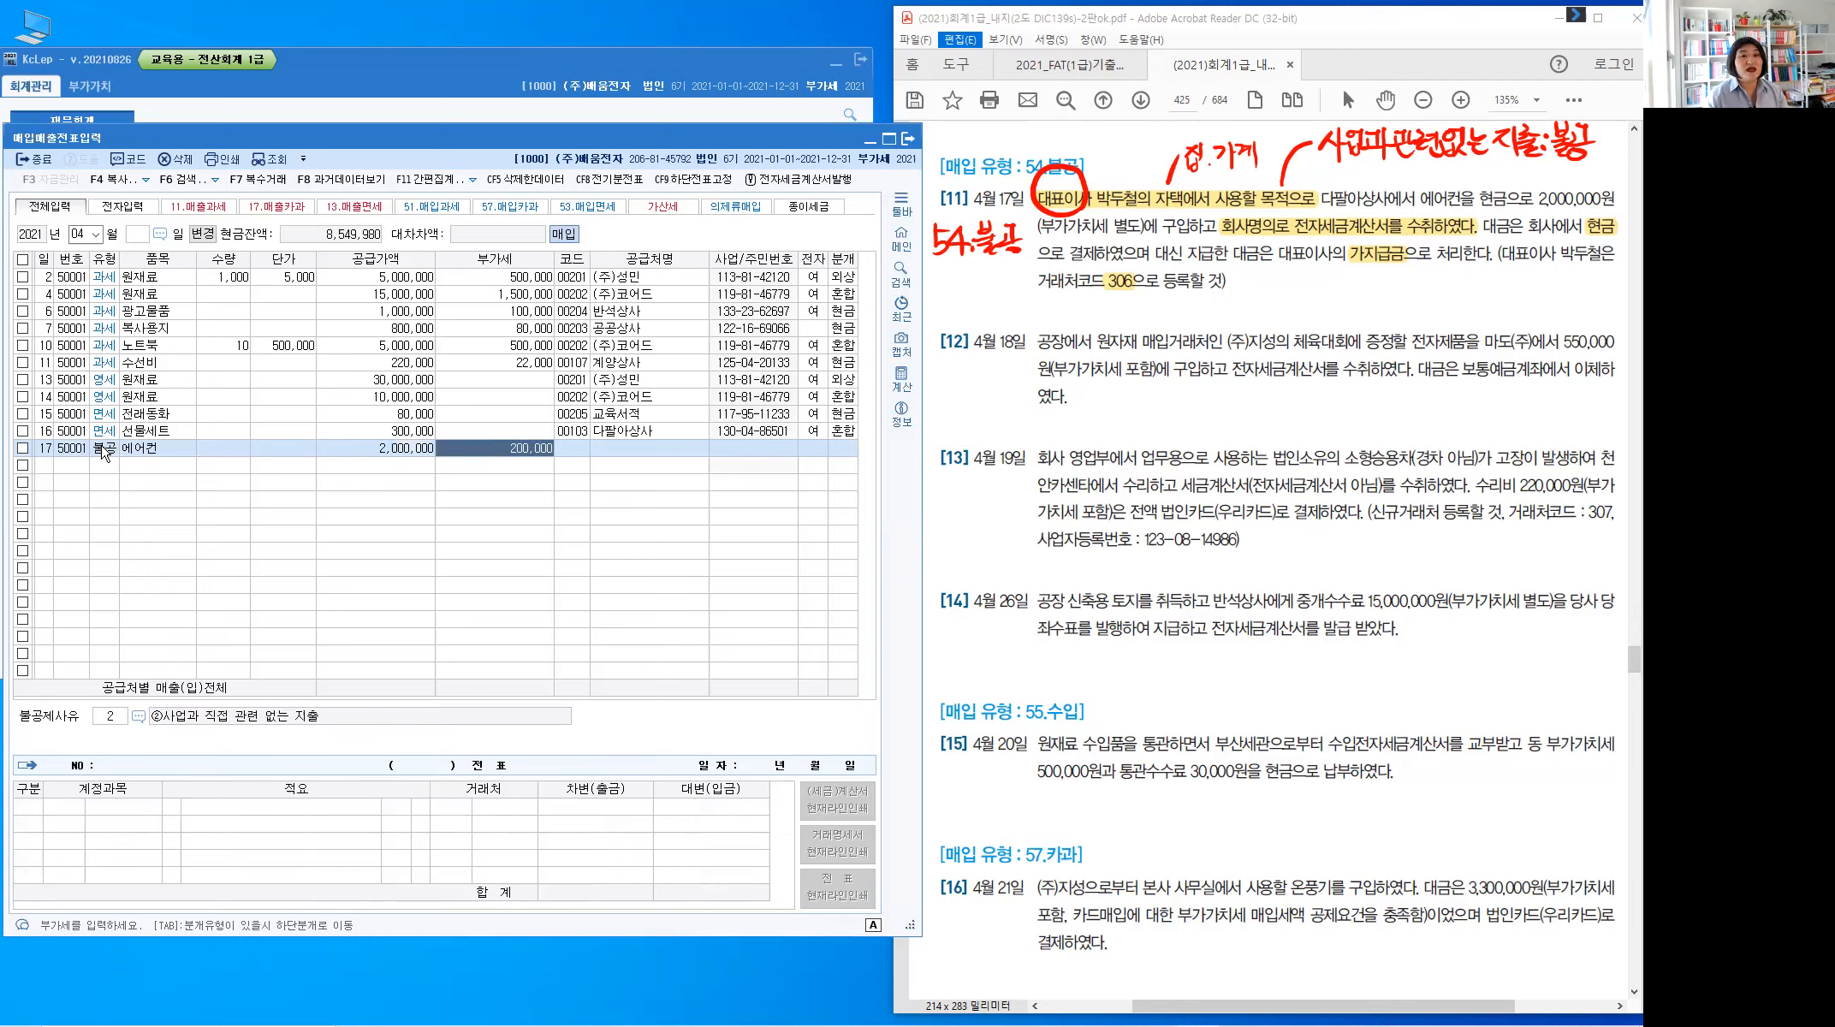
key("Return")
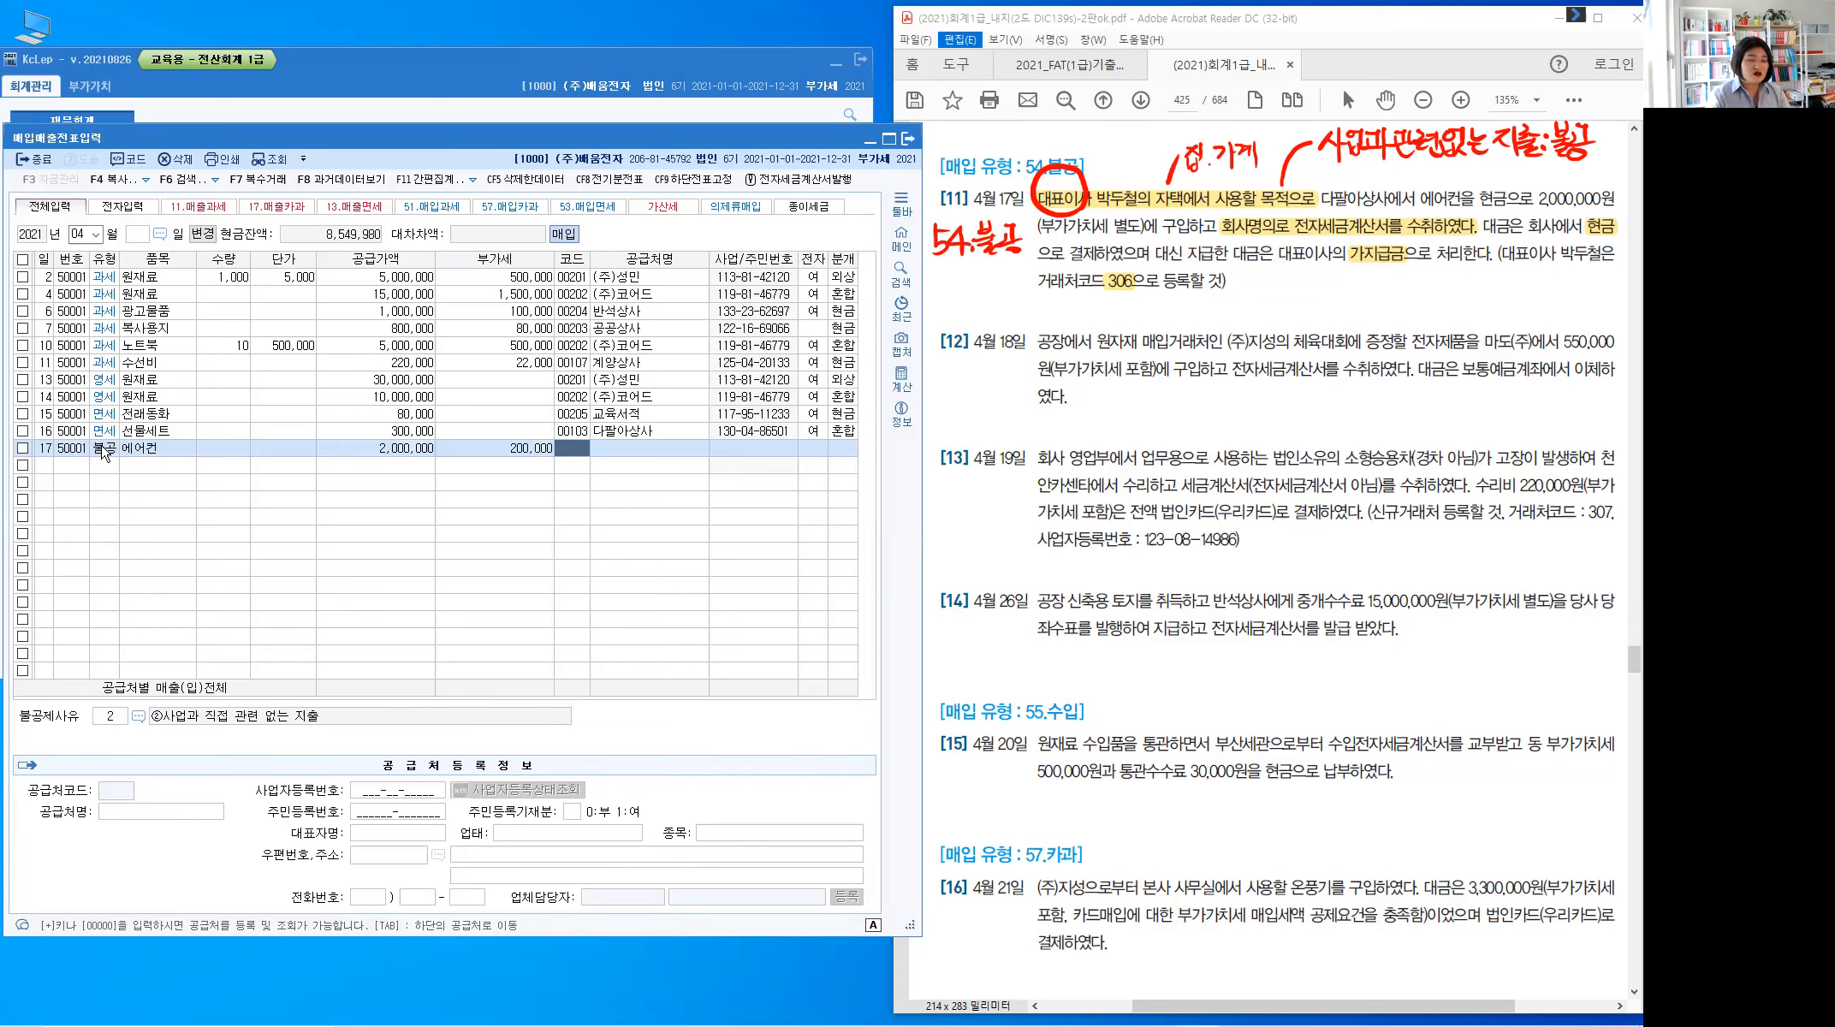
Set the supplier to 다팔아상사 and mark the invoice as electronic (1)
type("다팔")
key("Return")
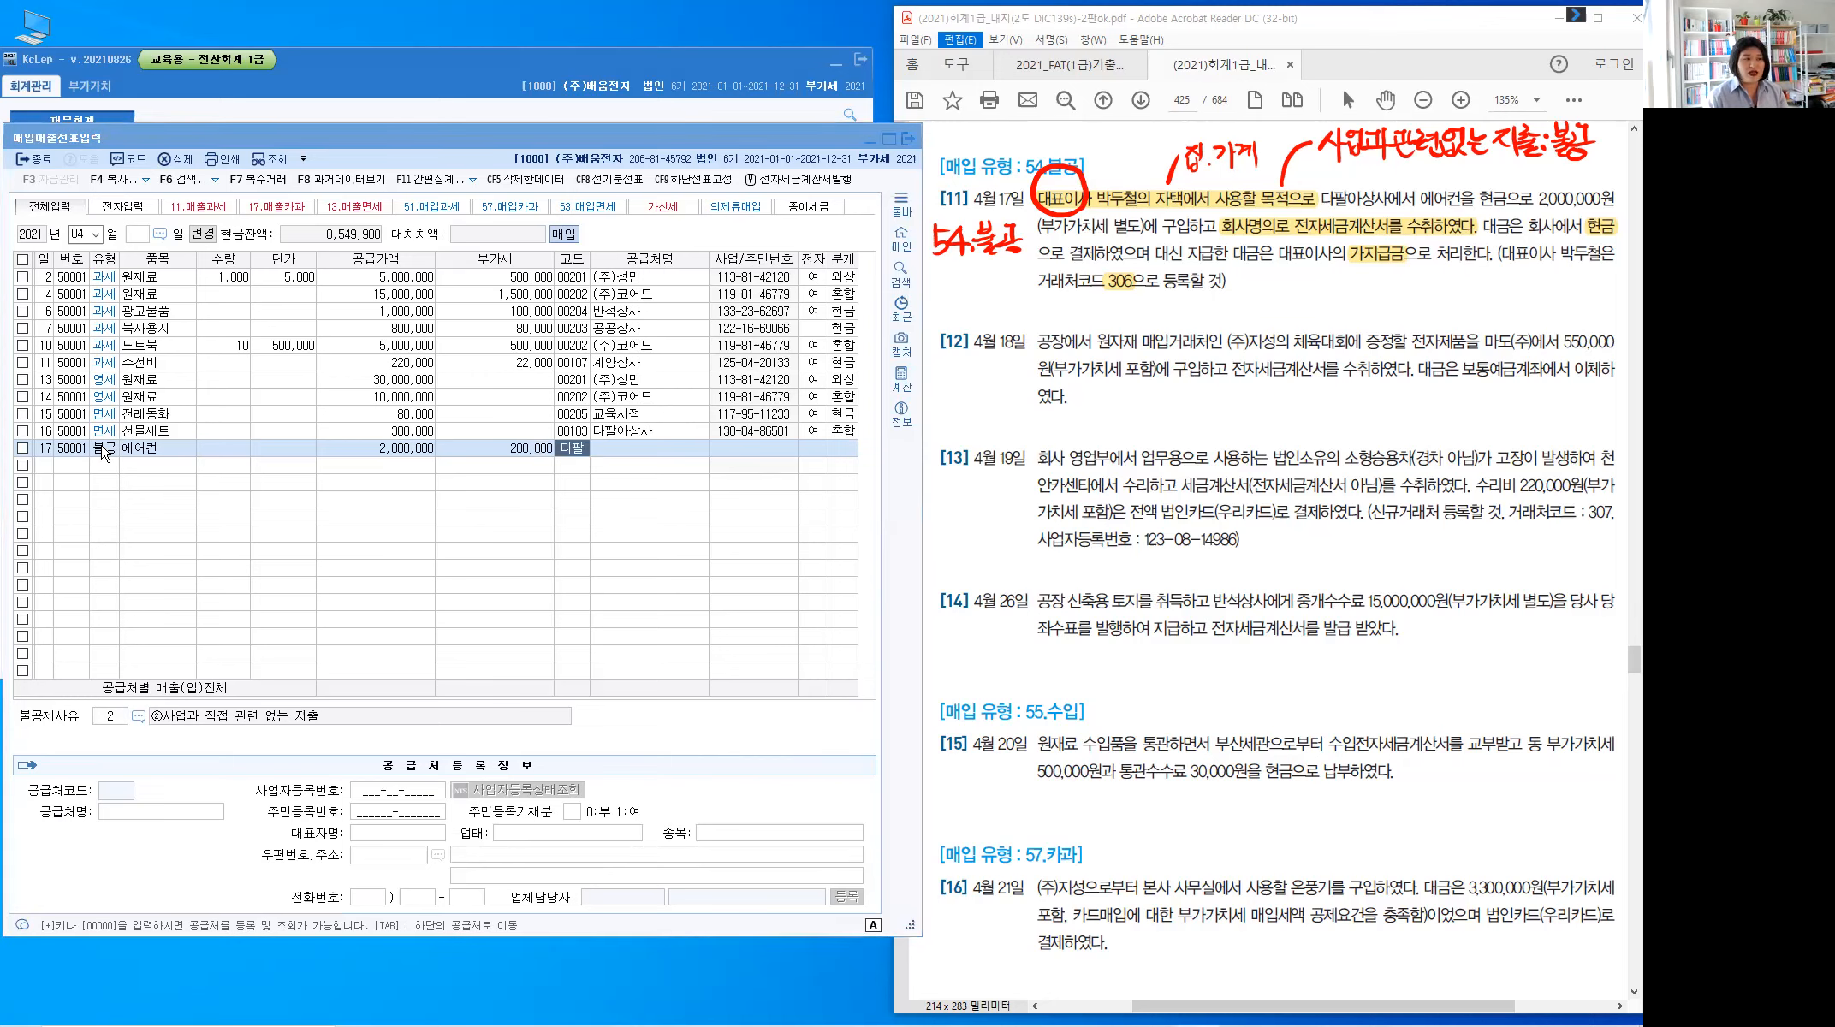
key("Return")
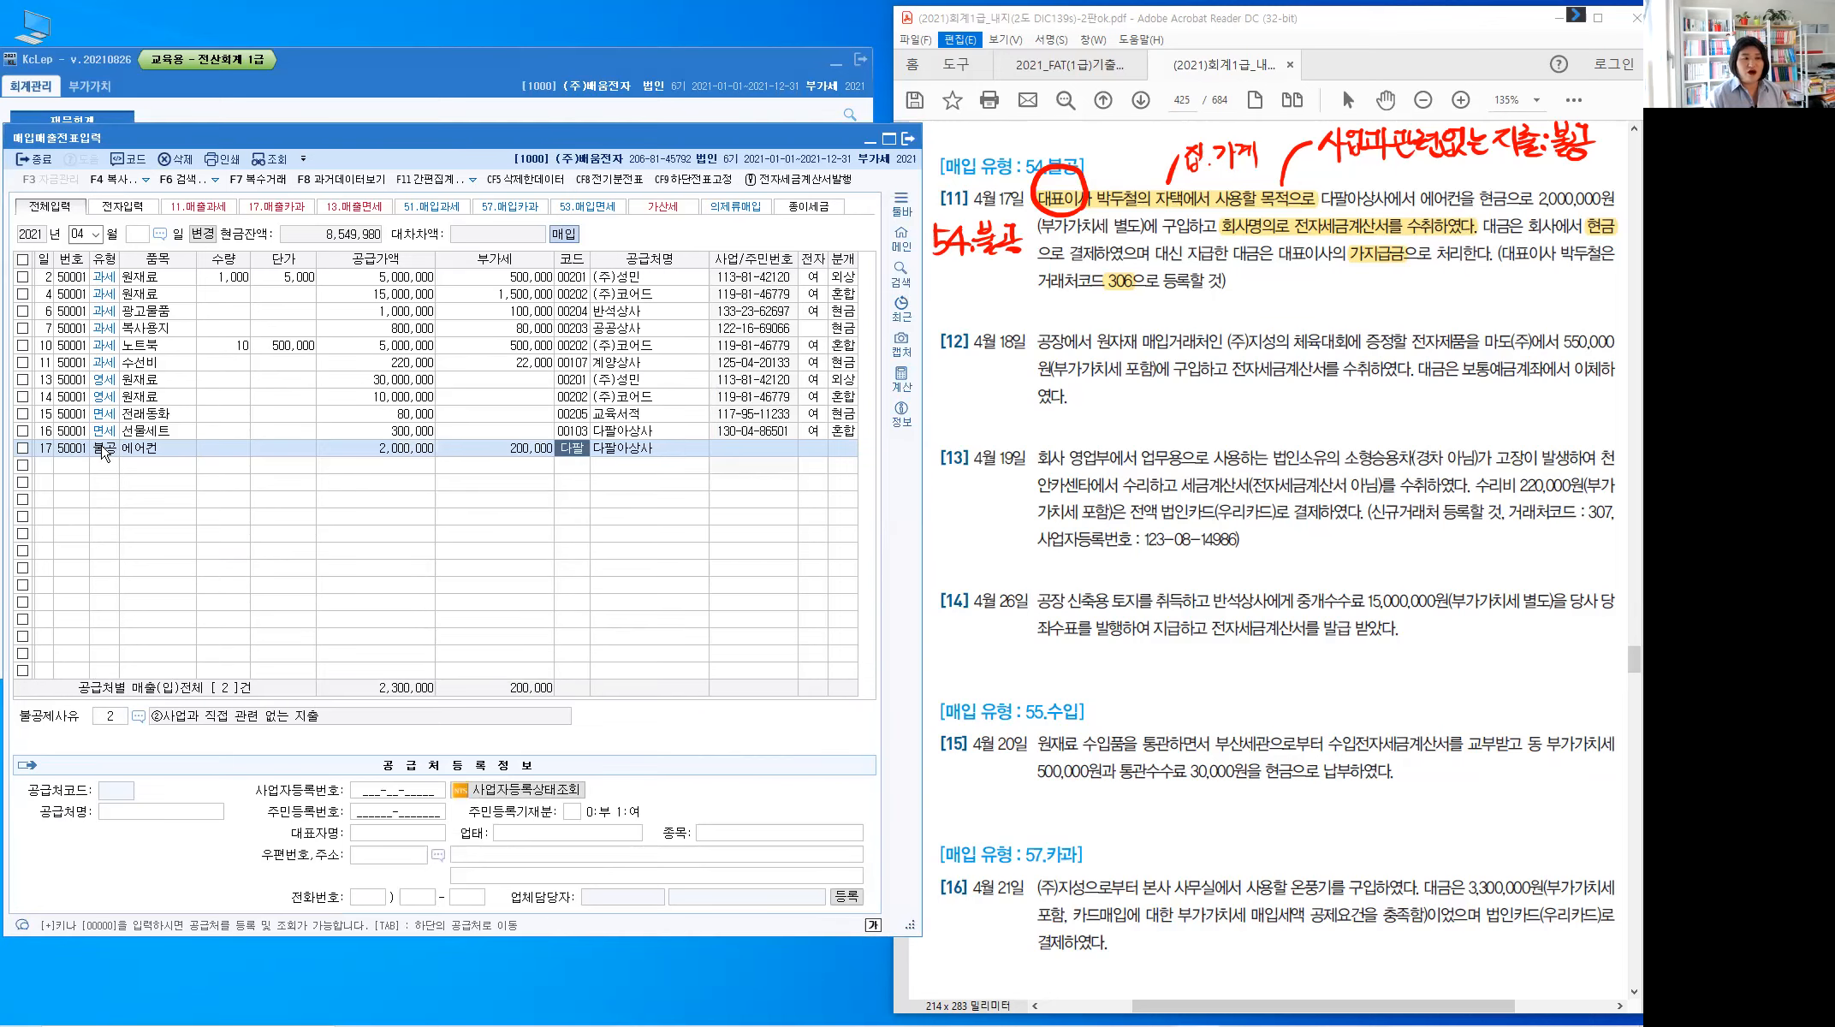
key("Return")
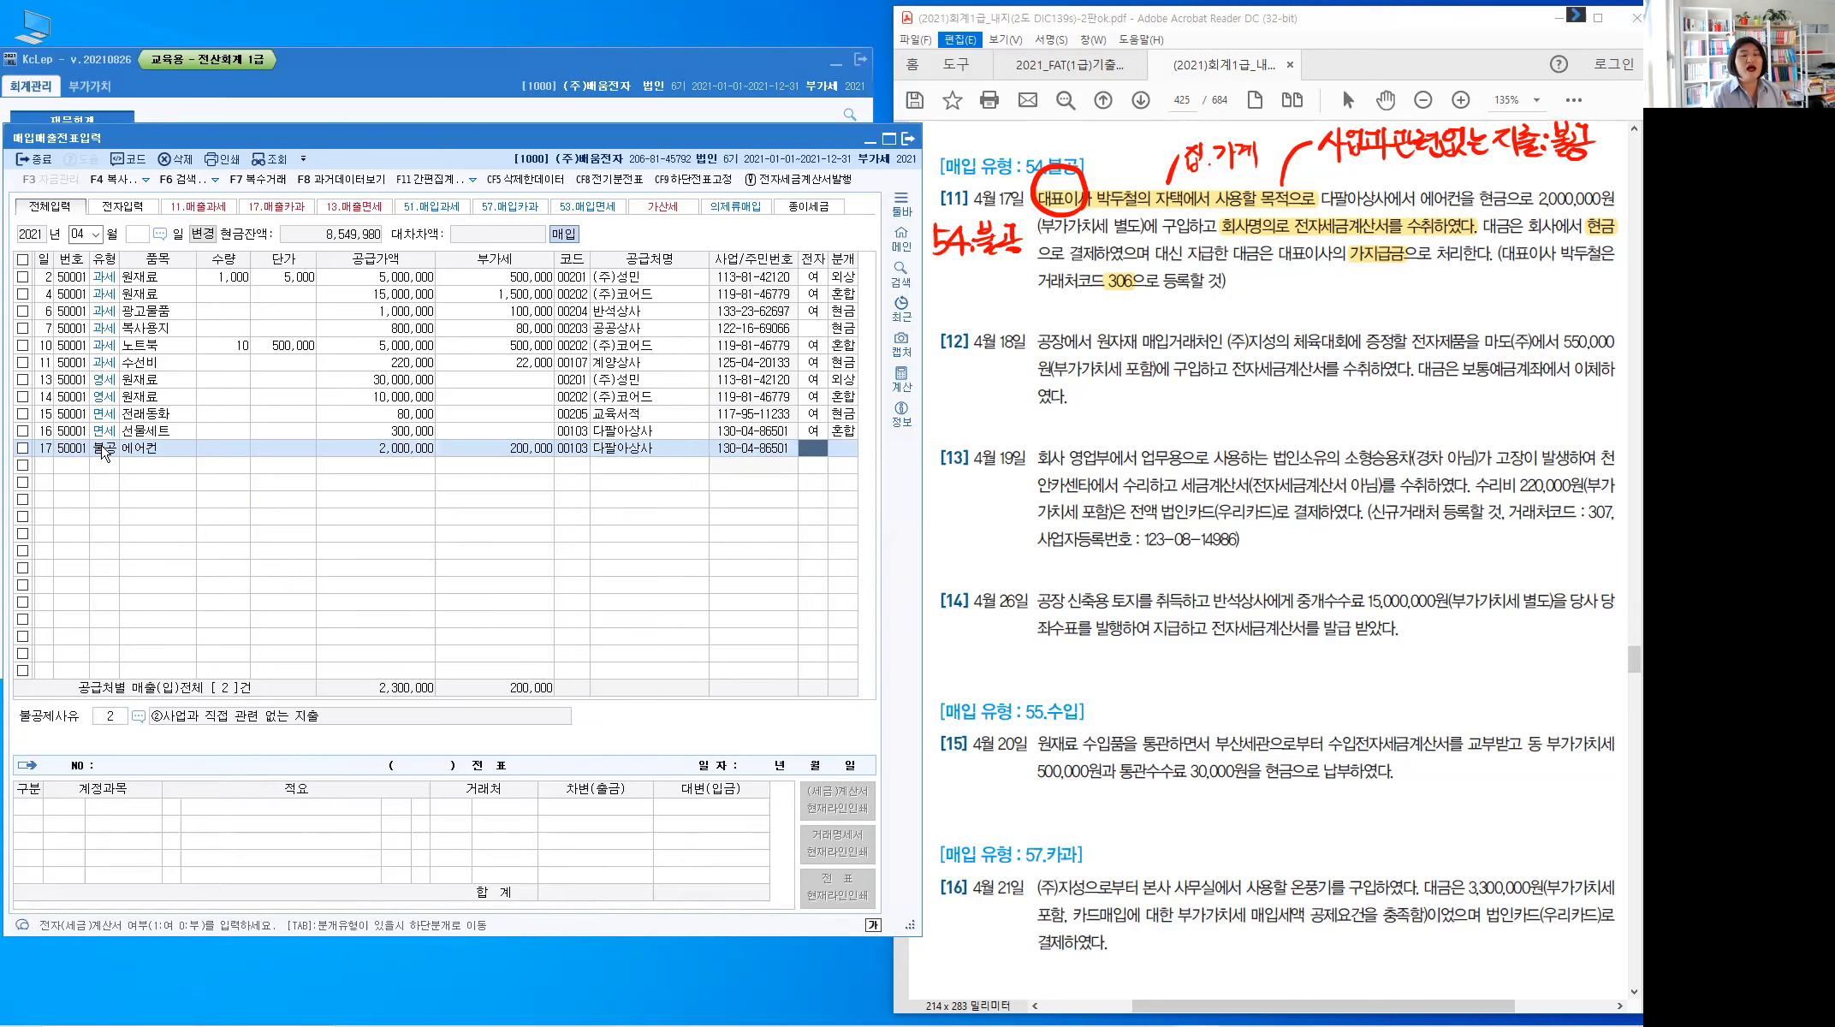
type("1")
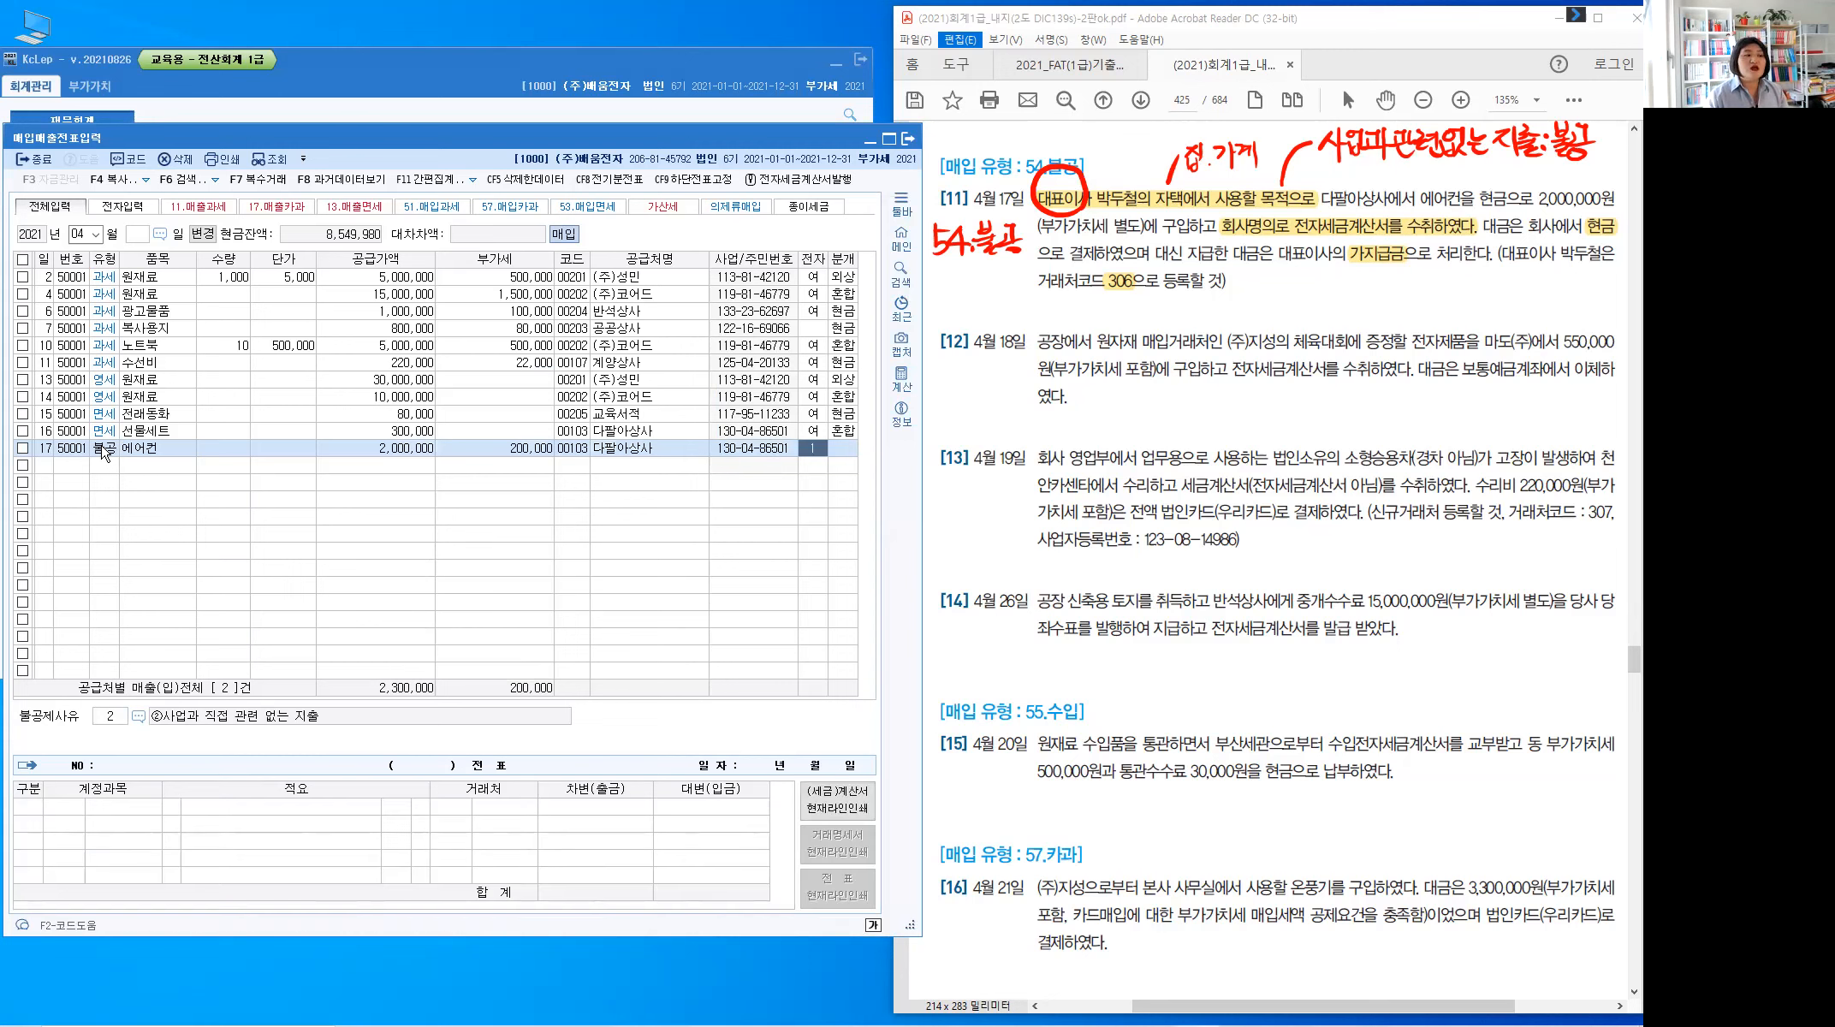
key("Return")
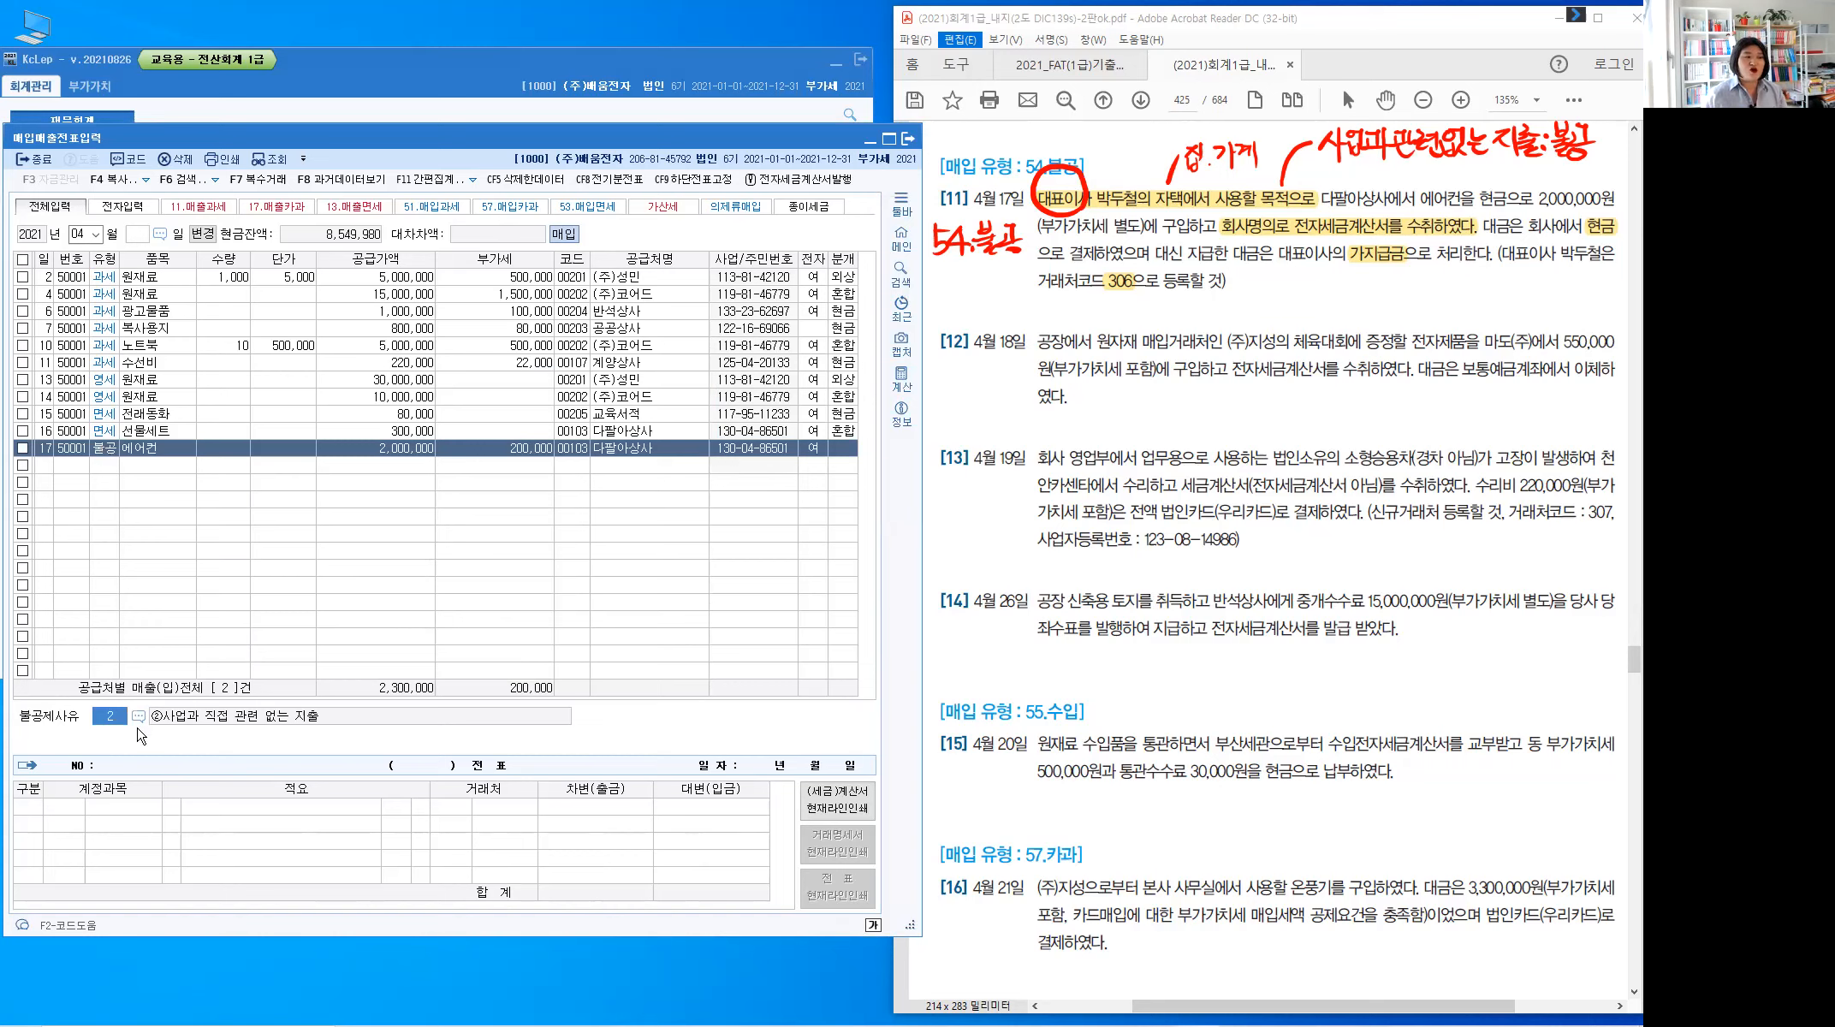
Choose non-deduction reason ②사업과 직접 관련 없는 지출 and journal type 3 혼합
key("ctrl")
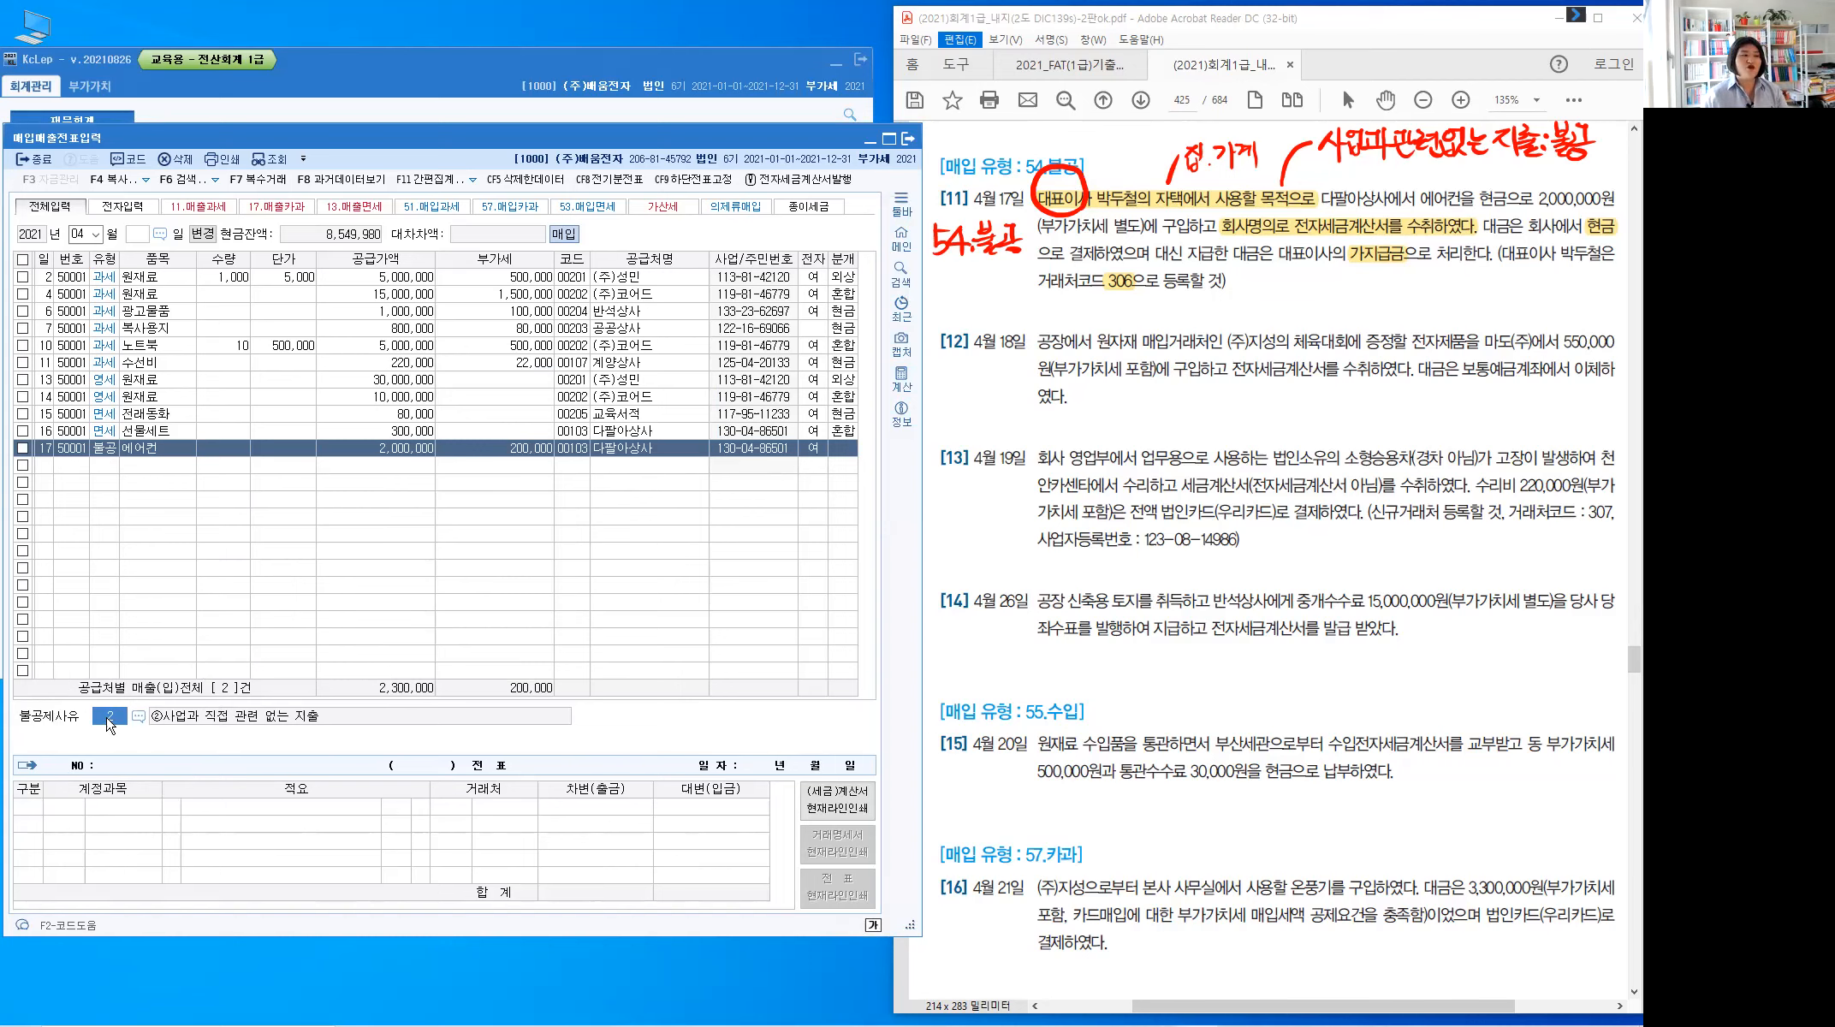
key("F2")
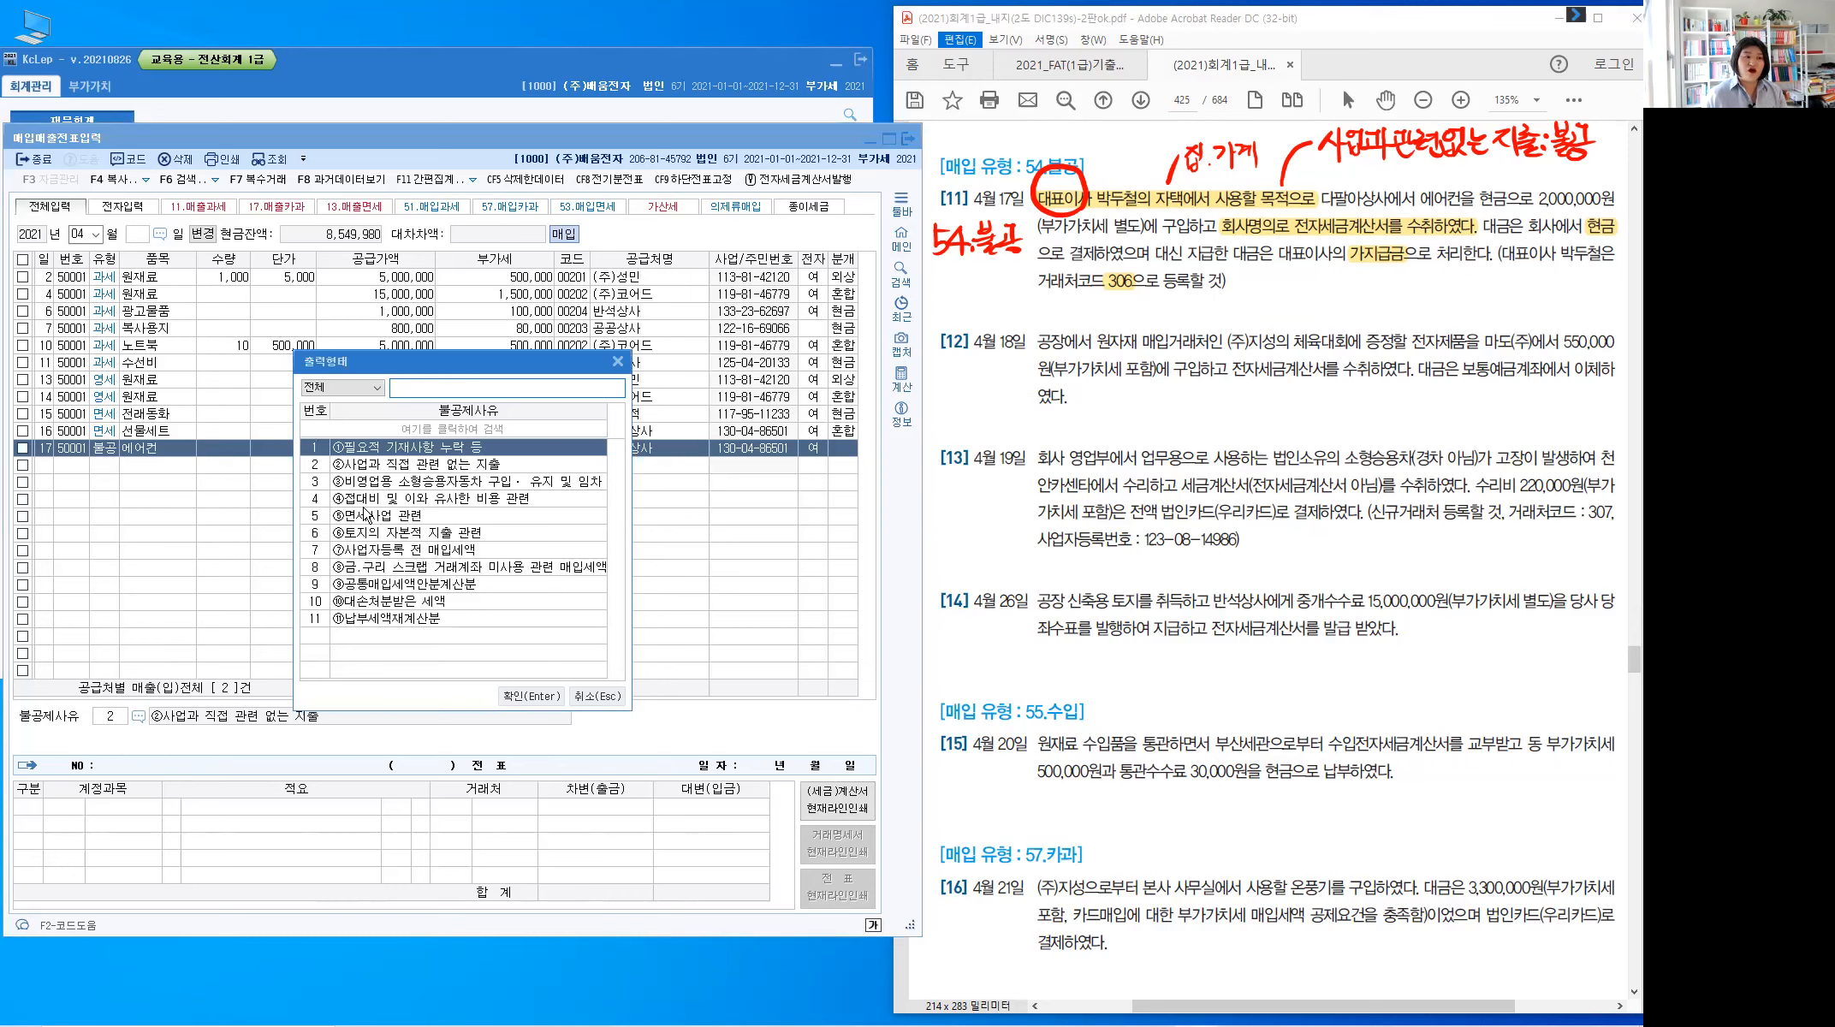
left_click(337, 466)
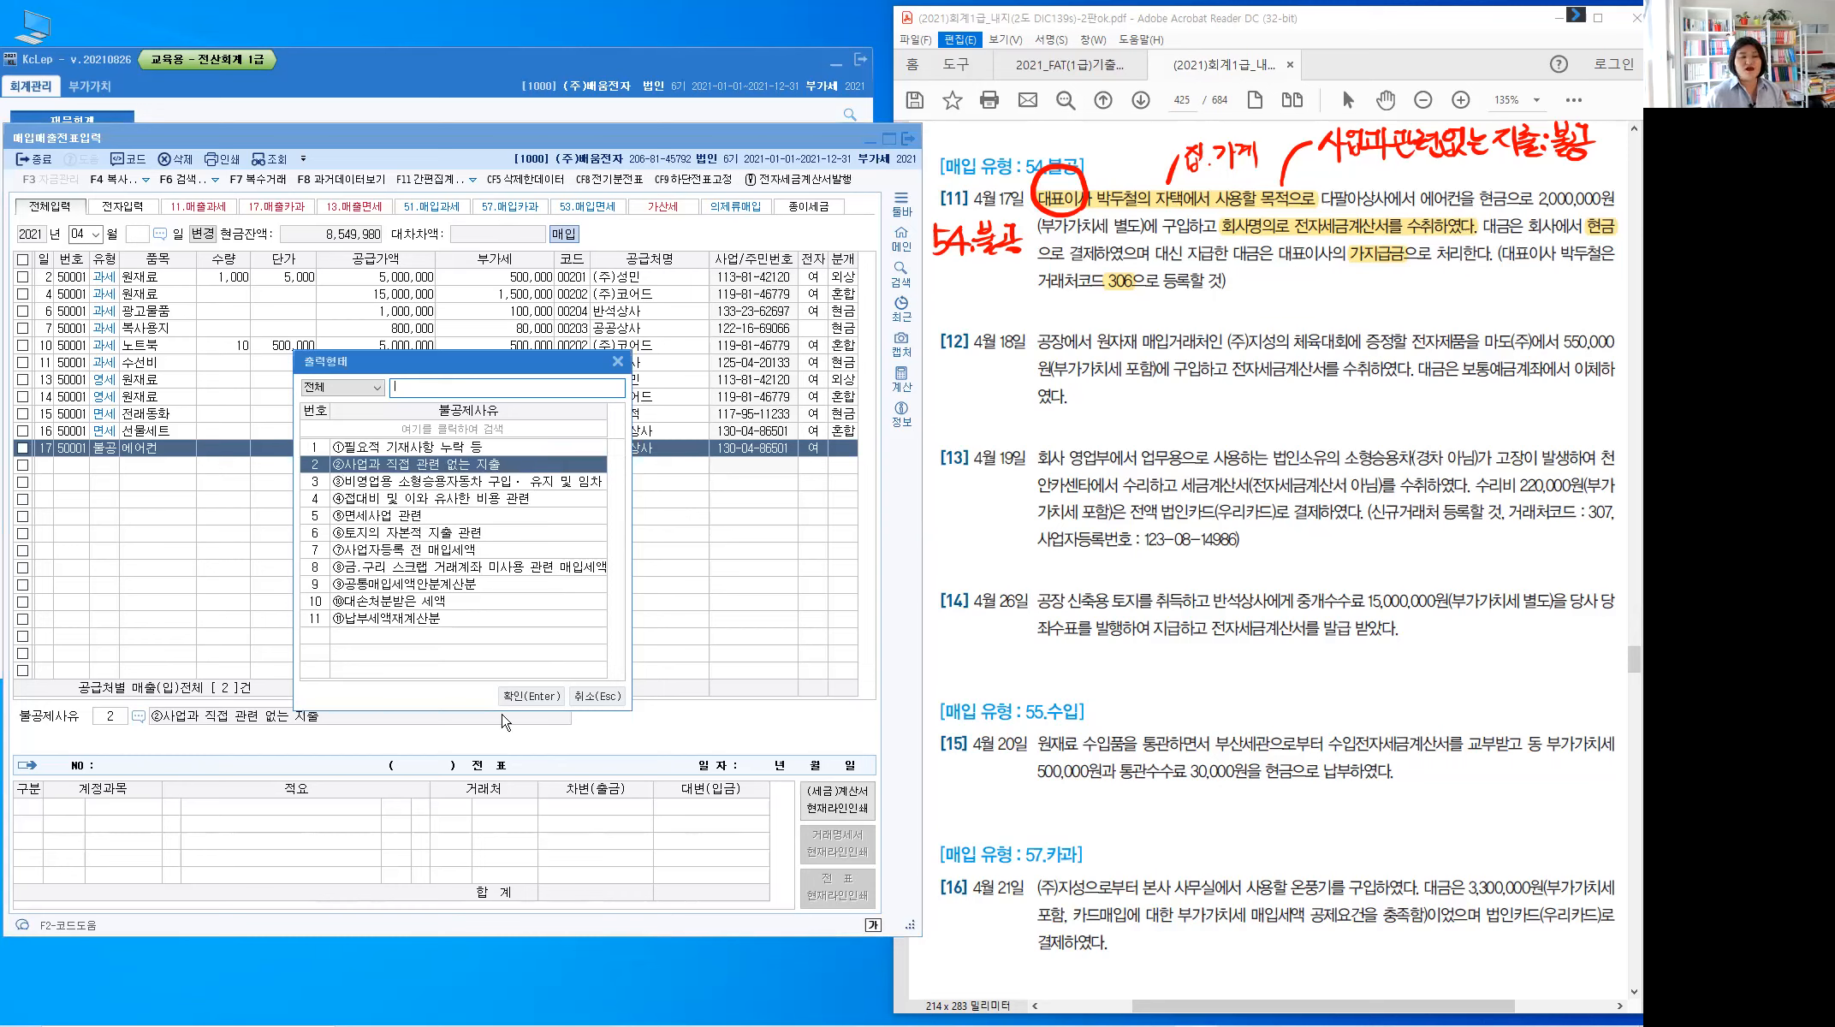
key("Return")
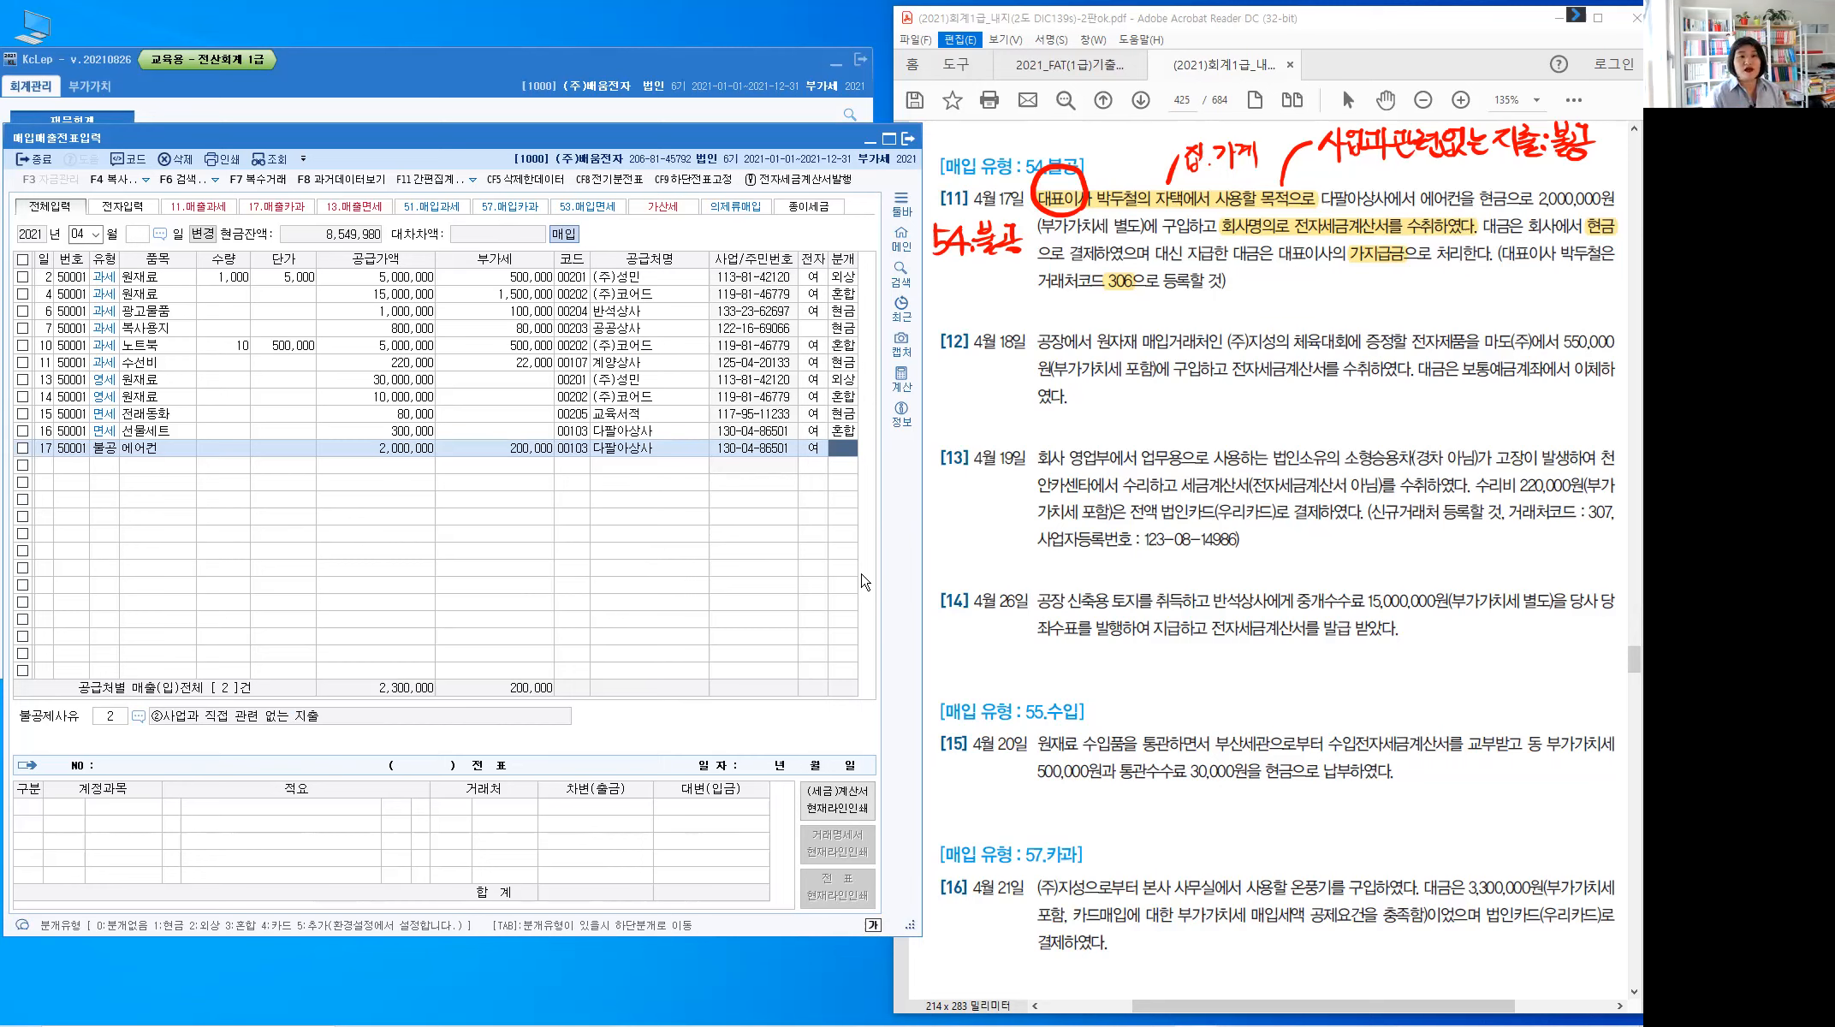
type("3")
key("Return")
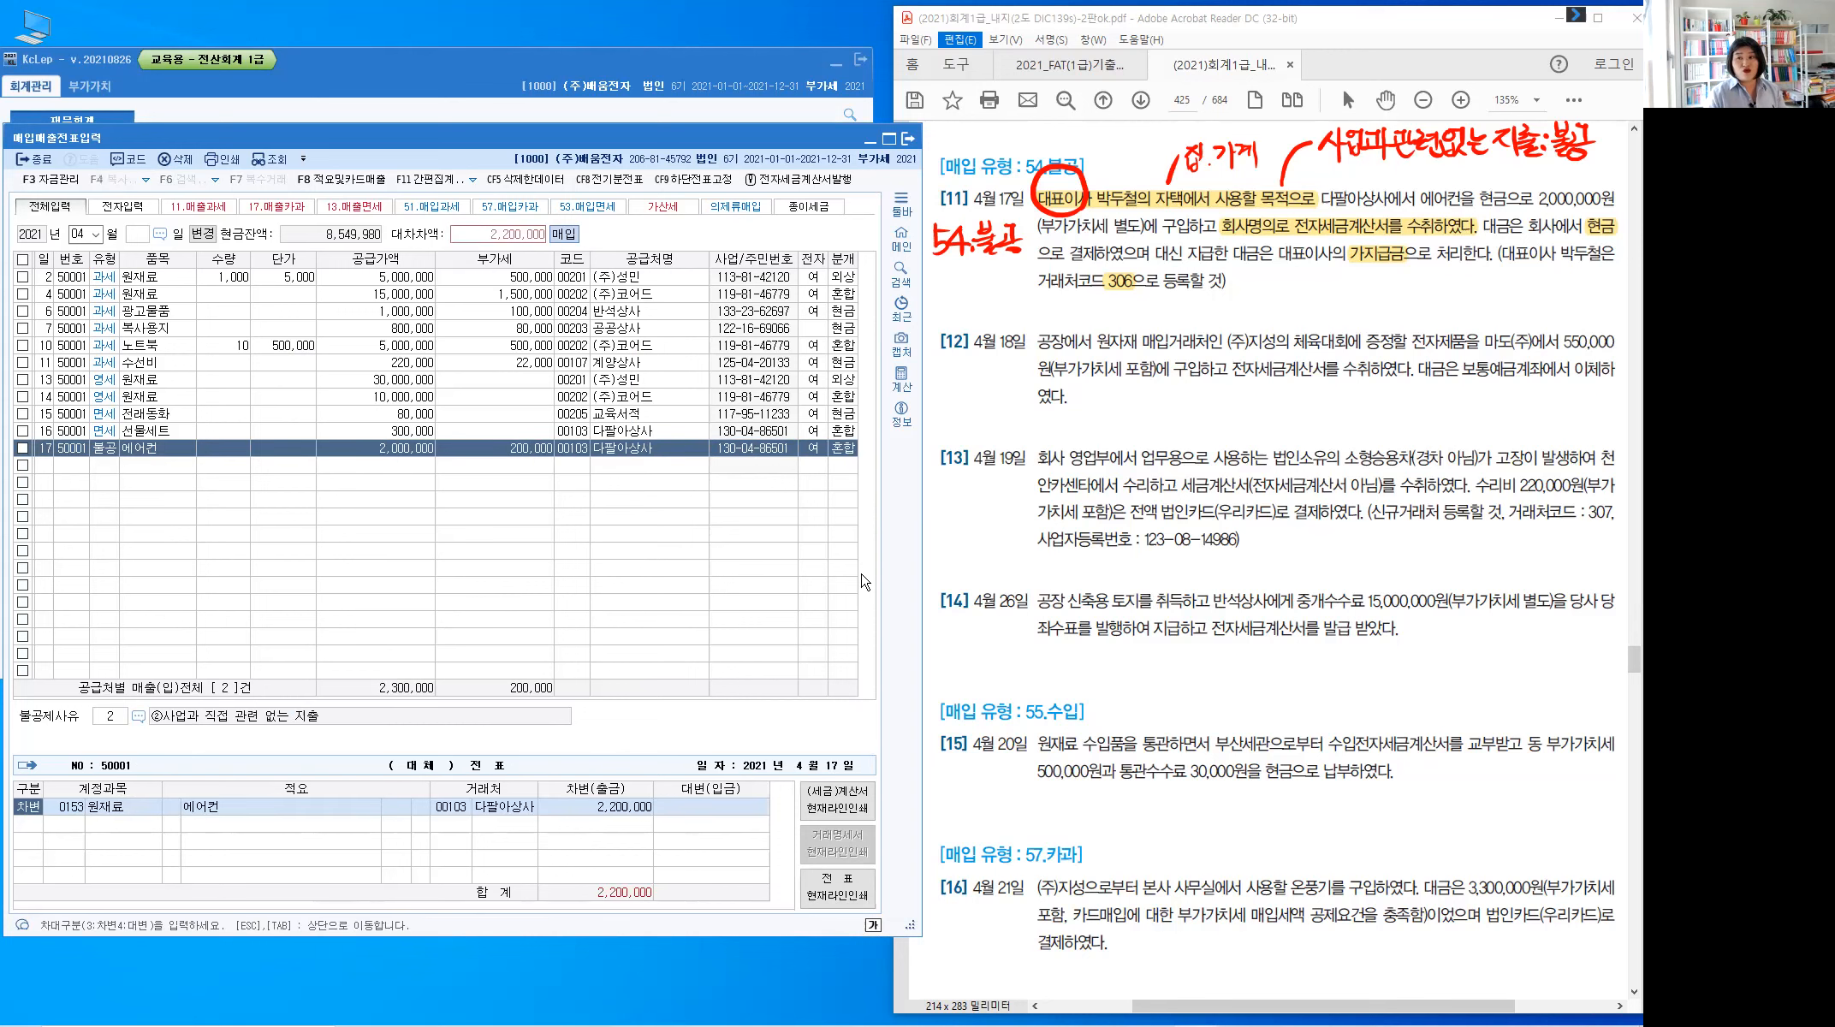
Change row 17's journal to 1 현금, debiting account 0134 가지급금
left_click(850, 450)
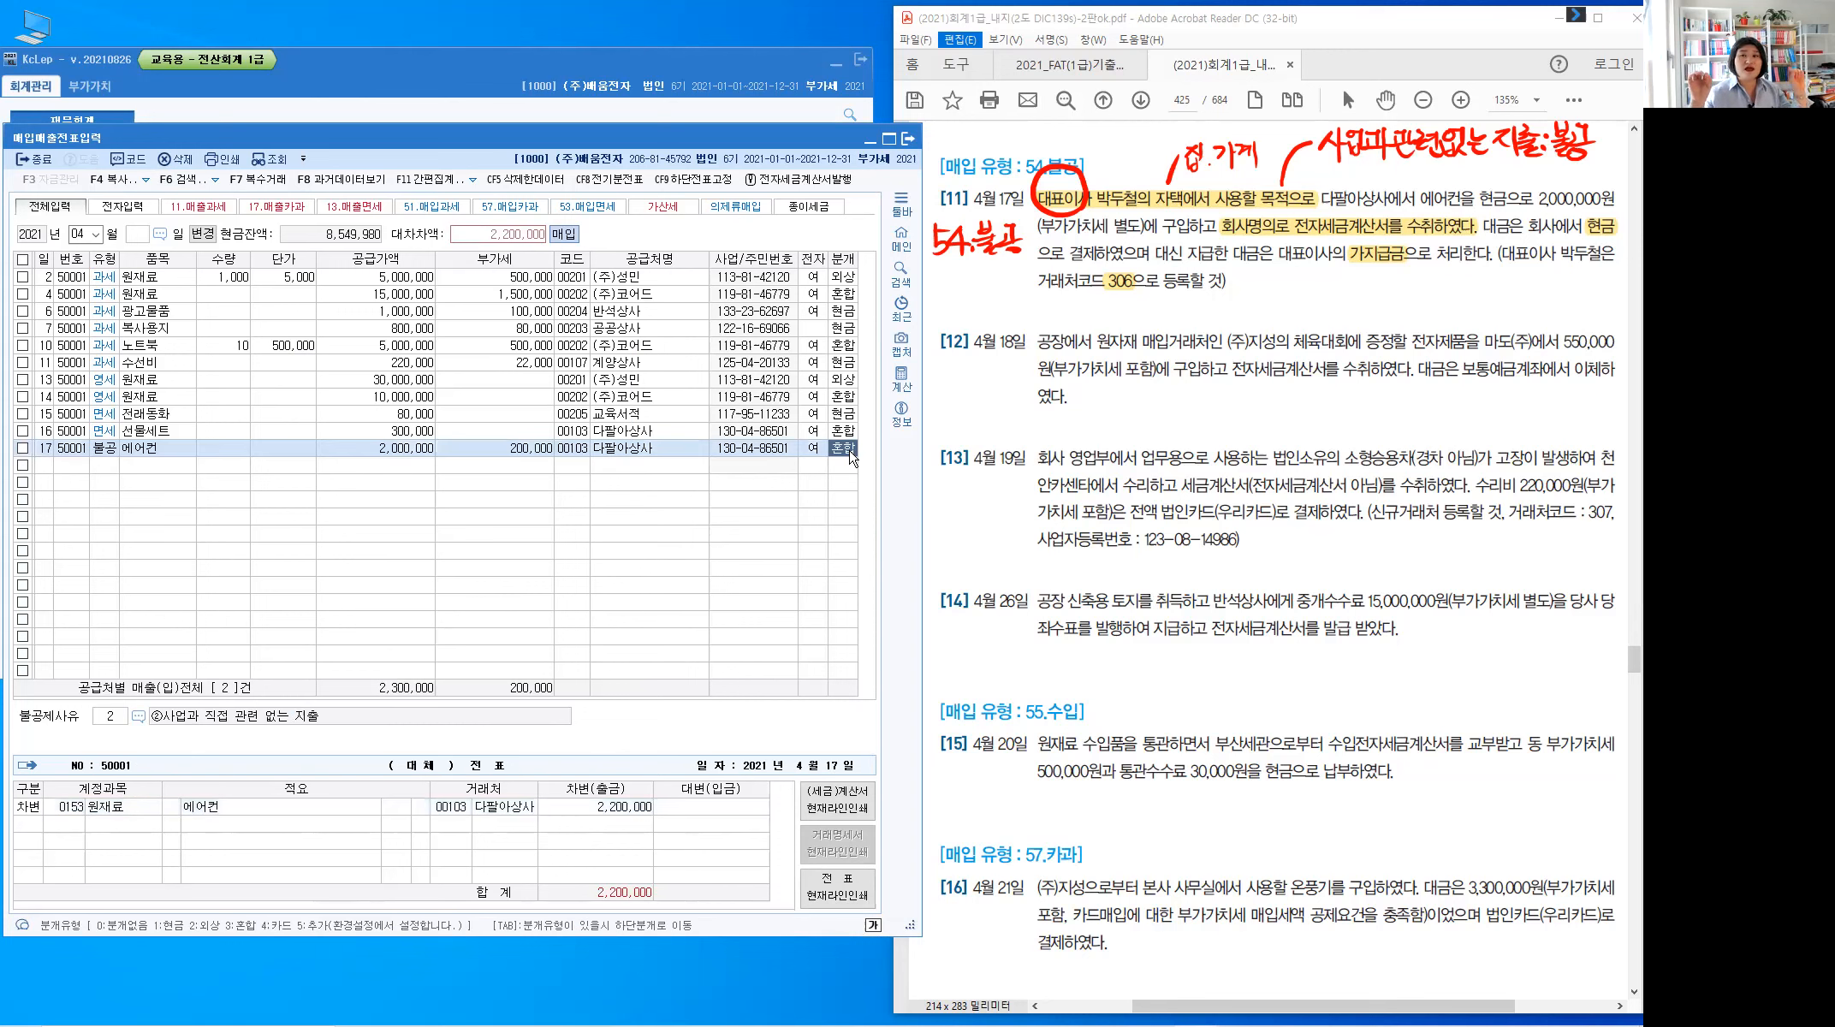
type("1")
key("Return")
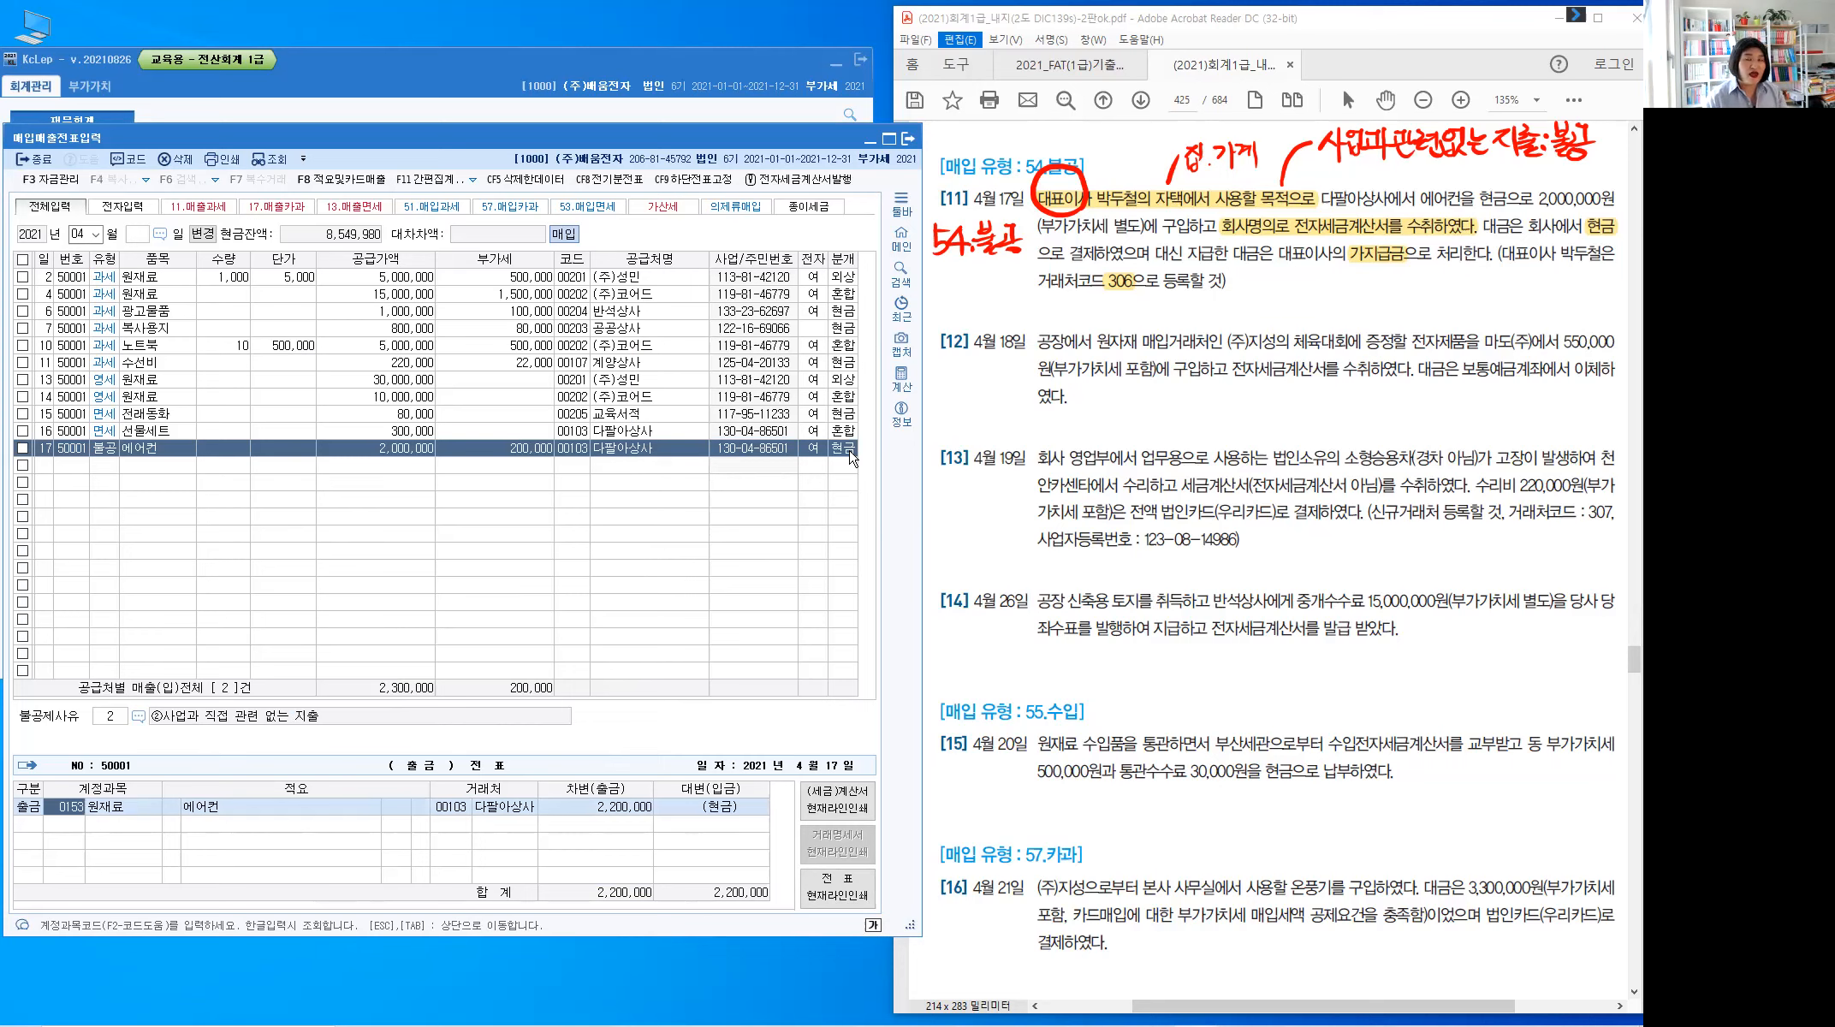
type("134")
key("Return")
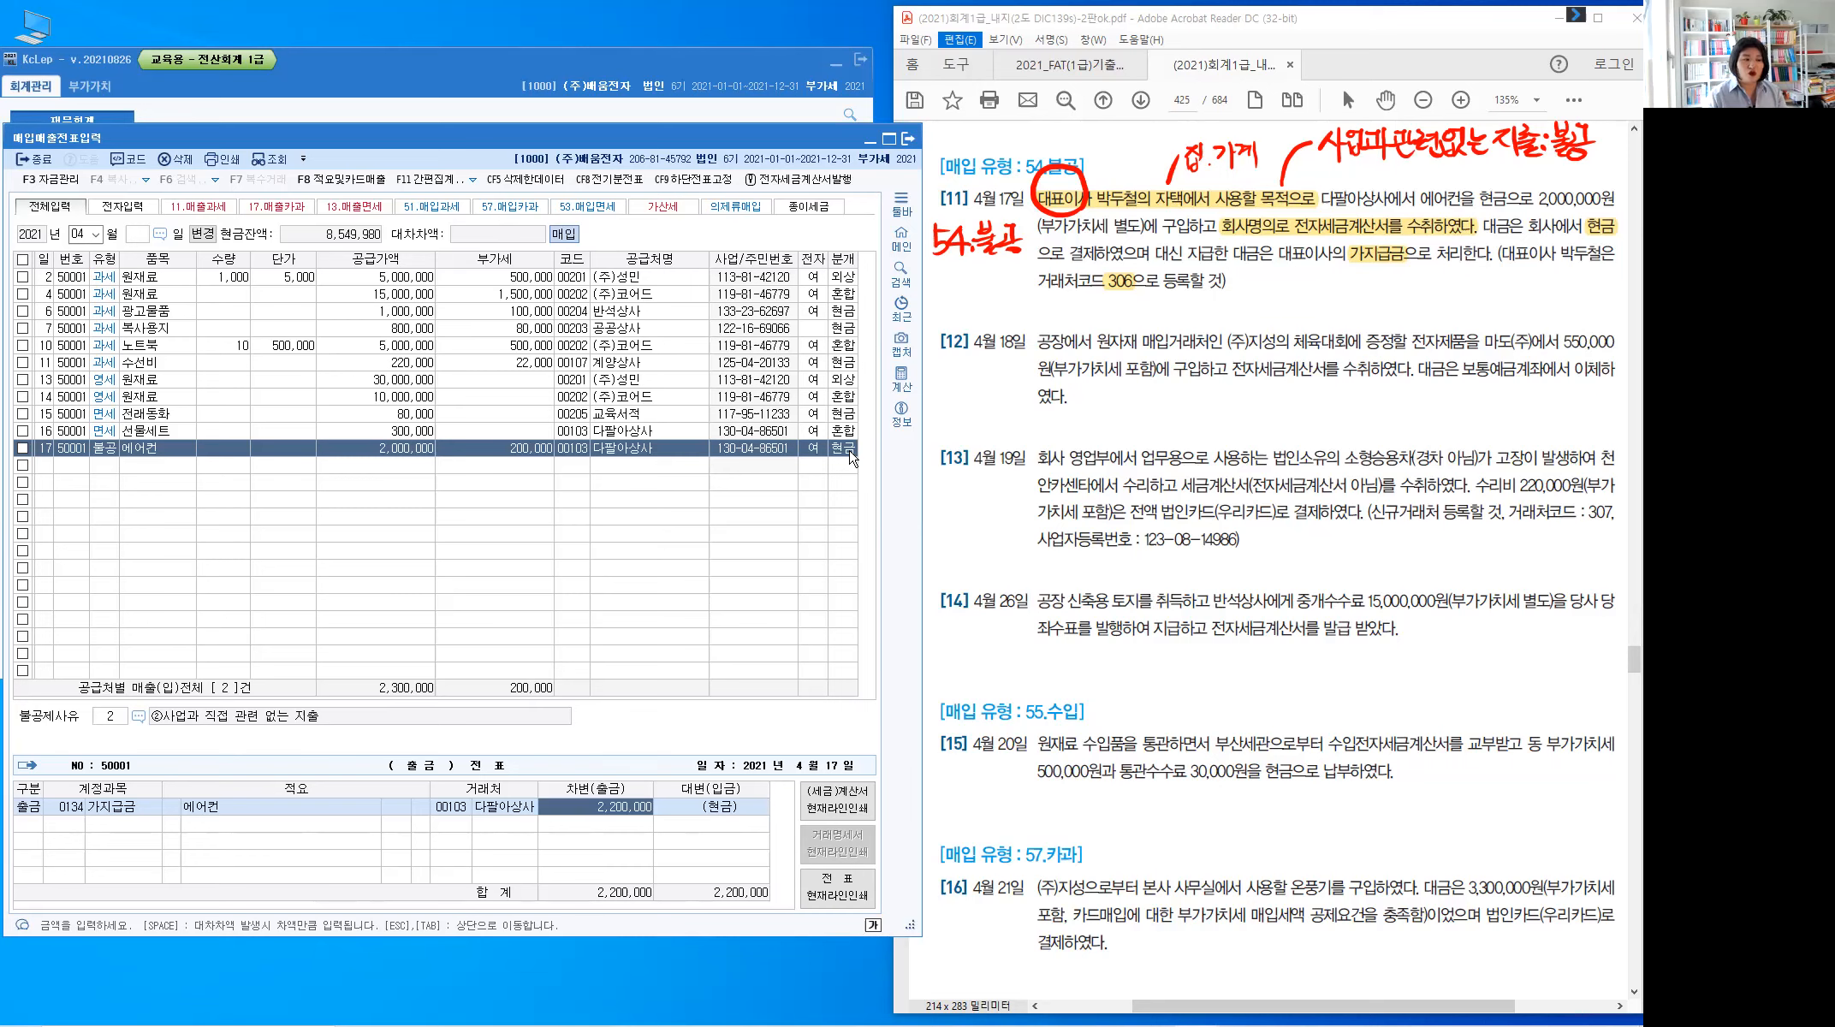
Clear client code 00103 from the journal line and open quick client registration with +
key("shift+Tab")
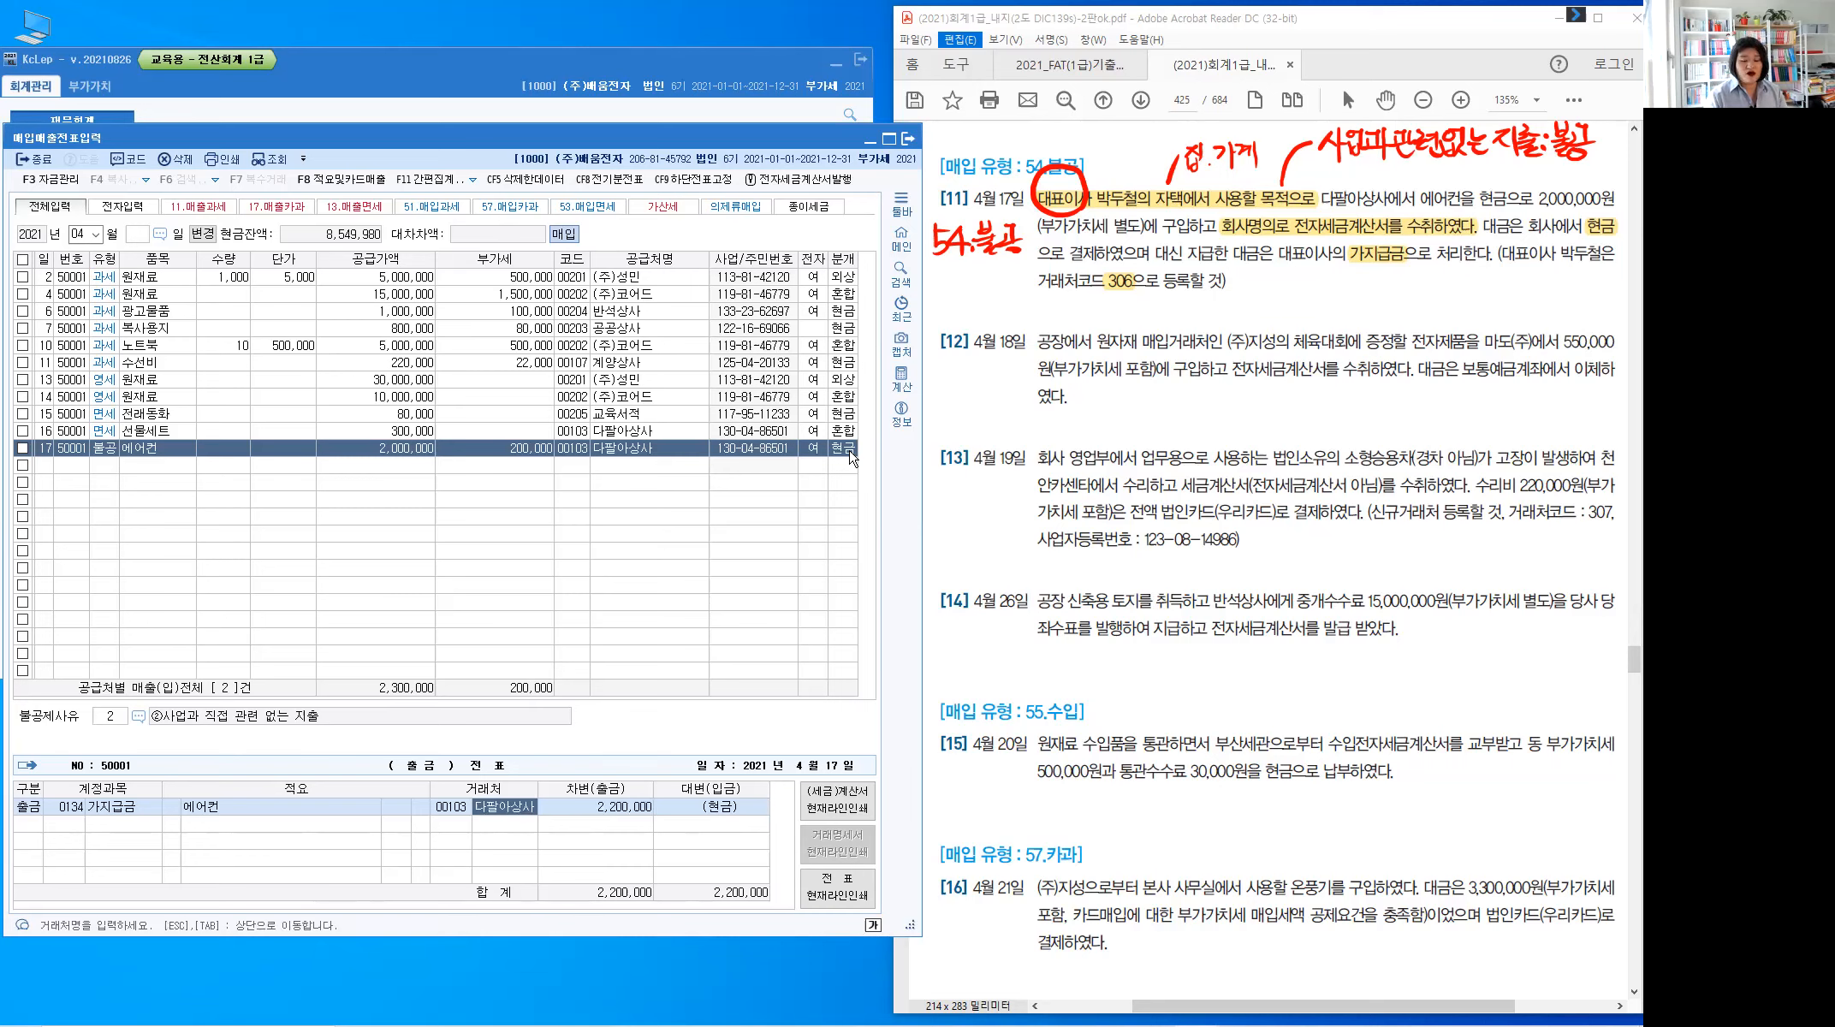
key("shift+Tab")
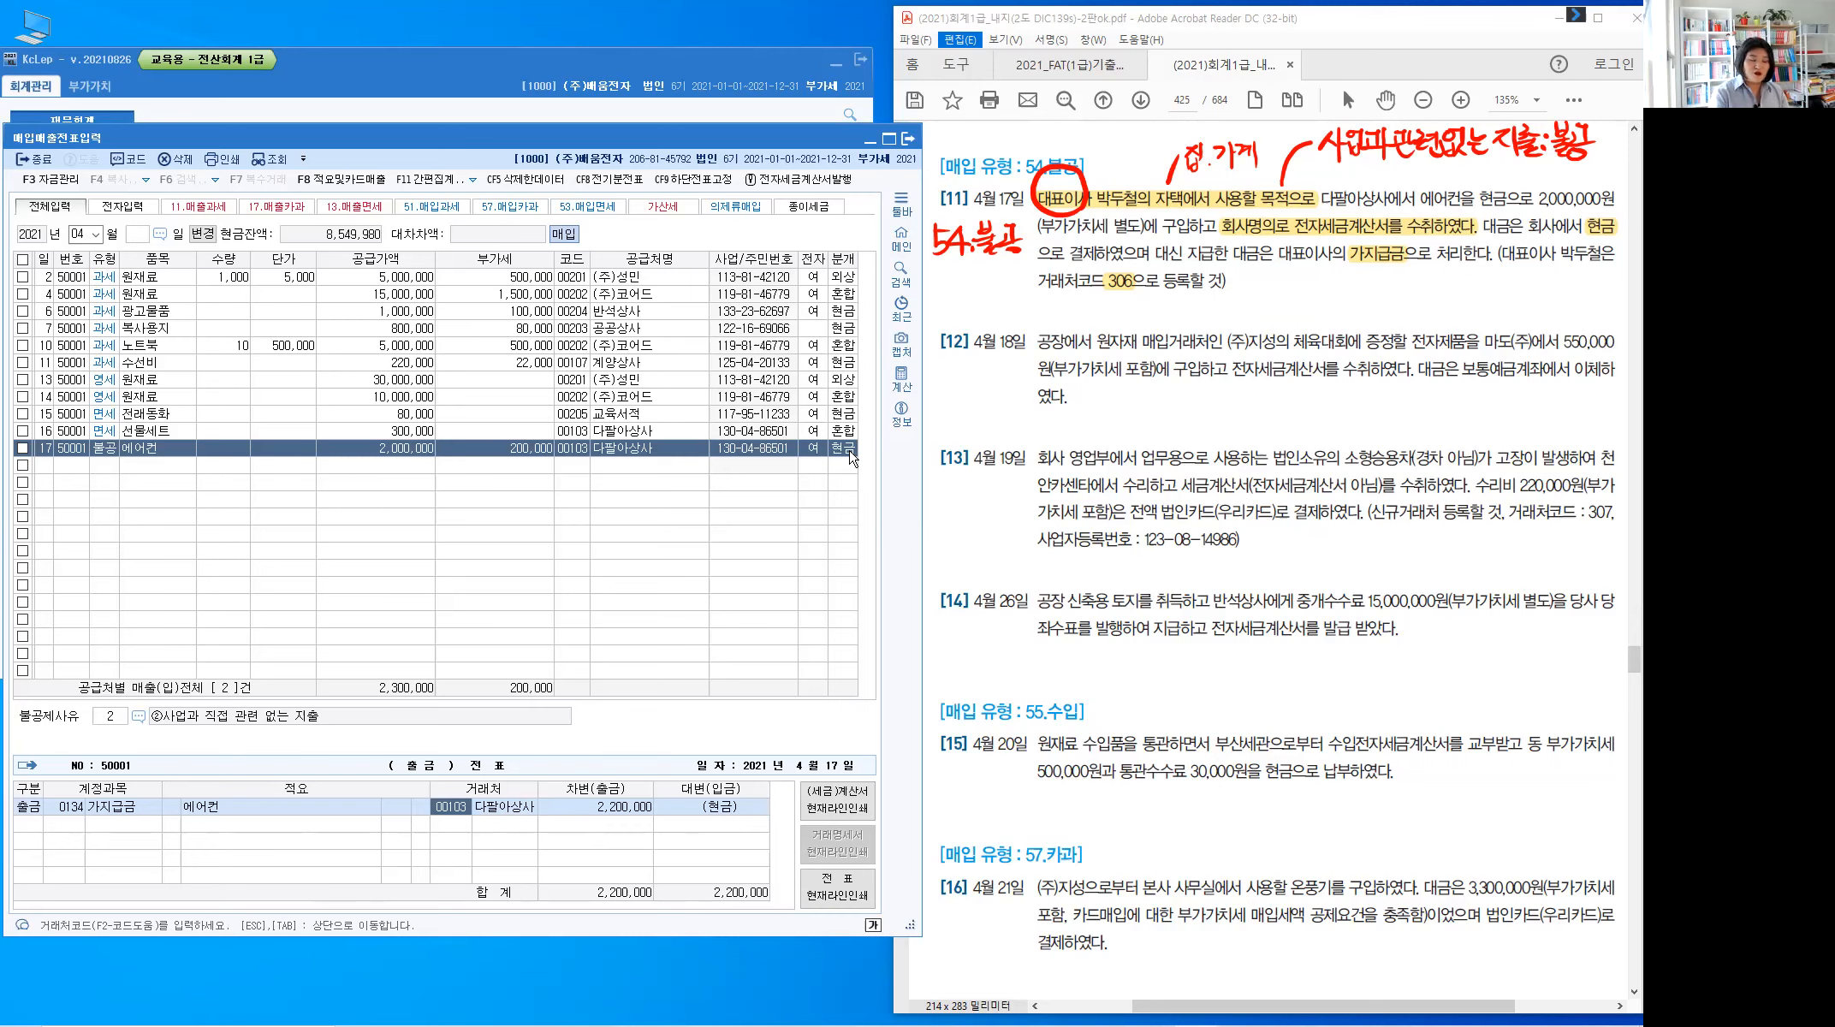
key("BackSpace")
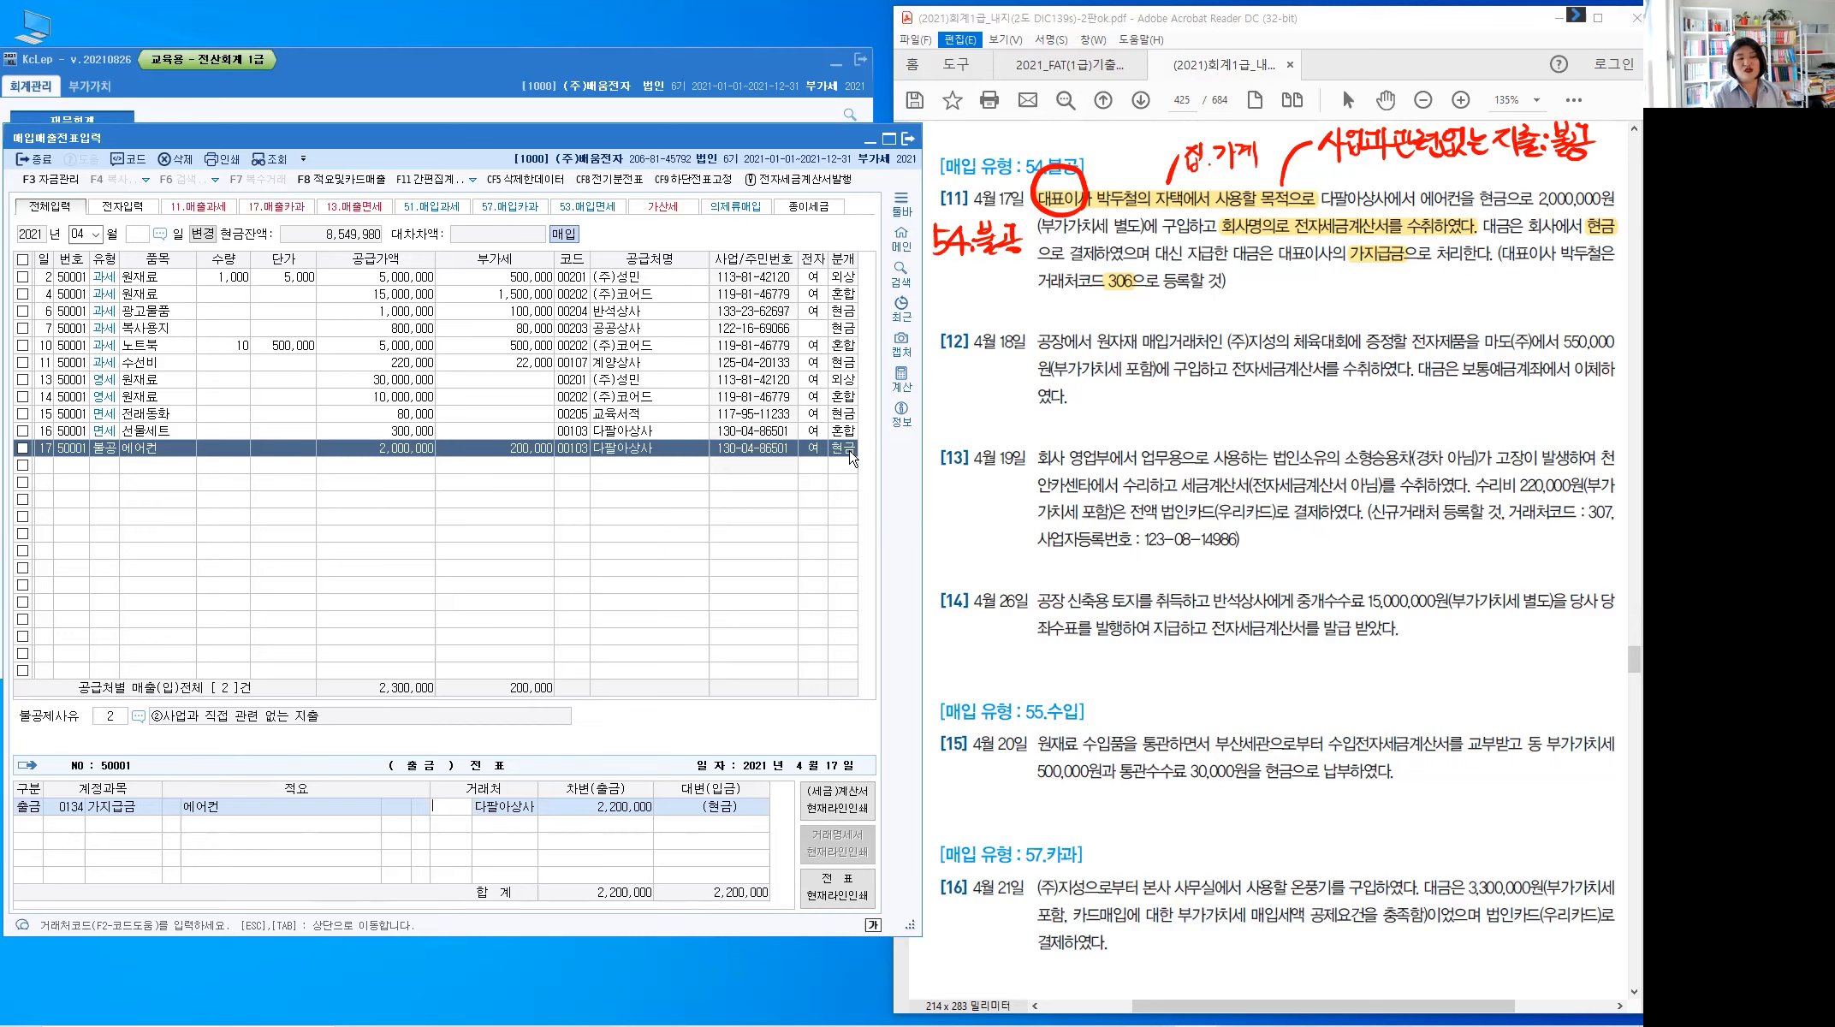
key("Tab")
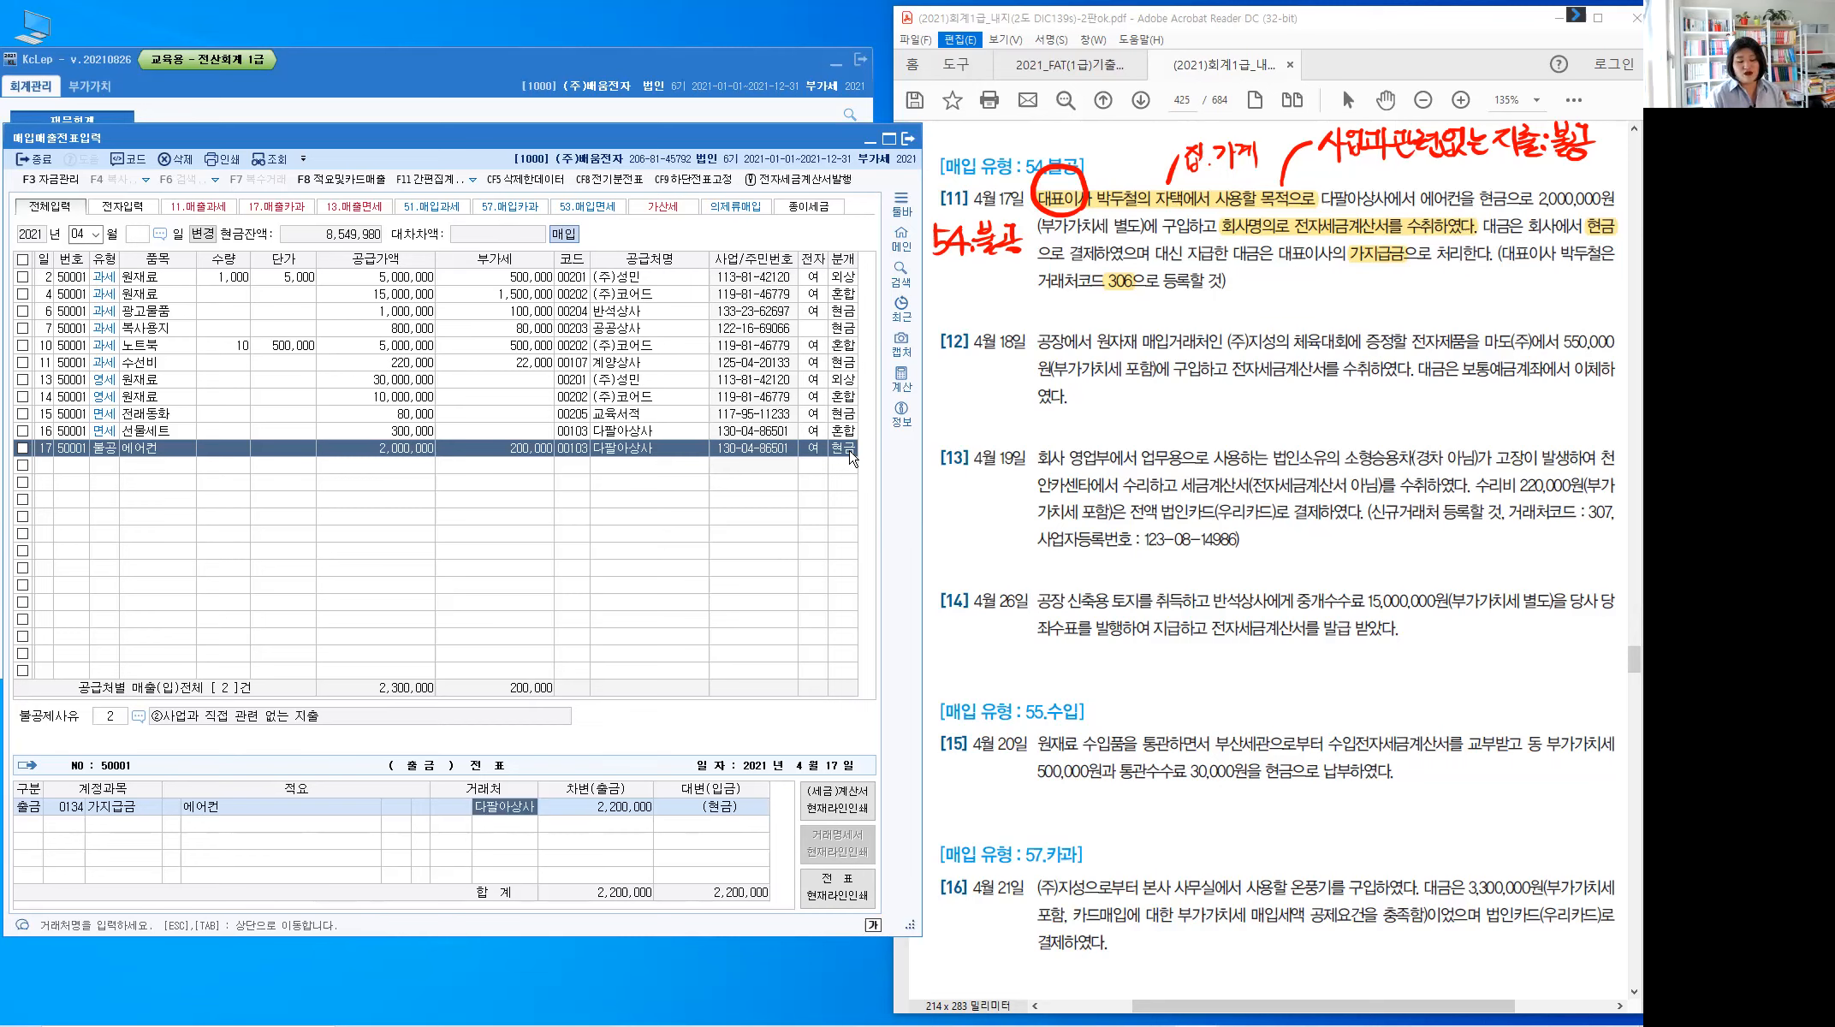
key("shift+Tab")
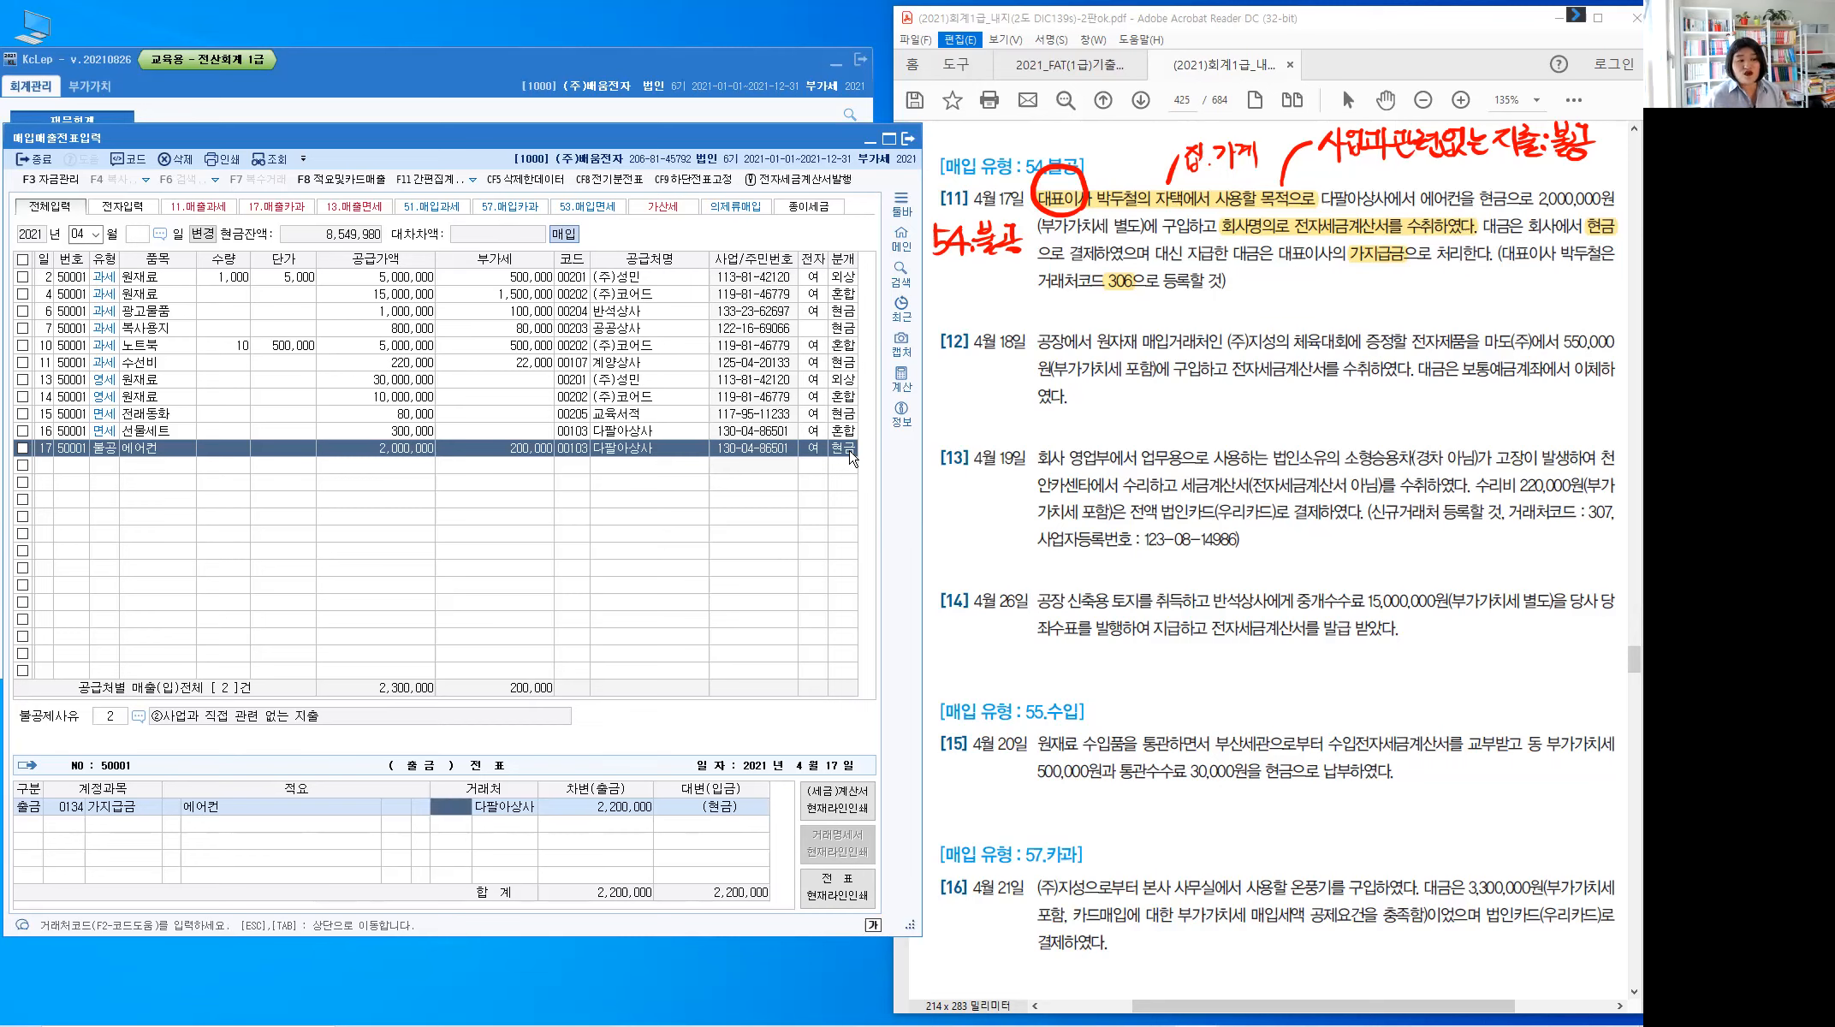
left_click(572, 456)
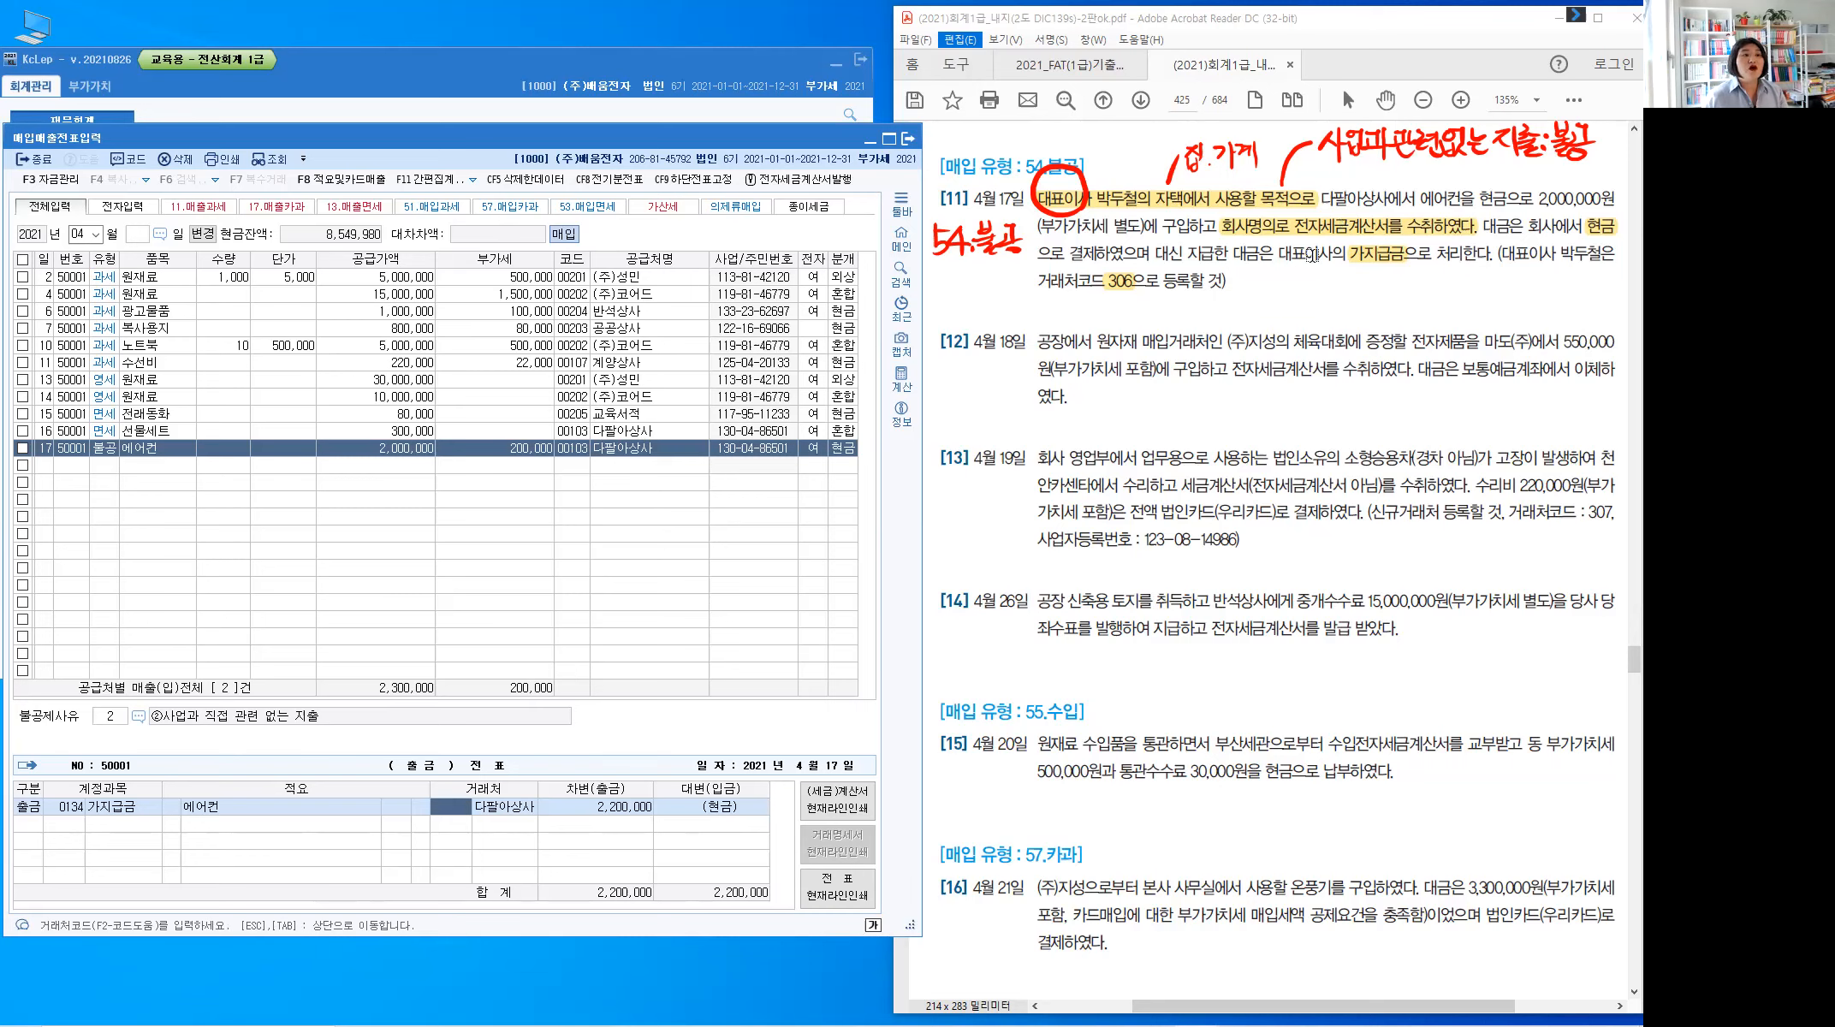
left_click(601, 167)
left_click(452, 815)
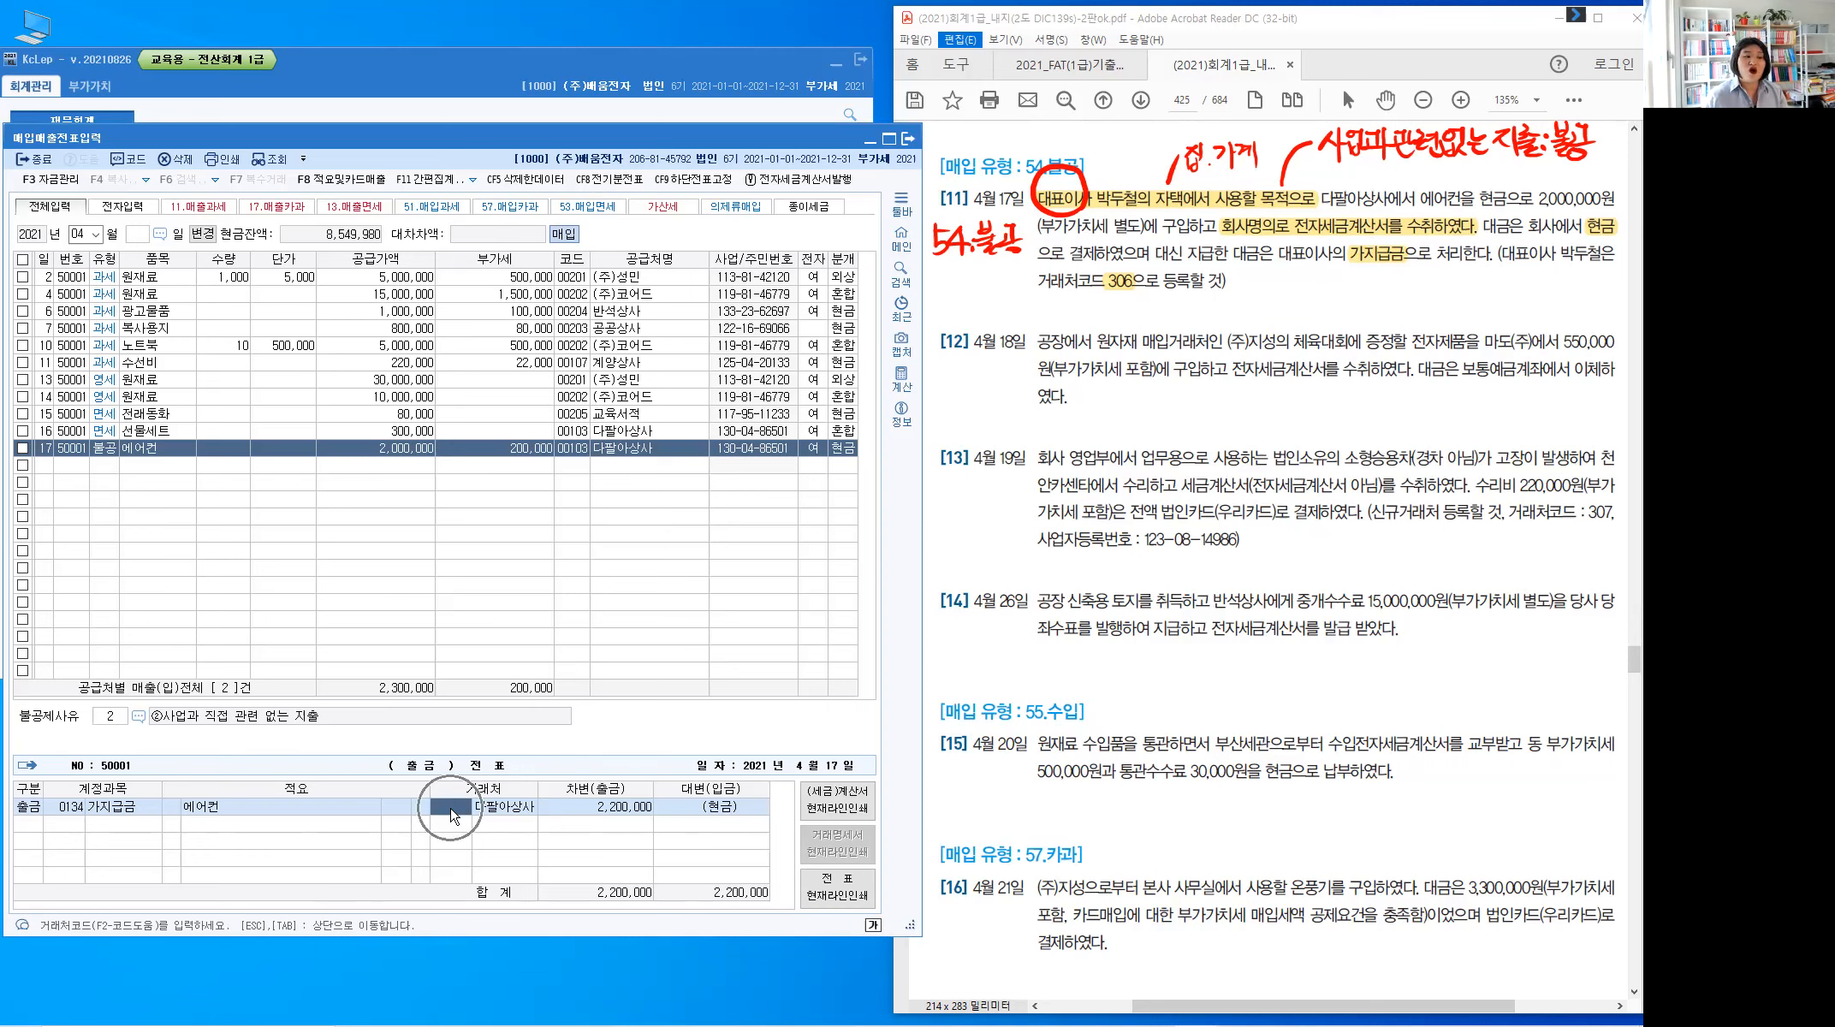
left_click(453, 815)
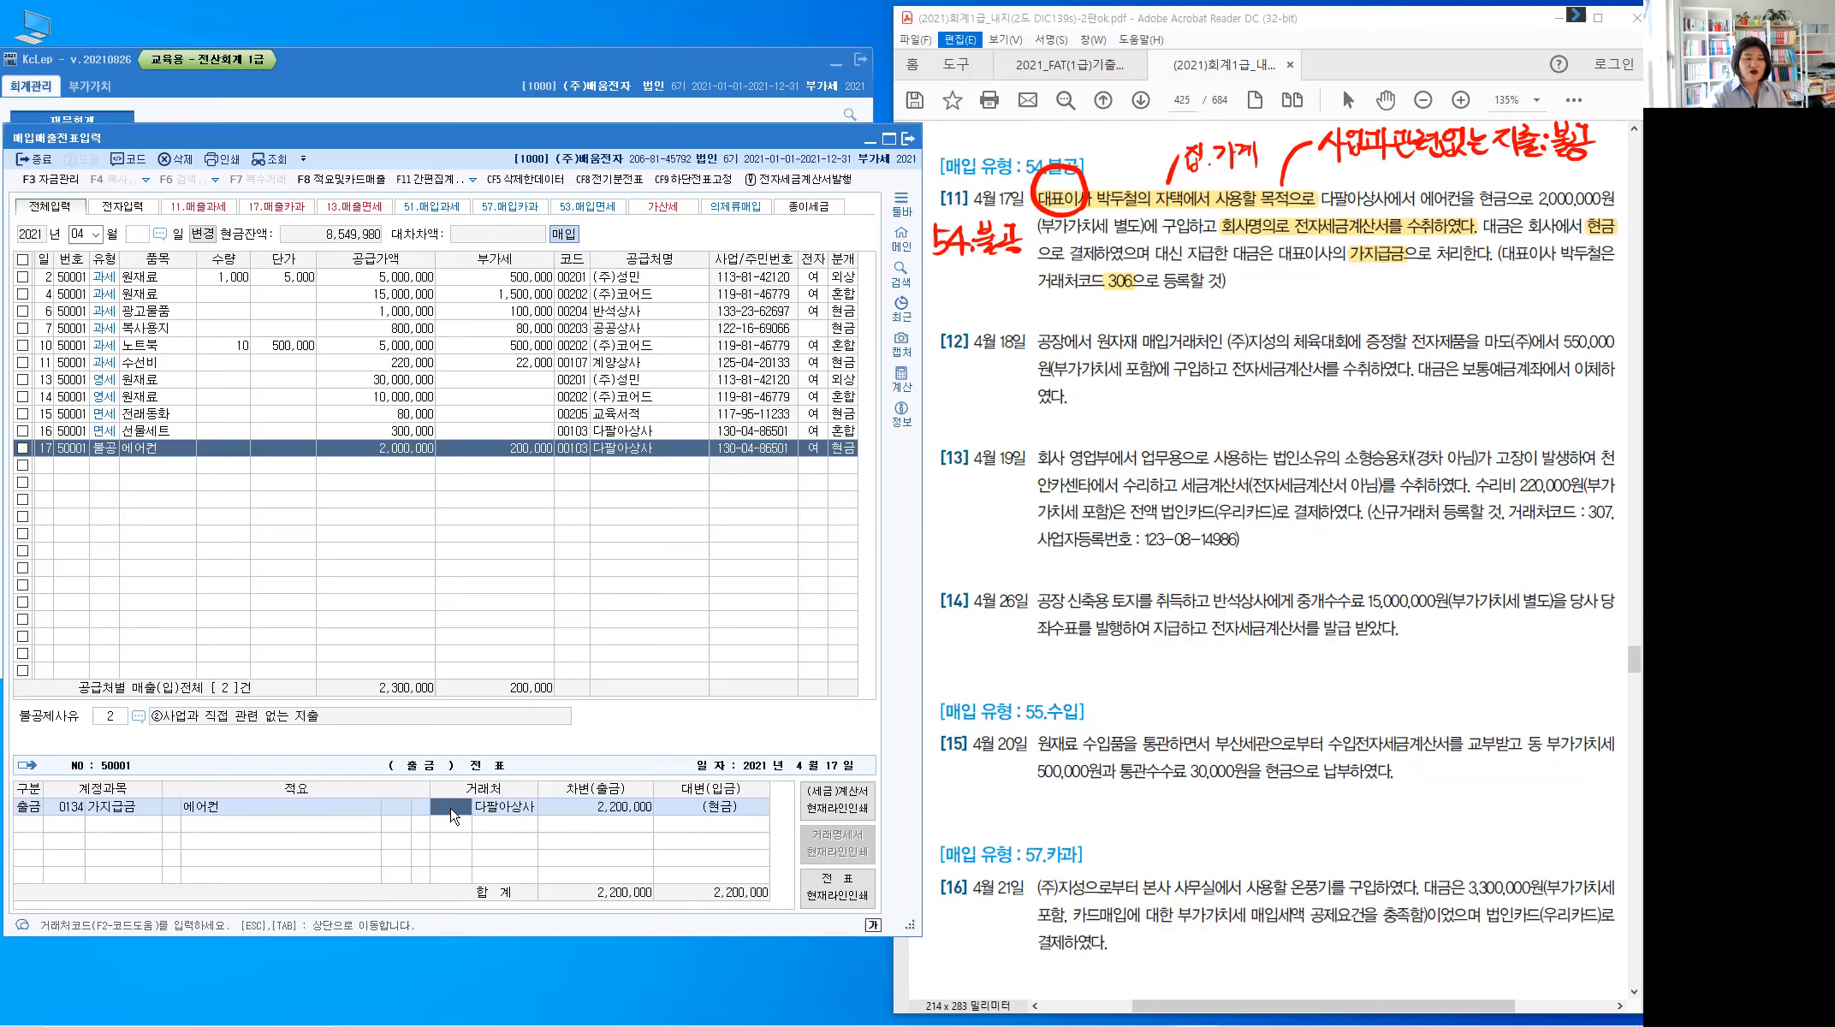
key("plus")
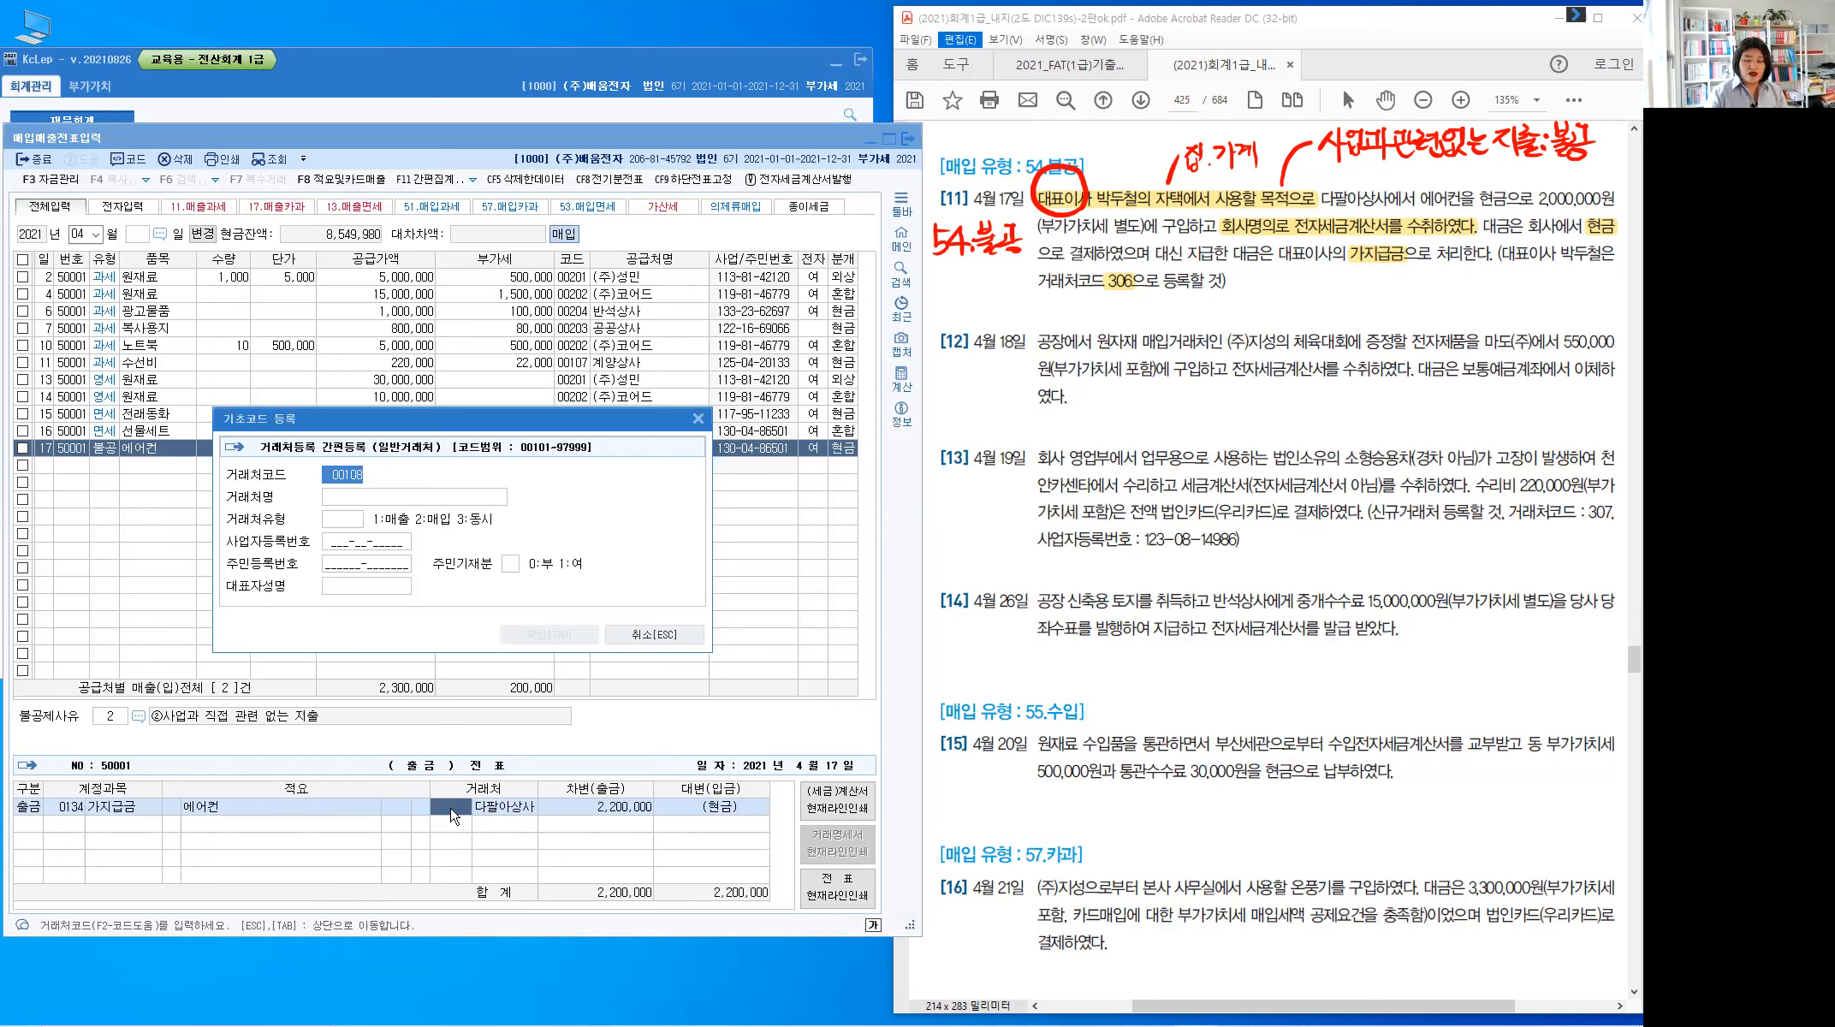
Register client 00306 under the CEO's name and apply code 306 to the 가지급금 line
type("306")
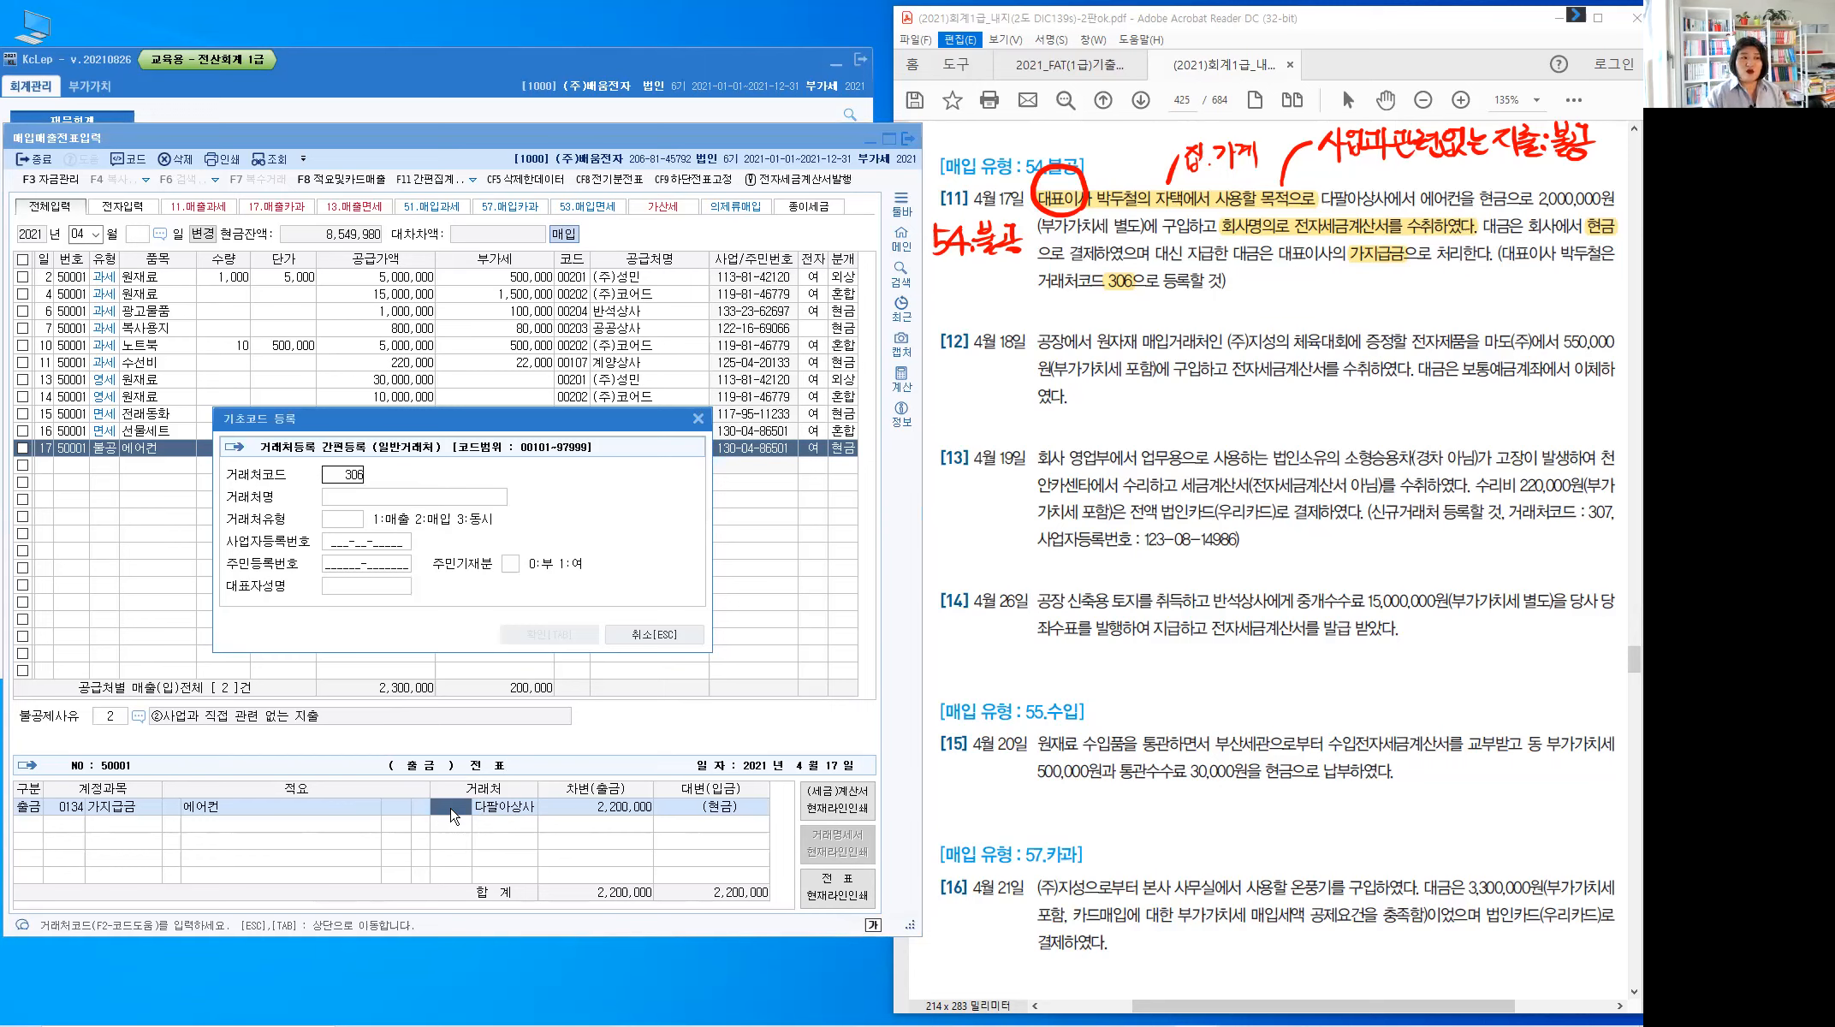
key("Return")
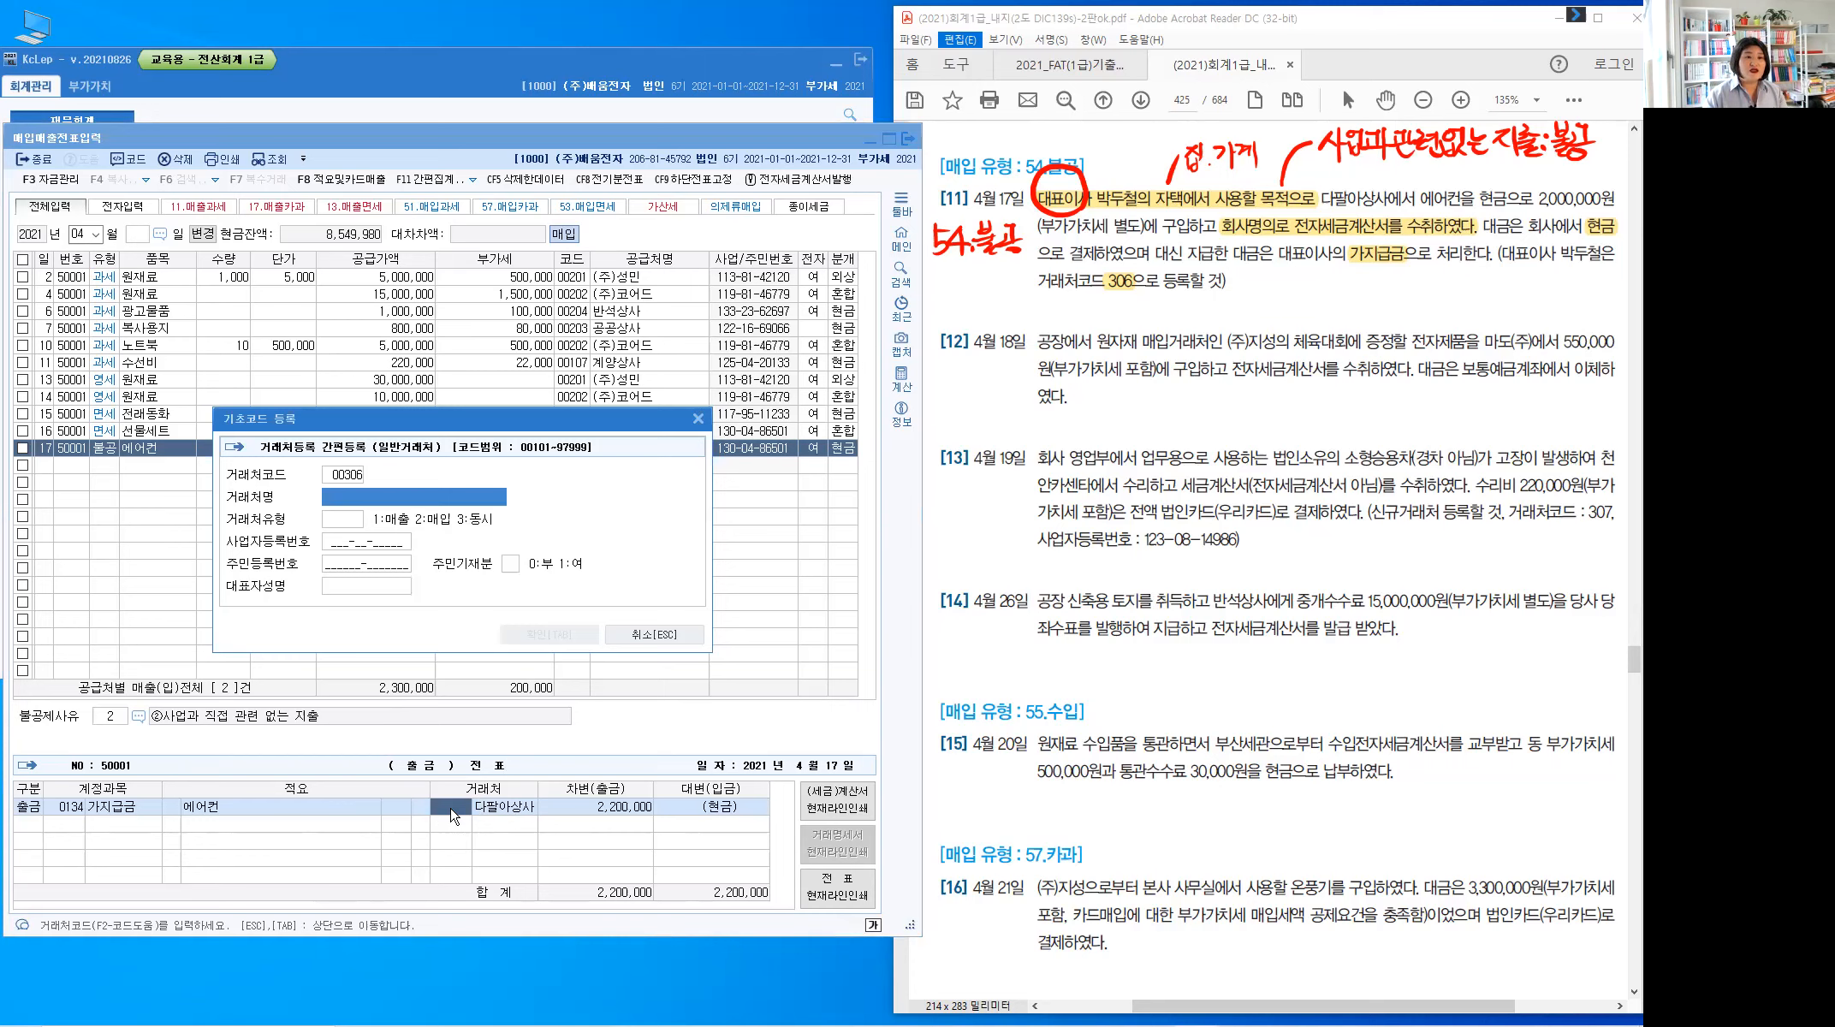
type("대")
key("BackSpace")
key("BackSpace")
key("Return")
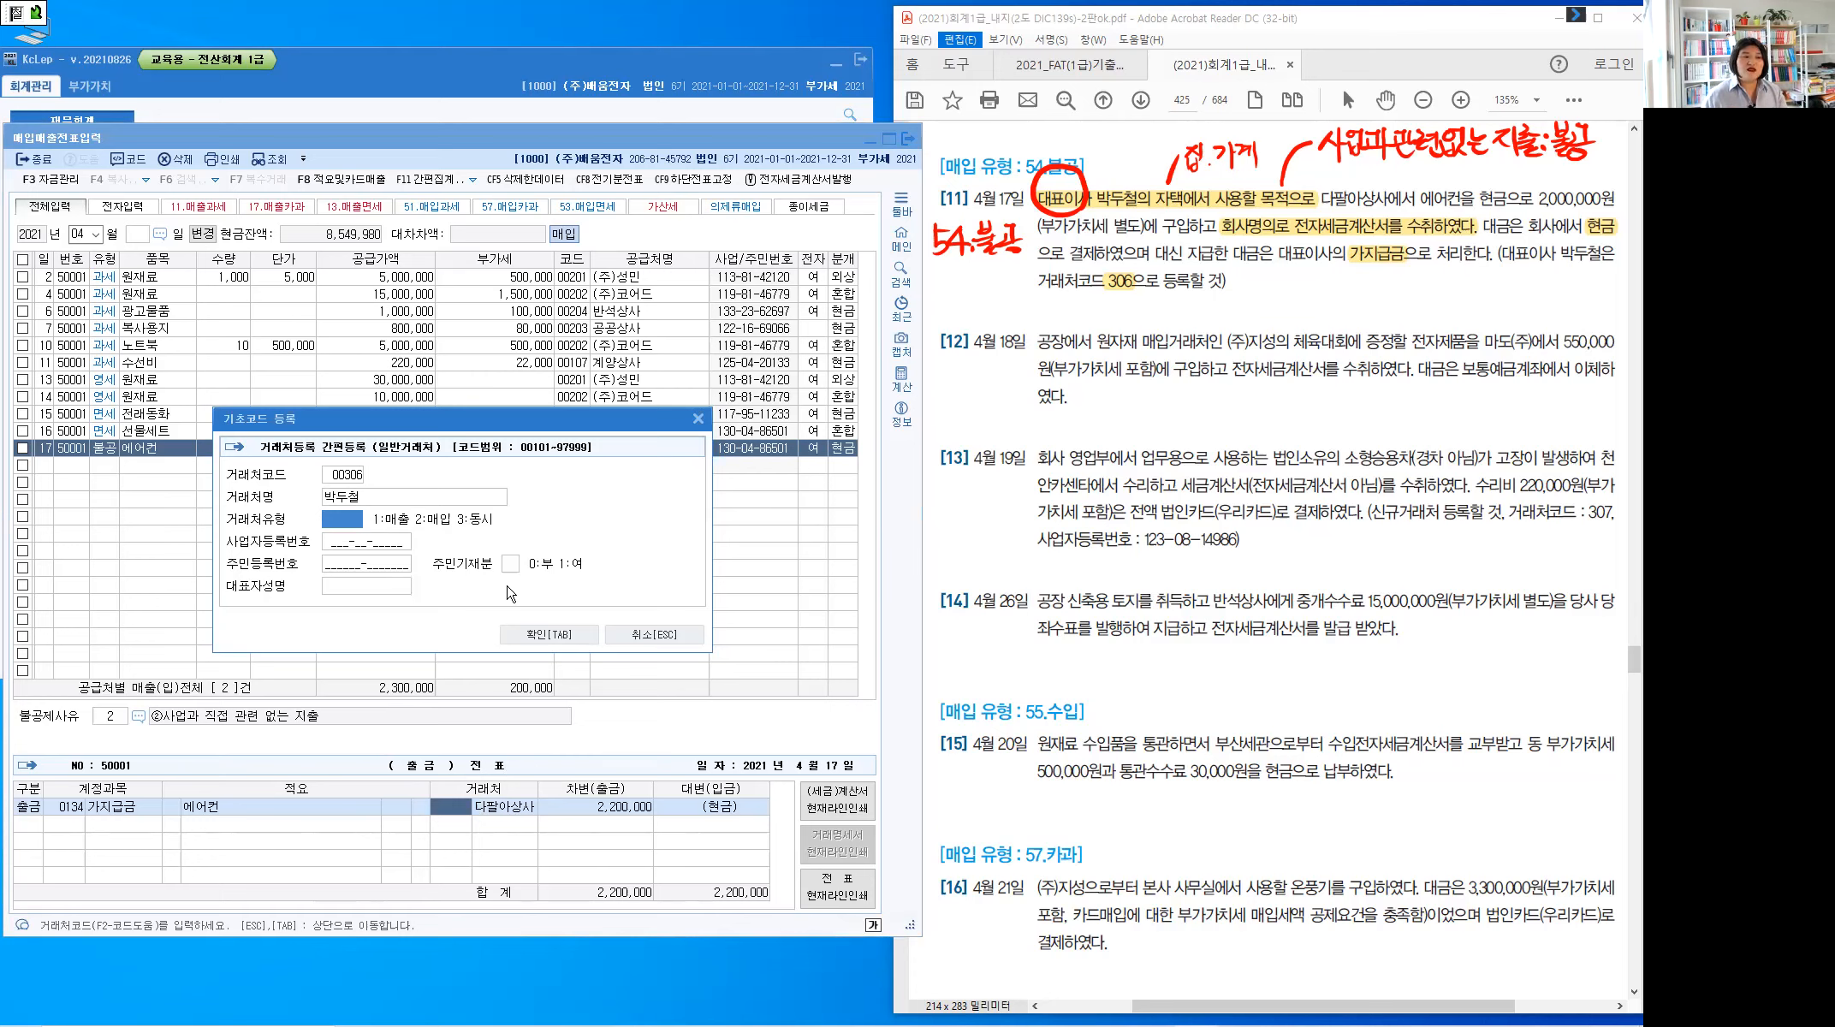
left_click(552, 636)
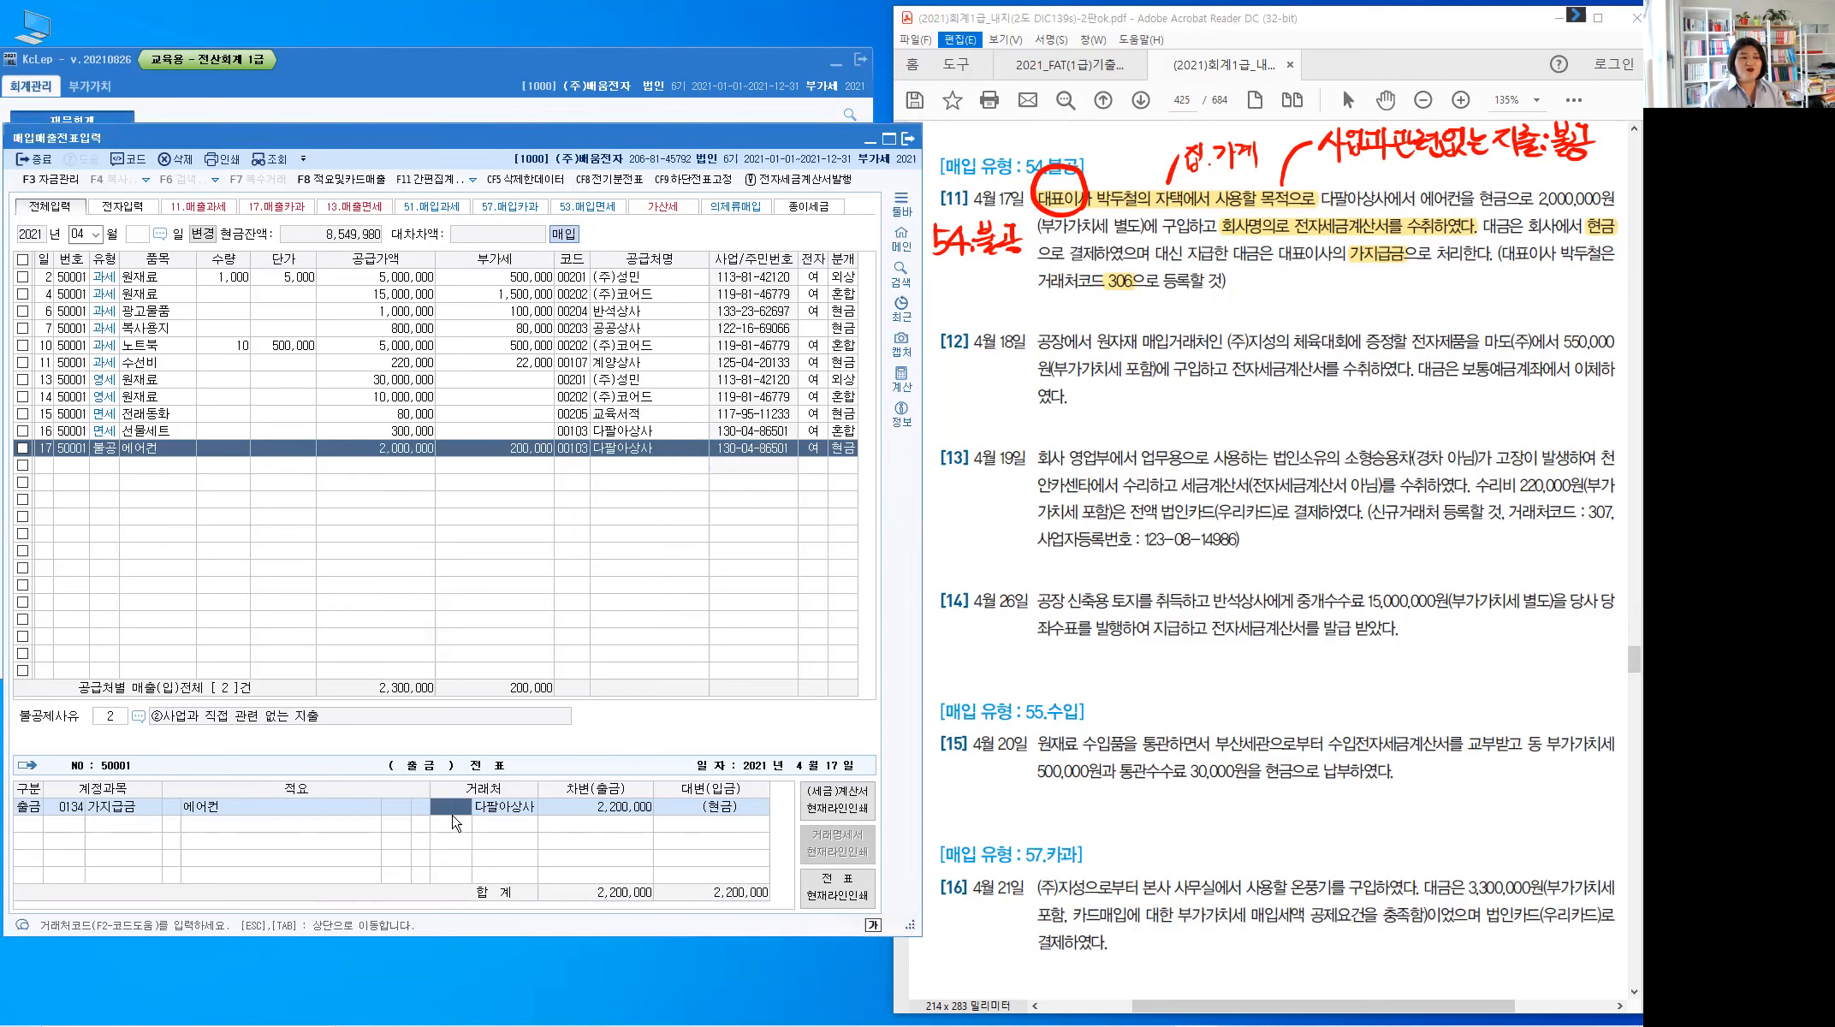
type("306")
key("Return")
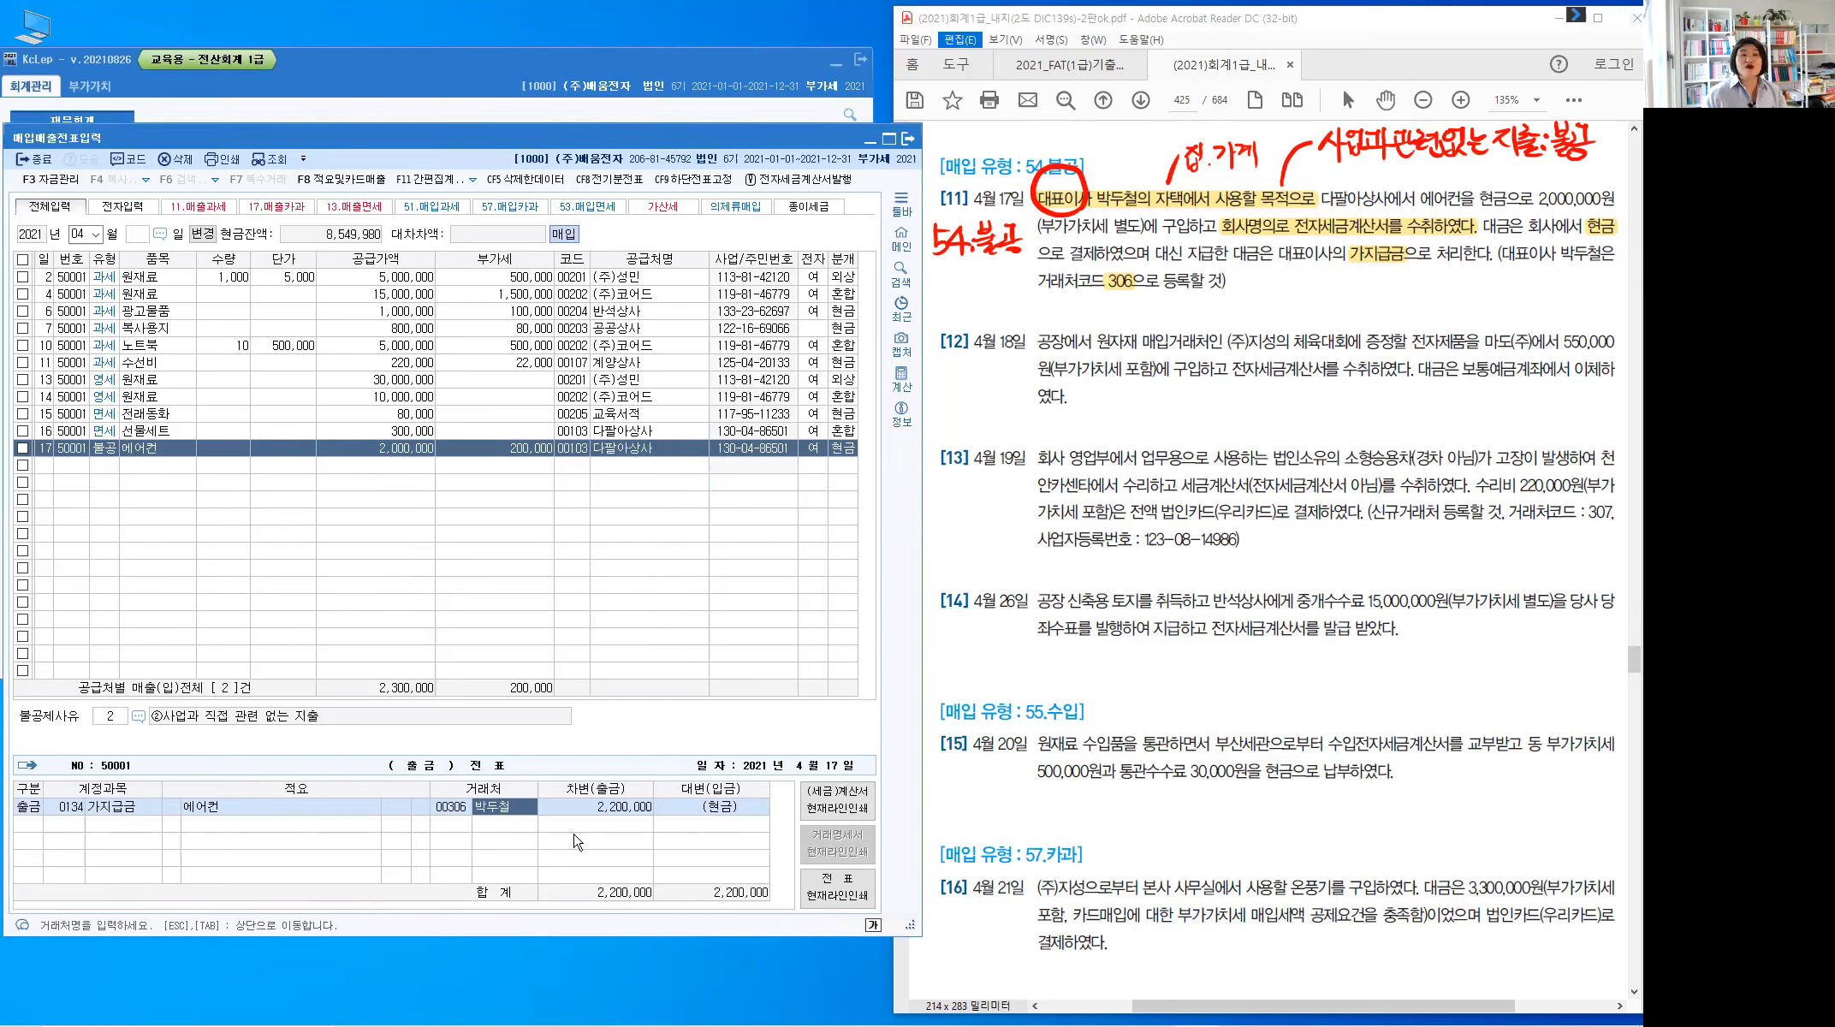
Save the April 17 air-conditioner entry through its debit amount
left_click(573, 457)
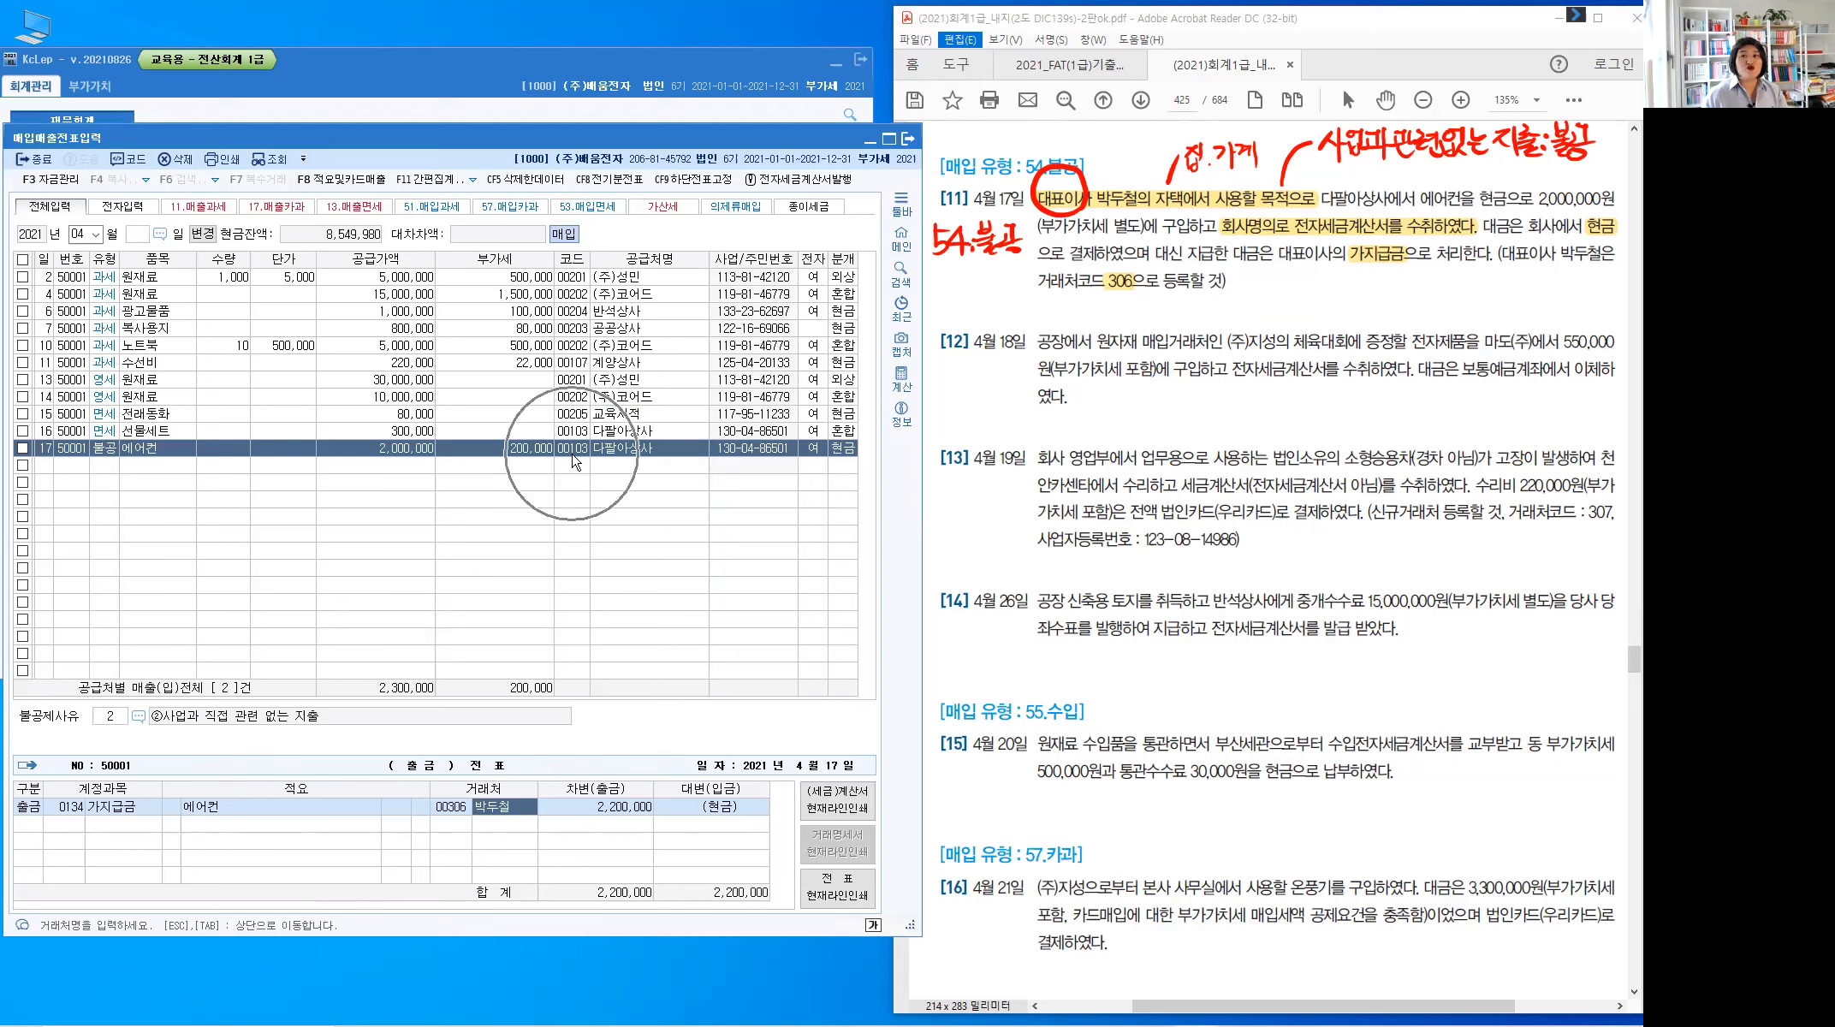
left_click(575, 462)
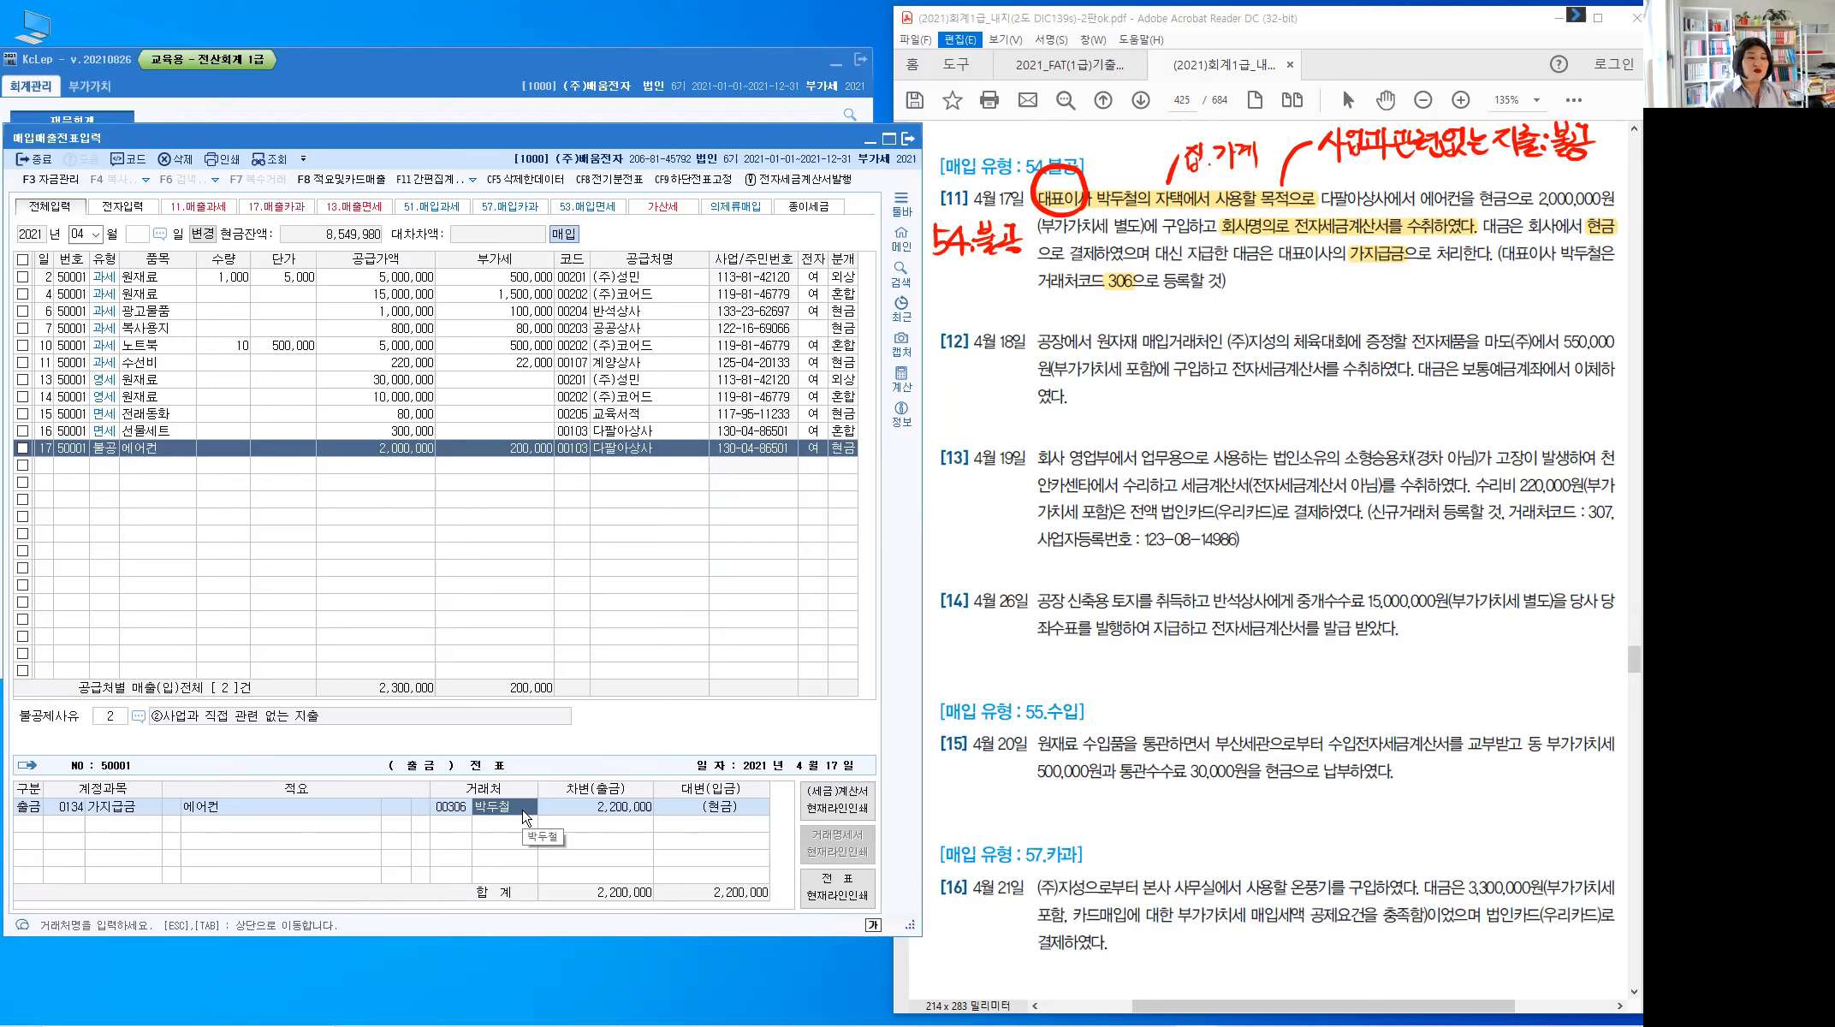
key("Return")
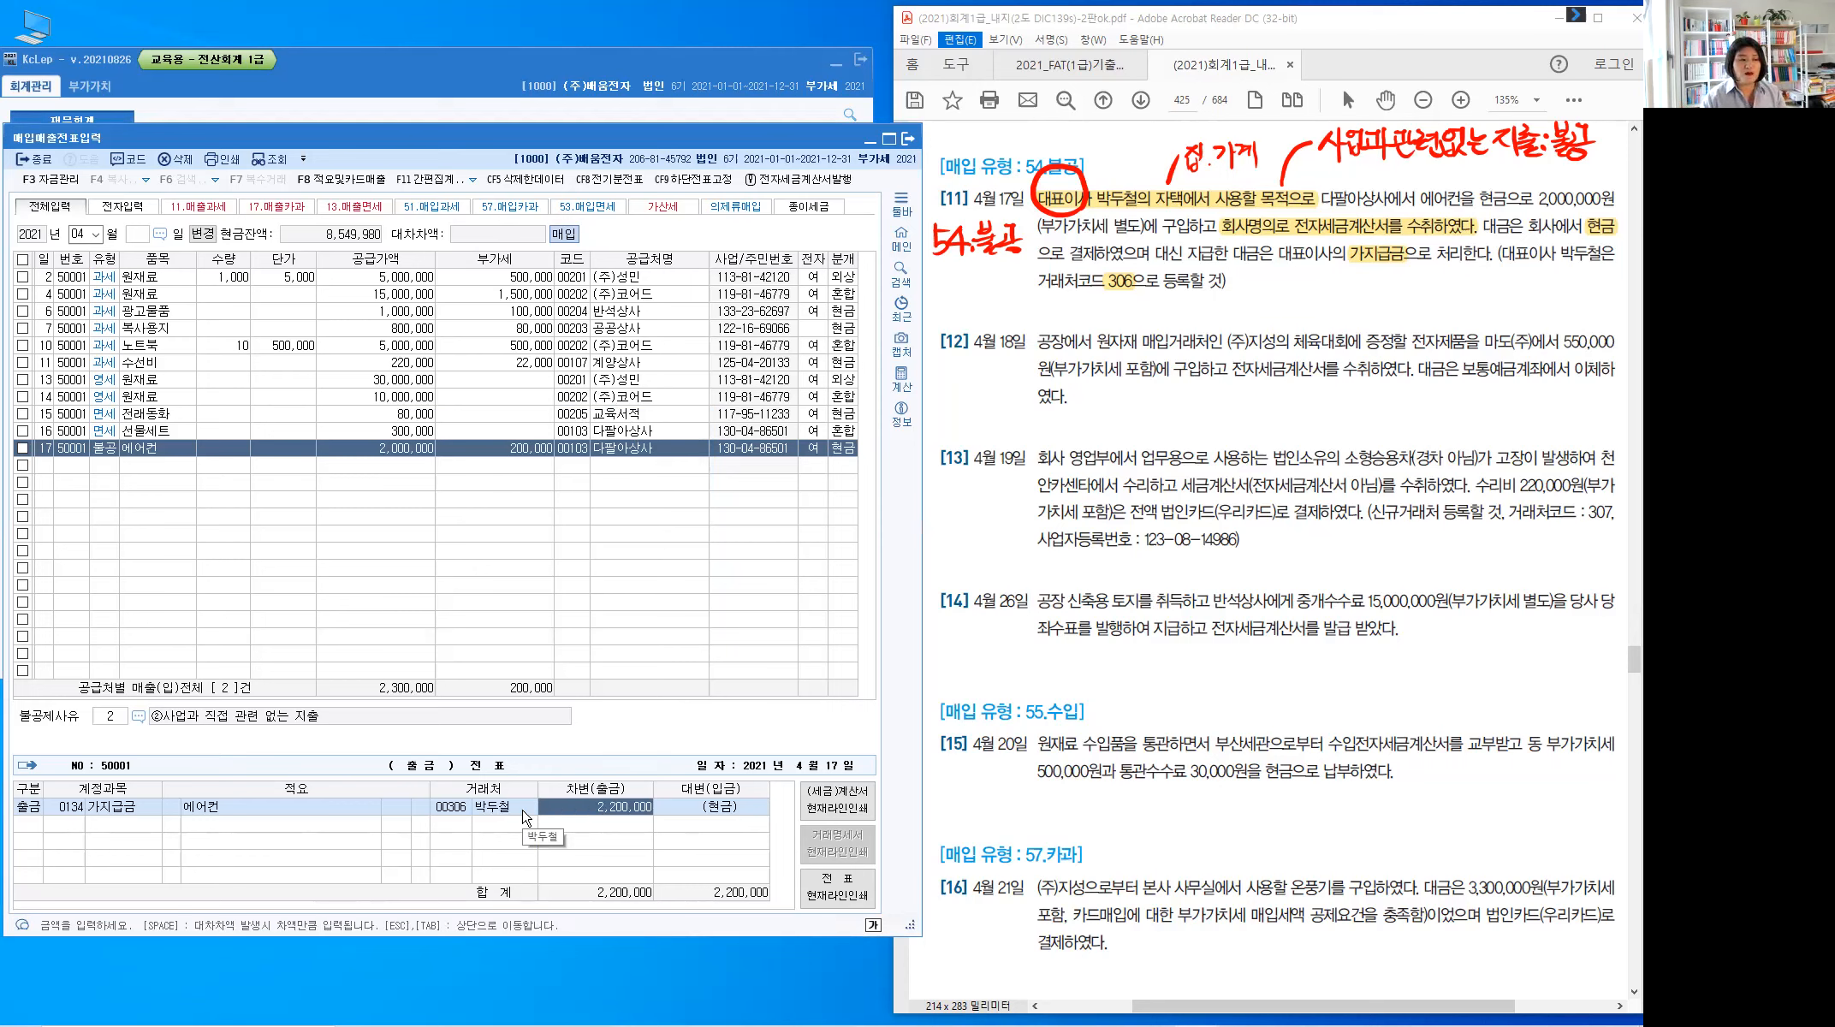
key("Return")
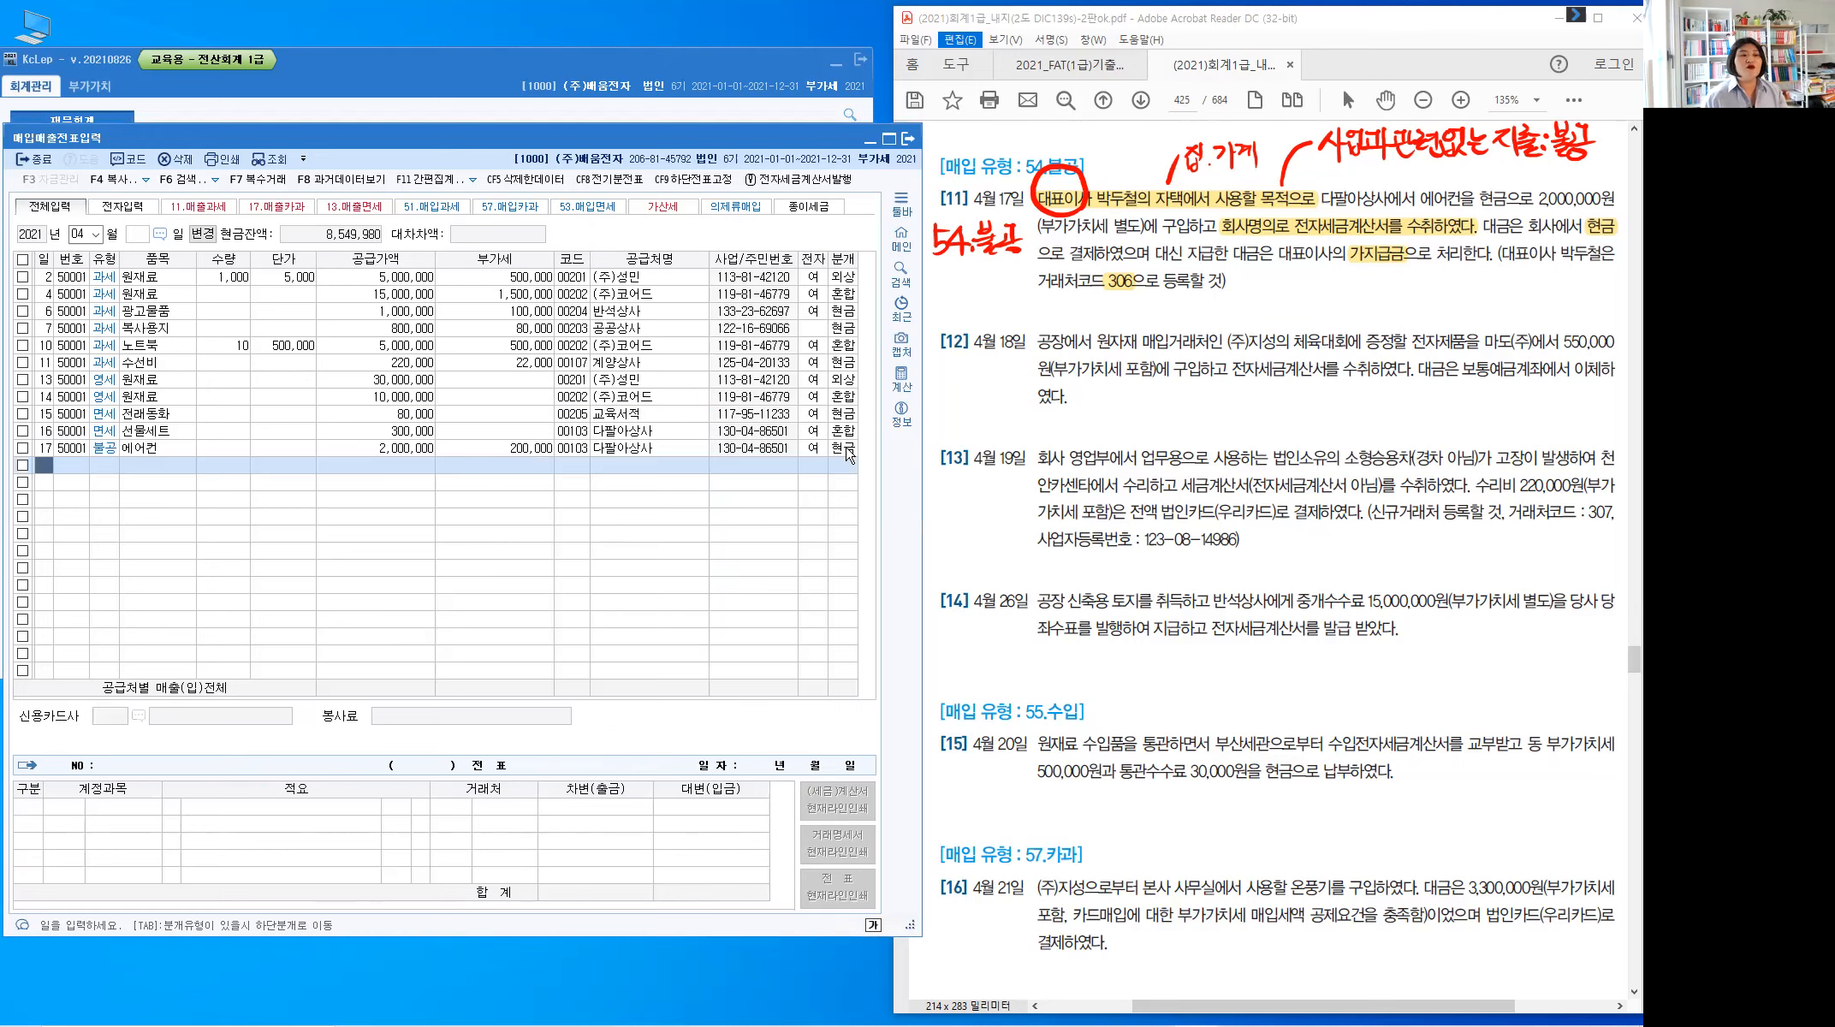
Review row 17's journal lines, then start row 18 dated day 18
left_click(846, 448)
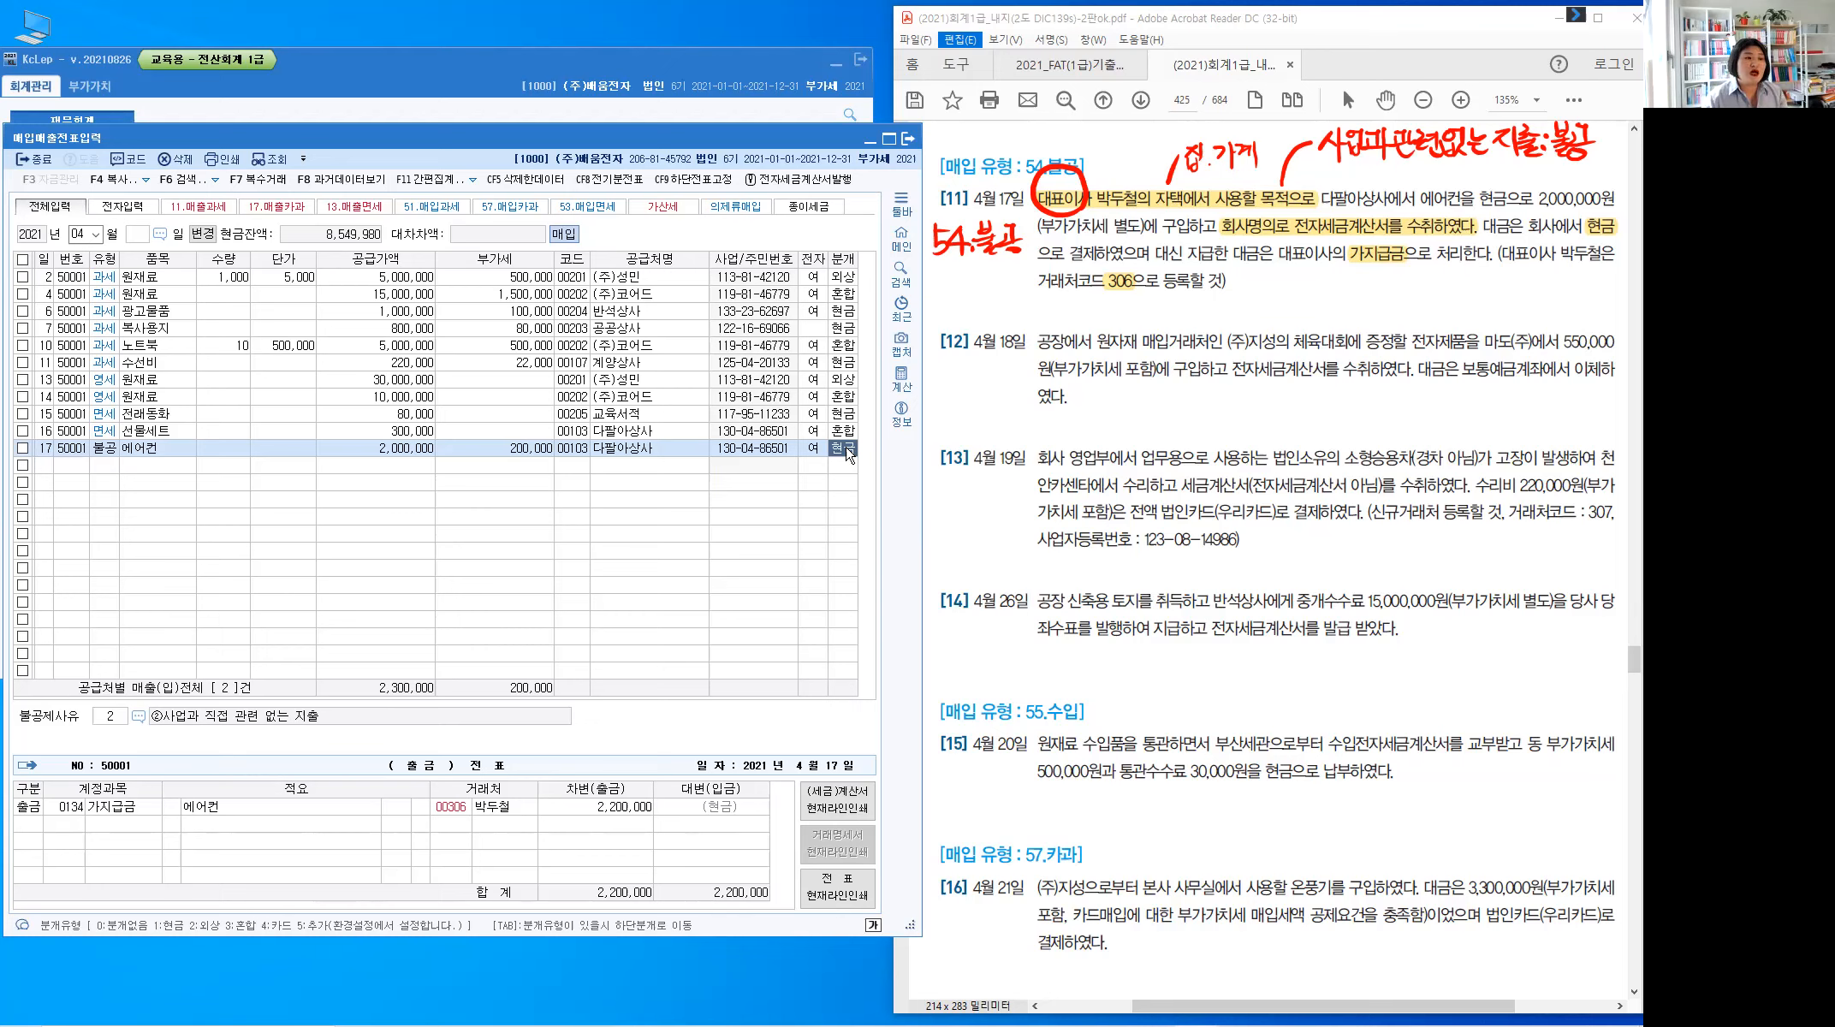
key("Tab")
key("Return")
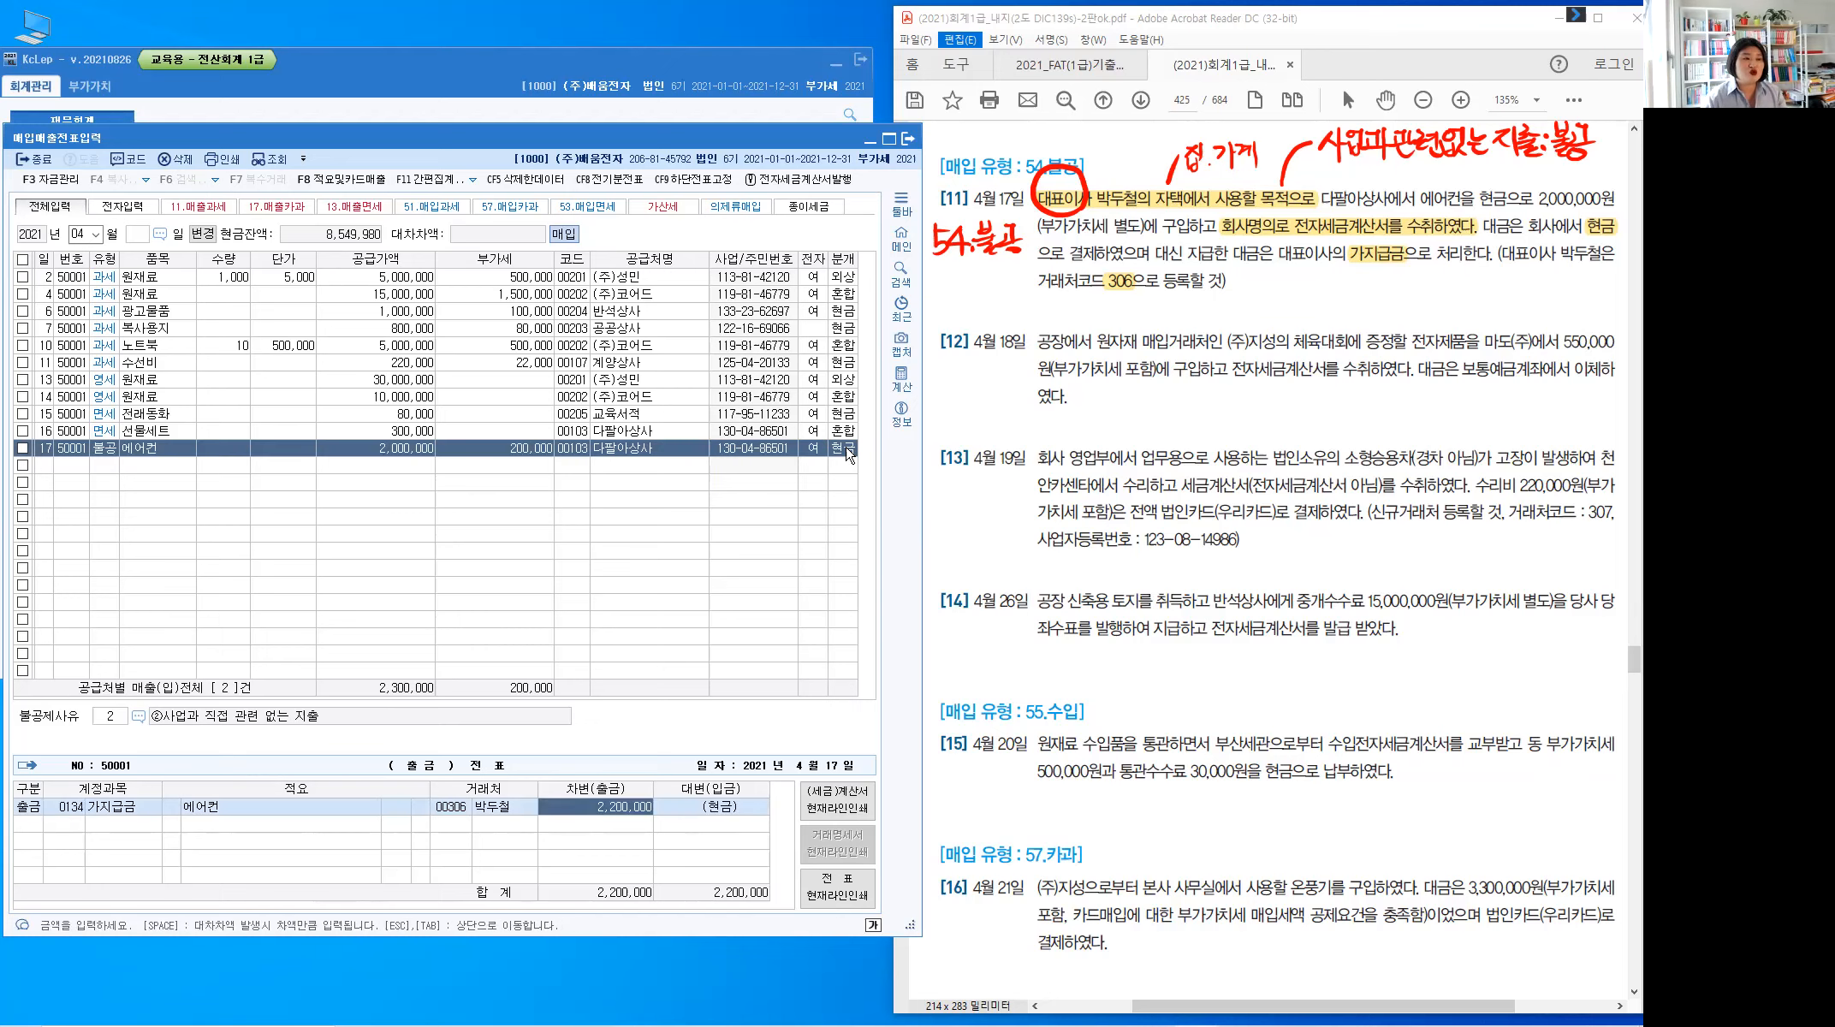
key("Return")
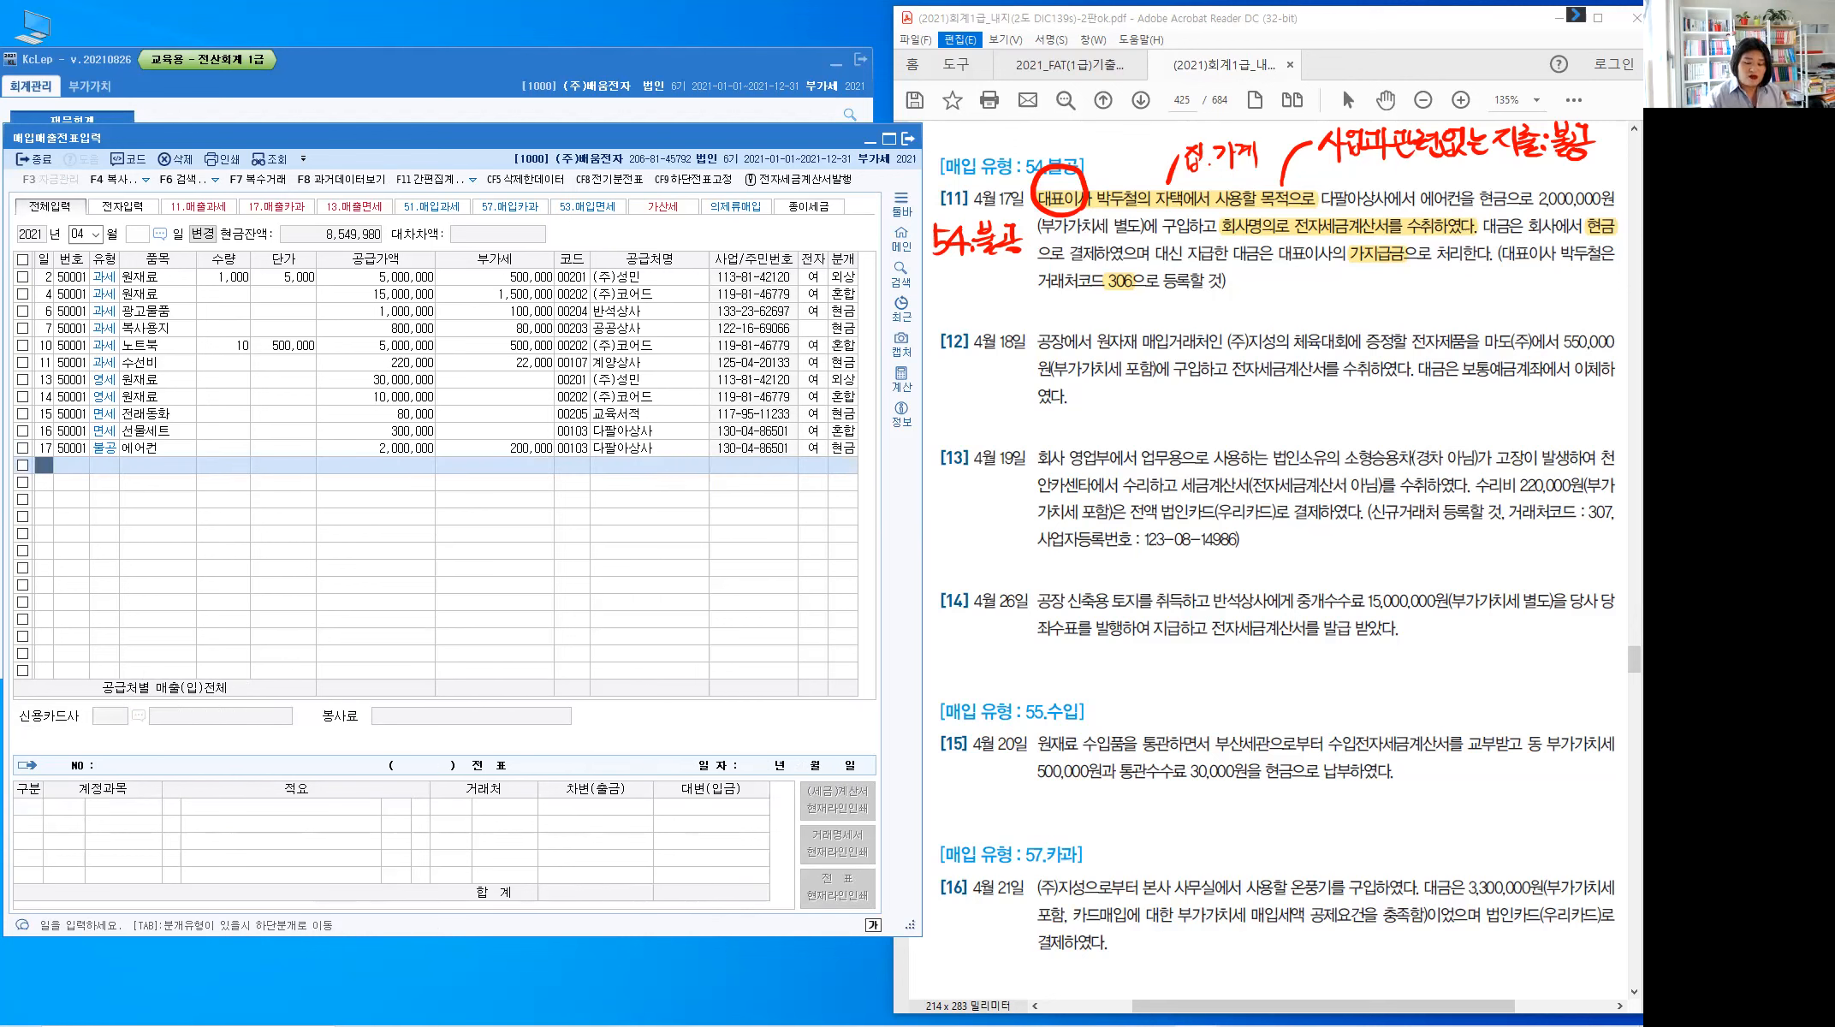
type("18")
key("Return")
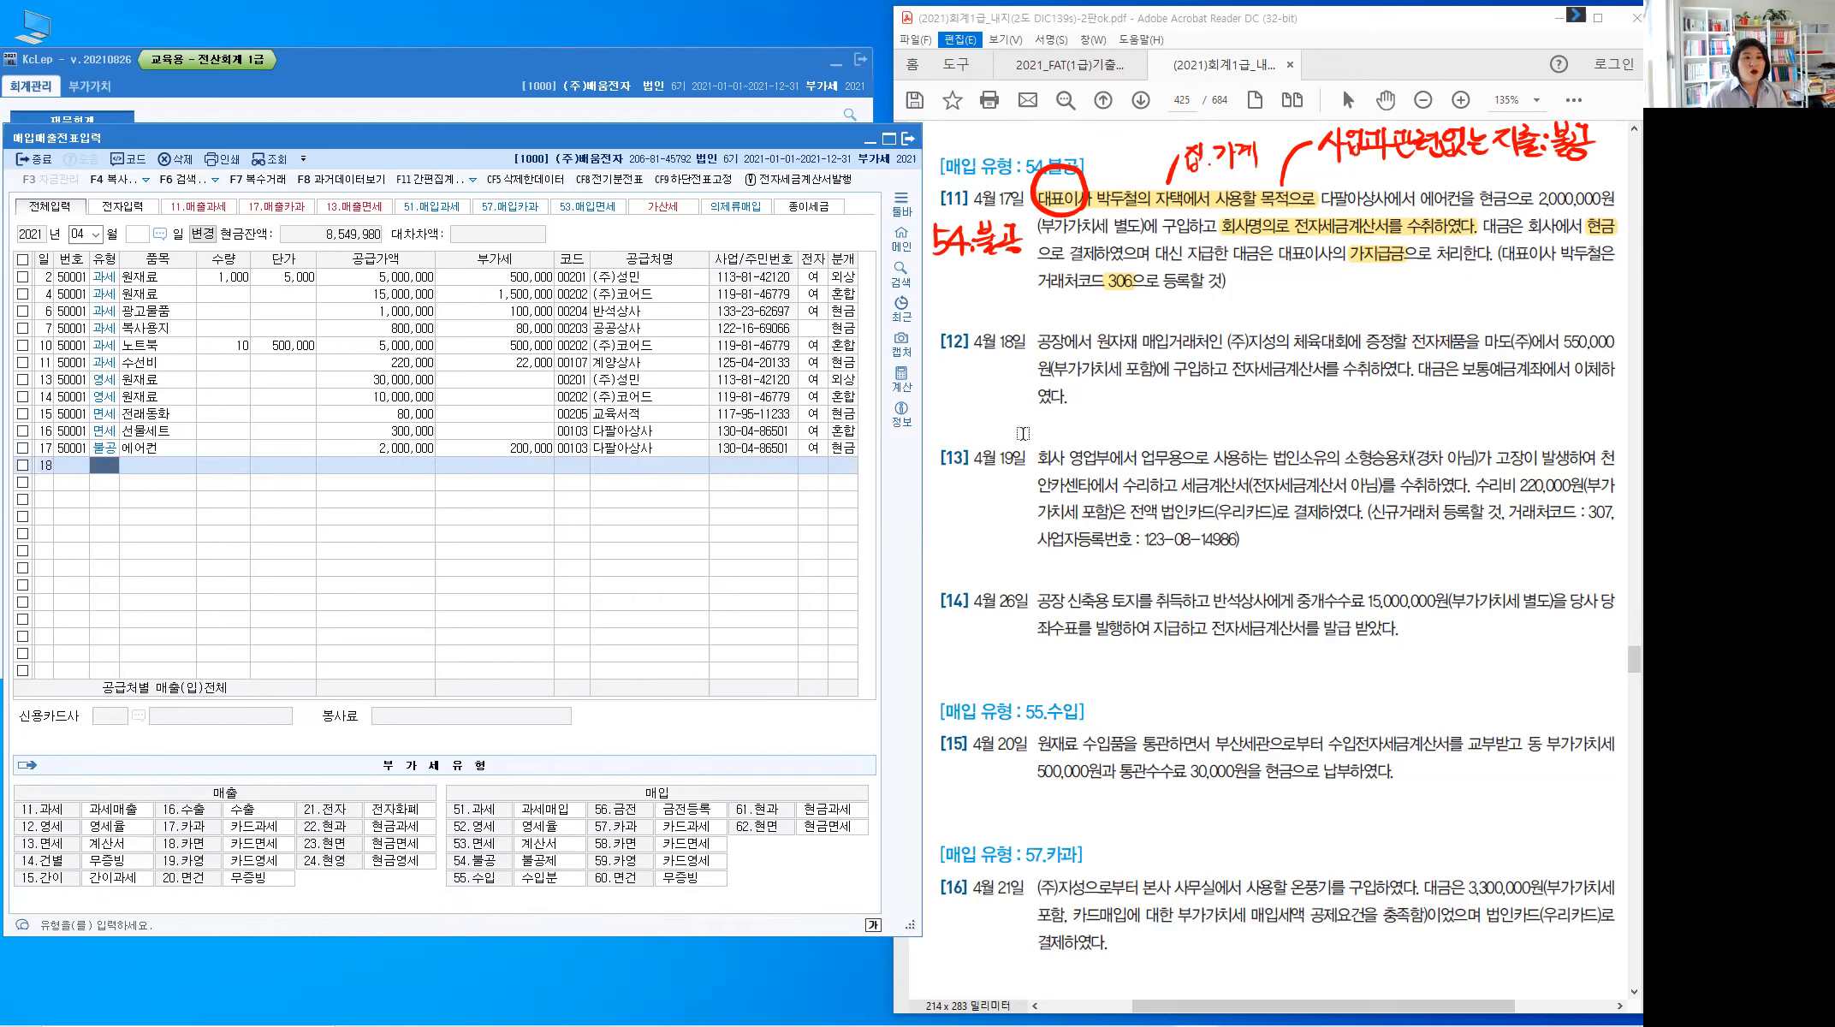
Highlight the supplier wording, VAT-included wording and 550,000 amount in problem [12]
left_click(1129, 447)
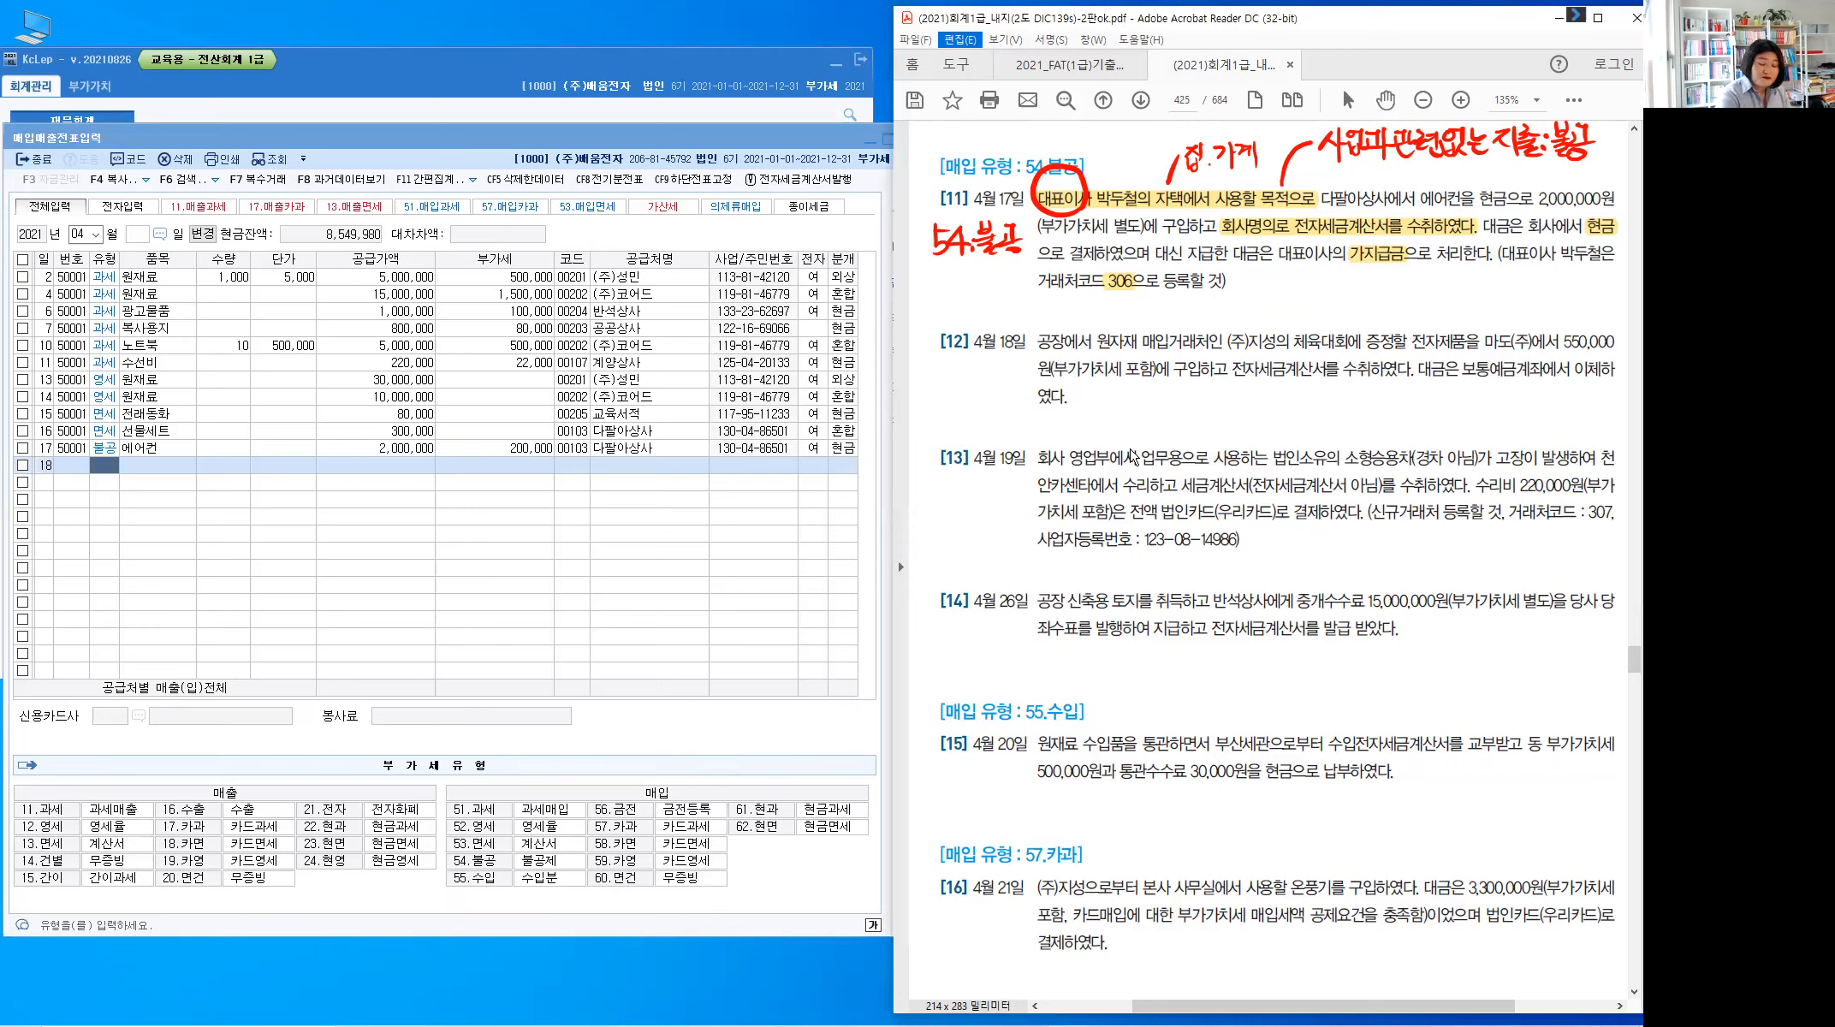
key("Escape")
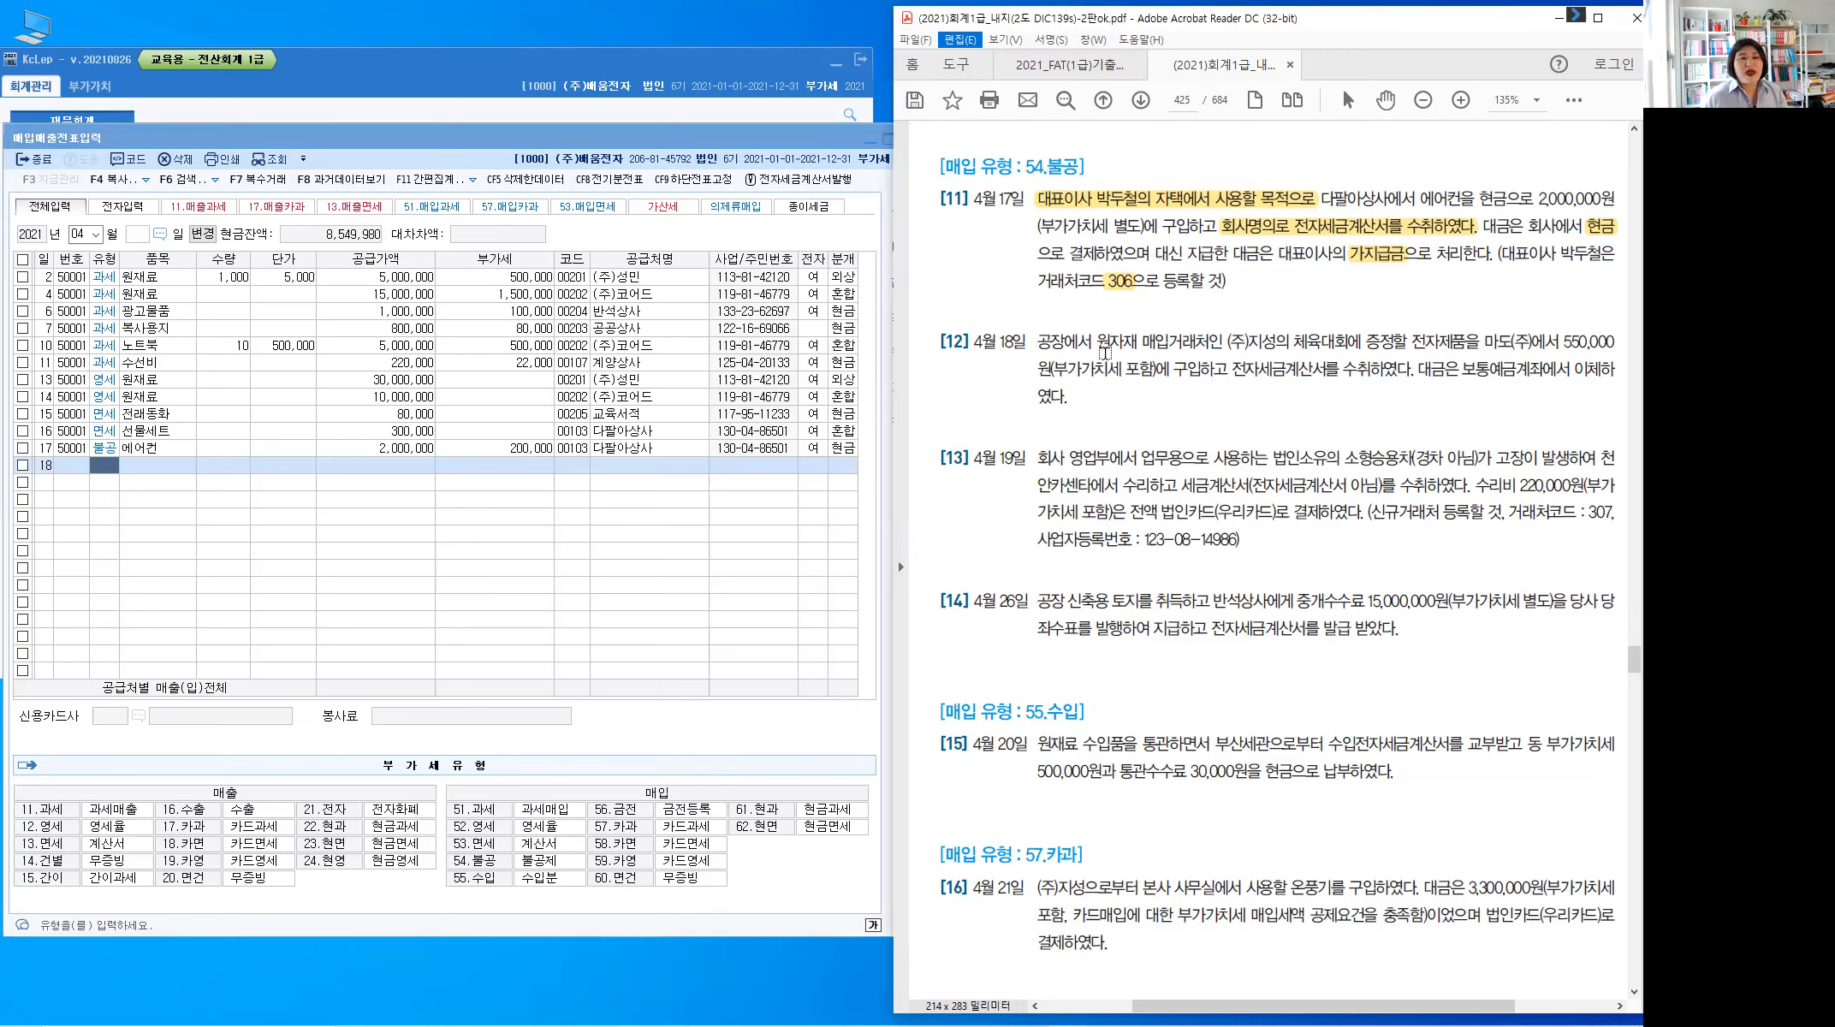
left_click_drag(1097, 344, 1174, 342)
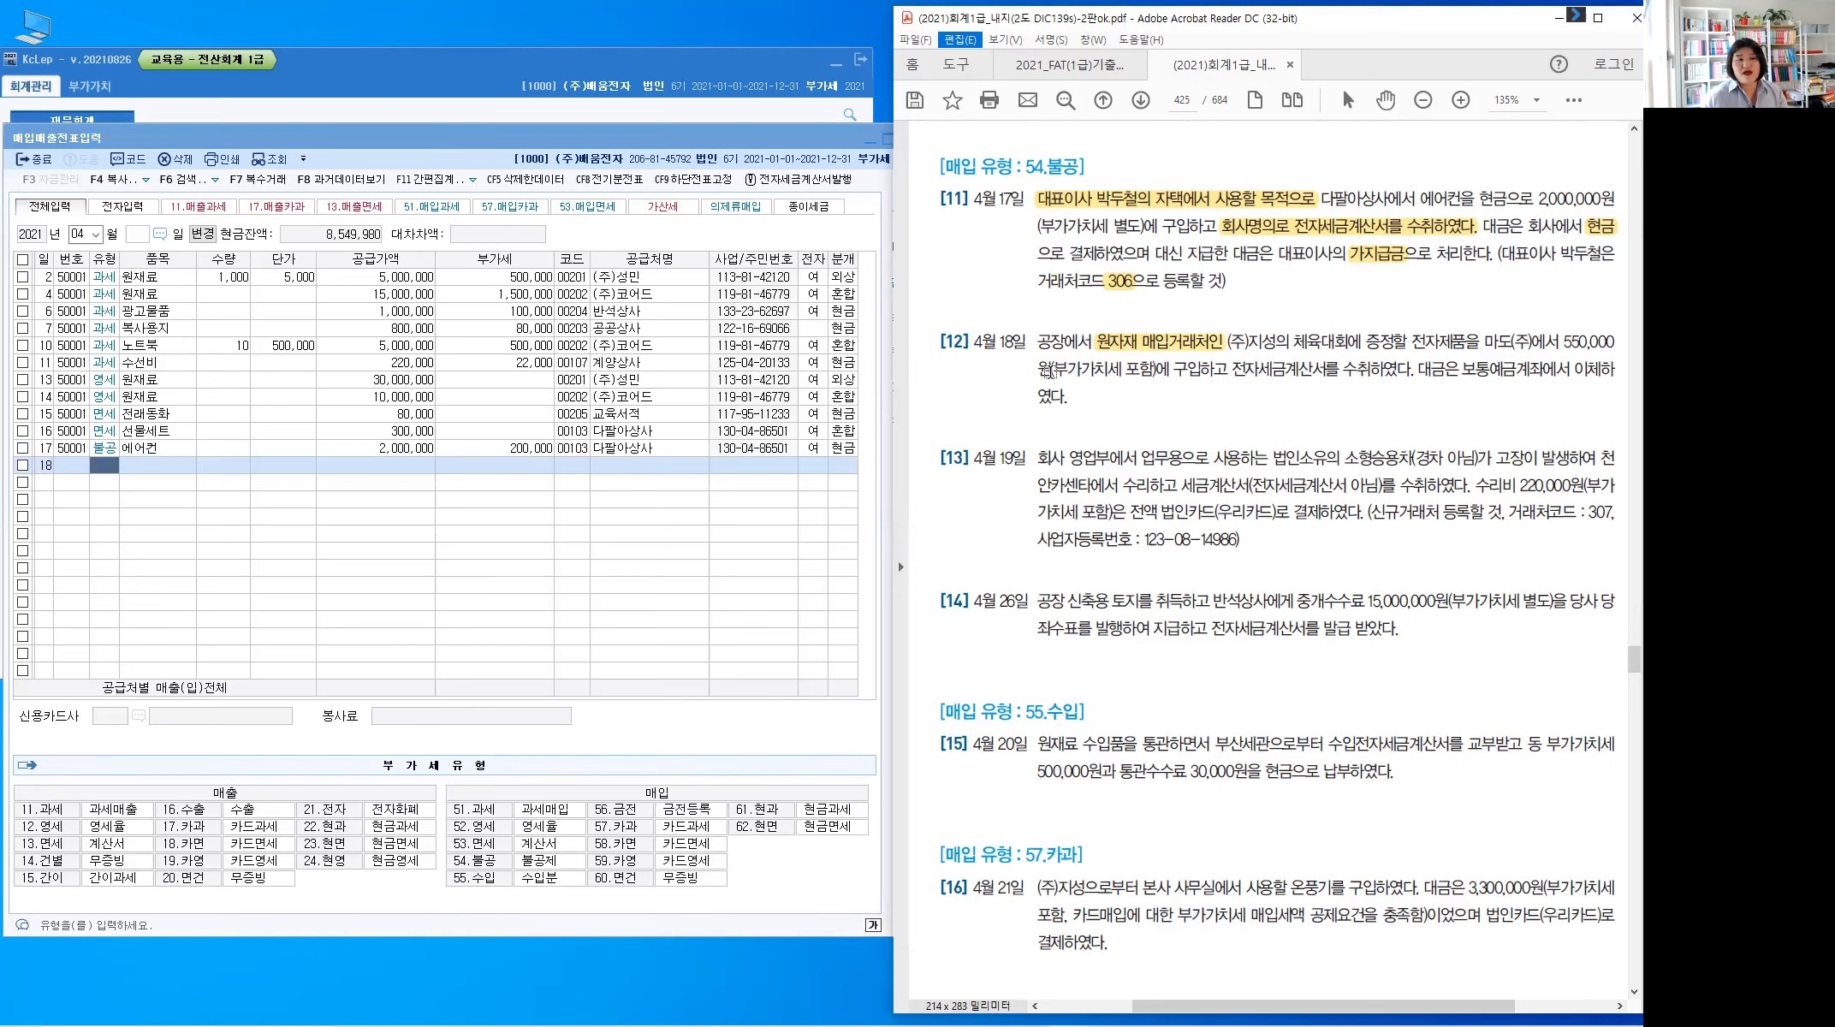
left_click_drag(1053, 369, 1141, 376)
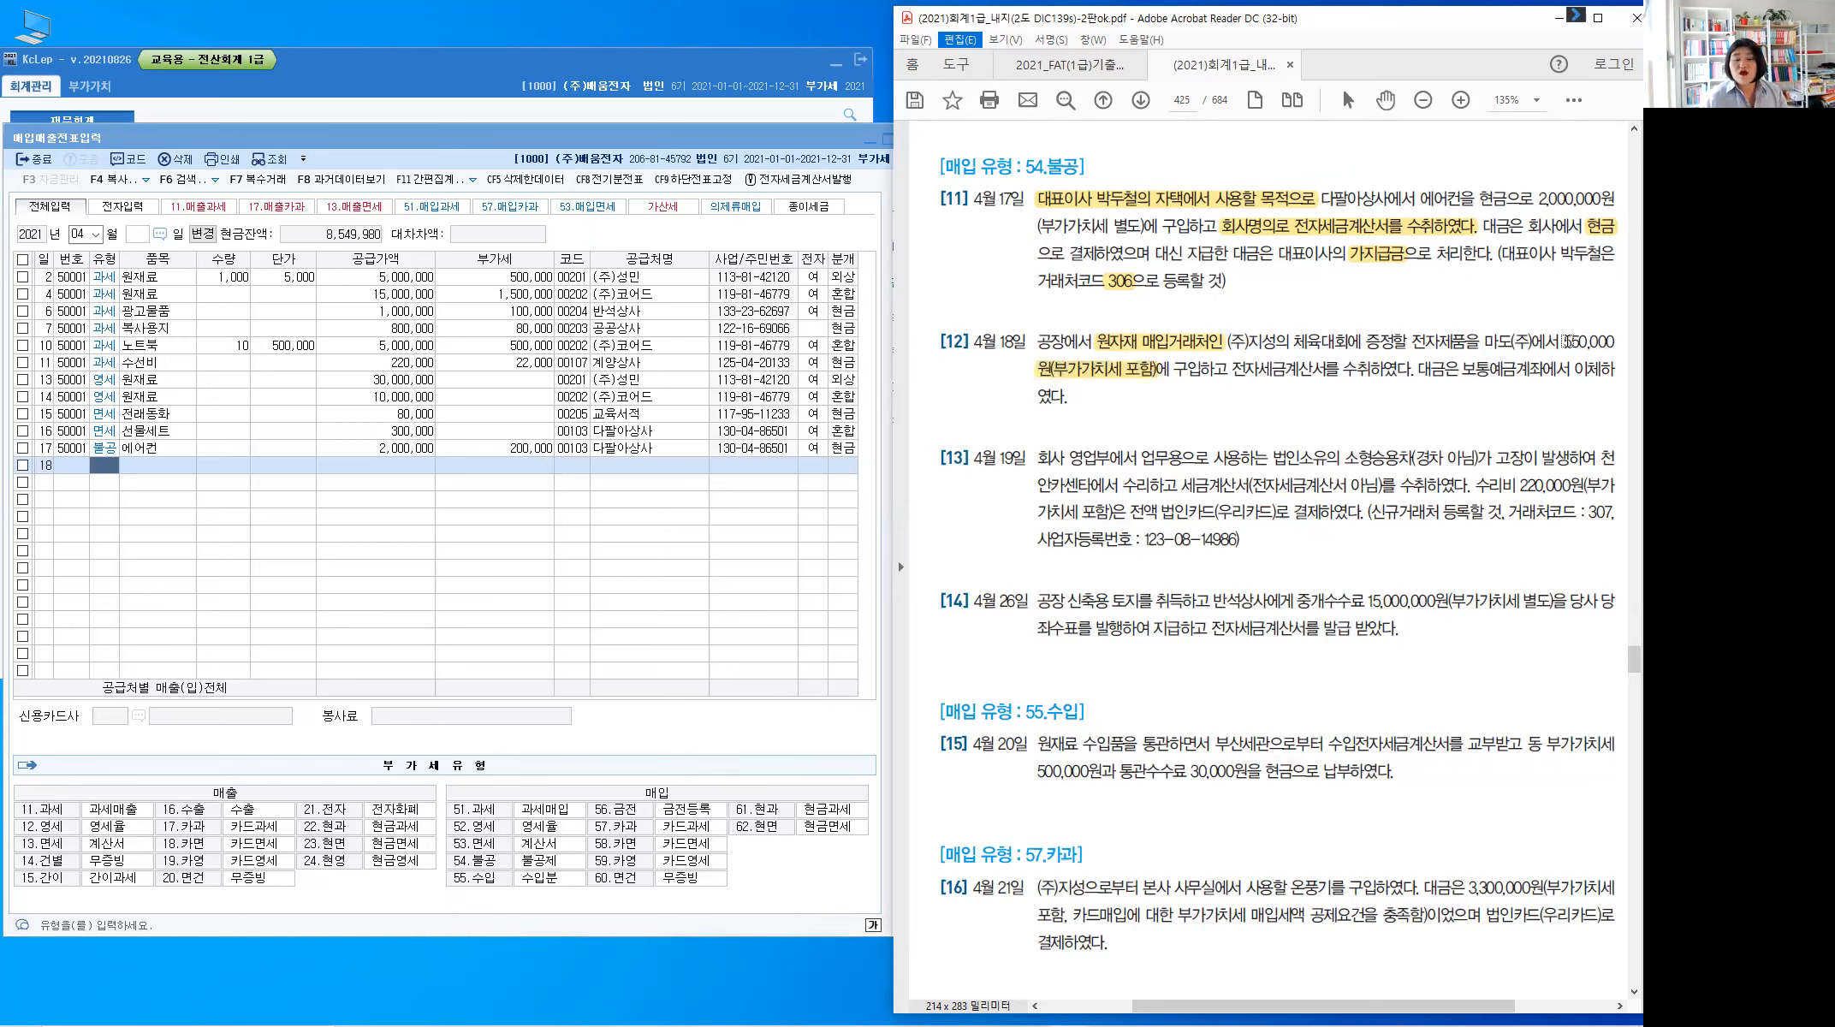
mouse_move(1572, 342)
left_mouse_down()
mouse_move(1617, 343)
mouse_move(1555, 353)
left_mouse_up()
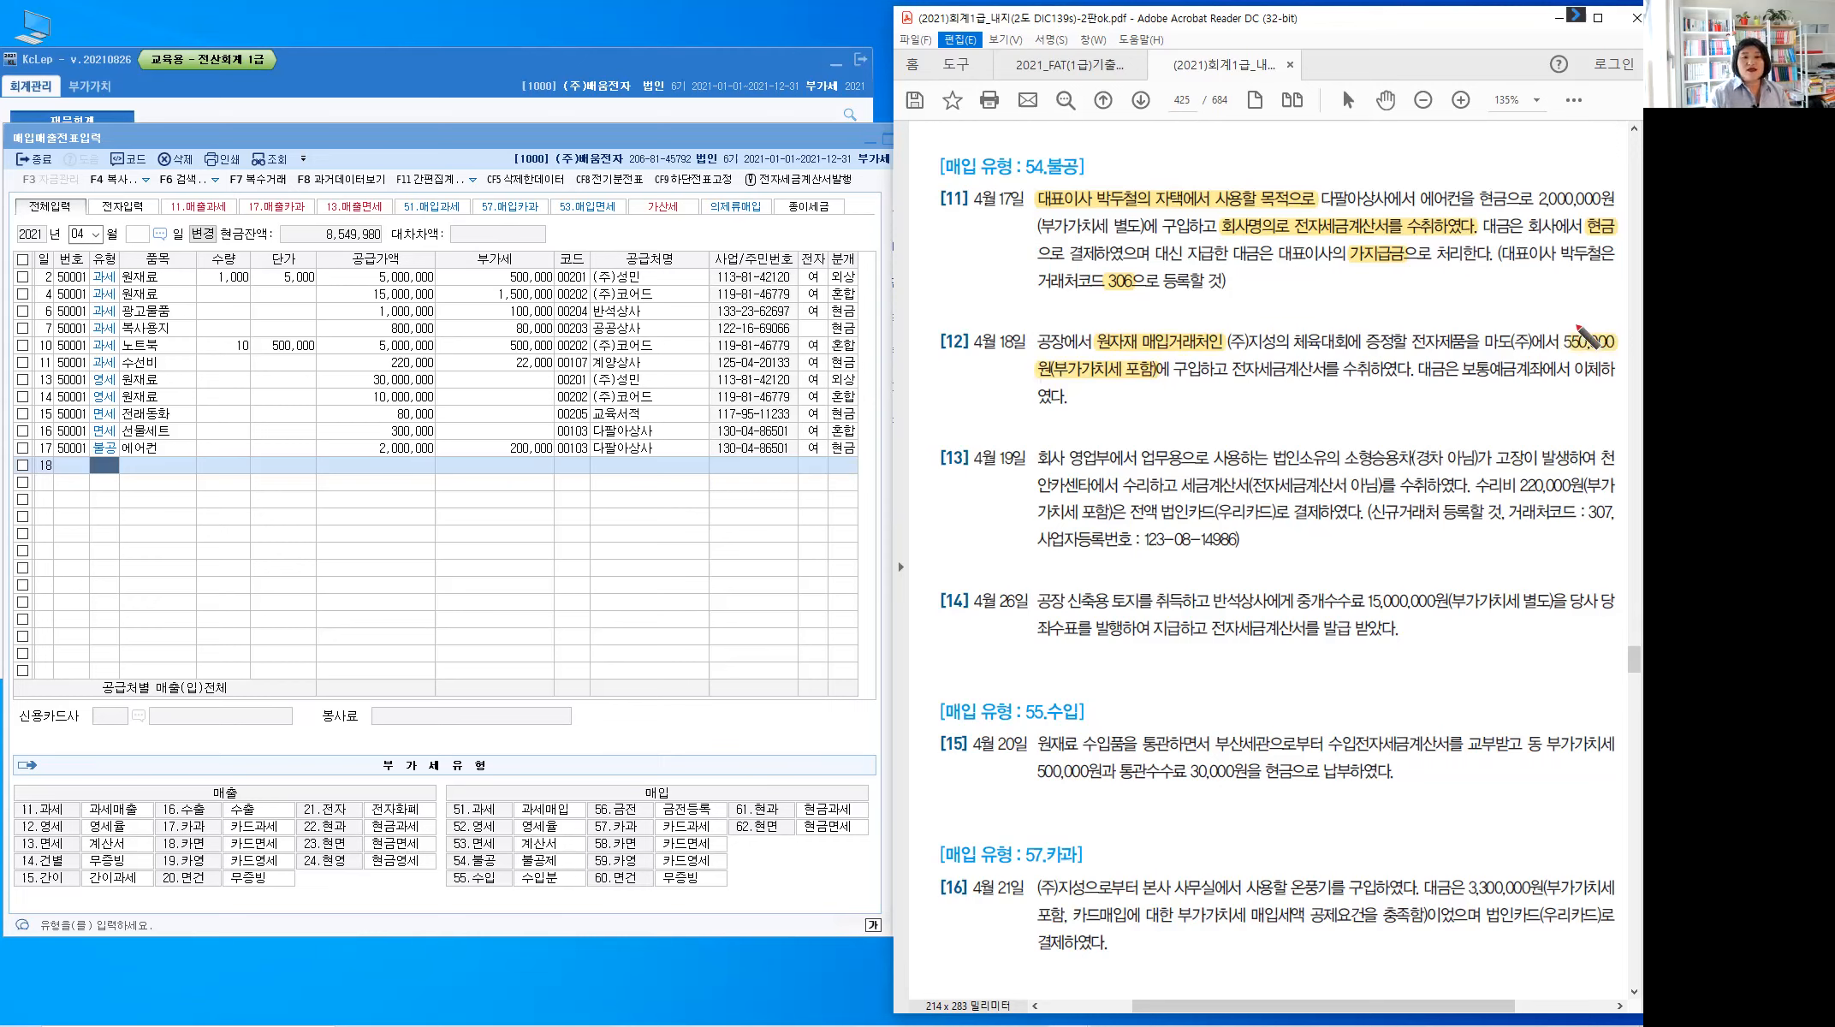
Write the 500,000 / 50,000 split in red and highlight the 전자세금계산서 수취 phrase
left_click_drag(1554, 310, 1581, 329)
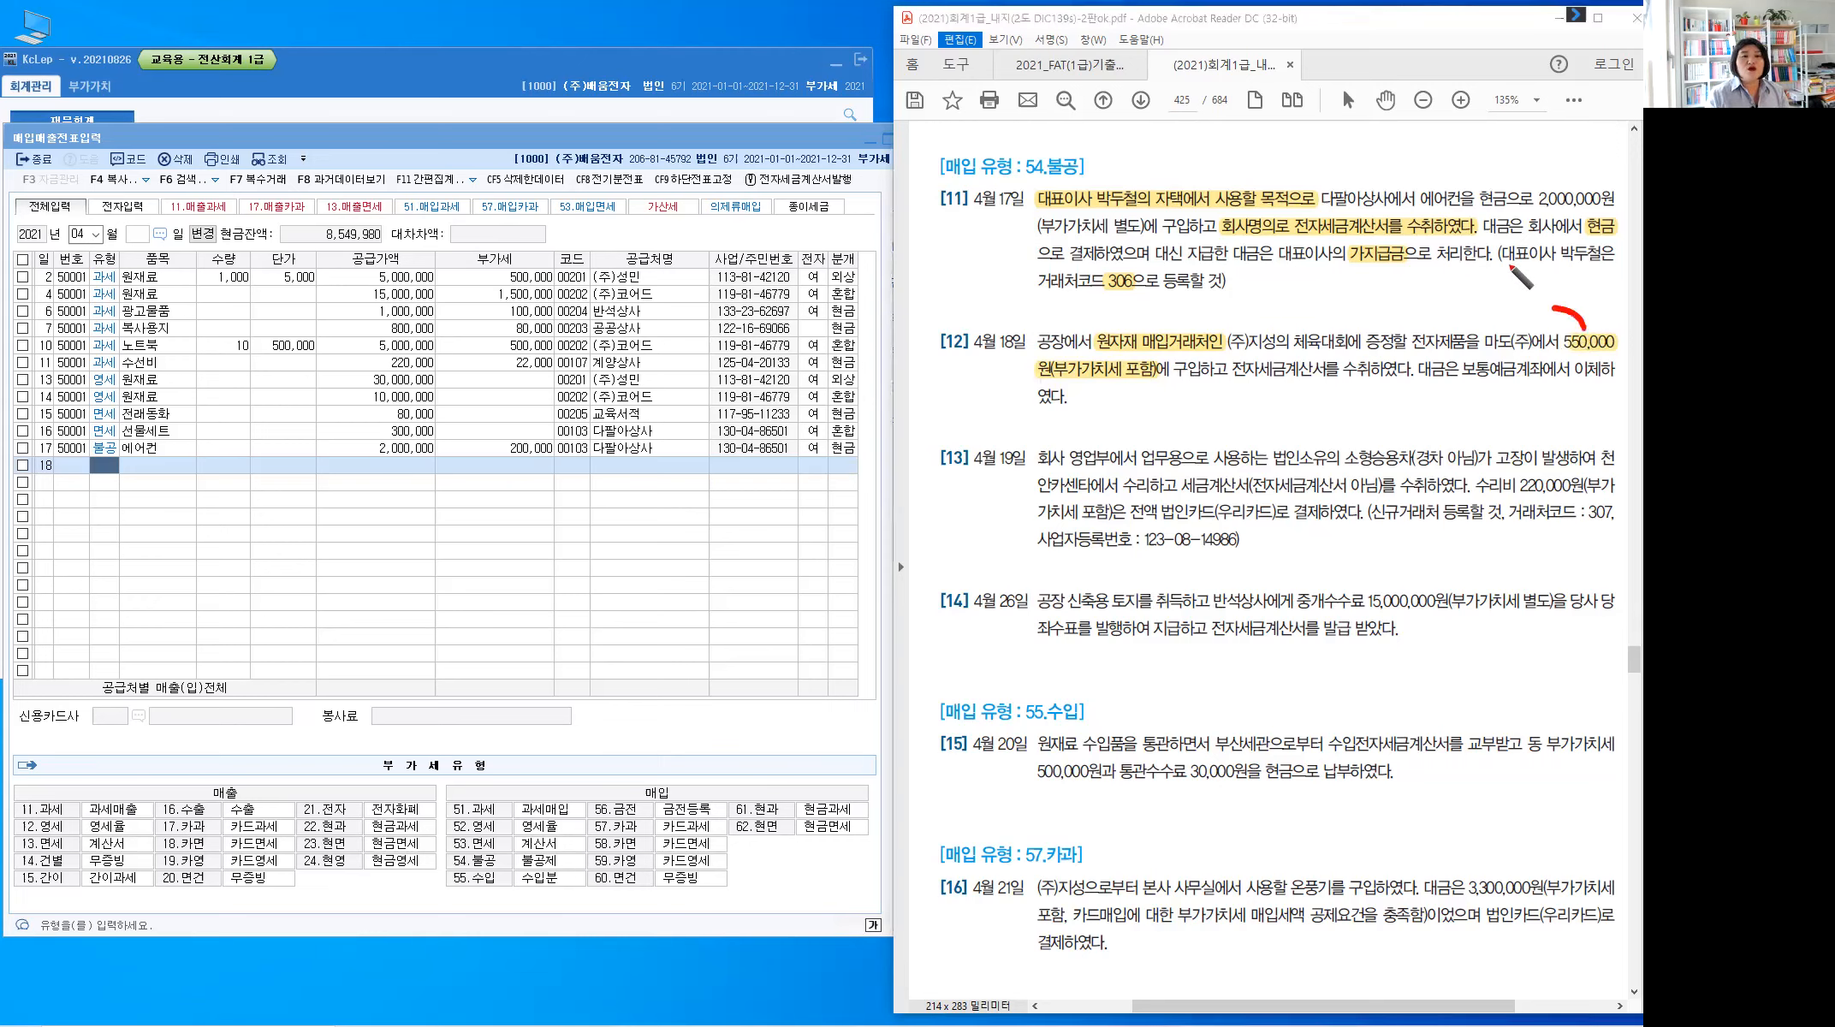
mouse_move(1519, 269)
left_mouse_down()
mouse_move(1508, 288)
mouse_move(1588, 279)
mouse_move(1523, 303)
left_mouse_up()
left_click_drag(1540, 293, 1586, 293)
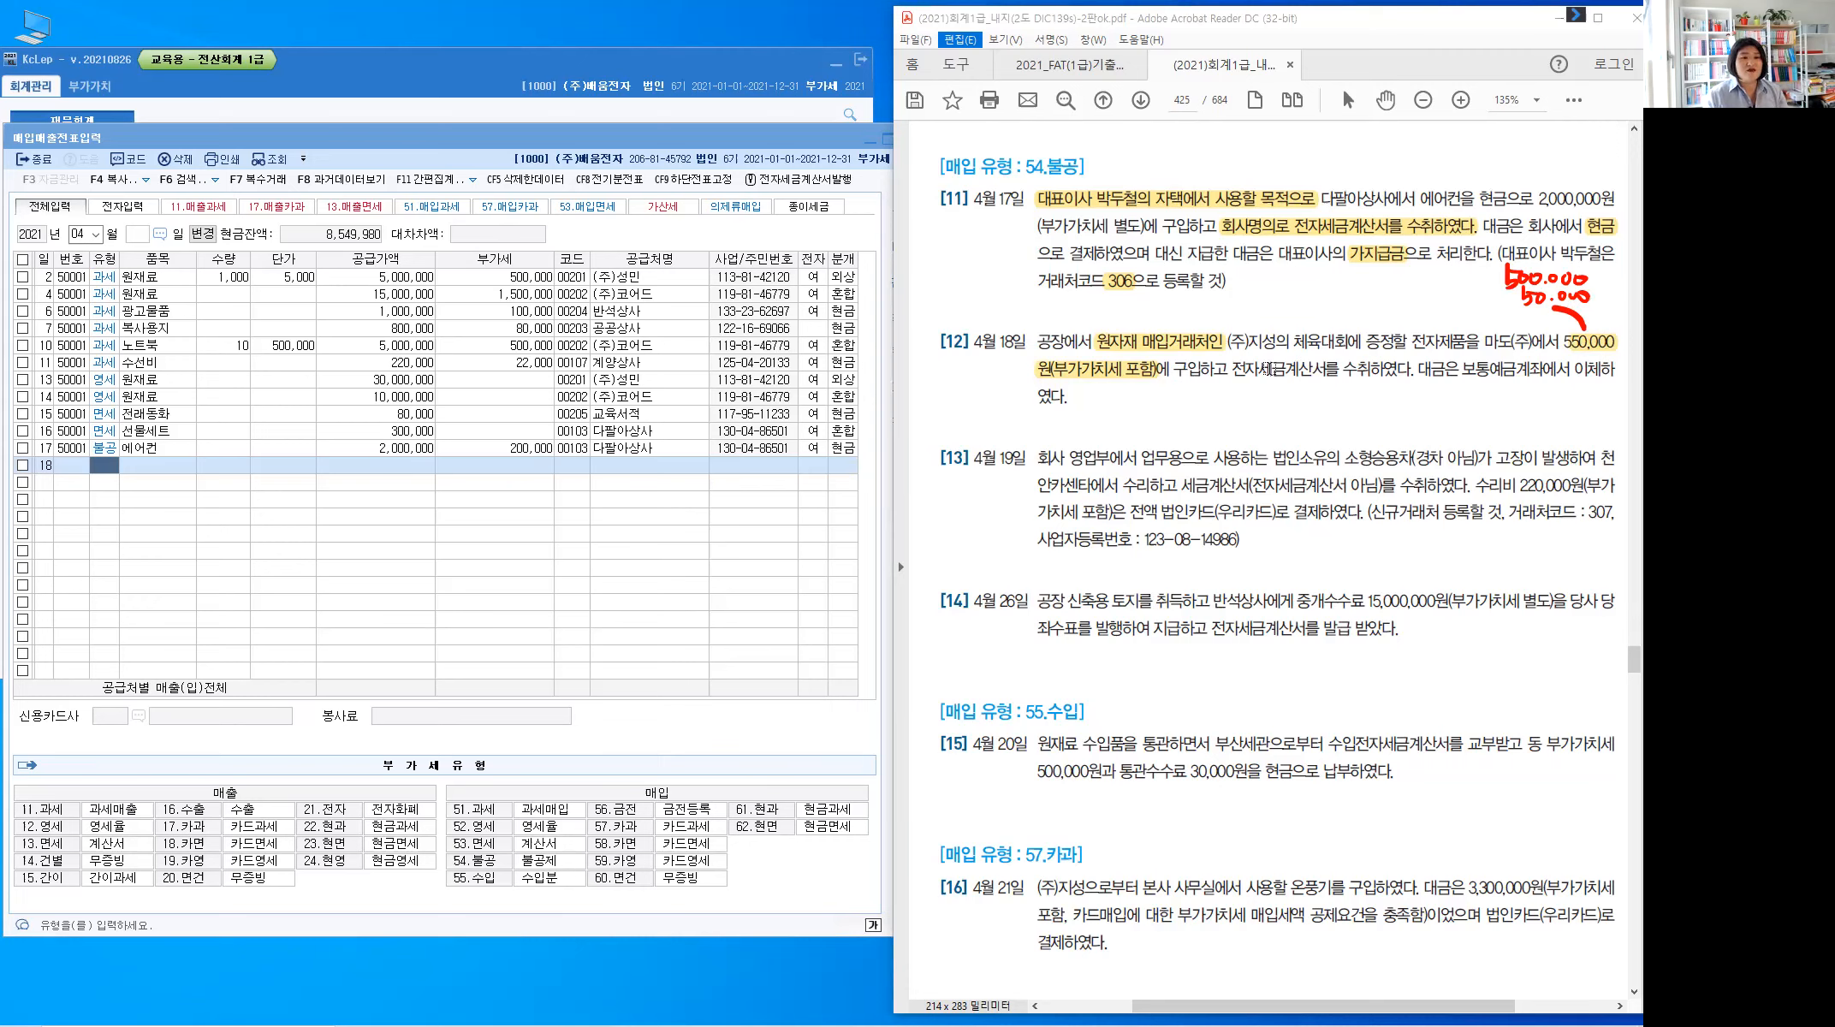
double_click(1361, 374)
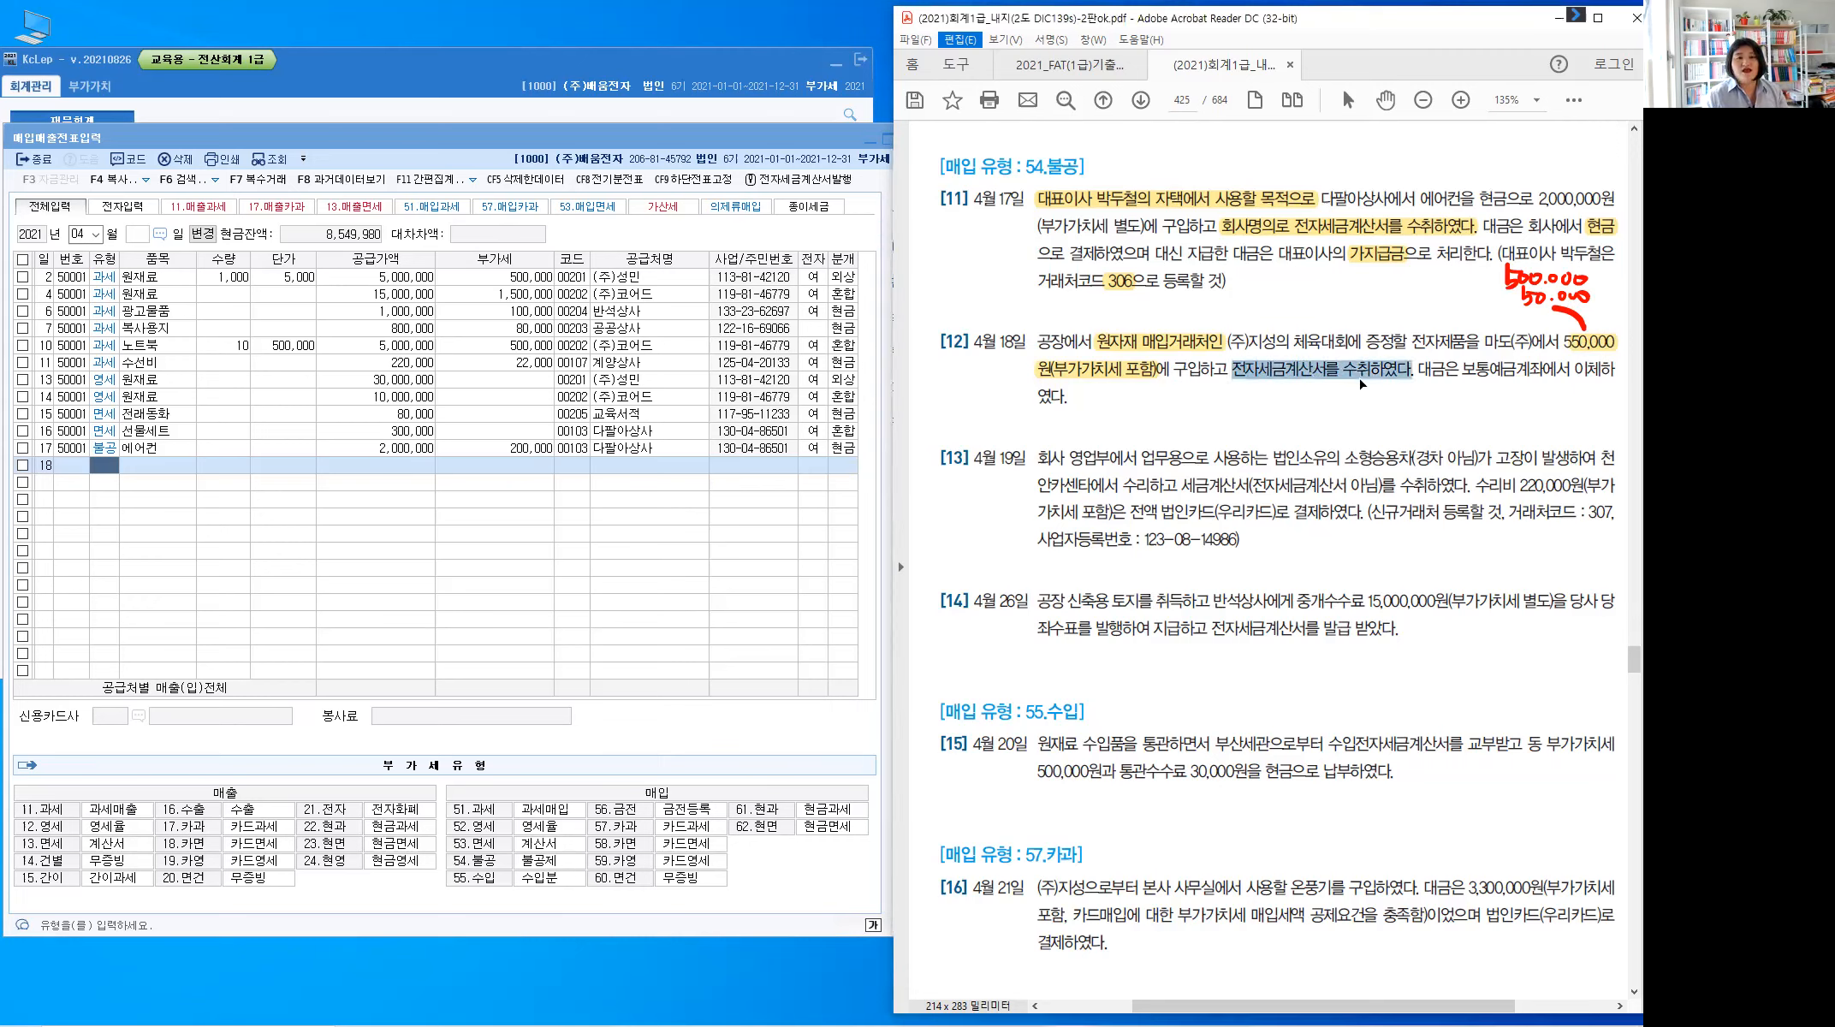
left_click(1448, 397)
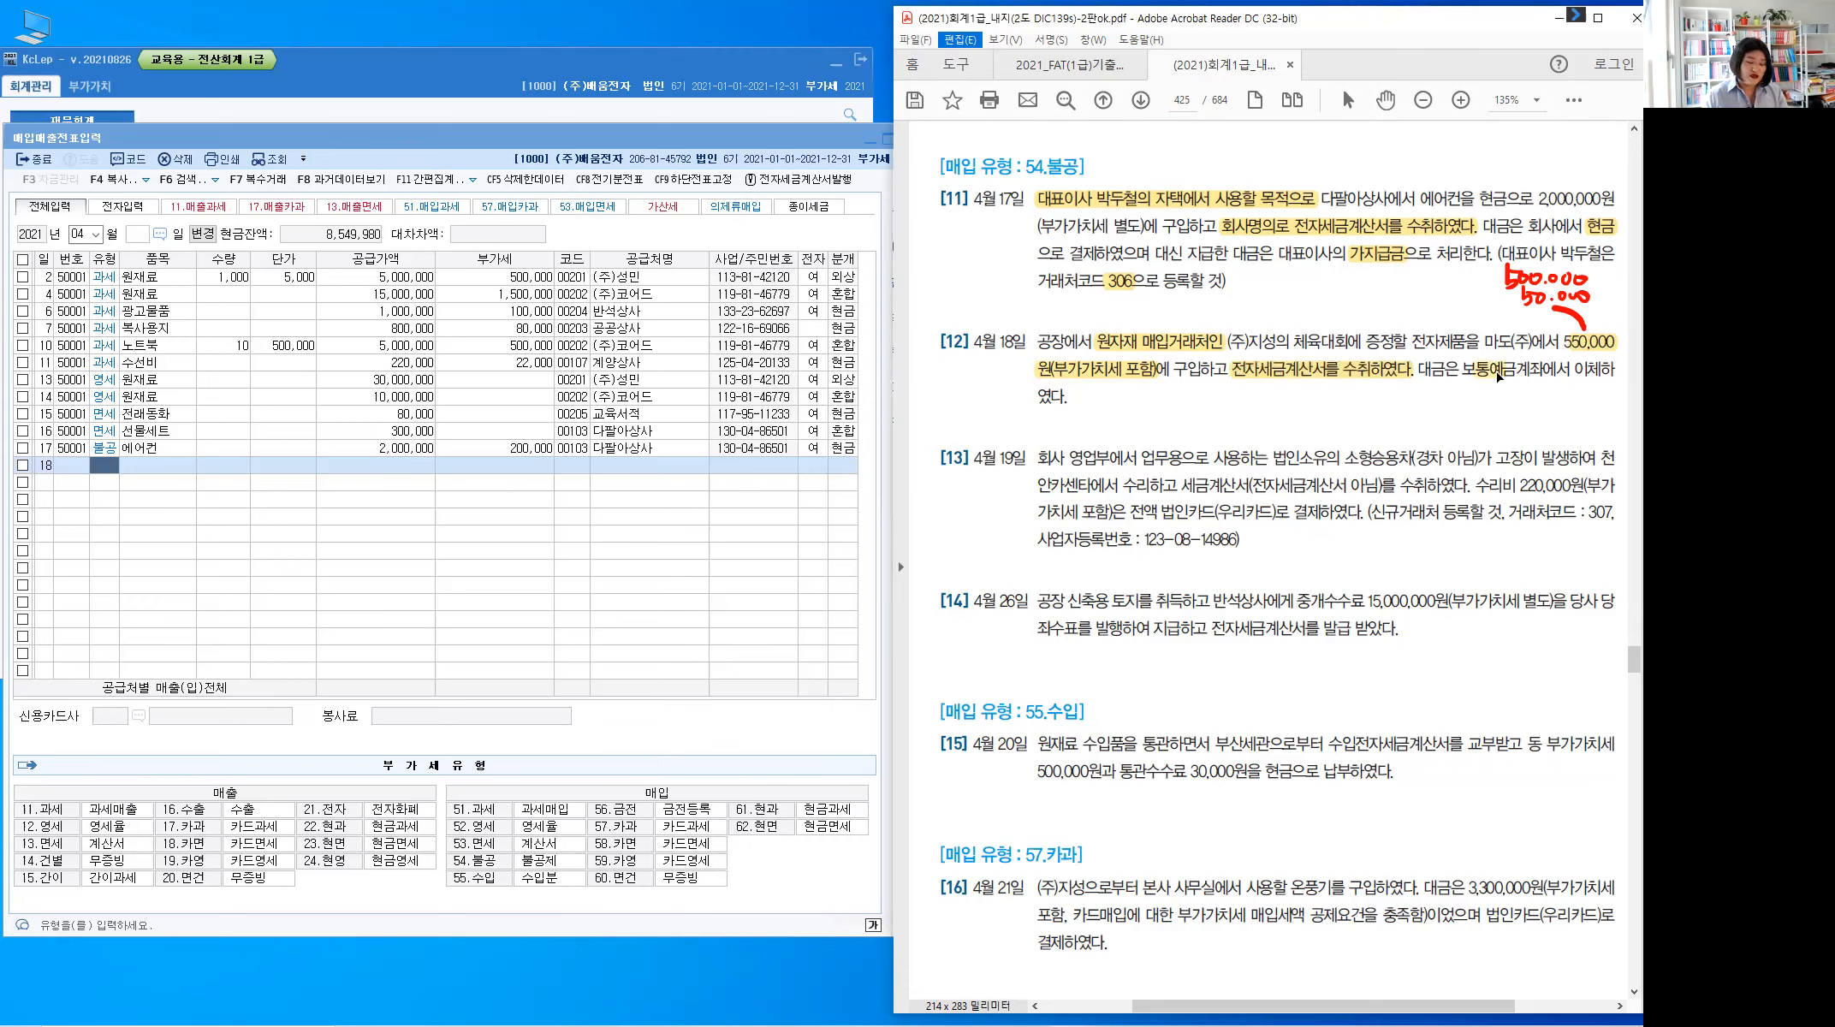
key("alt+1")
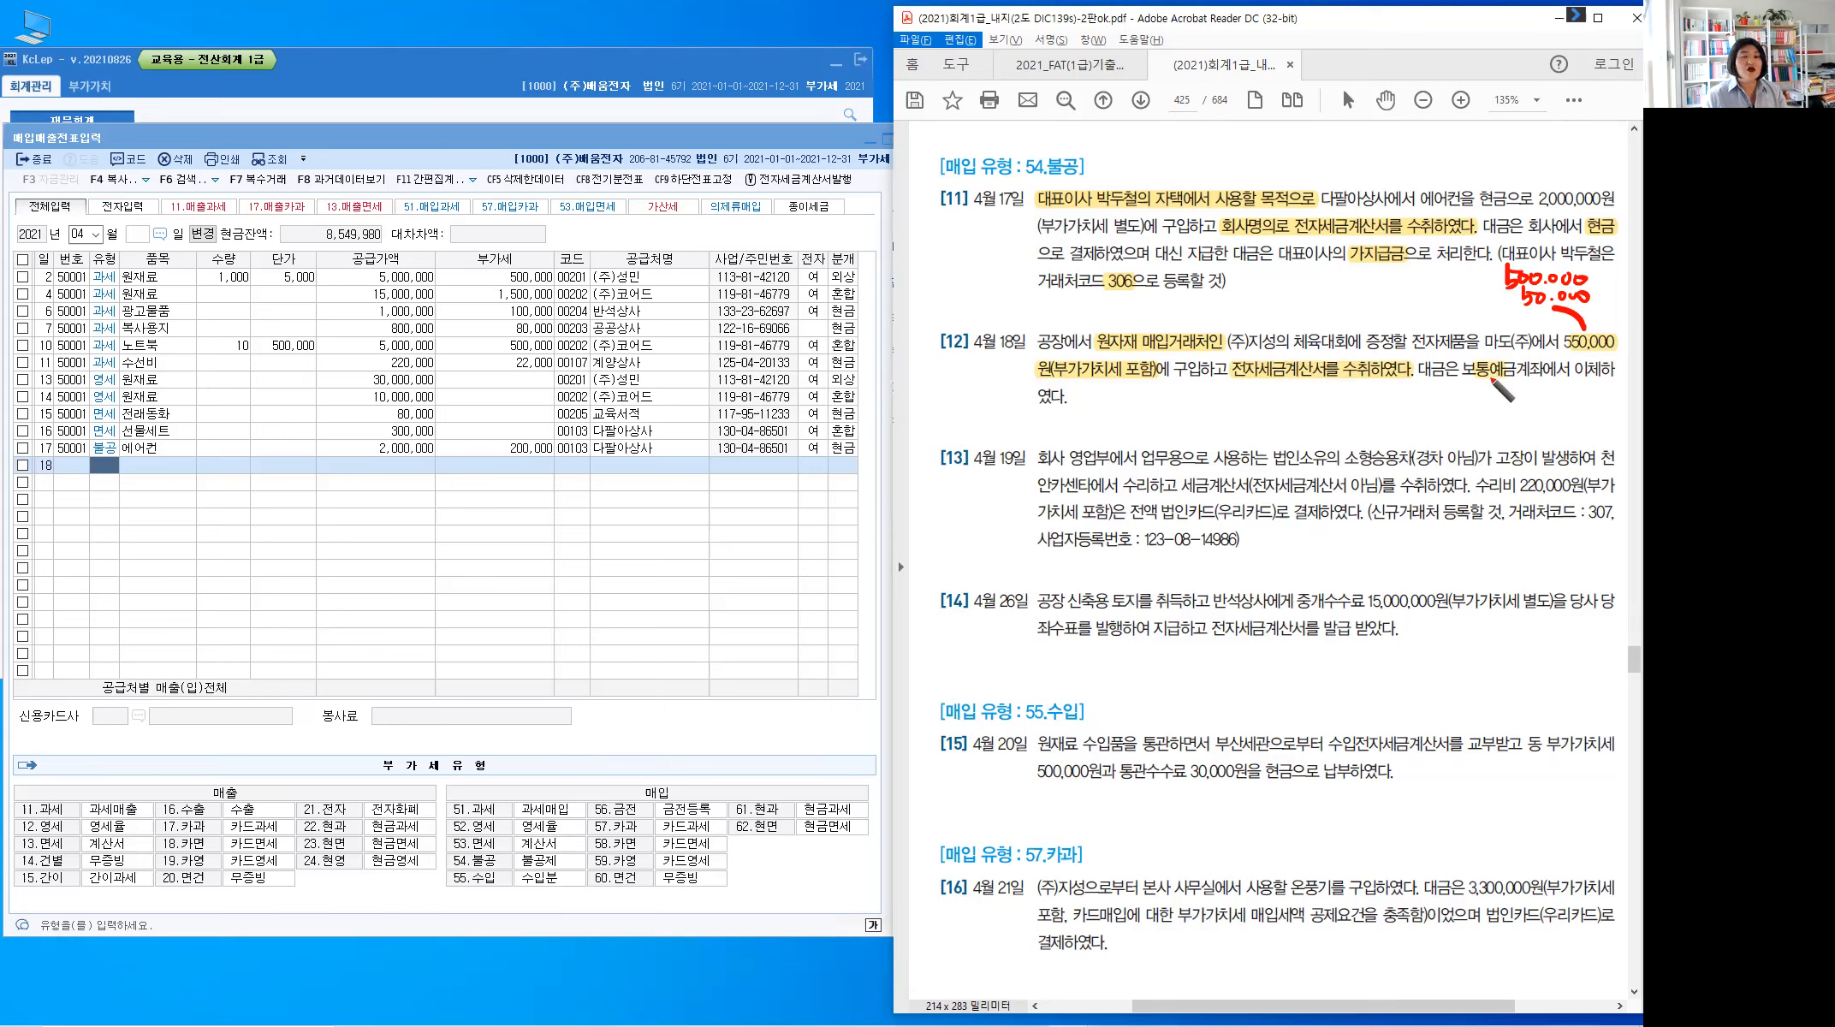
Handwrite 혼합 under 보통예금 and 접대비(계) above 거래처인, marking 공장에서 in red
left_click_drag(1490, 380, 1526, 395)
left_click_drag(1518, 398, 1553, 416)
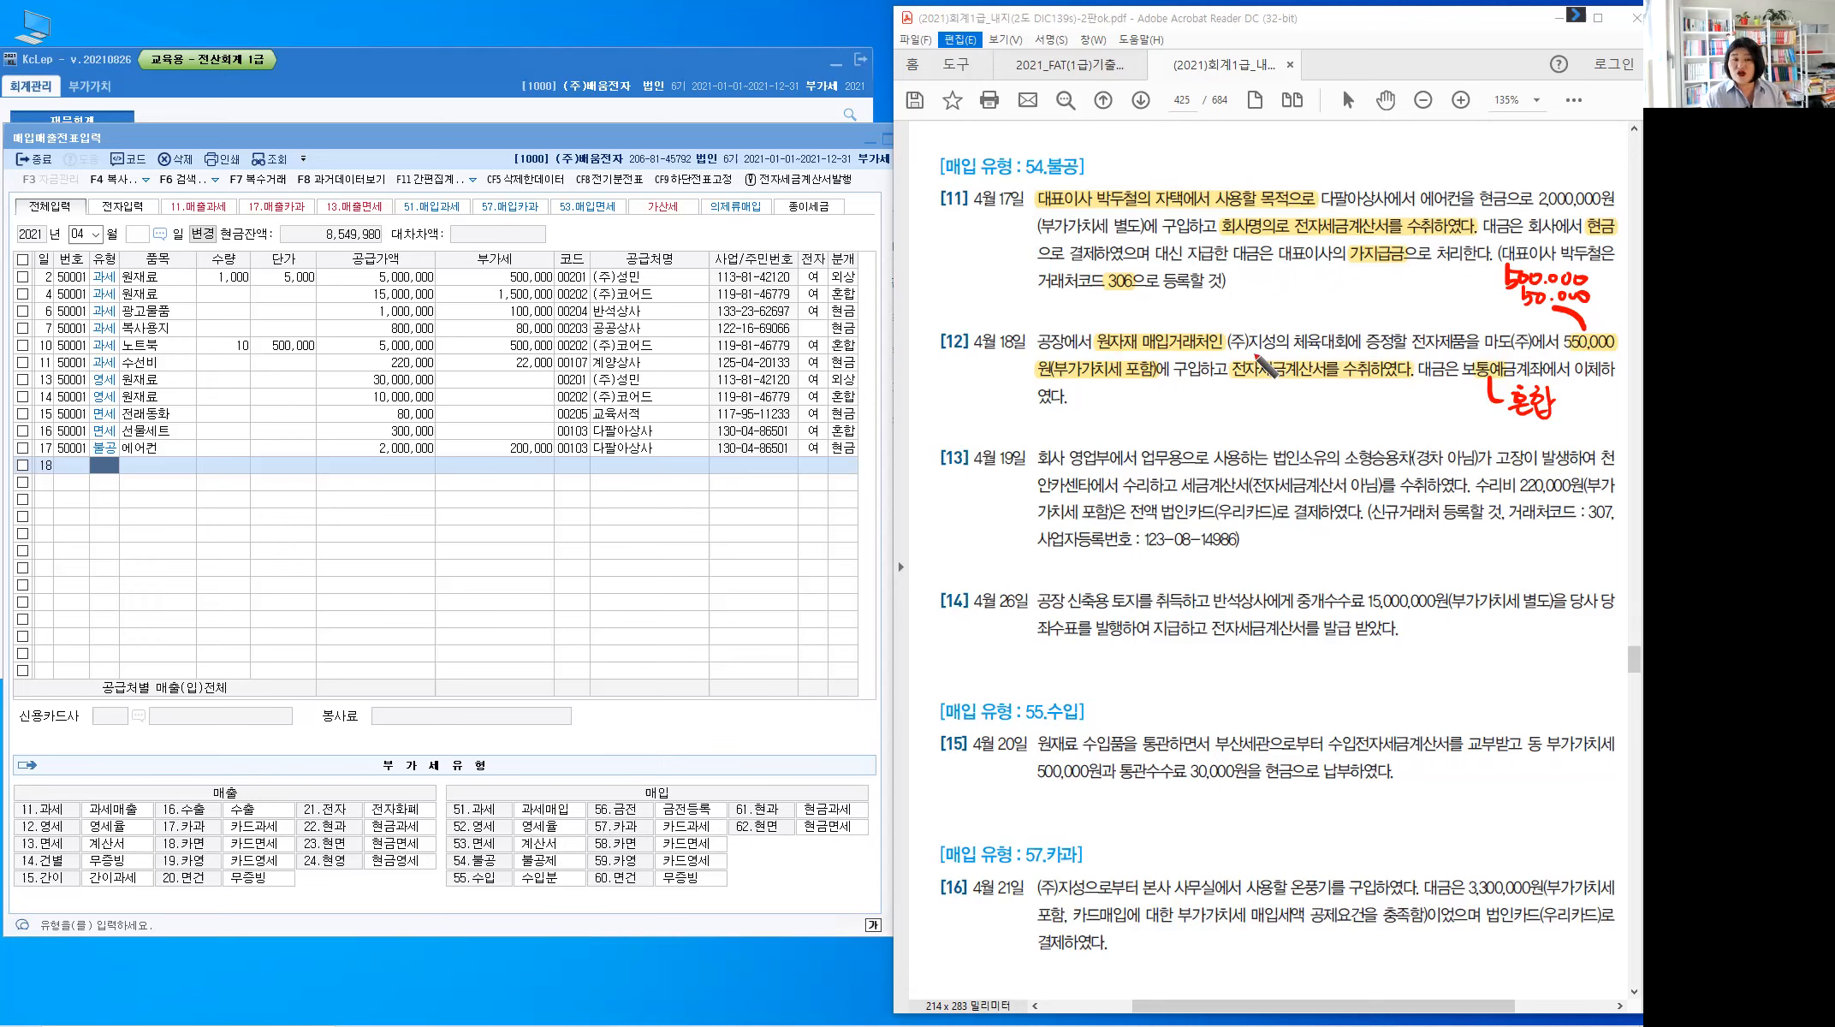
mouse_move(1197, 332)
left_mouse_down()
mouse_move(1270, 310)
mouse_move(1252, 328)
left_mouse_up()
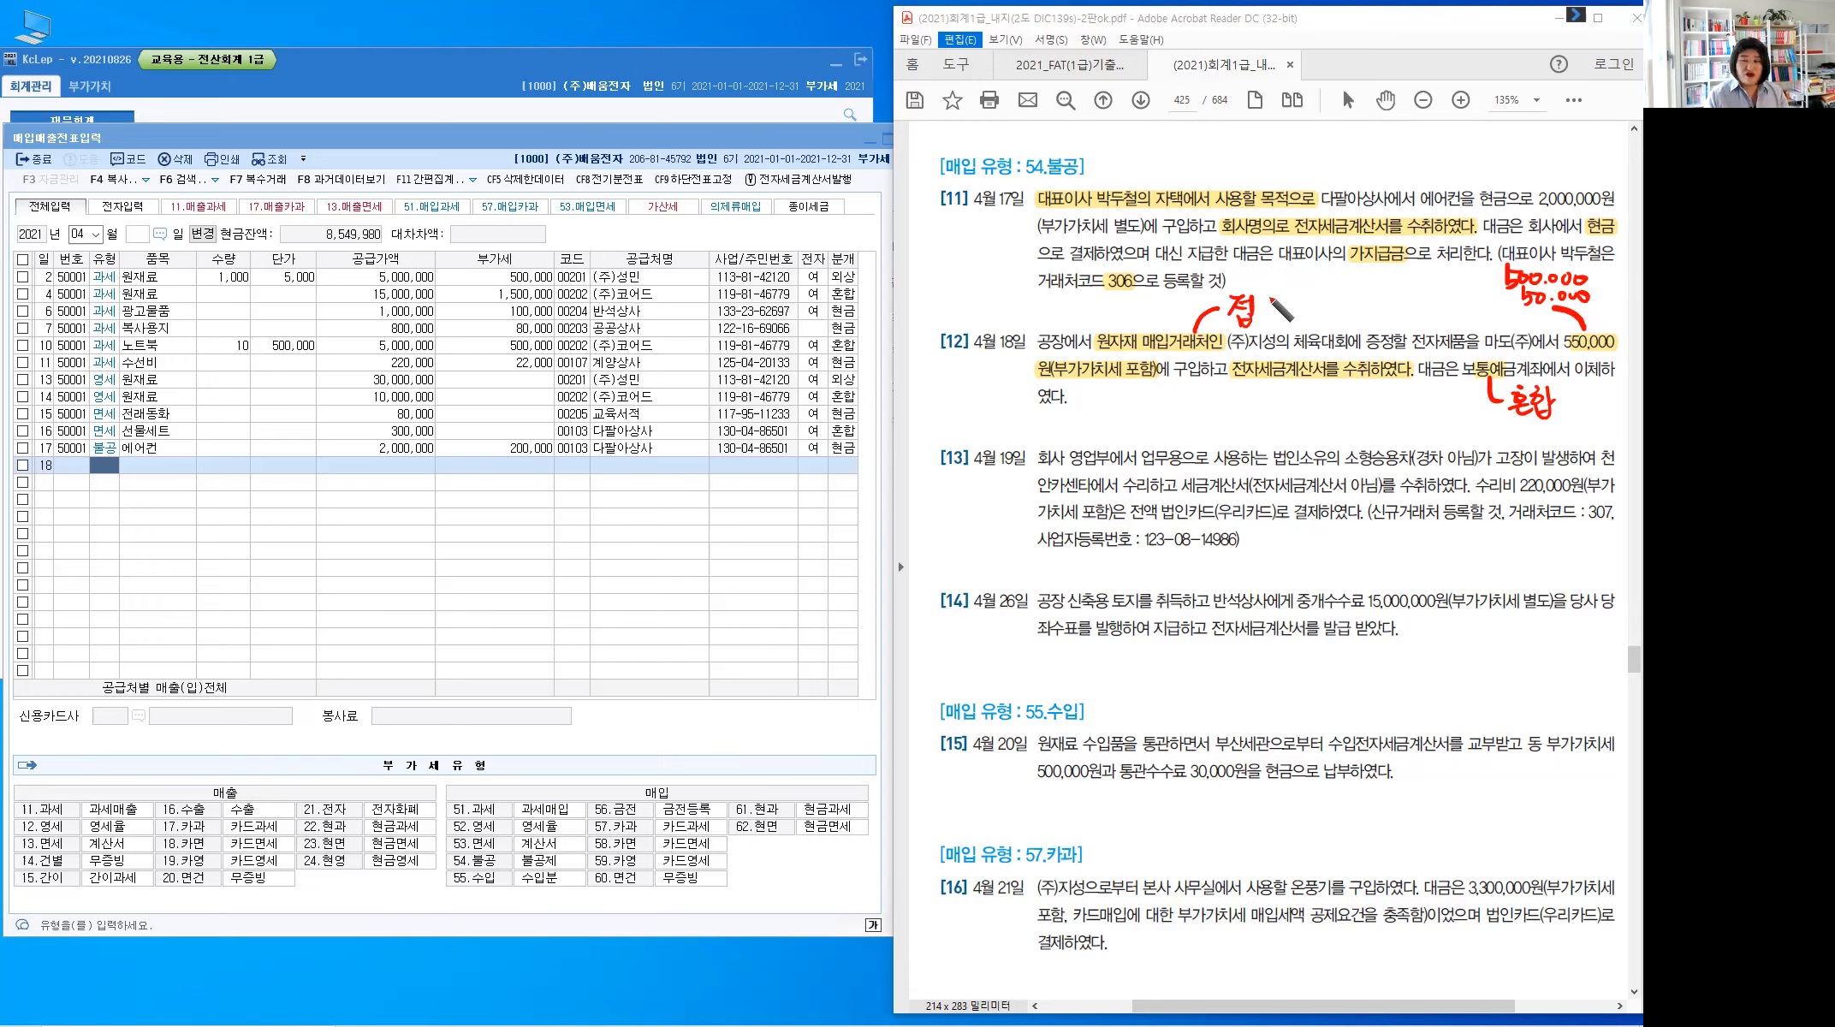
left_click_drag(1279, 301, 1296, 330)
left_click_drag(1307, 295, 1307, 336)
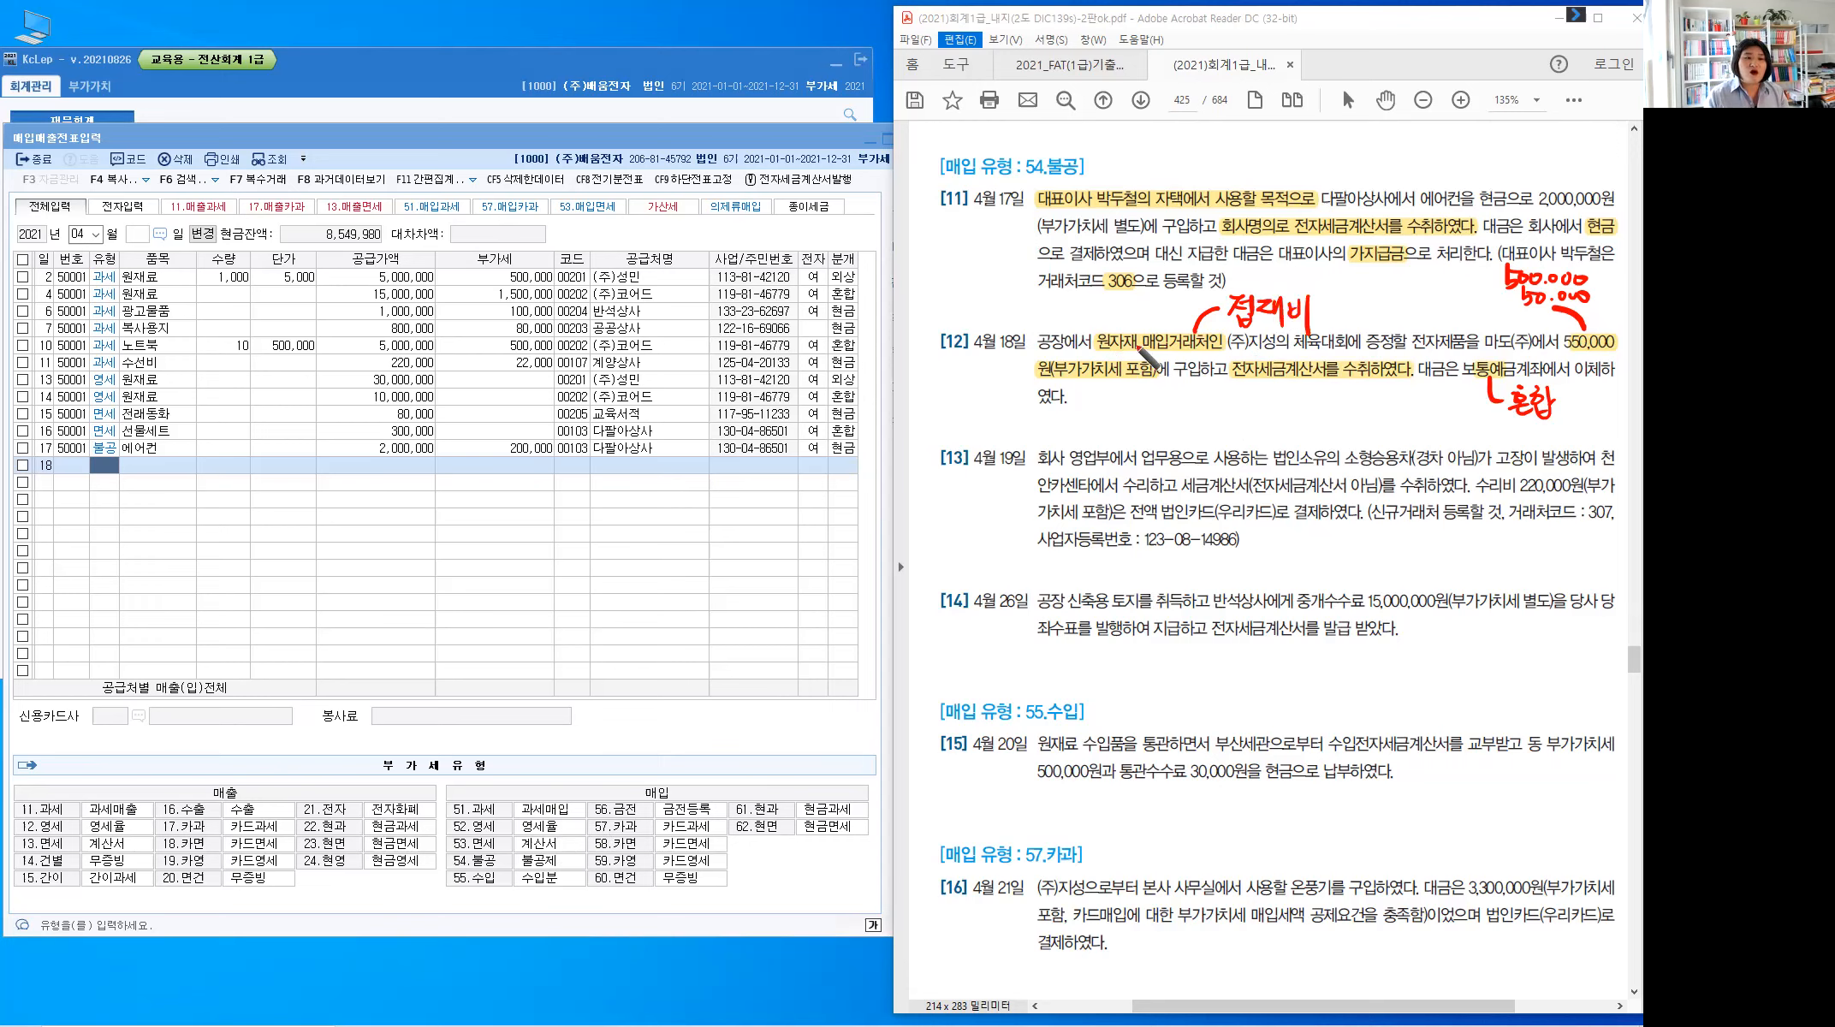
left_click_drag(1057, 330, 1093, 310)
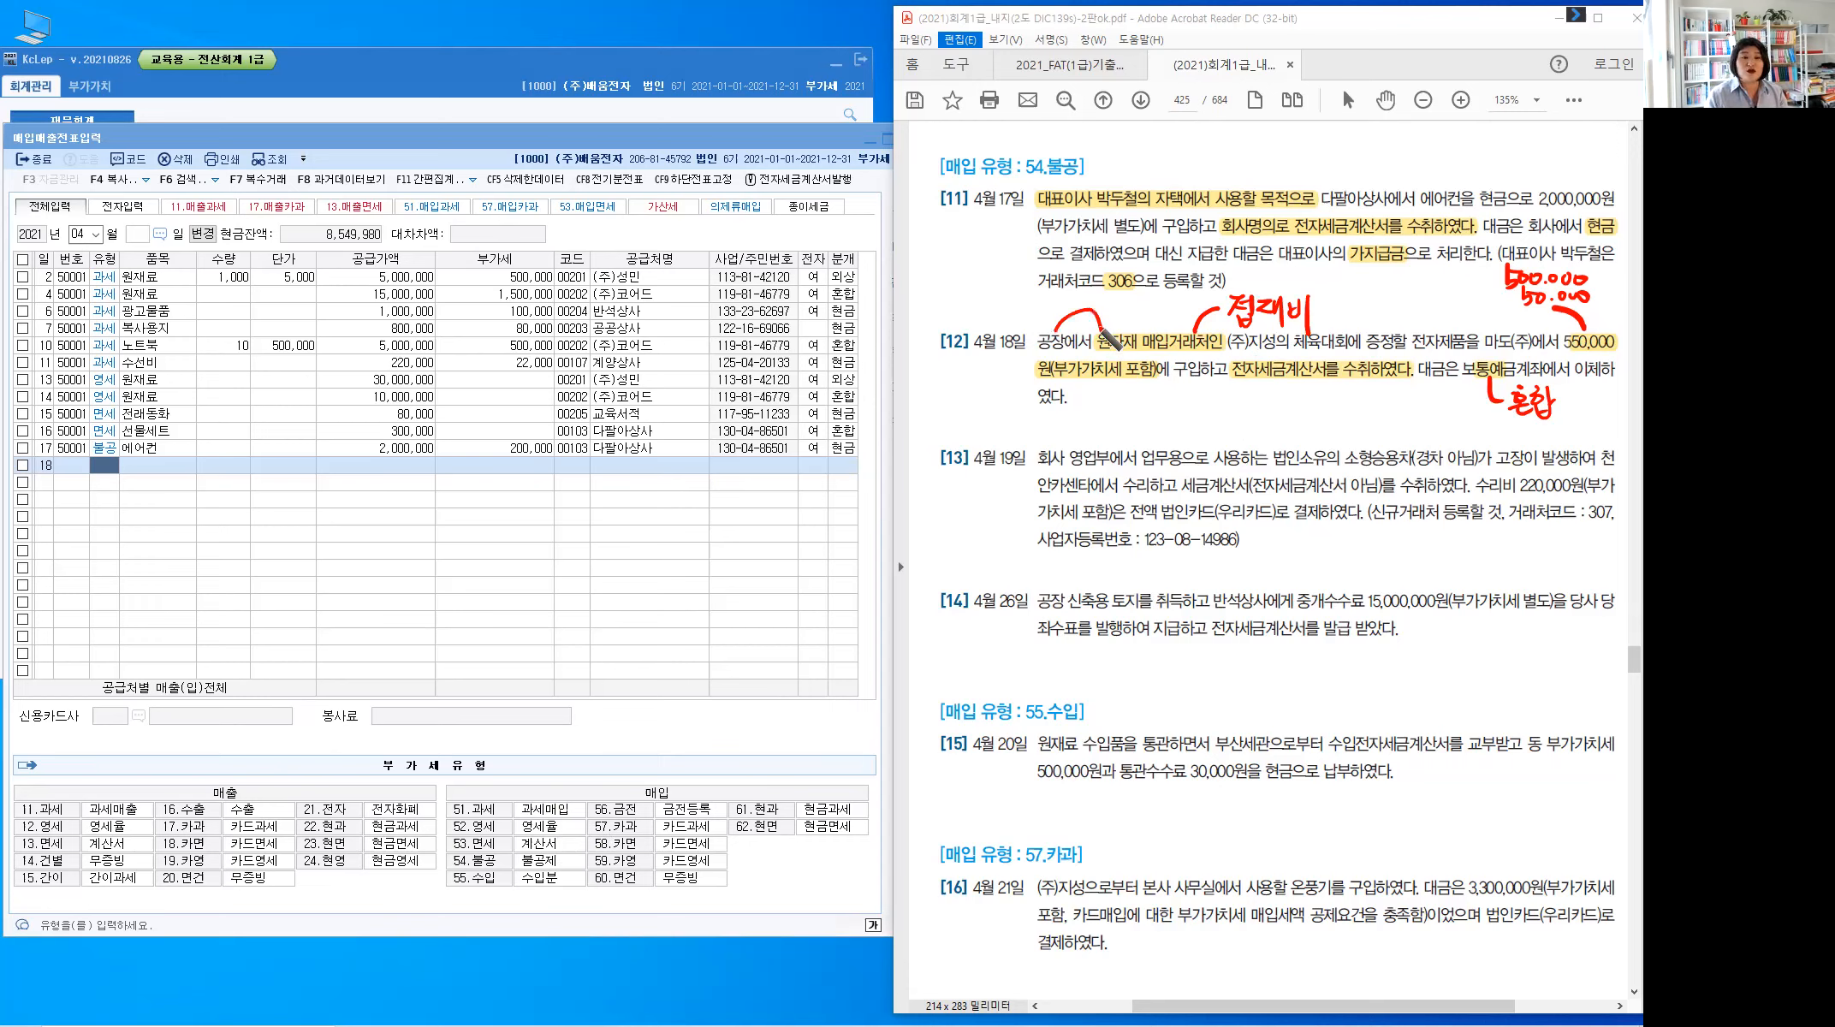
left_click_drag(1319, 304, 1316, 329)
left_click_drag(1324, 307, 1352, 332)
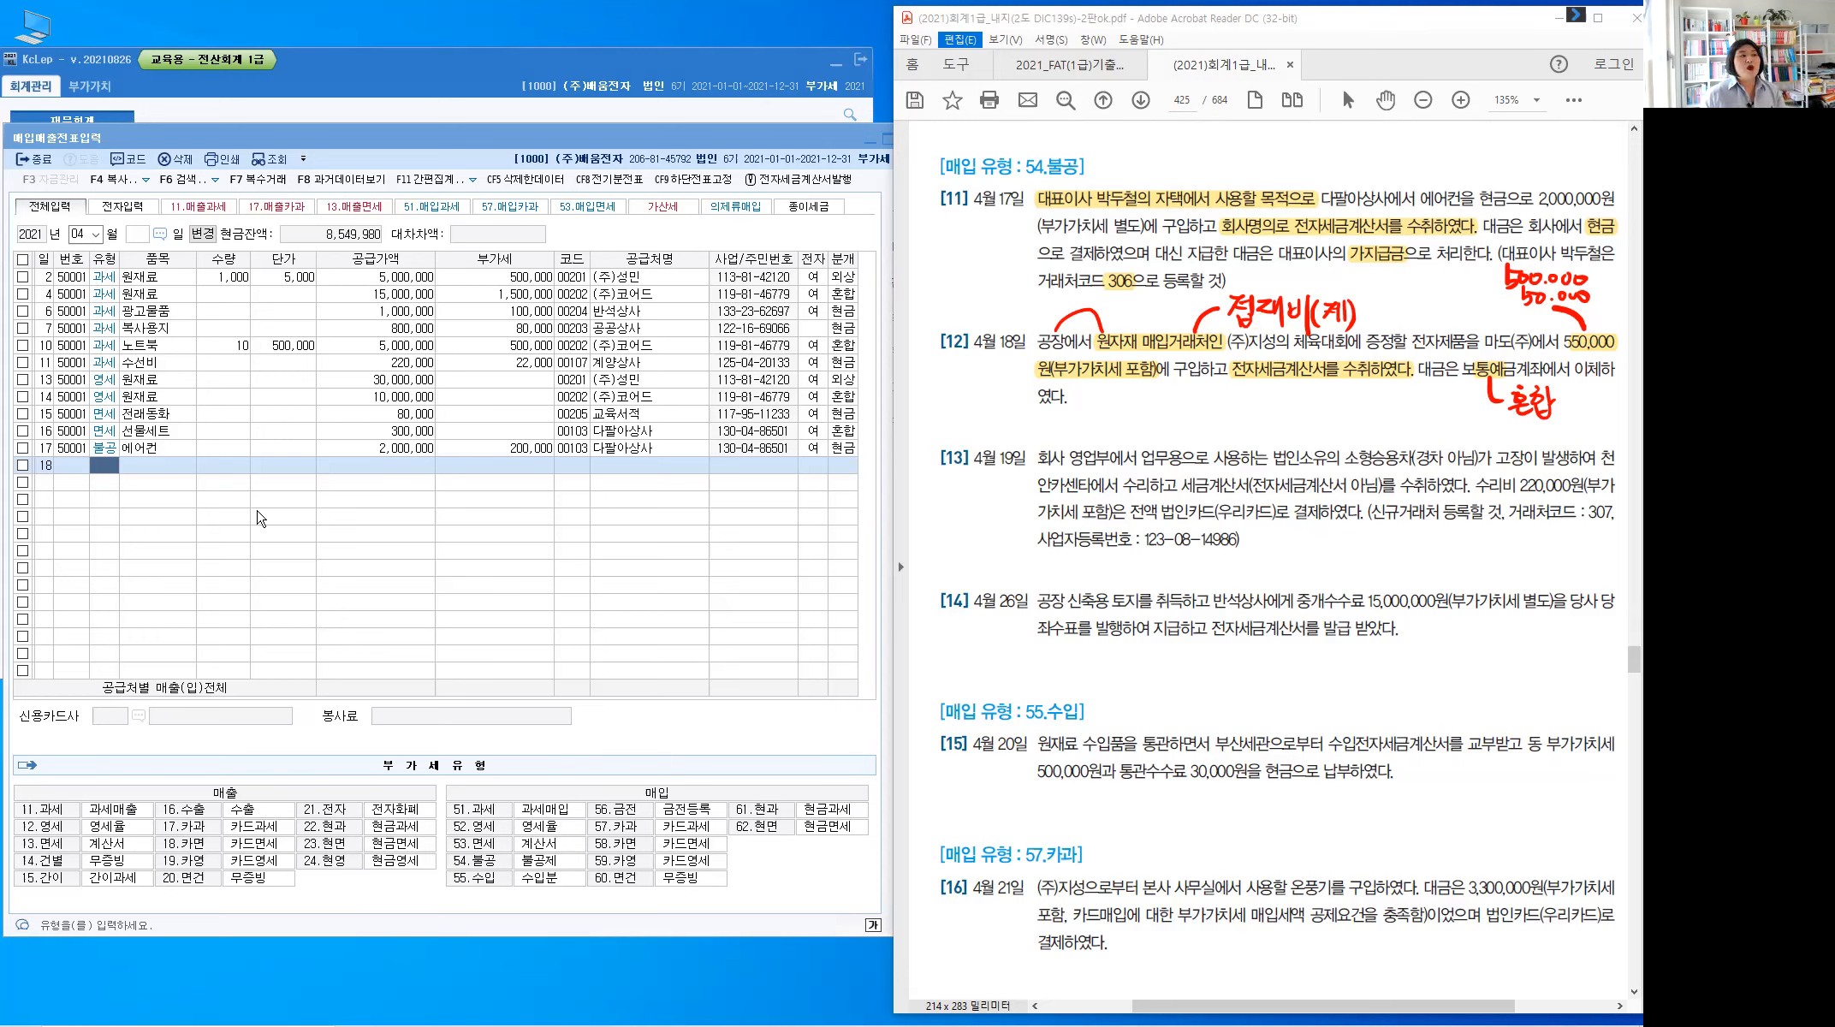
Enter row 18 as type 54 불공 for 전자제품, supply 500,000 with 50,000 VAT
left_click(107, 470)
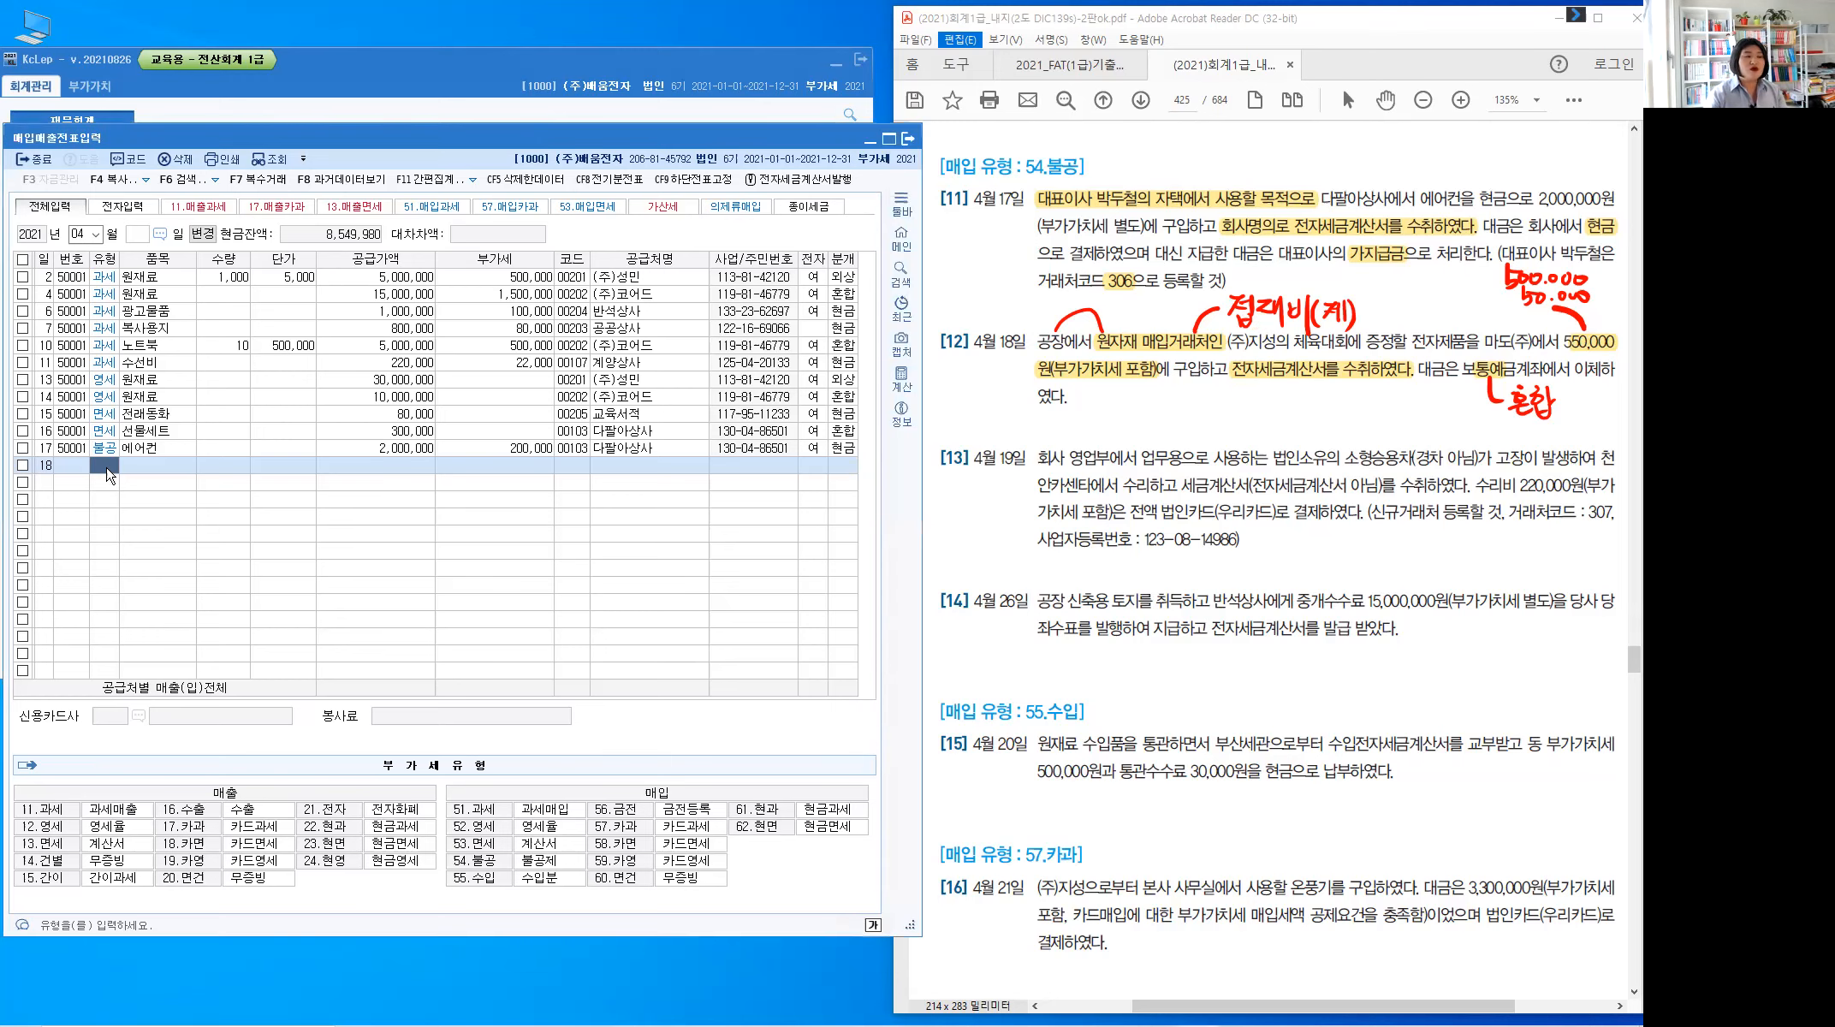
type("54")
key("Return")
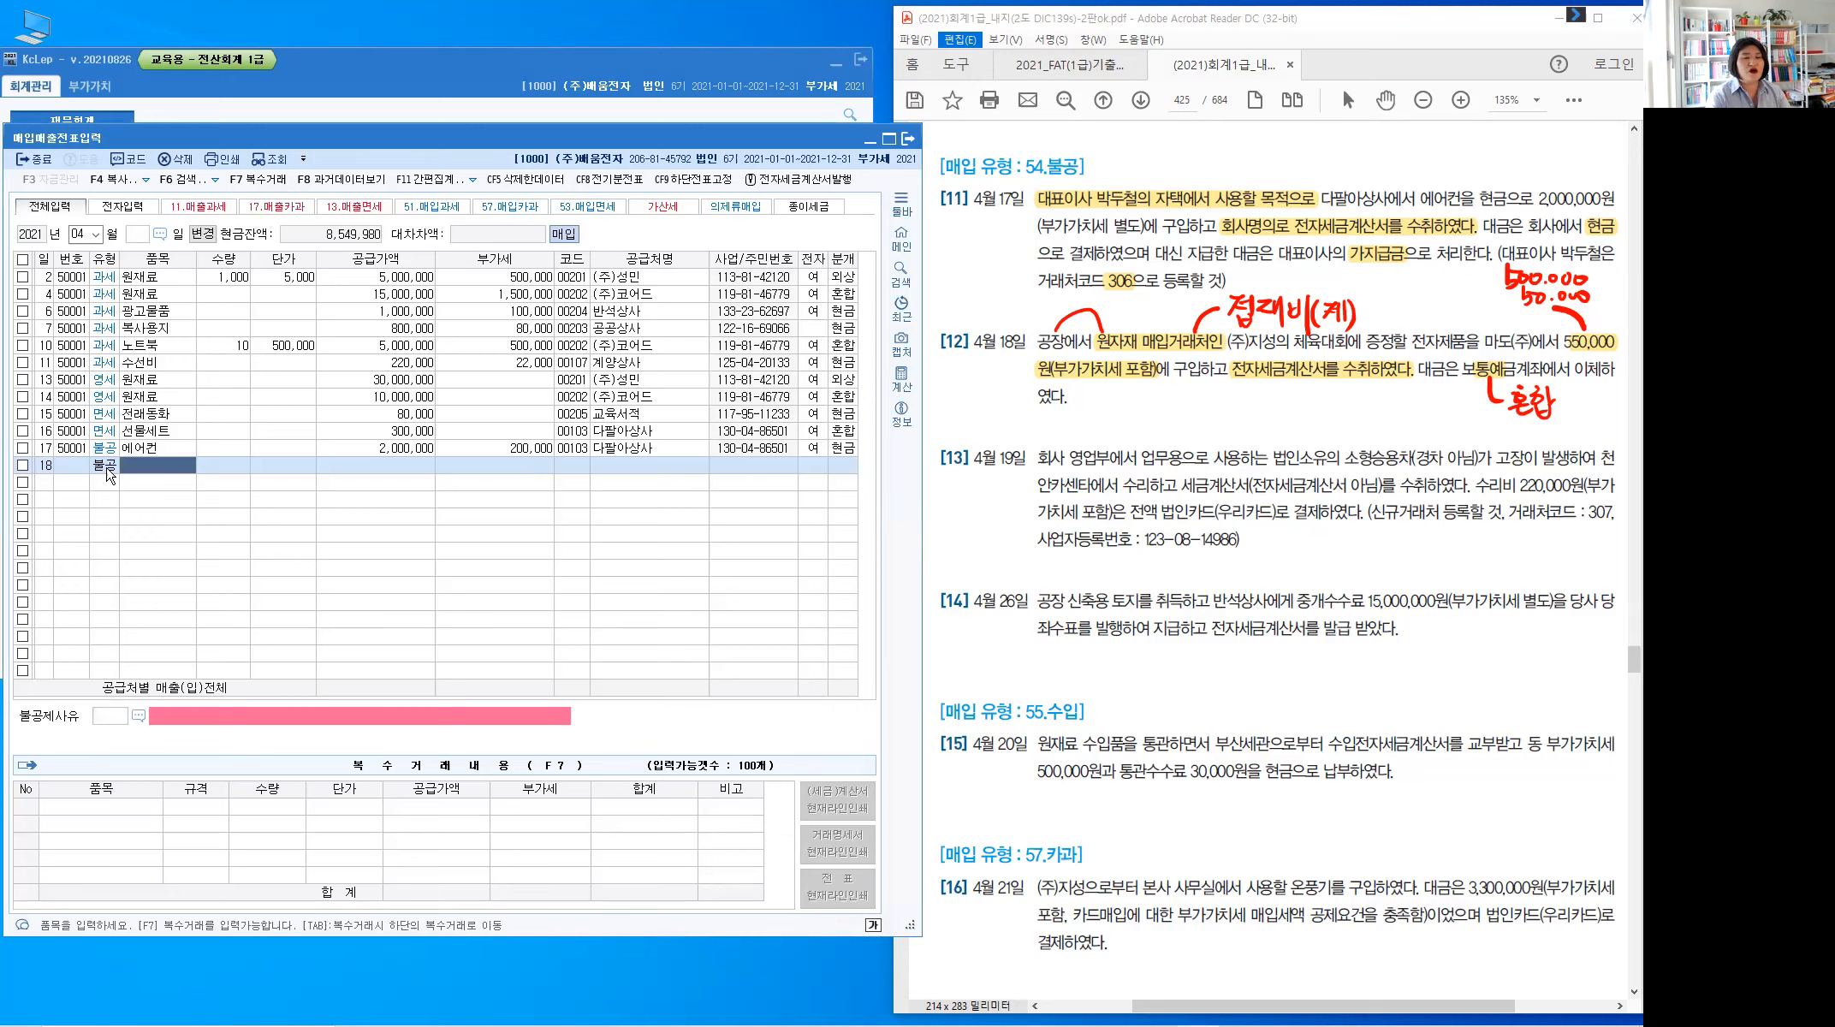
type("ㅈ")
type("ㅓㄴ자")
type("제품")
key("Return")
key("Return")
key("Return")
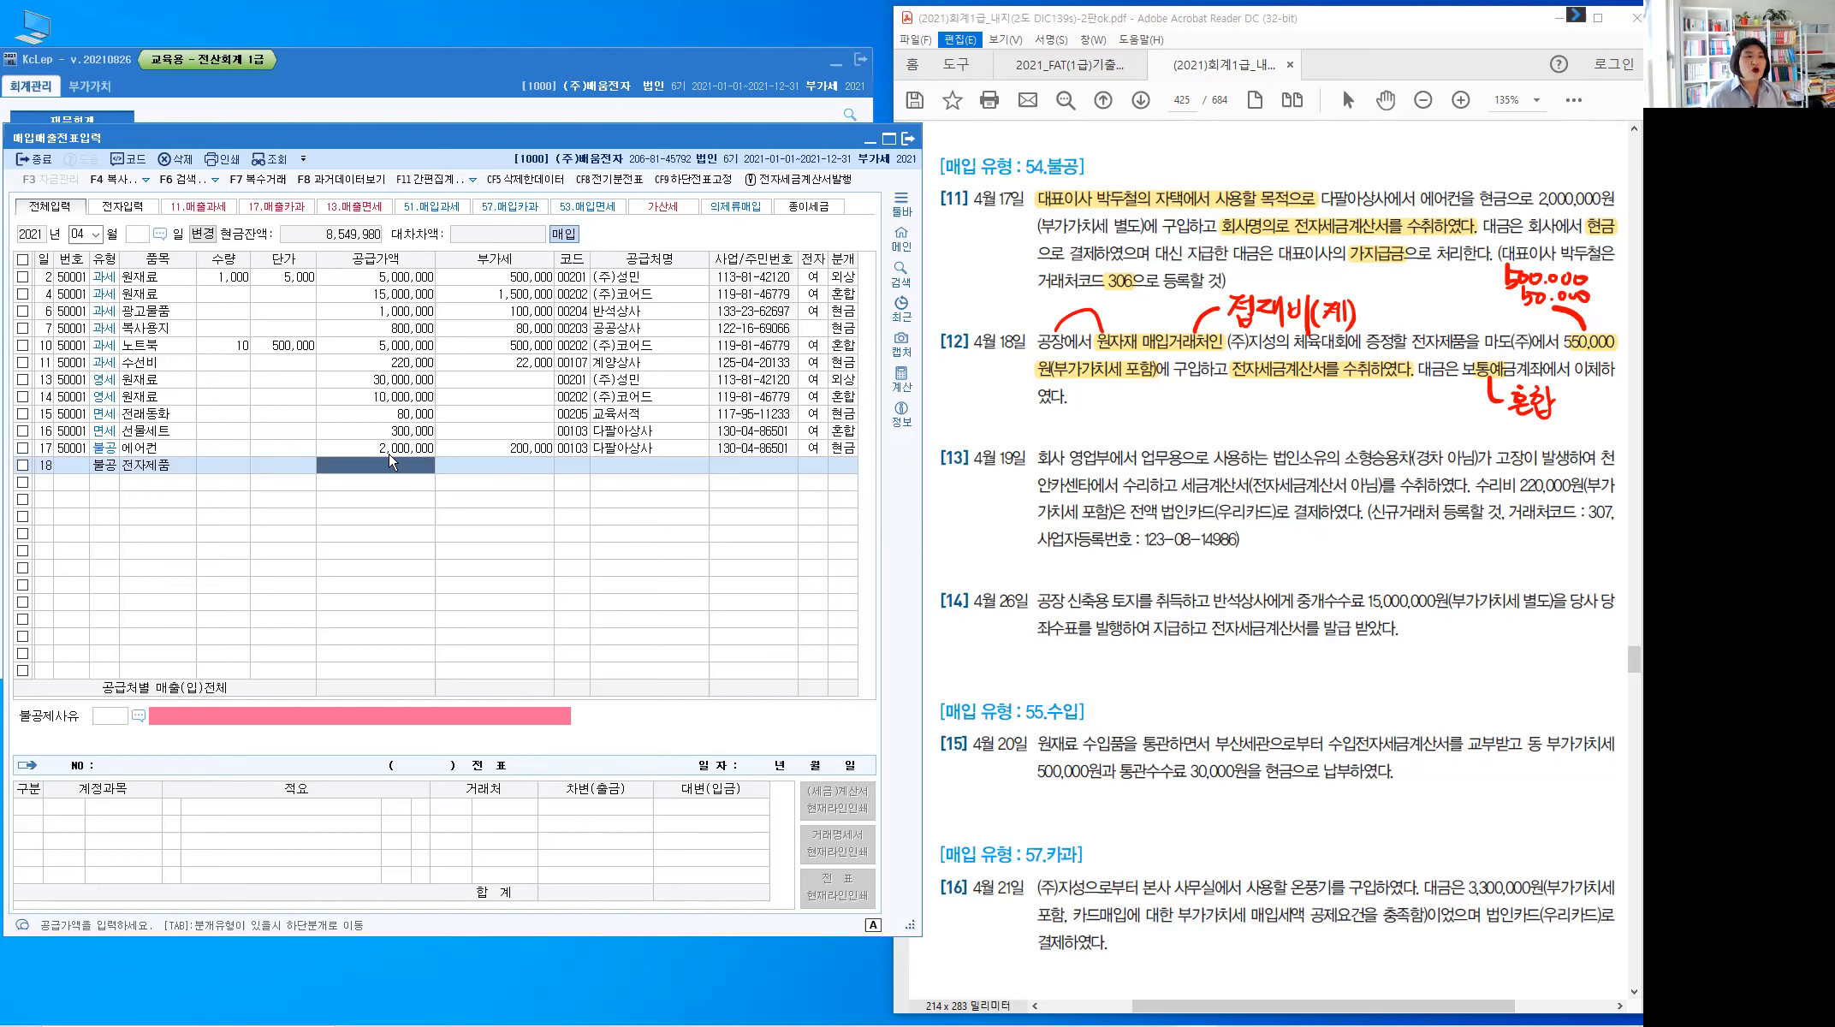
type("500,000")
key("Return")
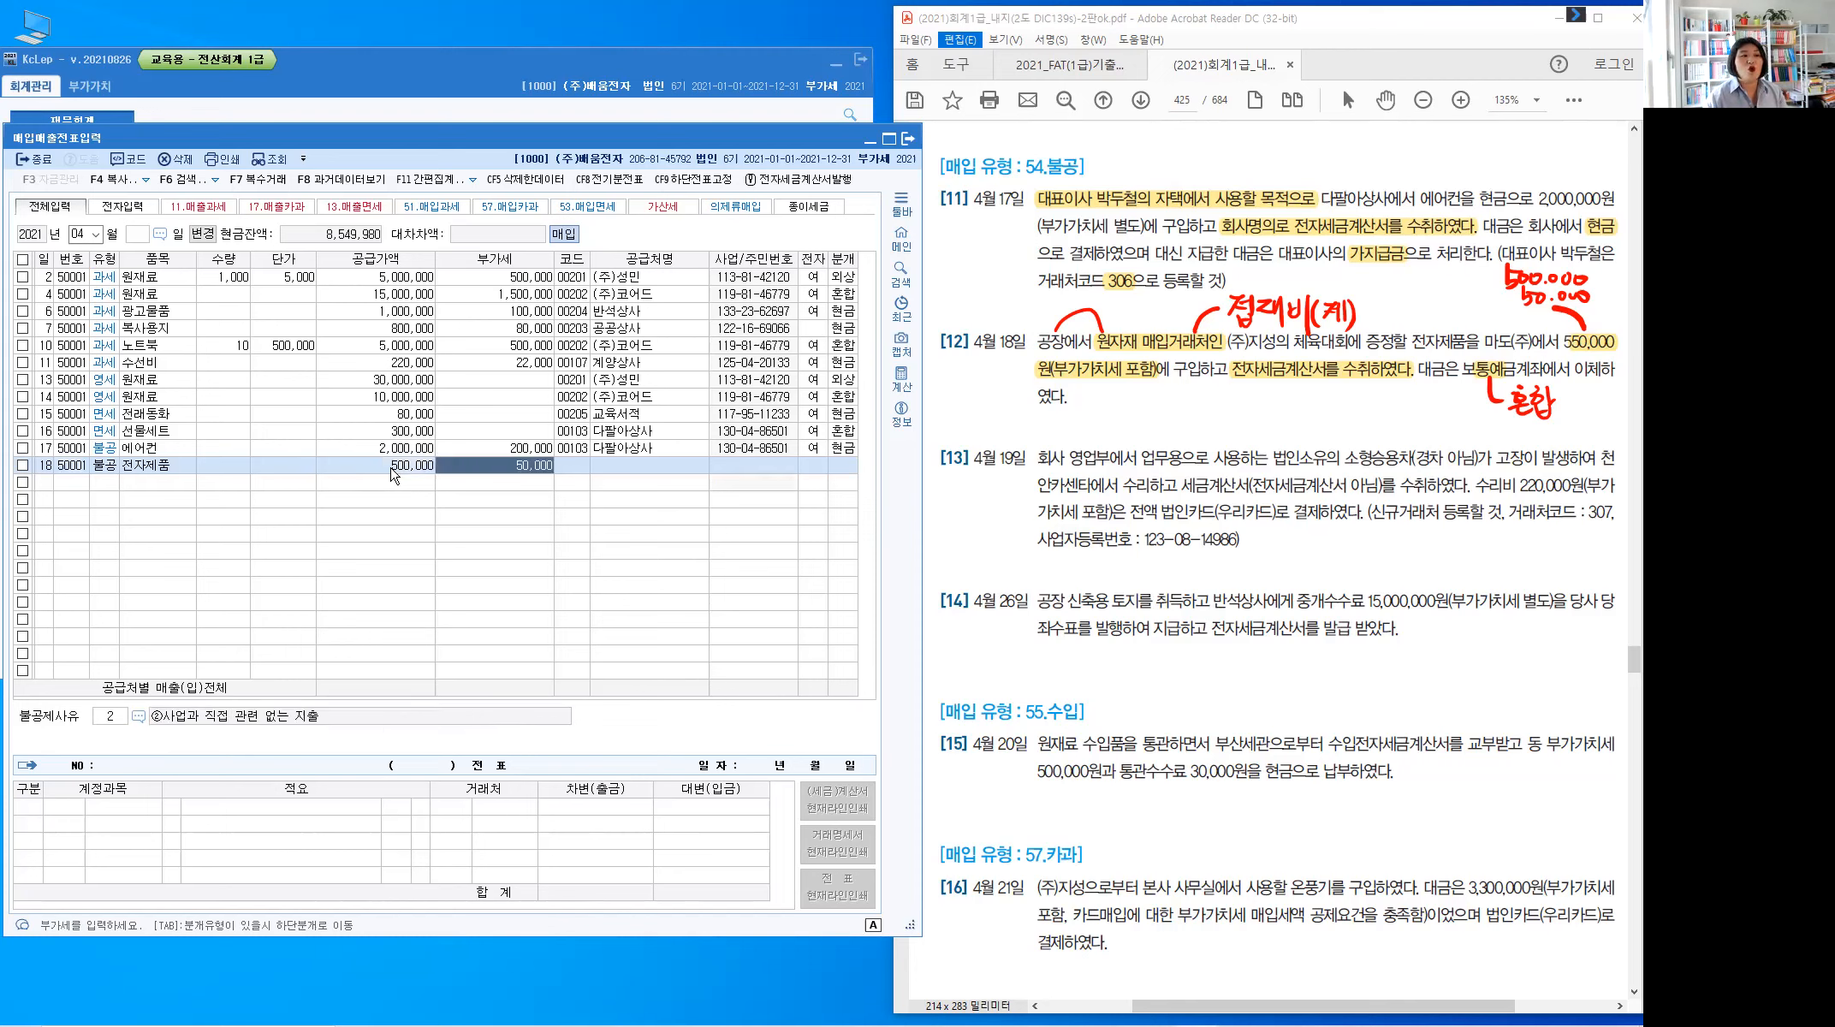
key("Return")
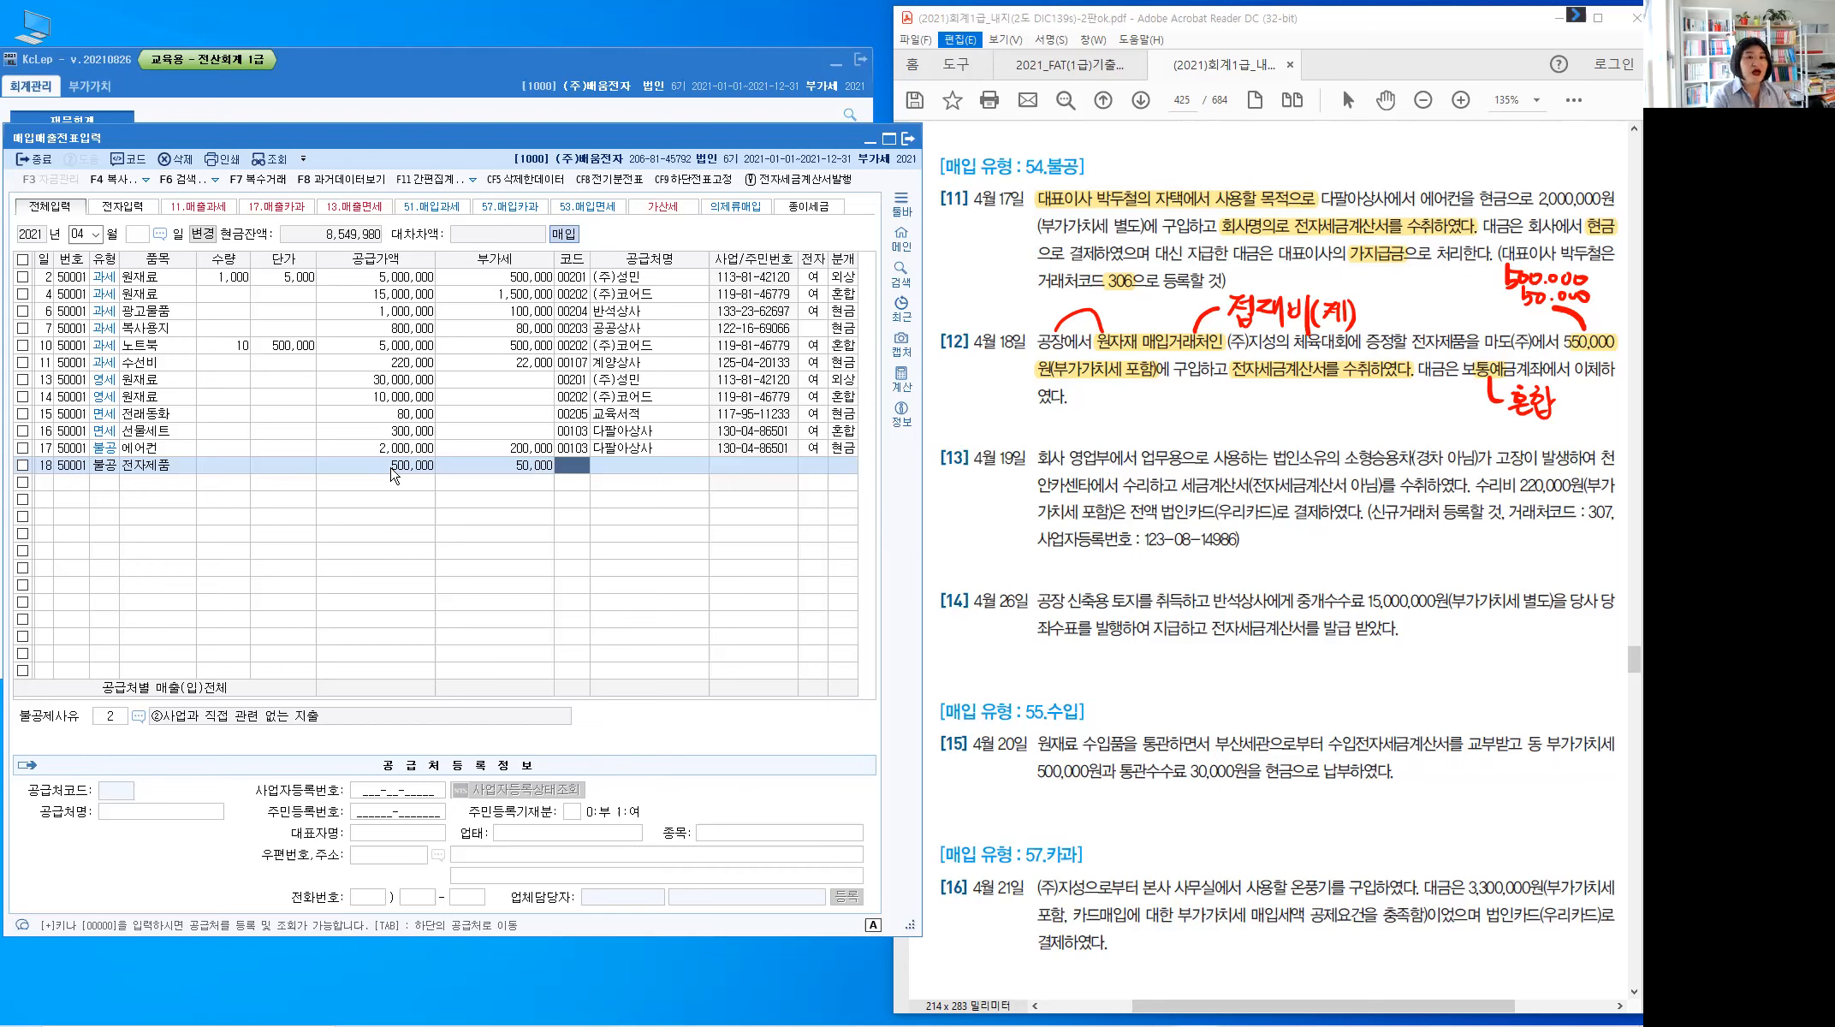
Set supplier 마도(주), electronic invoice 1, and non-deduction reason ④접대비 및 이와 유사한 비용 관련
type("마도")
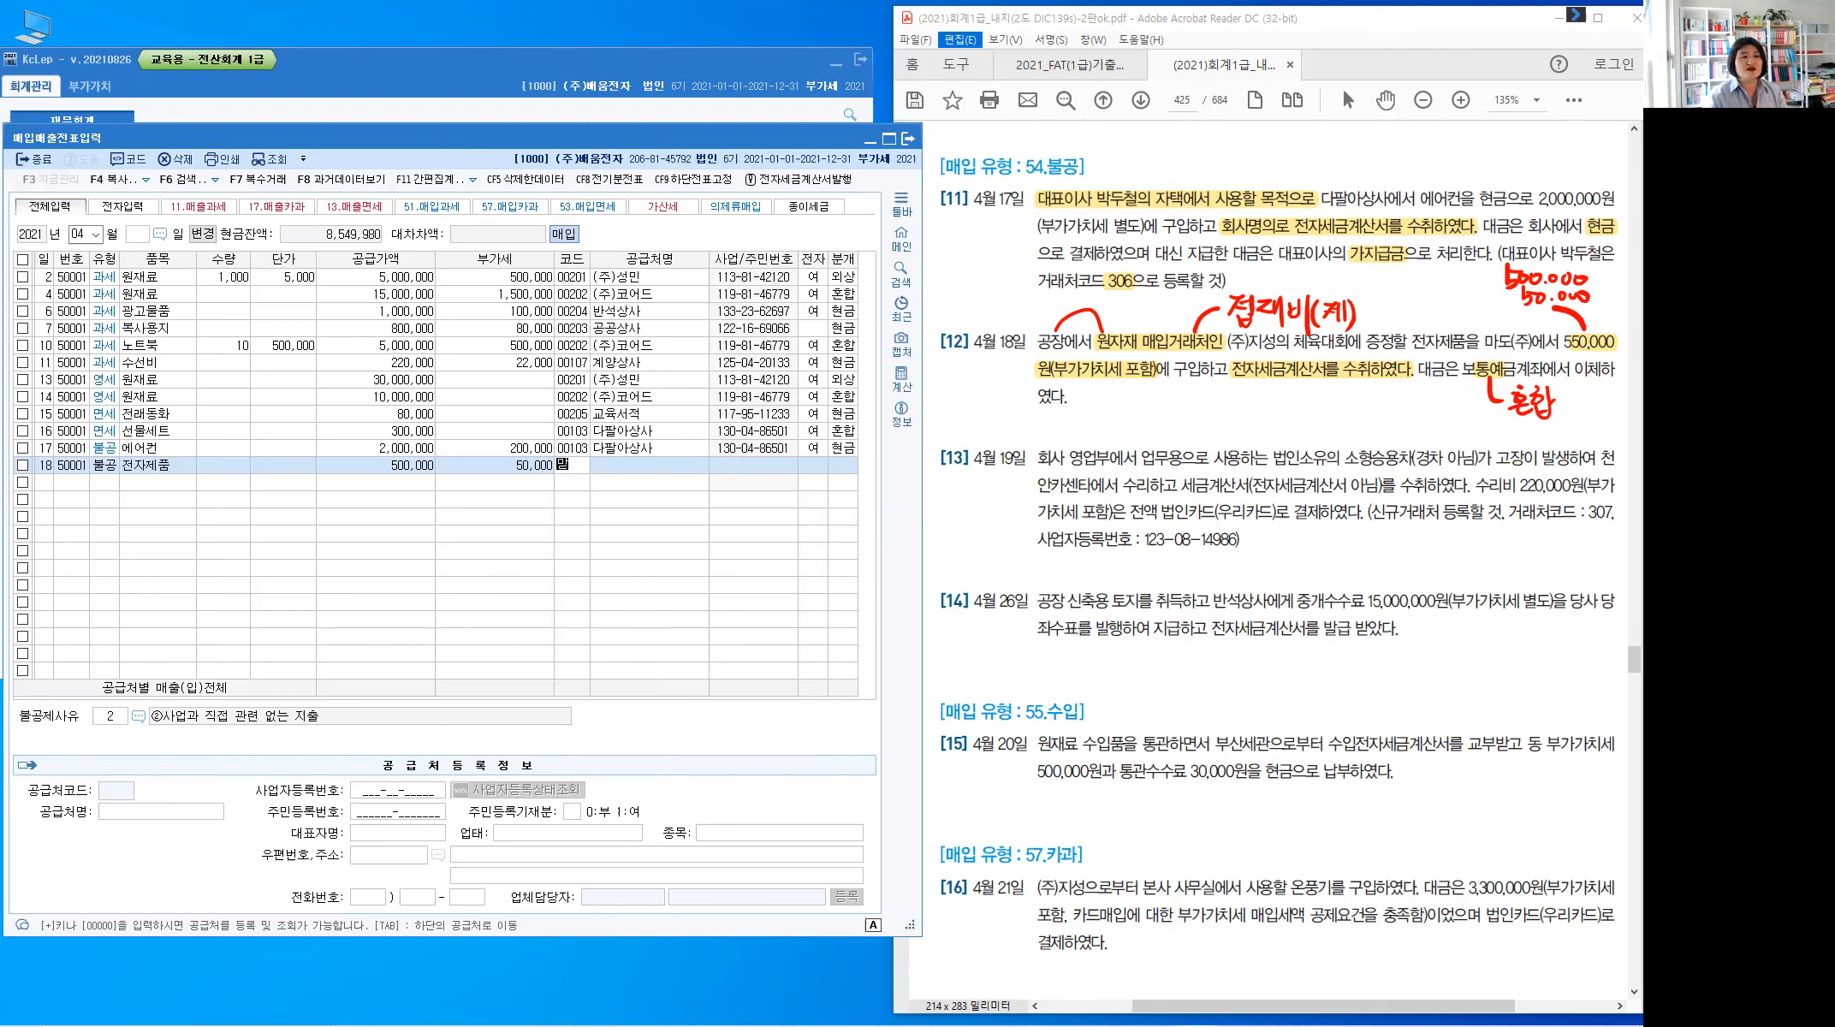
key("Return")
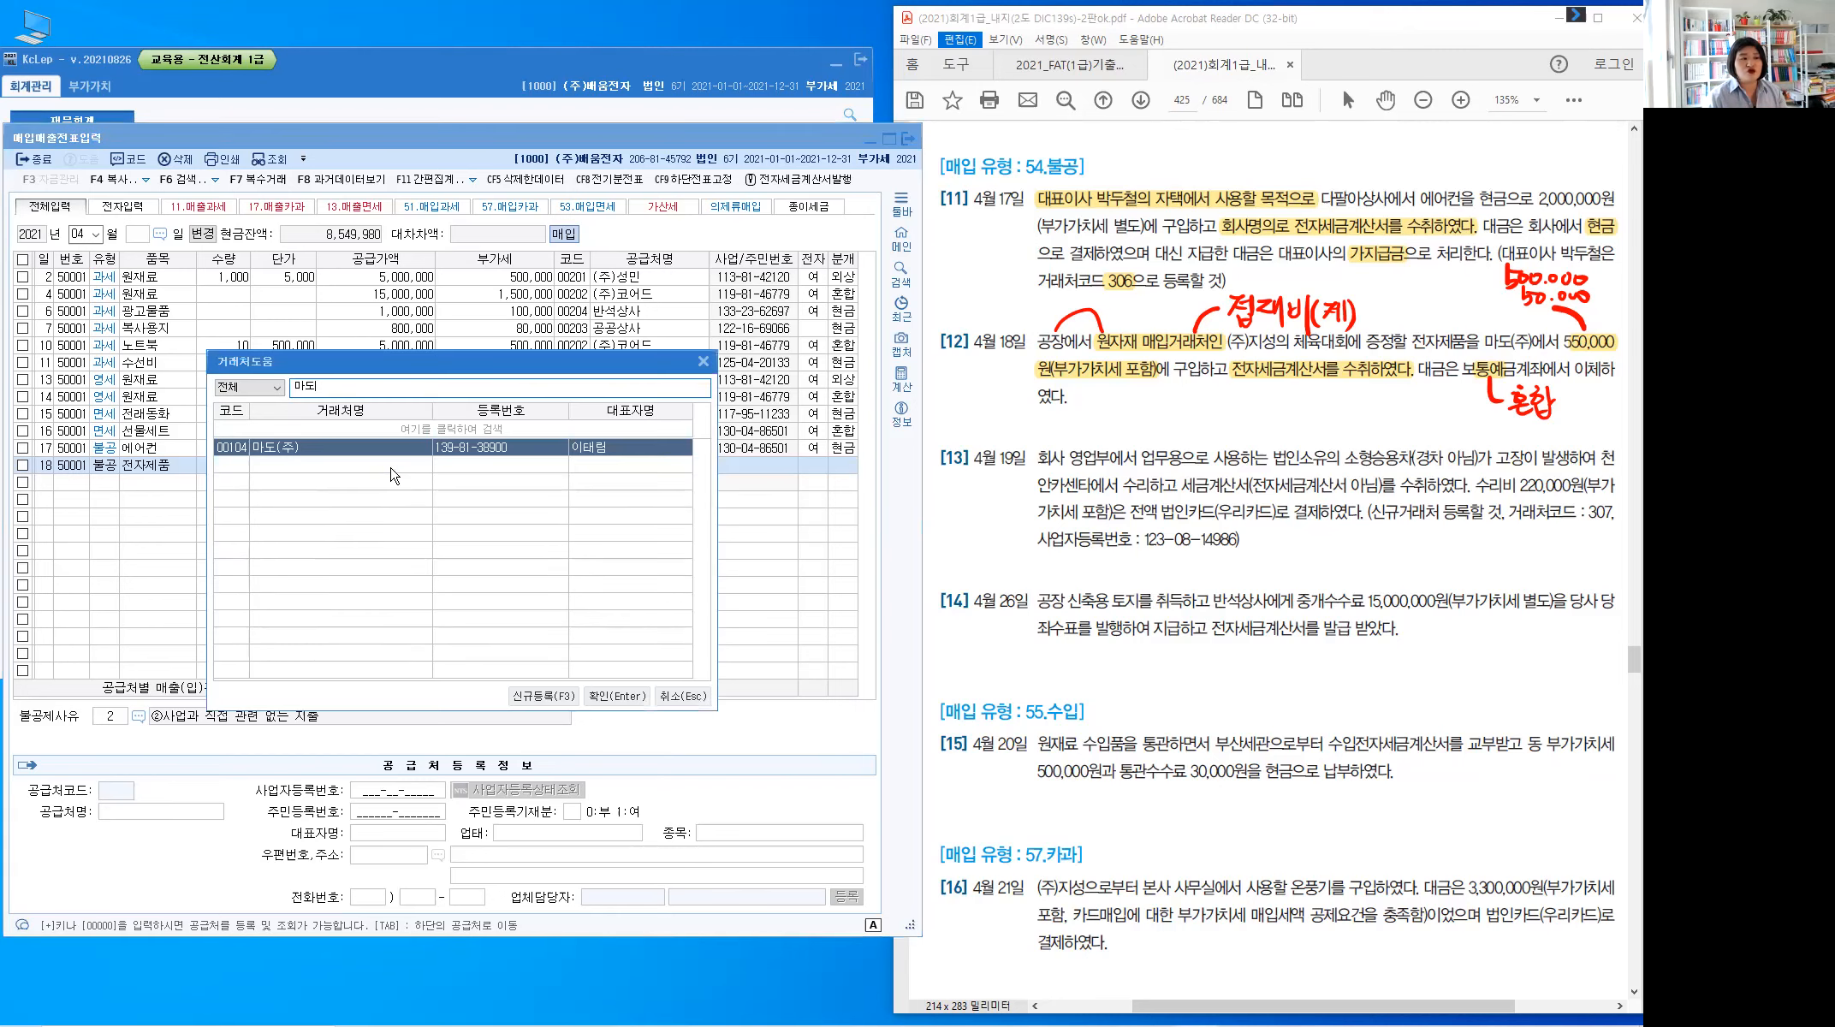
key("Return")
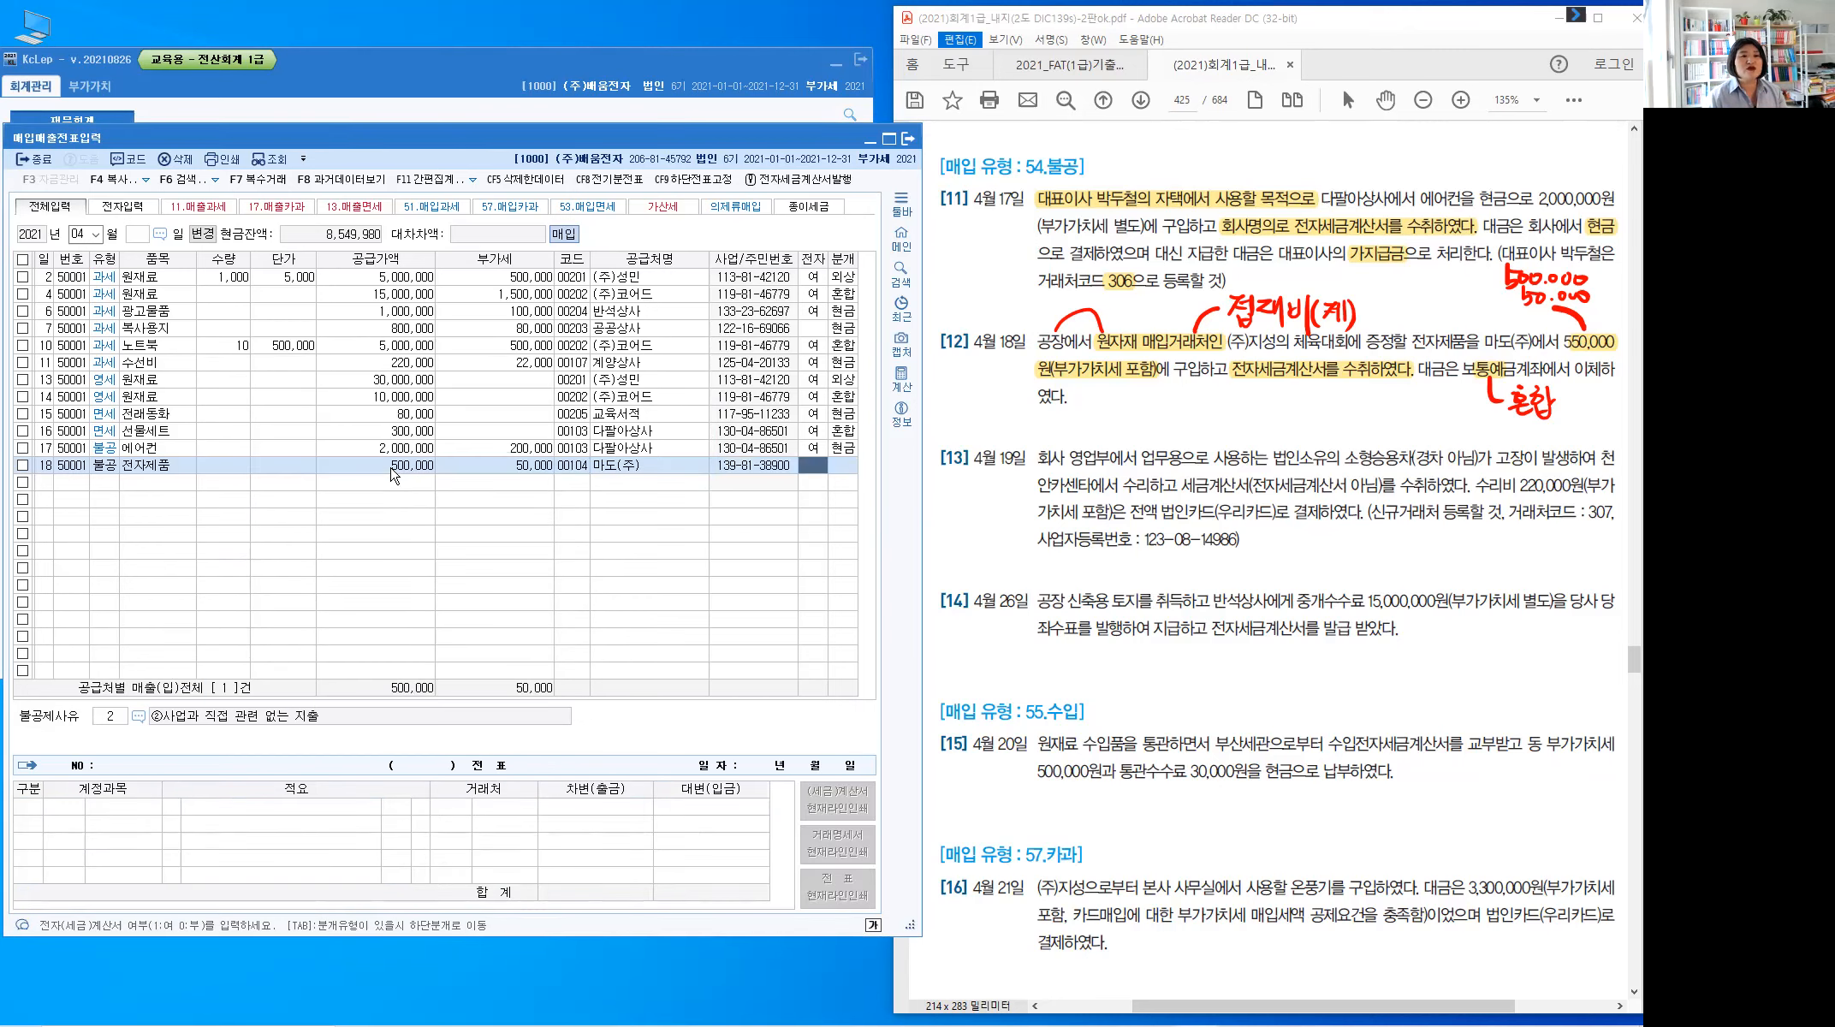
type("1")
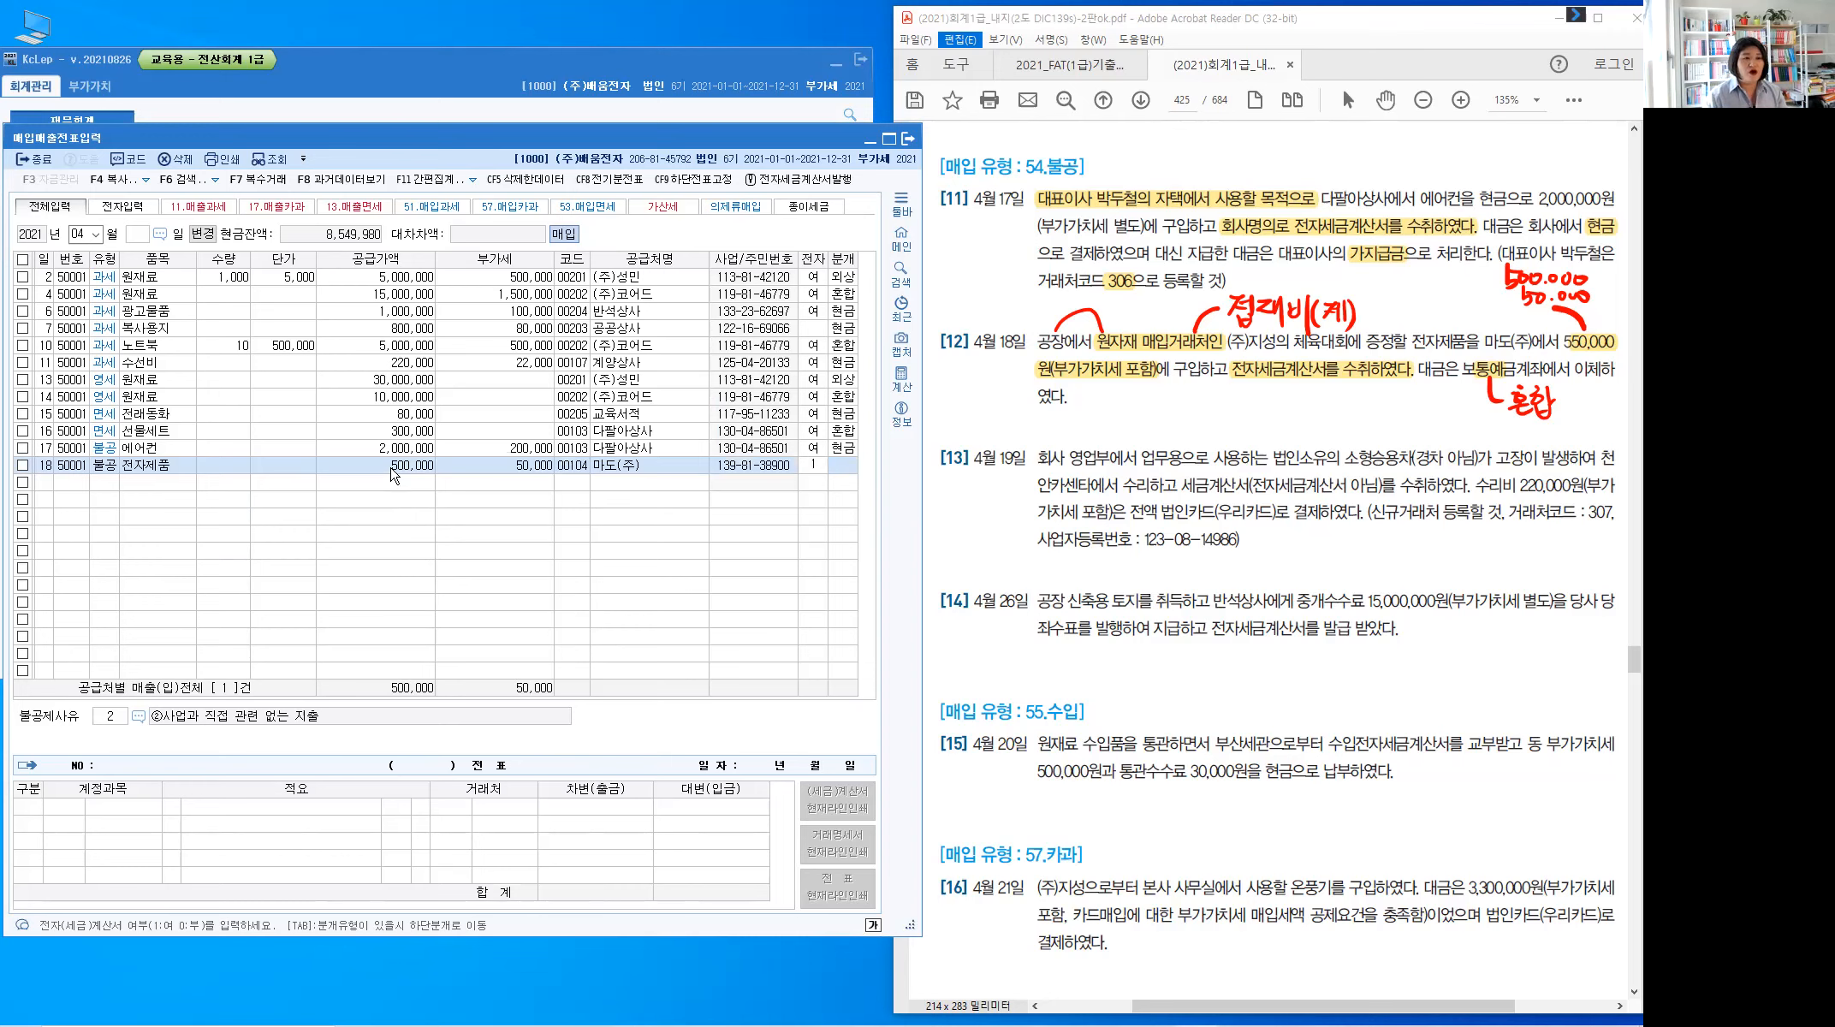
key("Return")
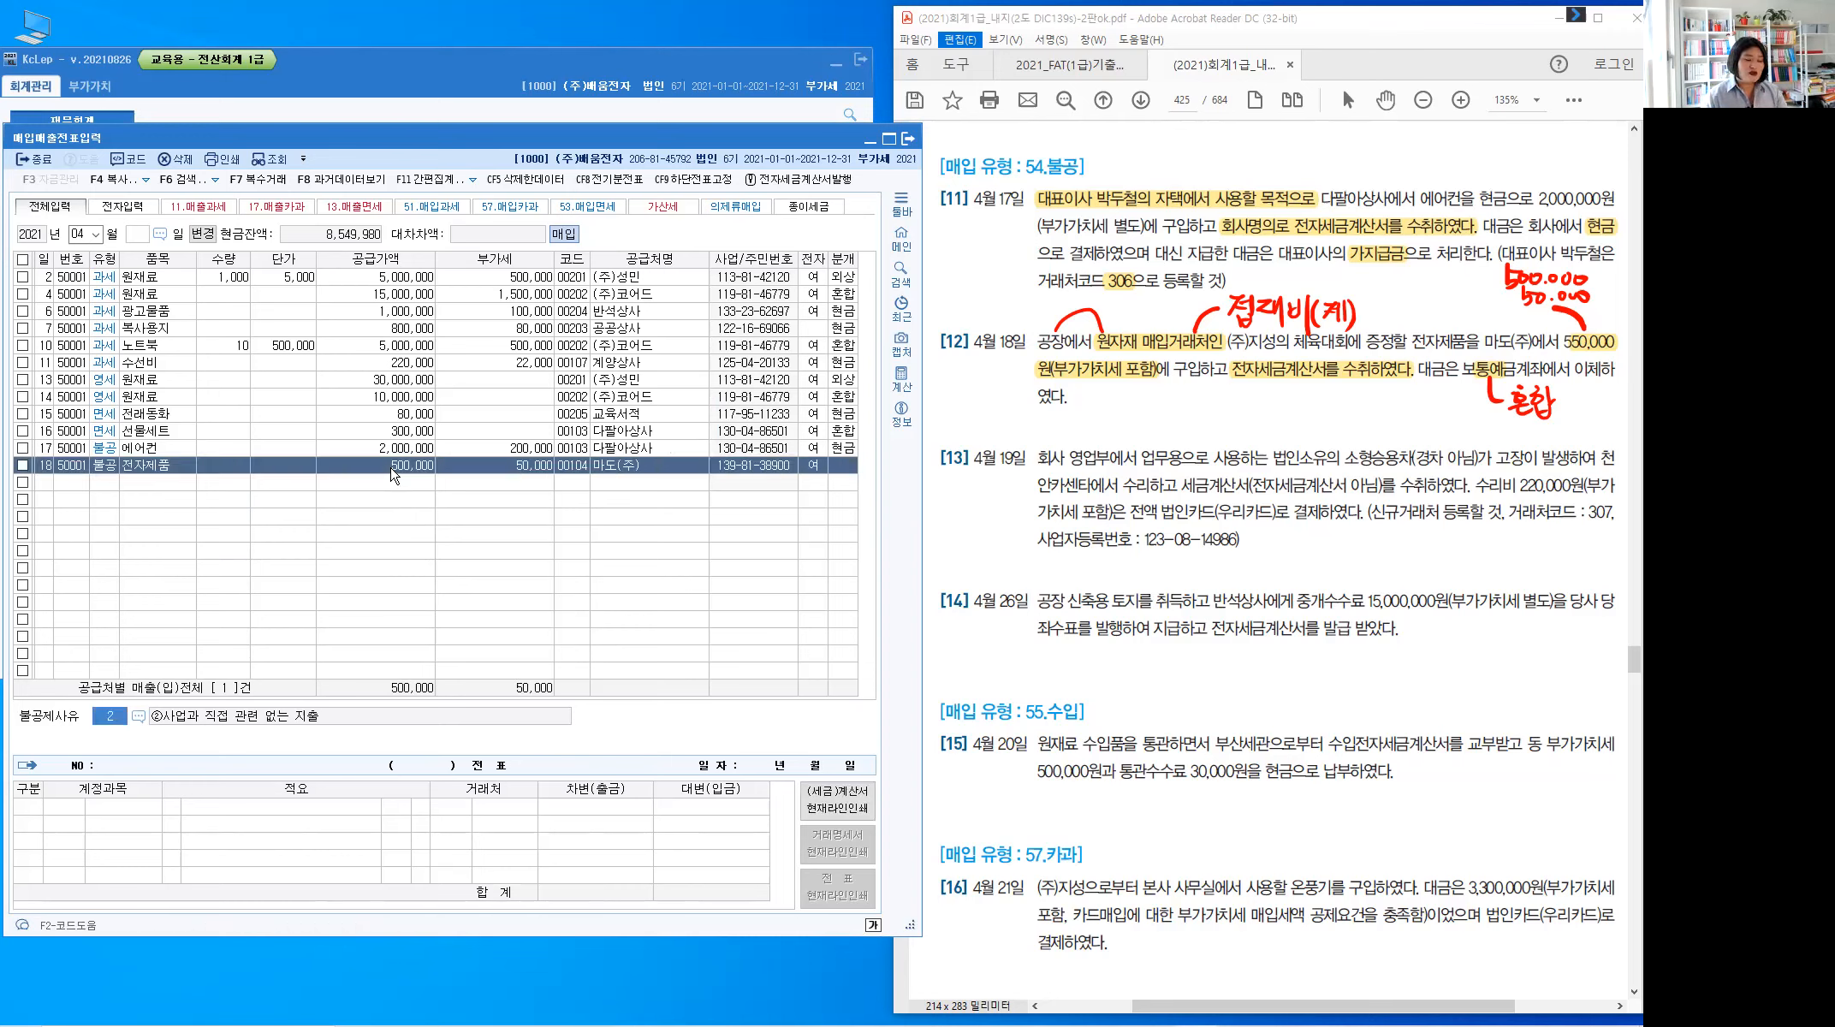
key("F2")
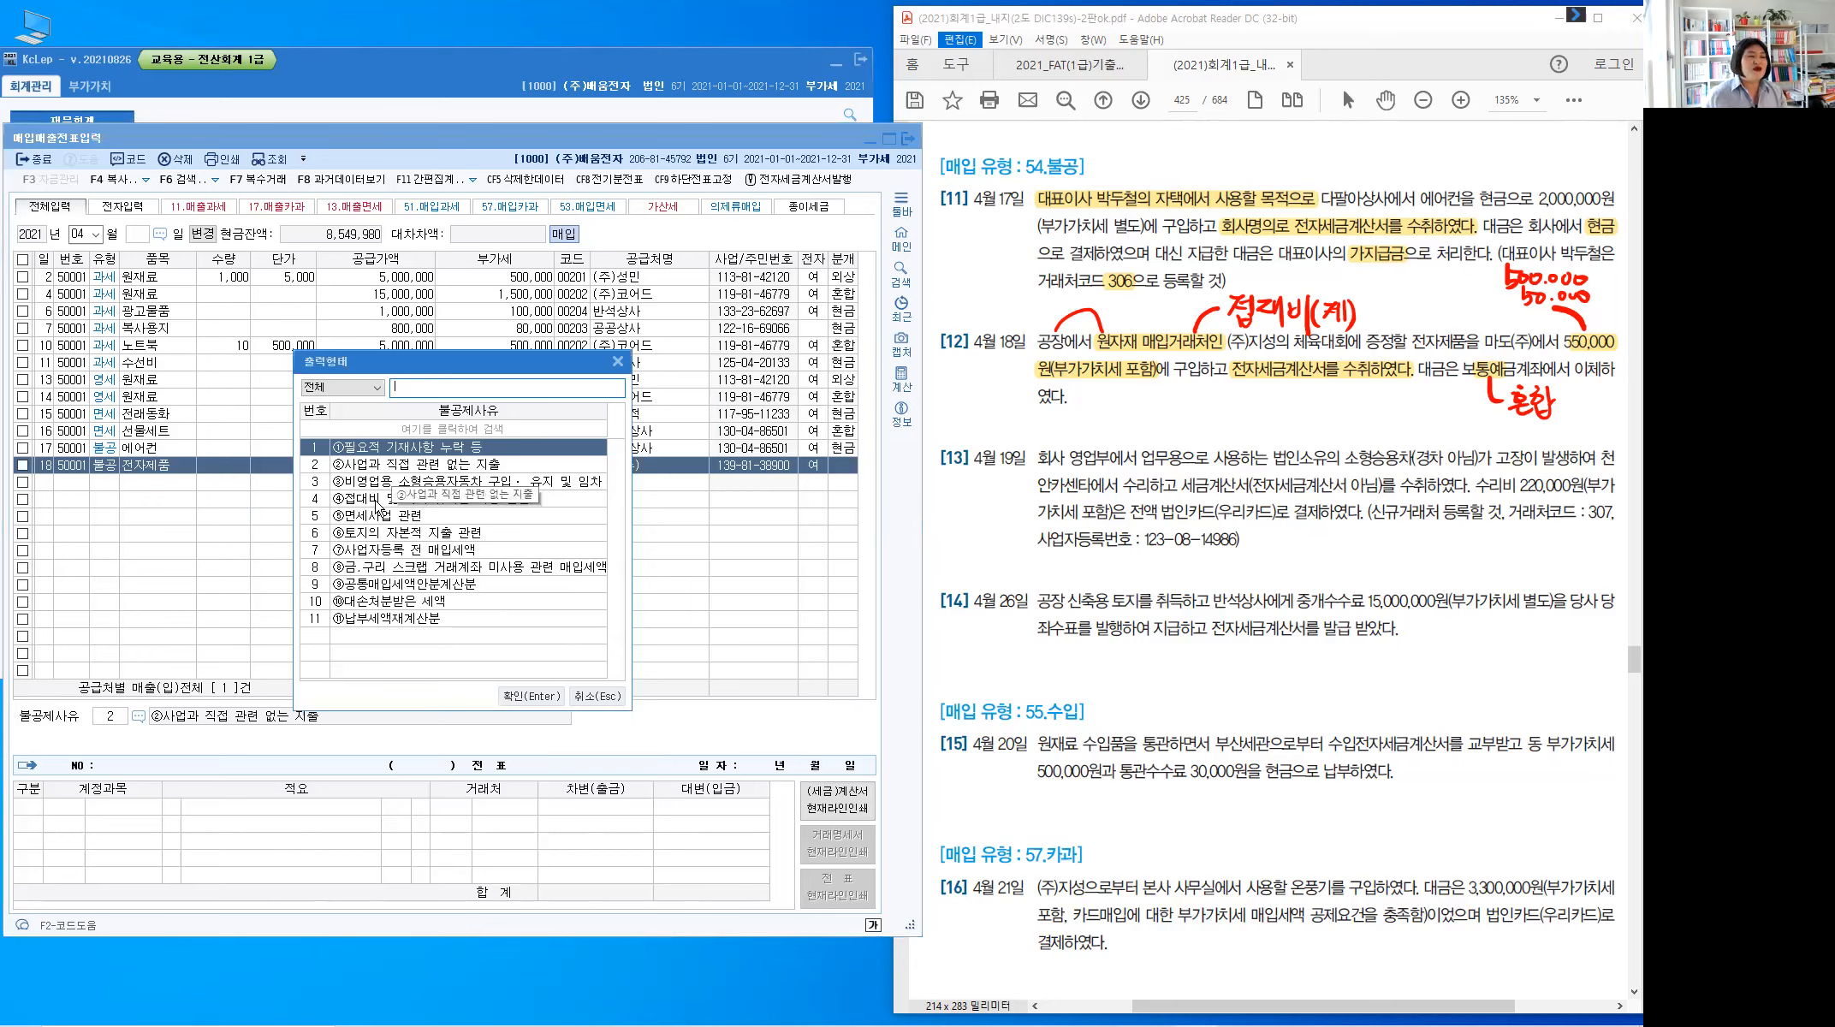
left_click(382, 500)
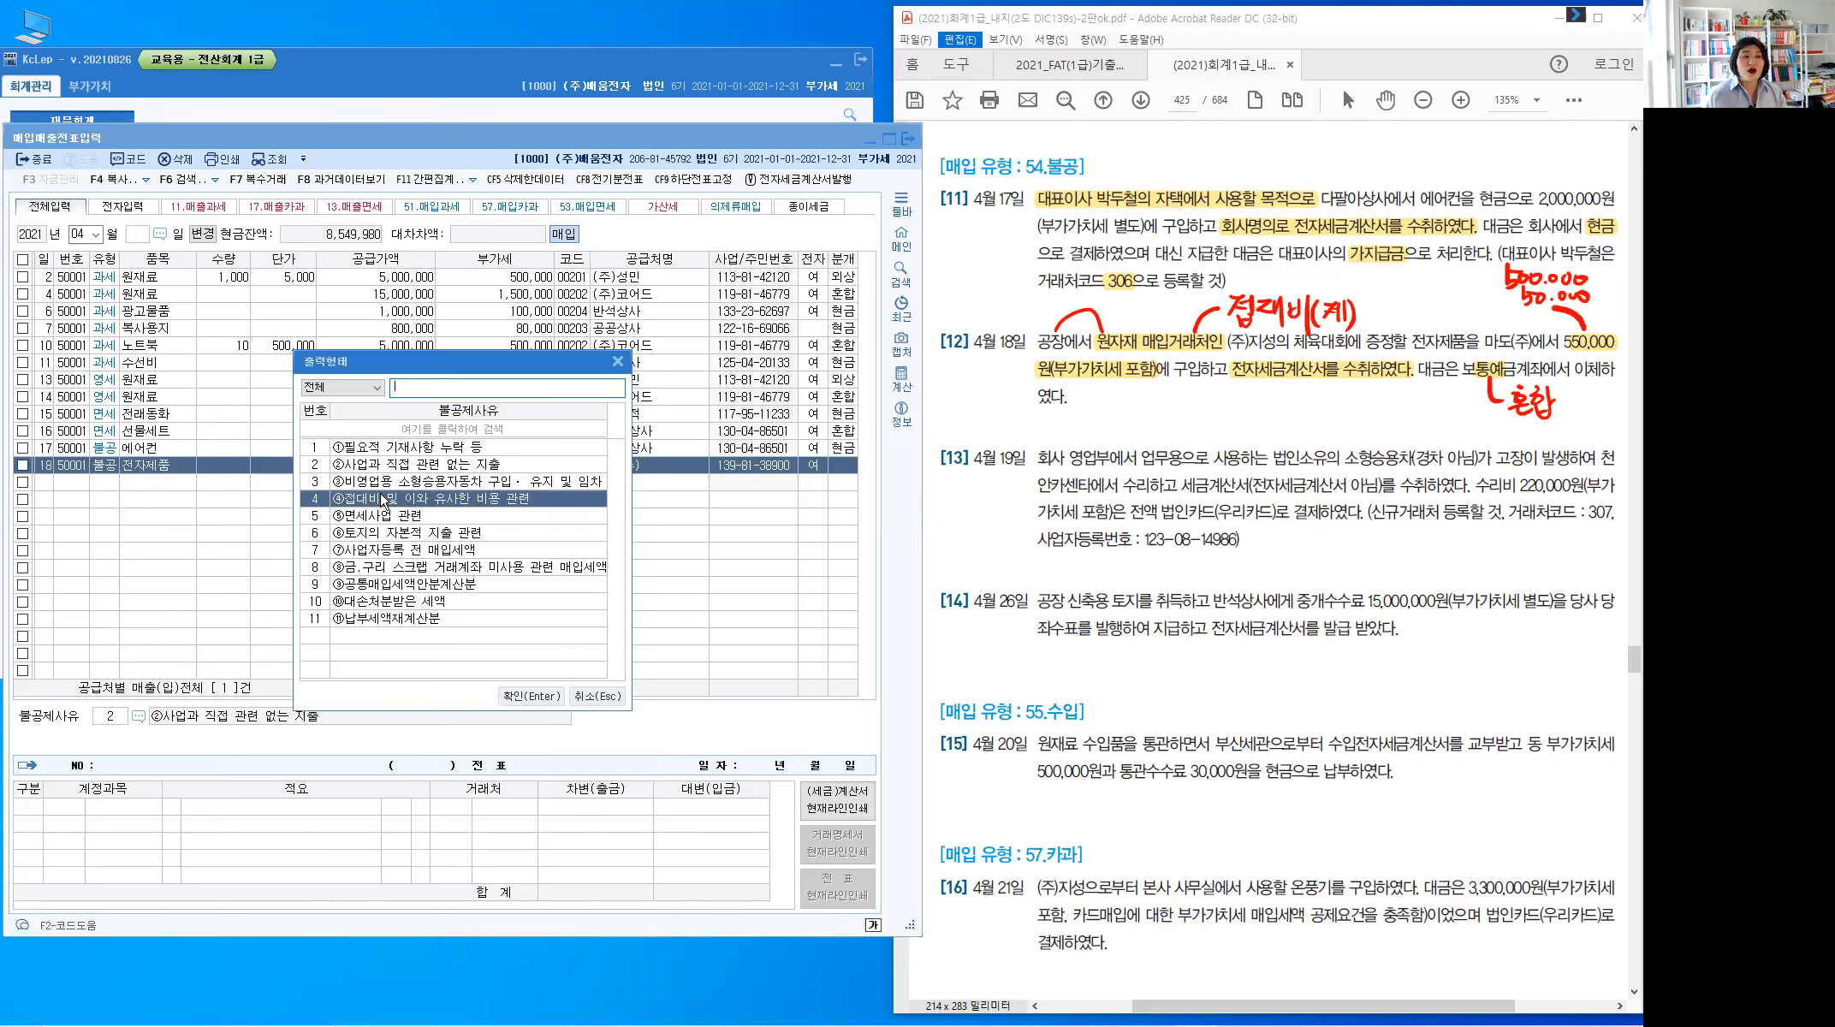
left_click(529, 696)
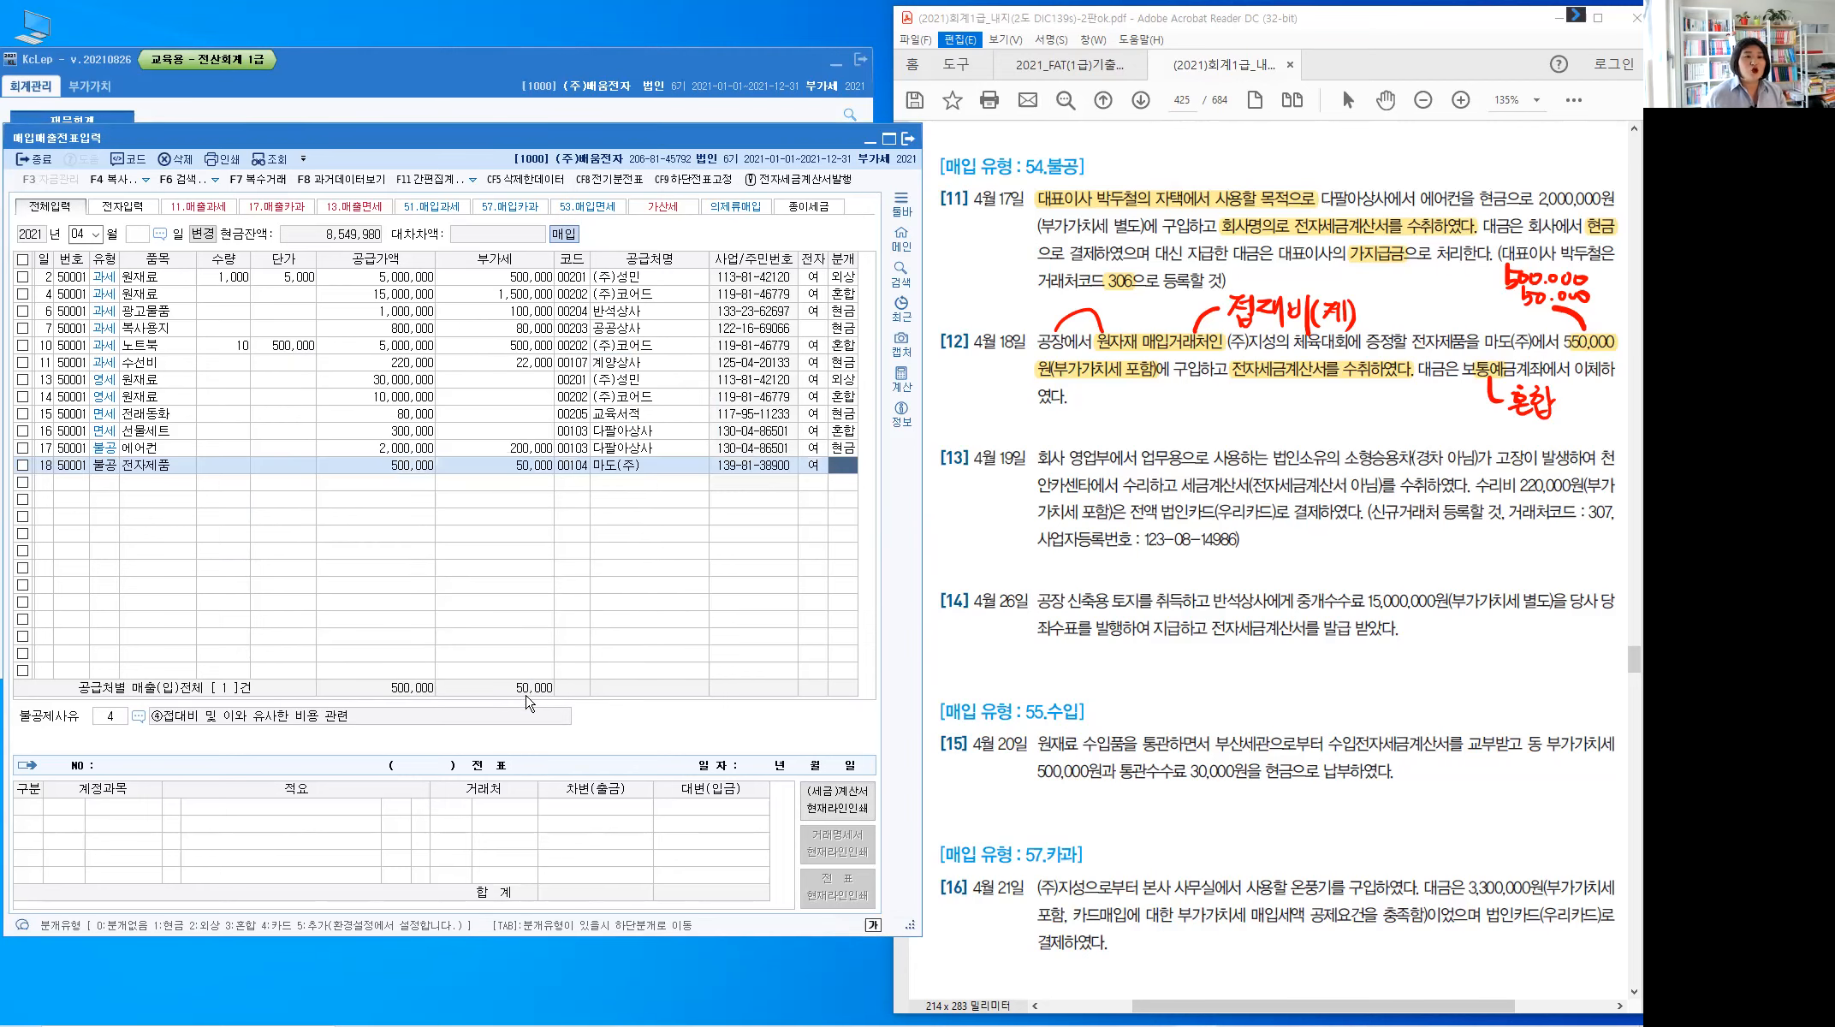
Choose 혼합 journal and debit 0513 접대비 for 550,000
type("3")
key("Return")
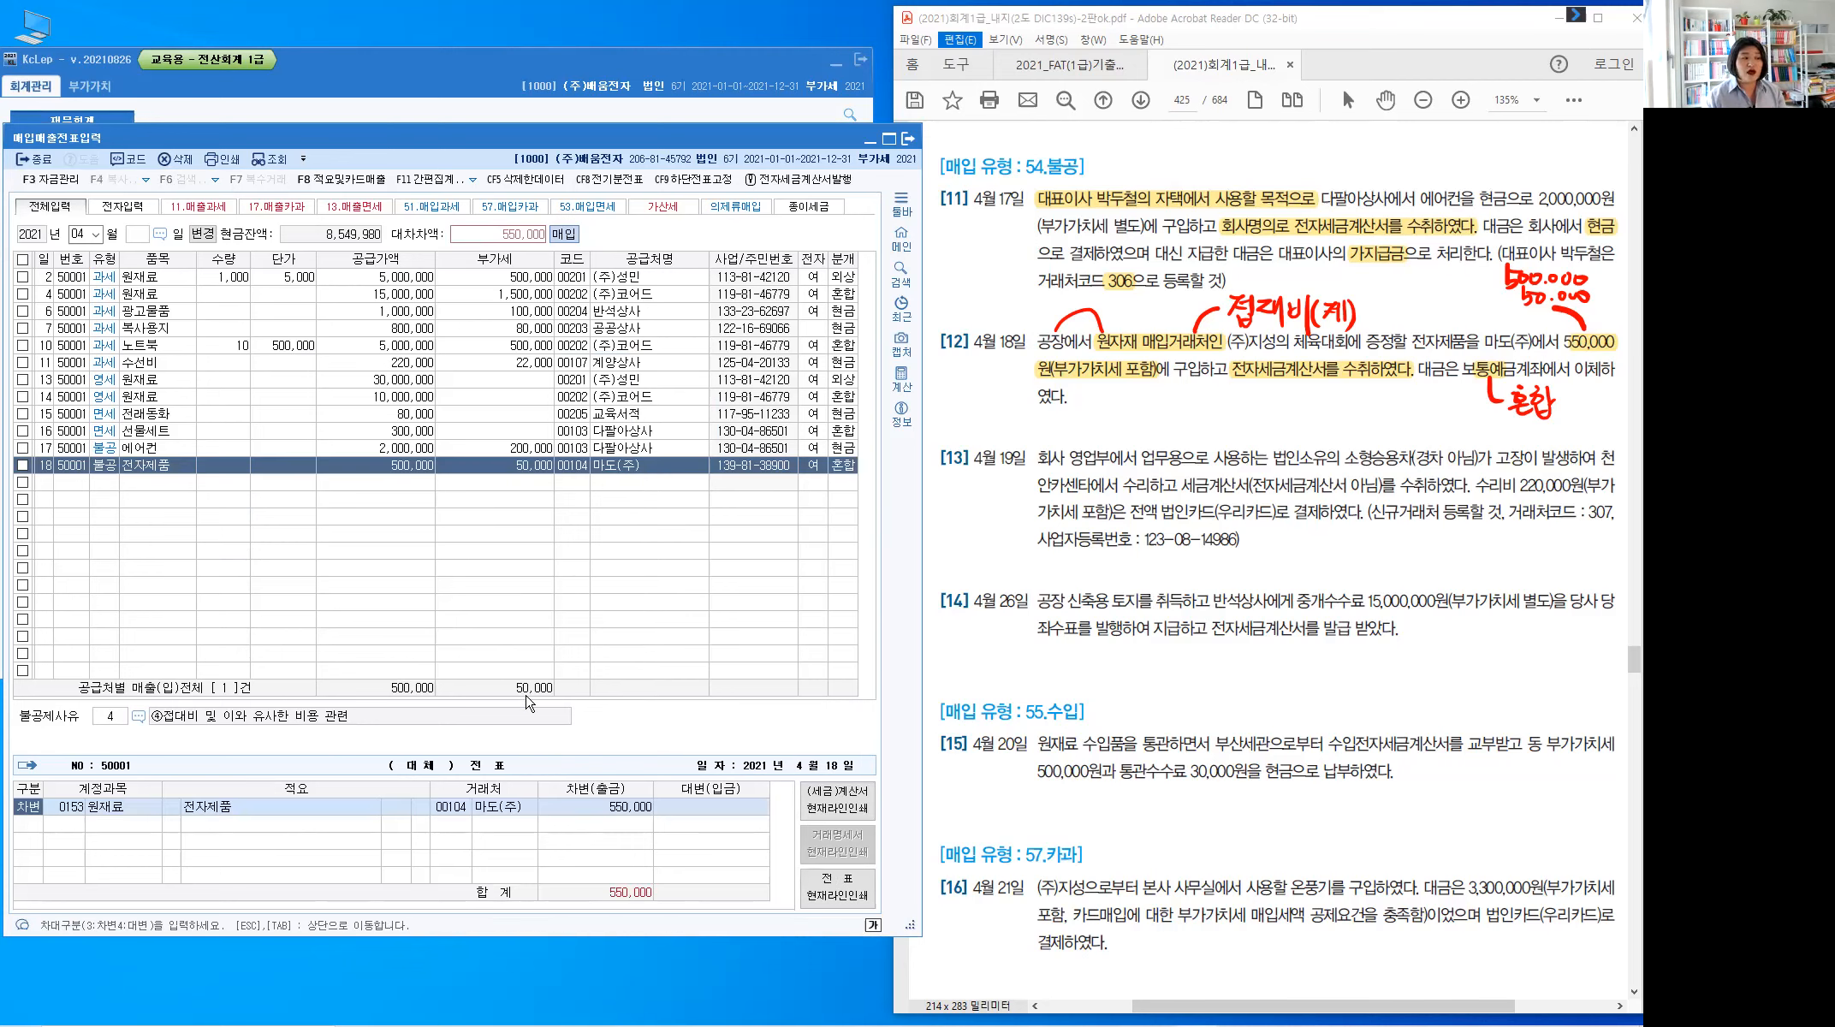
key("Return")
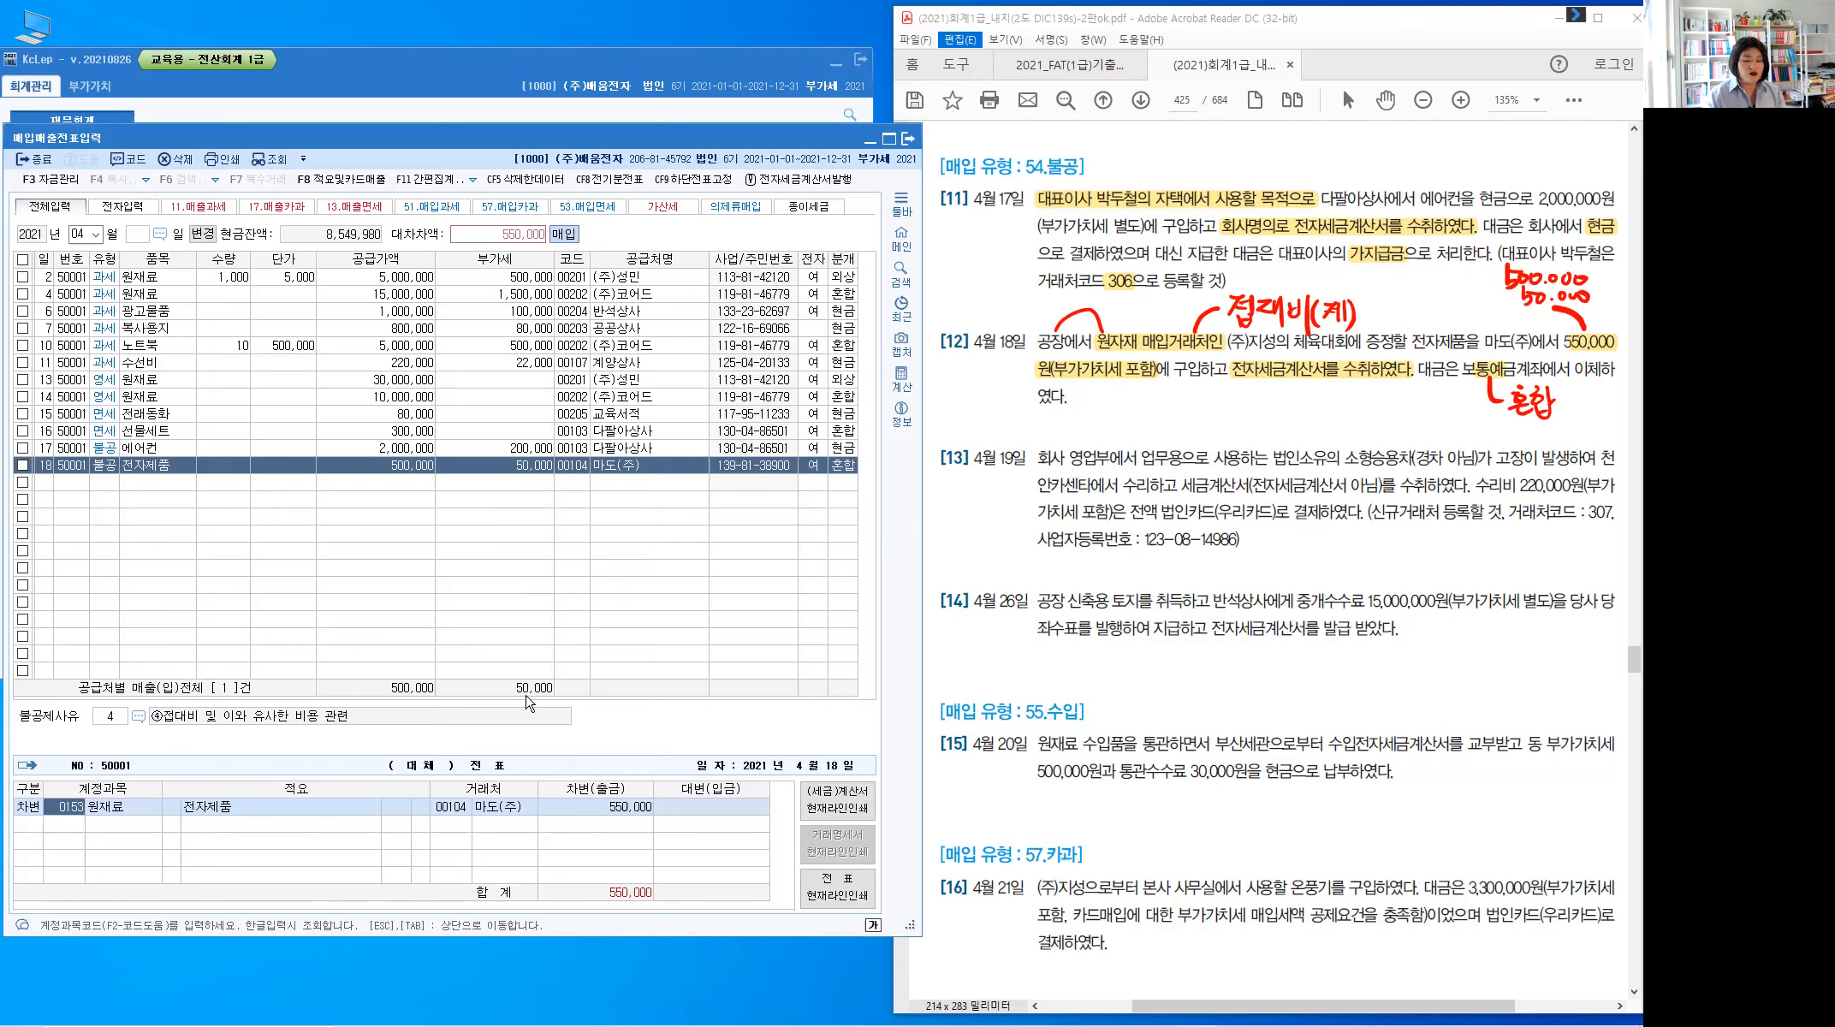
type("0513")
key("Return")
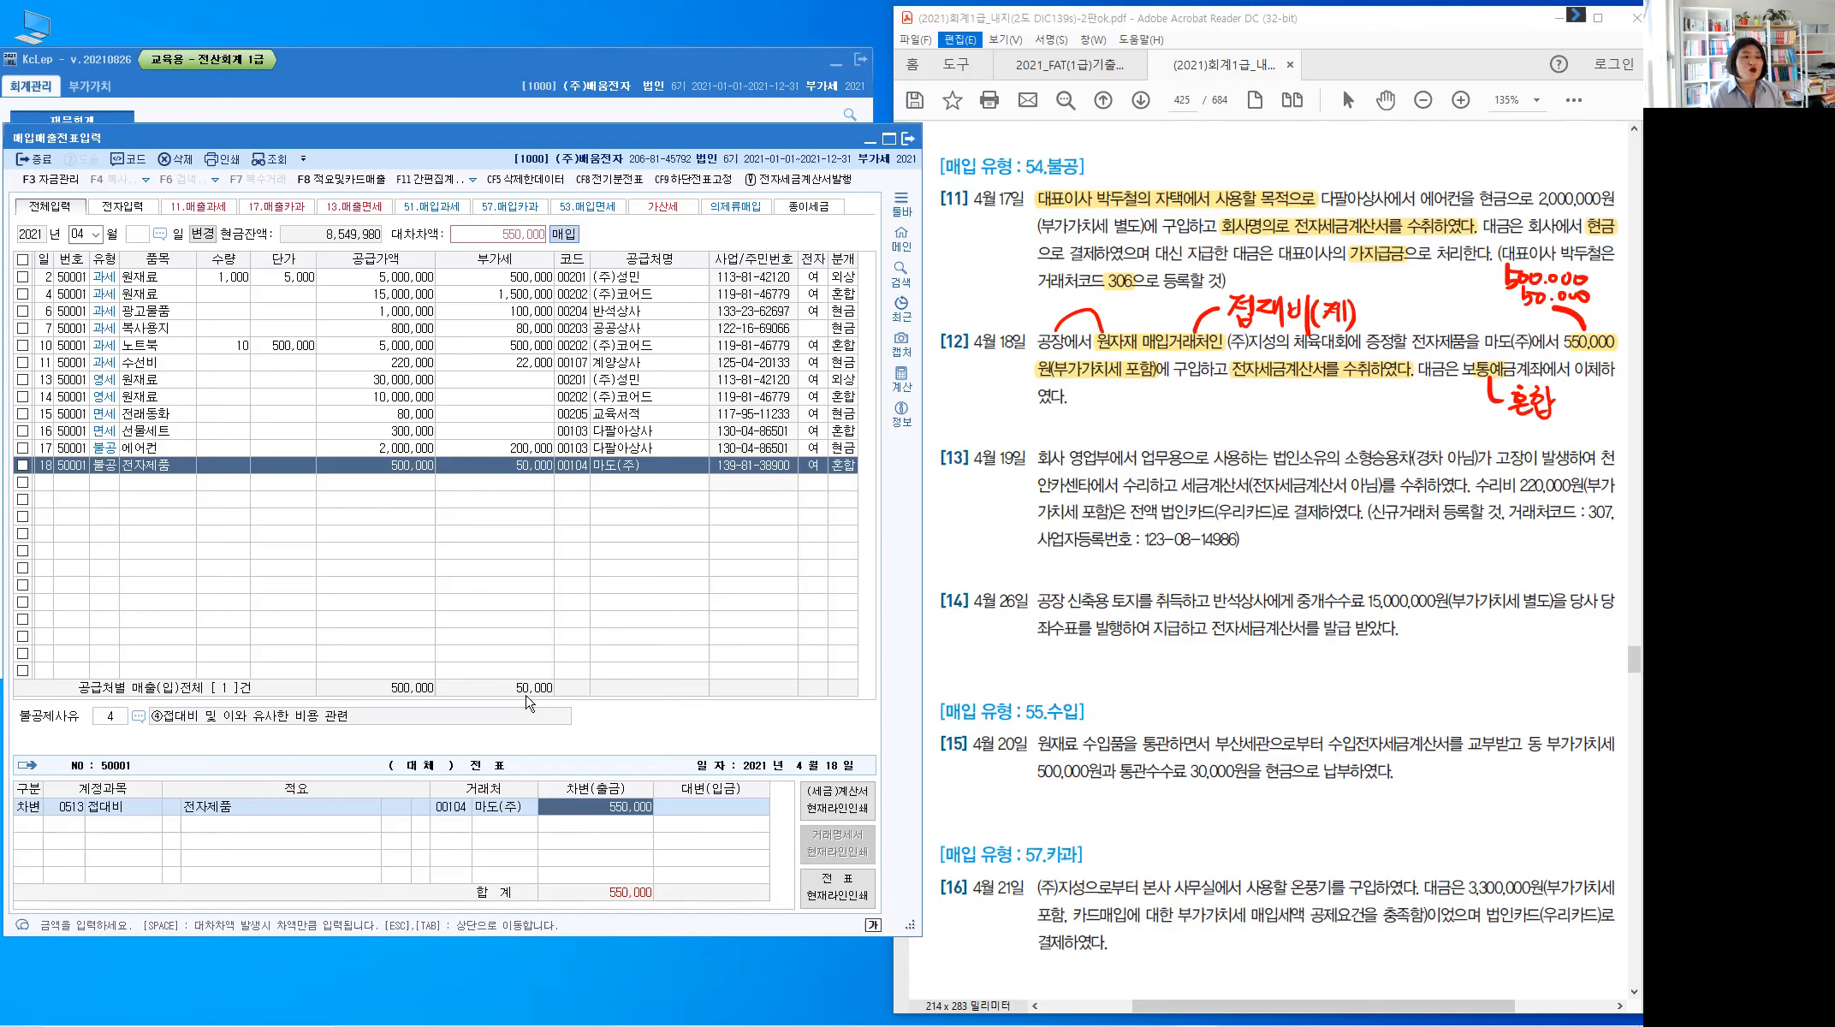
key("Return")
Add a credit line to 0103 보통예금 for 550,000 and move to new row 19
type("4")
key("Return")
type("103")
key("Return")
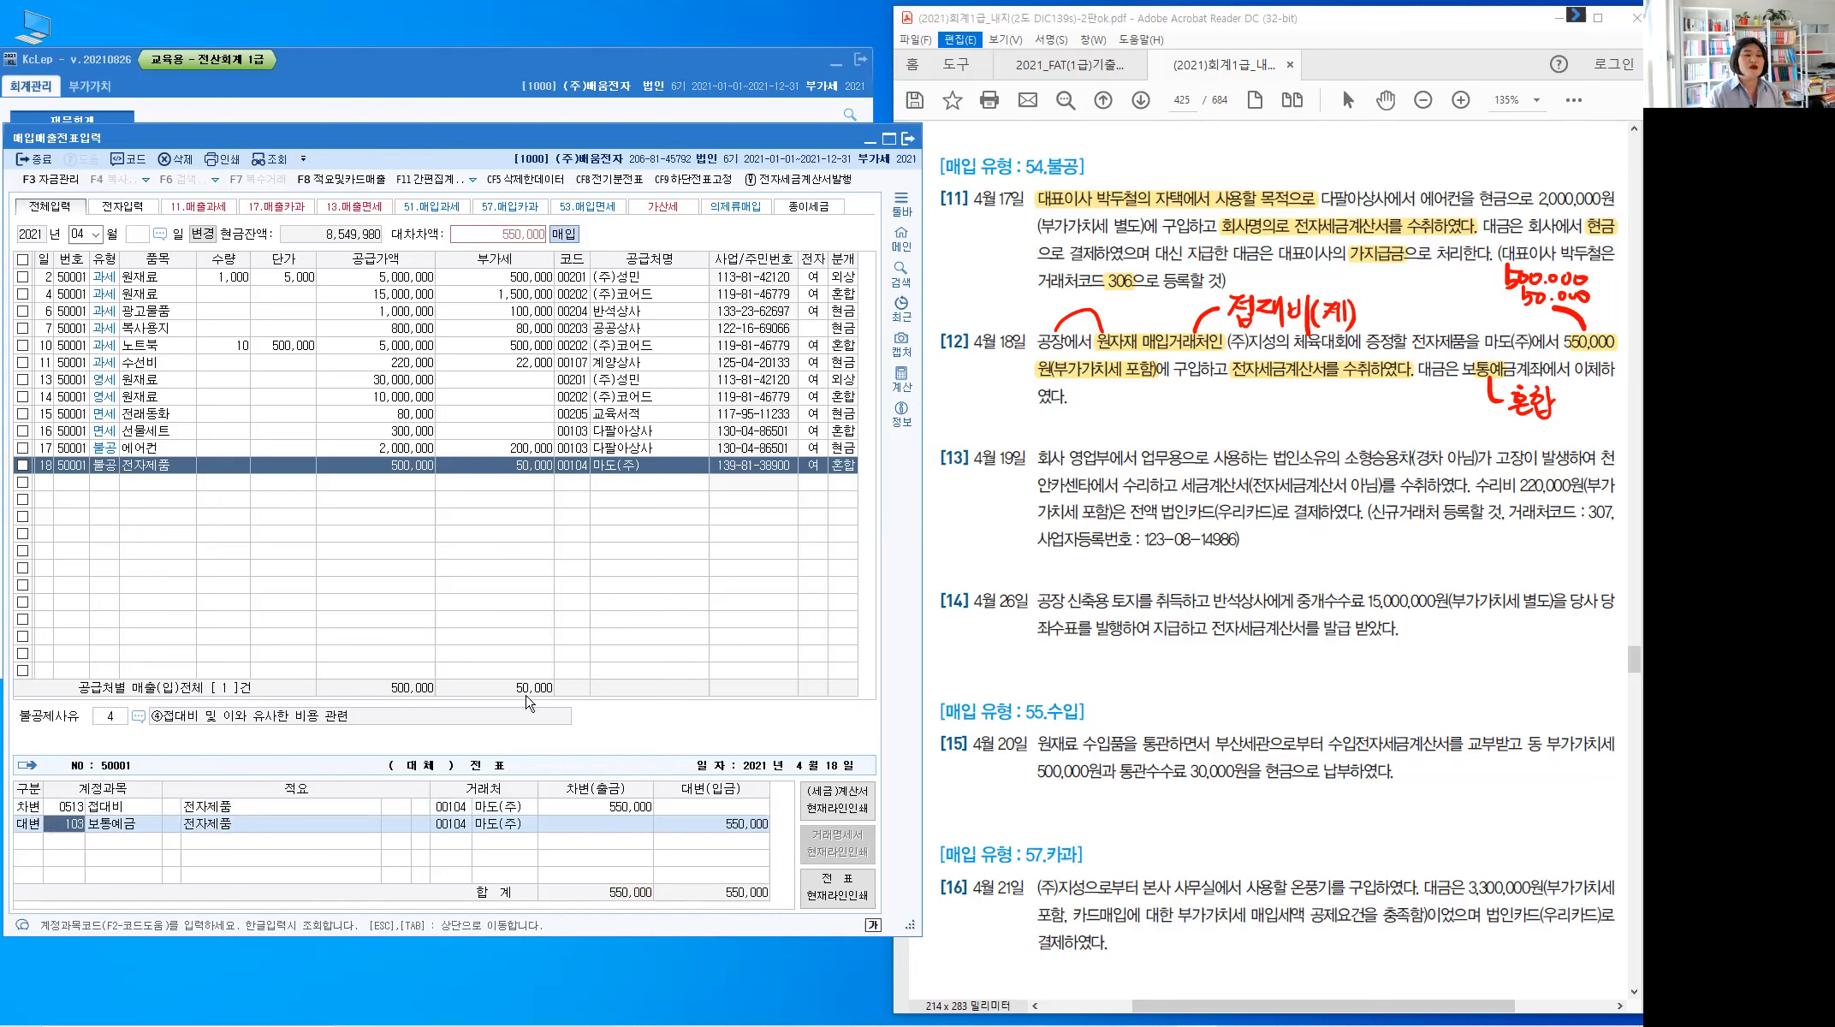
key("Return")
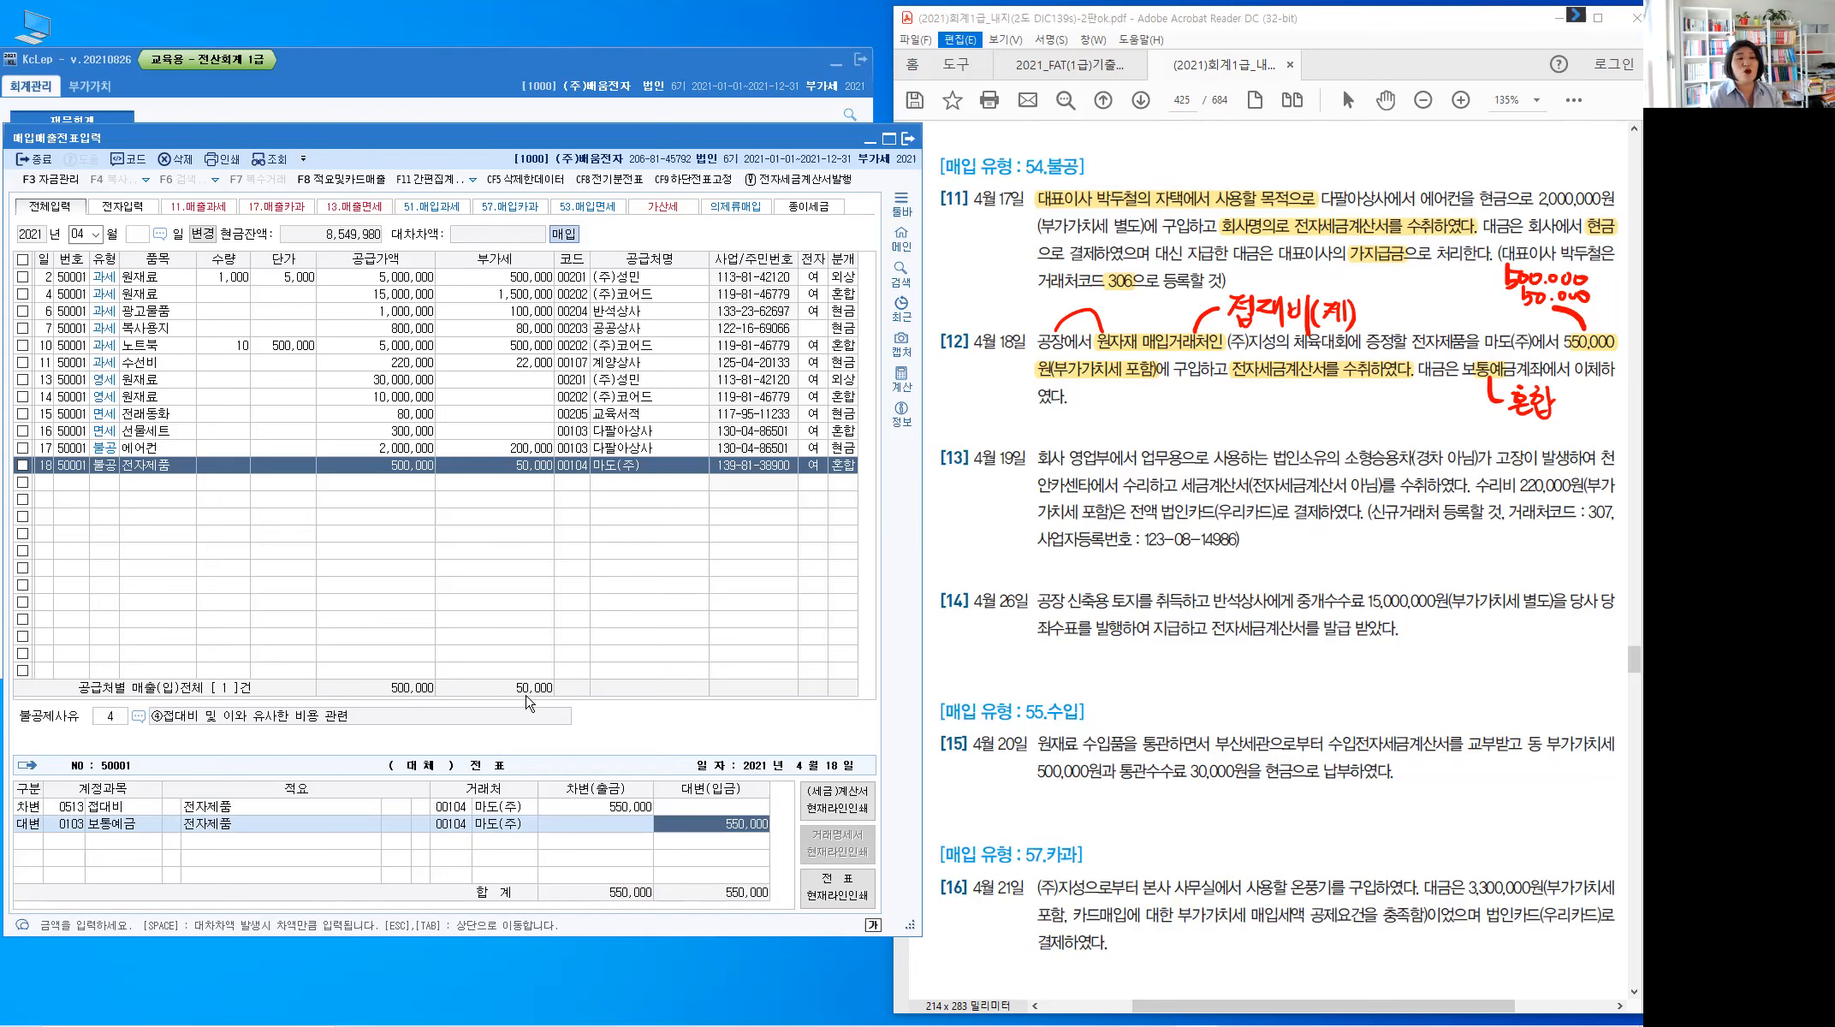
key("Return")
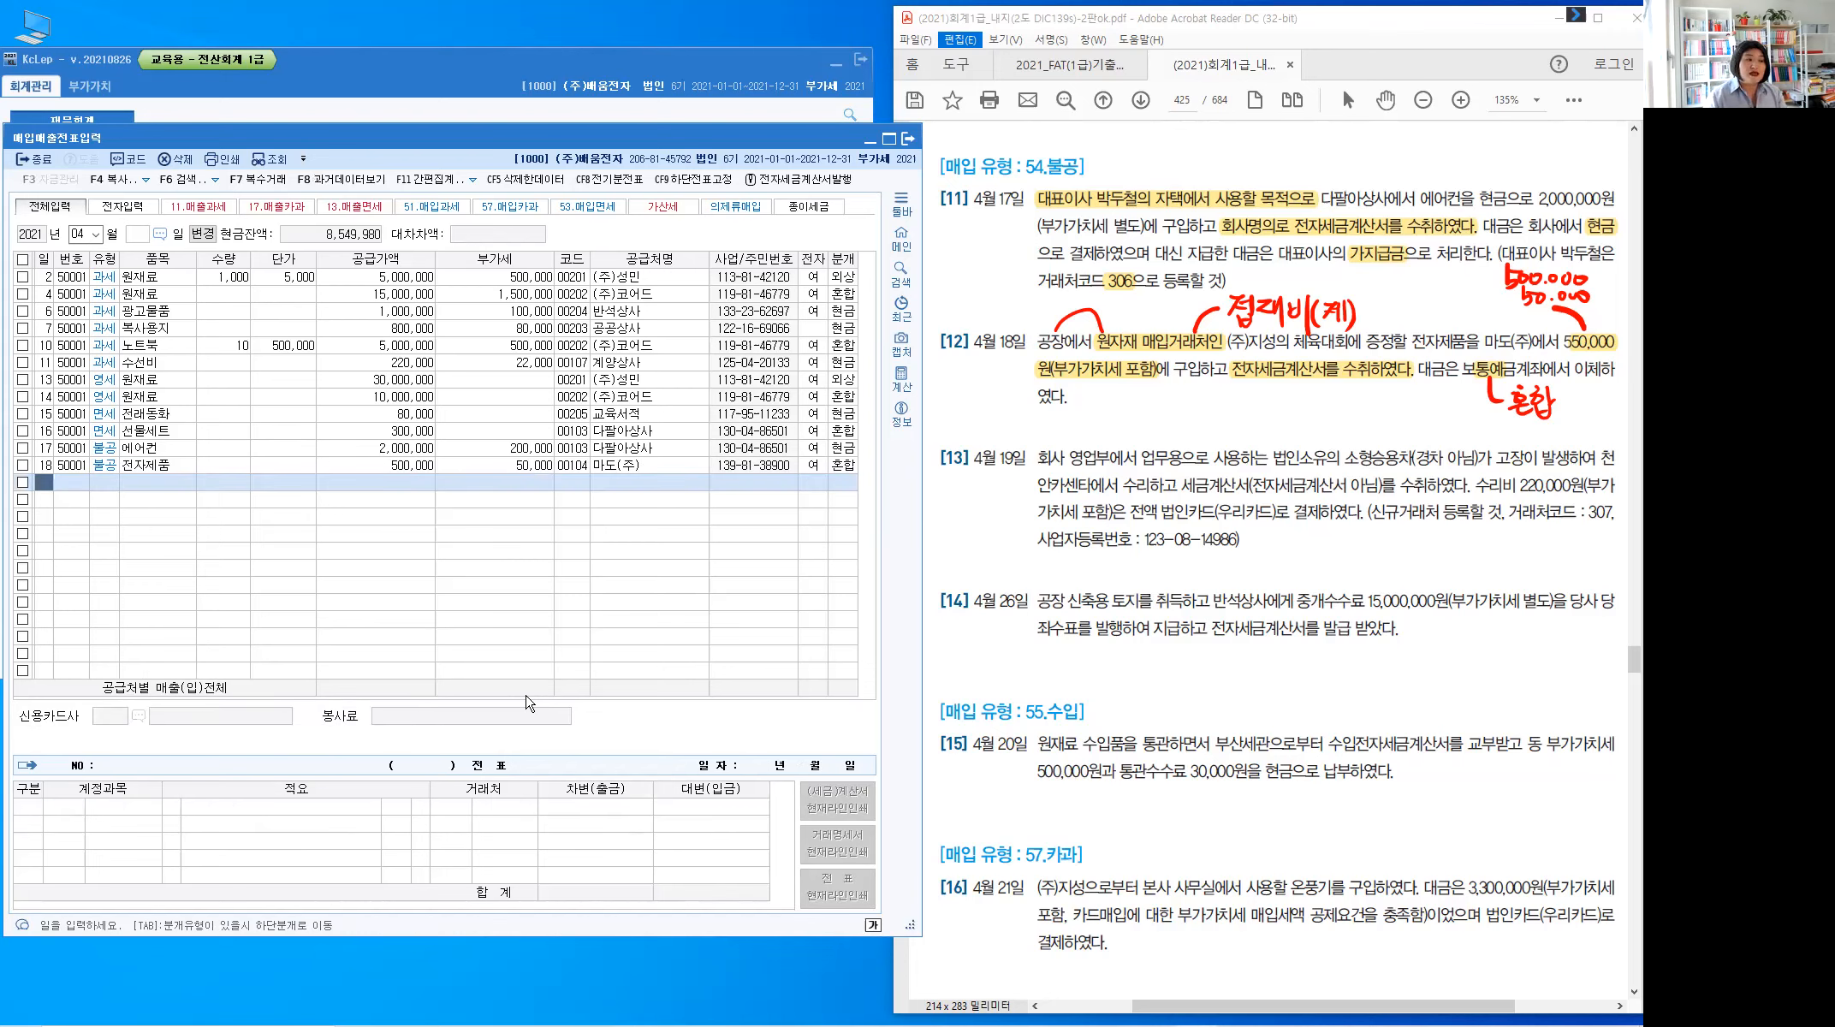
Enter day 19 on the new row, clear the old red notes, and highlight 소형승용차(경차 아님) in [13]
type("19")
key("Return")
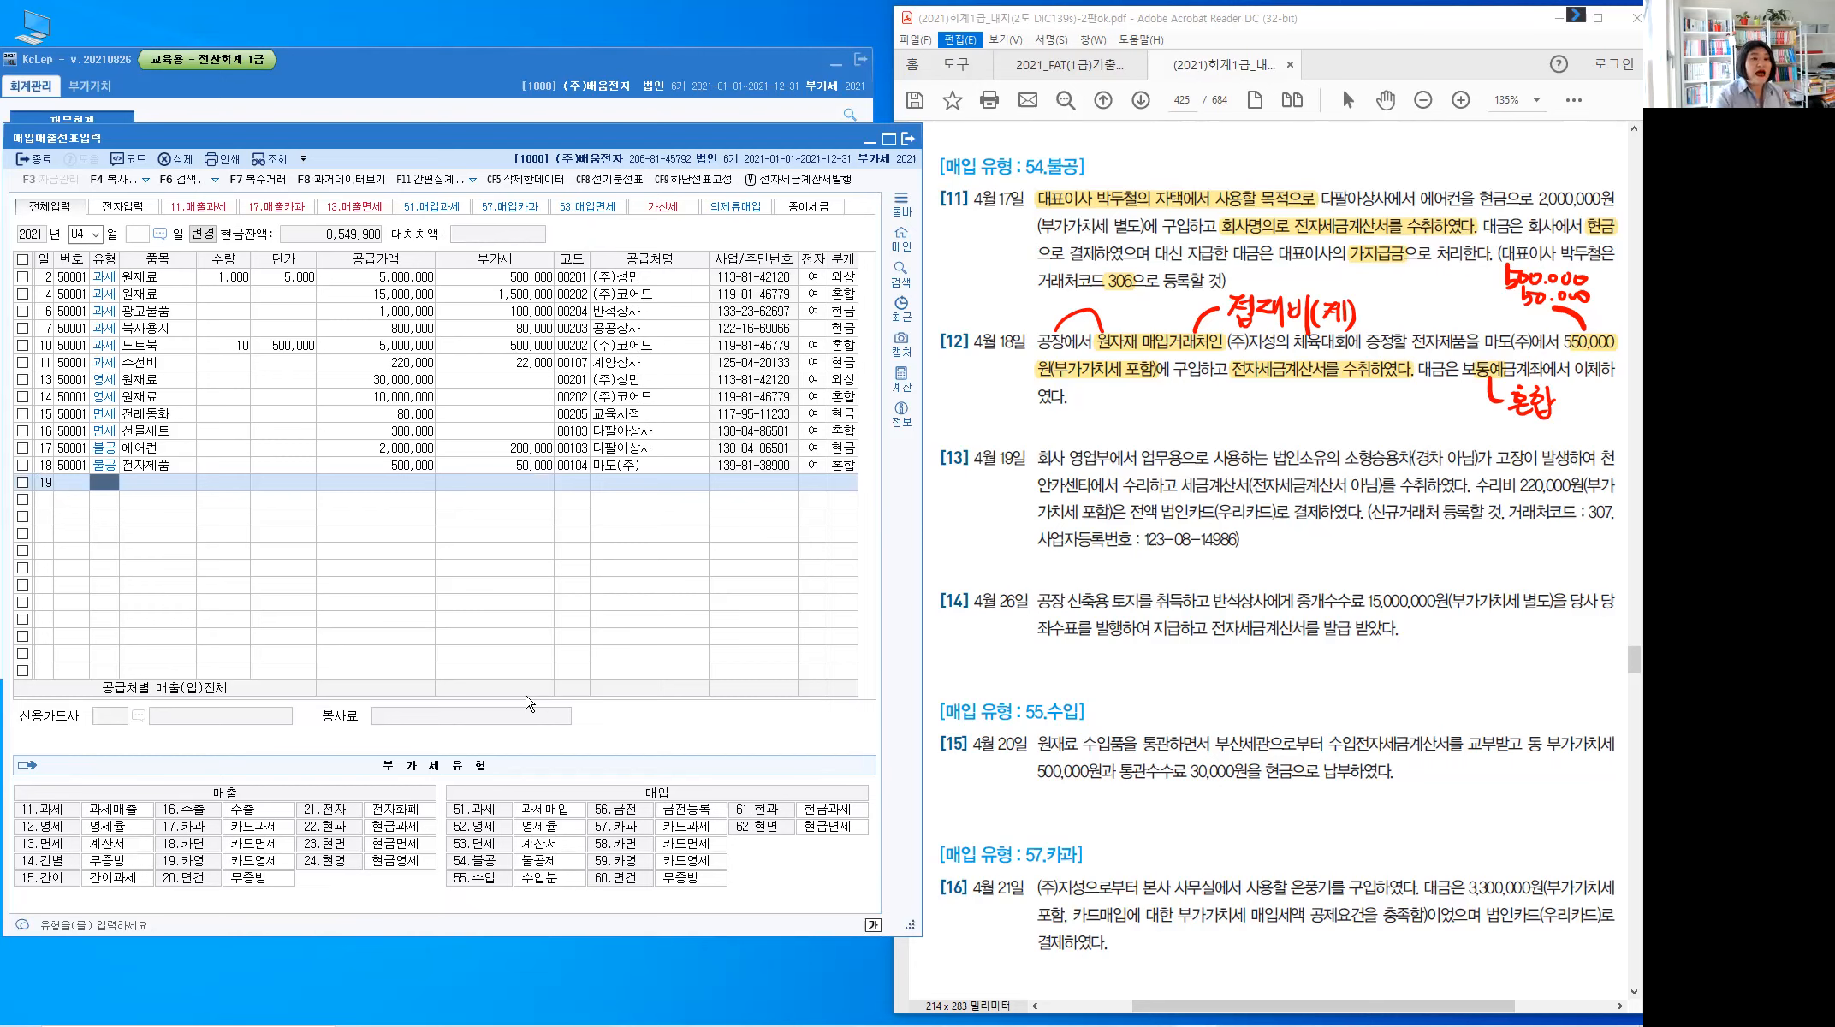
key("Escape")
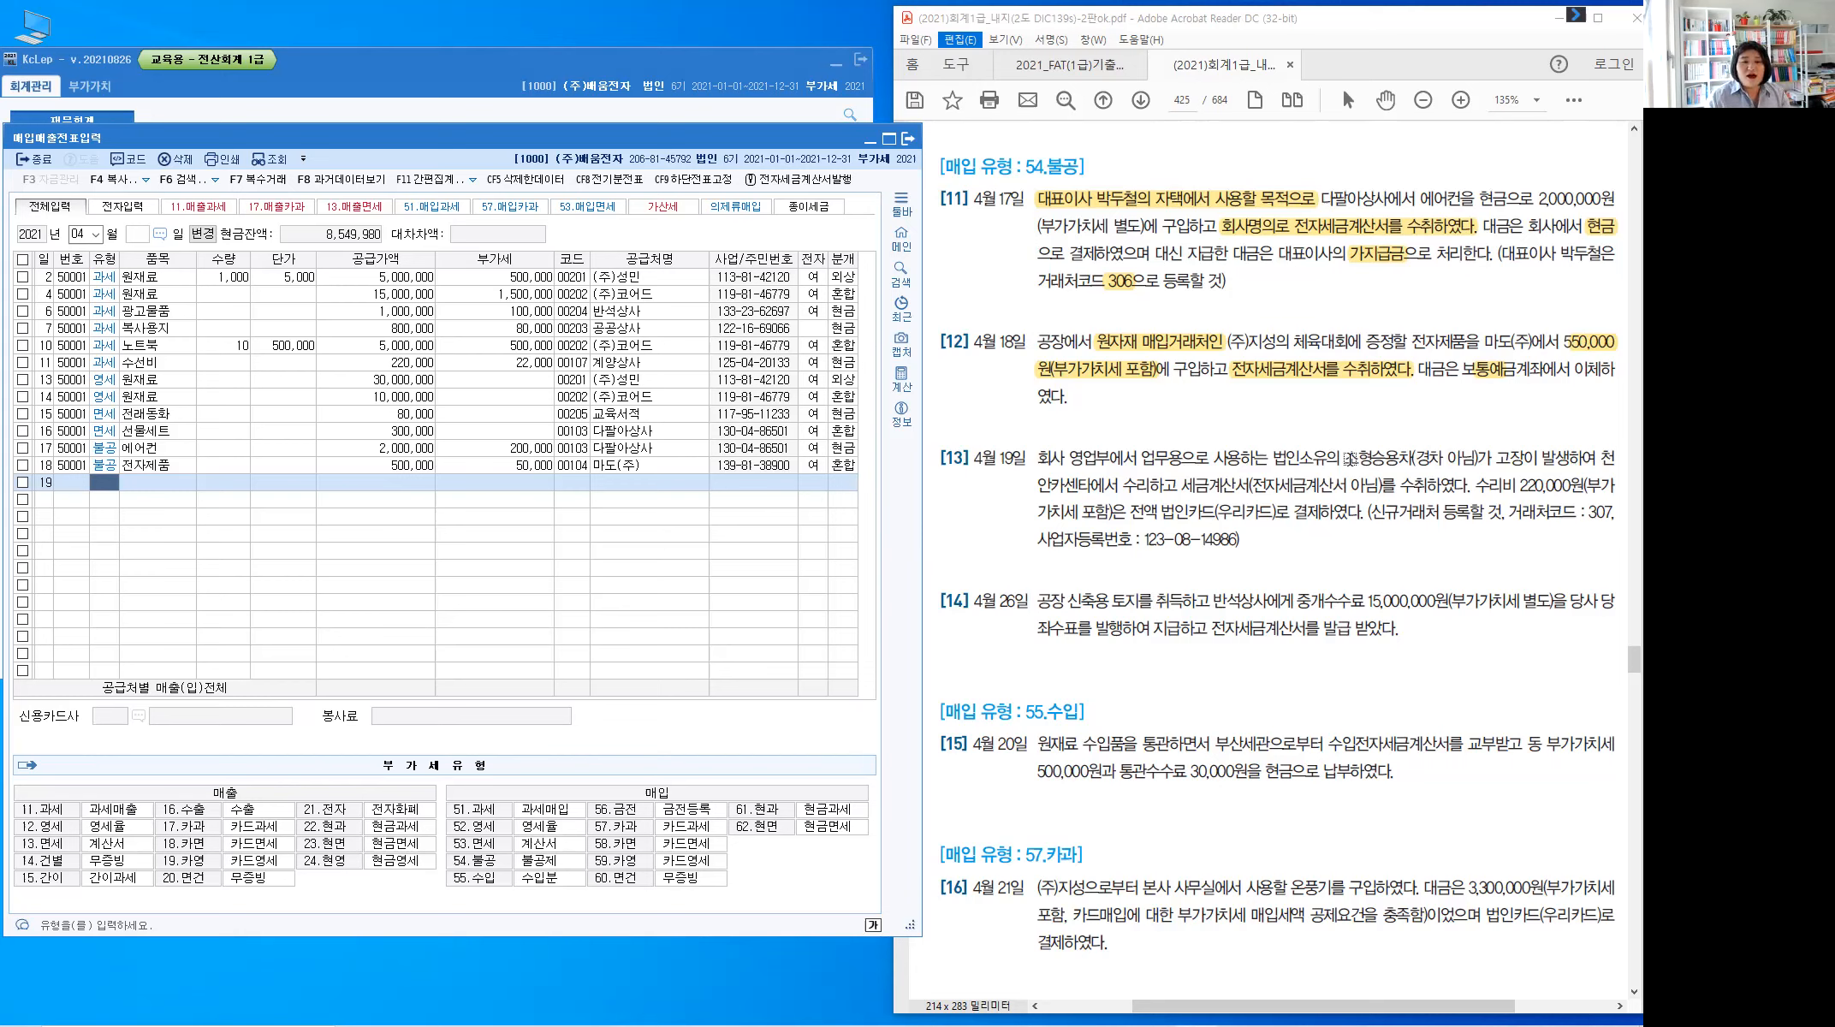
left_click_drag(1347, 458, 1471, 469)
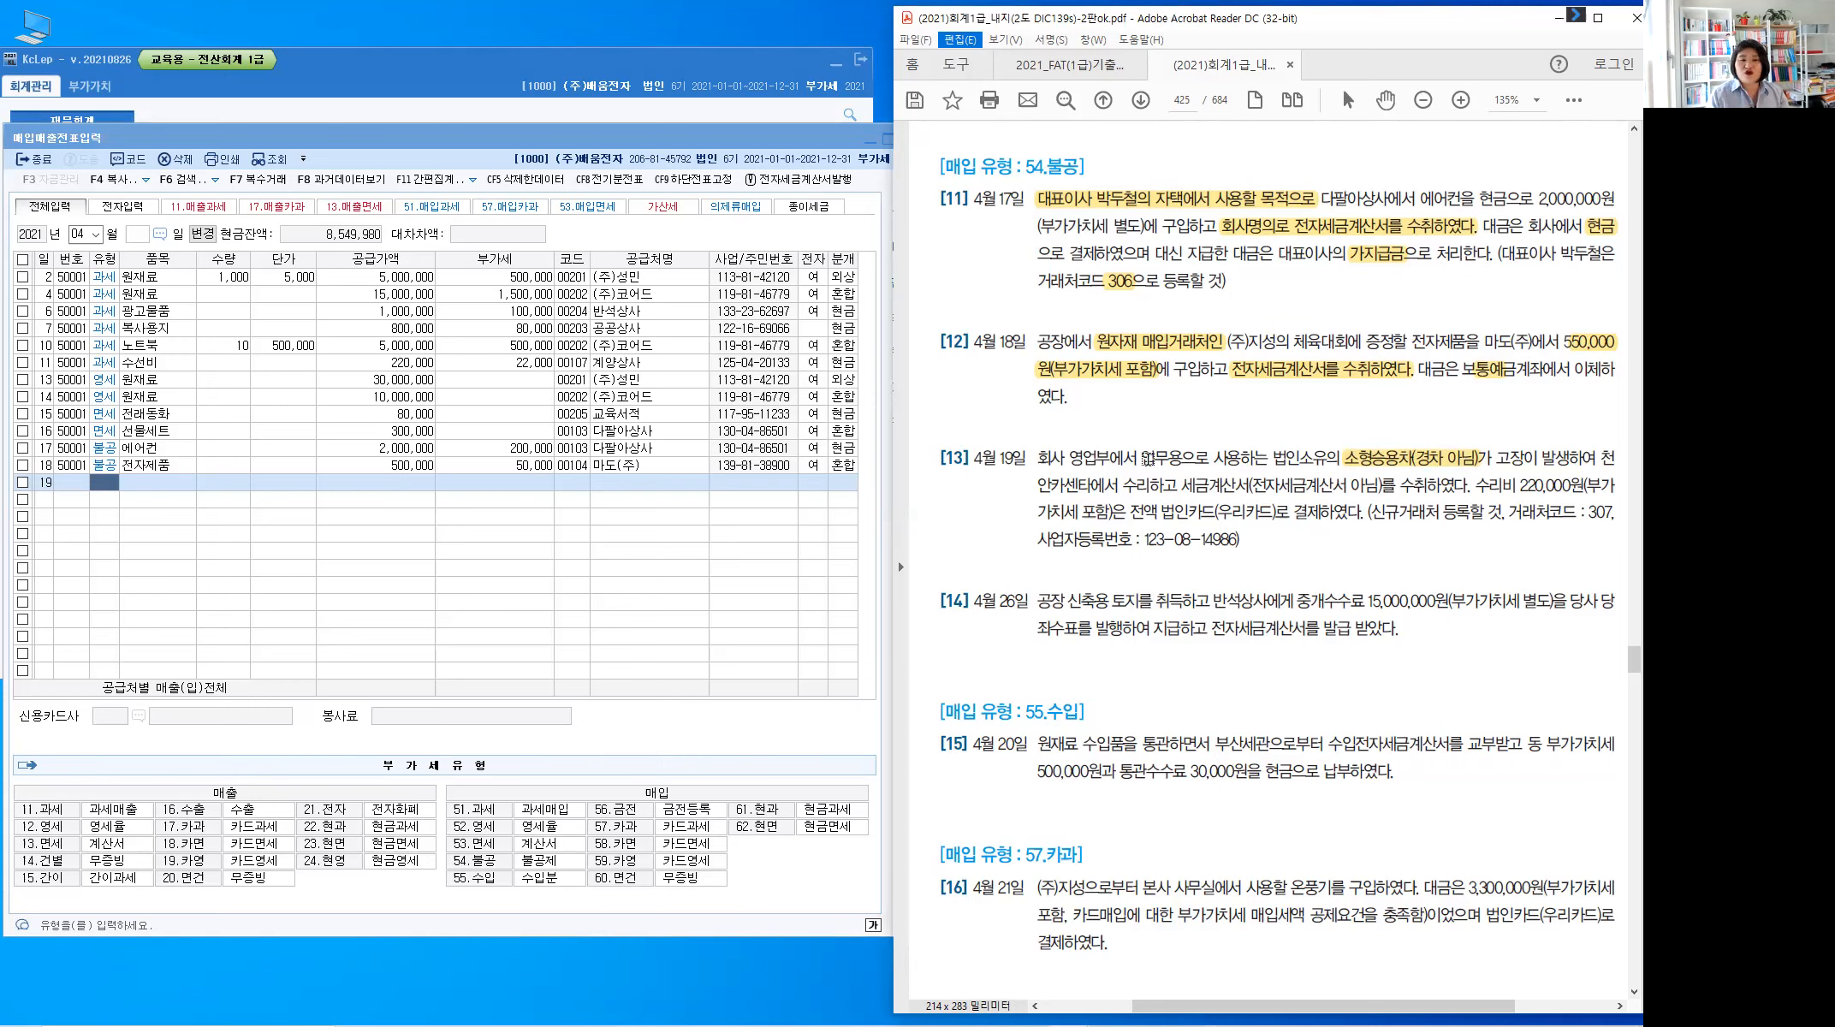
left_click_drag(1155, 461, 1161, 469)
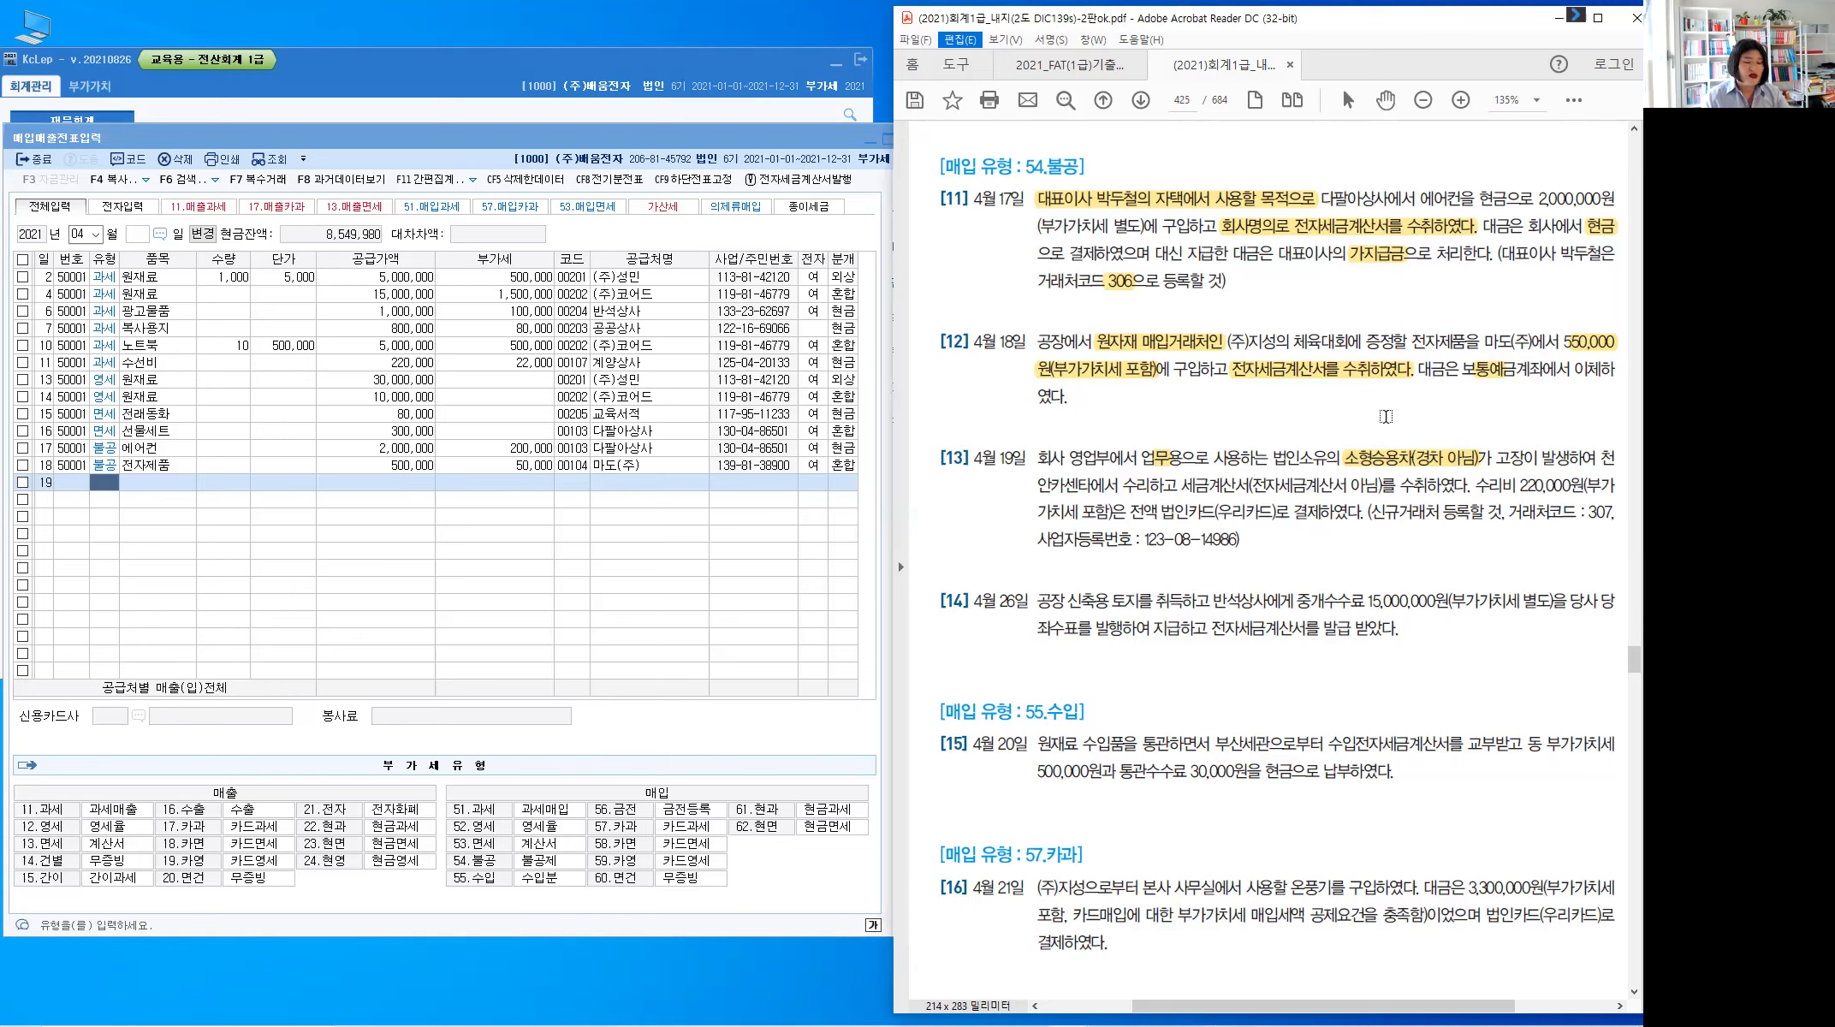
Handwrite 비영업용 in red above the highlighted car phrase
key("alt")
mouse_move(1388, 413)
left_mouse_down()
mouse_move(1366, 446)
mouse_move(1412, 423)
left_mouse_up()
mouse_move(1418, 398)
left_mouse_down()
mouse_move(1418, 426)
mouse_move(1426, 405)
left_mouse_up()
left_click_drag(1437, 397, 1434, 415)
left_click_drag(1446, 403, 1457, 424)
mouse_move(1444, 411)
left_mouse_down()
mouse_move(1470, 398)
mouse_move(1467, 421)
left_mouse_up()
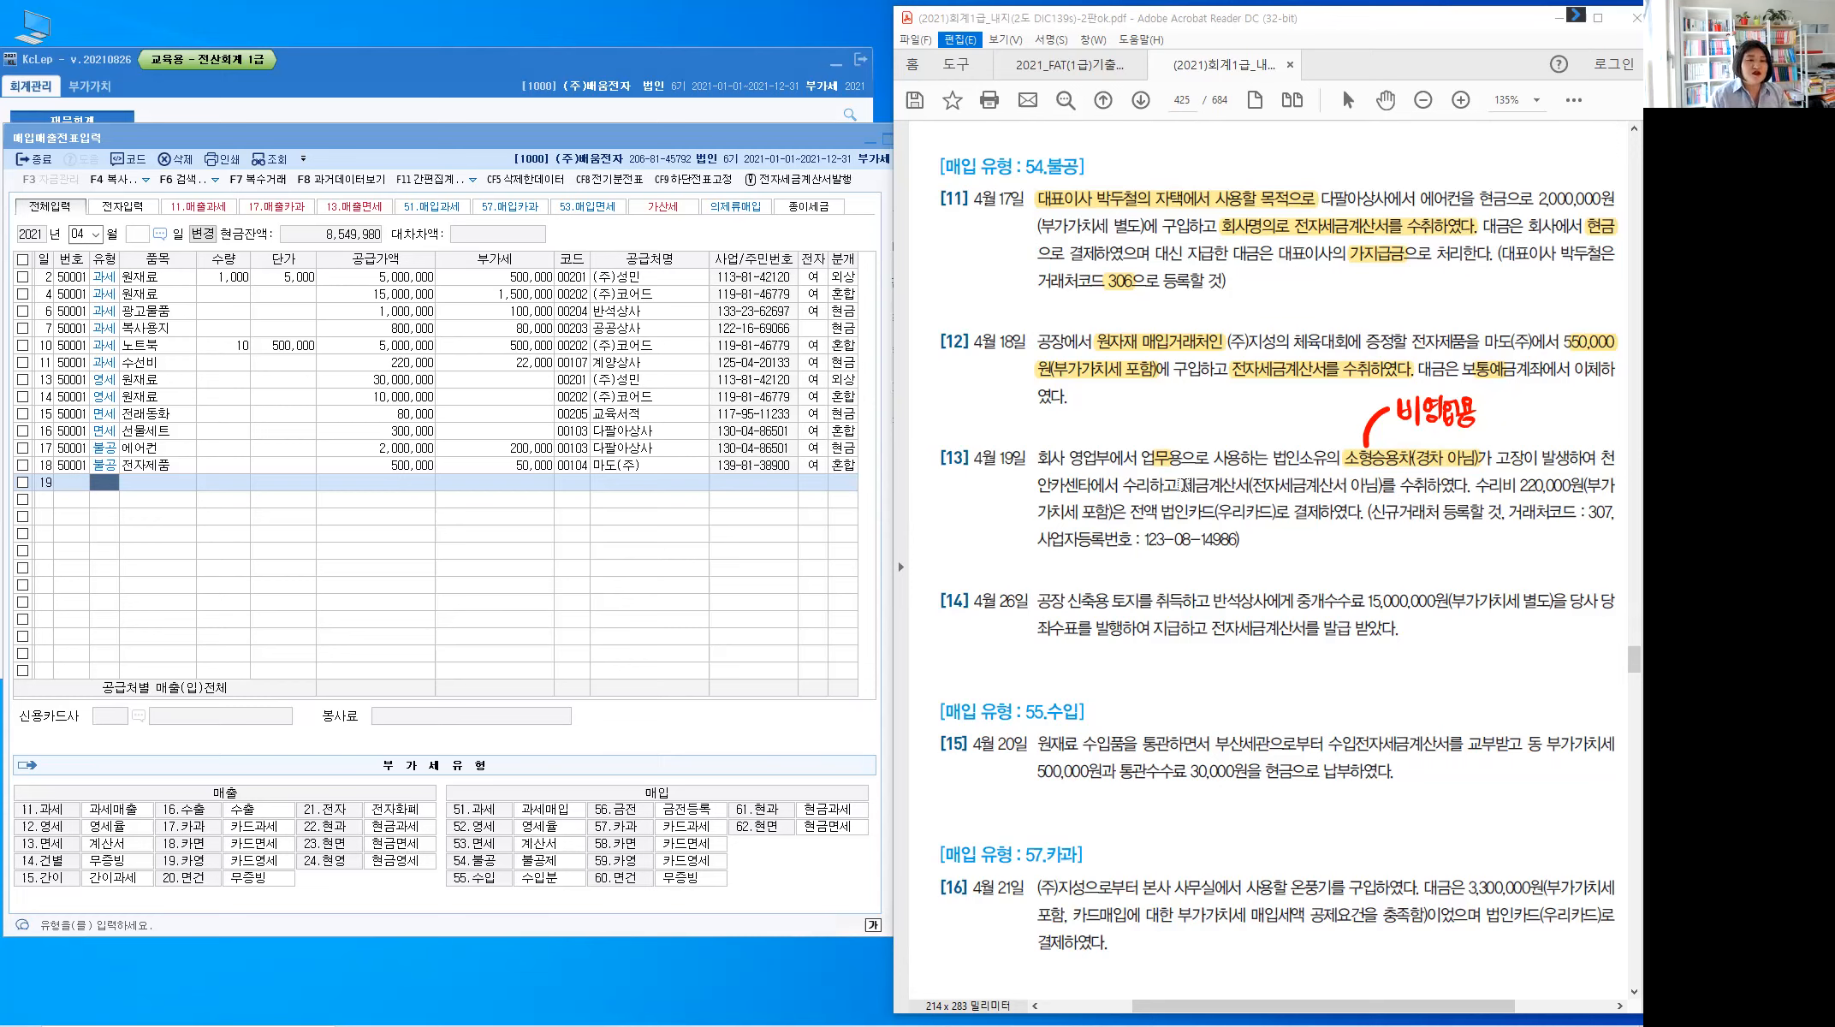
Highlight the 세금계산서(전자세금계산서 아님) phrase and write 종이 beside it
left_click_drag(1183, 483, 1469, 486)
left_click_drag(1337, 506, 1333, 505)
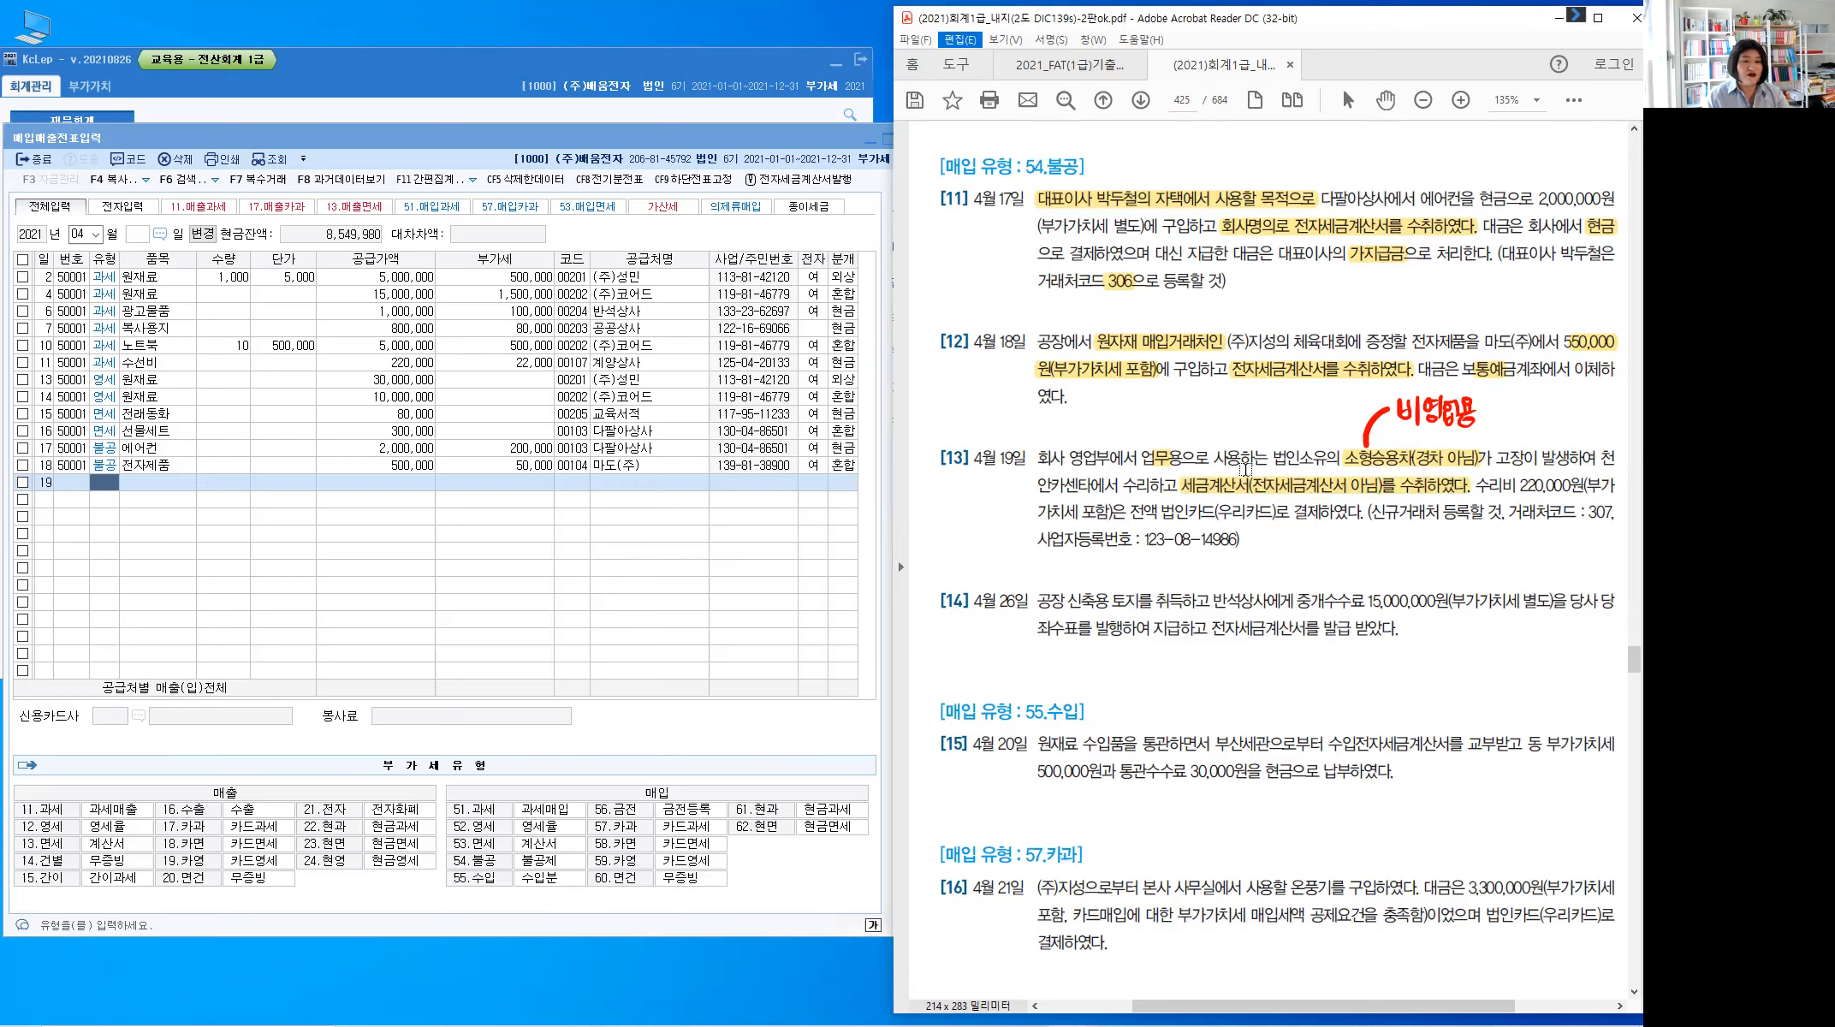
mouse_move(1216, 467)
left_mouse_down()
mouse_move(1249, 398)
mouse_move(1244, 413)
left_mouse_up()
left_click_drag(1251, 405, 1264, 414)
left_click_drag(1252, 417, 1271, 405)
left_click_drag(1283, 397, 1283, 421)
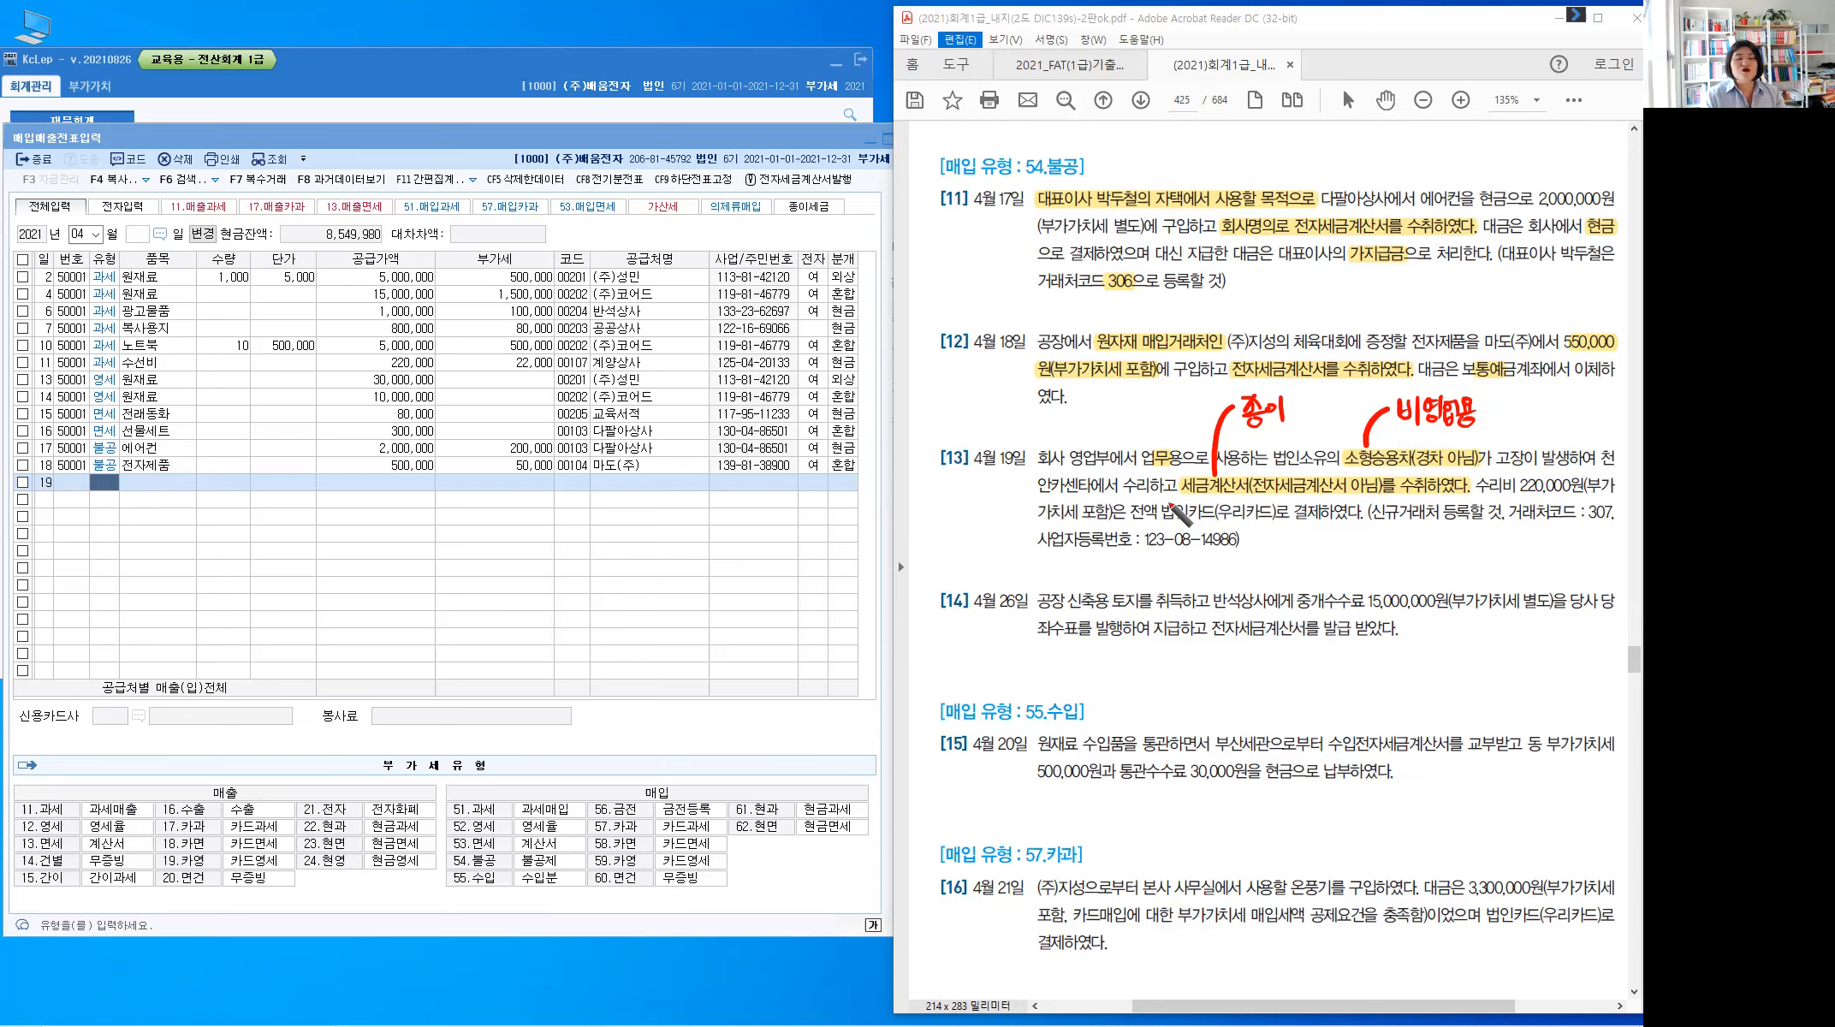
Bracket the 법인카드(우리카드) payment wording and write 미지급금 next to it
left_click_drag(1169, 503, 1167, 524)
left_click_drag(1272, 498, 1294, 560)
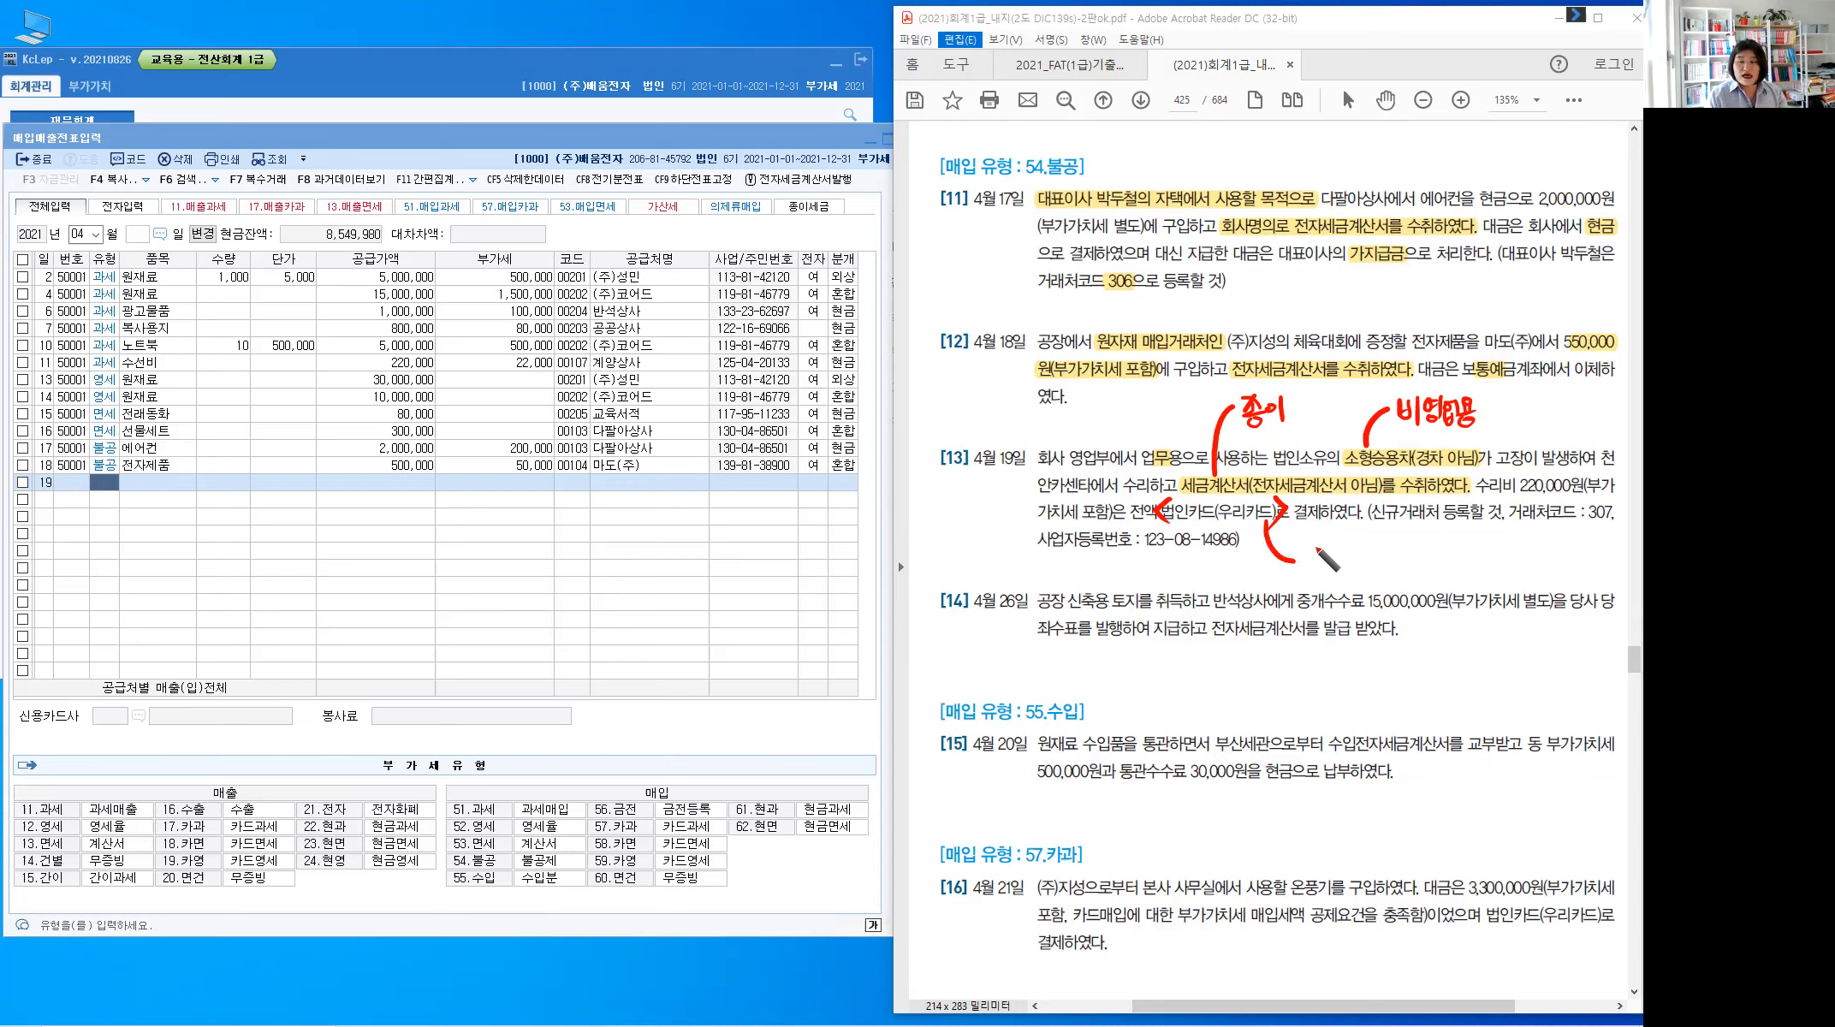
mouse_move(1313, 543)
left_mouse_down()
mouse_move(1314, 566)
mouse_move(1323, 547)
mouse_move(1330, 561)
left_mouse_up()
left_click_drag(1315, 564, 1330, 562)
mouse_move(1337, 542)
left_mouse_down()
mouse_move(1337, 570)
mouse_move(1400, 554)
left_mouse_up()
left_click_drag(1384, 558, 1395, 566)
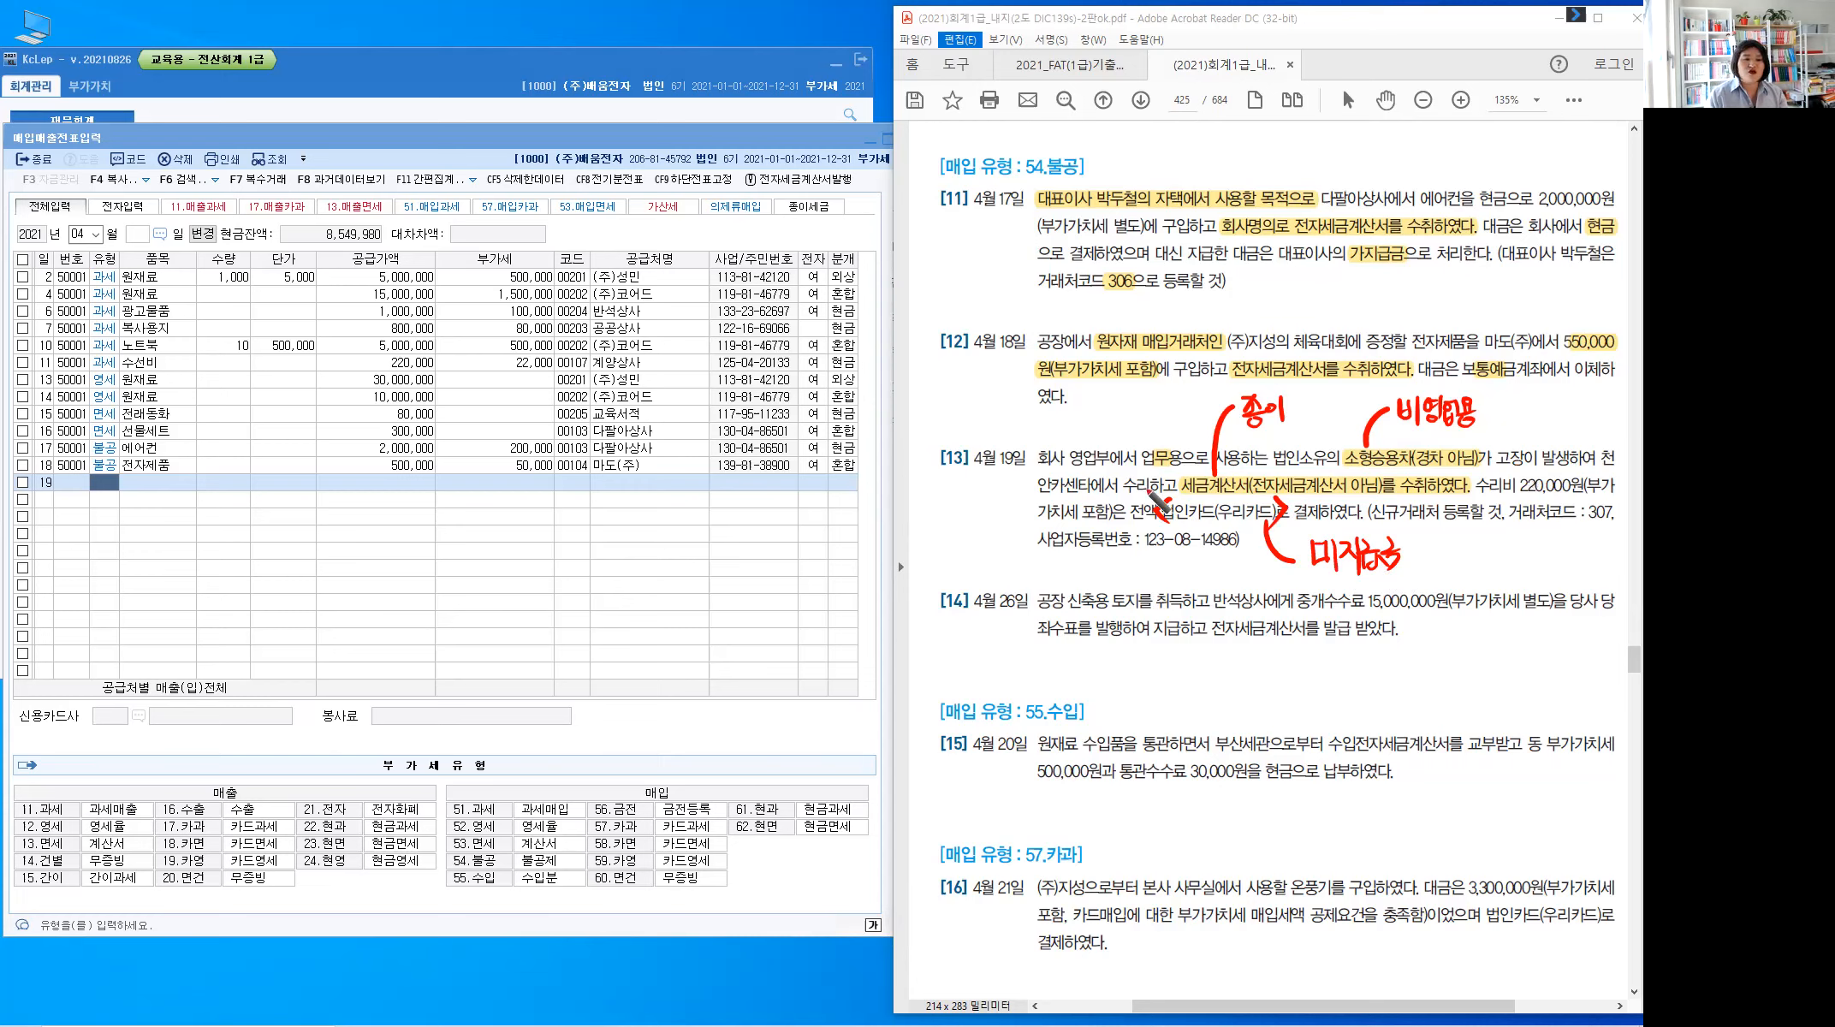
Circle 수리하고 and write 차량유지비(판) above the repair wording
mouse_move(1162, 507)
left_mouse_down()
mouse_move(1108, 393)
mouse_move(1147, 420)
mouse_move(1143, 405)
mouse_move(1190, 415)
left_mouse_up()
left_click_drag(1195, 385, 1213, 415)
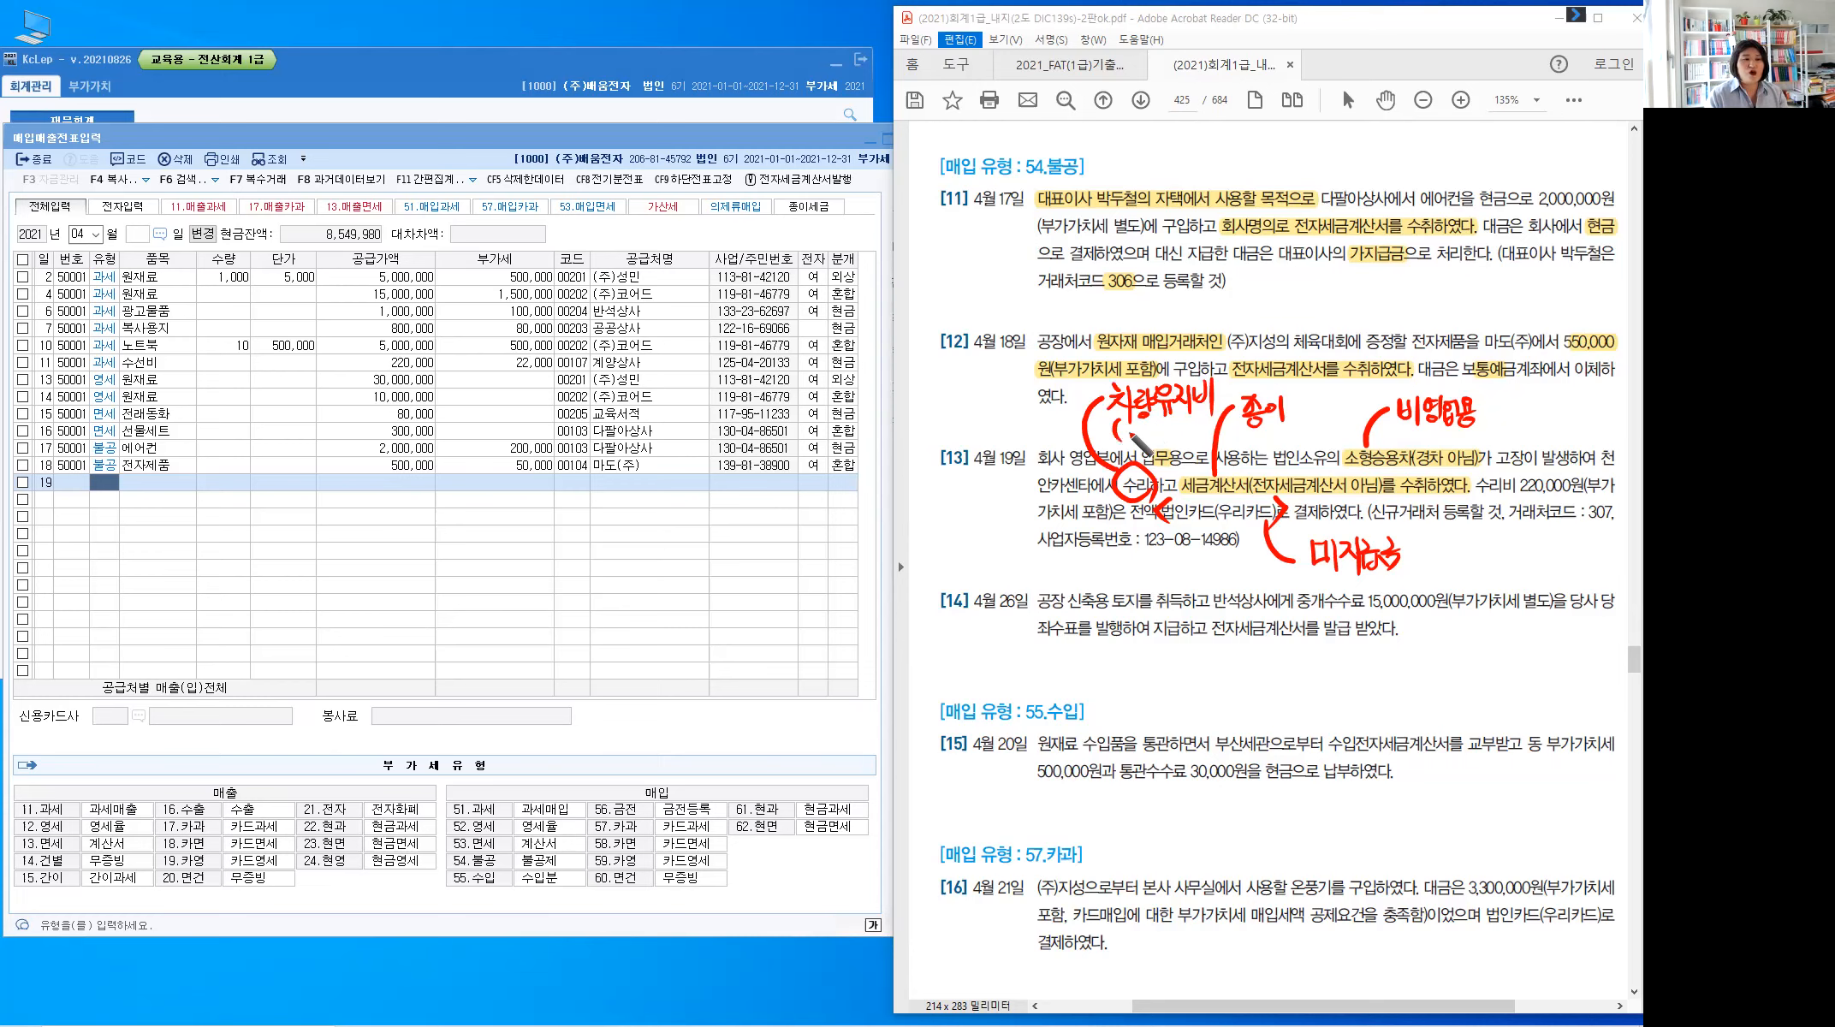
left_click_drag(1145, 417, 1145, 435)
left_click_drag(1146, 426, 1149, 443)
left_click_drag(1152, 418, 1153, 447)
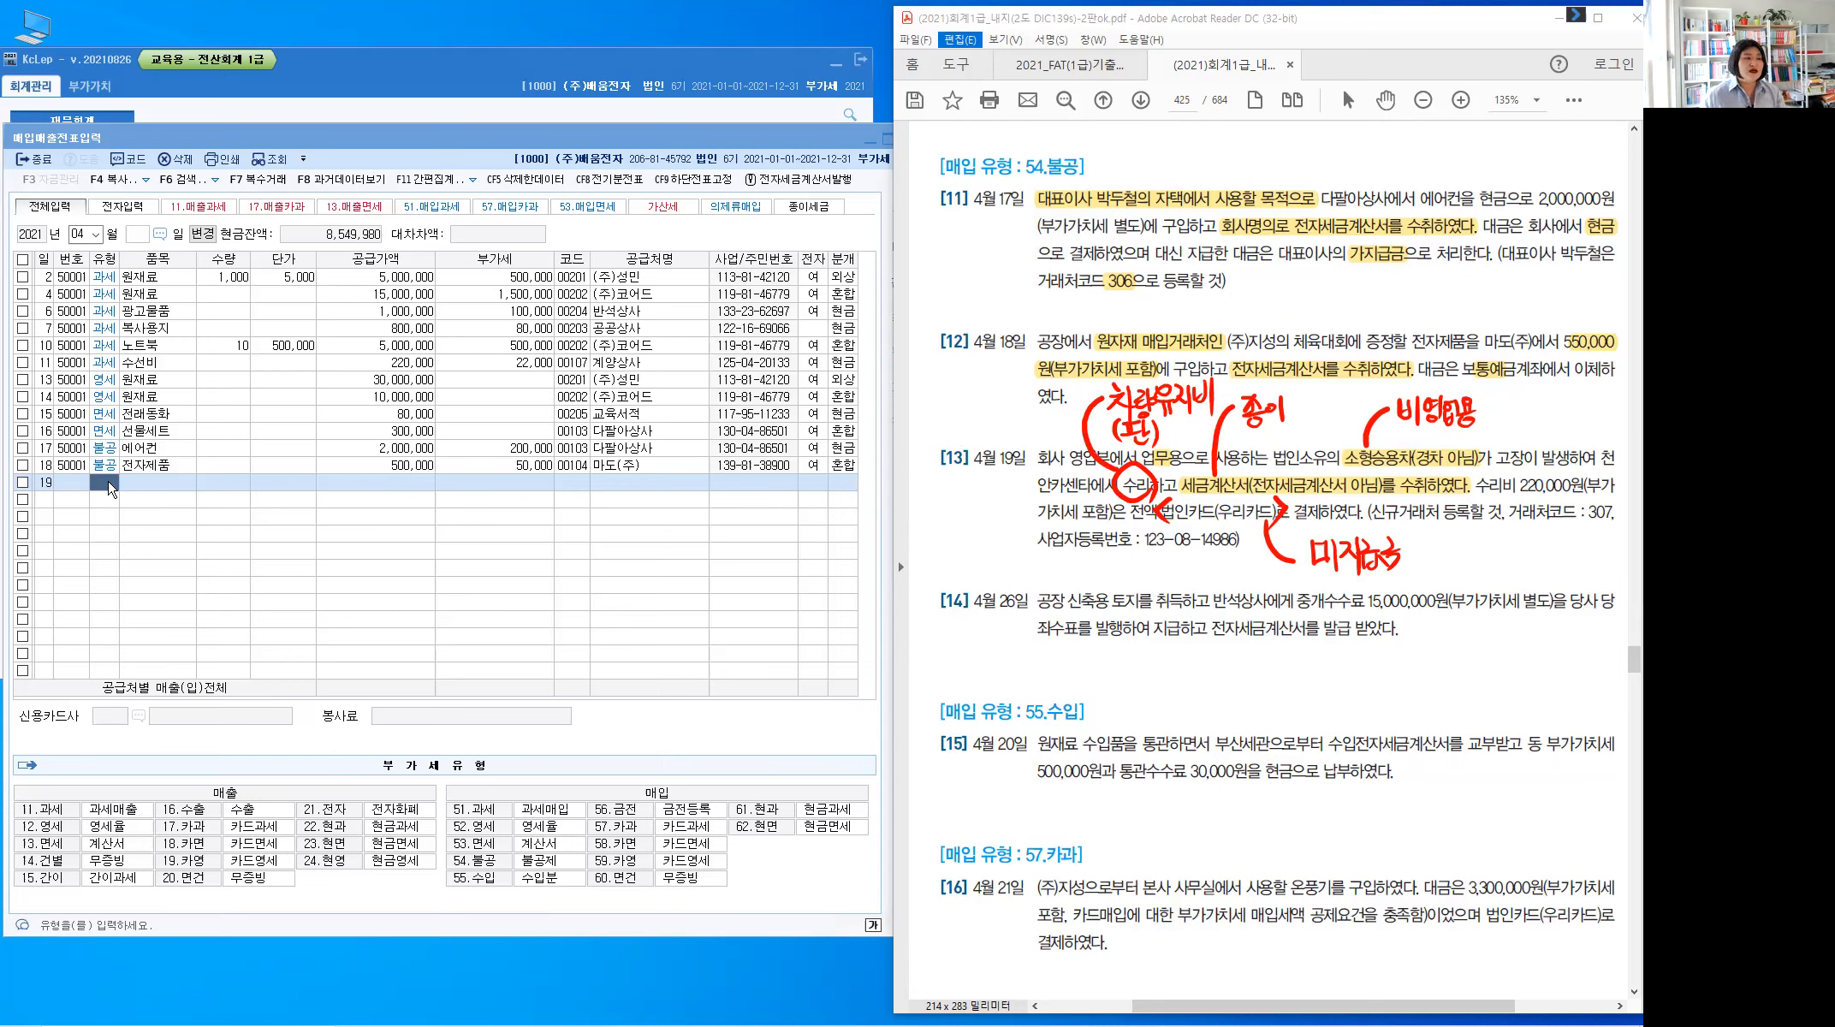
Fill row 19 as type 54 불공, item 수리, 200,000 supply amount with 20,000 VAT
left_click(110, 484)
type("54")
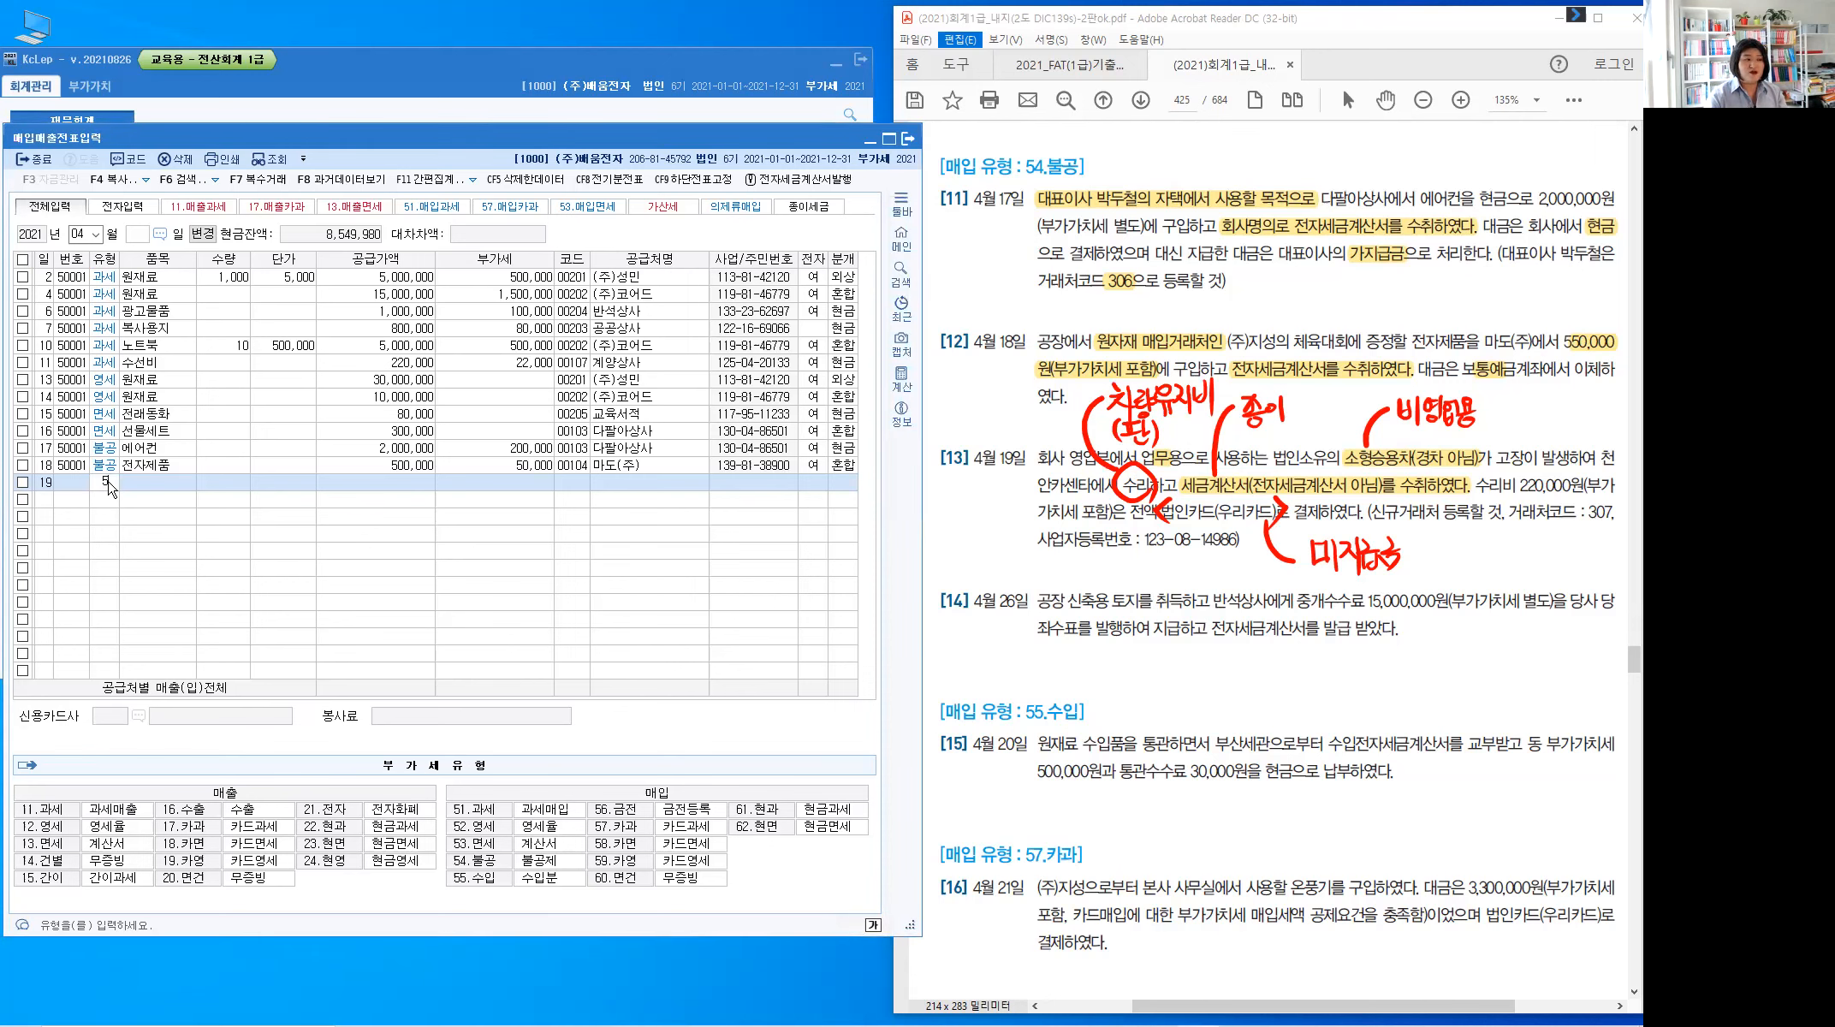
key("Return")
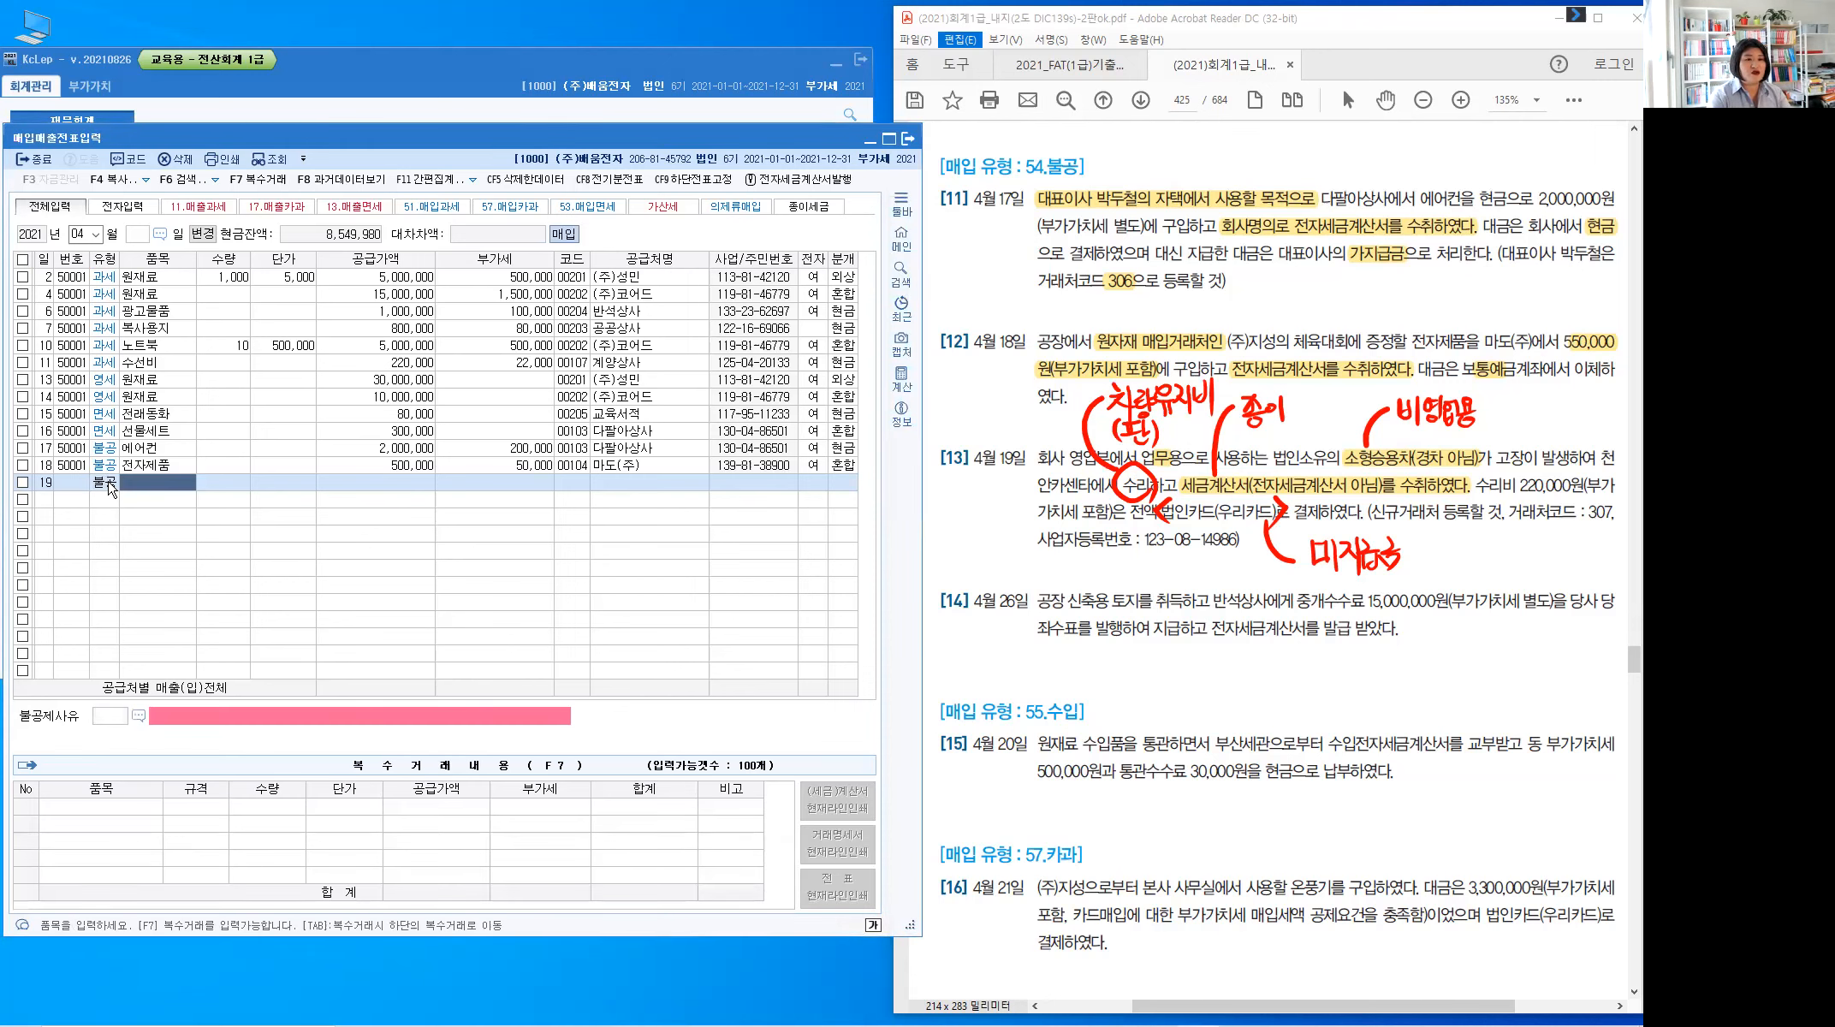
type("수")
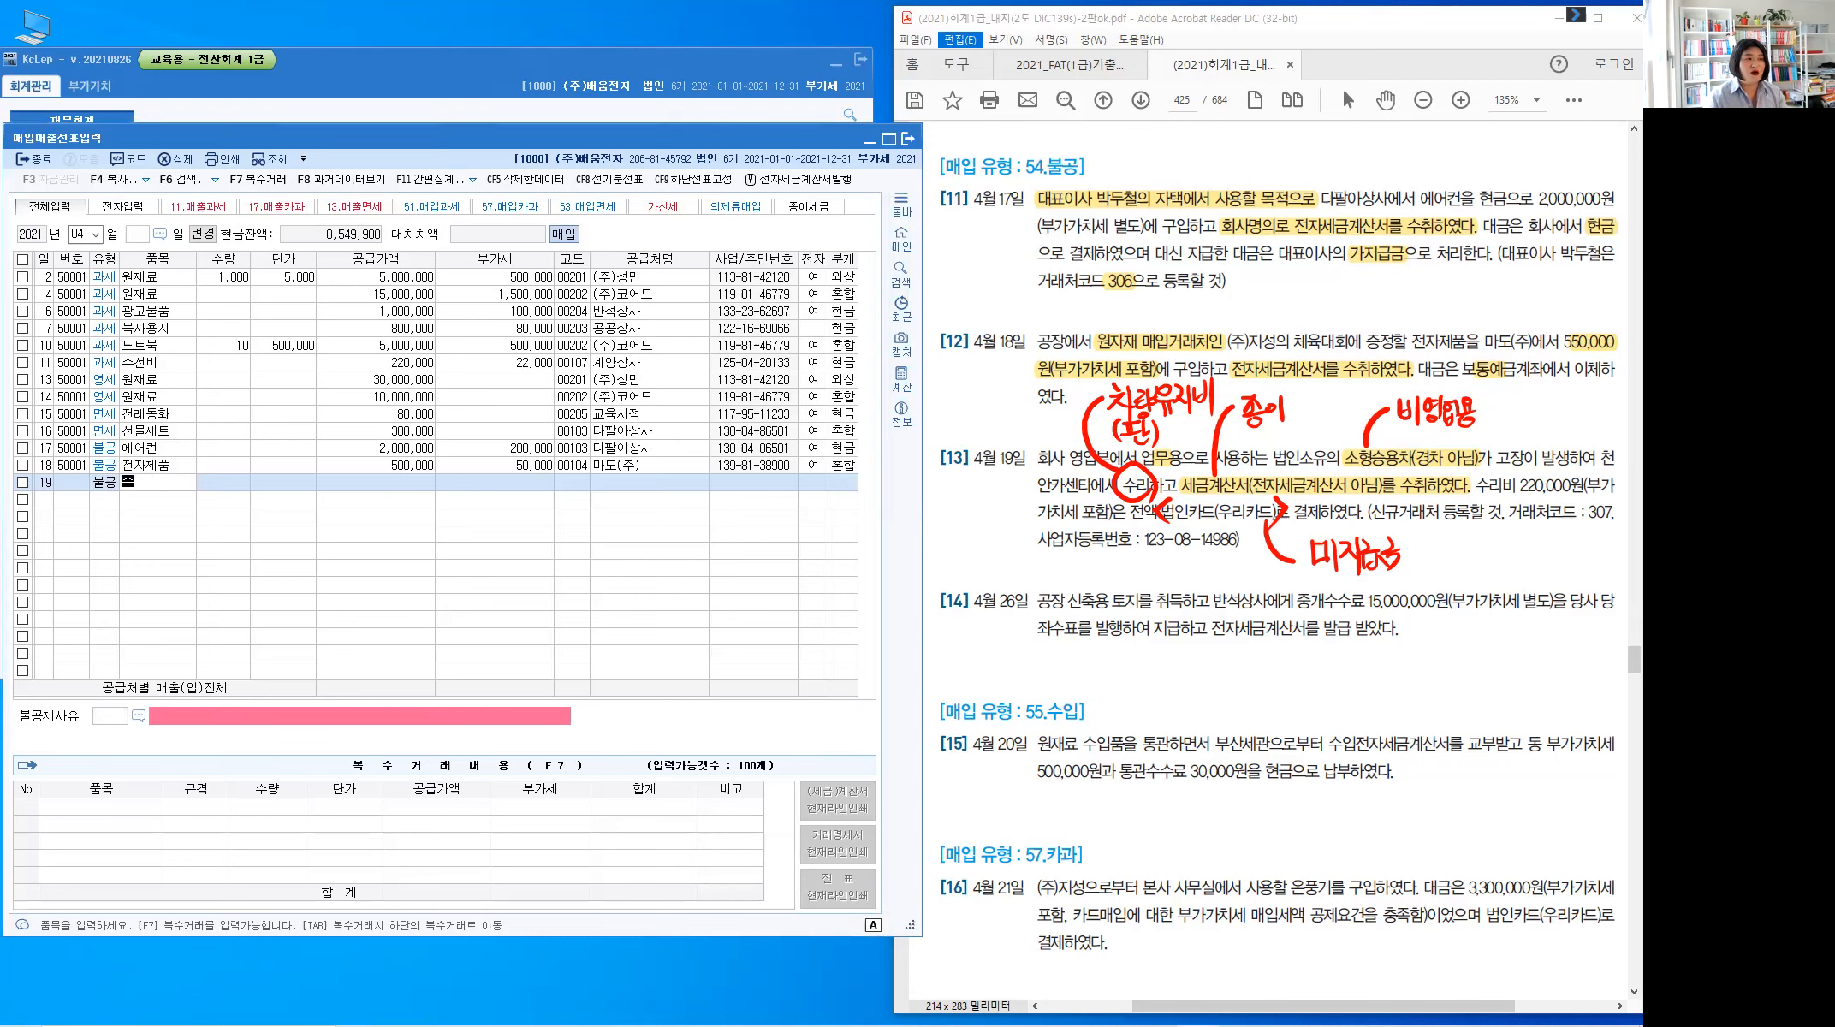
type("리")
key("Return")
key("Return")
key("Return")
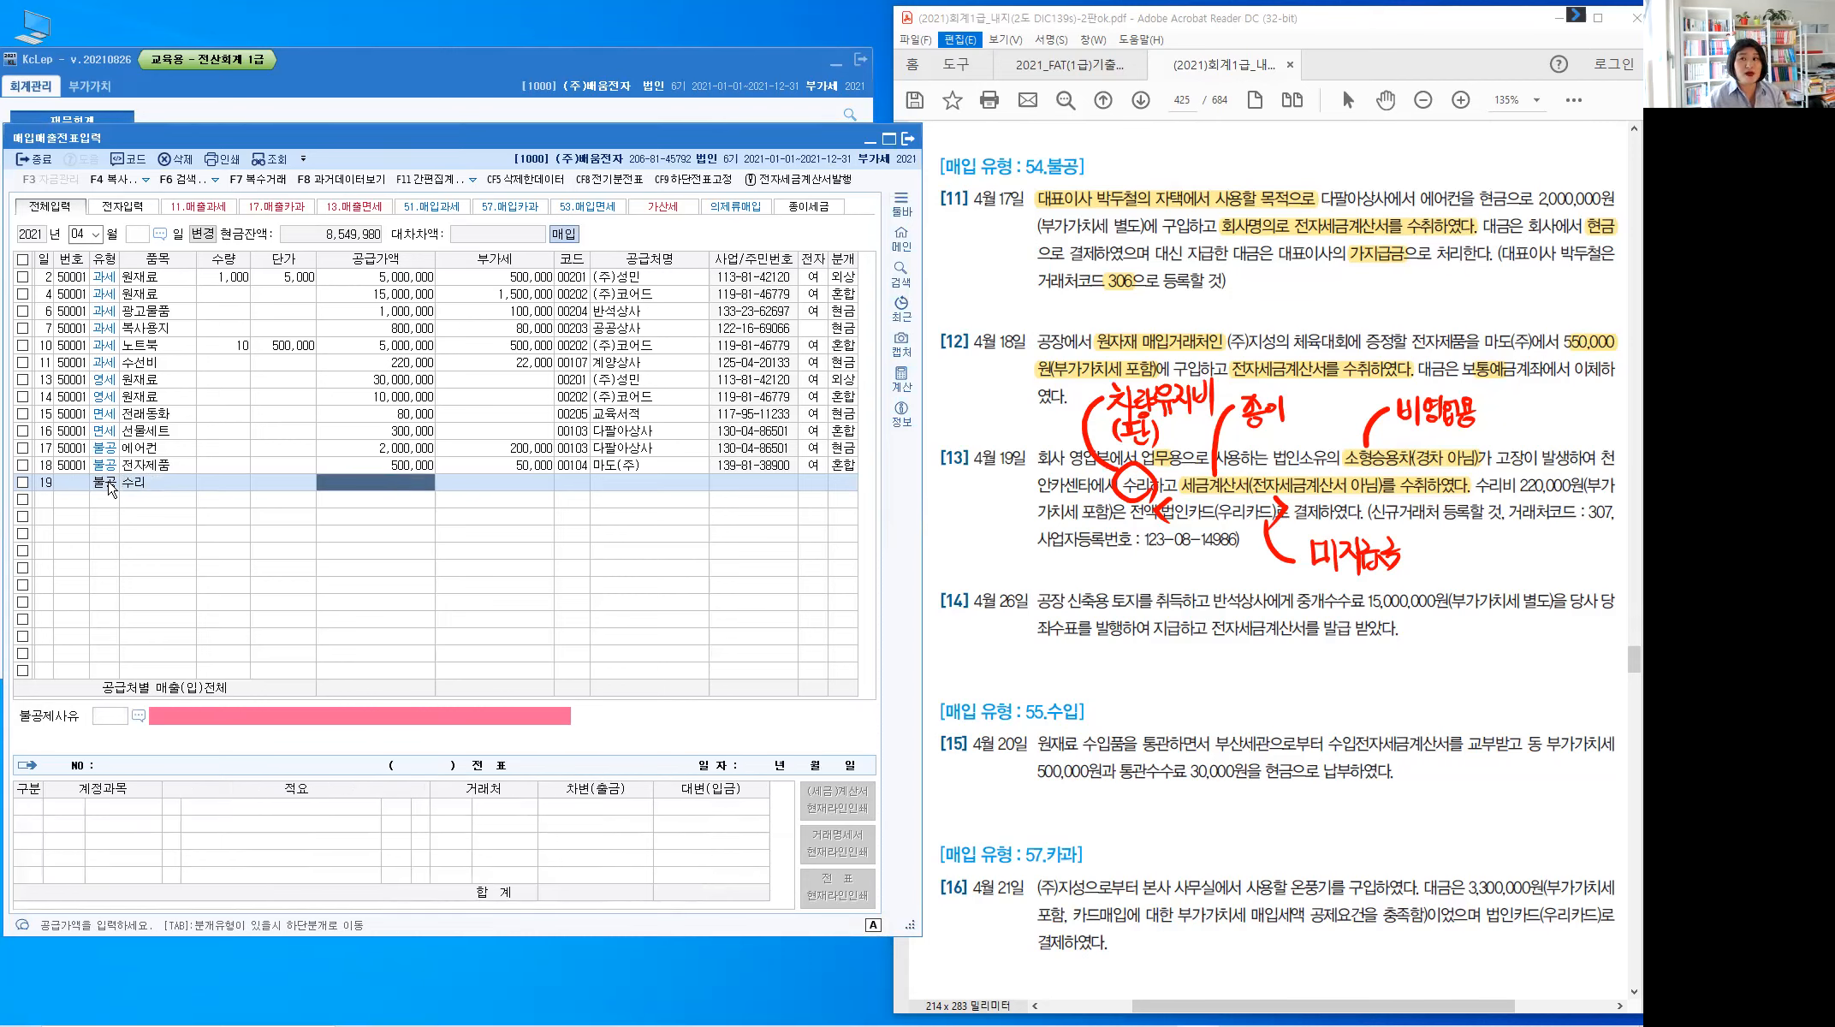
type("200000")
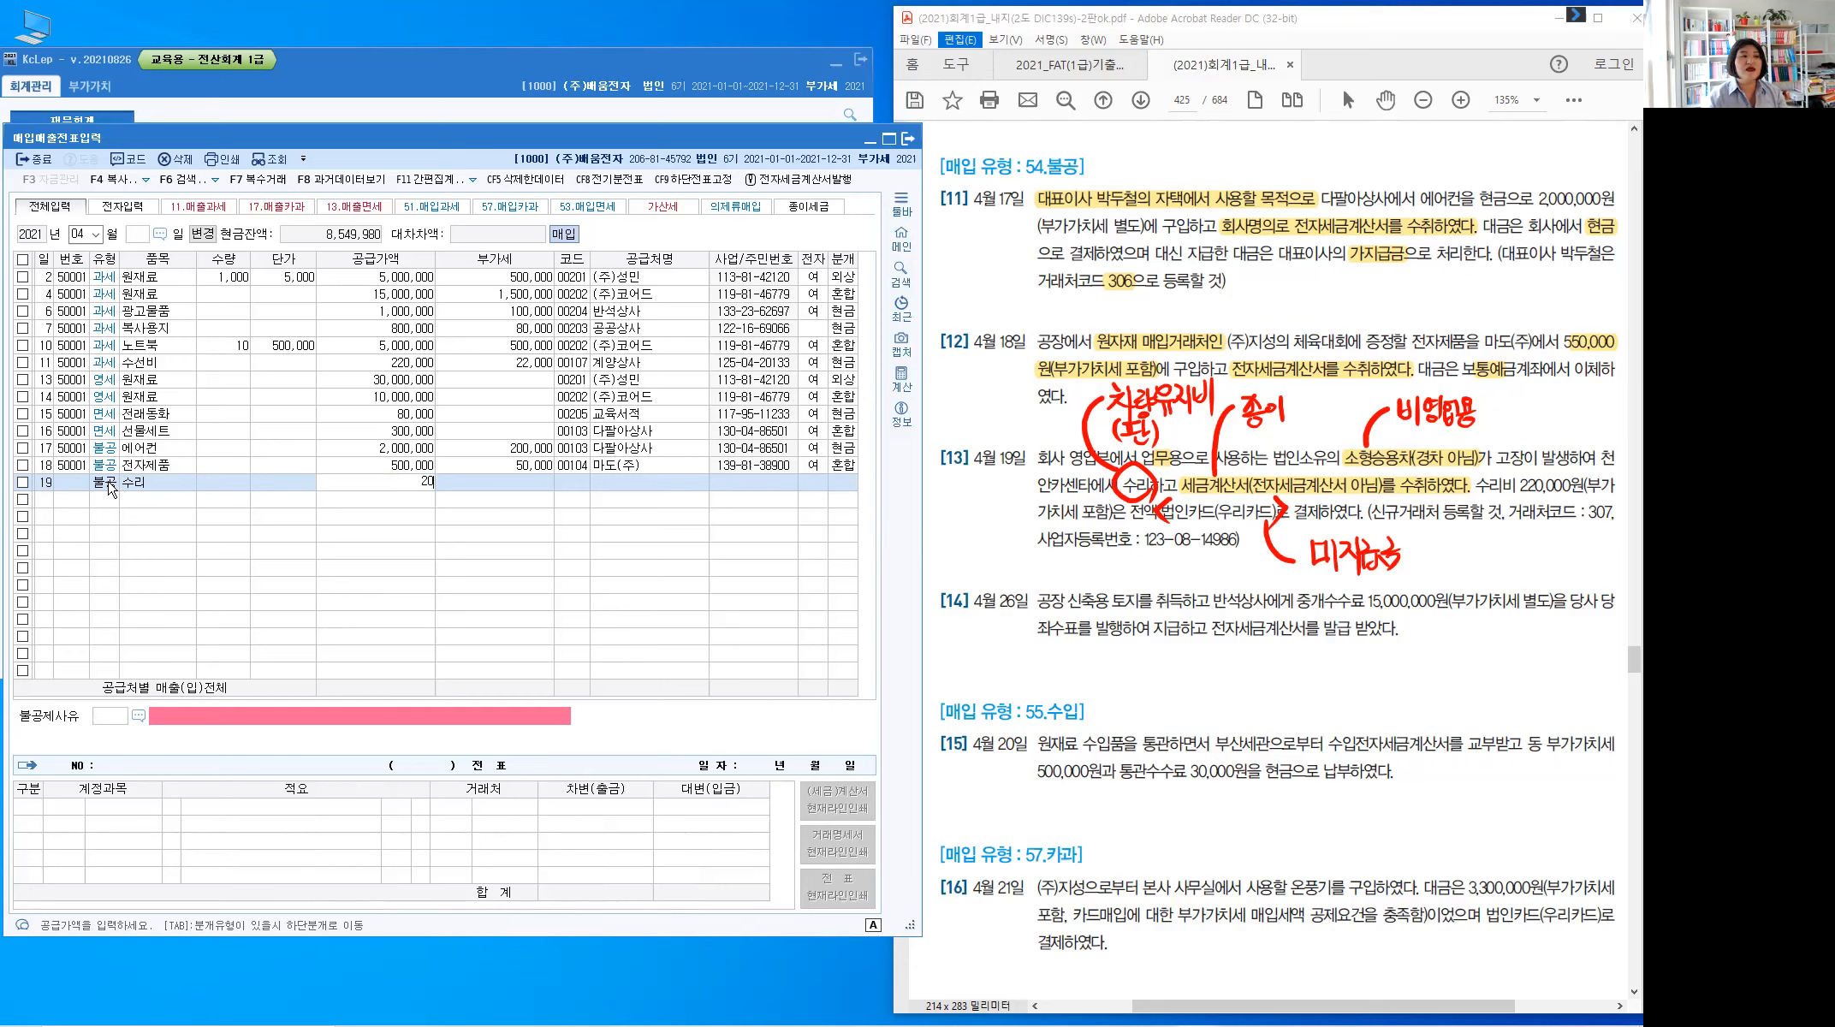
key("Return")
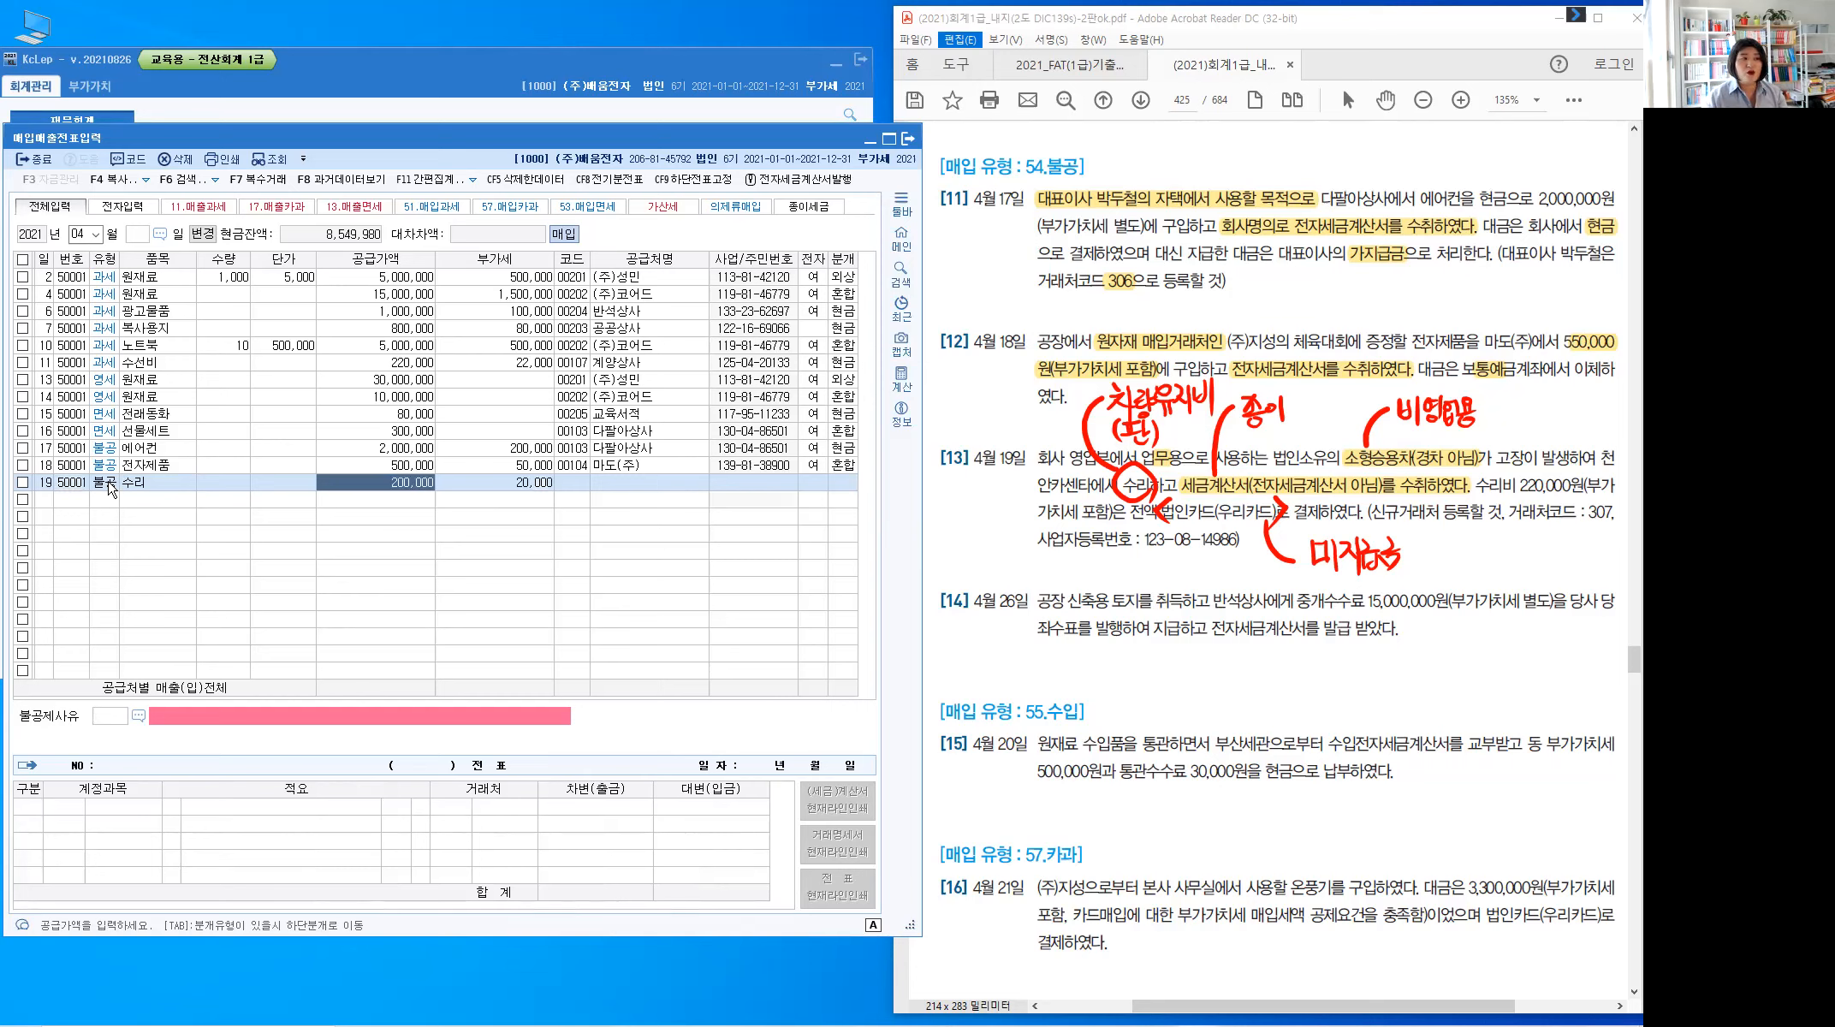
key("Return")
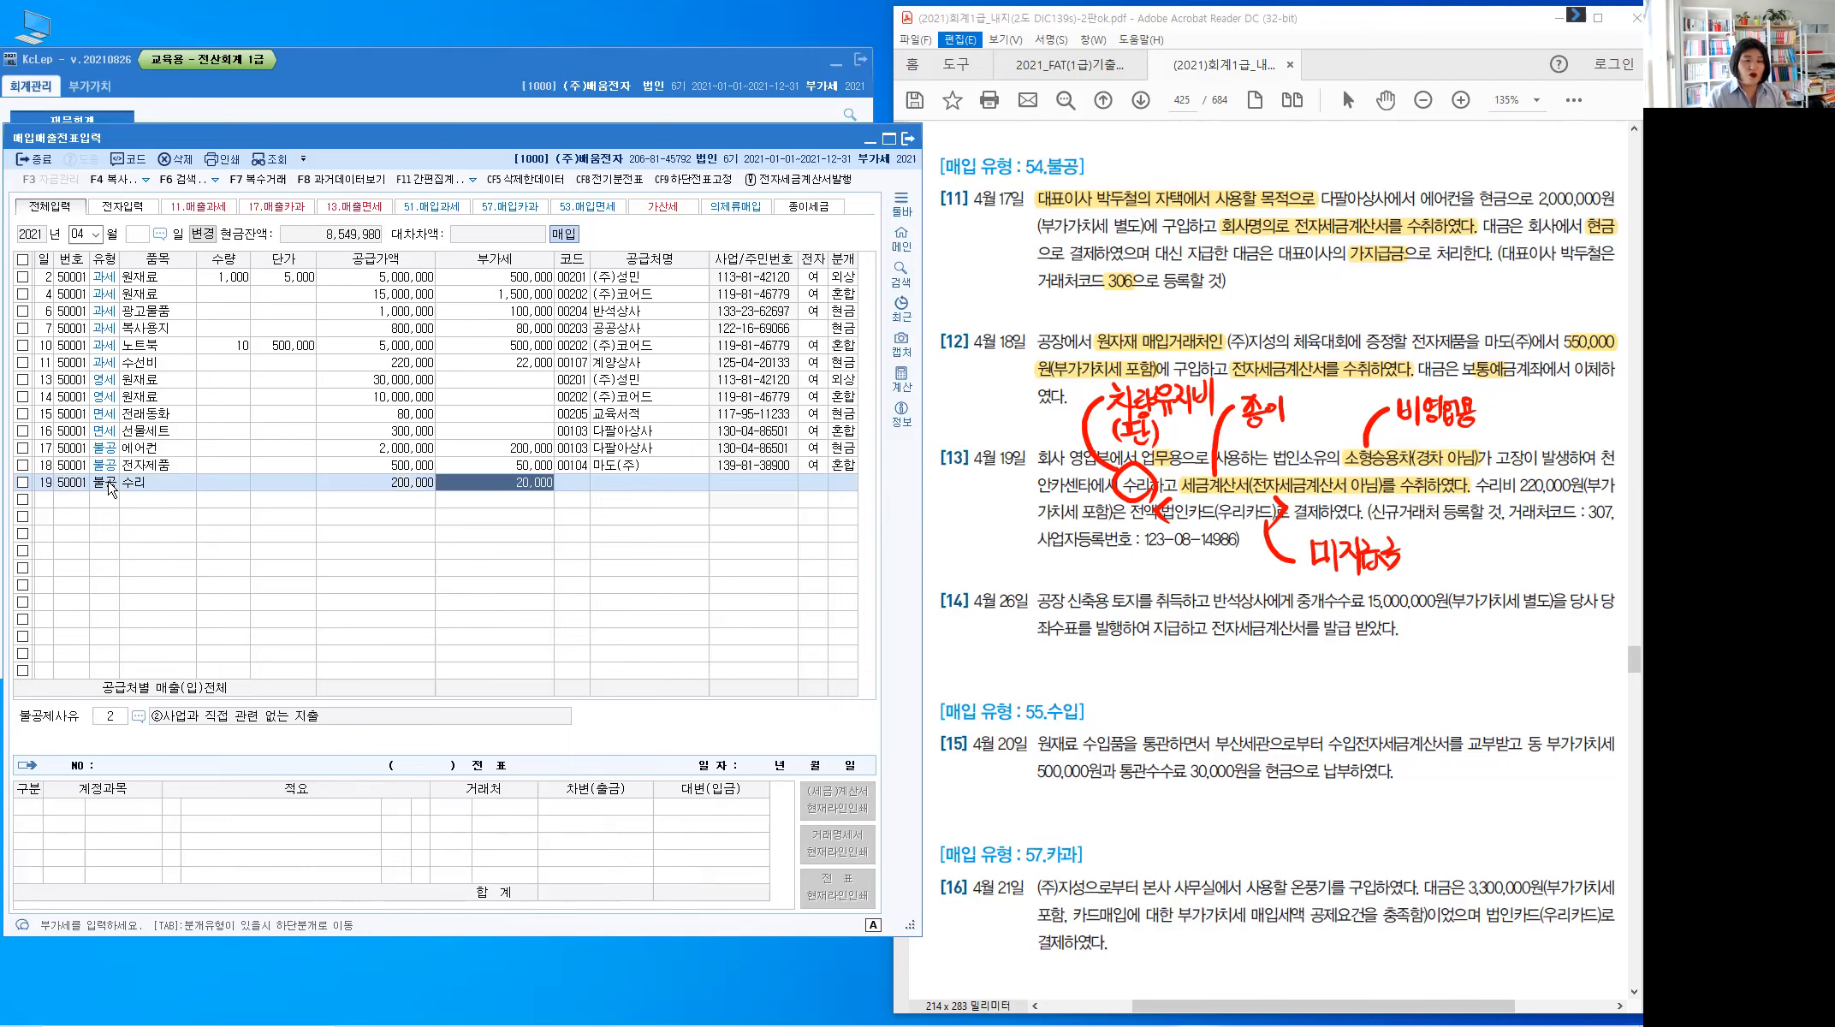
key("Return")
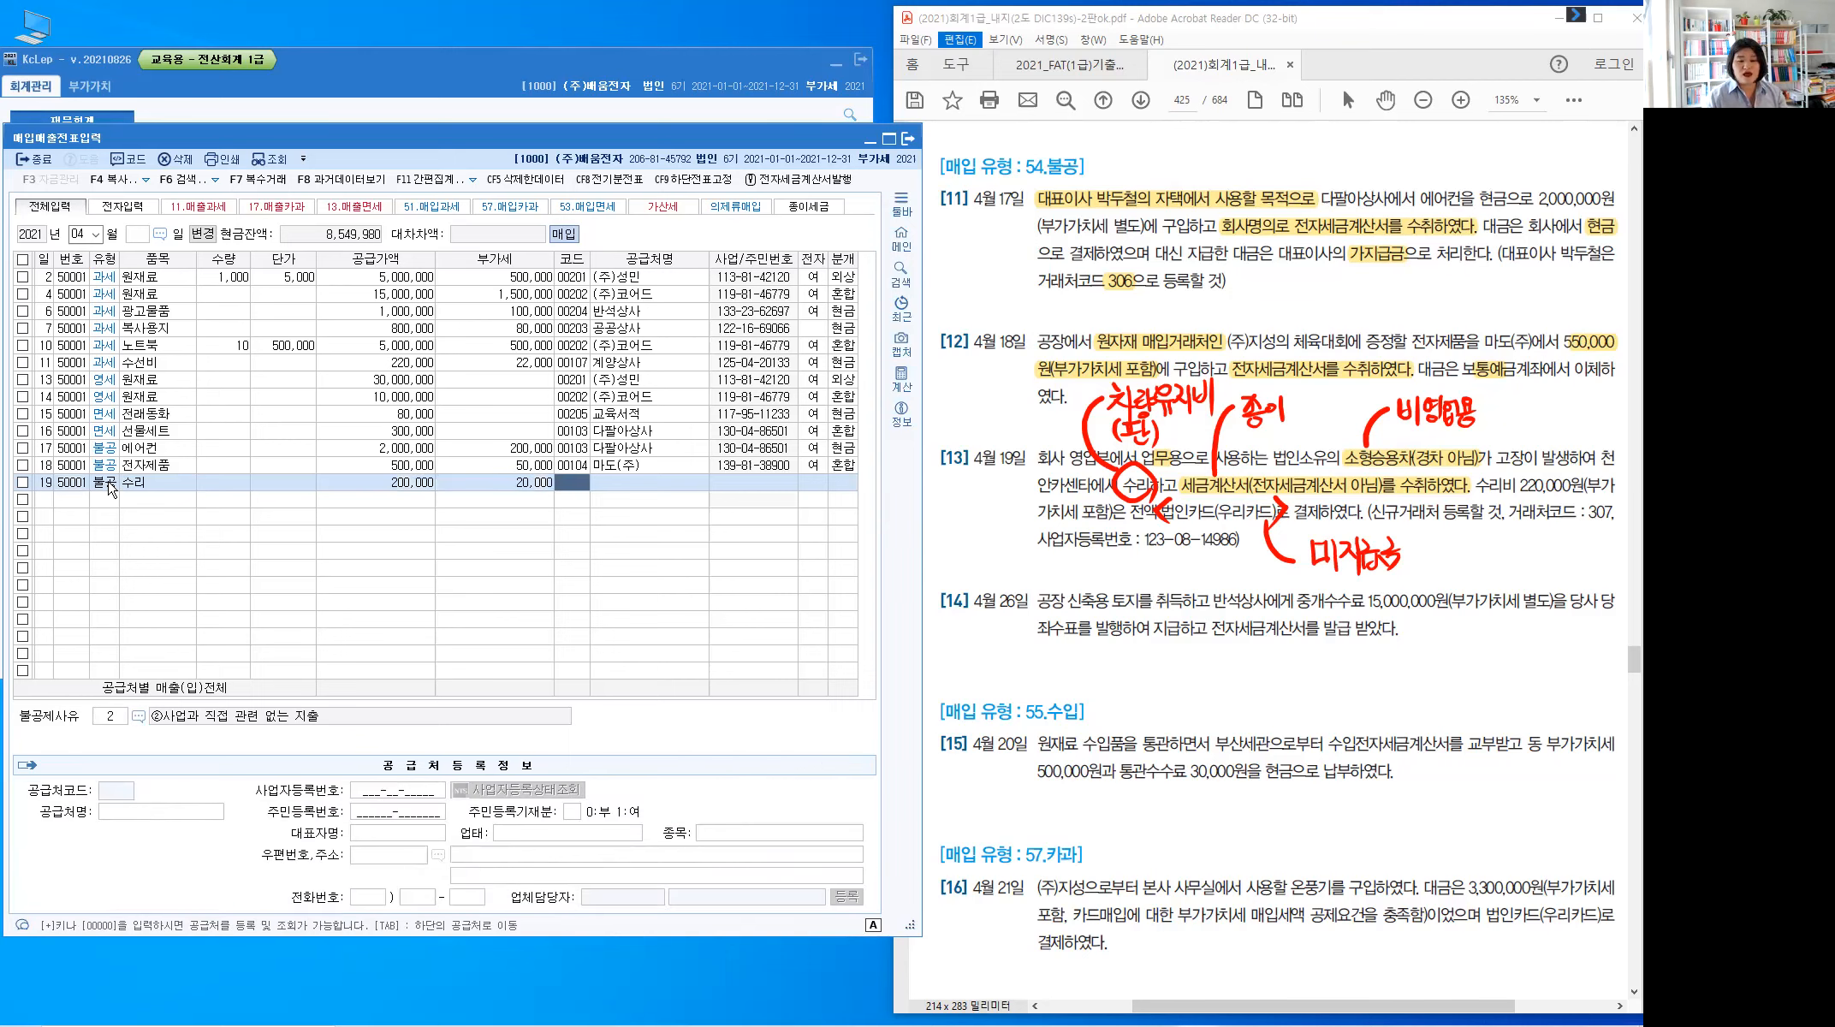
Start a new supplier named 천안카센타 for row 19
key("plus")
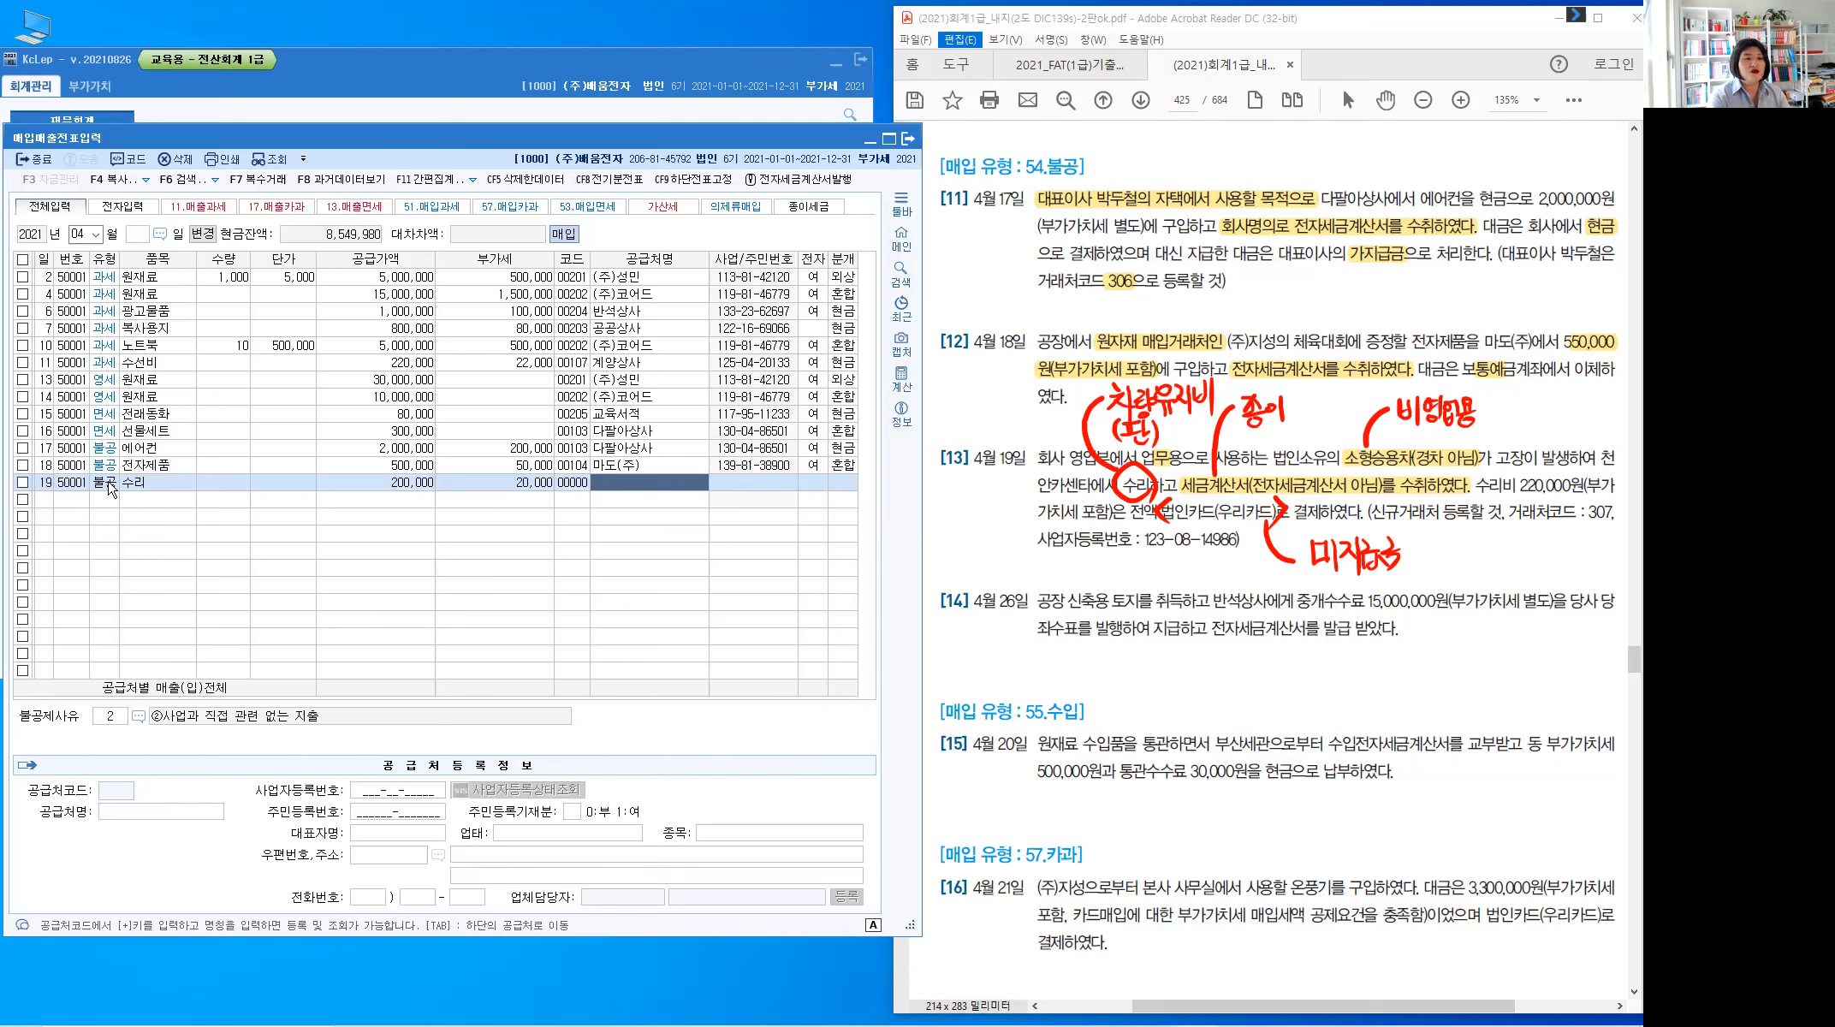
type("천안카센터")
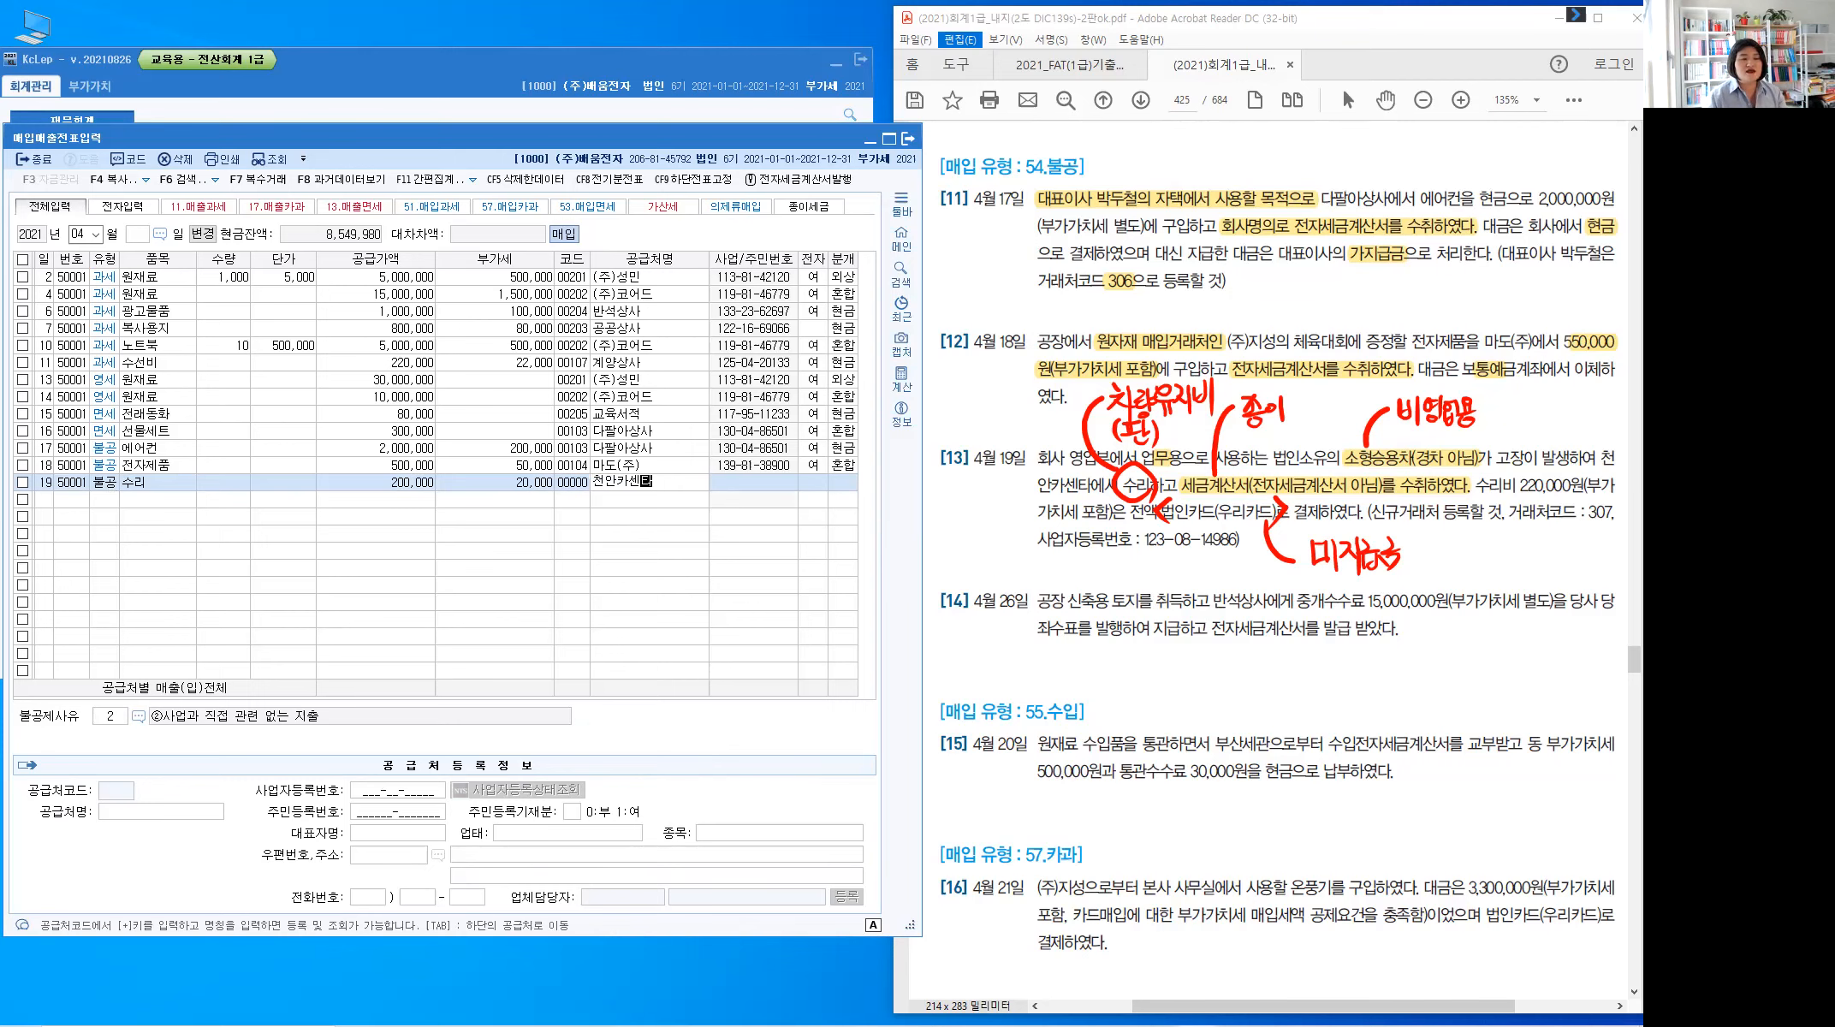
key("Return")
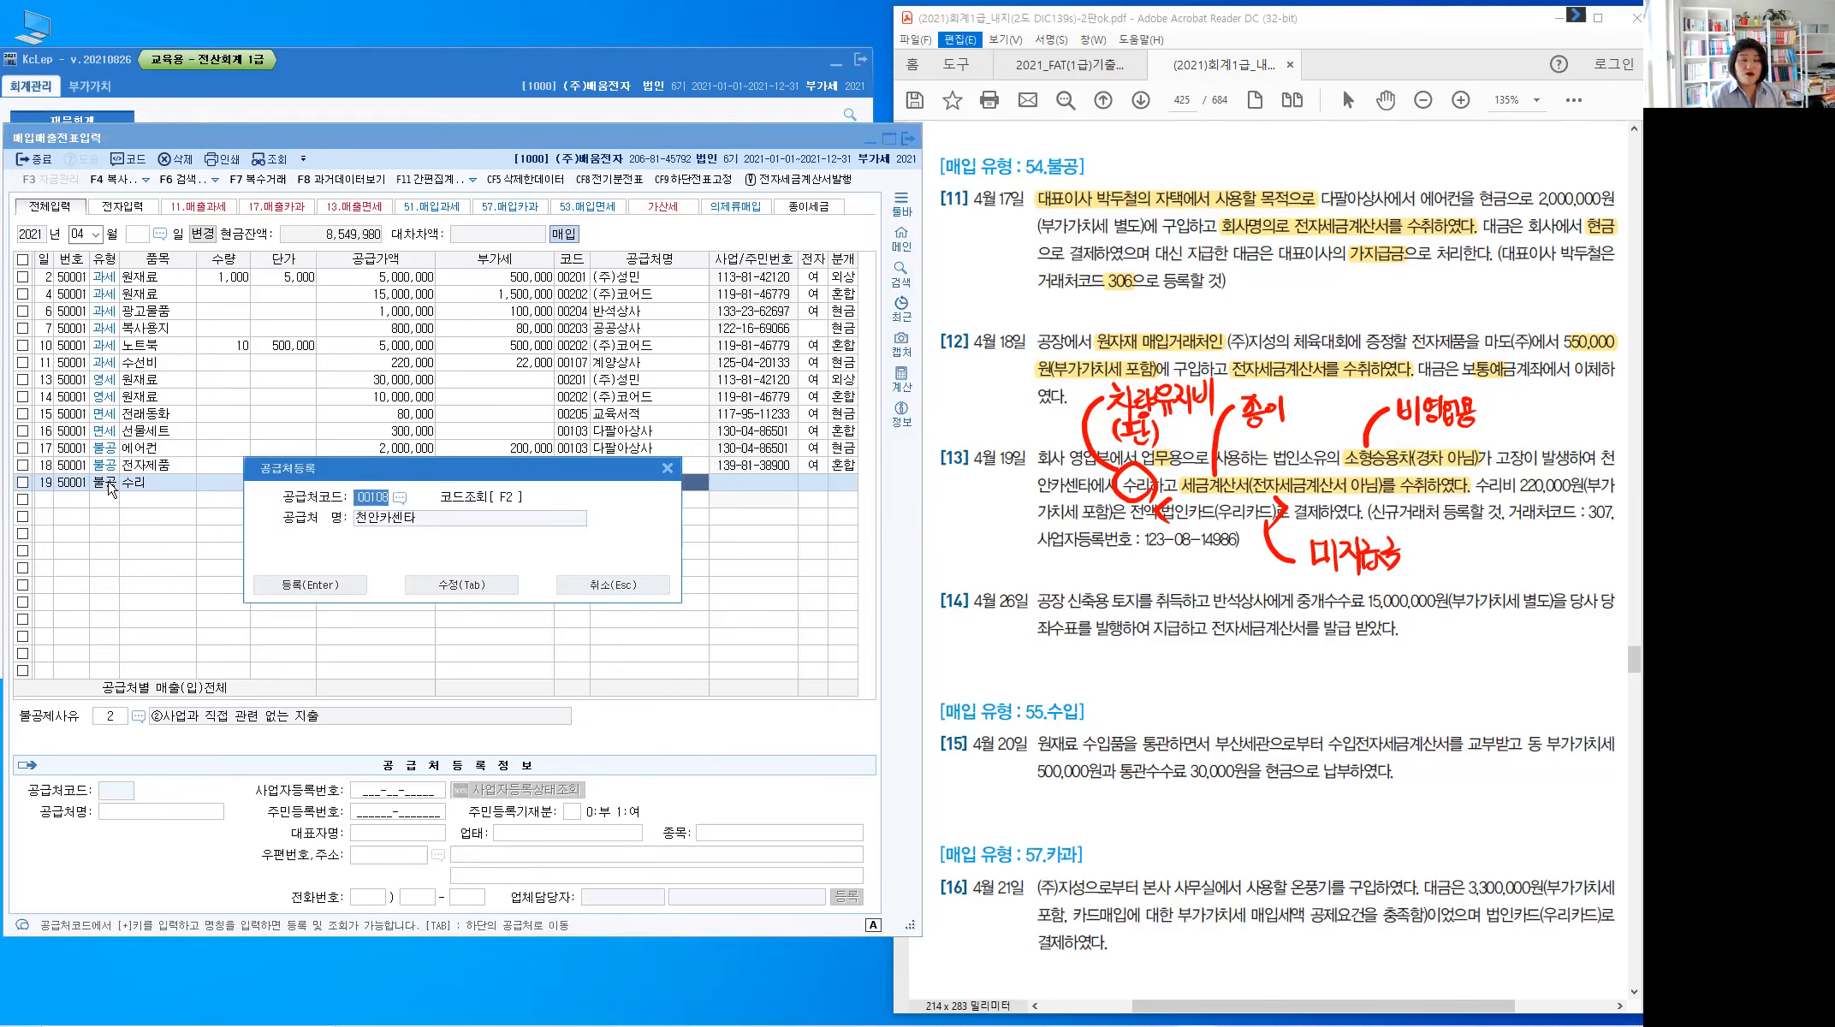
Save 천안카센타 as supplier code 307 with its business registration number filled in
type("307")
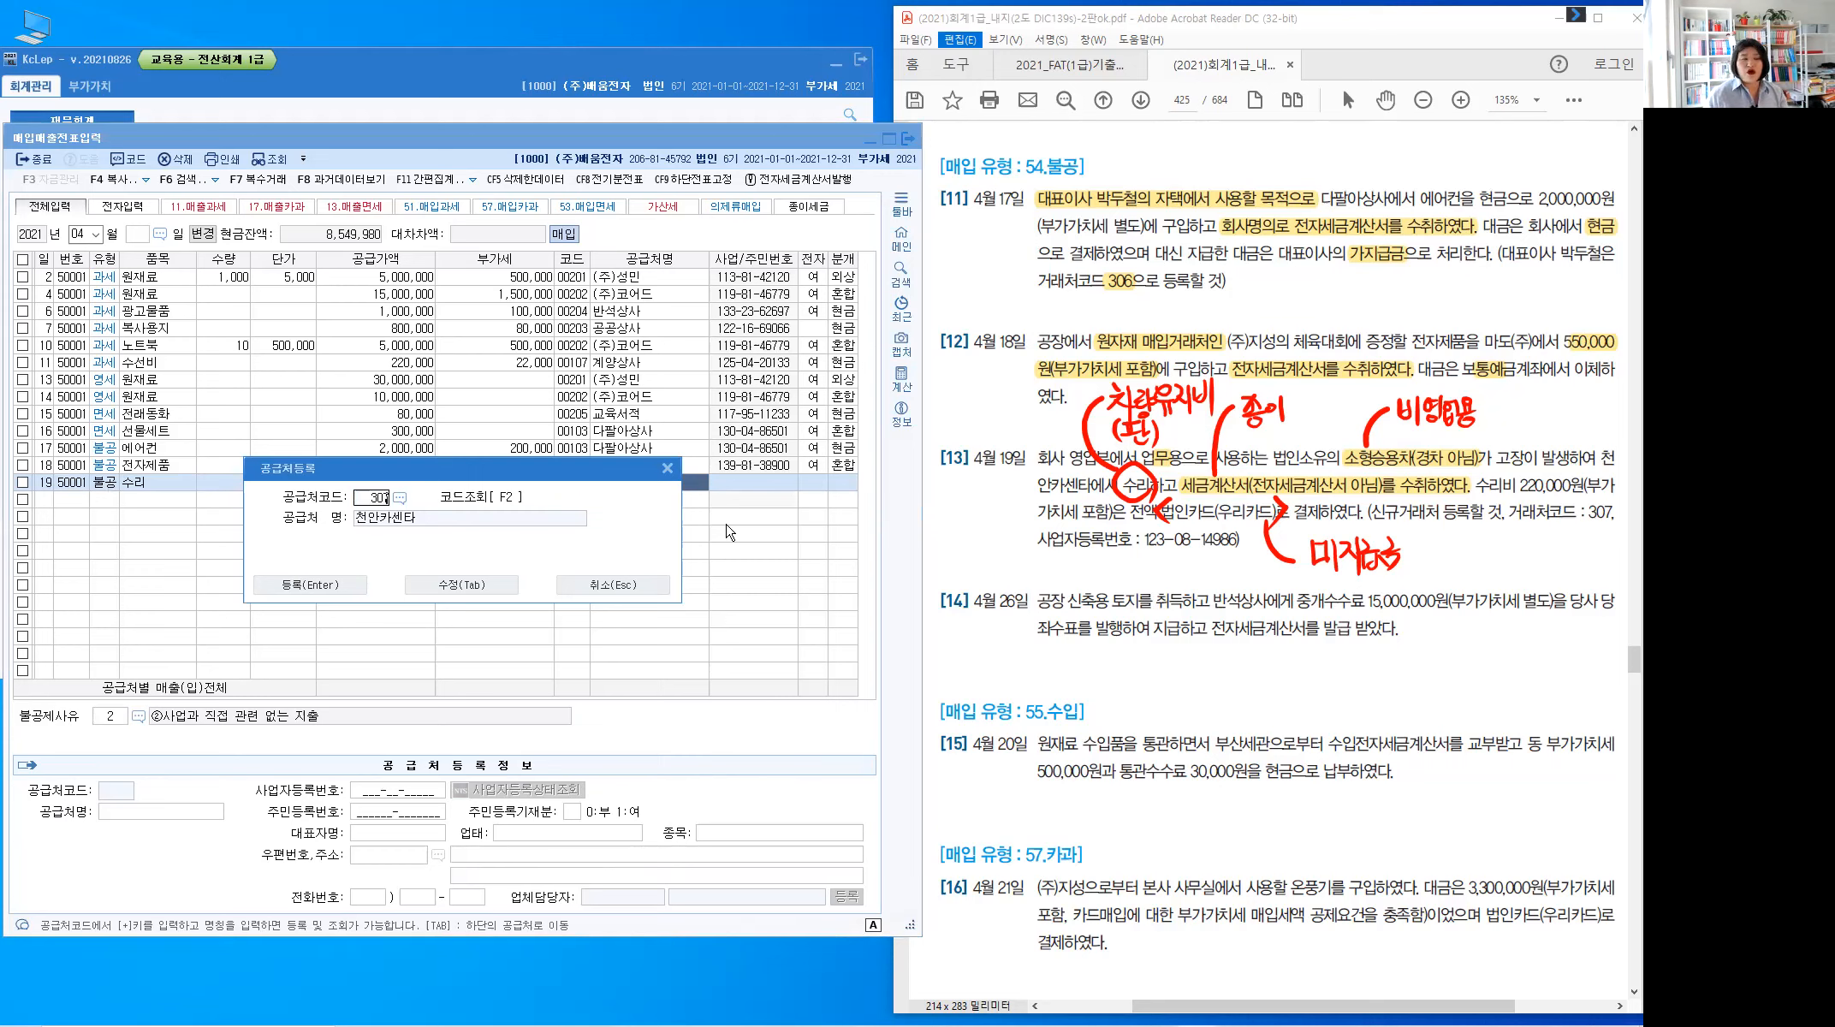
left_click(494, 590)
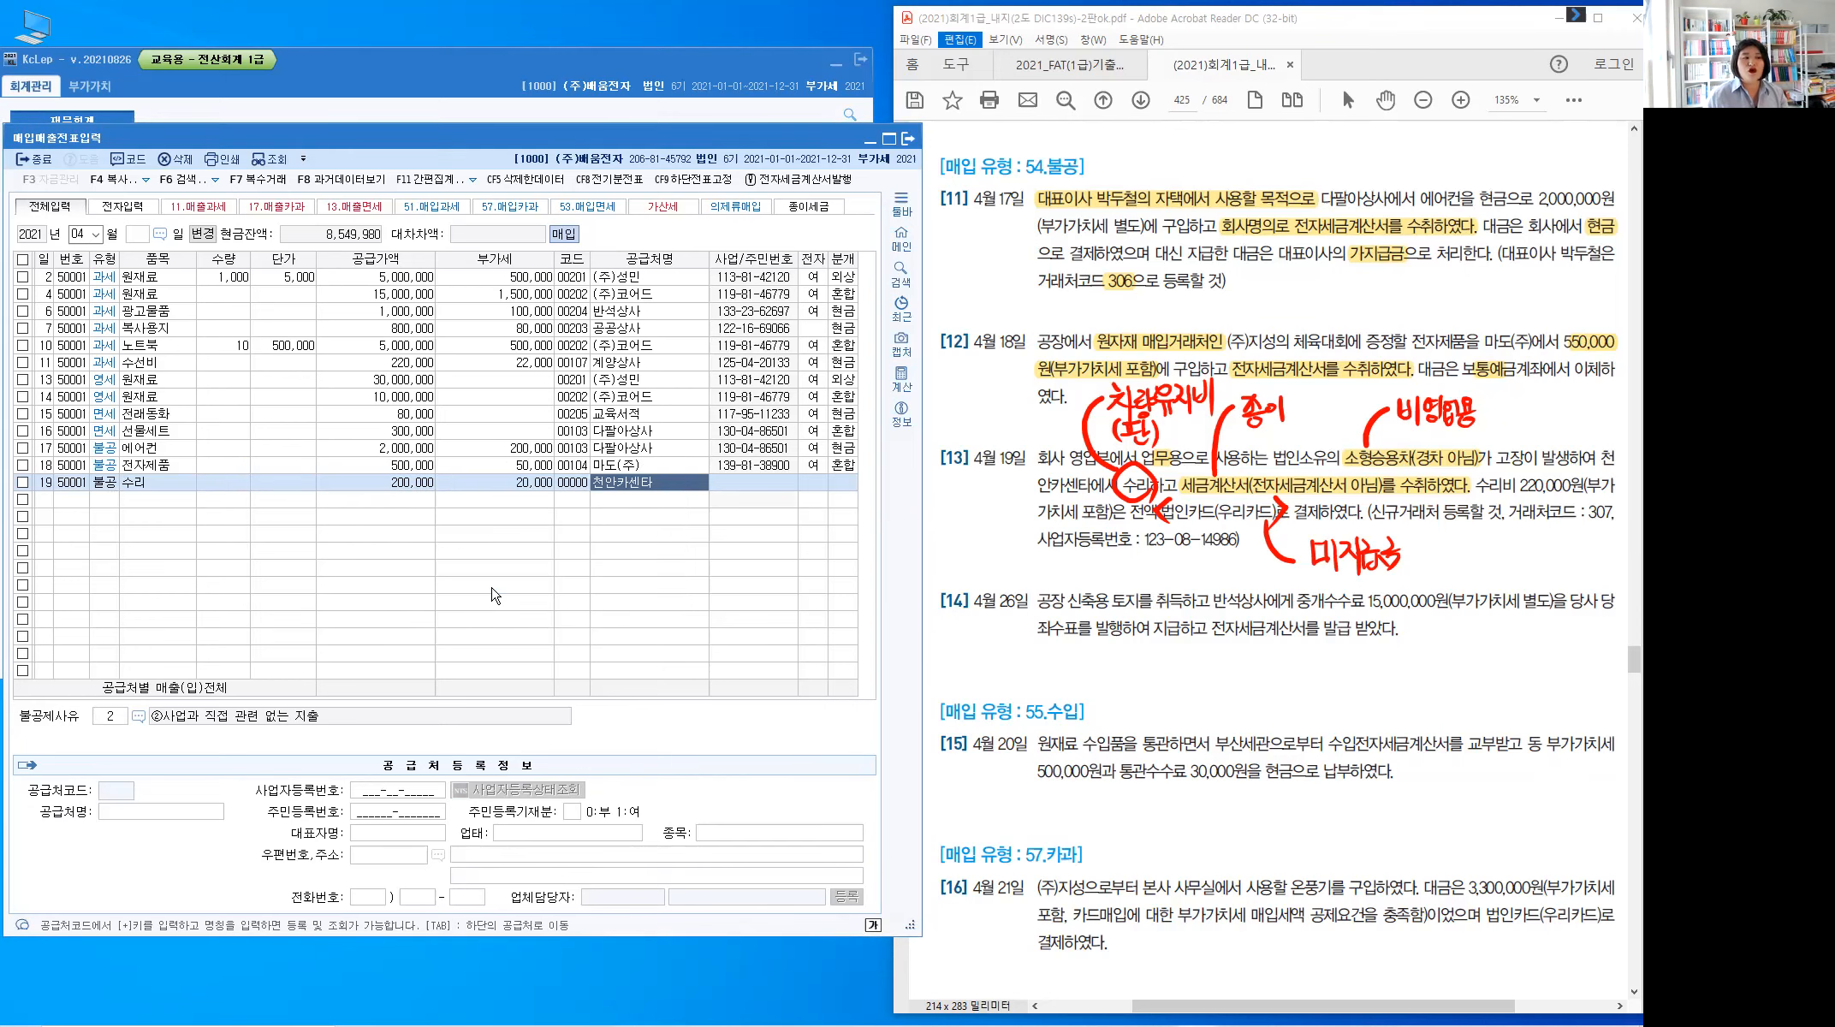
left_click(402, 792)
left_click(402, 794)
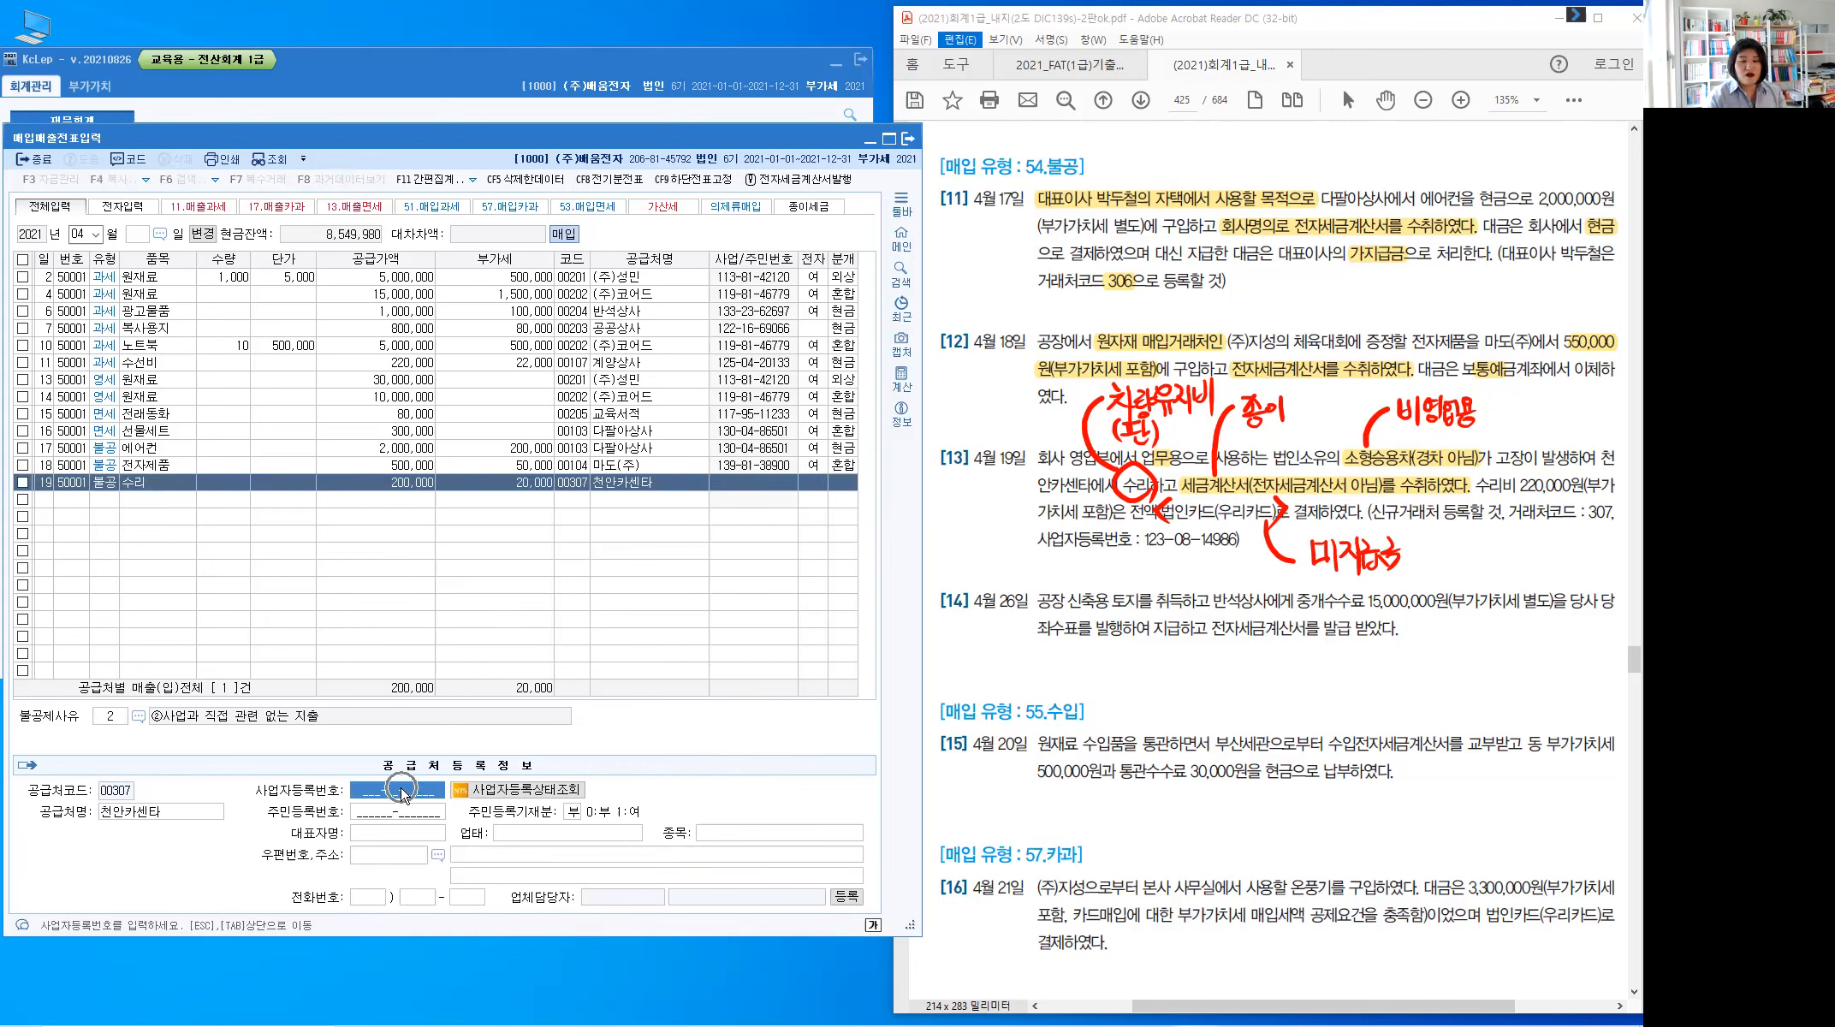
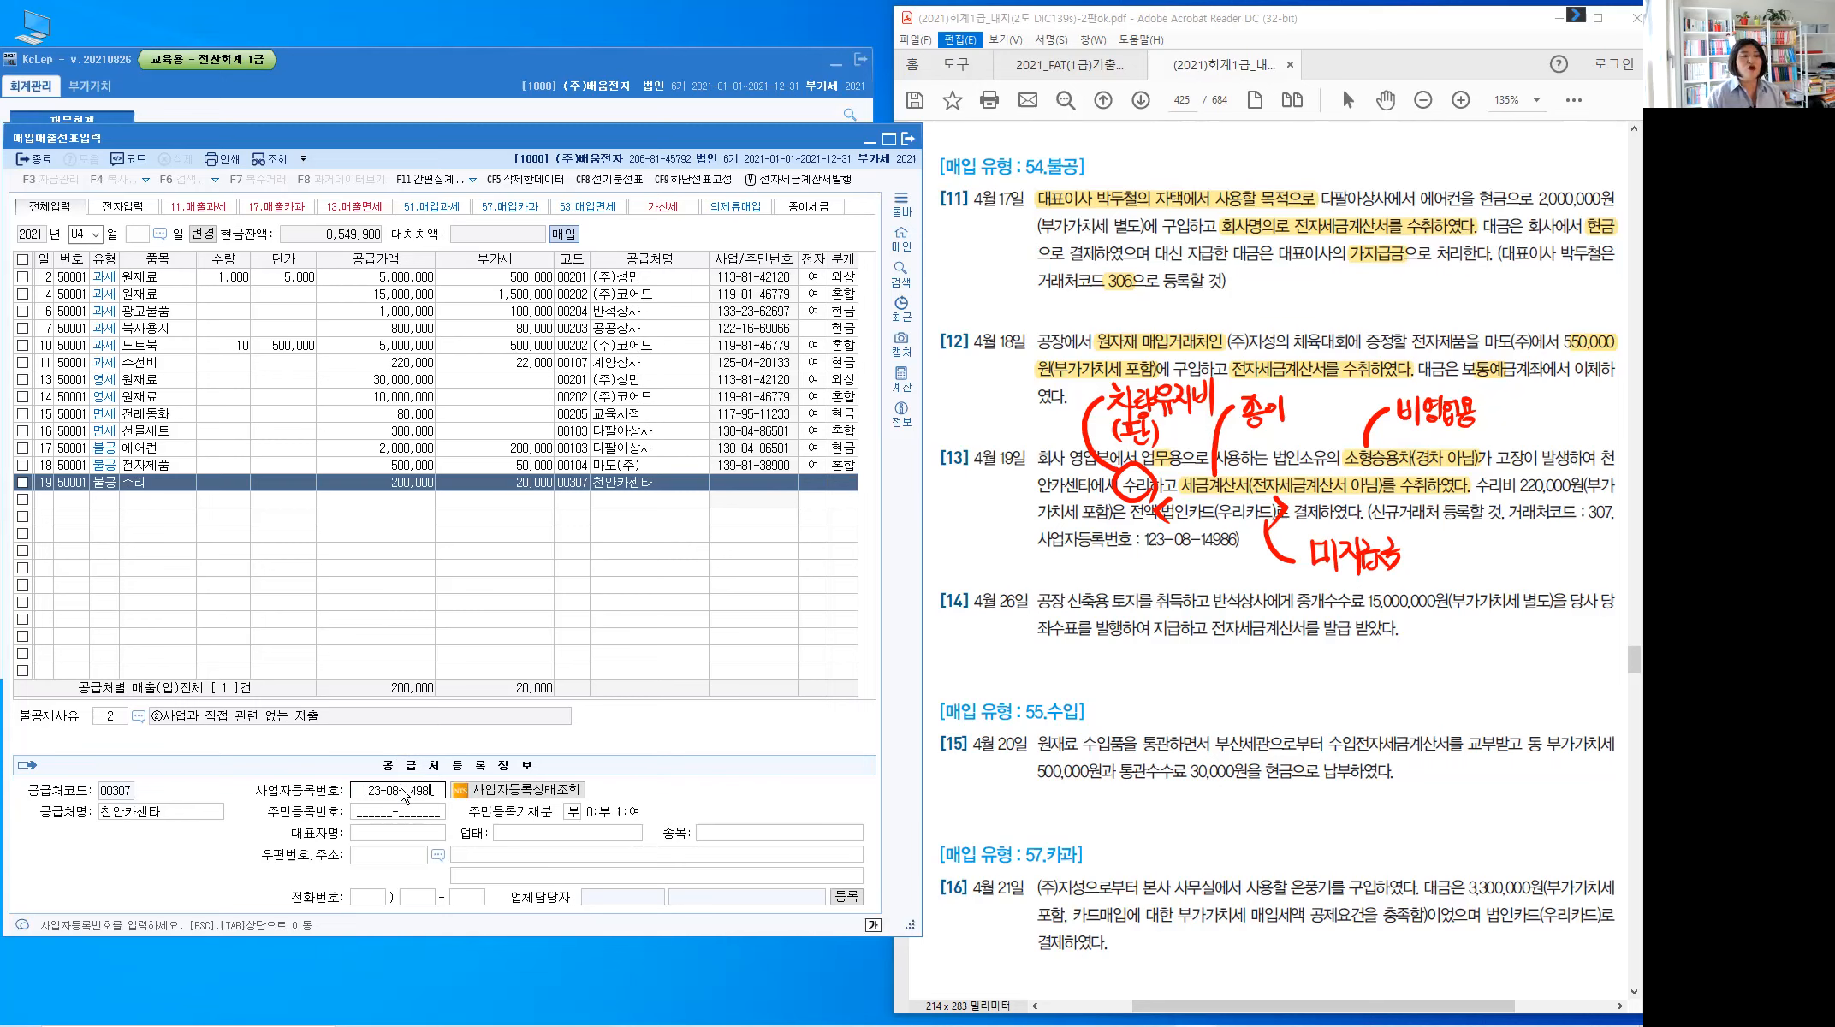
key("Return")
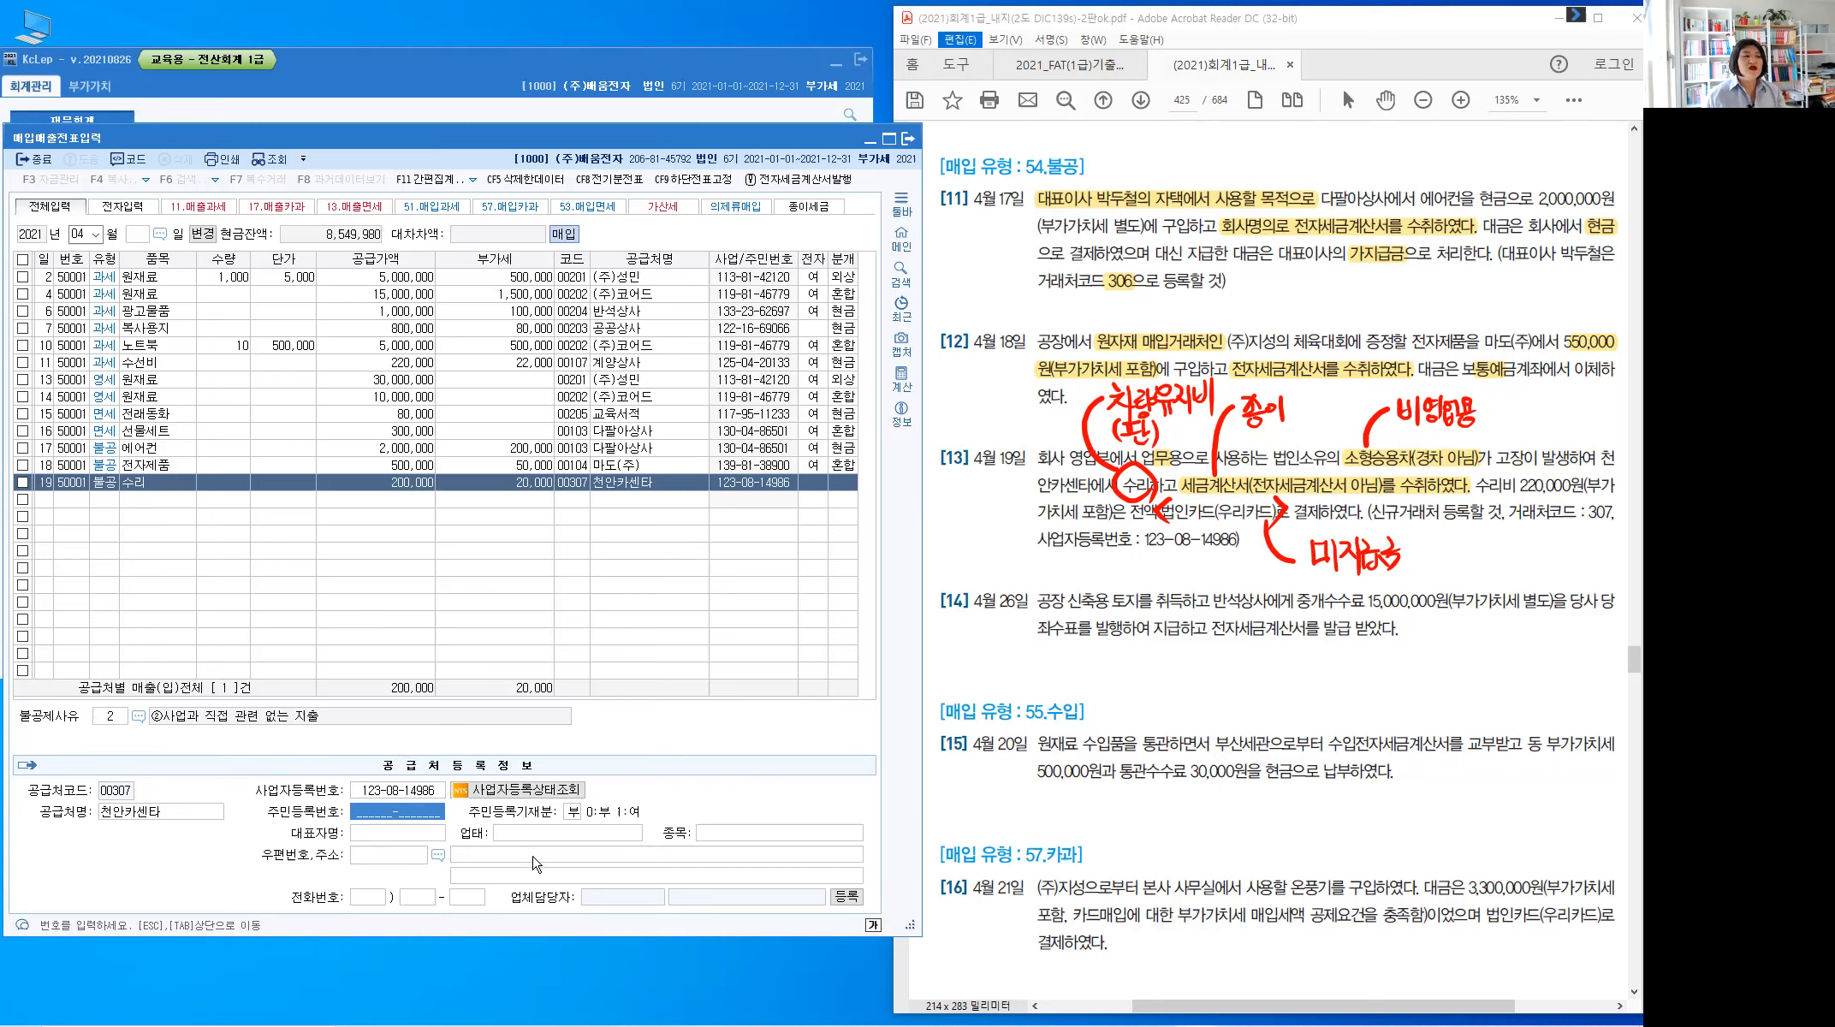
left_click(597, 485)
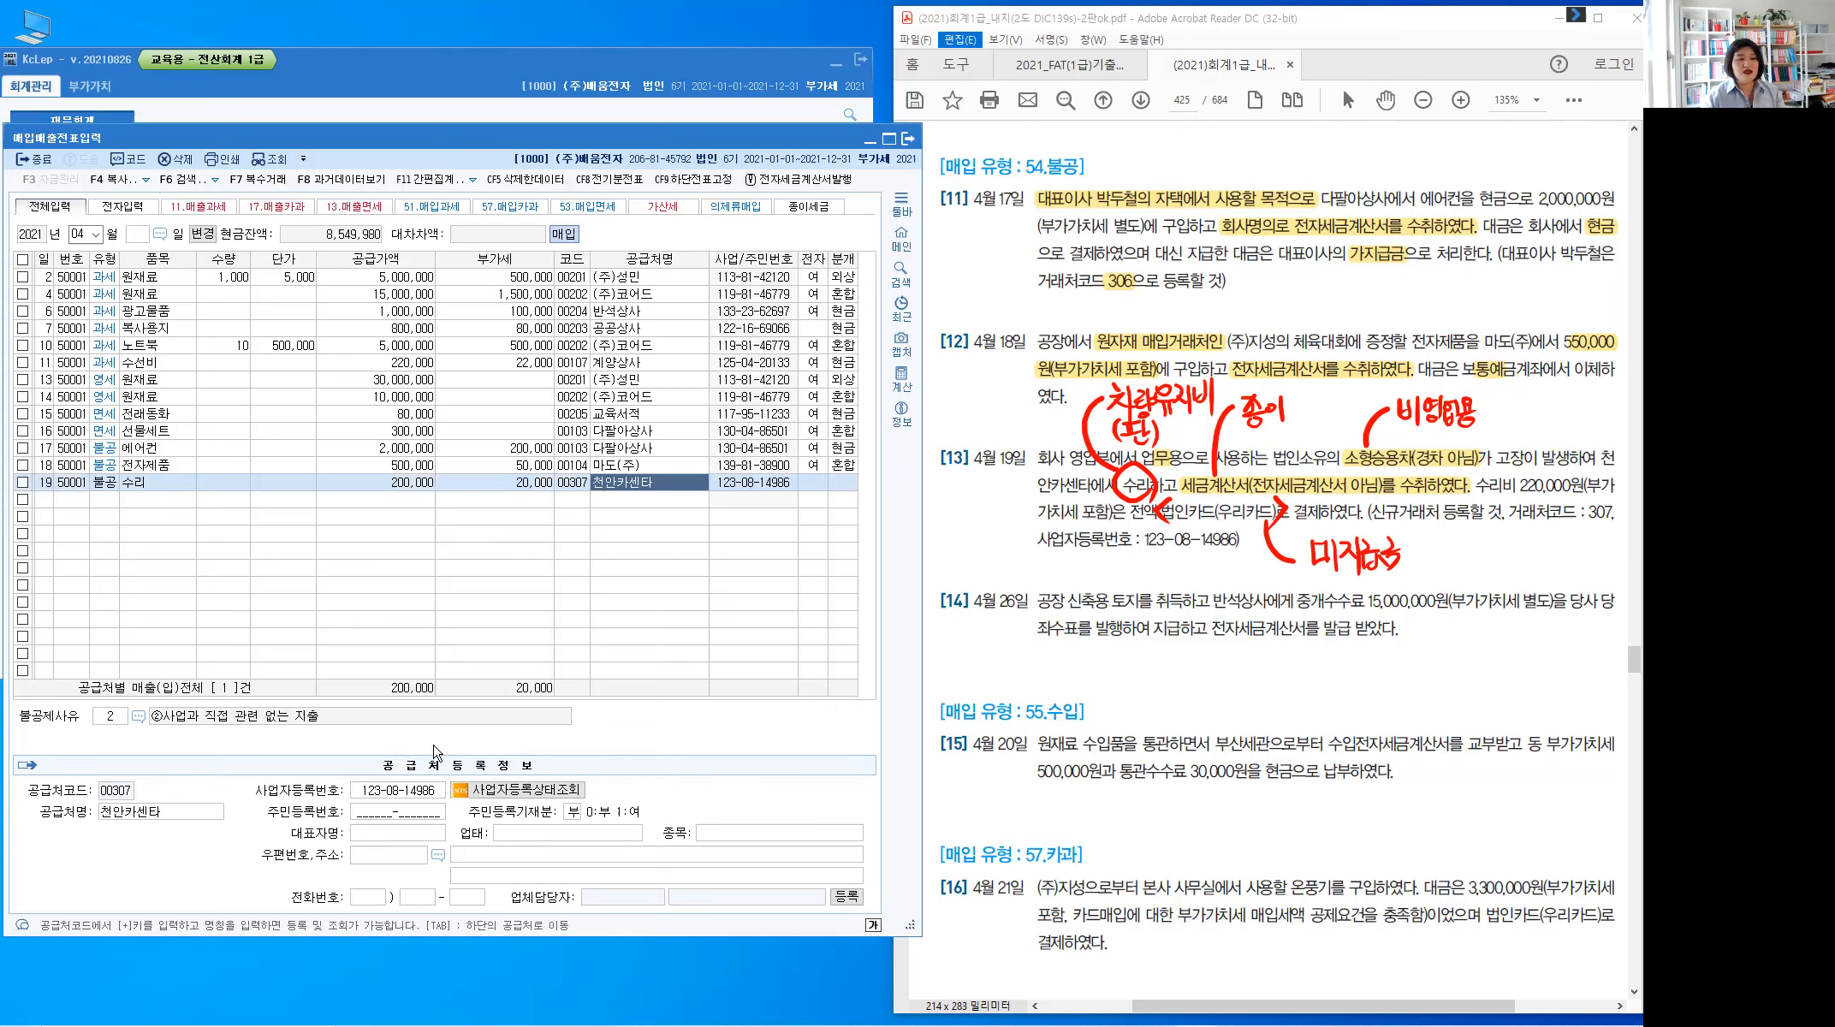
key("Return")
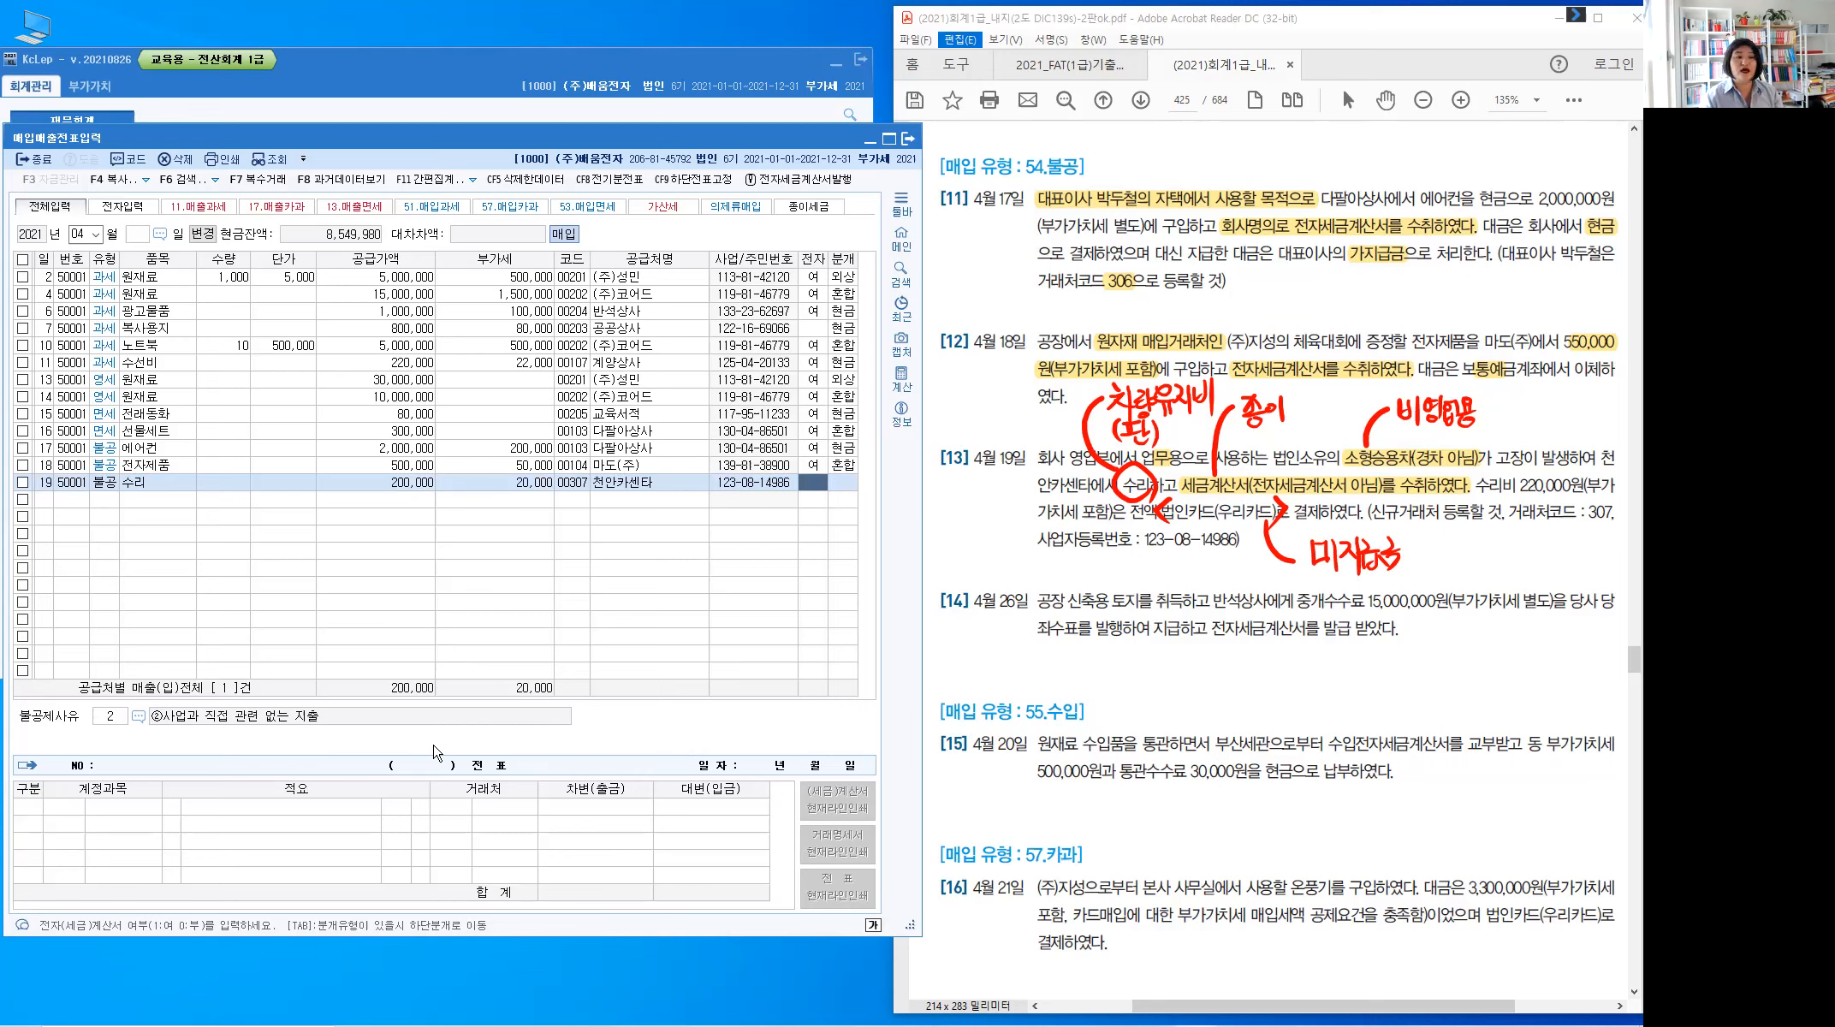
Set row 19's non-deduction reason to ③비영업용 소형승용자동차 and journal type 3 (혼합)
key("Return")
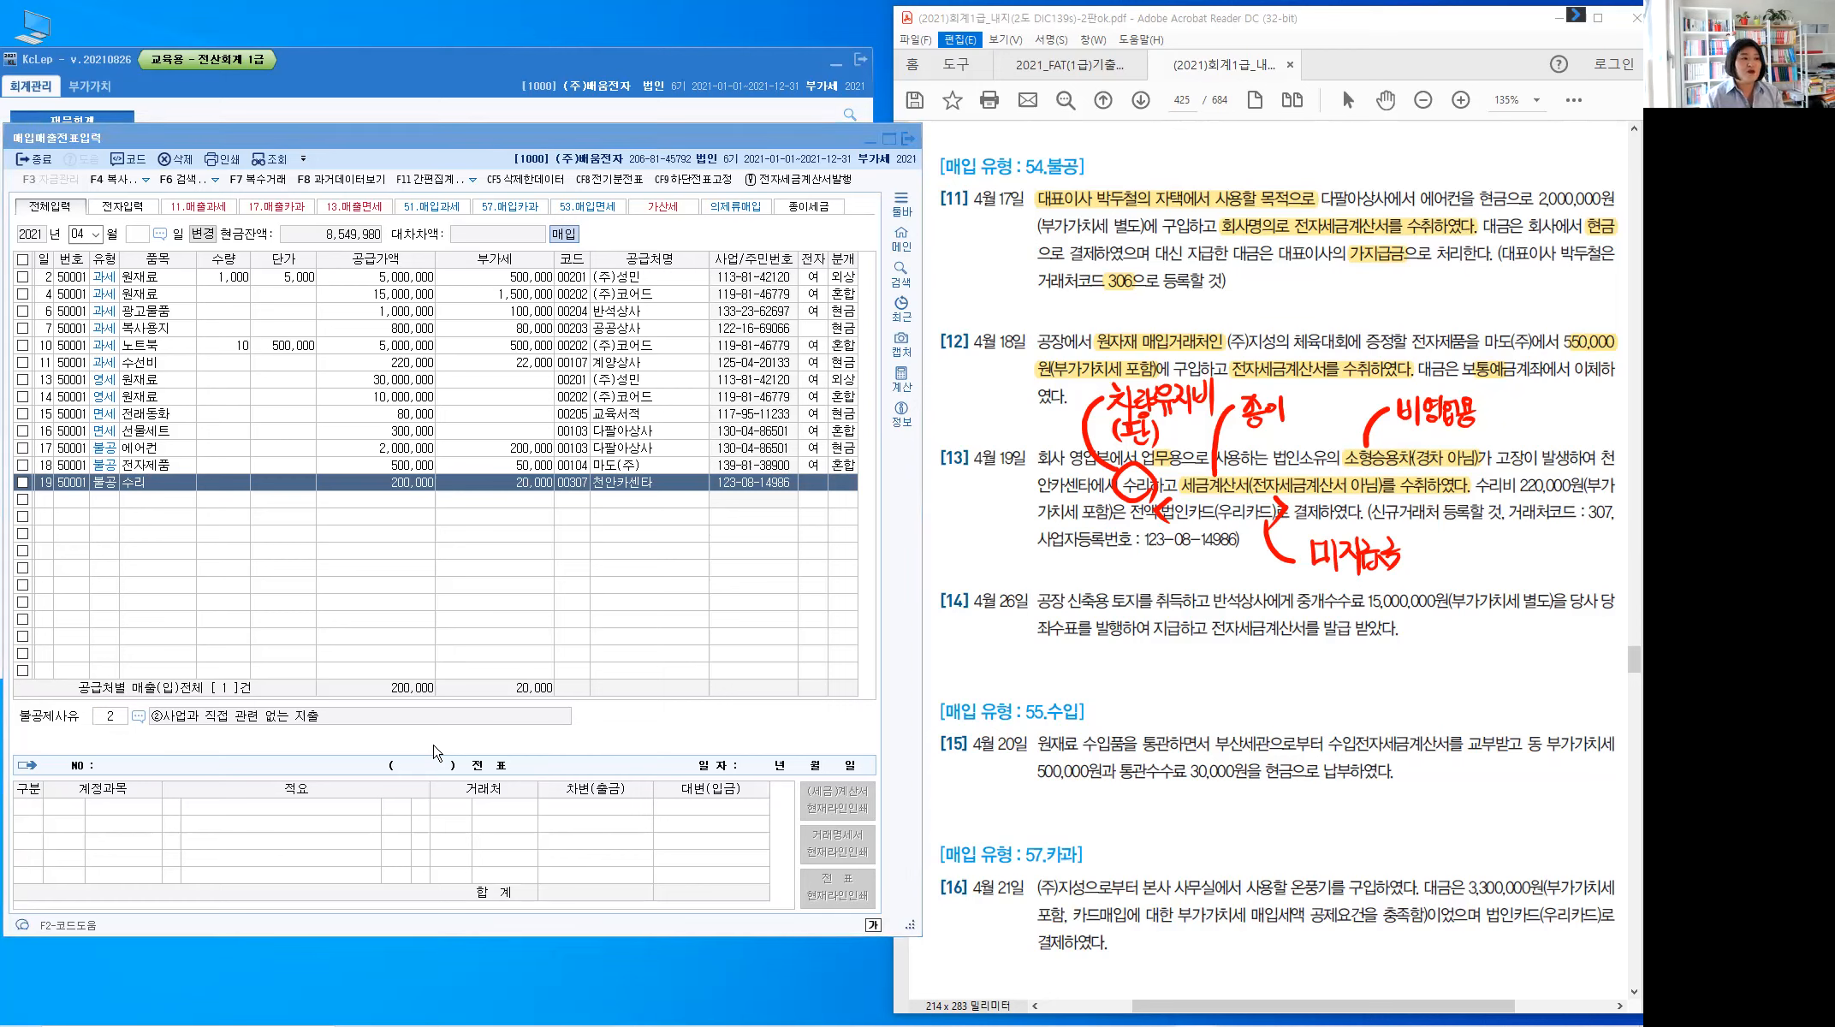
key("F2")
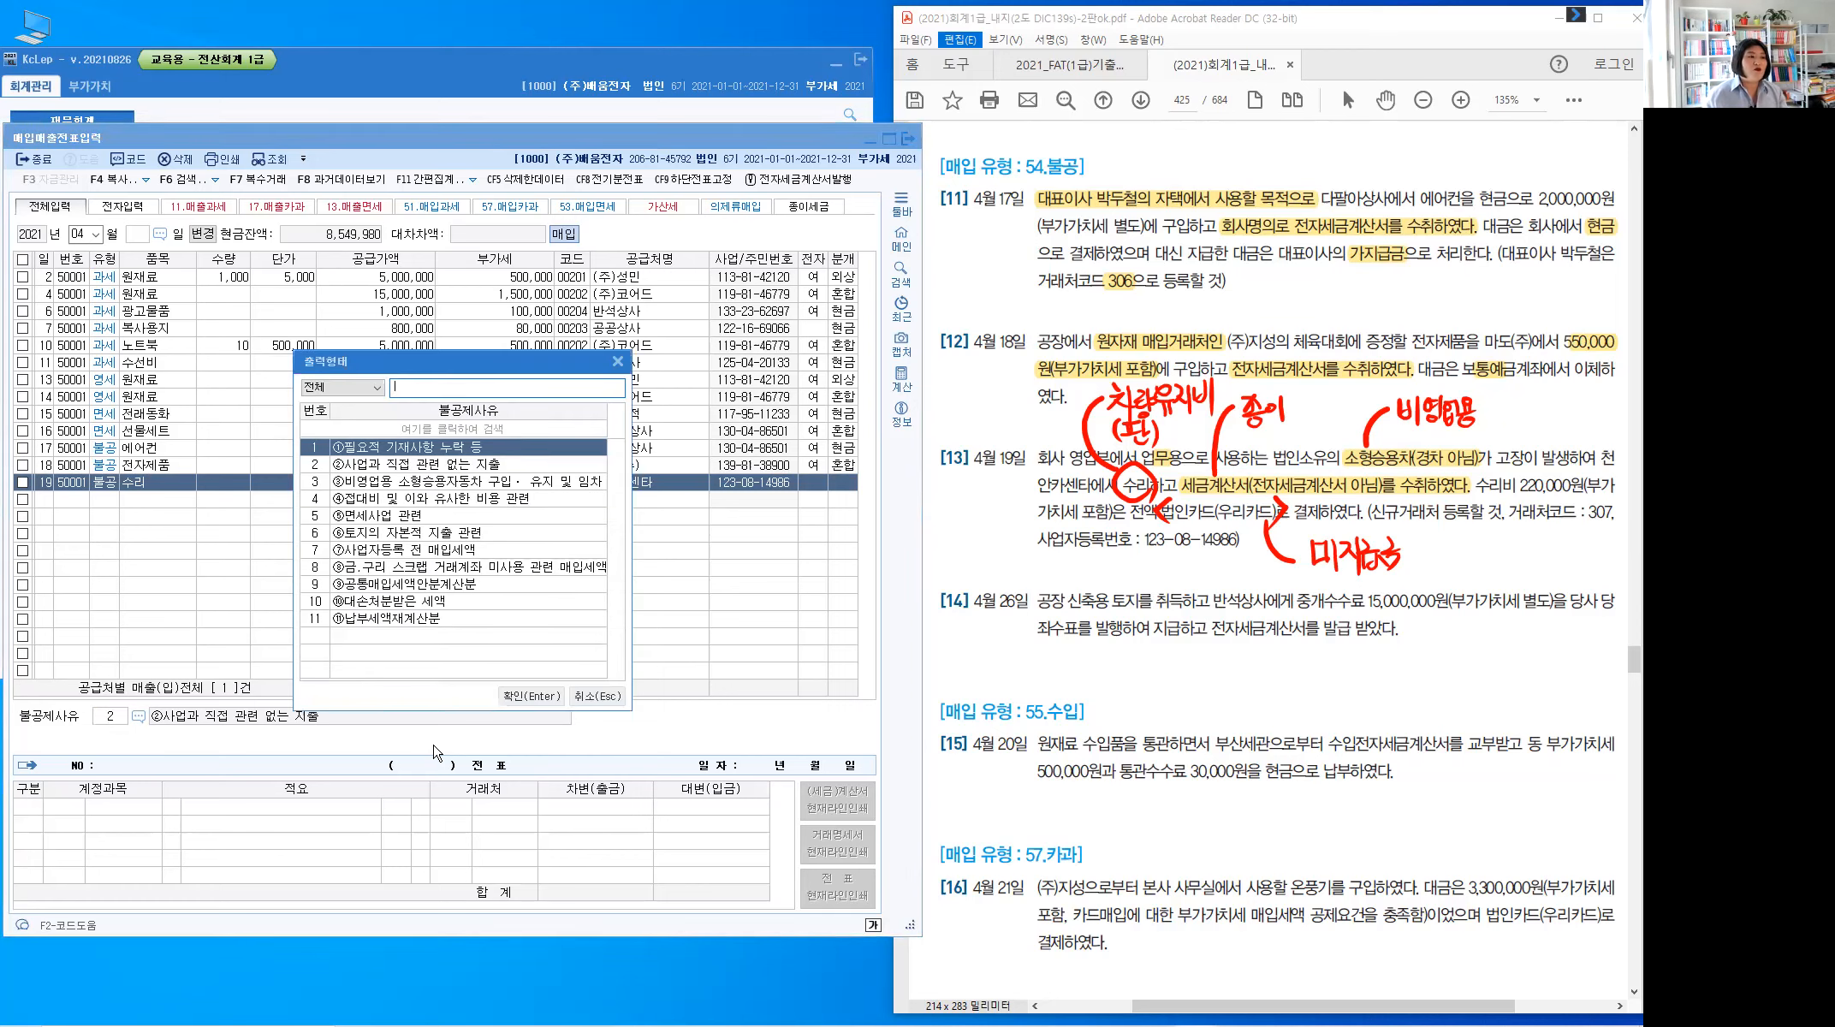
left_click(519, 481)
left_click(309, 490)
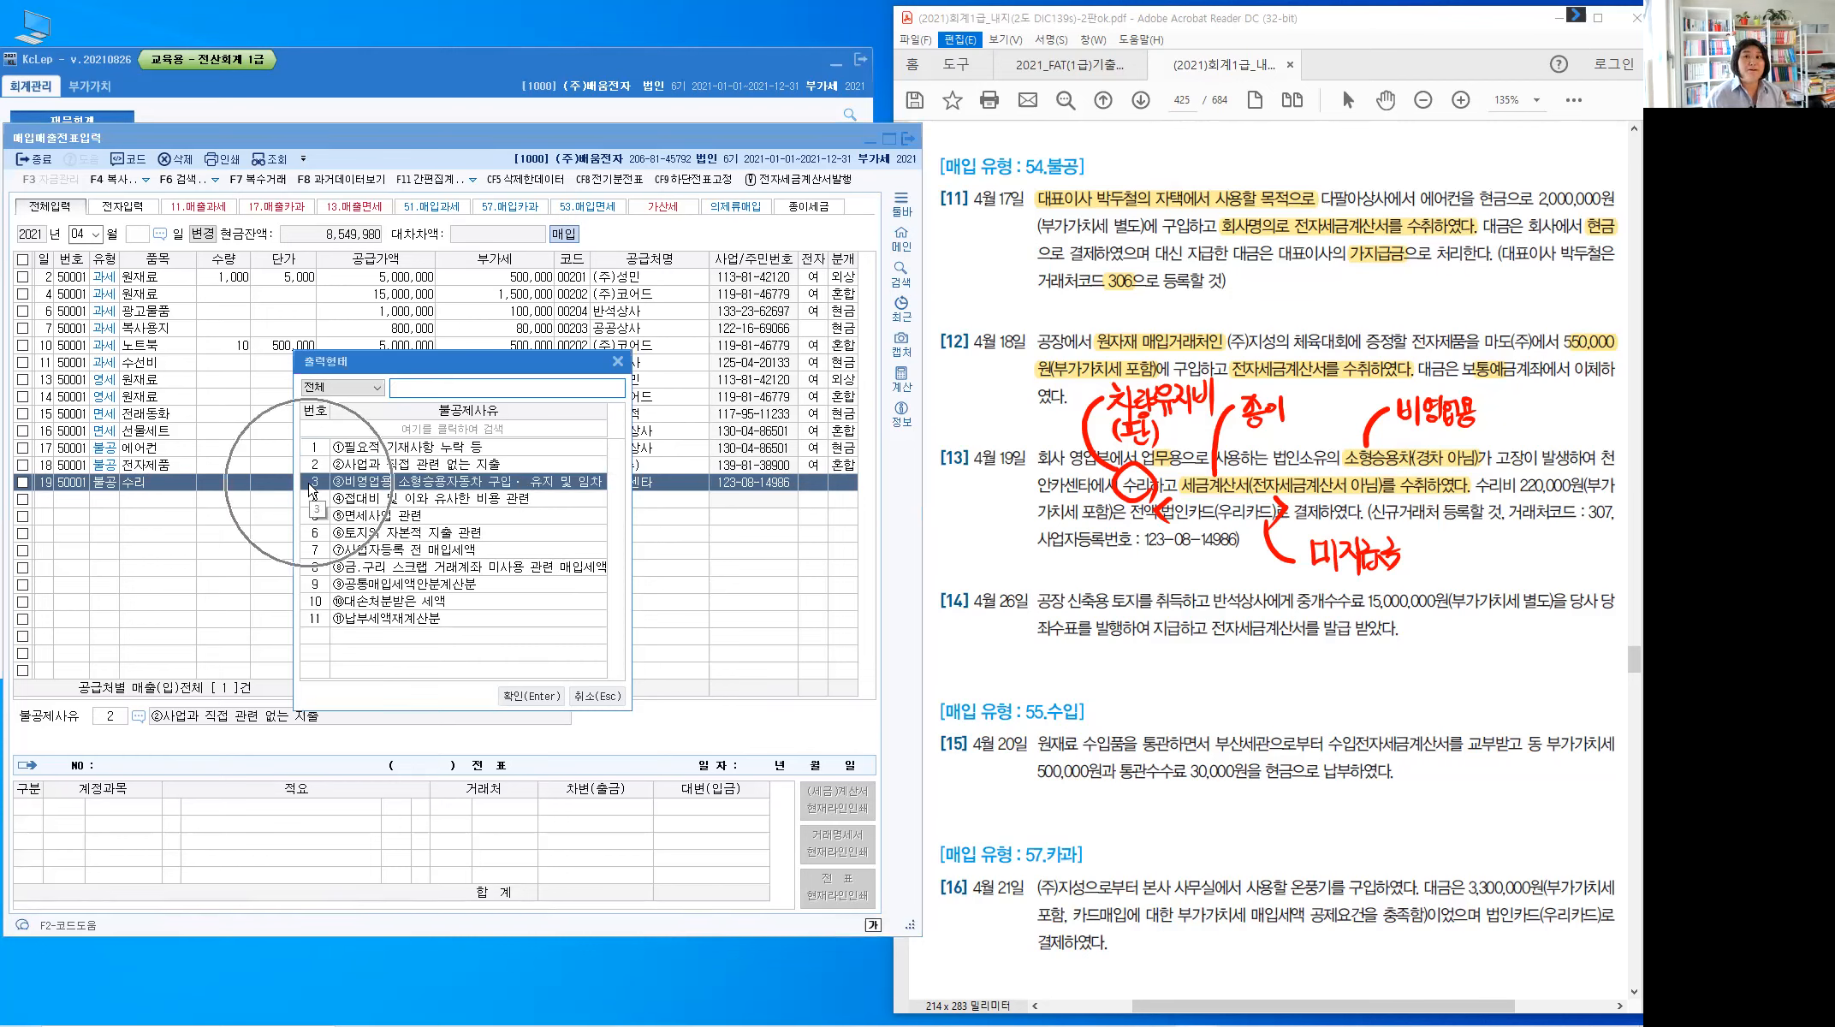
left_click(530, 697)
type("3")
key("Return")
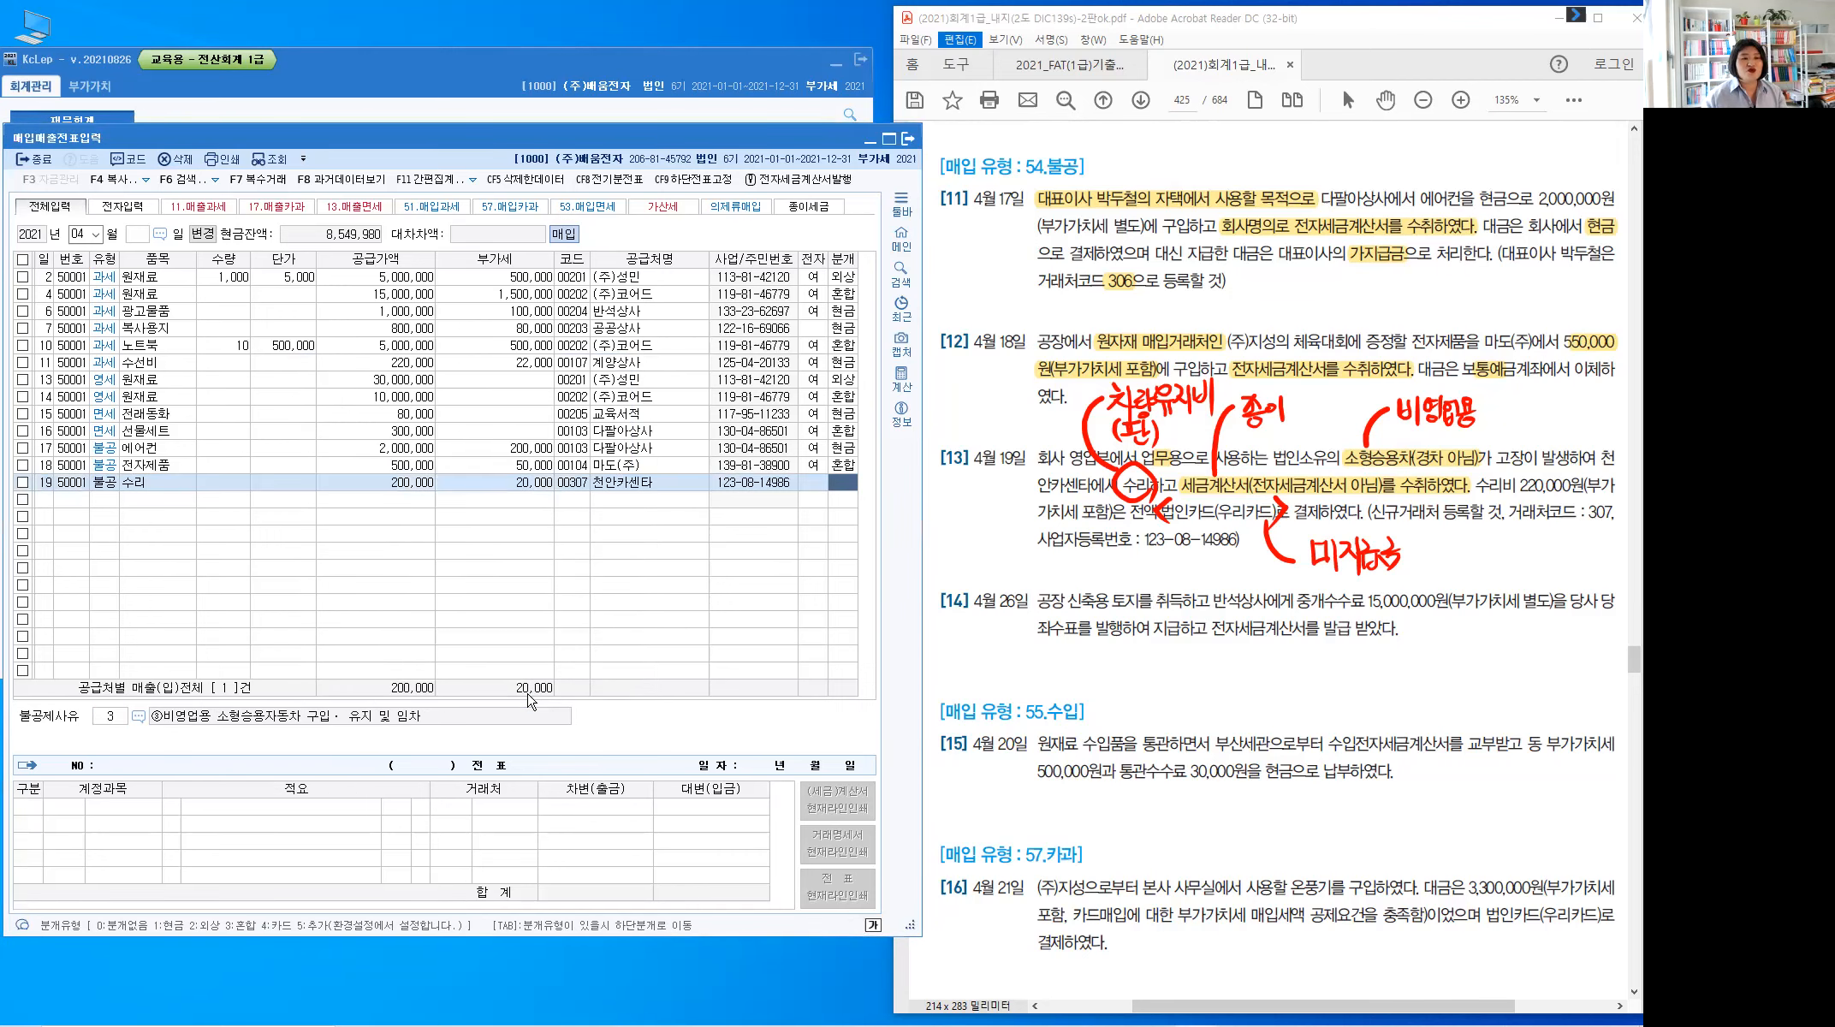
type("3")
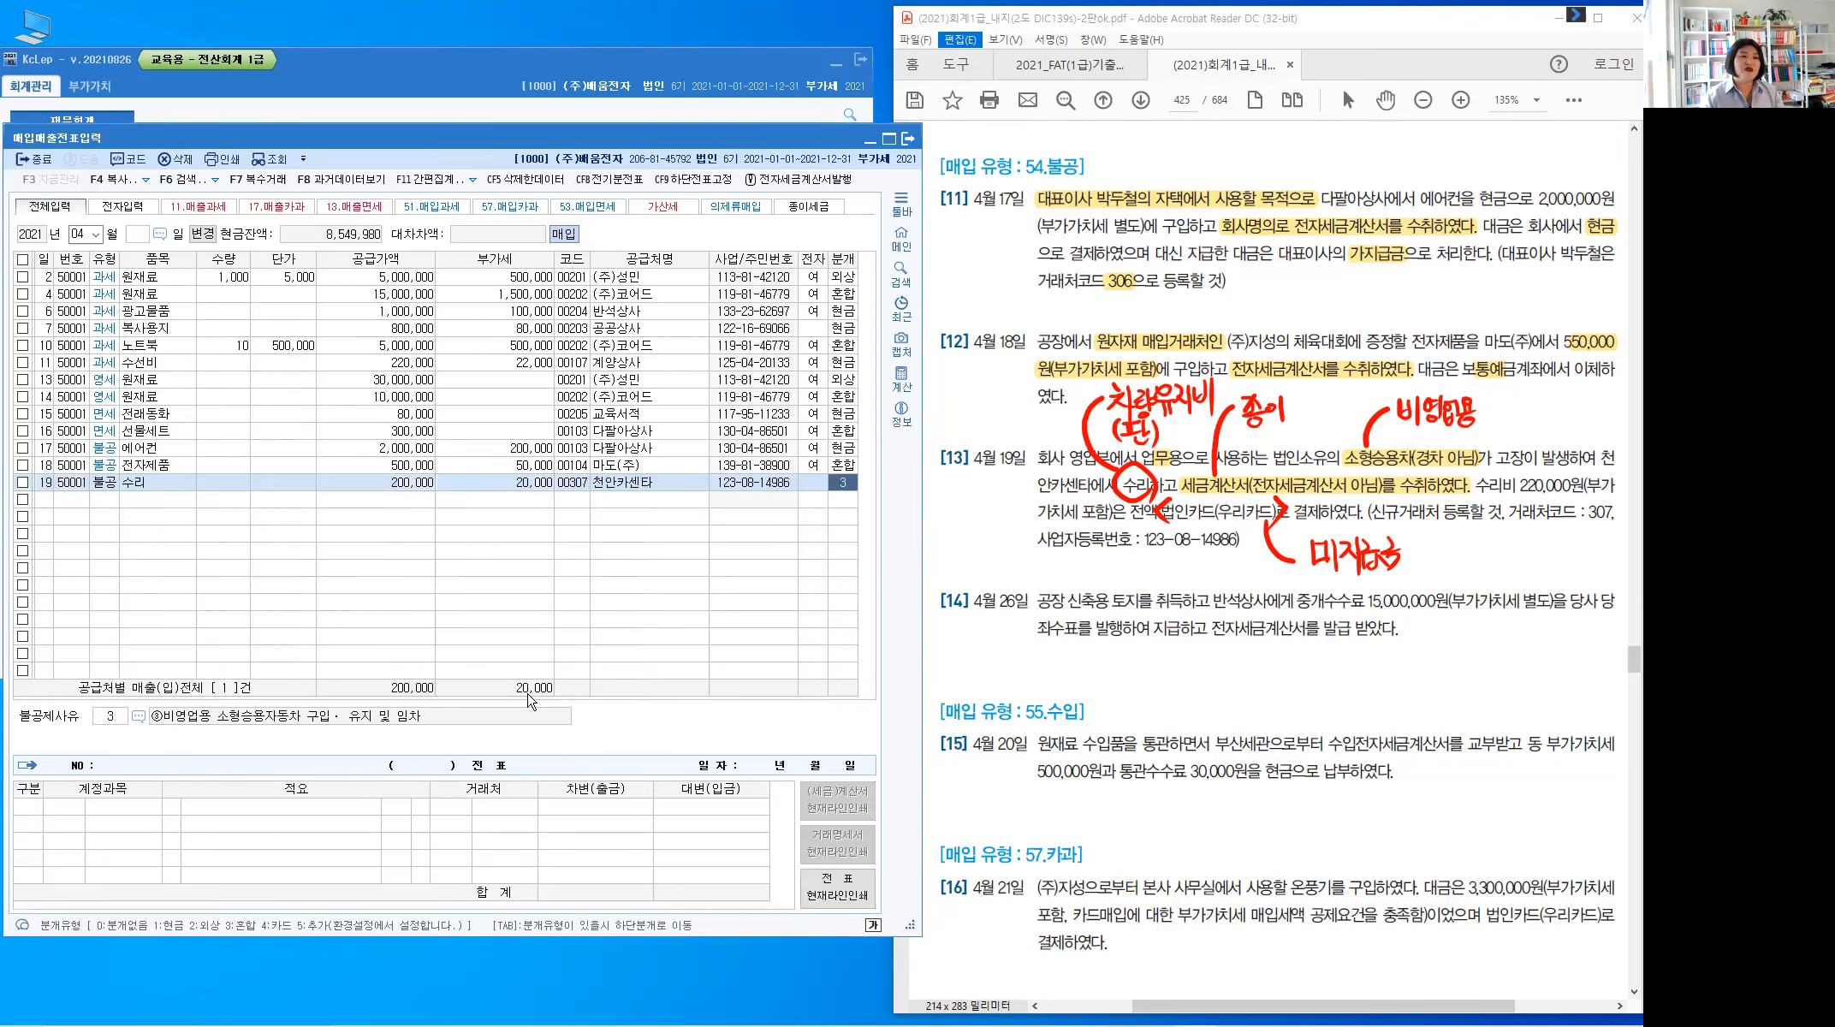
key("Return")
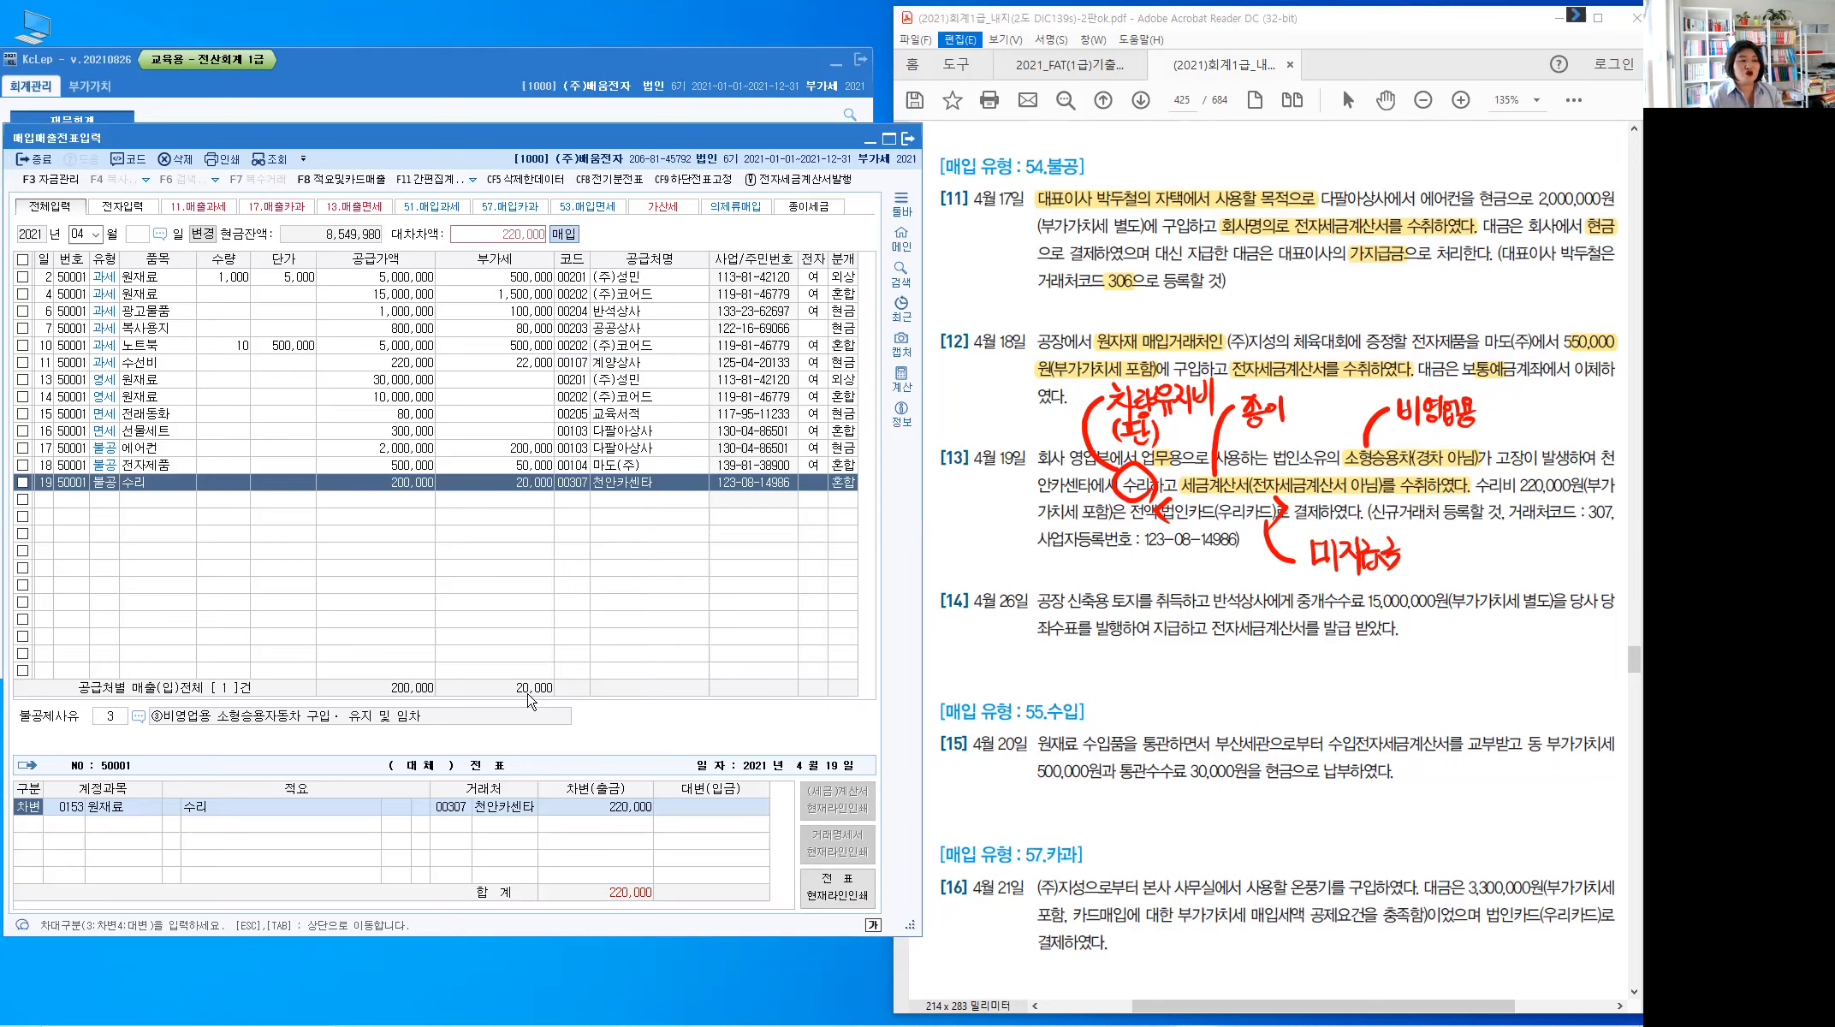
Journalize row 19 as debit 0822 차량유지비 220,000 and credit 0253 미지급금 220,000
key("Return")
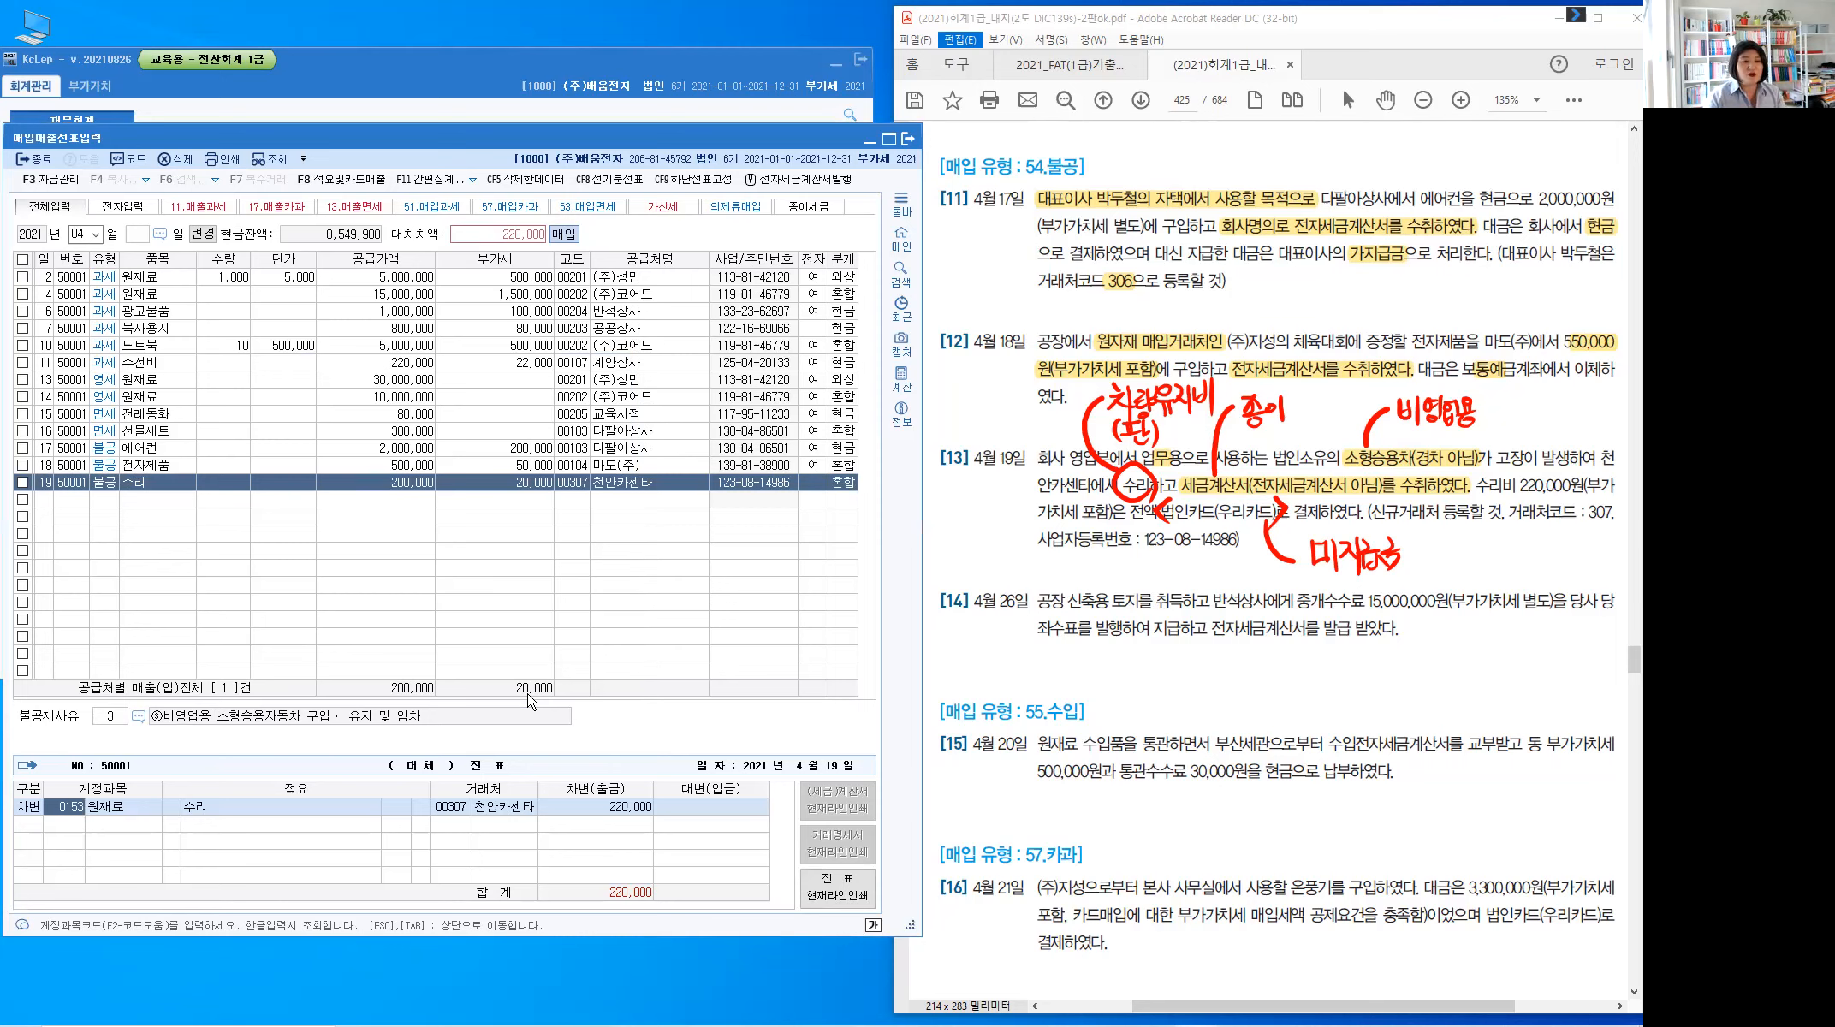
type("0822")
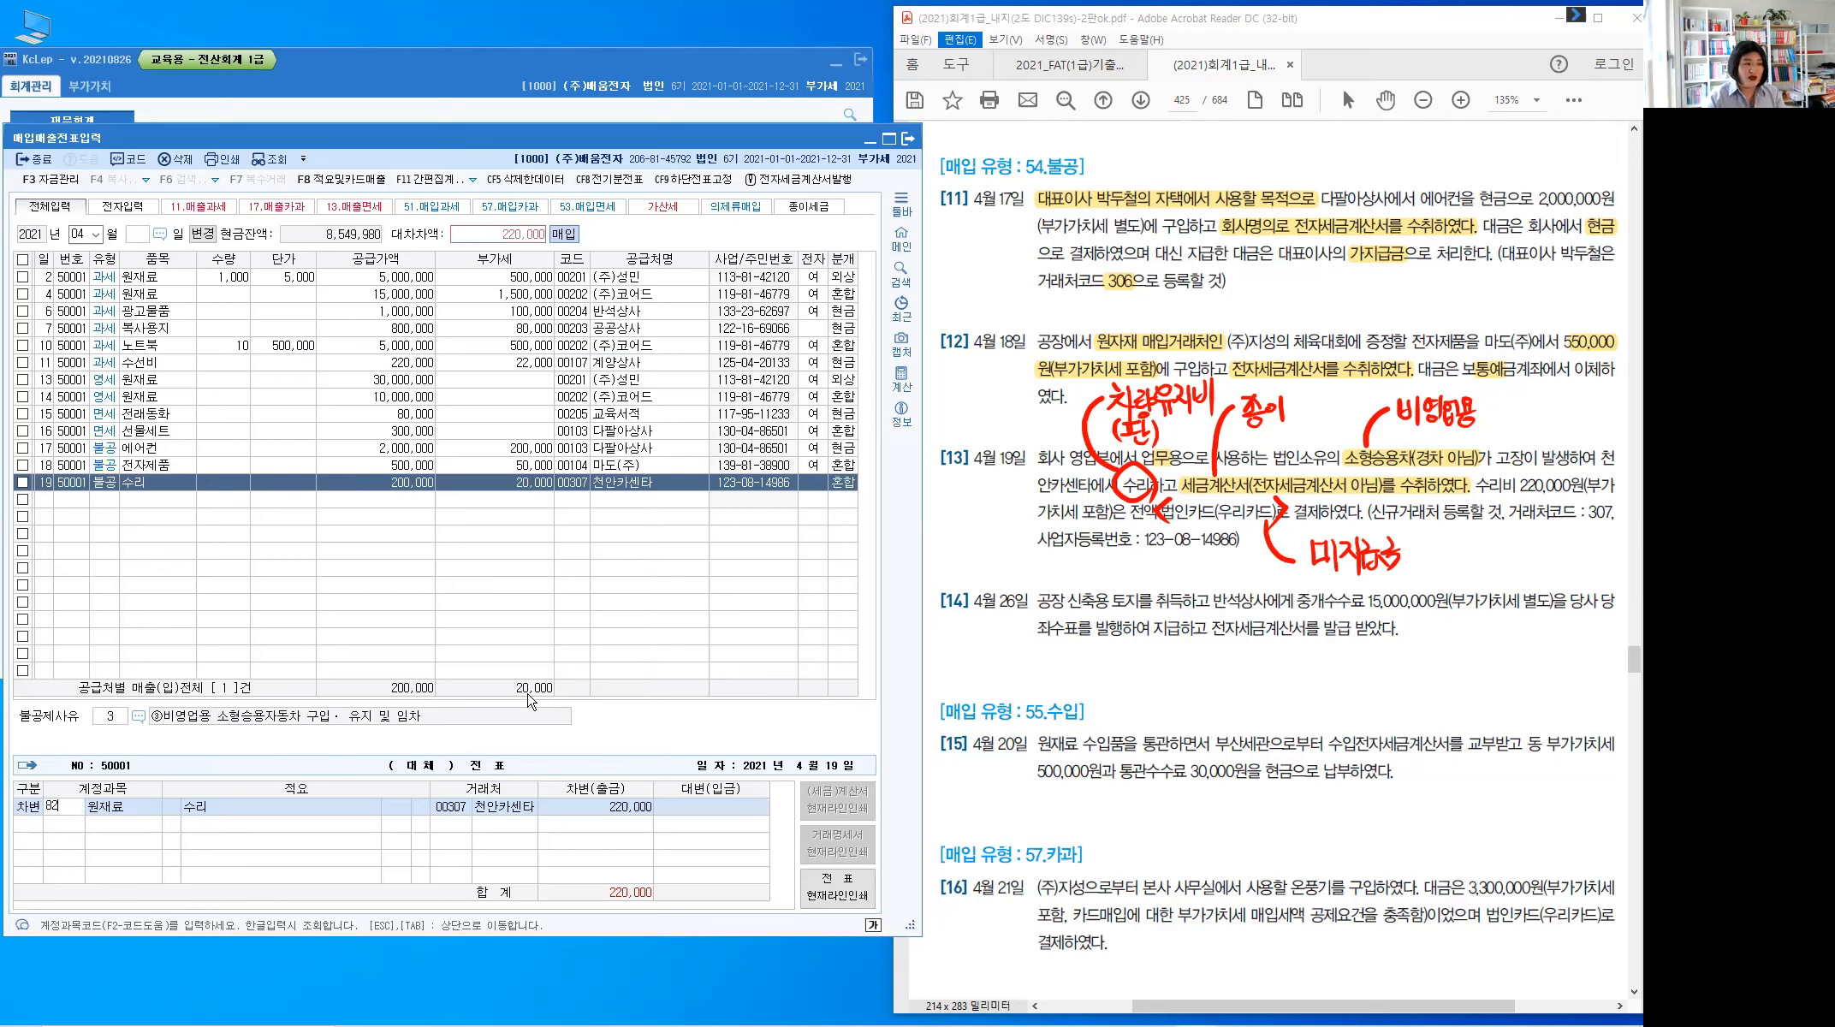
key("Return")
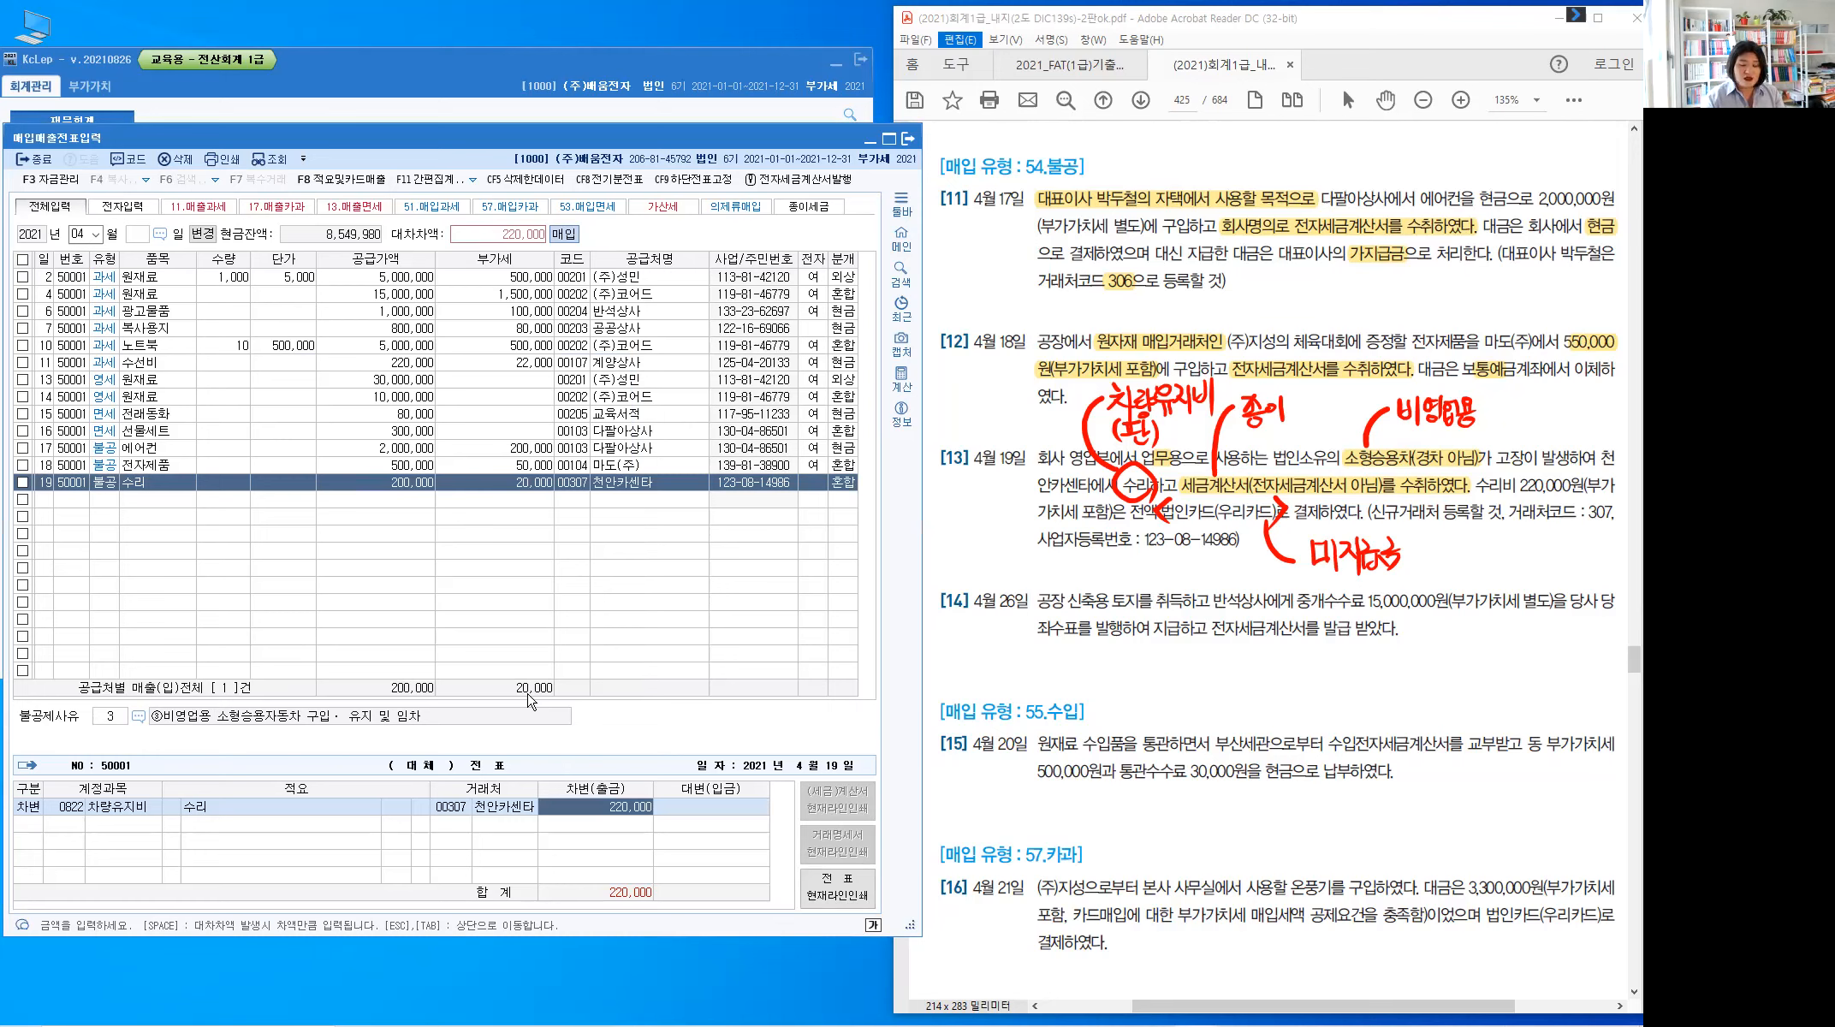
key("Return")
type("4")
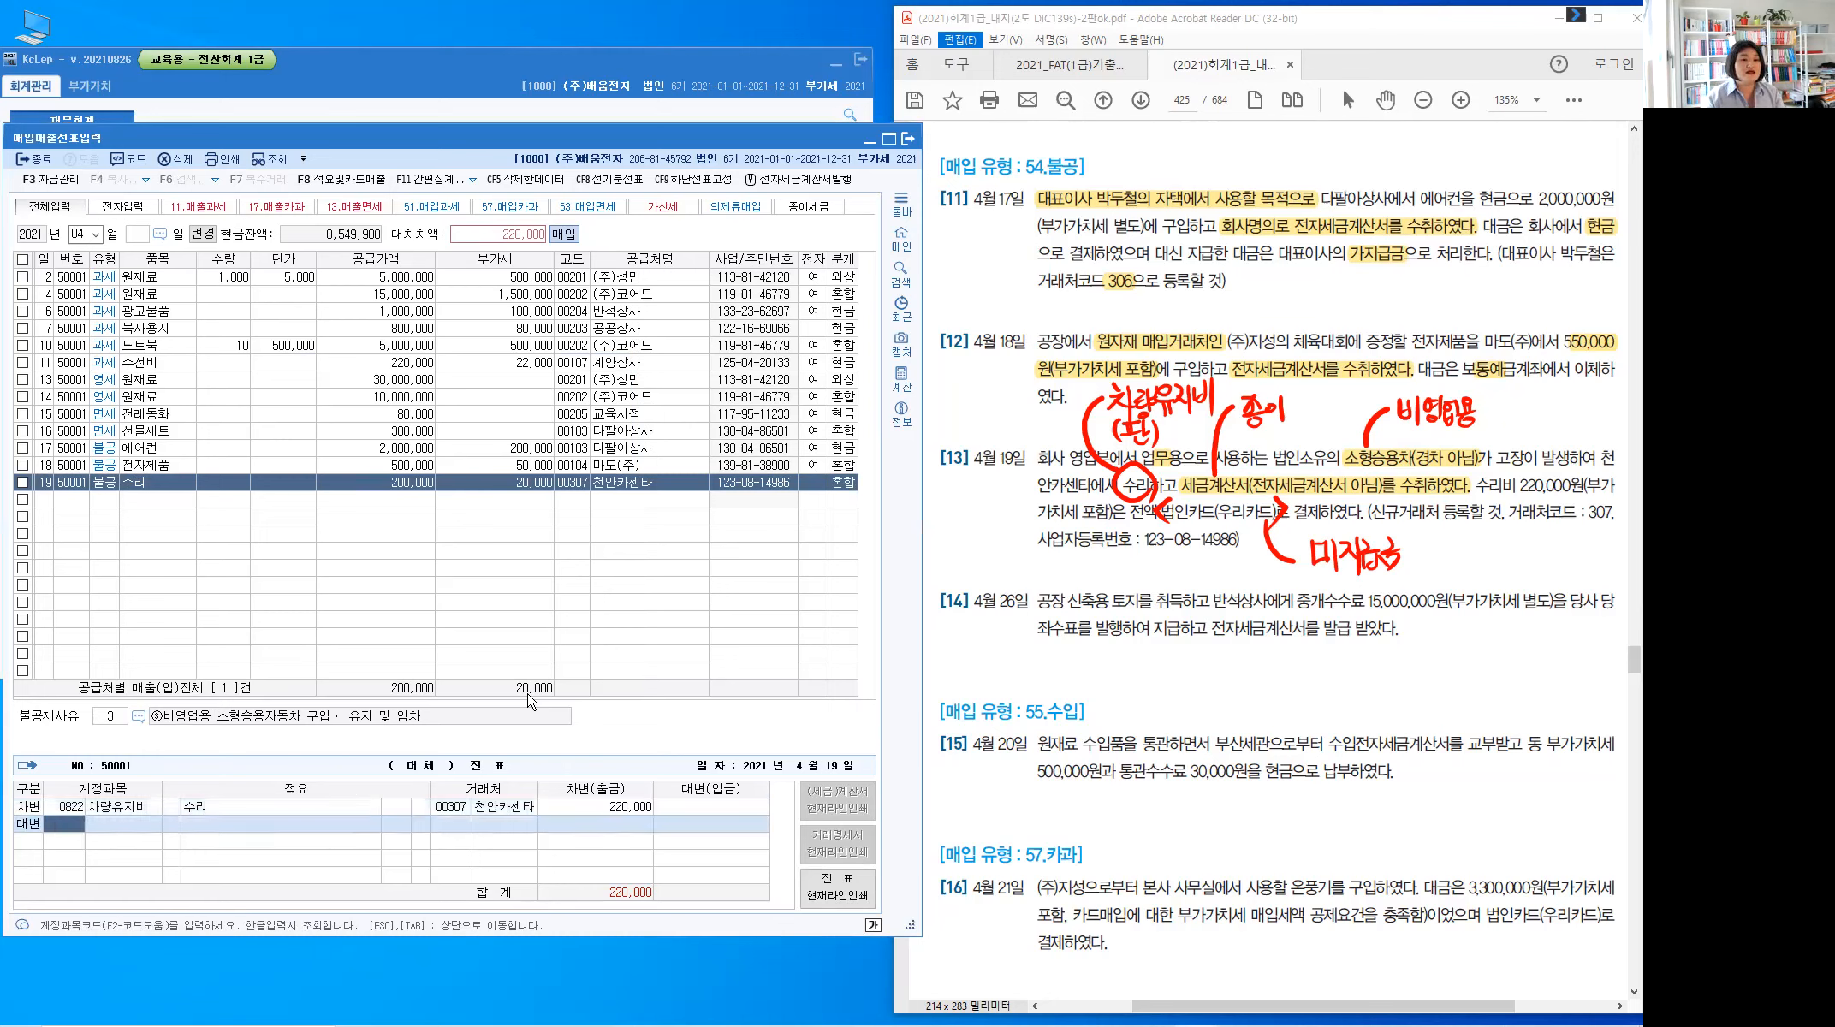
type("253")
key("Return")
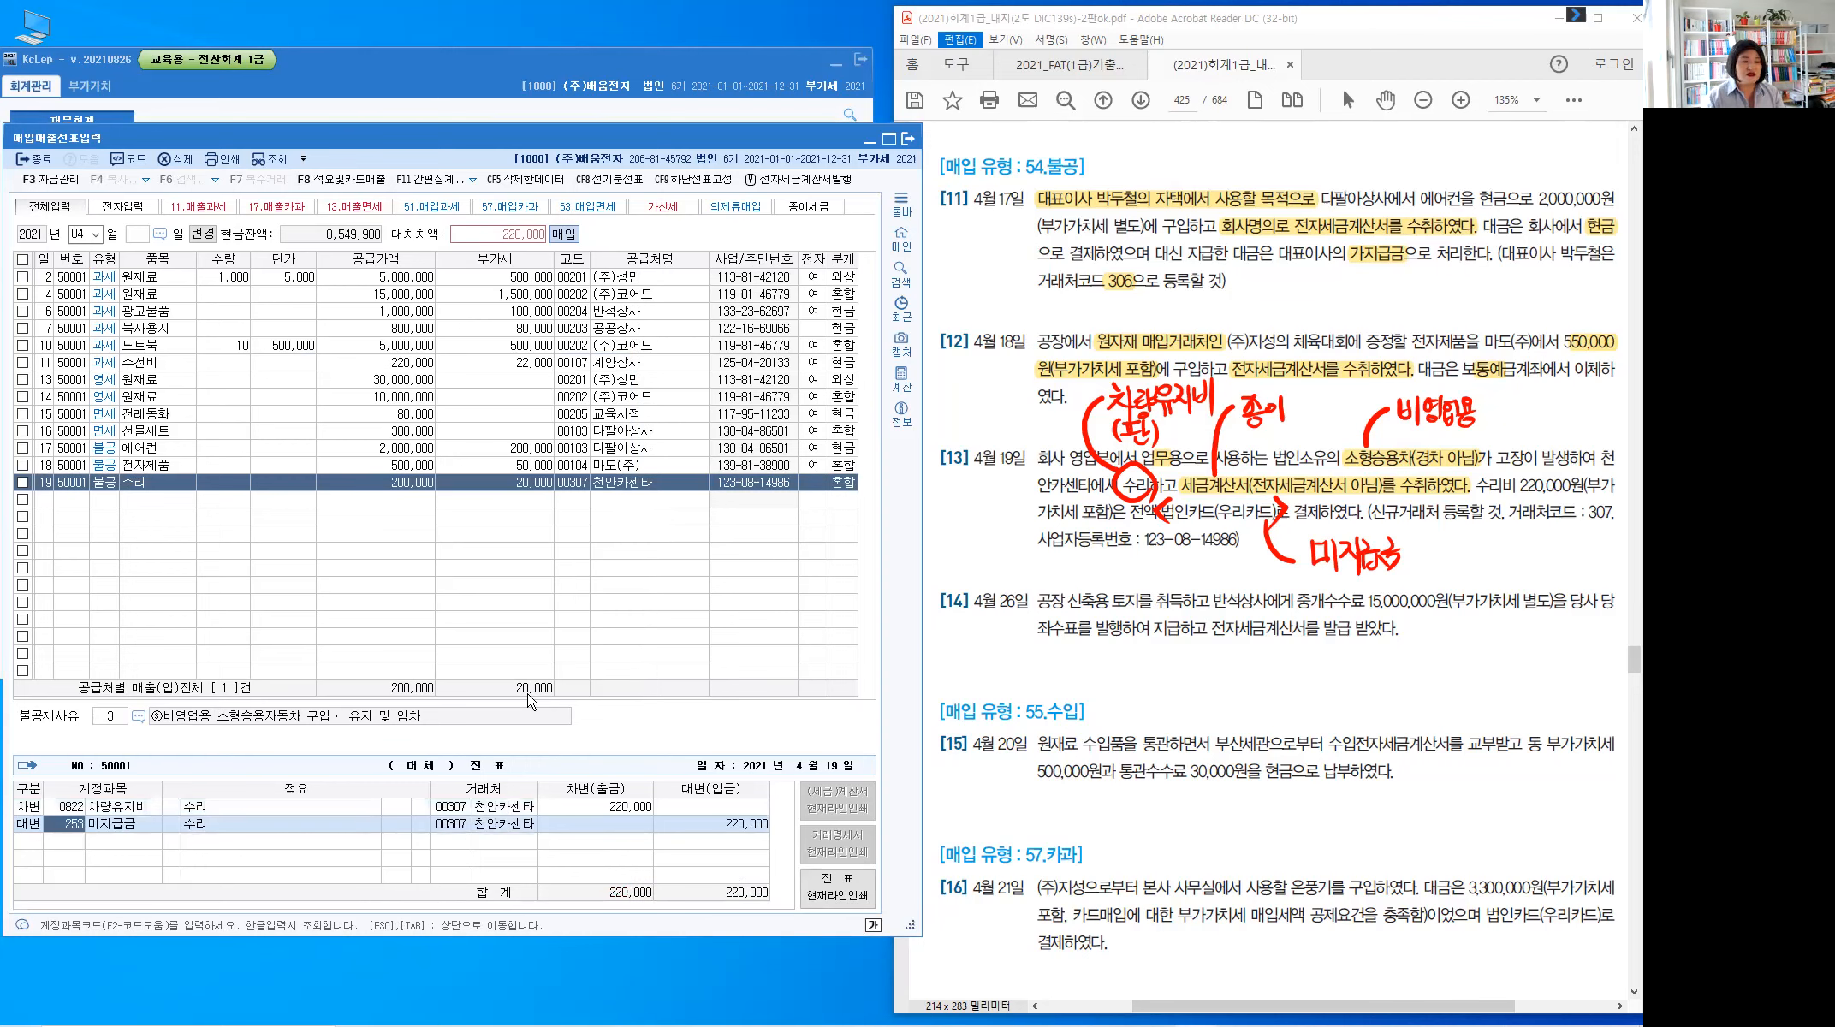
key("Return")
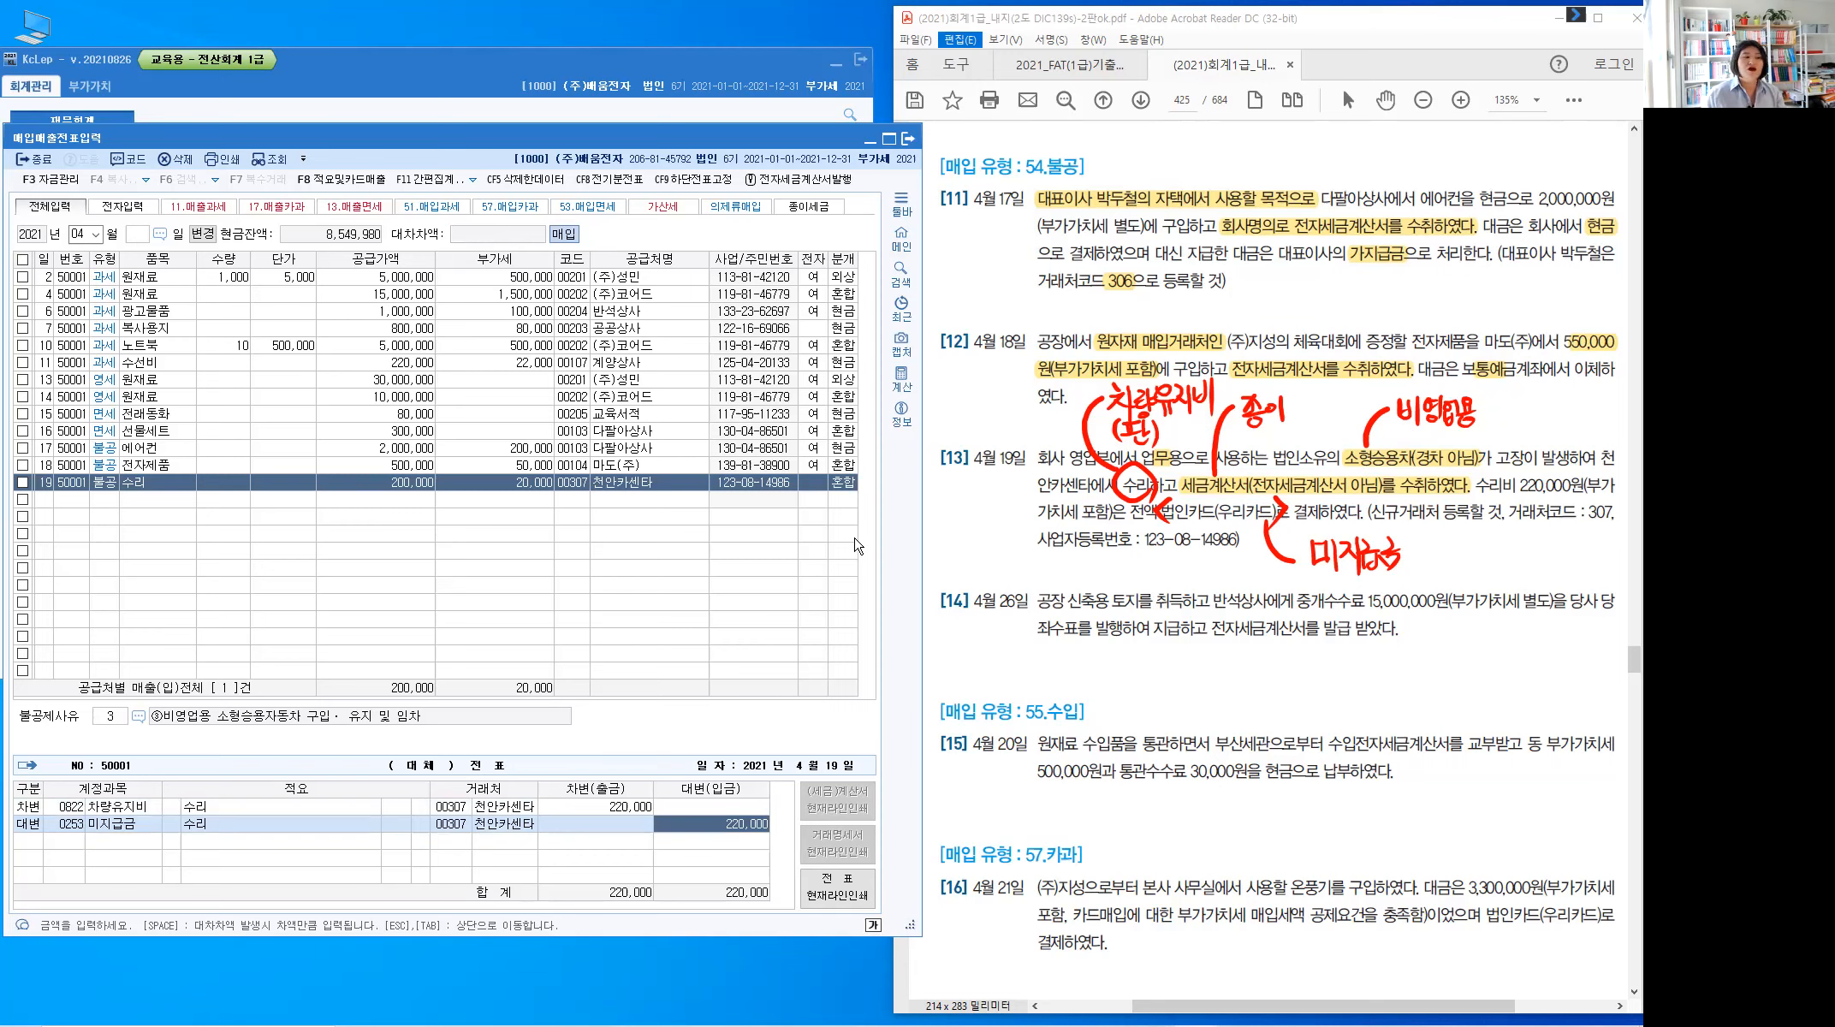
left_click(458, 826)
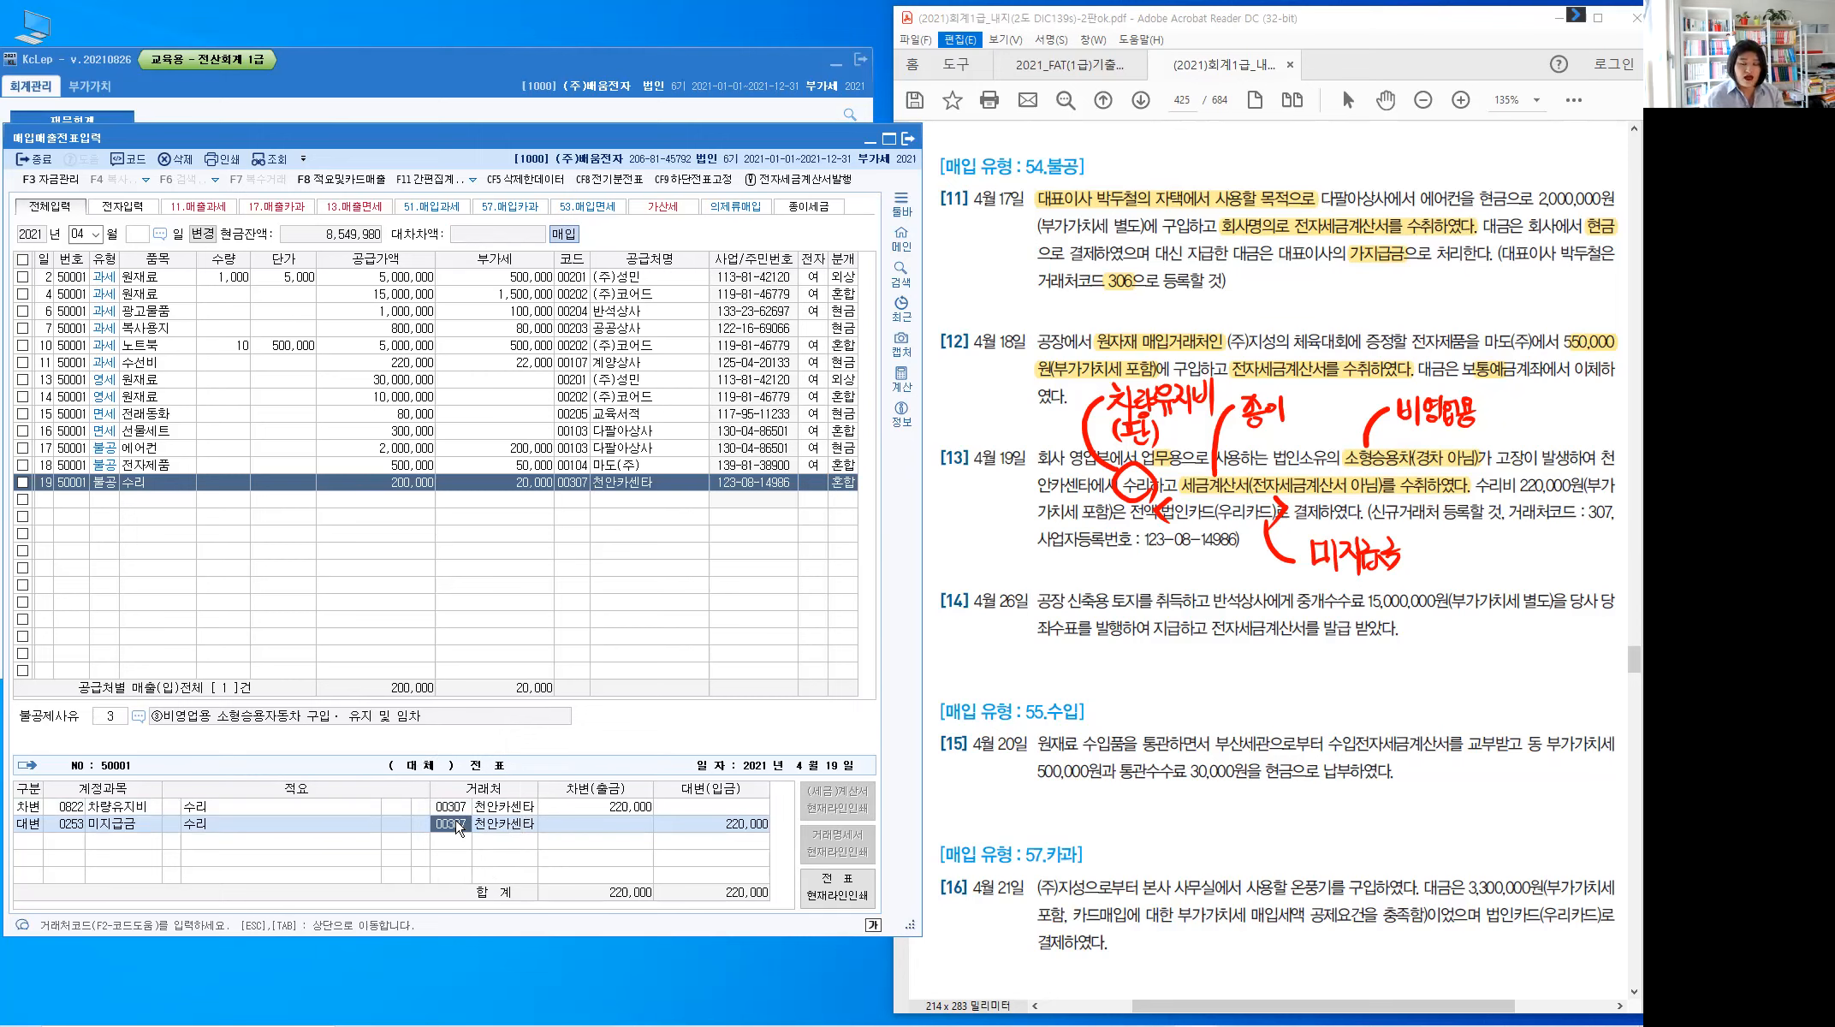
Change the 미지급금 line's partner to 99700 우리카드 and start a blank row below
type("우리")
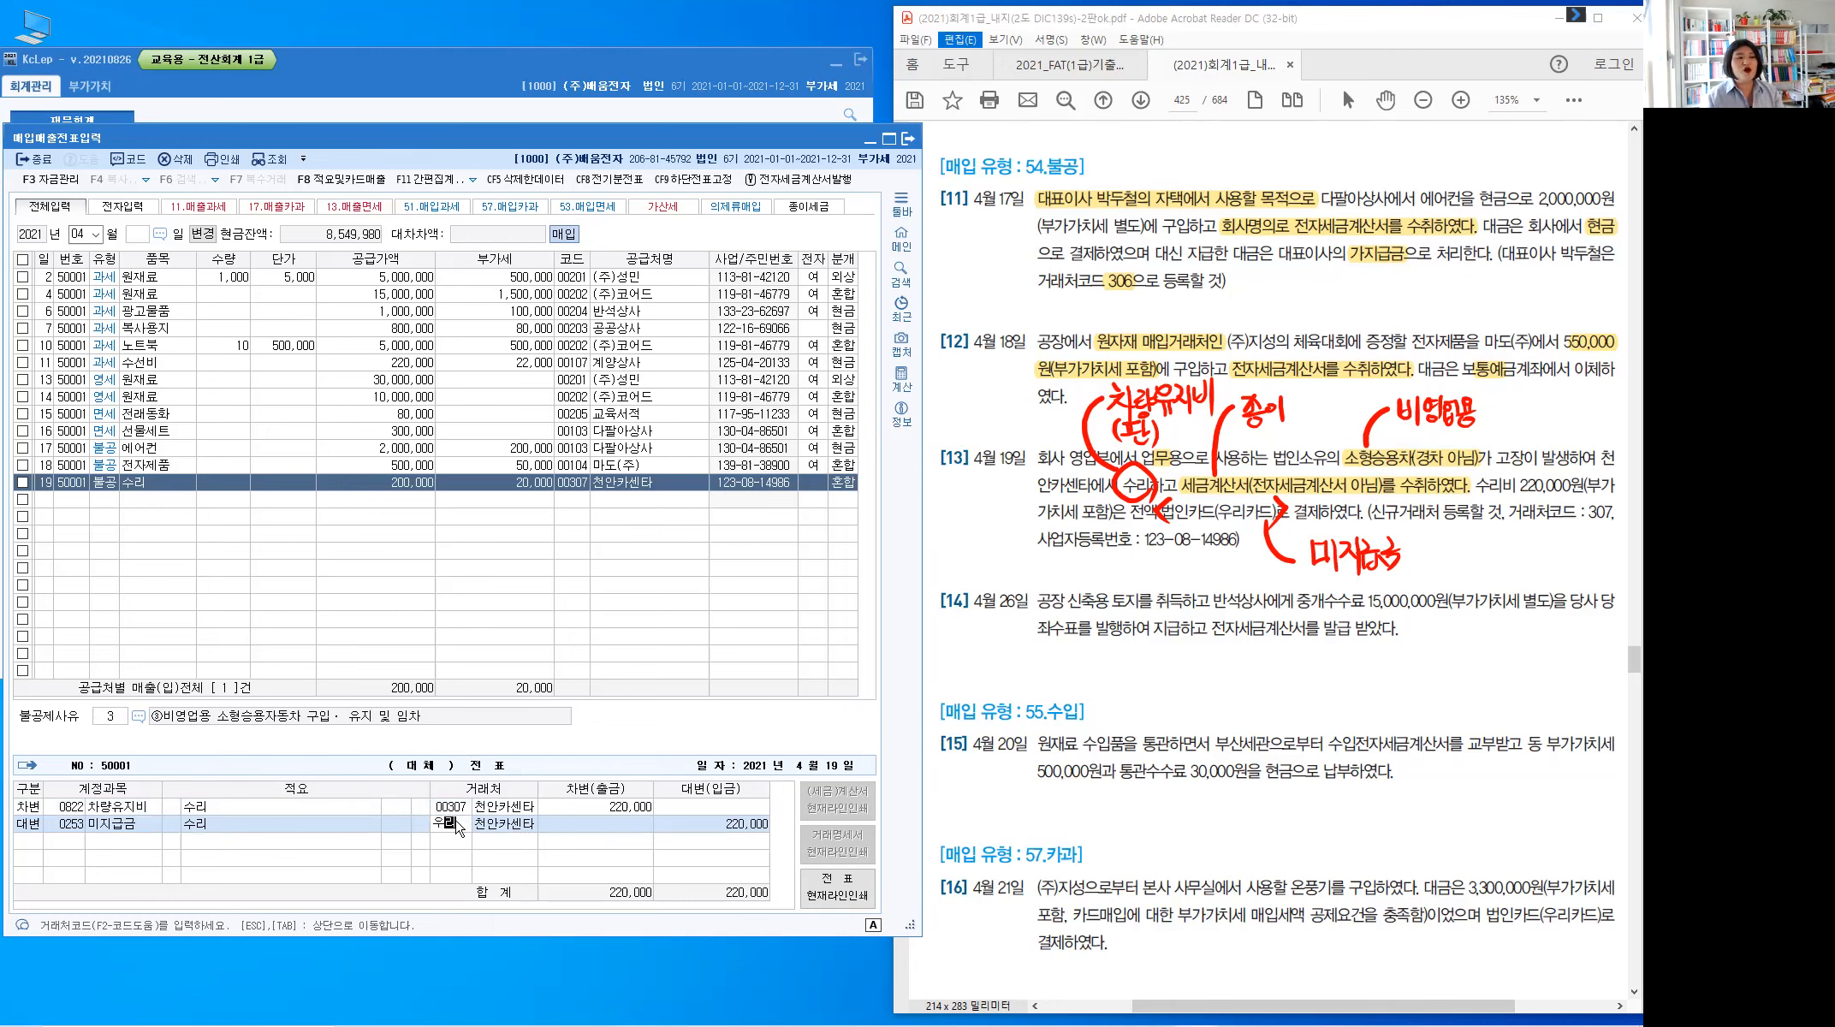
key("Return")
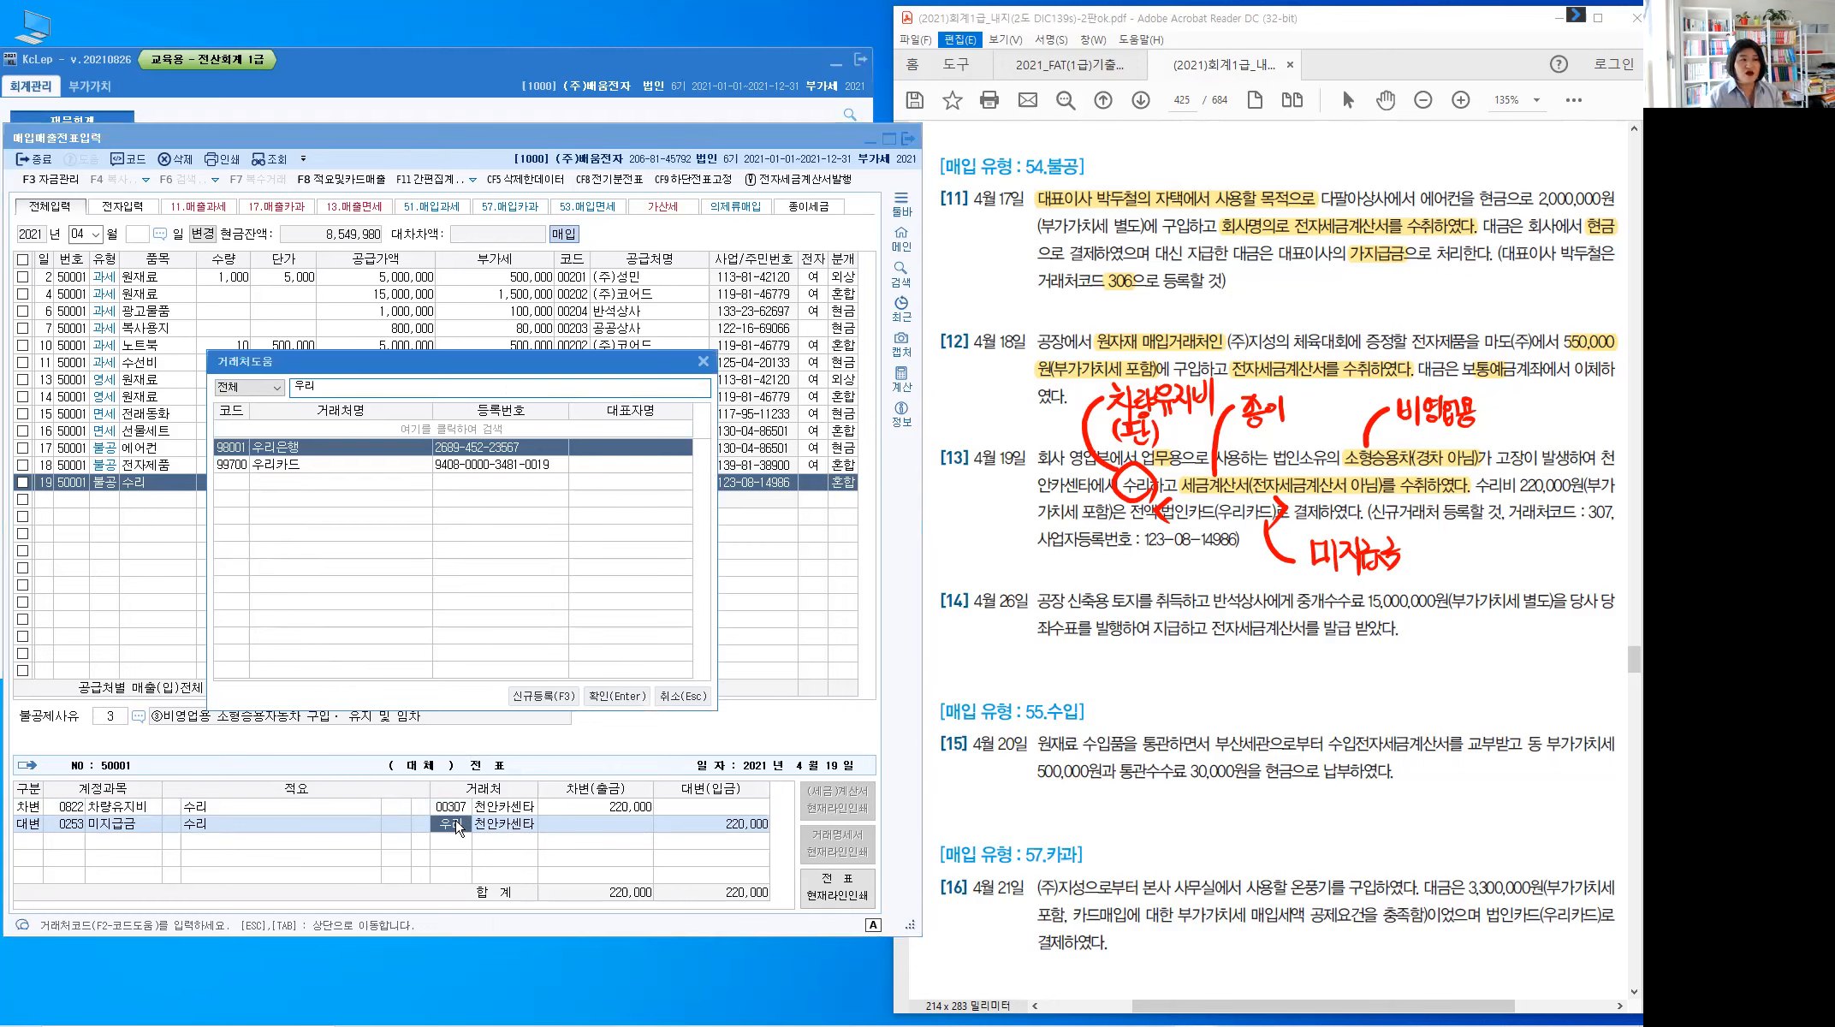
key("Down")
key("Return")
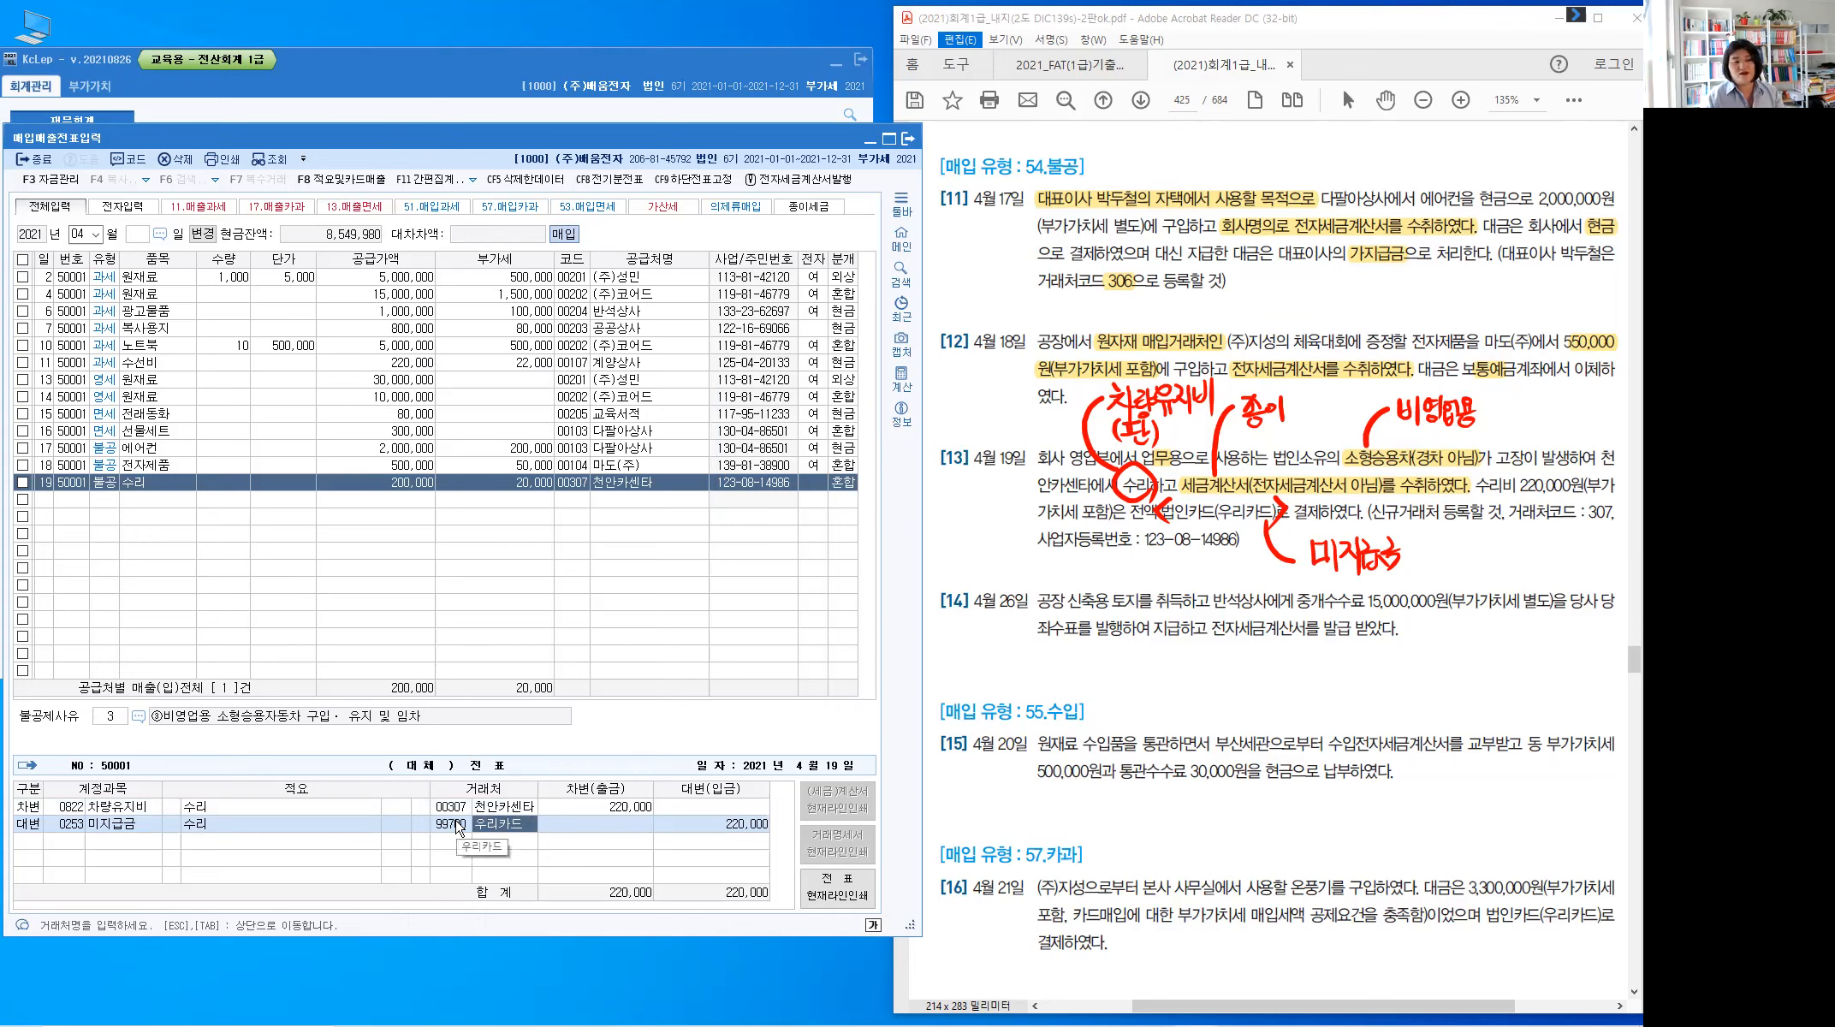
key("Return")
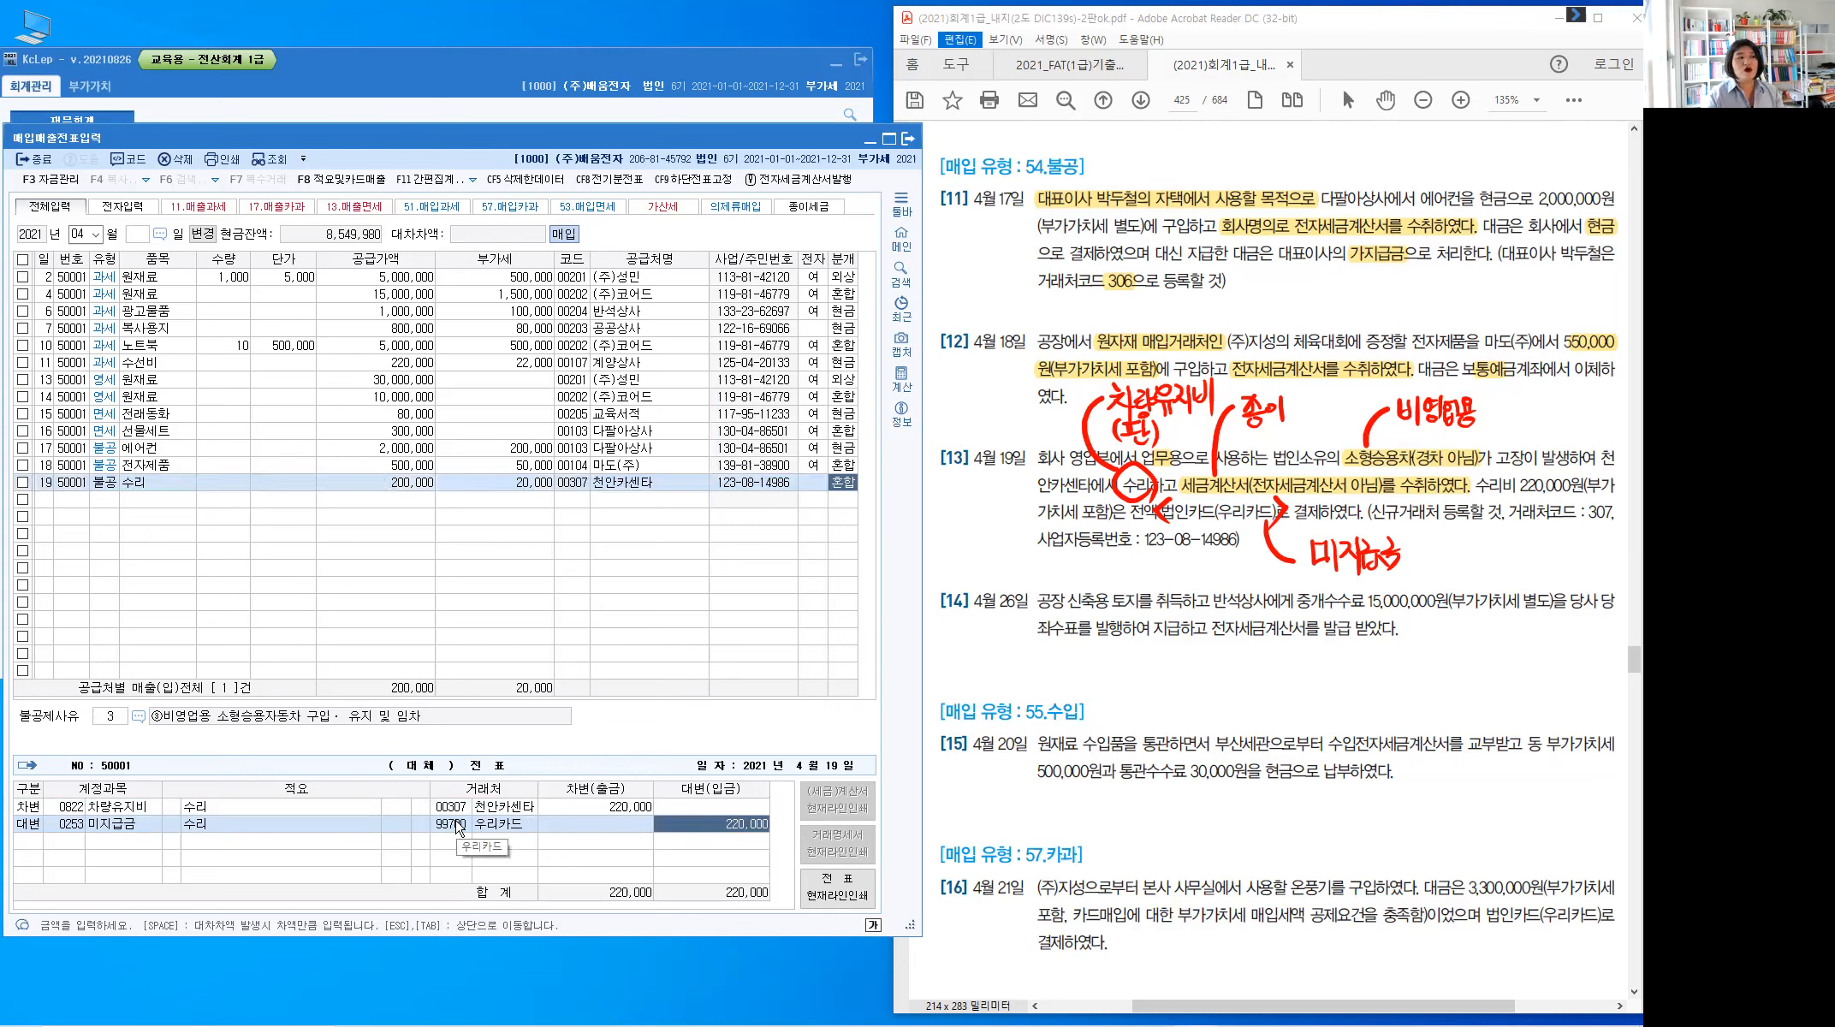
key("Escape")
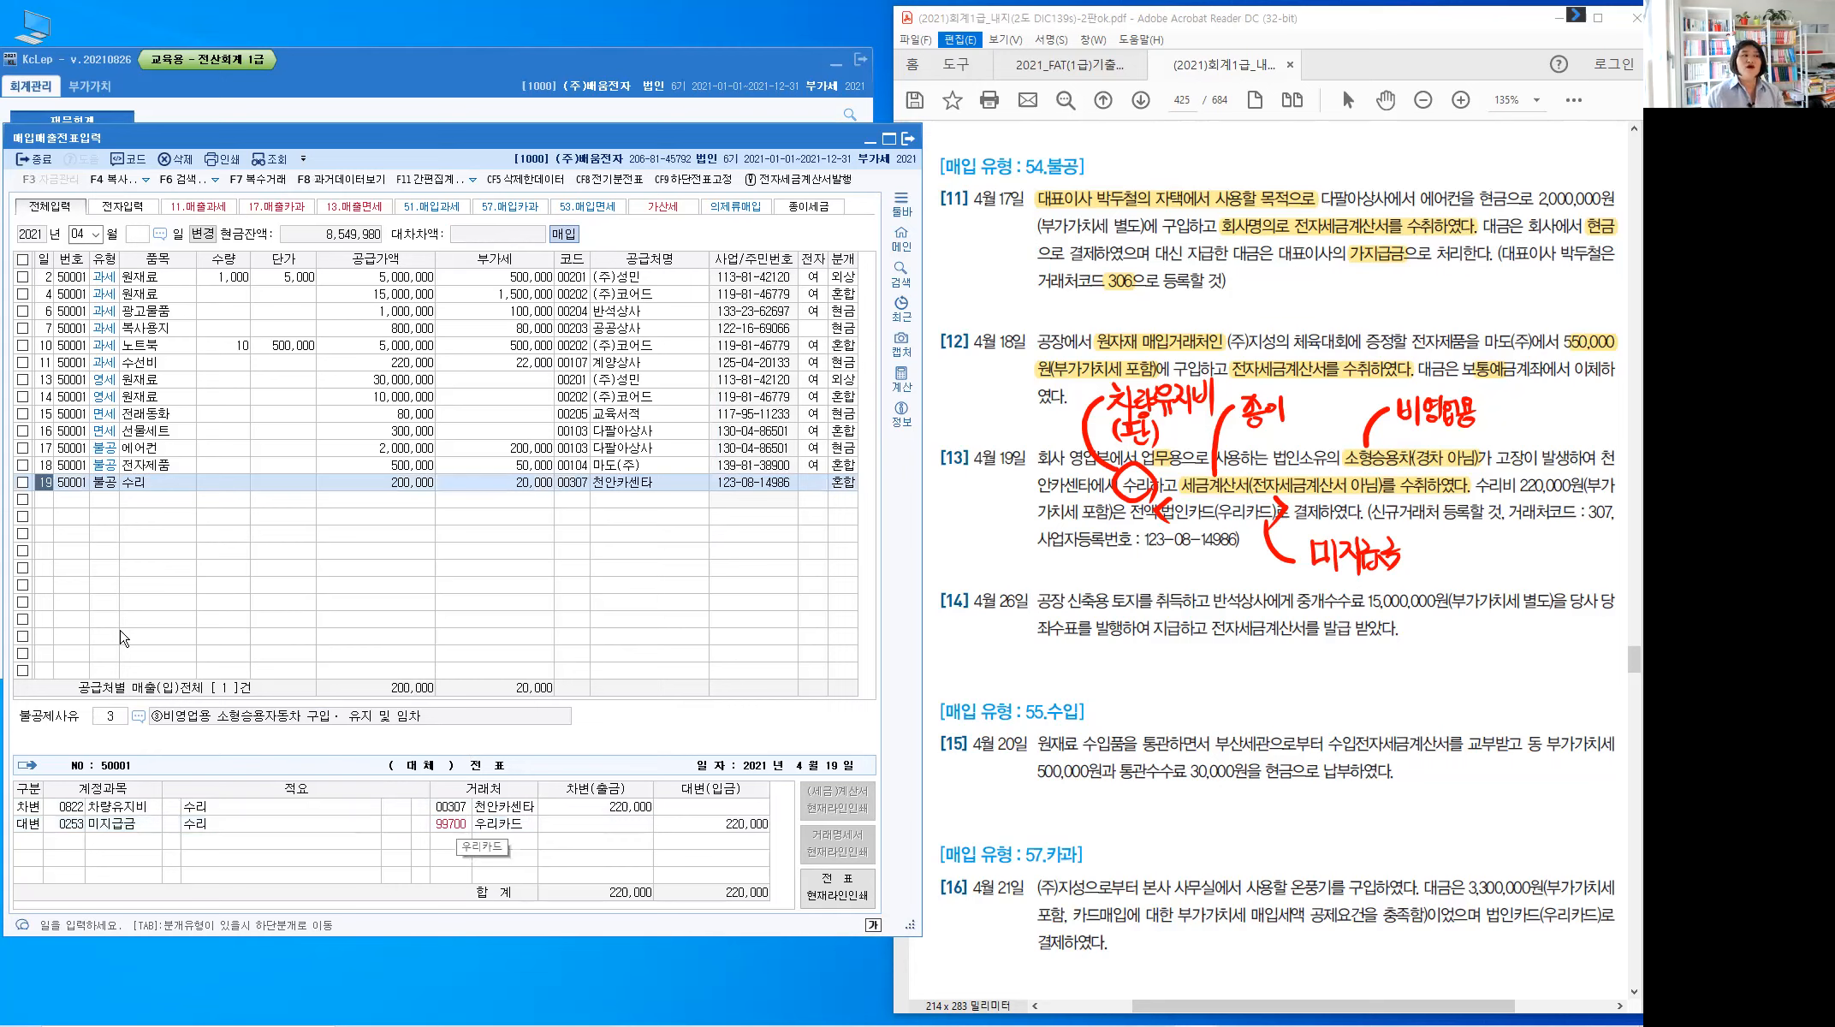
left_click(47, 500)
Enter an April 19 row as 54 불공, item 수리, supply amount 200,000
type("1")
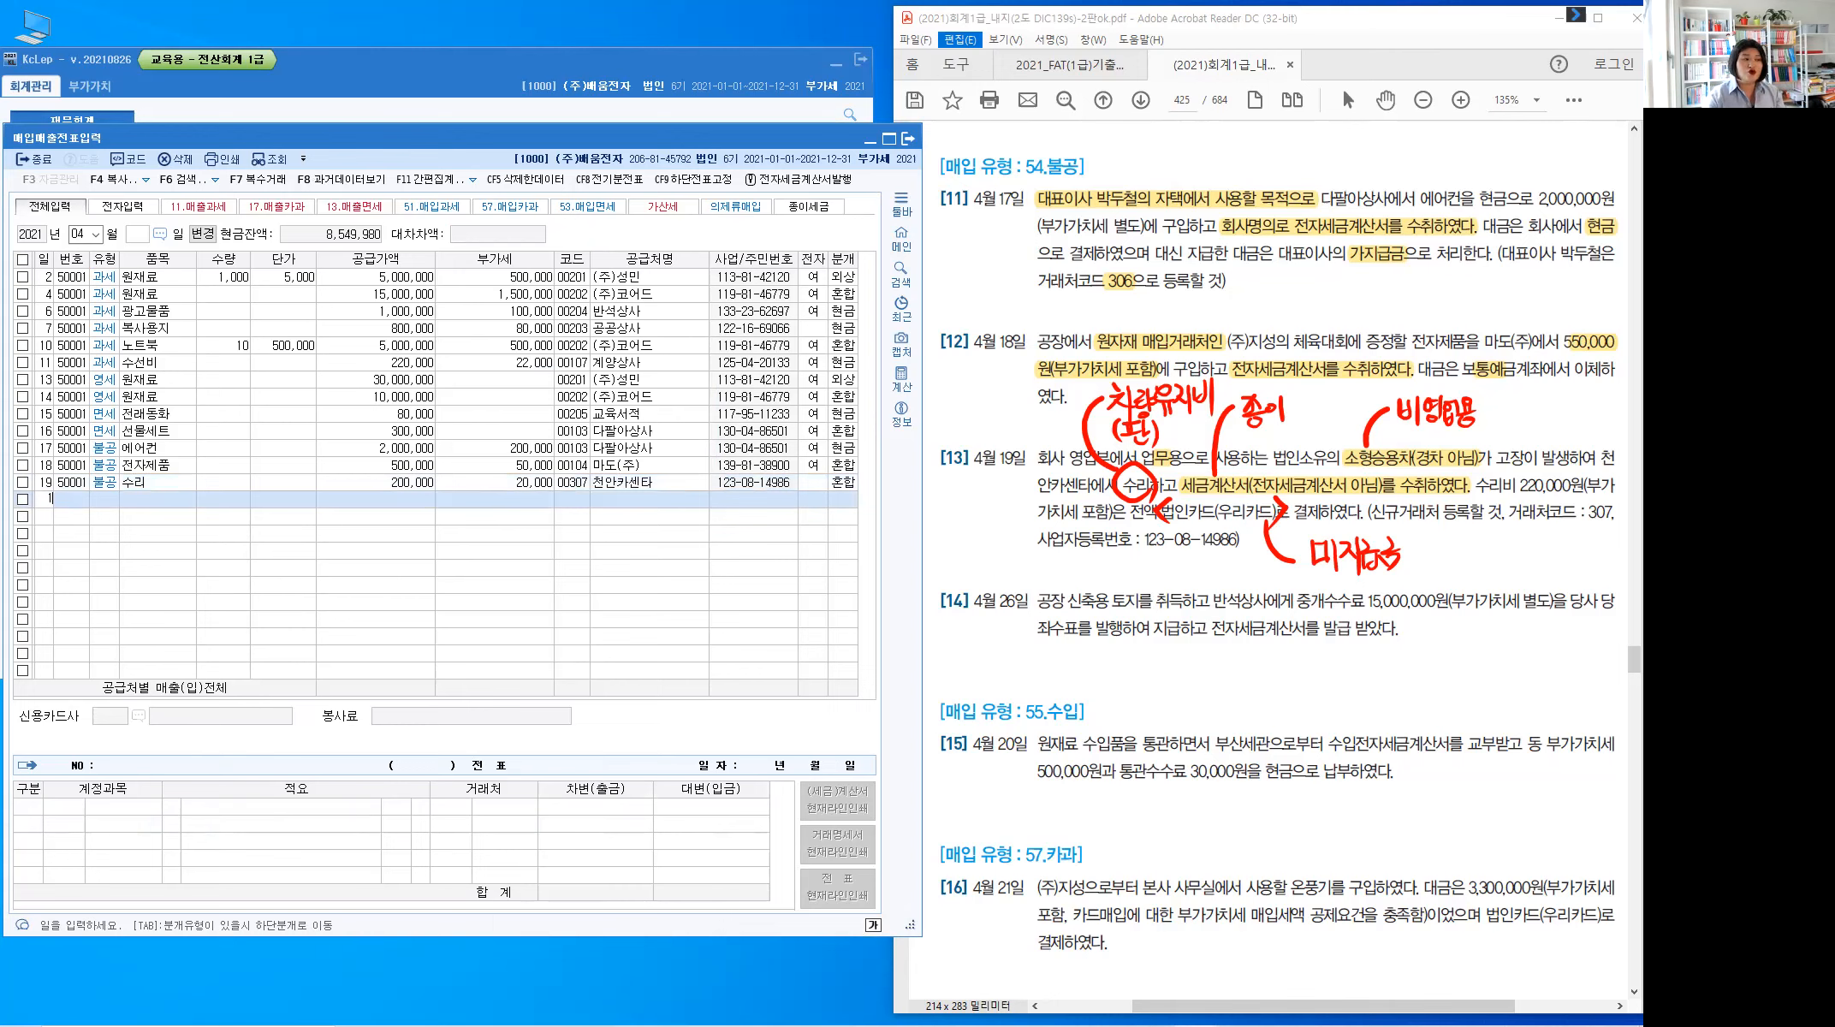
type("9")
key("Return")
type("54")
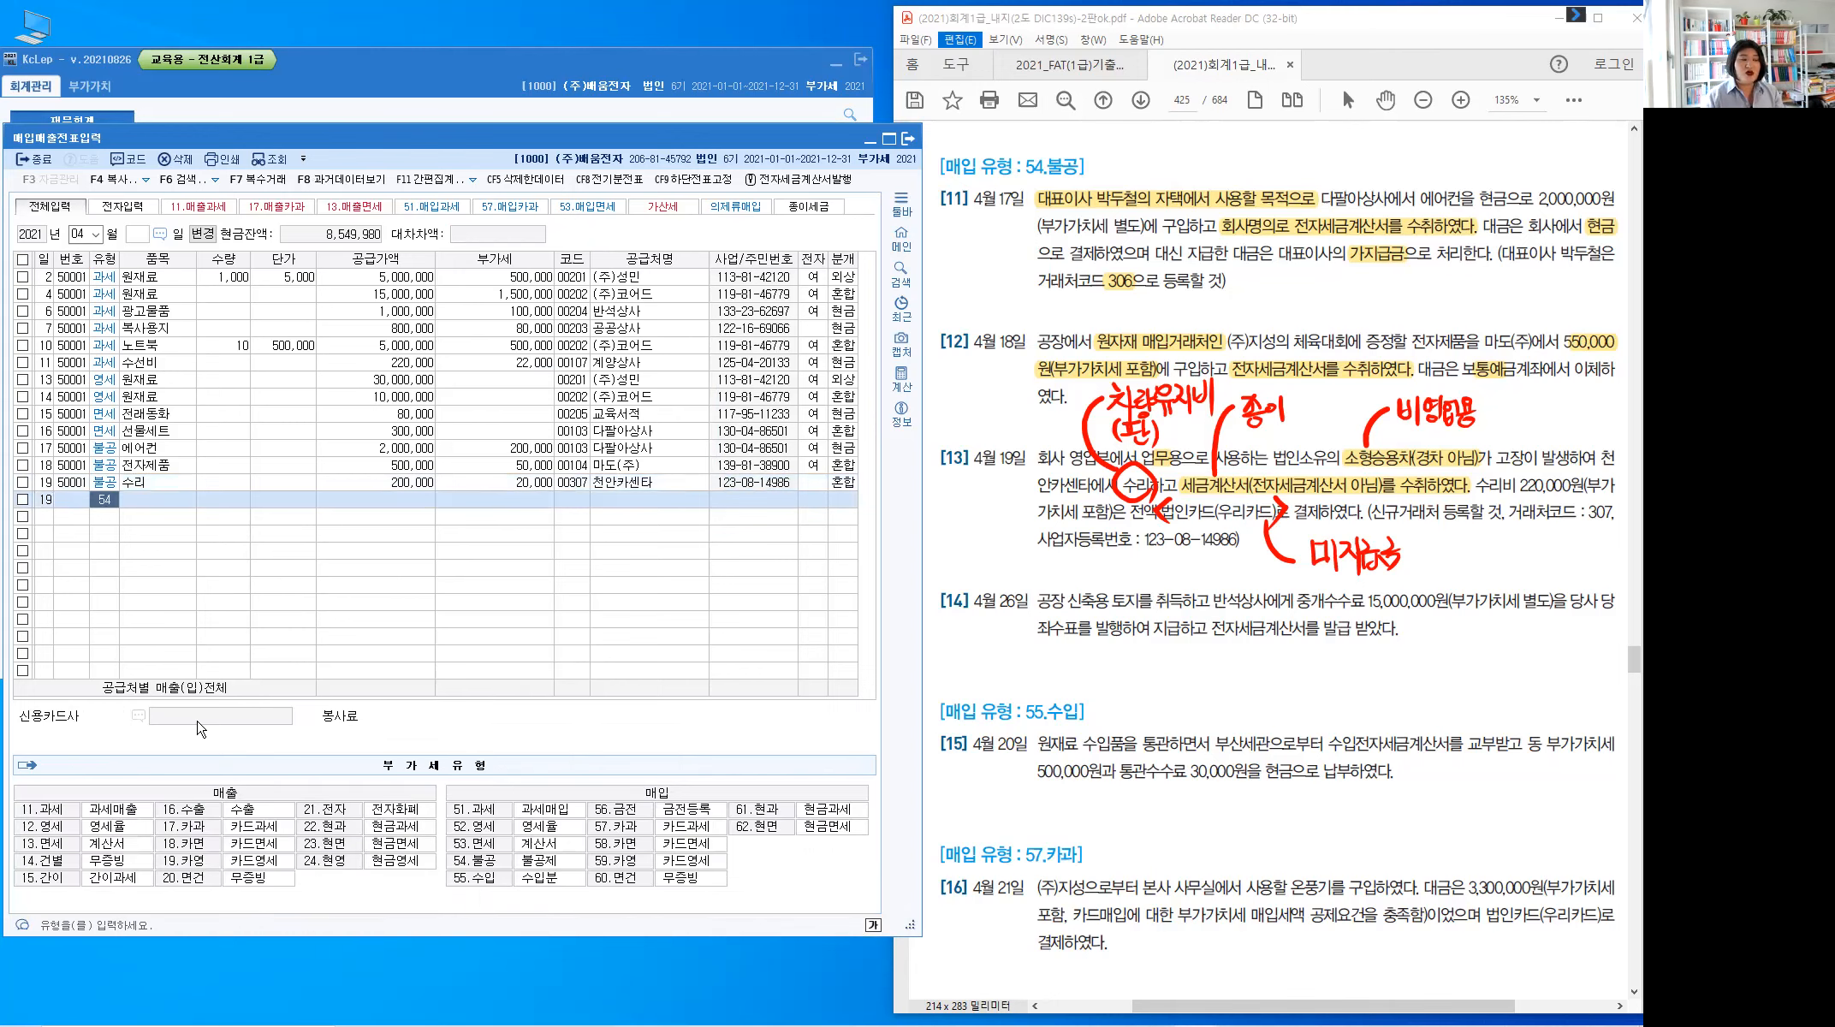
key("Return")
type("수리")
key("Return")
key("Return")
key("Return")
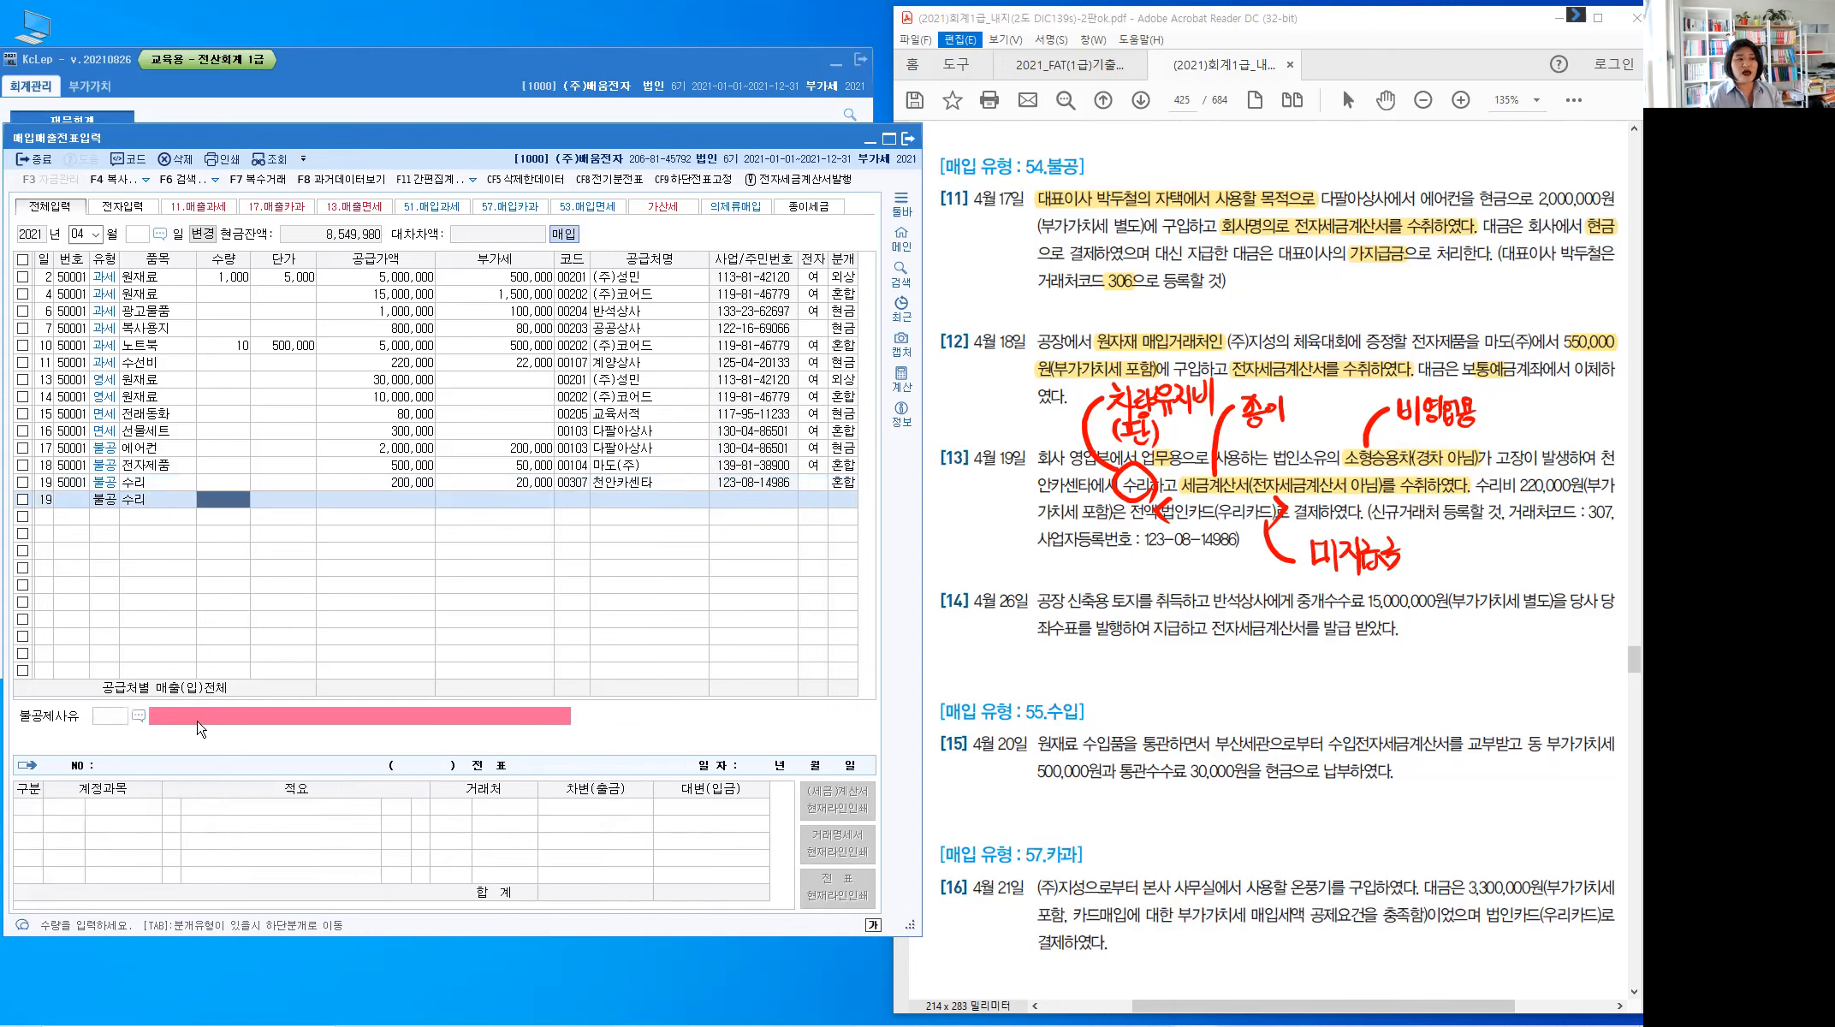
type("2000000")
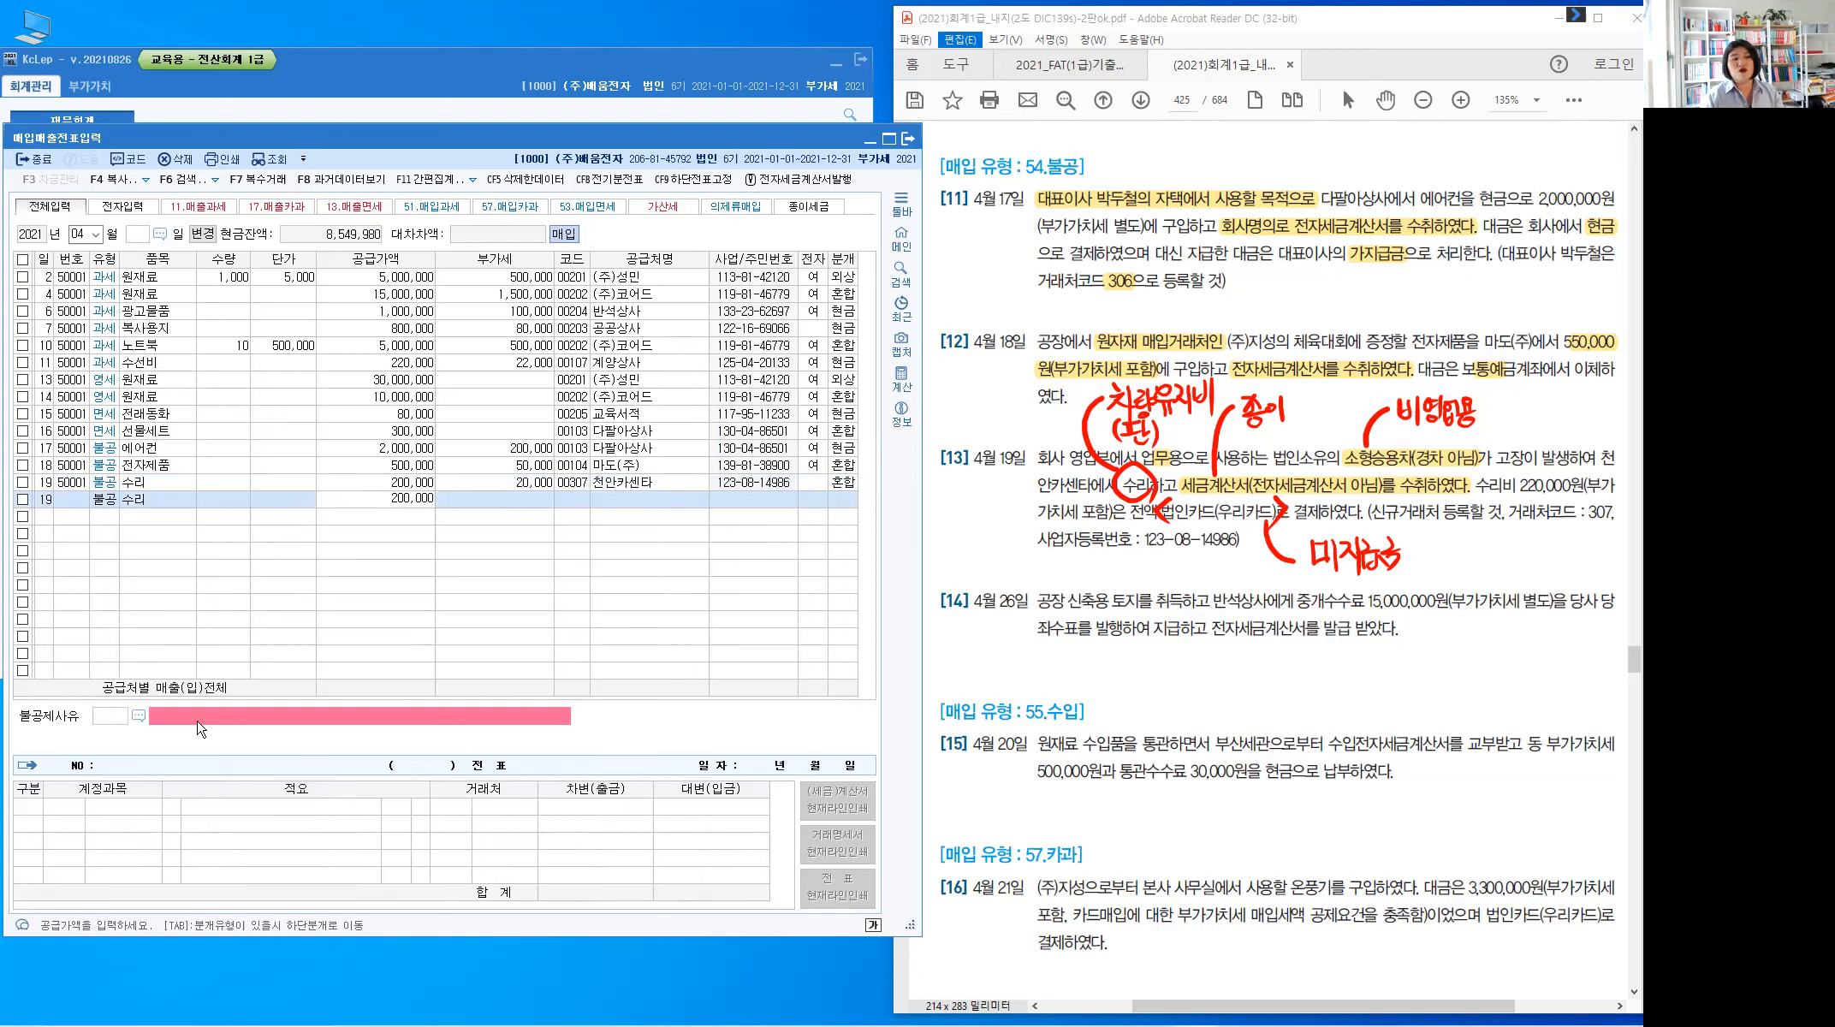
key("Return")
type("2")
key("Return")
Assign supplier 307, set non-deduction reason 3 and journal type 4 (카드)
type("307")
key("Return")
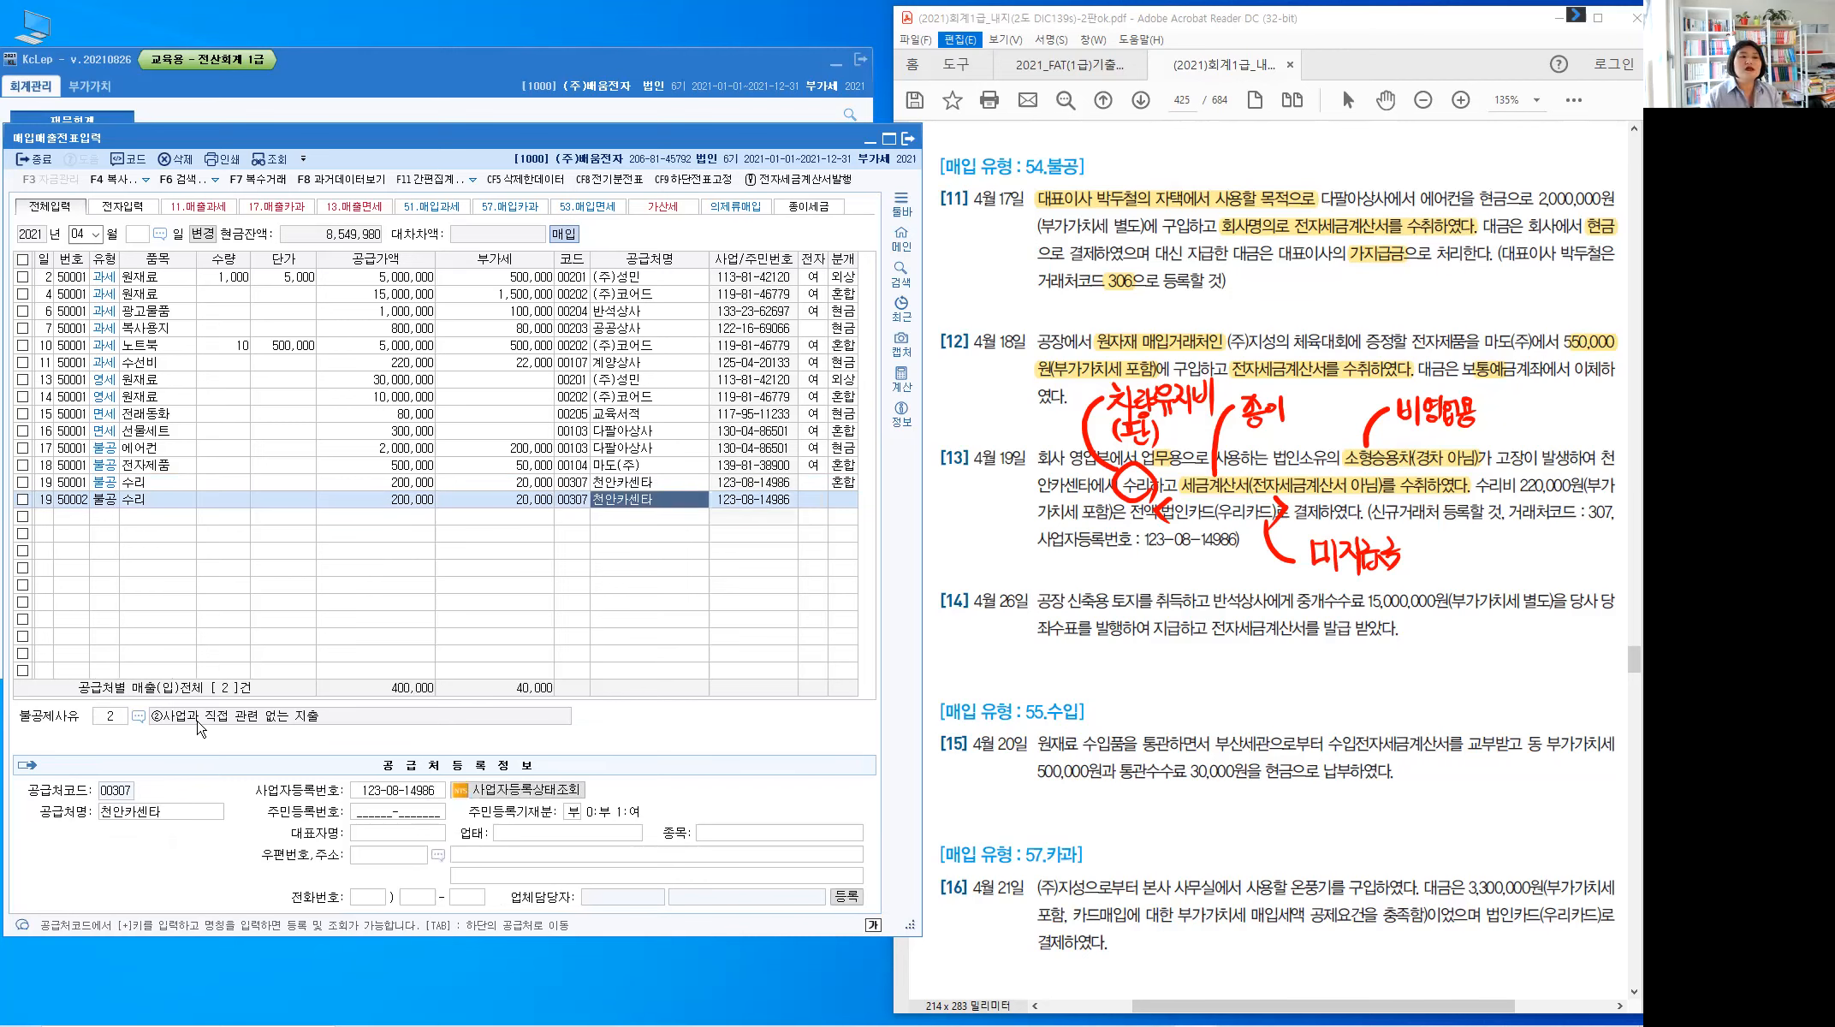
key("Return")
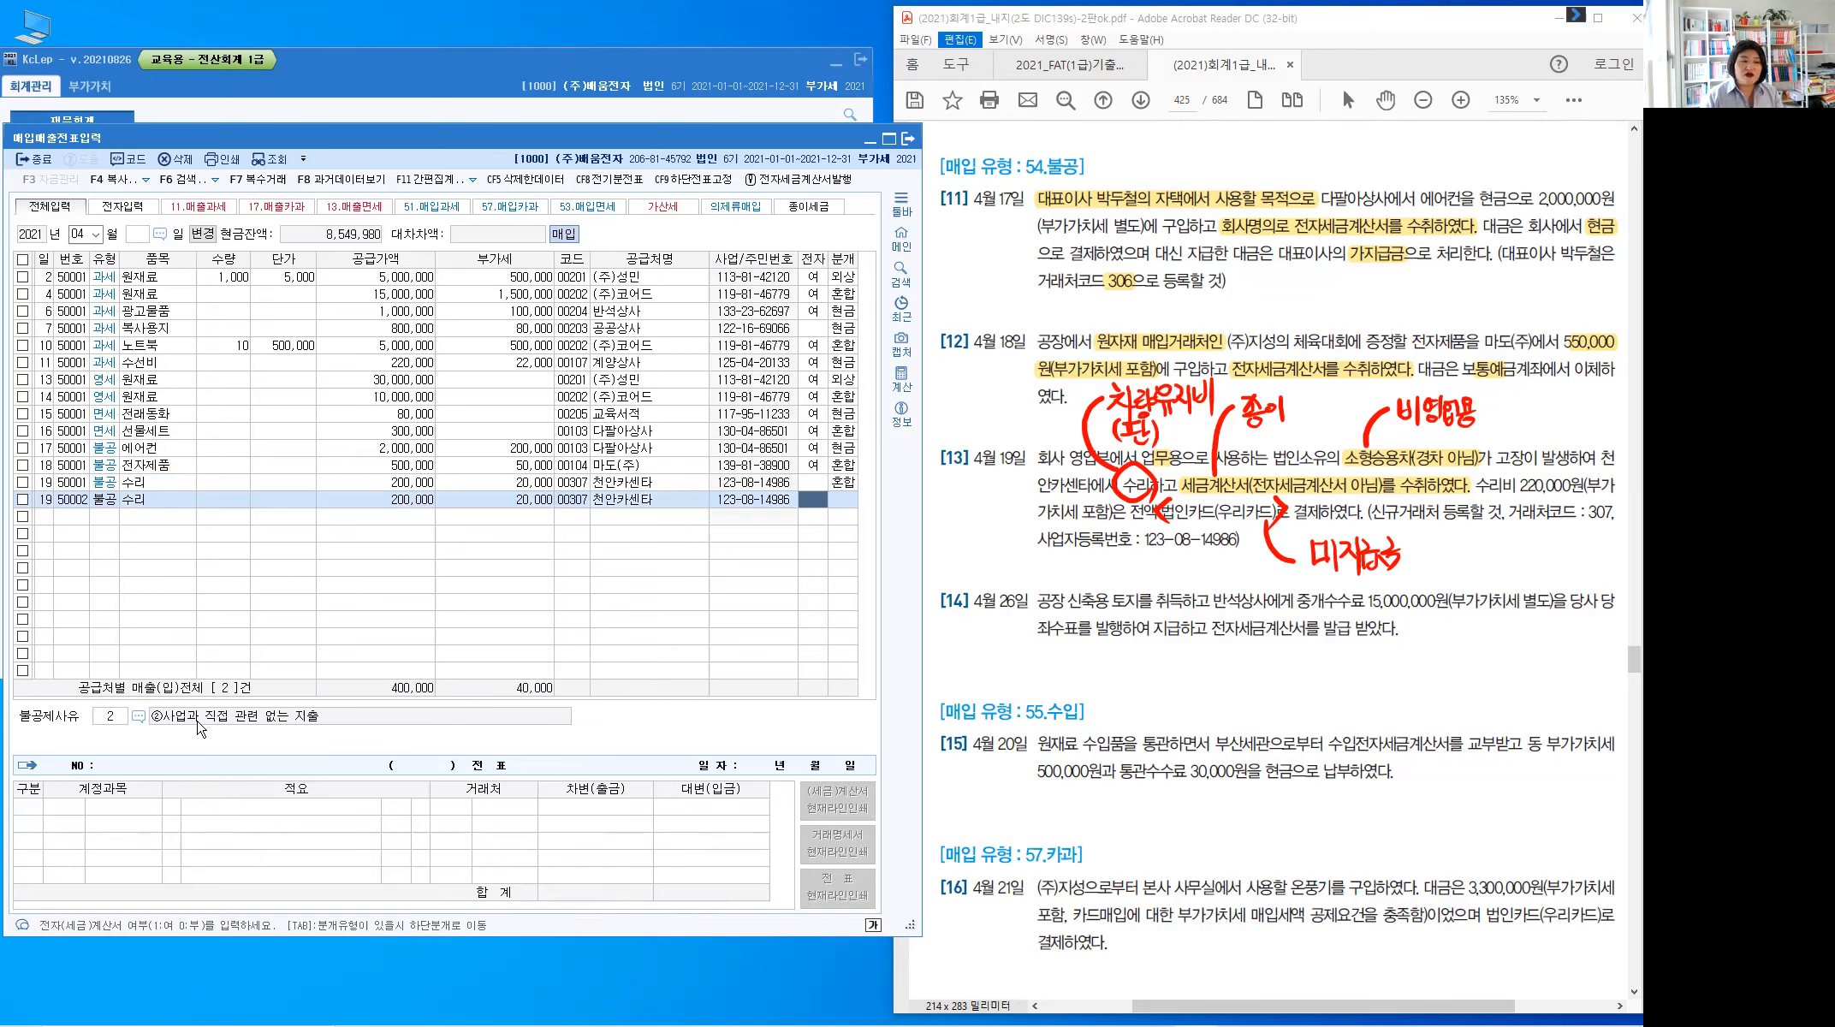
key("Return")
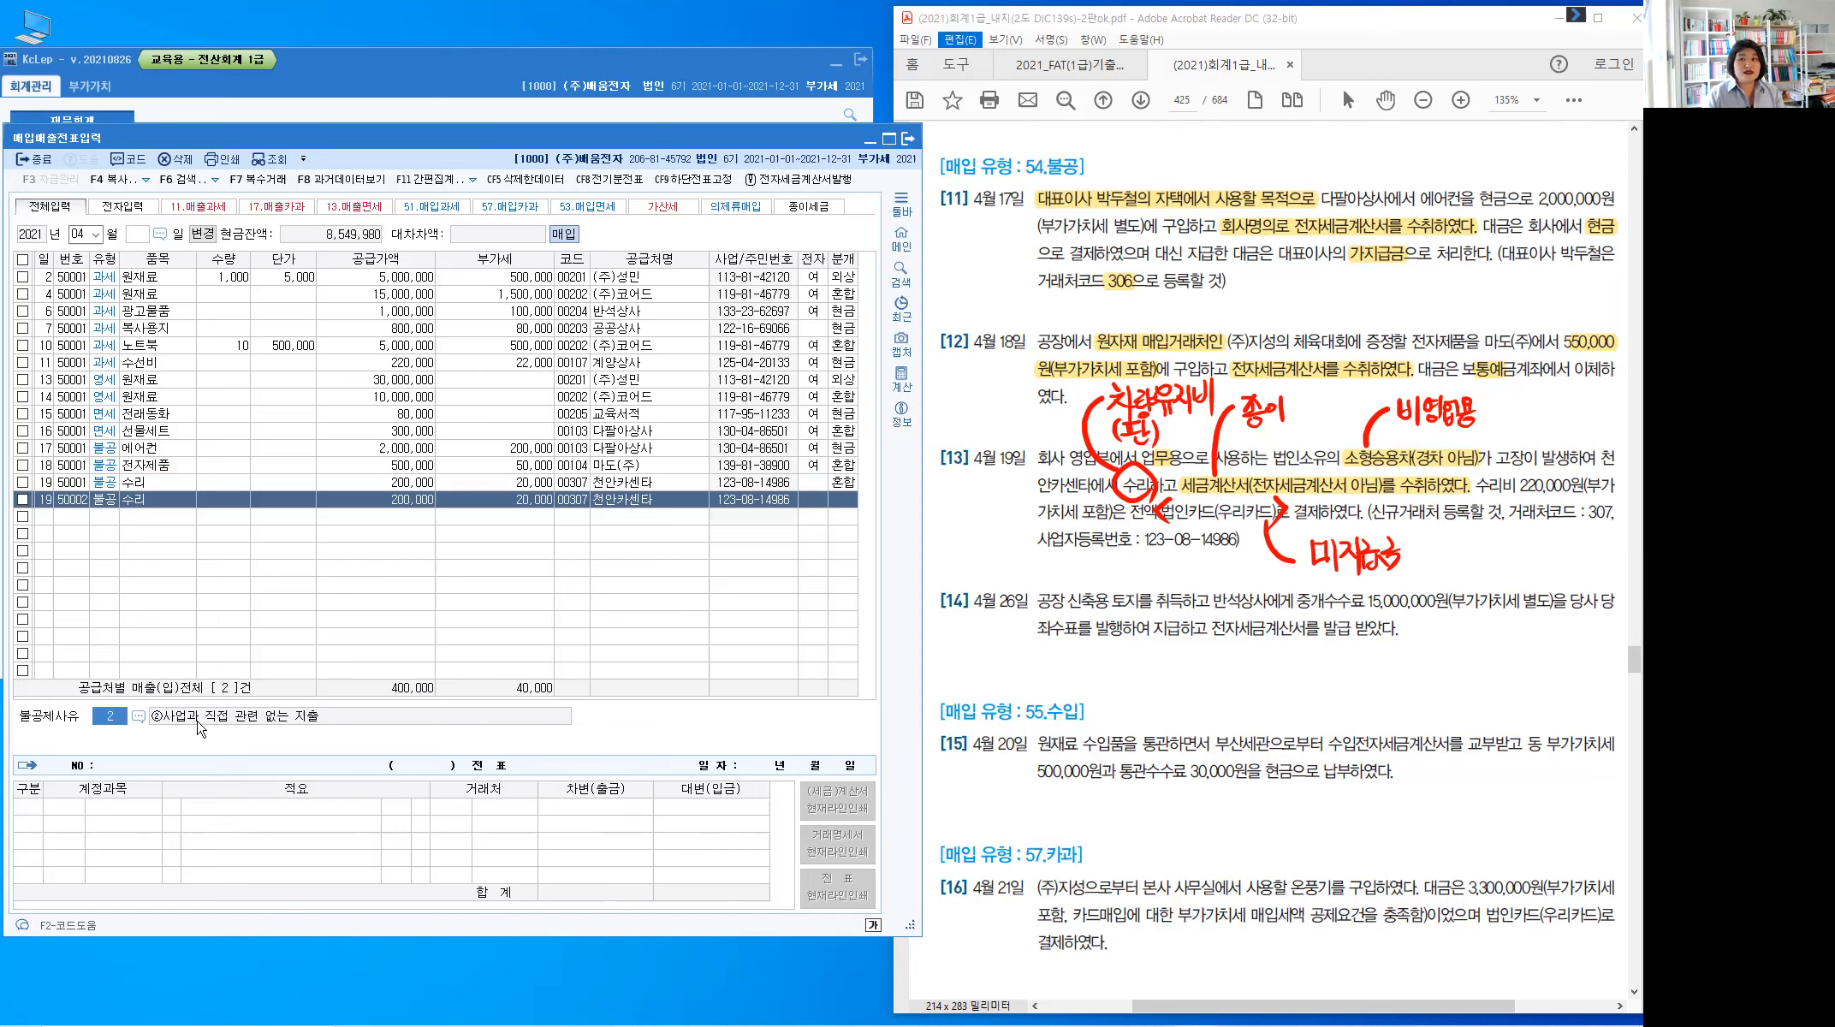
type("3")
key("Return")
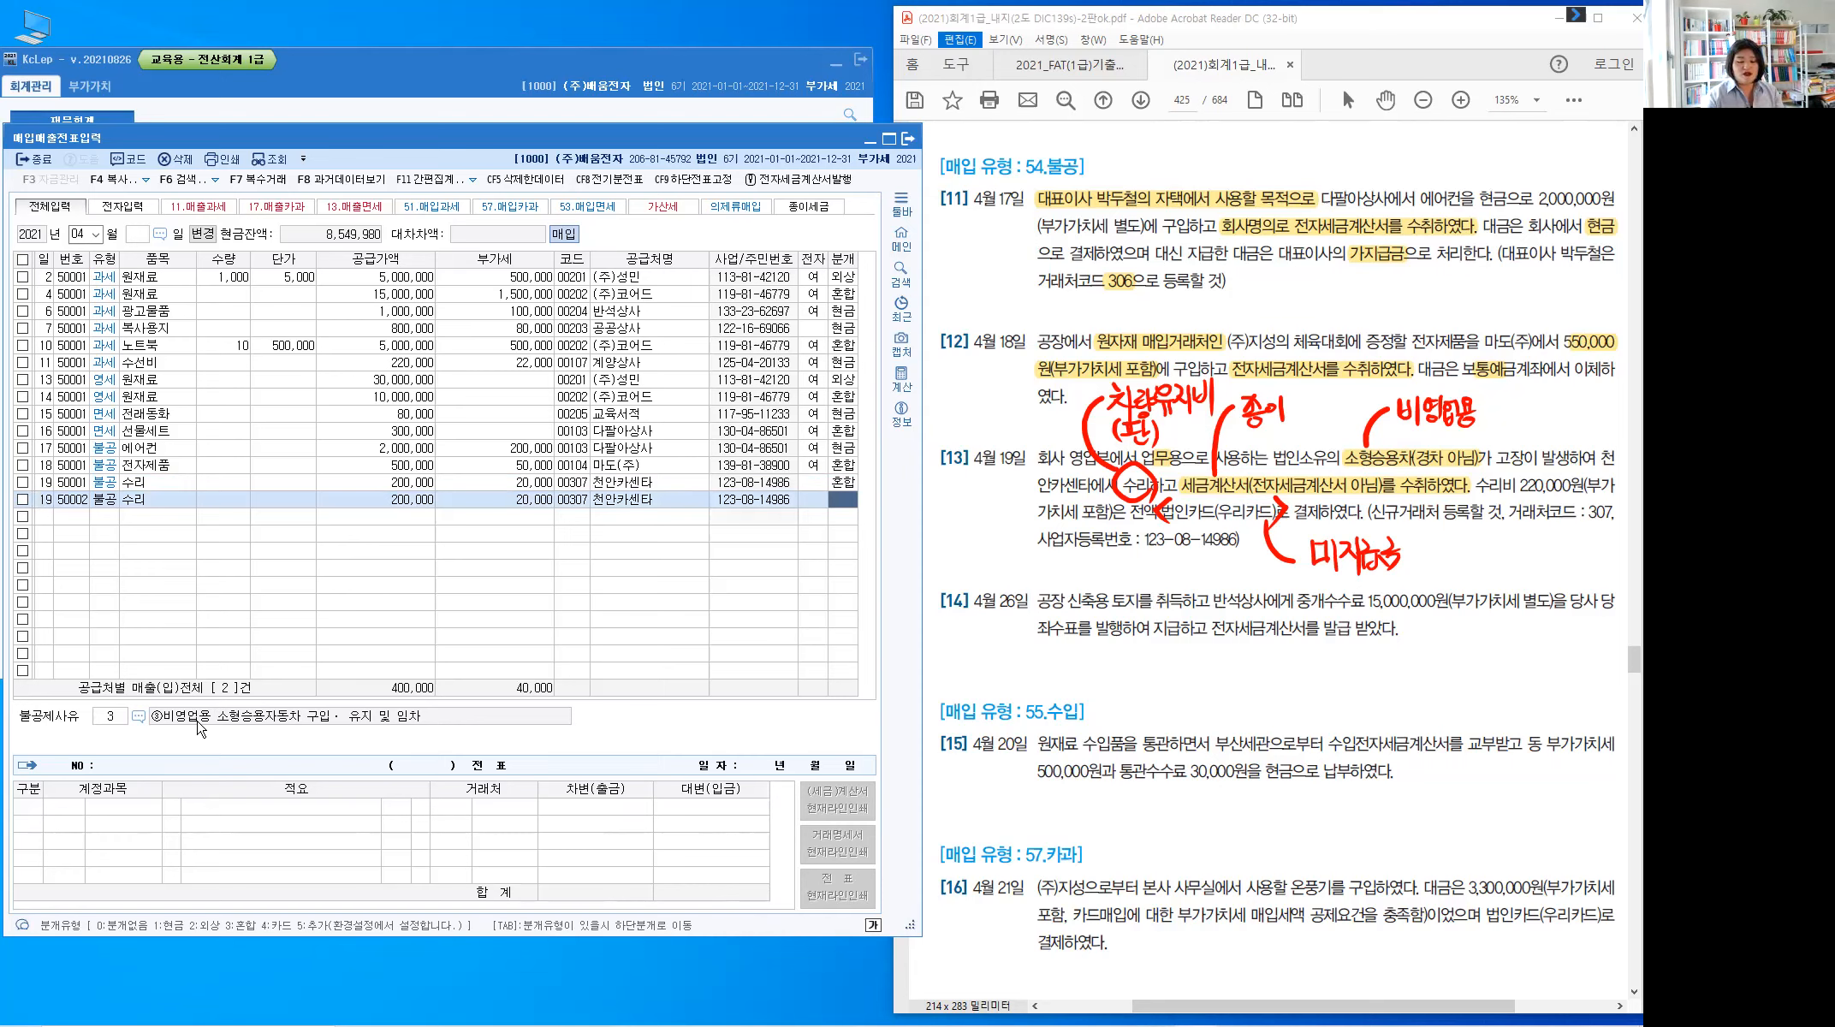
type("4")
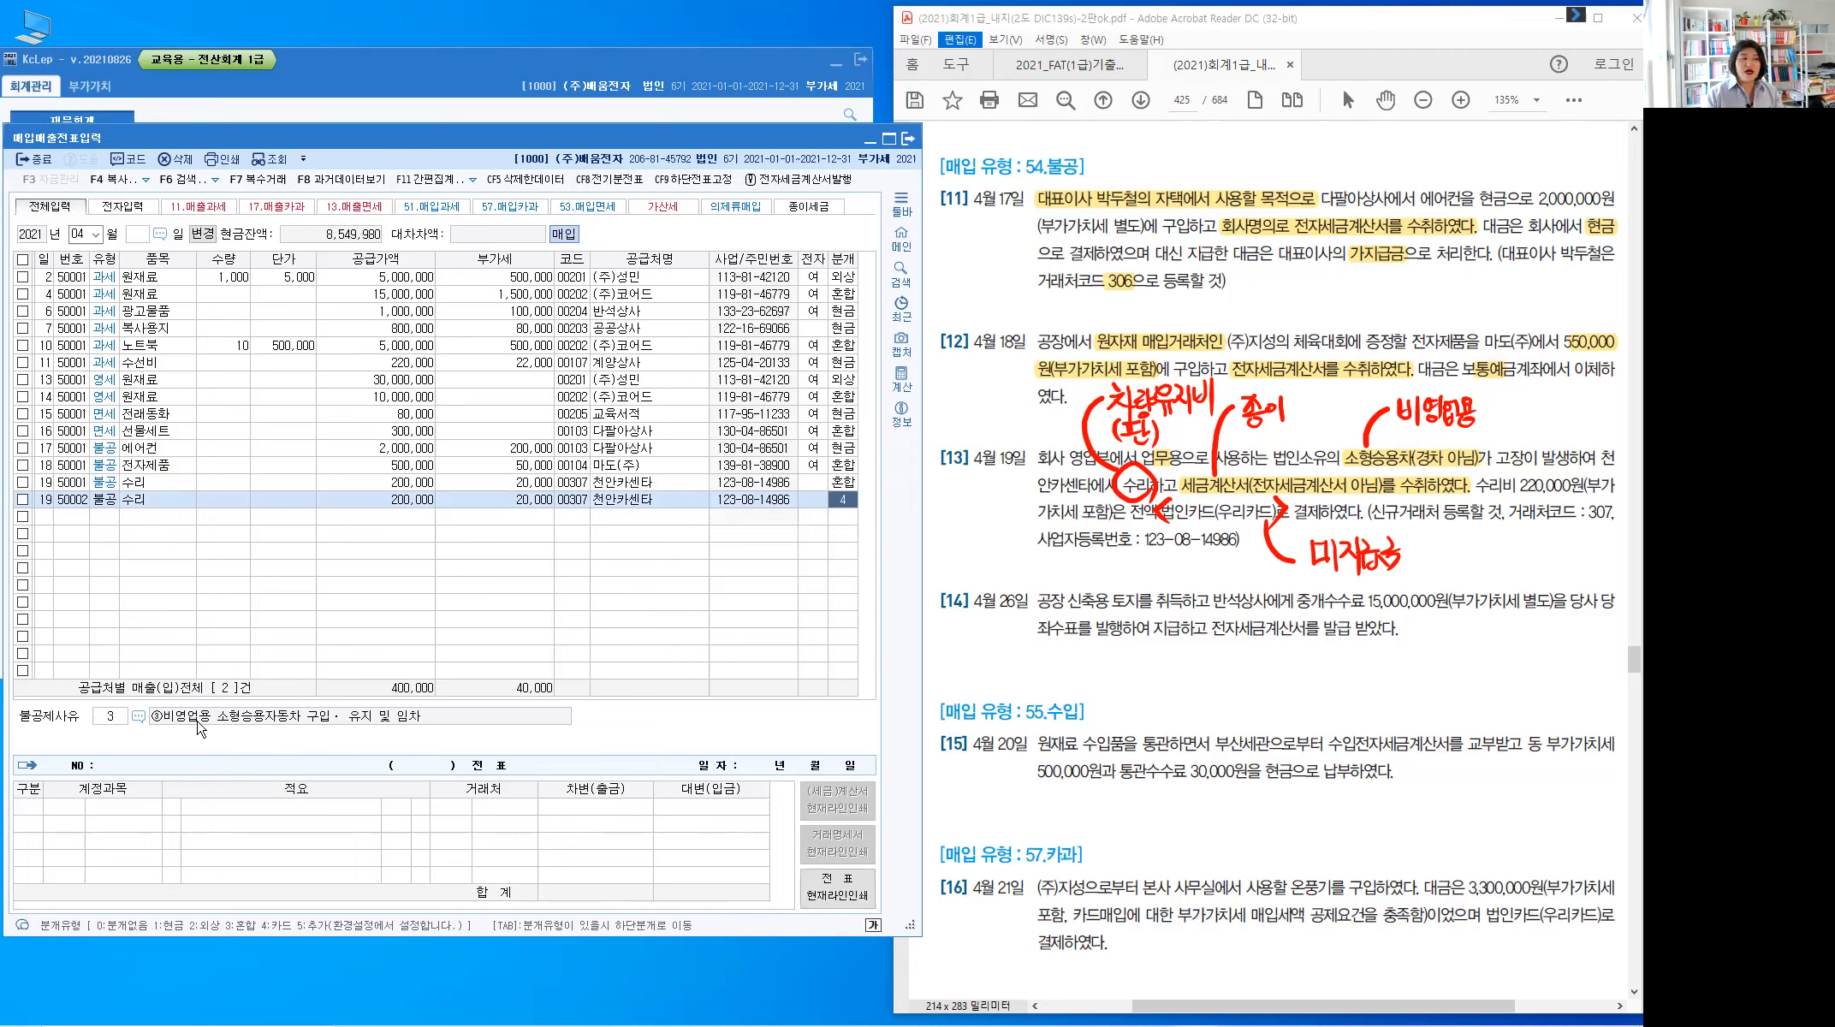
key("Return")
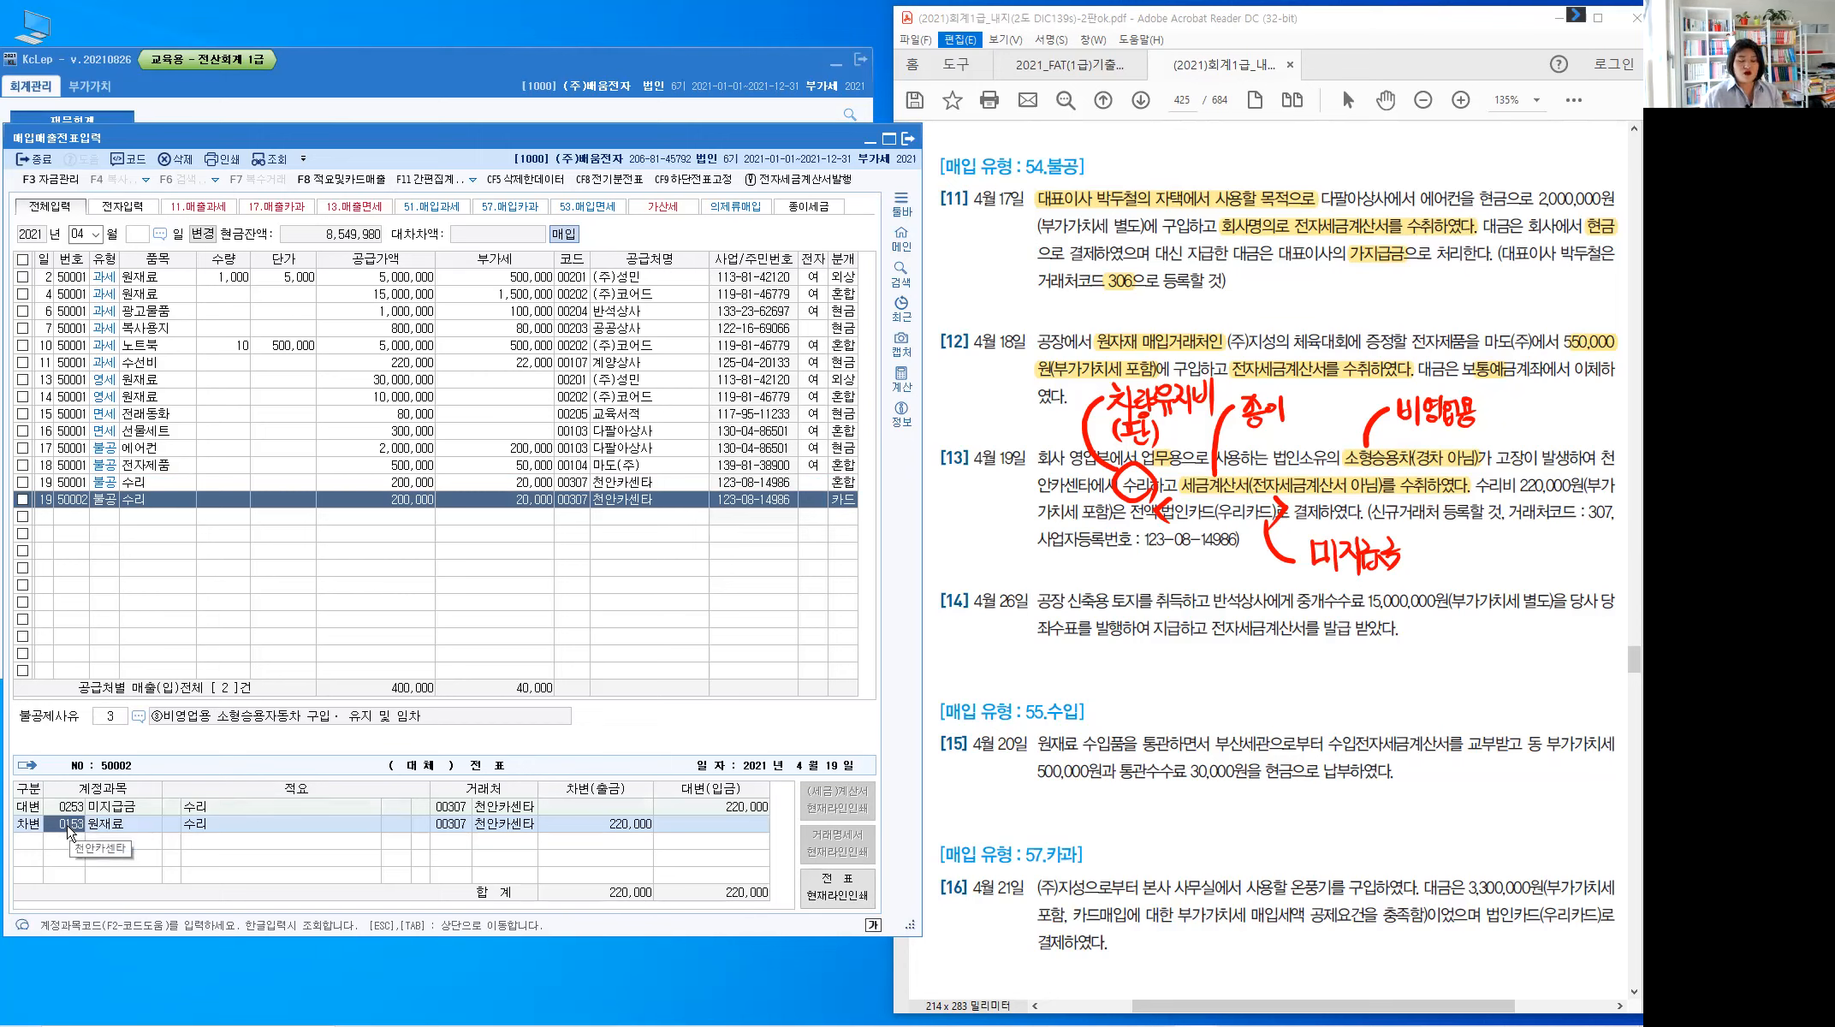
Debit 0822 차량유지비 and set the 미지급금 credit counterparty to 99700 우리카드
type("822")
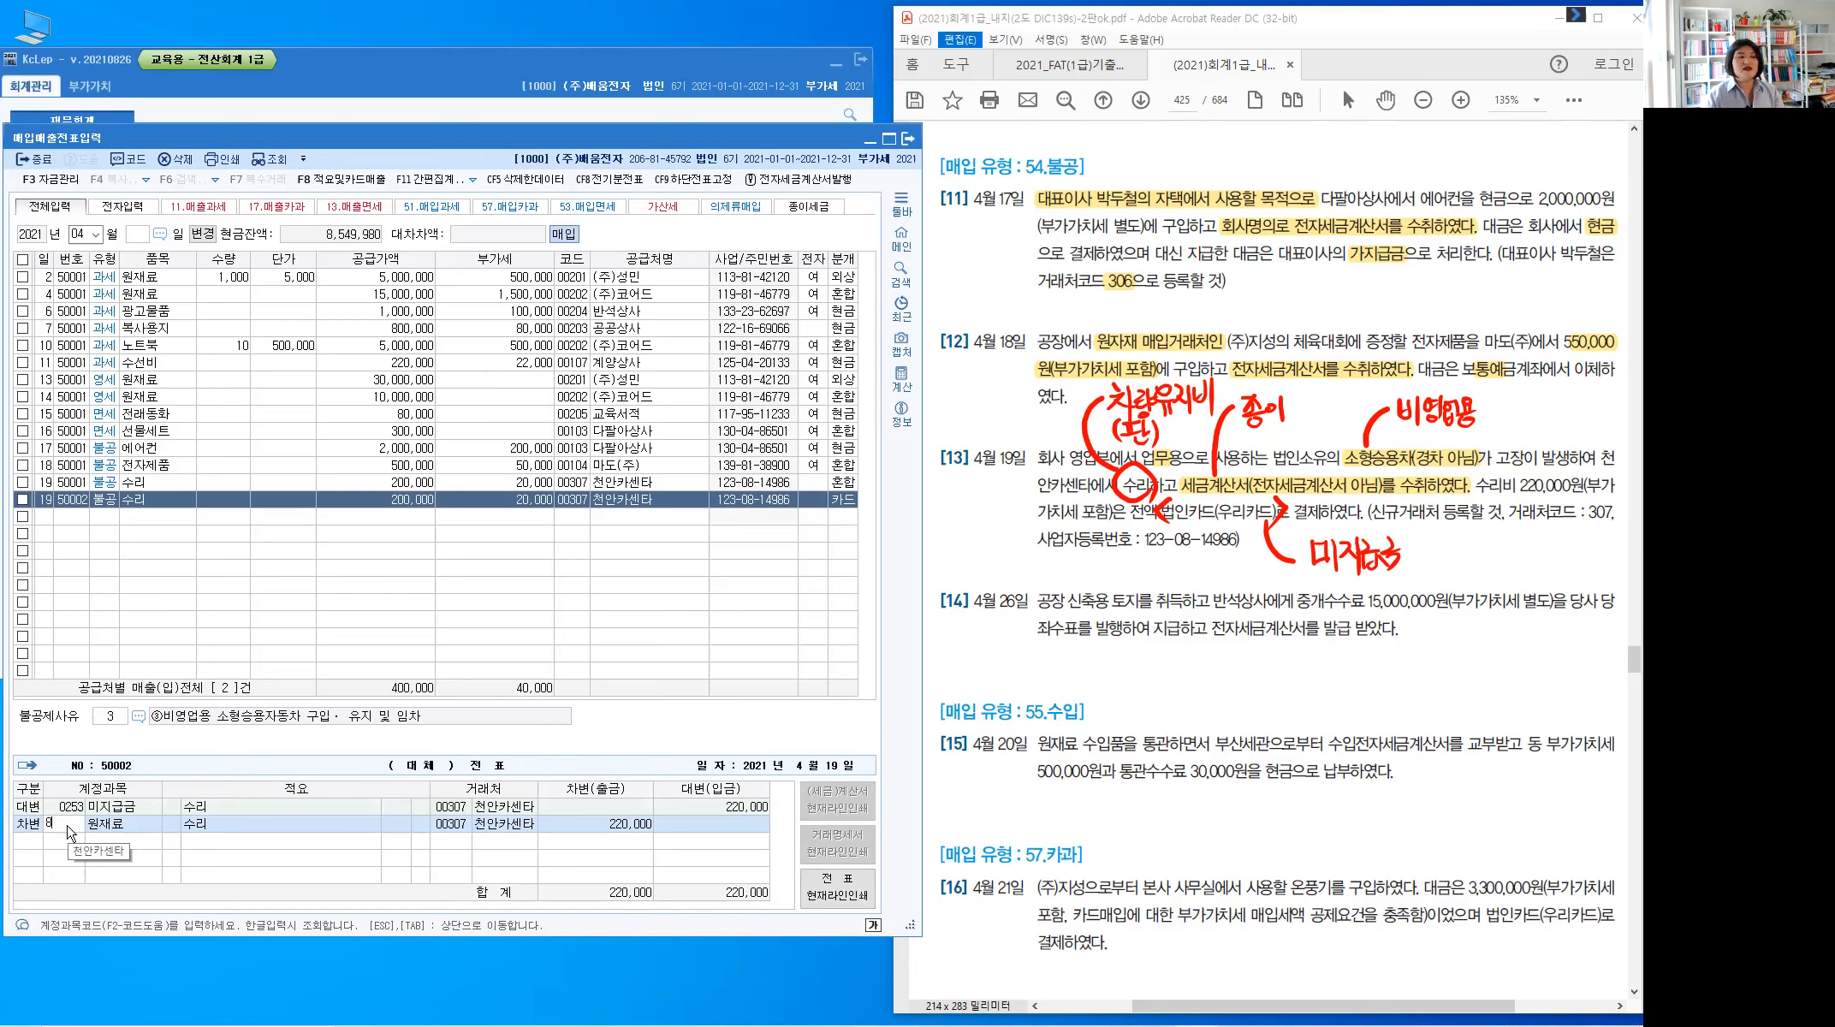
key("Return")
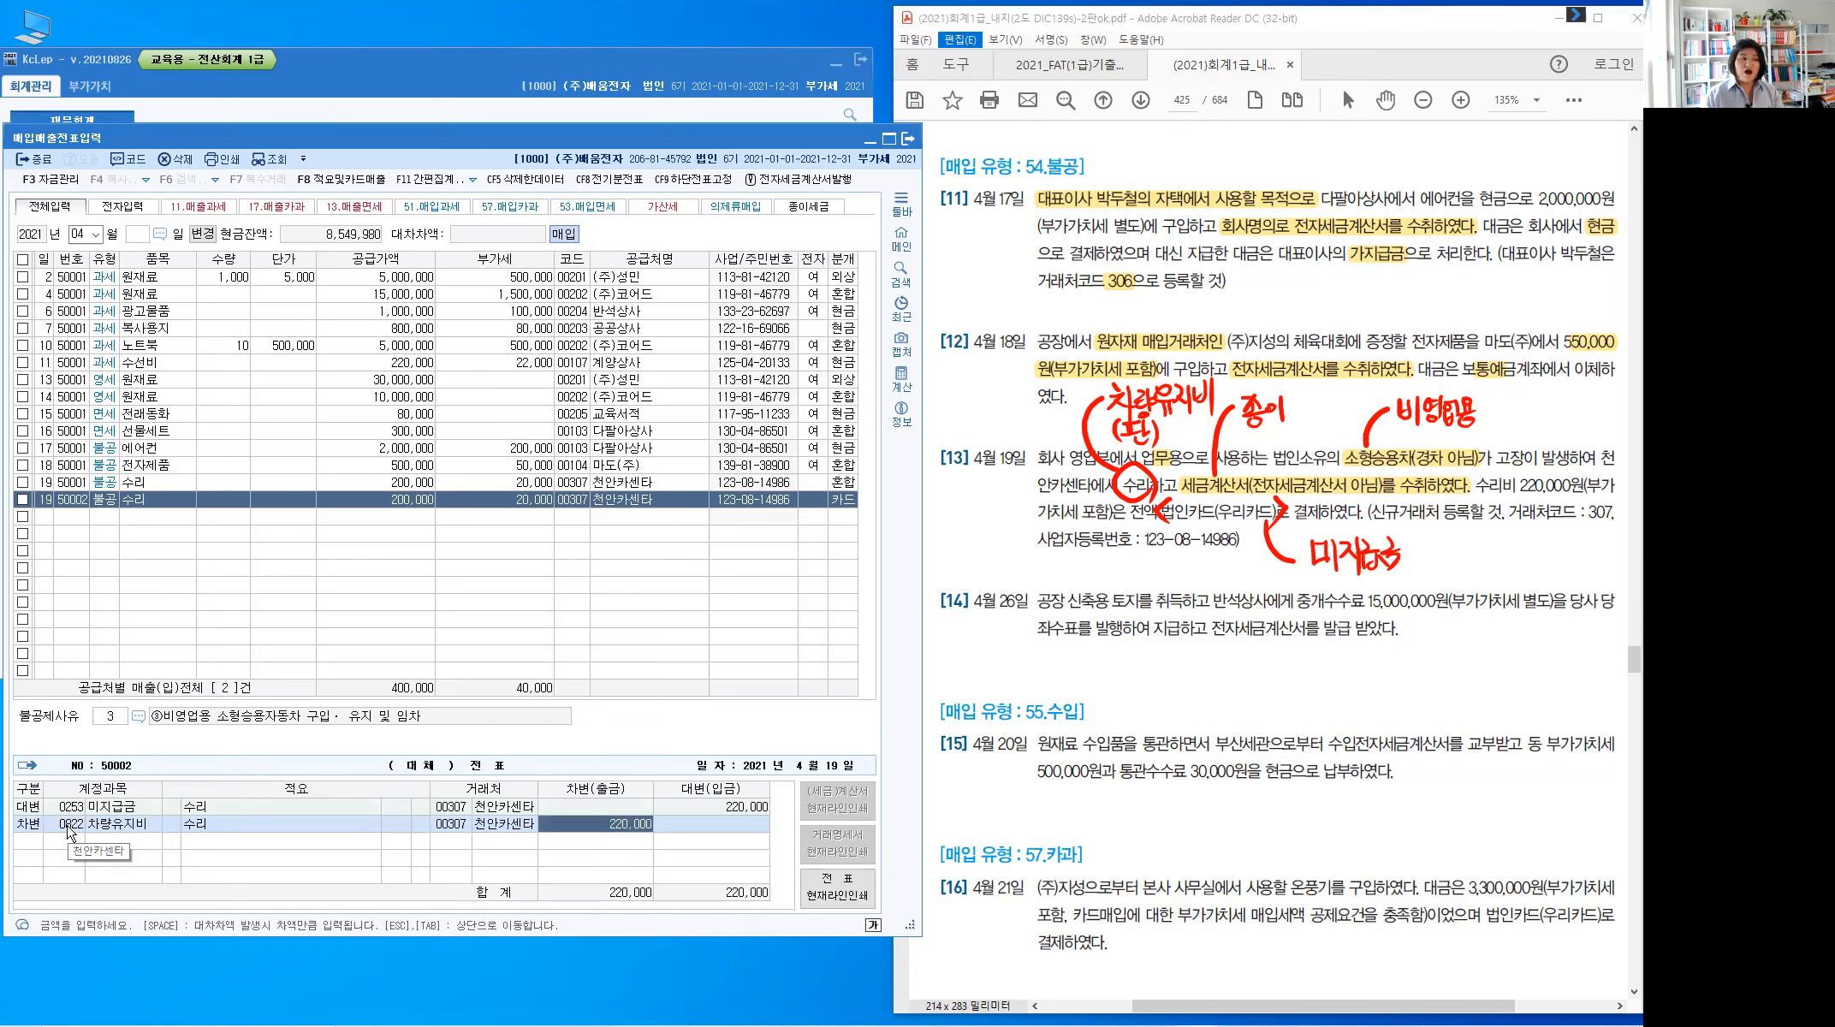
left_click(454, 808)
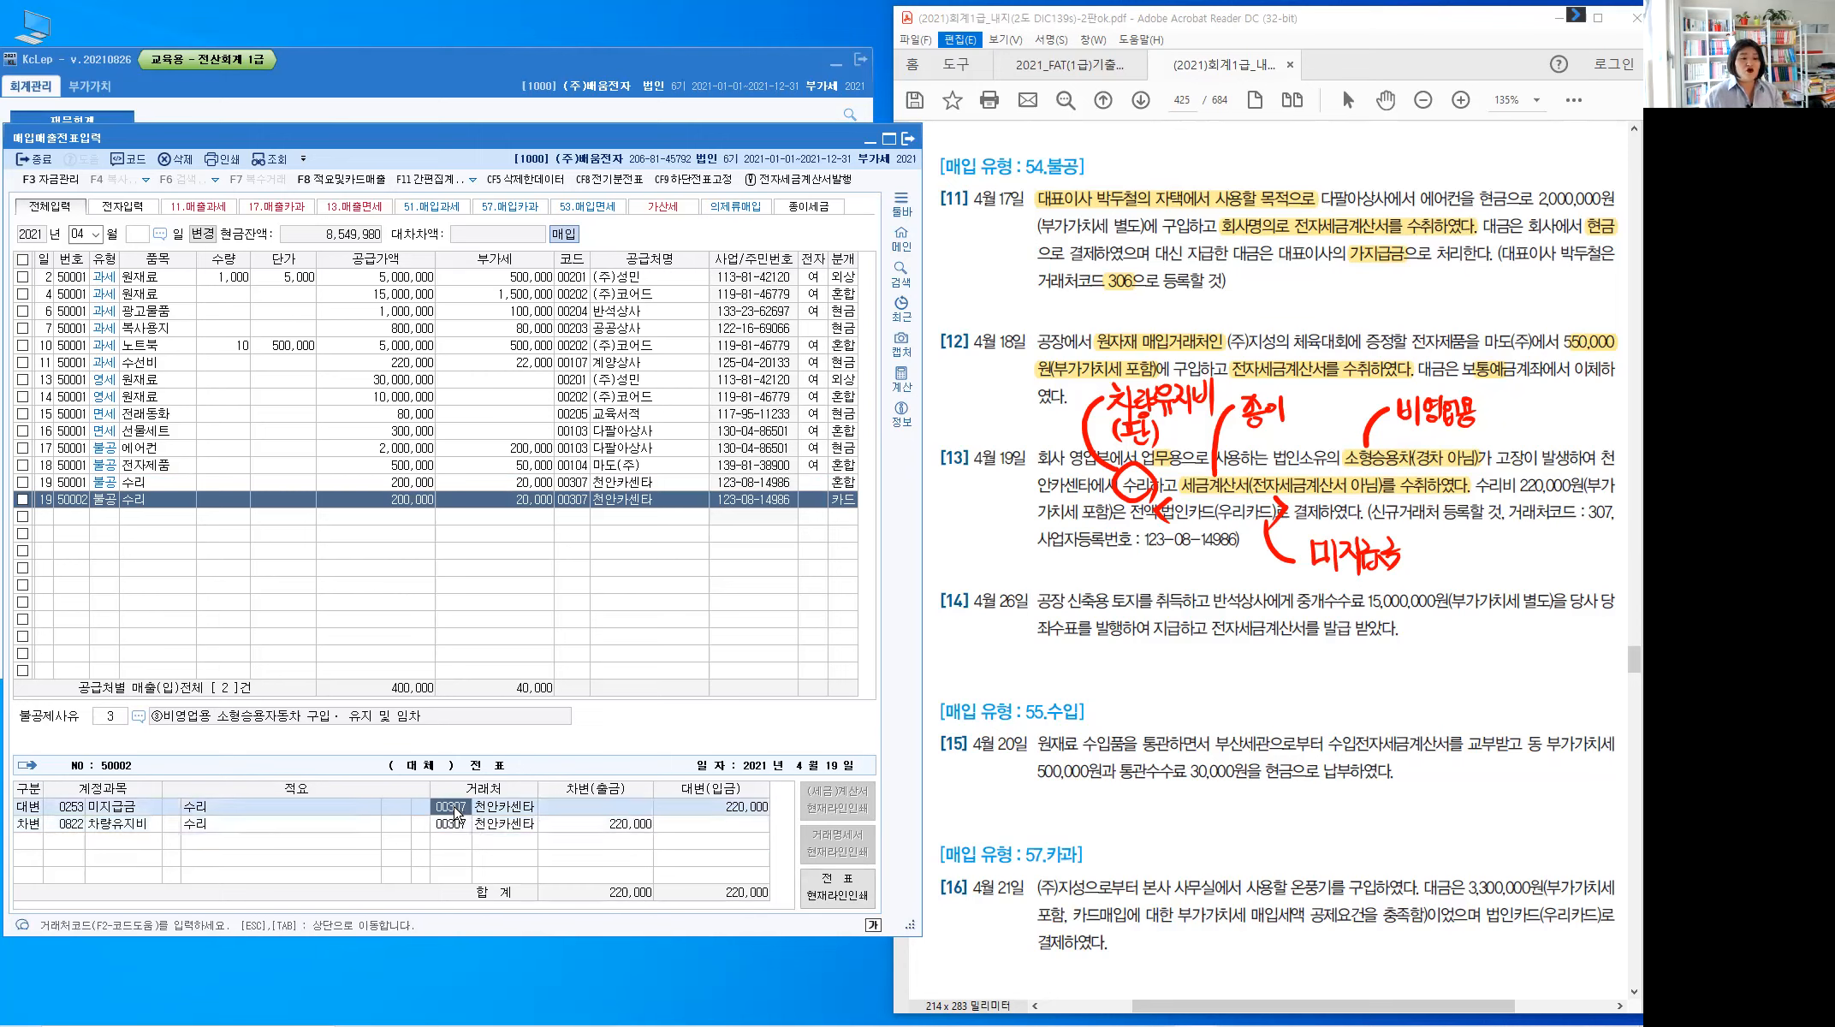
type("수리")
key("Return")
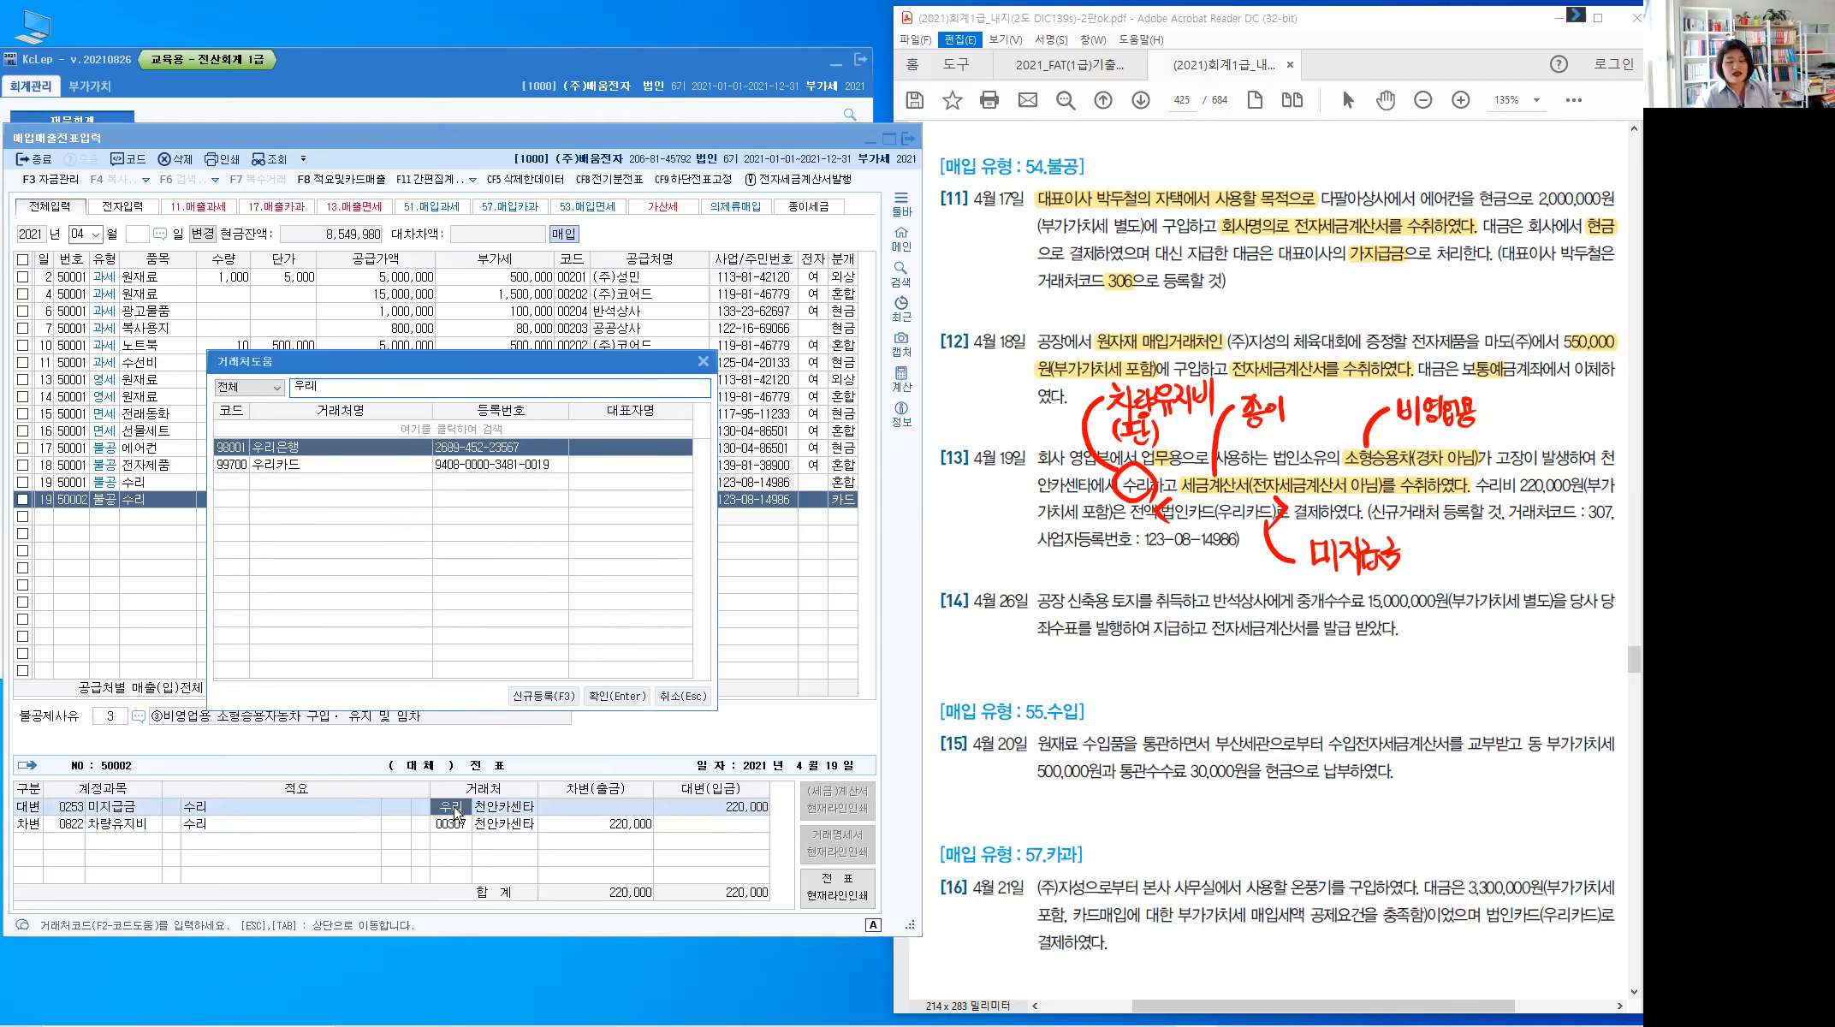
key("Down")
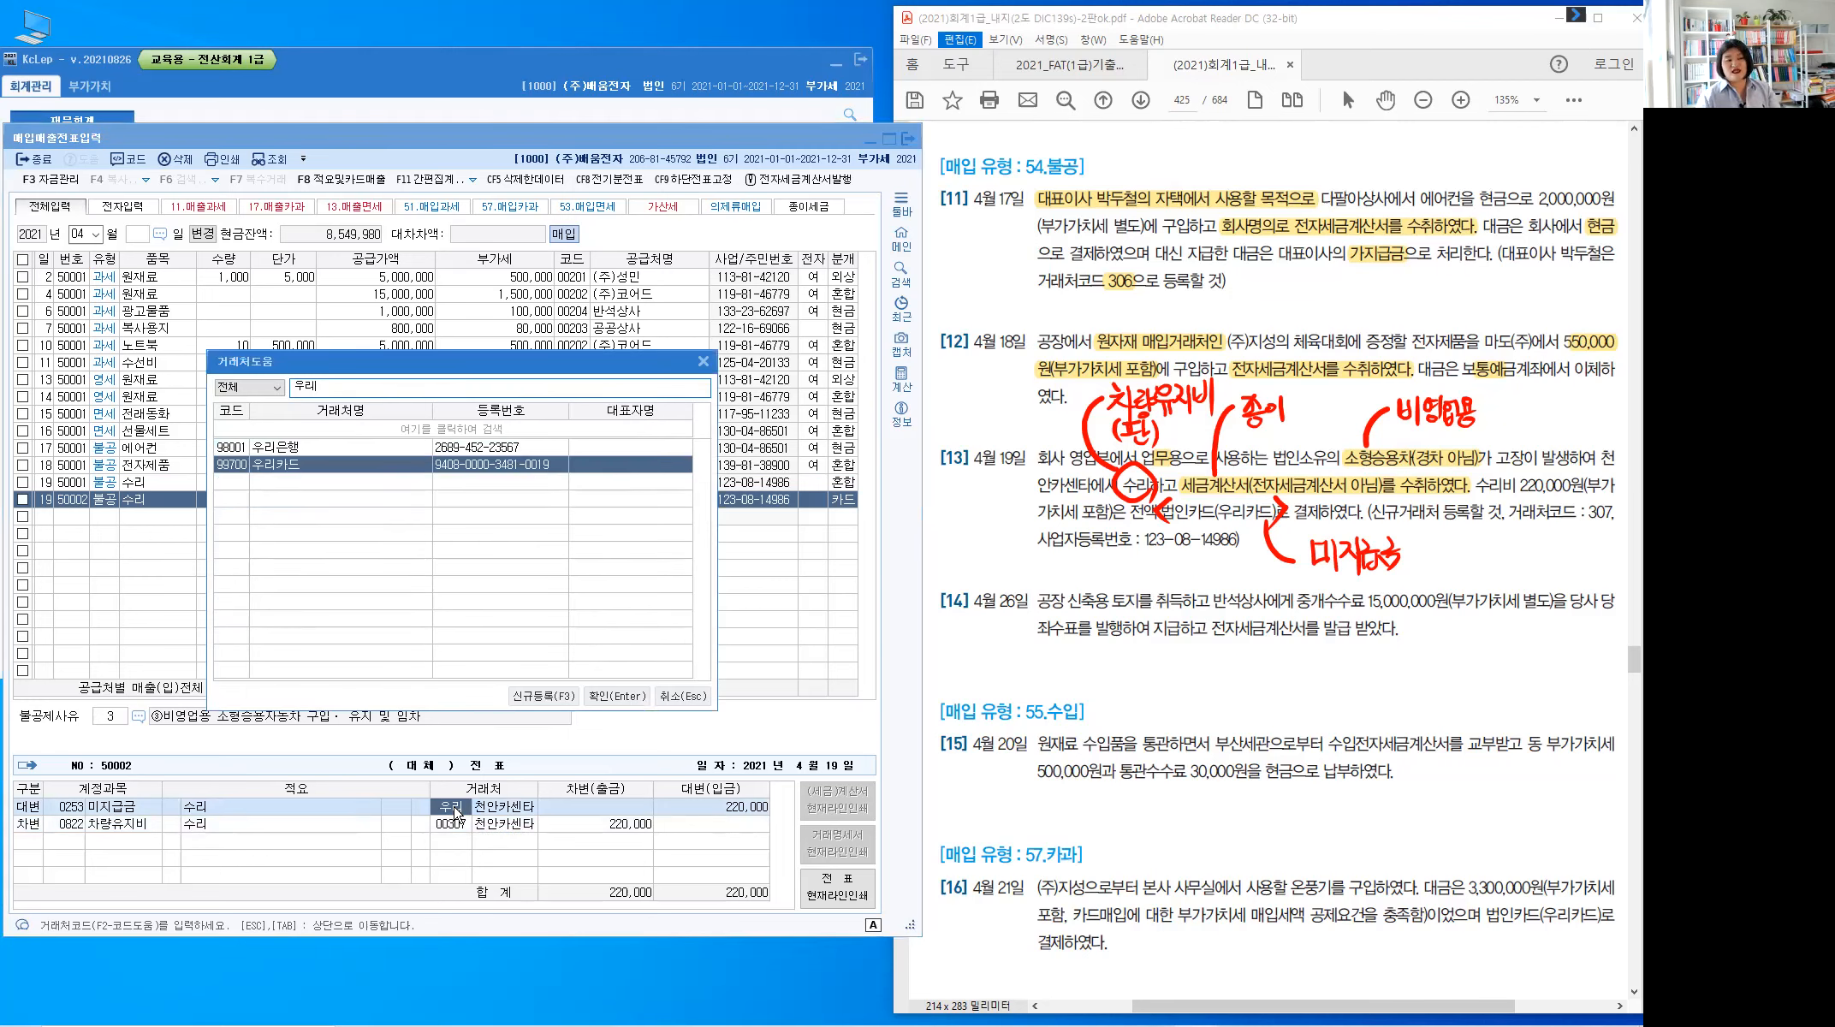
key("Return")
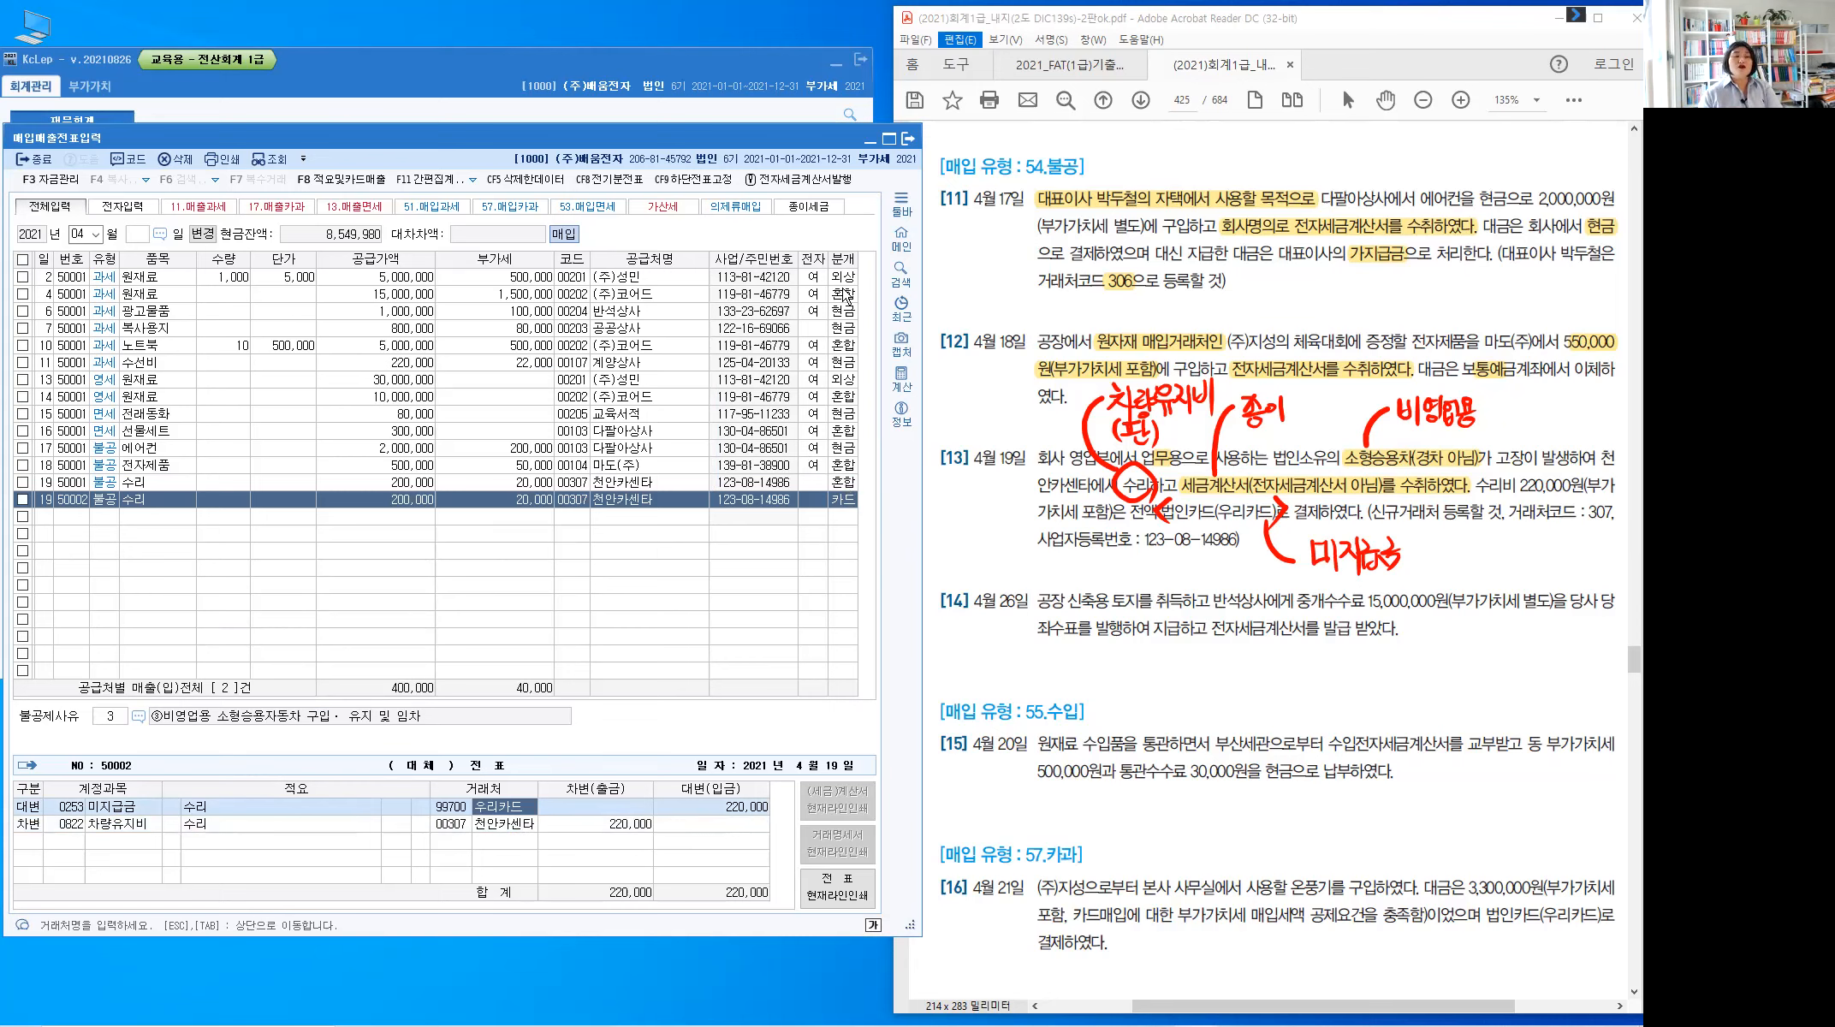
left_click(843, 486)
left_click(845, 502)
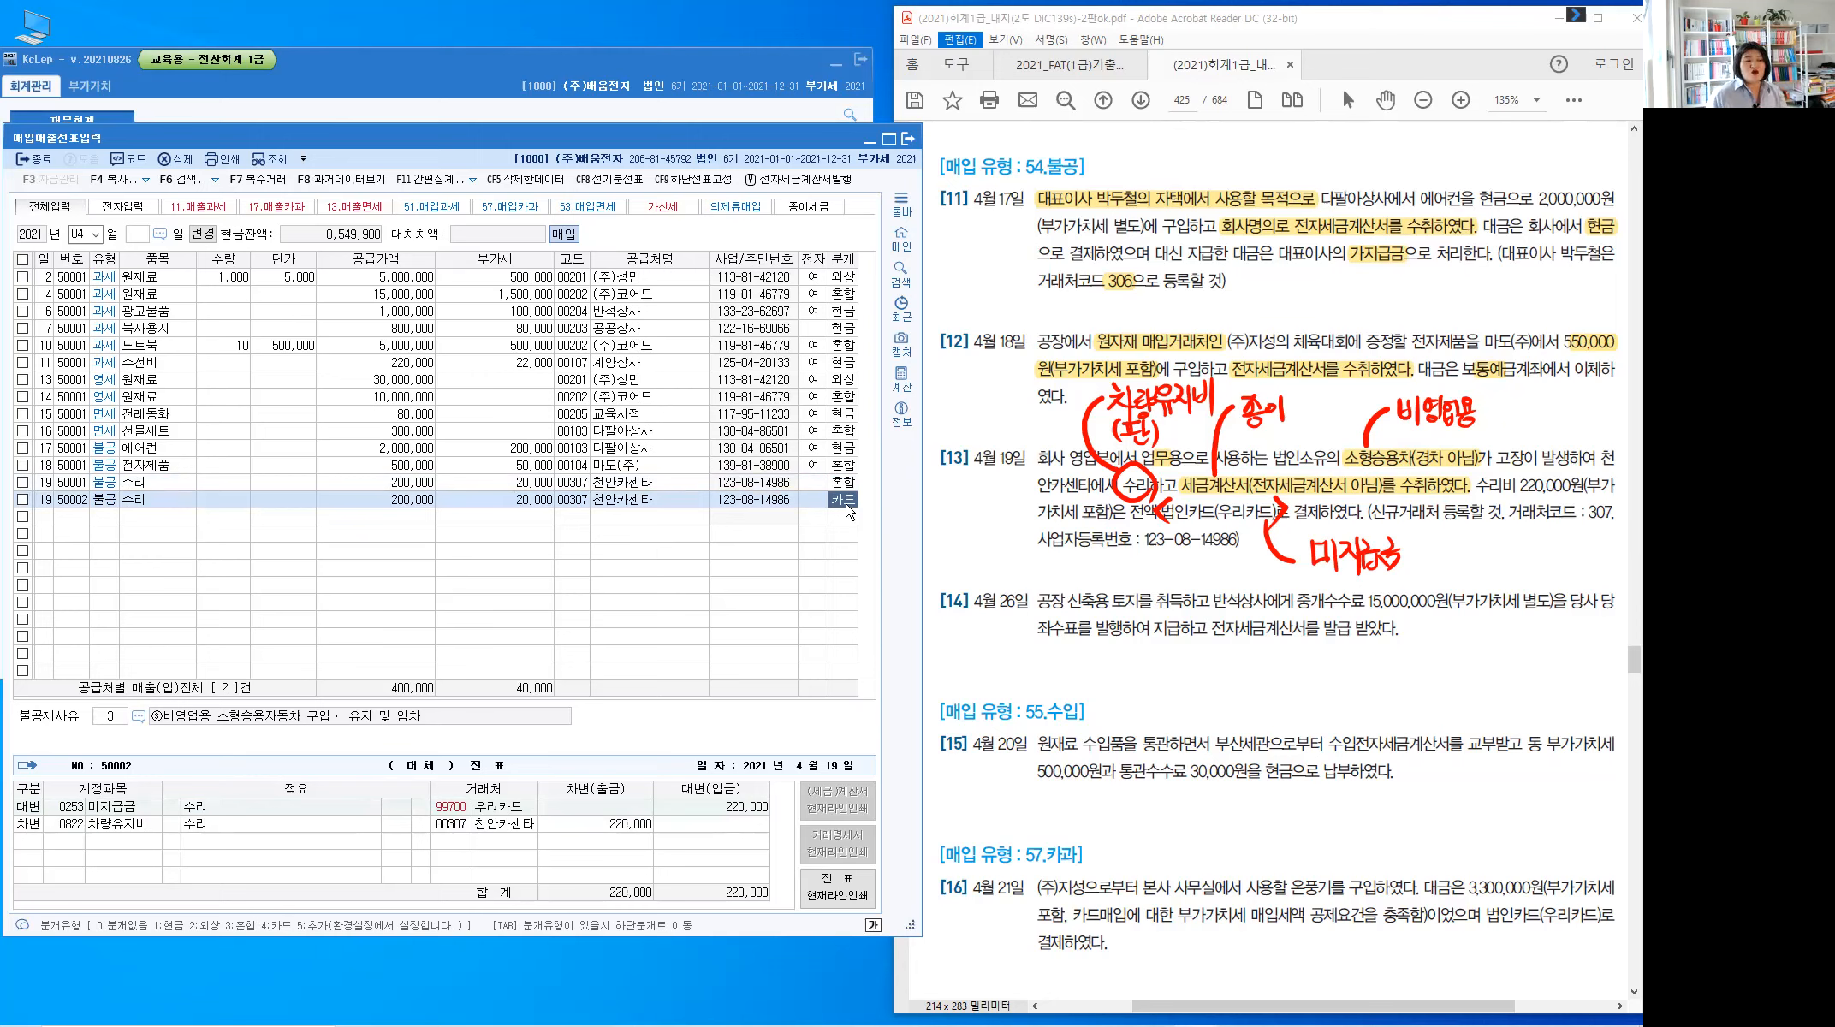
Delete the duplicate April 19 entry 50002, keeping entry 50001
left_click(23, 500)
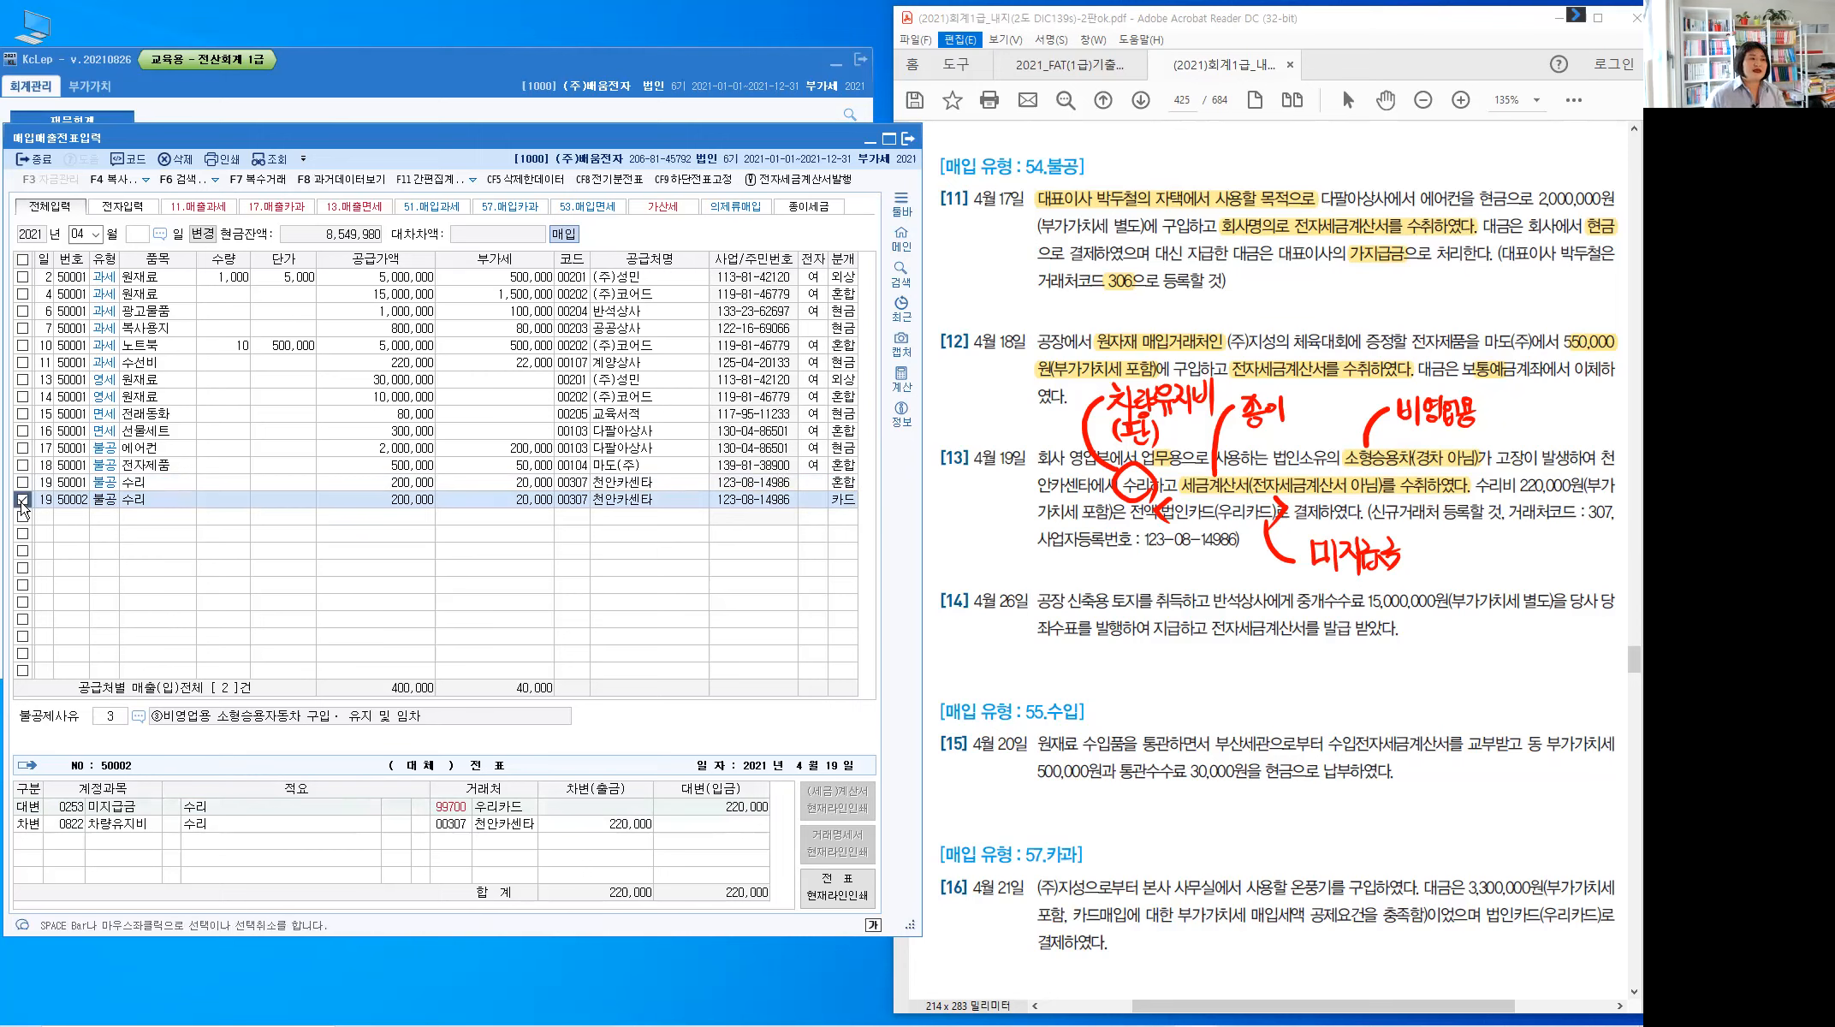
left_click(182, 163)
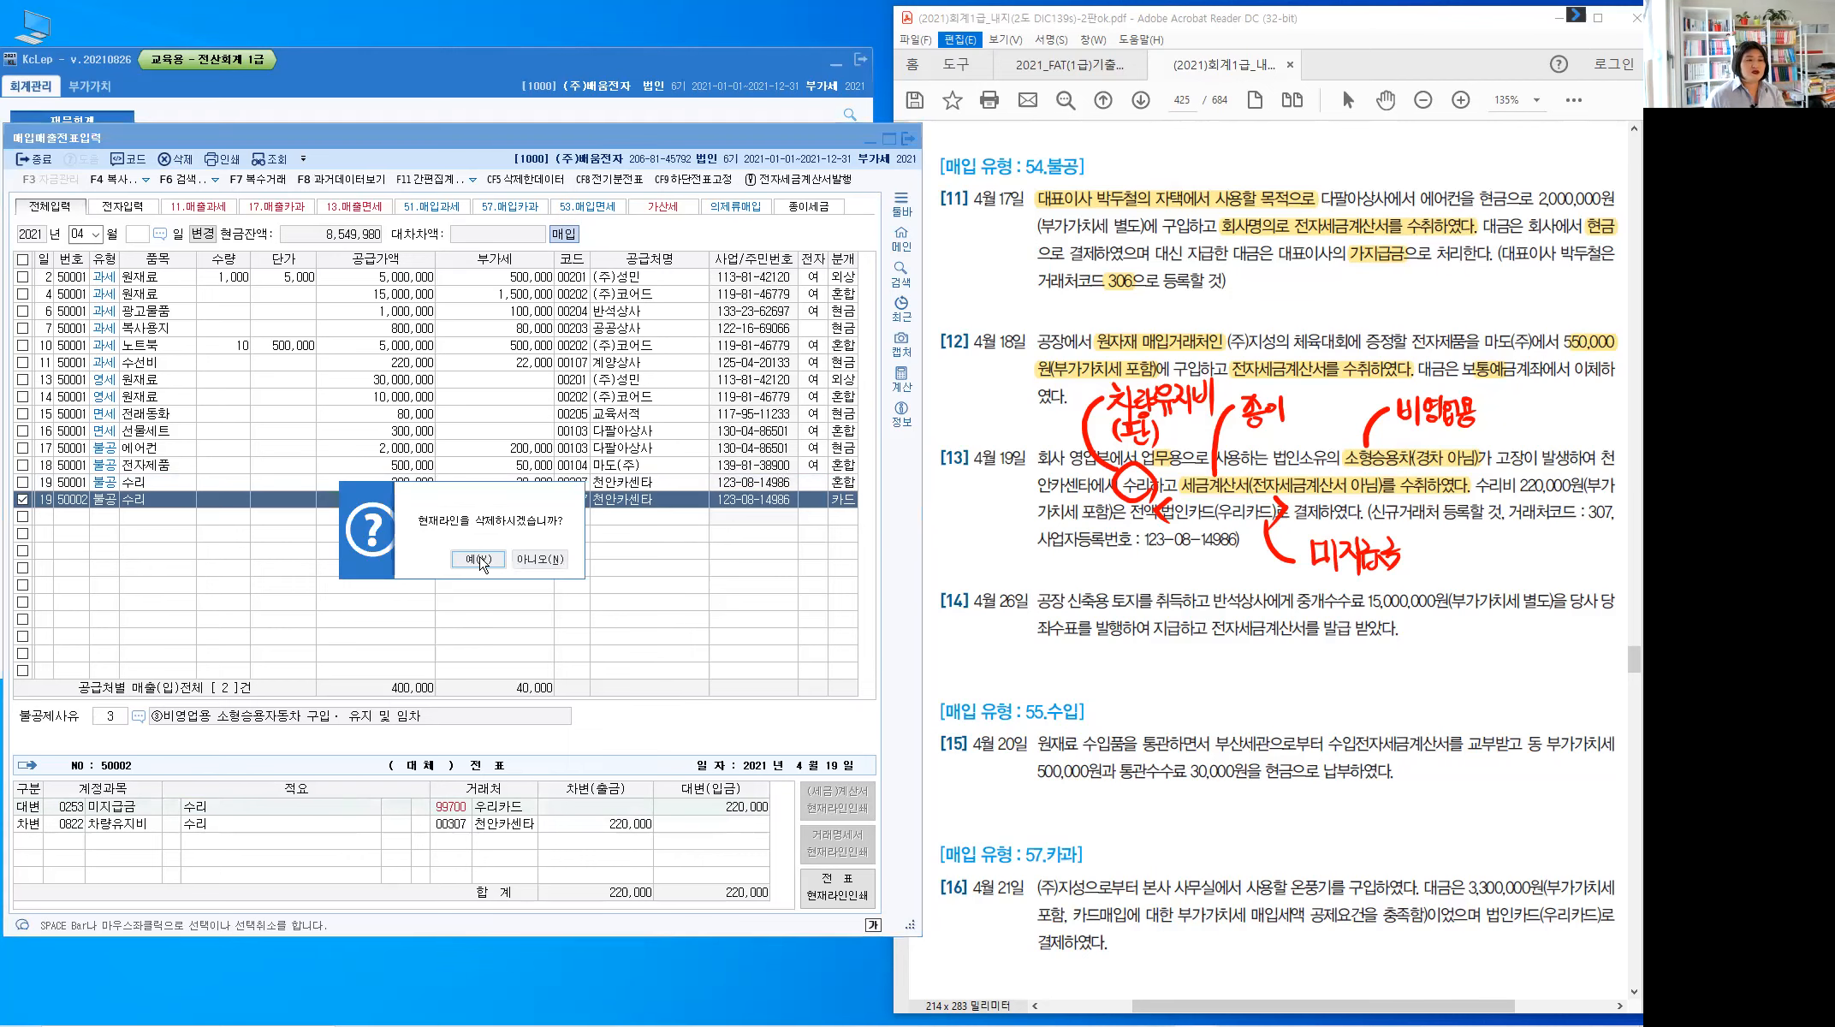
key("space")
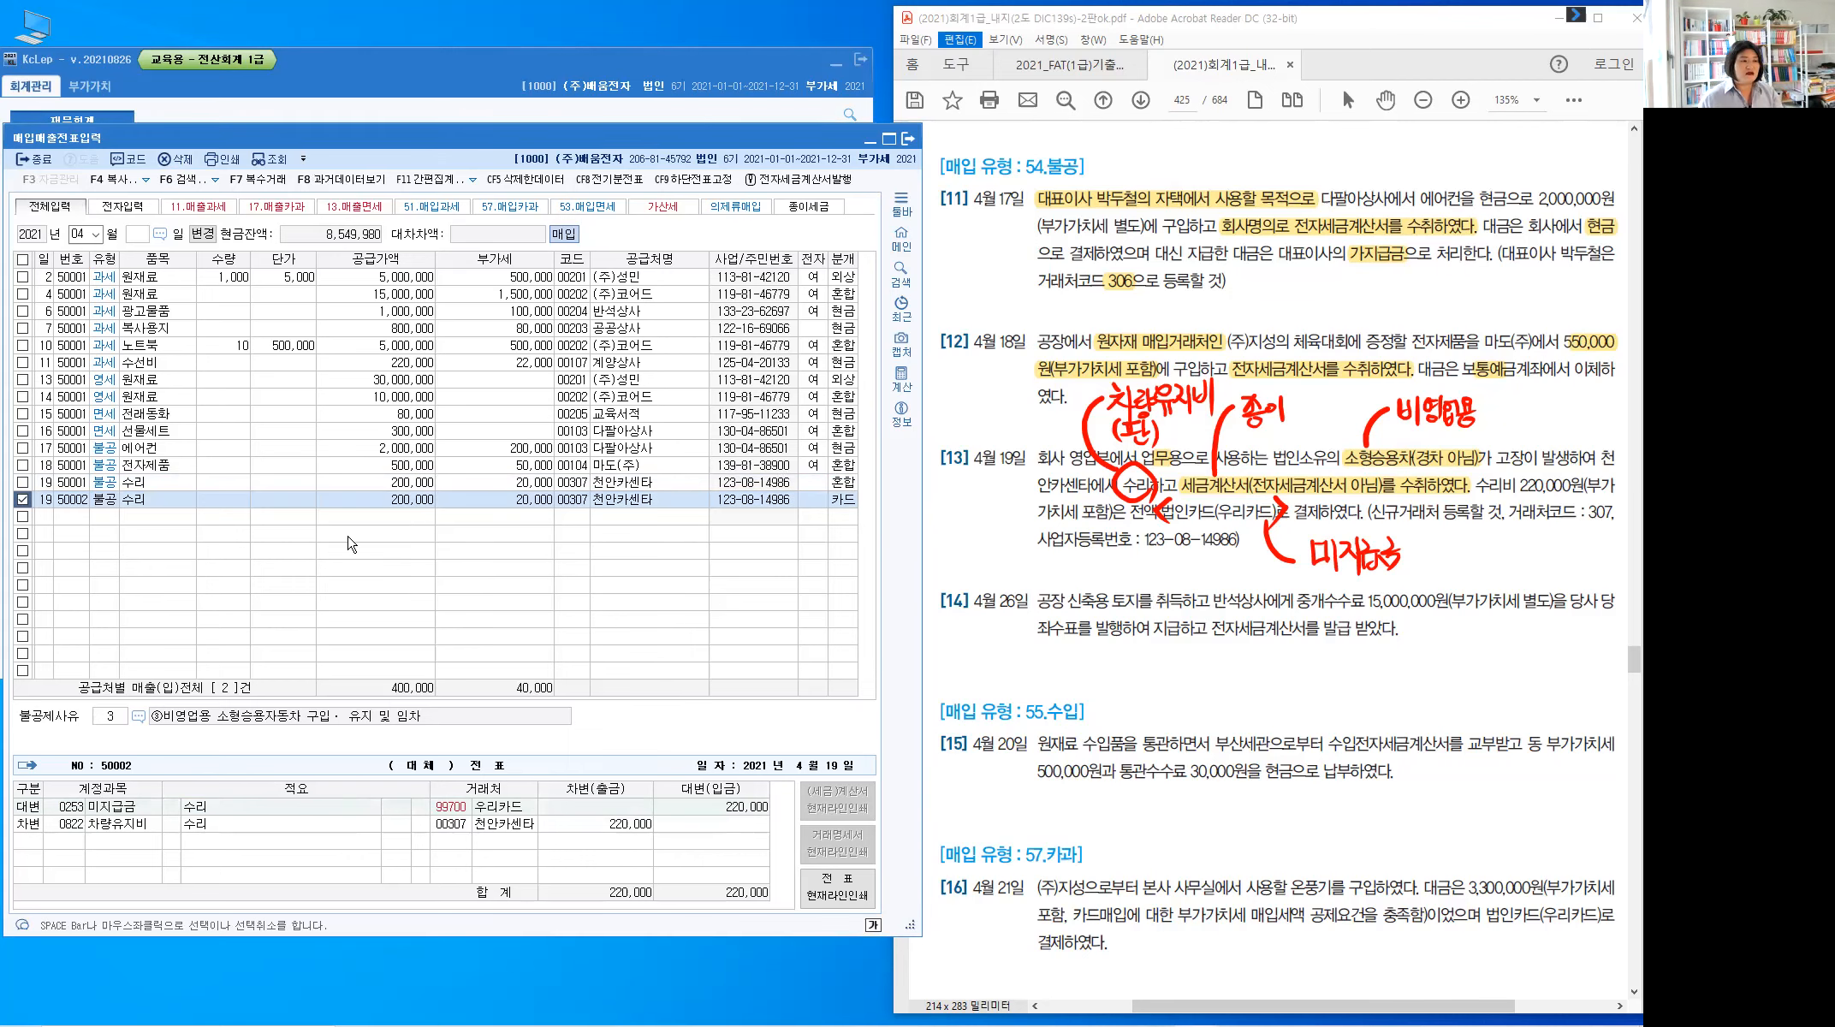
Clear the red pen notes from the PDF workbook and return to the blank row's day cell
left_click(240, 518)
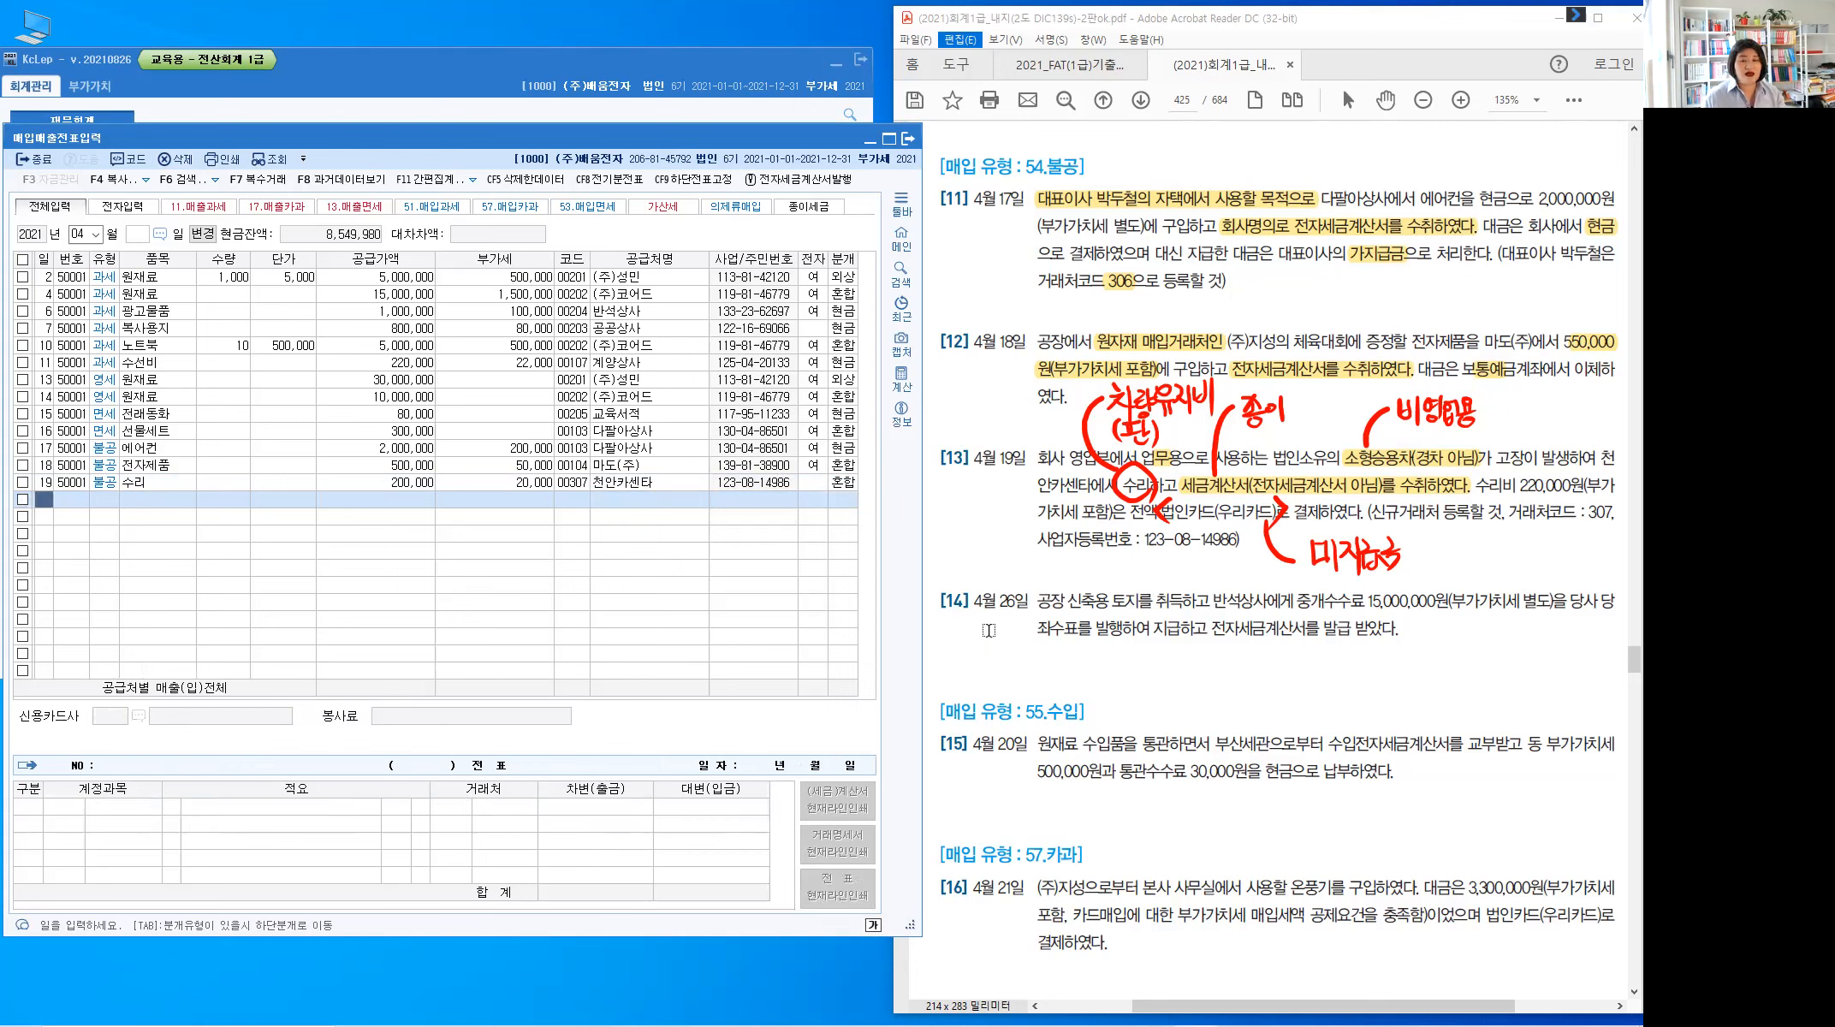
left_click(1088, 576)
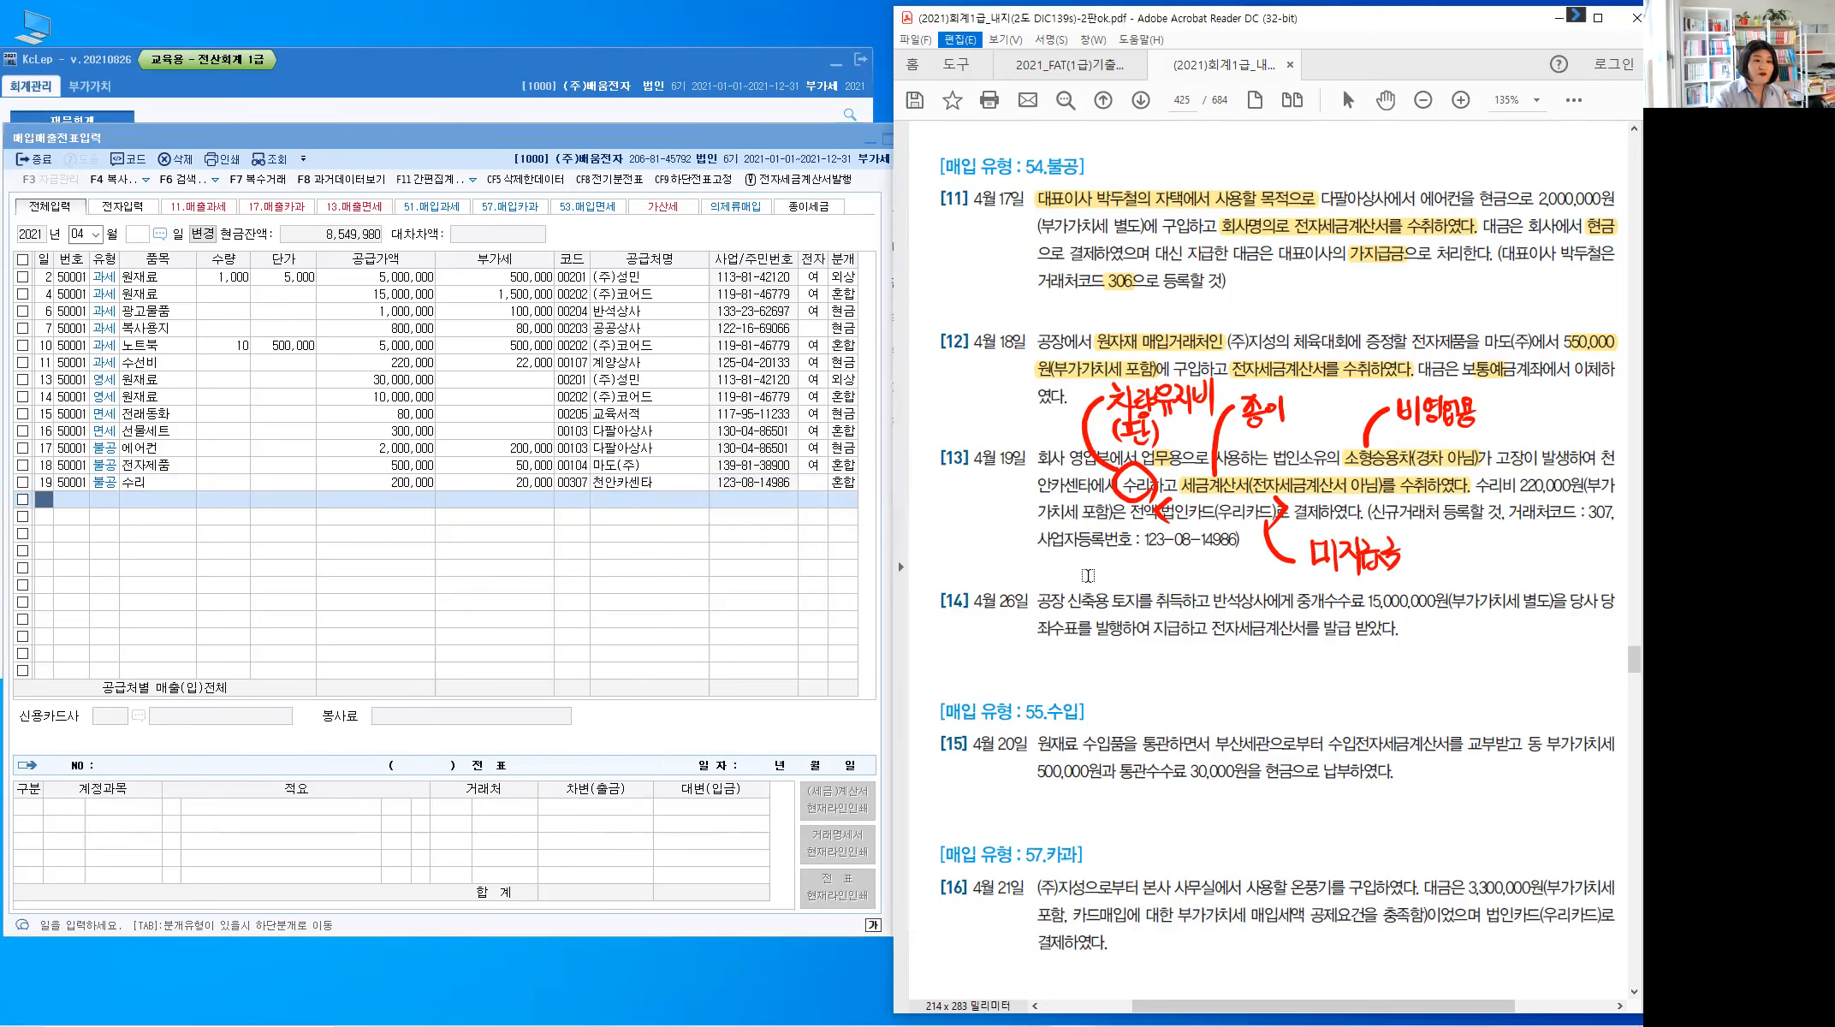
key("Escape")
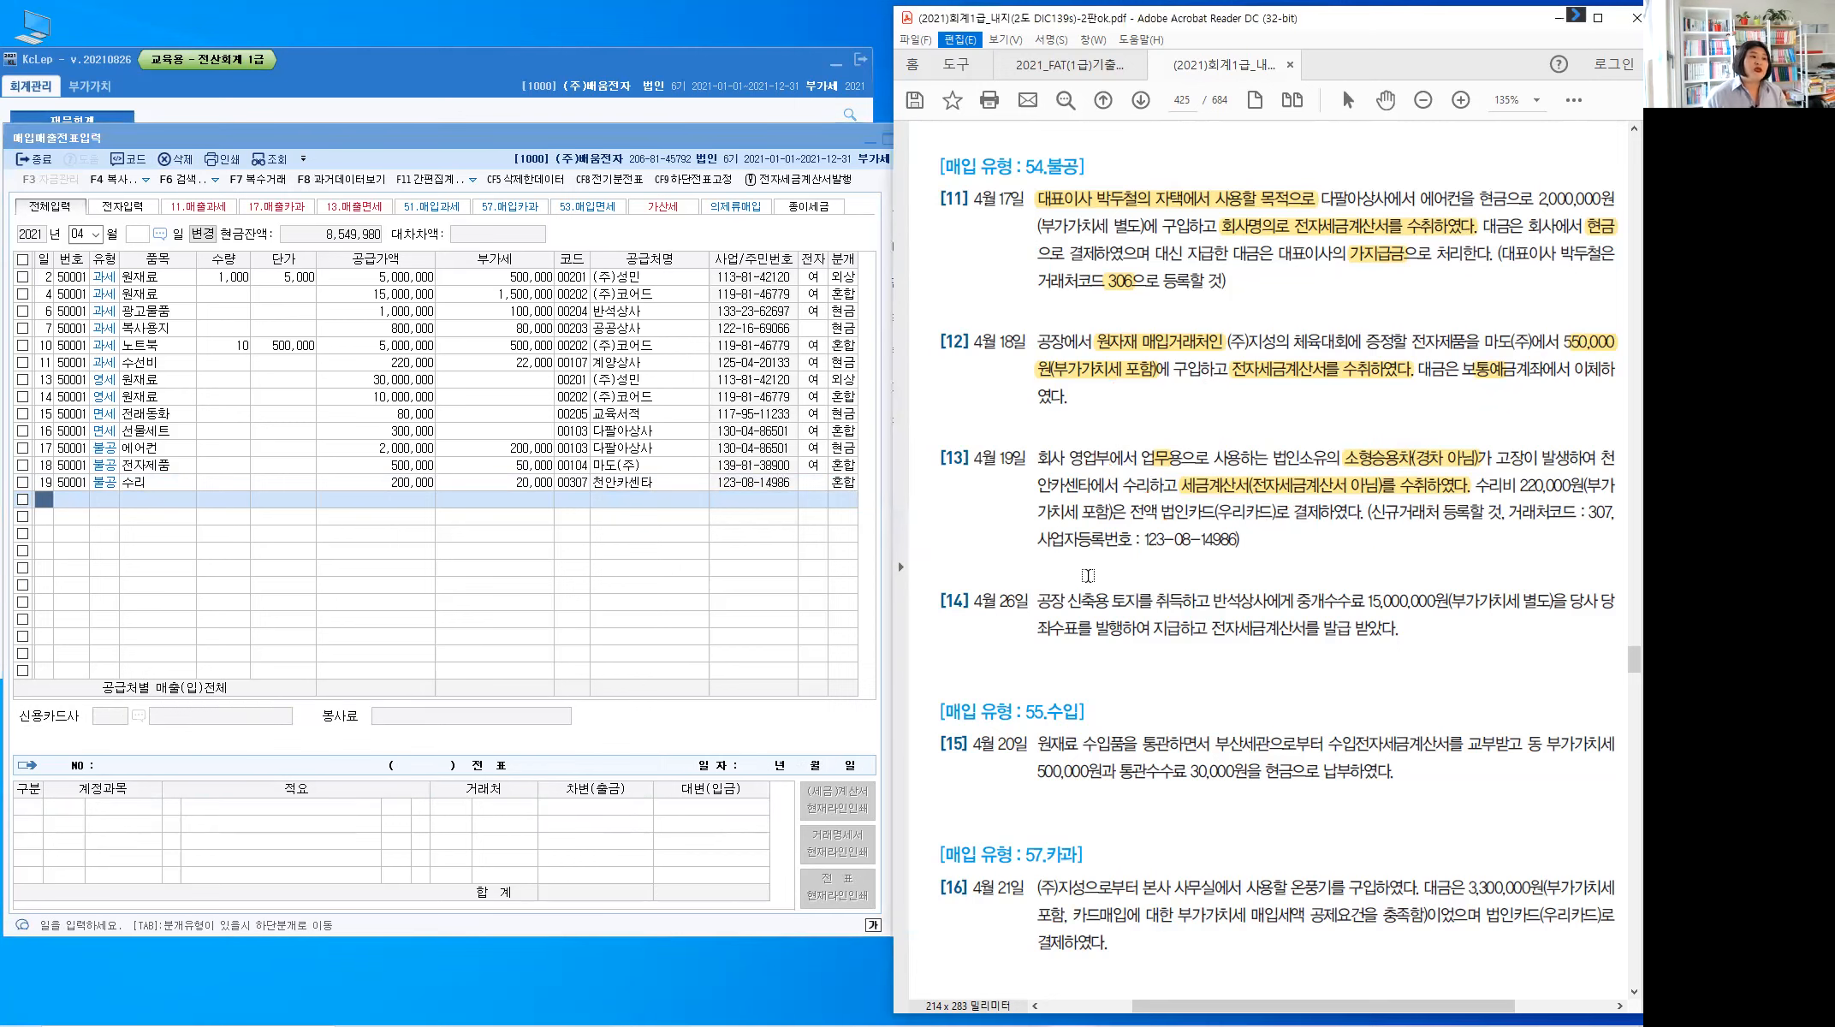
left_click(47, 499)
Start a new April 26 line in KcLep and scroll the workbook PDF to problem [14]
type("26")
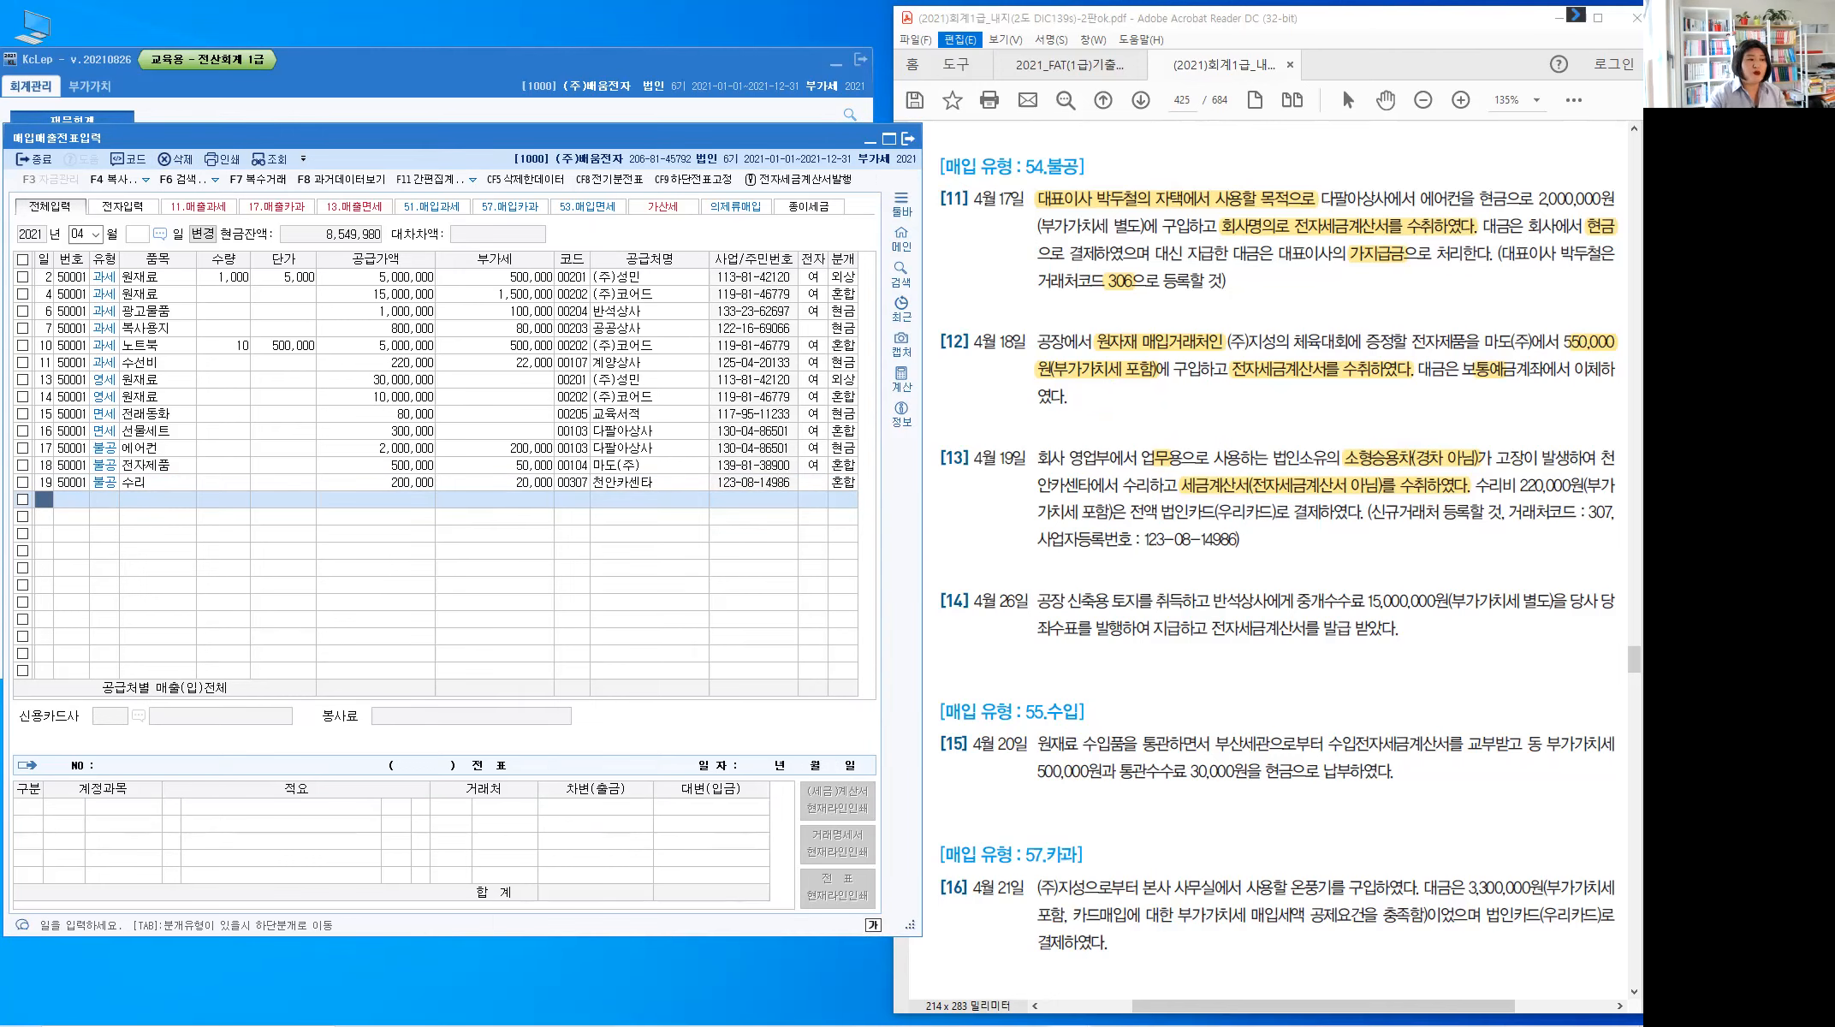
key("Return")
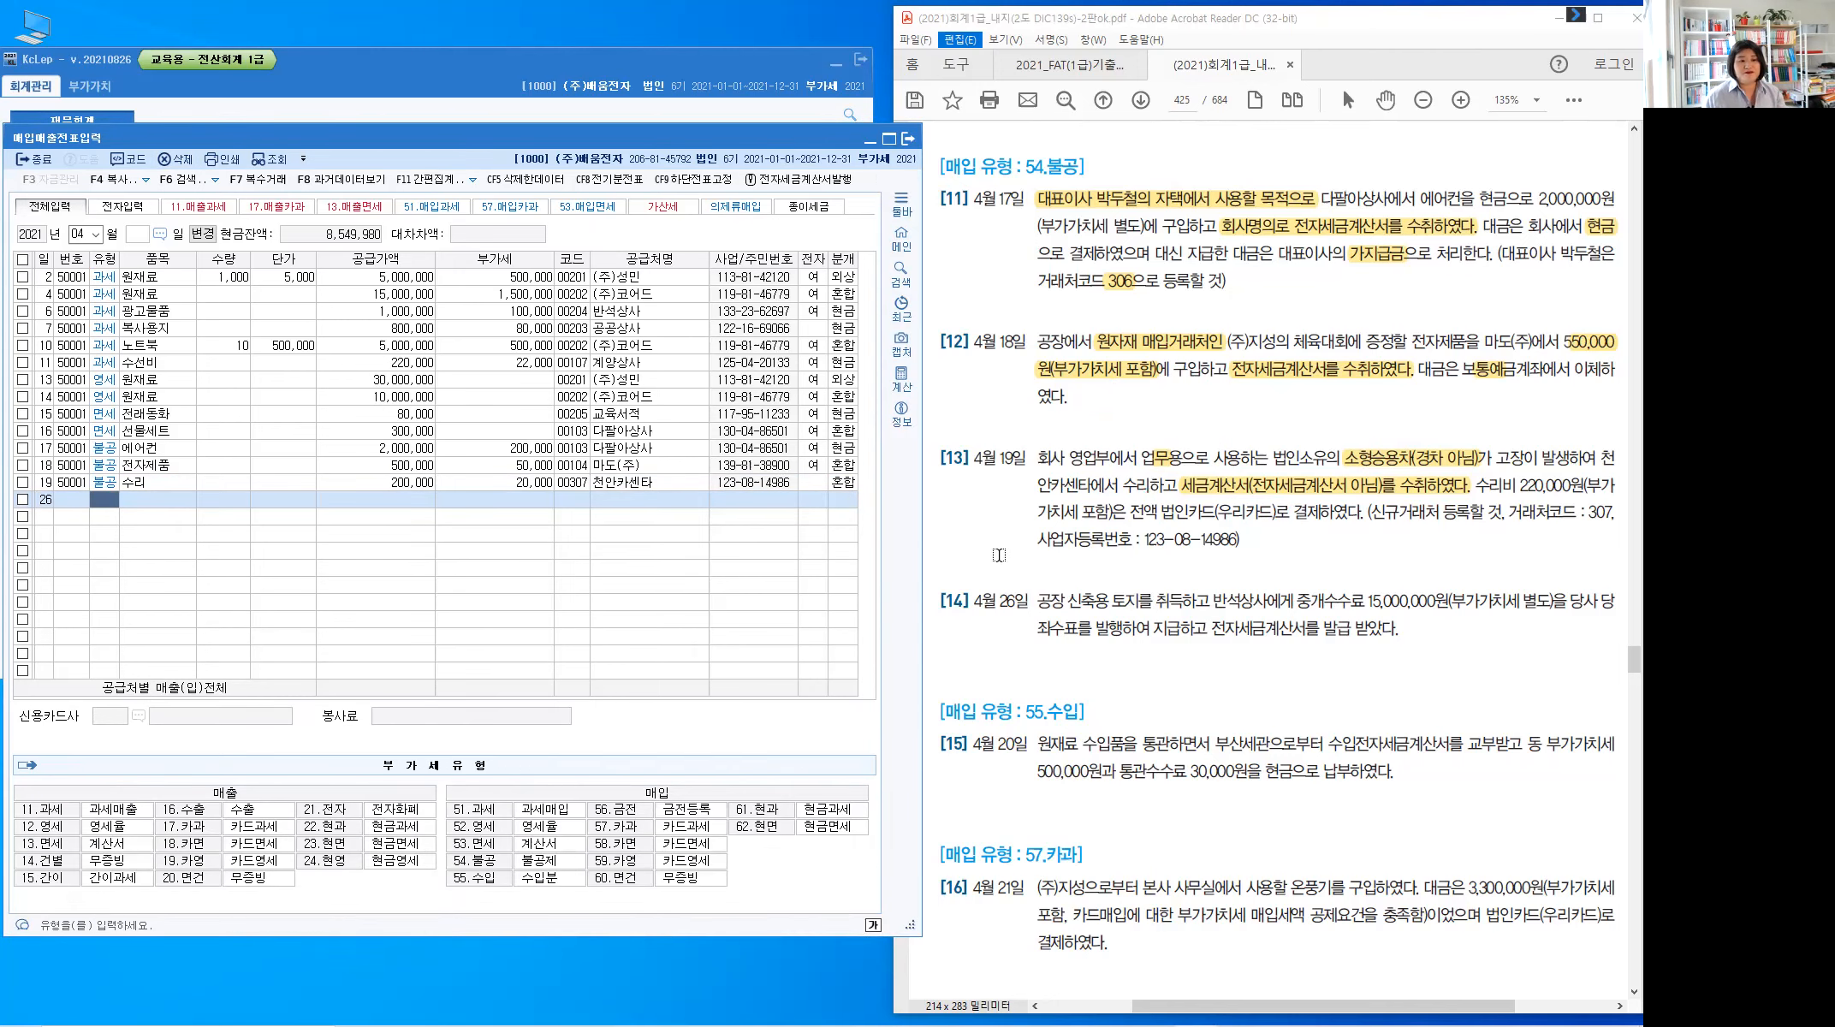
left_click(999, 556)
scroll(999, 555, "down", 5)
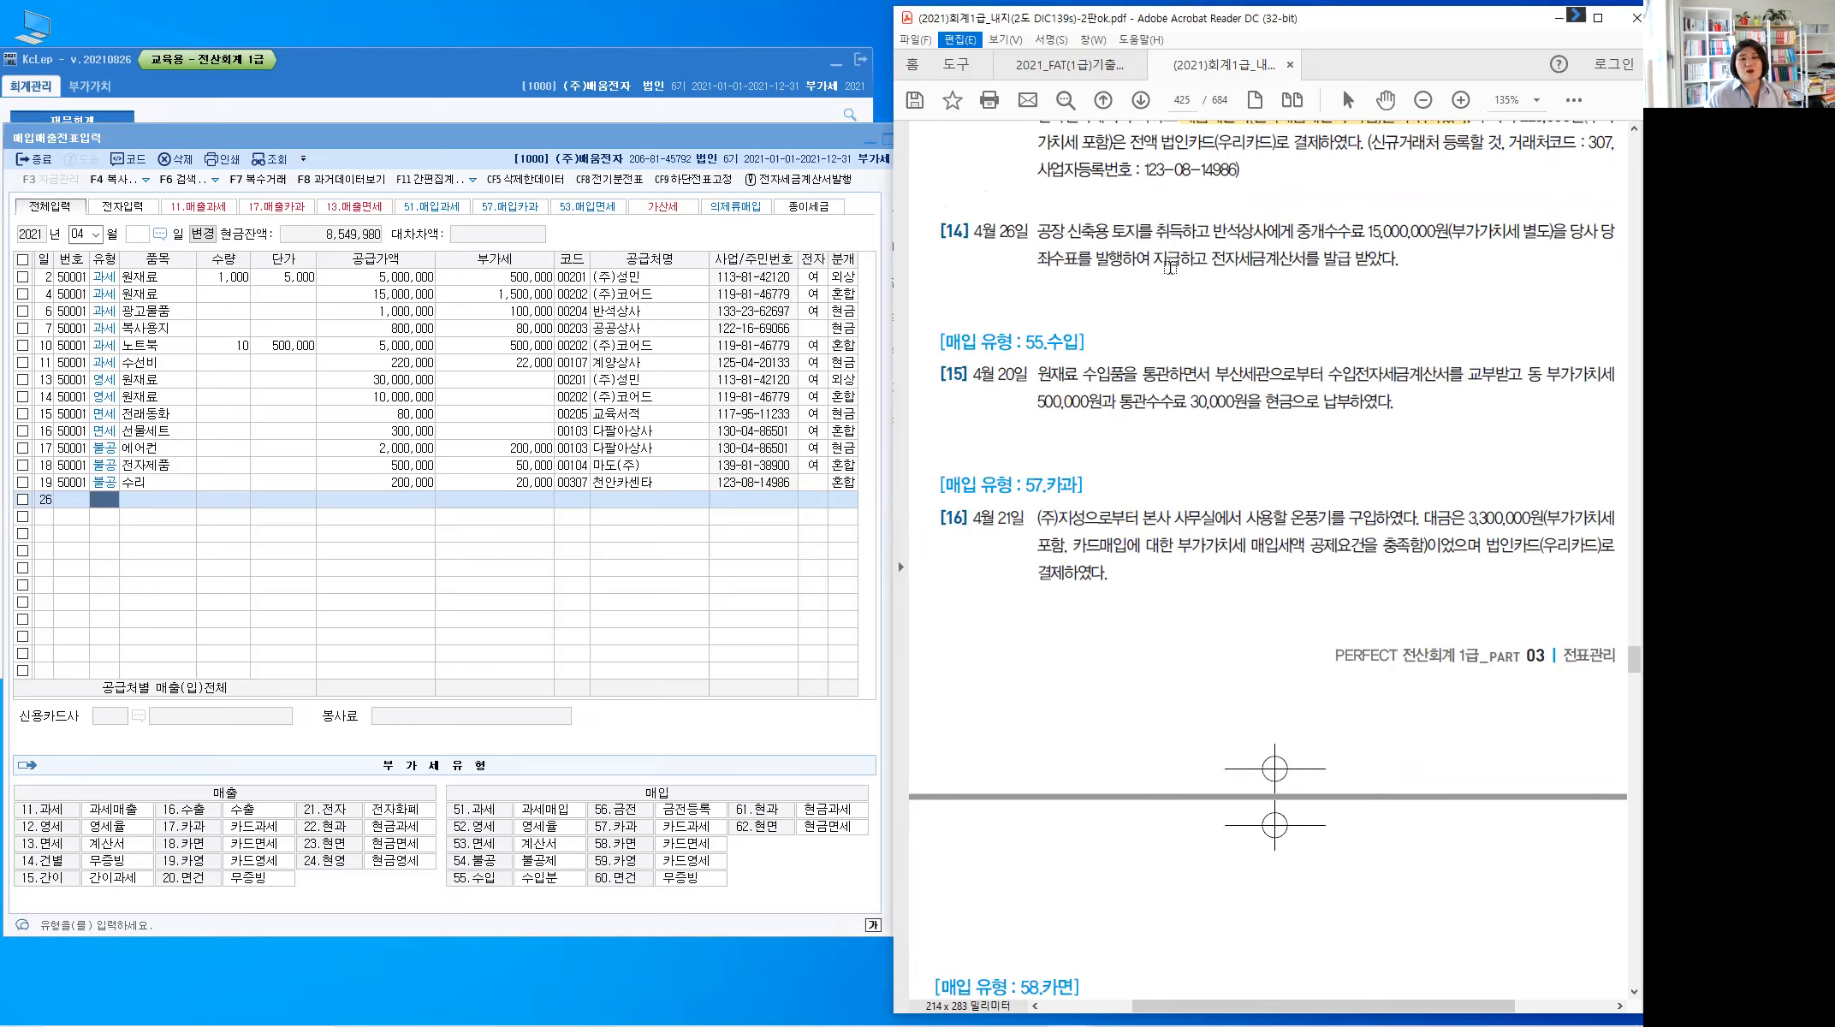
Highlight 전자세금계산서 발급, 토지 and 중개수수료 in problem [14], and note '취득부대비용 : 토지' above
left_click_drag(1210, 266, 1398, 266)
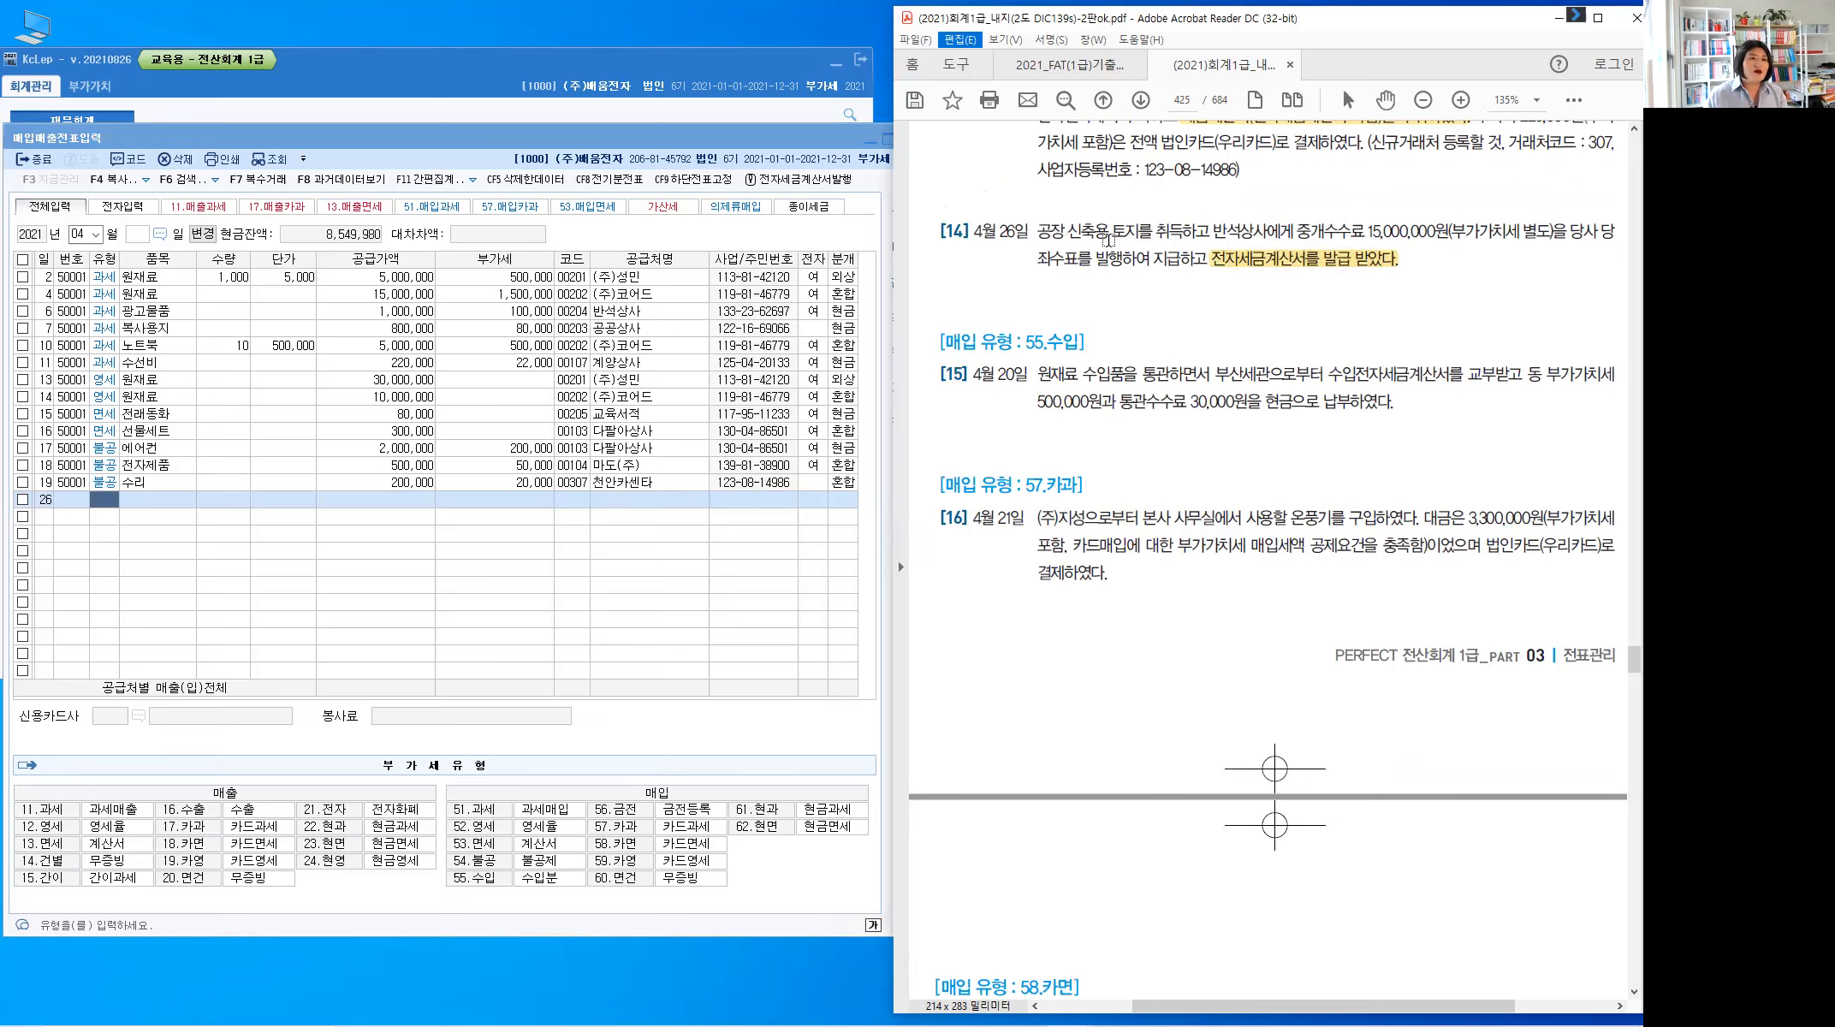
left_click_drag(1113, 234, 1132, 234)
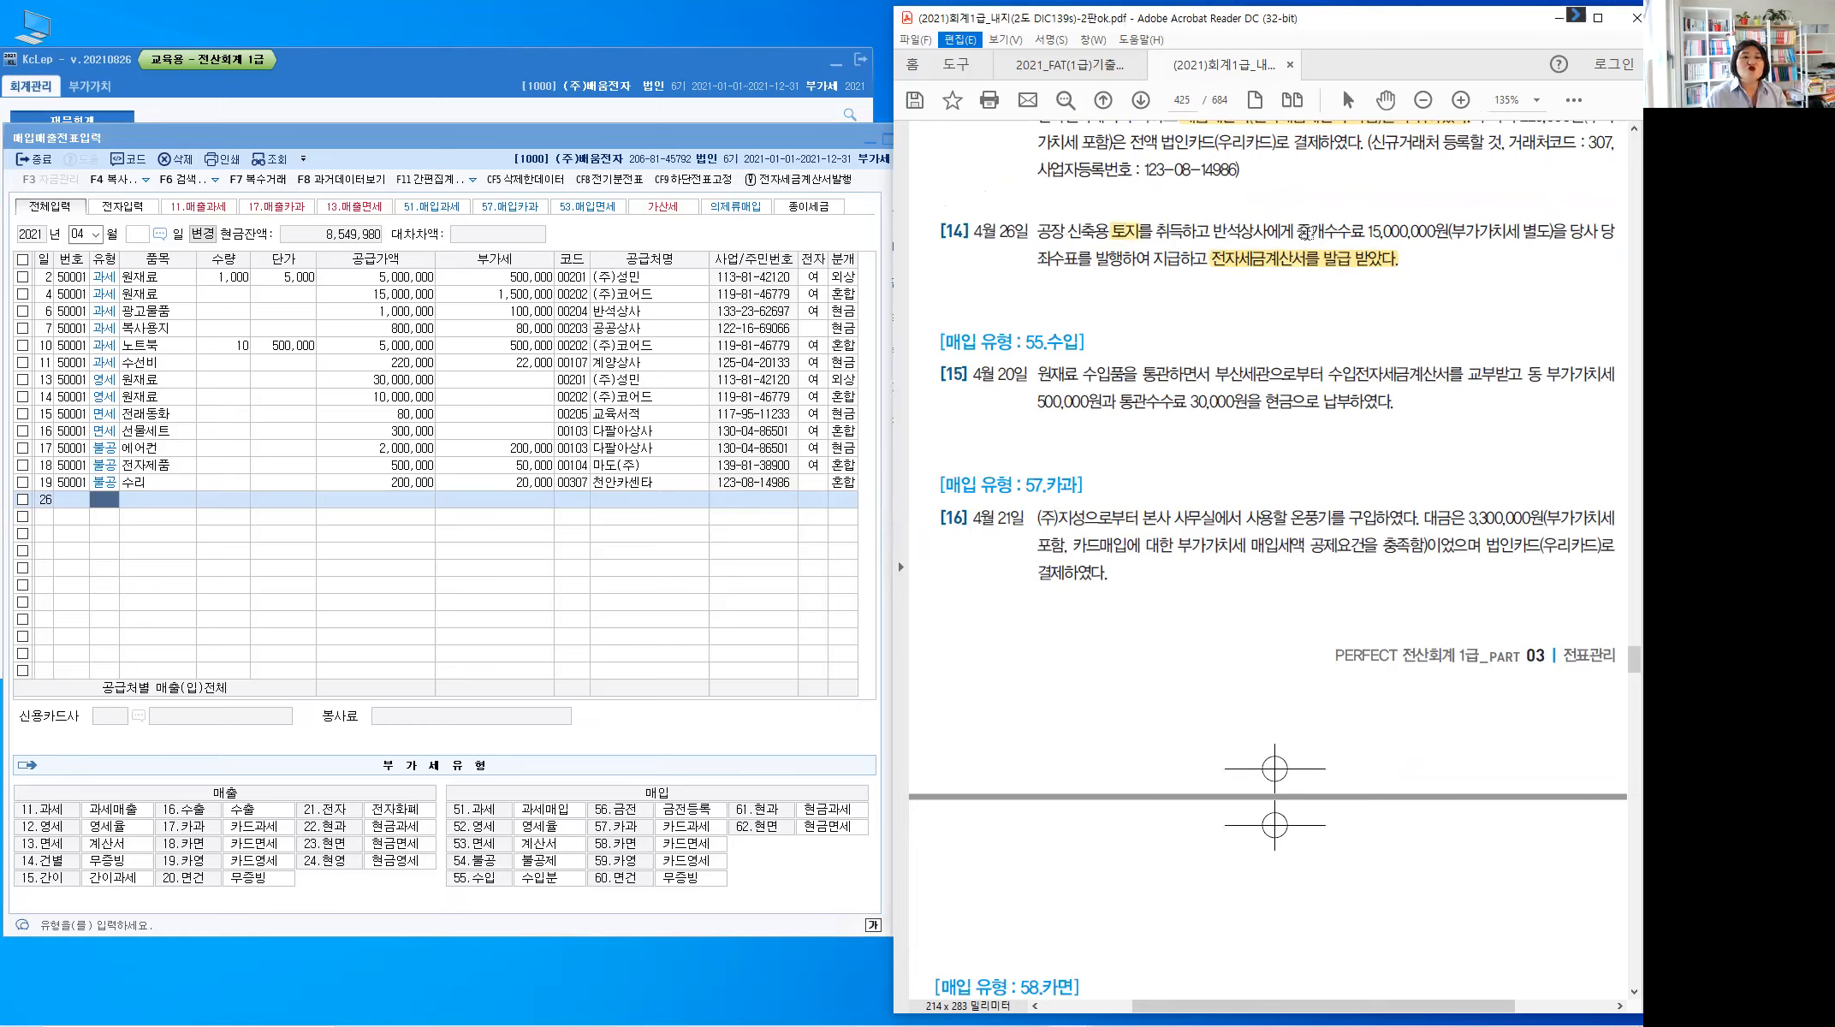
left_click_drag(1297, 231, 1365, 232)
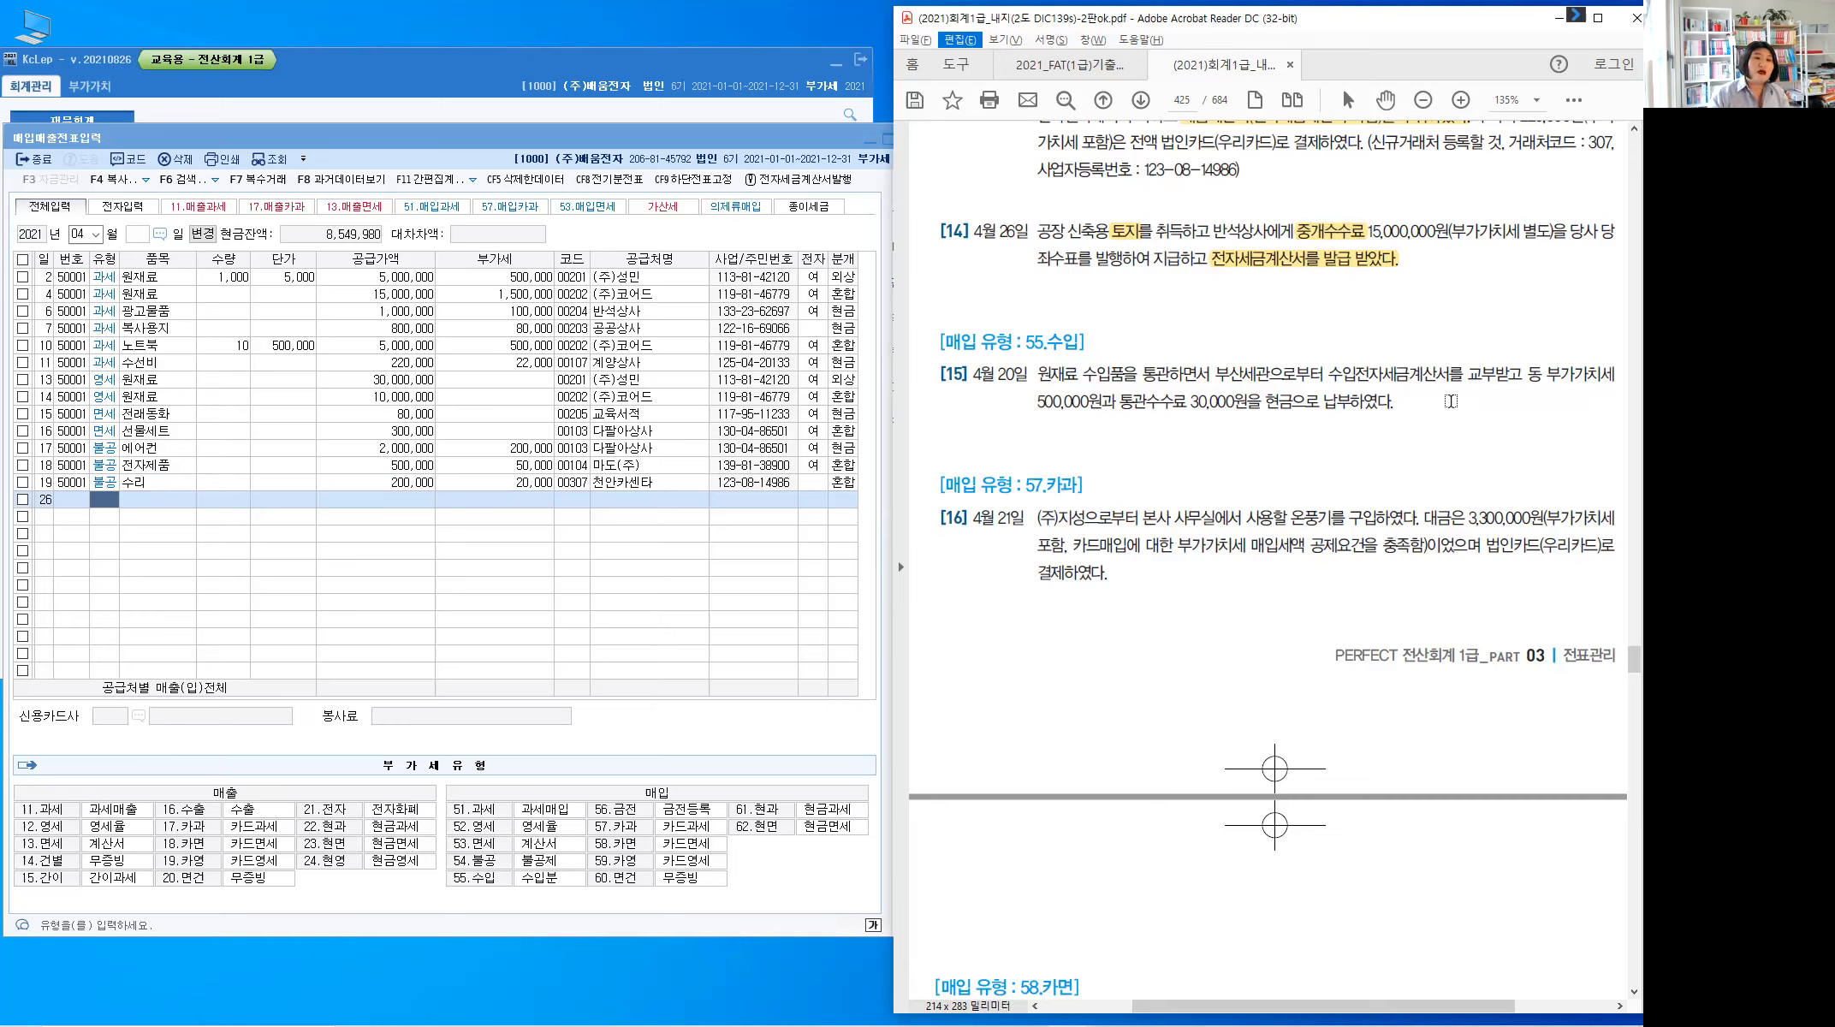
mouse_move(1328, 220)
left_mouse_down()
mouse_move(1340, 190)
mouse_move(1393, 176)
mouse_move(1404, 197)
mouse_move(1499, 183)
mouse_move(1474, 201)
mouse_move(1551, 182)
mouse_move(1560, 195)
mouse_move(1535, 203)
left_mouse_up()
left_click(1486, 183)
left_click(1486, 195)
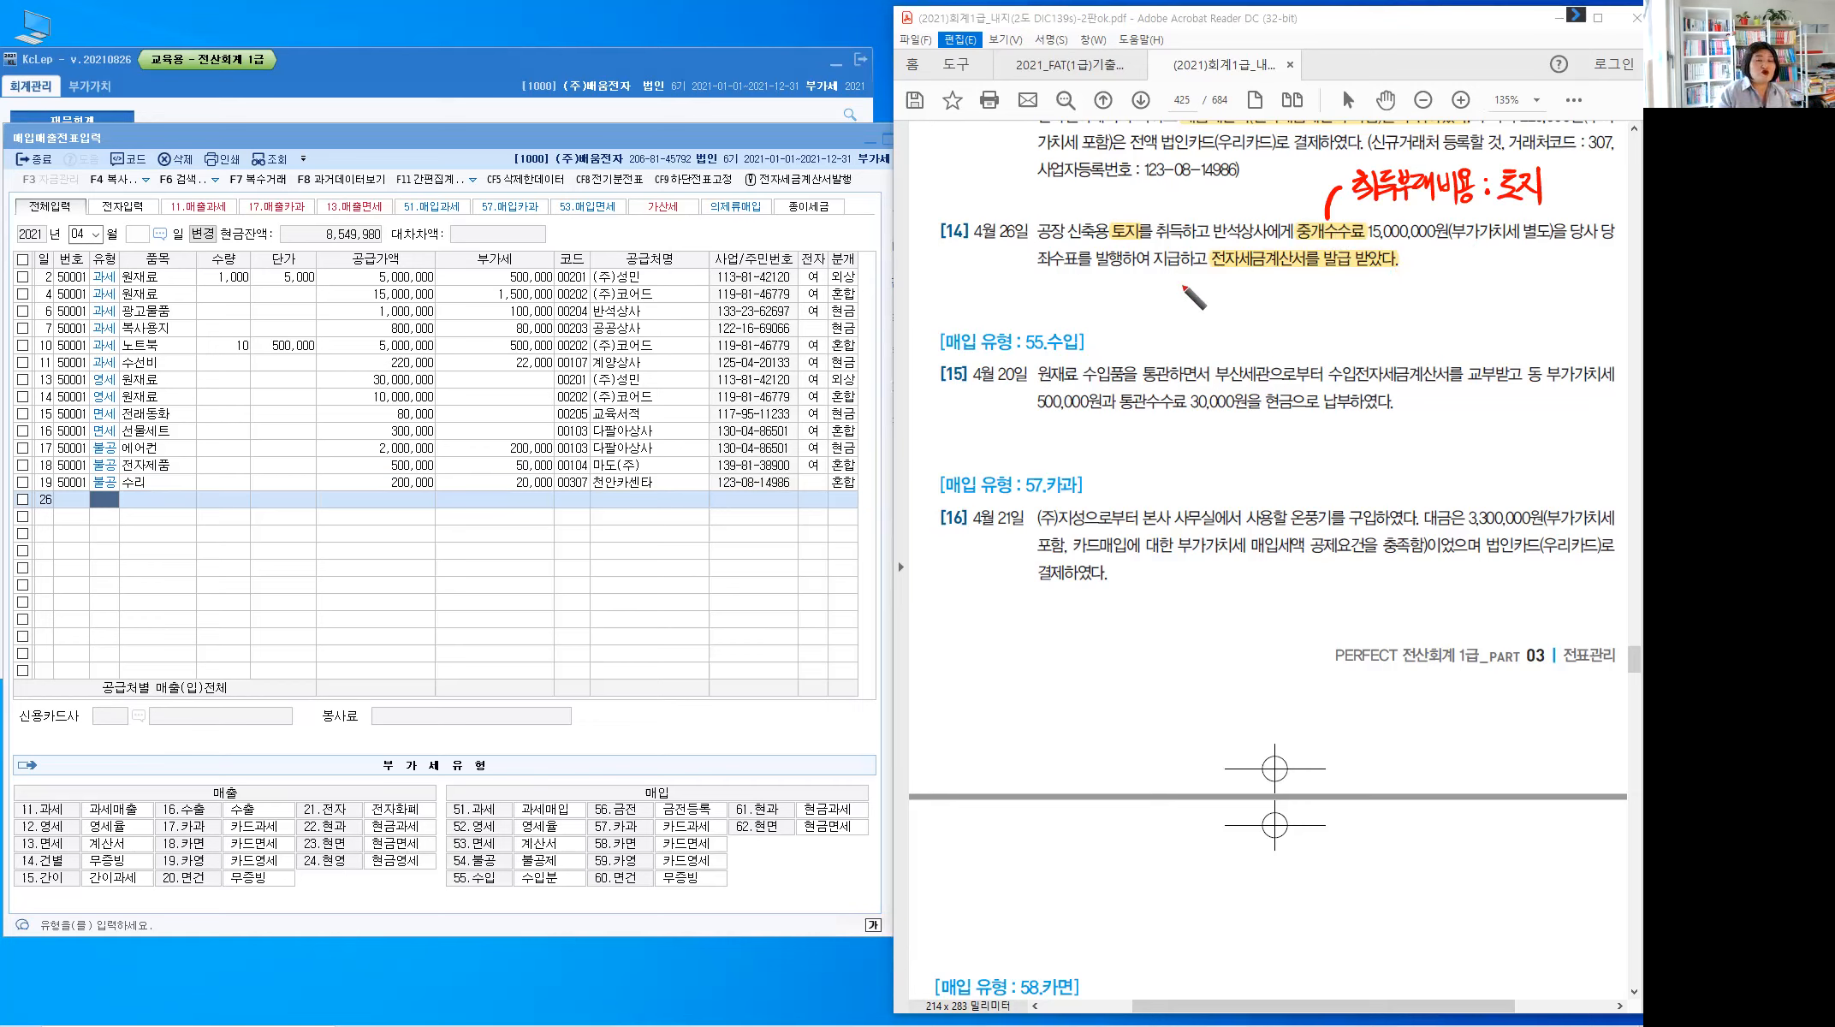
Handwrite 당좌예금 in red under 당좌수표 in problem [14], then return to the KcLep entry window
left_click(1064, 266)
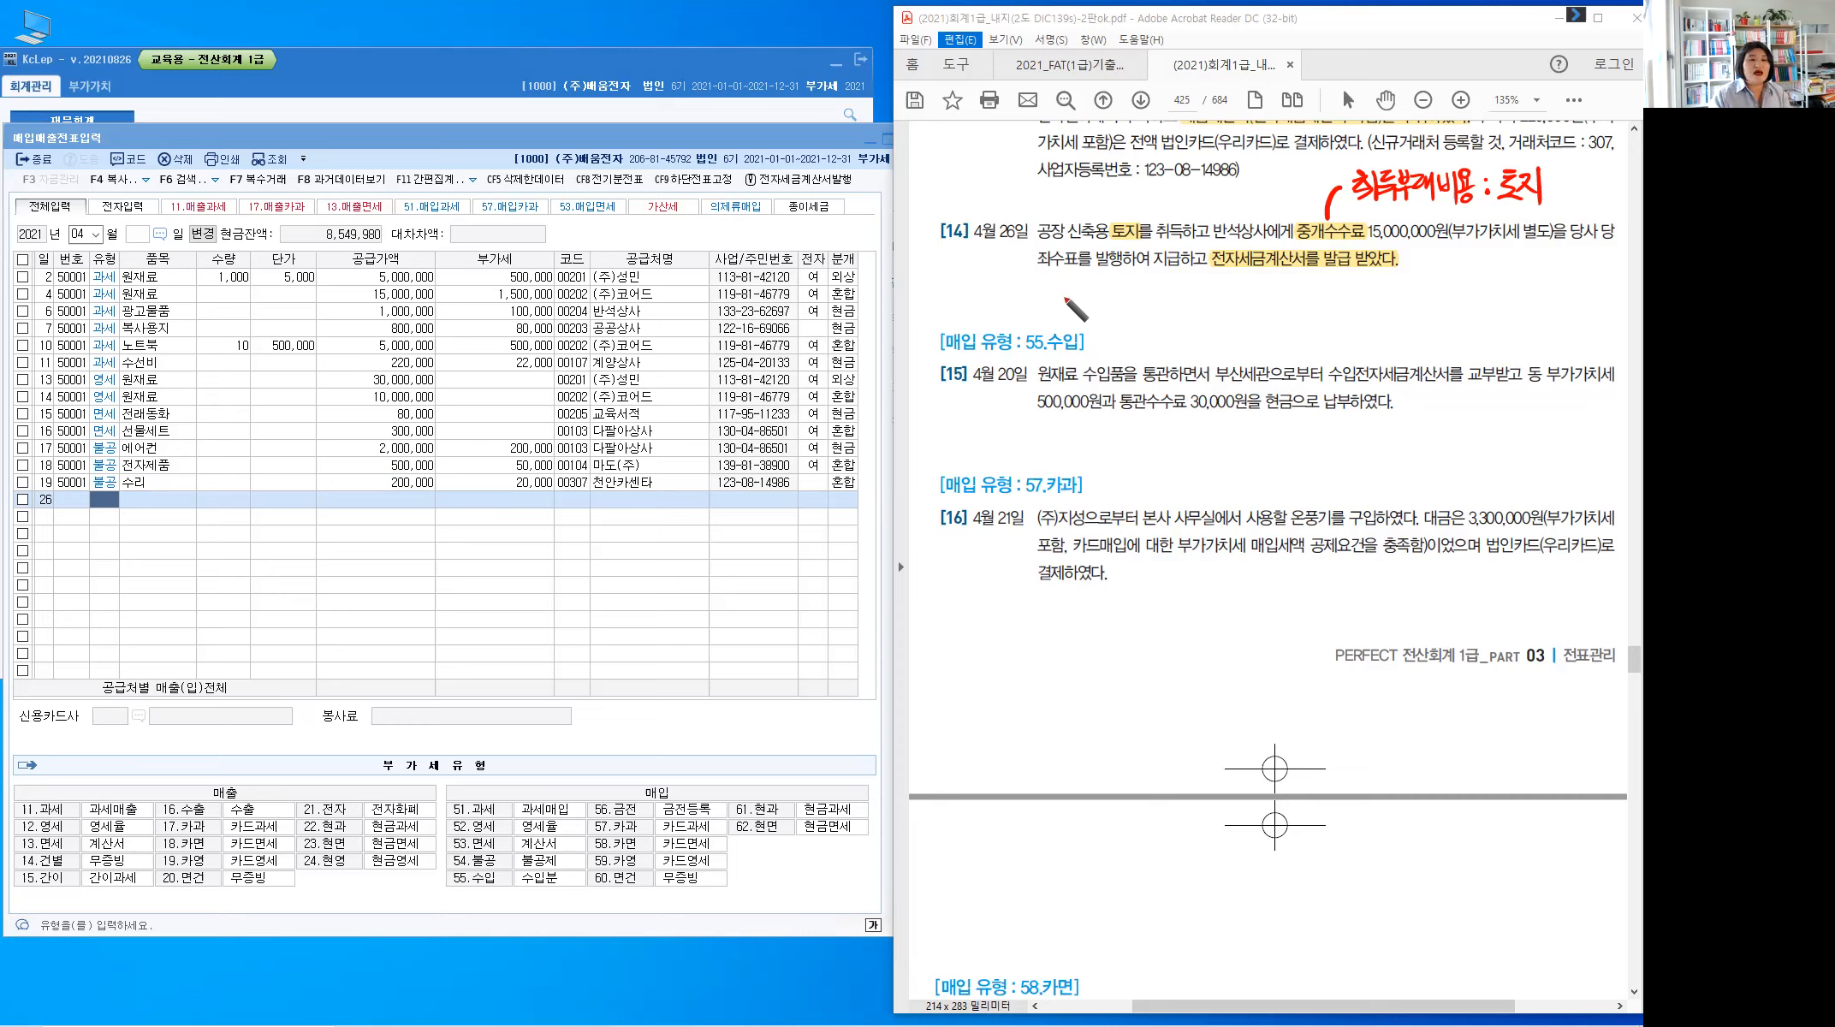
left_click_drag(1063, 267, 1081, 301)
left_click_drag(1092, 288, 1109, 284)
left_click_drag(1093, 289, 1115, 303)
left_click_drag(1116, 292, 1110, 302)
left_click_drag(1122, 284, 1122, 297)
left_click_drag(1129, 290, 1137, 296)
left_click_drag(1129, 296, 1129, 305)
left_click_drag(1120, 308, 1140, 314)
left_click_drag(1141, 296, 1146, 296)
mouse_move(1150, 287)
left_mouse_down()
mouse_move(1166, 315)
mouse_move(1185, 299)
mouse_move(1156, 338)
mouse_move(1155, 275)
left_mouse_up()
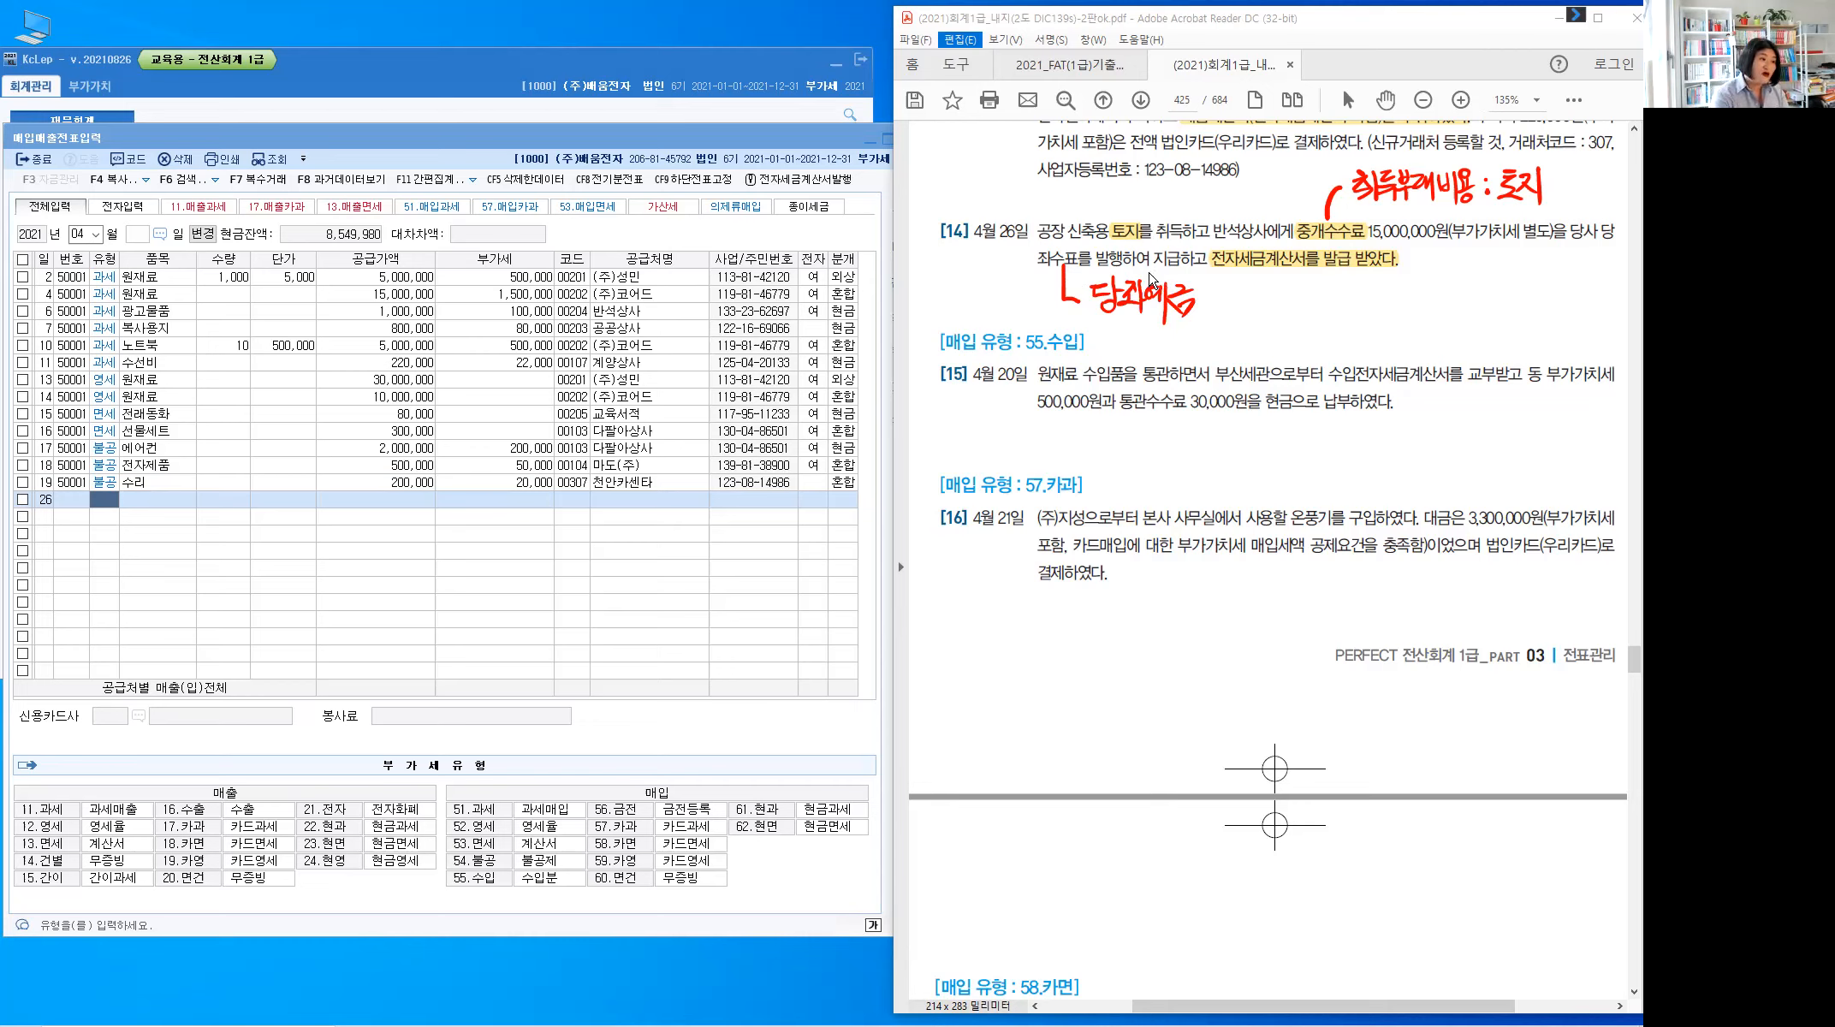
left_click(107, 496)
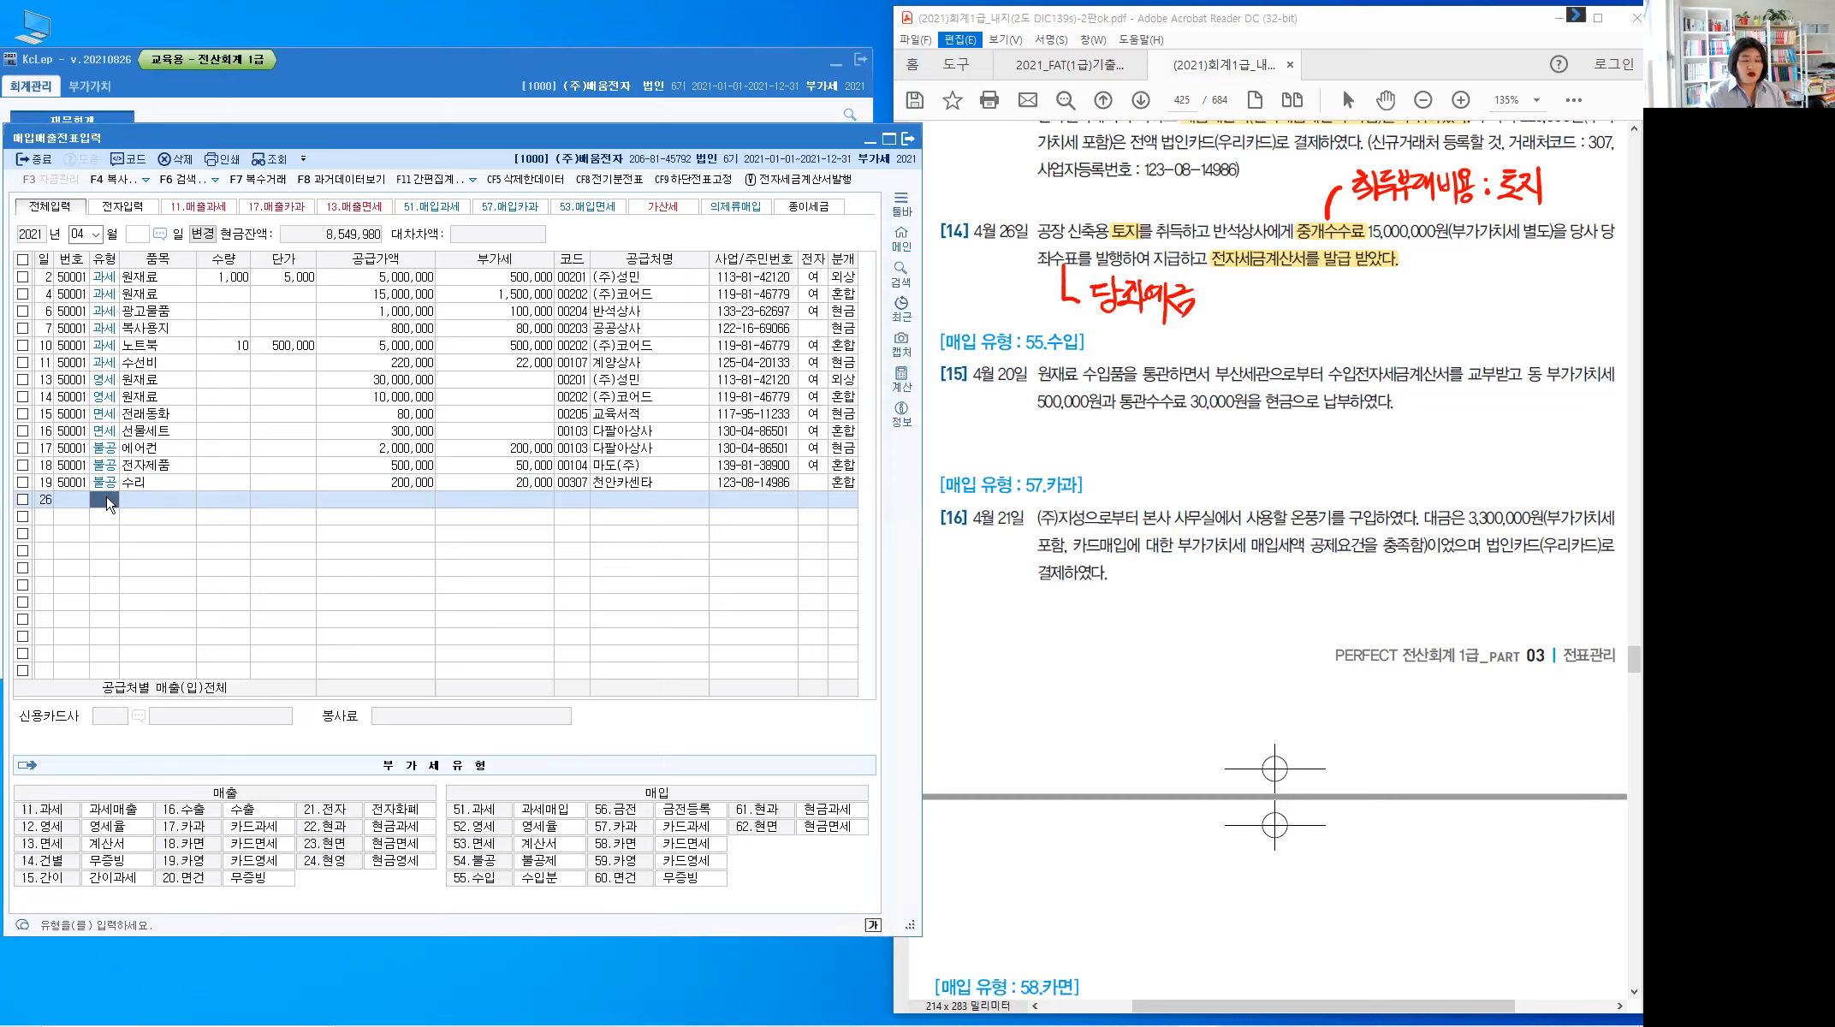
Enter type 54 불공, item 중개수수료, and supply amount 15,000,000 with auto-calculated VAT
type("54")
key("Return")
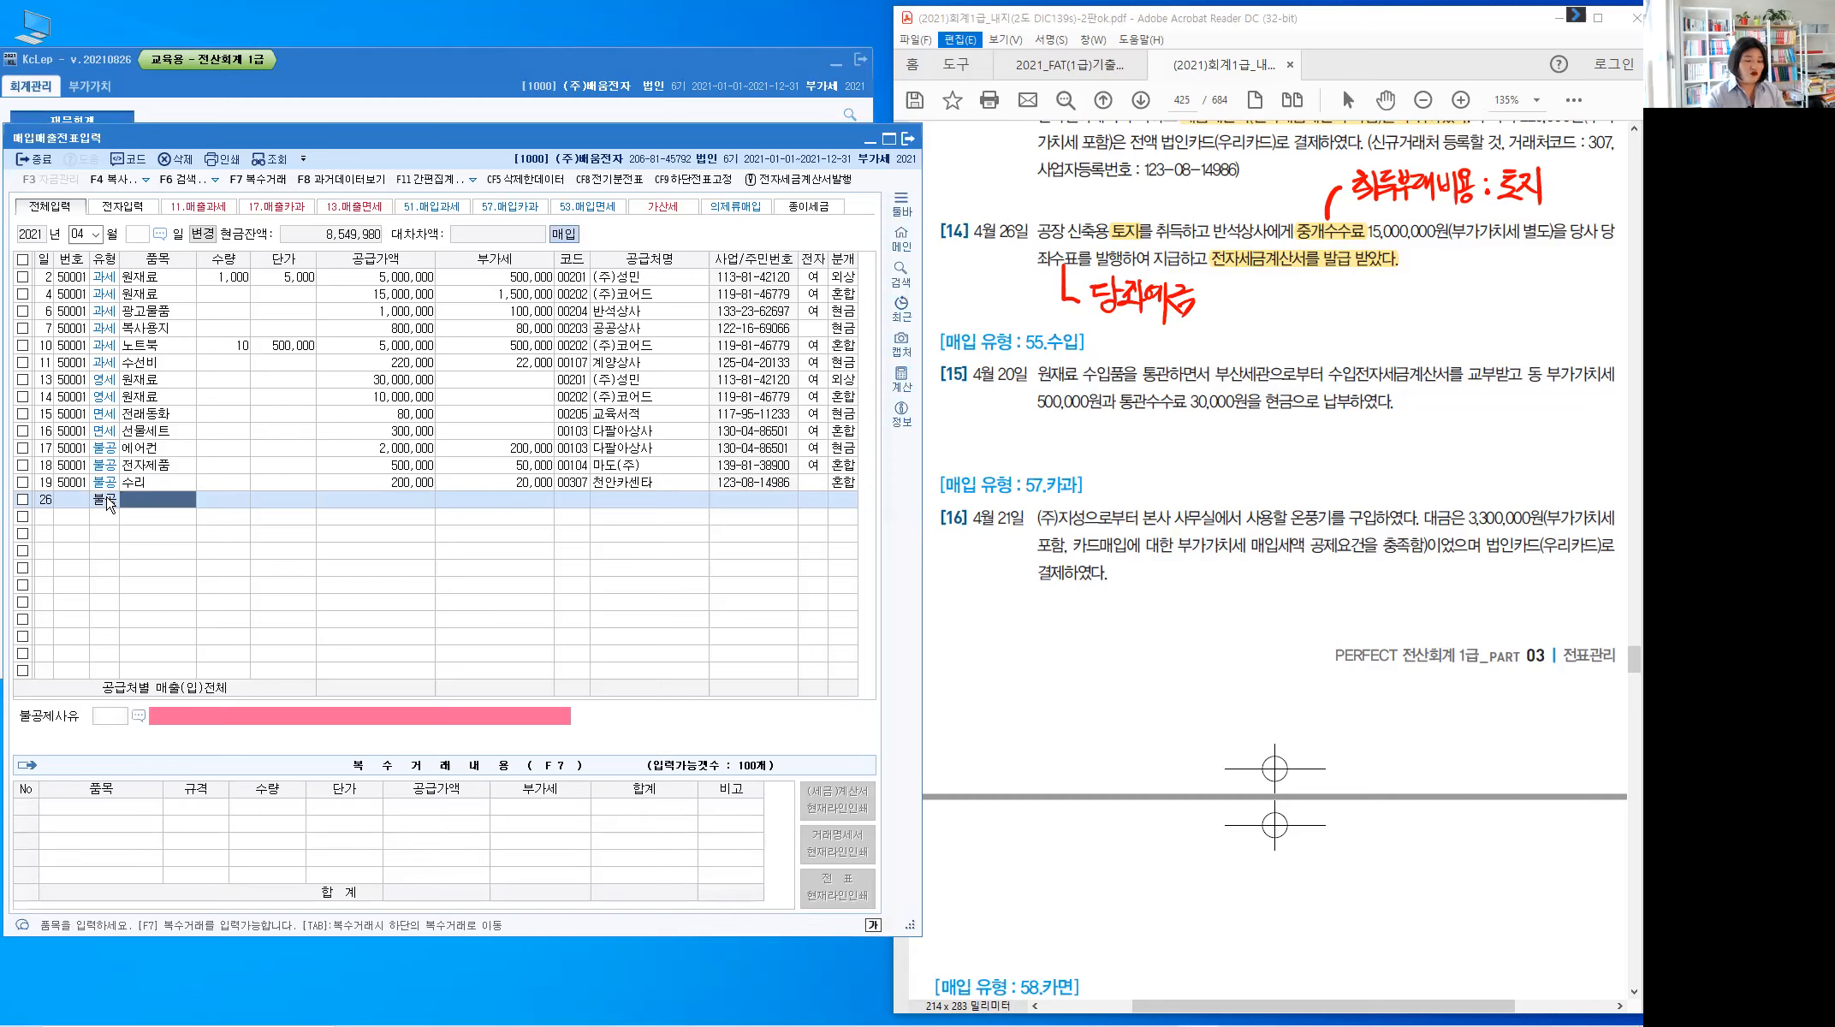
type("ㅌ")
type("중개수수")
type("료")
key("Return")
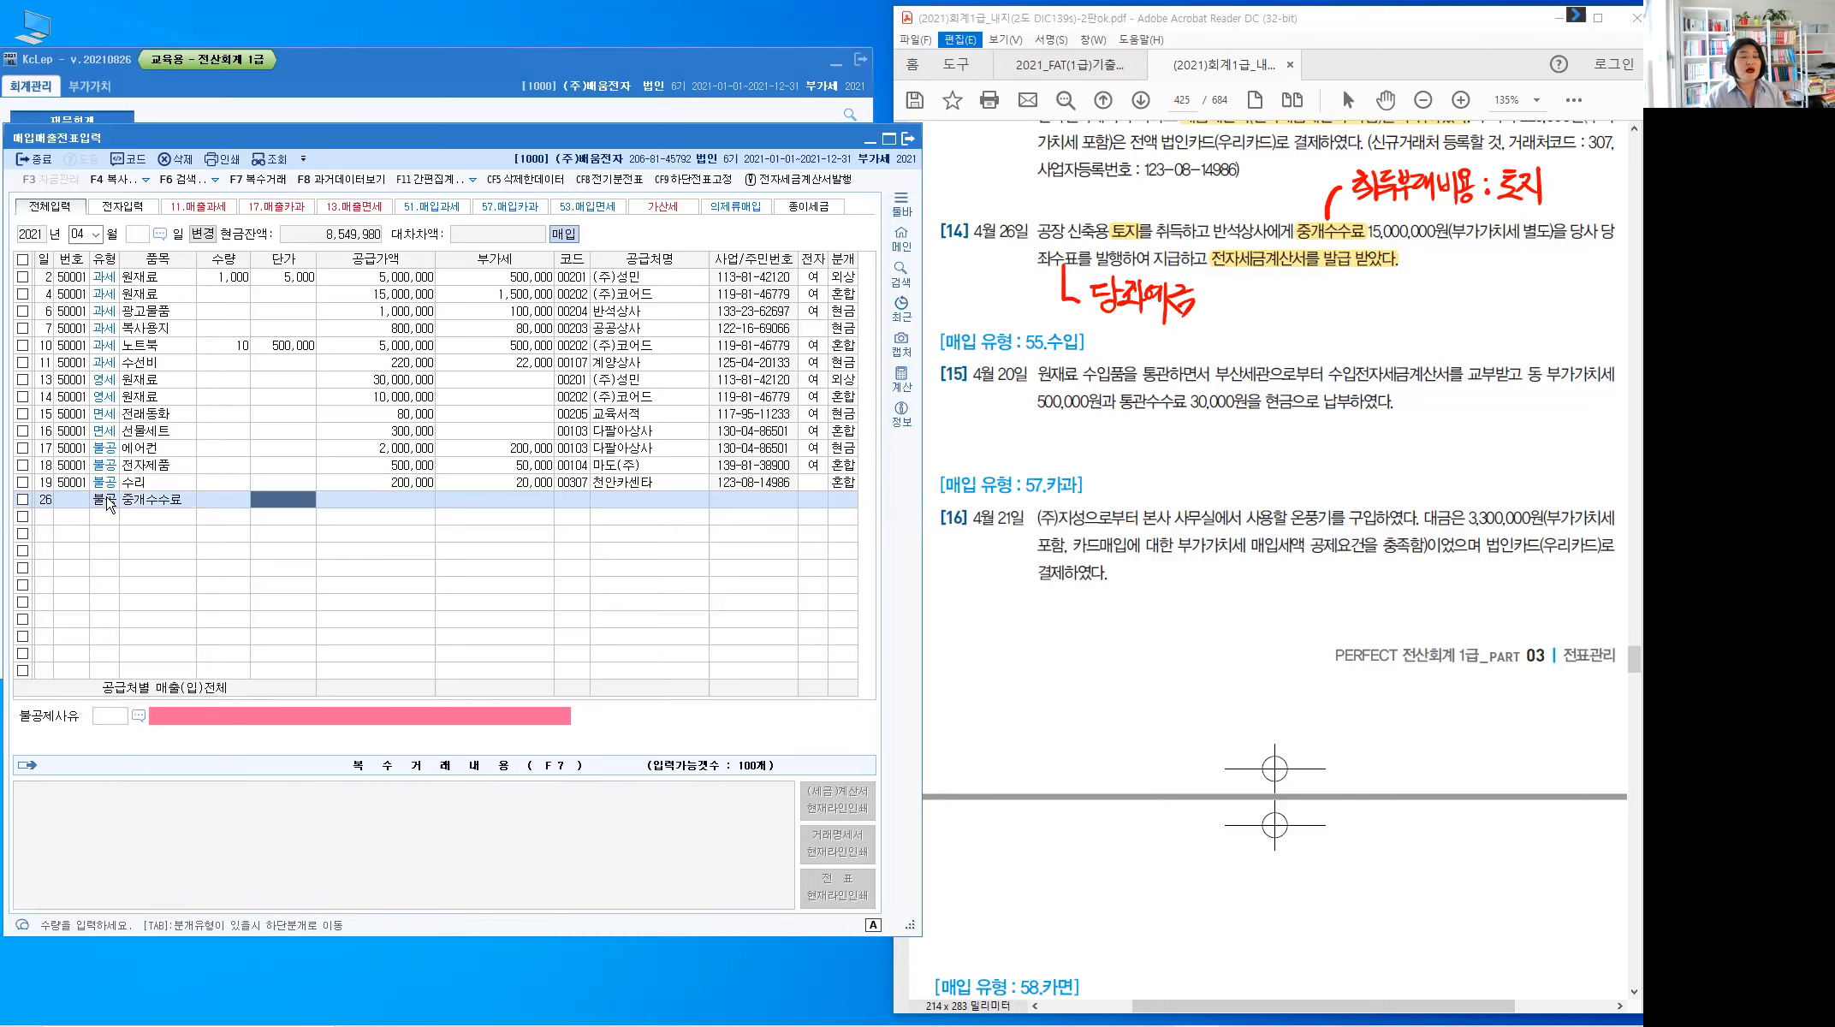
key("Return")
type("15,000,000")
key("Return")
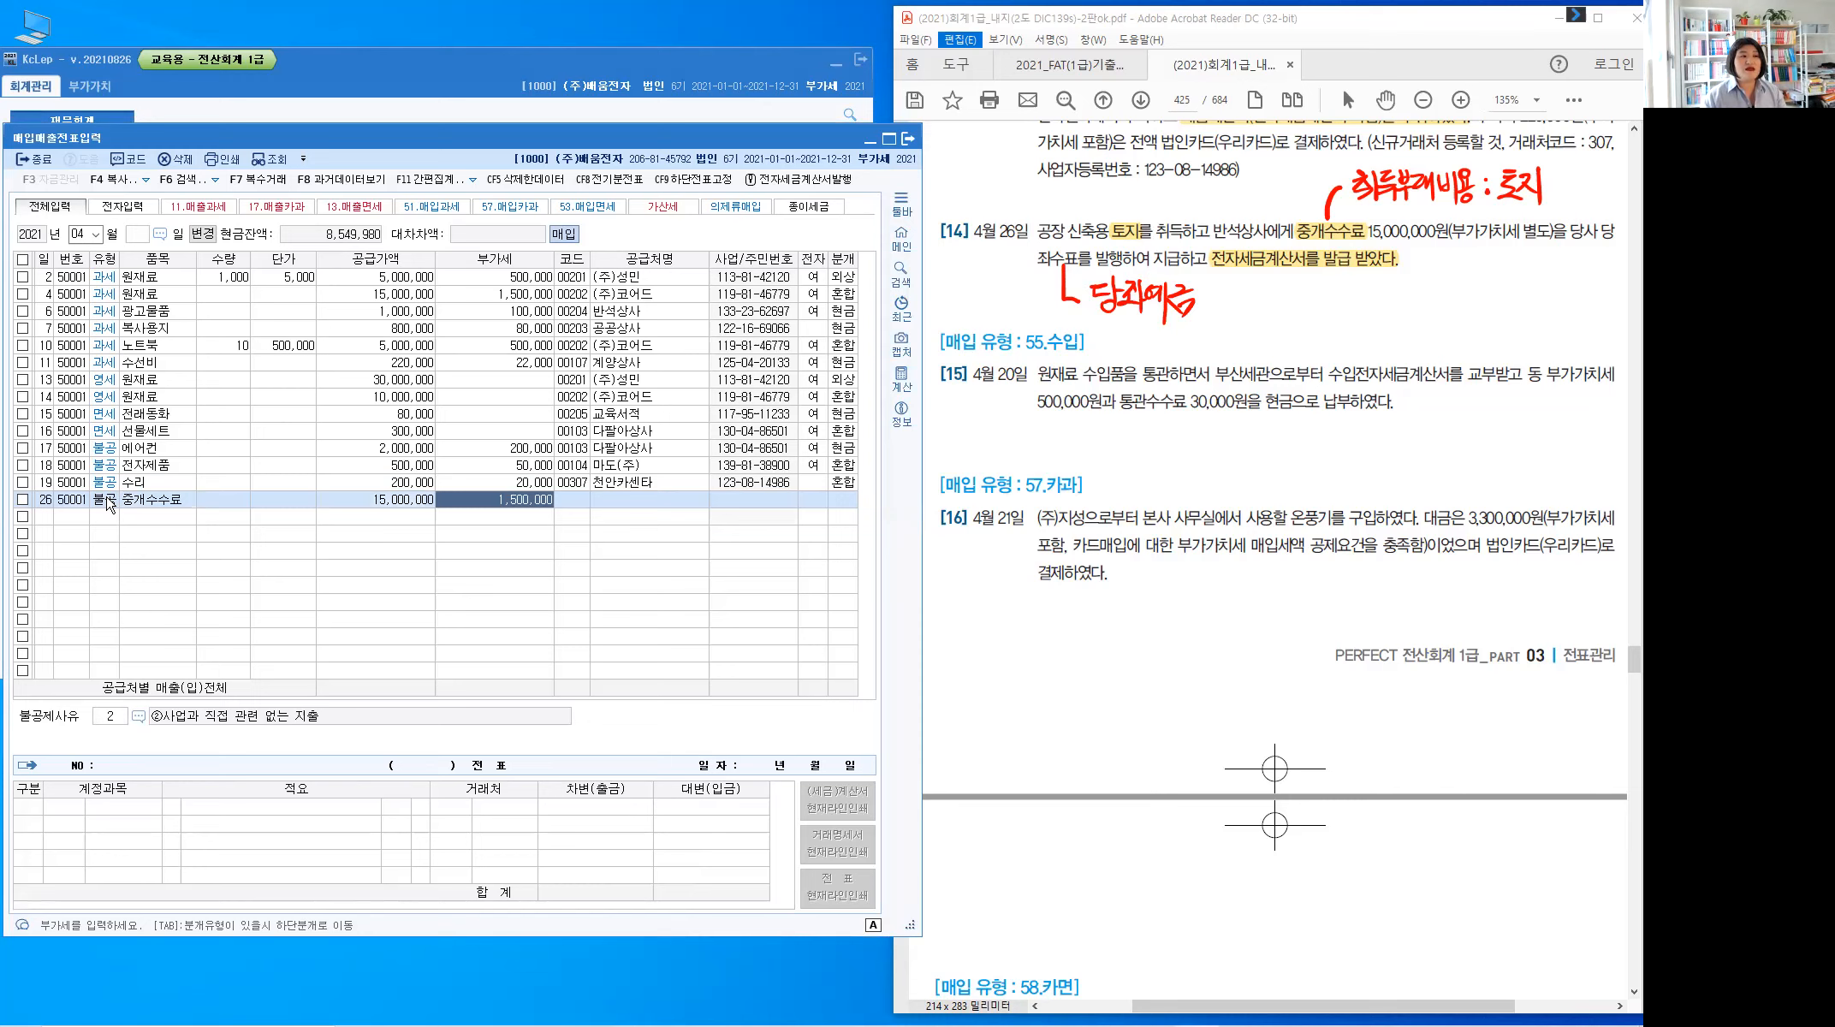
key("Return")
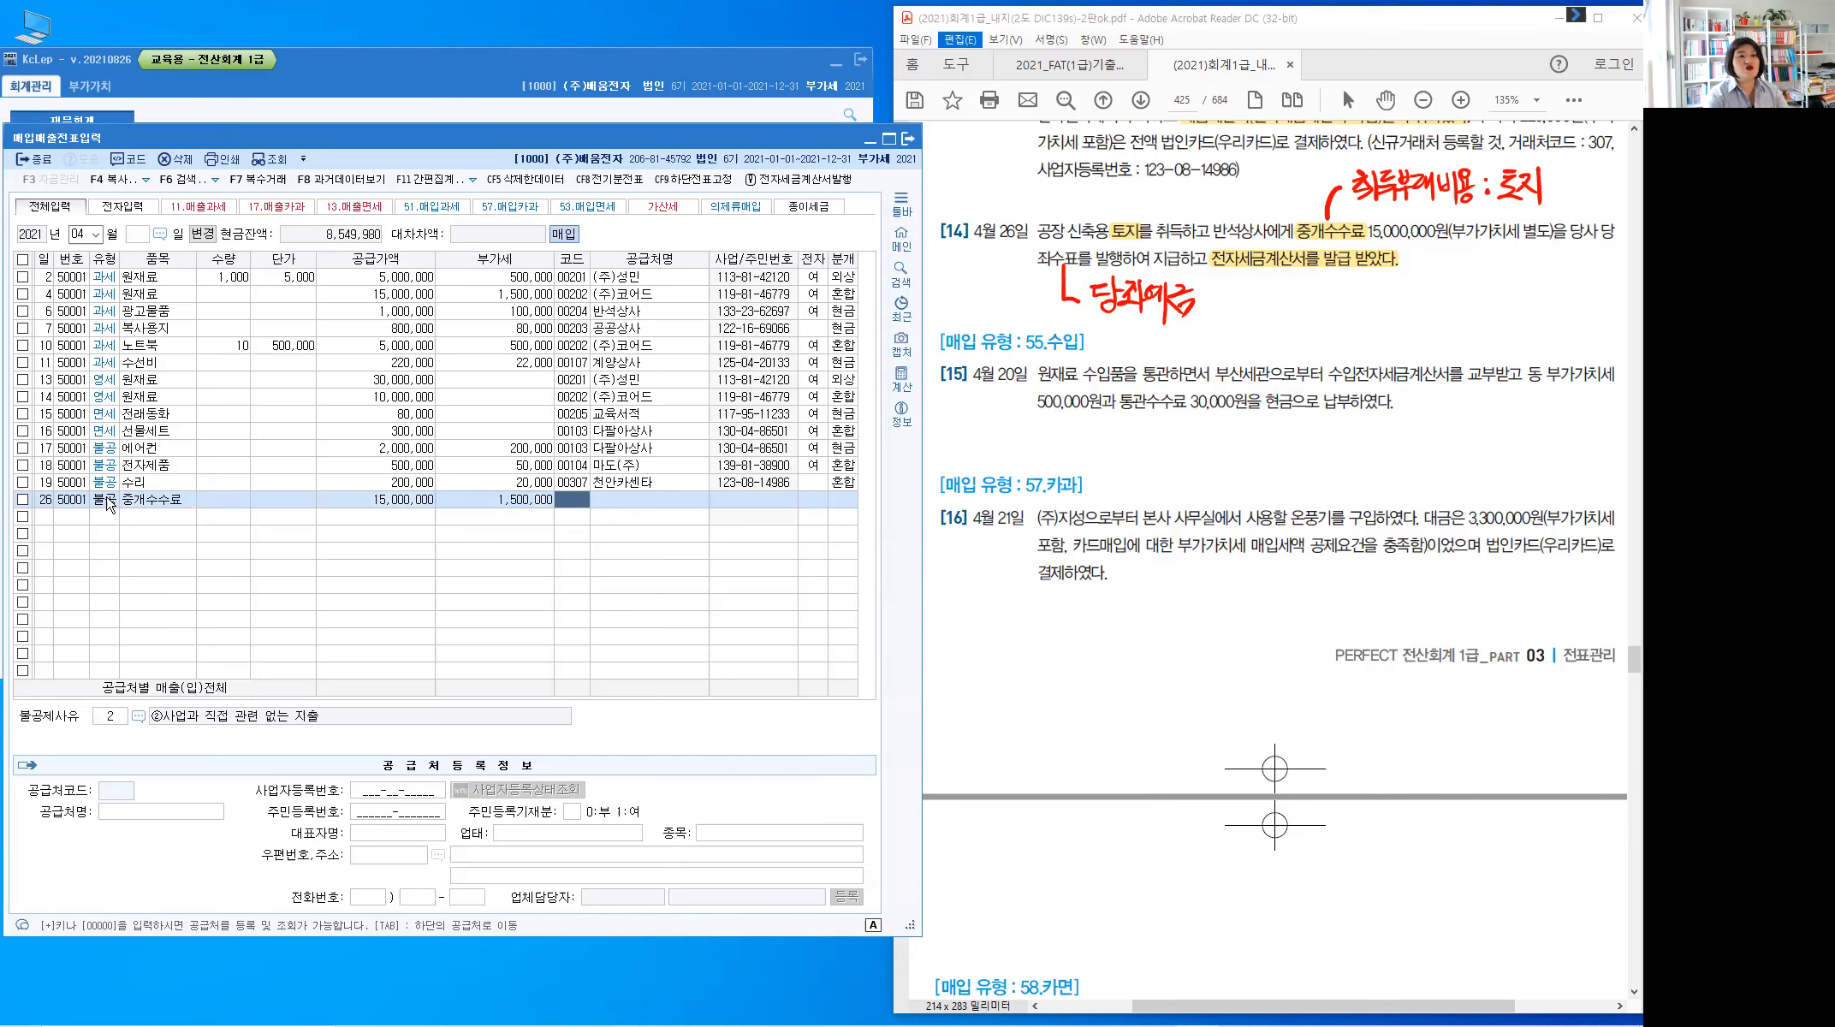
Set the supplier to 반석상사 and mark the invoice as electronic (전자 1)
type("반석")
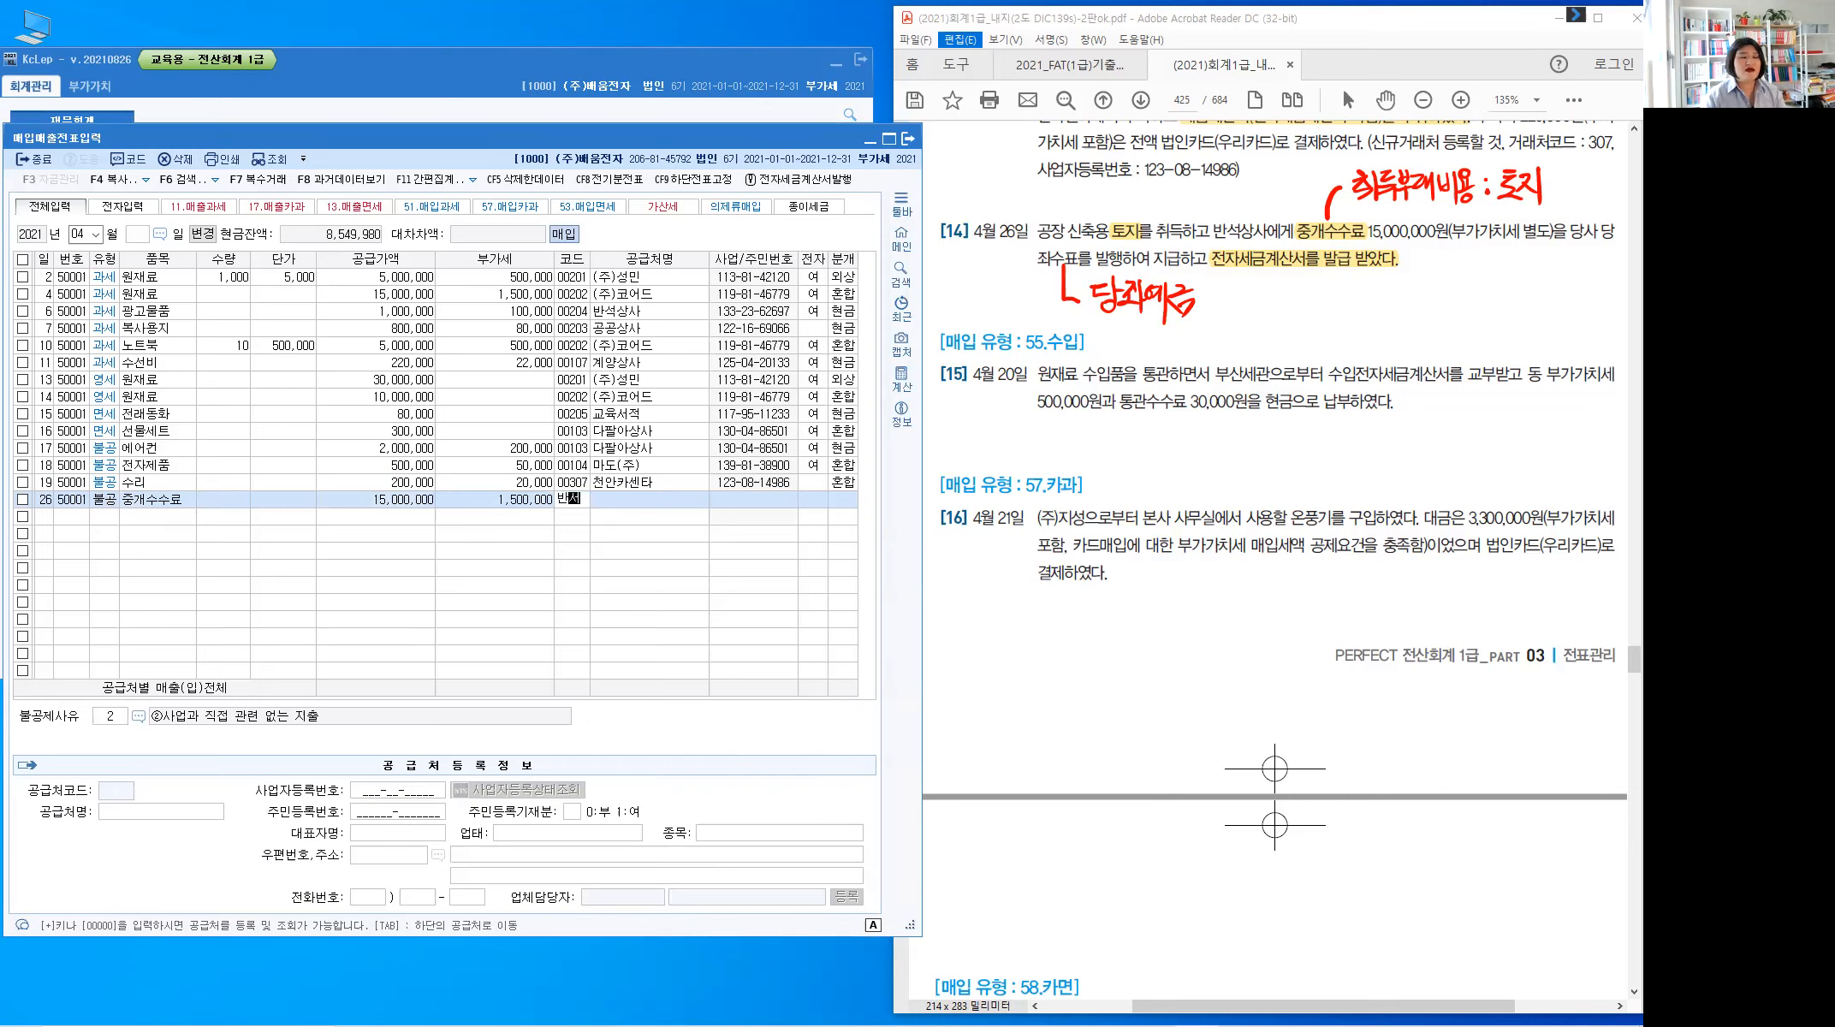
key("Return")
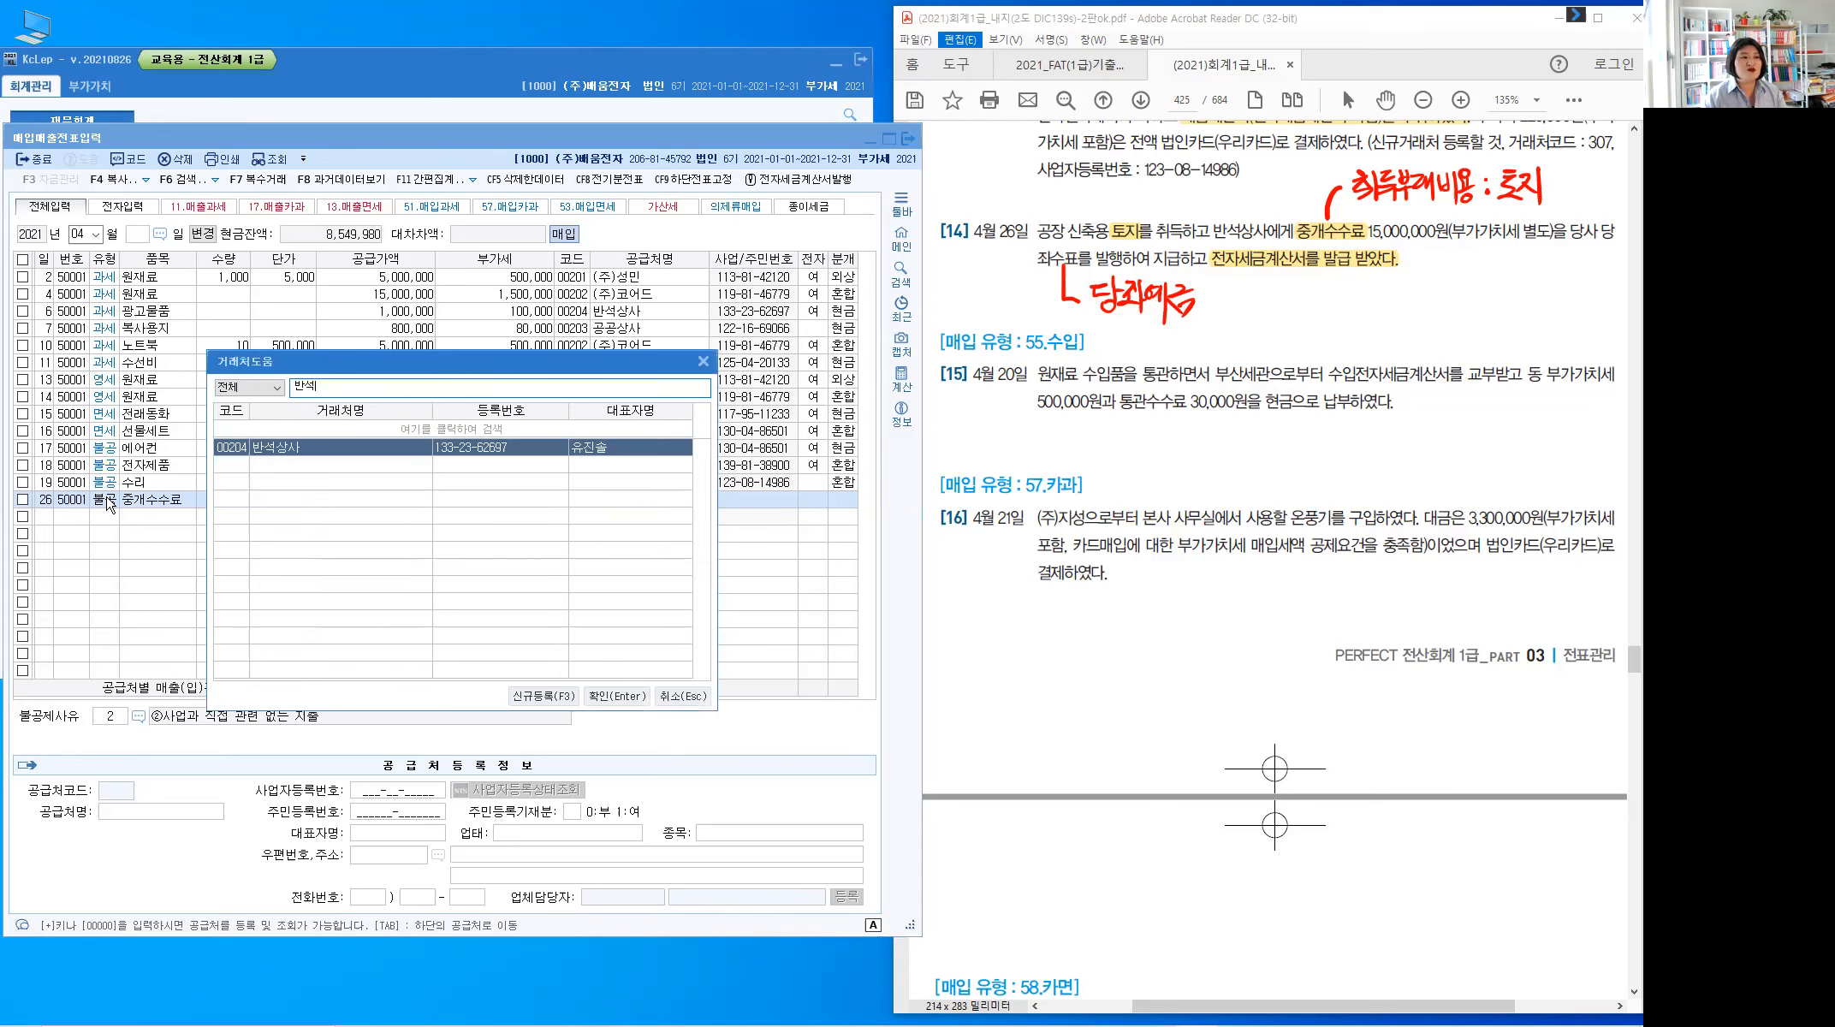
key("Return")
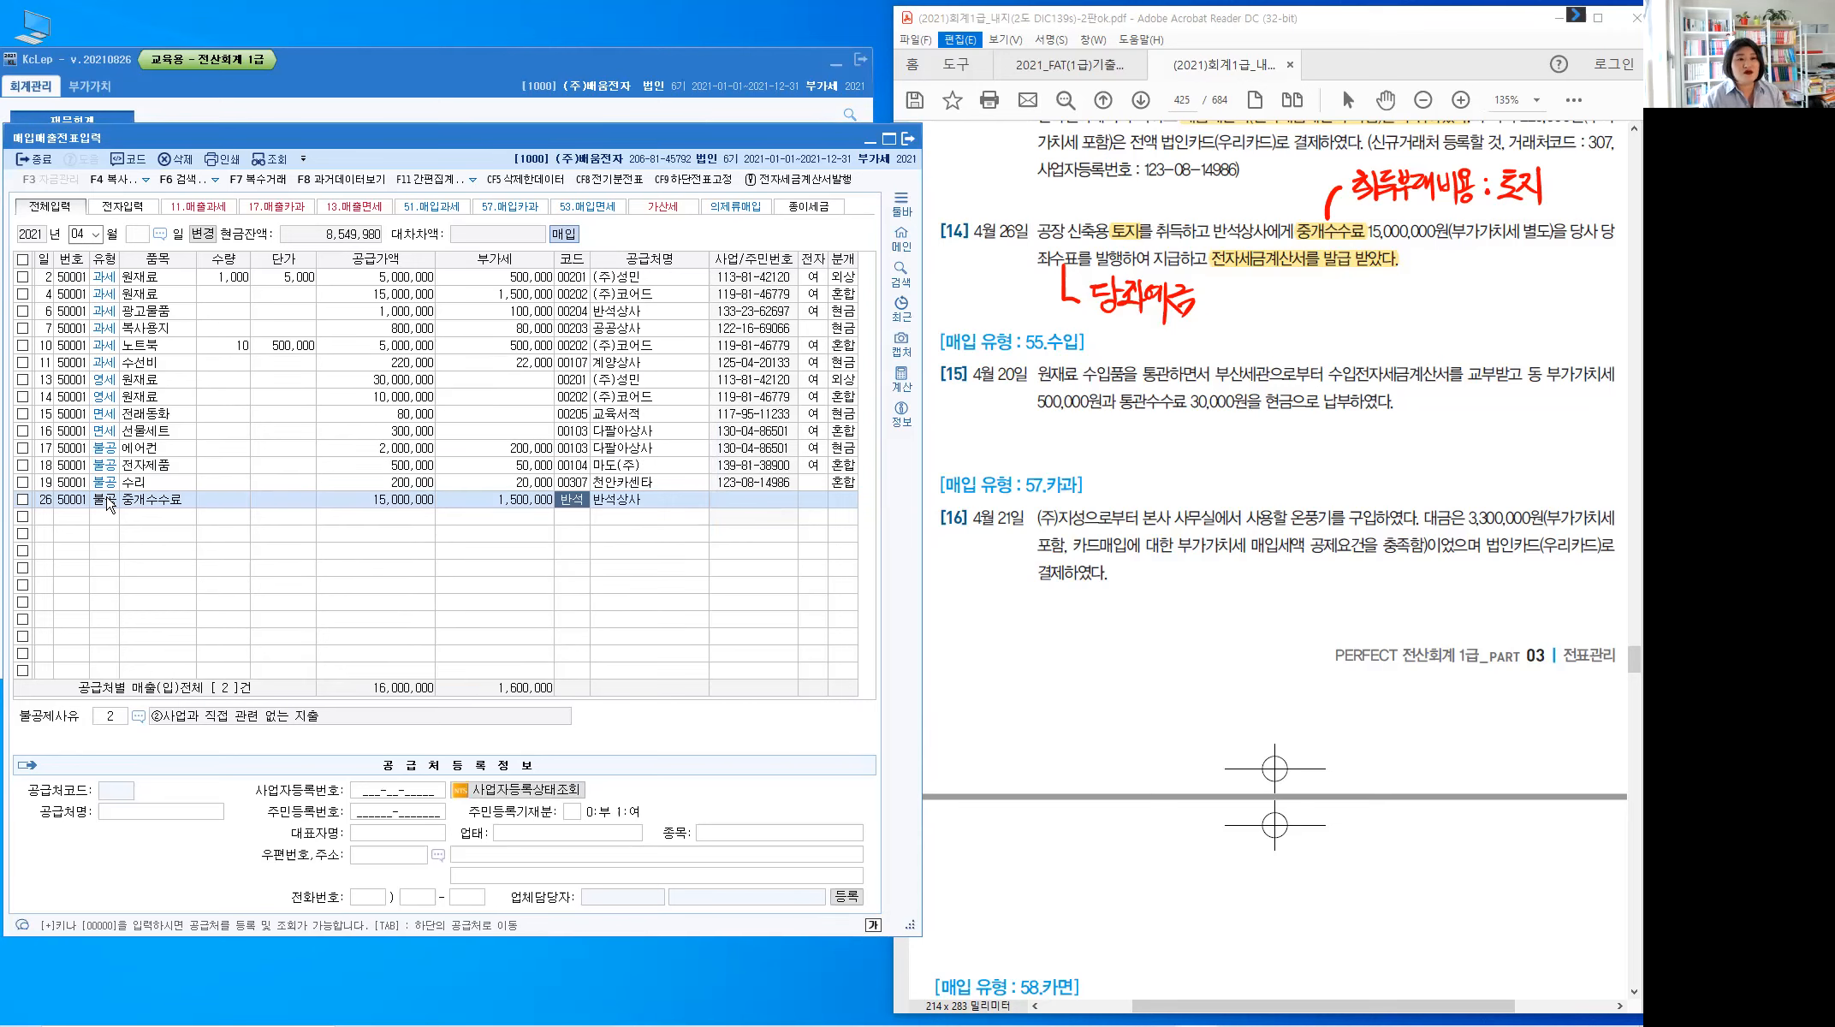
key("Return")
type("1")
key("Return")
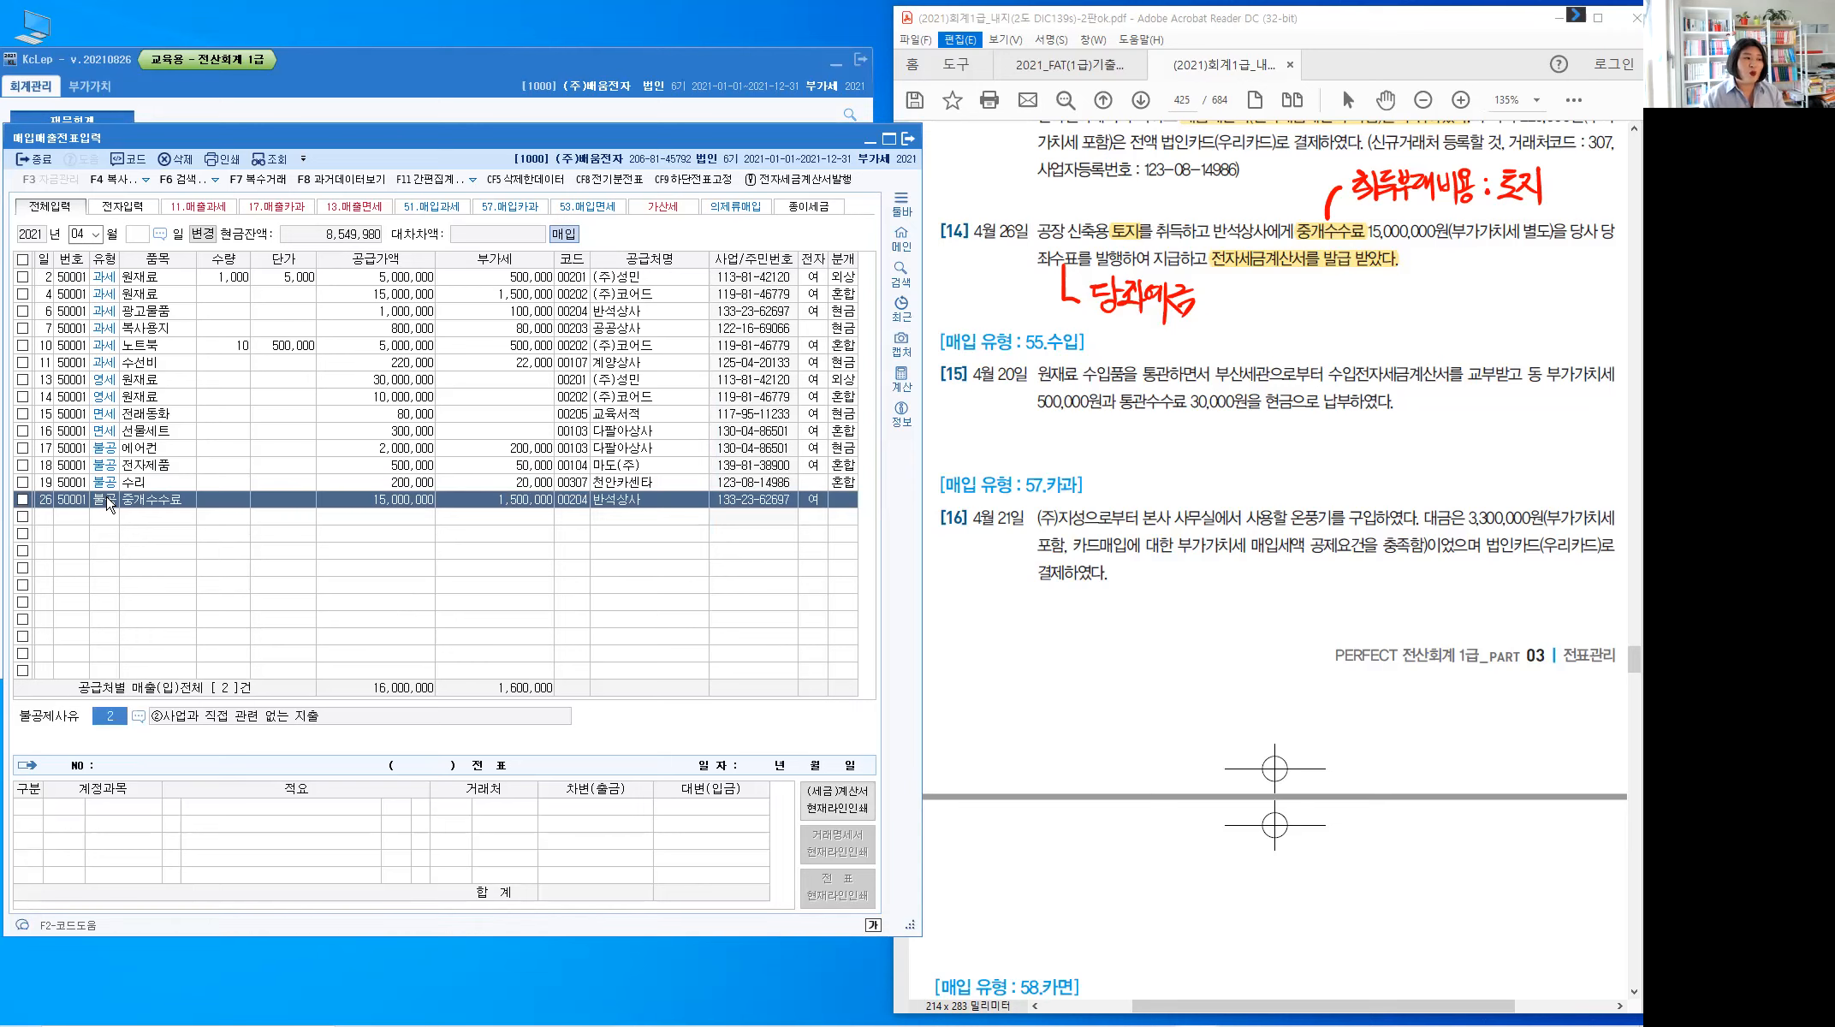
Choose 불공제사유 6 토지의 자본적 지출 관련 and the 3 혼합 journal type
key("F2")
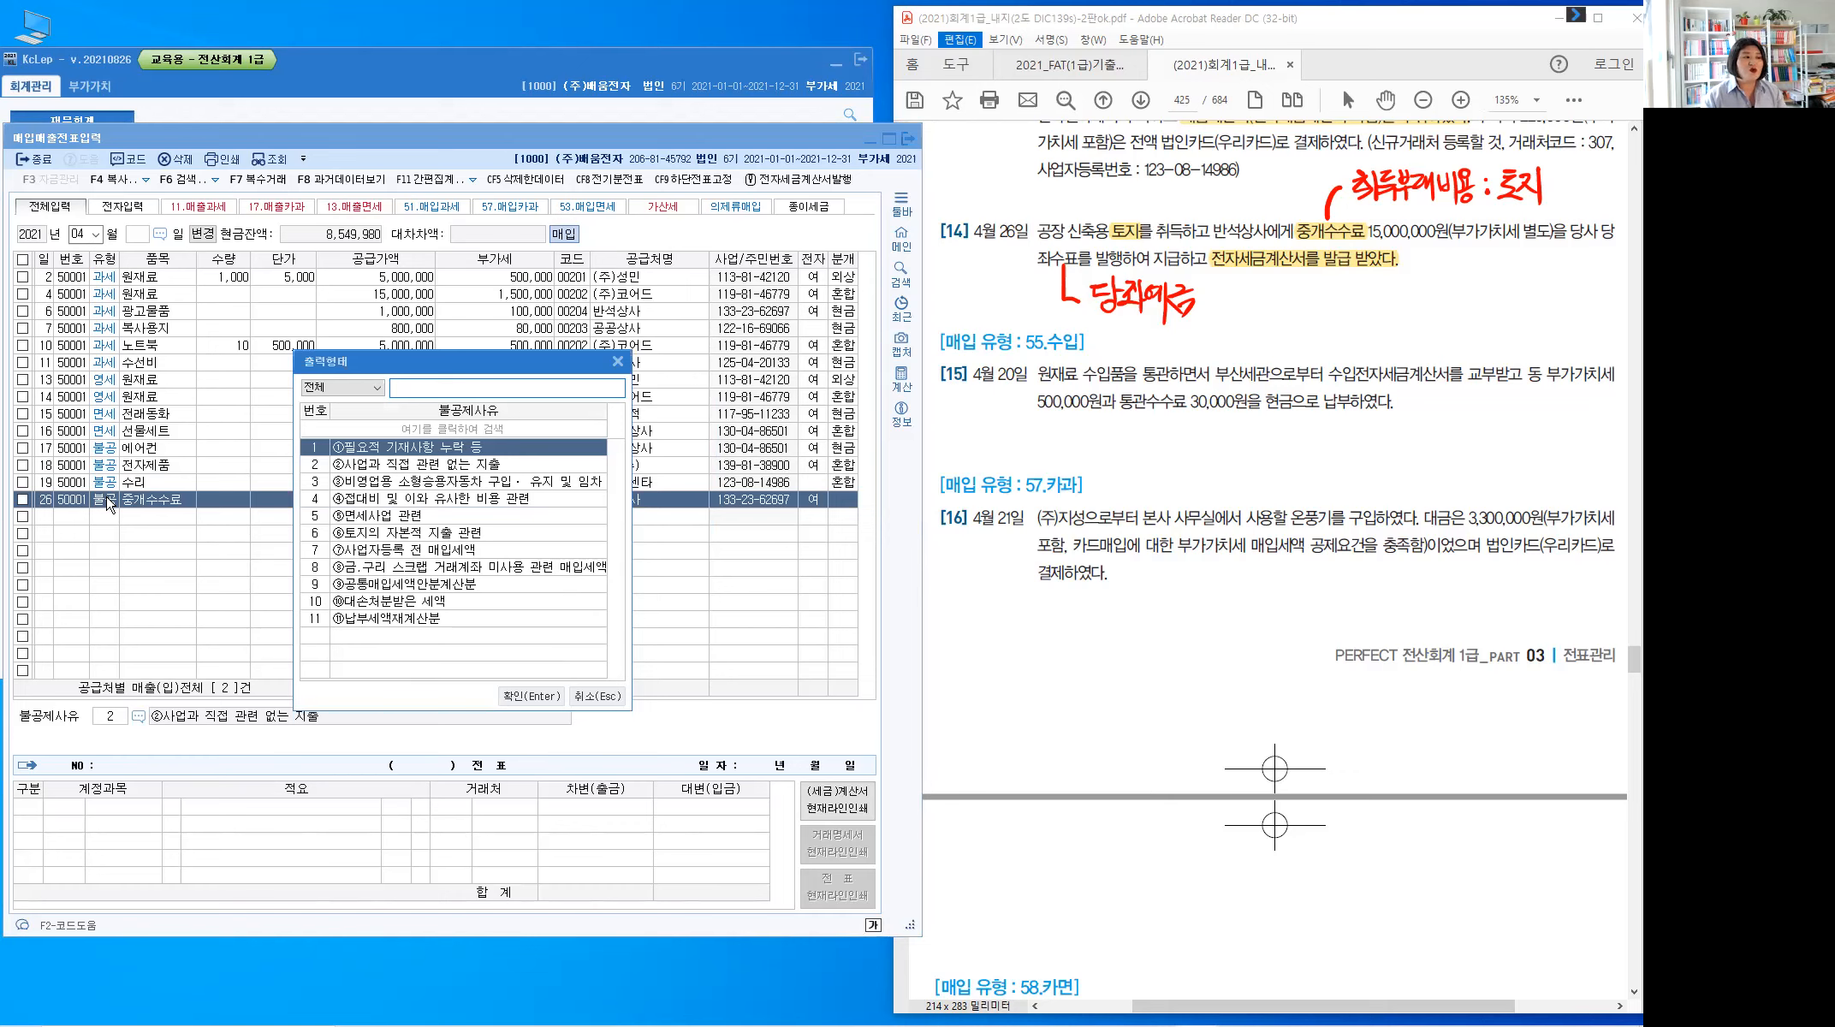
key("Down")
key("Down")
key("Down")
key("Down")
key("Down")
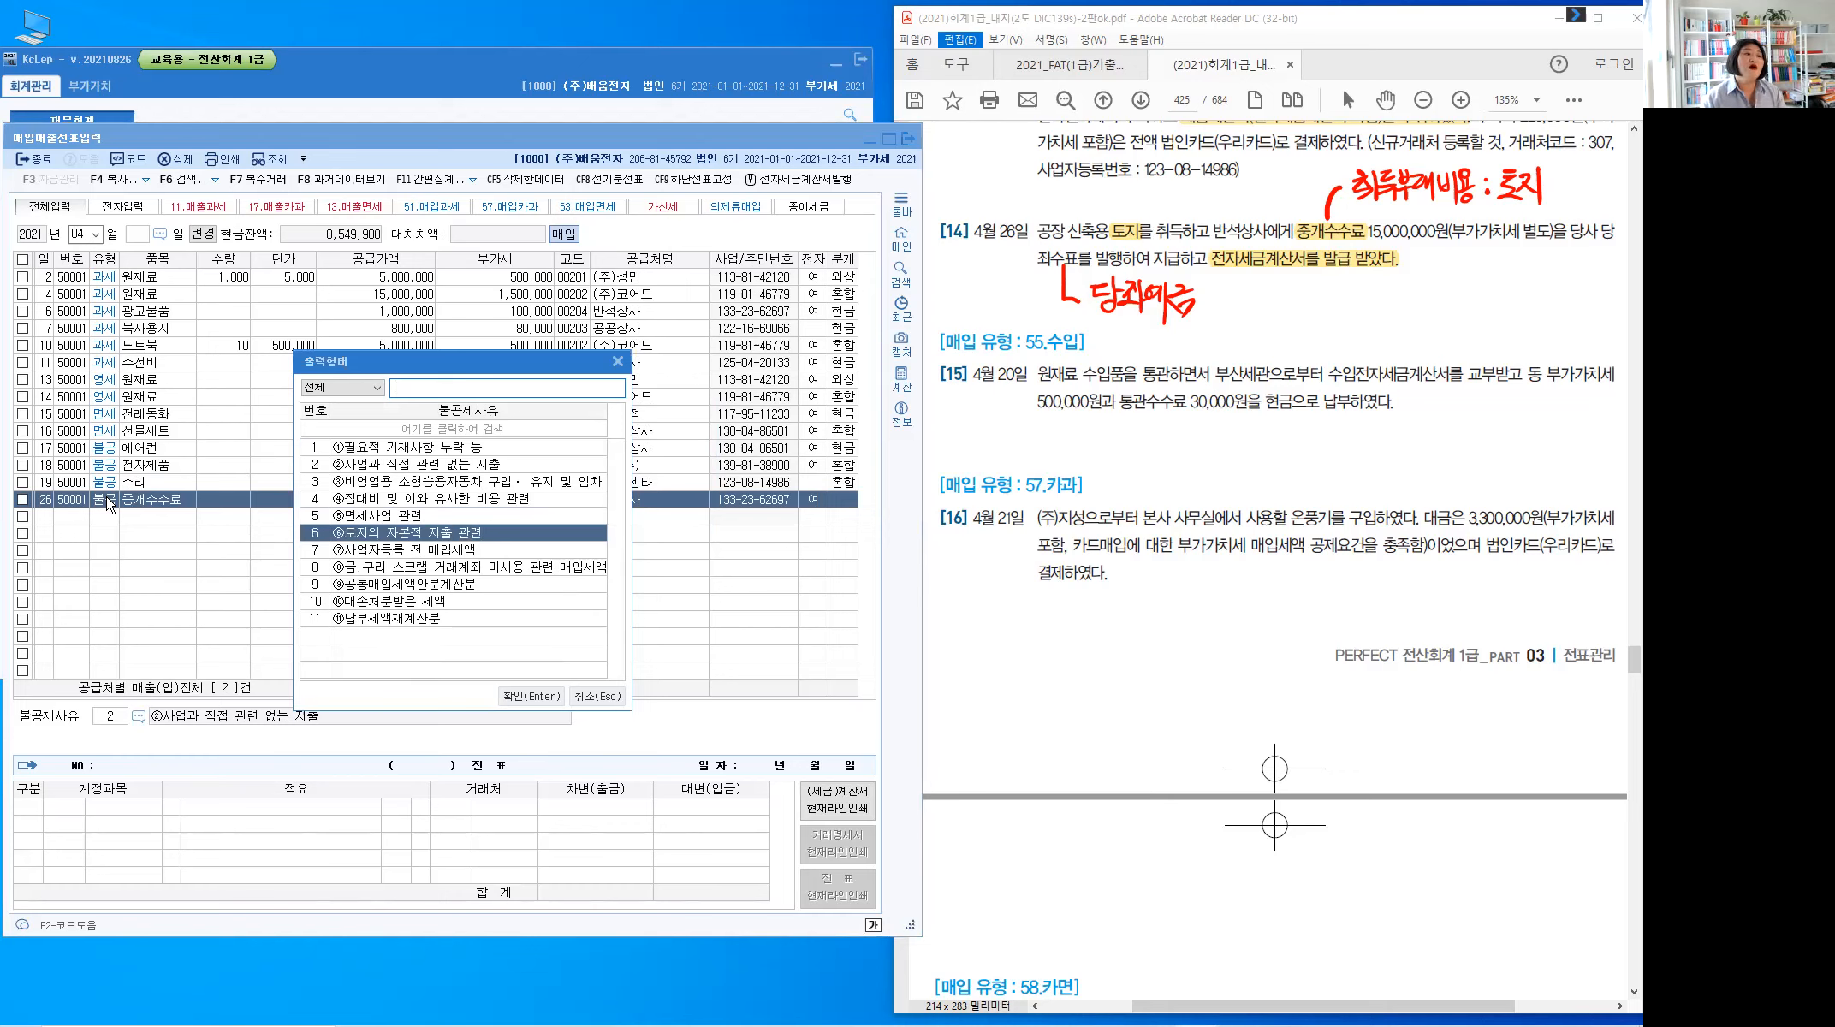
key("Return")
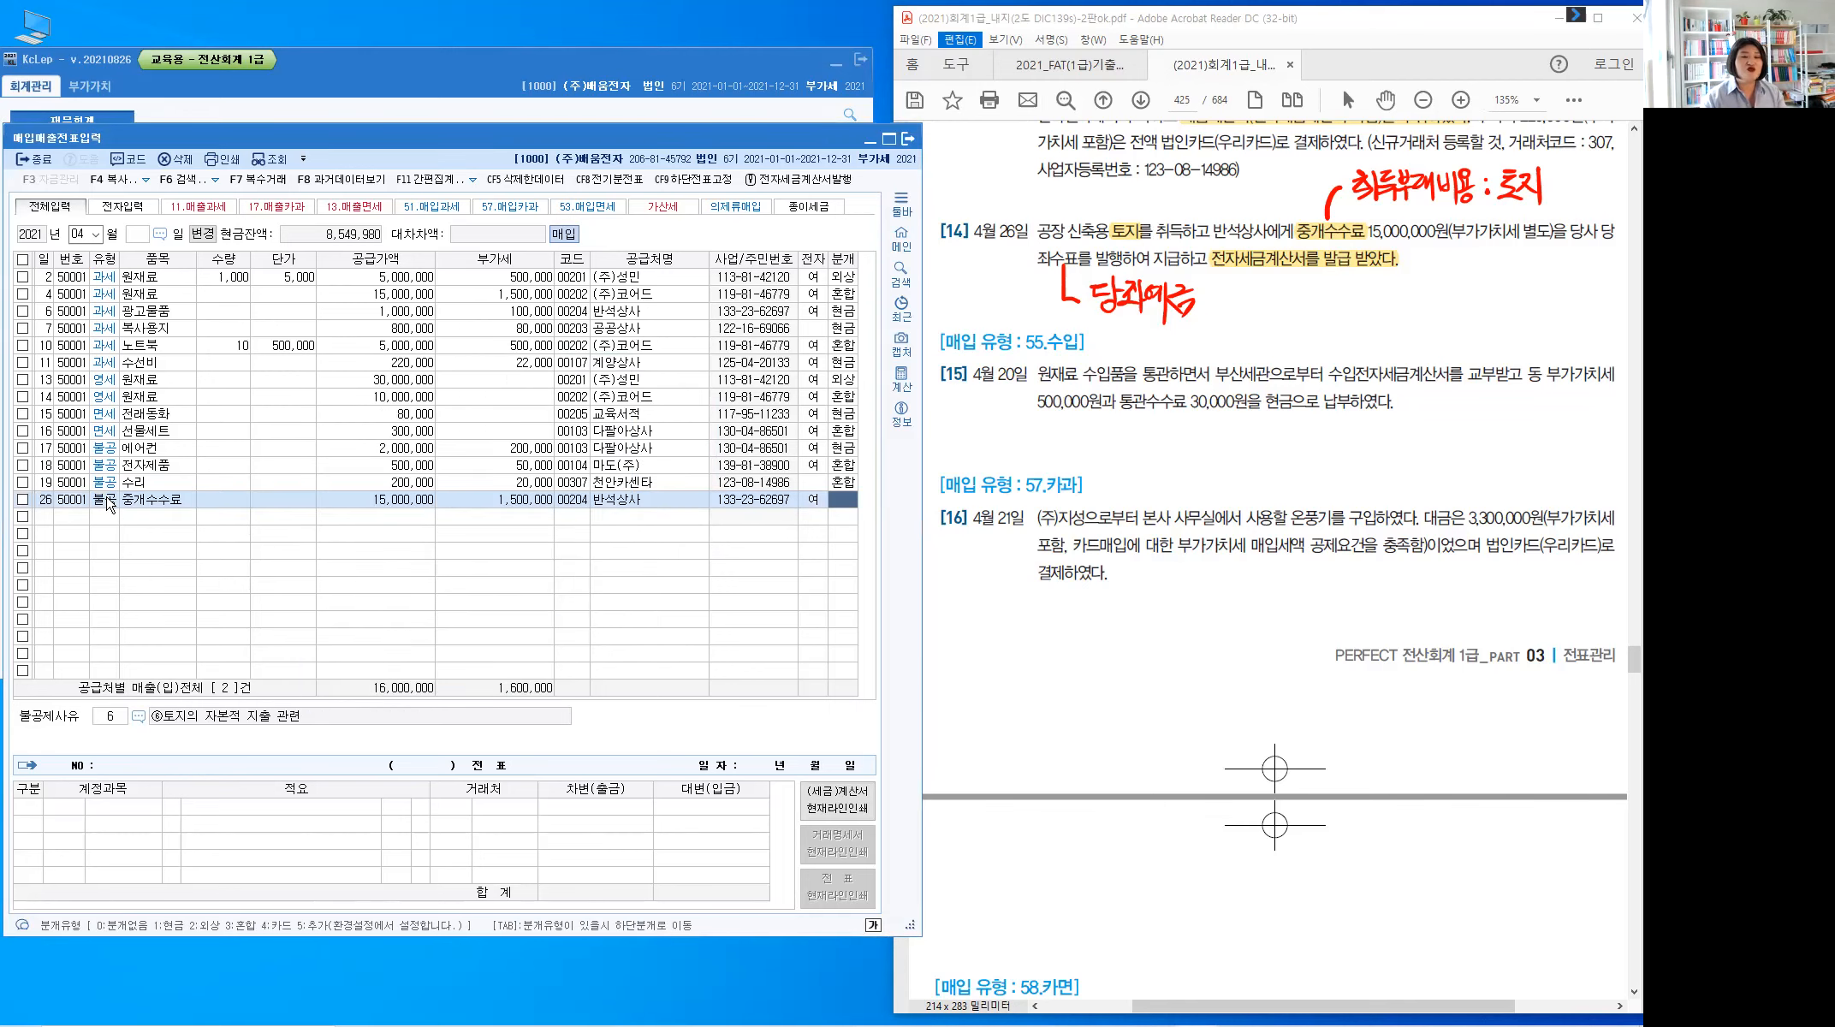
type("3")
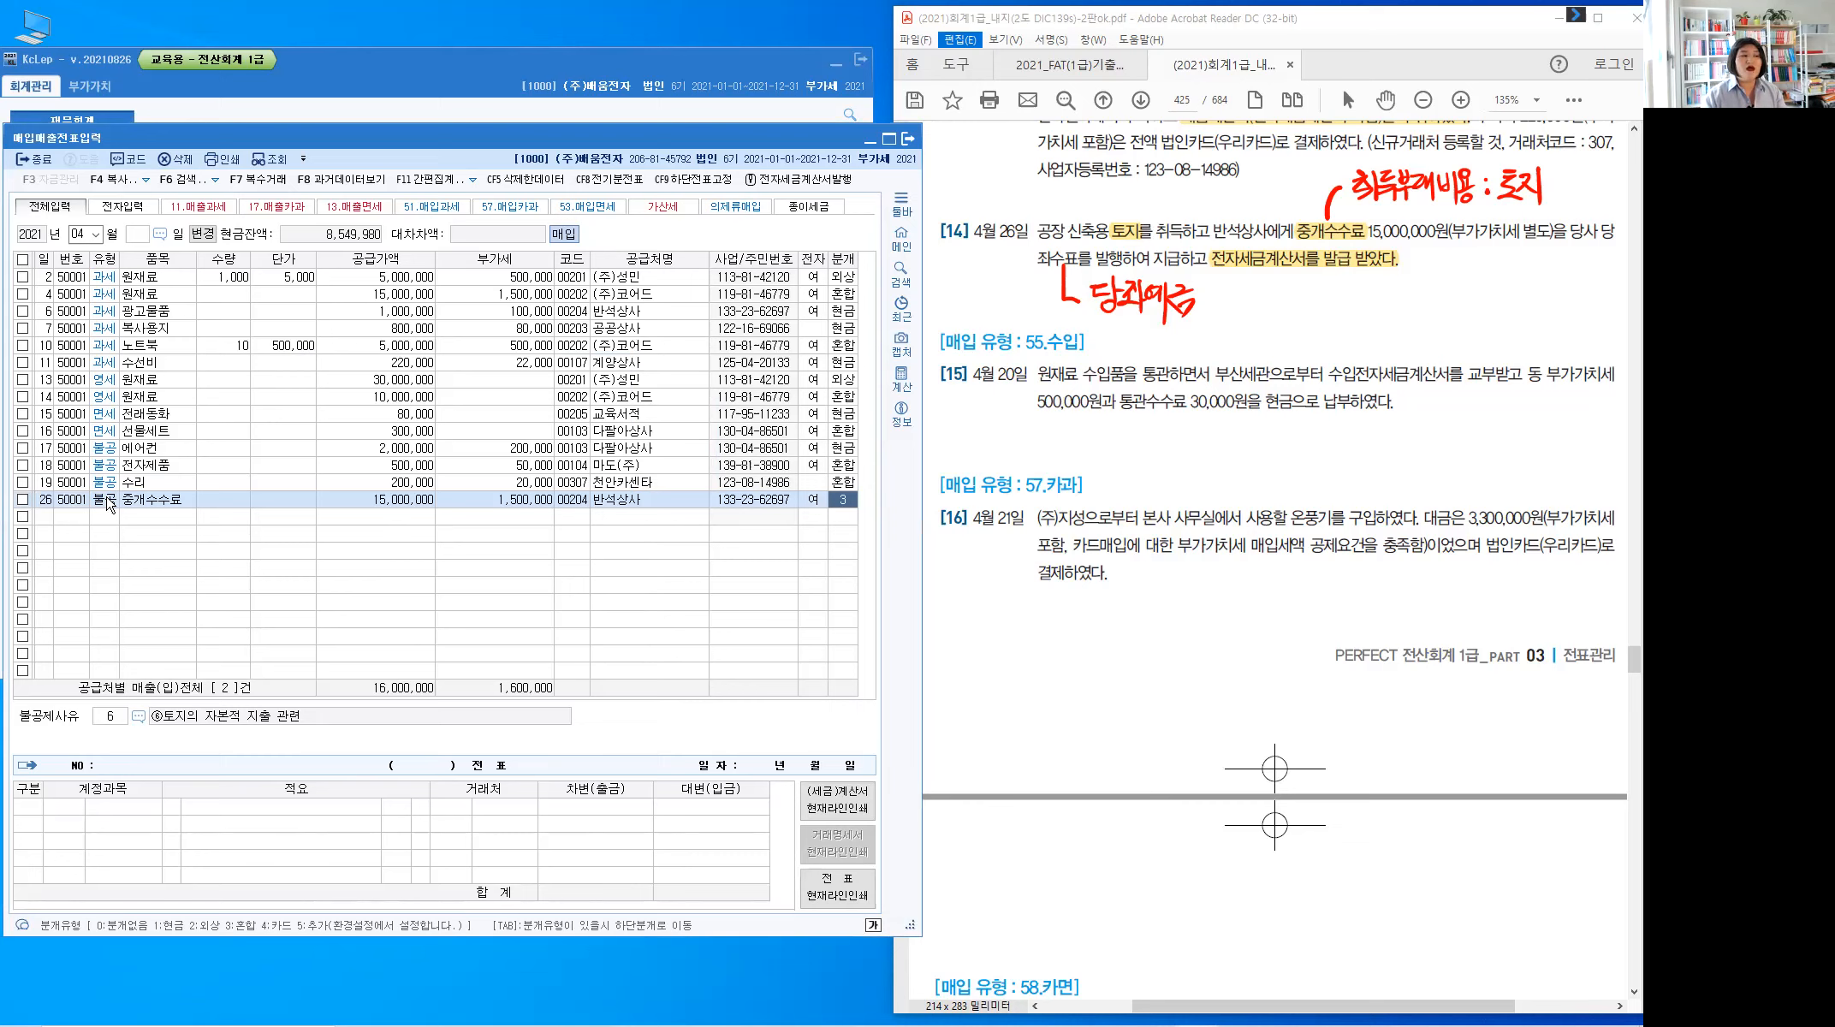
key("Return")
key("Return")
Debit 201 토지 and credit 0102 당좌예금 16,500,000, then start a new entry dated the 20th
type("201")
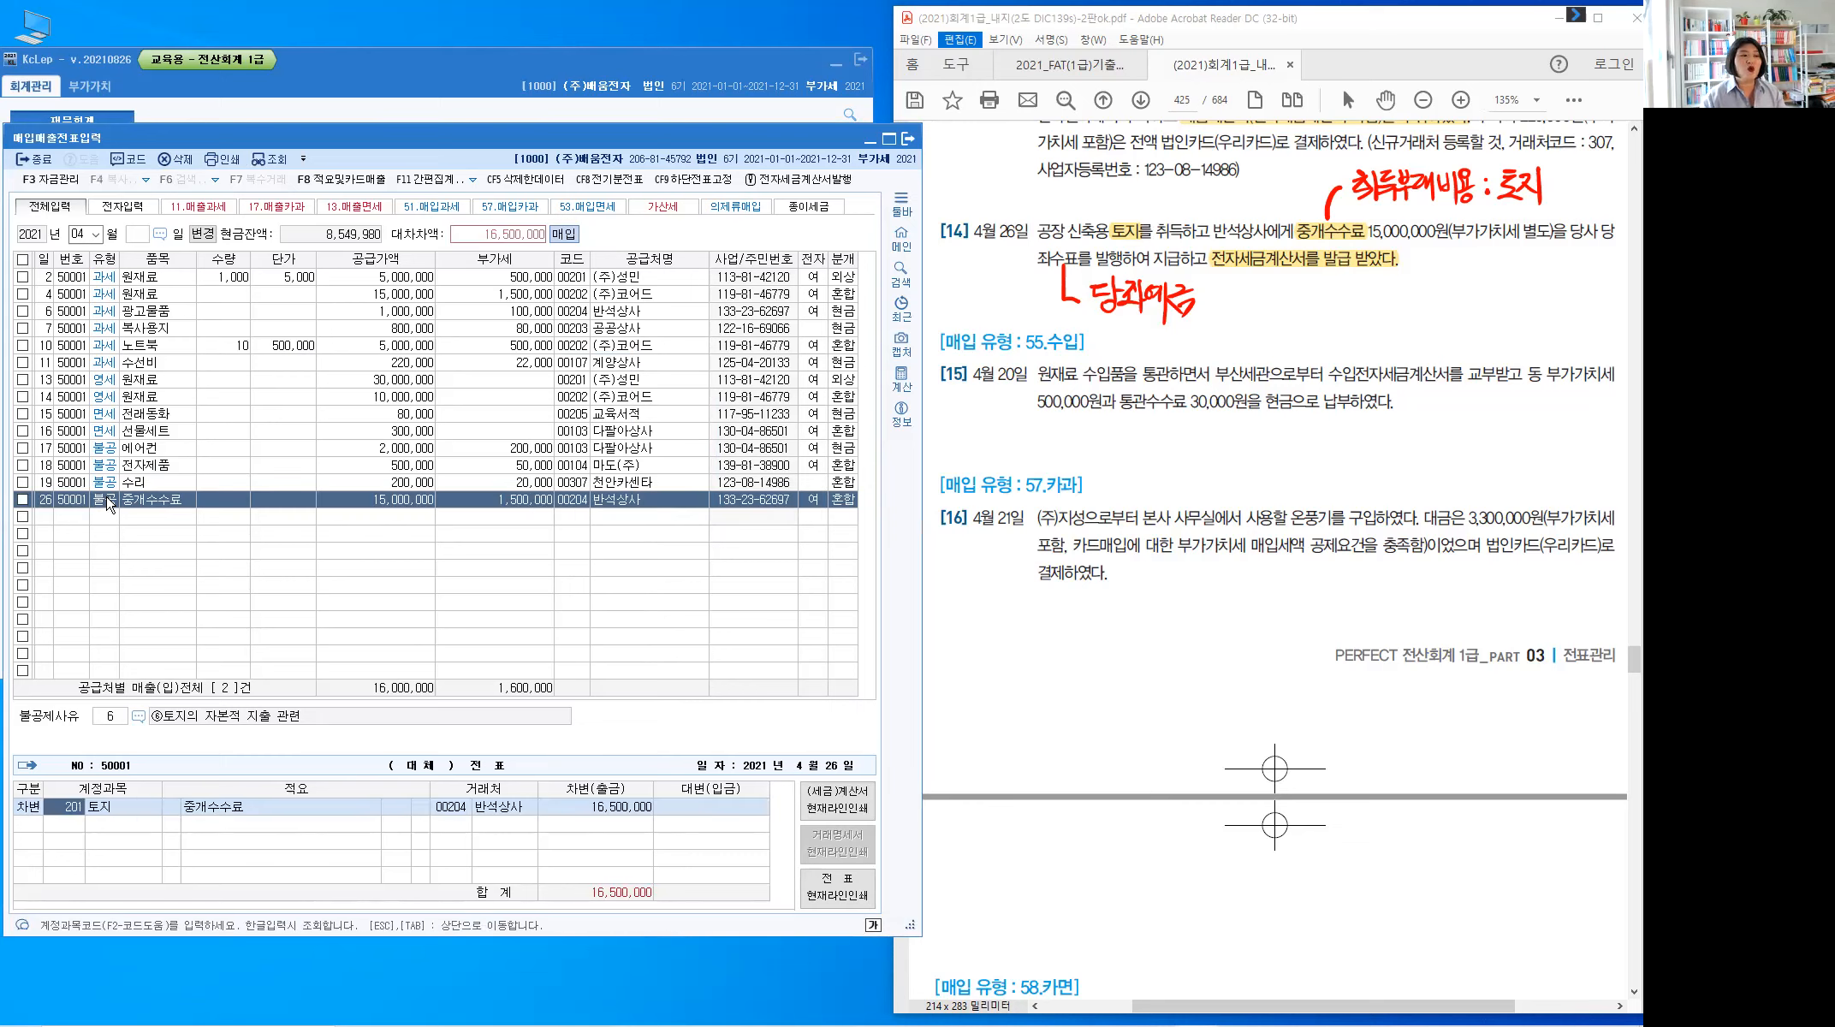
key("Return")
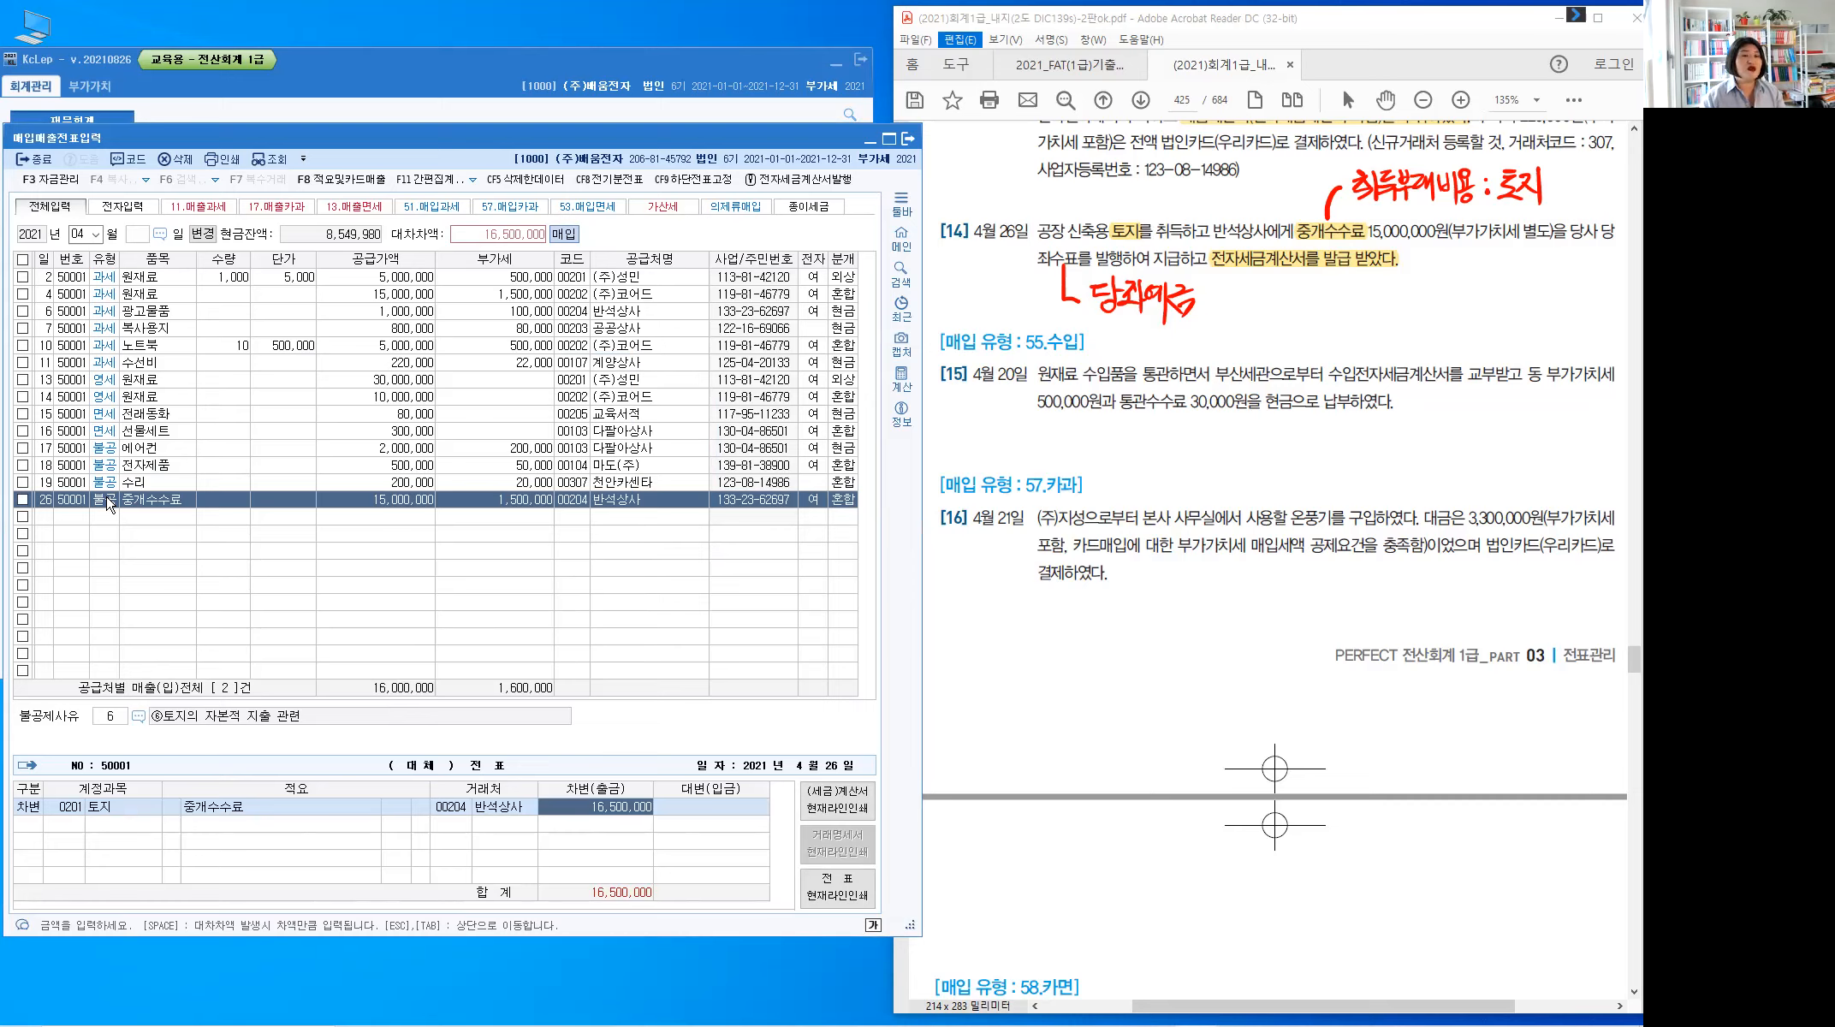
key("Return")
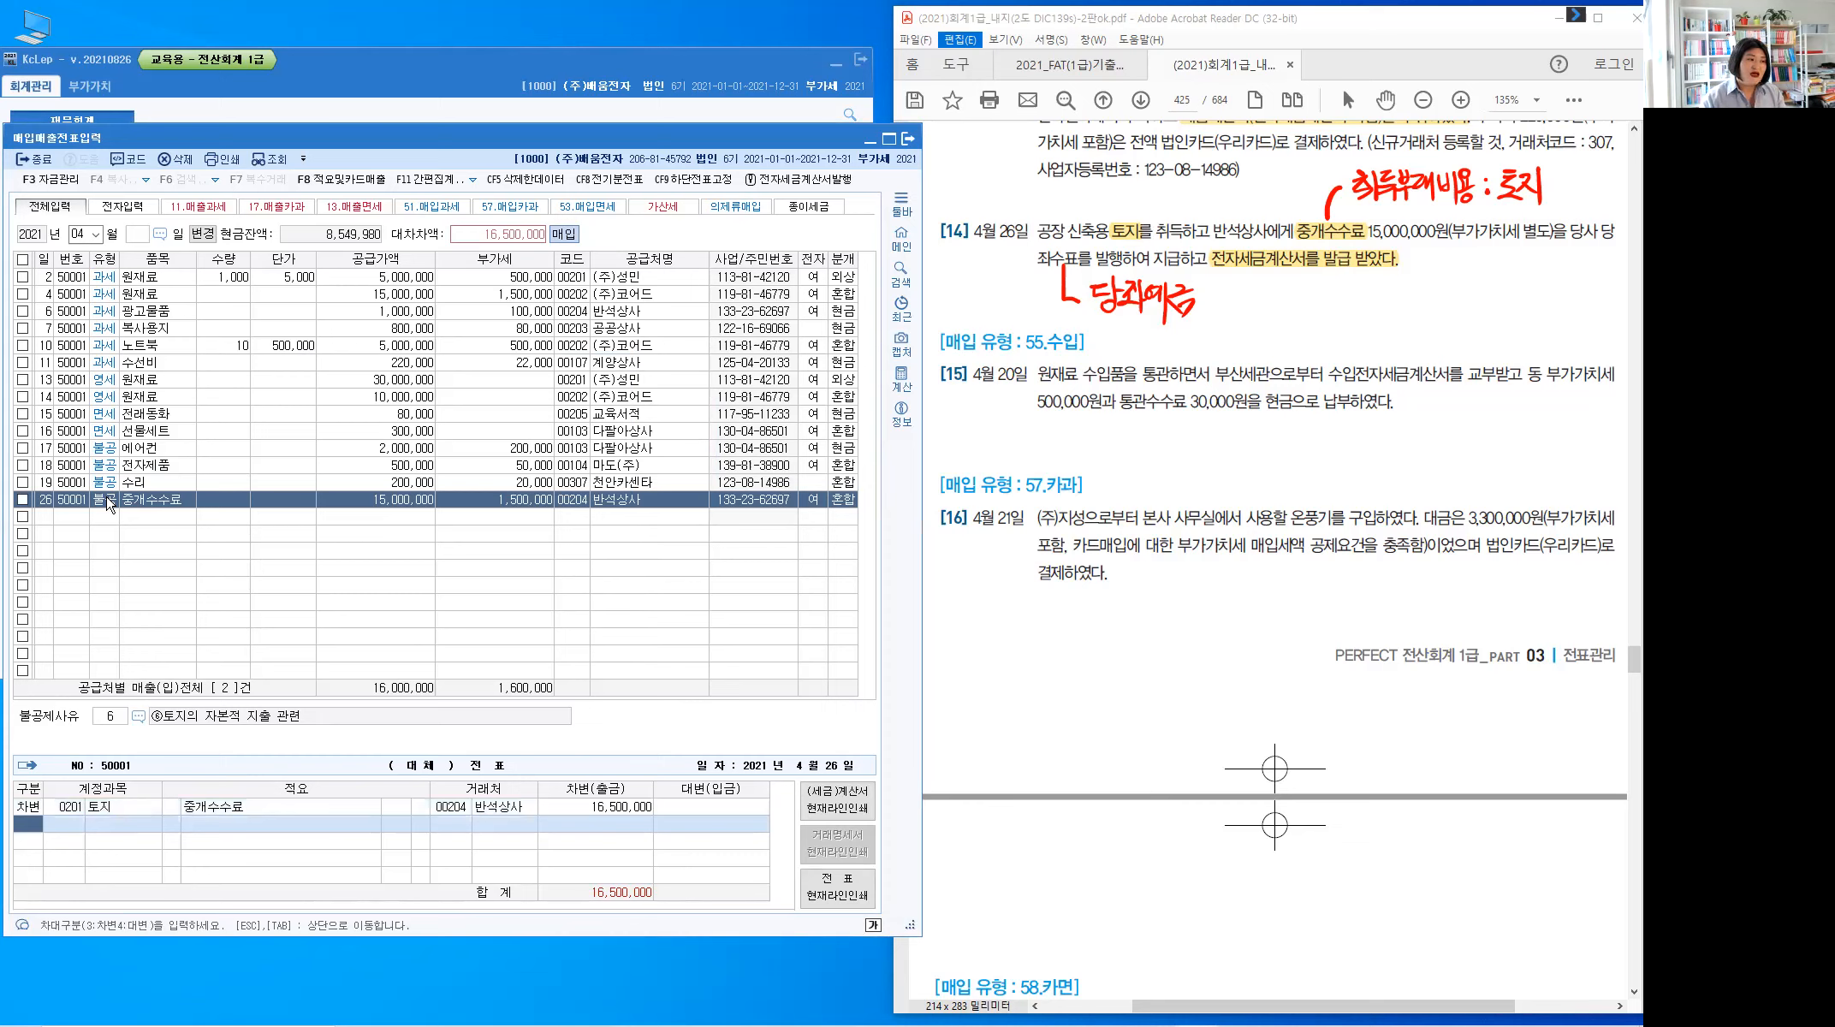
type("4")
type("10")
type("2")
key("Return")
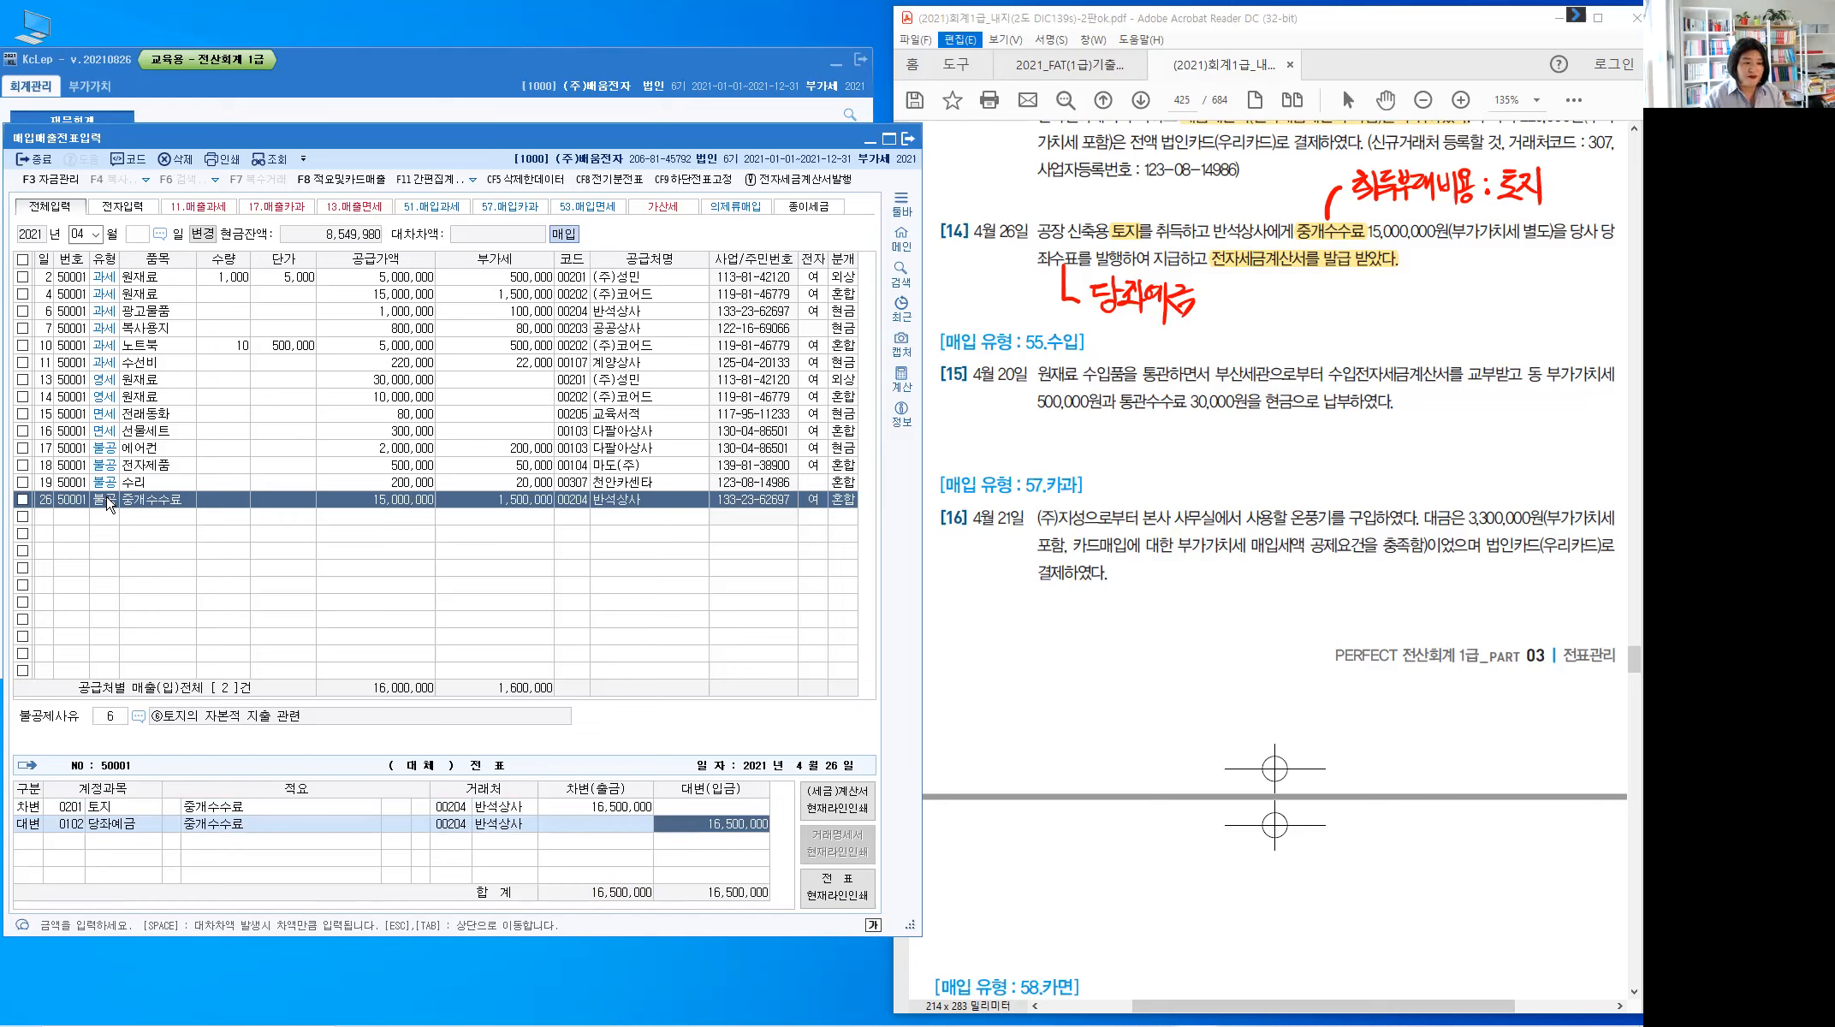
key("Return")
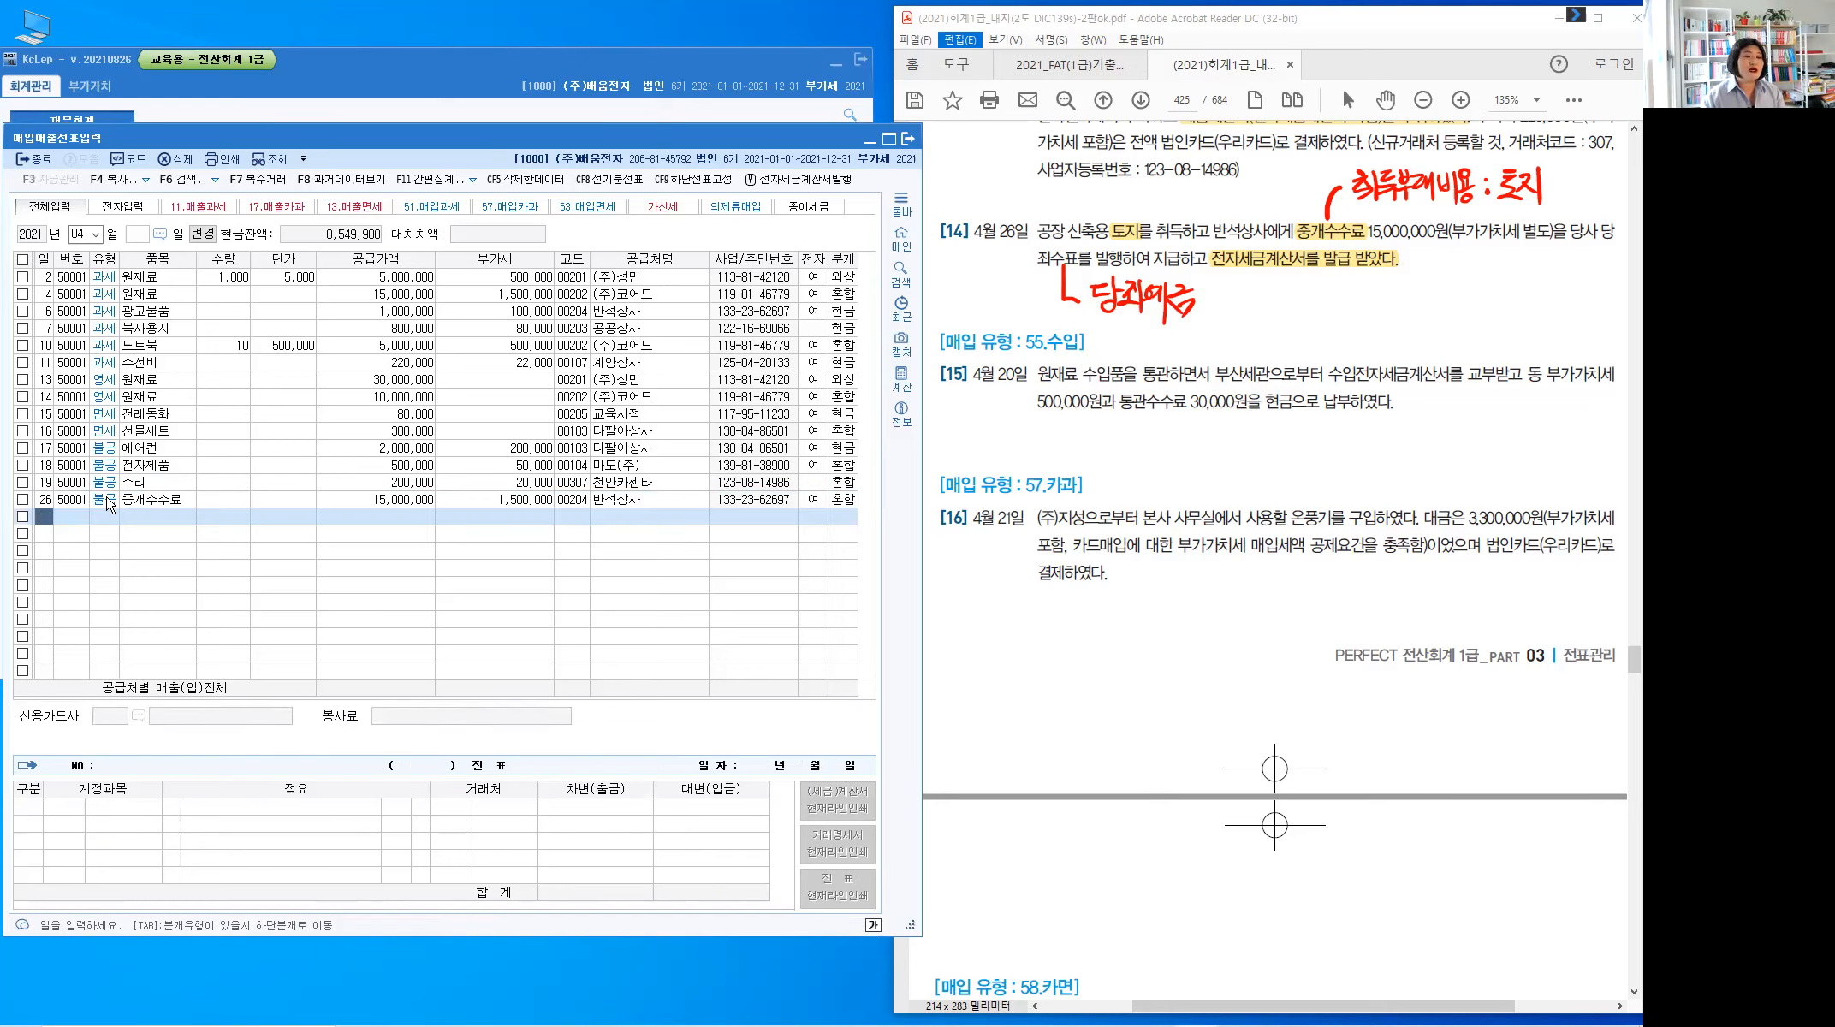
type("20")
key("Return")
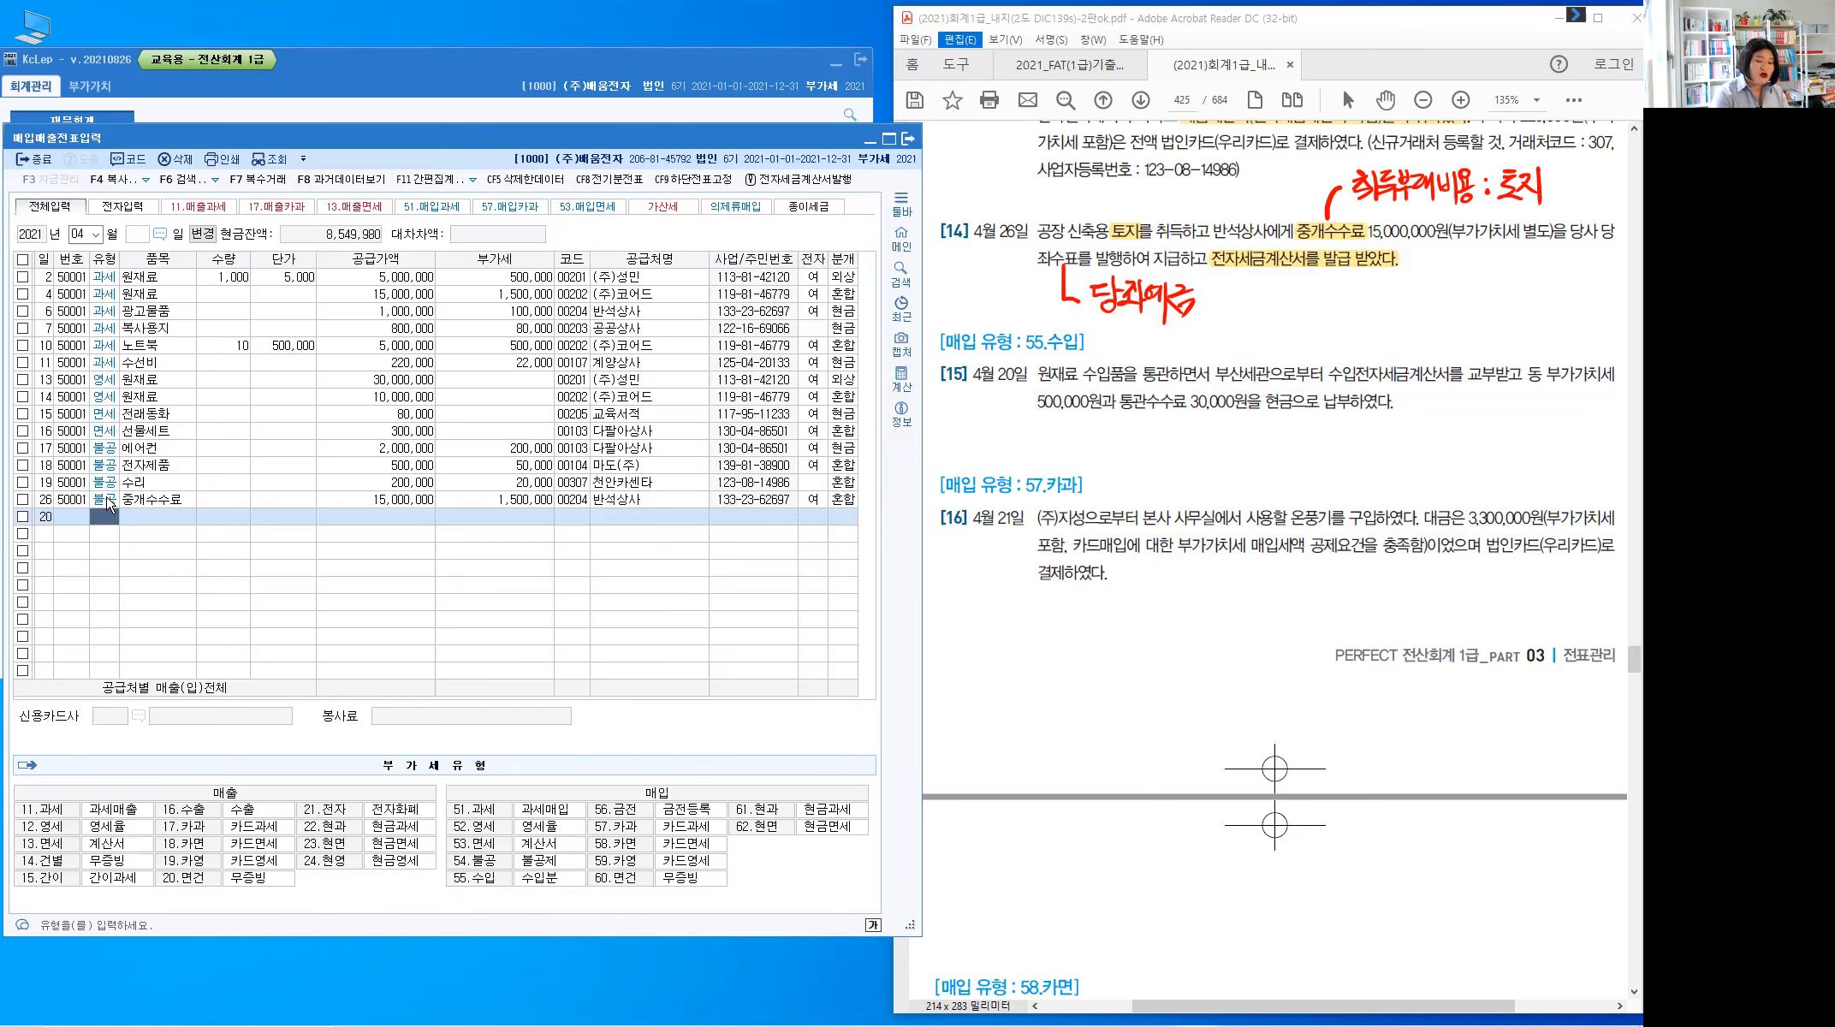
Delete the red pen notes and highlight 수입전자세금계산서, 현금, 부산세관, 원재료 and 55.수입 in problem [15]
key("Delete")
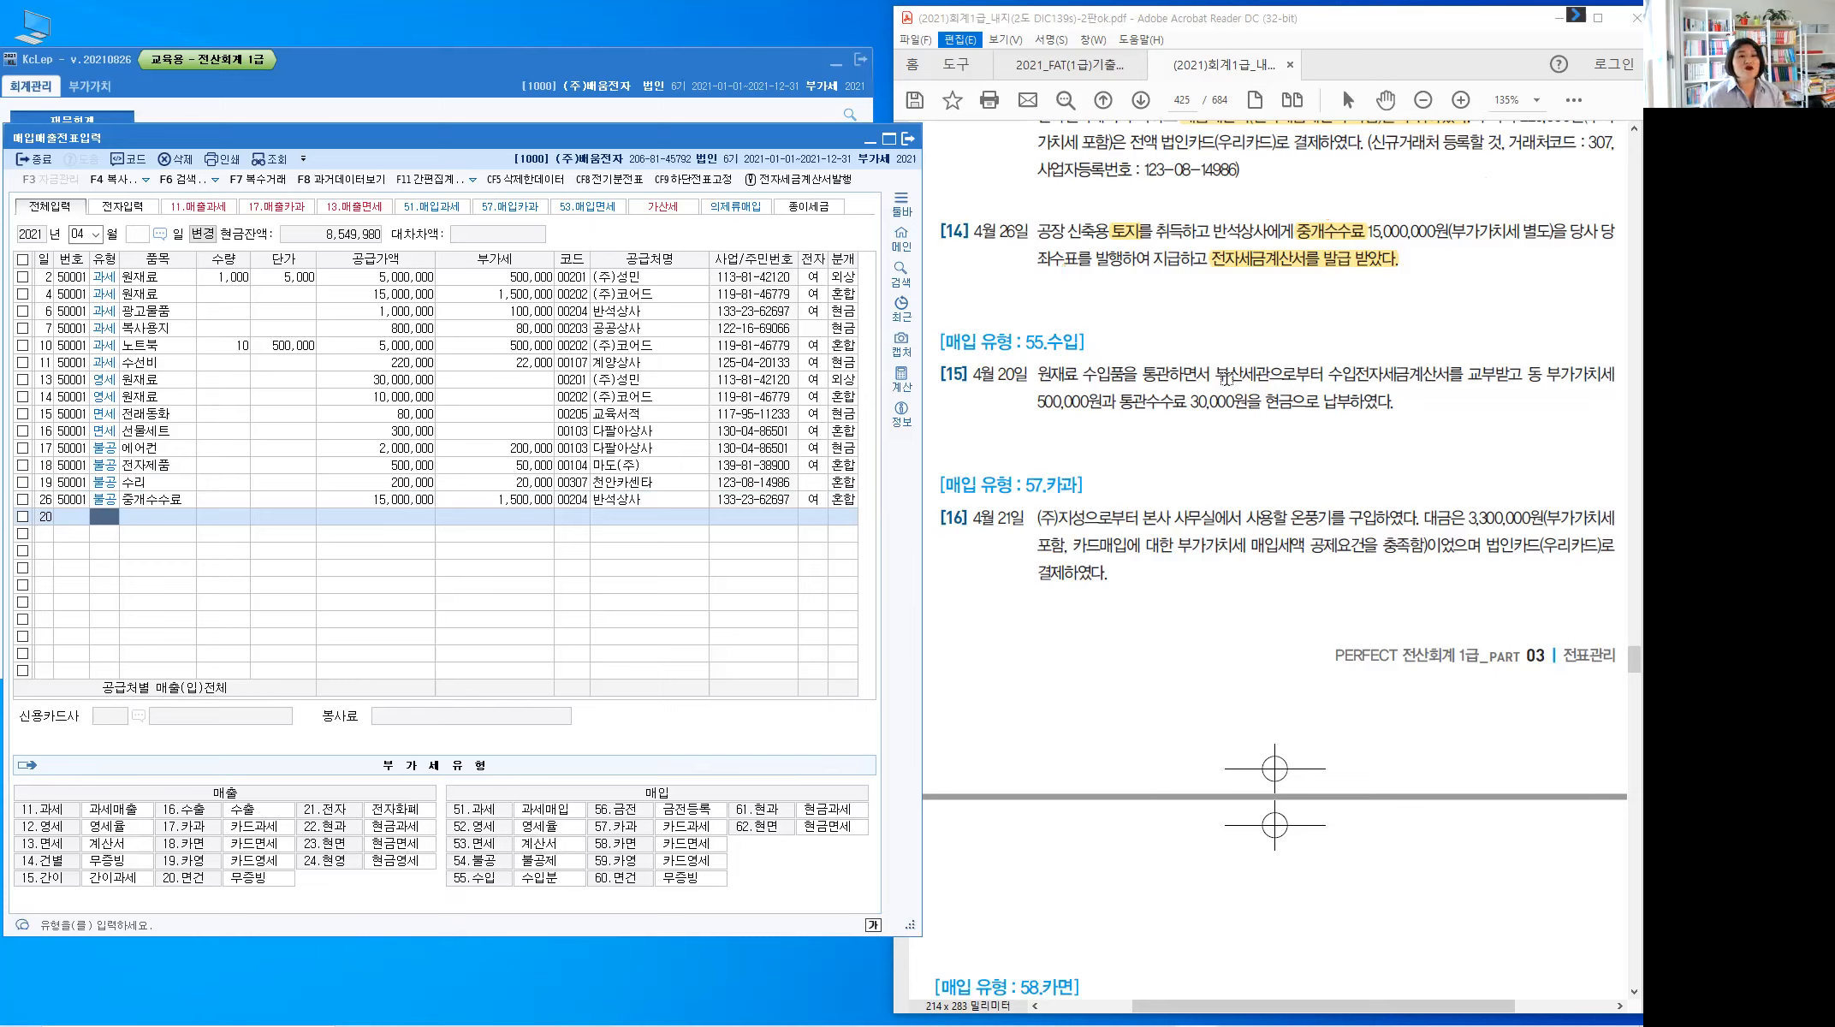
double_click(1421, 373)
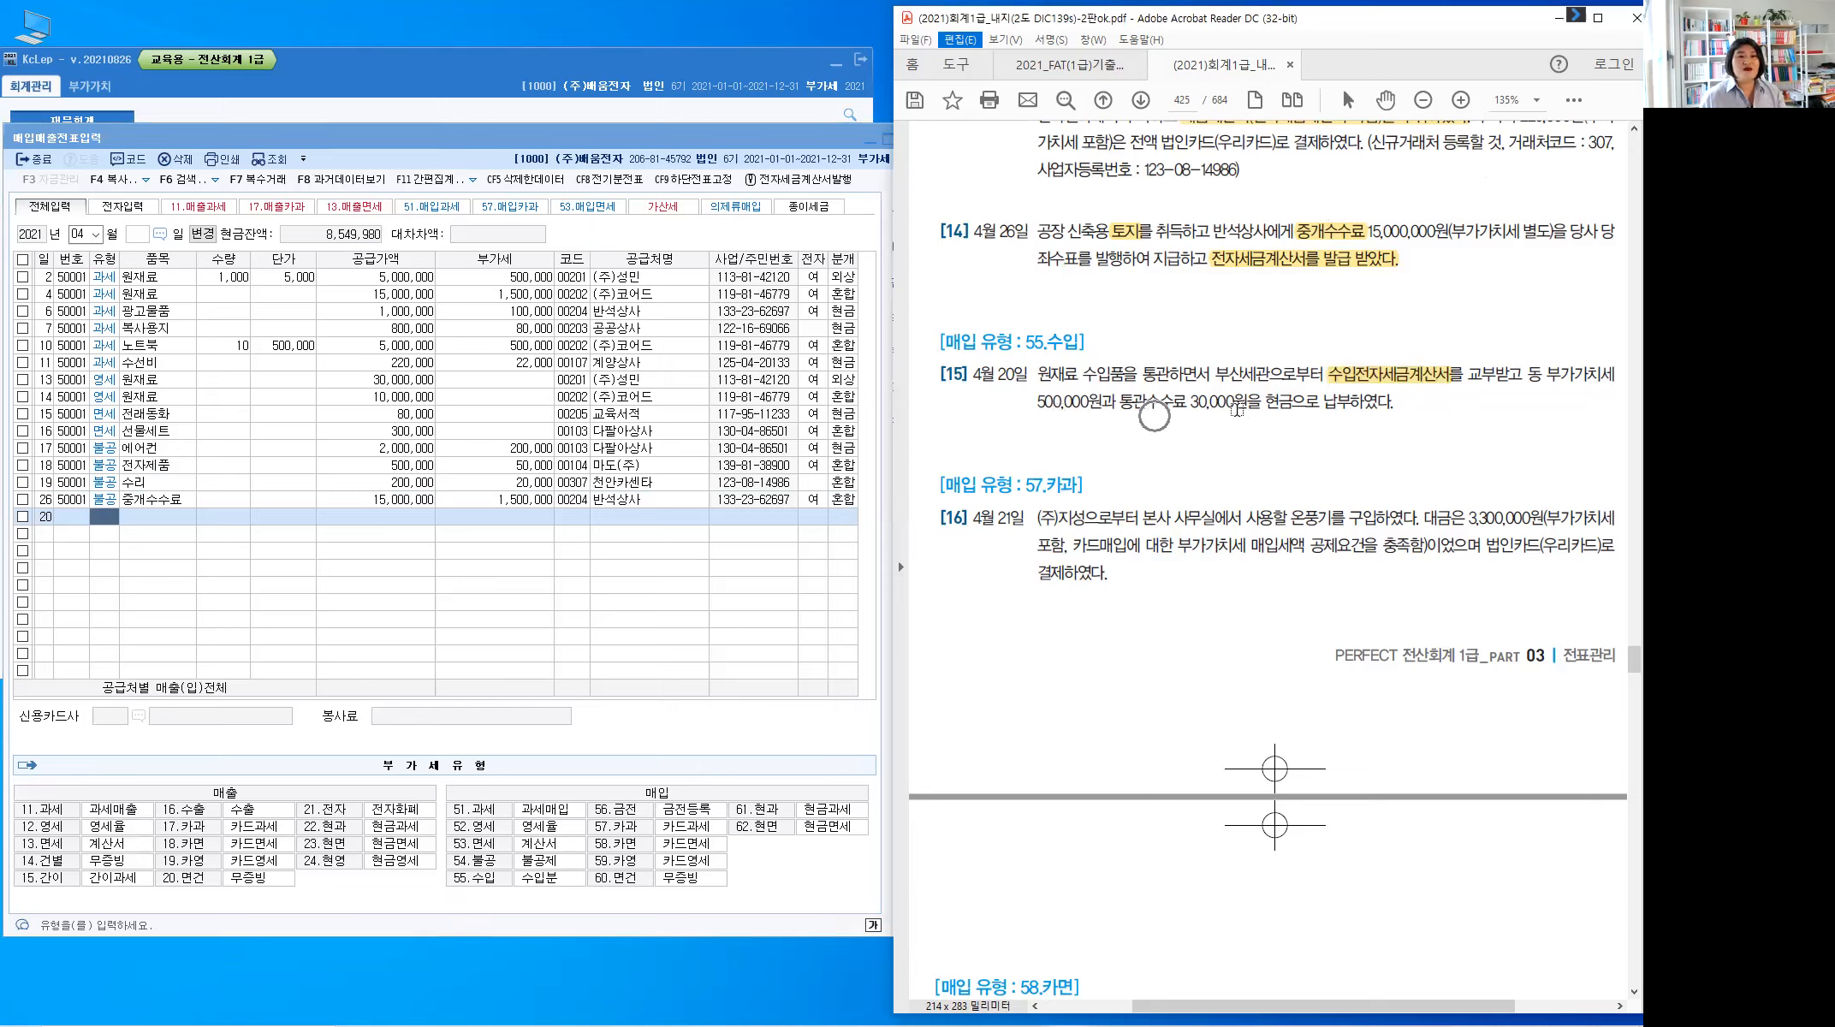
left_click_drag(1267, 402, 1306, 426)
left_click_drag(1214, 378, 1271, 378)
left_click(1337, 410)
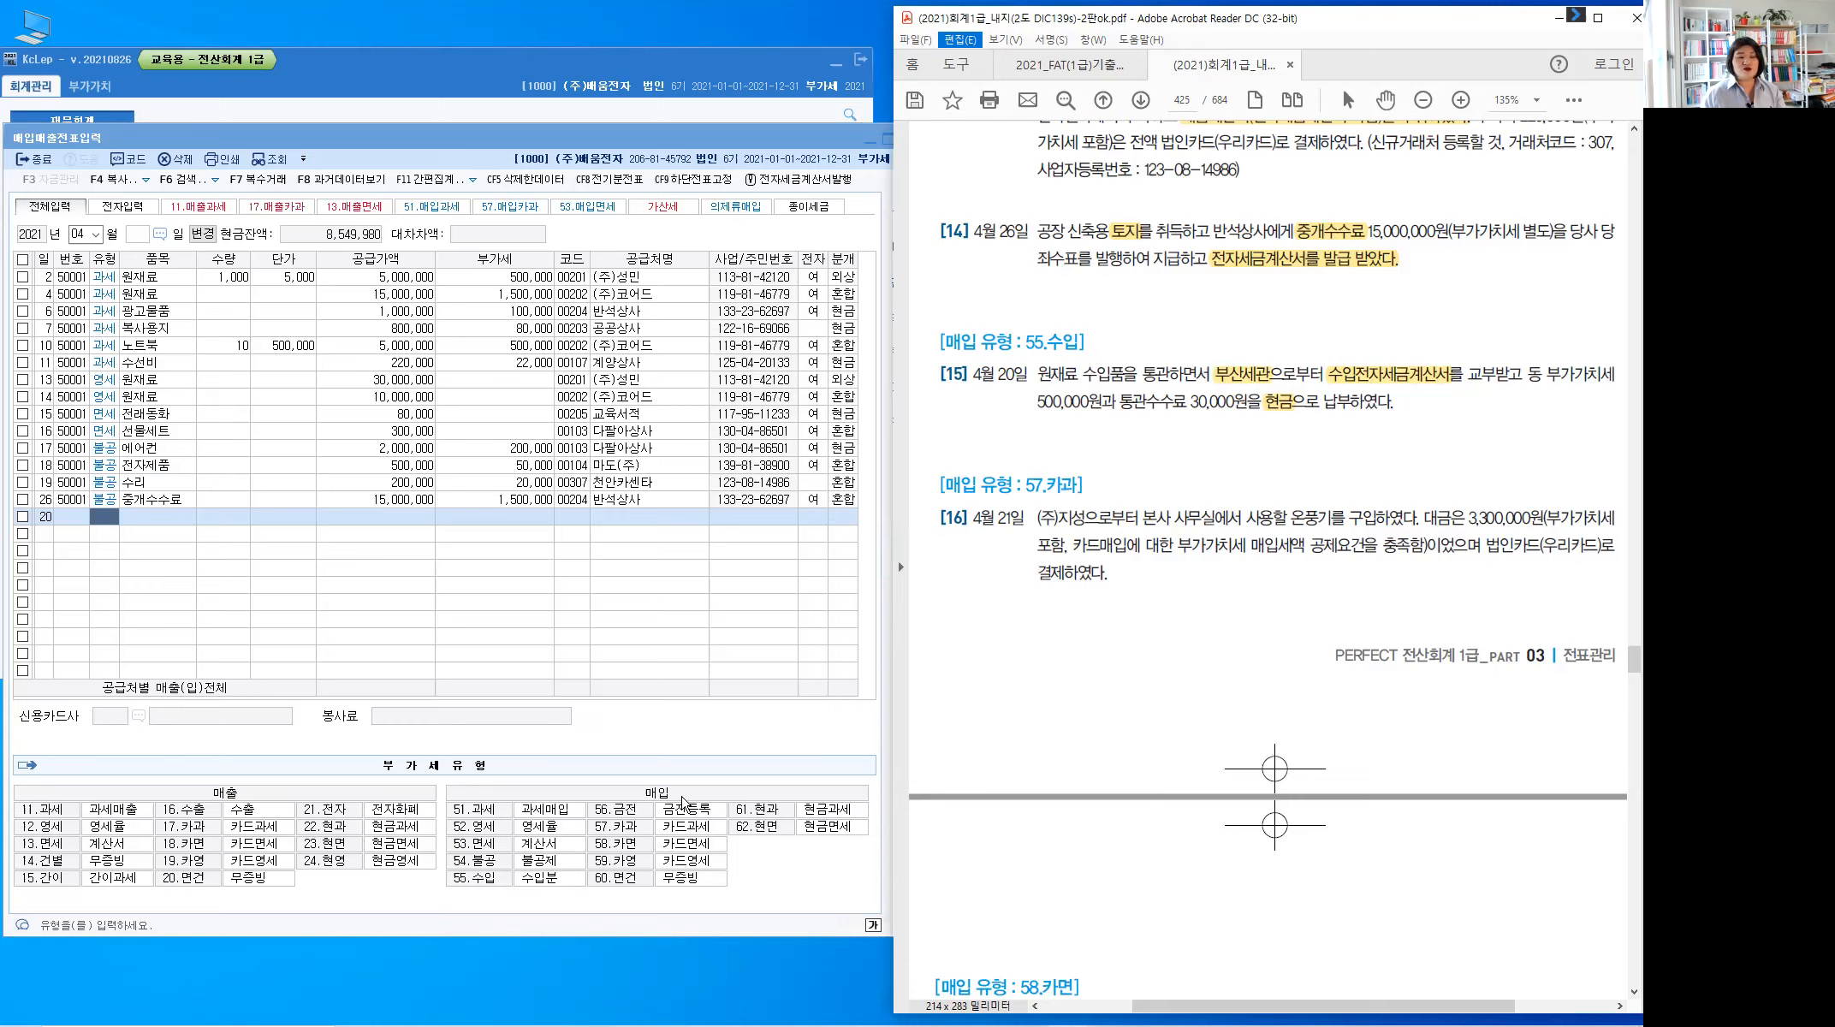
key("ctrl")
double_click(1069, 376)
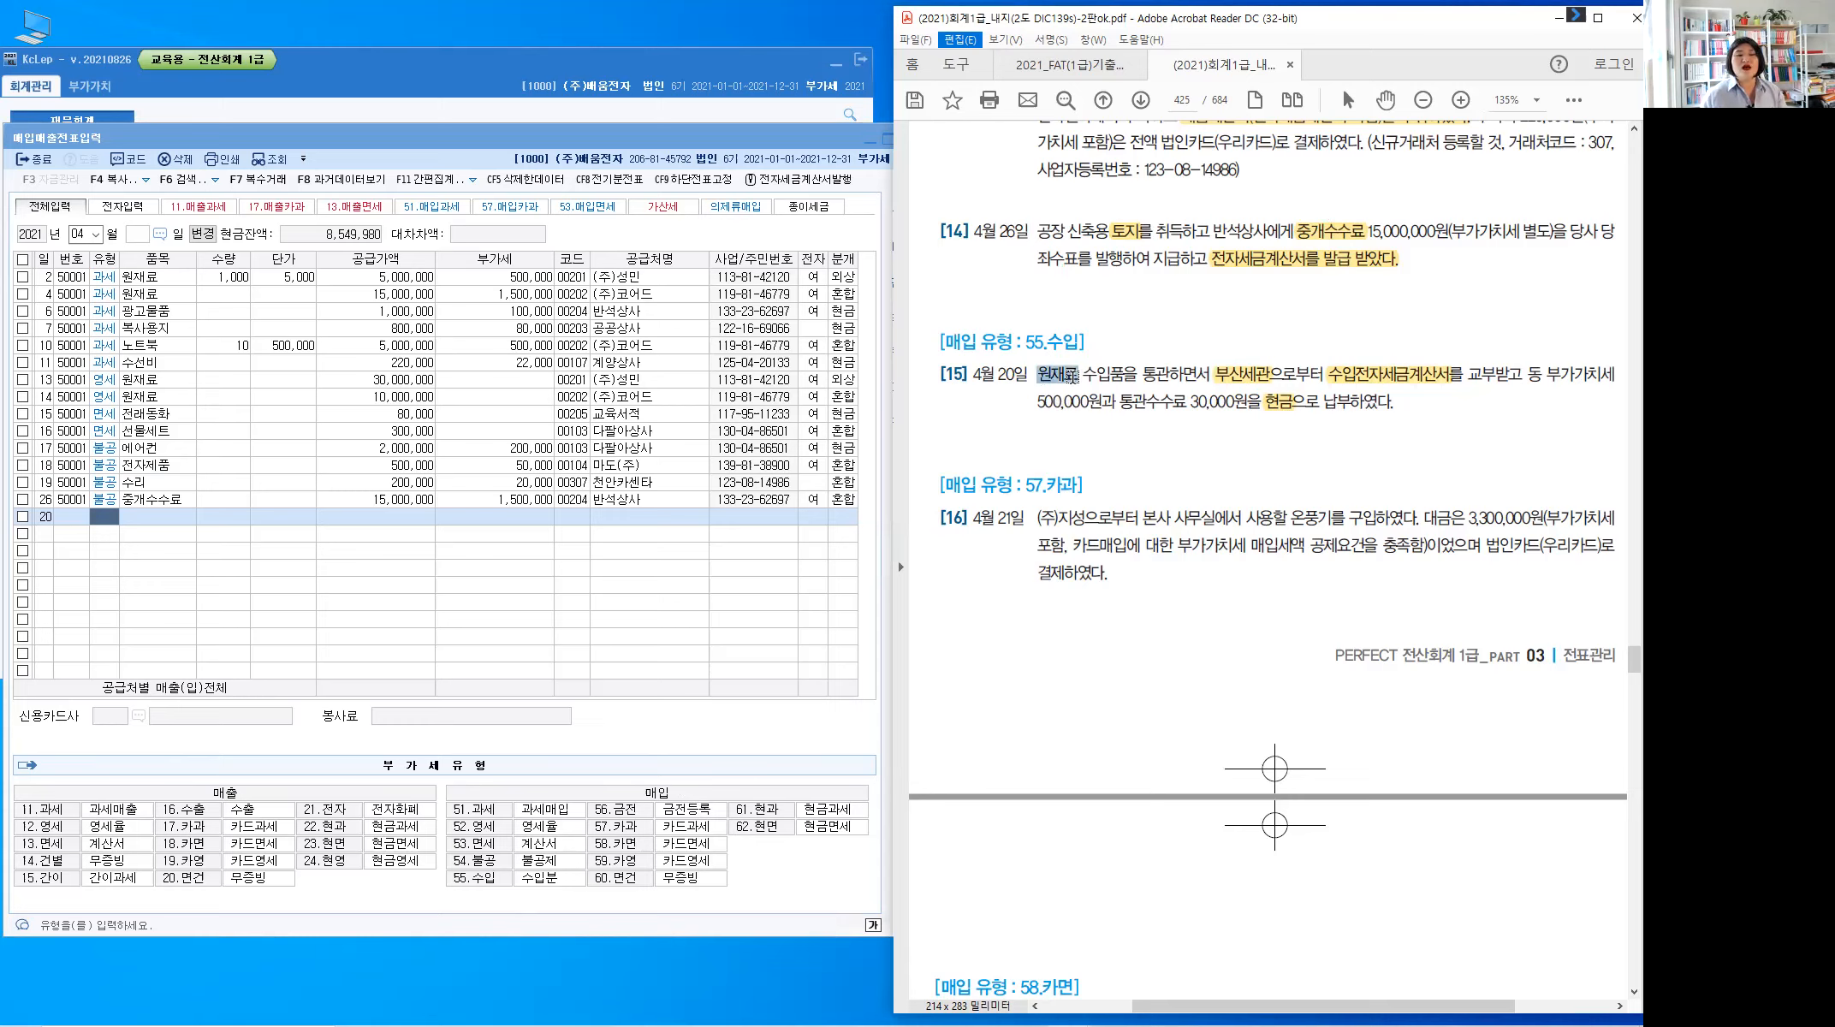
left_click(1063, 417)
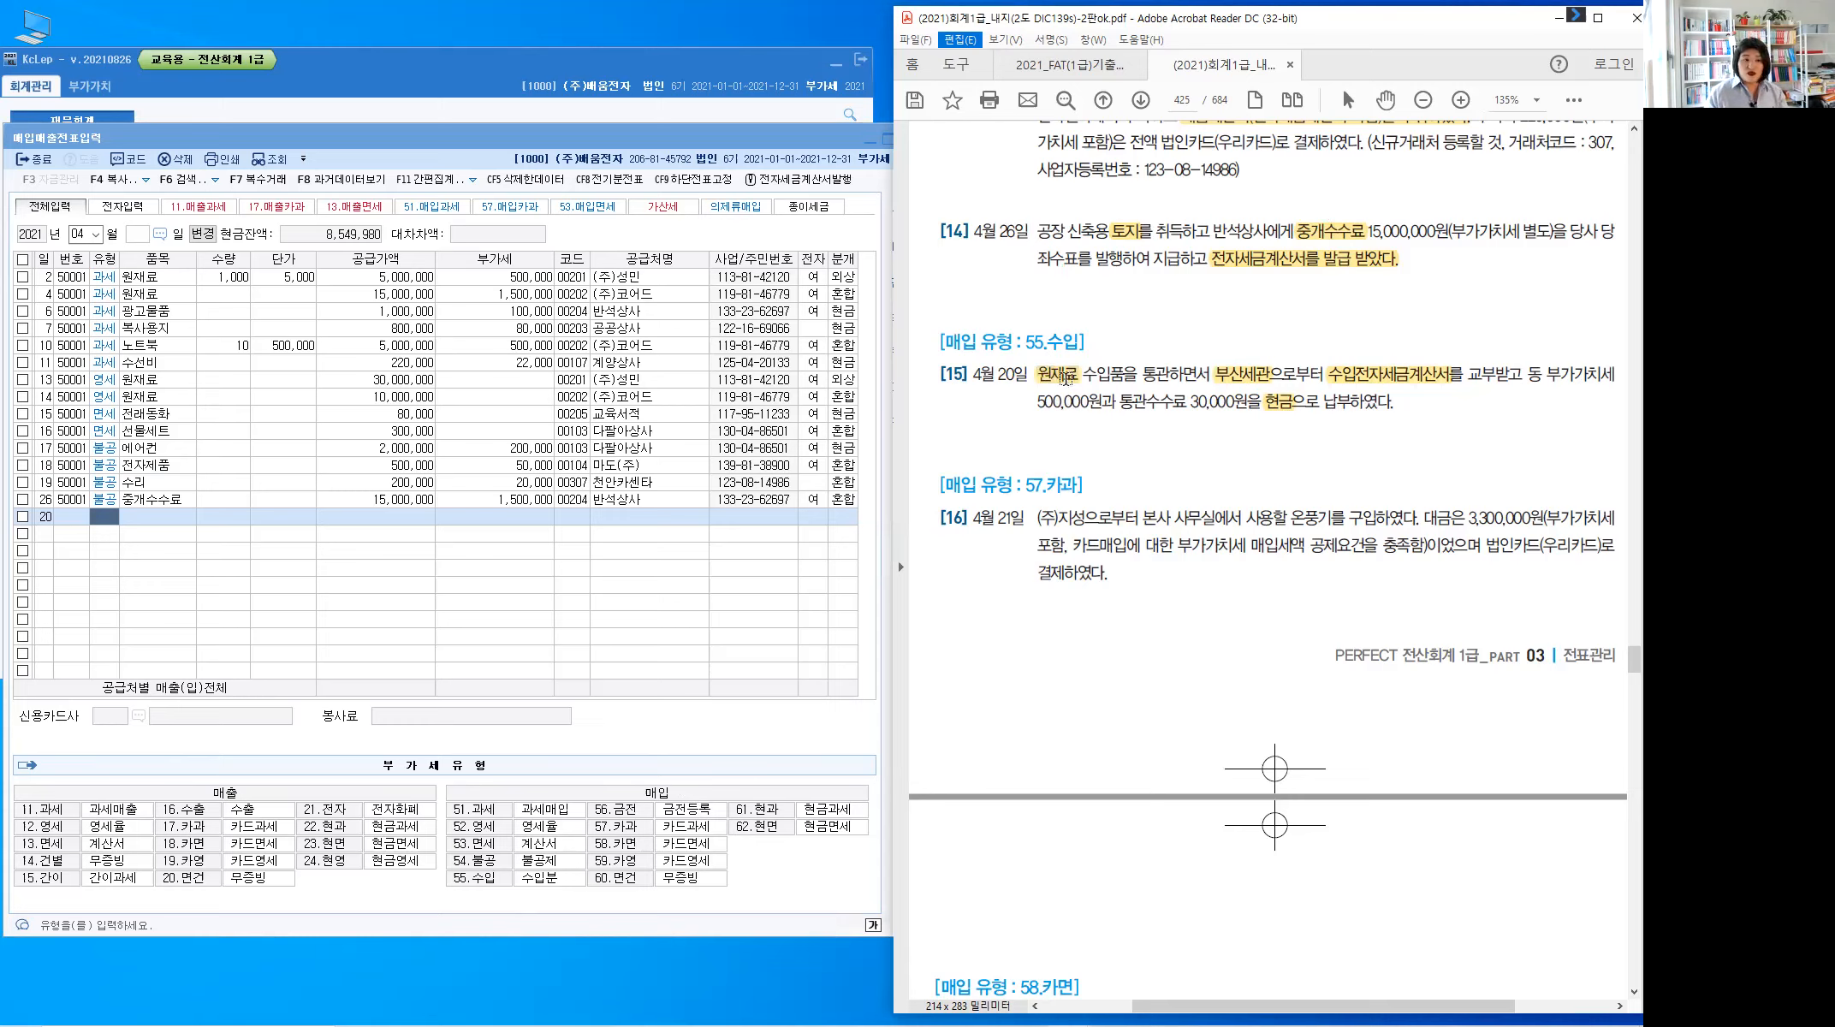
left_click_drag(1024, 342, 1080, 343)
left_click(1083, 425)
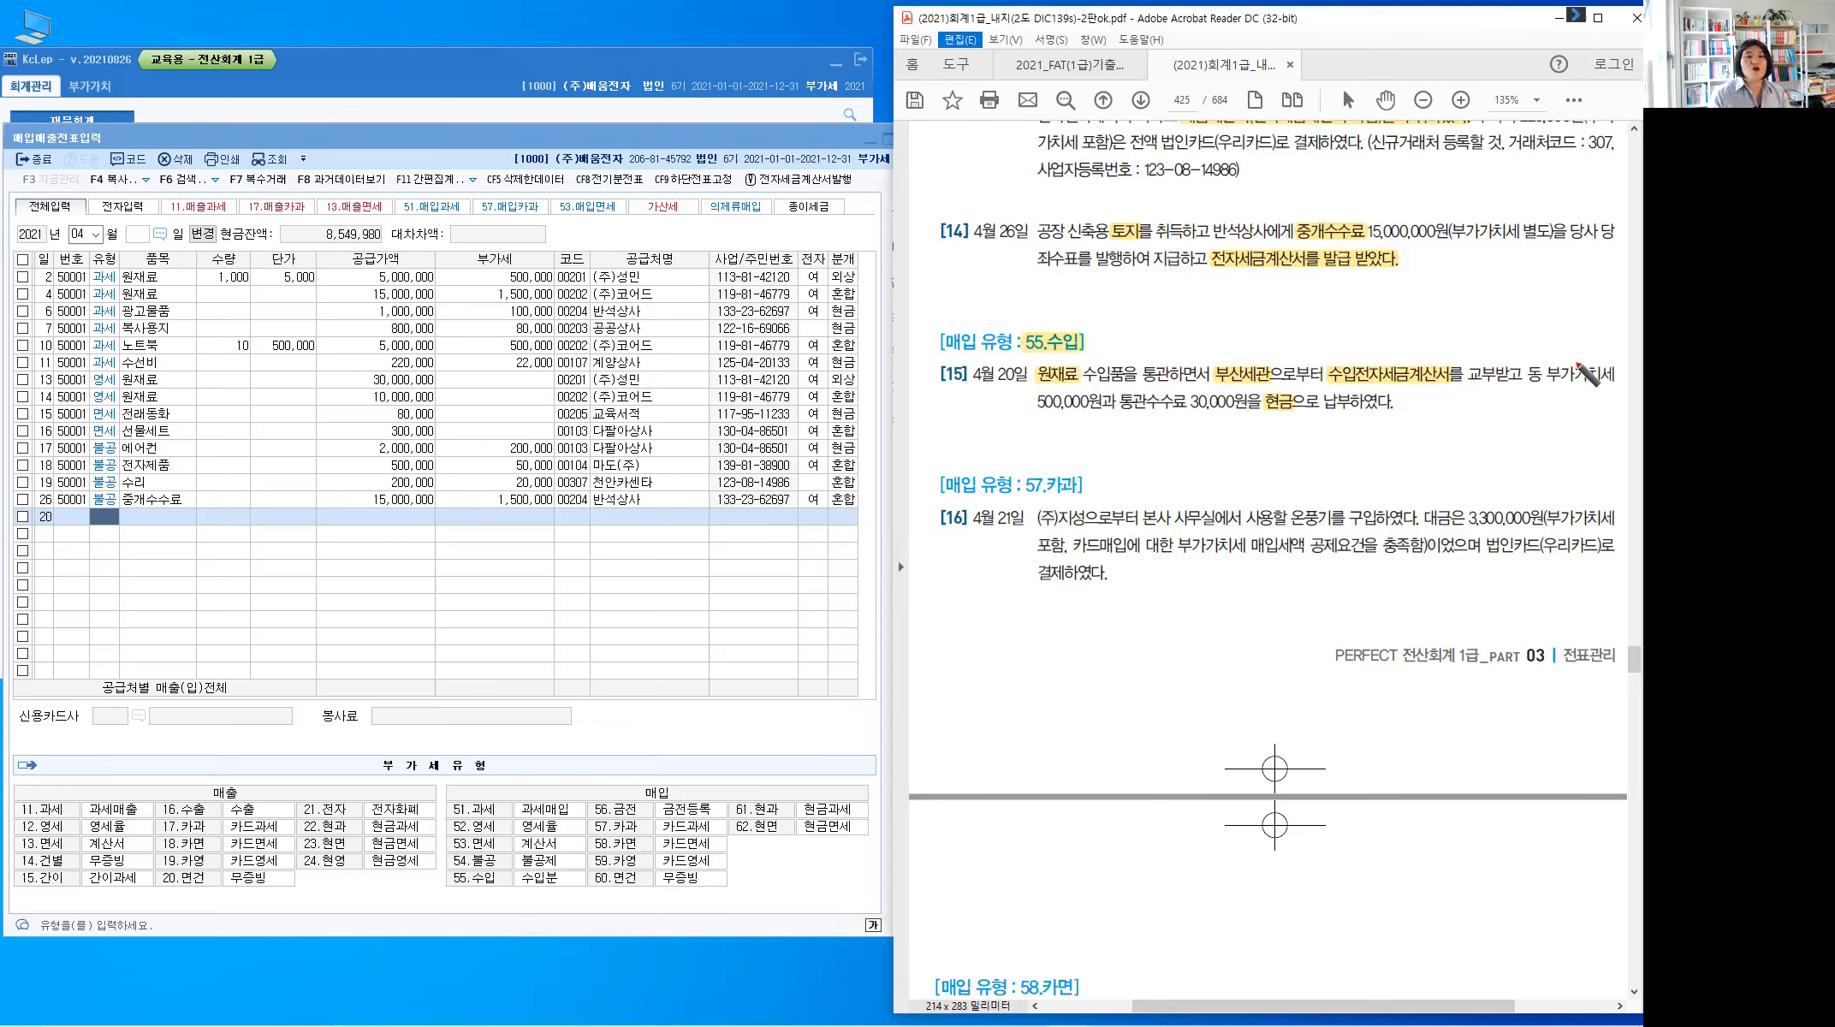
Handwrite 부·대 in red above problem [15]
left_click_drag(1560, 331, 1580, 358)
left_click_drag(1477, 298, 1477, 314)
mouse_move(1487, 299)
left_mouse_down()
mouse_move(1490, 331)
mouse_move(1489, 307)
left_mouse_up()
left_click_drag(1470, 320, 1495, 317)
left_click(1506, 313)
left_click_drag(1483, 319, 1531, 316)
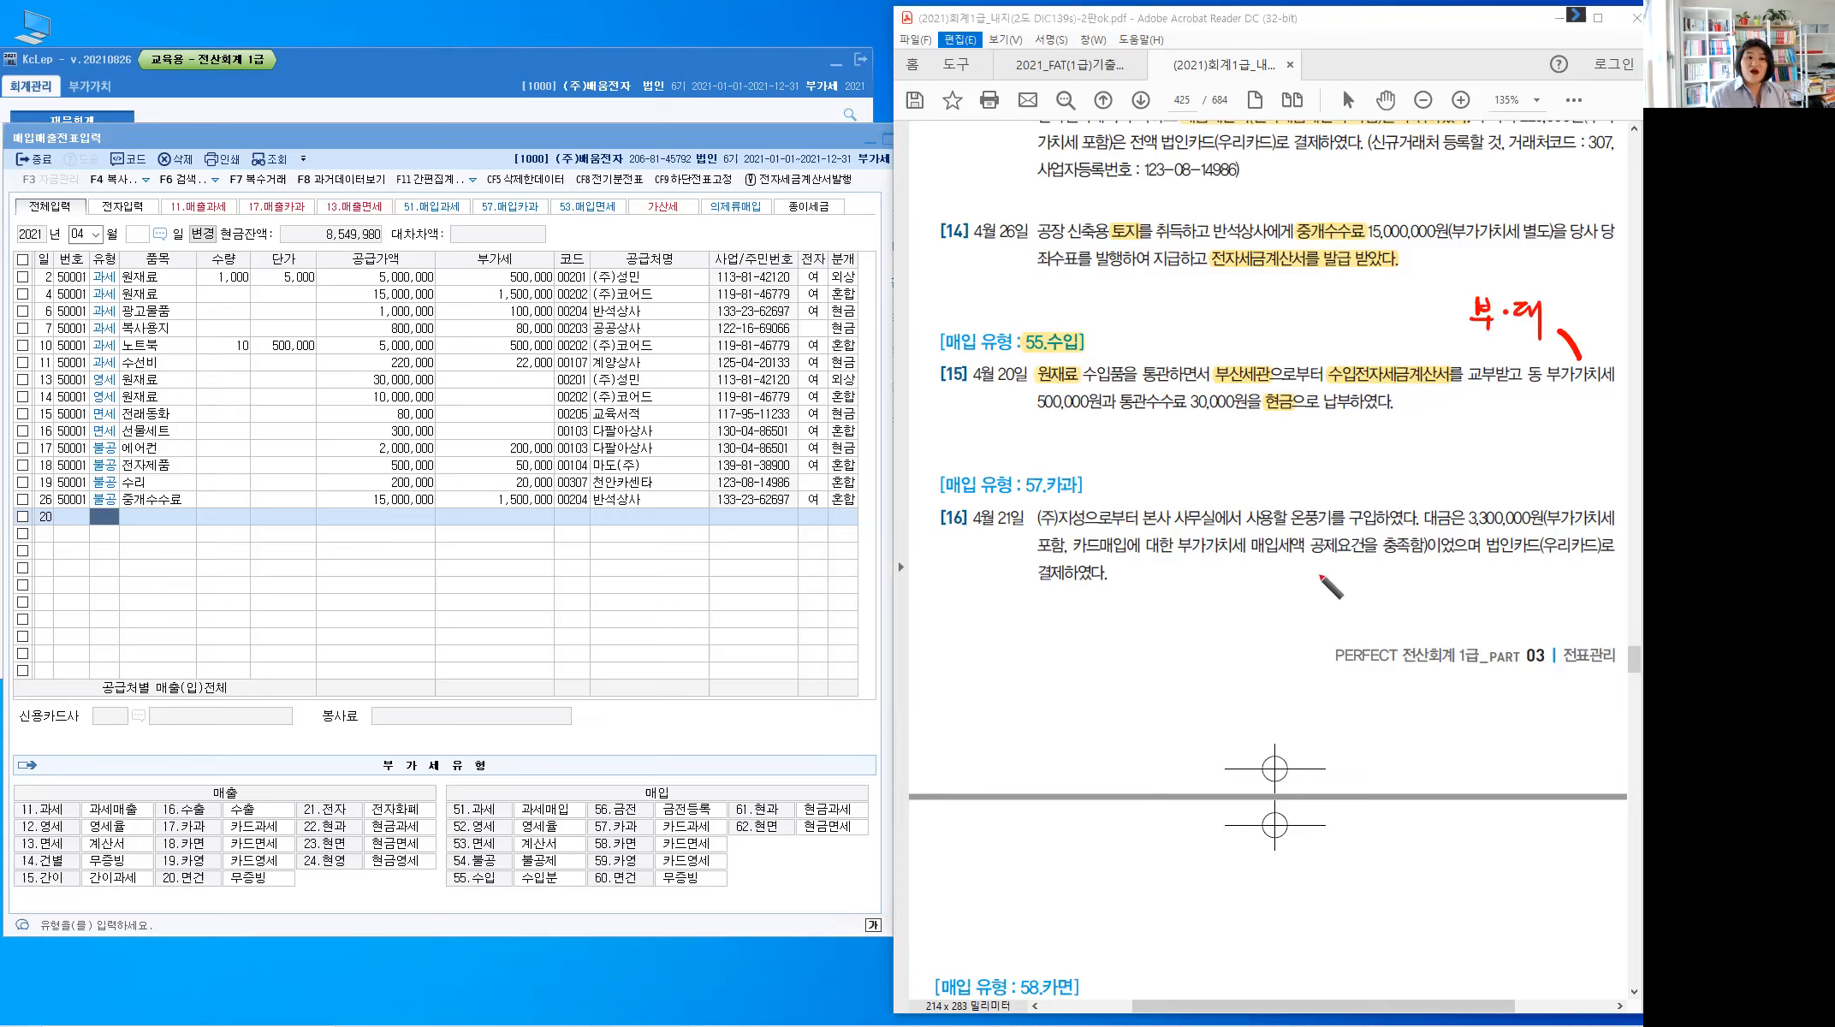
Underline 통관수수료 30,000원 and write '취득부대비용 : 원재료' beneath it
mouse_move(1119, 419)
left_mouse_down()
mouse_move(1251, 417)
mouse_move(1141, 438)
mouse_move(1171, 444)
left_mouse_up()
mouse_move(1178, 428)
left_mouse_down()
mouse_move(1177, 455)
mouse_move(1200, 437)
left_mouse_up()
left_click_drag(1184, 443, 1208, 444)
left_click_drag(1217, 430, 1224, 446)
left_click_drag(1216, 449, 1256, 446)
left_click_drag(1263, 430, 1272, 461)
left_click_drag(1283, 428, 1283, 431)
left_click_drag(1279, 438, 1275, 457)
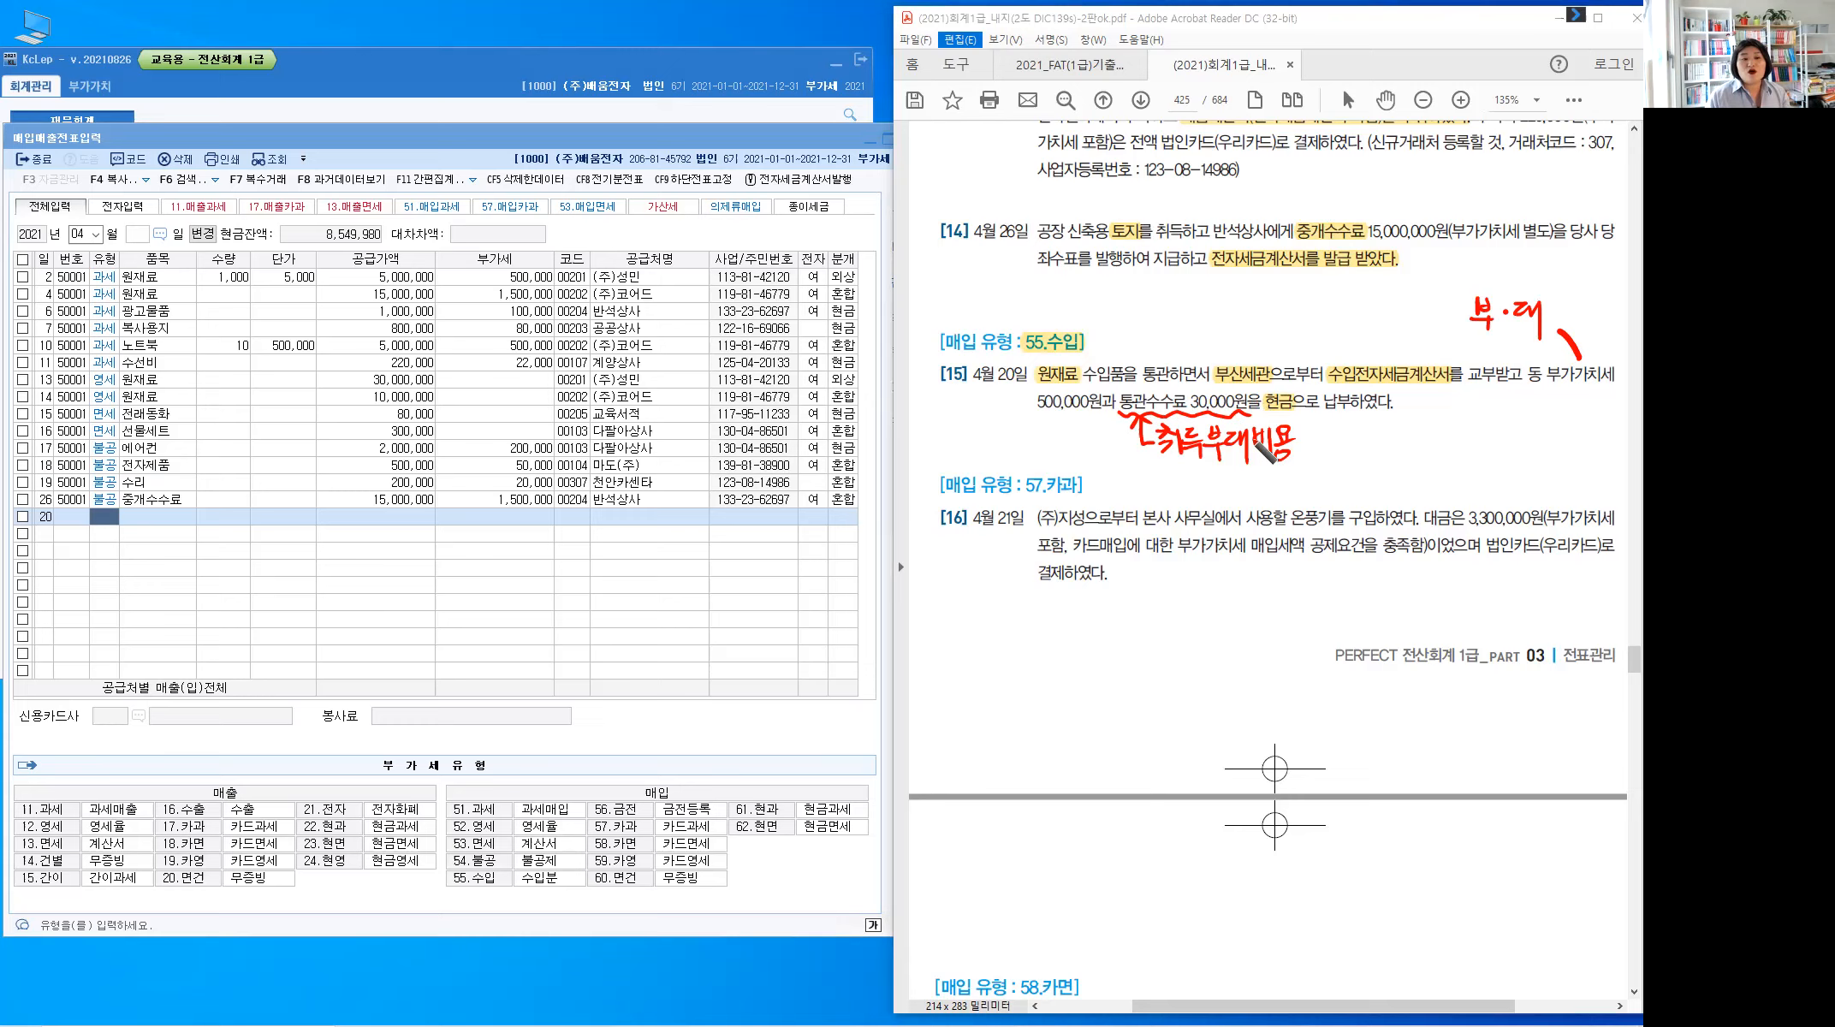
left_click(1305, 437)
left_click(1305, 447)
mouse_move(1335, 424)
left_mouse_down()
mouse_move(1320, 445)
mouse_move(1369, 445)
mouse_move(1374, 466)
mouse_move(1396, 438)
mouse_move(1374, 431)
mouse_move(1411, 462)
mouse_move(1390, 475)
left_mouse_up()
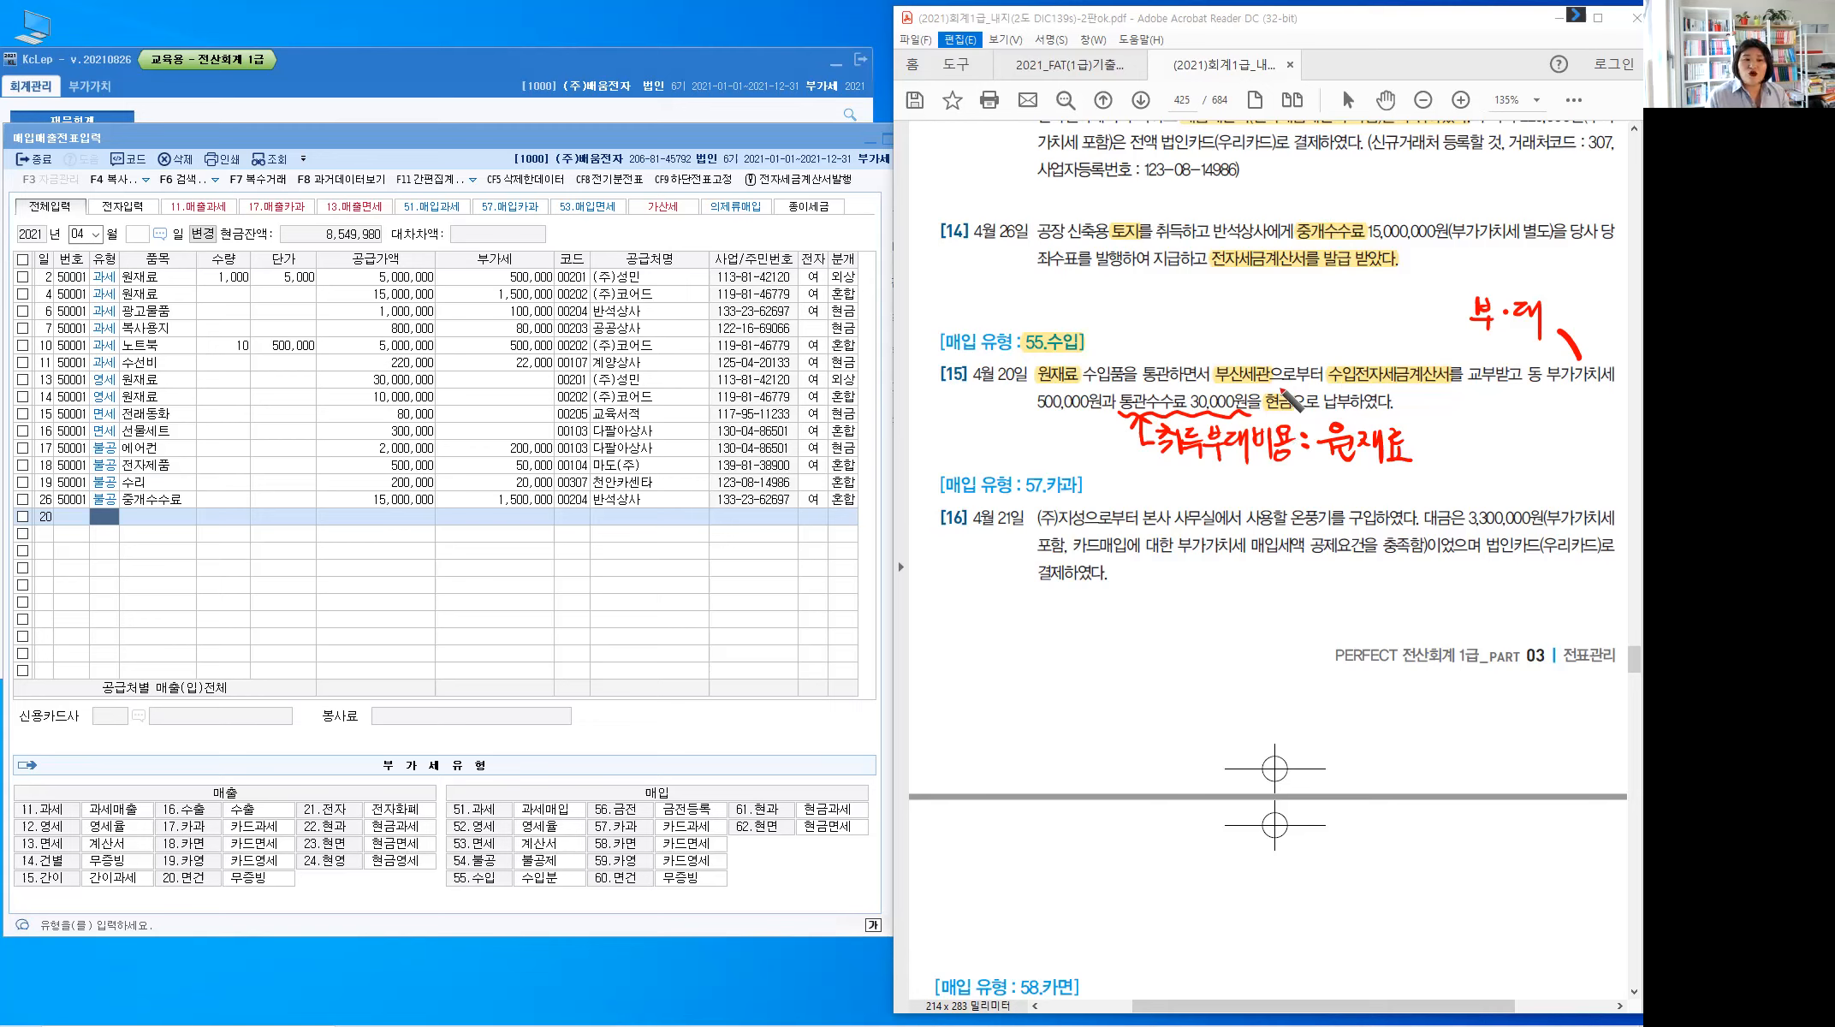
Draw an arrow toward 수입전자세금계산서 and jot 500,000 and 5,000,000 above the entries
mouse_move(1314, 308)
left_mouse_down()
mouse_move(1277, 387)
mouse_move(1292, 377)
left_mouse_up()
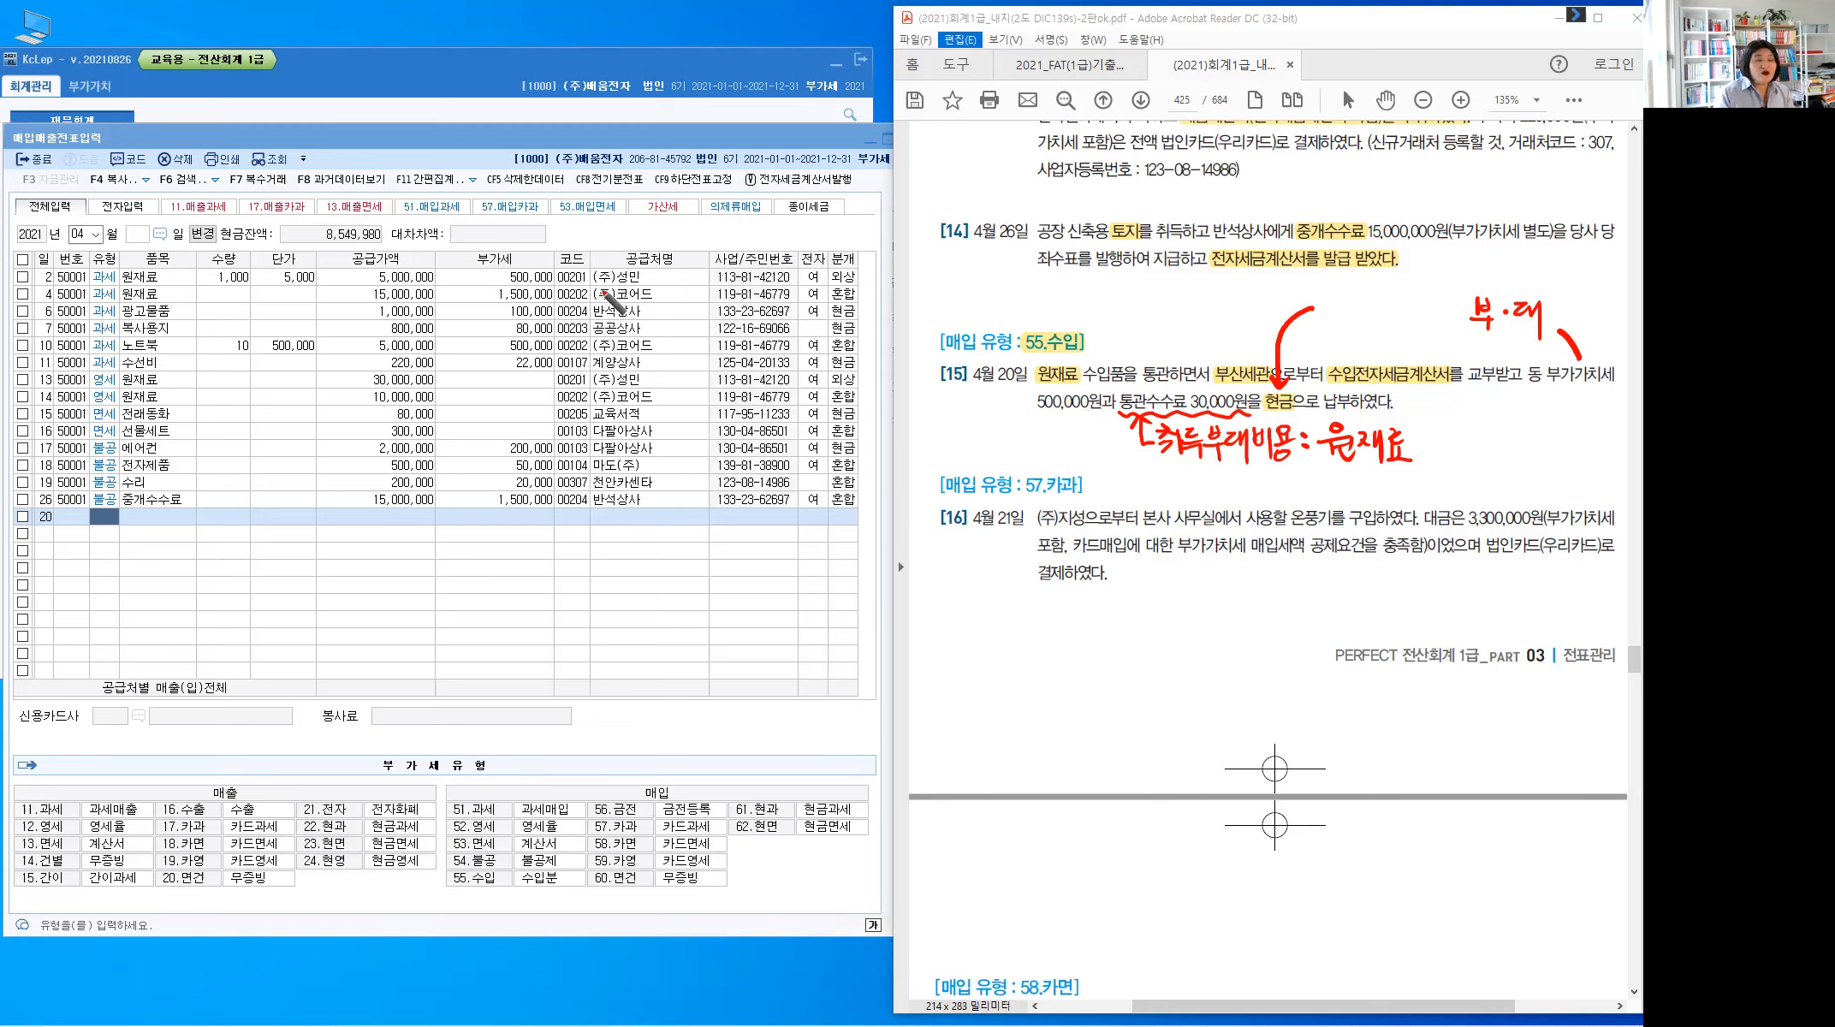
mouse_move(473, 214)
left_mouse_down()
mouse_move(475, 236)
mouse_move(549, 221)
left_mouse_up()
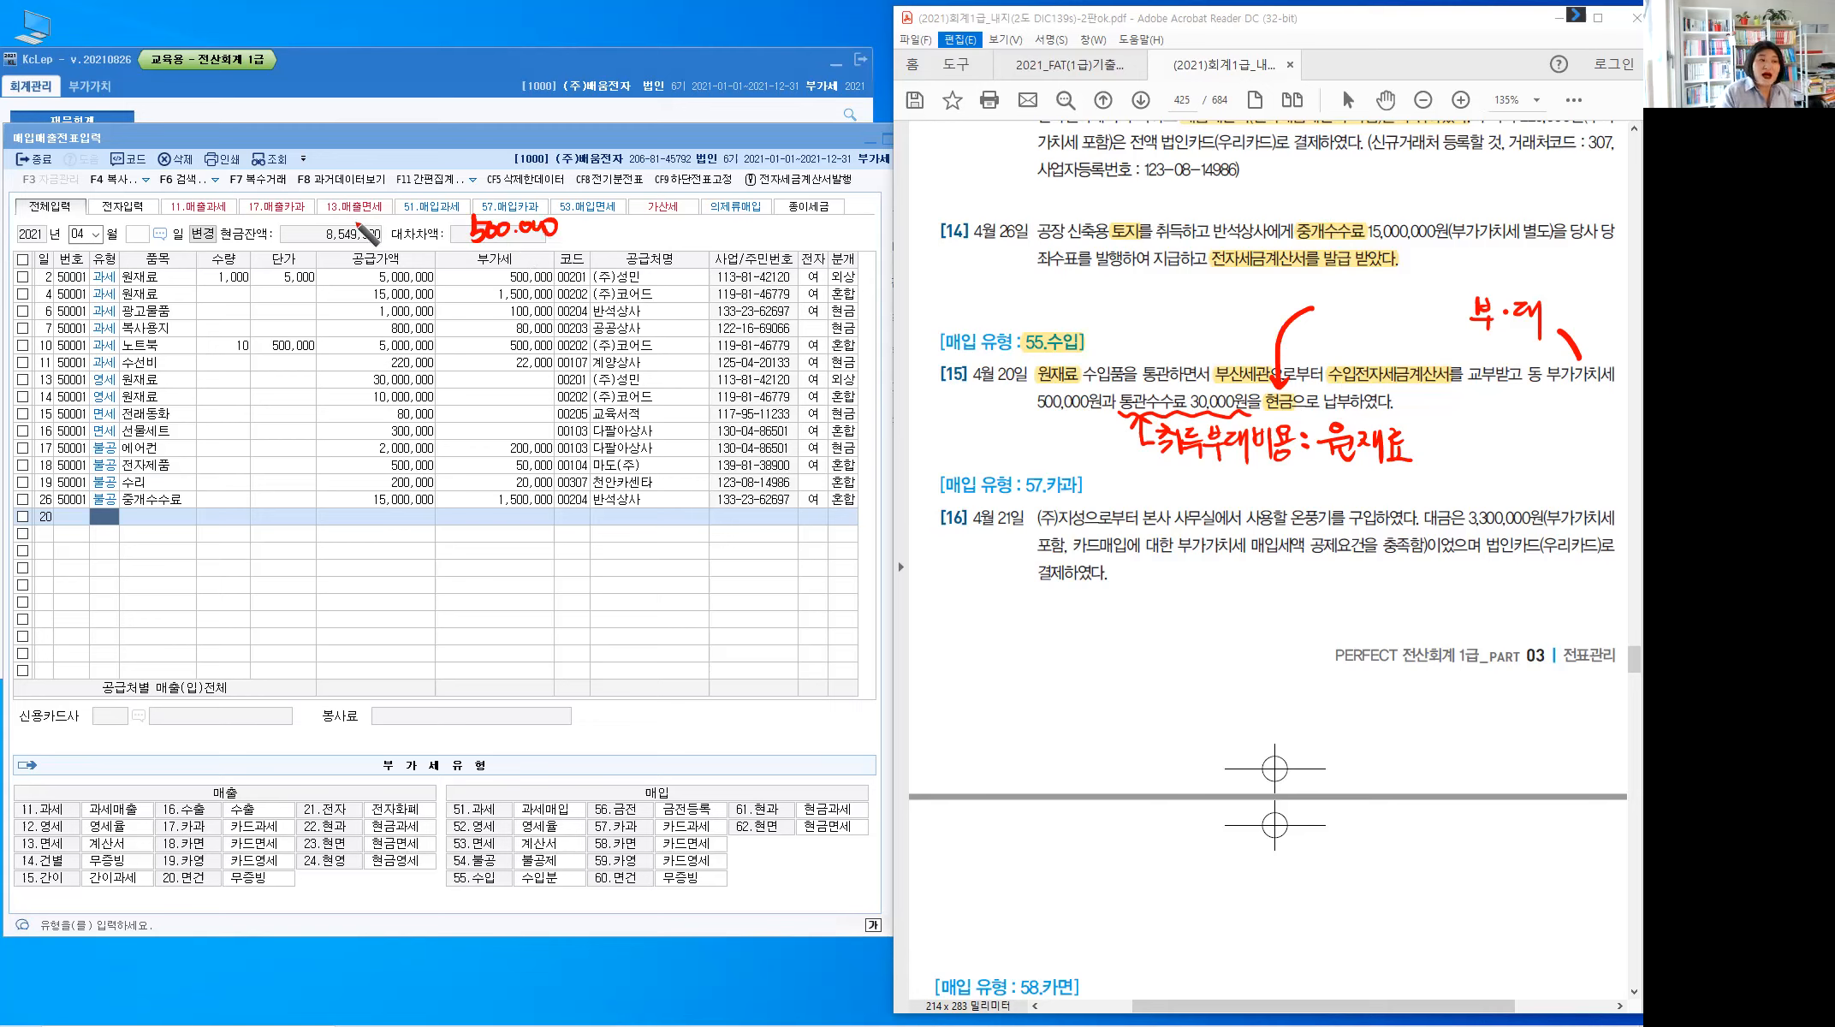
mouse_move(331, 207)
left_mouse_down()
mouse_move(330, 241)
mouse_move(345, 215)
mouse_move(409, 243)
mouse_move(437, 220)
left_mouse_up()
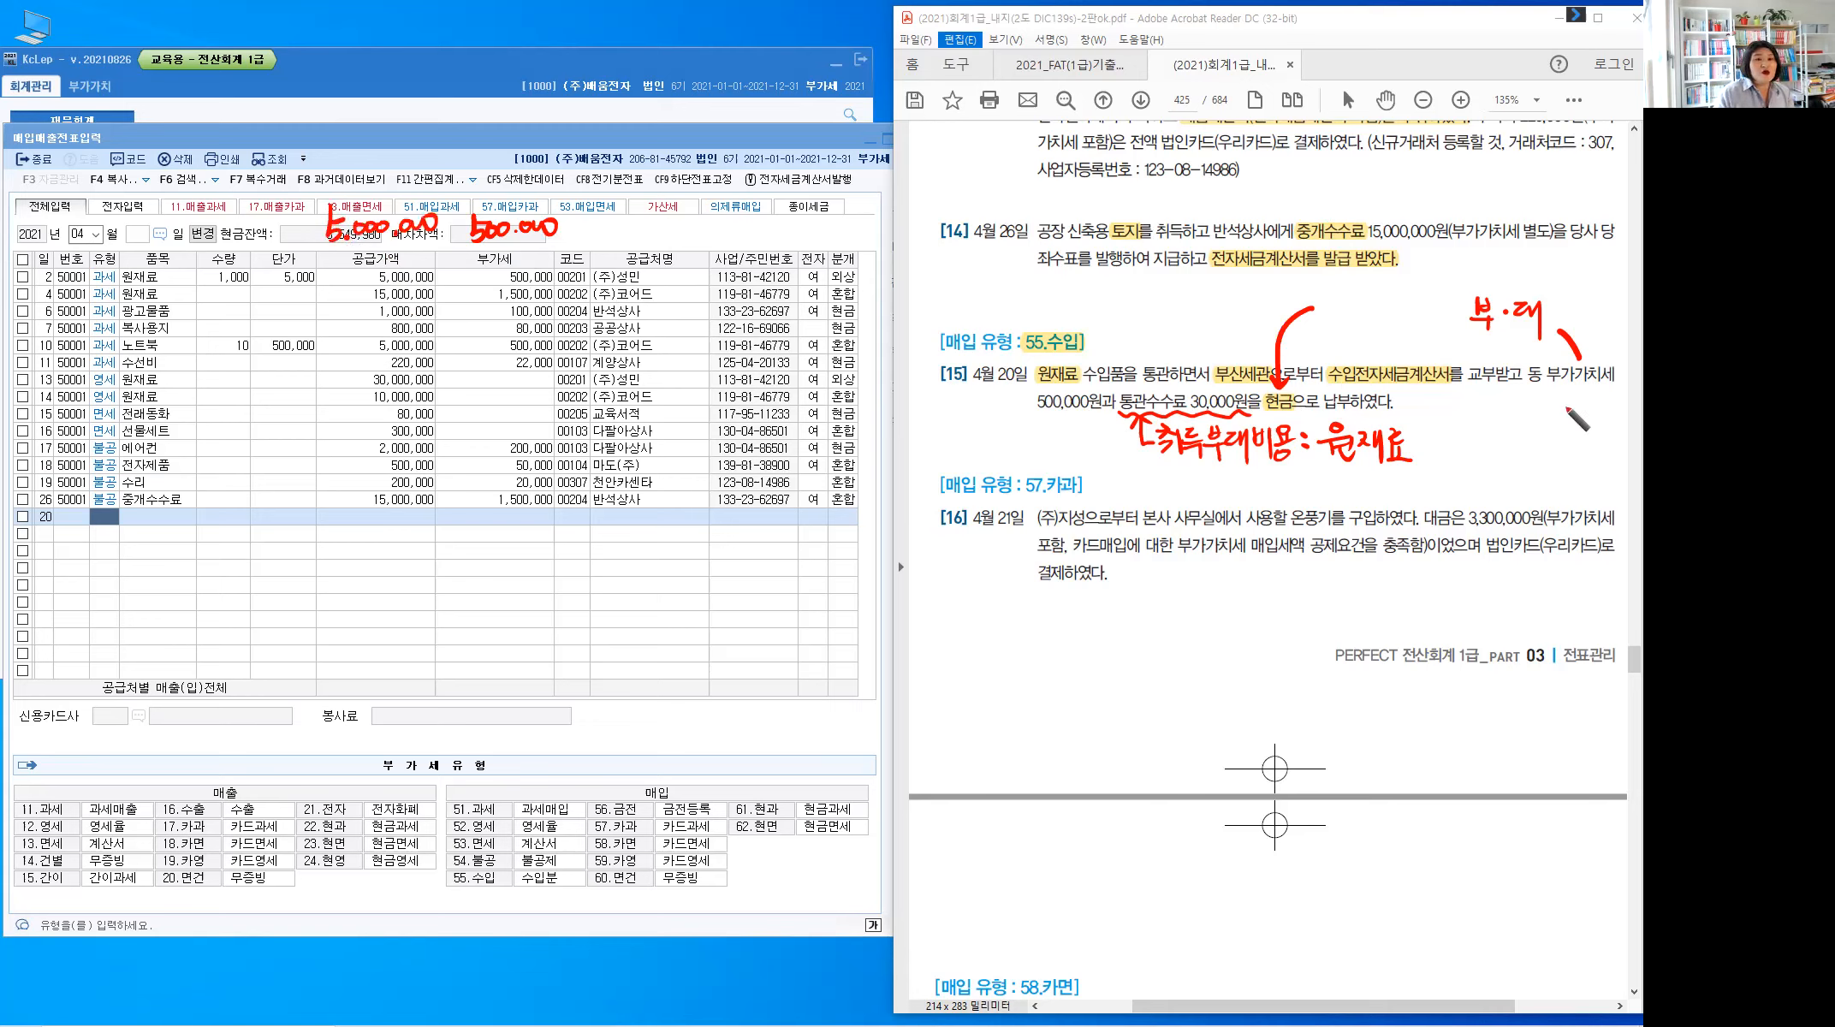
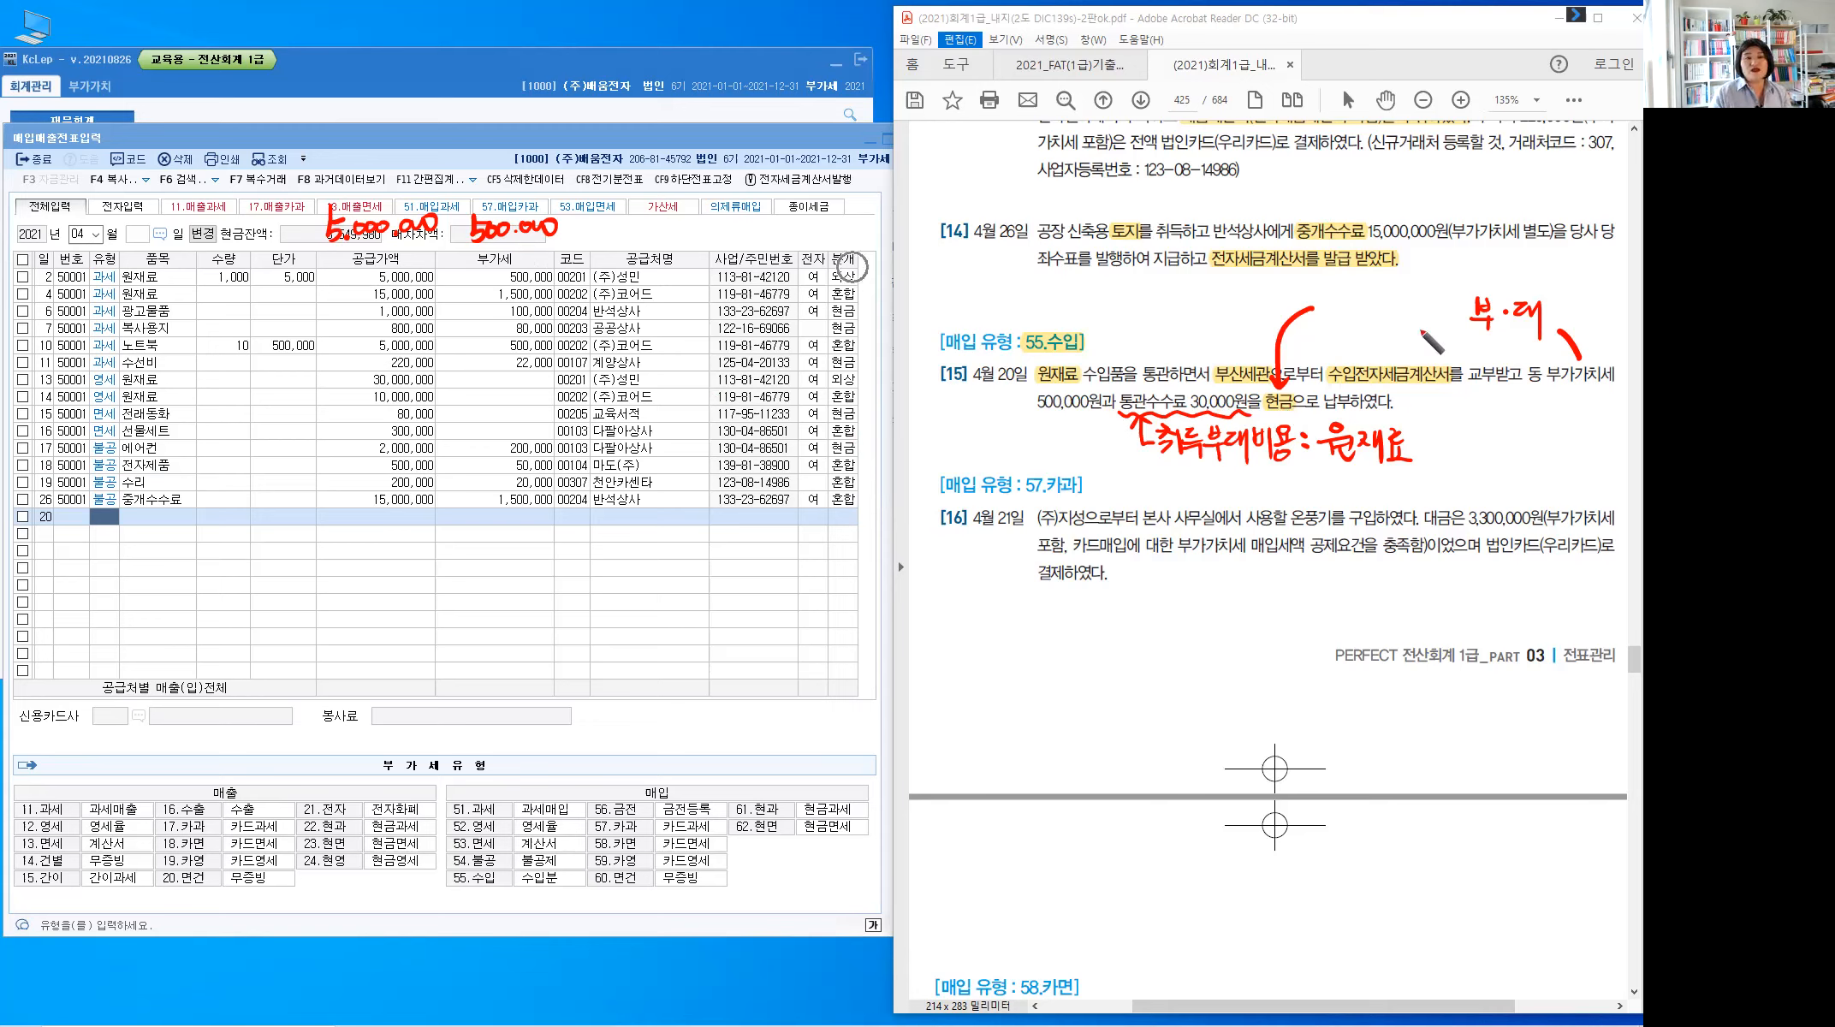
Write 혼합 in red above problem [15], then return to the KcLep entry screen
mouse_move(1331, 296)
left_mouse_down()
mouse_move(1337, 322)
mouse_move(1369, 314)
left_mouse_up()
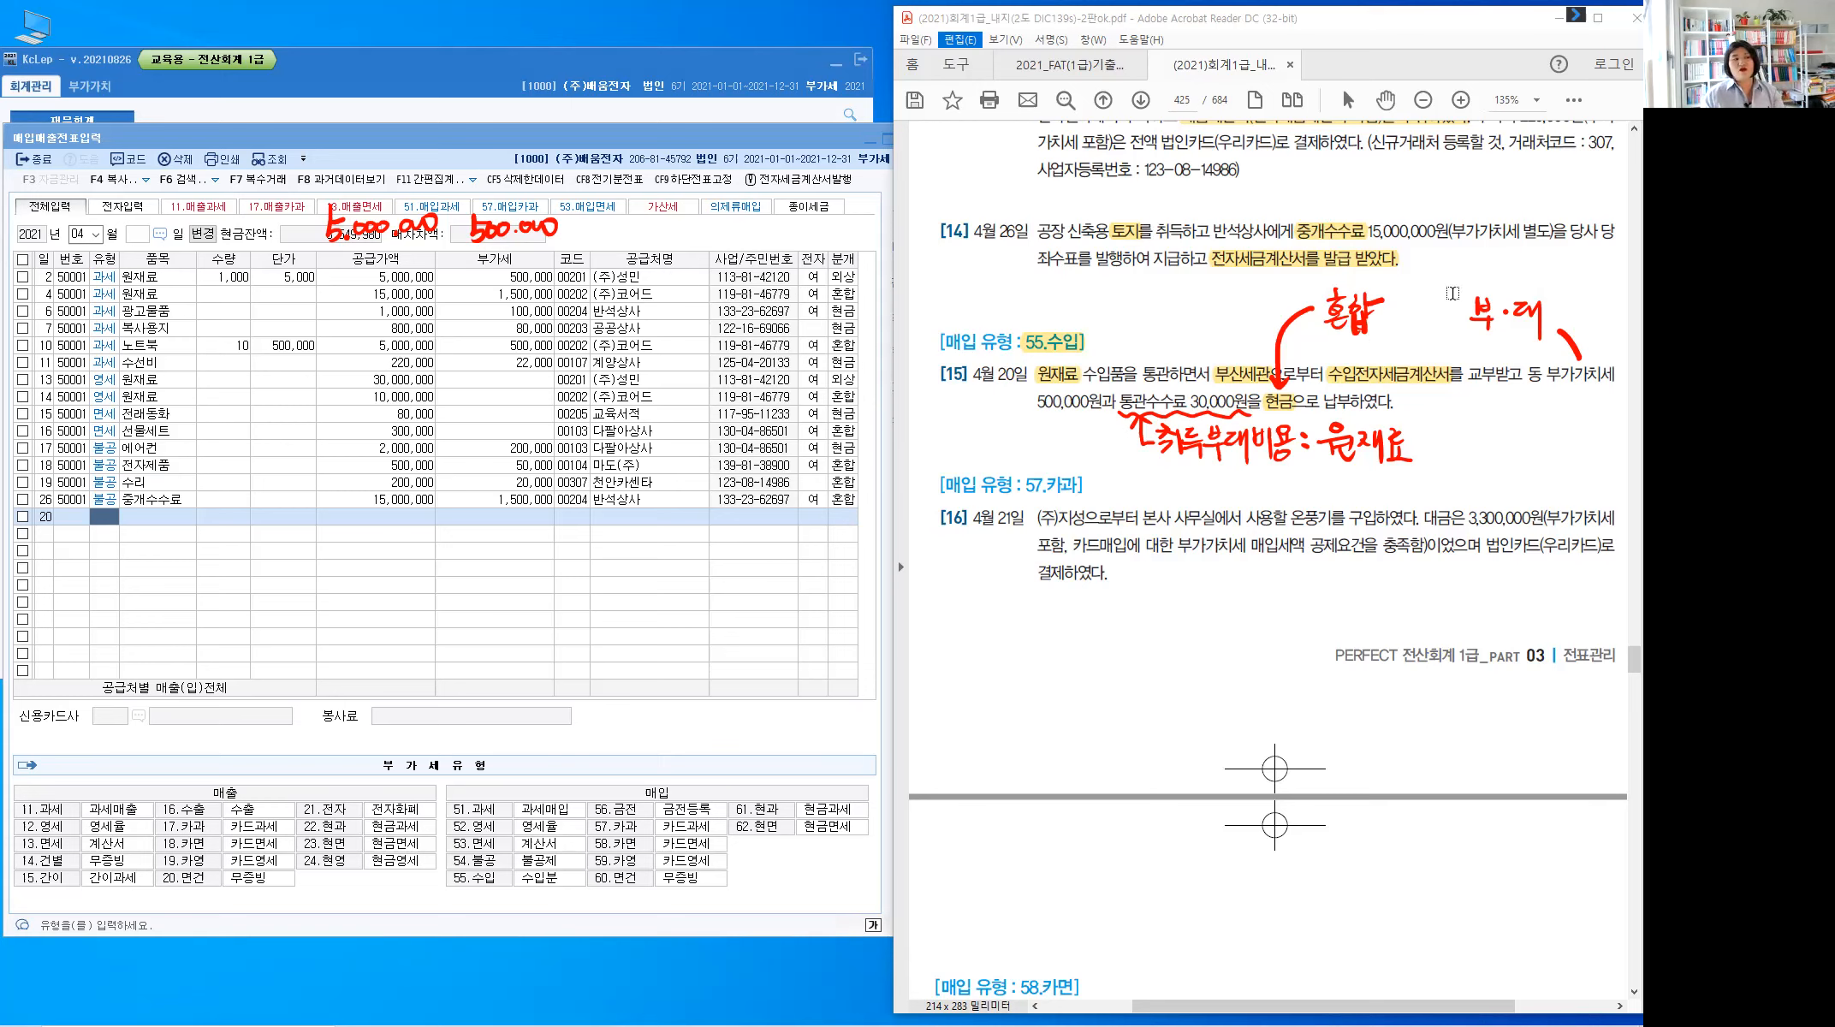
left_click(112, 519)
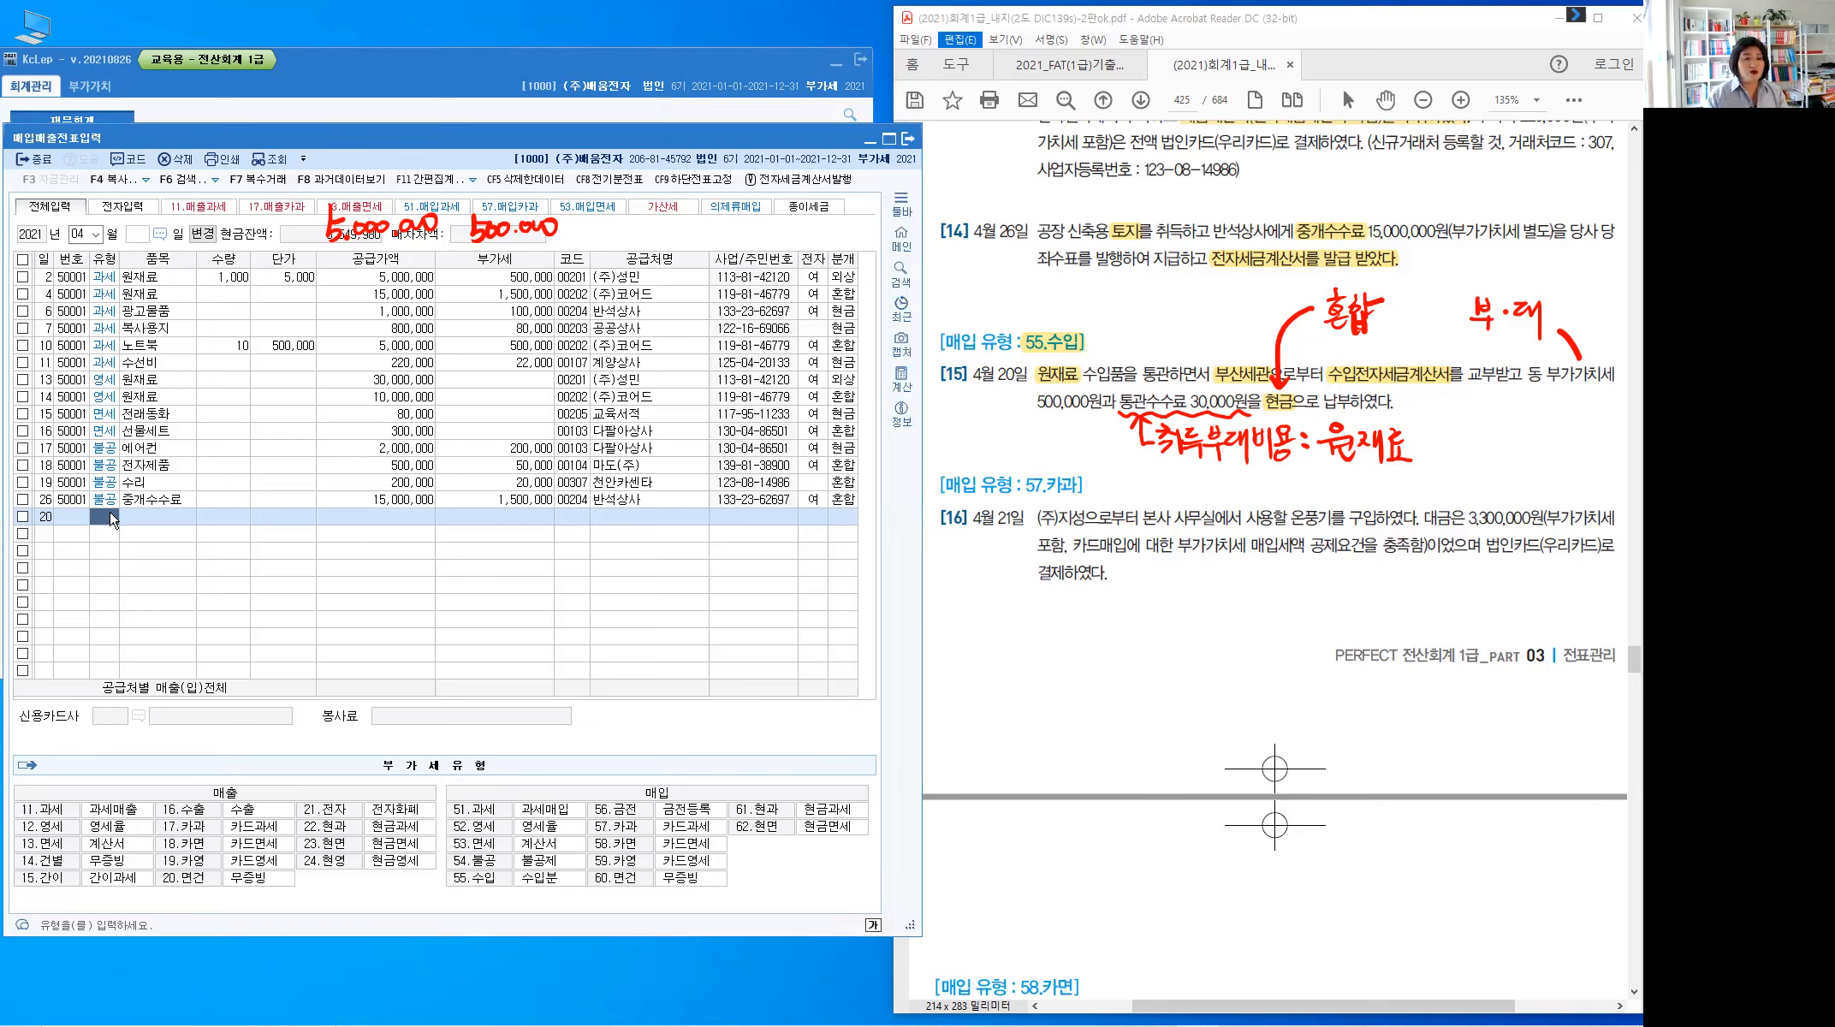
Start the row as type 55 수입 for 원재료, 5,000,000 supply with 500,000 VAT
type("55")
key("Return")
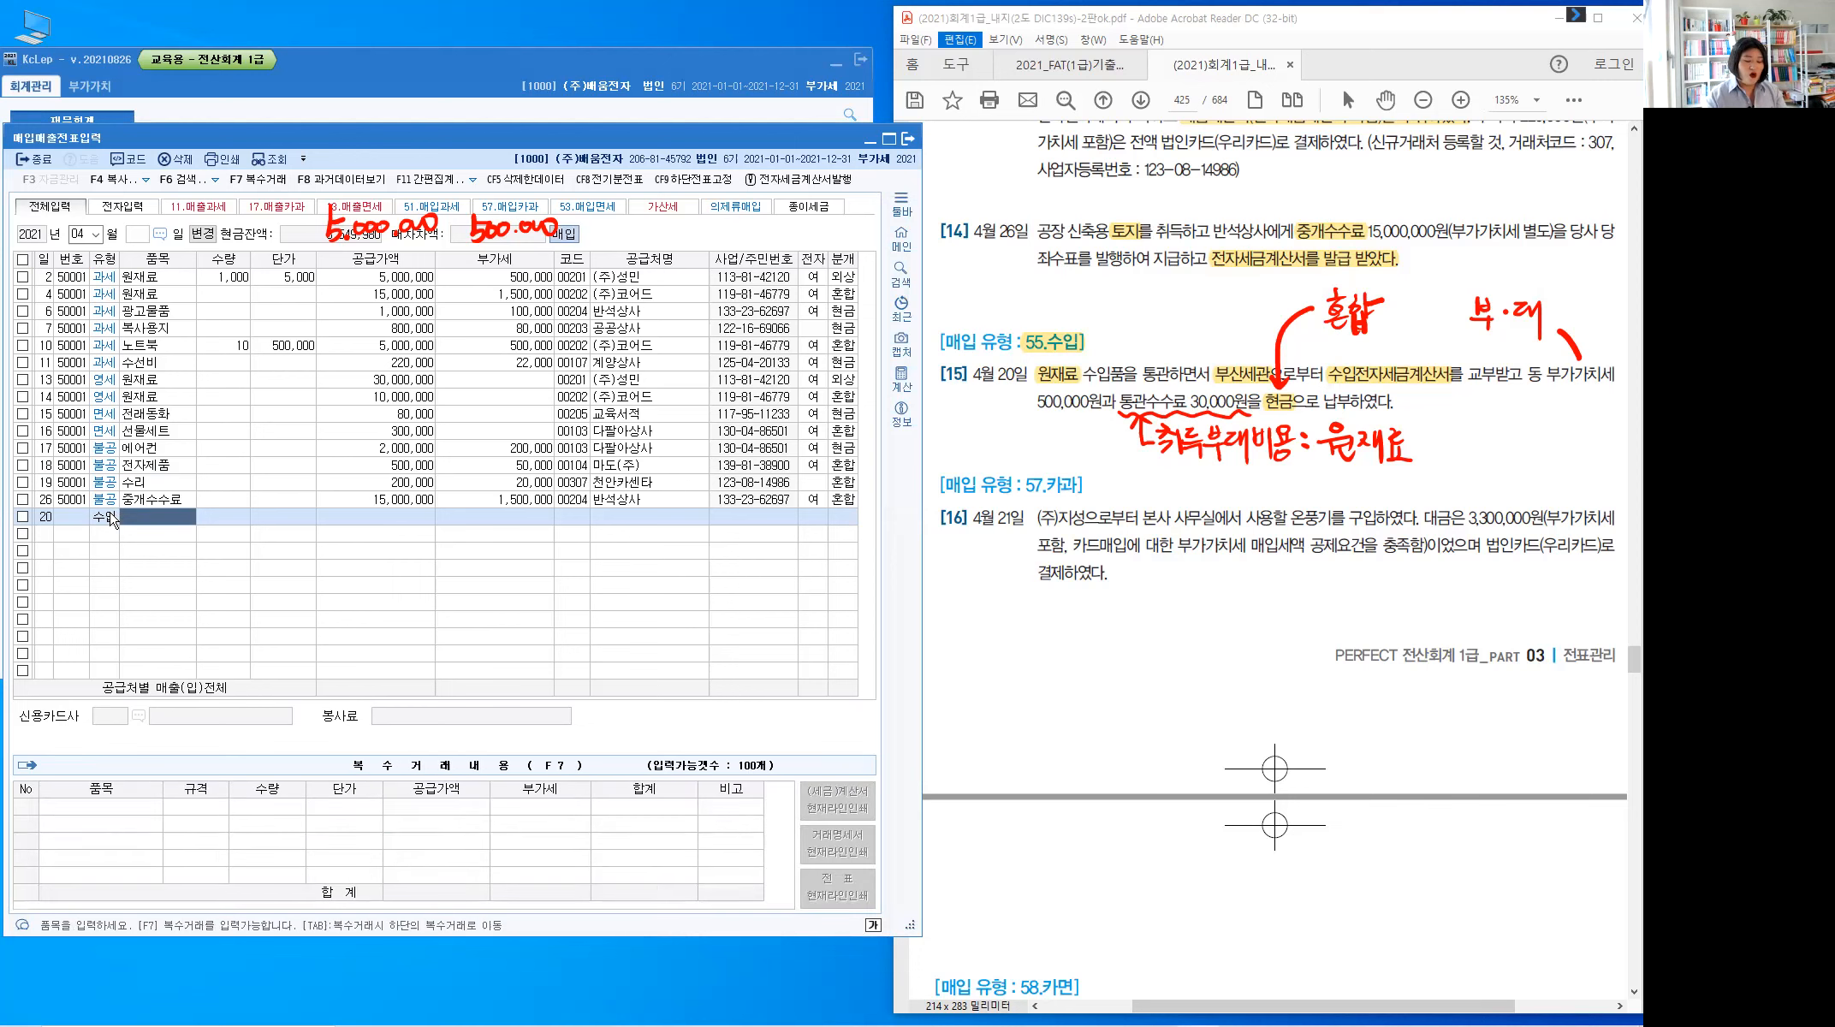
type("원재료")
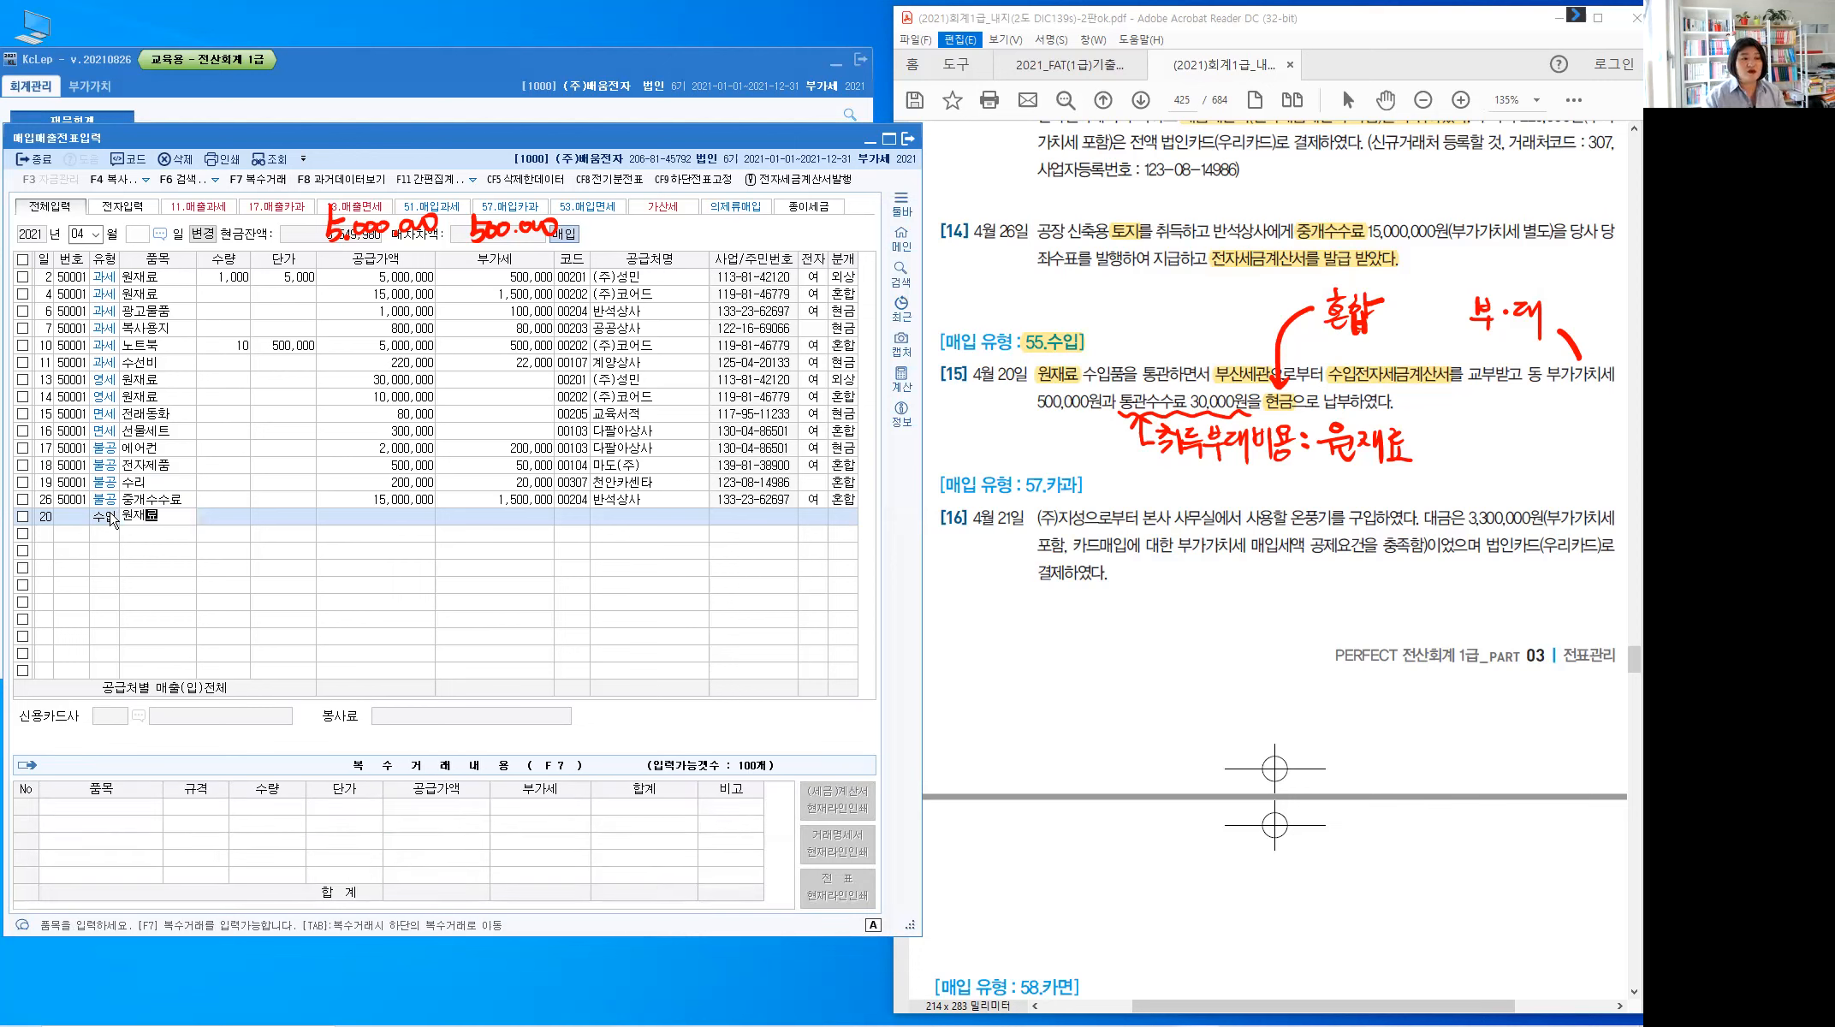
key("Return")
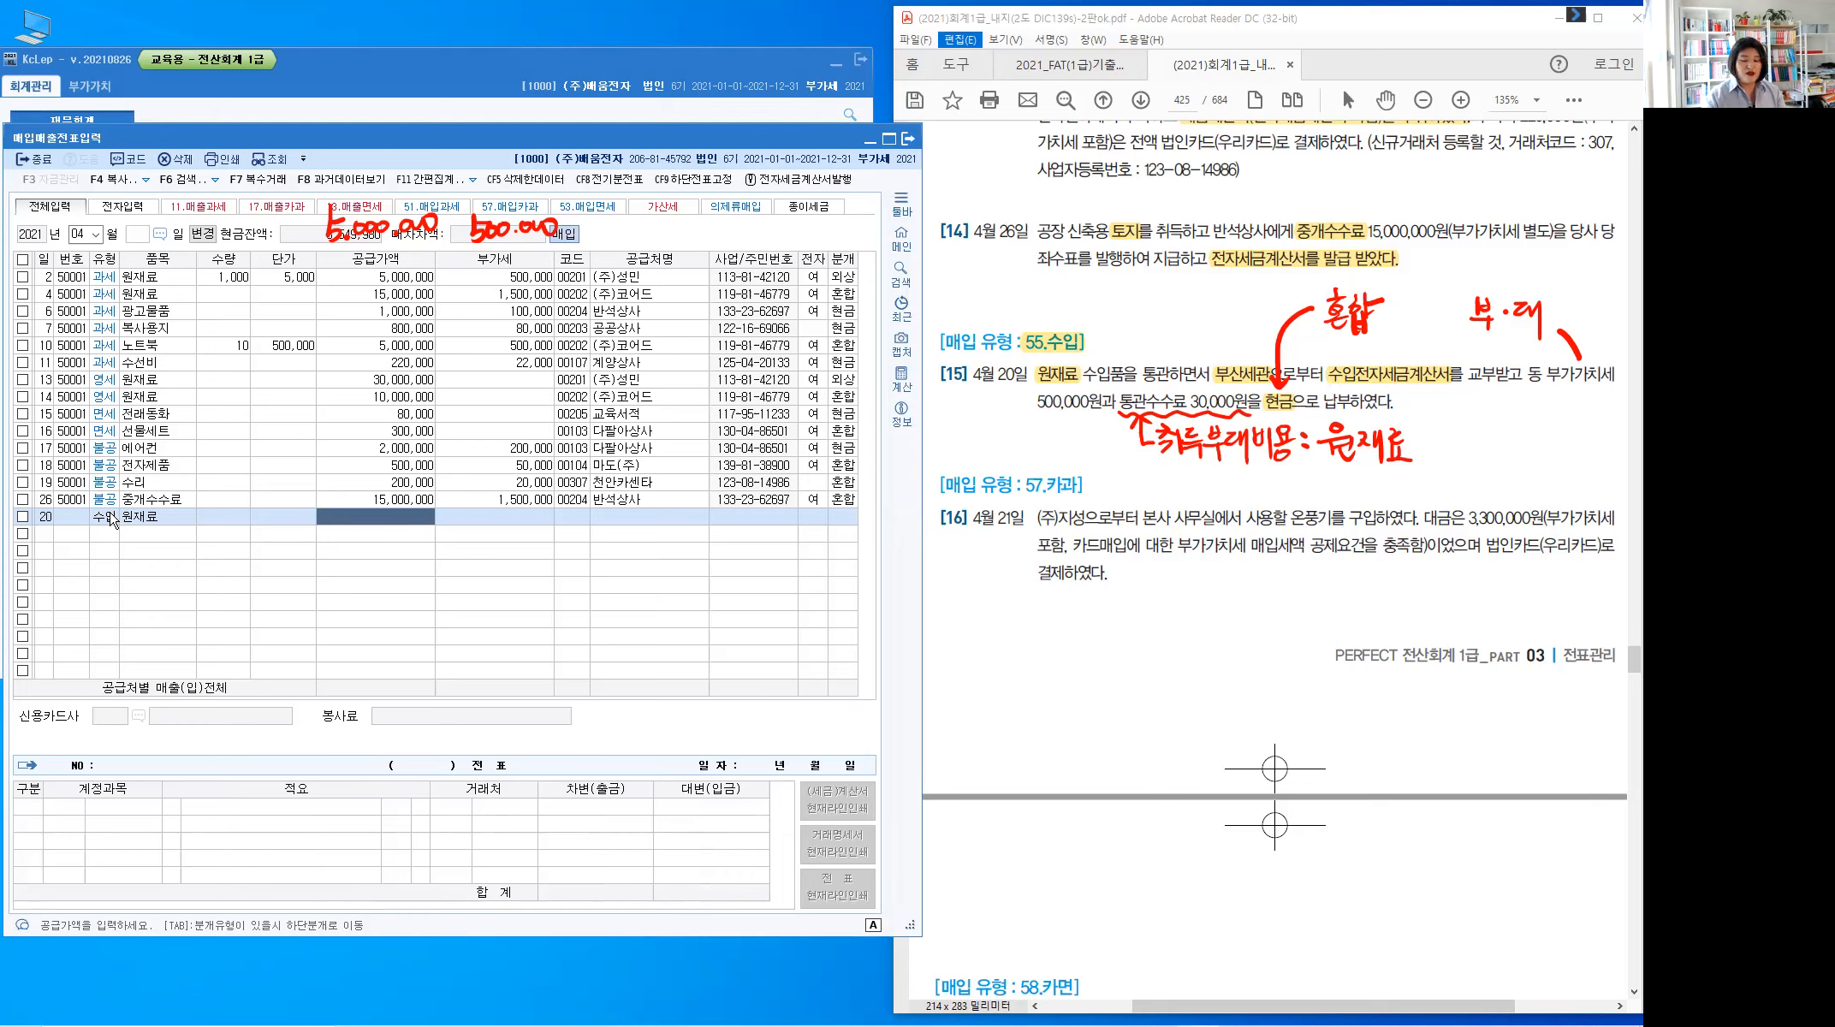
type("5,000,000")
key("Return")
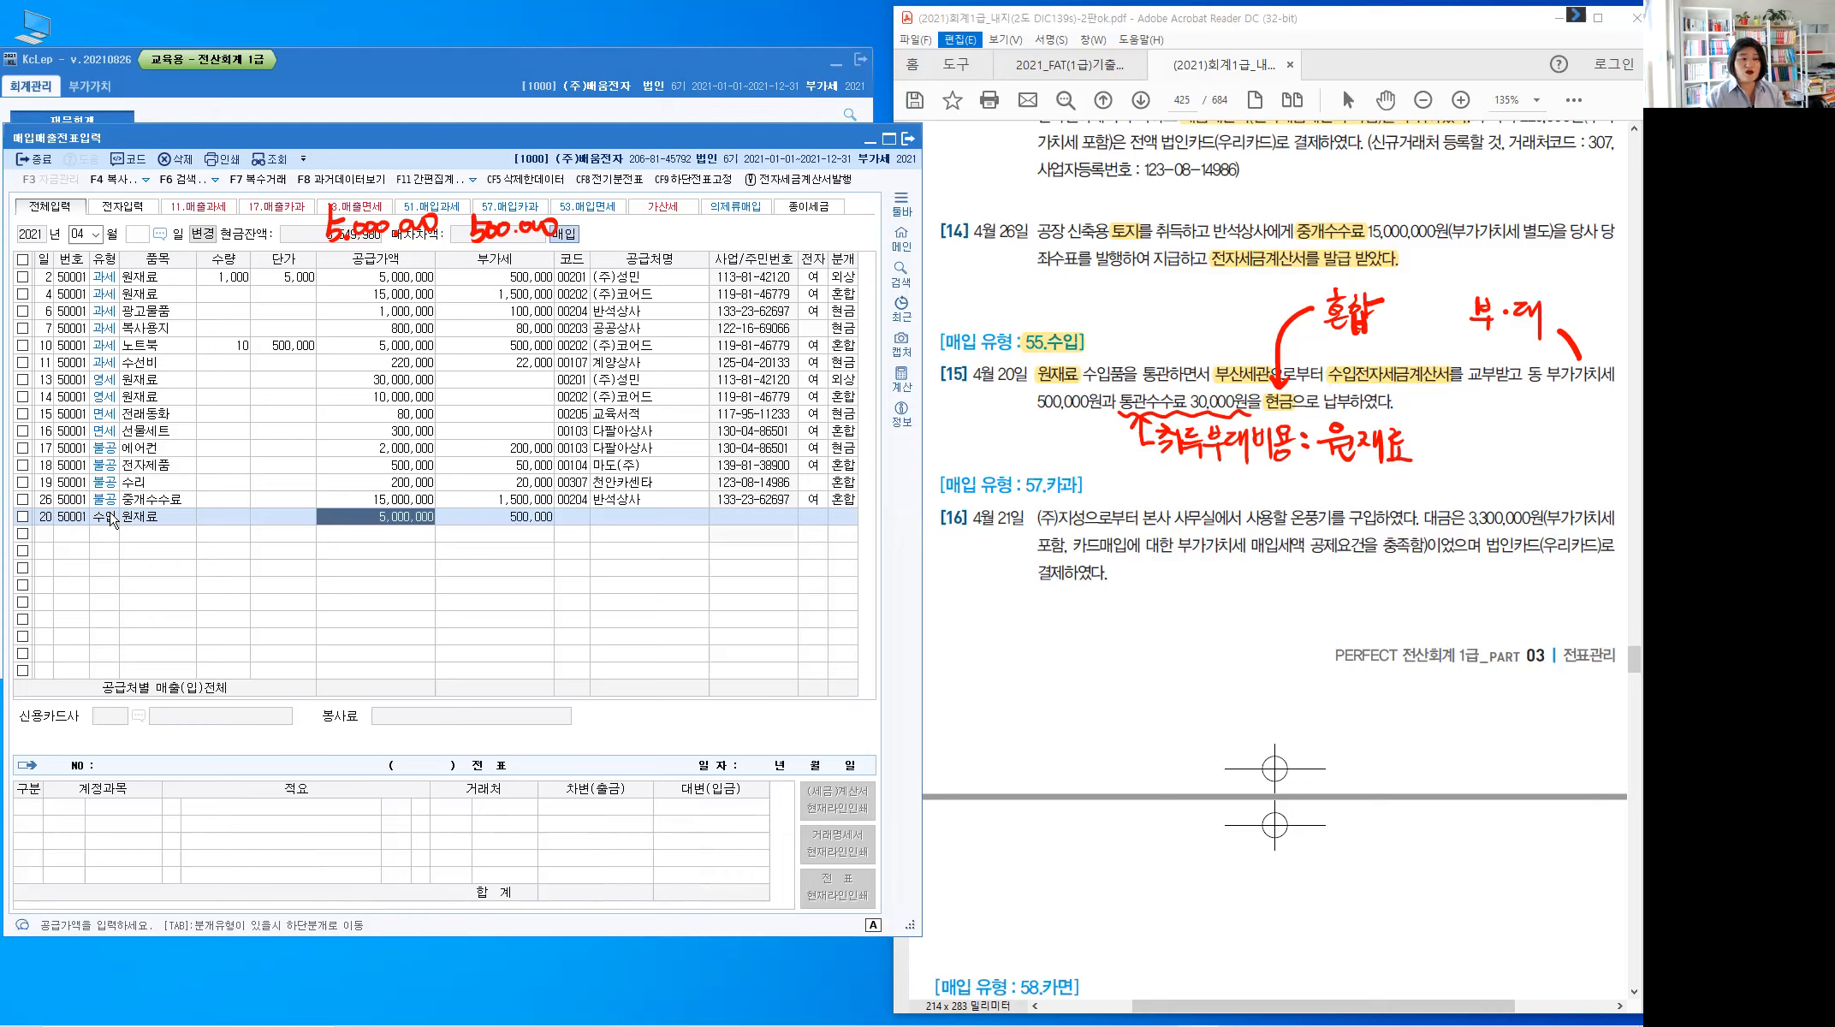
key("Return")
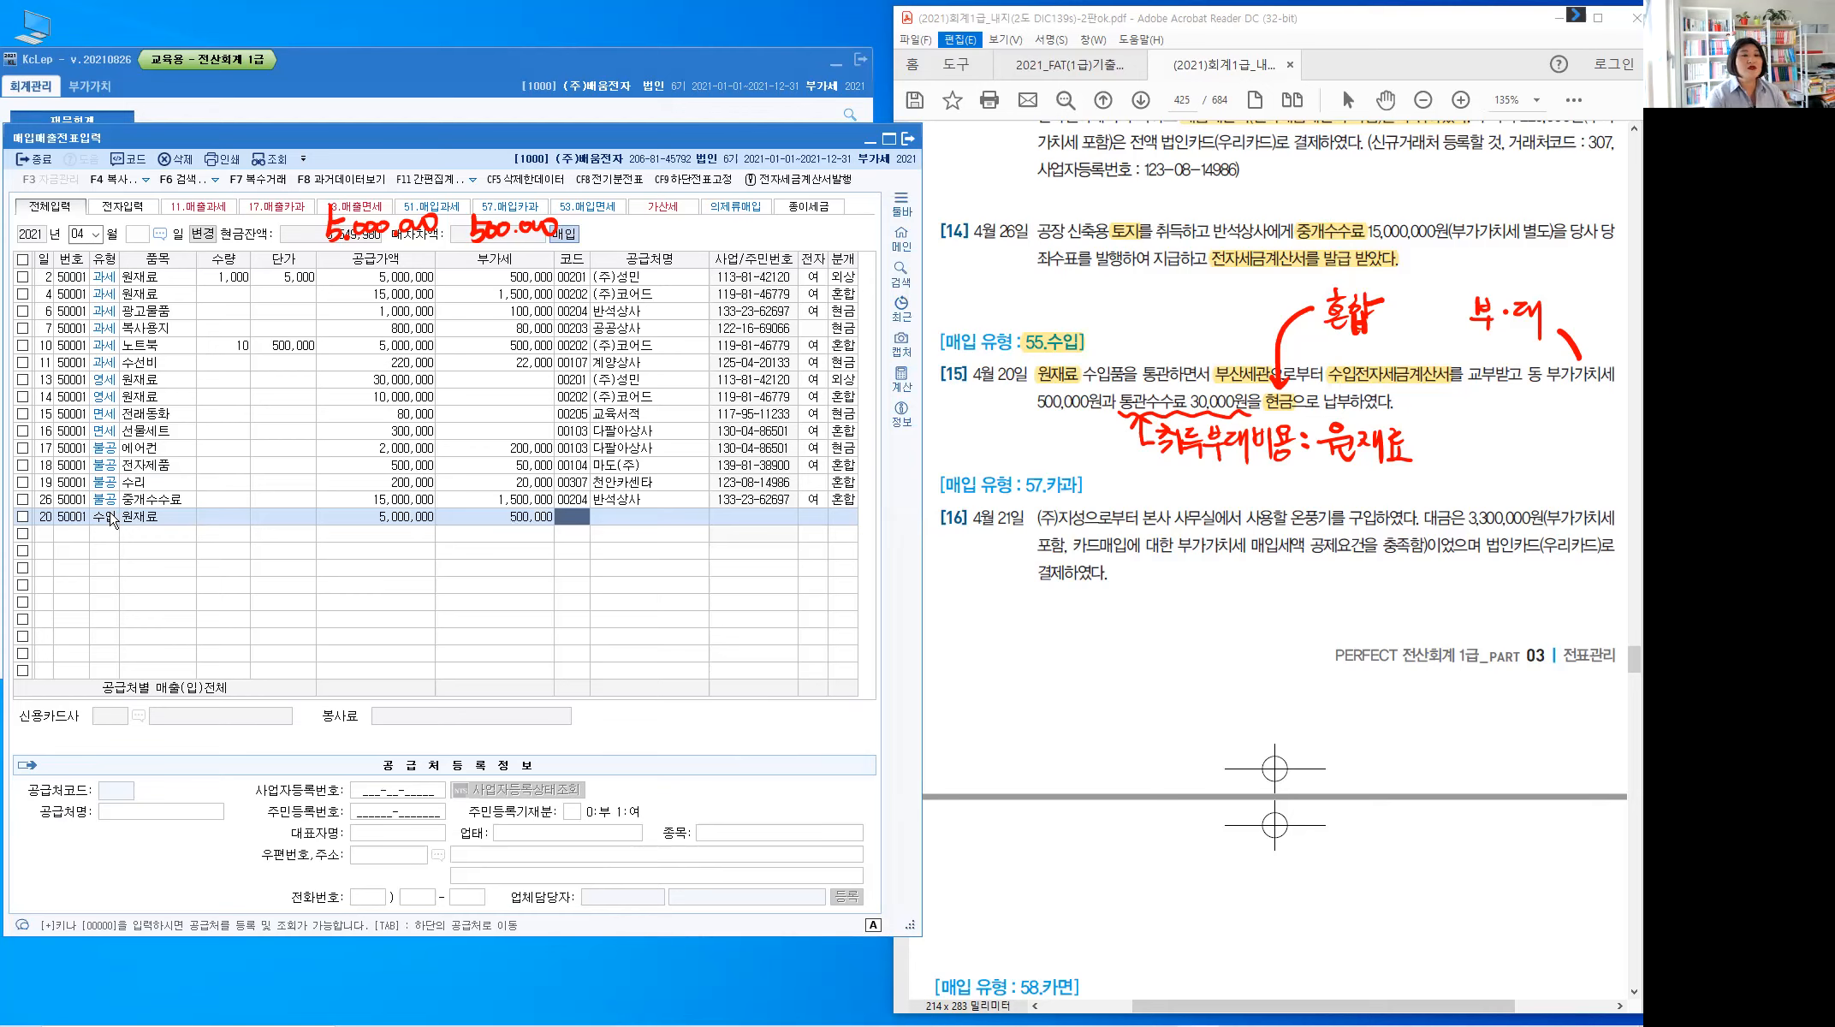
Choose supplier 부산세관장, mark the invoice electronic (1), and set the journal to 3 혼합
type("부산")
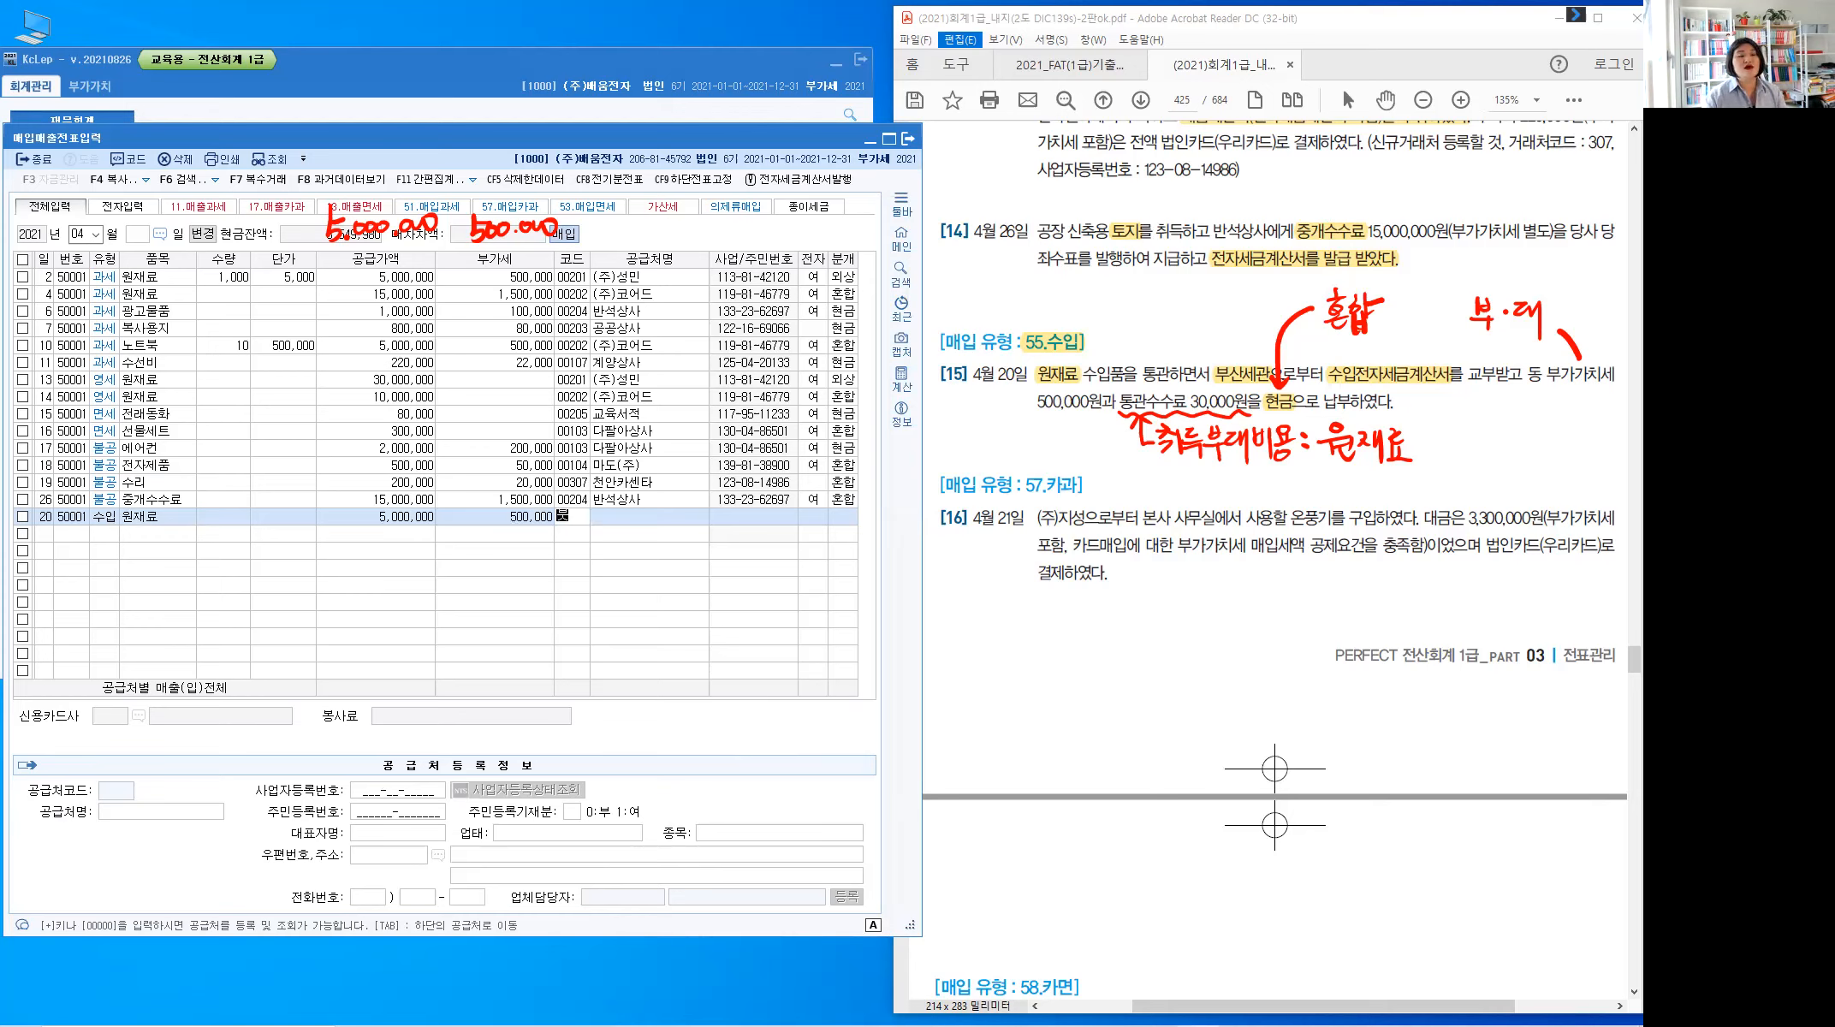
key("Return")
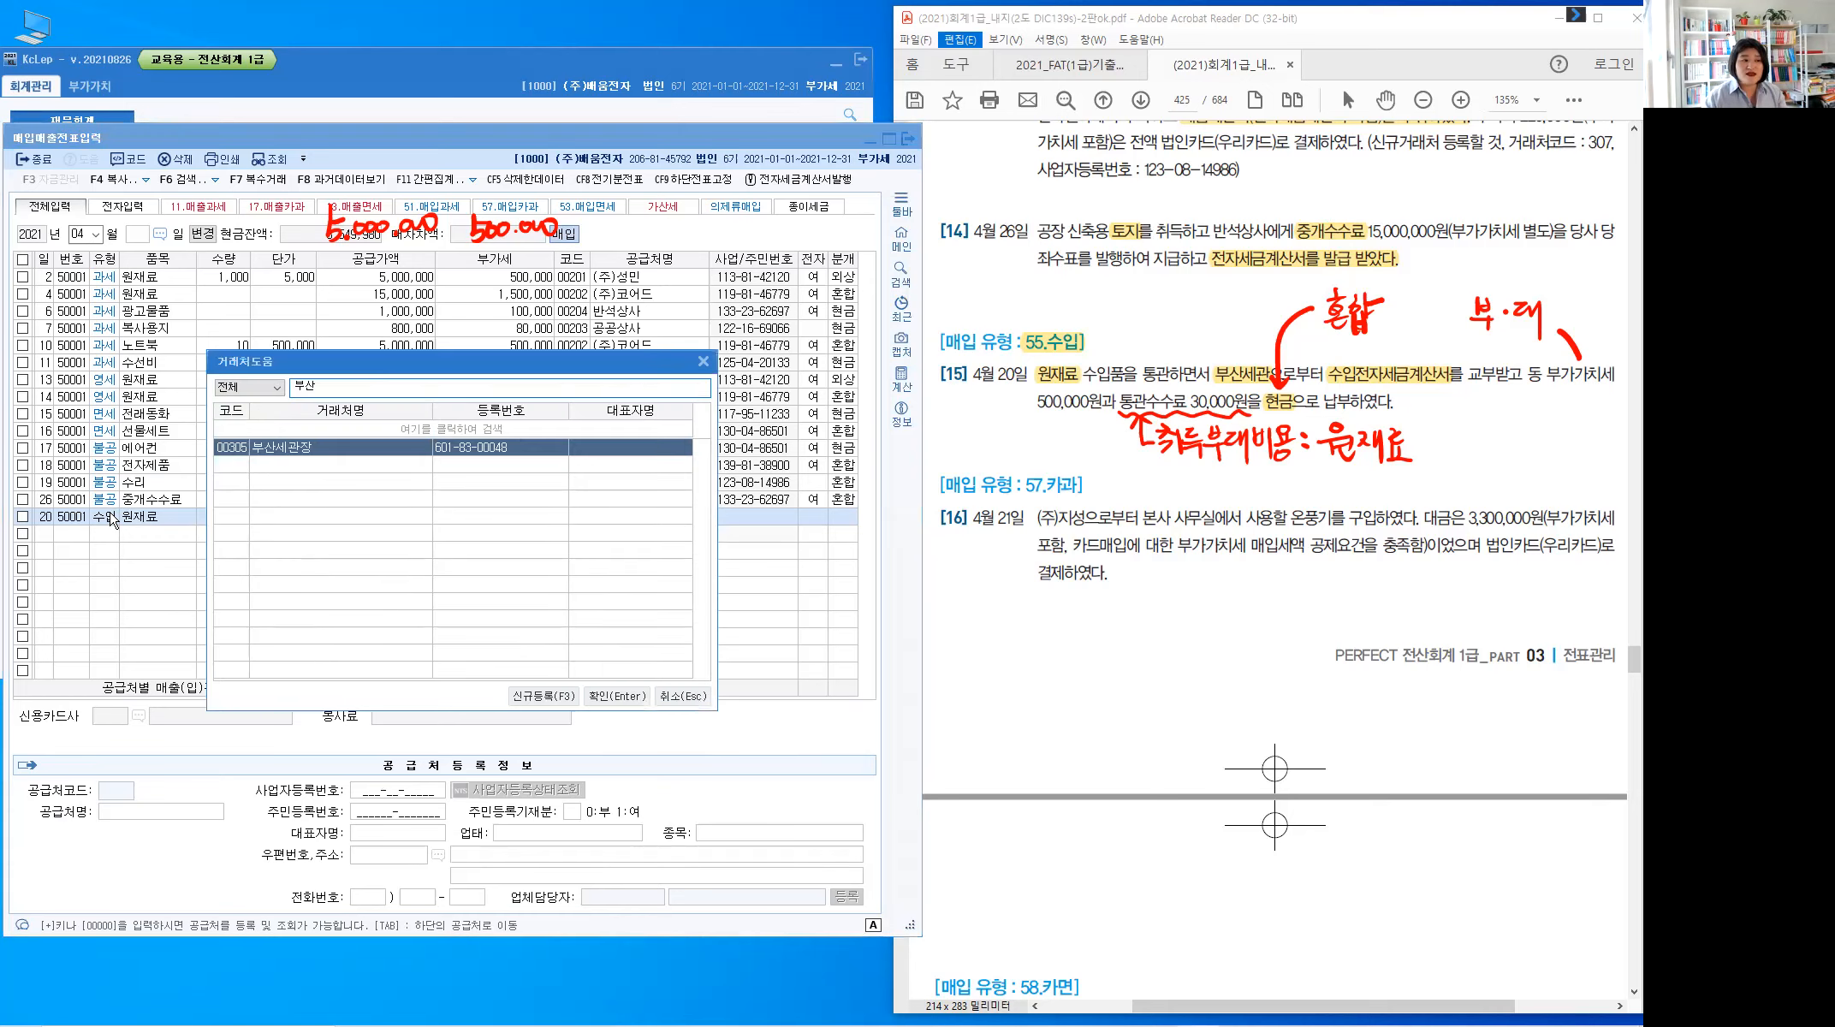
key("Return")
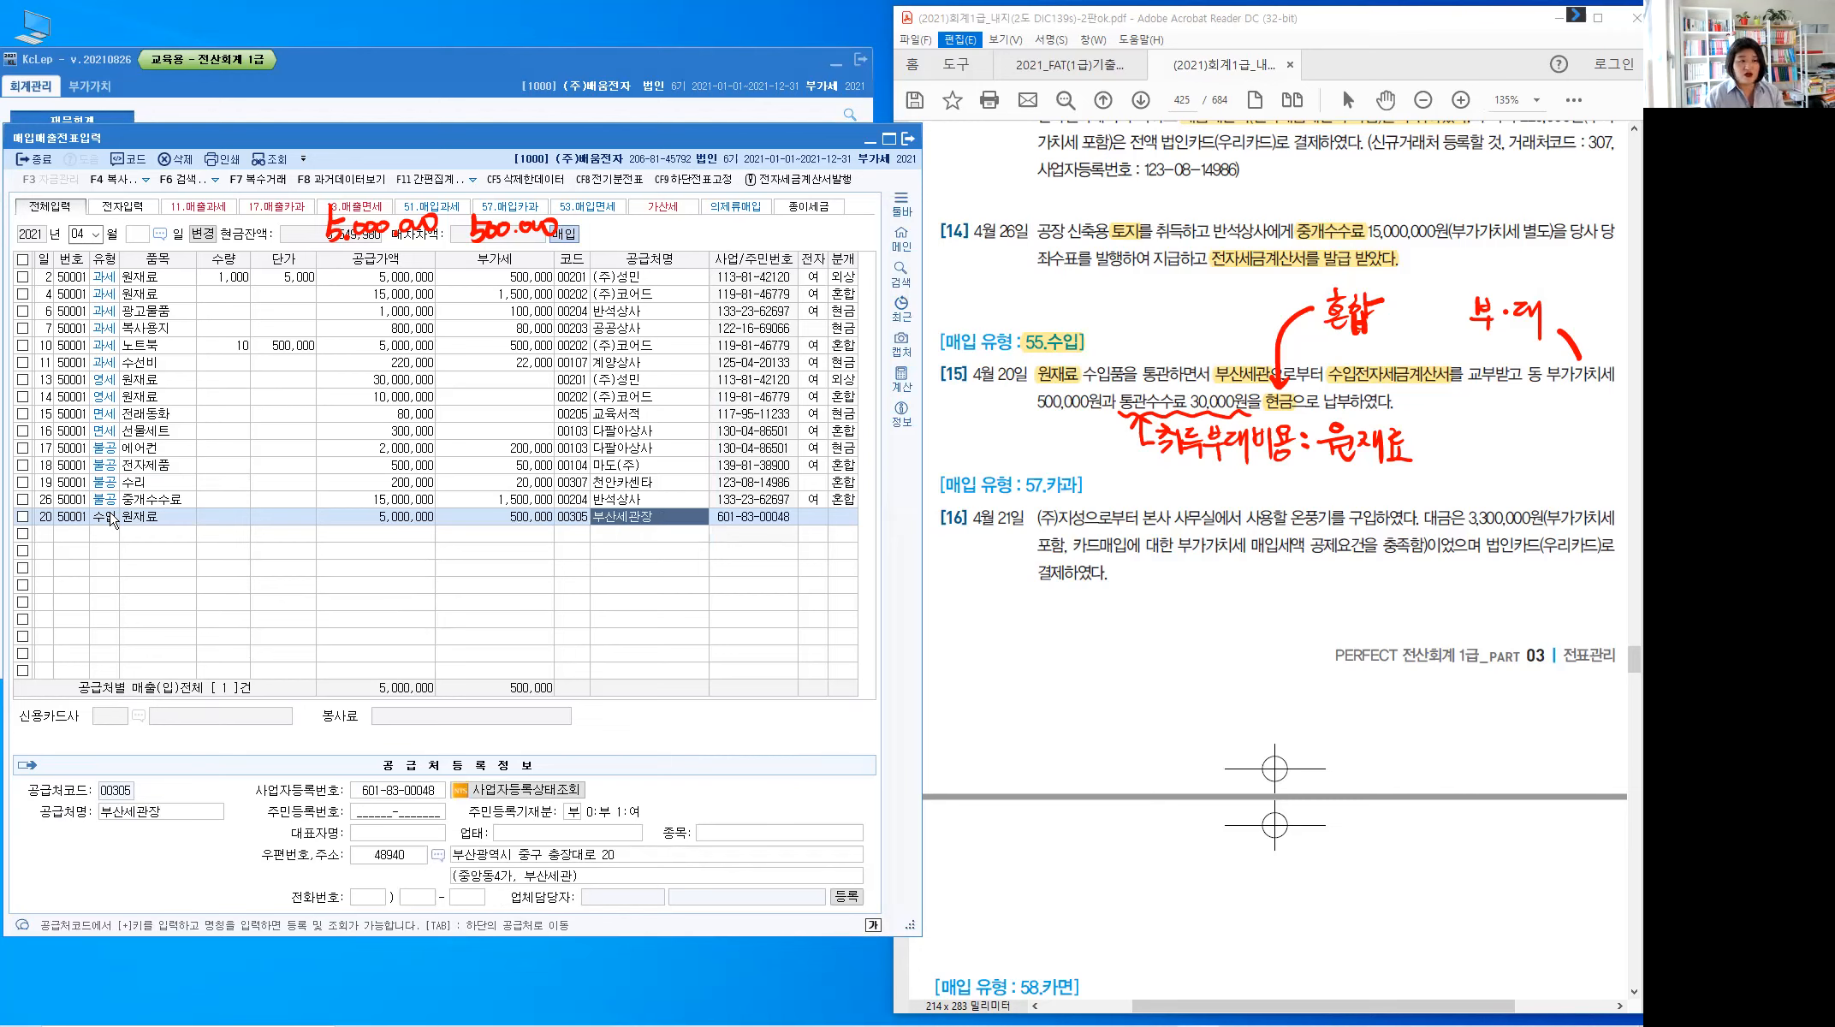
key("Return")
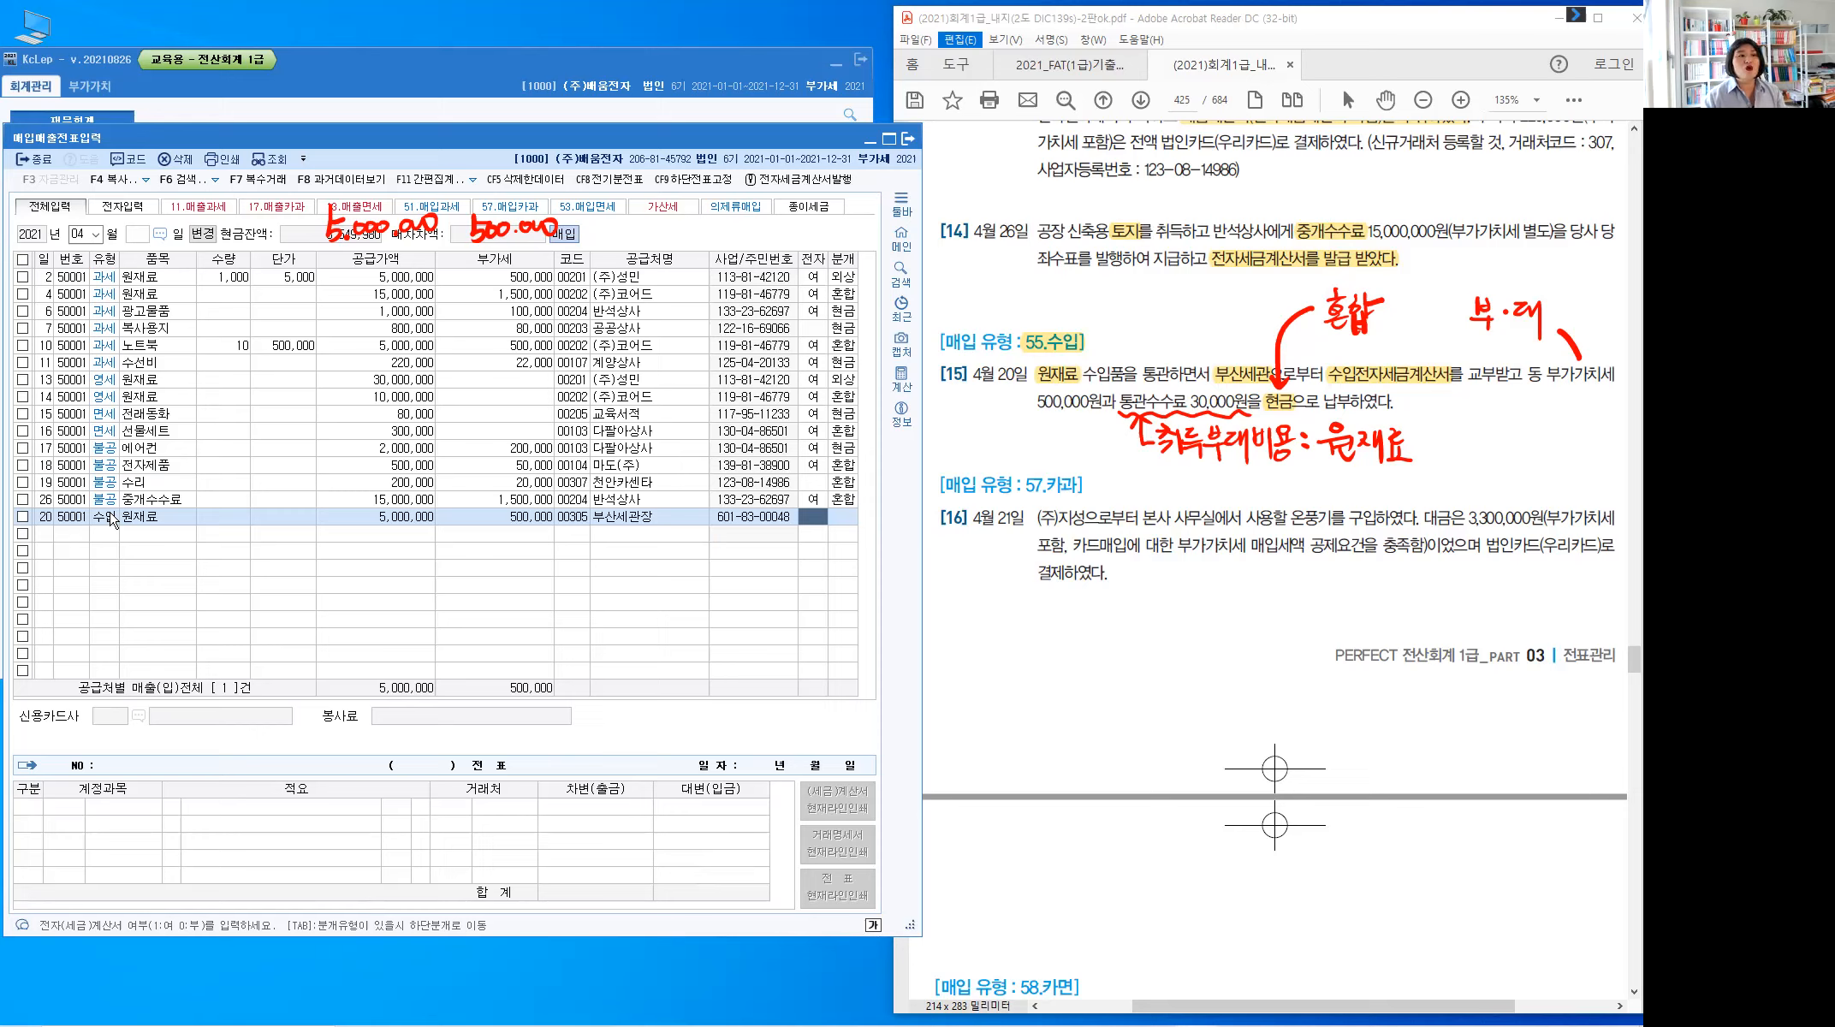
type("1")
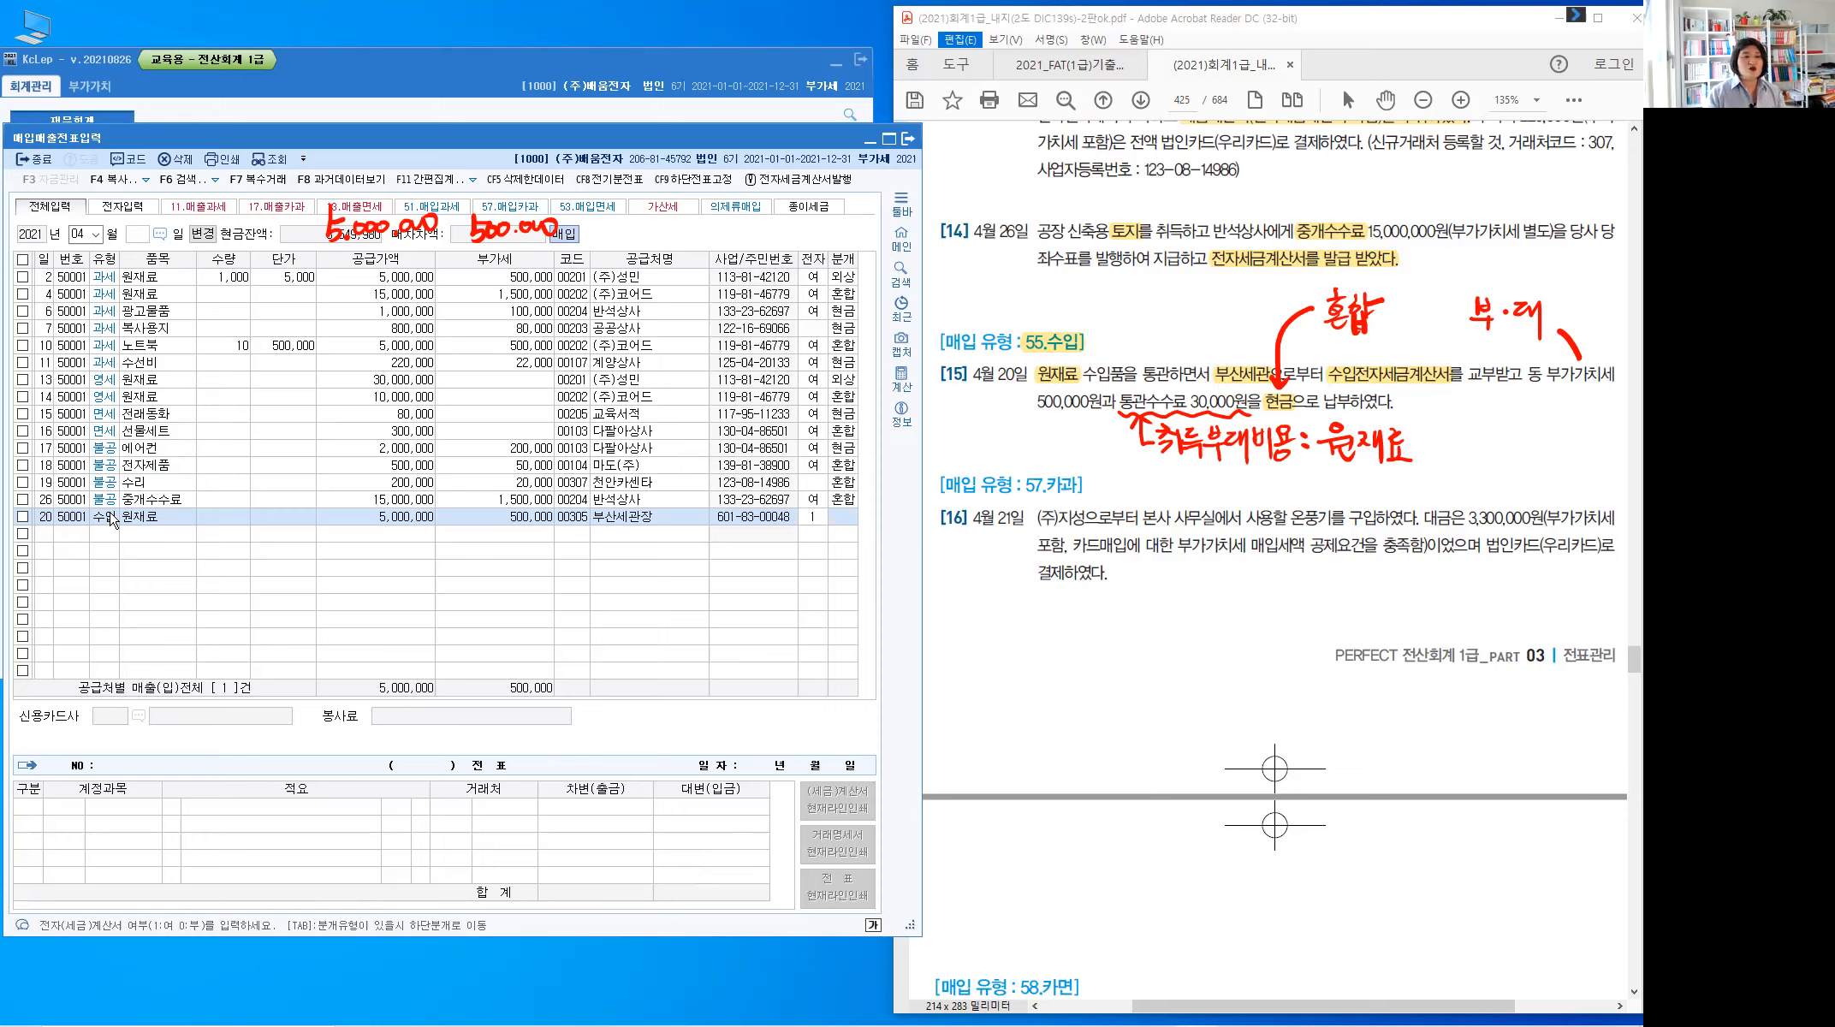
key("Return")
type("3")
key("Return")
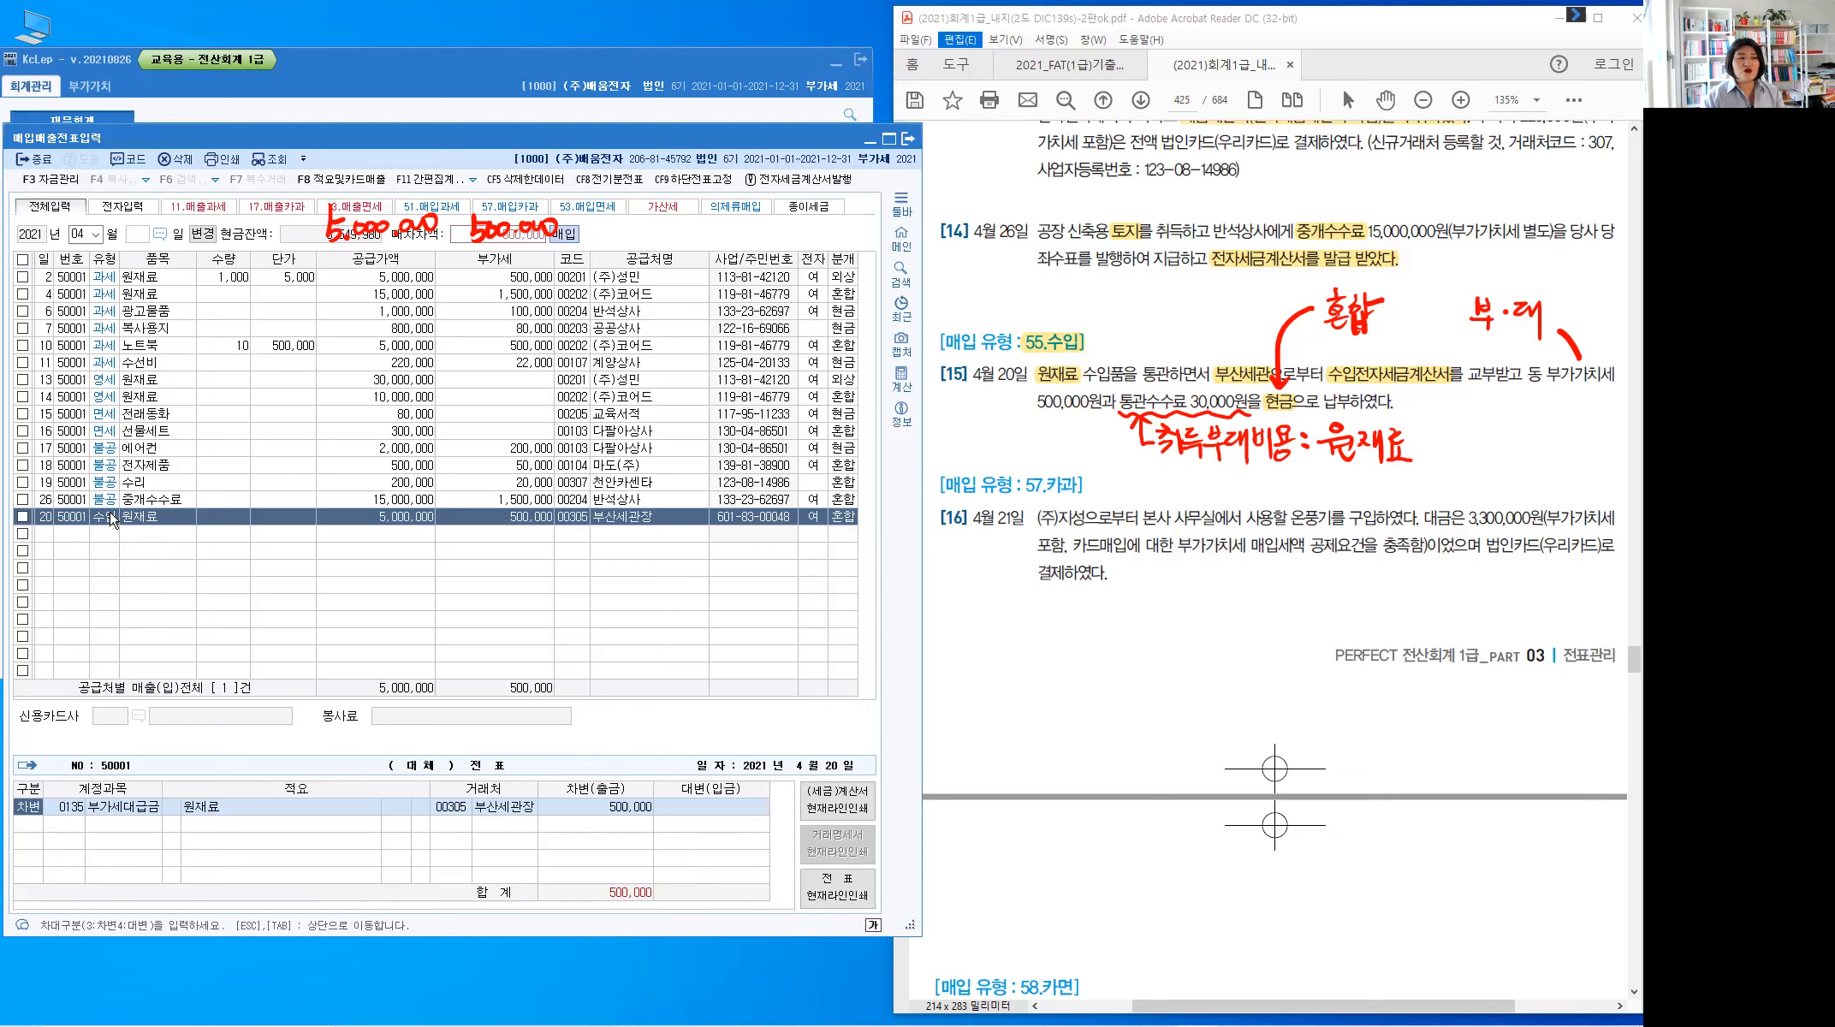
Keep 부가세대급금 500,000 and add a debit line 153 원재료 for 30,000
key("Return")
key("Return")
key("Return")
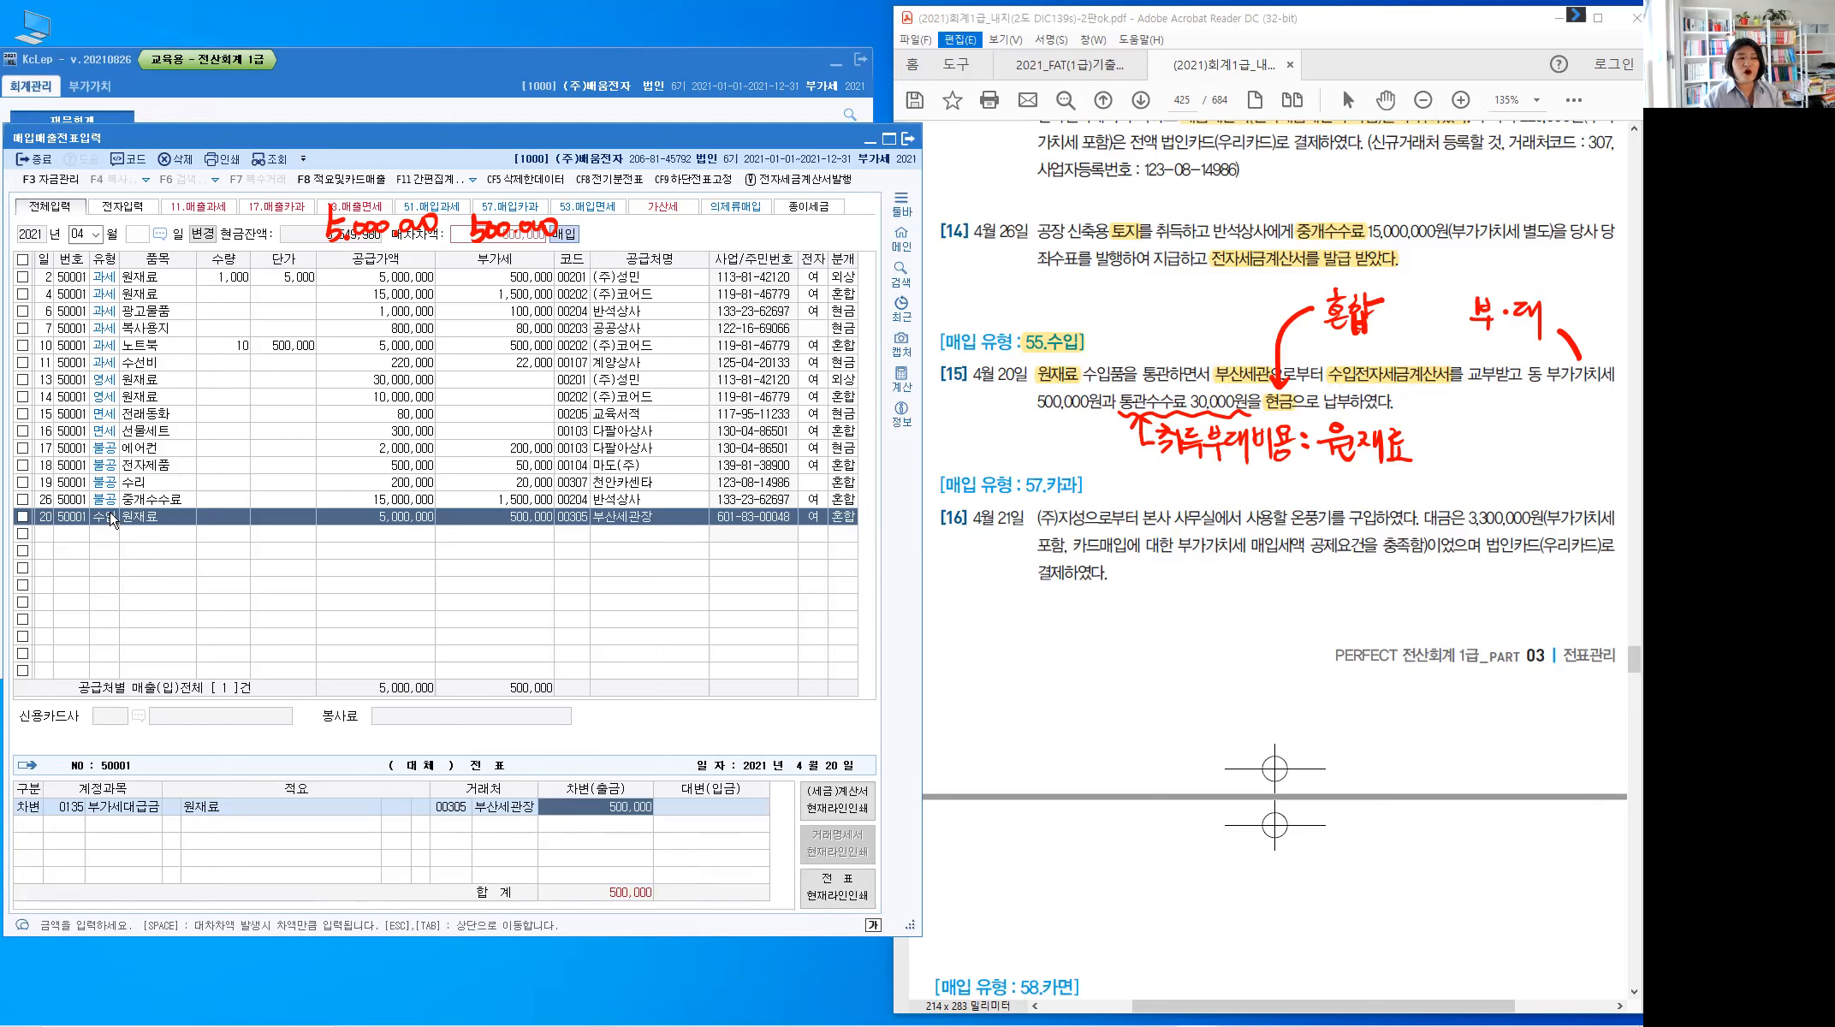
key("Return")
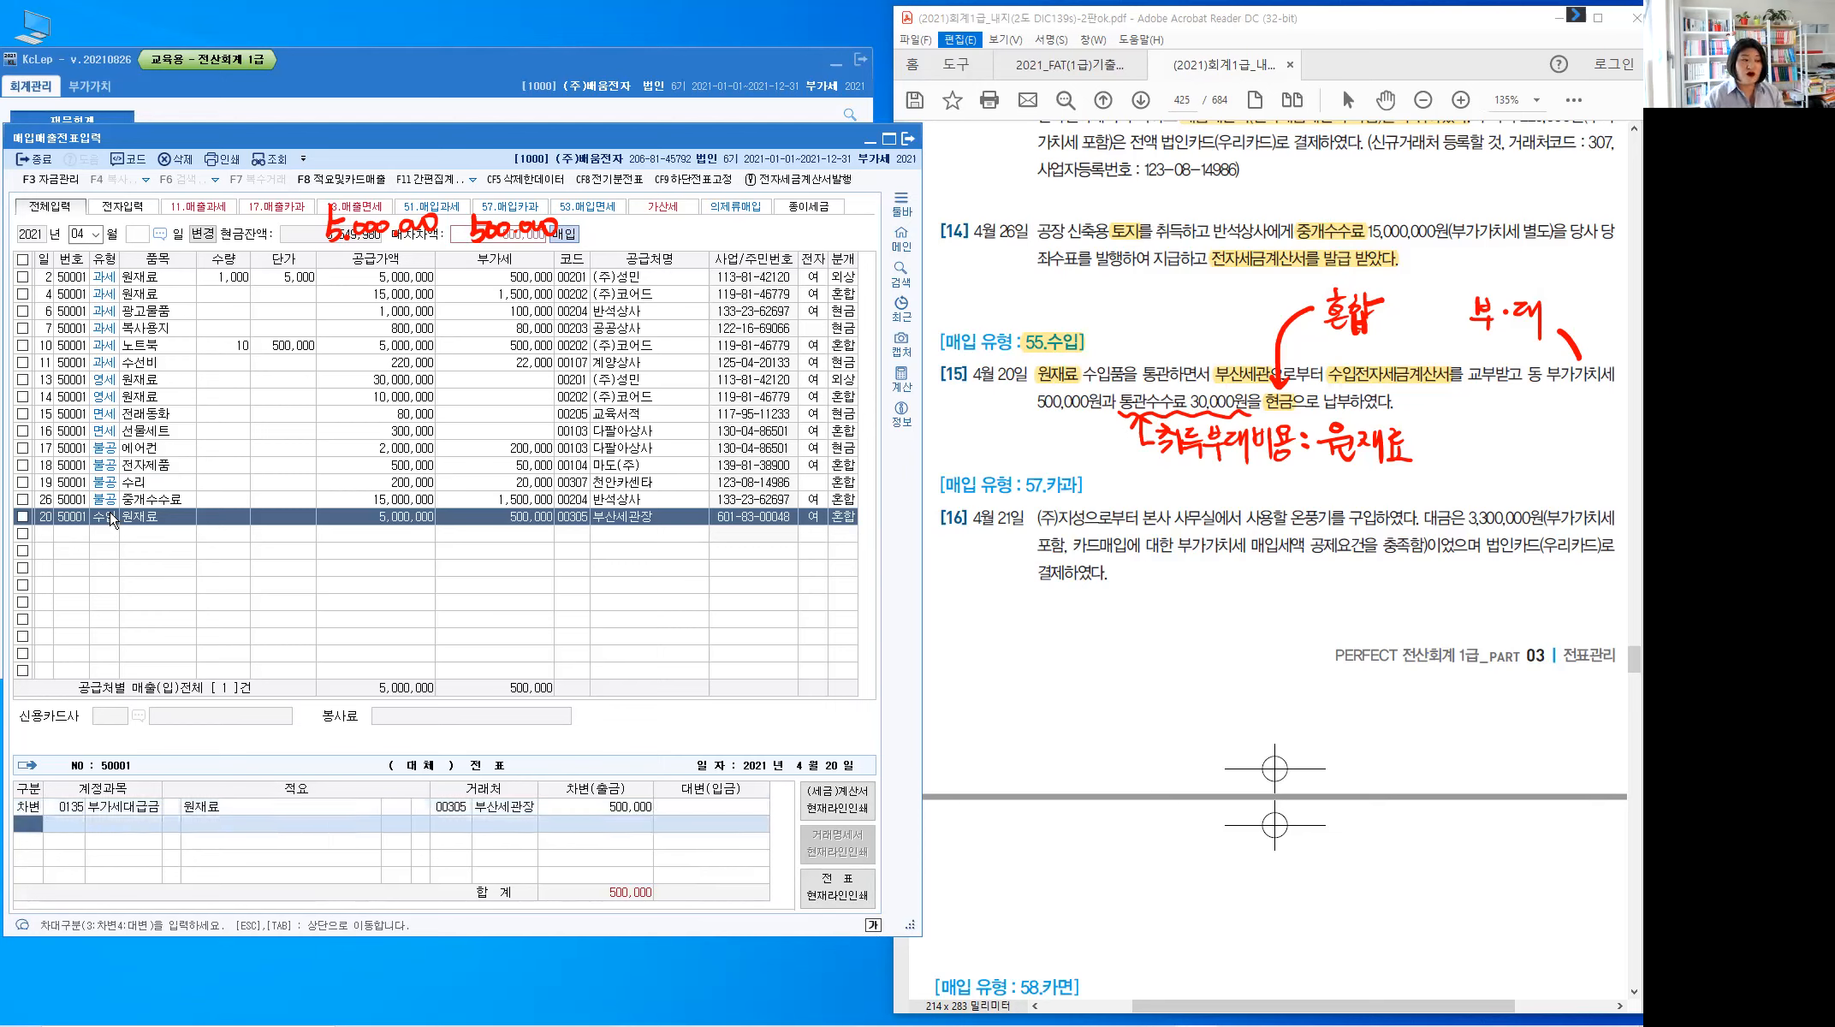
type("3")
key("Return")
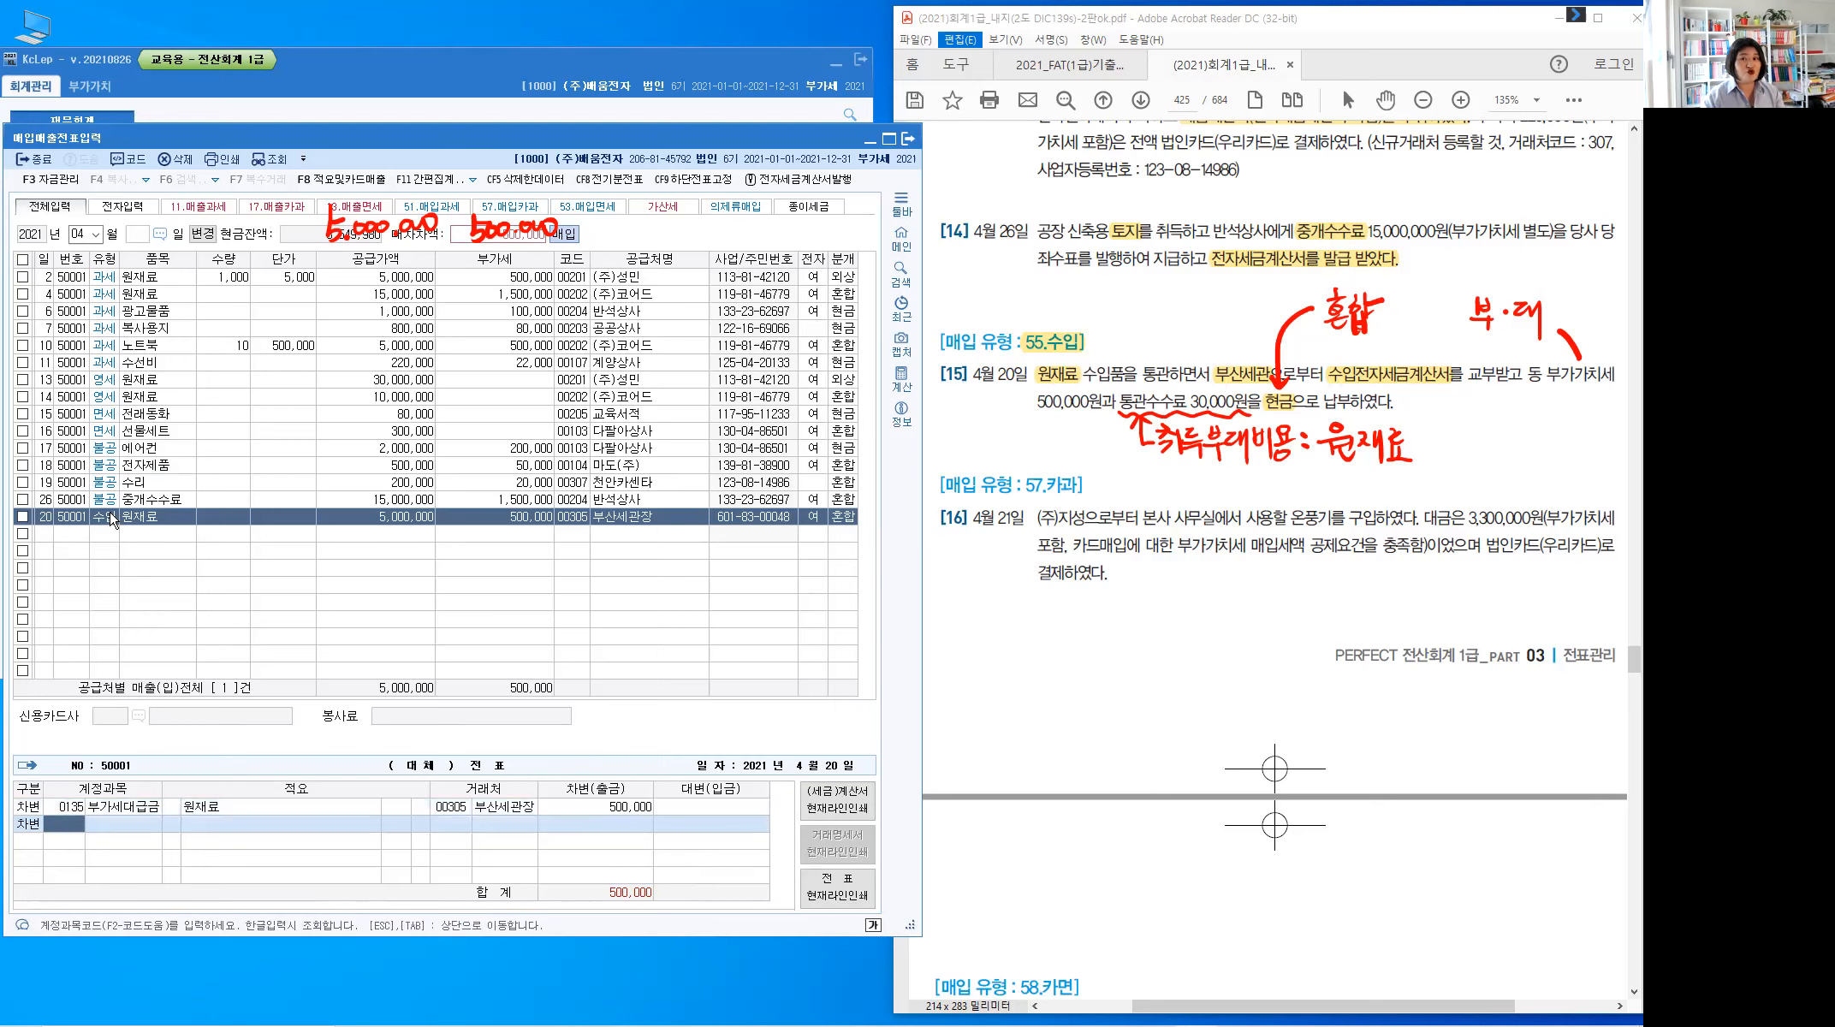
type("153")
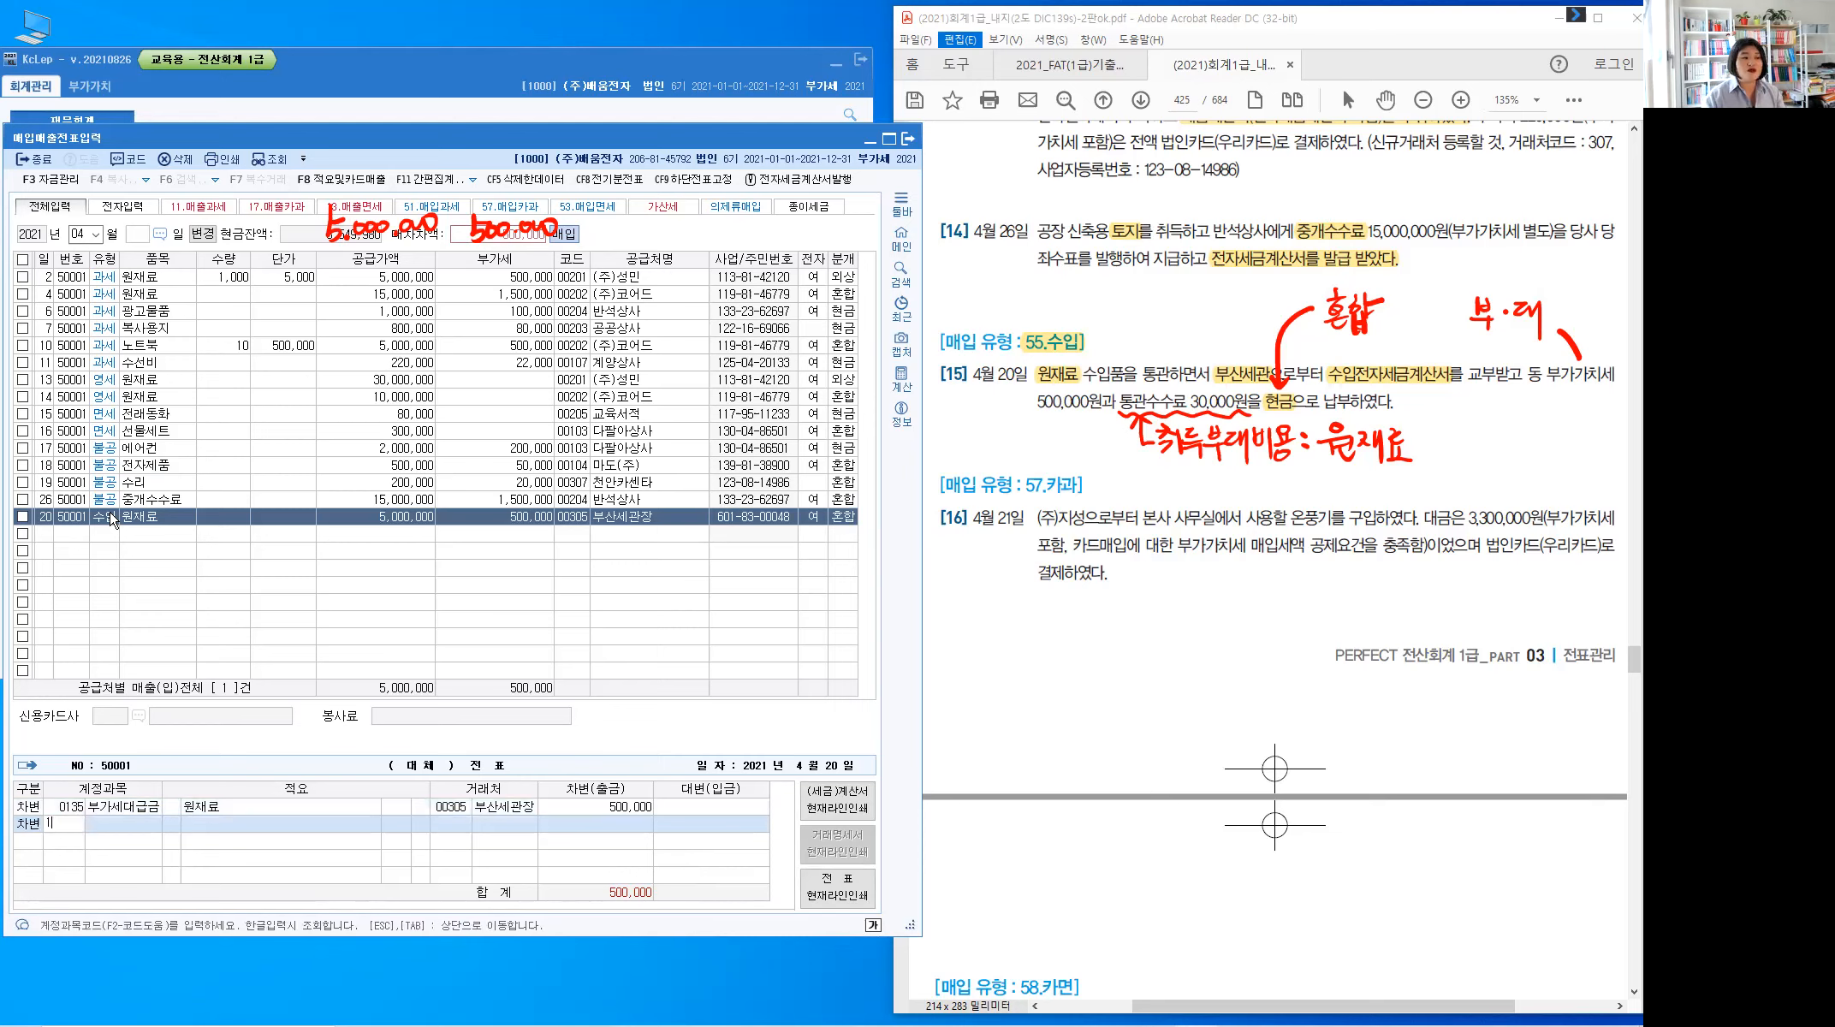
key("Return")
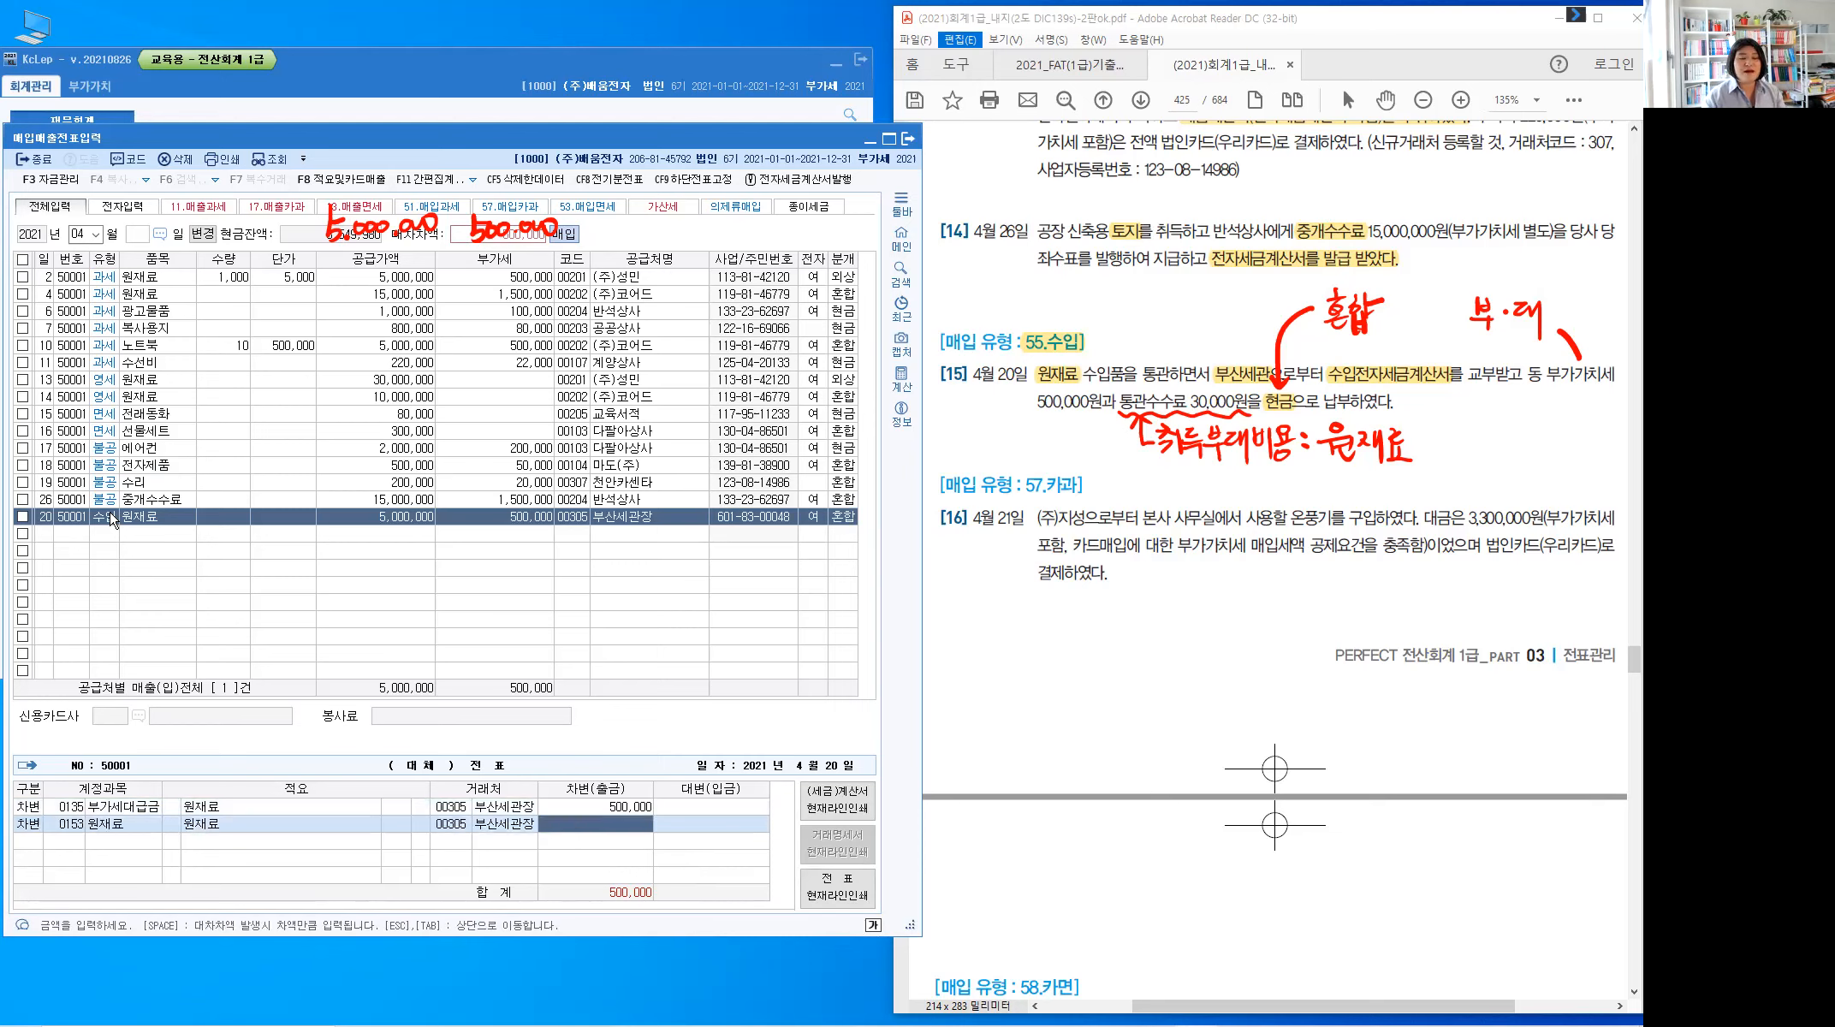
type("30000")
key("Return")
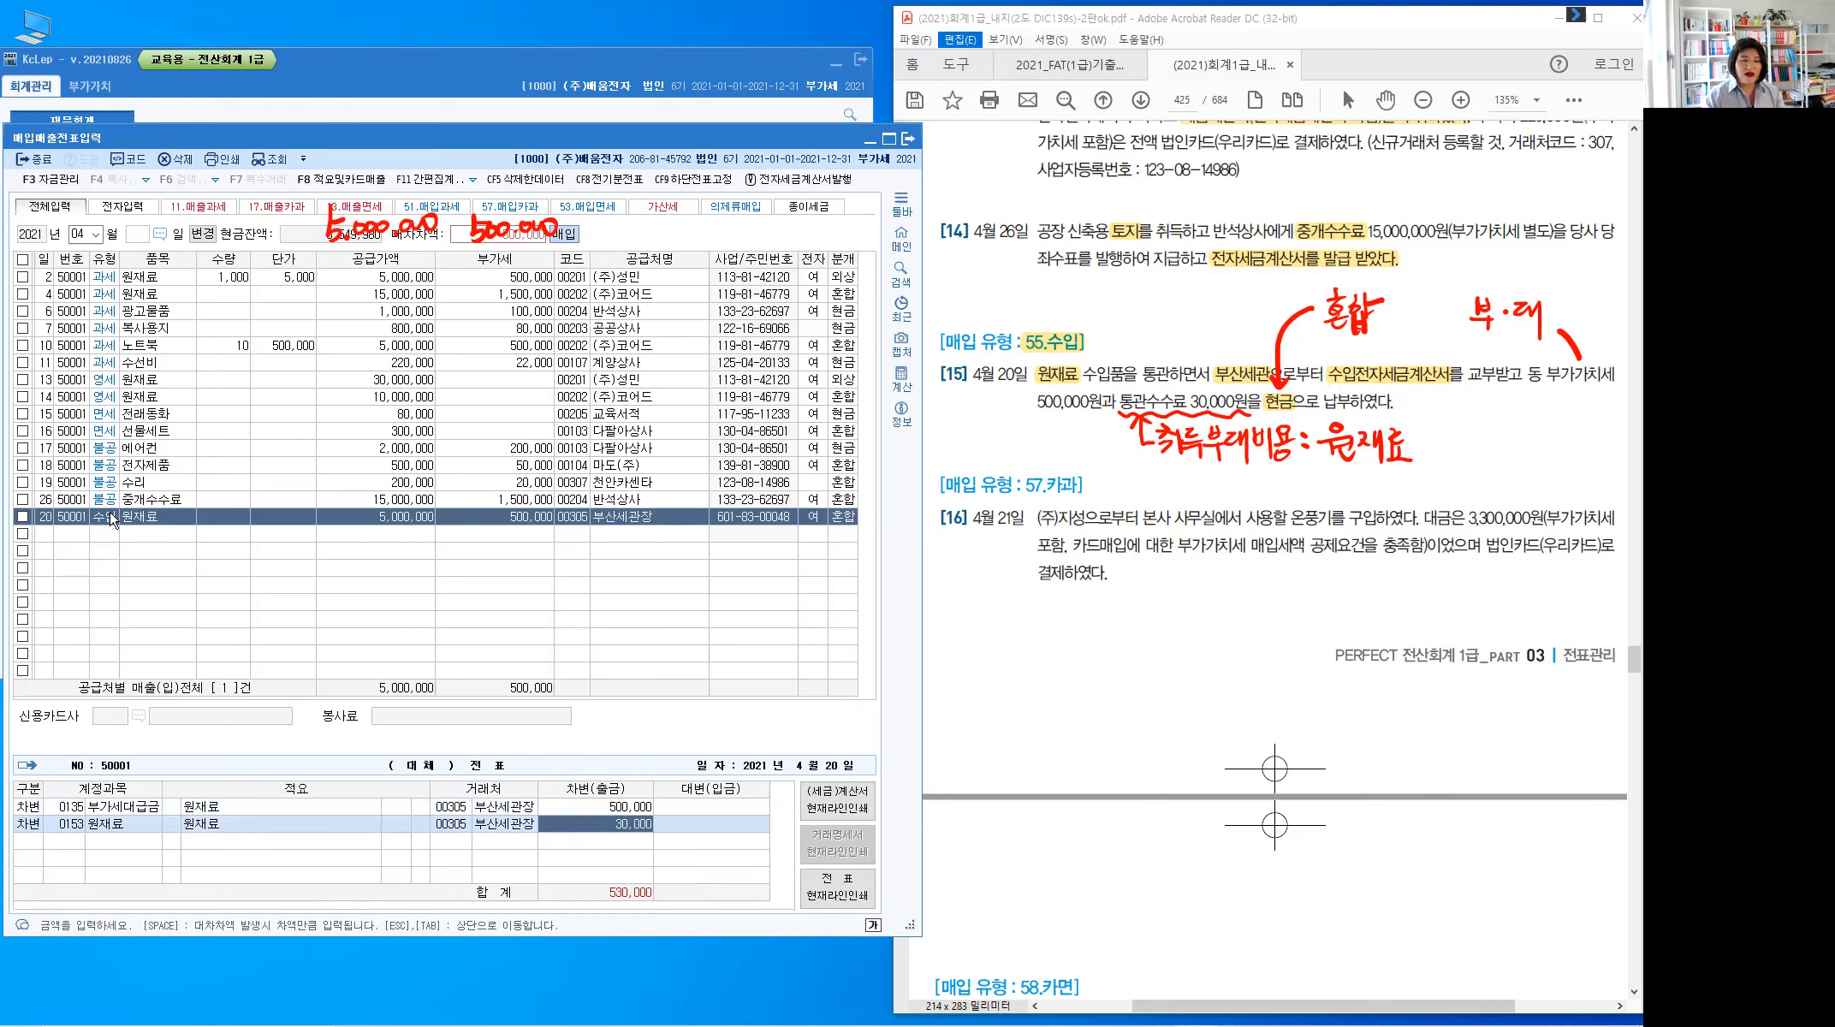
Credit 101 현금 530,000, clear the PDF ink, and finish row 20
key("Return")
type("4")
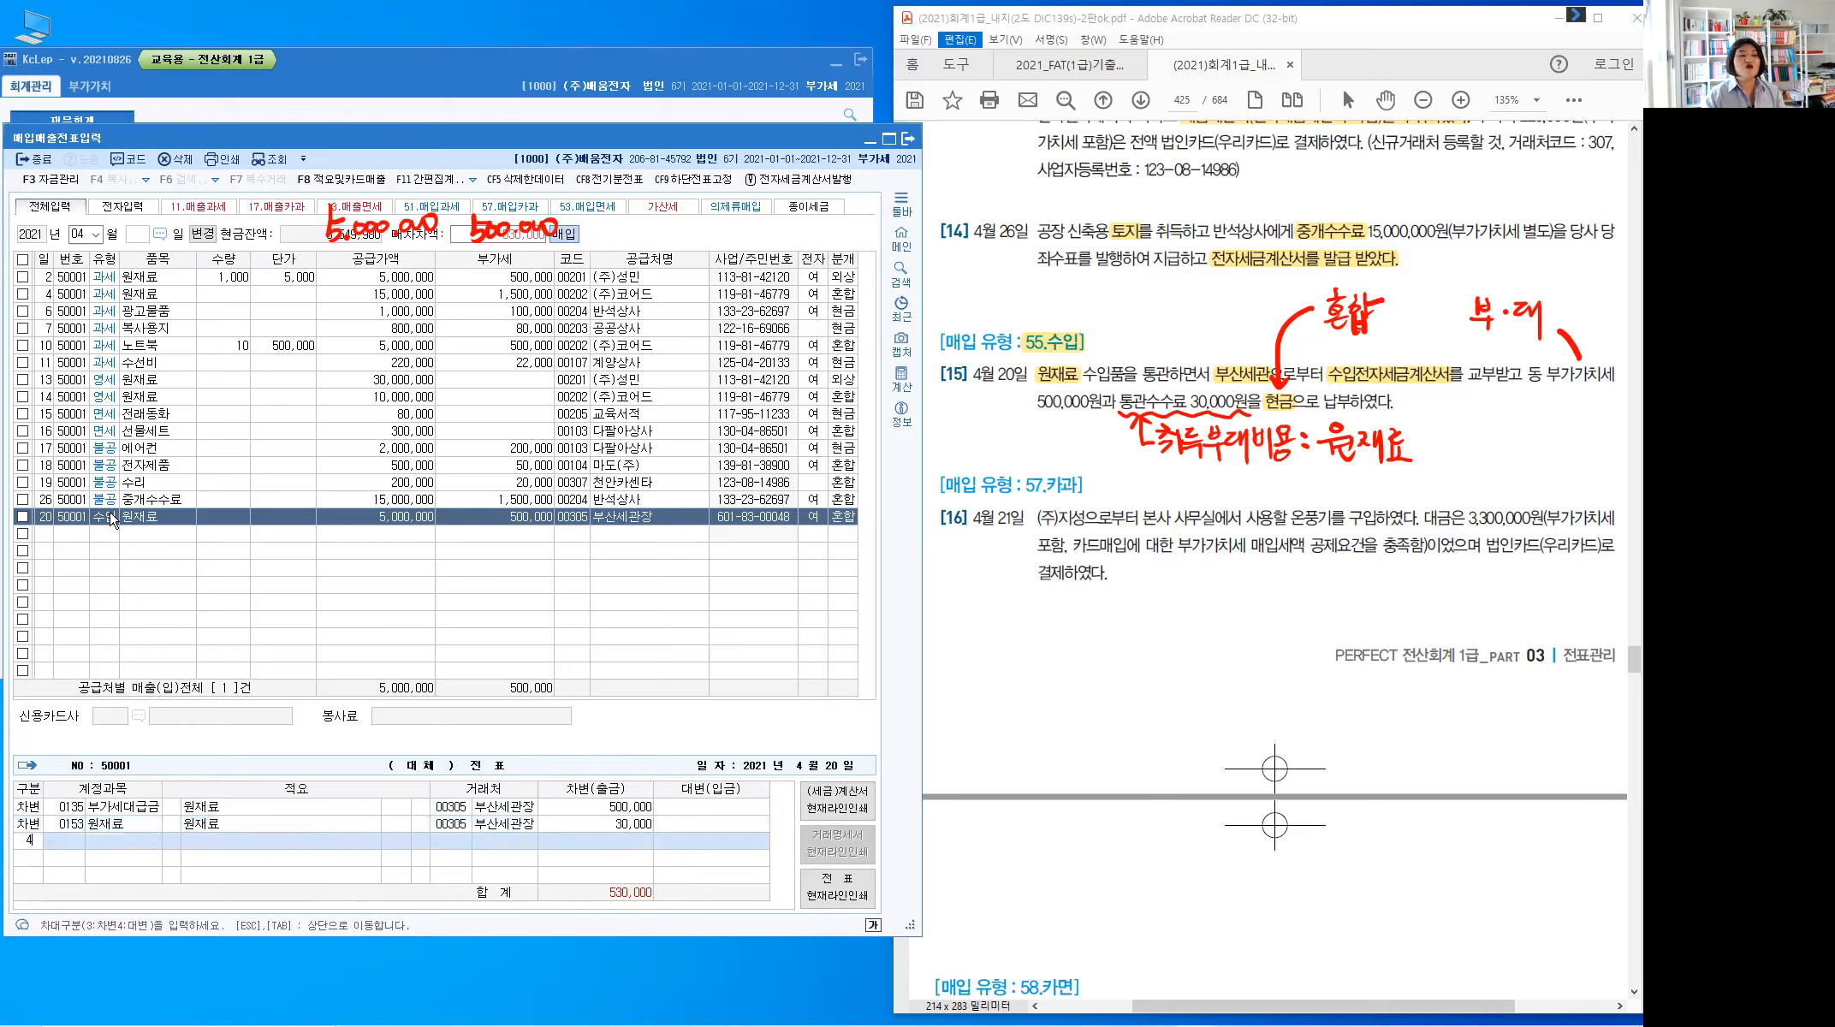
key("Return")
type("101")
key("Return")
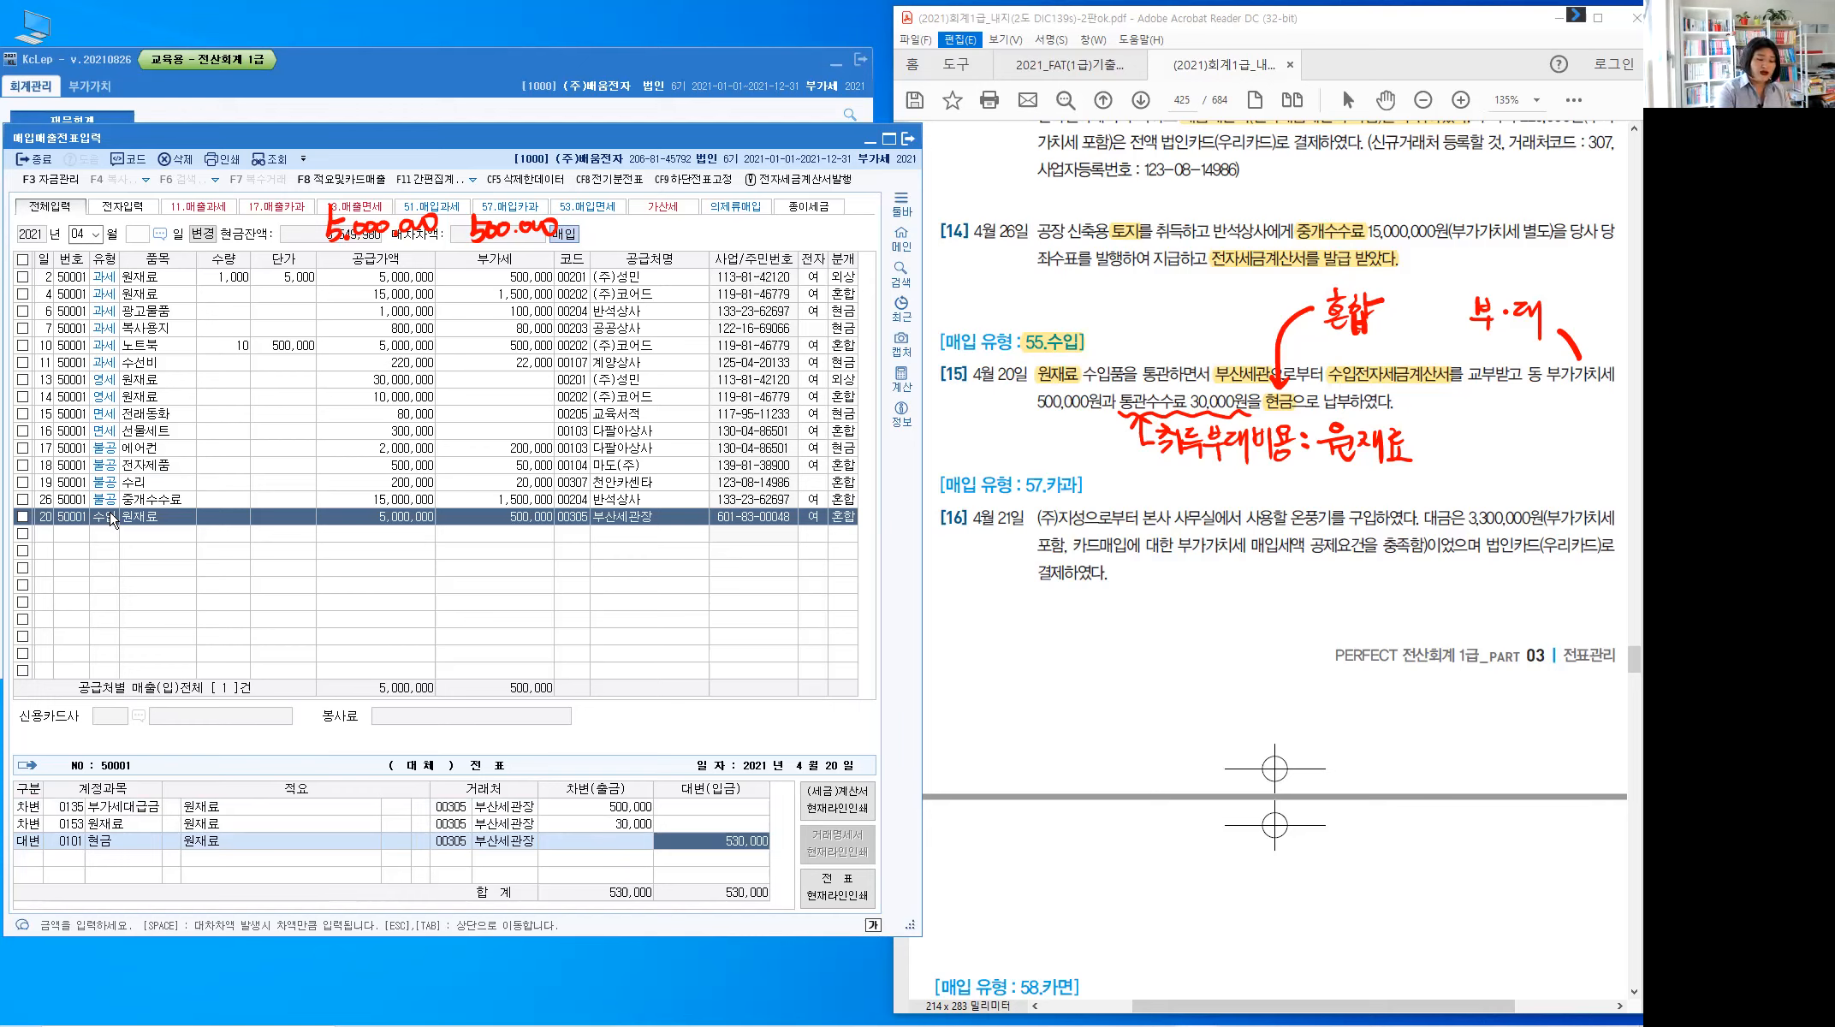
key("Escape")
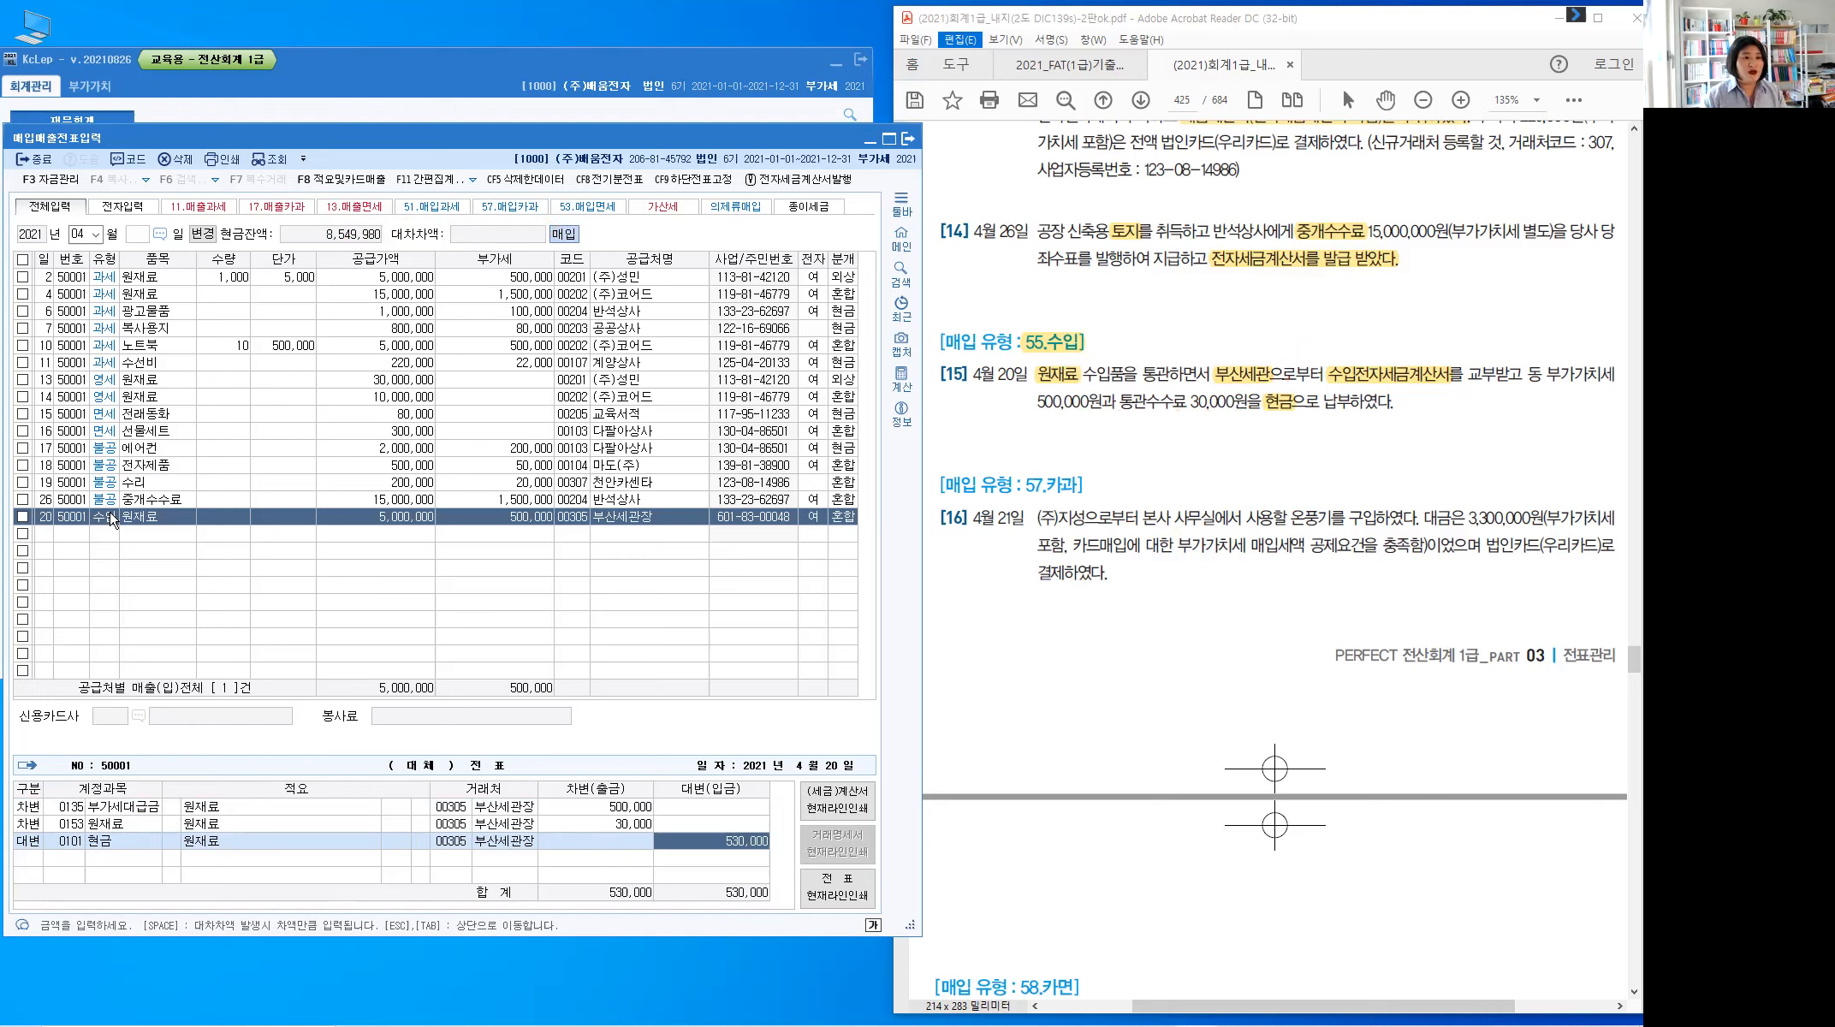
key("Return")
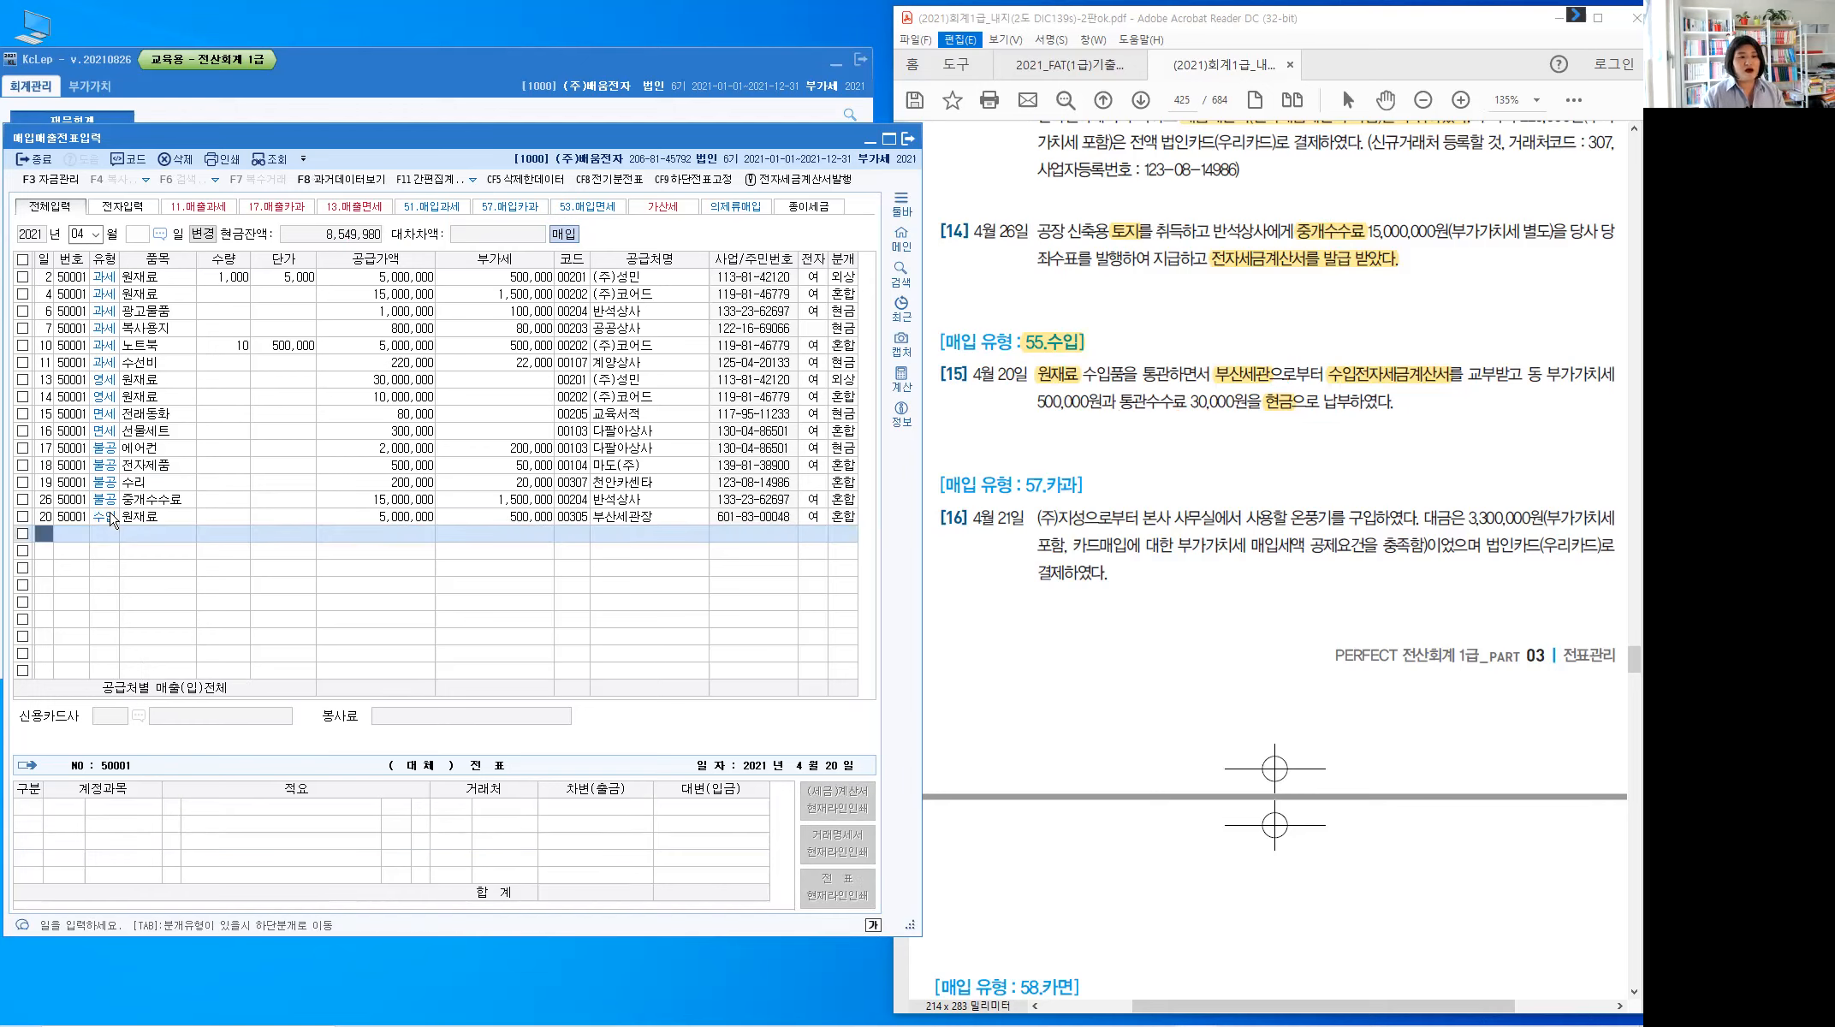
Highlight the card-VAT deduction condition, (우리카드) and 온풍기 in problem [16]
type("21")
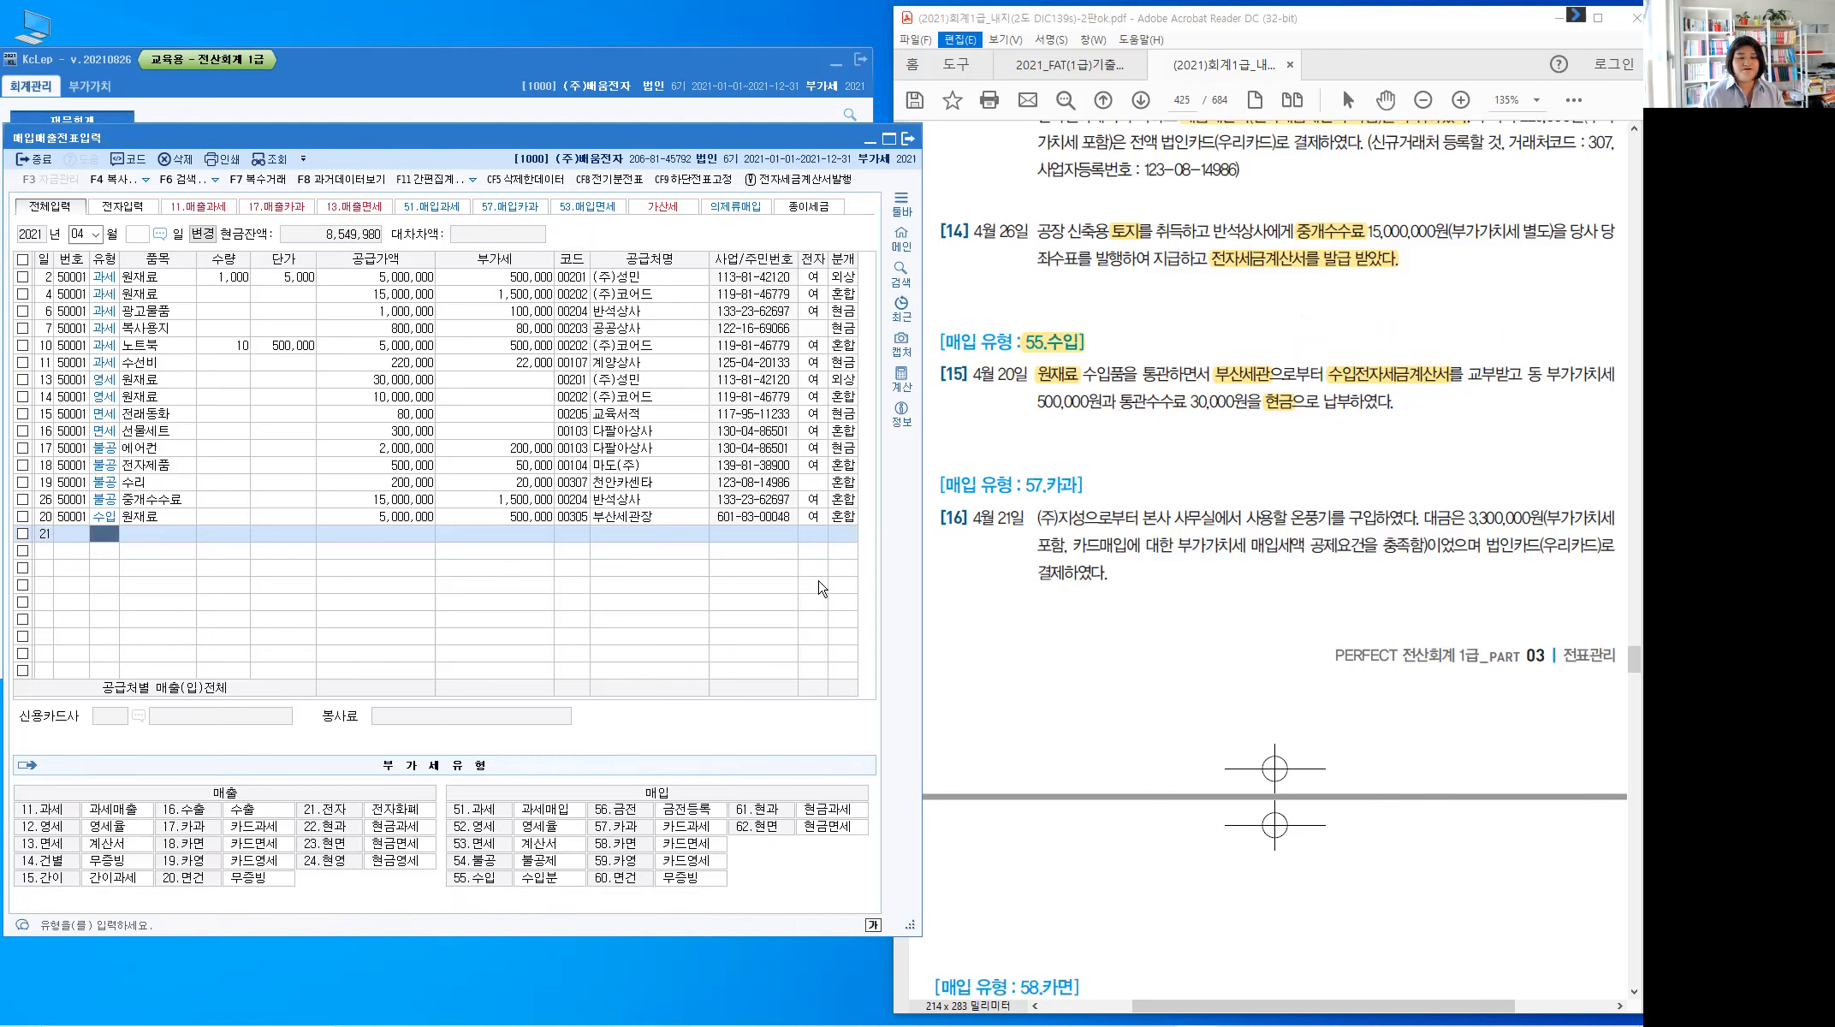
left_click(1141, 556)
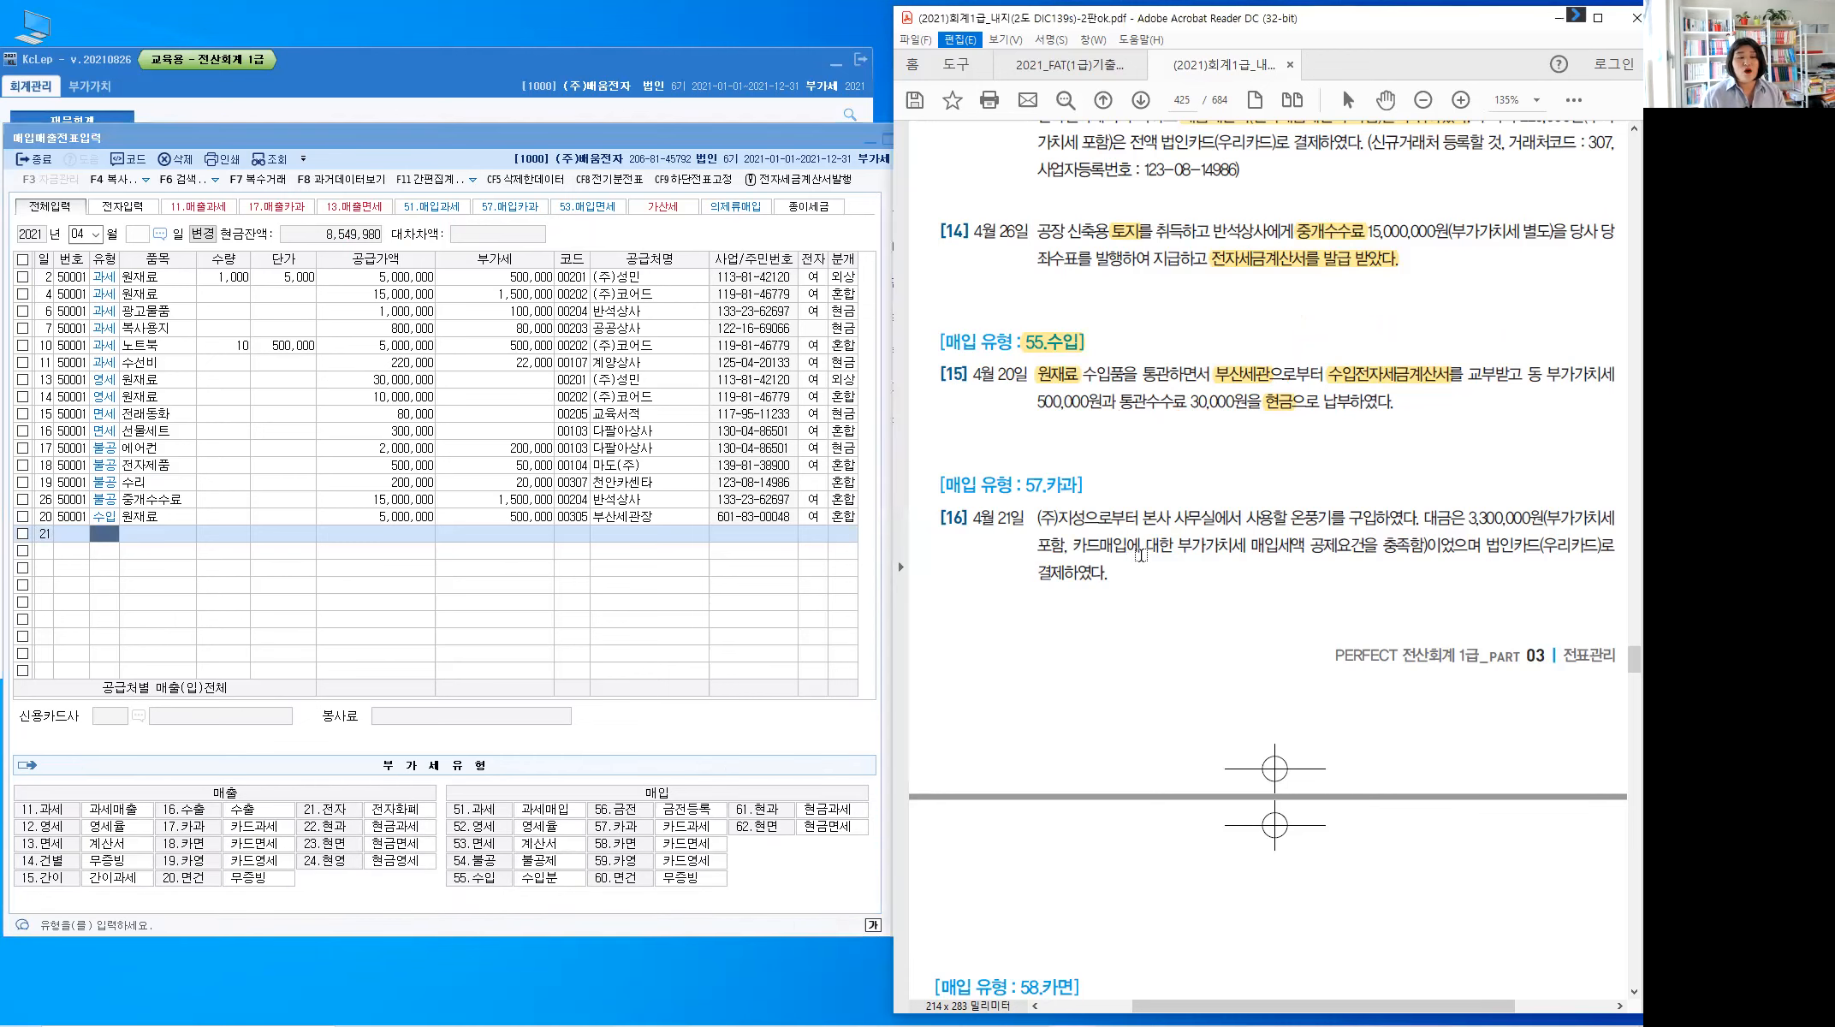
scroll(1141, 556, "down", 4)
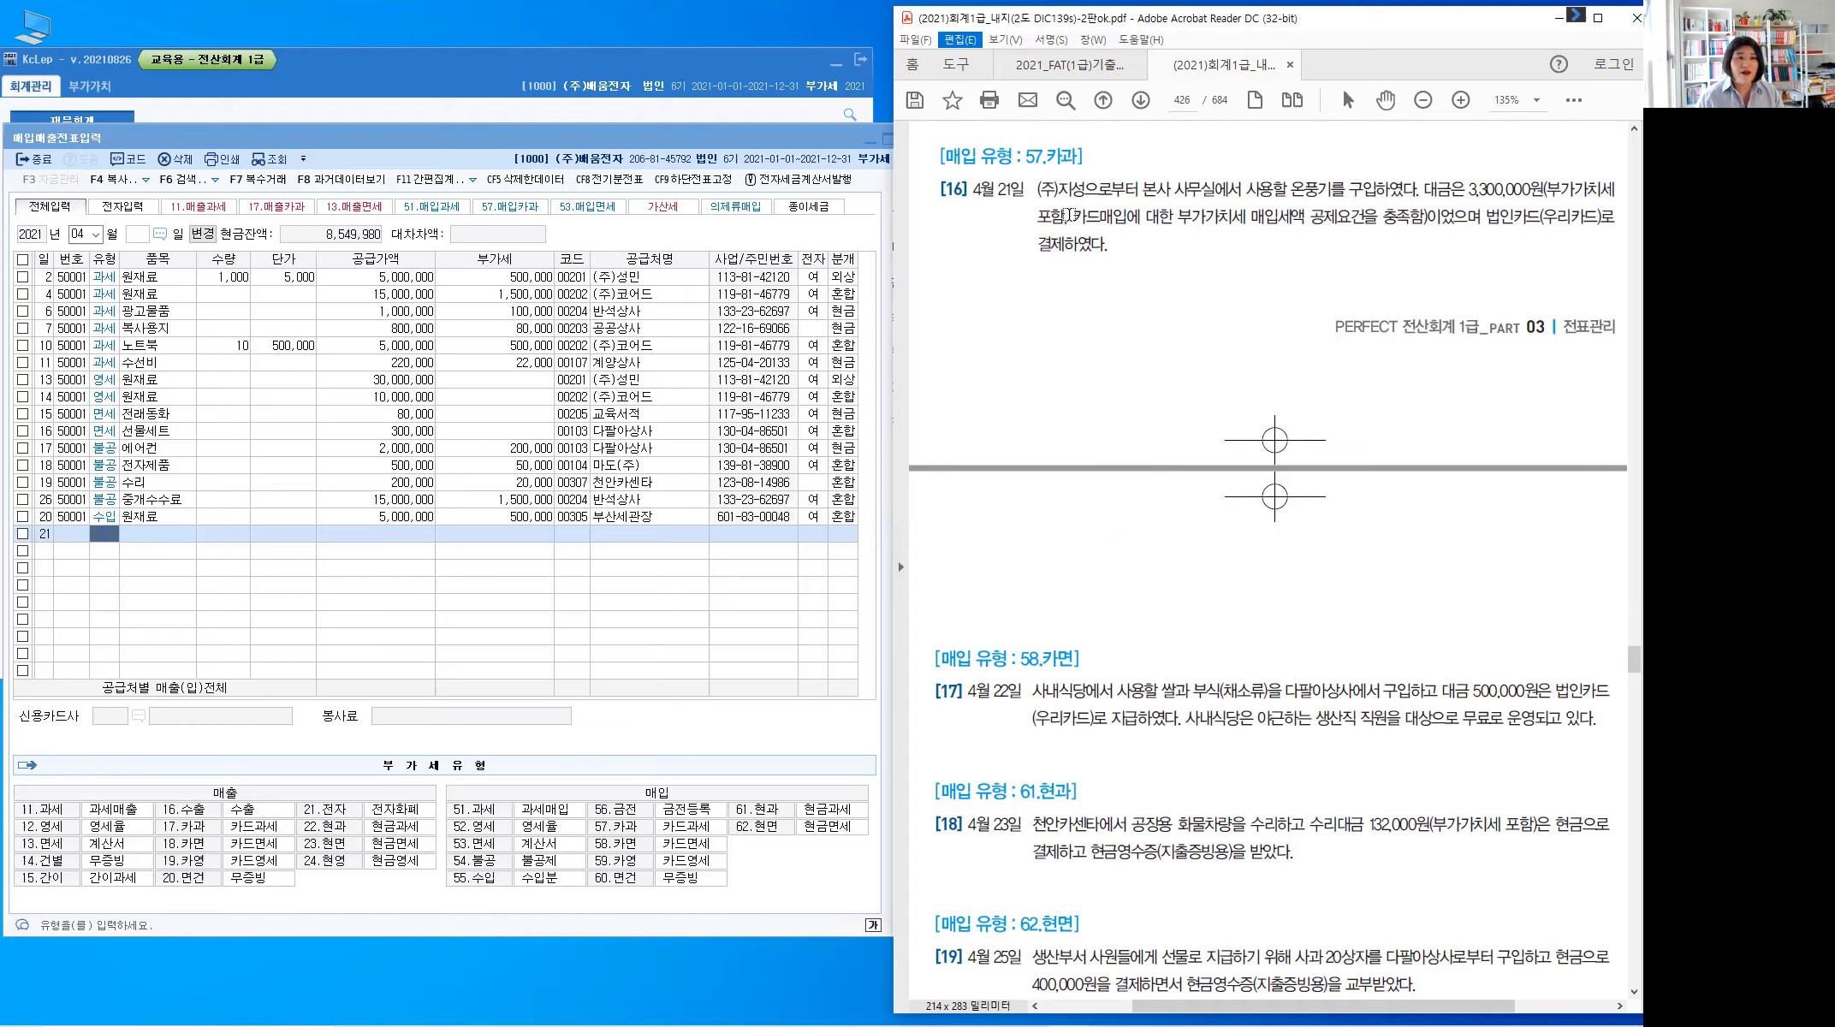
left_click_drag(1071, 214, 1415, 228)
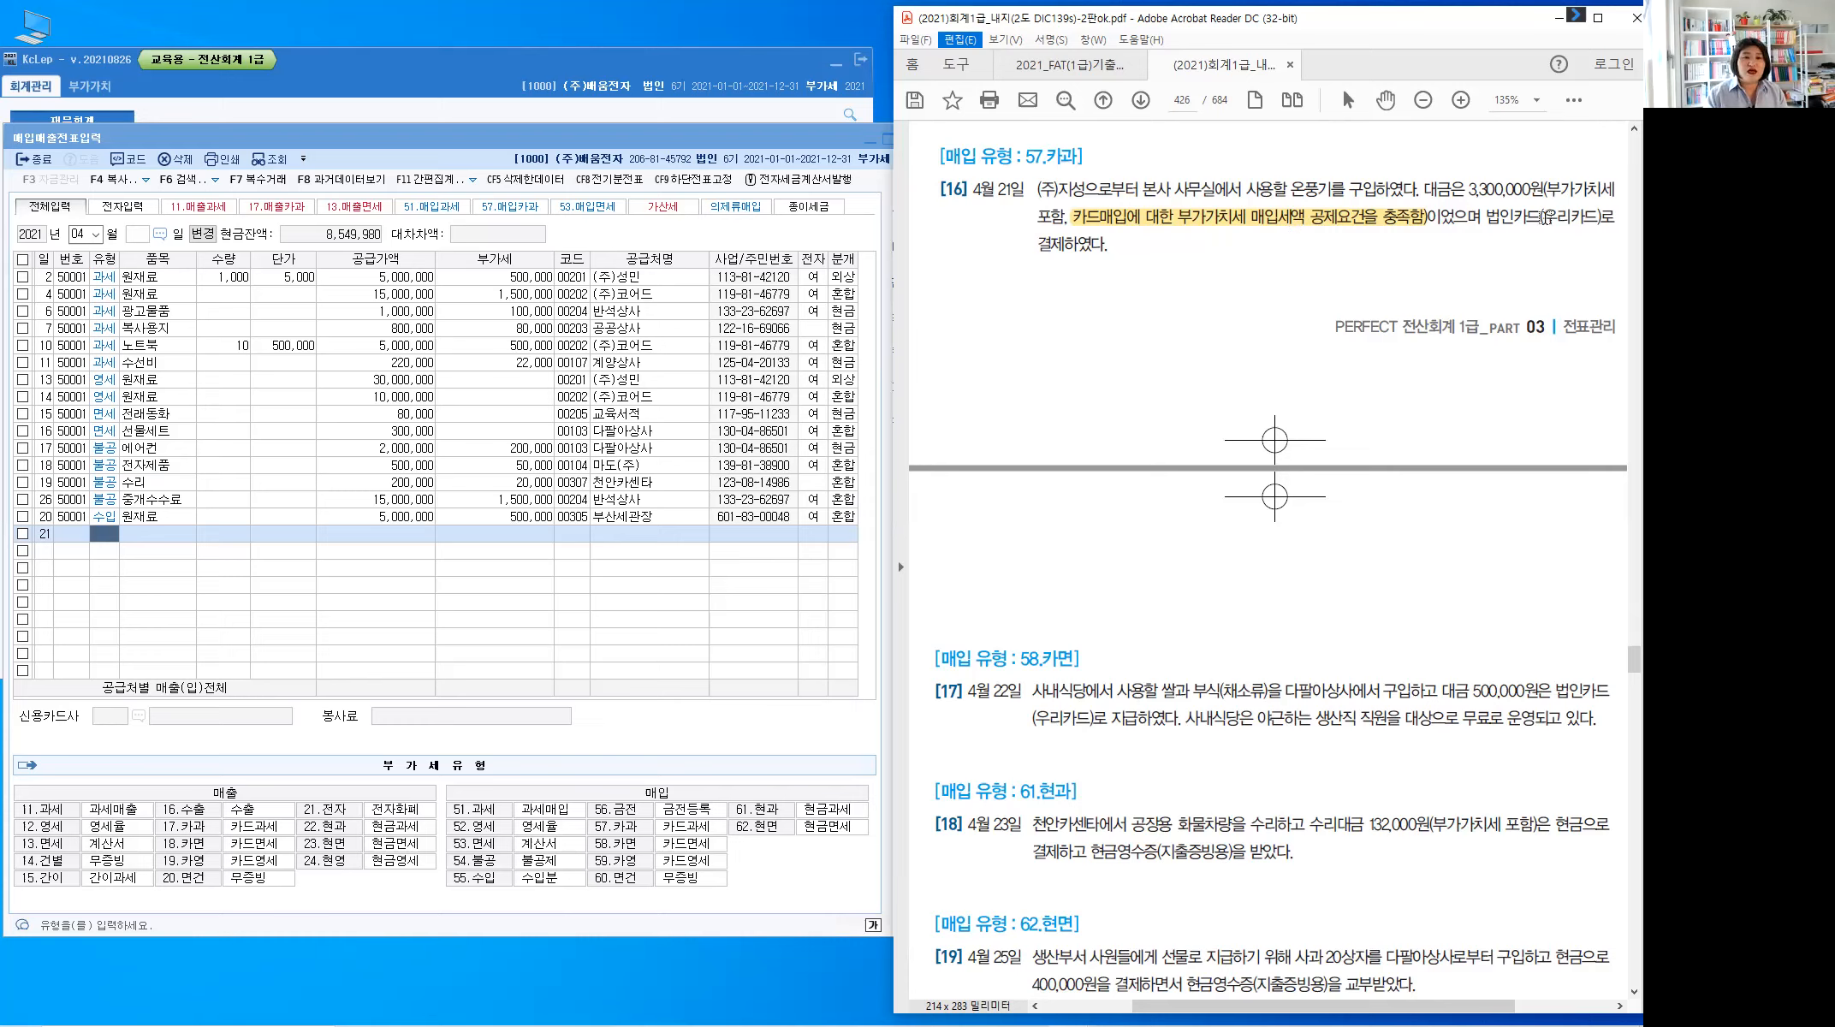
left_click_drag(1600, 216, 1541, 216)
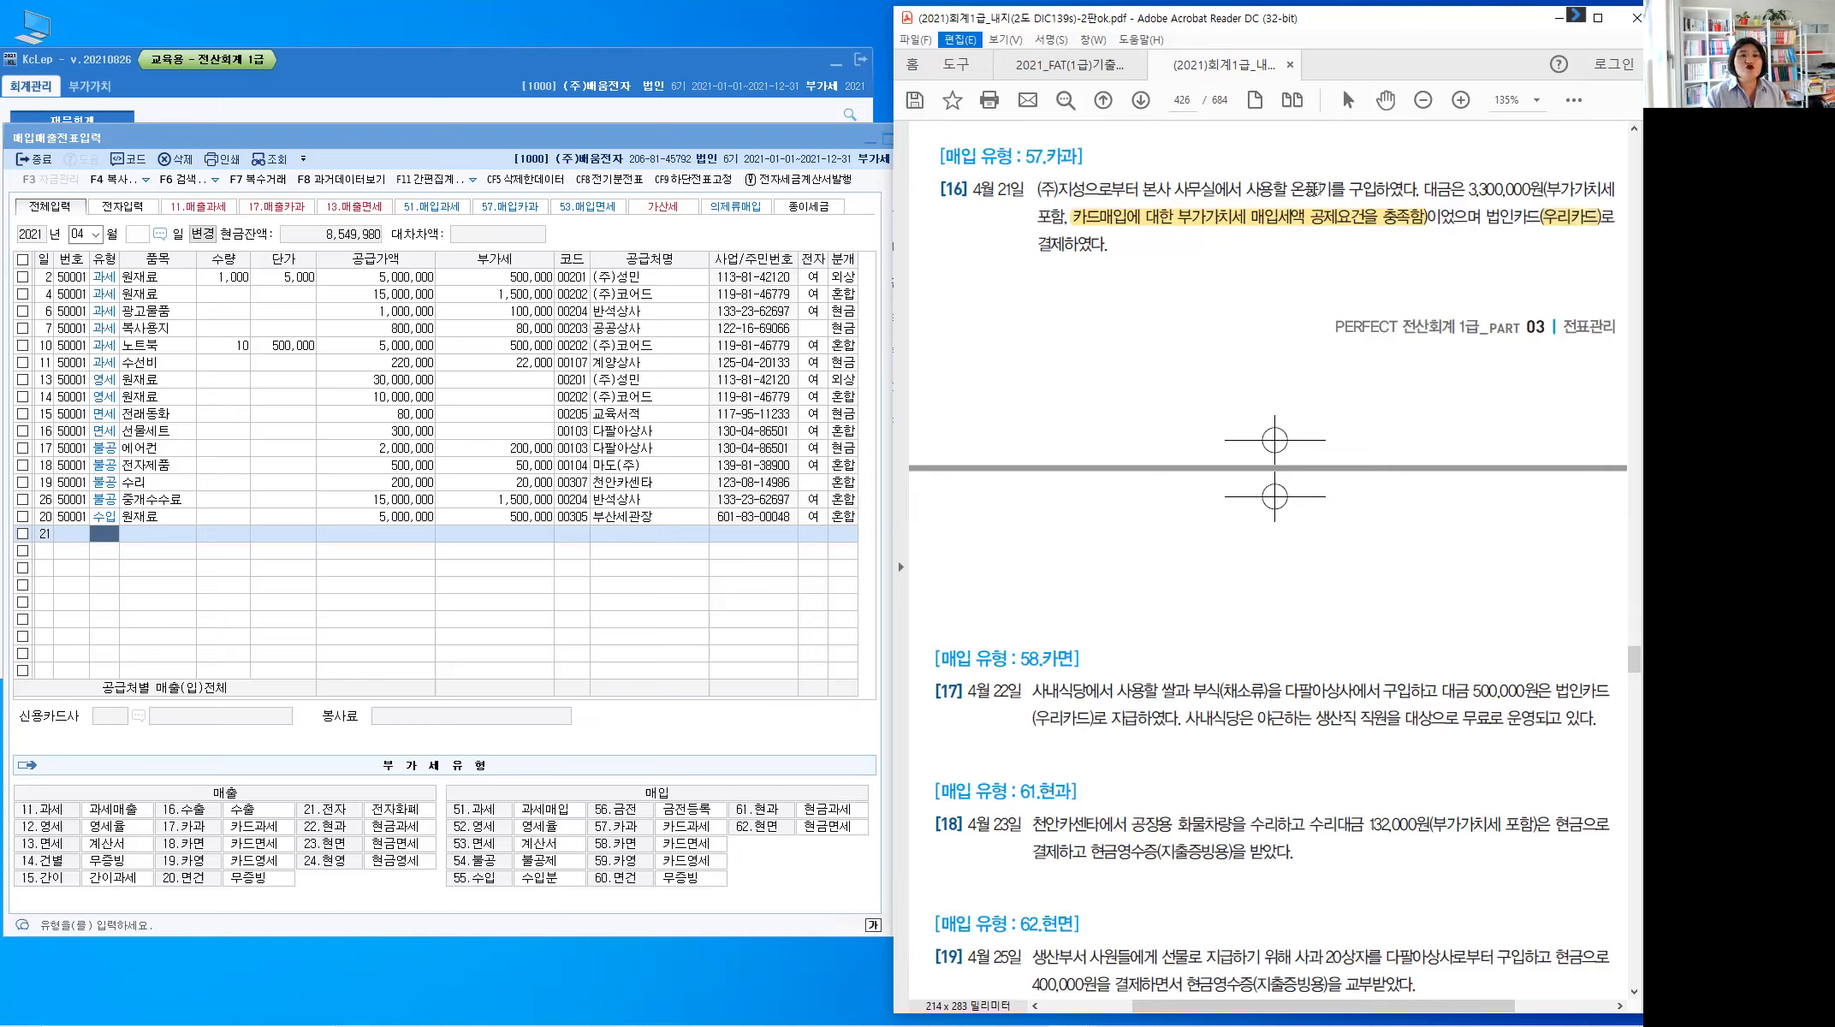
left_click_drag(1291, 191, 1334, 191)
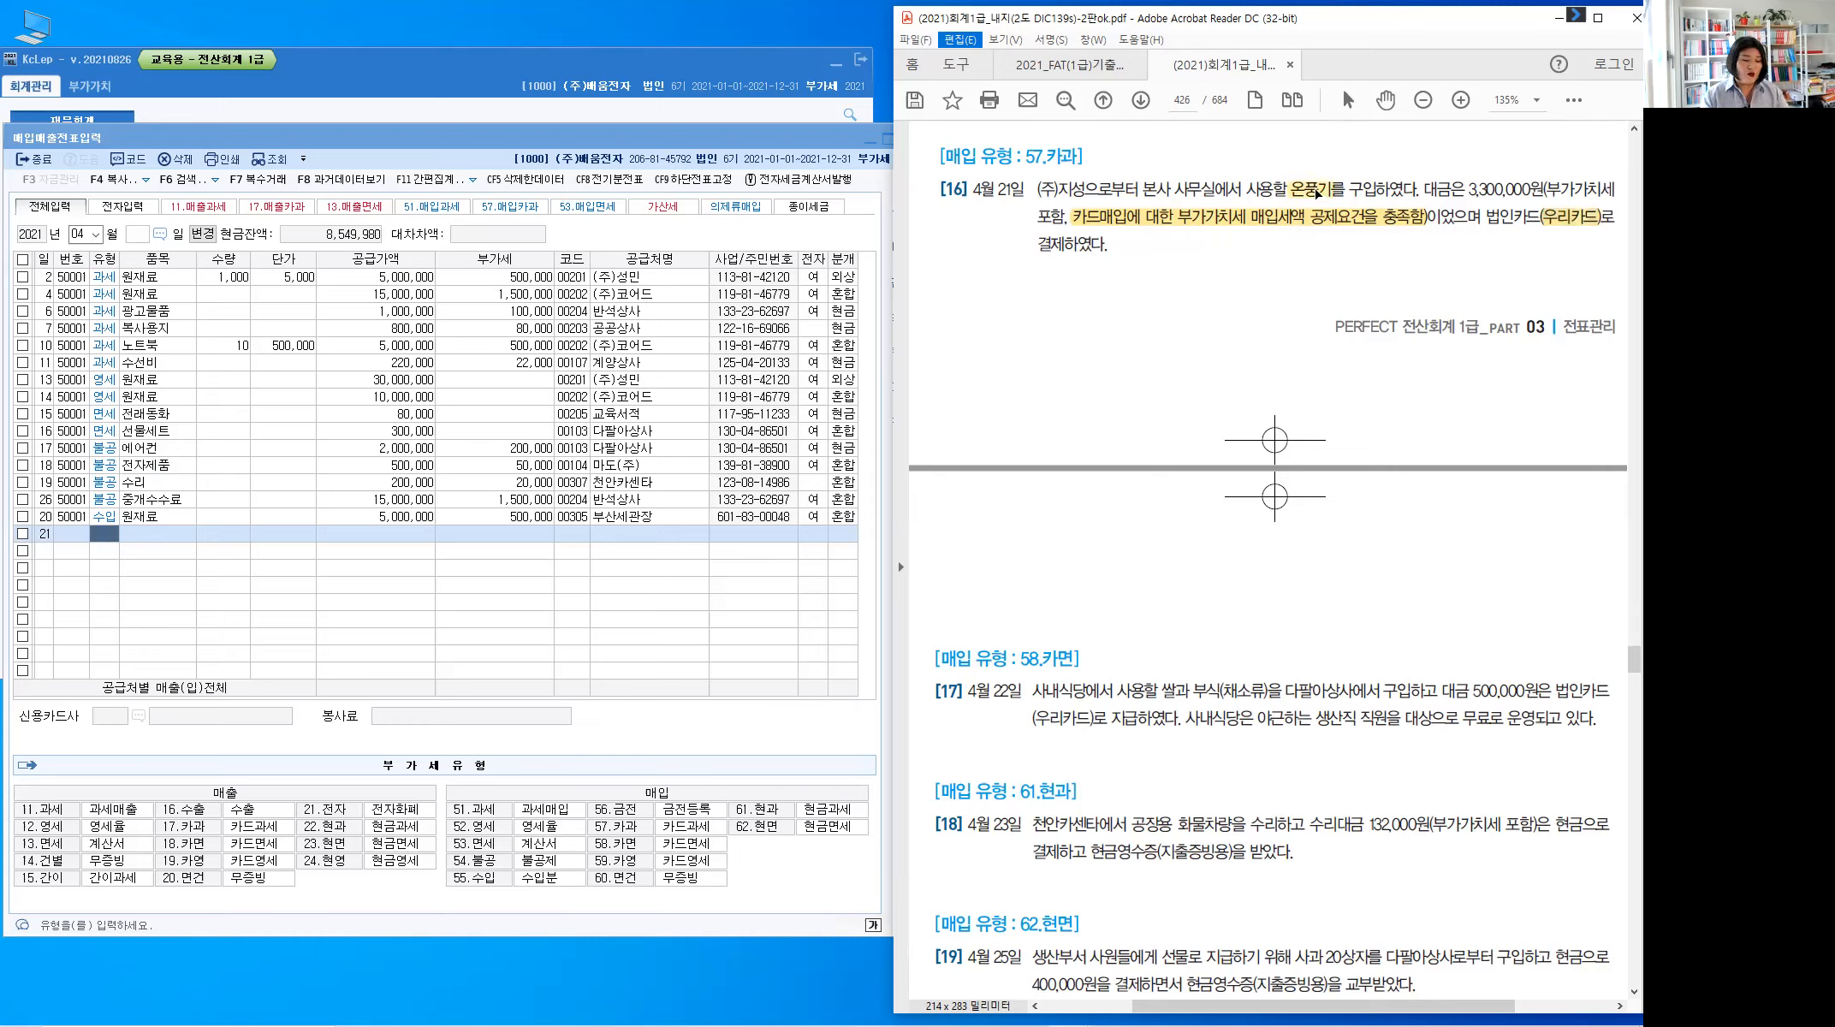
Write 비품 above 온풍기 and 미지급 under (우리카드), and circle 57.카과 in red
mouse_move(1313, 176)
left_mouse_down()
mouse_move(1385, 135)
mouse_move(1383, 161)
left_mouse_up()
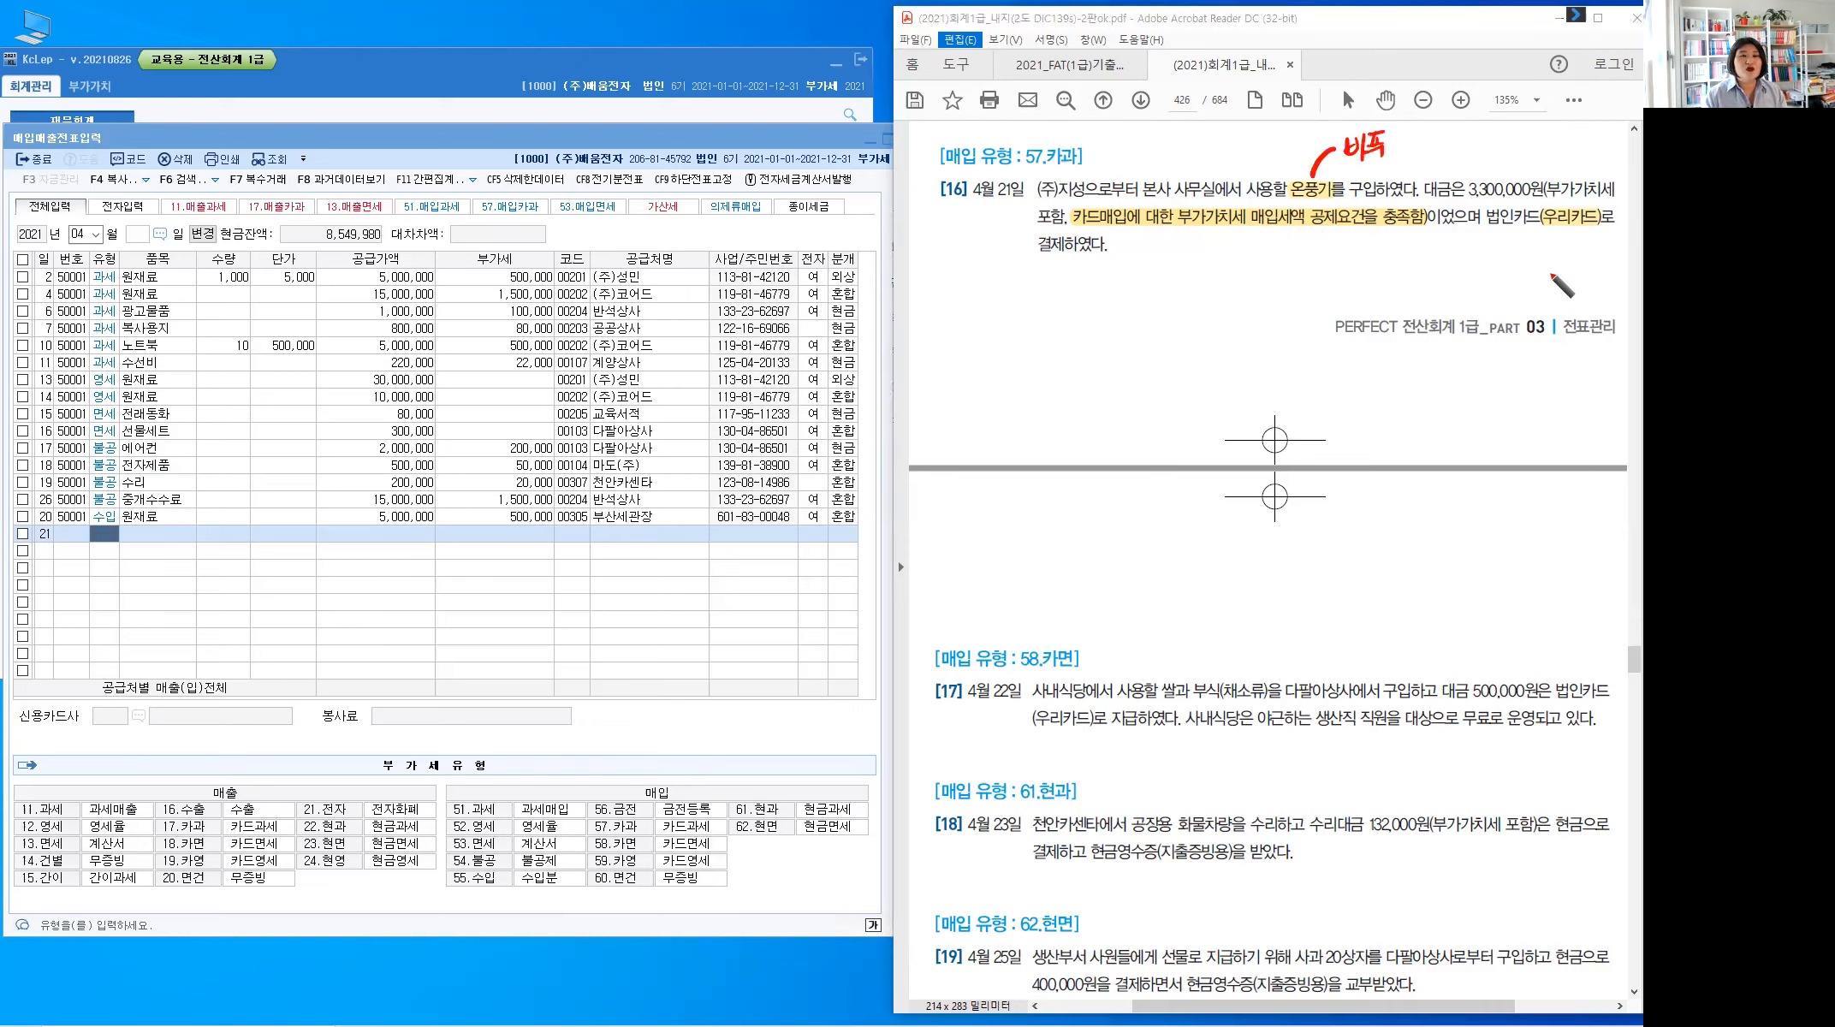
left_click_drag(1543, 226, 1511, 290)
left_click_drag(1517, 264, 1517, 299)
left_click_drag(1522, 274, 1522, 294)
left_click_drag(1530, 283, 1540, 300)
left_click_drag(1548, 267, 1595, 280)
left_click_drag(1558, 289, 1559, 301)
left_click_drag(1560, 288, 1592, 299)
left_click_drag(1560, 301, 1591, 302)
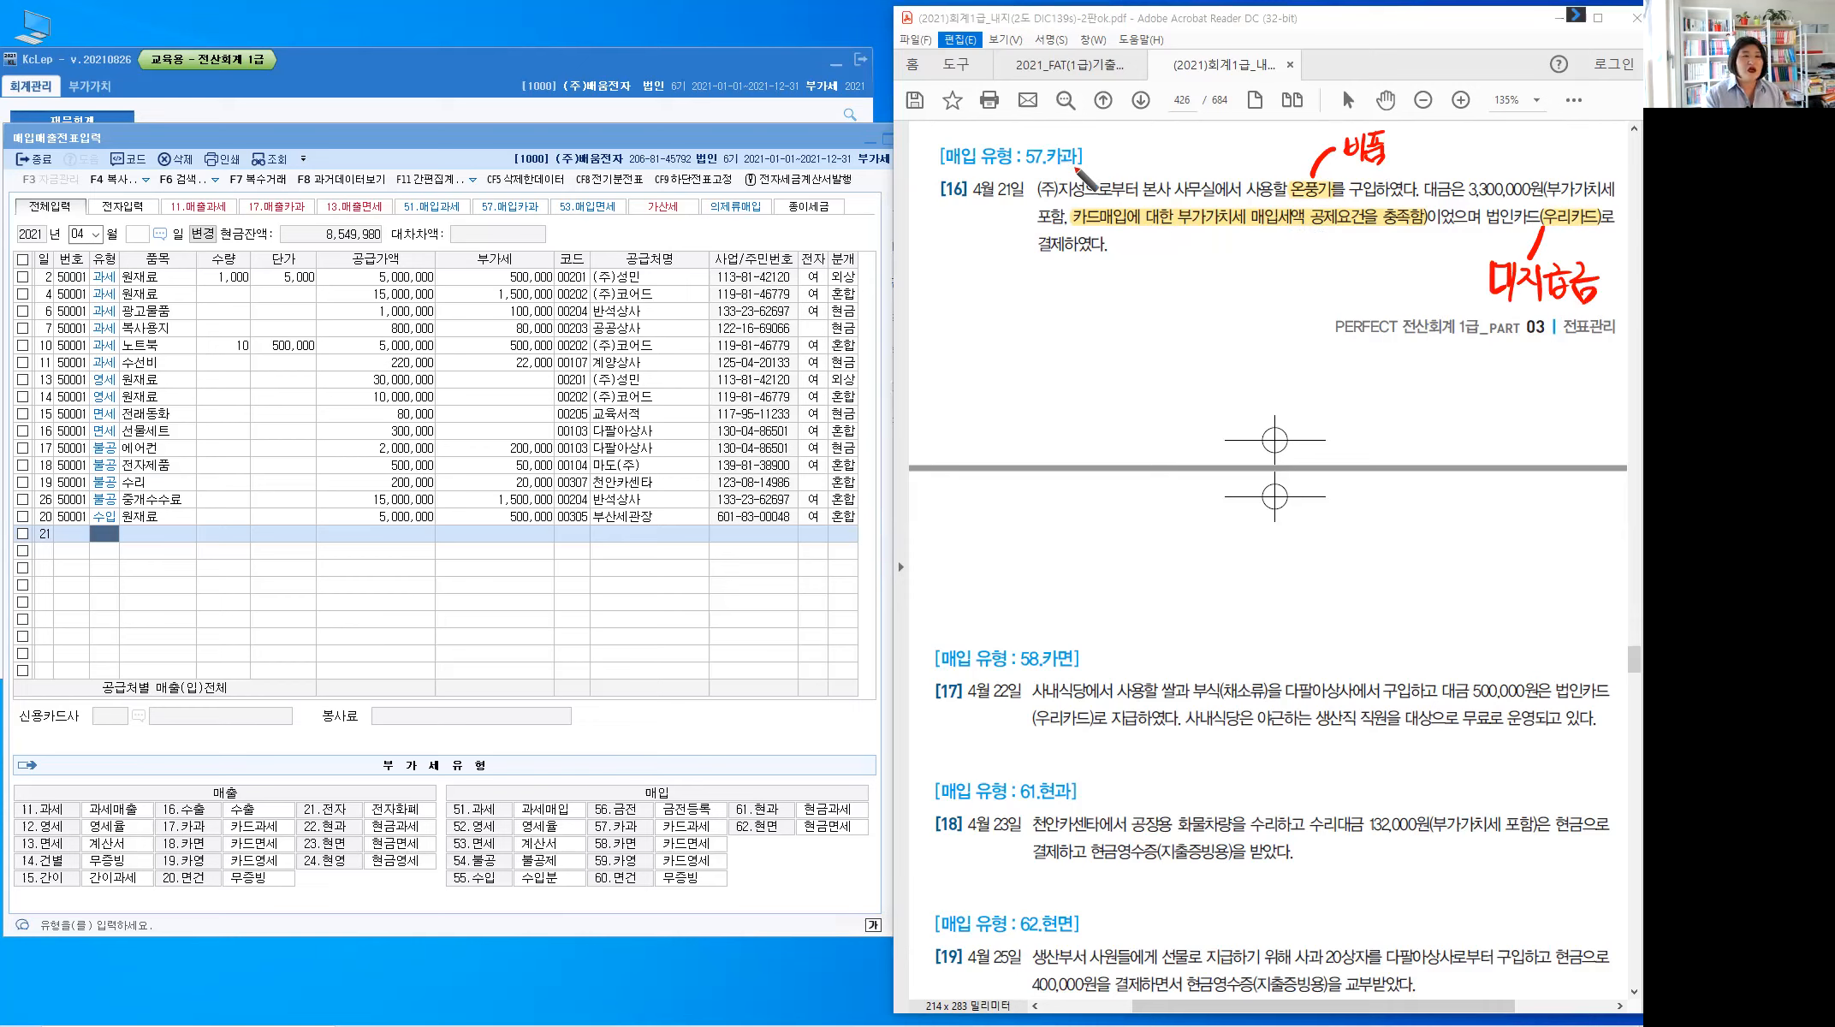
mouse_move(1054, 134)
left_mouse_down()
mouse_move(1030, 175)
mouse_move(1080, 142)
left_mouse_up()
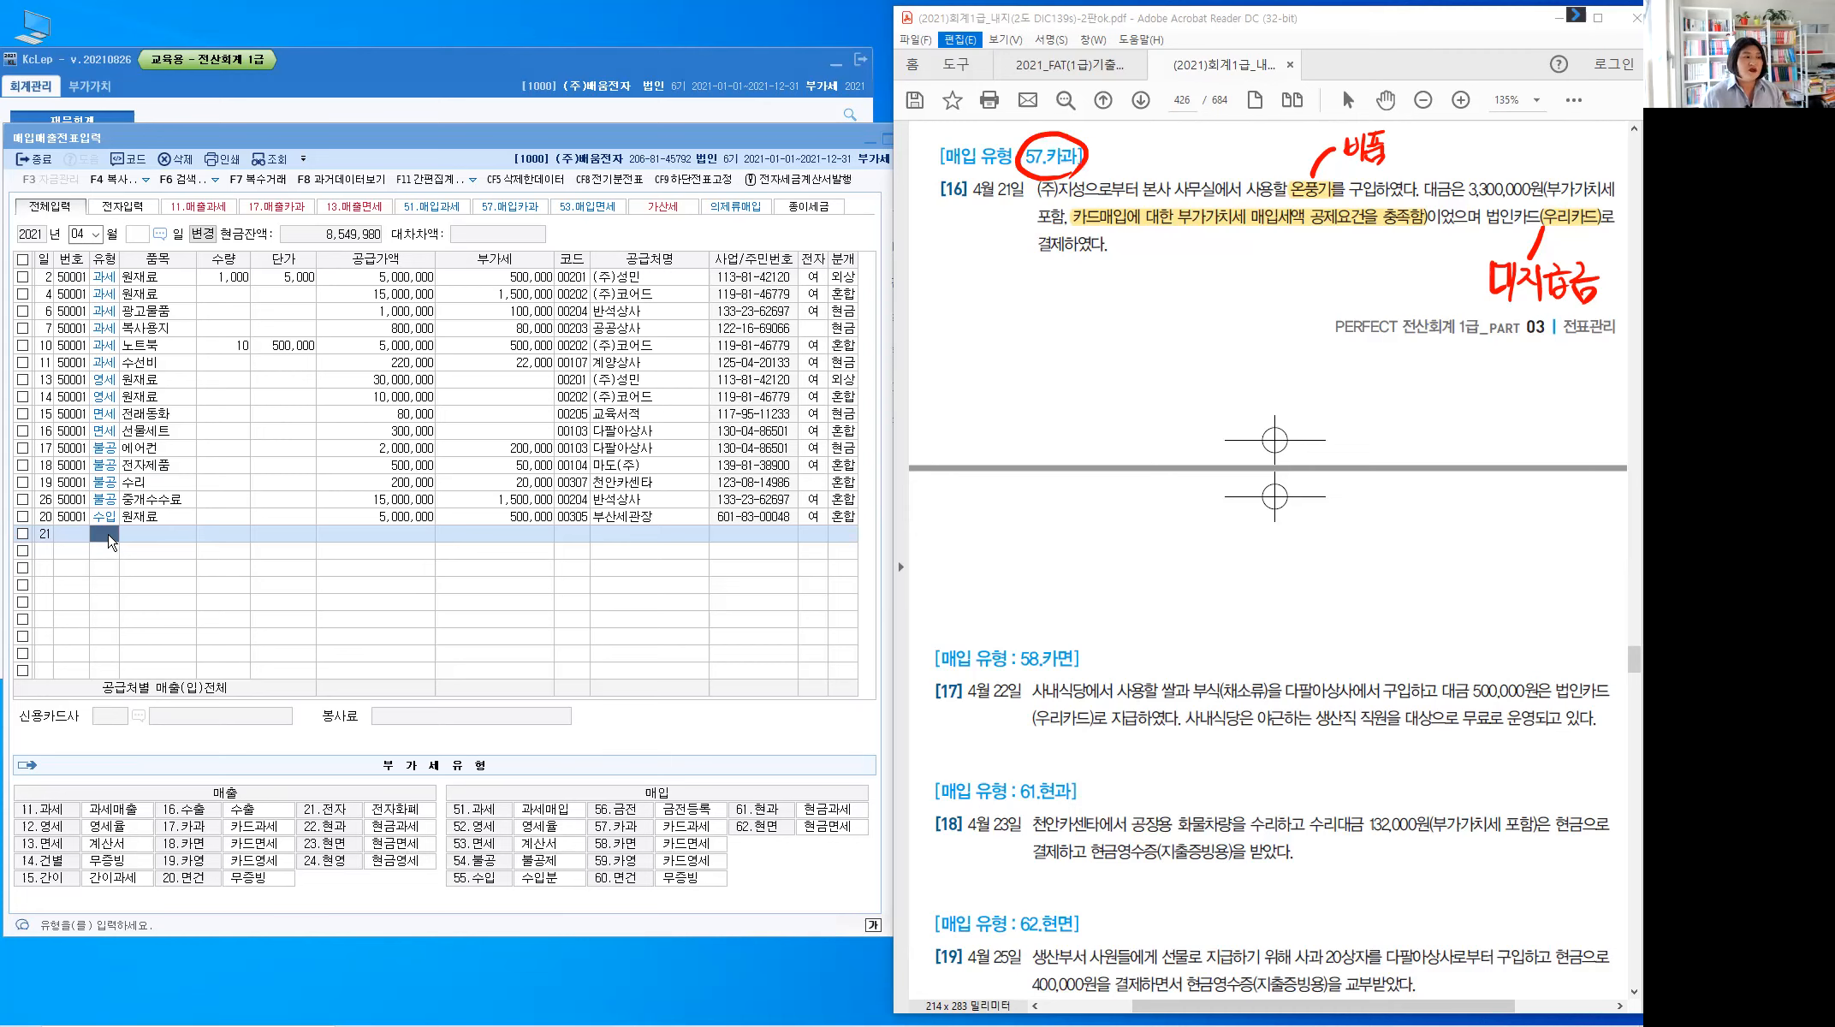
Enter row 21 as type 57 카과 for 온풍기, splitting 3,300,000 into 3,000,000 plus 300,000 VAT
left_click(112, 541)
type("5")
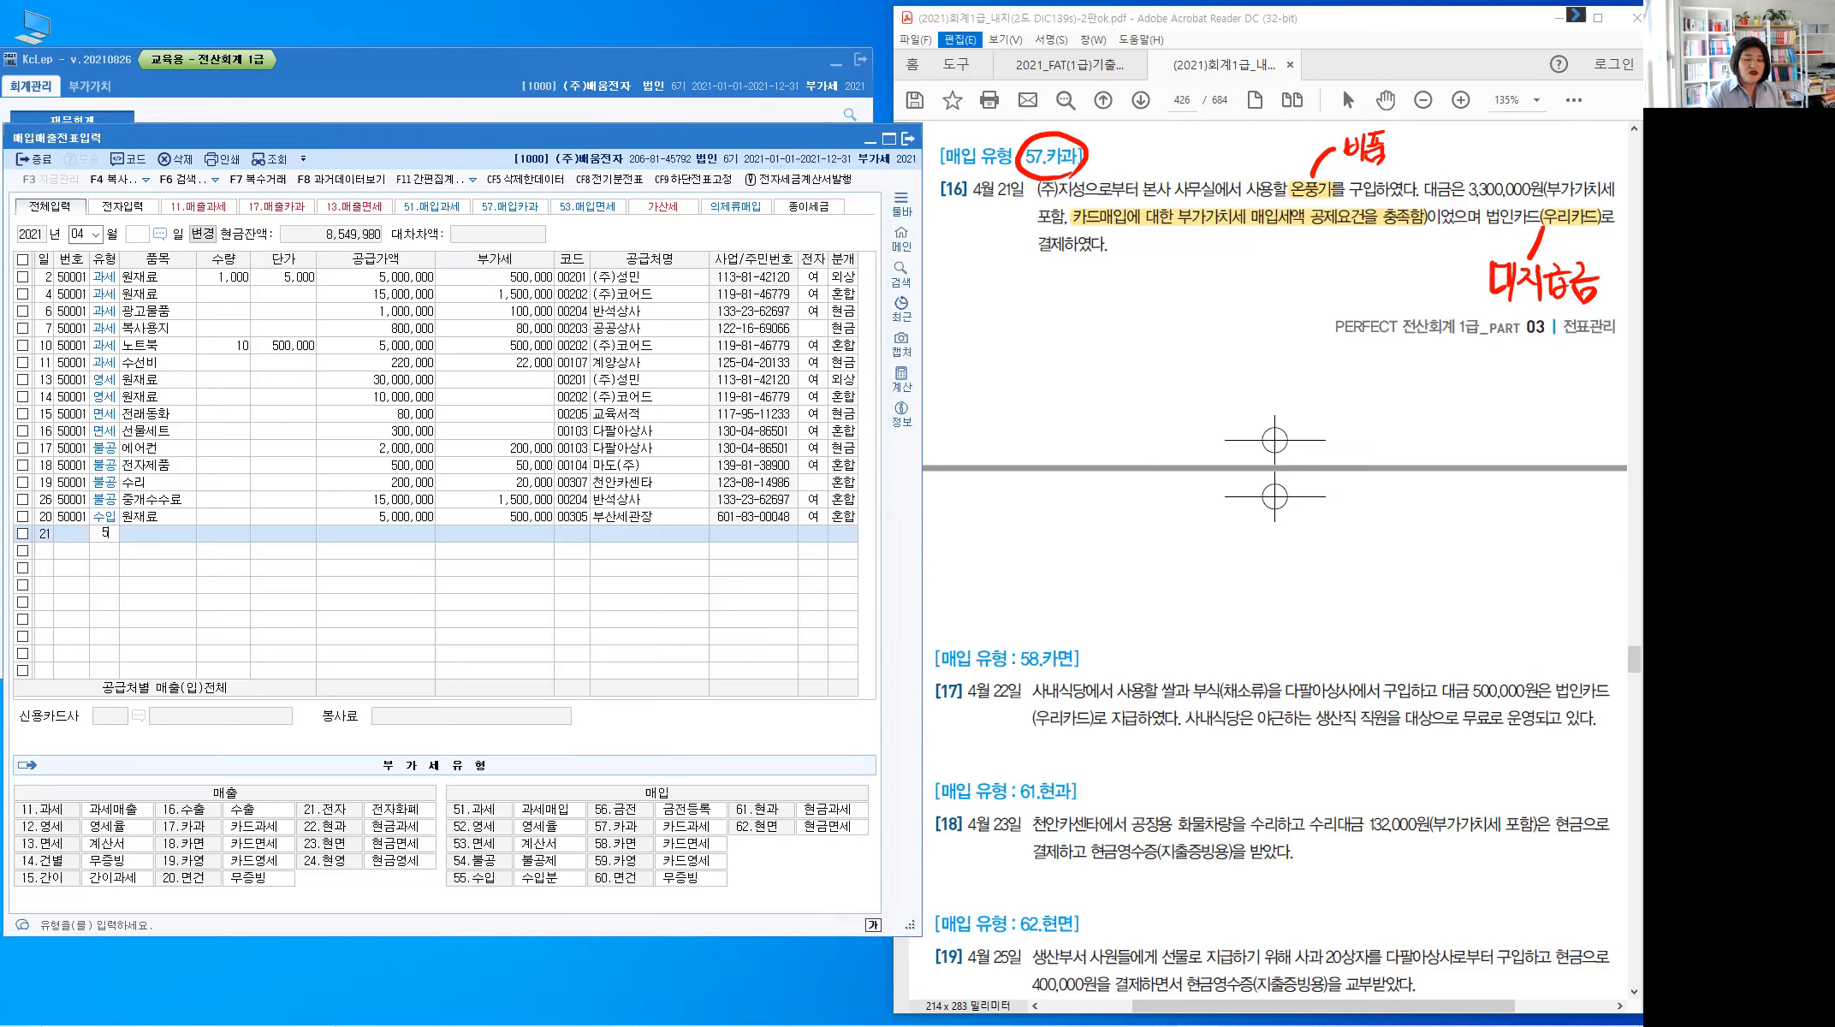
type("7")
key("Return")
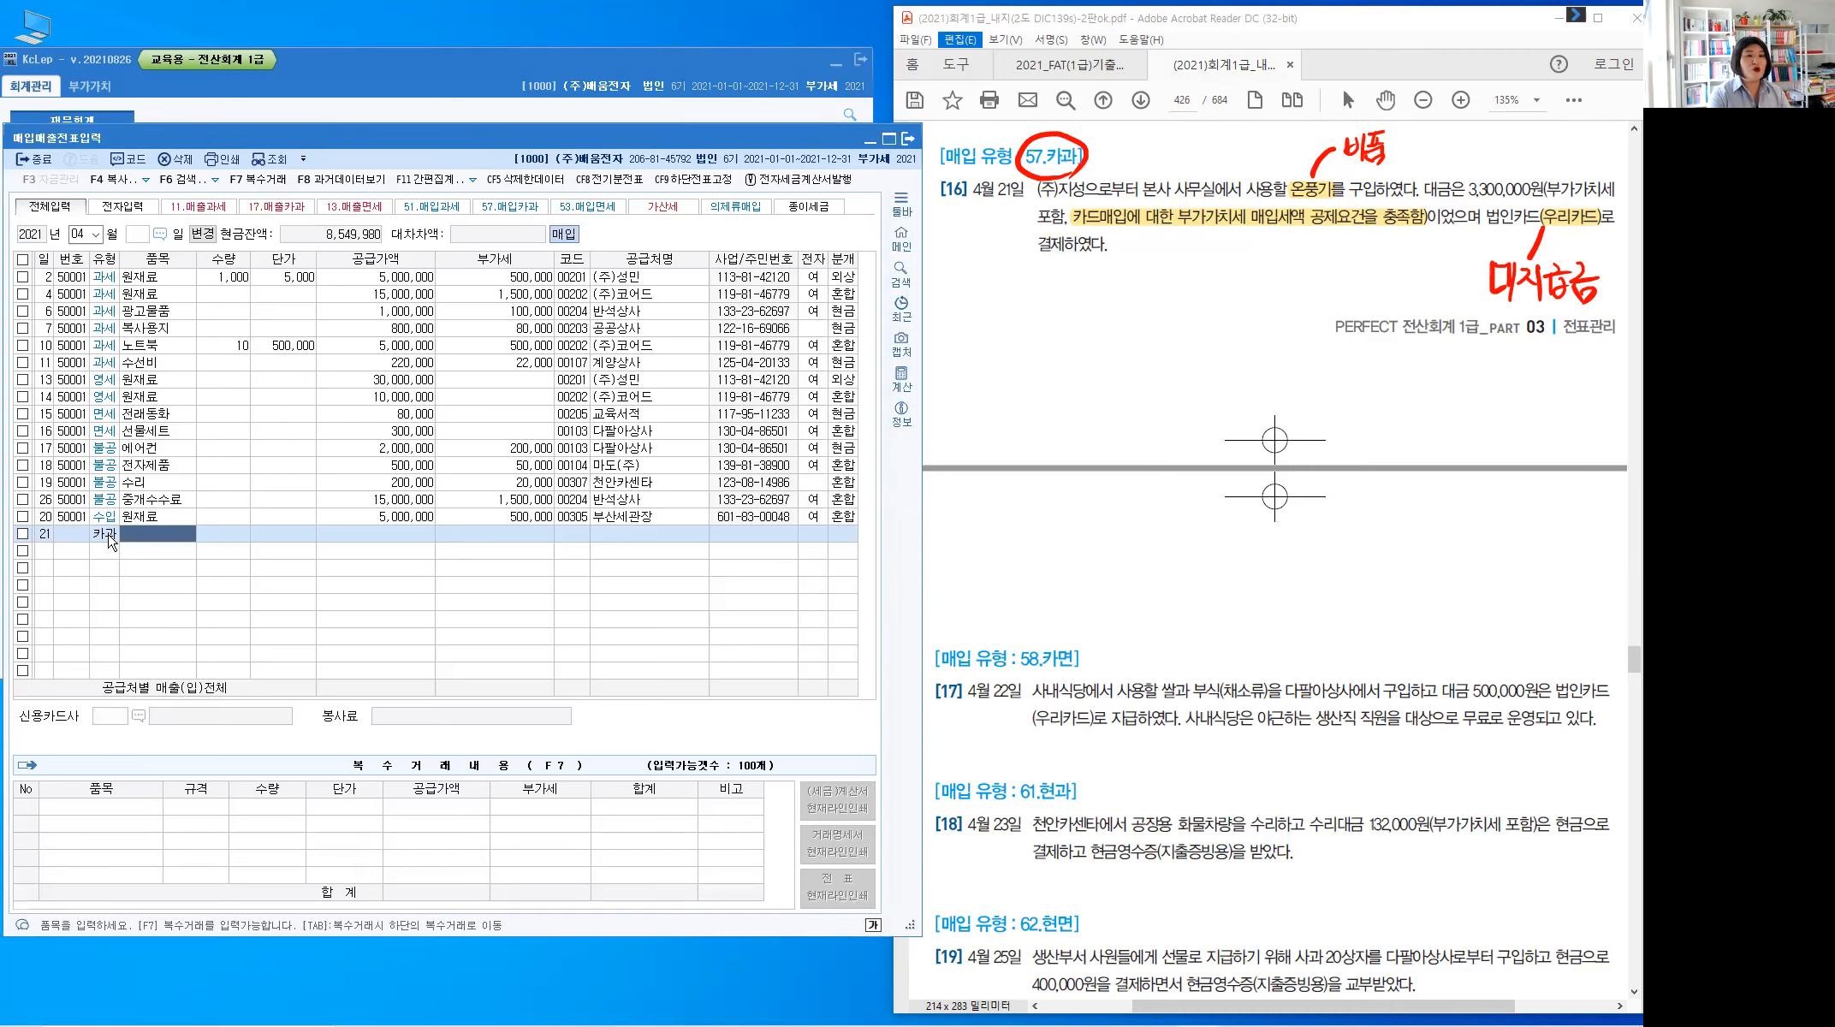
type("온ㅍ")
type("풍기")
key("Return")
key("Return")
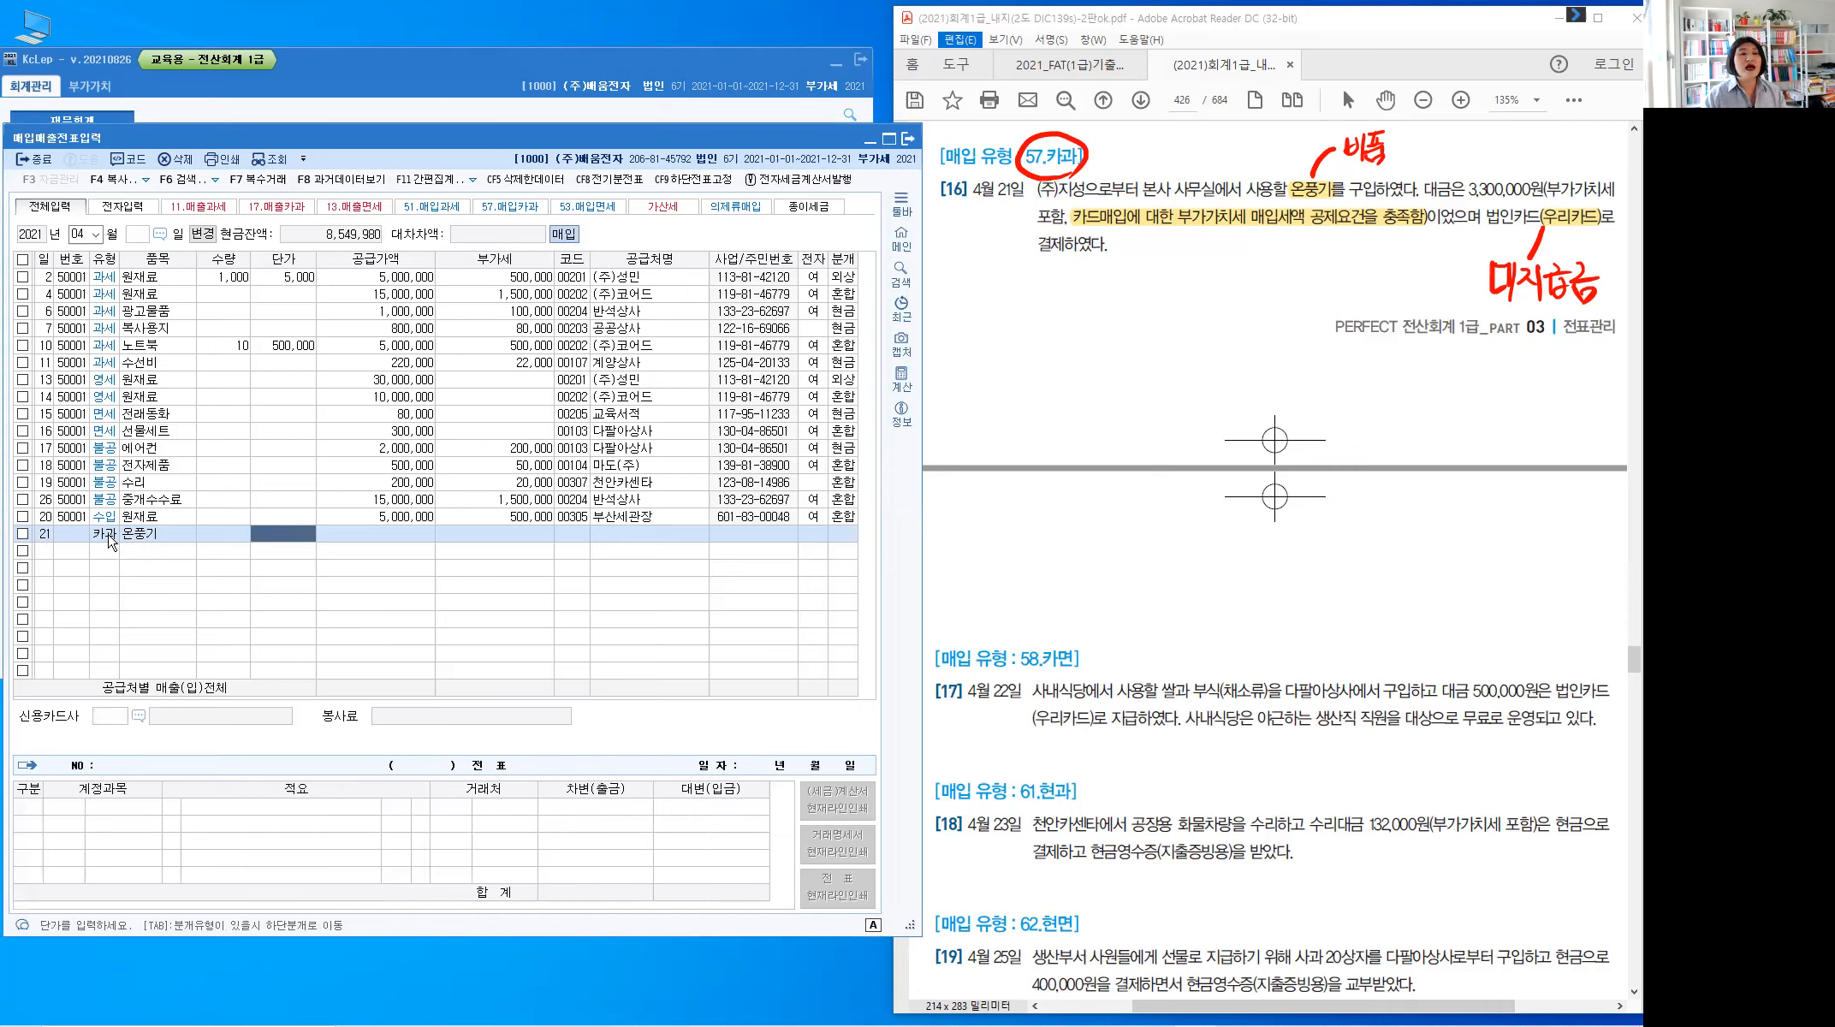
key("Return")
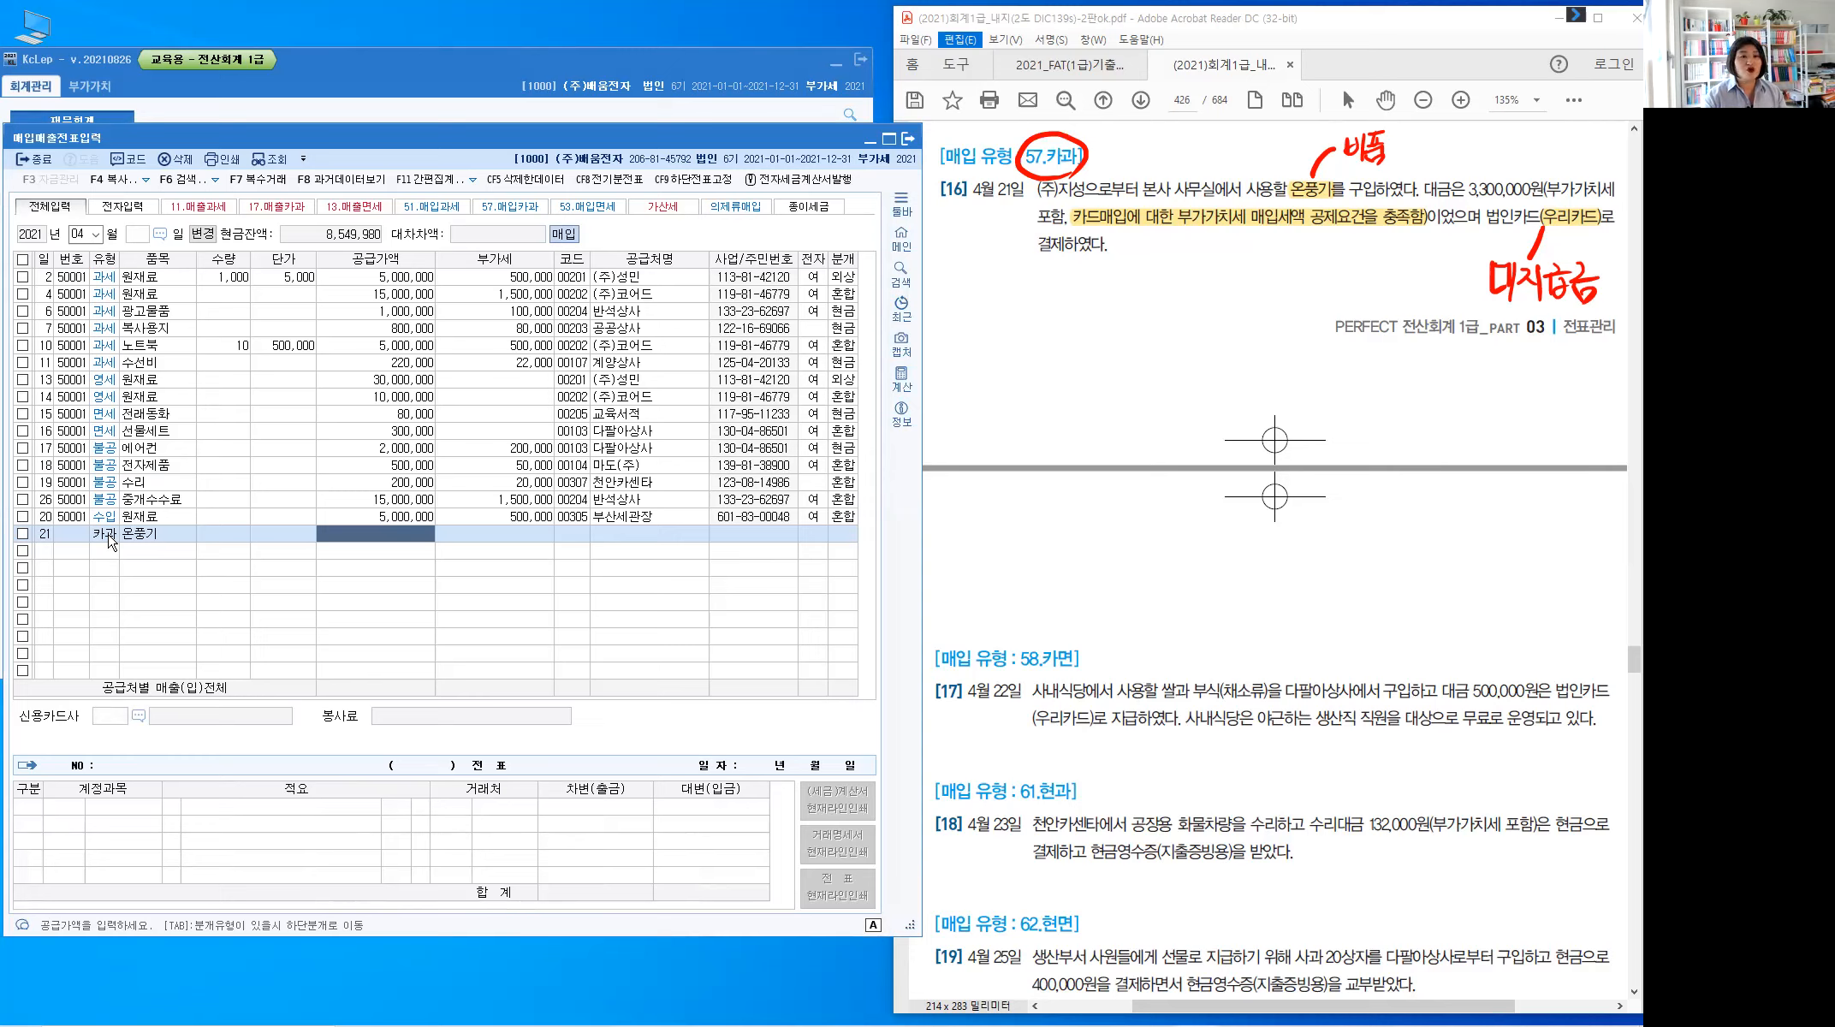
type("3300000")
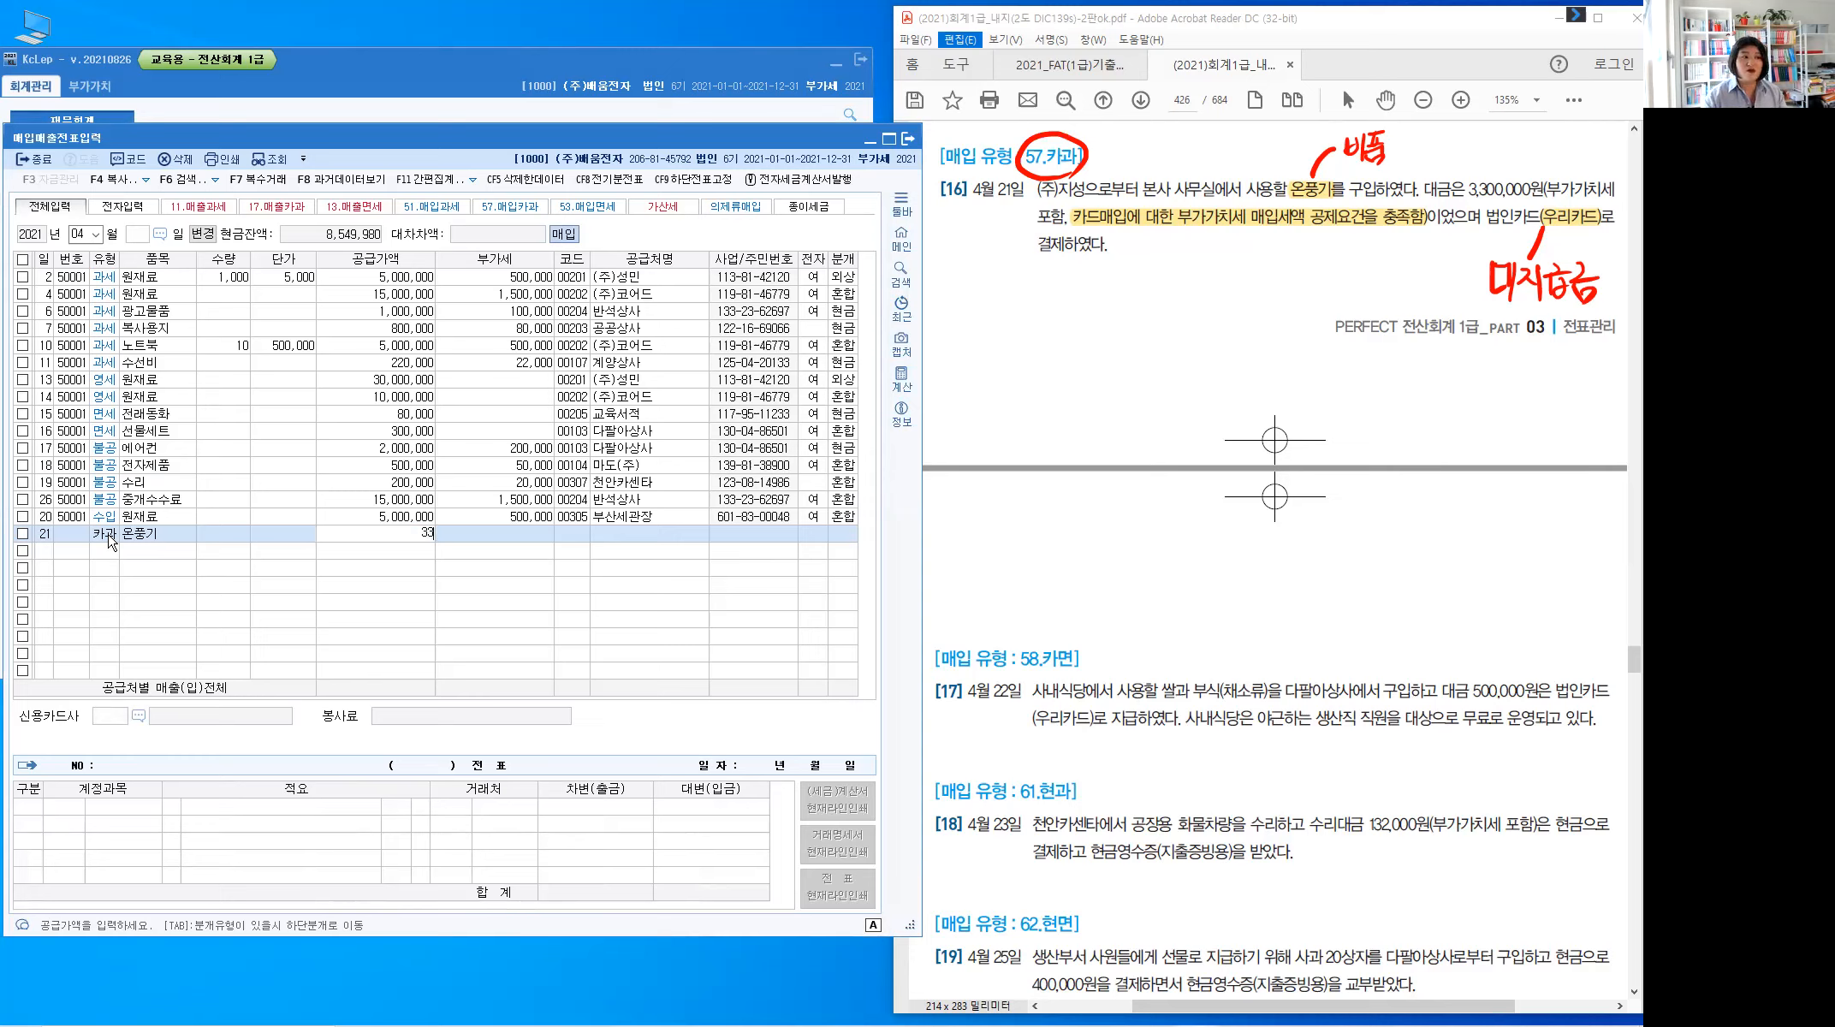
key("Return")
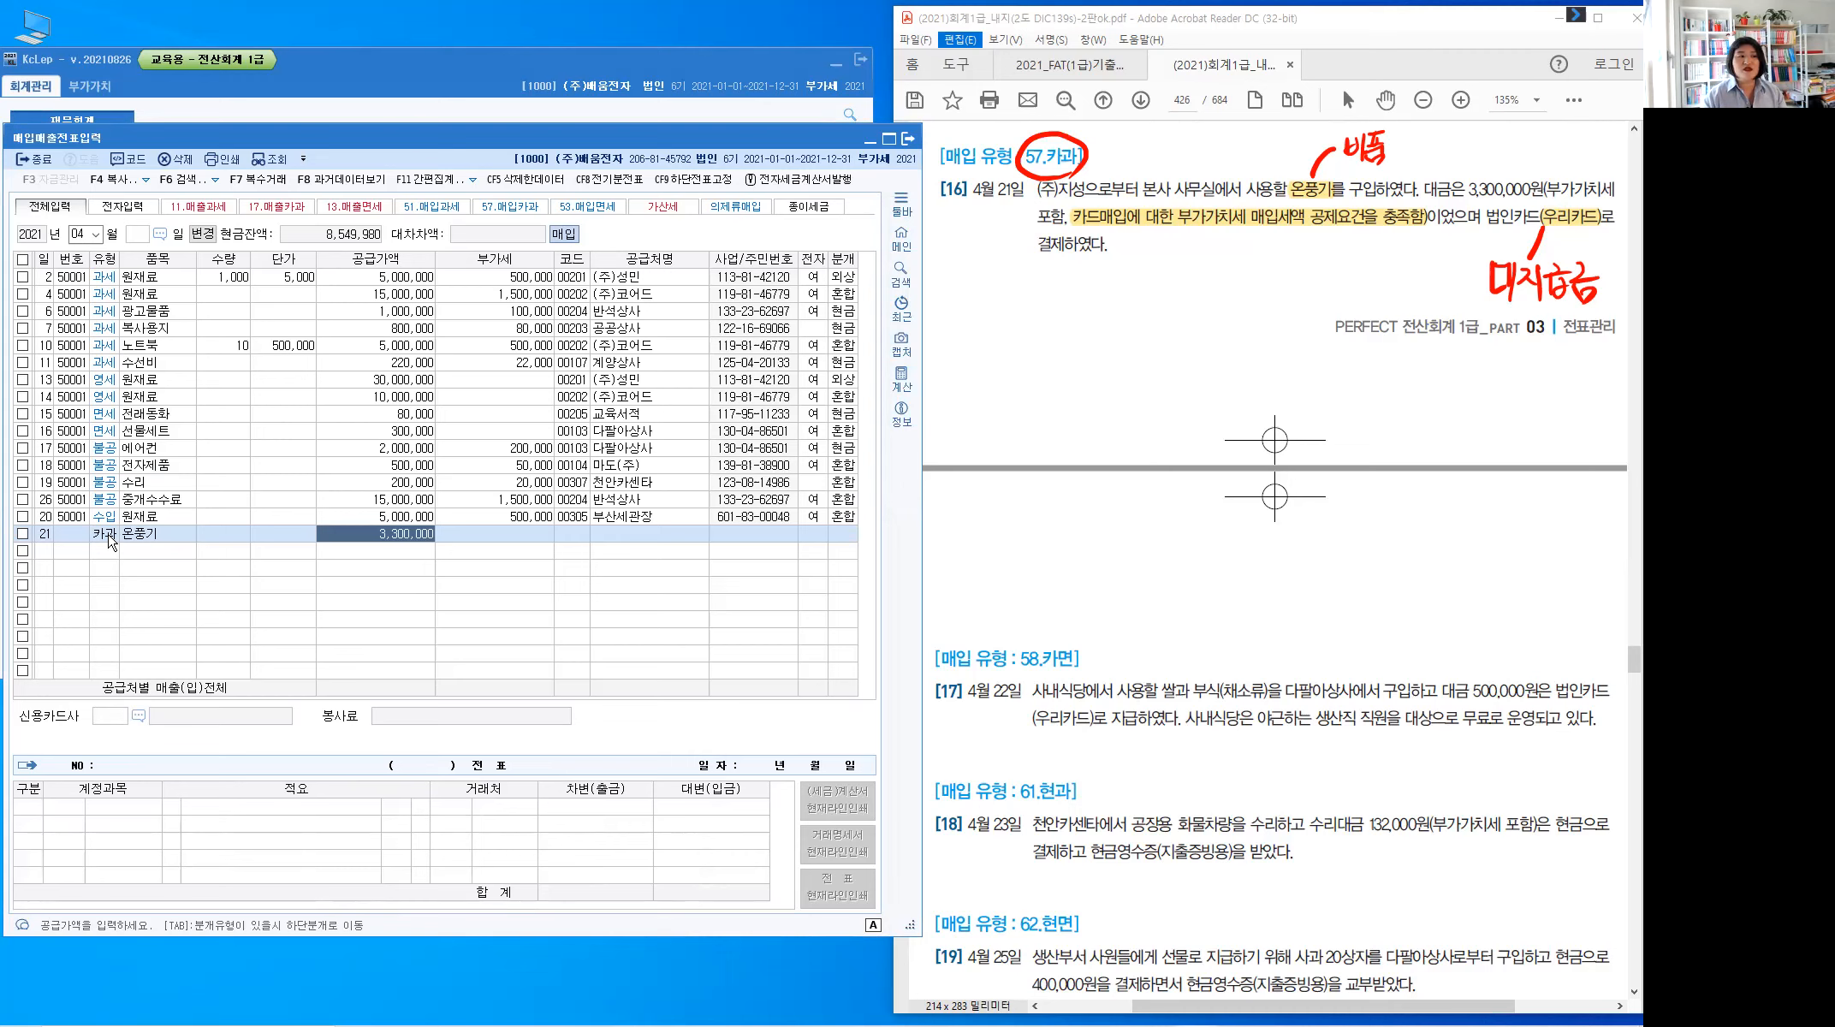
key("Return")
key("Return")
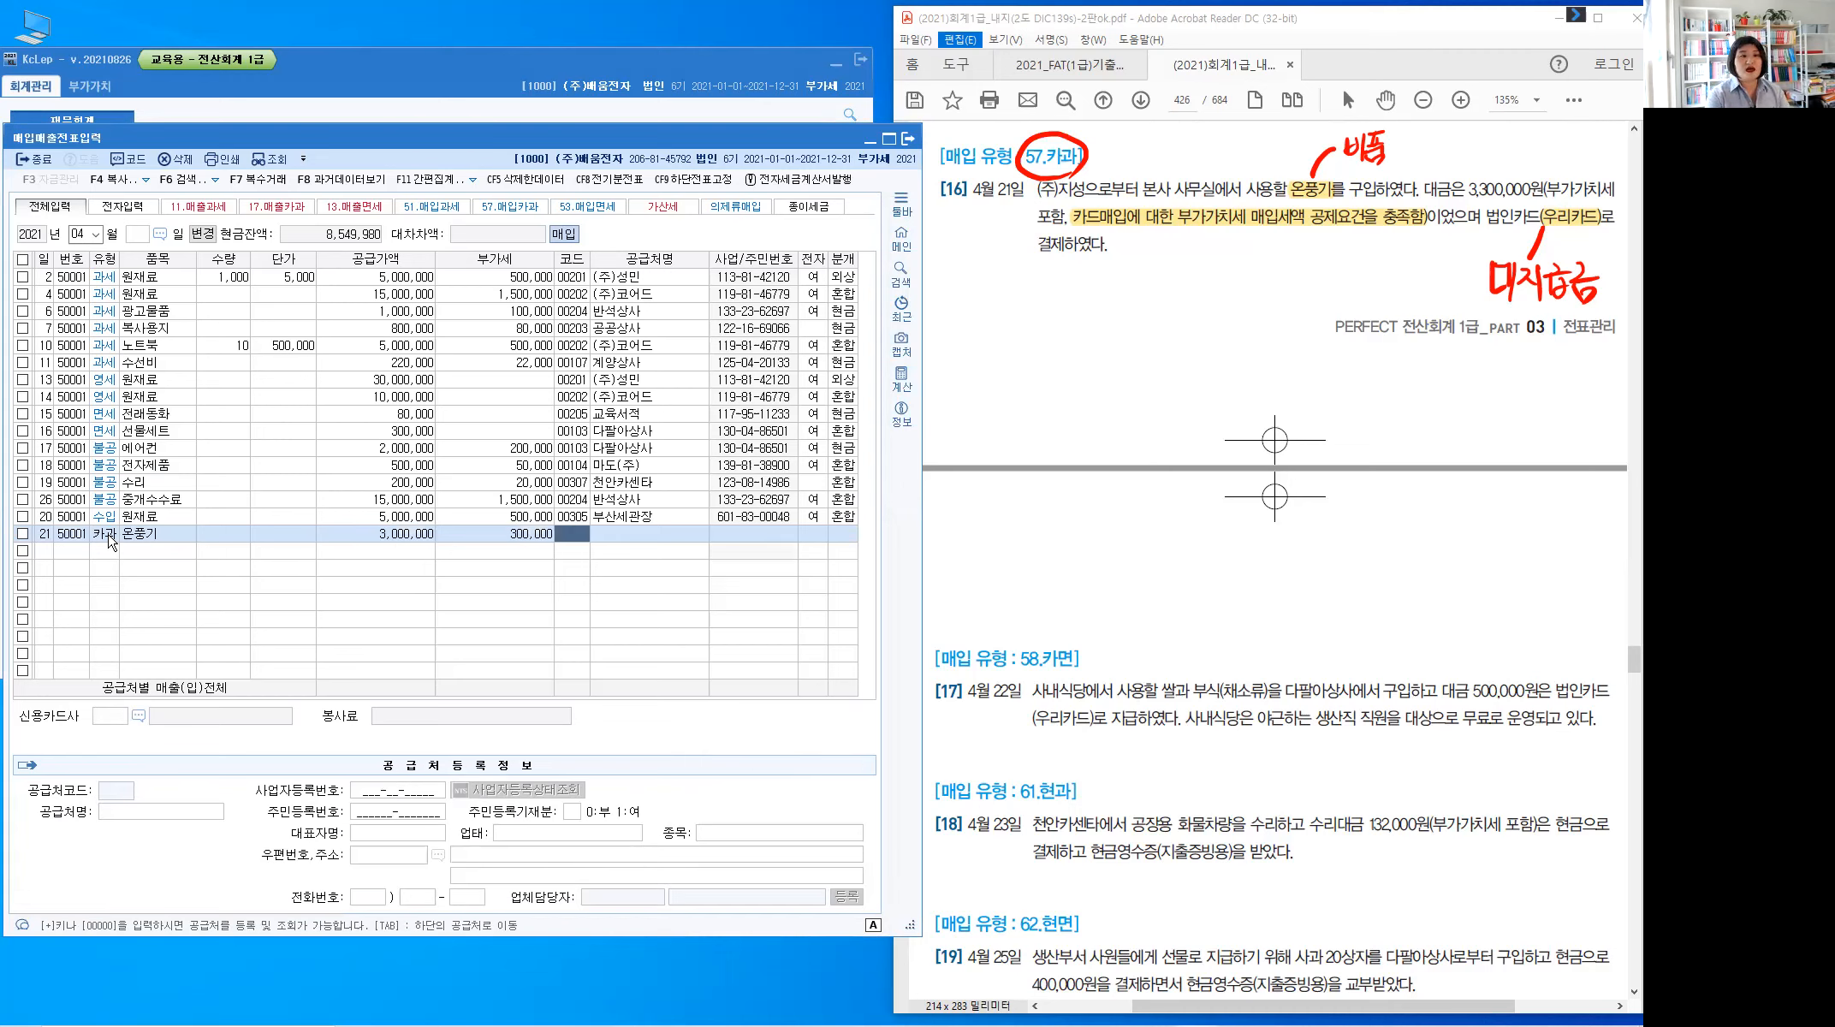
Choose (주)지성 as the supplier and 우리카드 as the card company
type("지성")
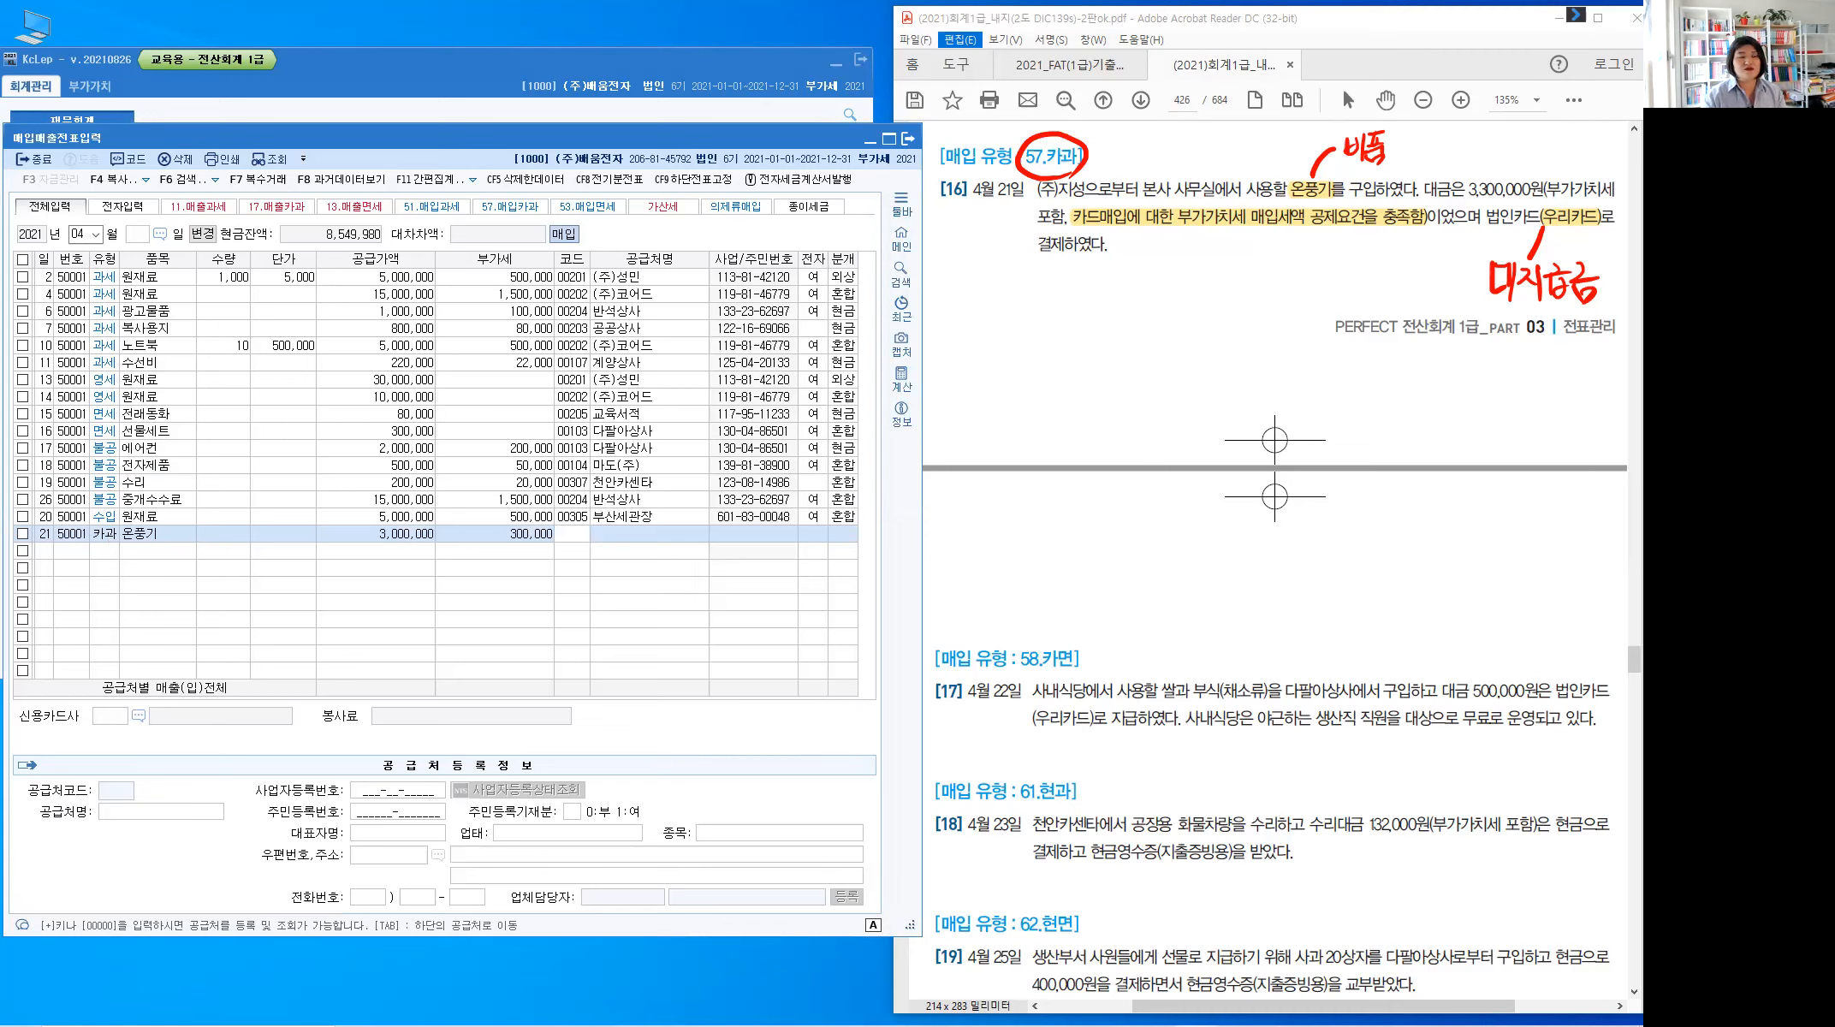
key("Return")
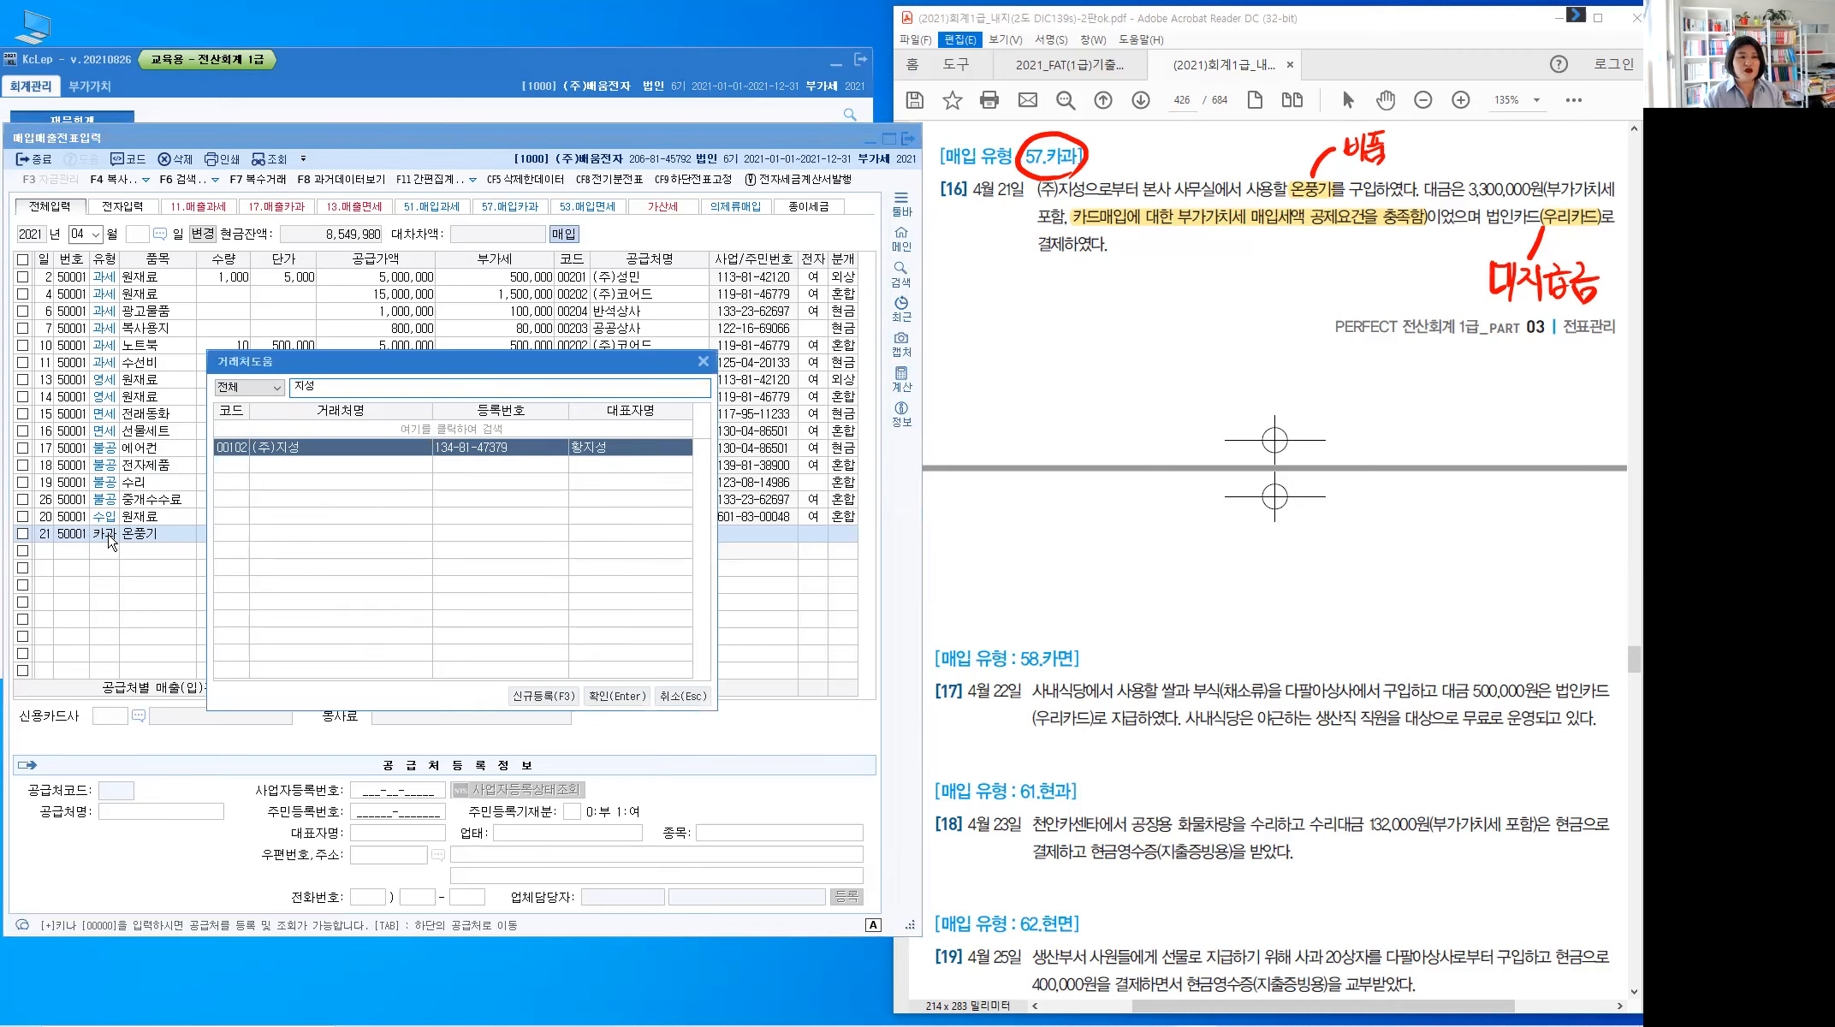
key("Return")
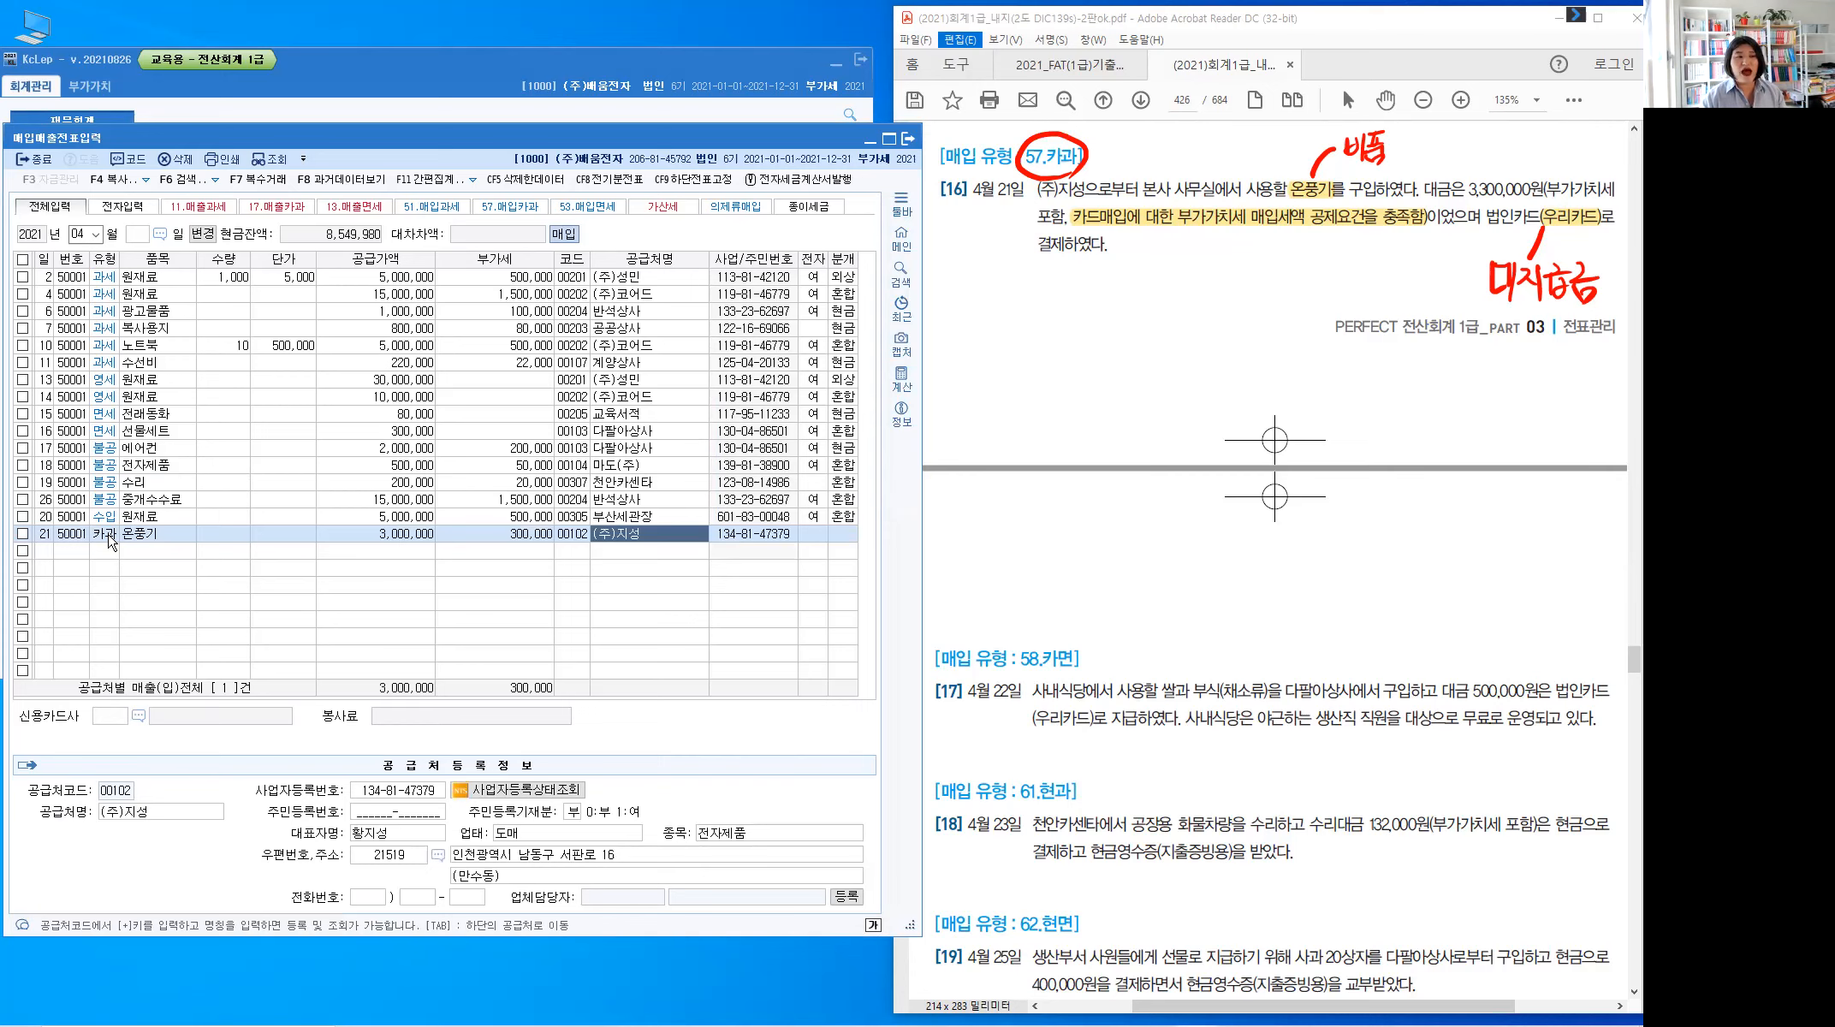
key("Return")
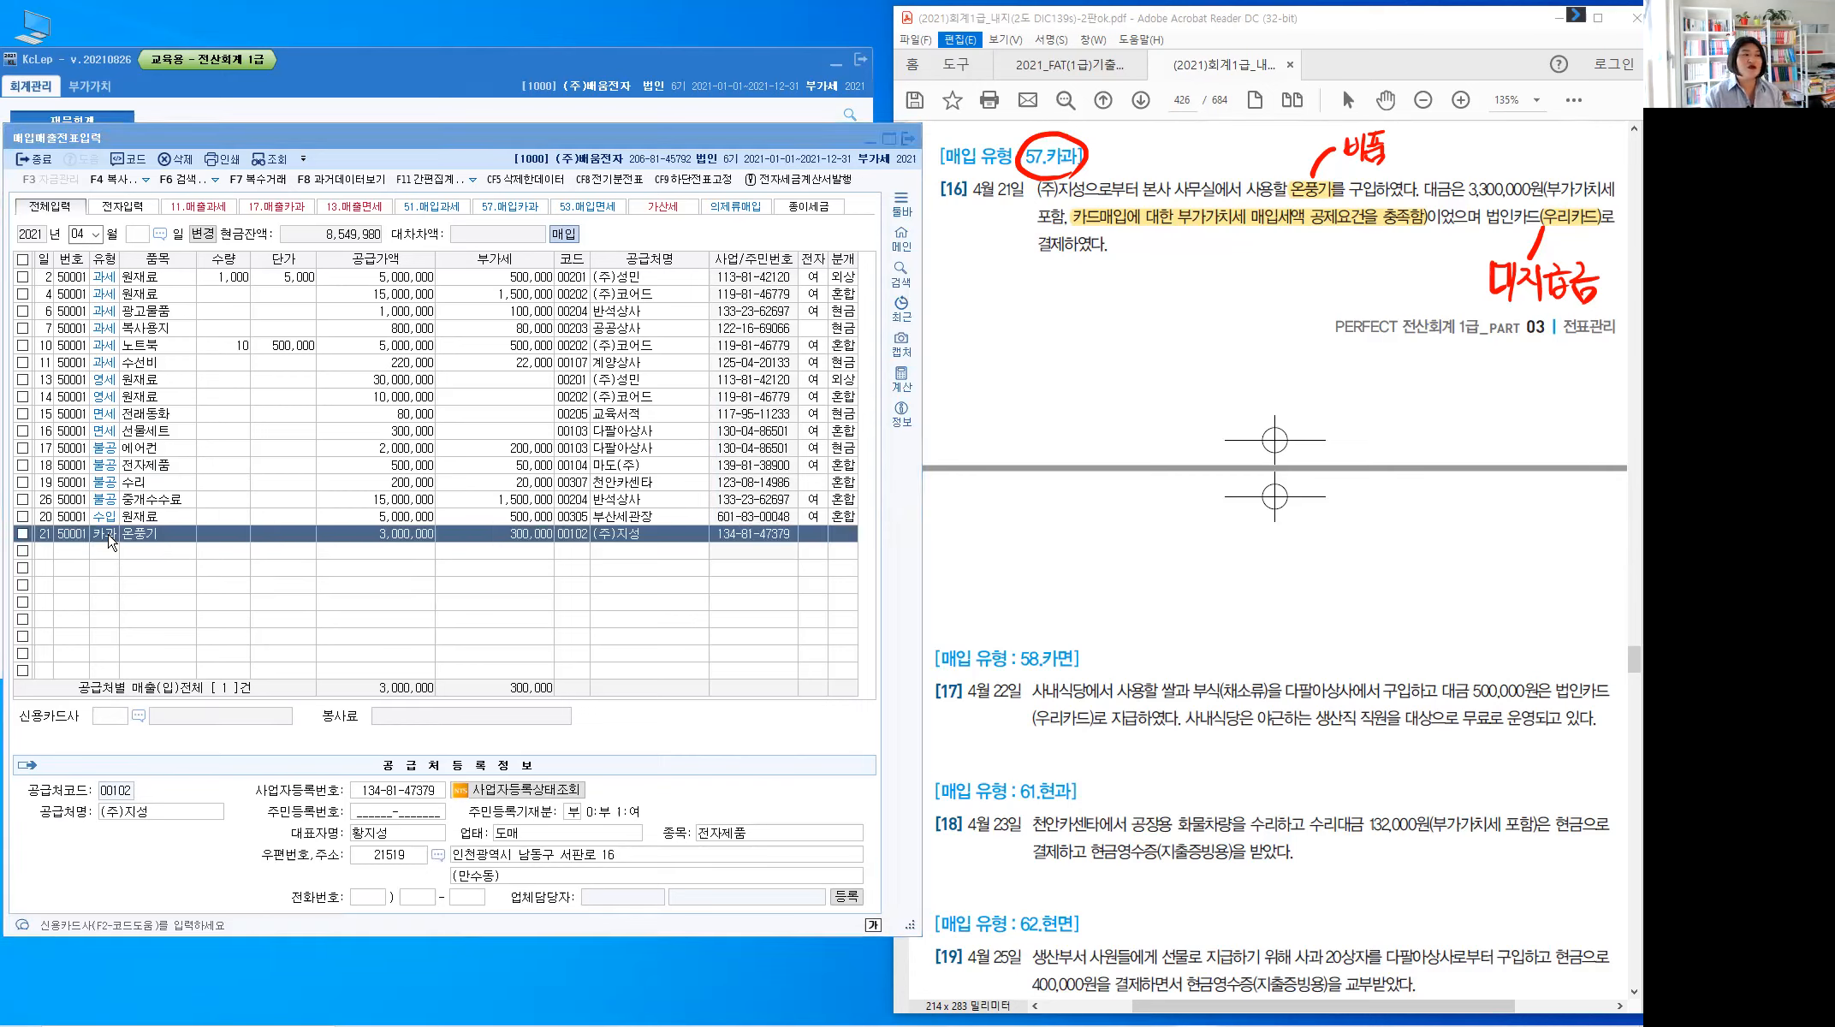
key("F2")
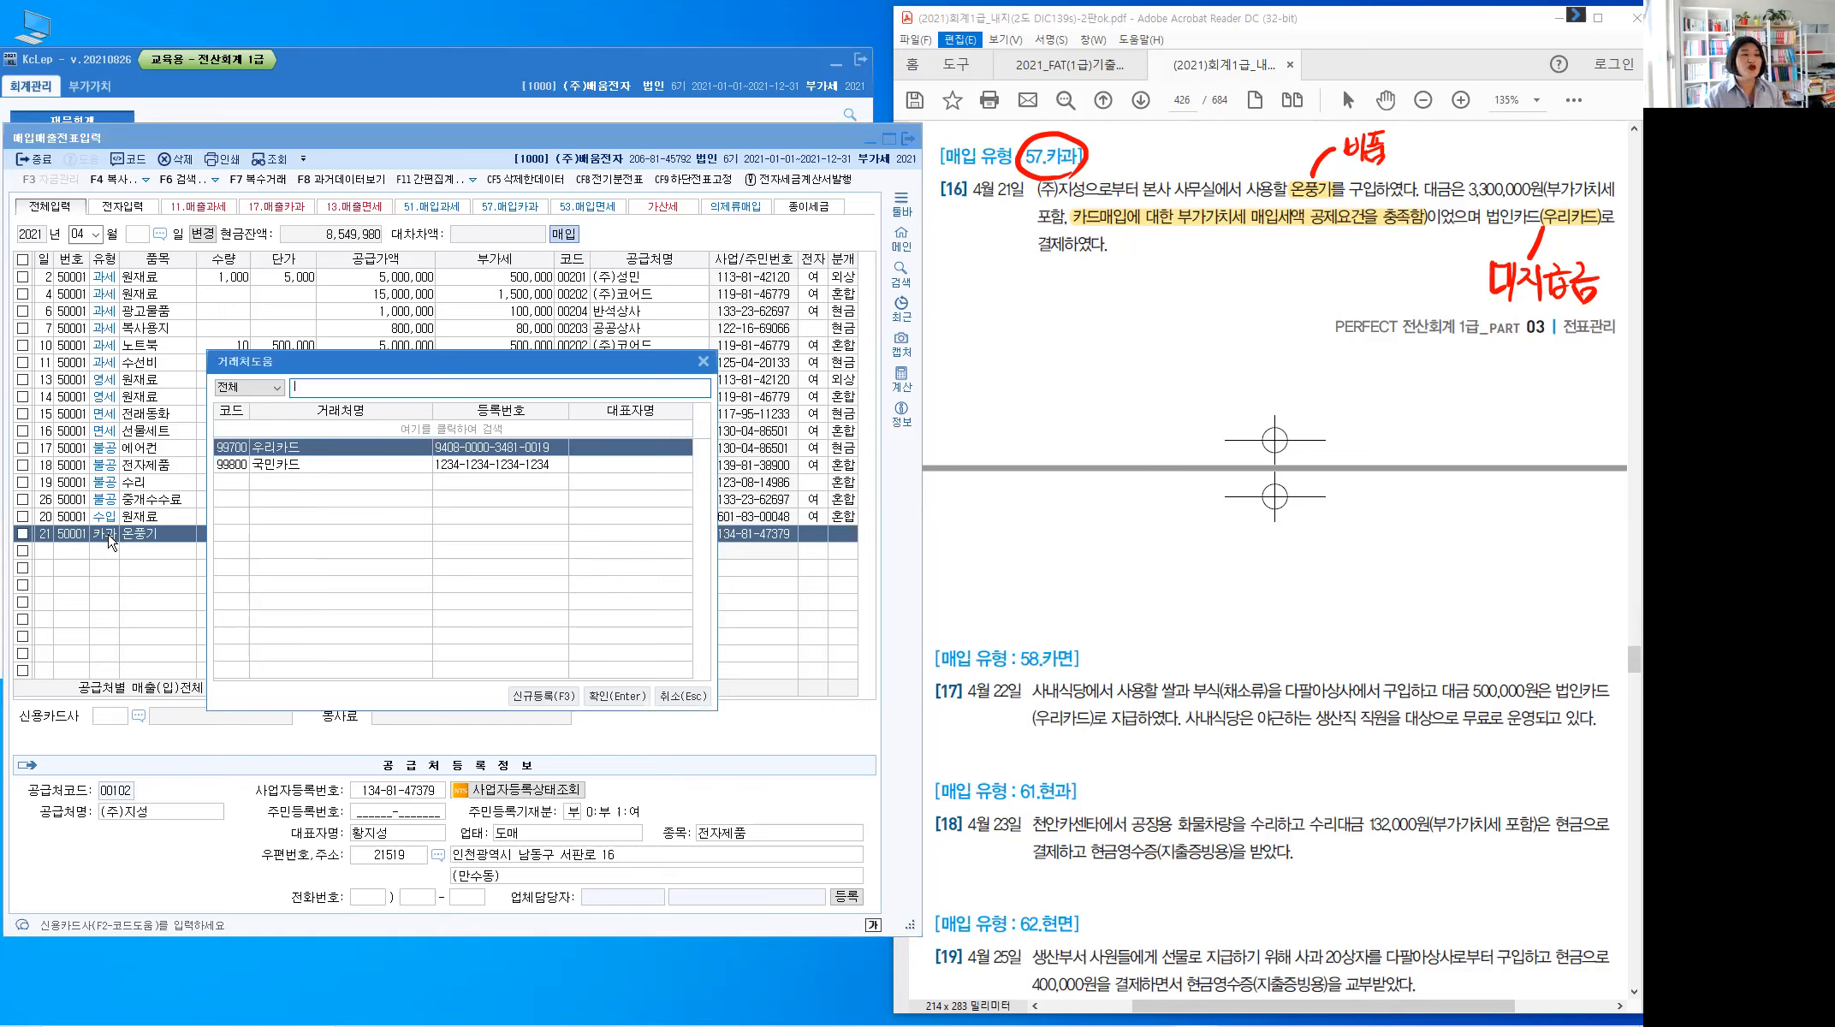
key("Return")
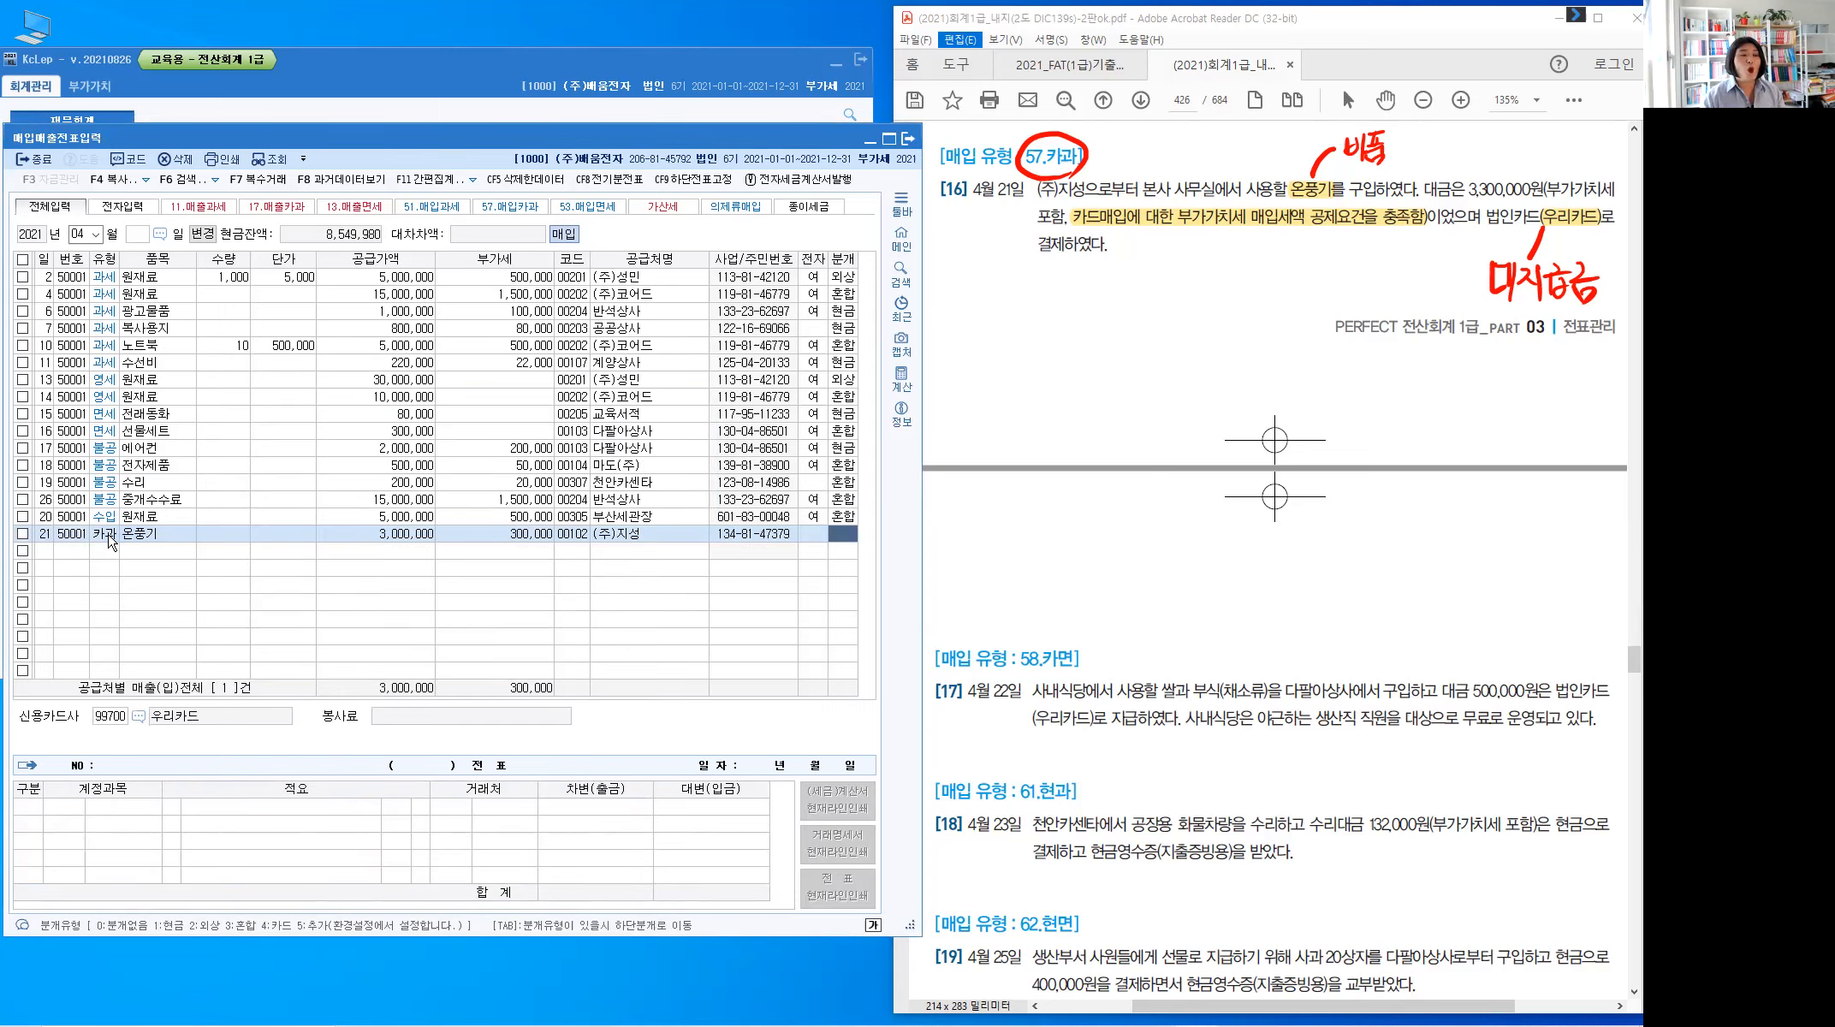
Use card journal 4, change the 3,000,000 debit to 0212 비품, finish row 21, clear the ink
type("4")
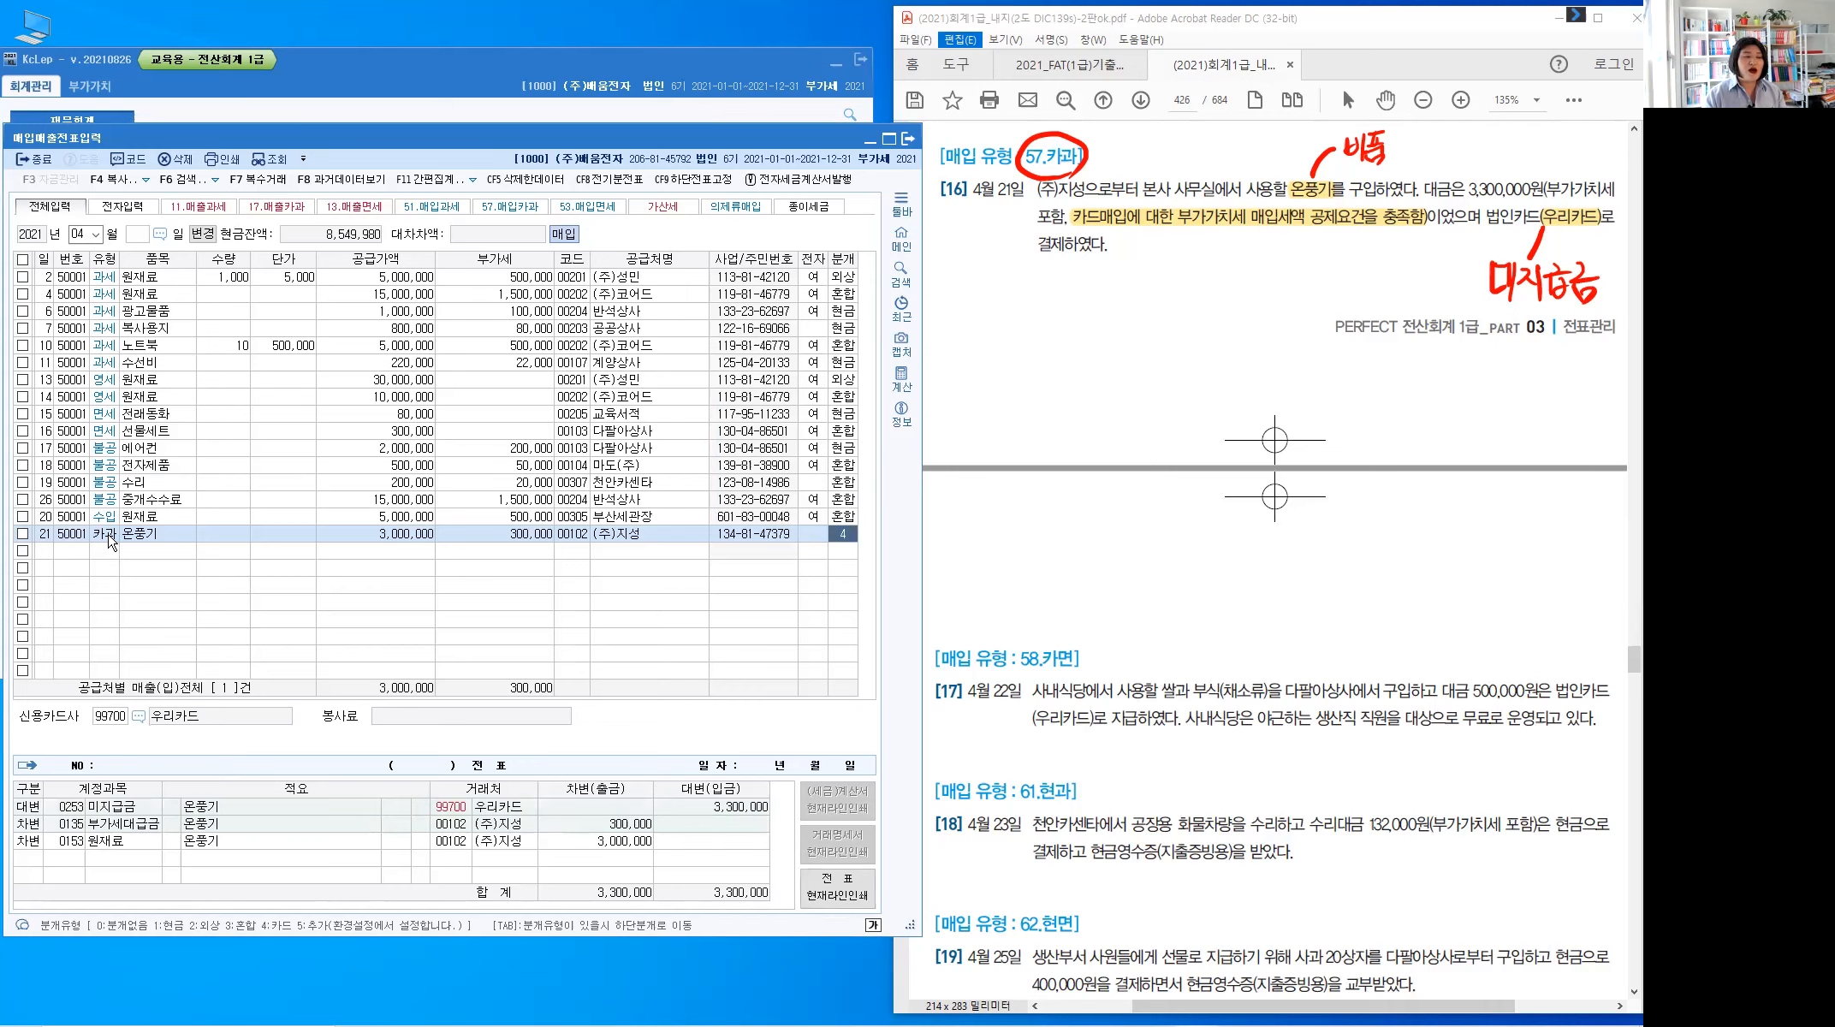
key("Return")
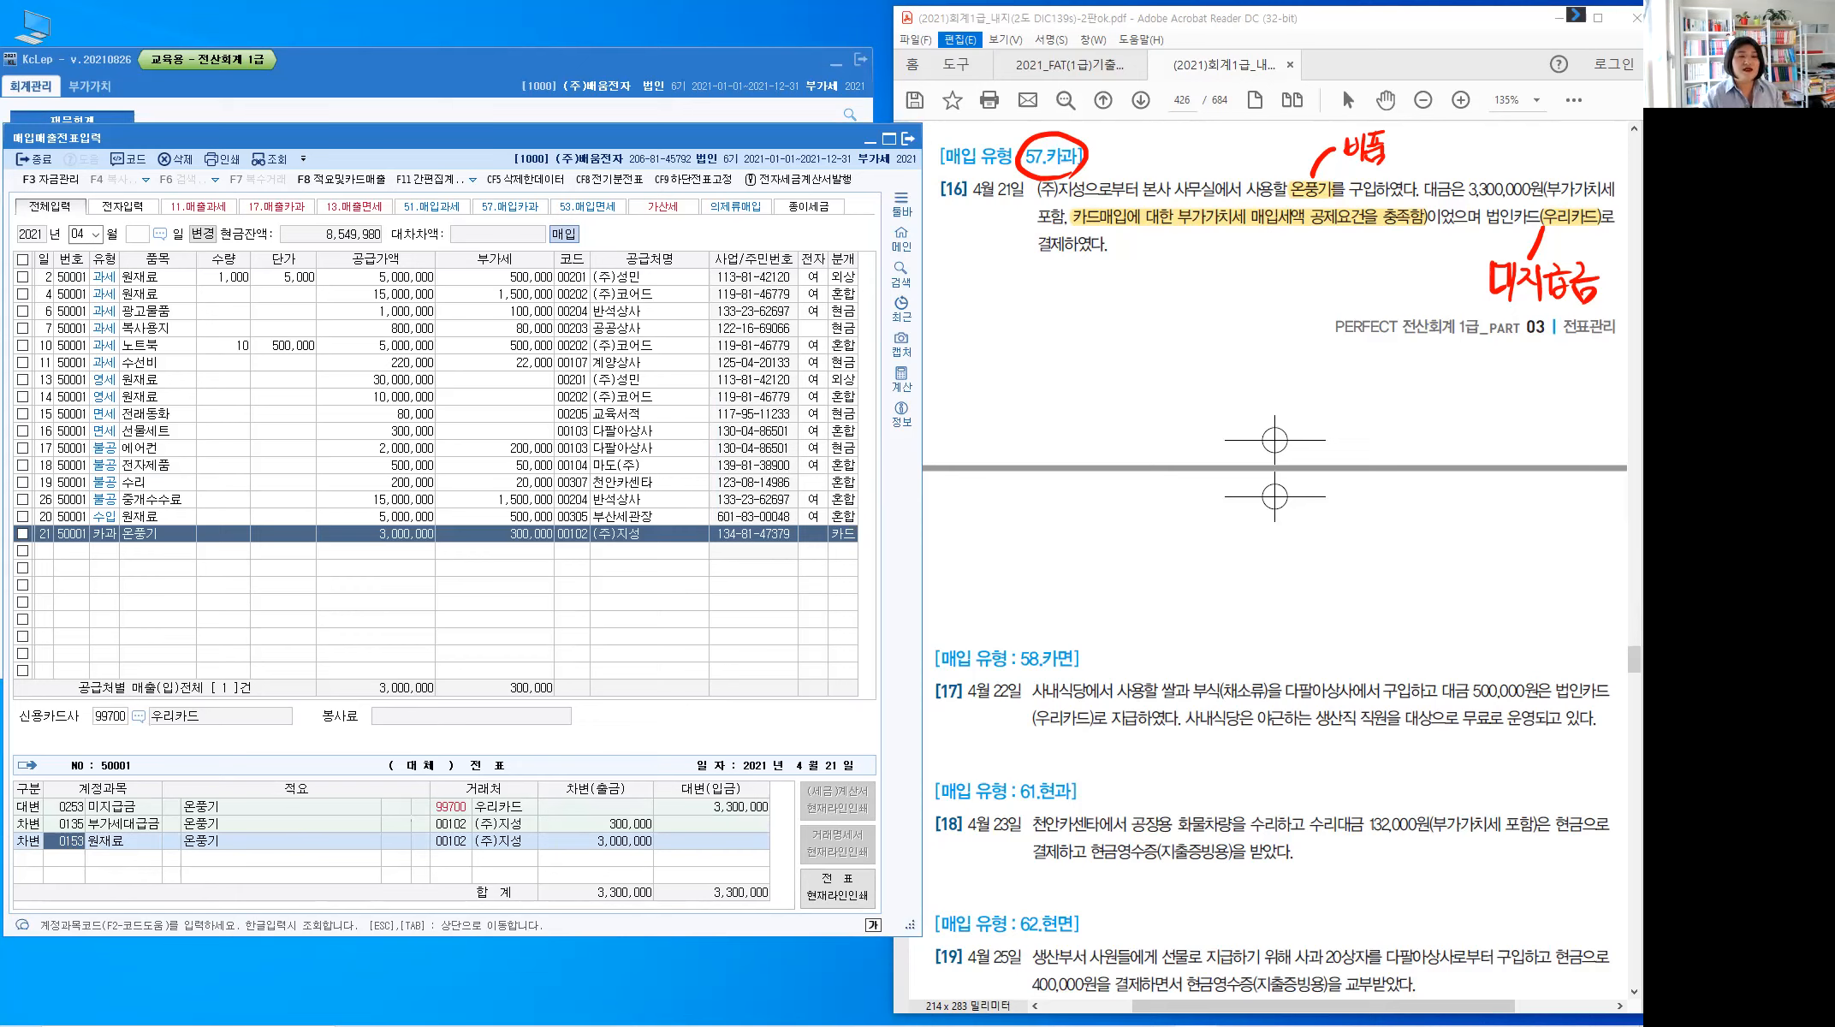
type("0212")
key("Return")
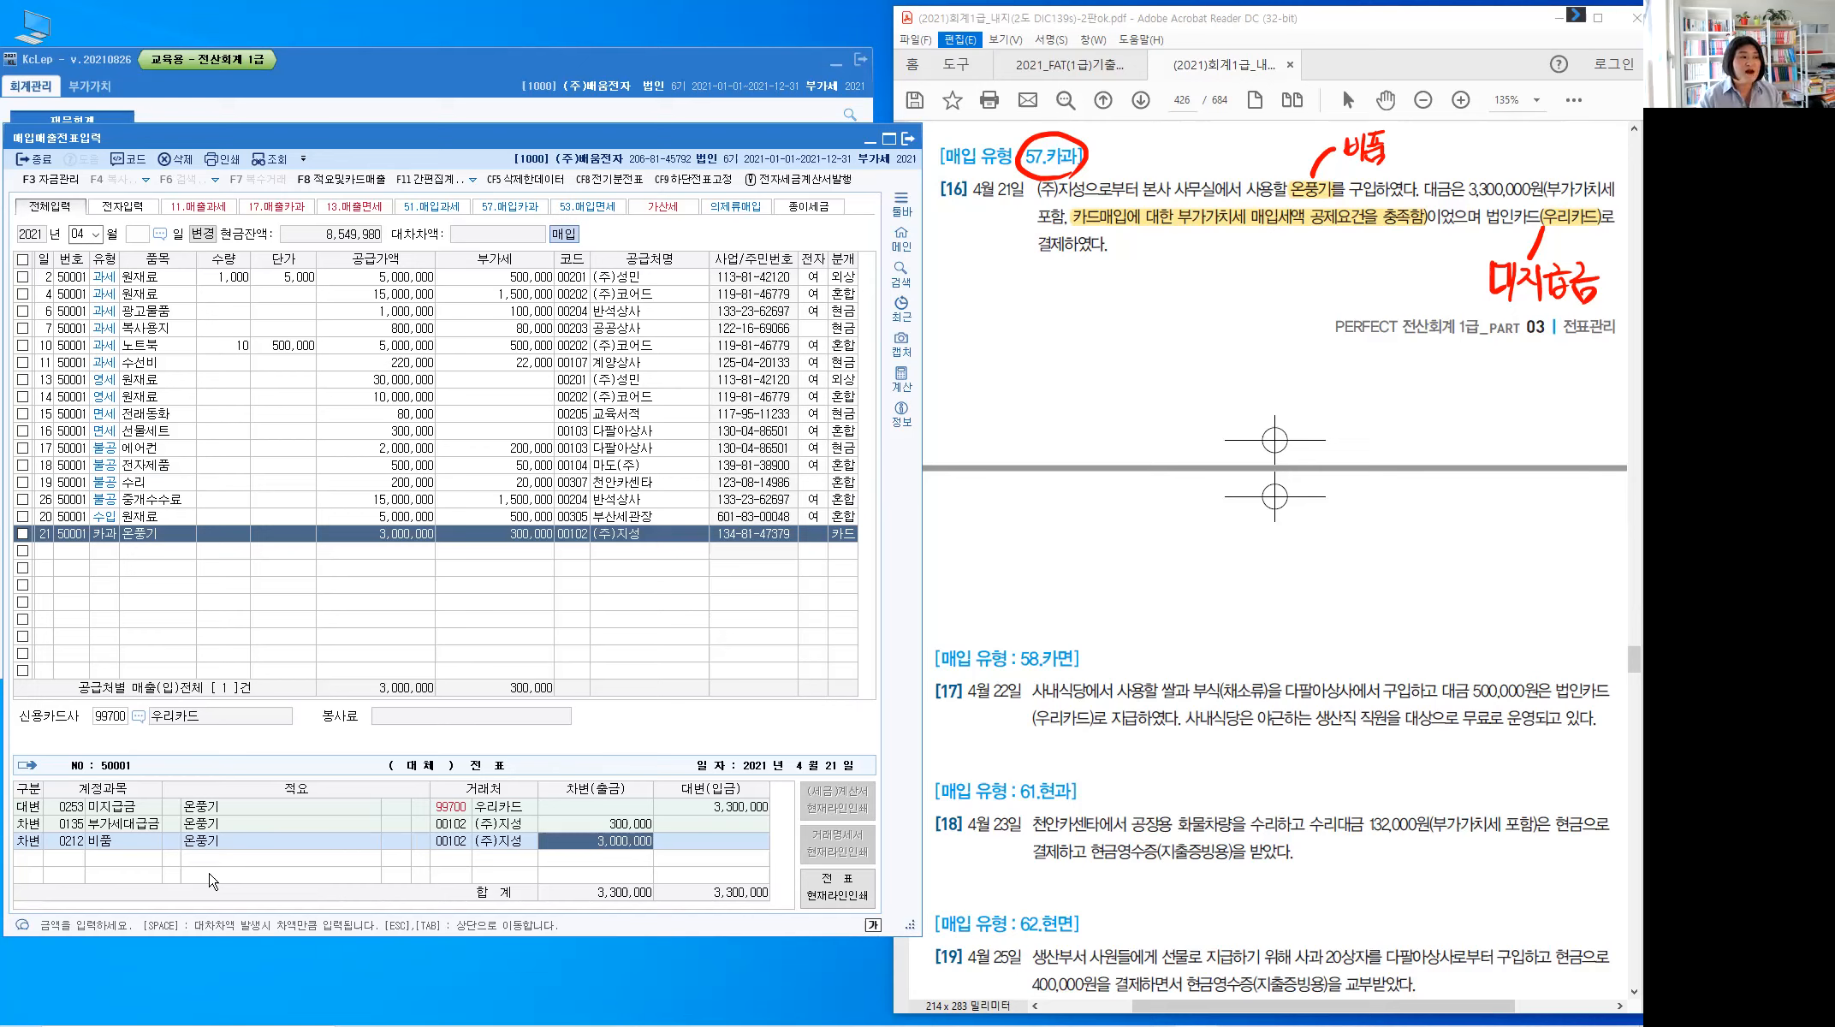
key("Escape")
key("Return")
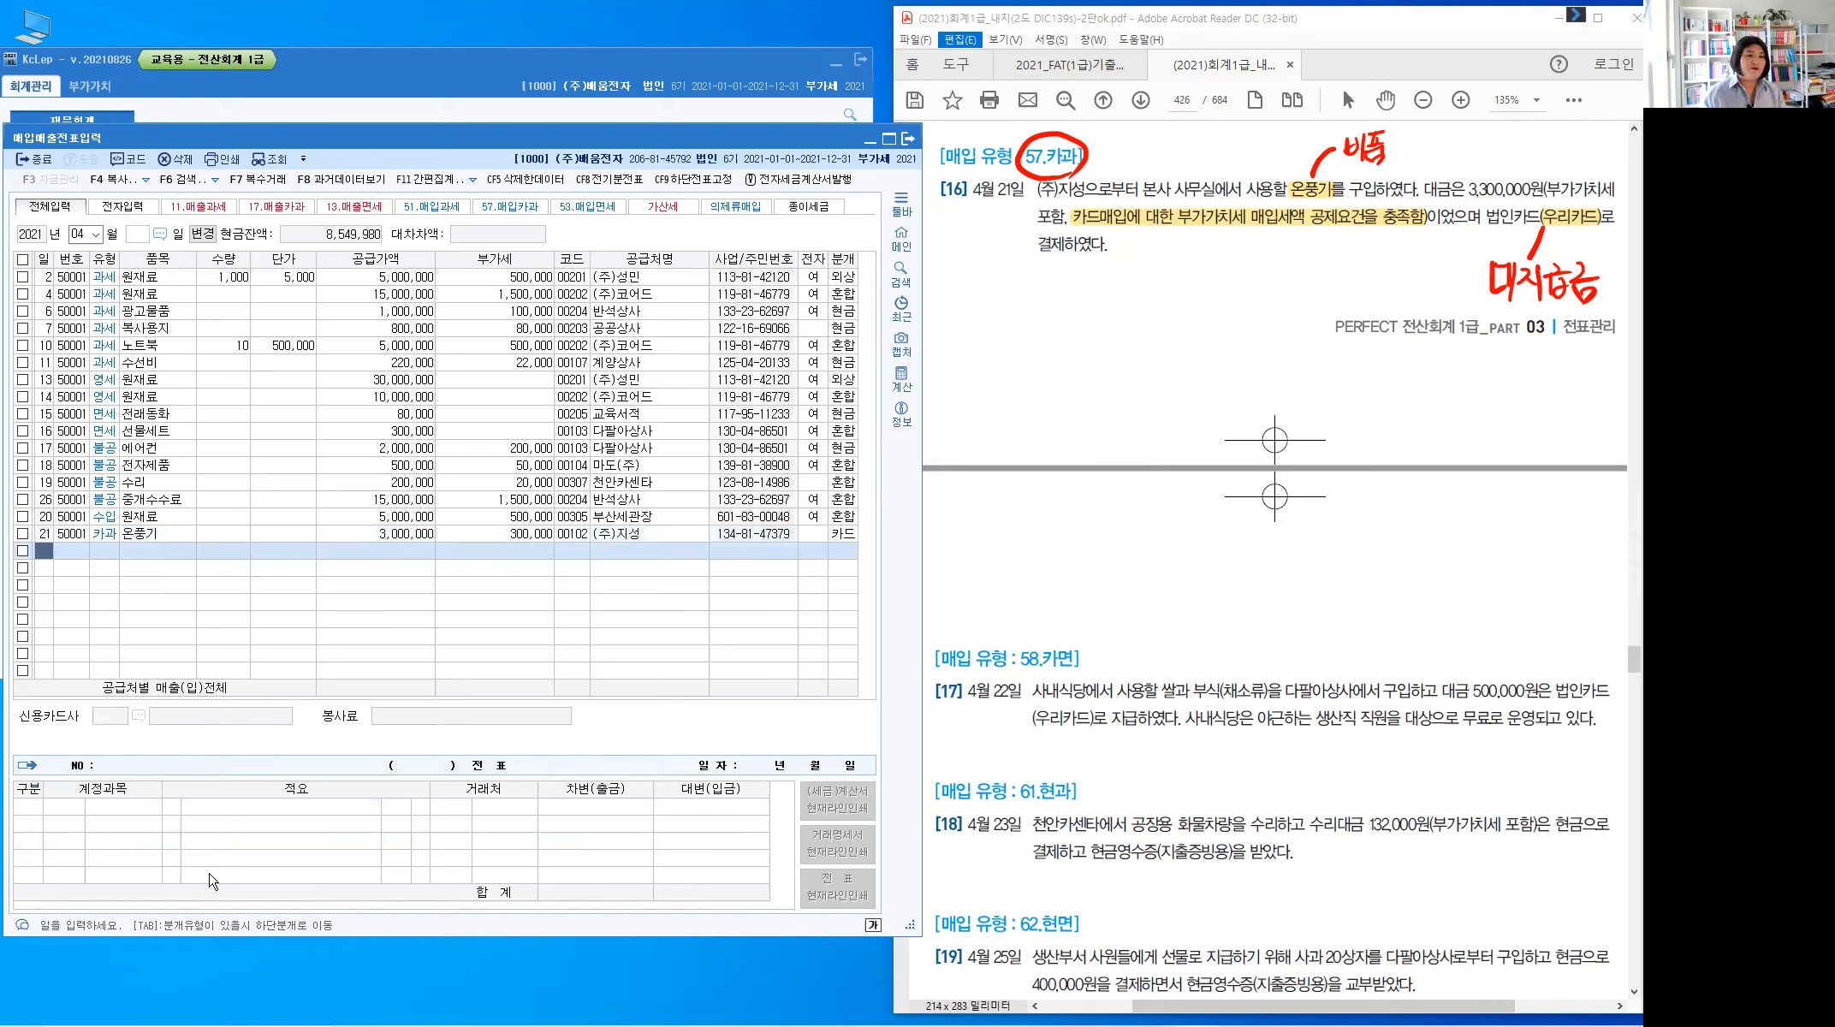
key("Escape")
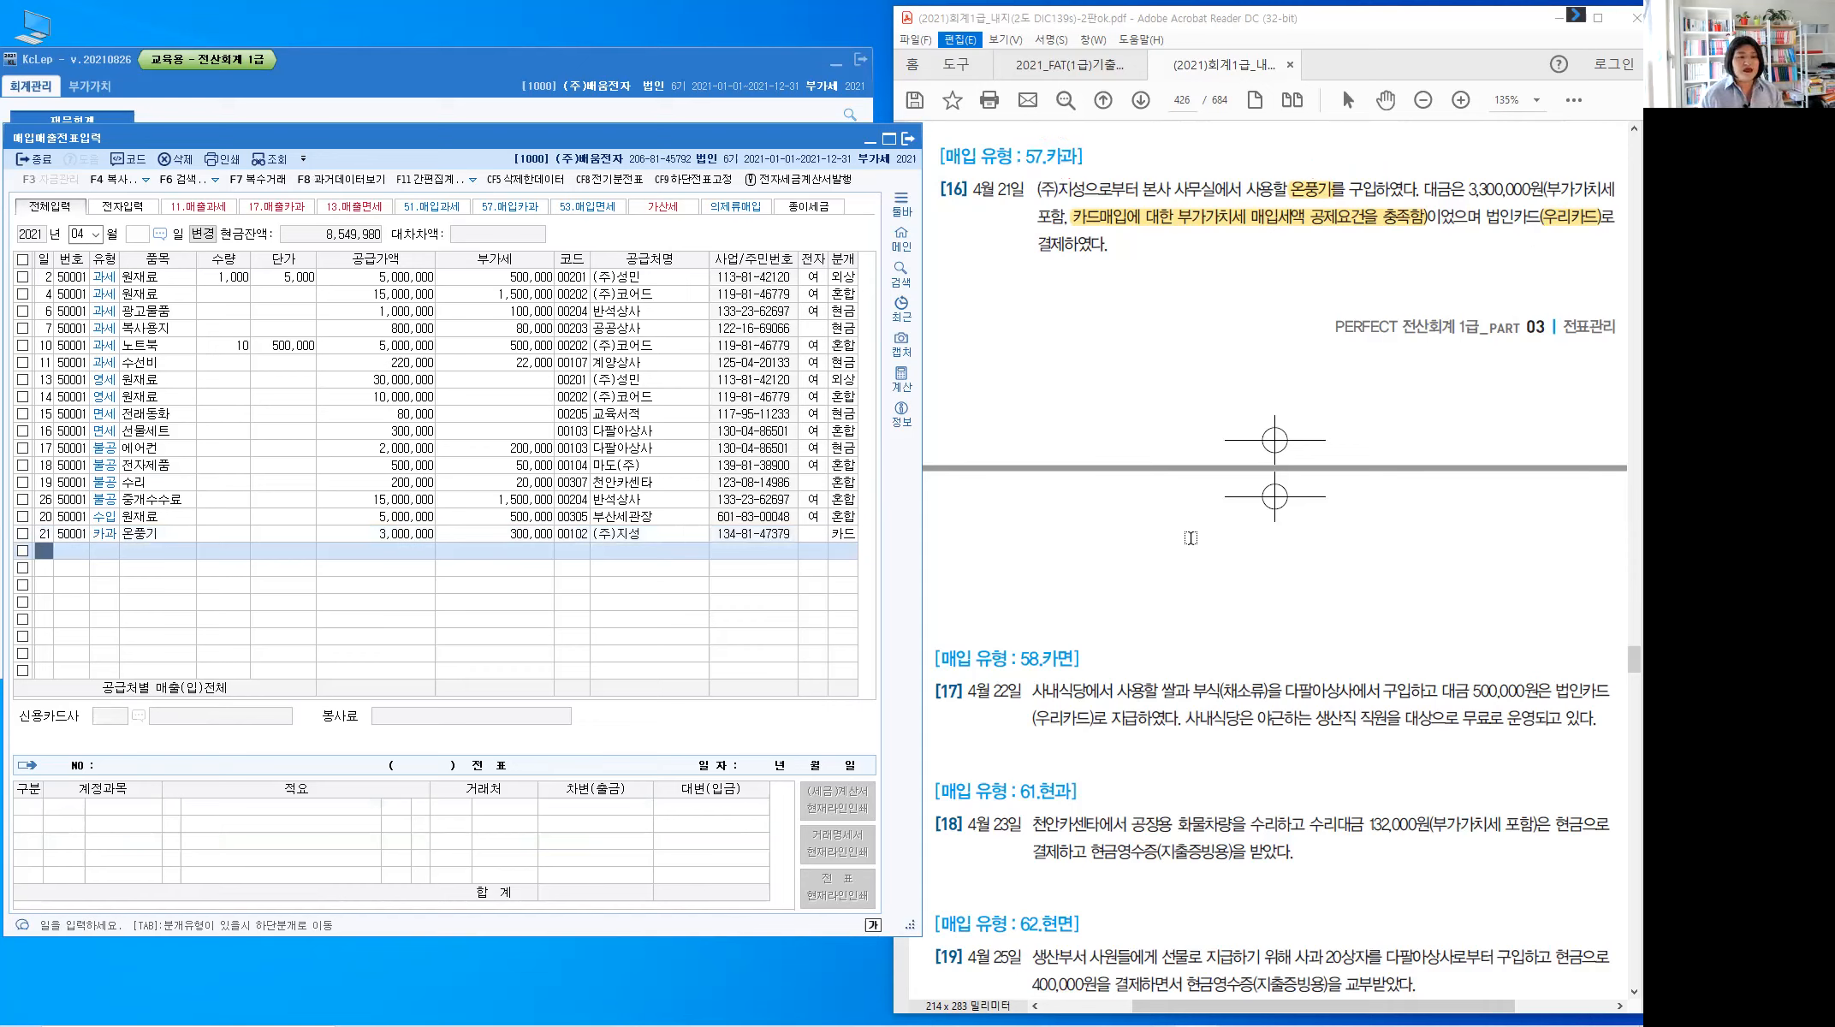
Scroll the PDF to problems 17–19 and begin a KcLep row dated the 22nd
left_click(1189, 538)
scroll(1190, 537, "down", 4)
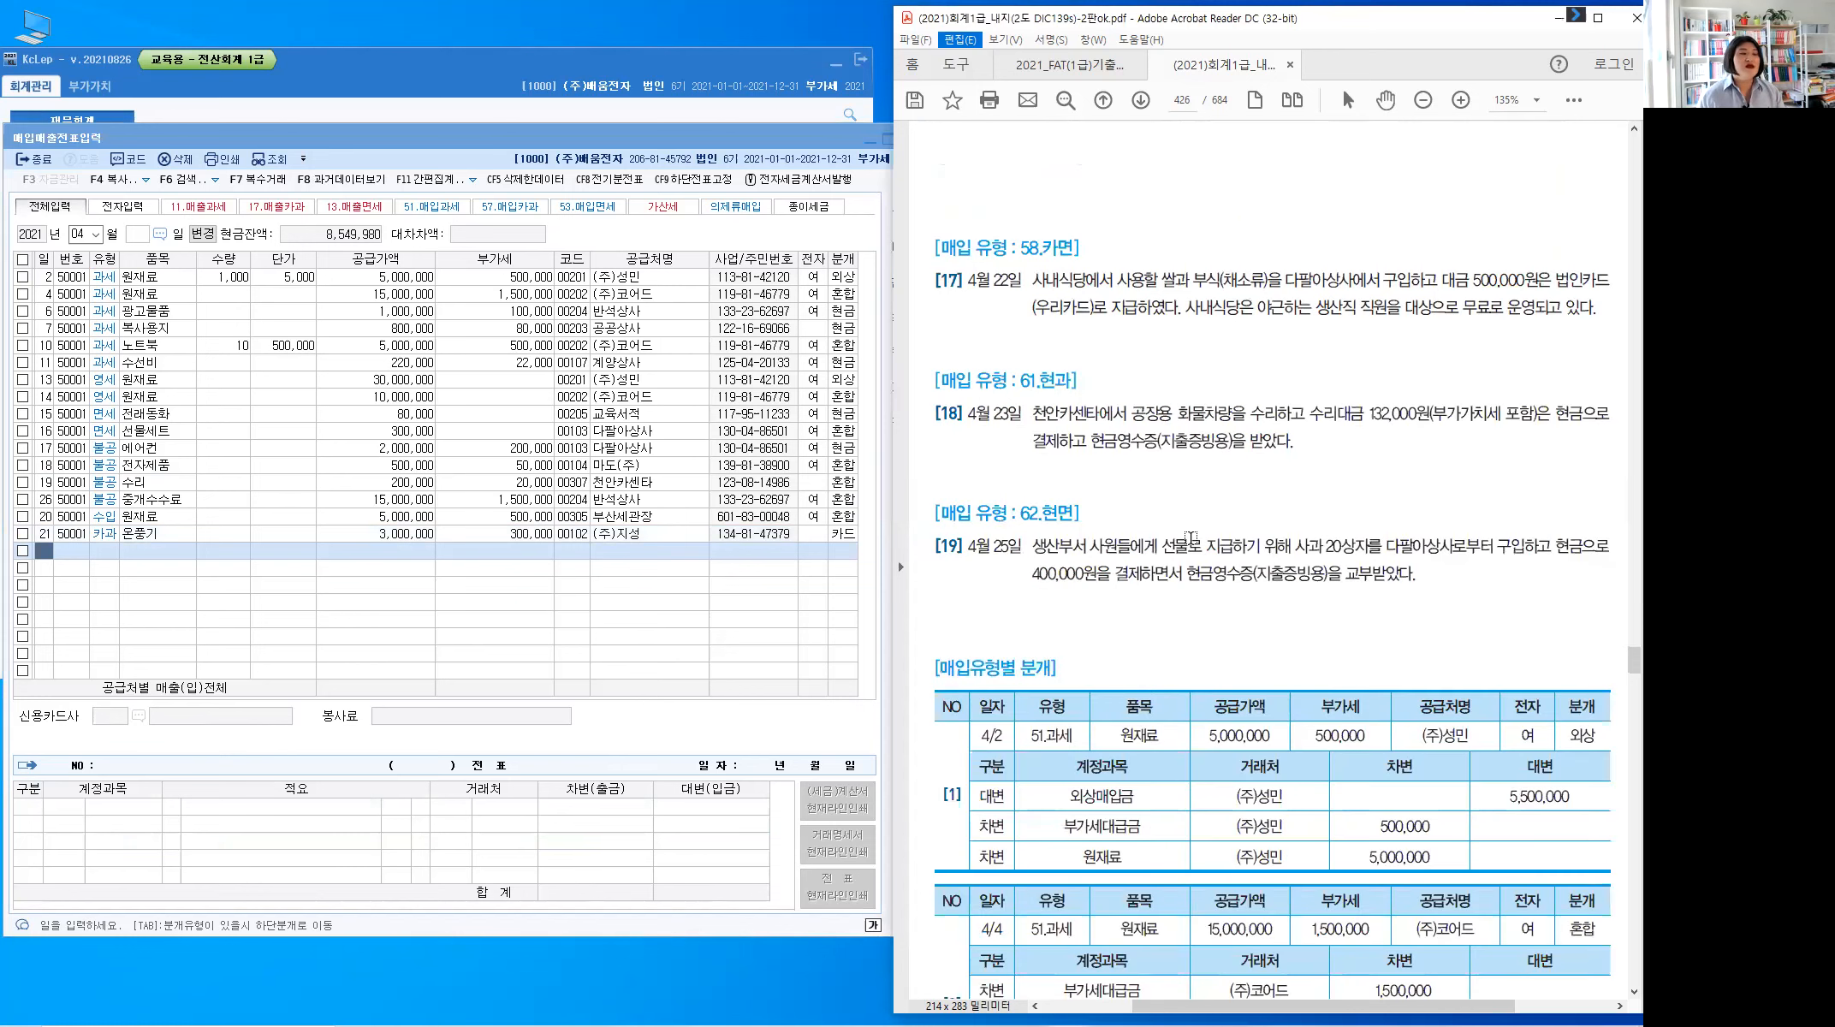
scroll(1191, 538, "down", 1)
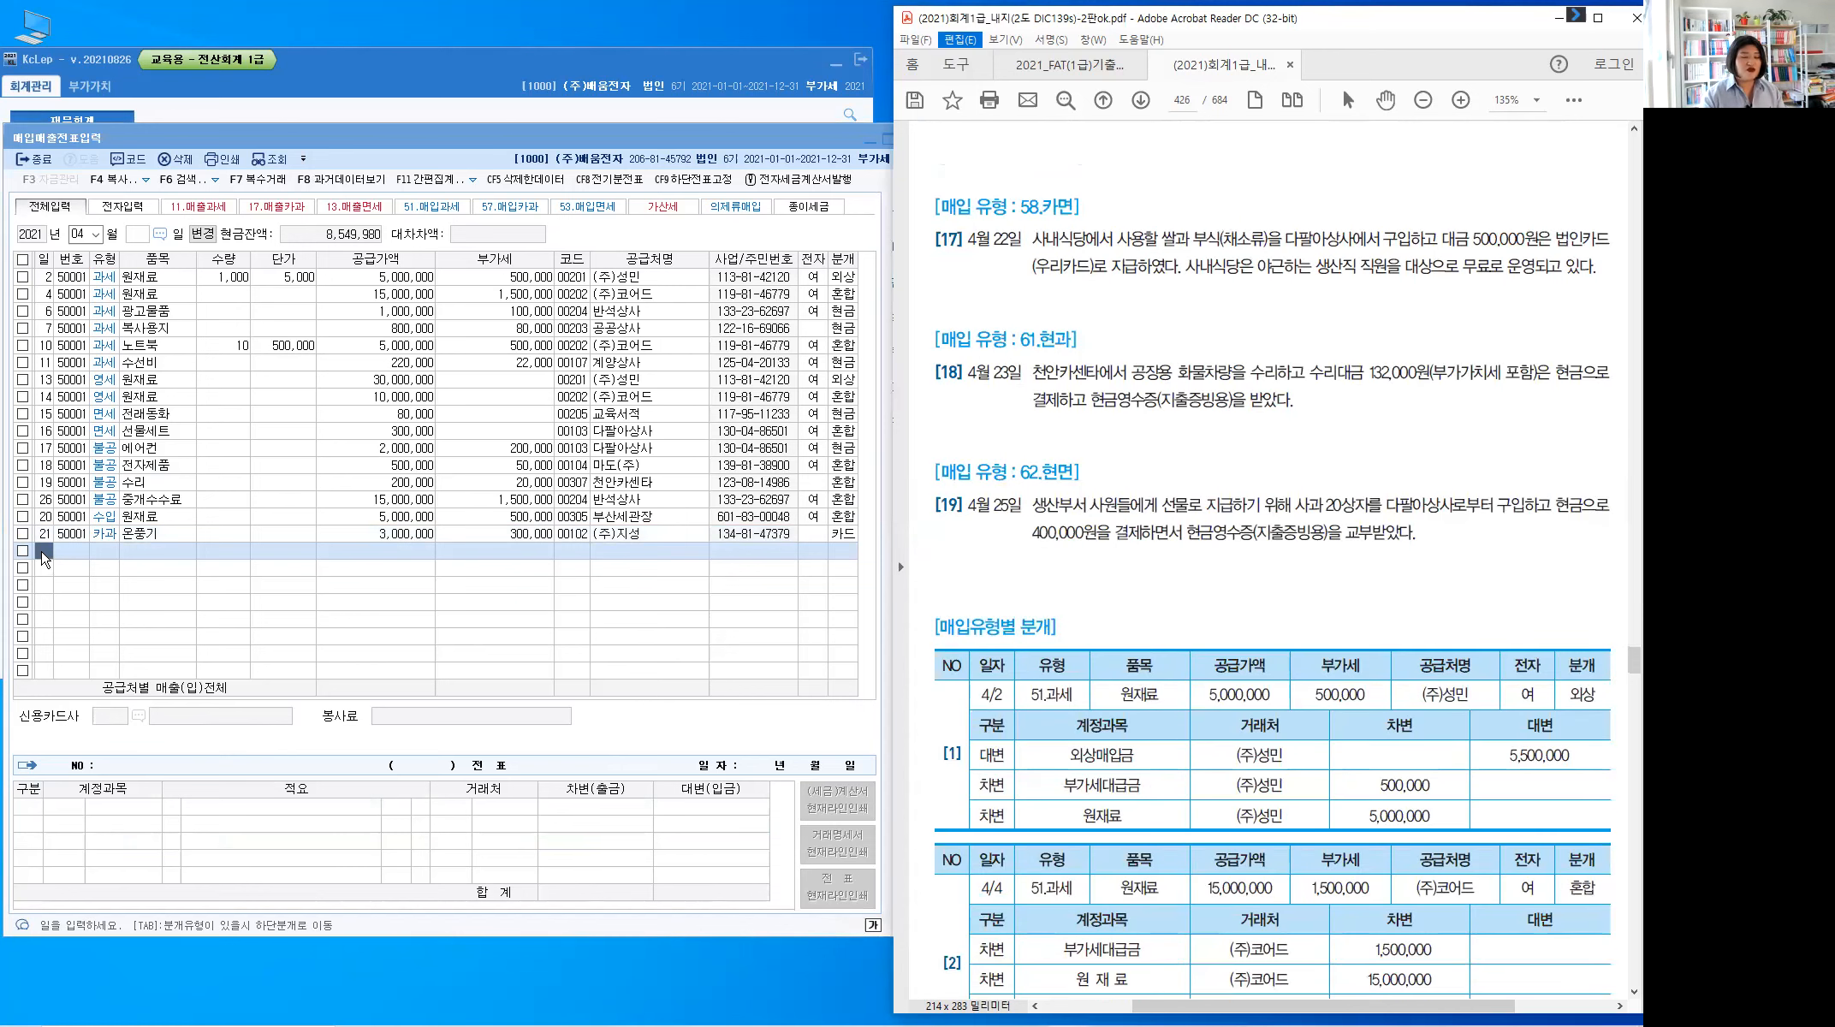
left_click(43, 551)
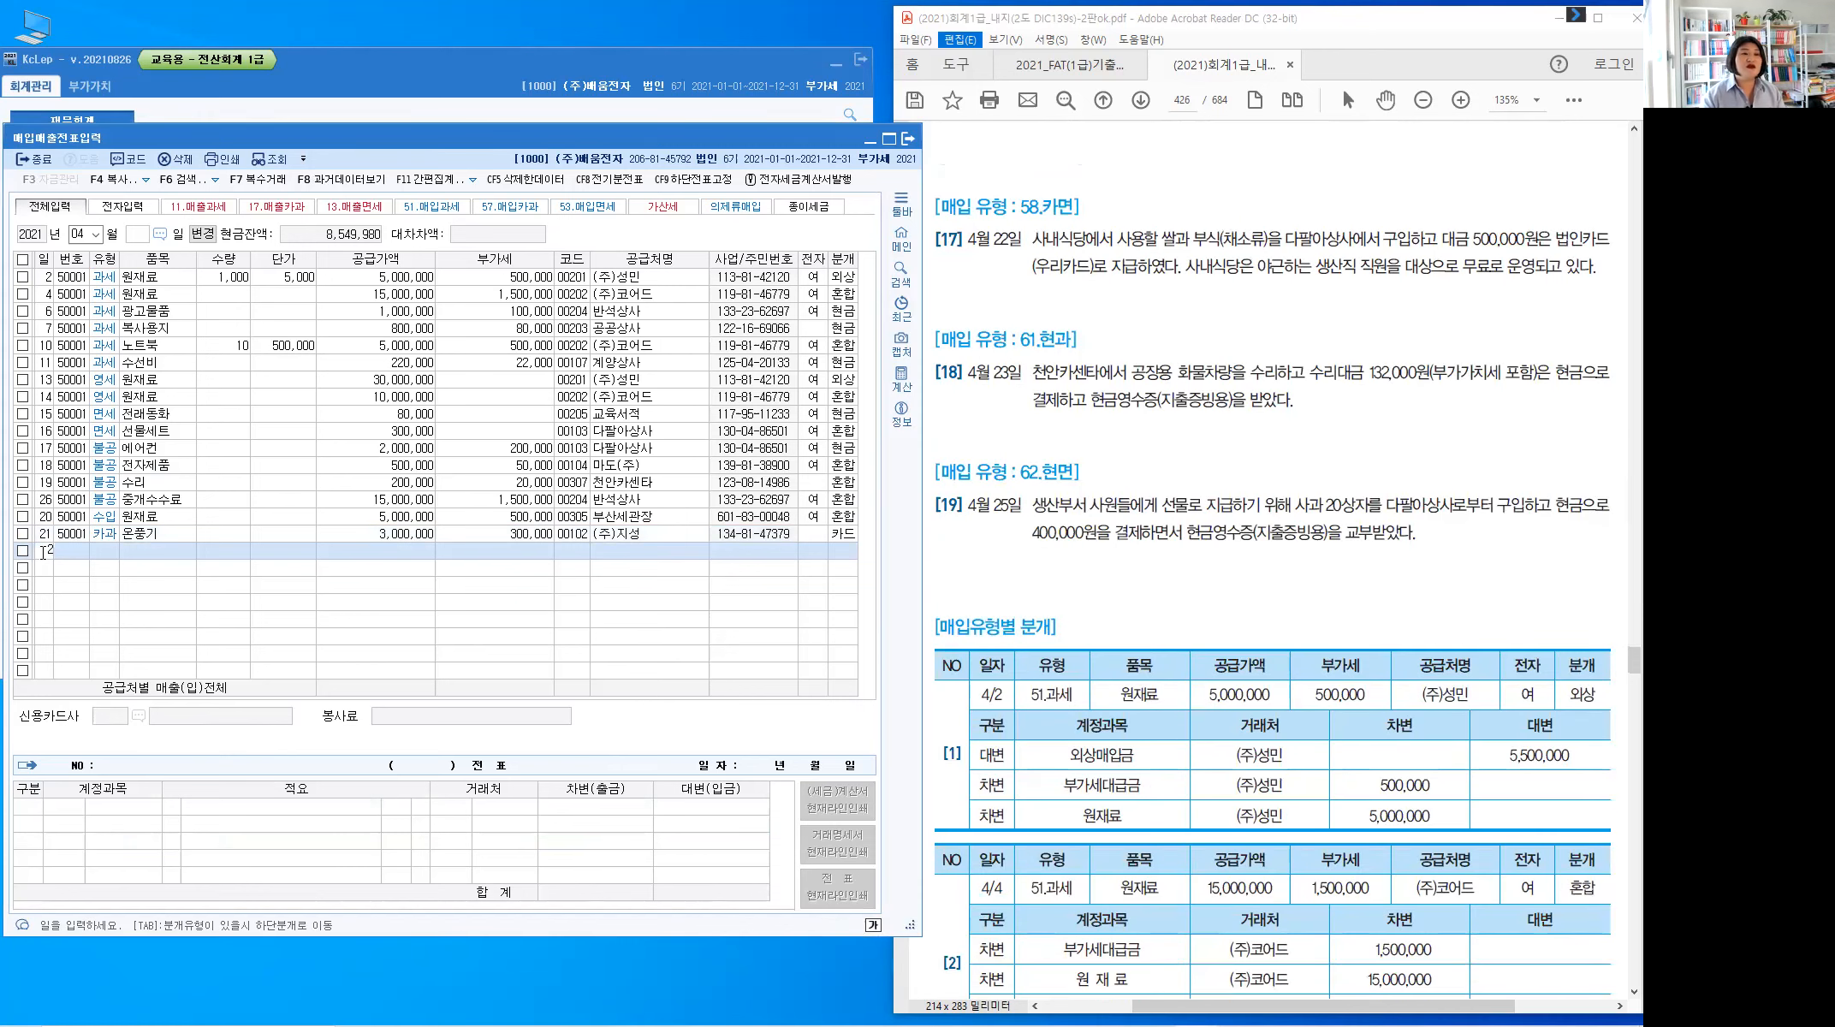
type("22")
key("Return")
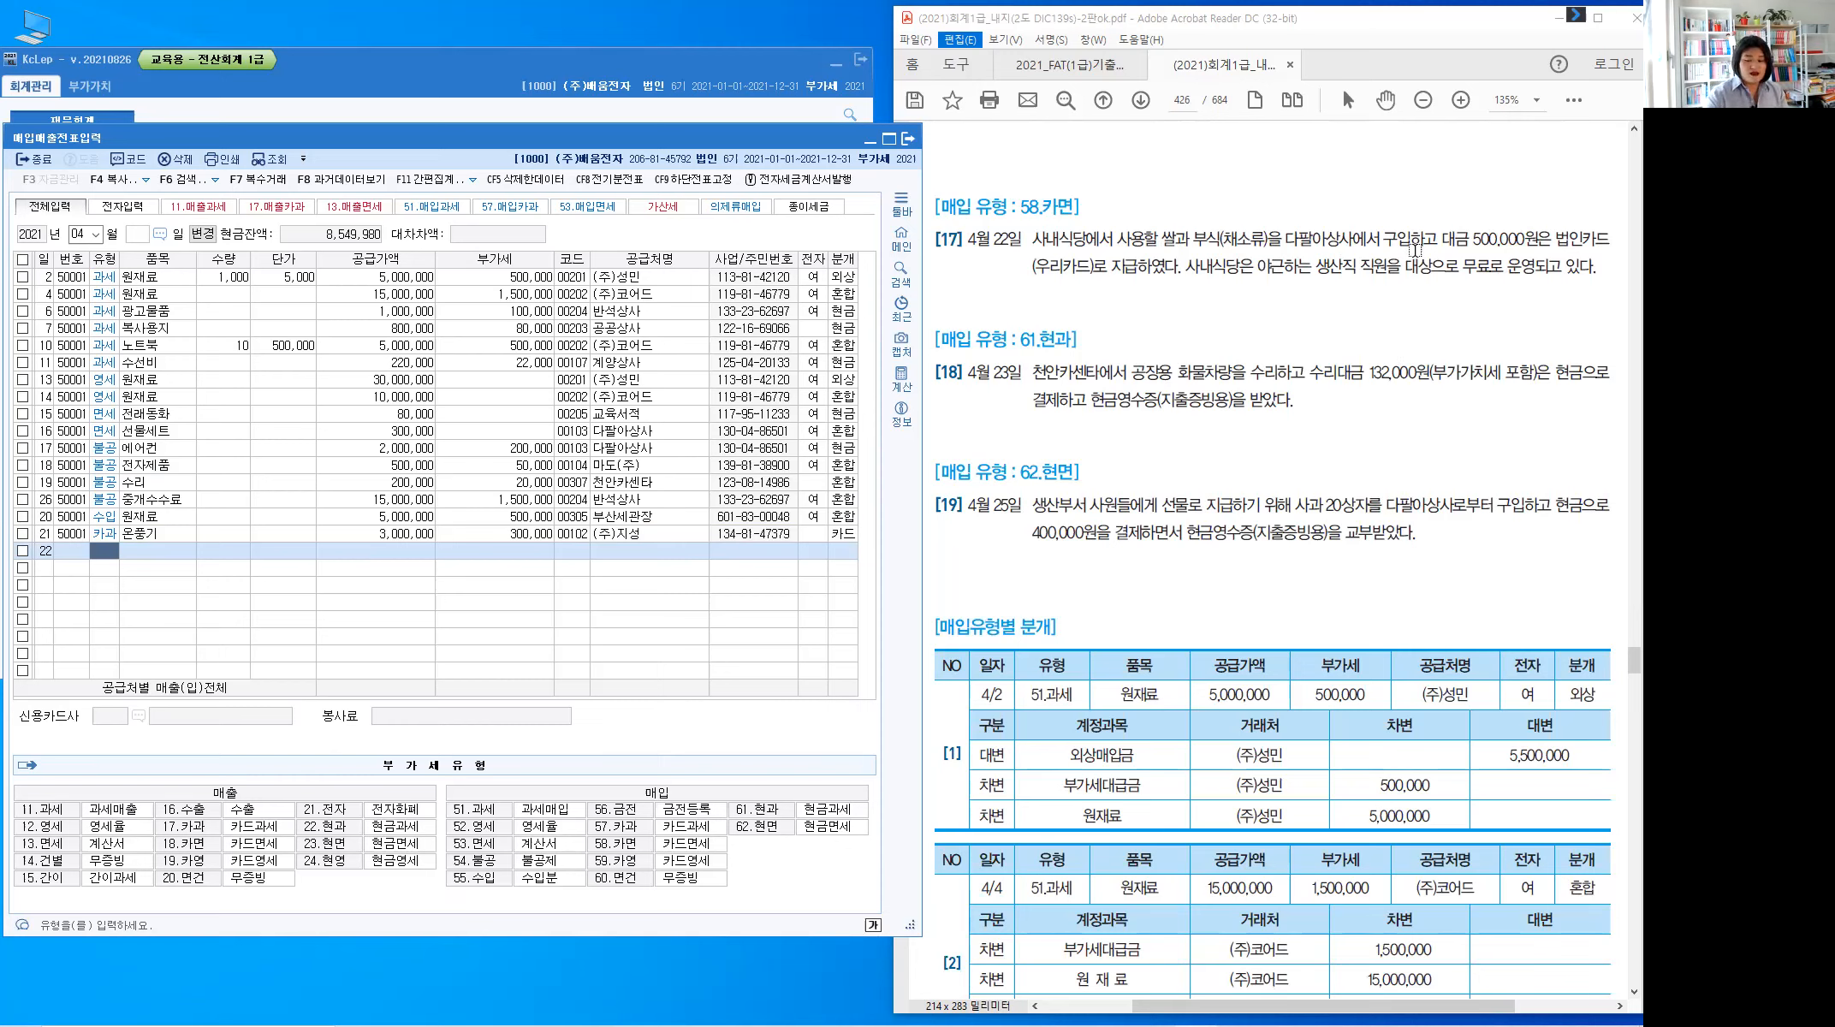
Highlight (우리카드), 대금 500,000원은 and 쌀과 부식(채소류) in problem 17
left_click(1046, 271)
left_click_drag(1095, 271, 1032, 268)
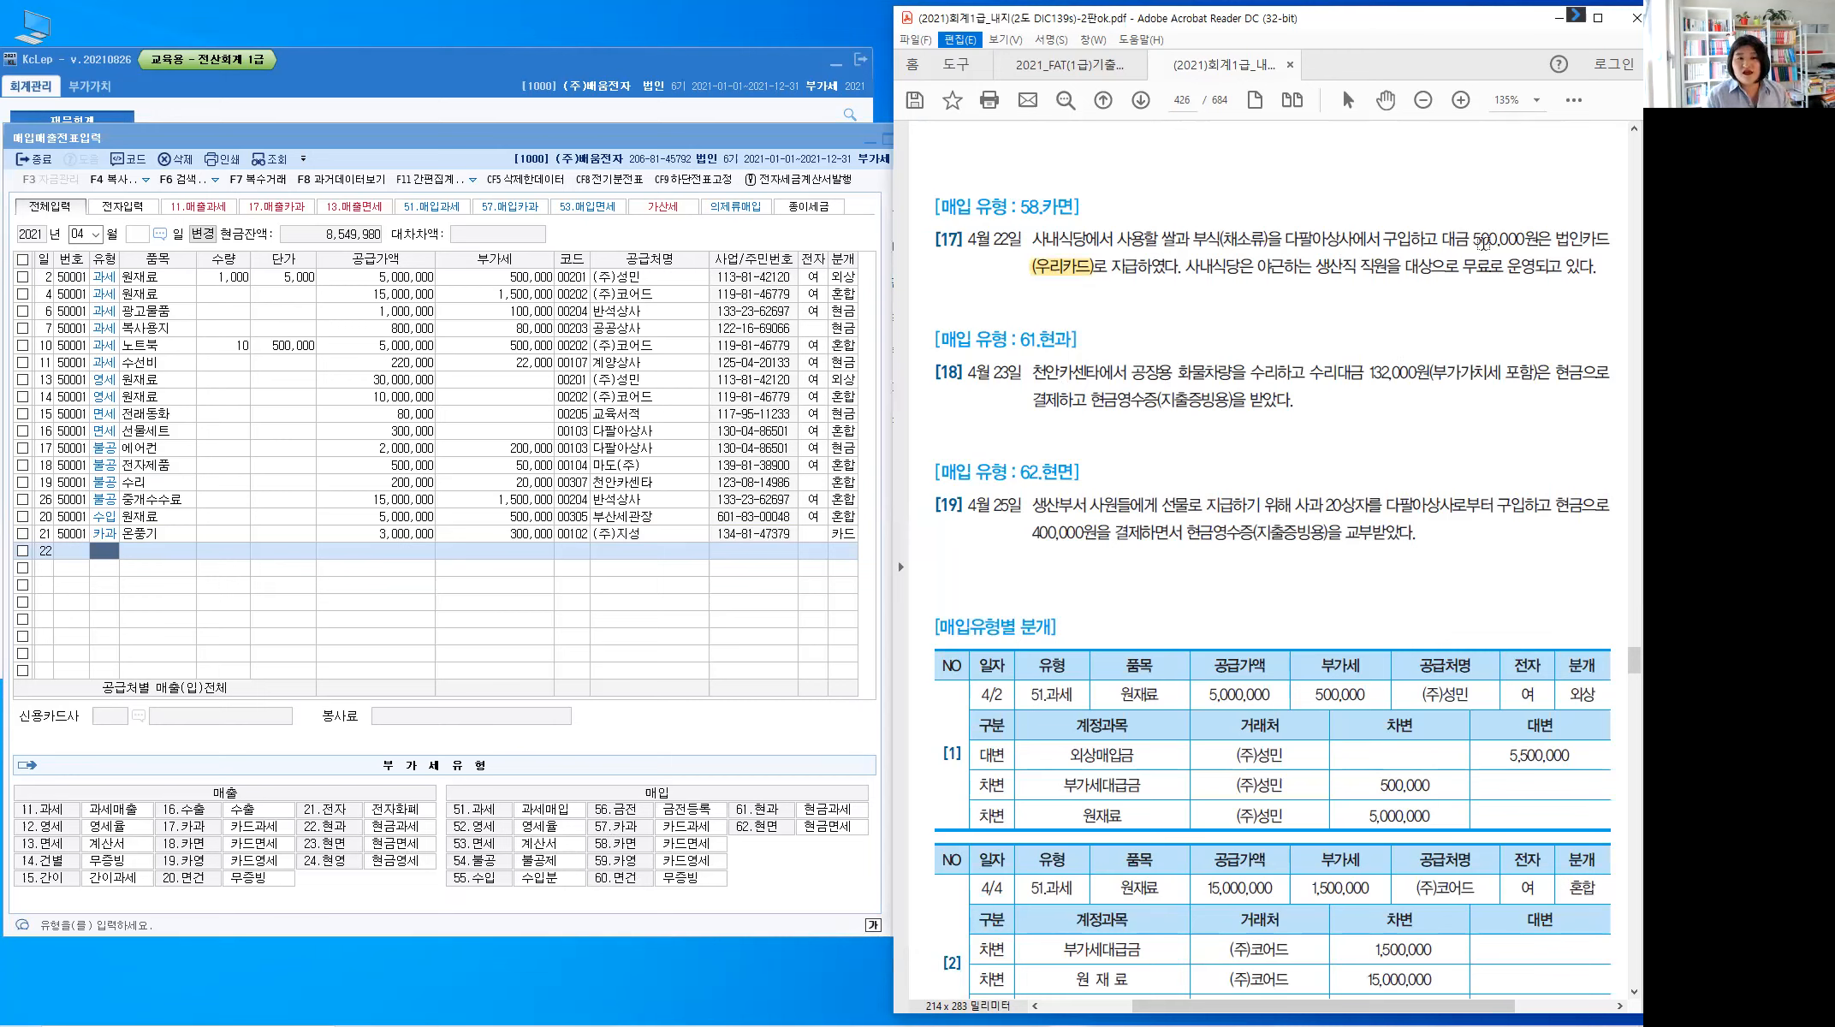
left_click_drag(1446, 240, 1551, 241)
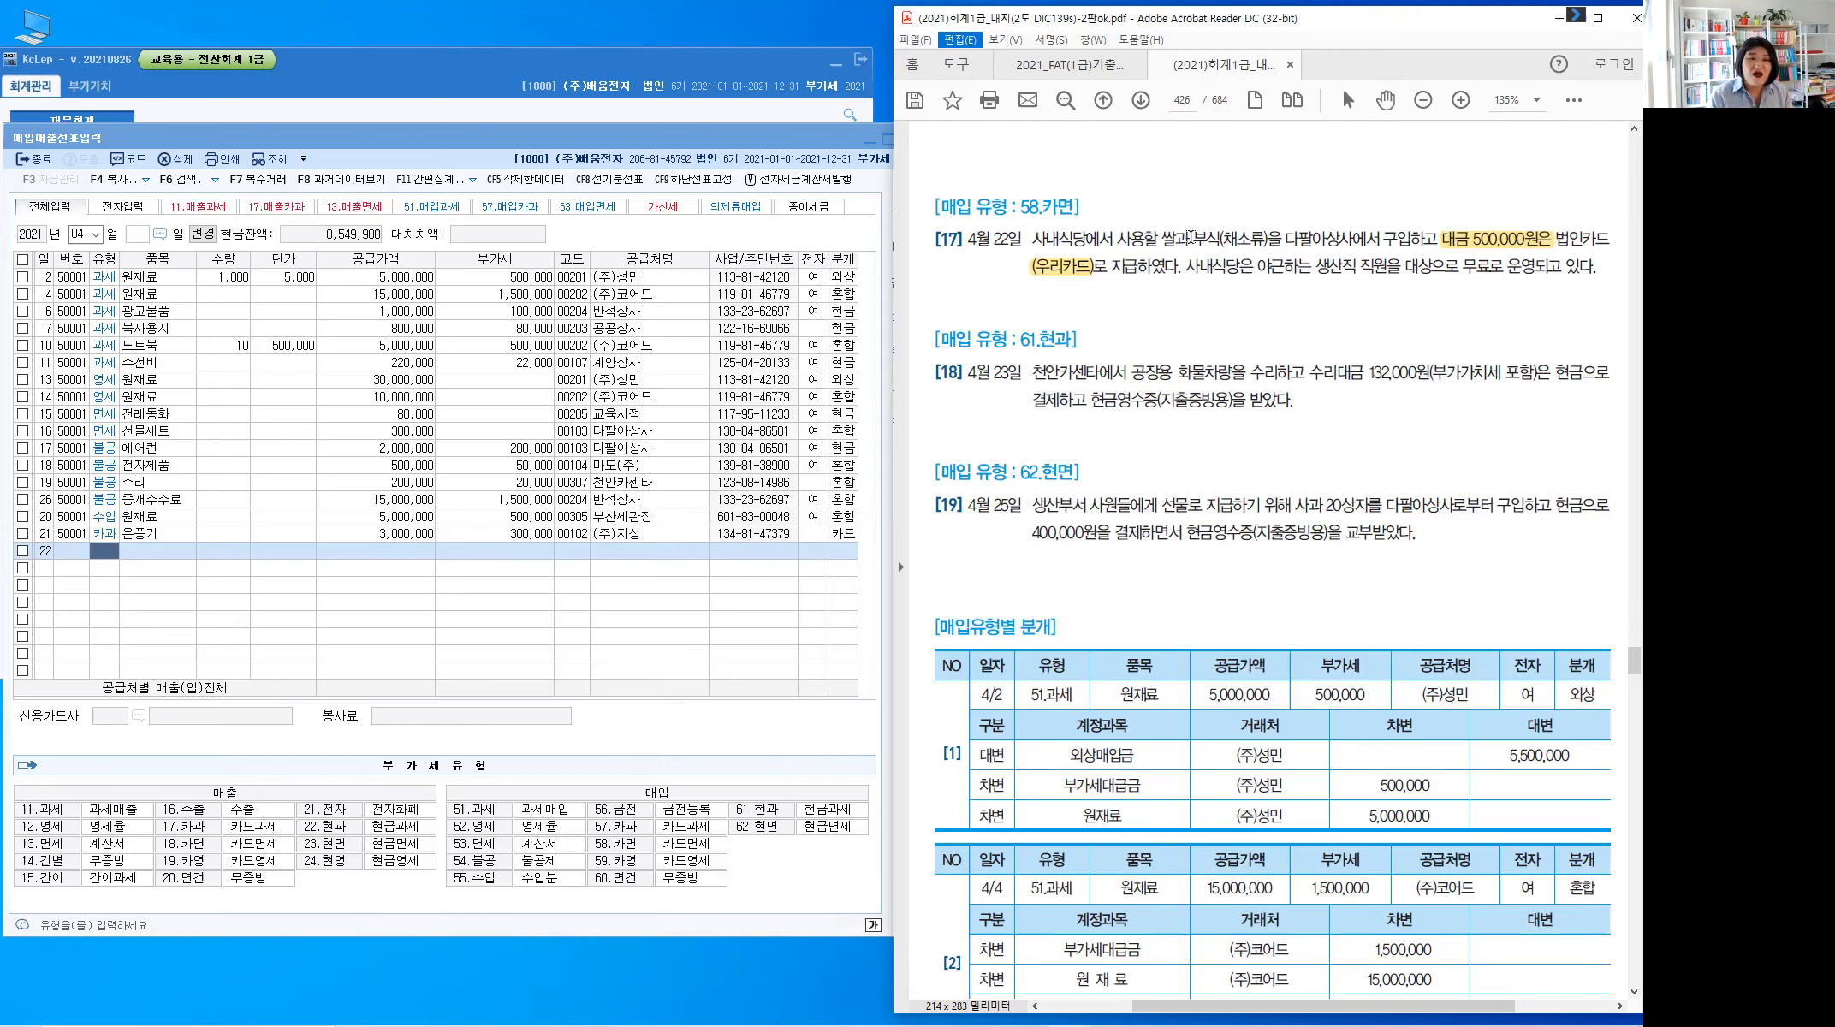
left_click_drag(1265, 241, 1189, 235)
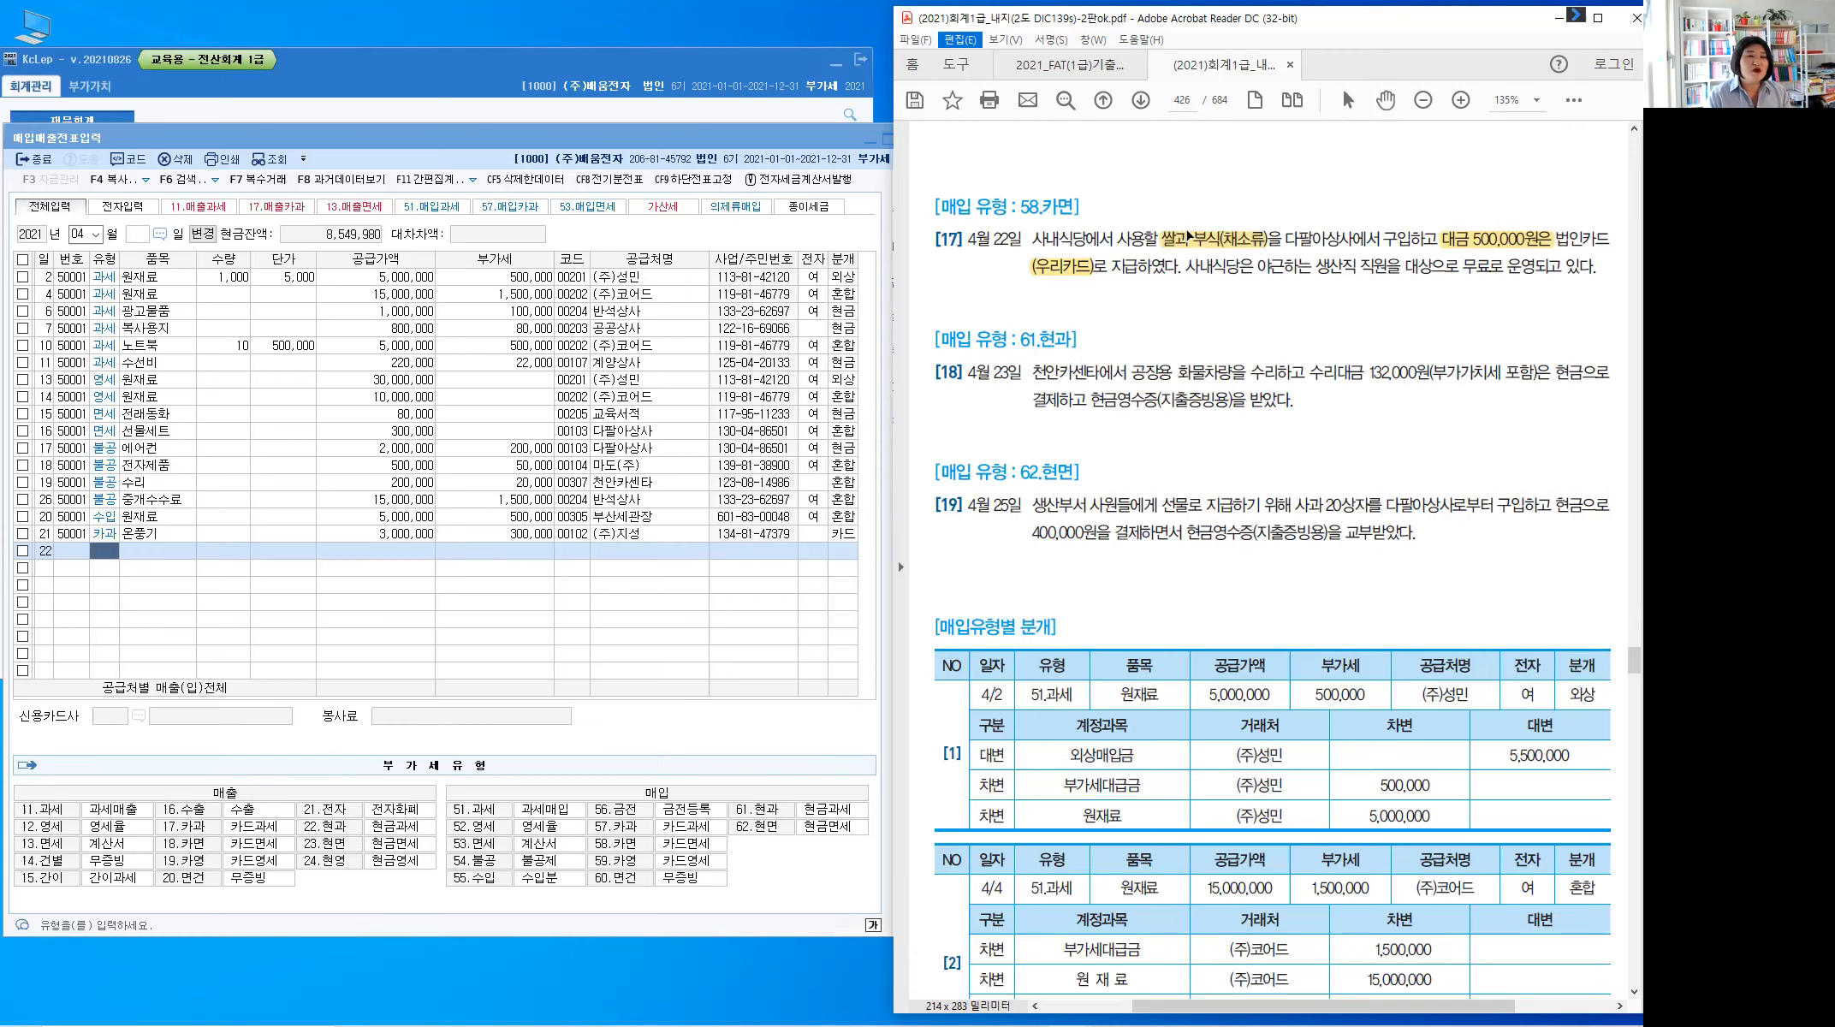
left_click(1195, 231)
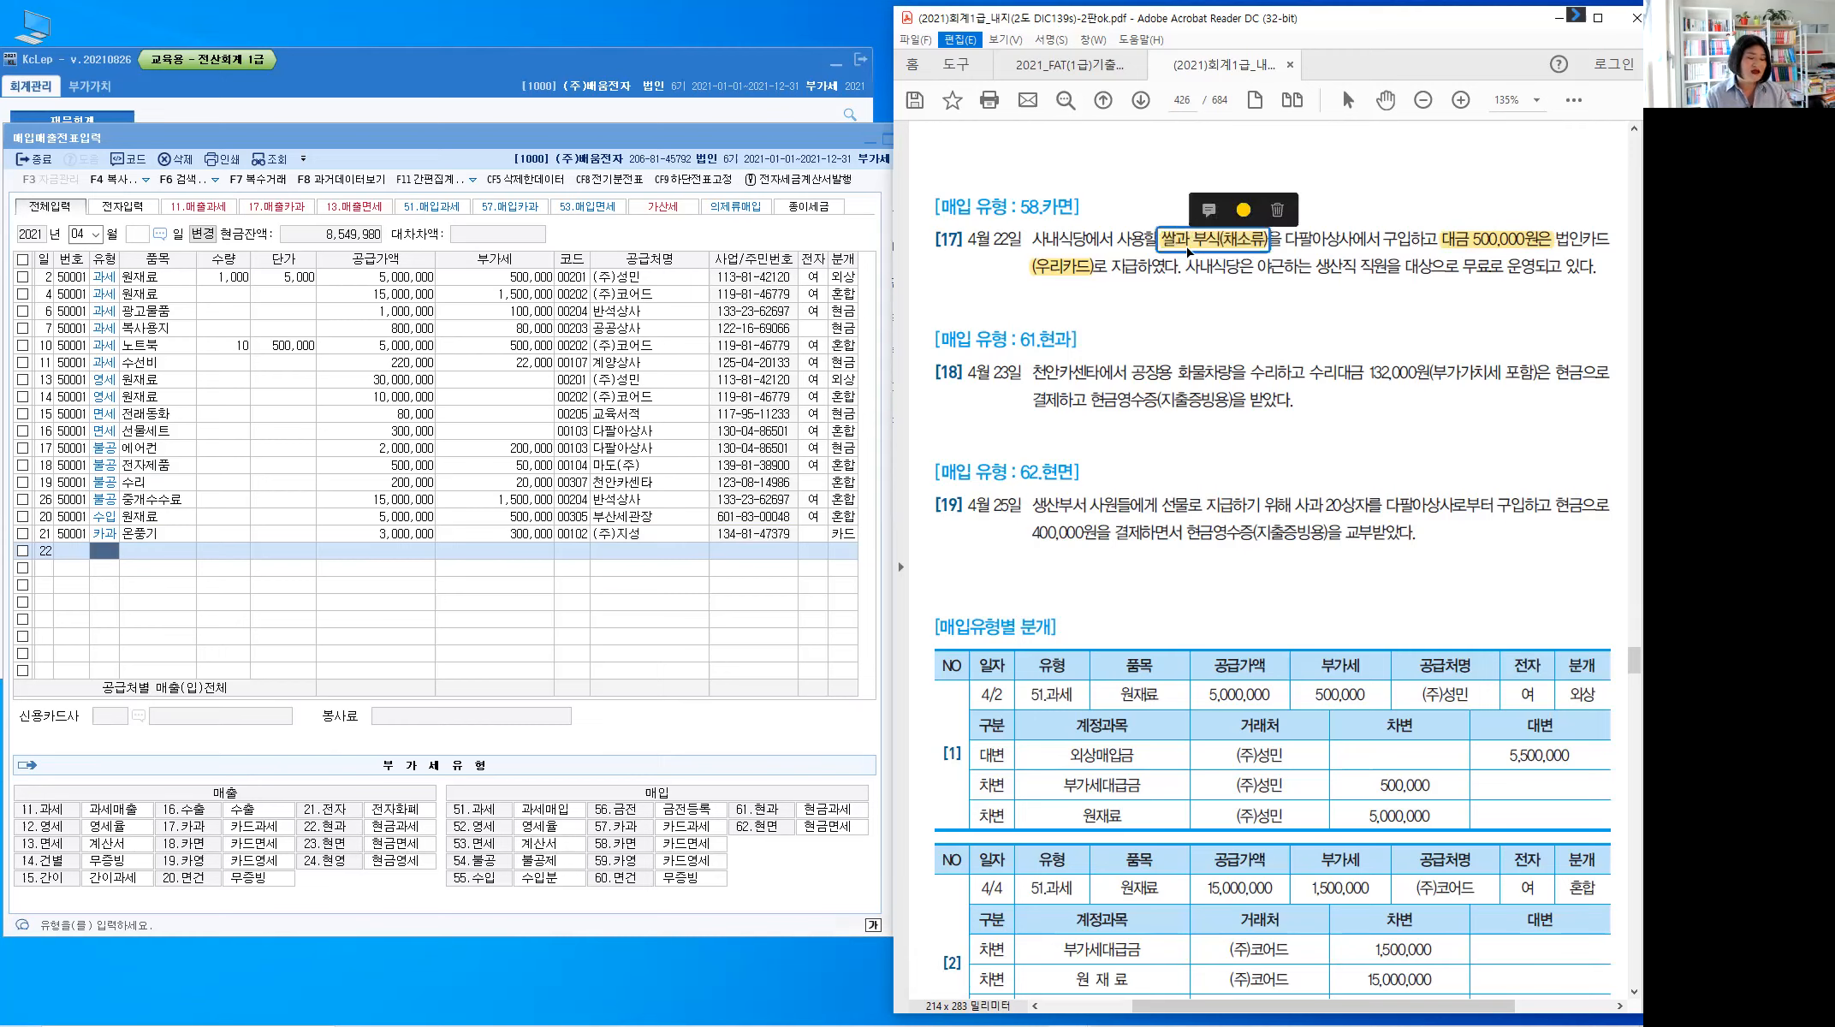
left_click(1191, 246)
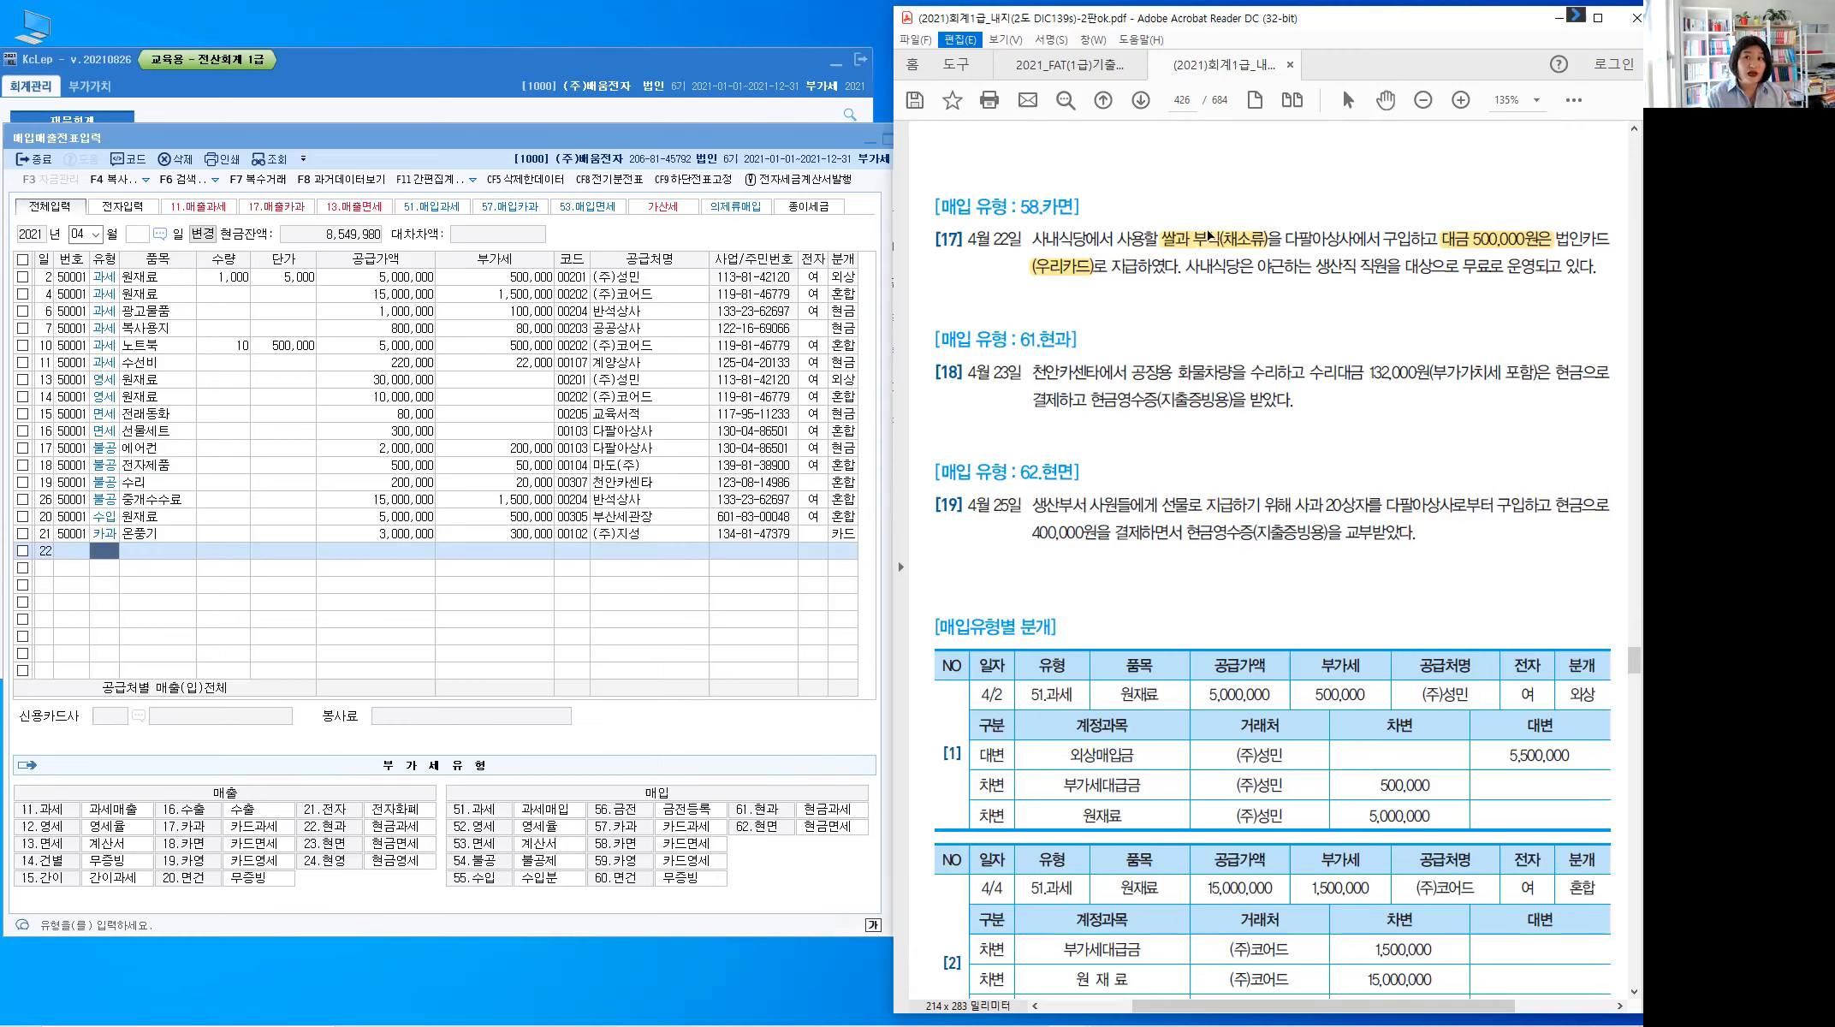
Write 면세 in red ink above the highlighted food items
key("ctrl+shift+3")
left_click(1207, 223)
left_click_drag(1208, 223, 1235, 198)
left_click_drag(1234, 179, 1246, 196)
left_click_drag(1246, 184, 1256, 182)
left_click_drag(1246, 191, 1256, 190)
left_click_drag(1256, 177, 1257, 203)
left_click_drag(1264, 179, 1258, 196)
left_click_drag(1262, 186, 1273, 187)
left_click_drag(1273, 177, 1273, 201)
left_click_drag(1279, 174, 1279, 204)
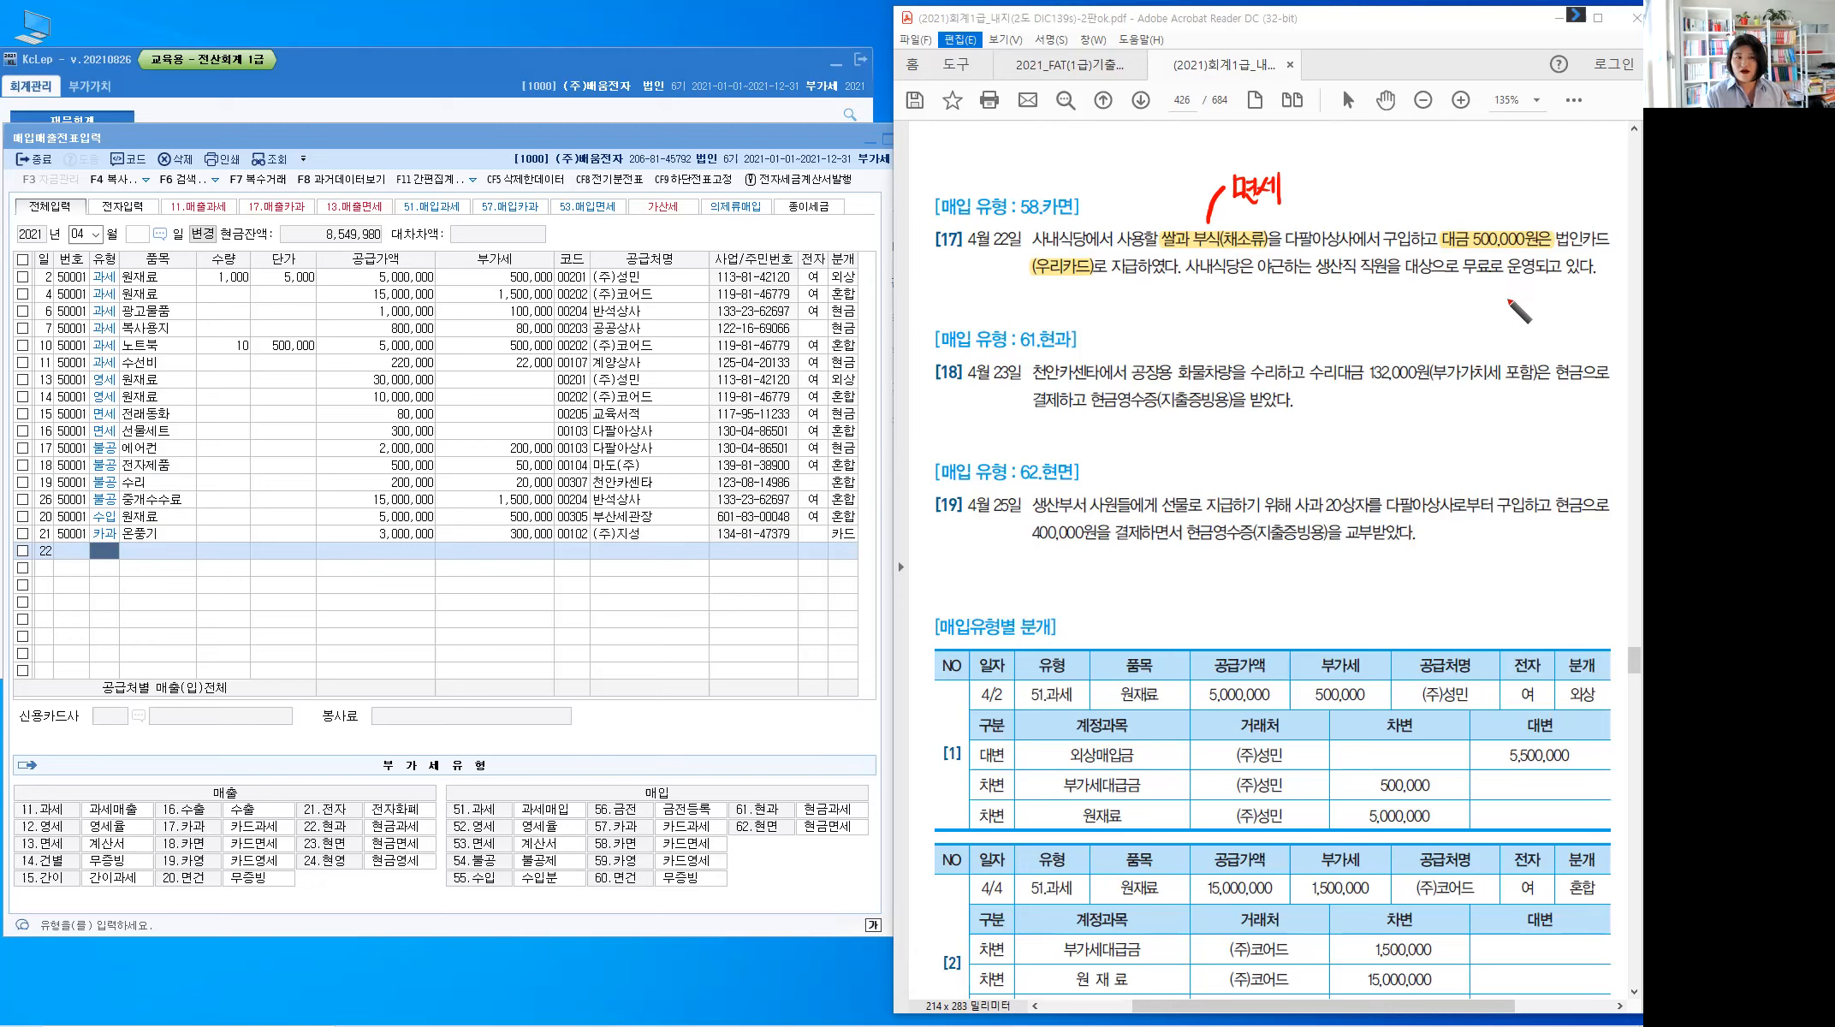
Underline 생산직 직원, write 제조원가 : 복리후생비 beneath it, and circle 58.카면
left_click(1315, 277)
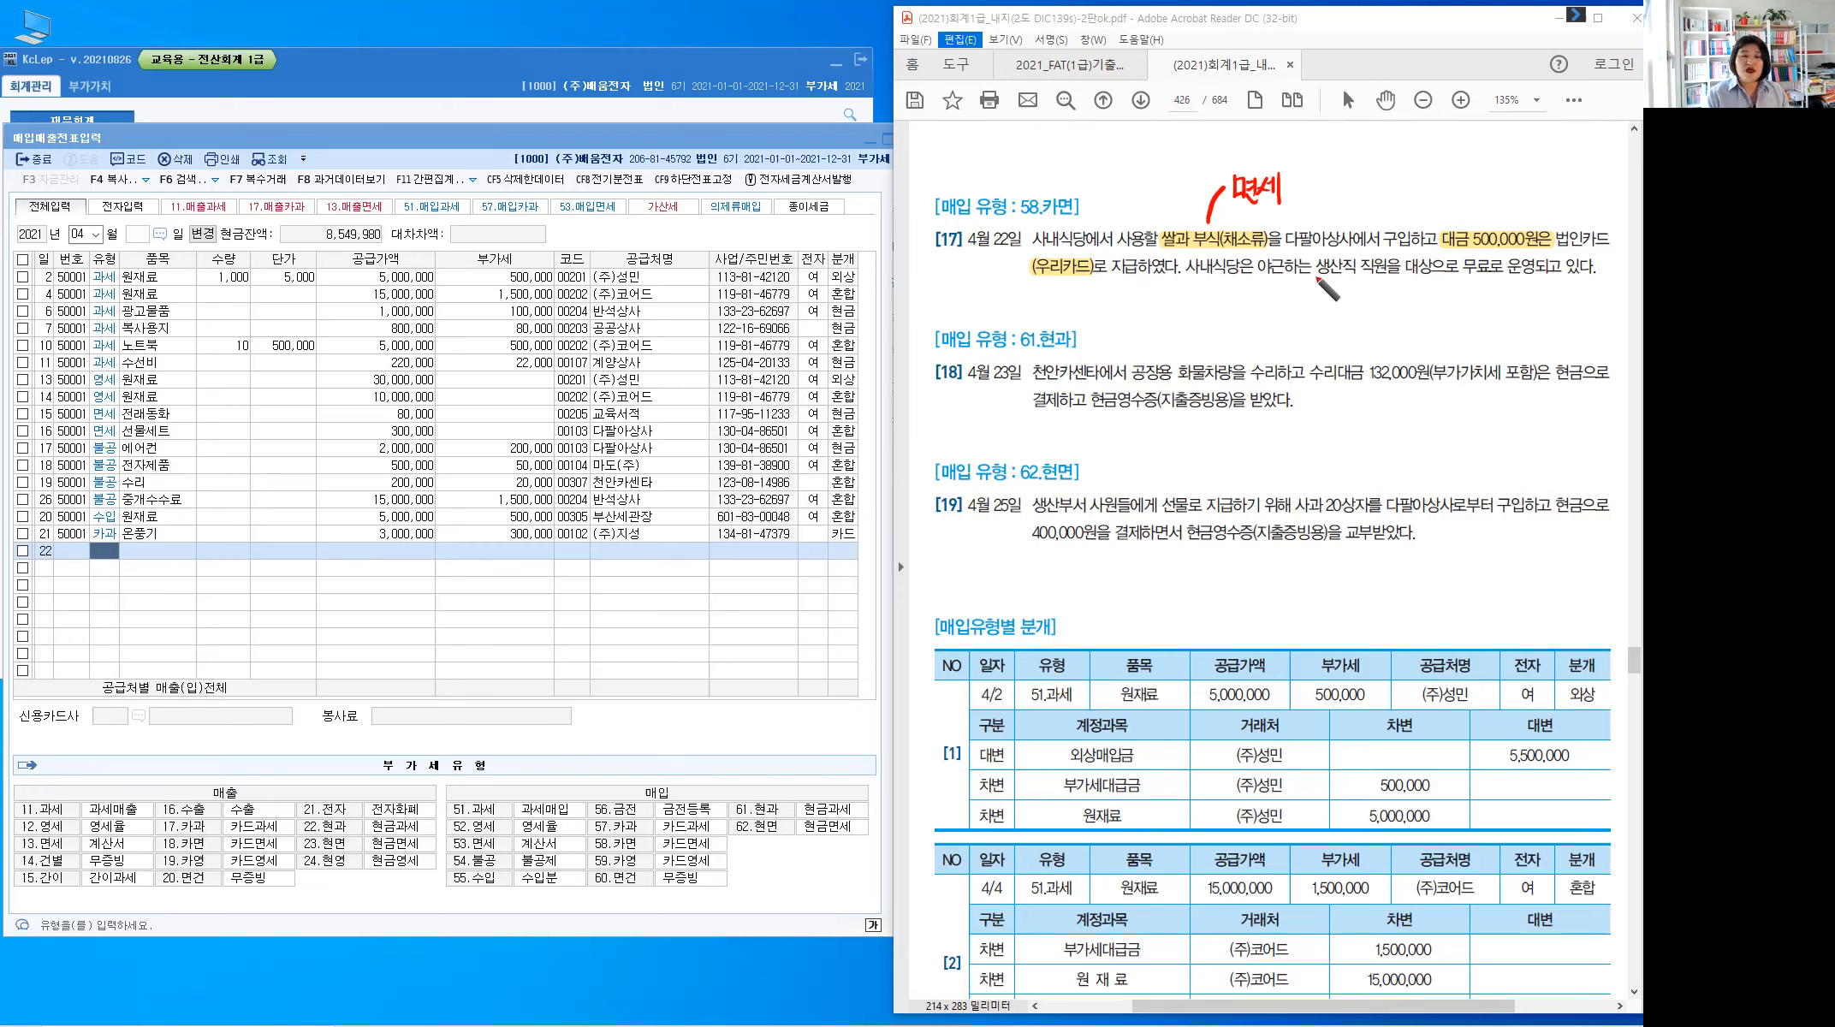
left_click_drag(1315, 277, 1393, 279)
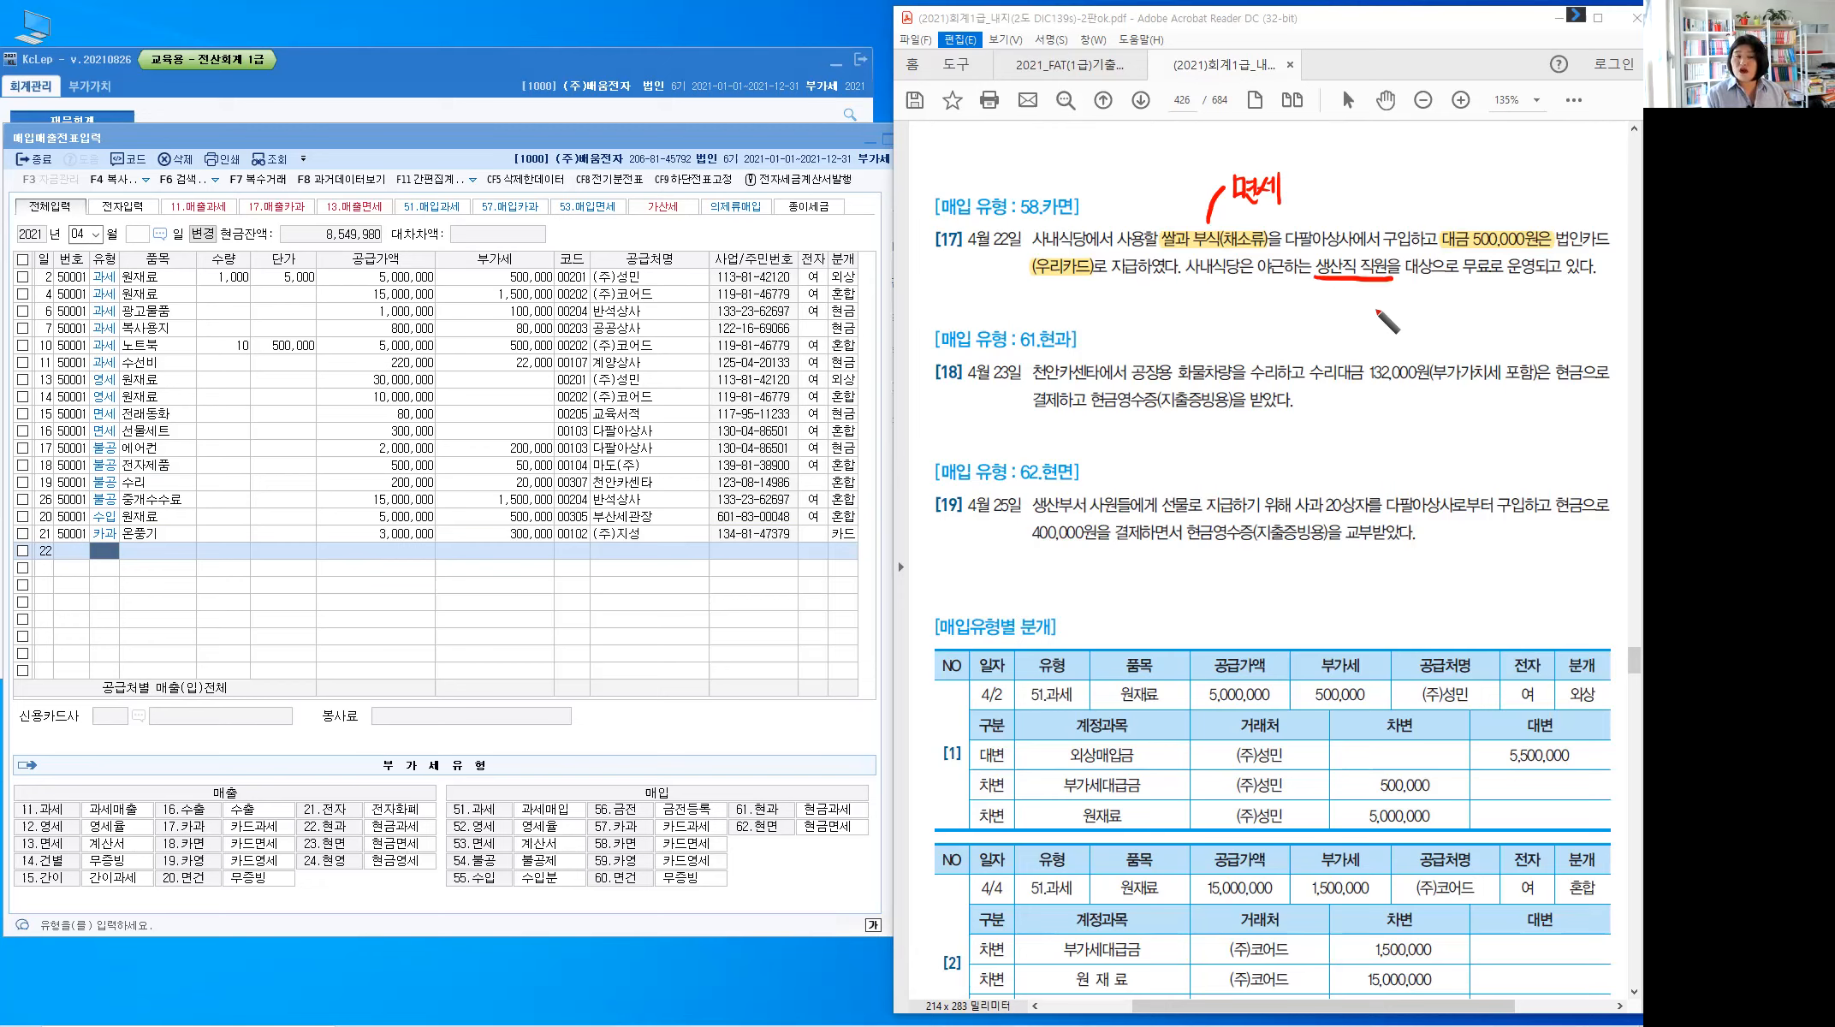
left_click_drag(1330, 289, 1327, 301)
left_click_drag(1336, 296, 1352, 330)
mouse_move(1356, 293)
left_mouse_down()
mouse_move(1385, 294)
mouse_move(1397, 333)
left_mouse_up()
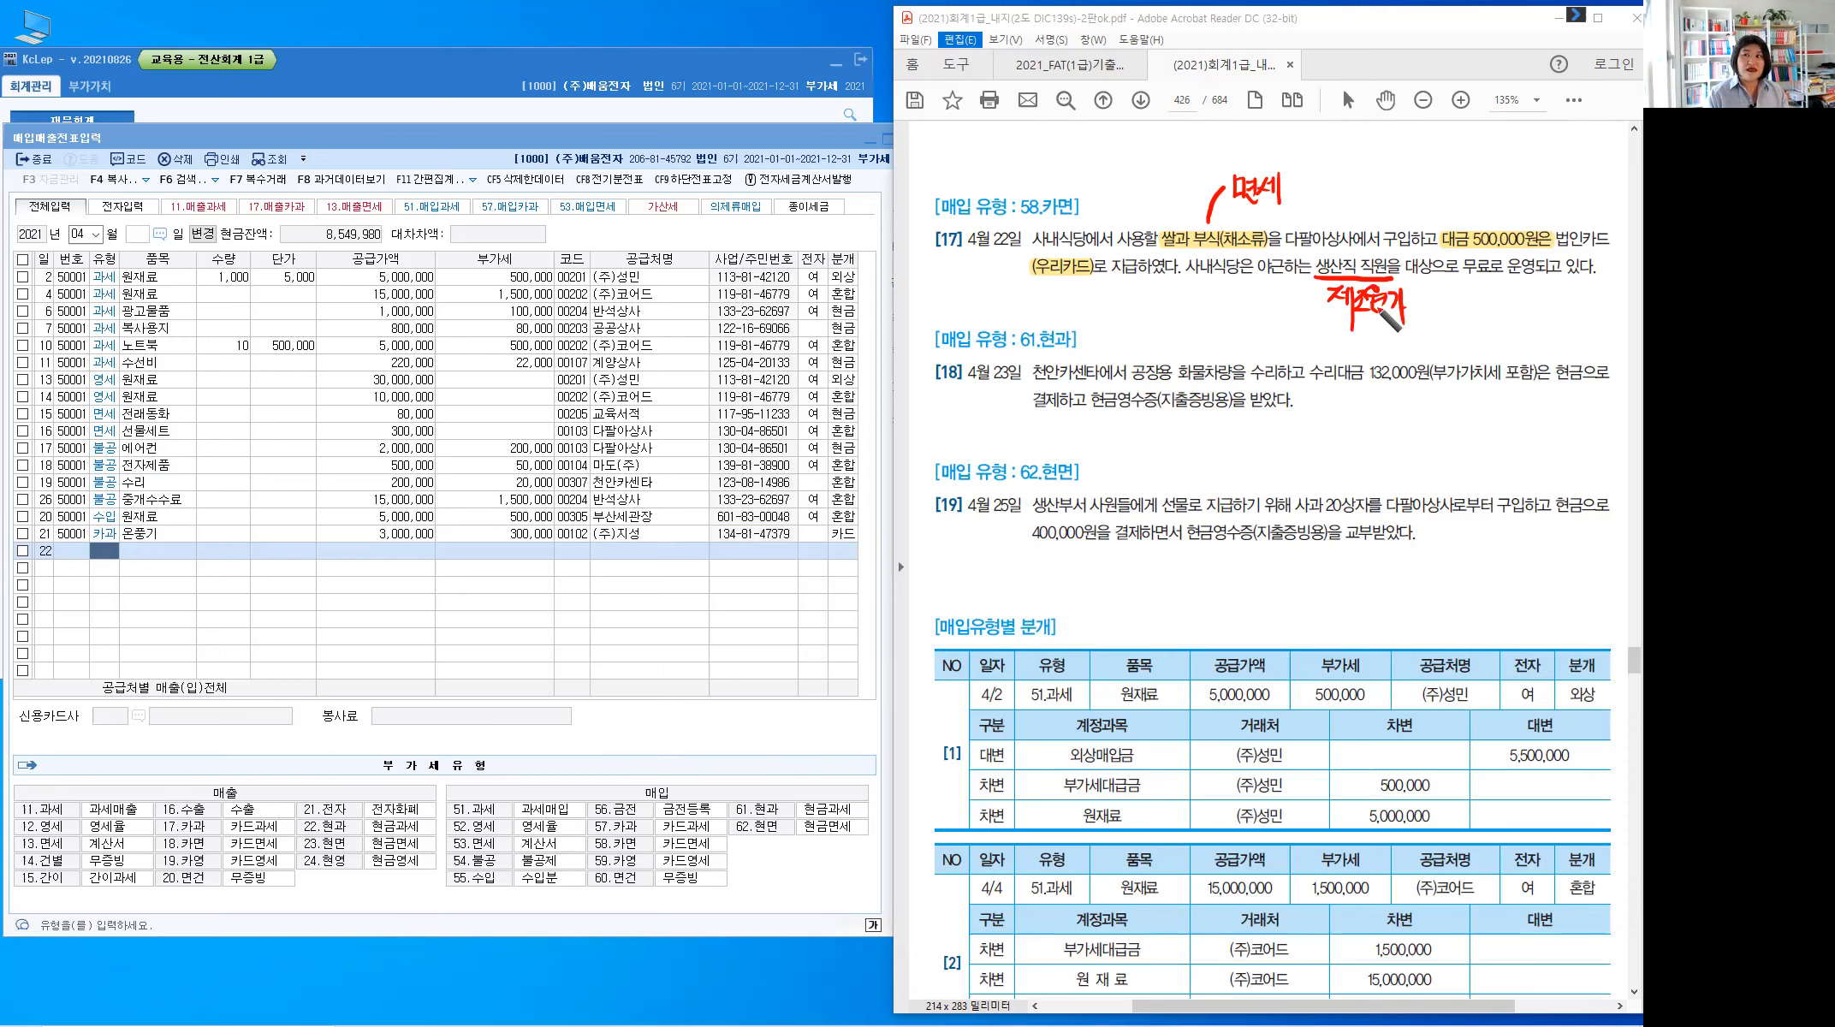
left_click(1418, 297)
left_click(1418, 309)
left_click(1443, 283)
left_click_drag(1441, 286, 1465, 327)
left_click_drag(1477, 288, 1495, 319)
left_click_drag(1504, 287, 1515, 296)
left_click_drag(1504, 300, 1504, 301)
left_click_drag(1492, 310, 1518, 309)
left_click_drag(1505, 310, 1503, 323)
left_click_drag(1527, 294, 1543, 313)
left_click_drag(1537, 315, 1537, 316)
left_click_drag(1553, 294, 1569, 334)
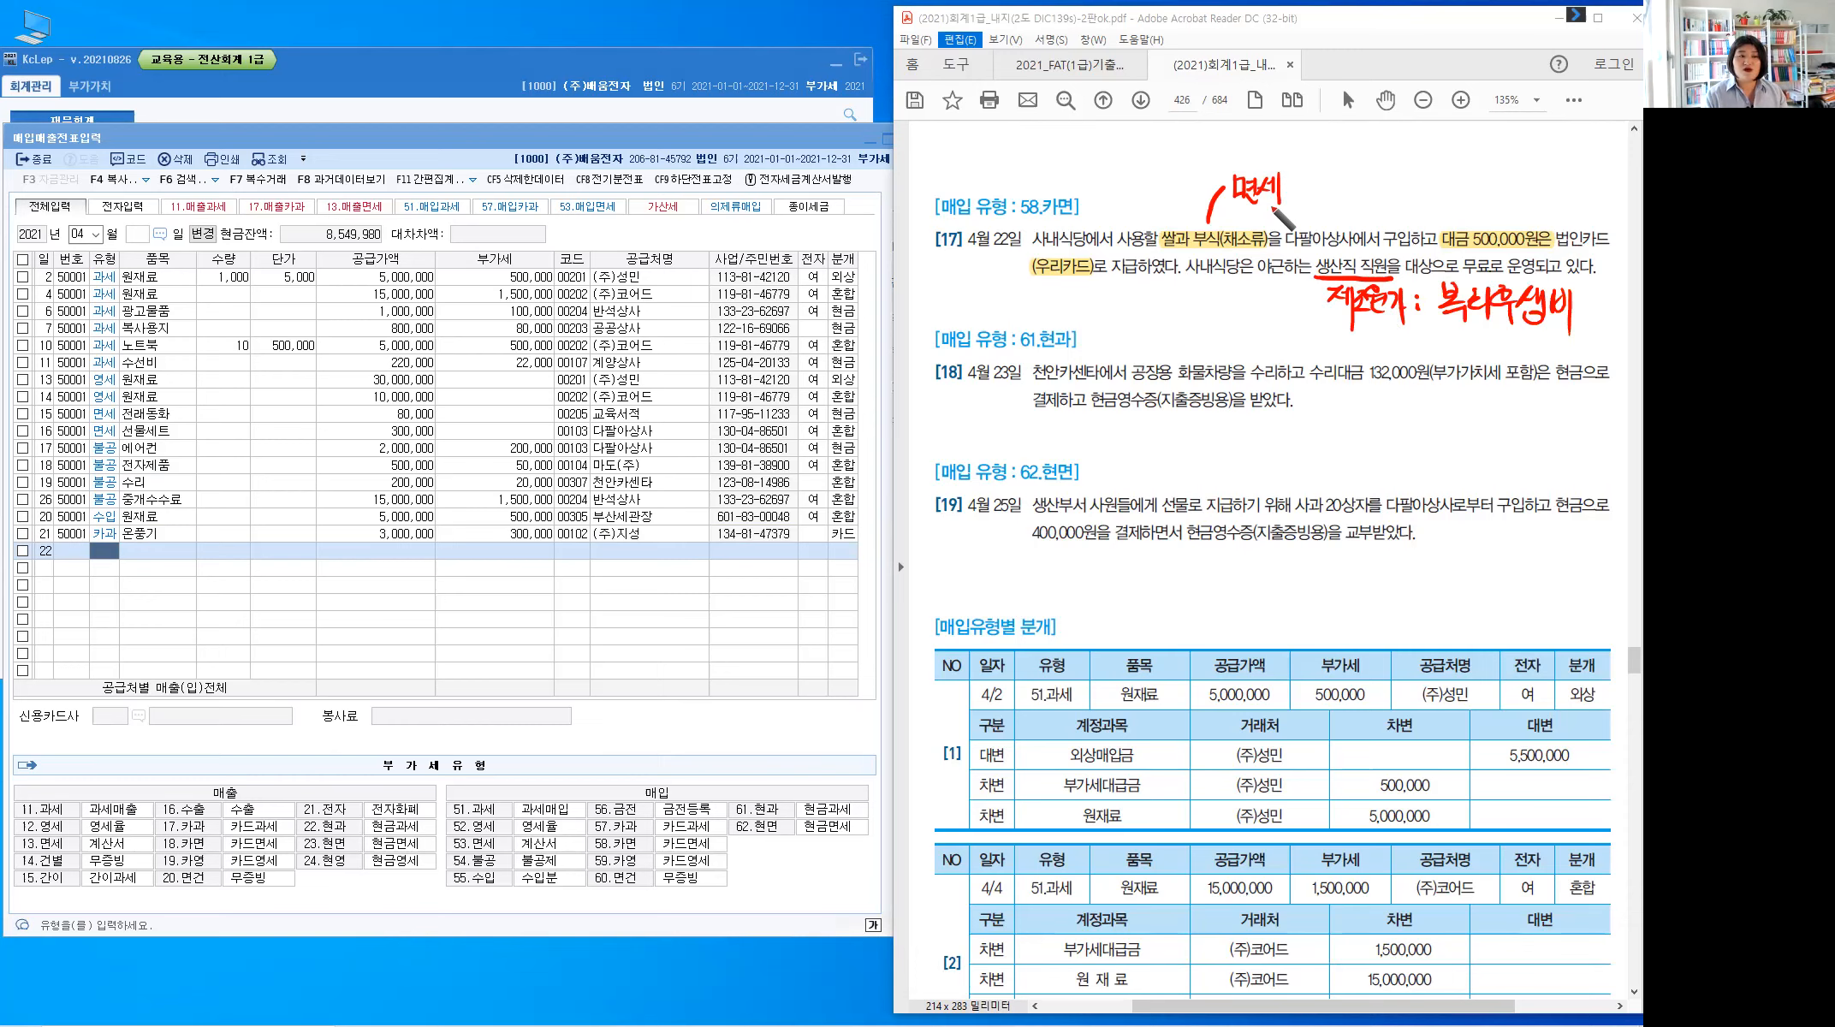
left_click_drag(1030, 165, 1075, 219)
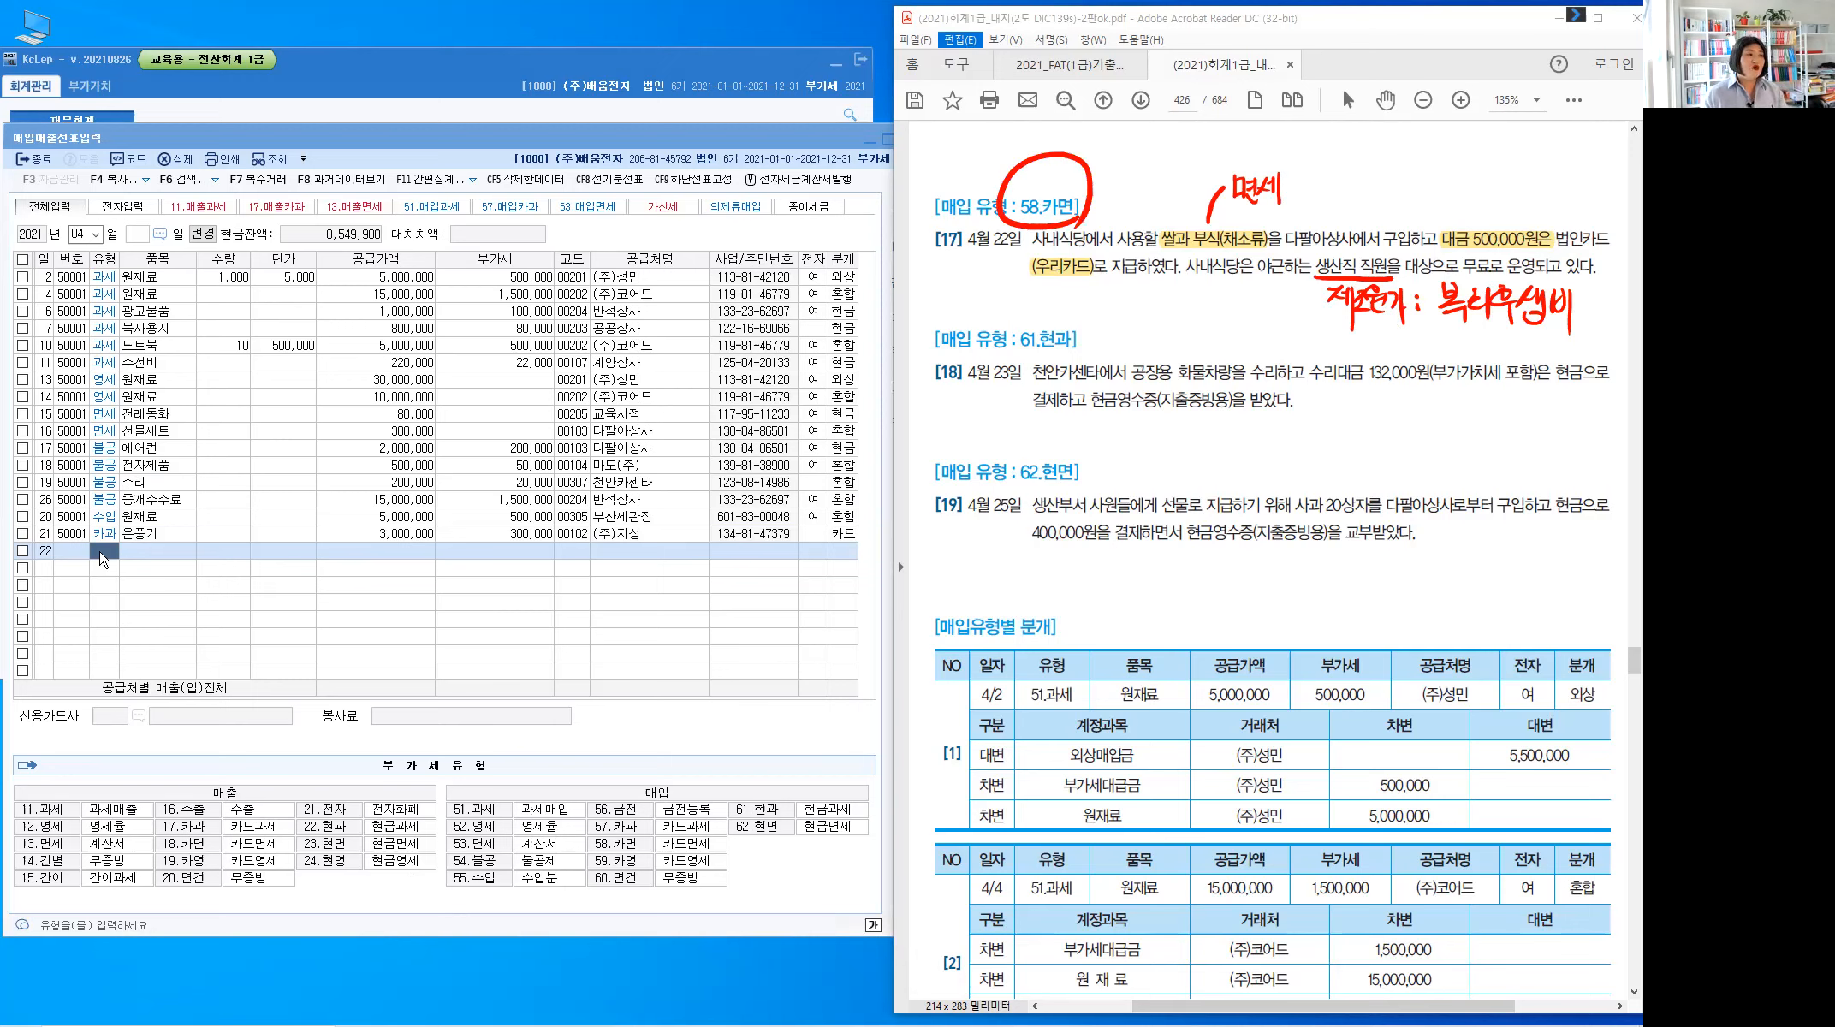
Enter row 22 as type 58 카면 for 부식 with a 500,000 supply amount
left_click(105, 553)
type("58")
key("Return")
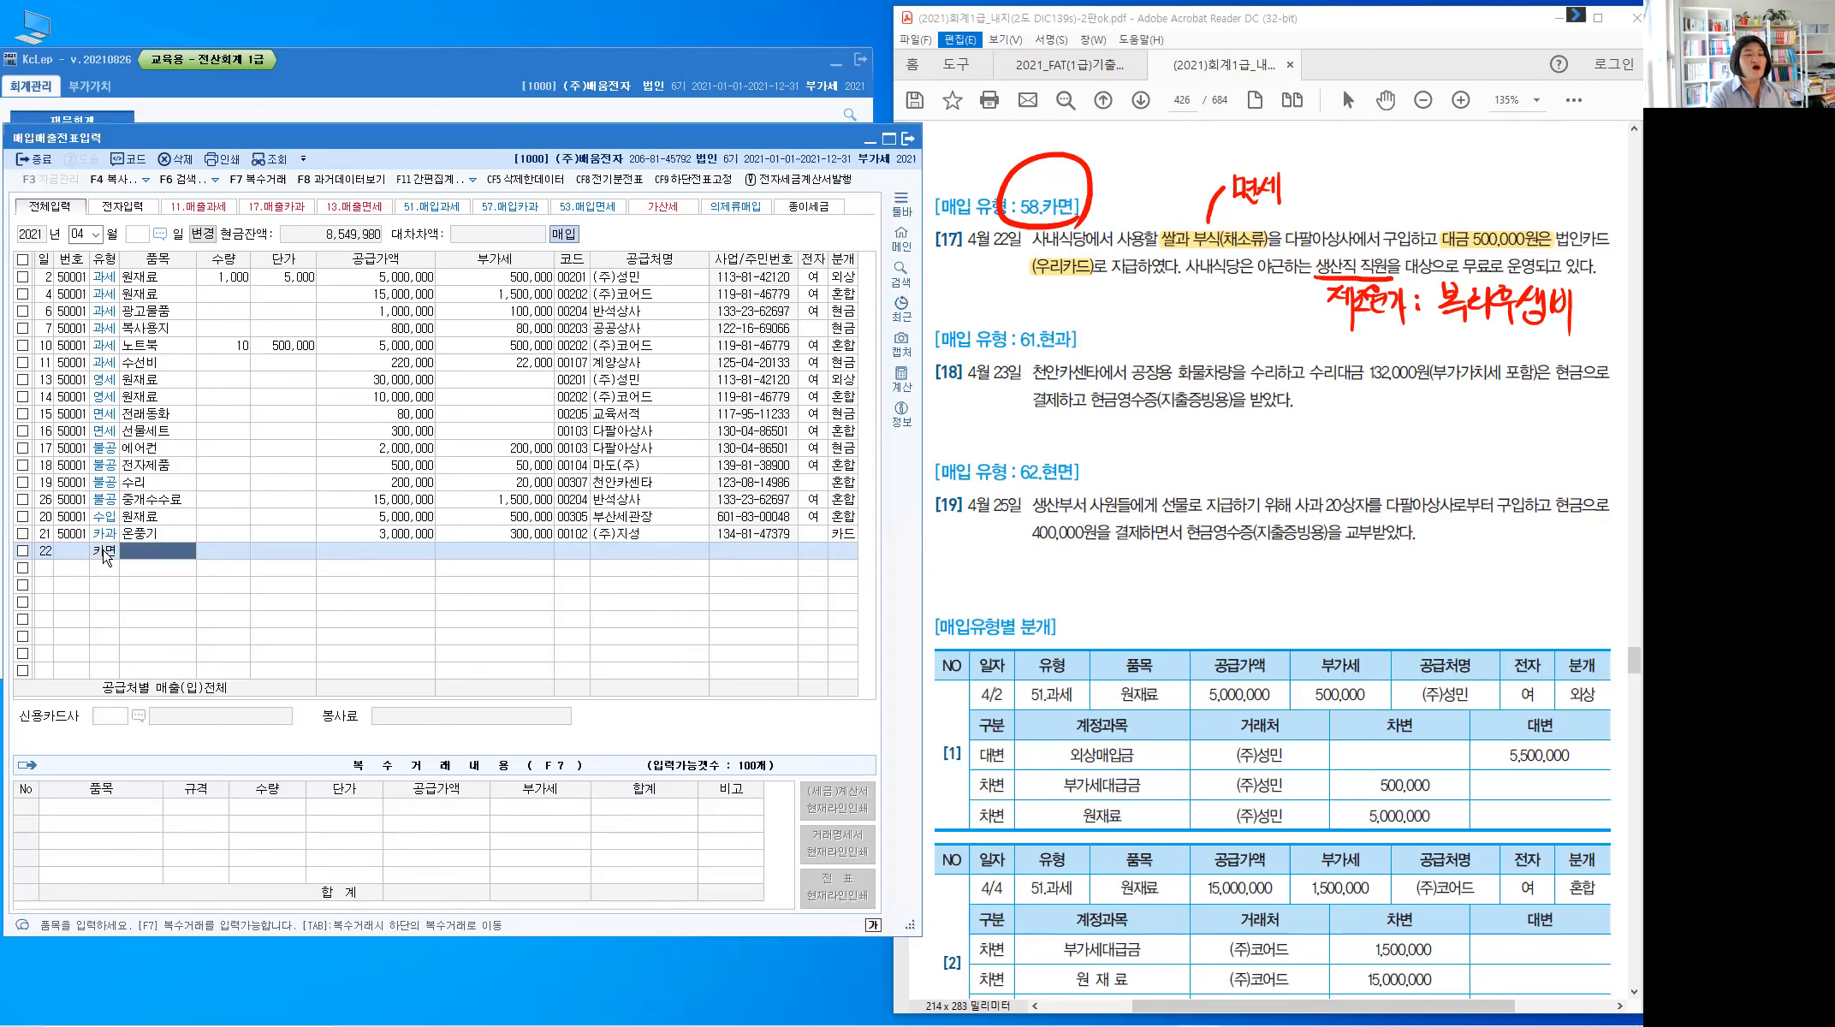
type("부식")
key("Return")
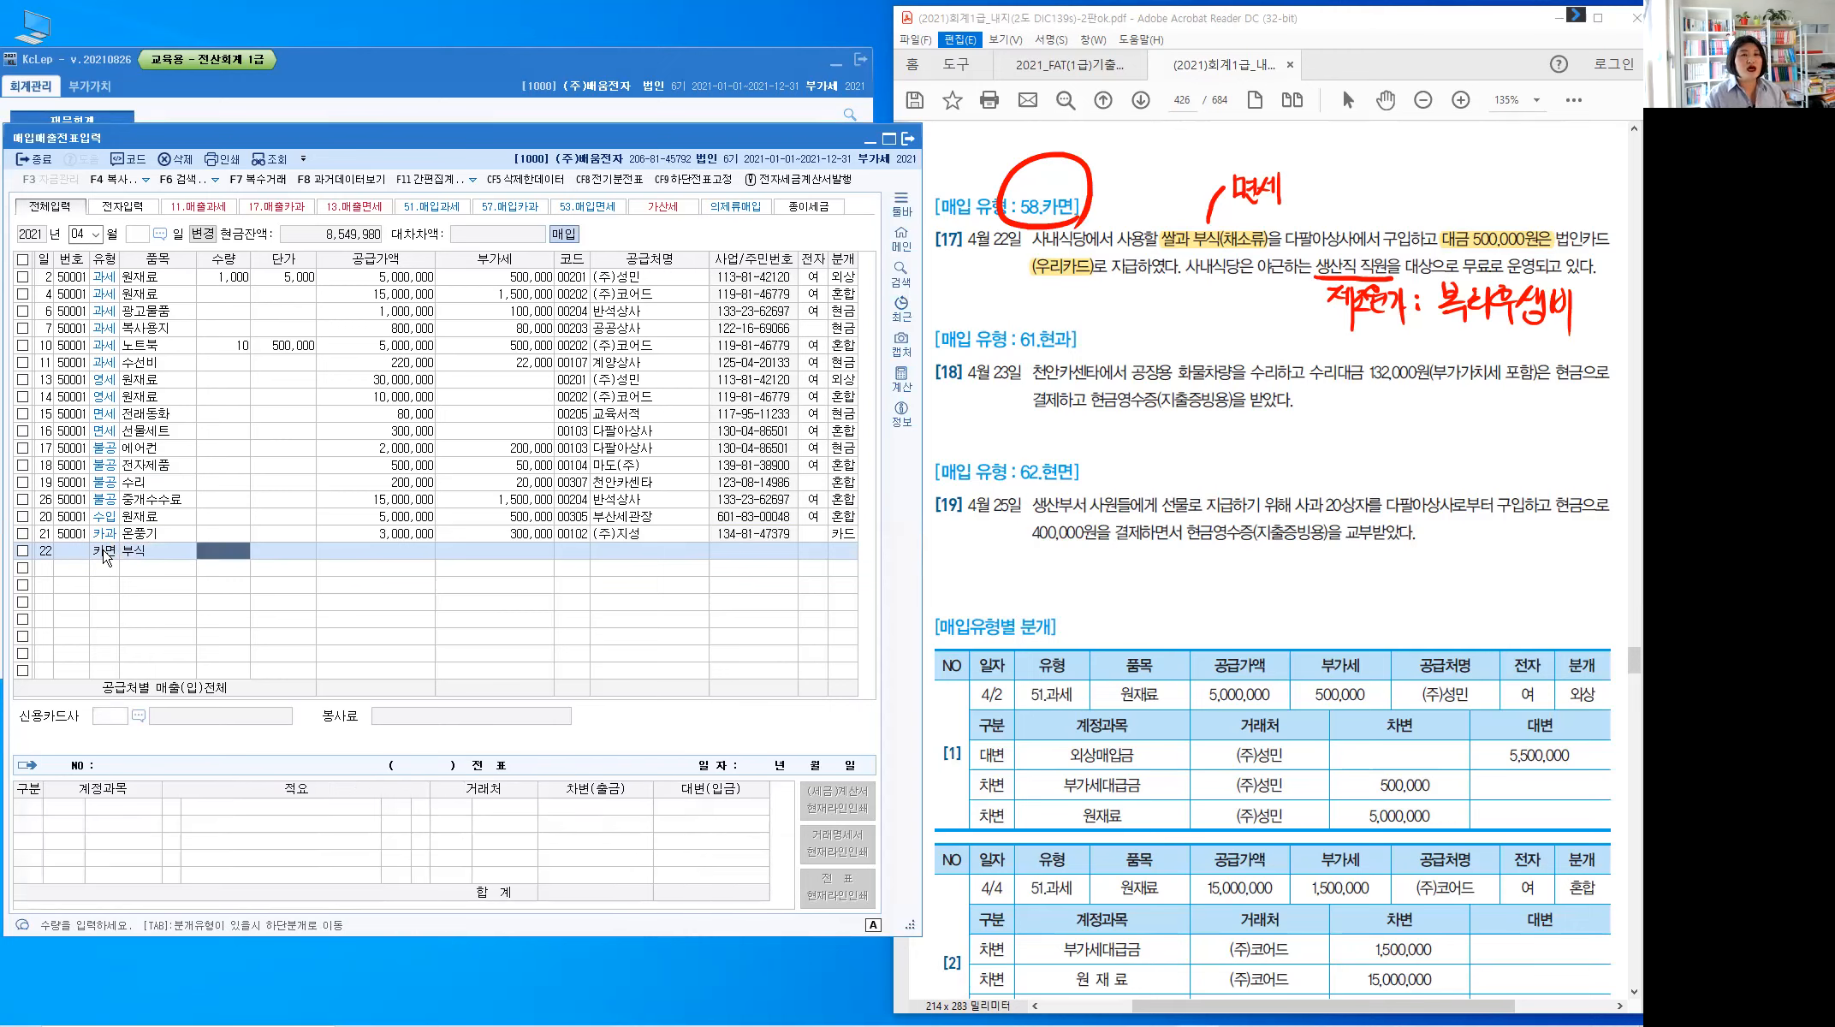
key("Return")
type("500000")
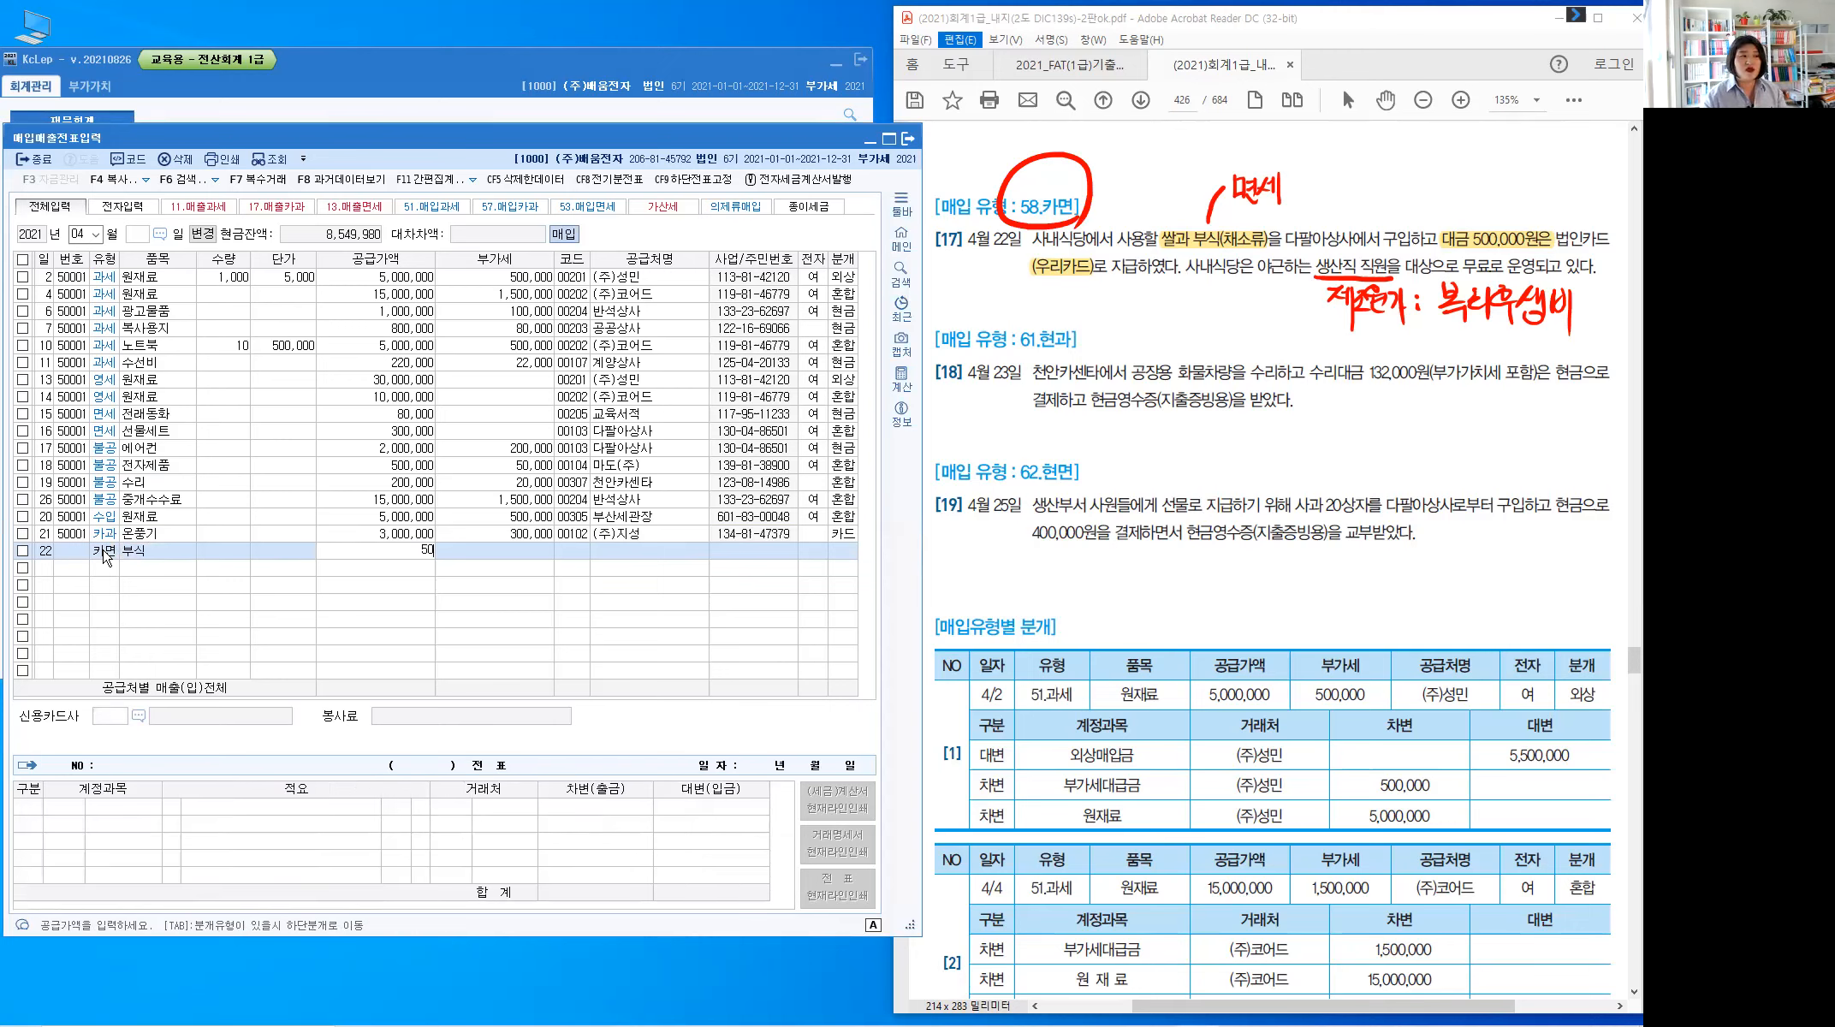
key("Return")
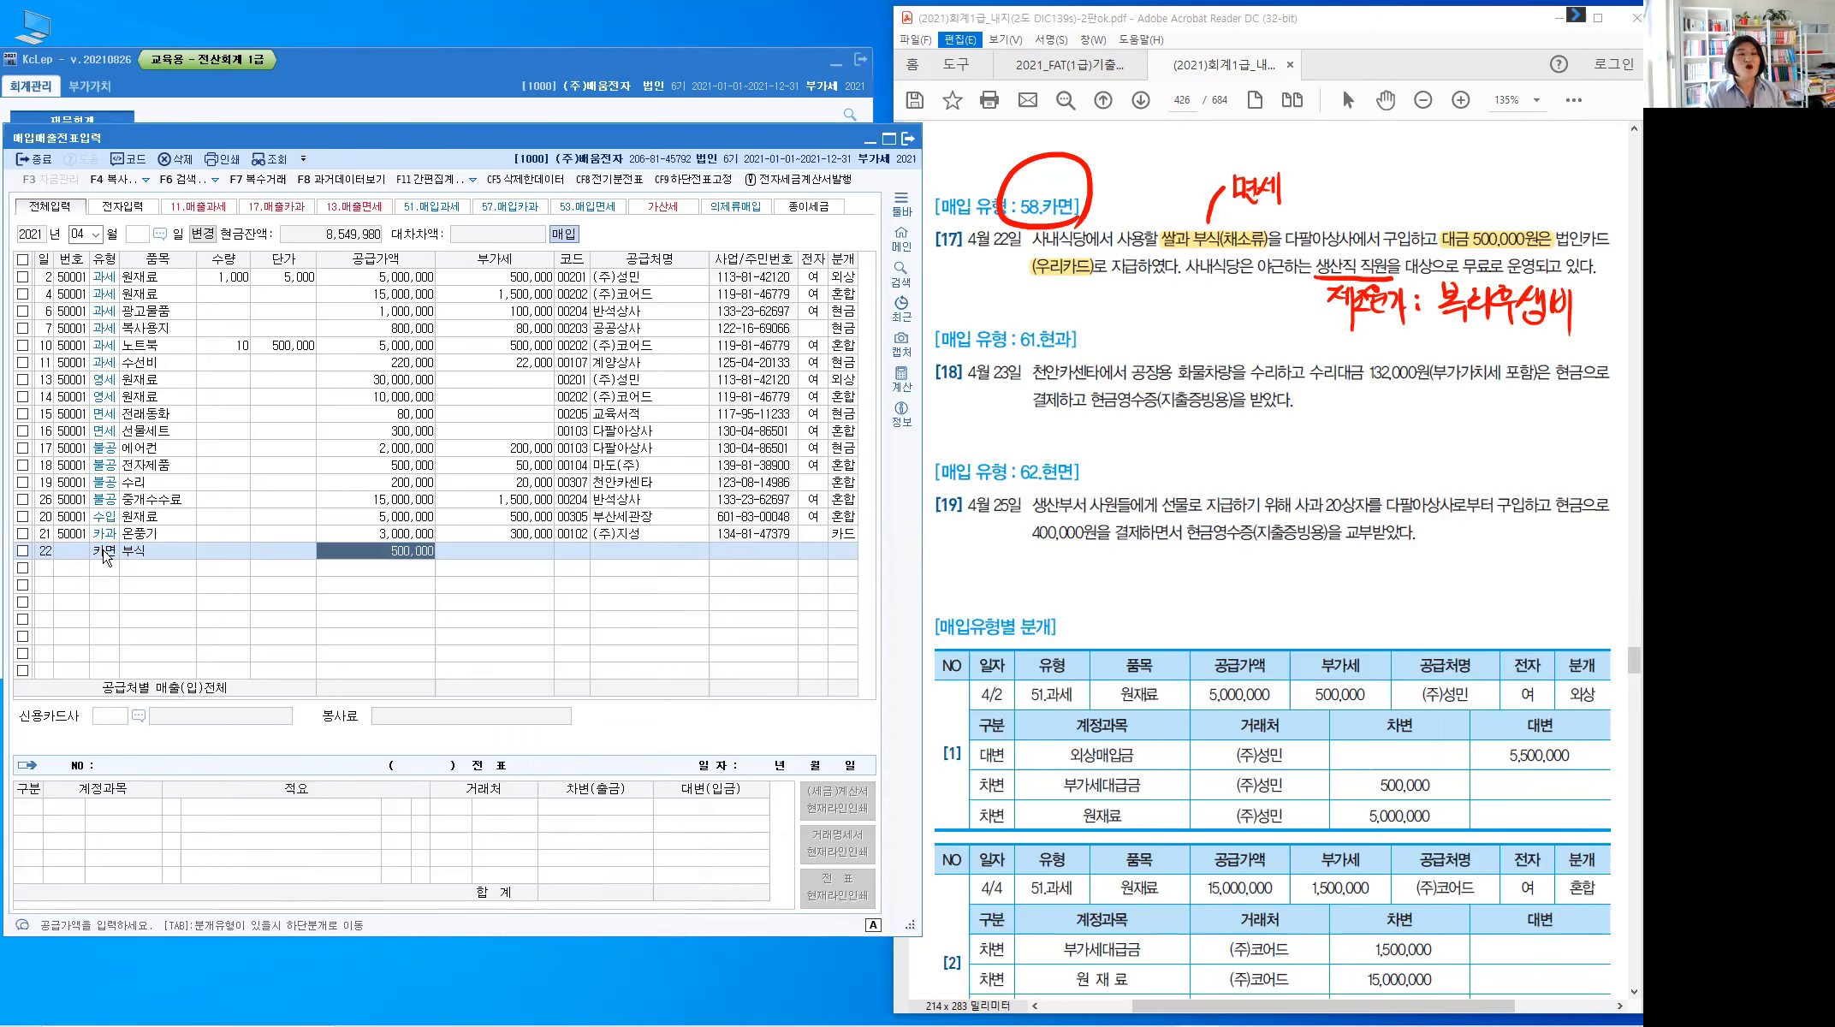
Choose 다팔아상사 as the supplier and 우리카드 as the card company
key("Return")
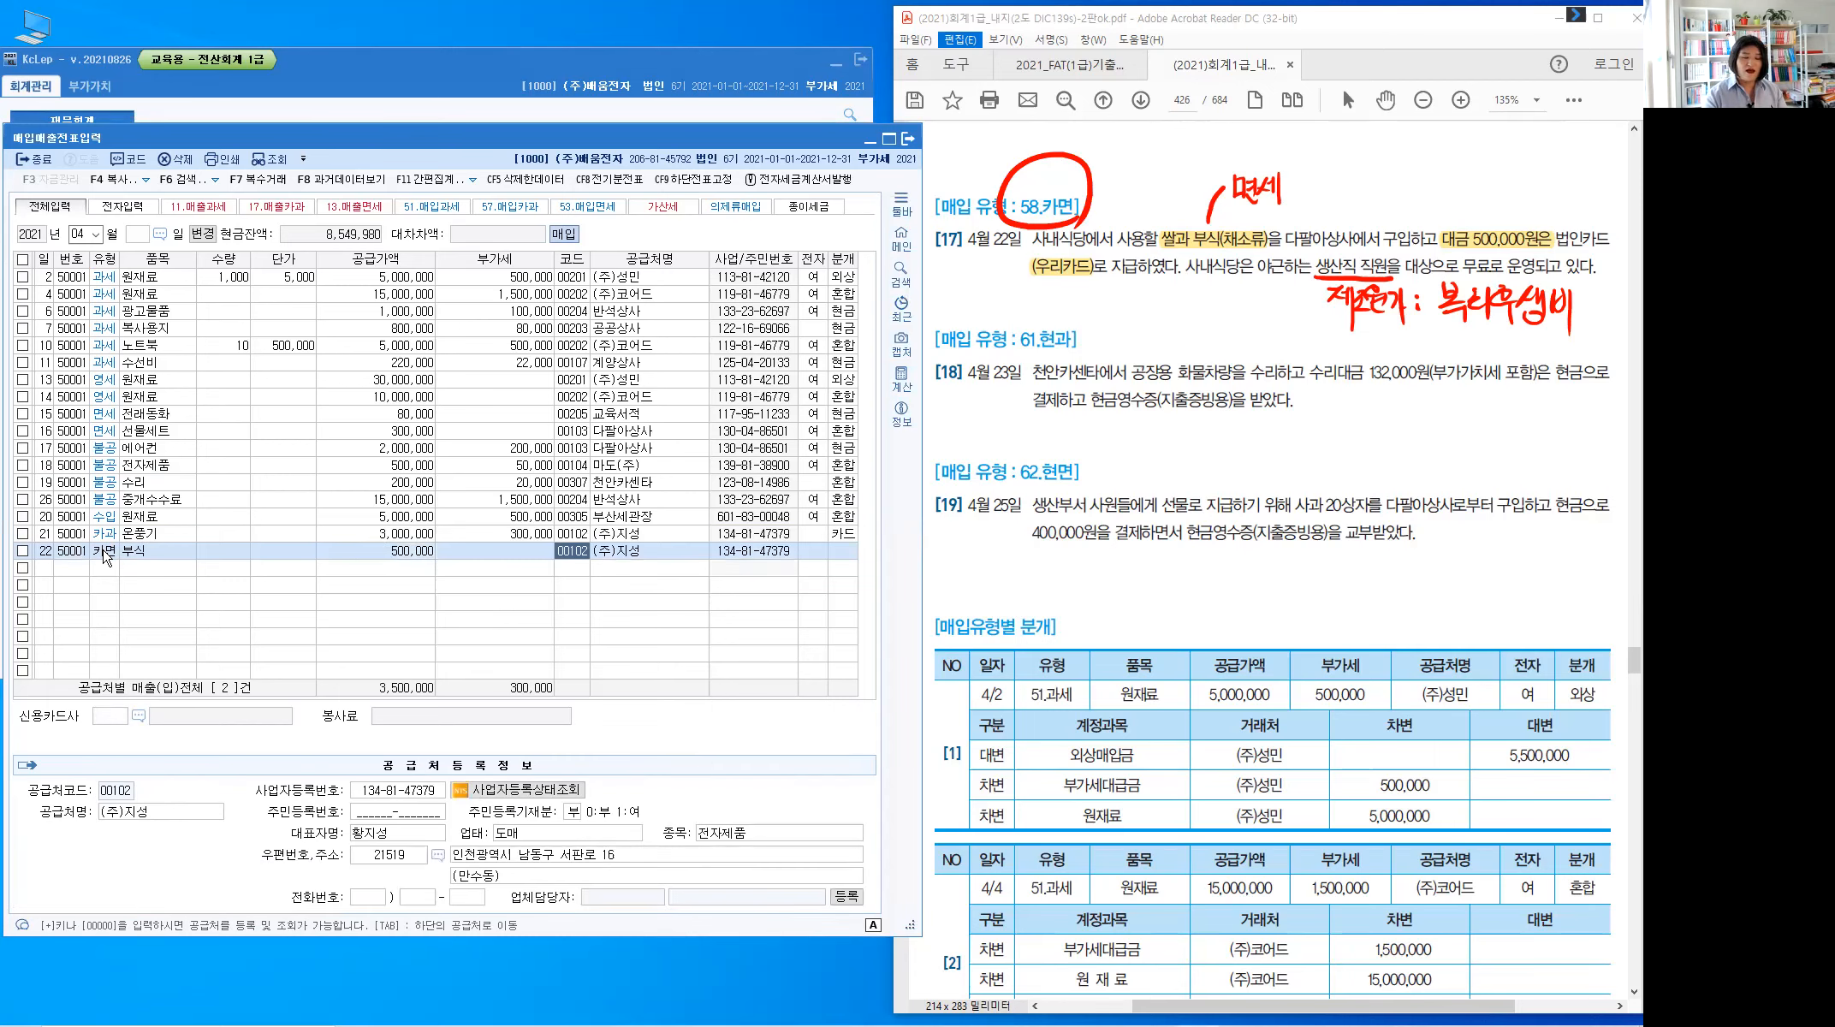
type("다팔")
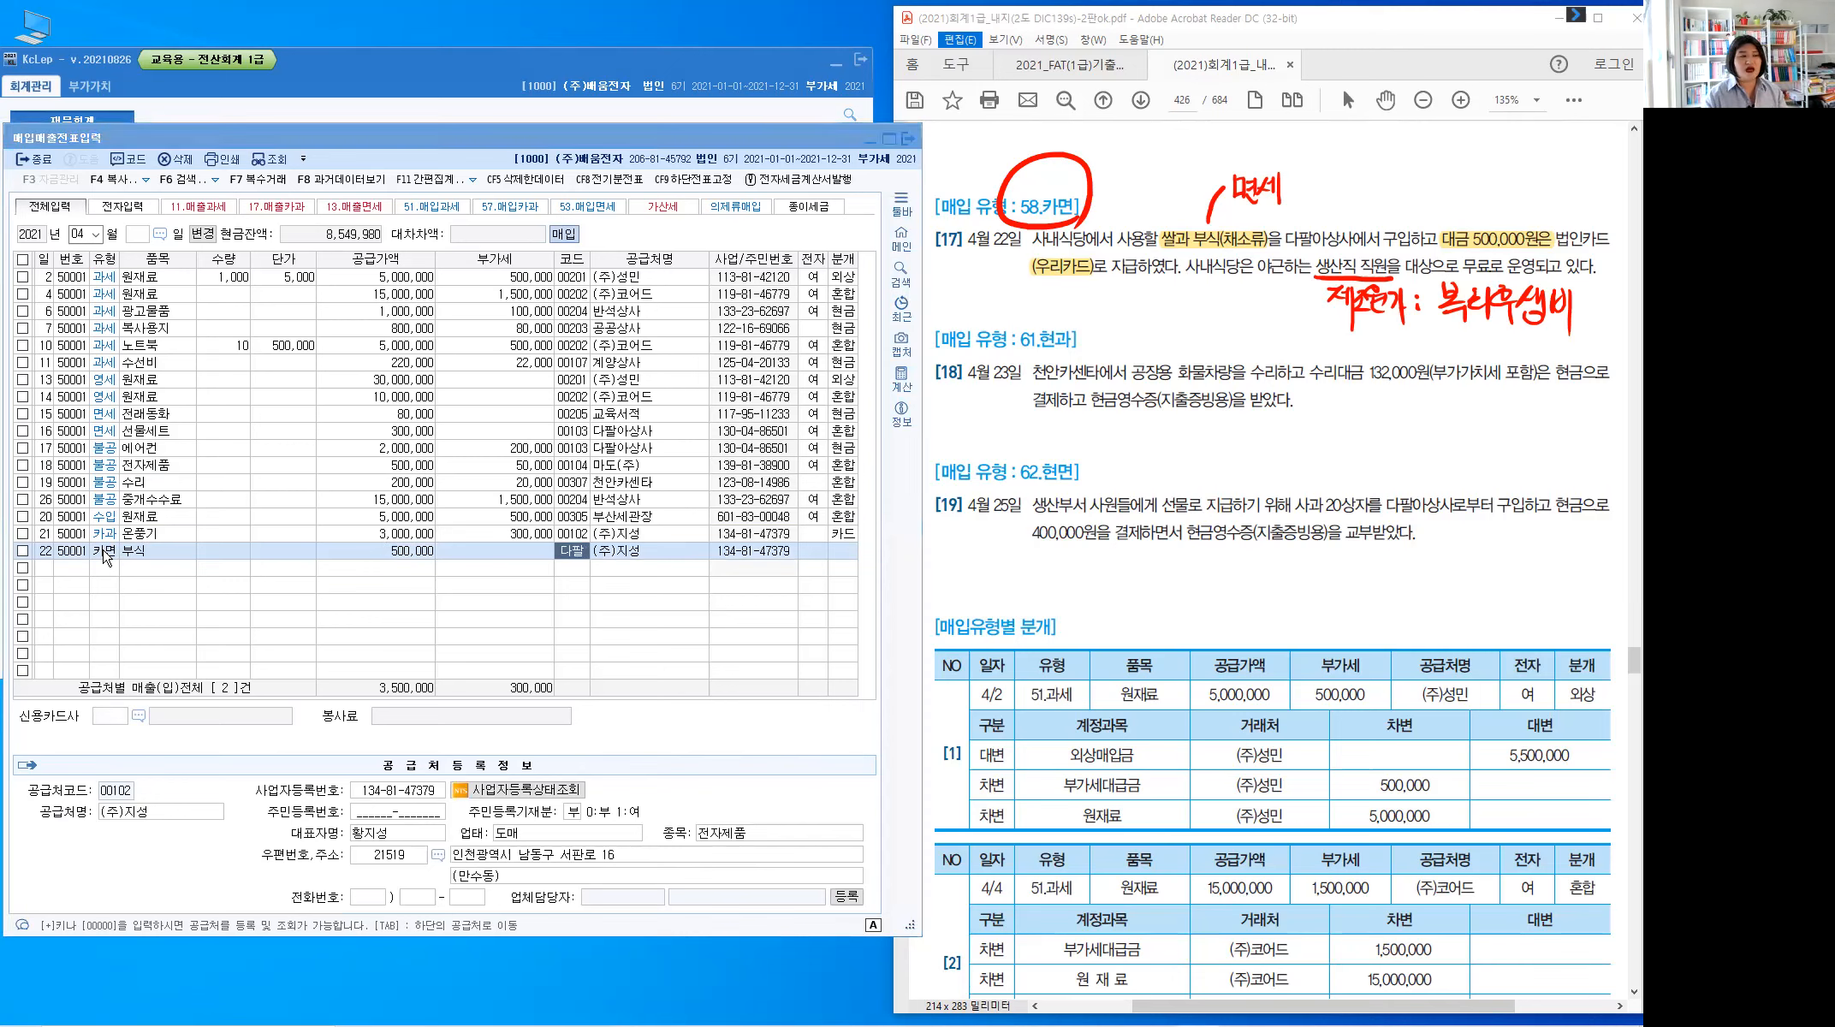
key("Return")
key("Return")
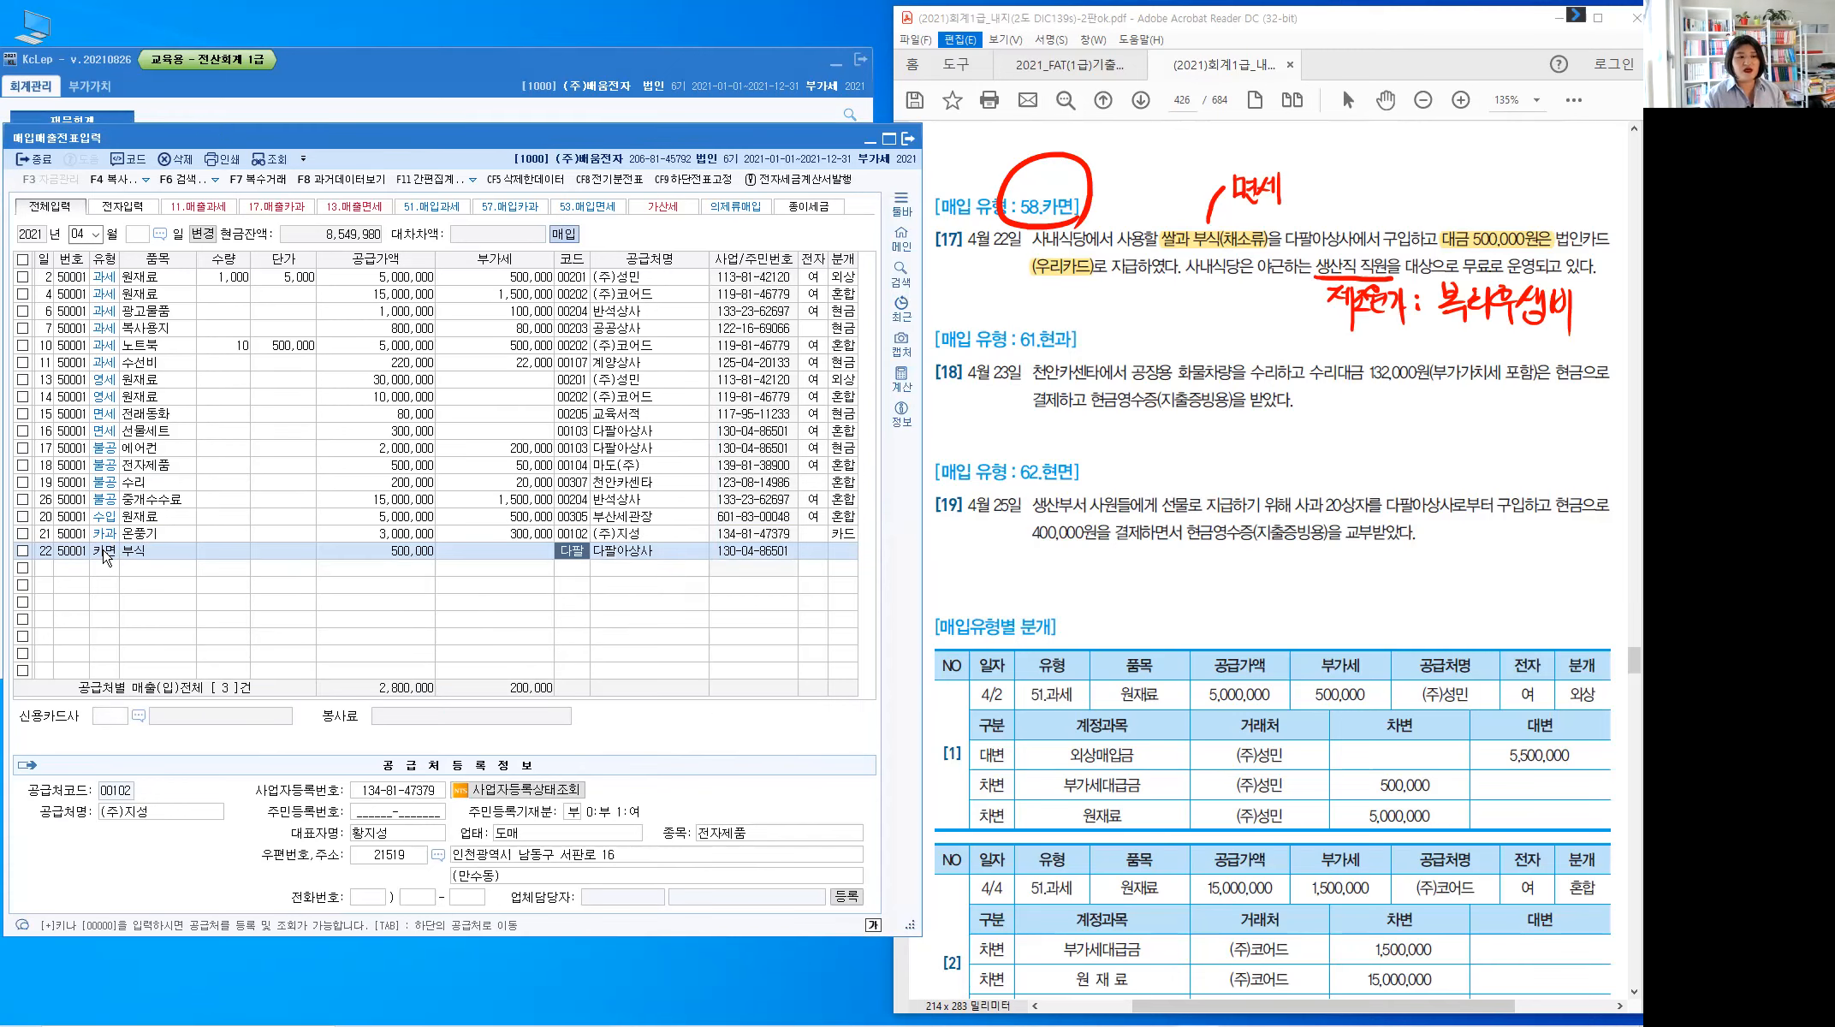
key("Return")
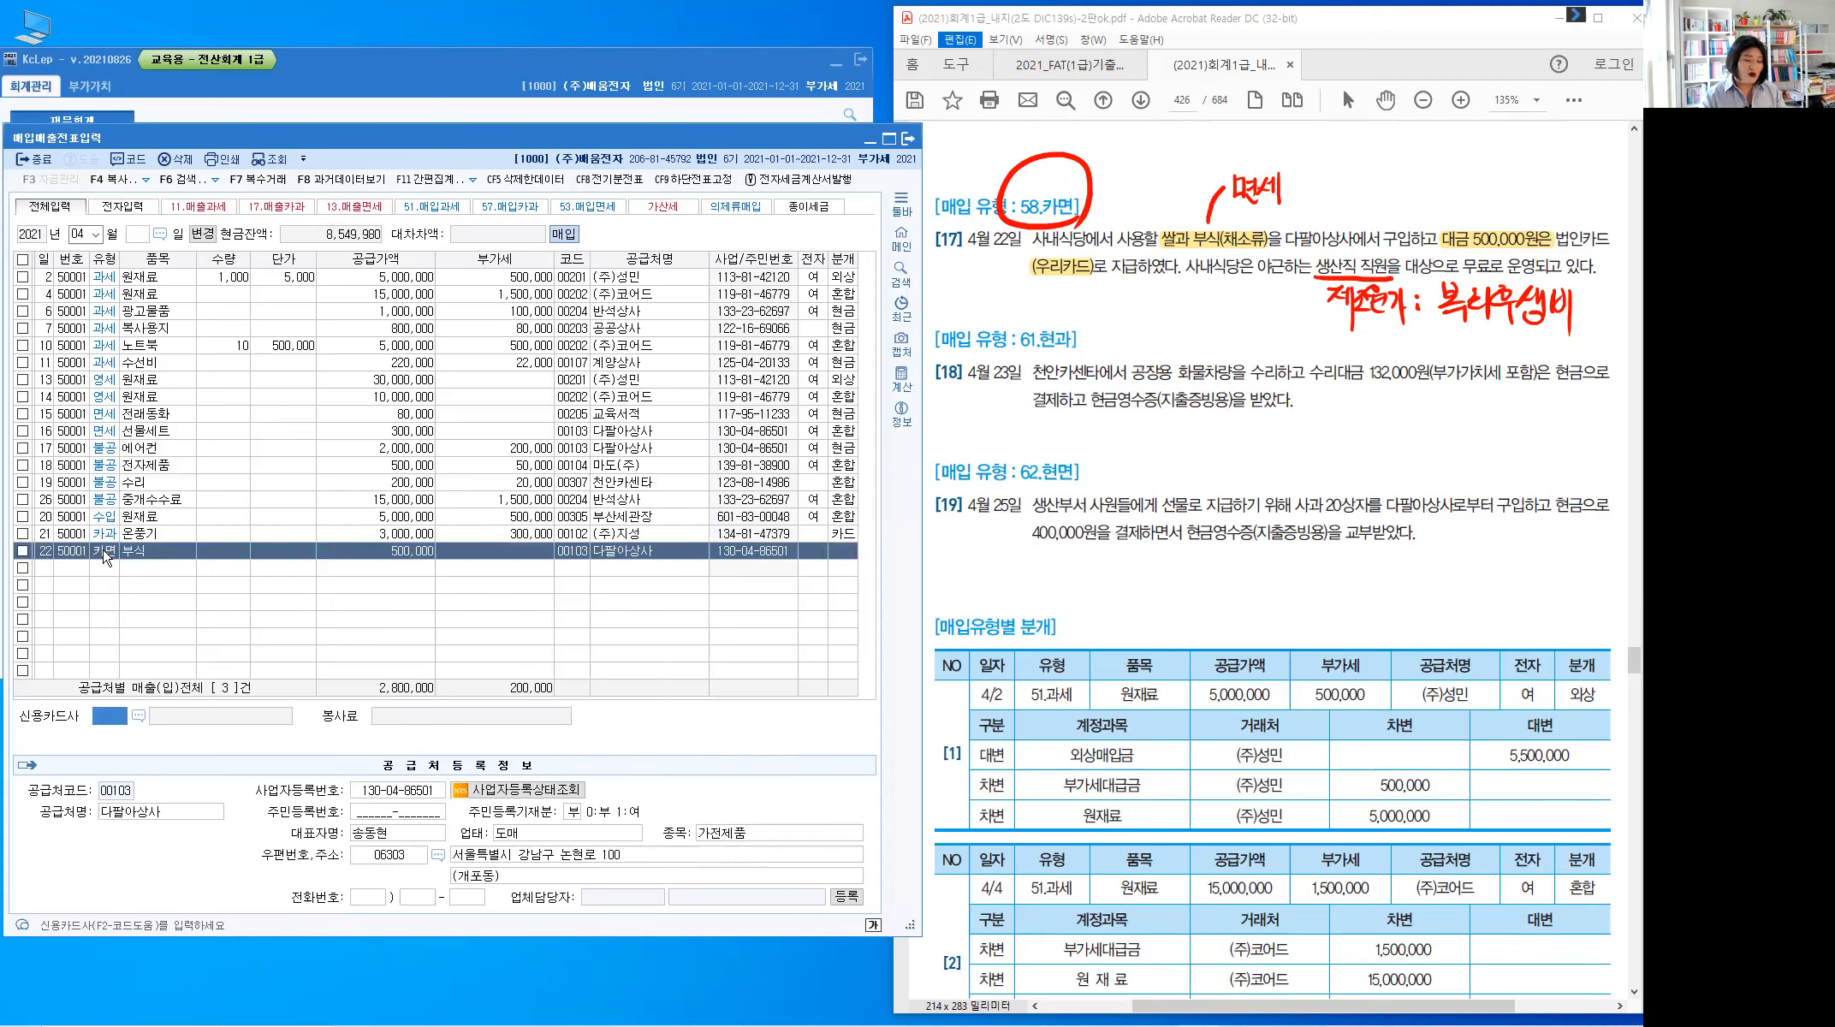
key("F2")
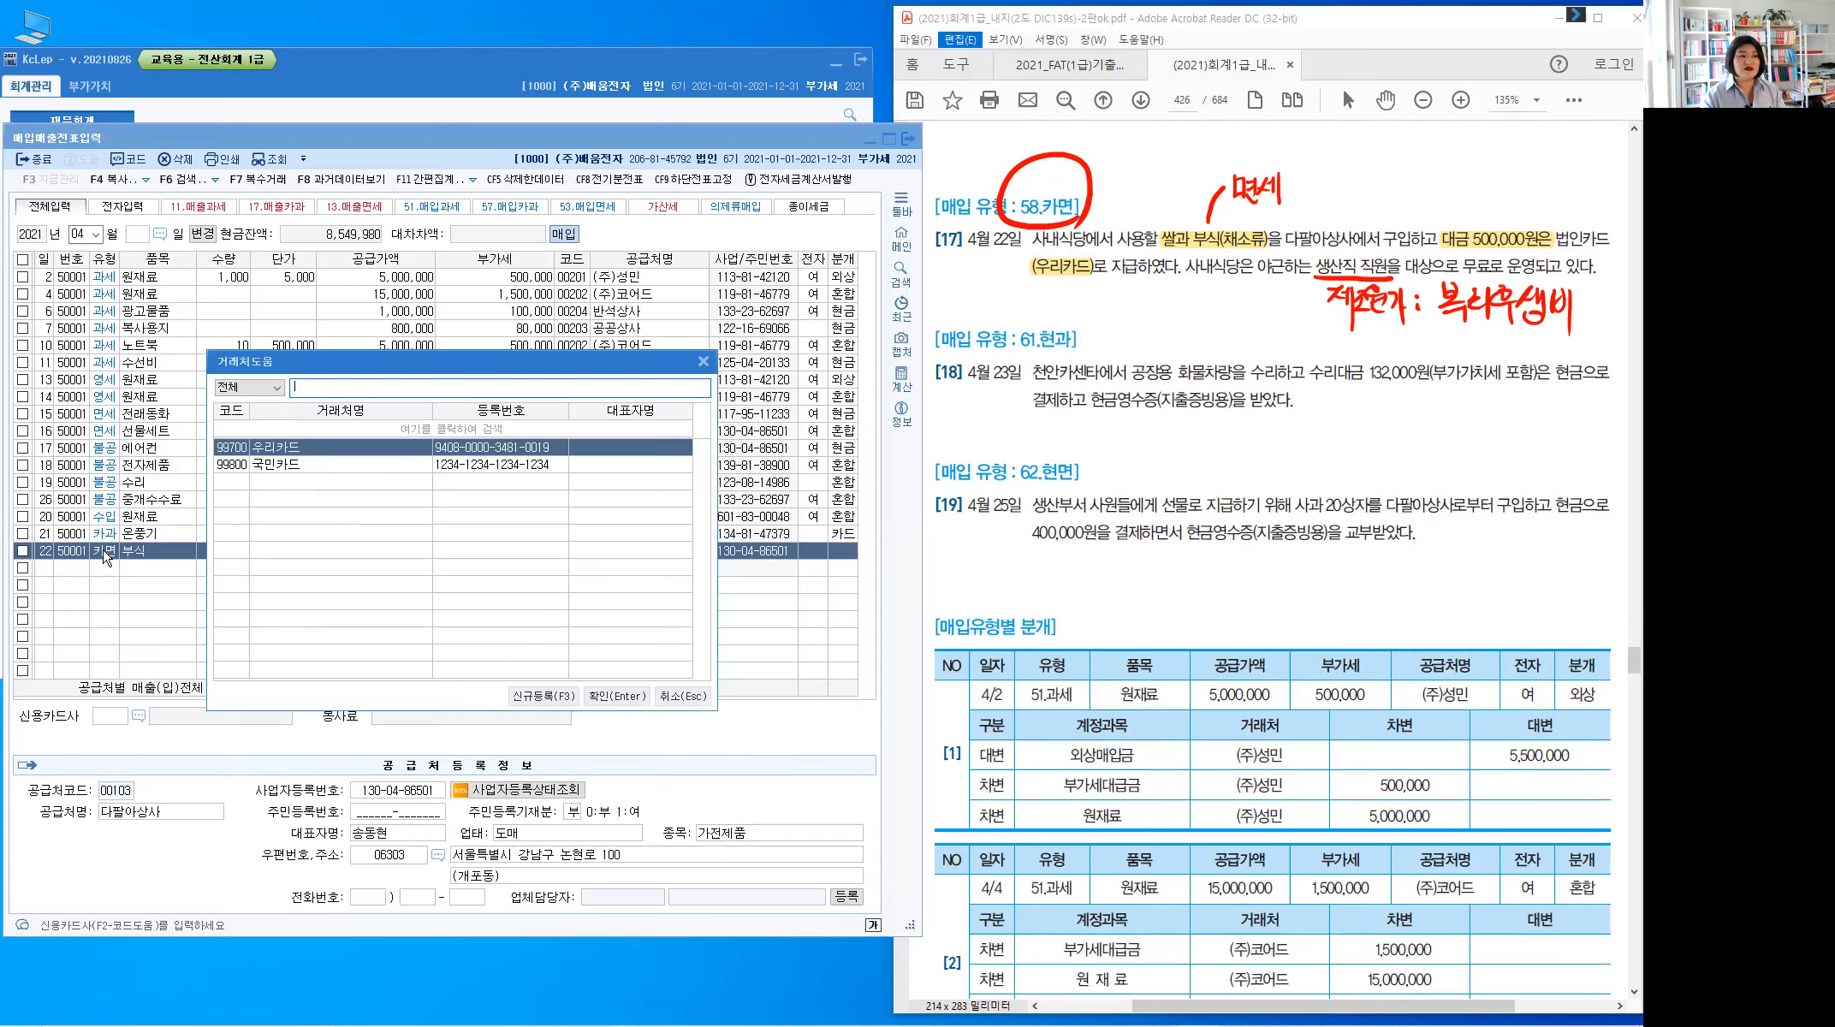
key("Return")
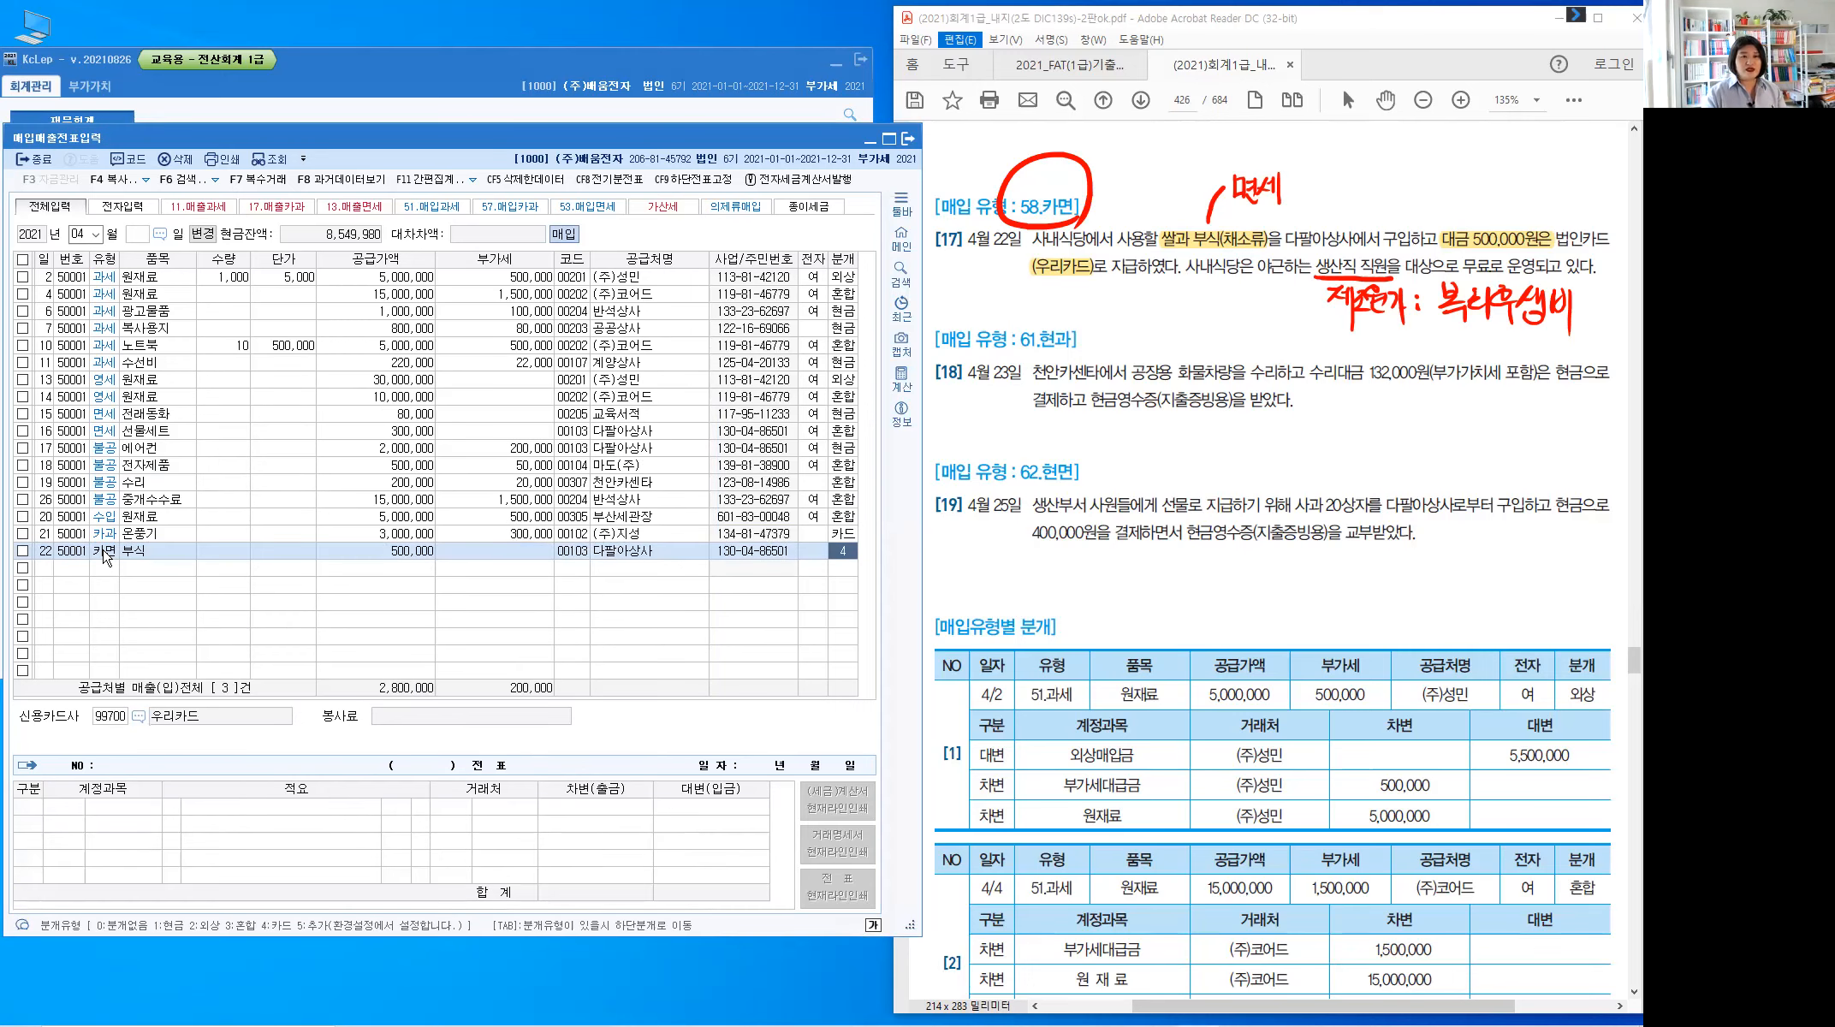
Journalize row 22 as card, changing the debit account to 0511 복리후생비, and clear the ink
key("Return")
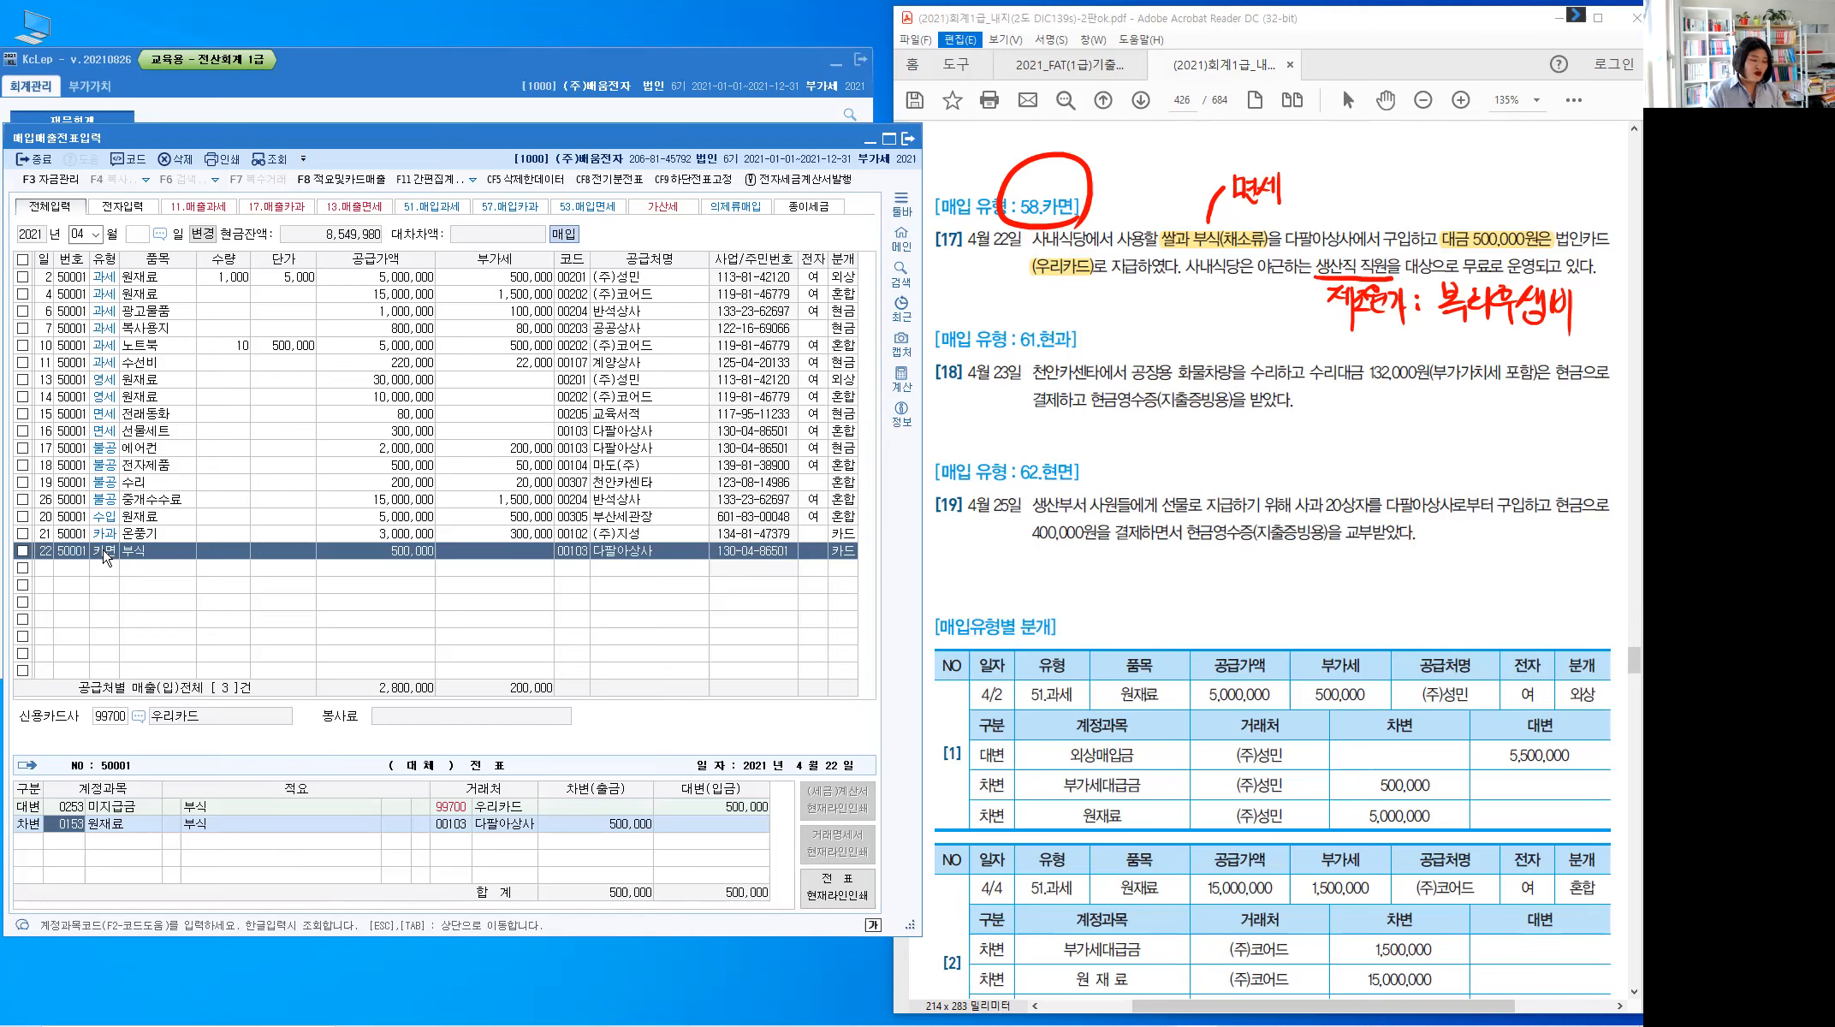
type("0511")
key("Return")
key("Return")
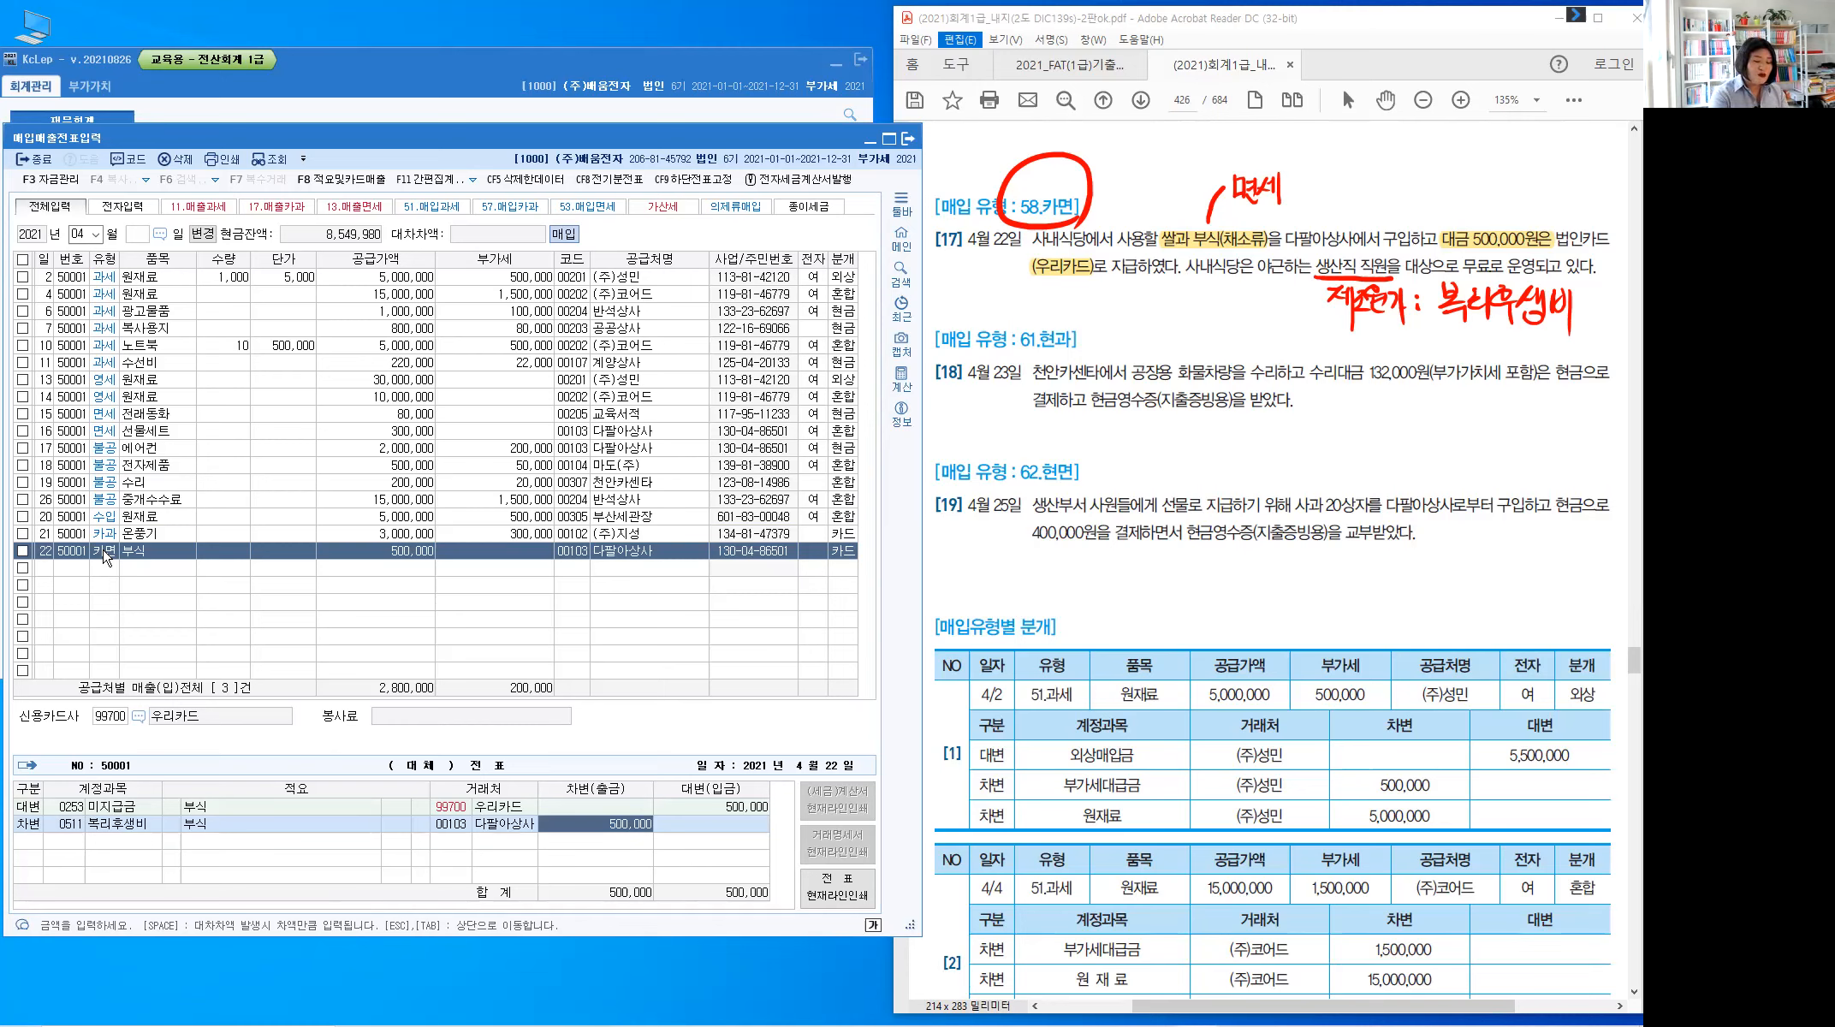
key("Escape")
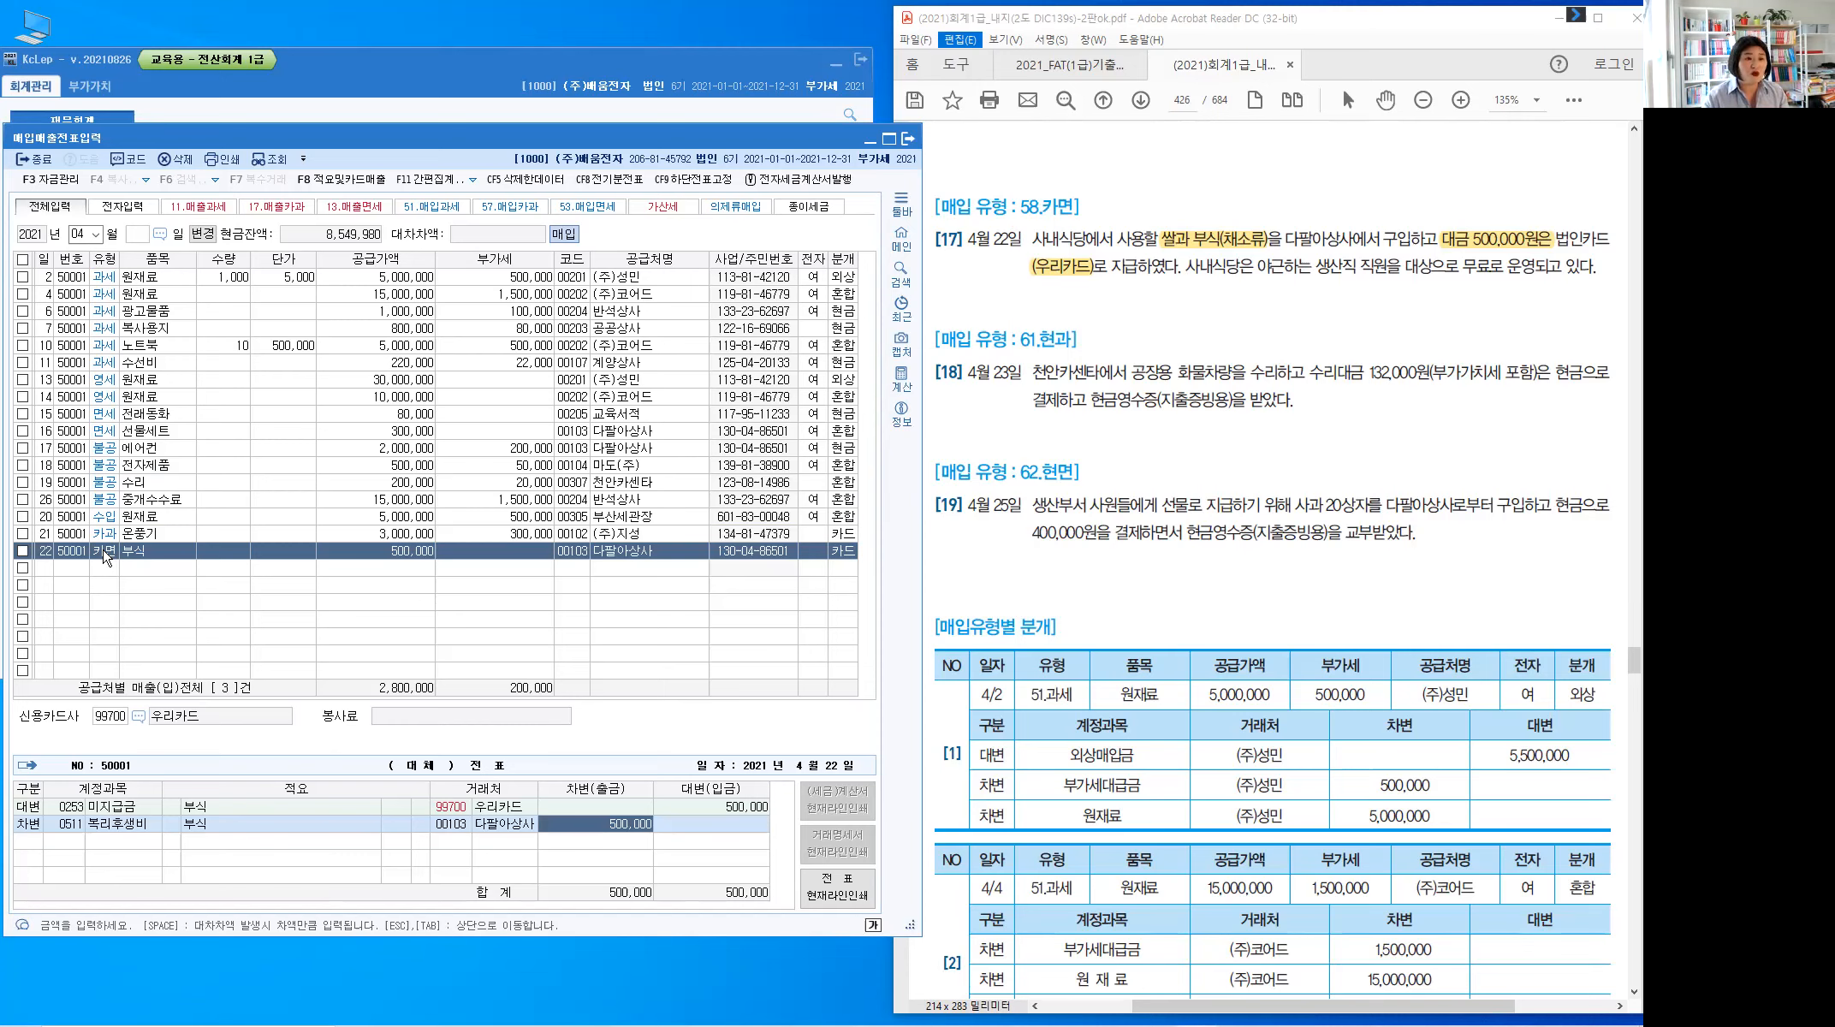
key("Escape")
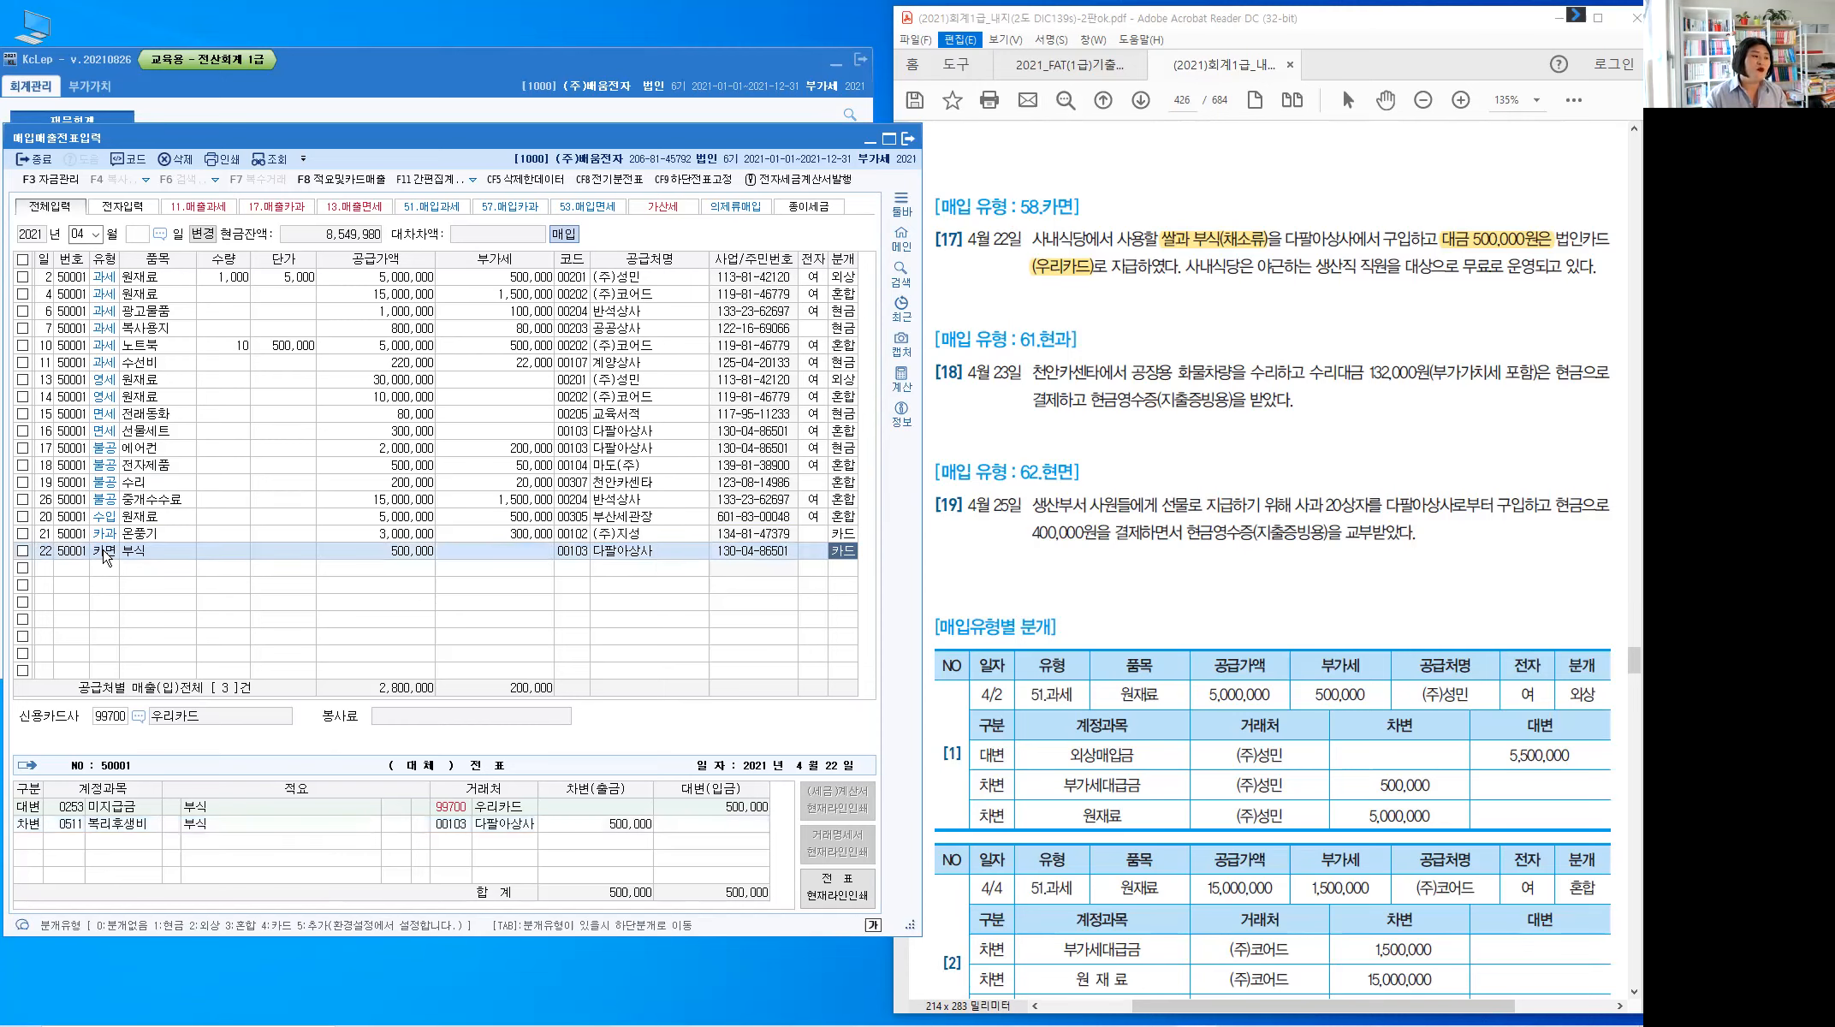
Finish row 22 and start a new row dated the 23rd
key("Return")
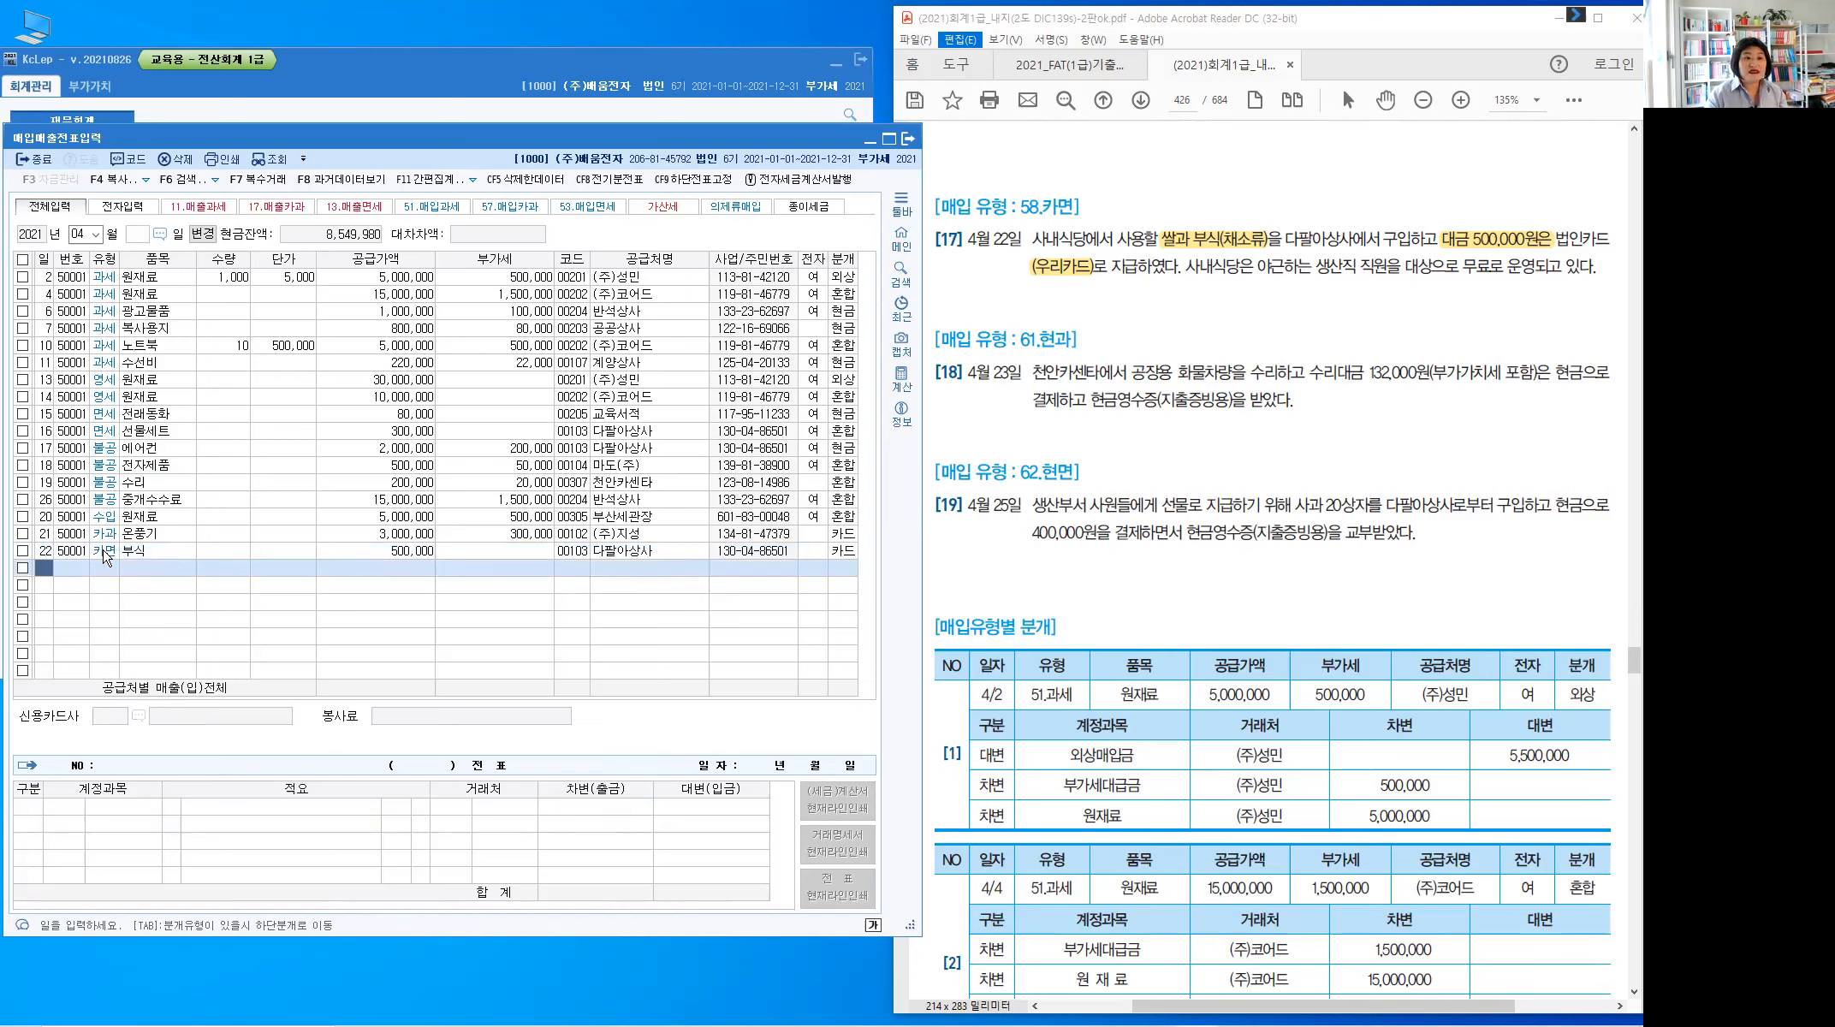
type("23")
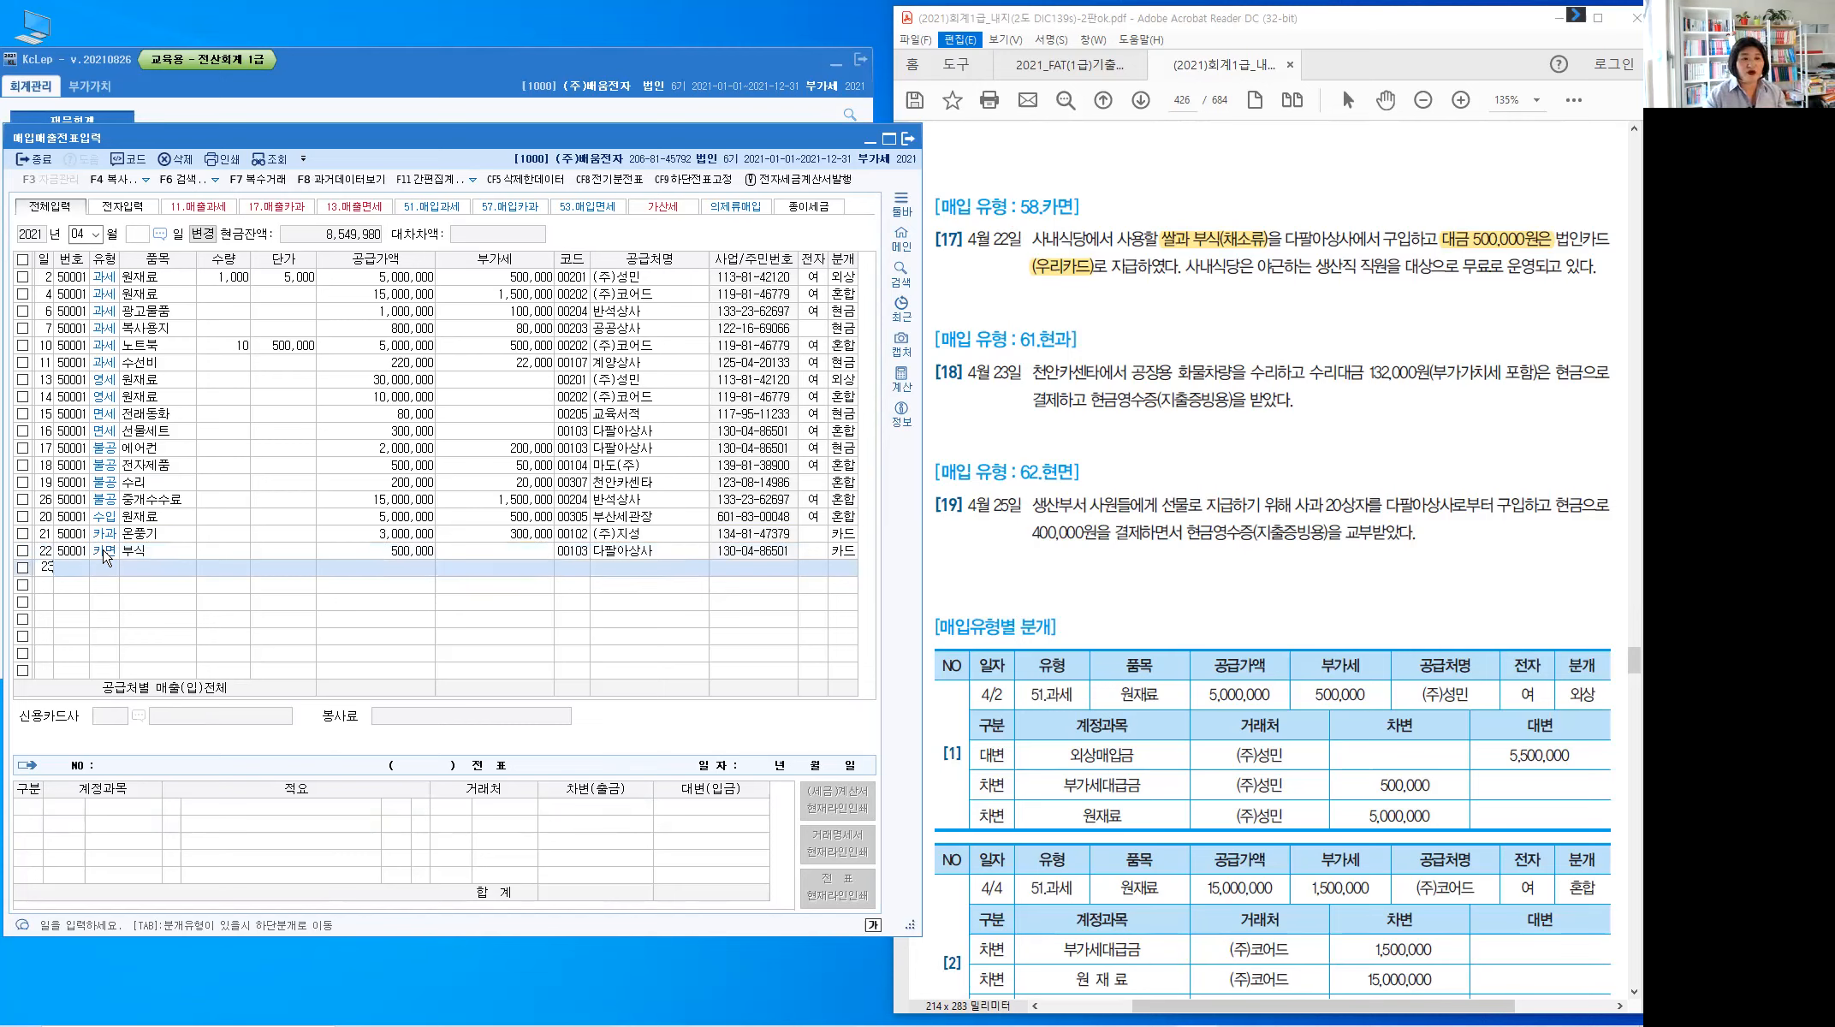
key("Return")
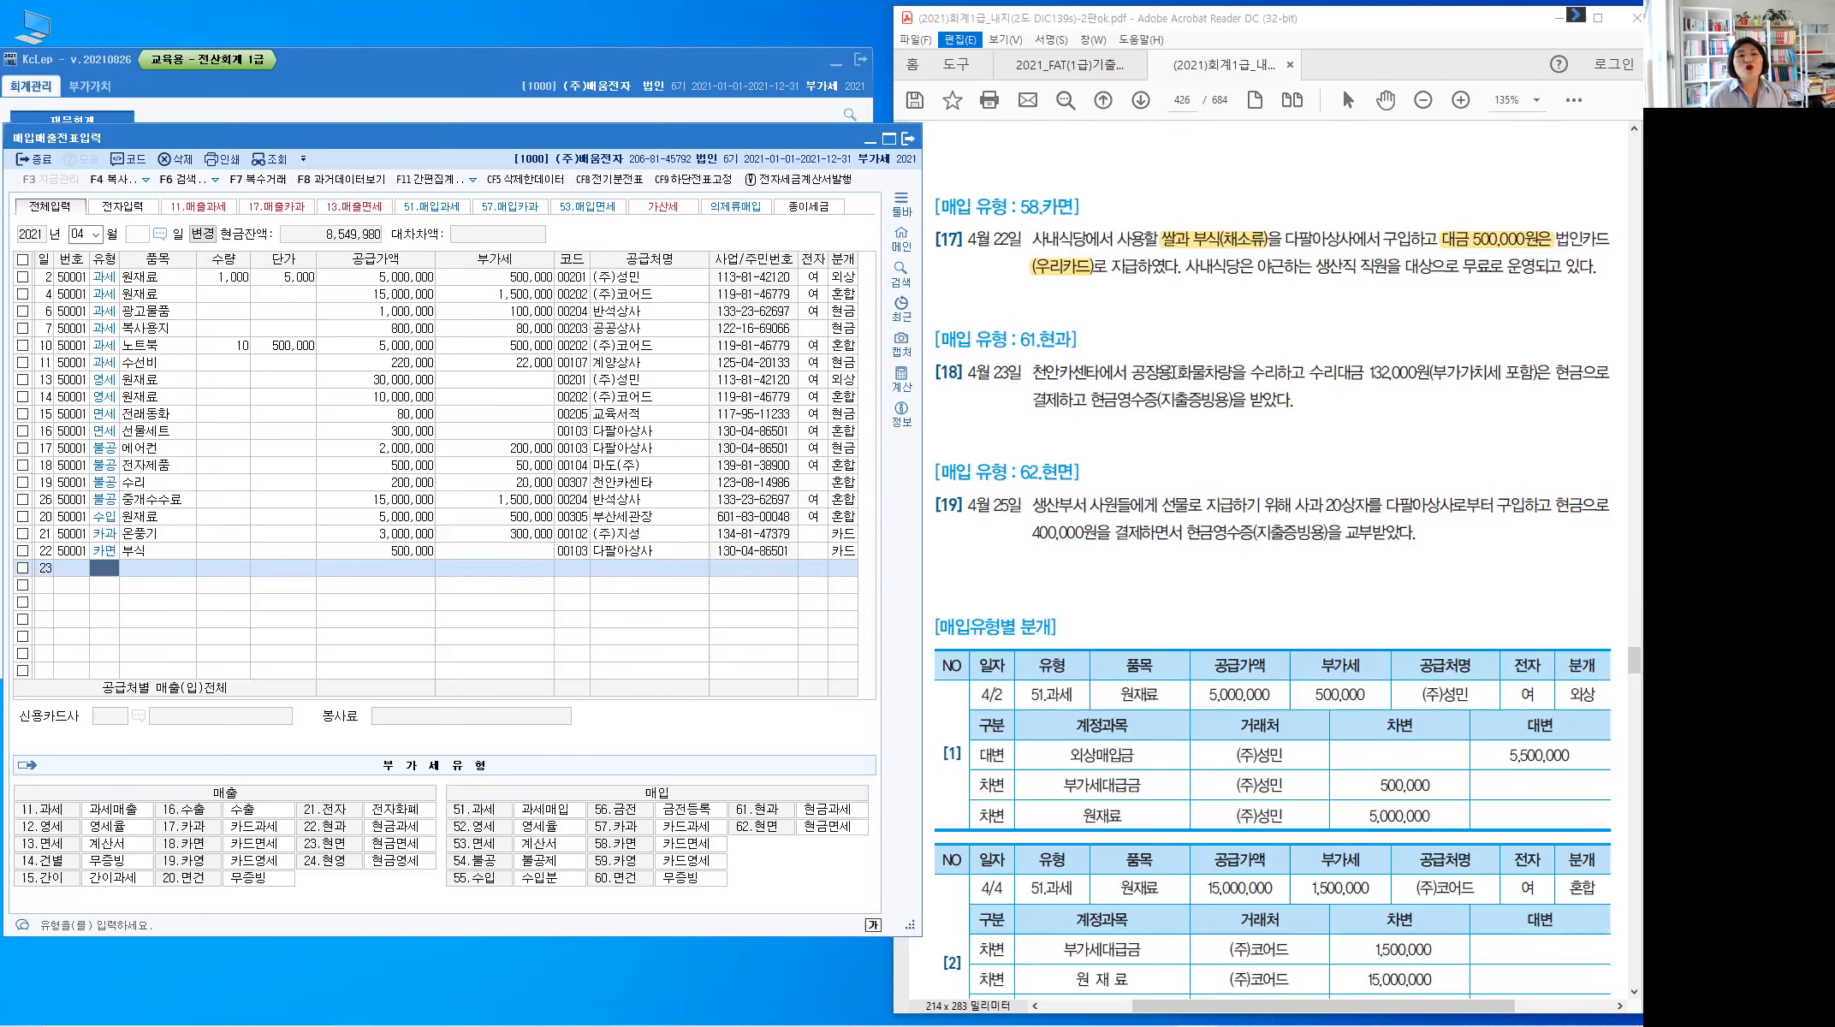
In item [18], highlight 화물차량, 132,000원(부가가치세 포함) and 현금영수증(지출증빙용), and circle 61.현과 in red
left_click_drag(1178, 373, 1232, 374)
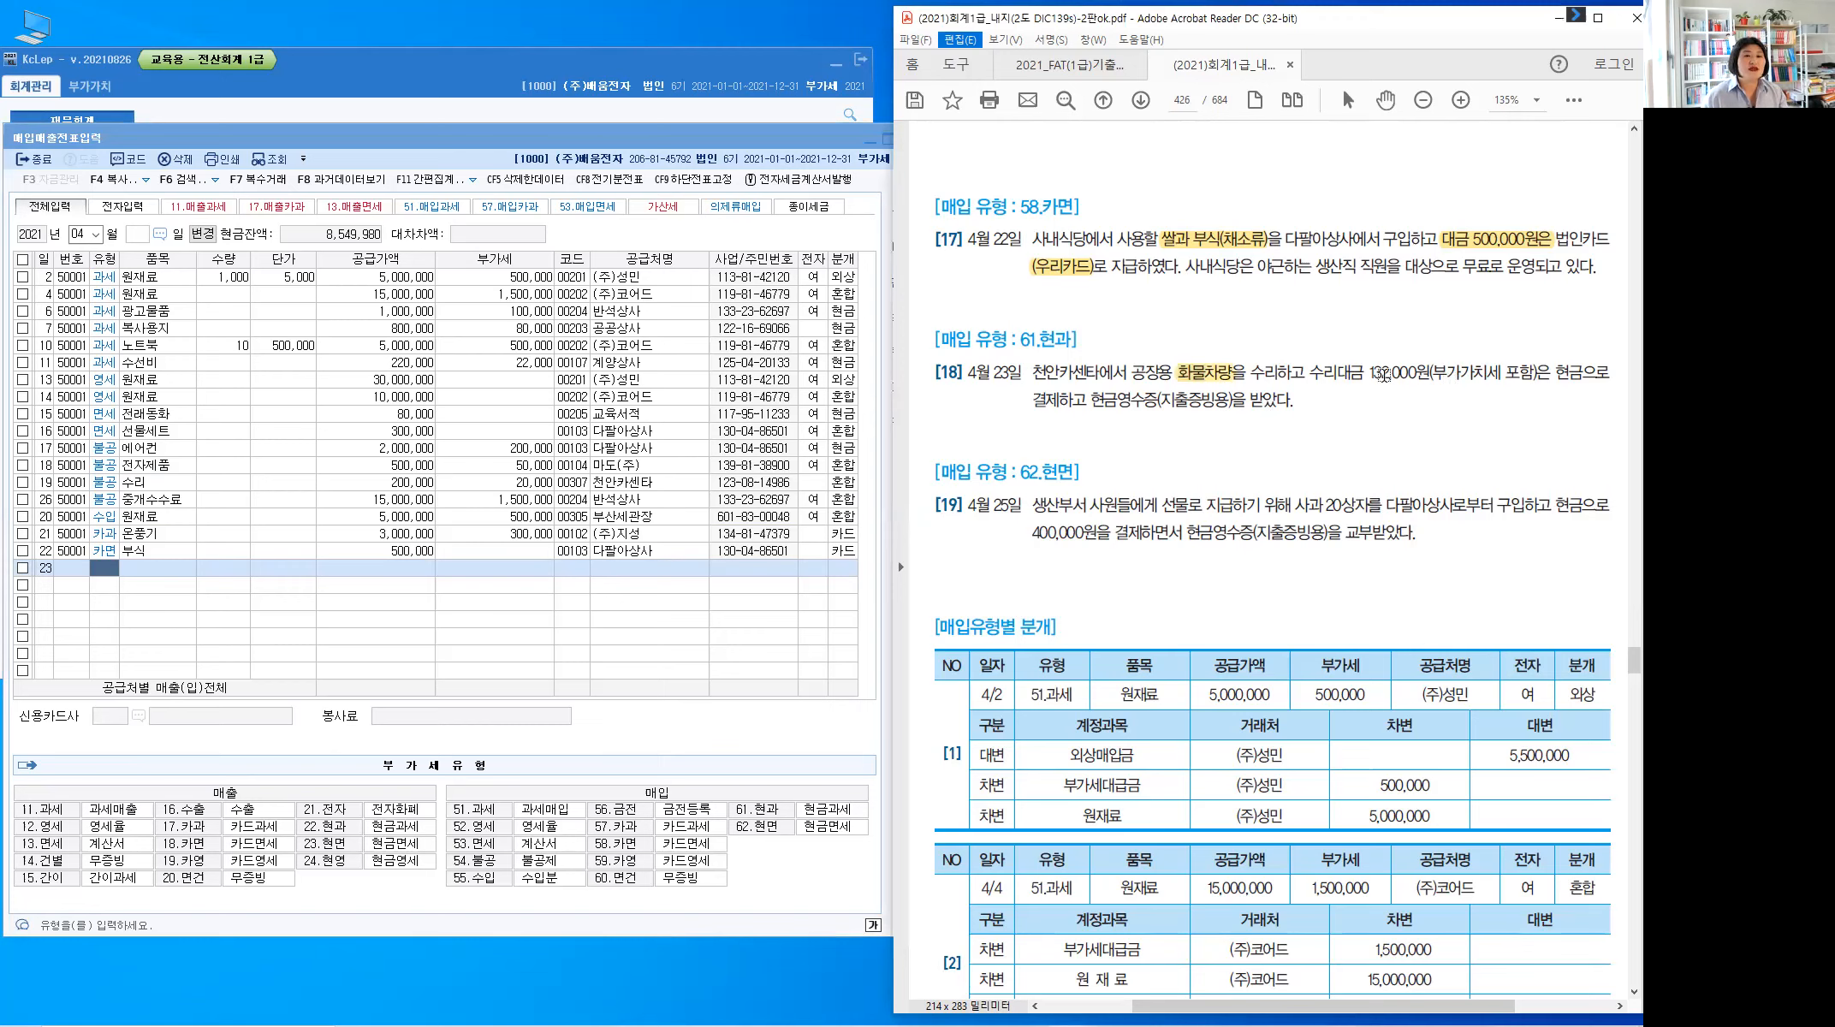
left_click_drag(1369, 375, 1535, 369)
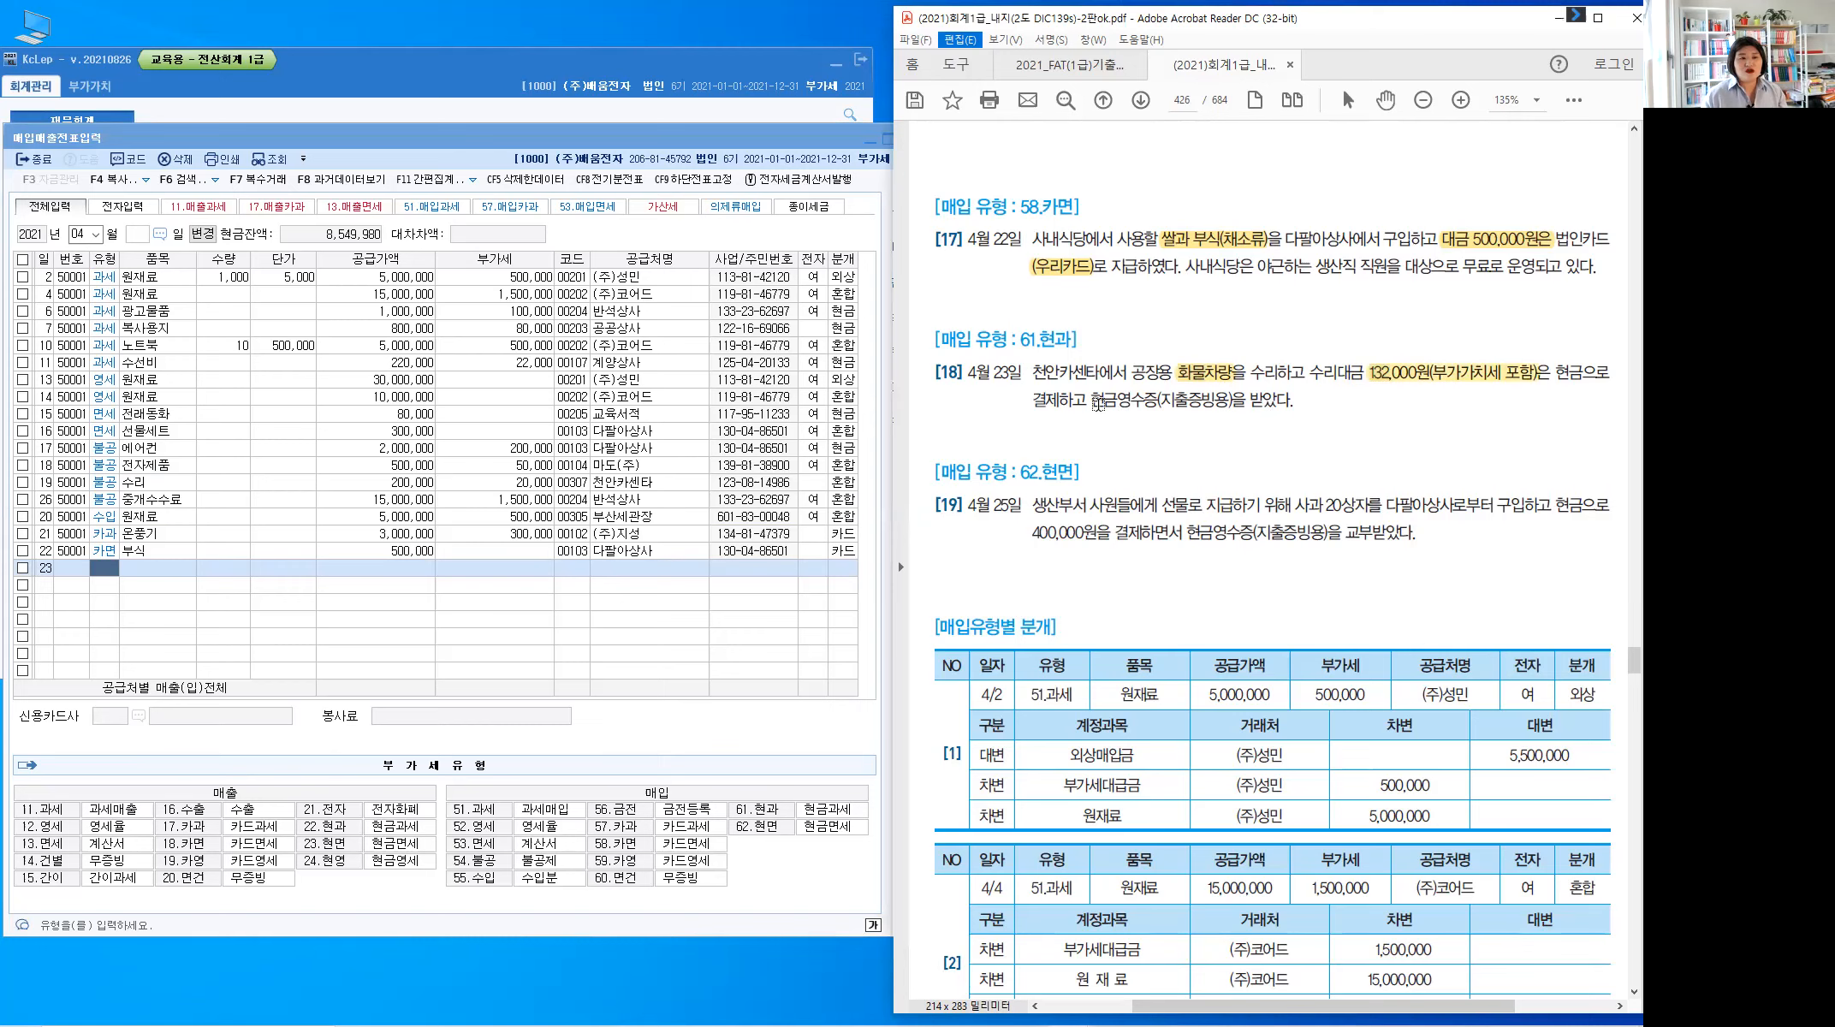
left_click_drag(1092, 401, 1234, 398)
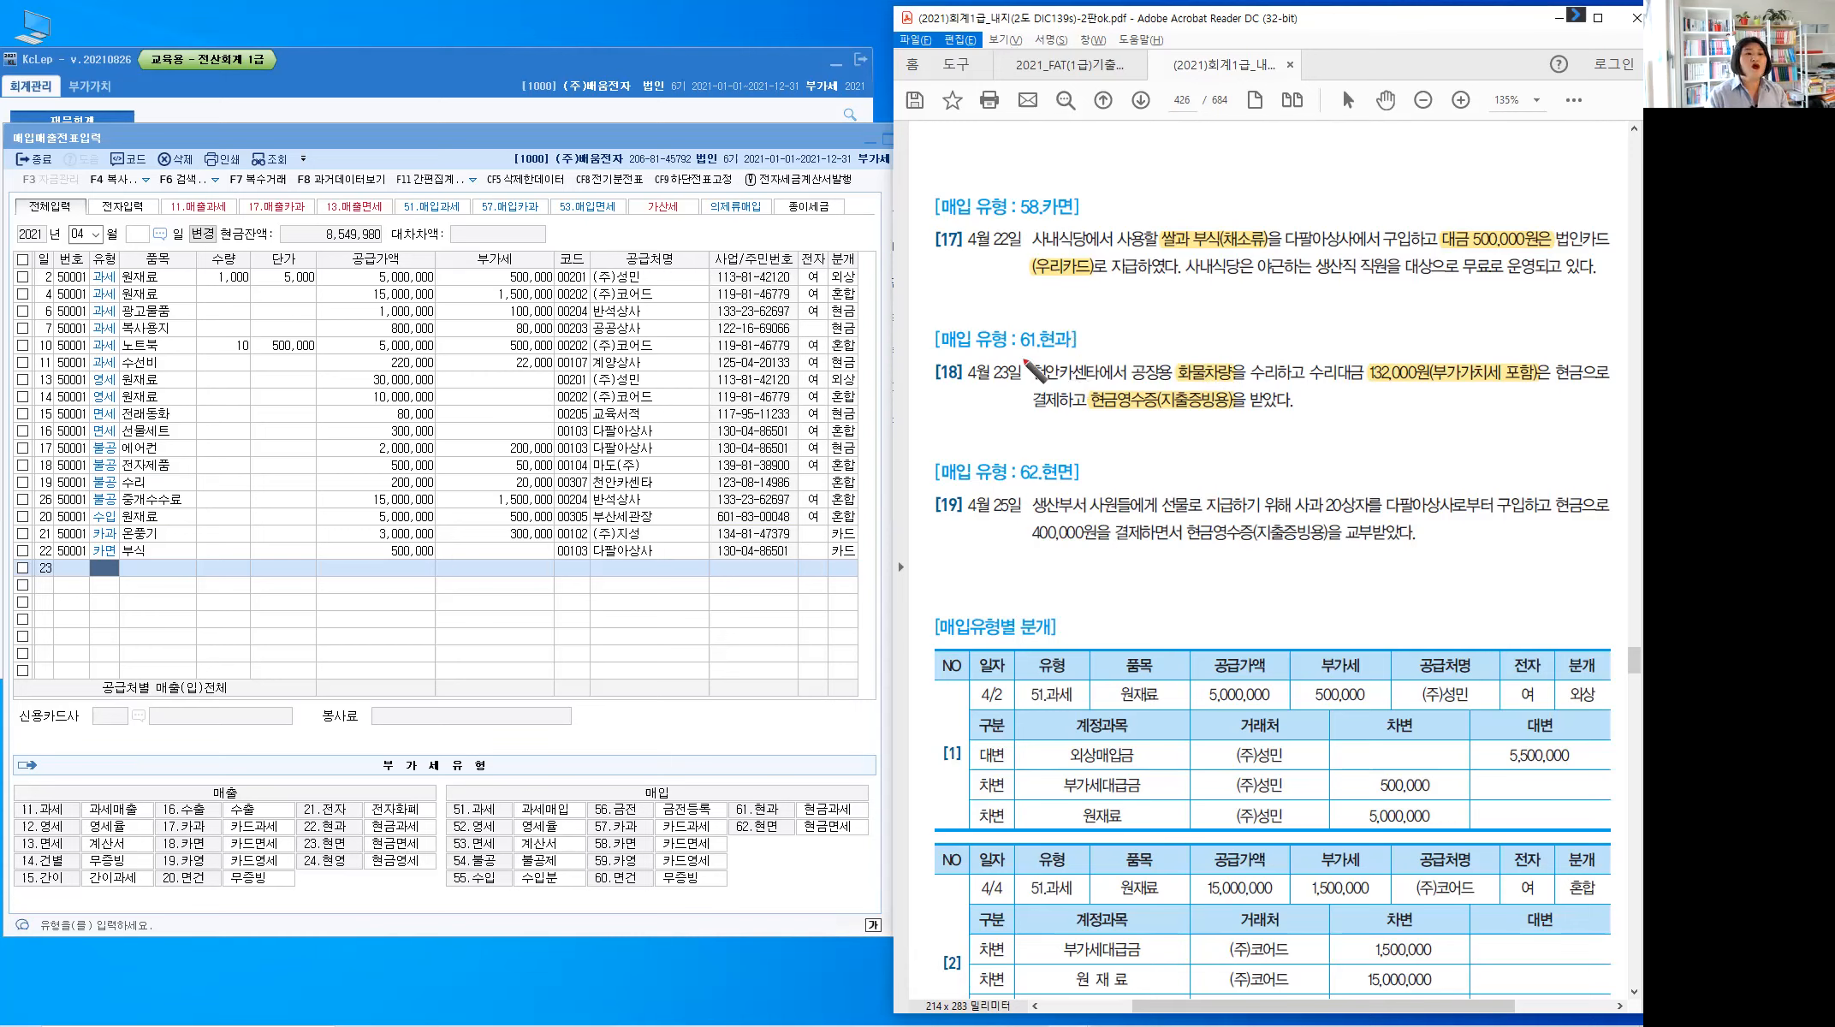
left_click_drag(1083, 325, 1085, 343)
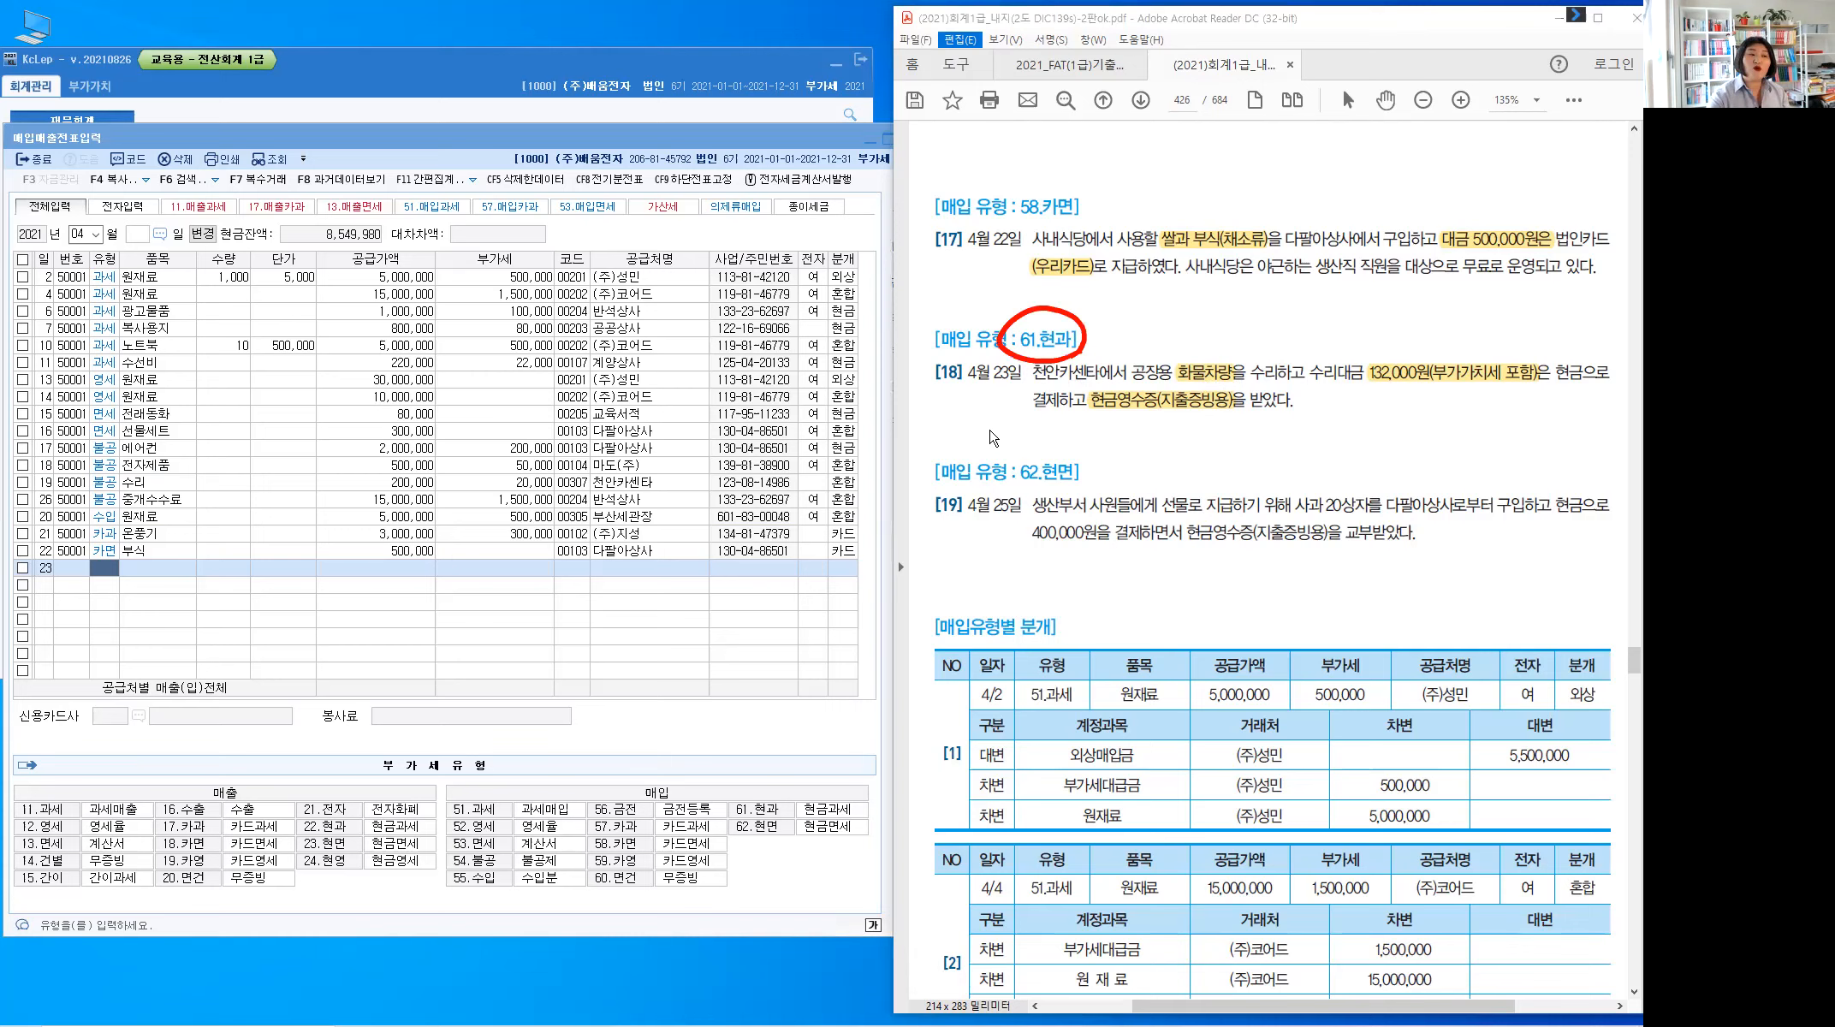
In KcLep row 23, enter type 61 현과, item 수리 and total 132,000, split into 120,000 plus 12,000 VAT
left_click(110, 575)
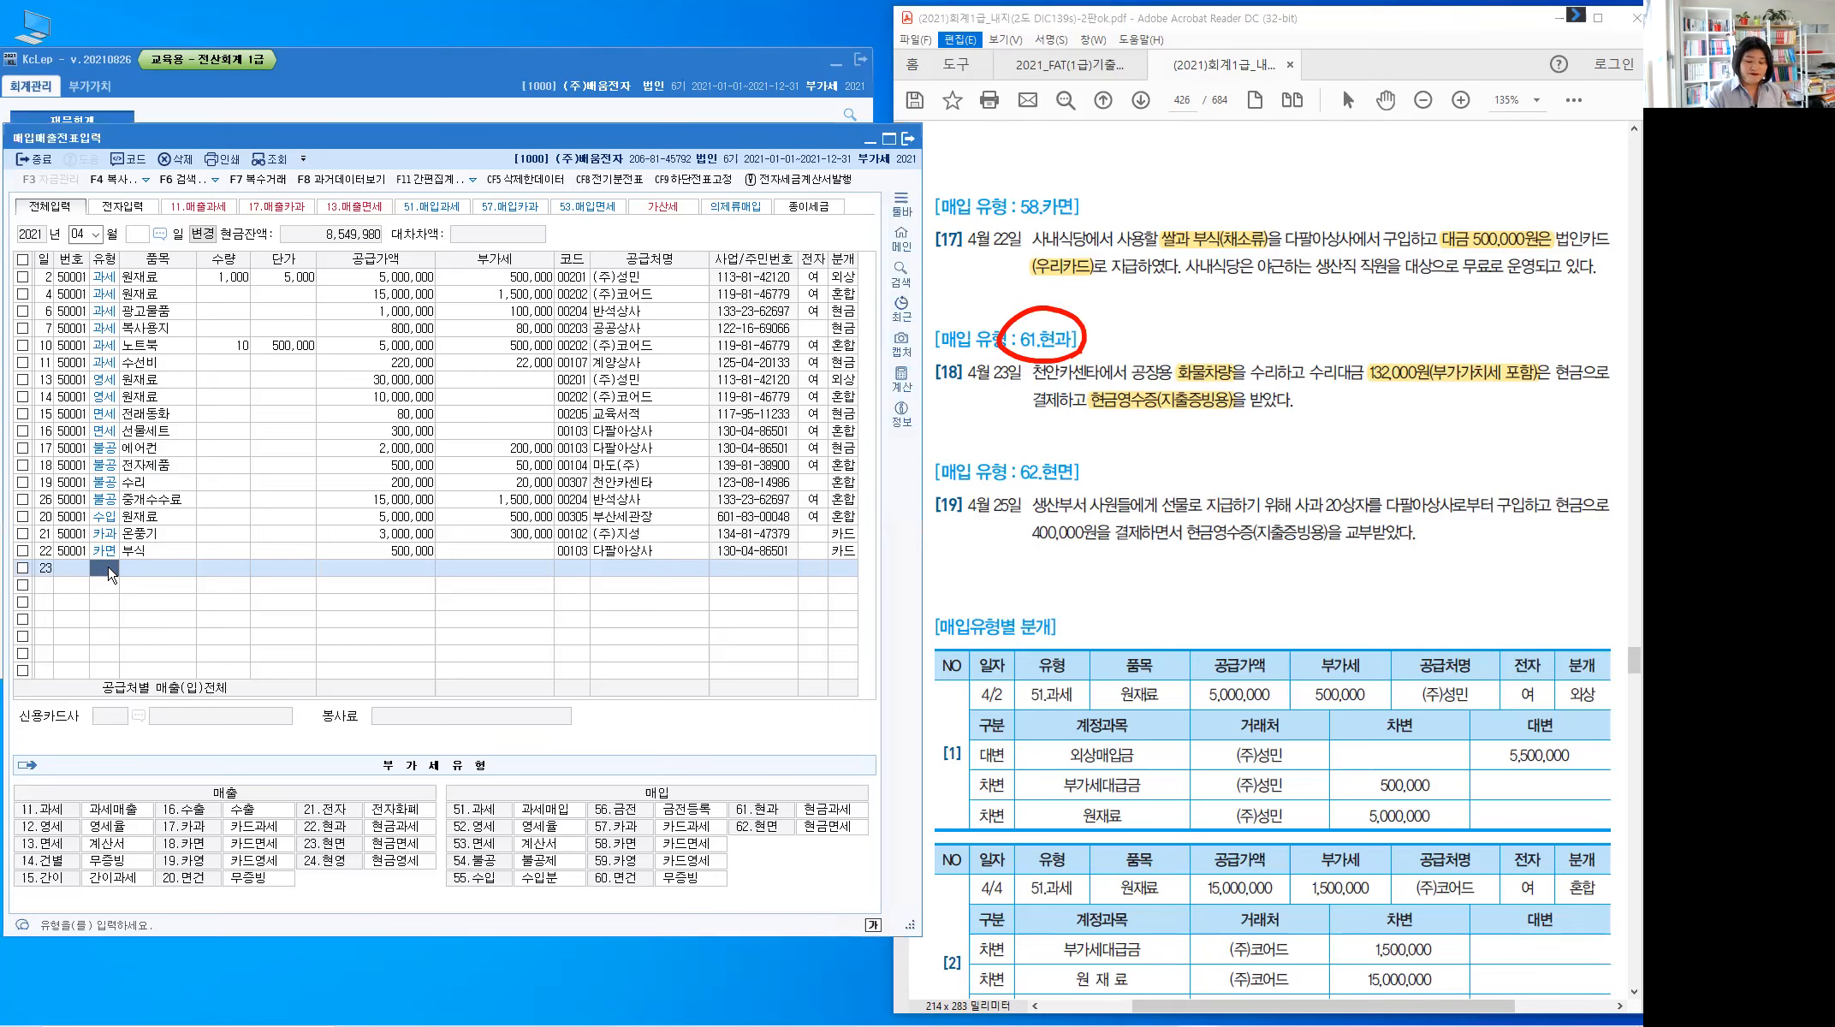
type("61")
key("Return")
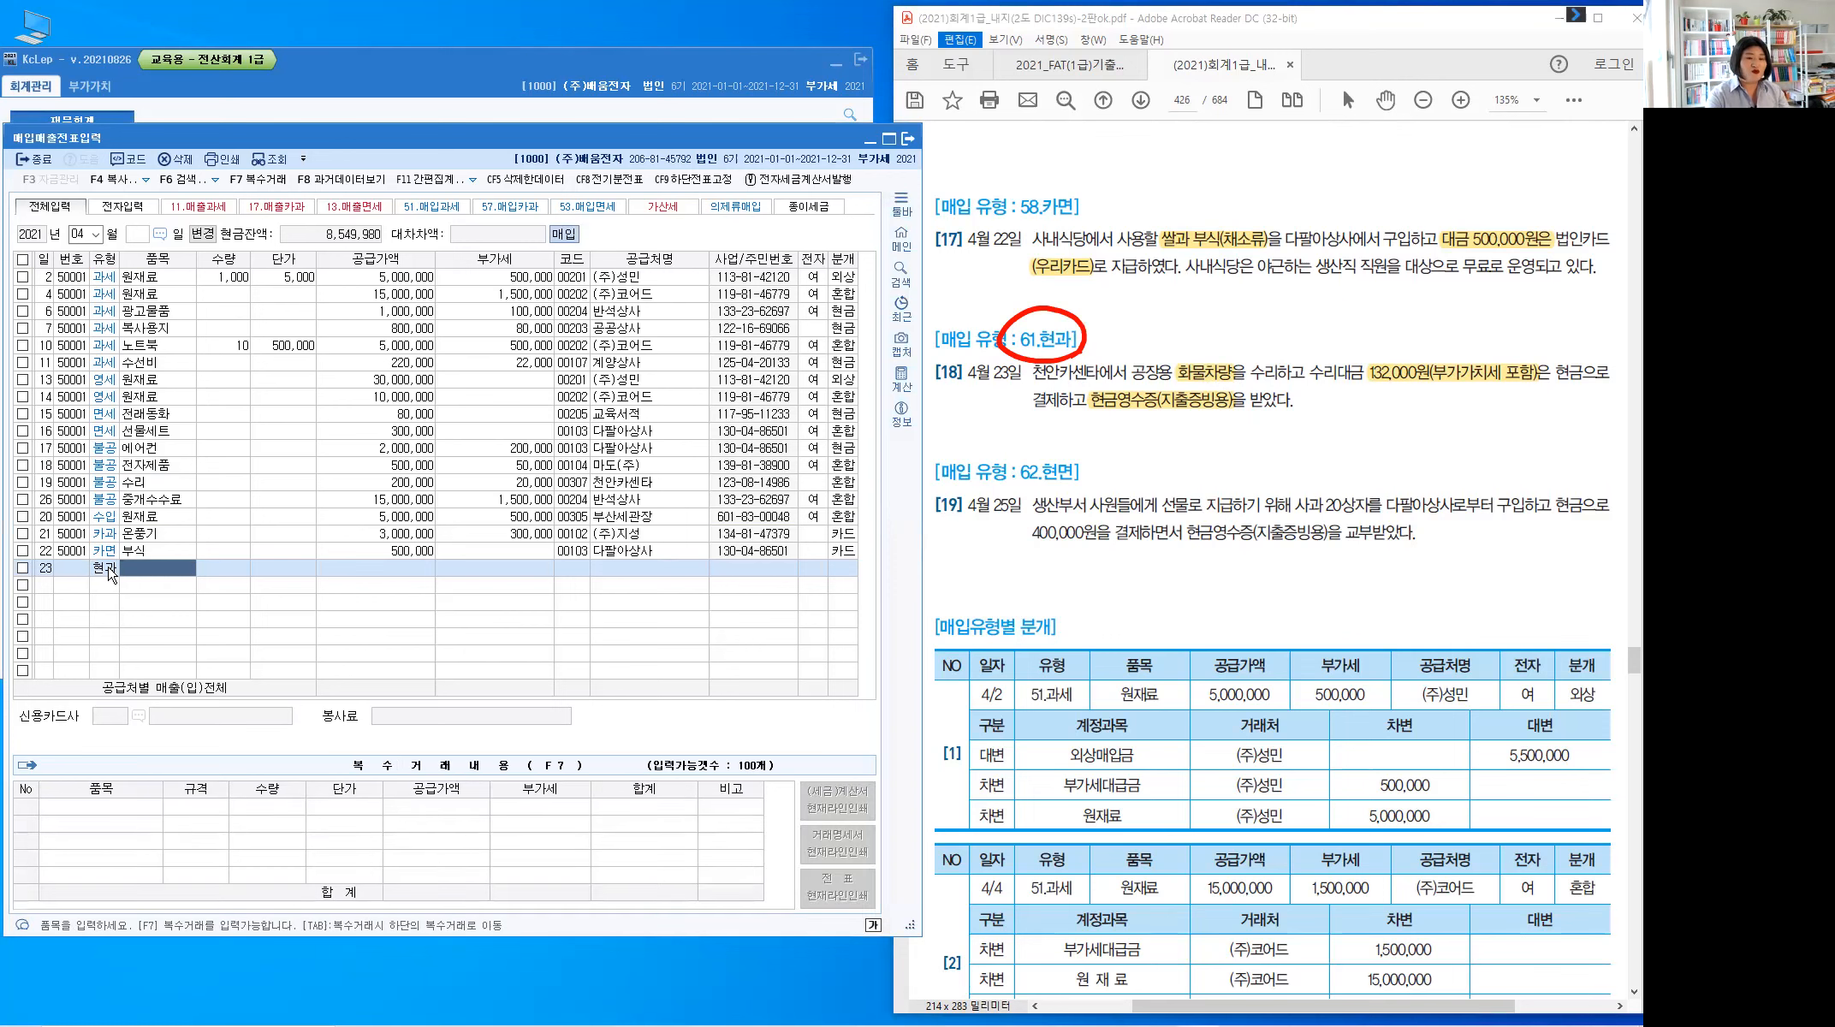
type("수리")
key("Return")
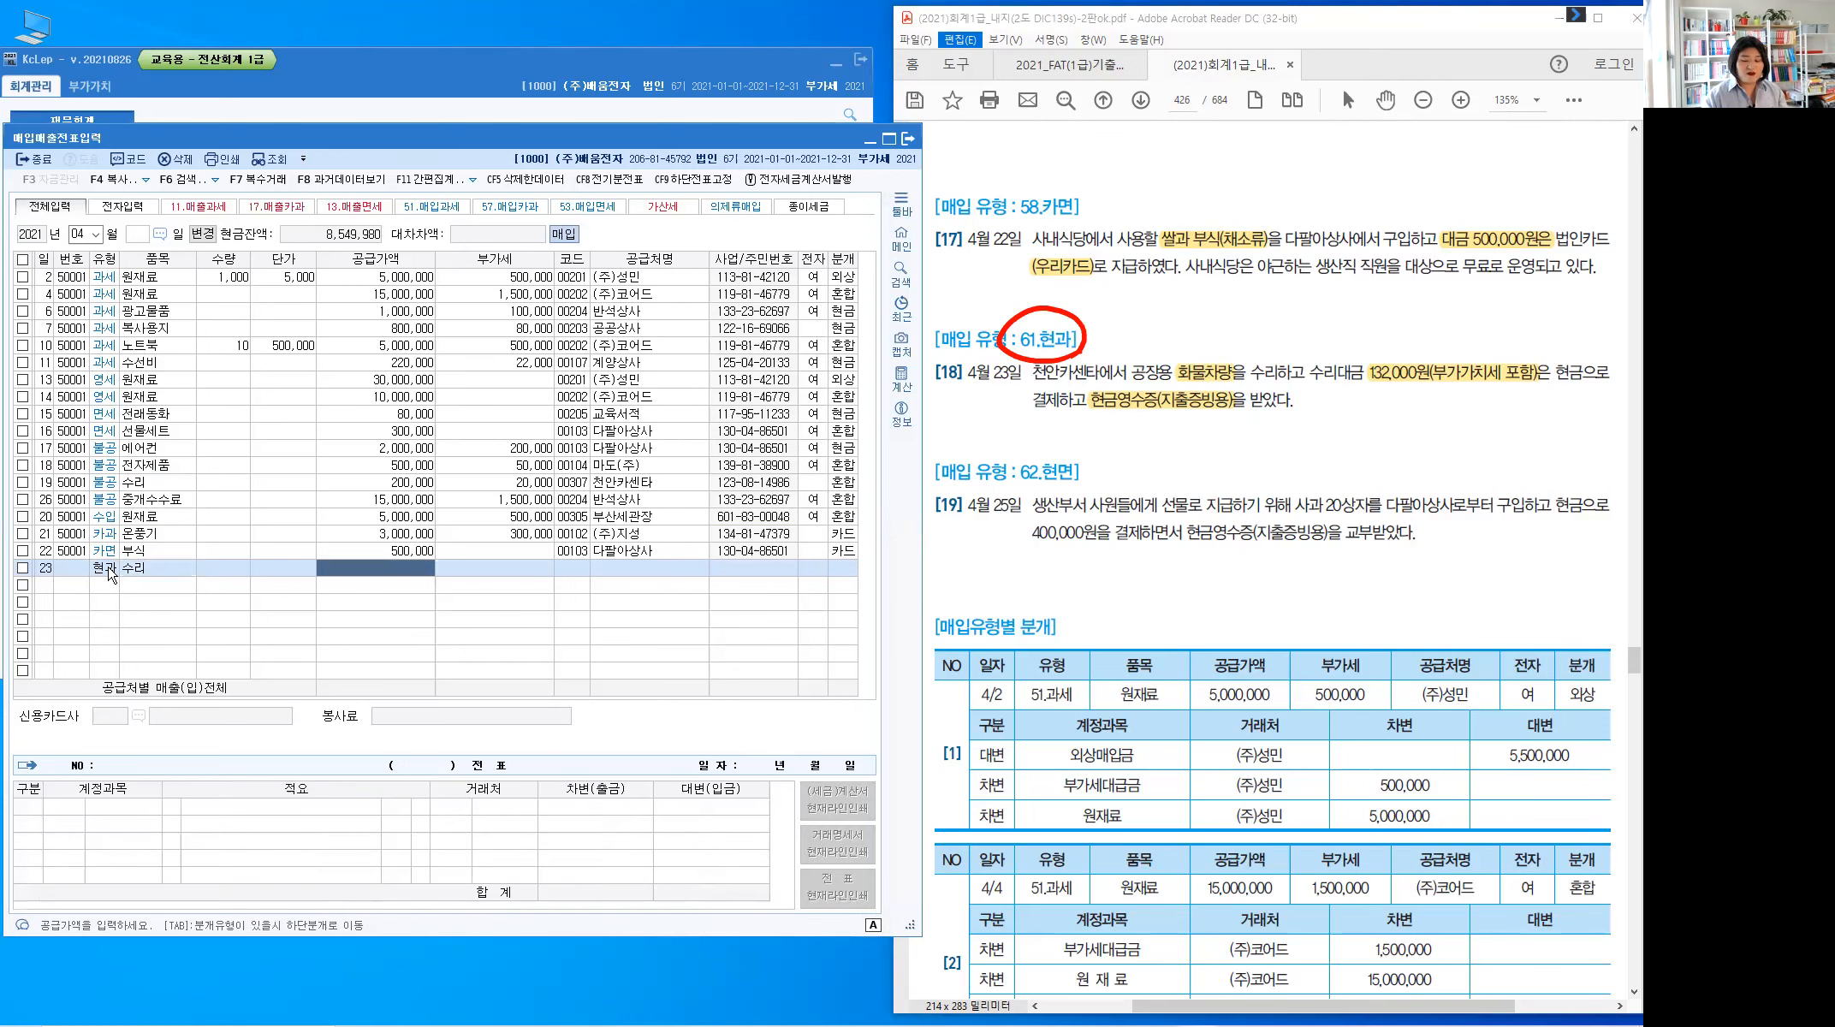
type("132")
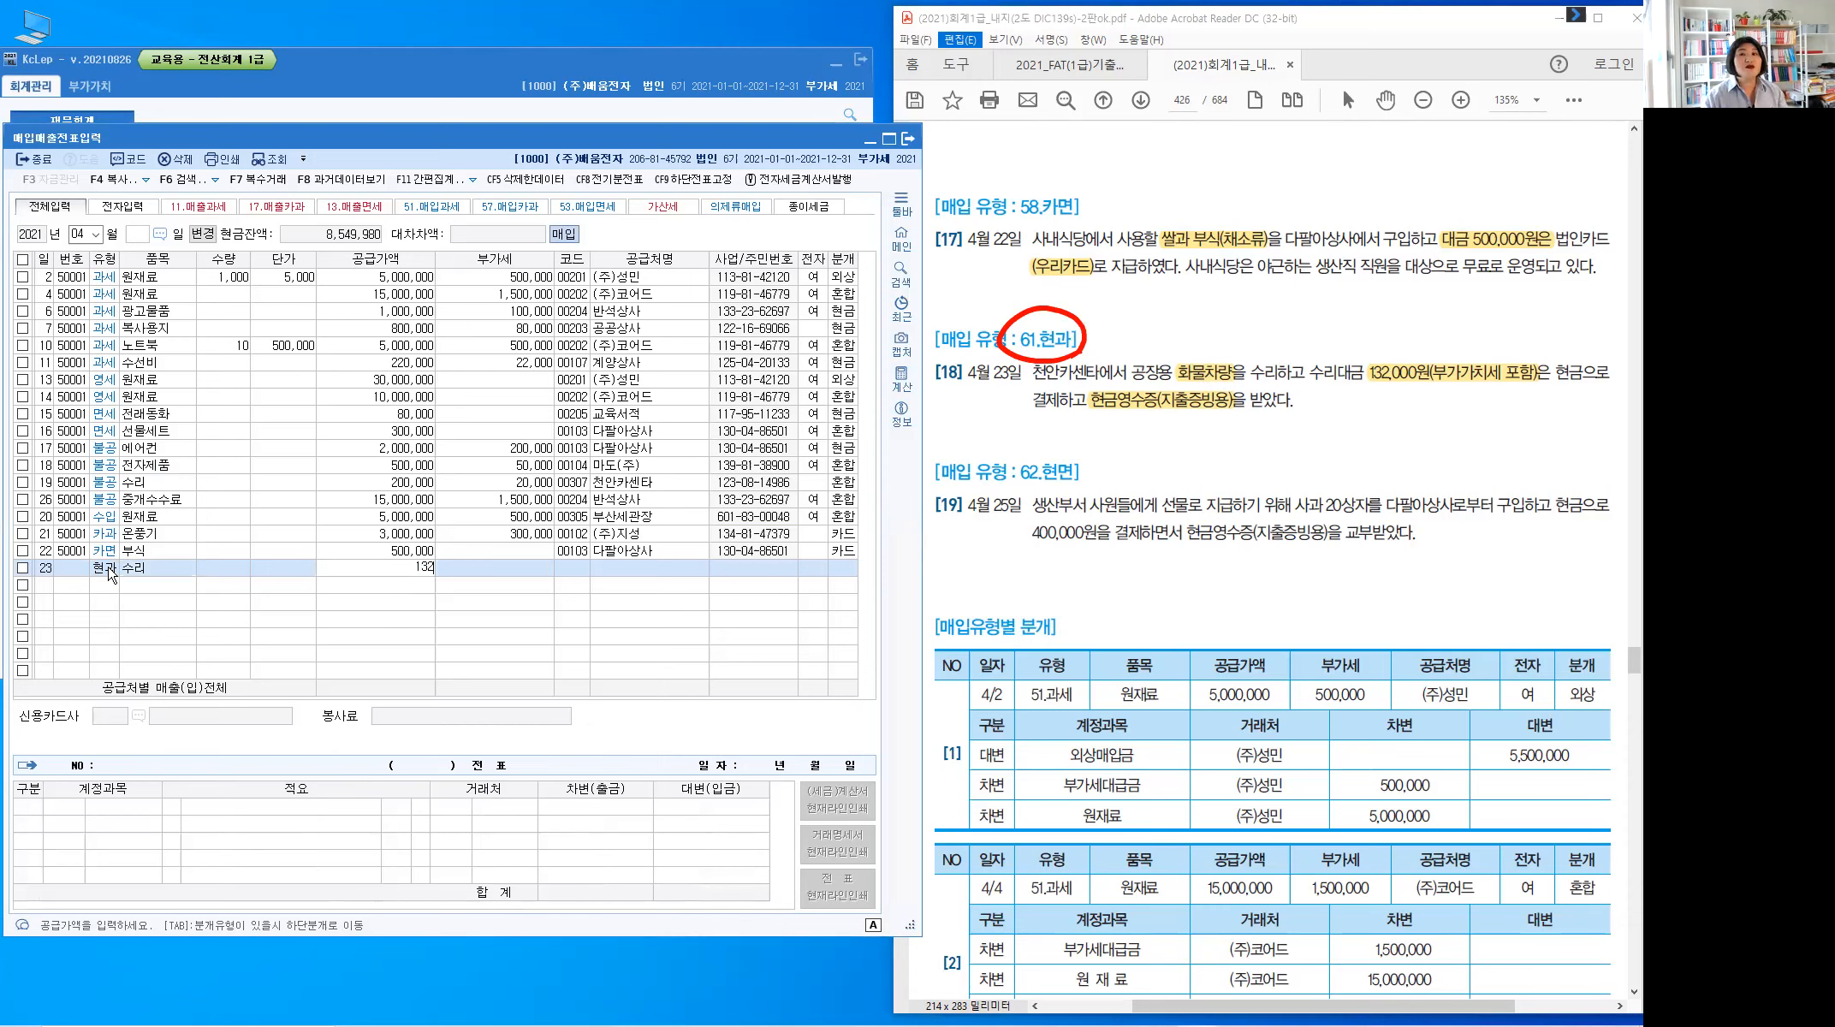
type("000")
key("Return")
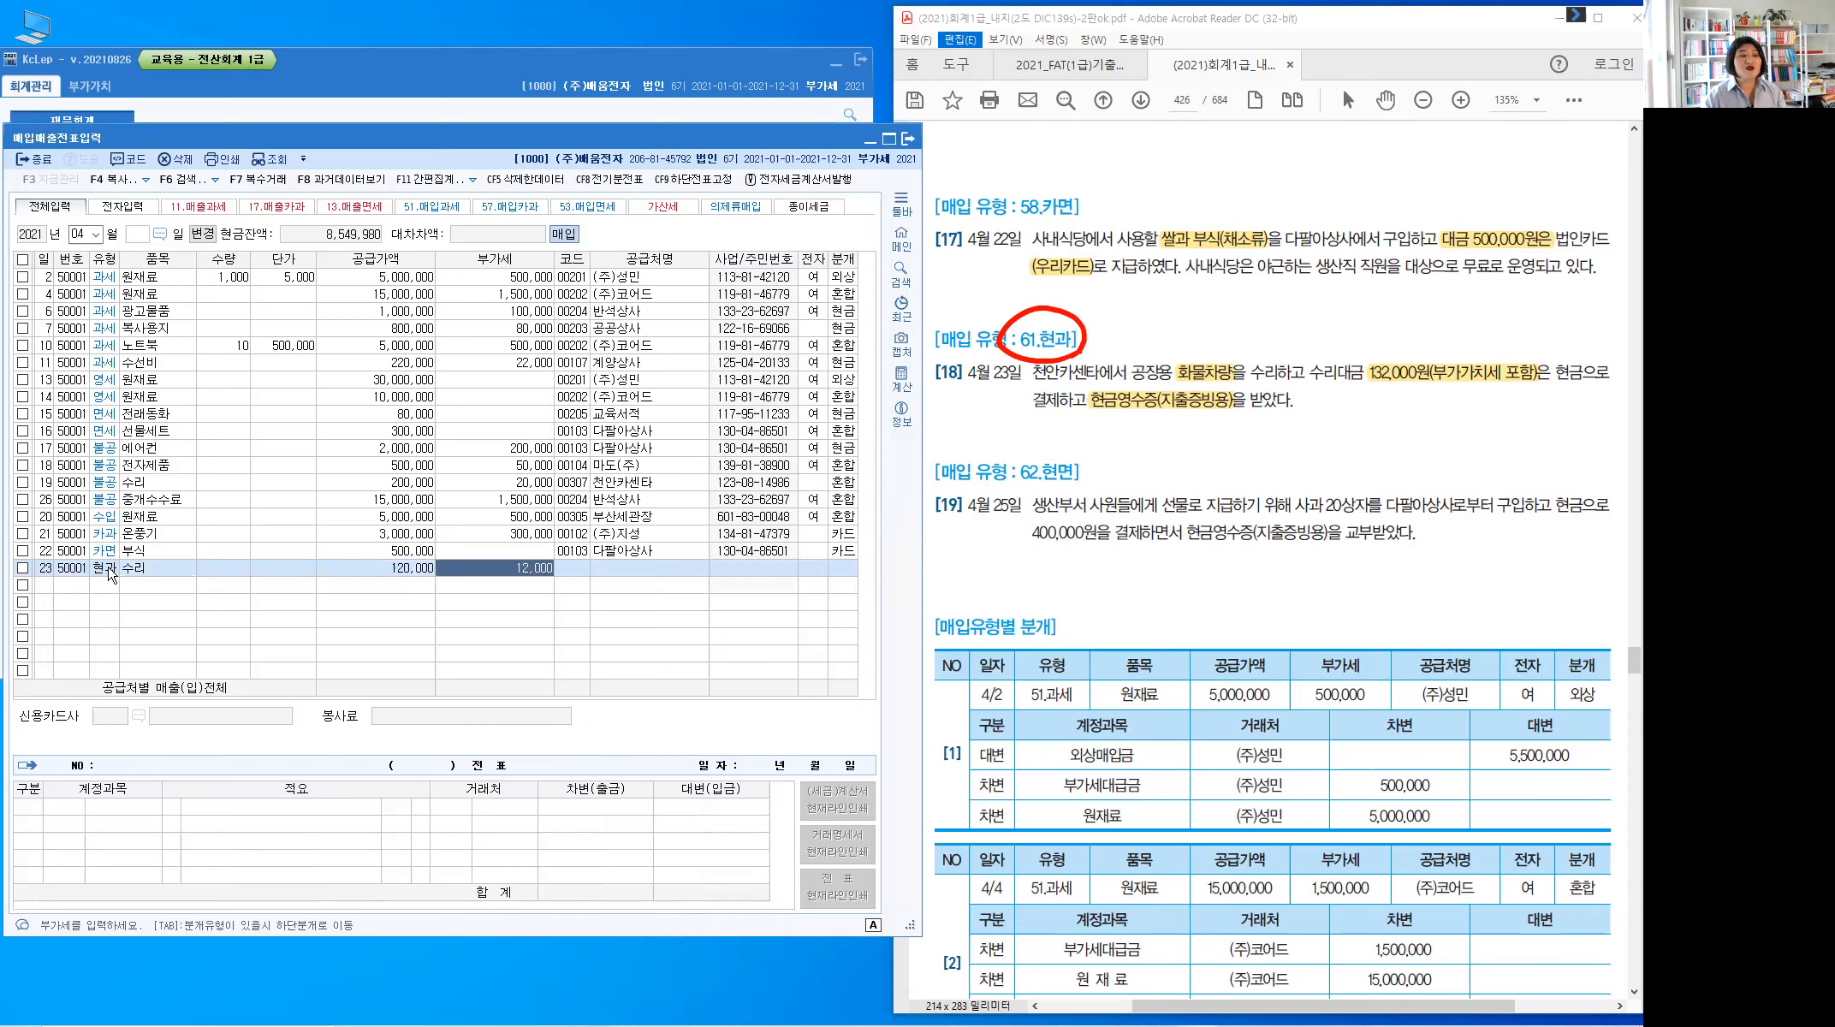
Set row 23's supplier to 00307 천안카센타 and journalize it as 1 (현금)
key("Return")
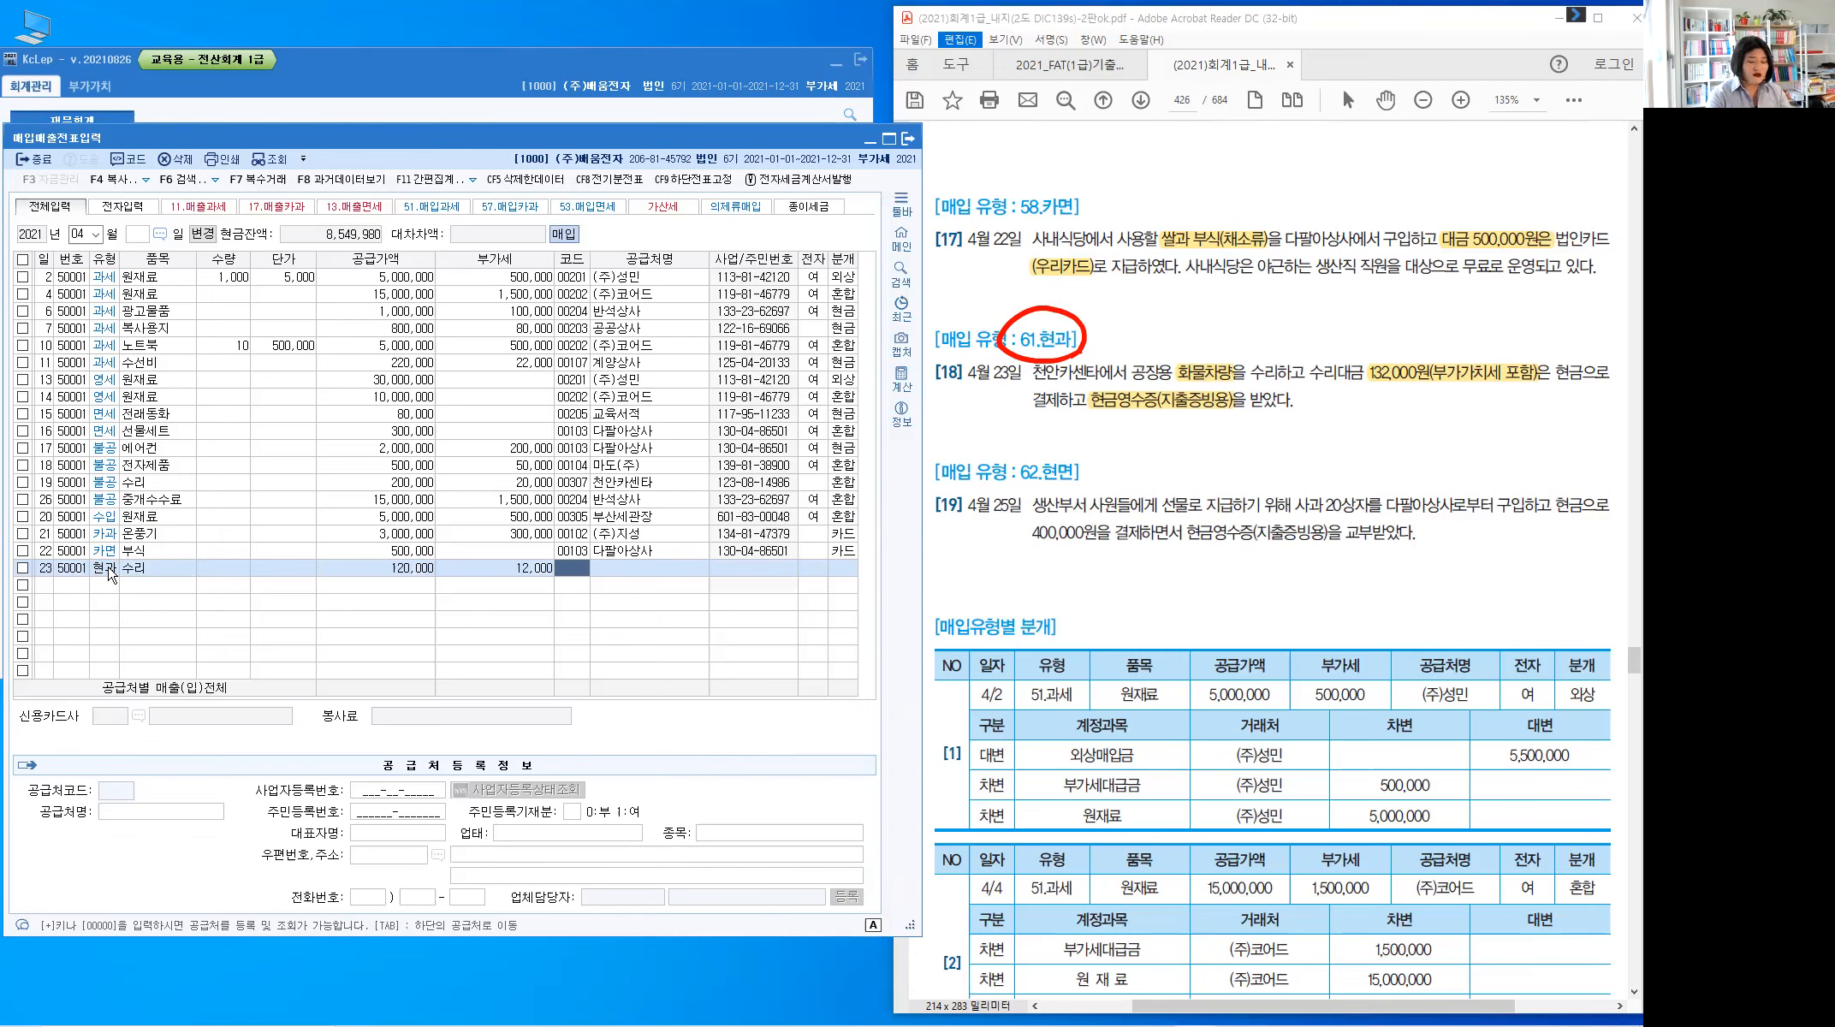
type("천안")
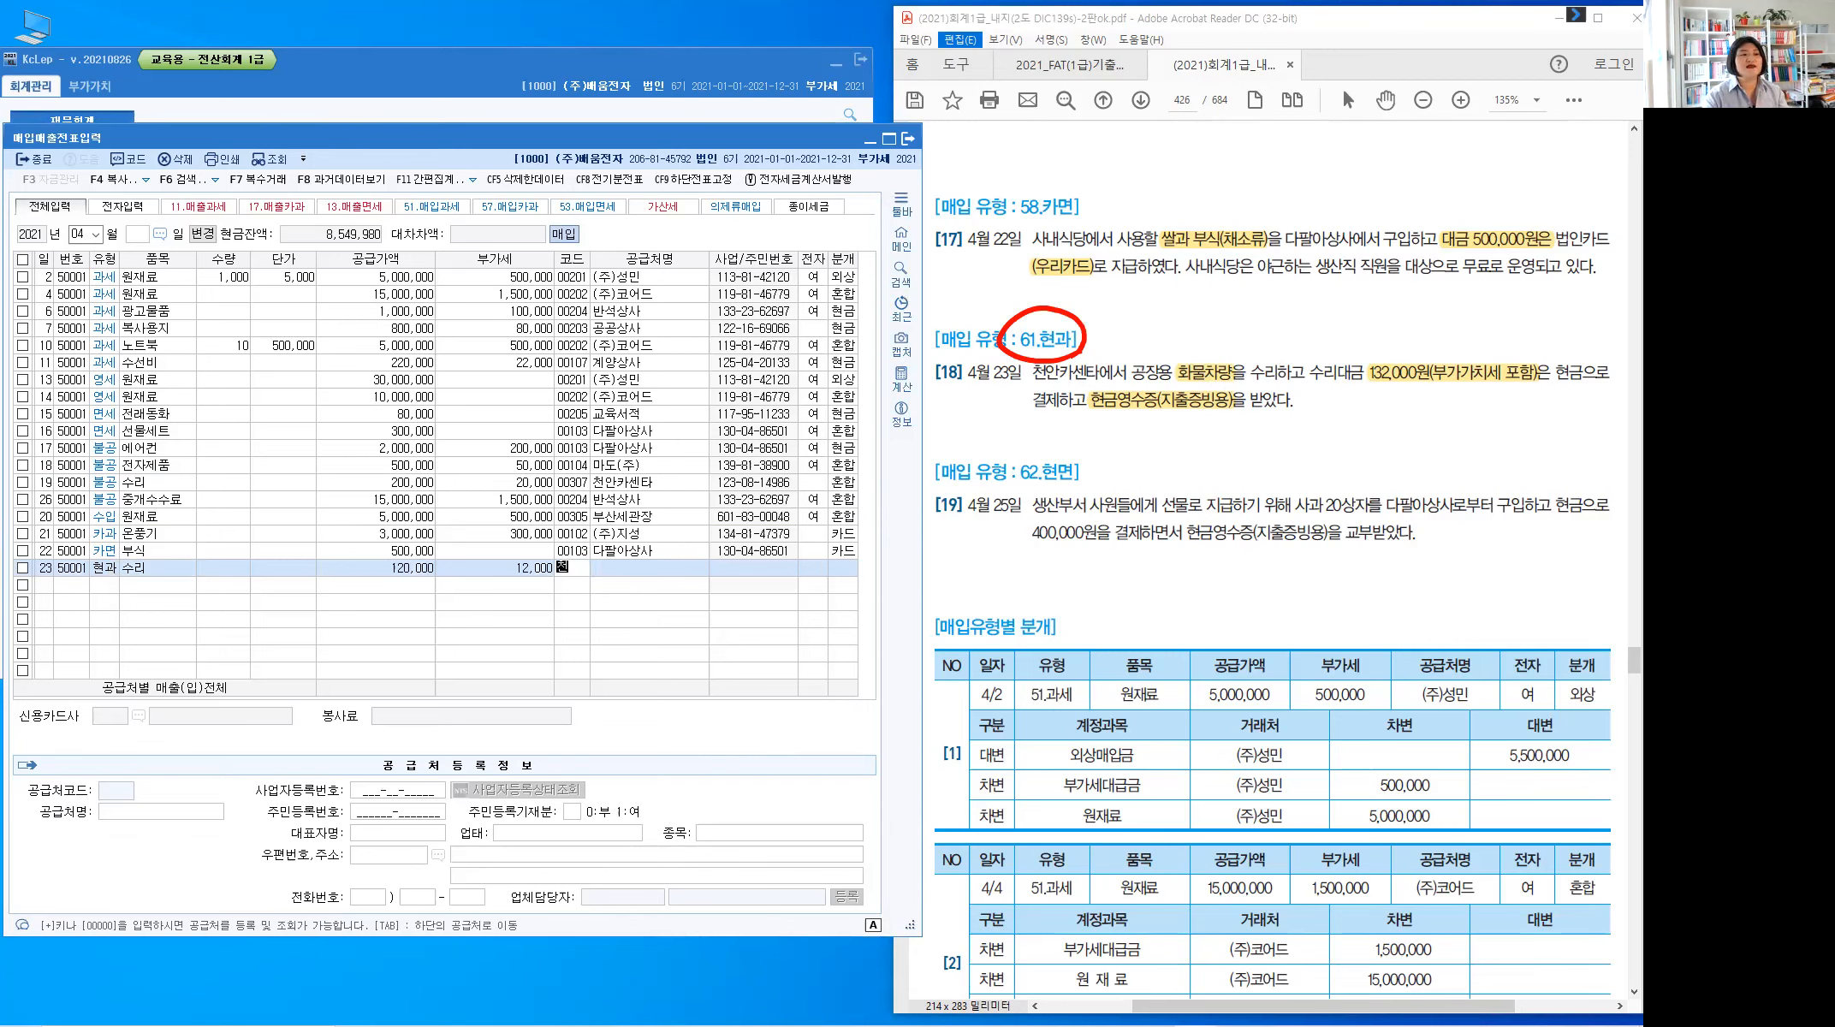
key("Return")
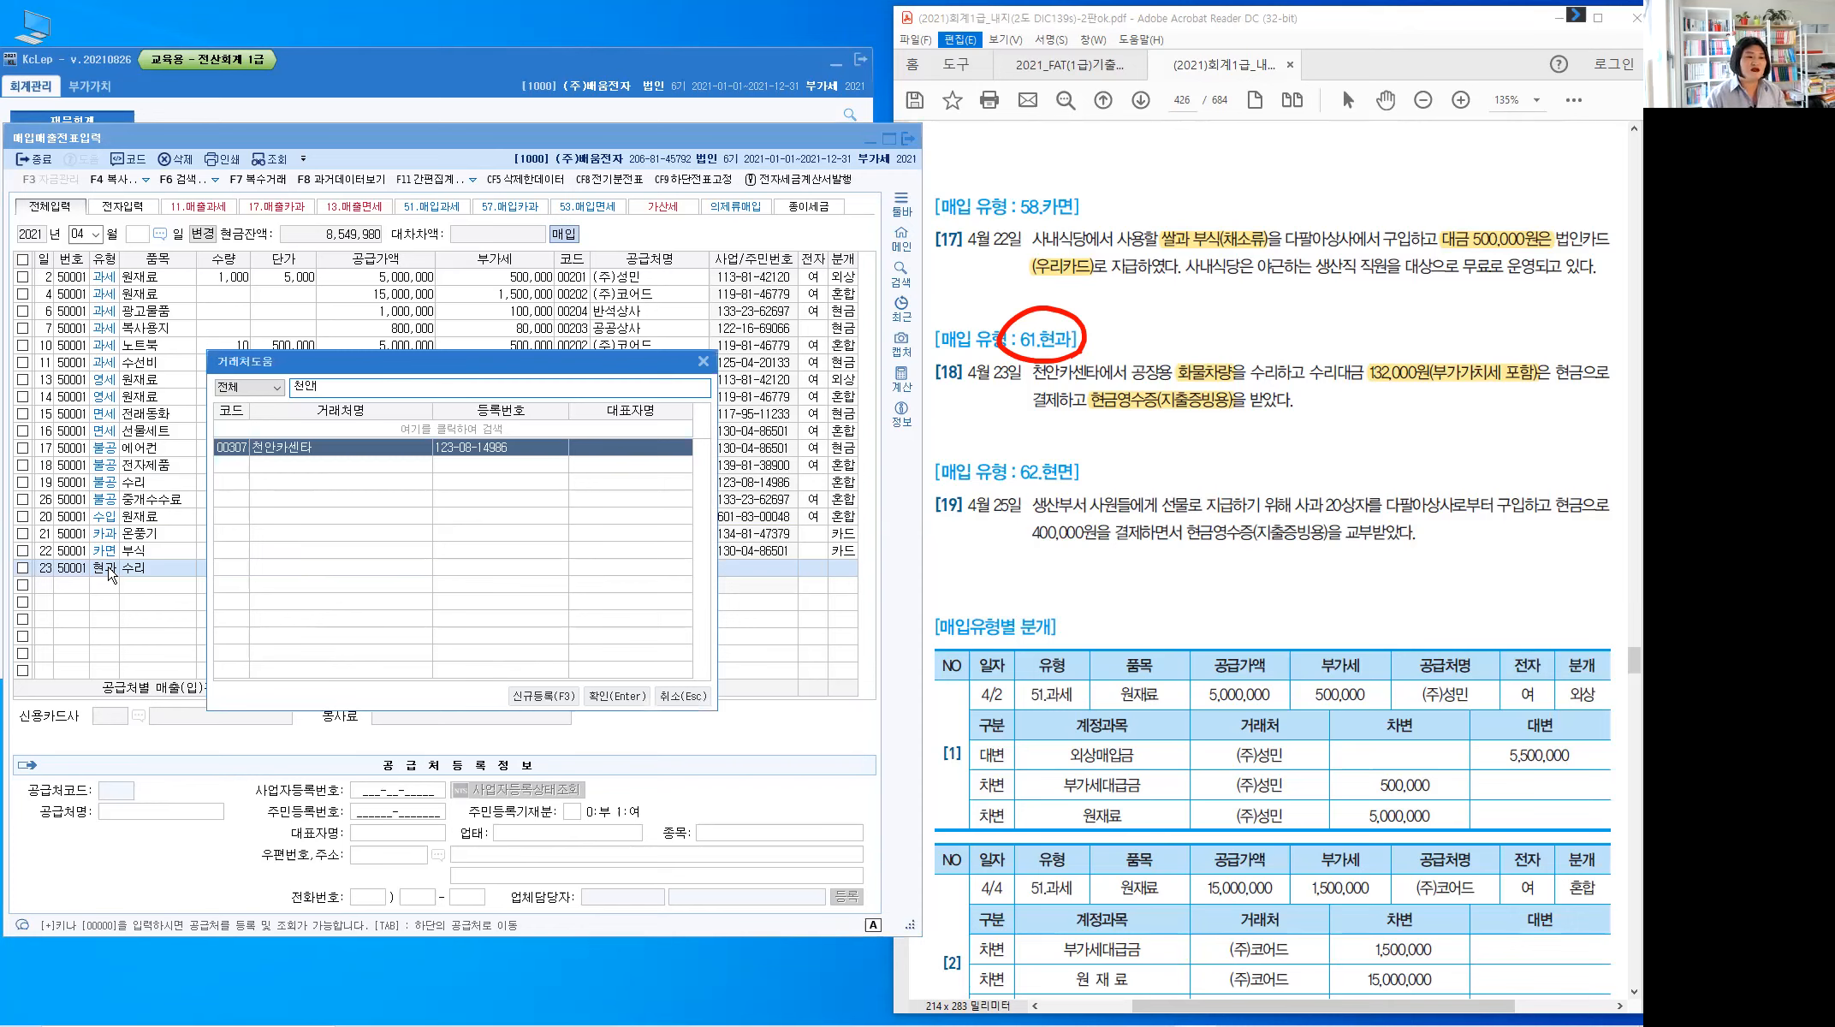
key("Escape")
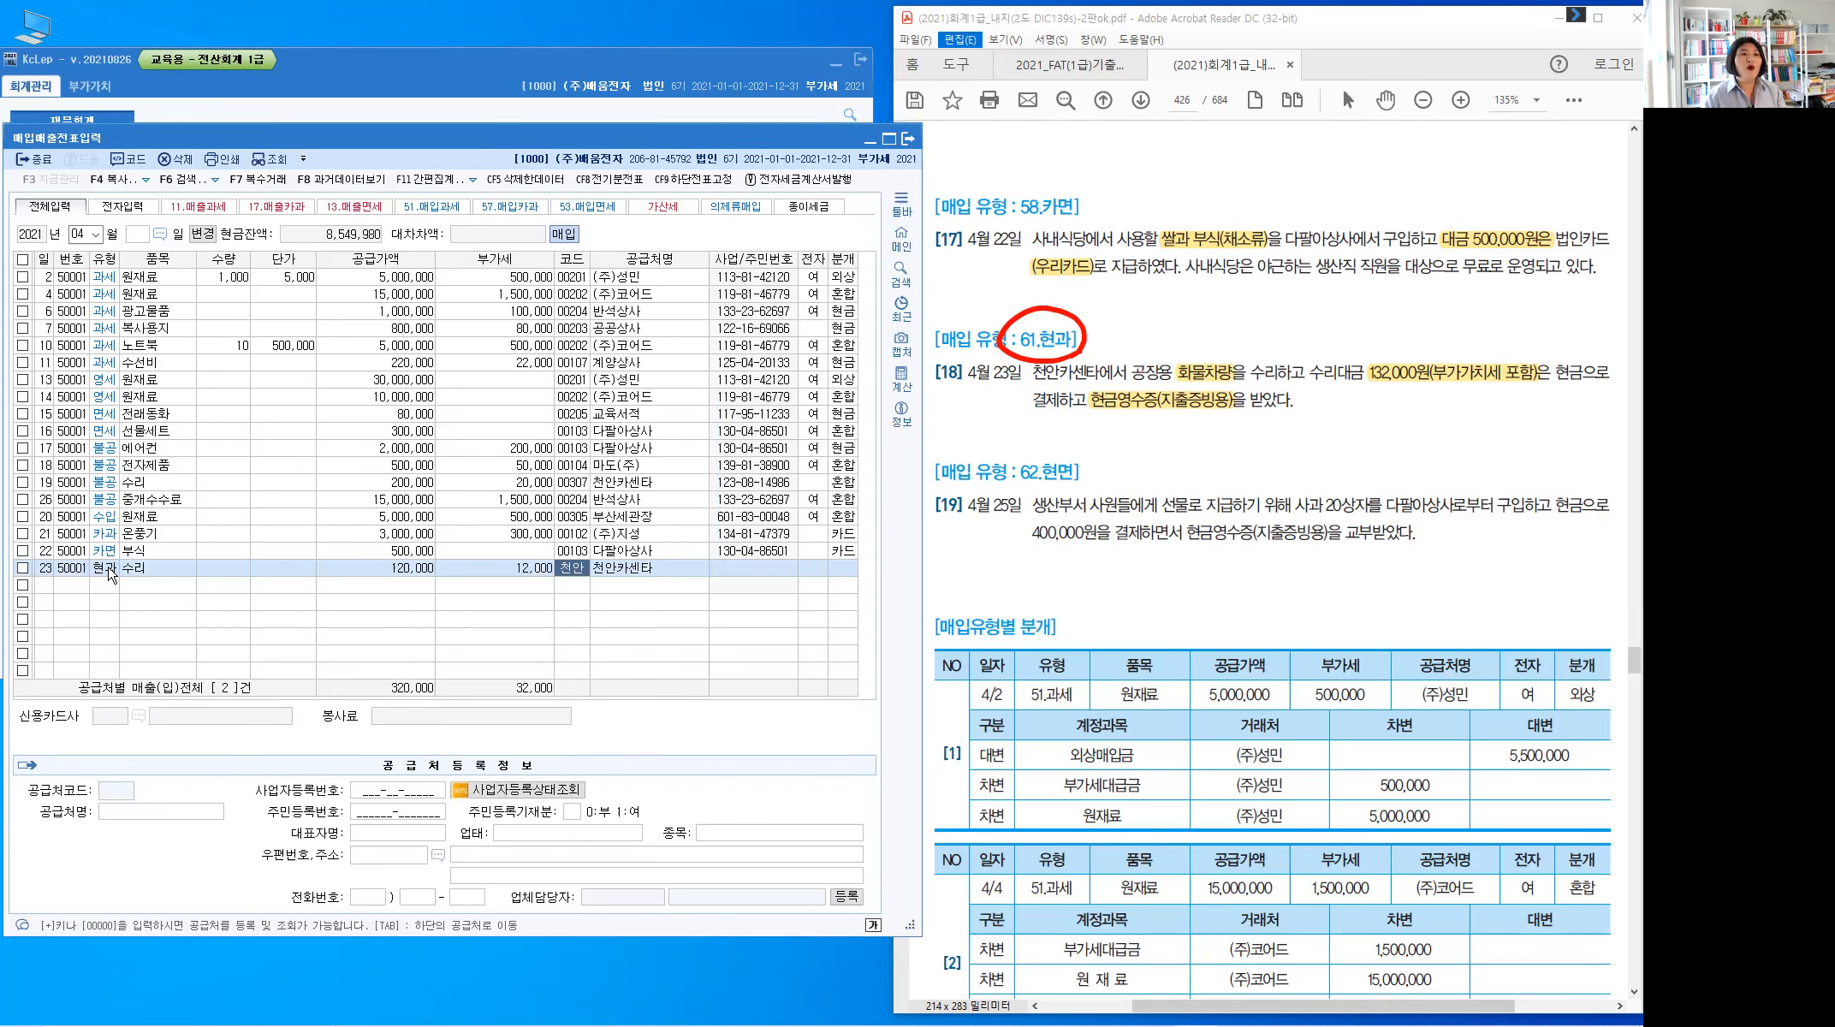
key("Return")
key("Return")
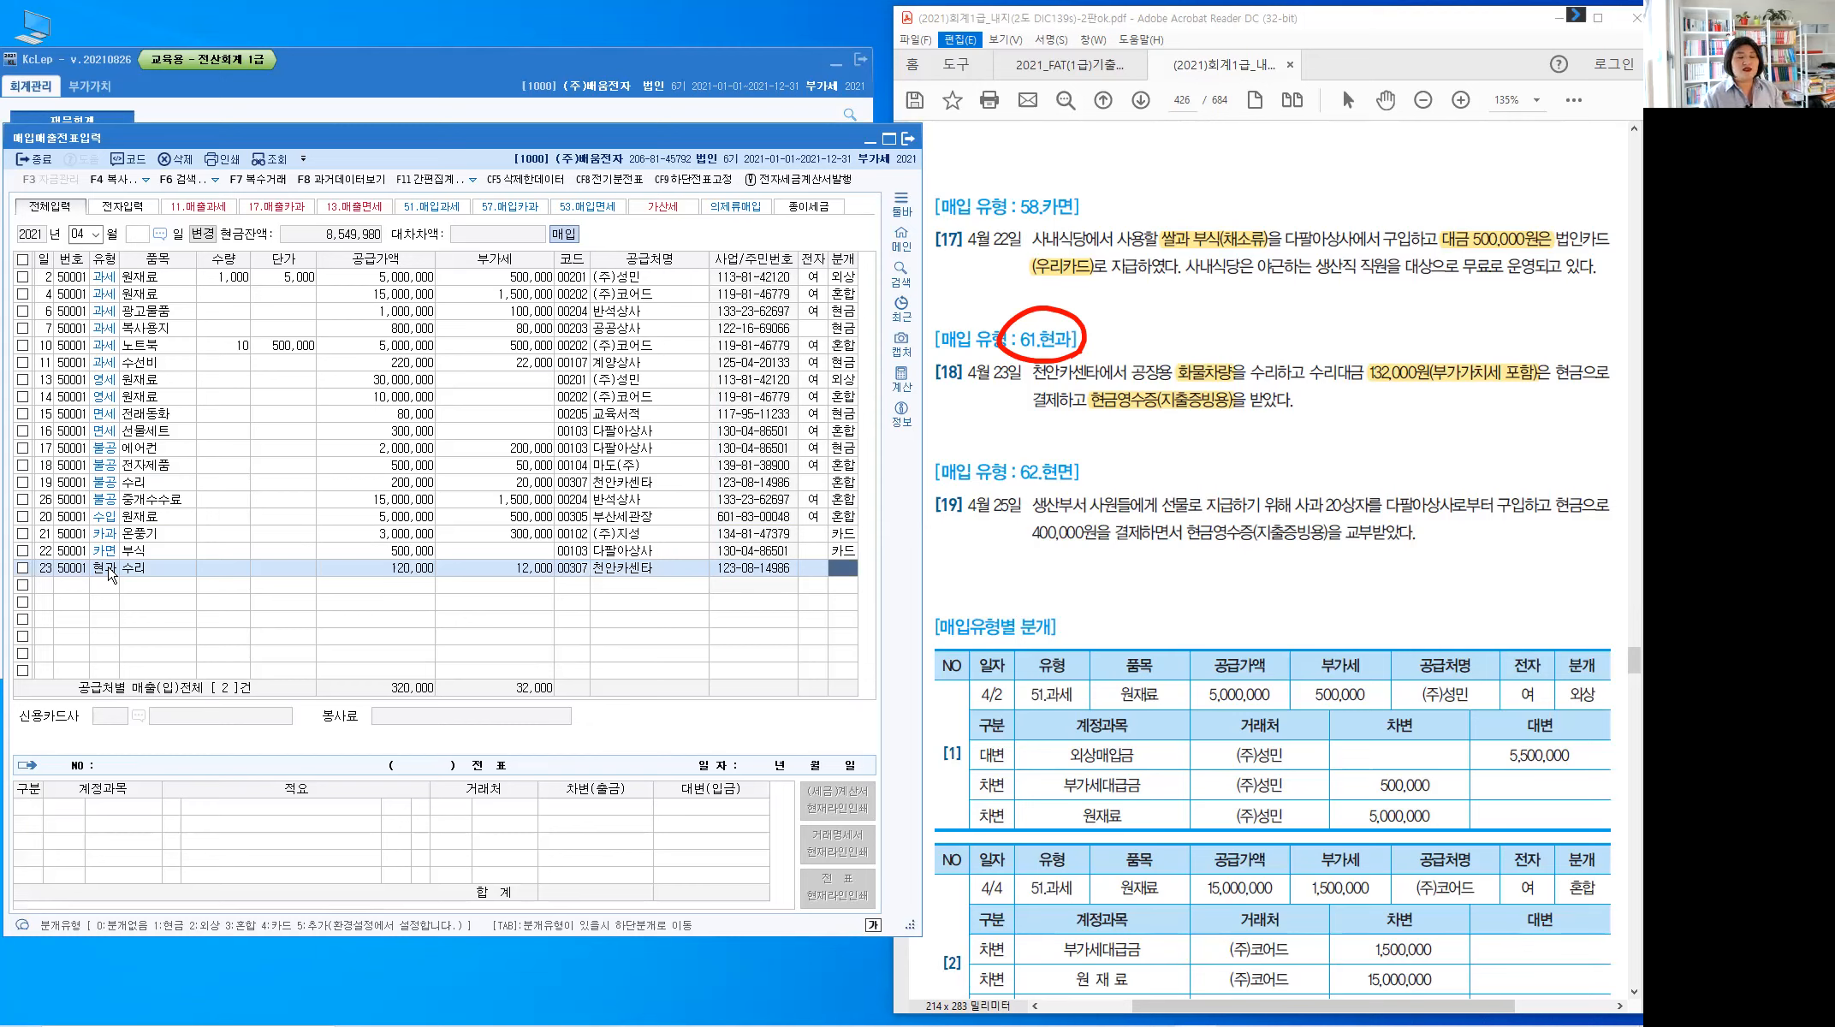
type("1")
key("Return")
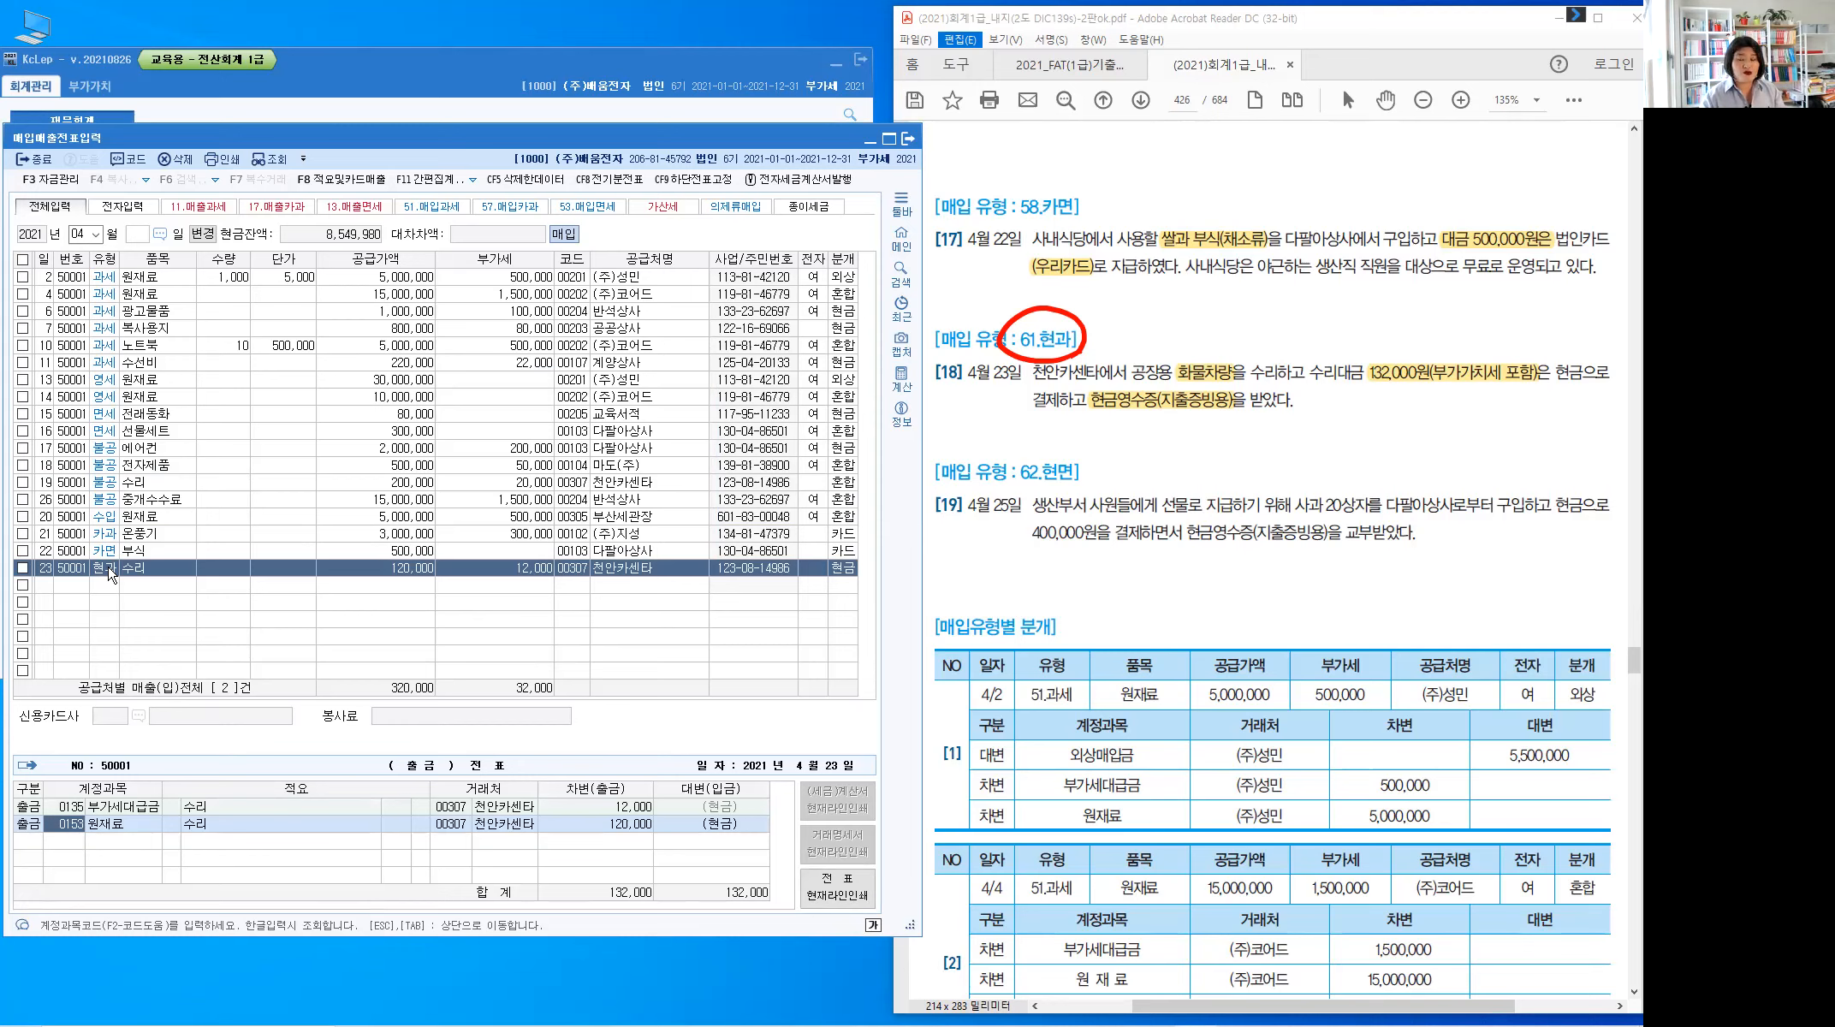
Change row 23's debit account from 0153 to 0522 차량유지비 and complete the entry
type("522")
key("Return")
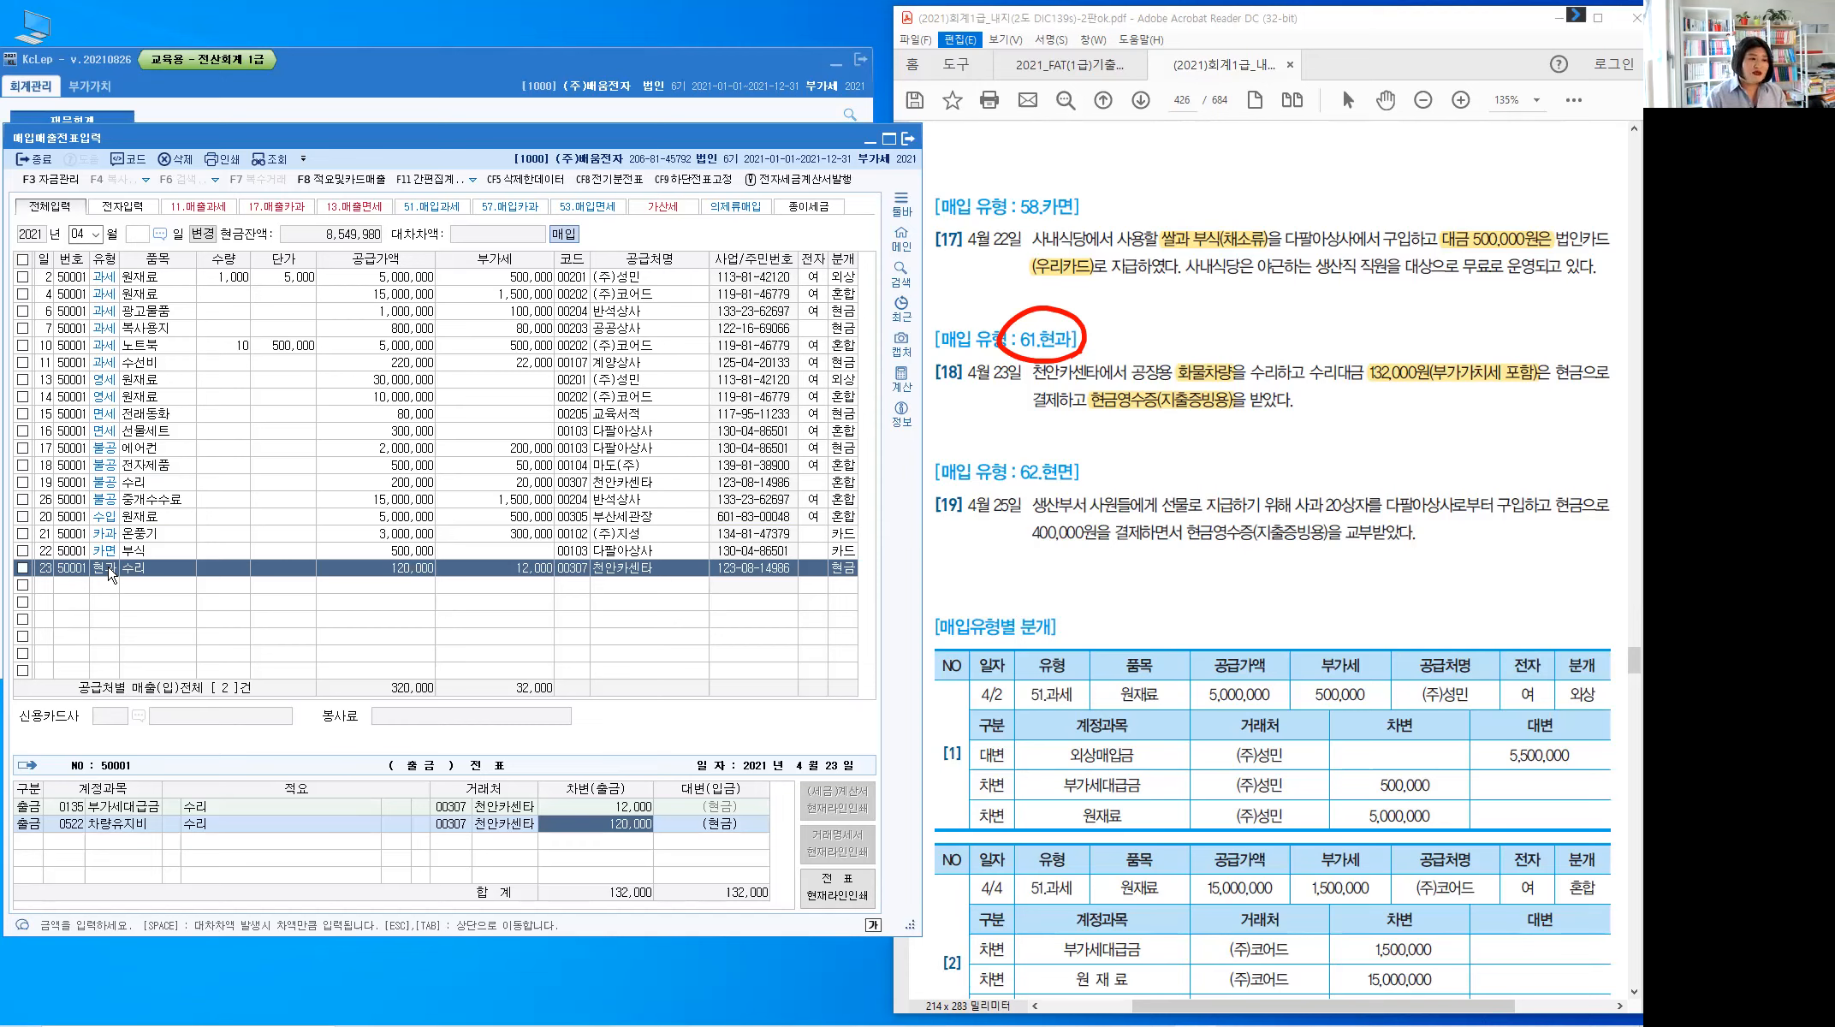
key("Tab")
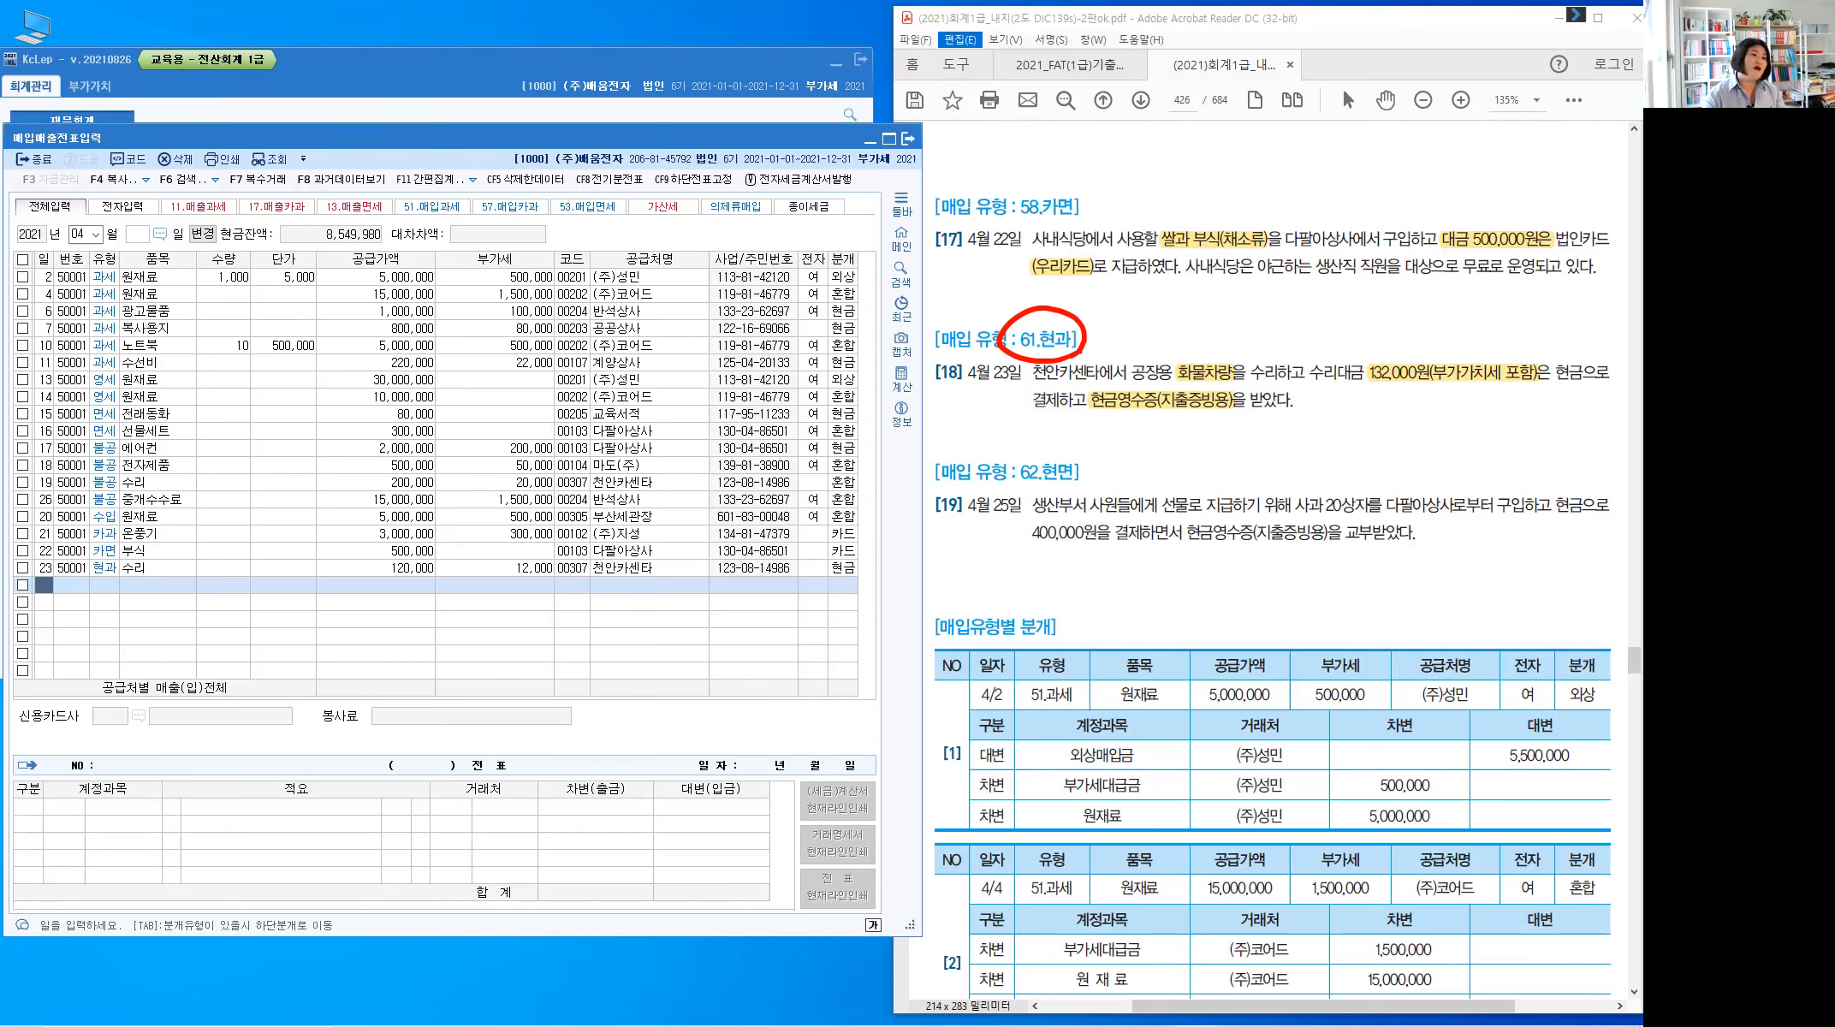
Date the new KcLep row 25 and select the cash receipt wording in item [19]
type("25")
key("Return")
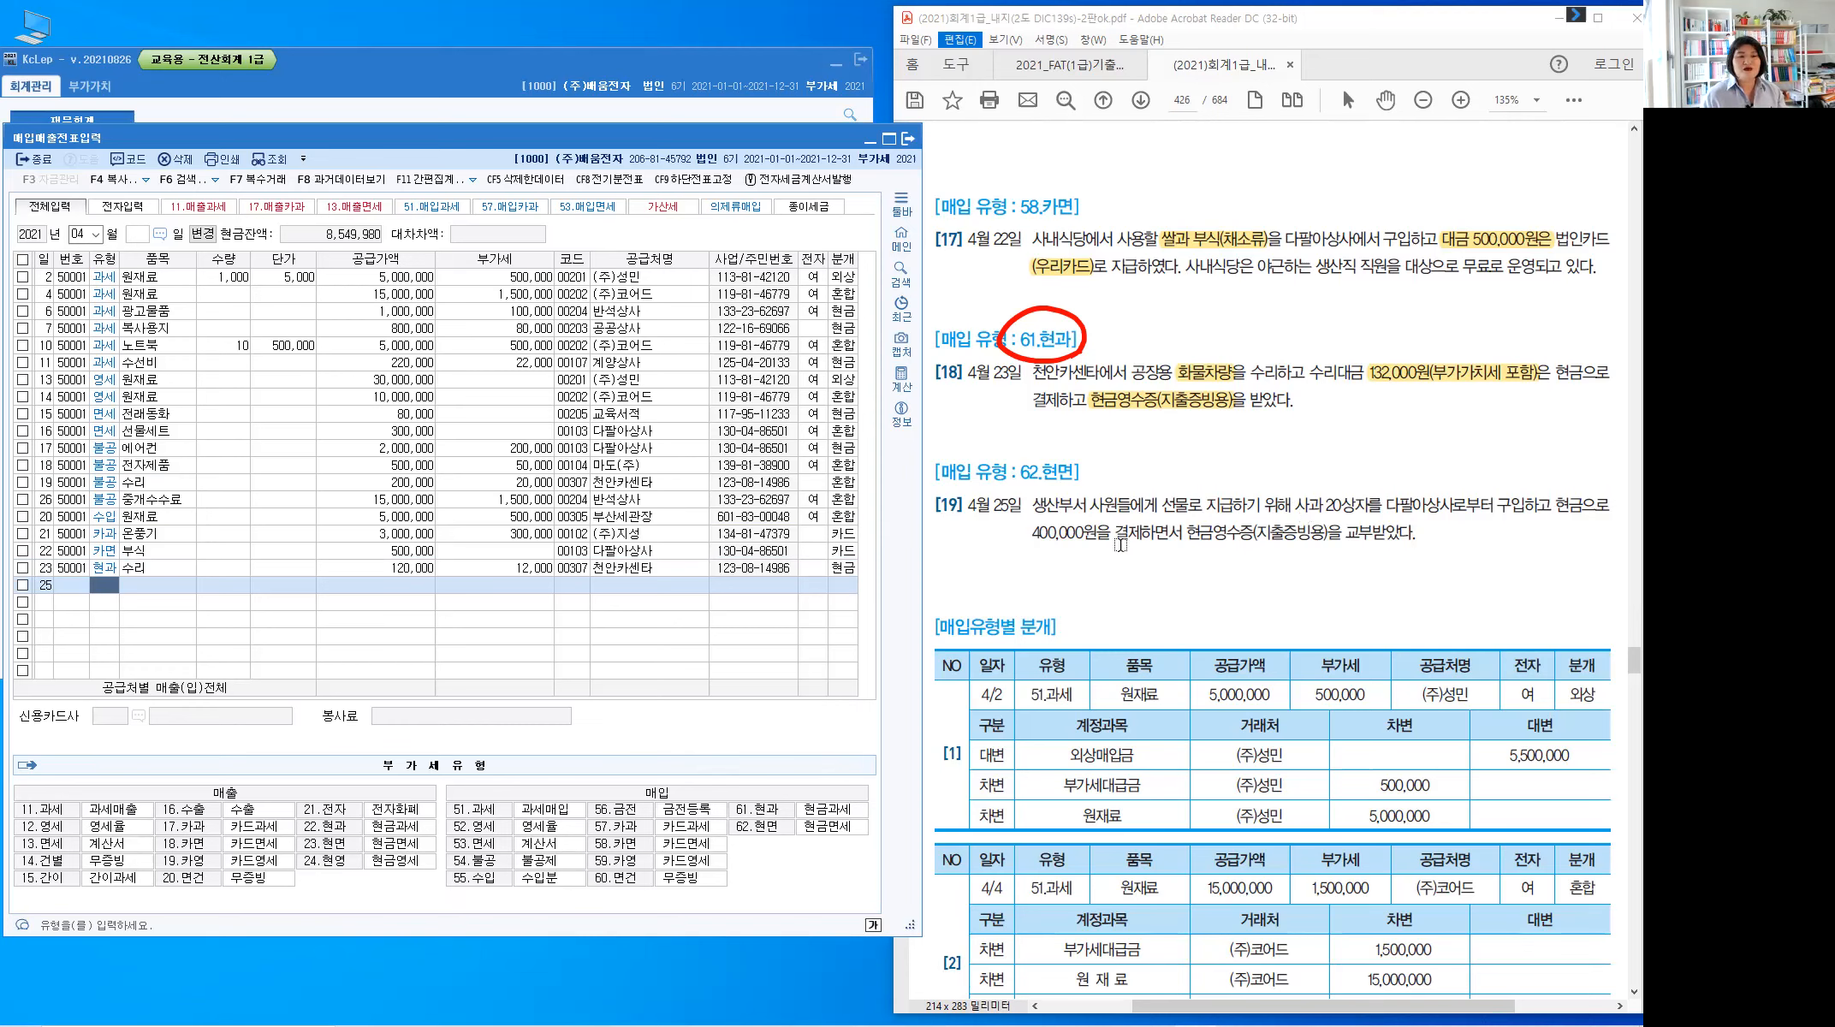
left_click_drag(1189, 532, 1326, 541)
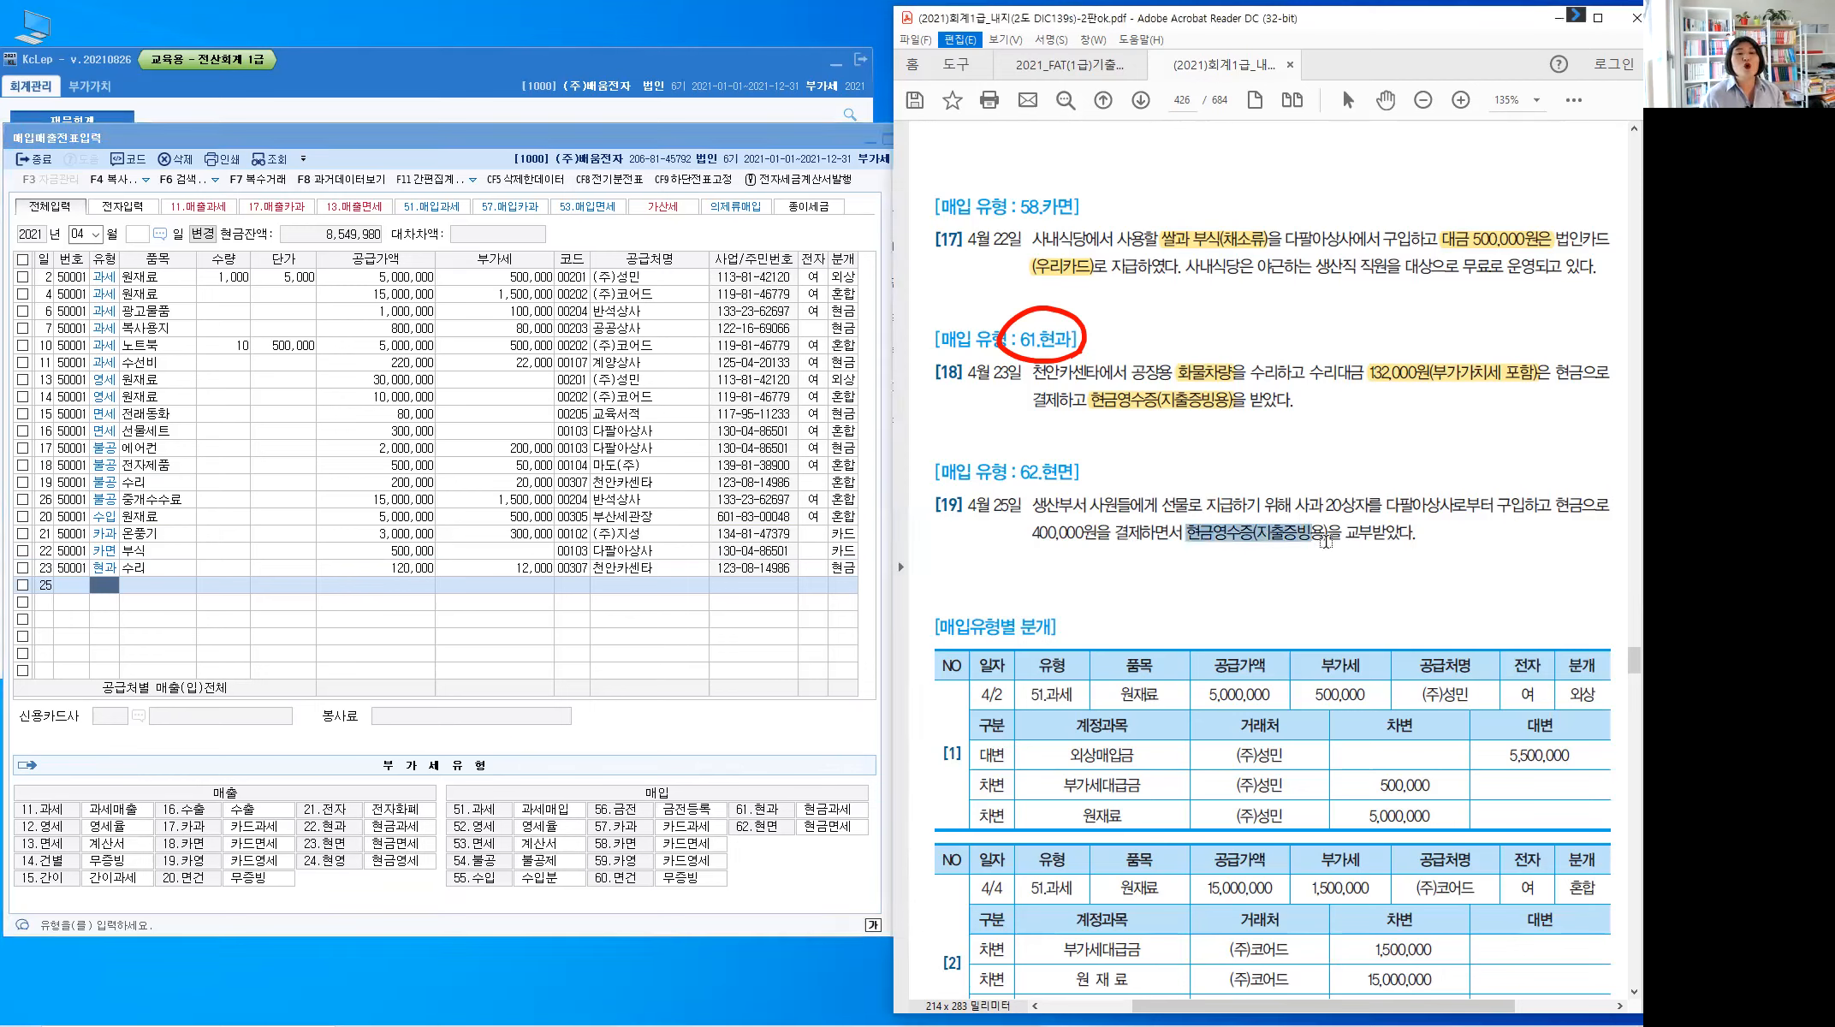
left_click(1377, 599)
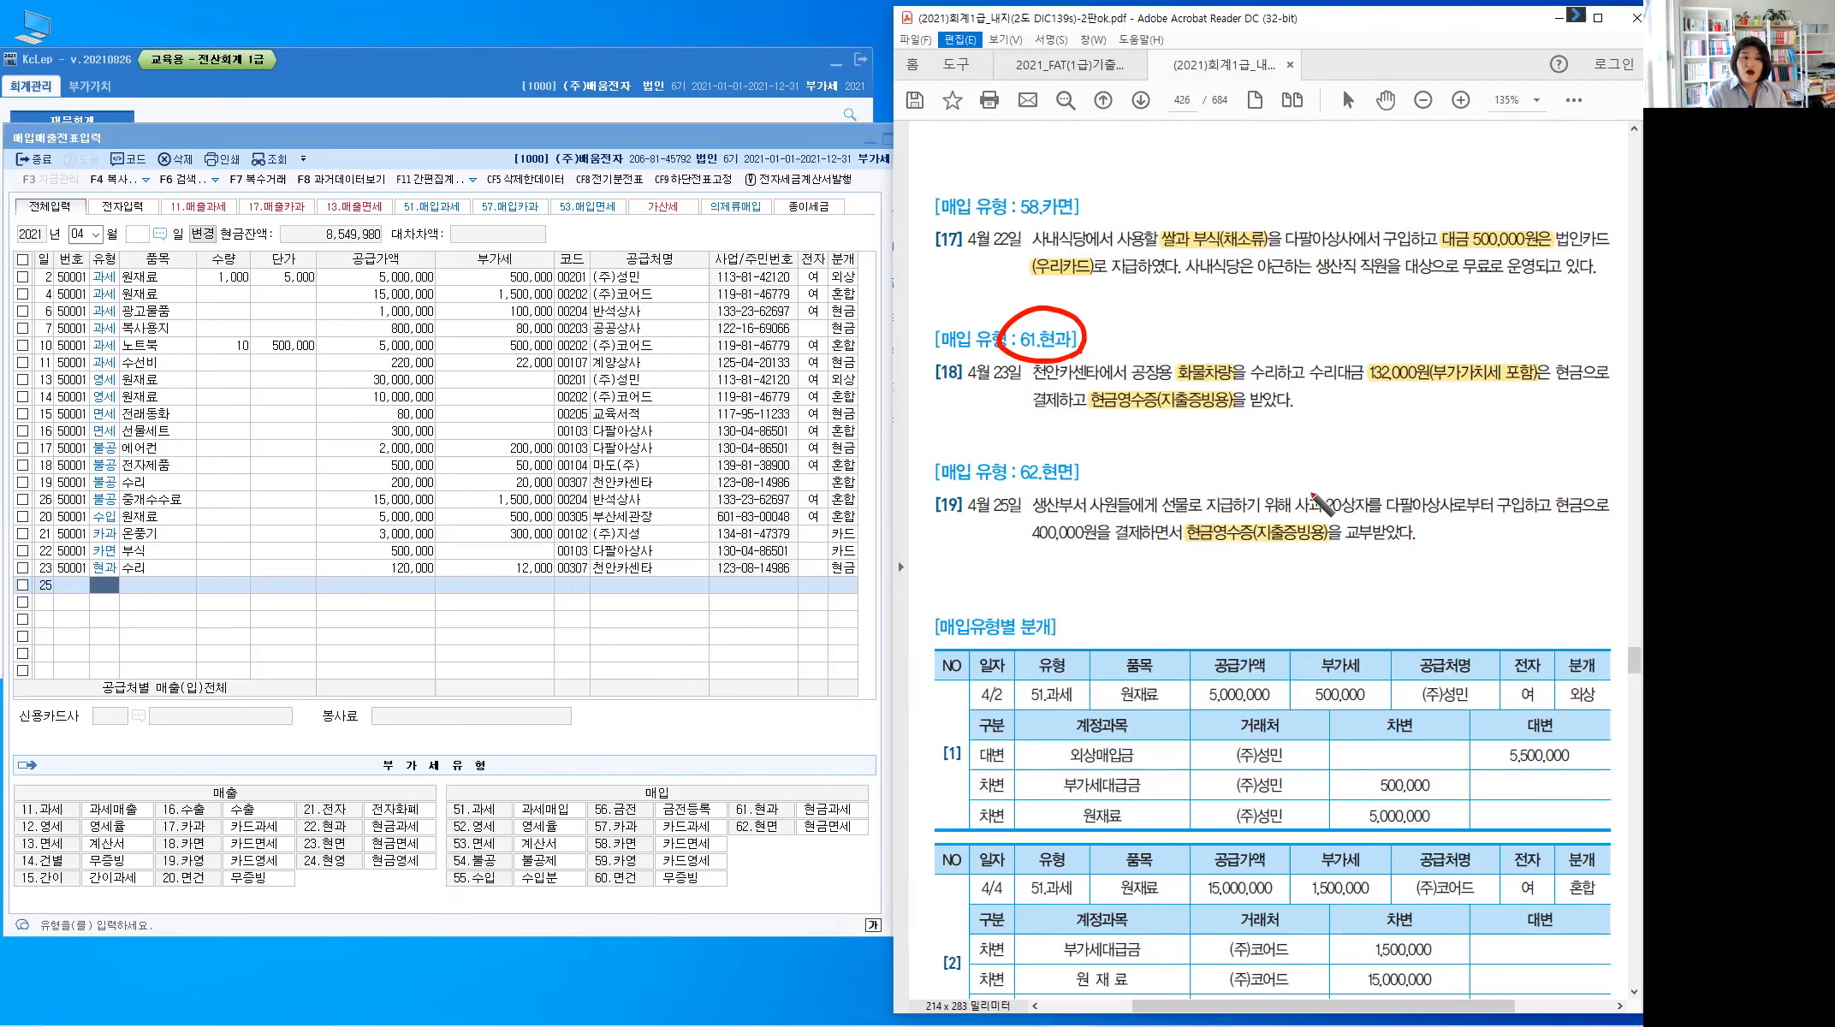
Write 면세 above 사과 and circle the 62.현면 heading in item [19]
left_click_drag(1310, 492, 1323, 470)
left_click_drag(1331, 461, 1349, 474)
left_click_drag(1362, 458, 1363, 473)
left_click_drag(1362, 467, 1369, 468)
left_click_drag(1368, 458, 1368, 478)
left_click_drag(1374, 456, 1373, 483)
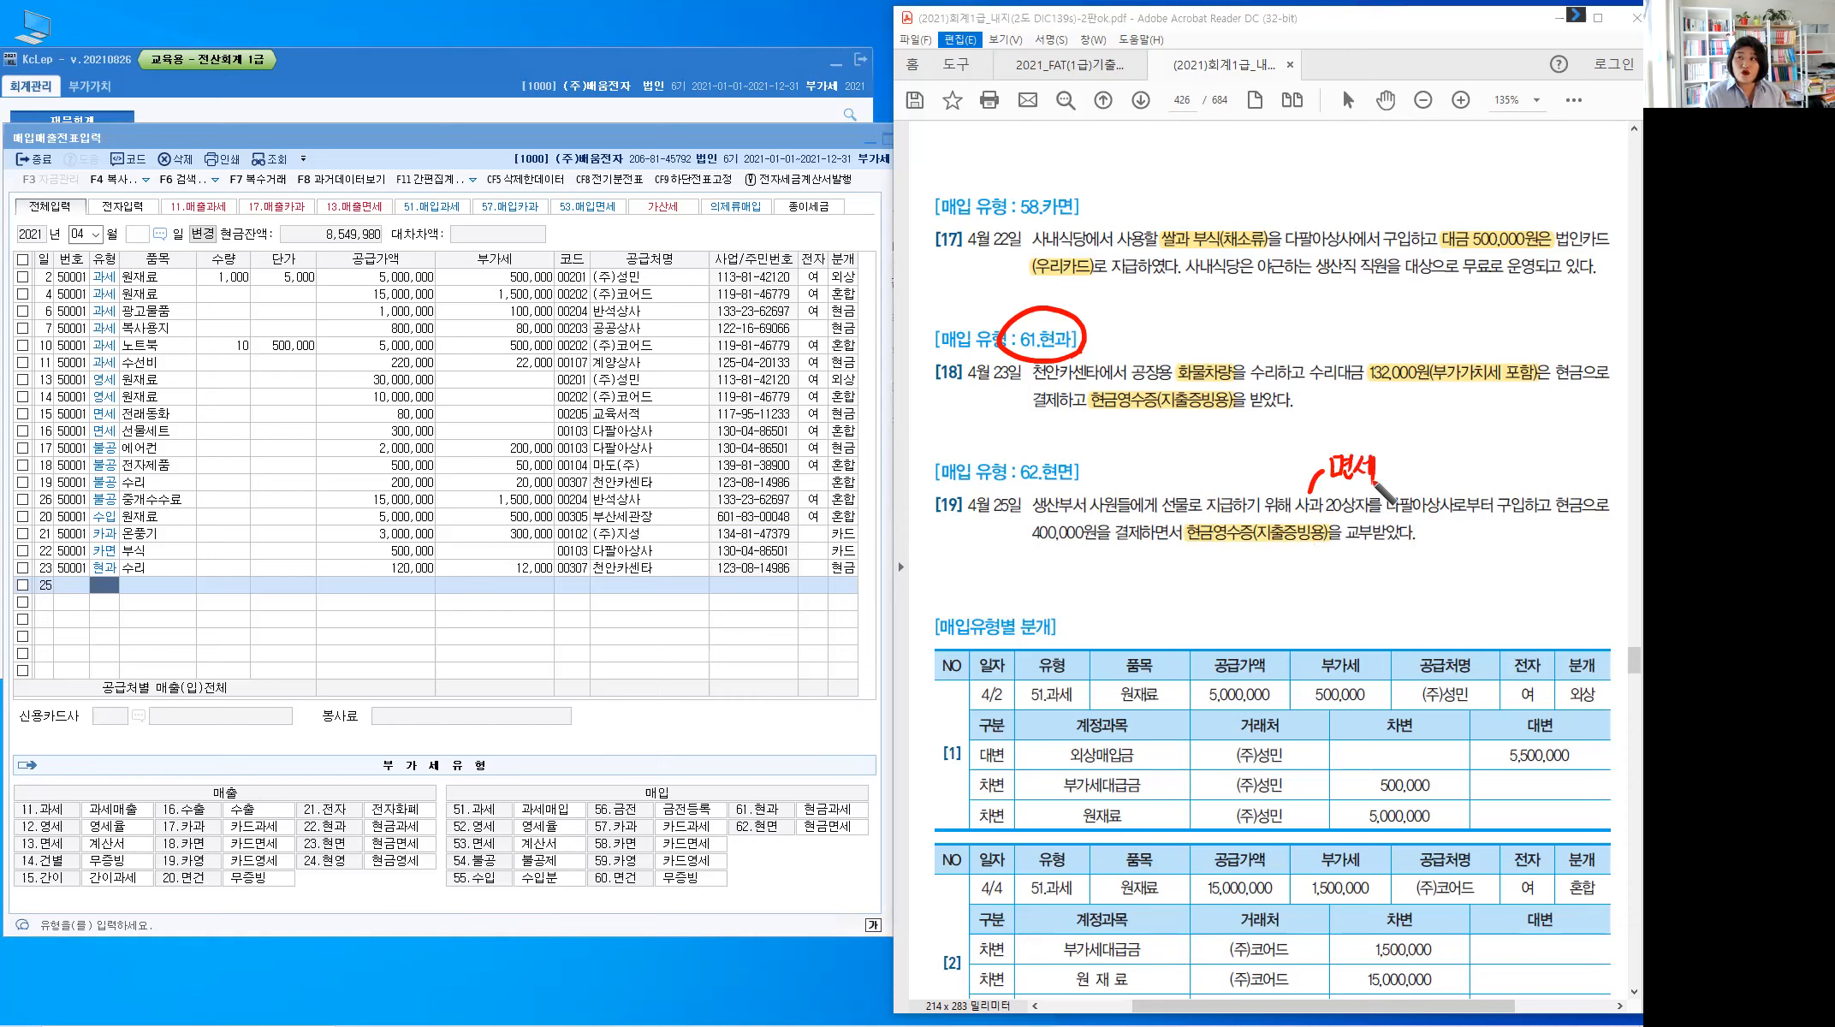
left_click_drag(1021, 455, 1031, 495)
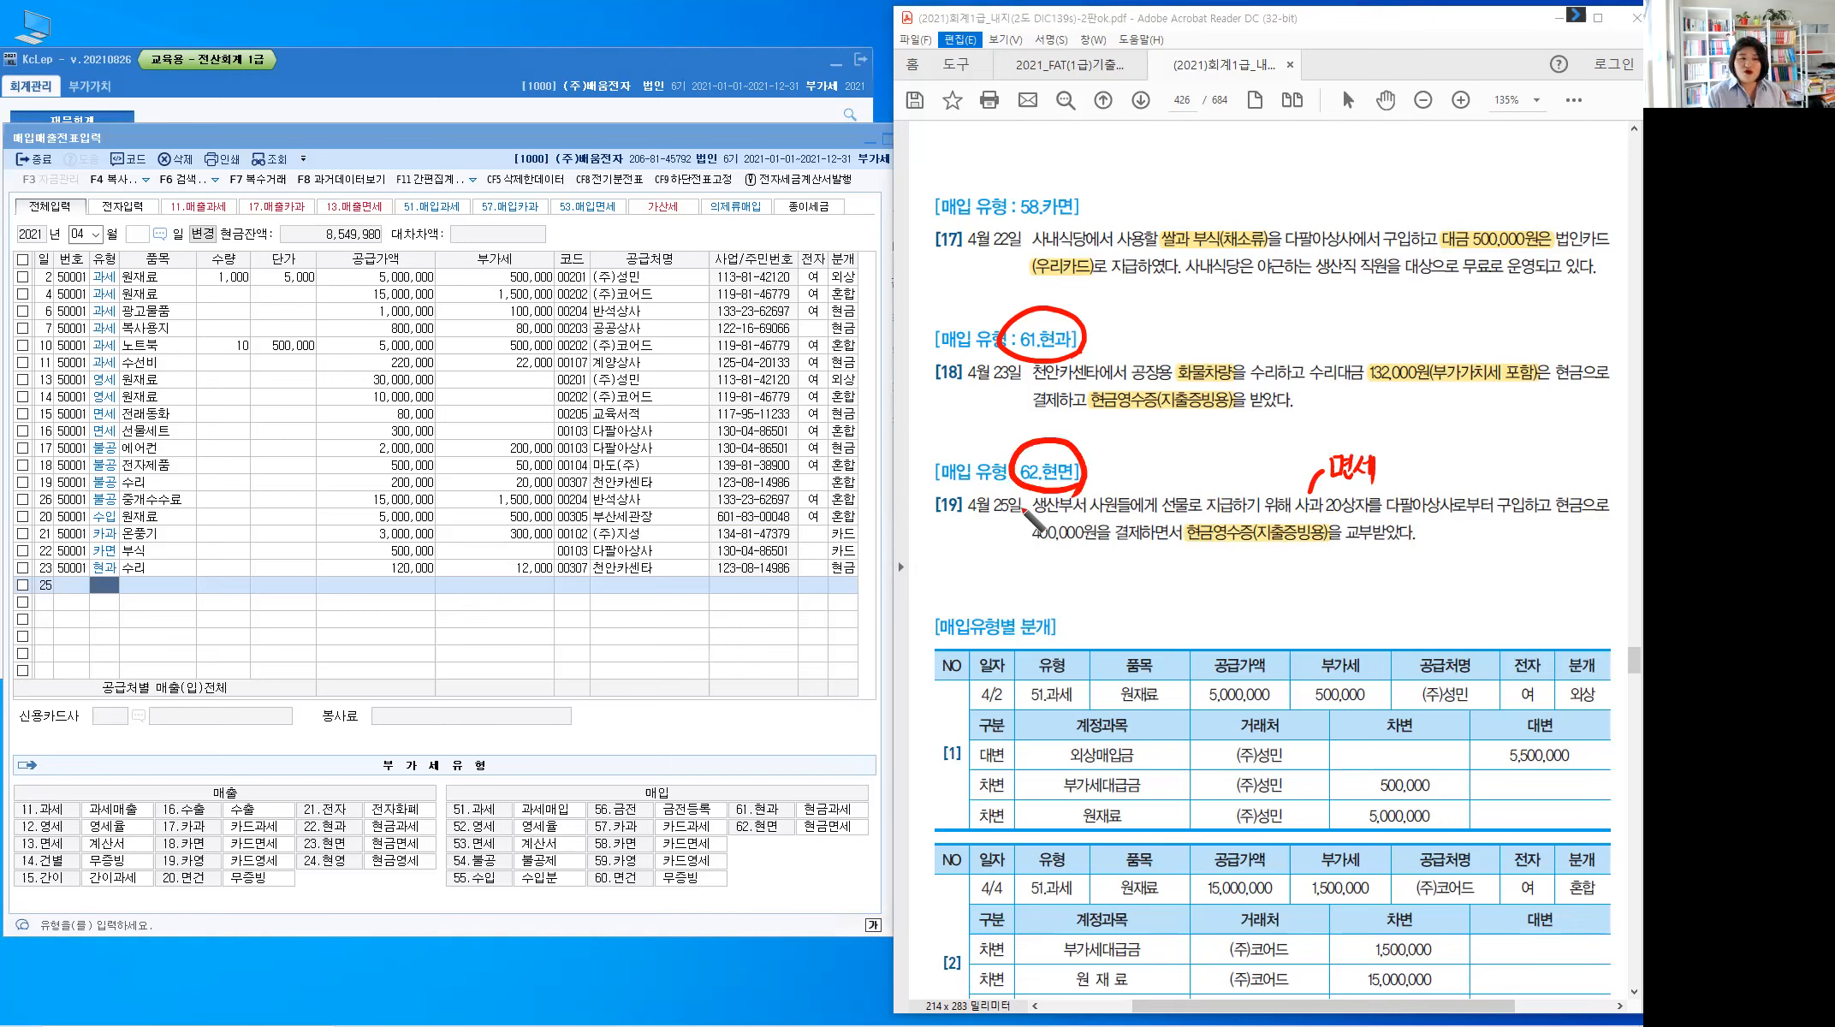
Write 복리후생비(제) above item [19] and box the word 현금
left_click_drag(1194, 490, 1197, 498)
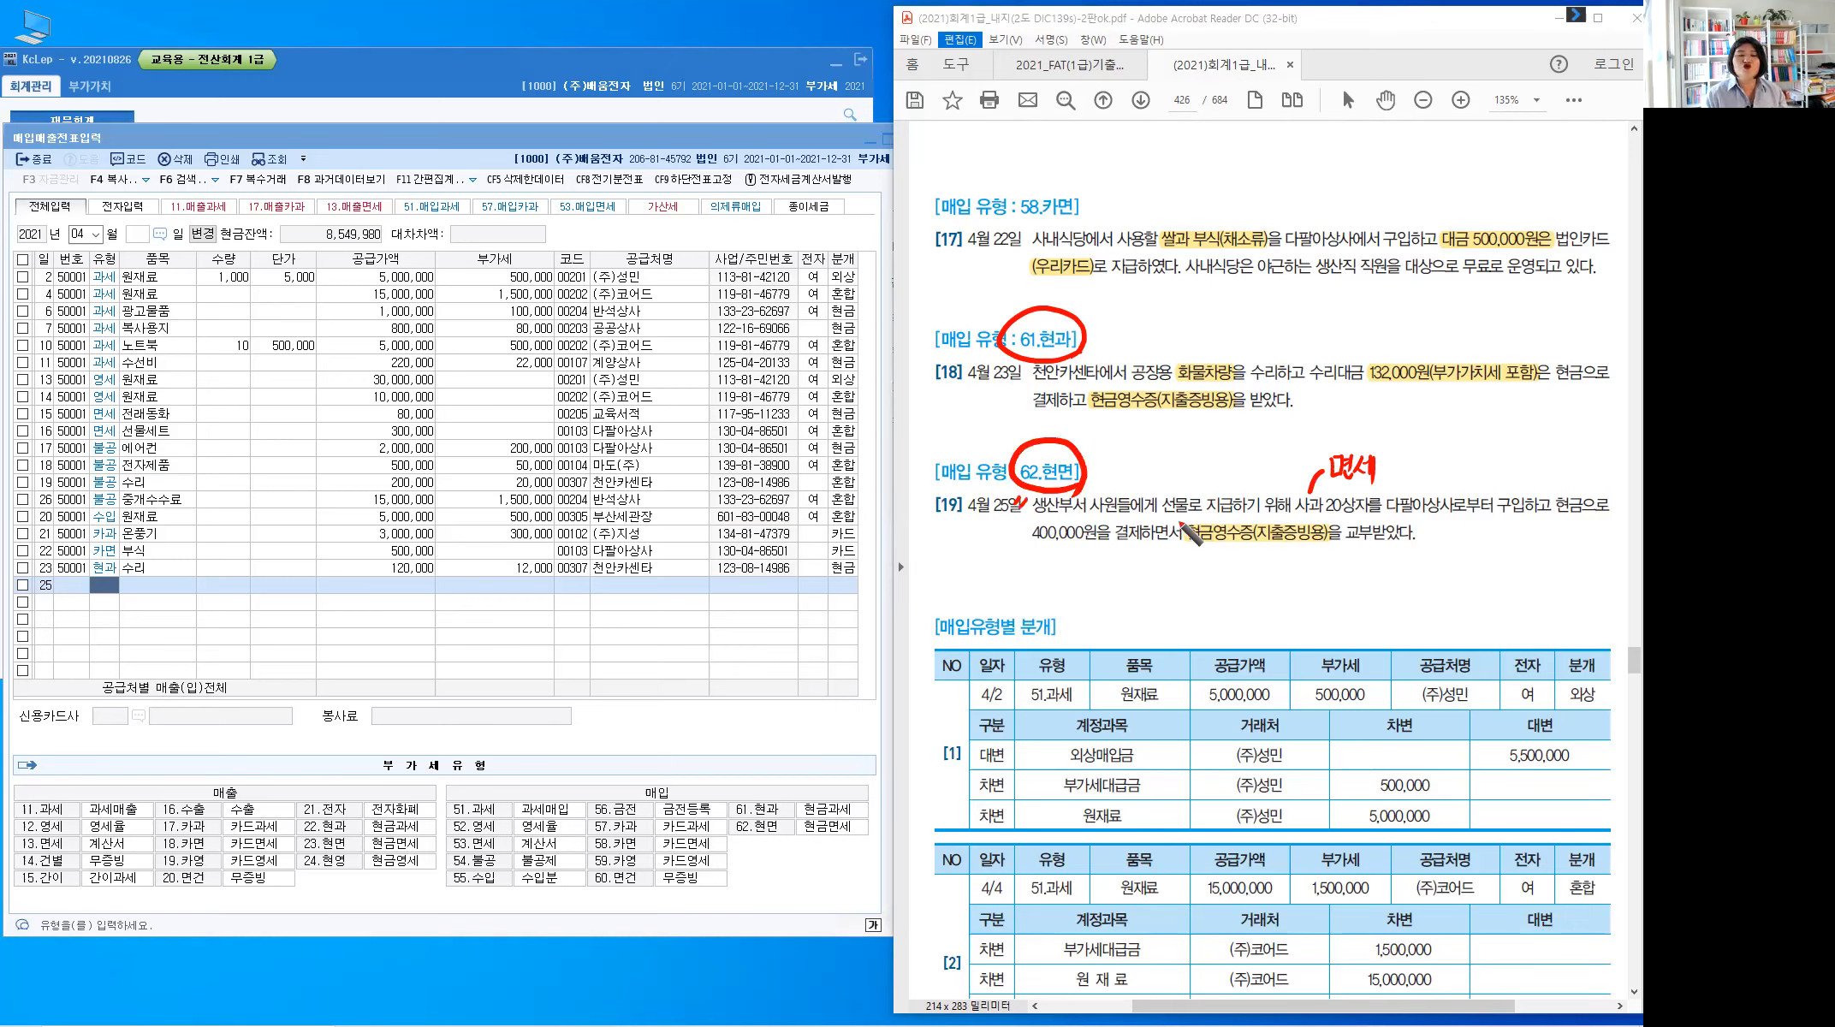
mouse_move(1133, 463)
left_mouse_down()
mouse_move(1180, 420)
mouse_move(1283, 437)
mouse_move(1259, 440)
left_mouse_up()
left_click_drag(1273, 423, 1274, 437)
left_click_drag(1281, 419, 1282, 439)
left_click_drag(1276, 441, 1303, 440)
left_click_drag(1312, 415, 1323, 447)
left_click_drag(1328, 420, 1329, 435)
left_click_drag(1336, 426, 1342, 434)
left_click_drag(1342, 427, 1348, 426)
left_click_drag(1349, 418, 1349, 435)
left_click_drag(1355, 416, 1355, 439)
left_click_drag(1362, 415, 1359, 445)
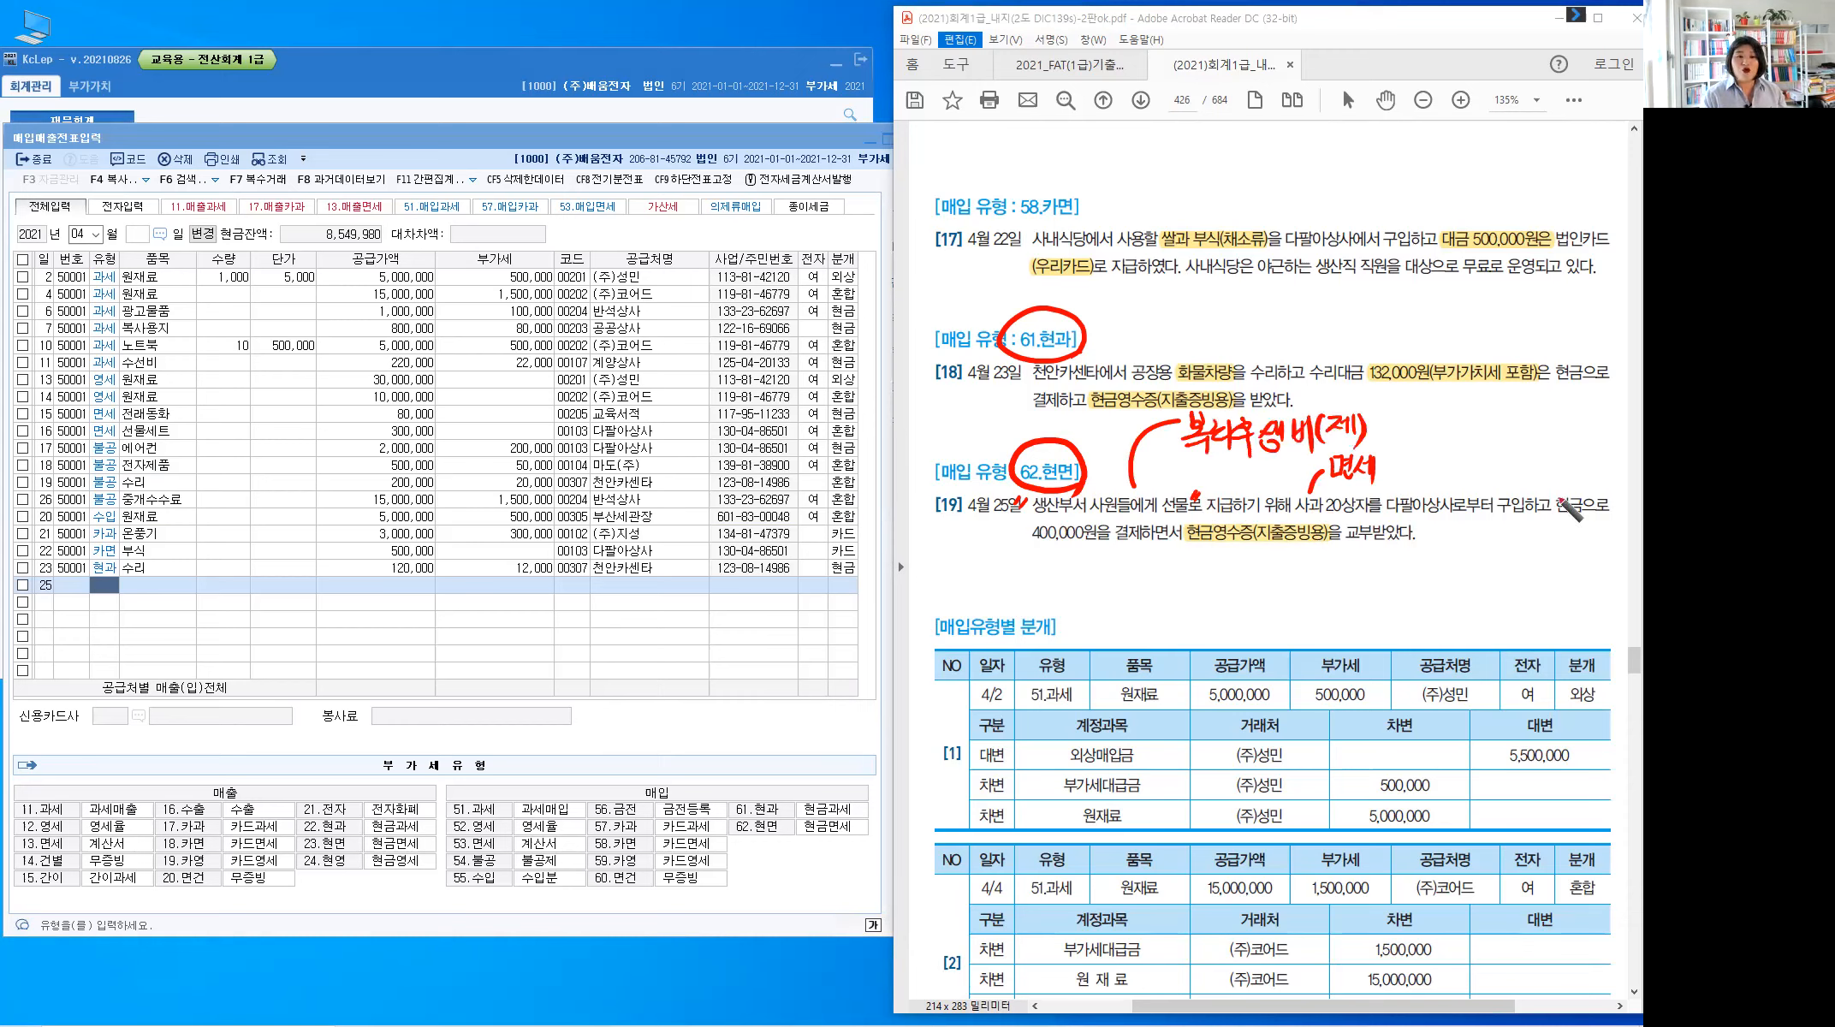
mouse_move(1548, 482)
left_mouse_down()
mouse_move(1594, 482)
mouse_move(1499, 494)
left_mouse_up()
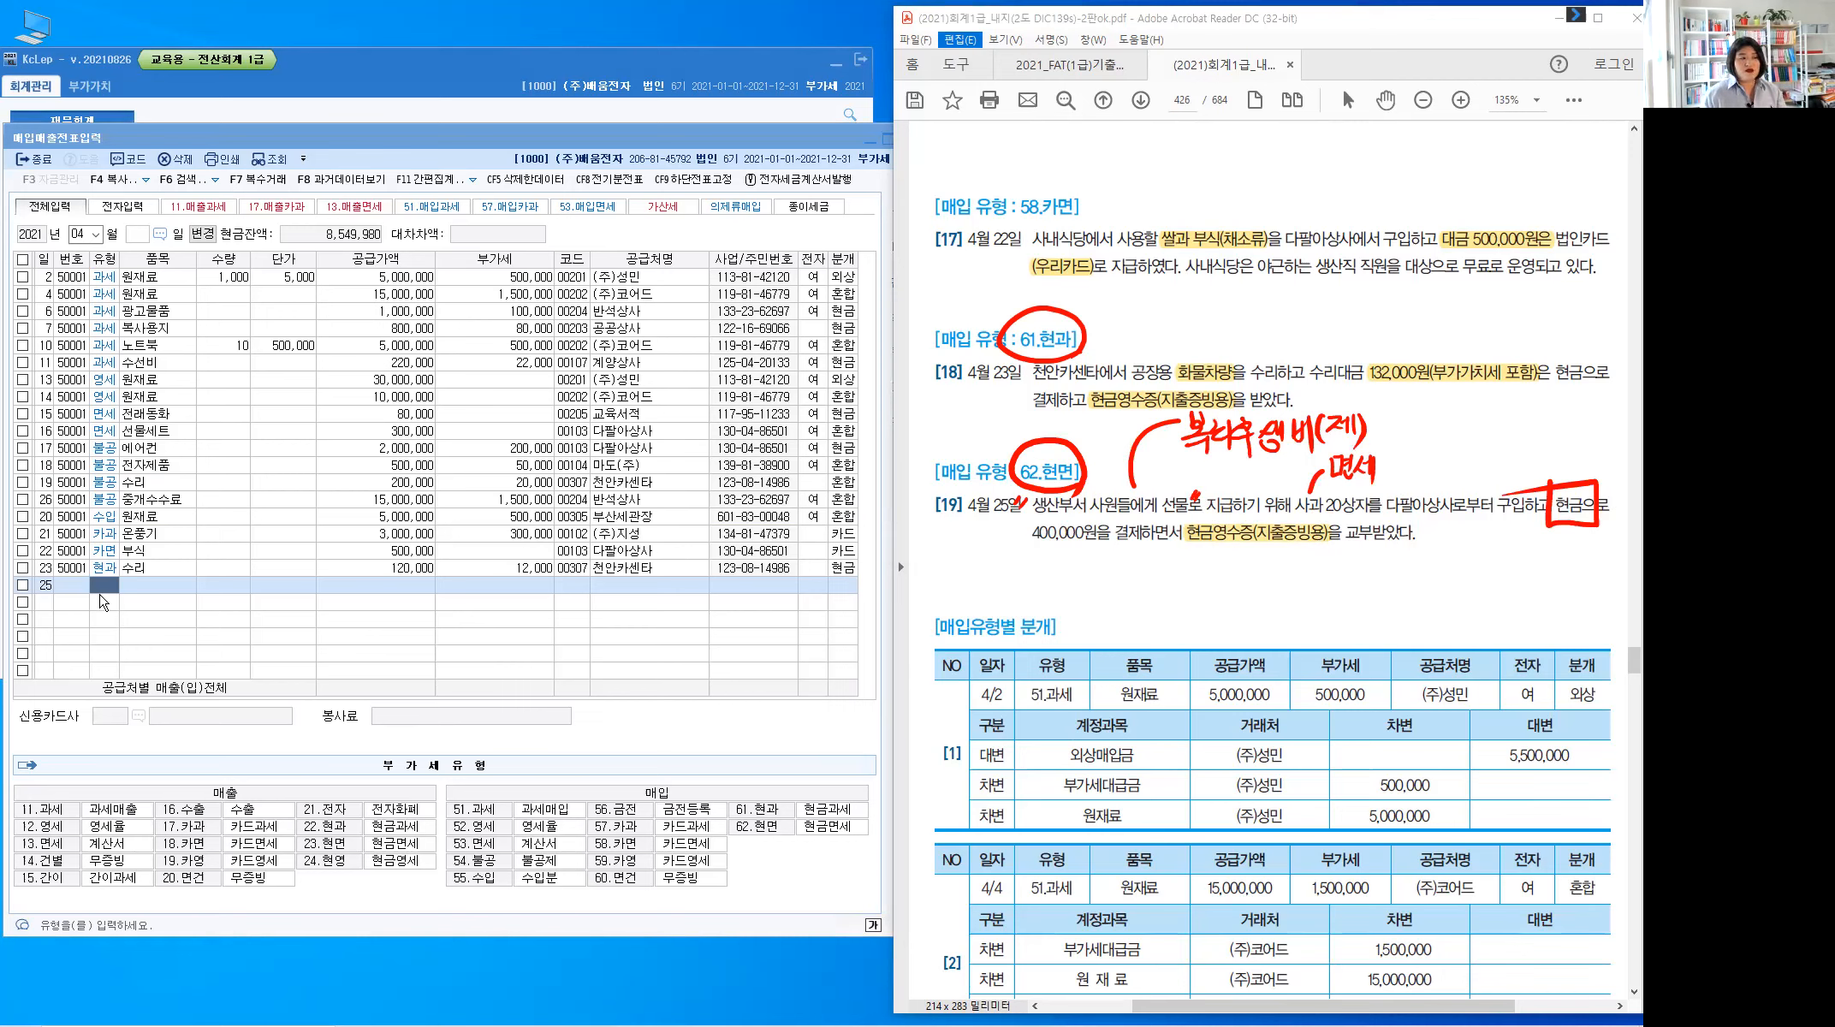
In KcLep row 25, enter type 62 현면, item 사과 and supply amount 400,000
left_click(103, 604)
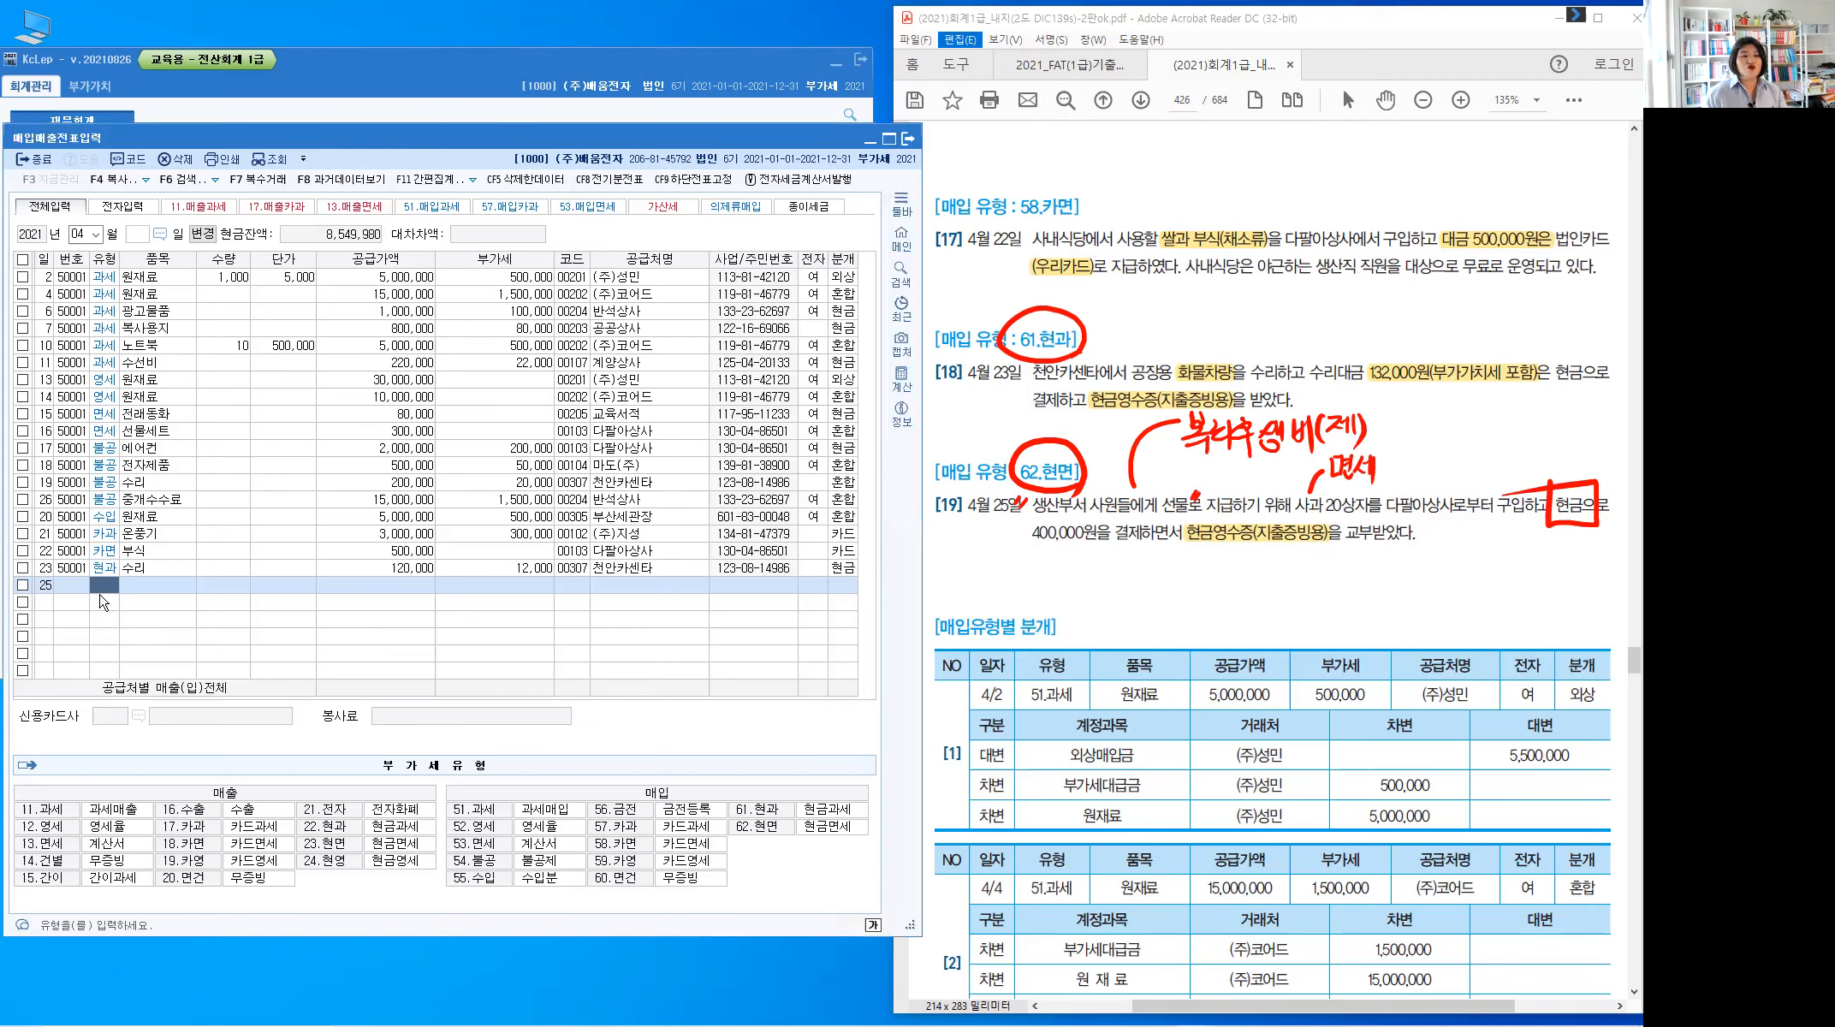
type("62")
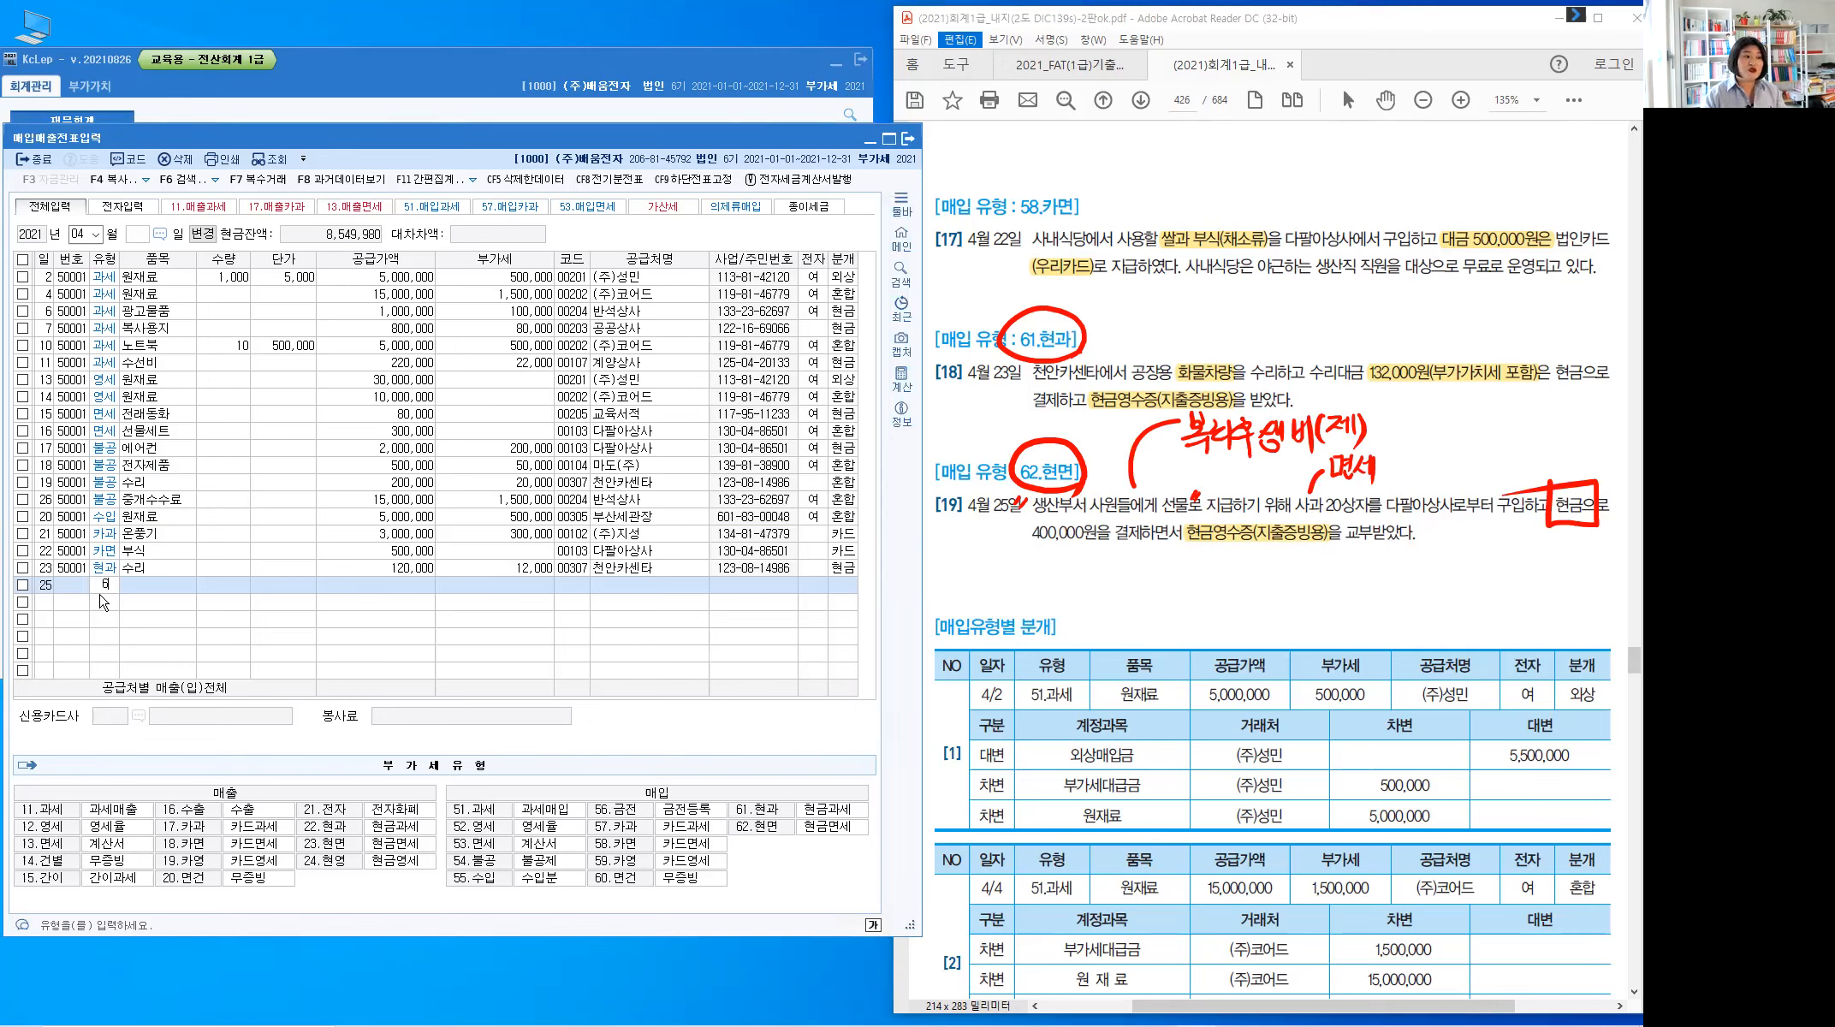
key("Return")
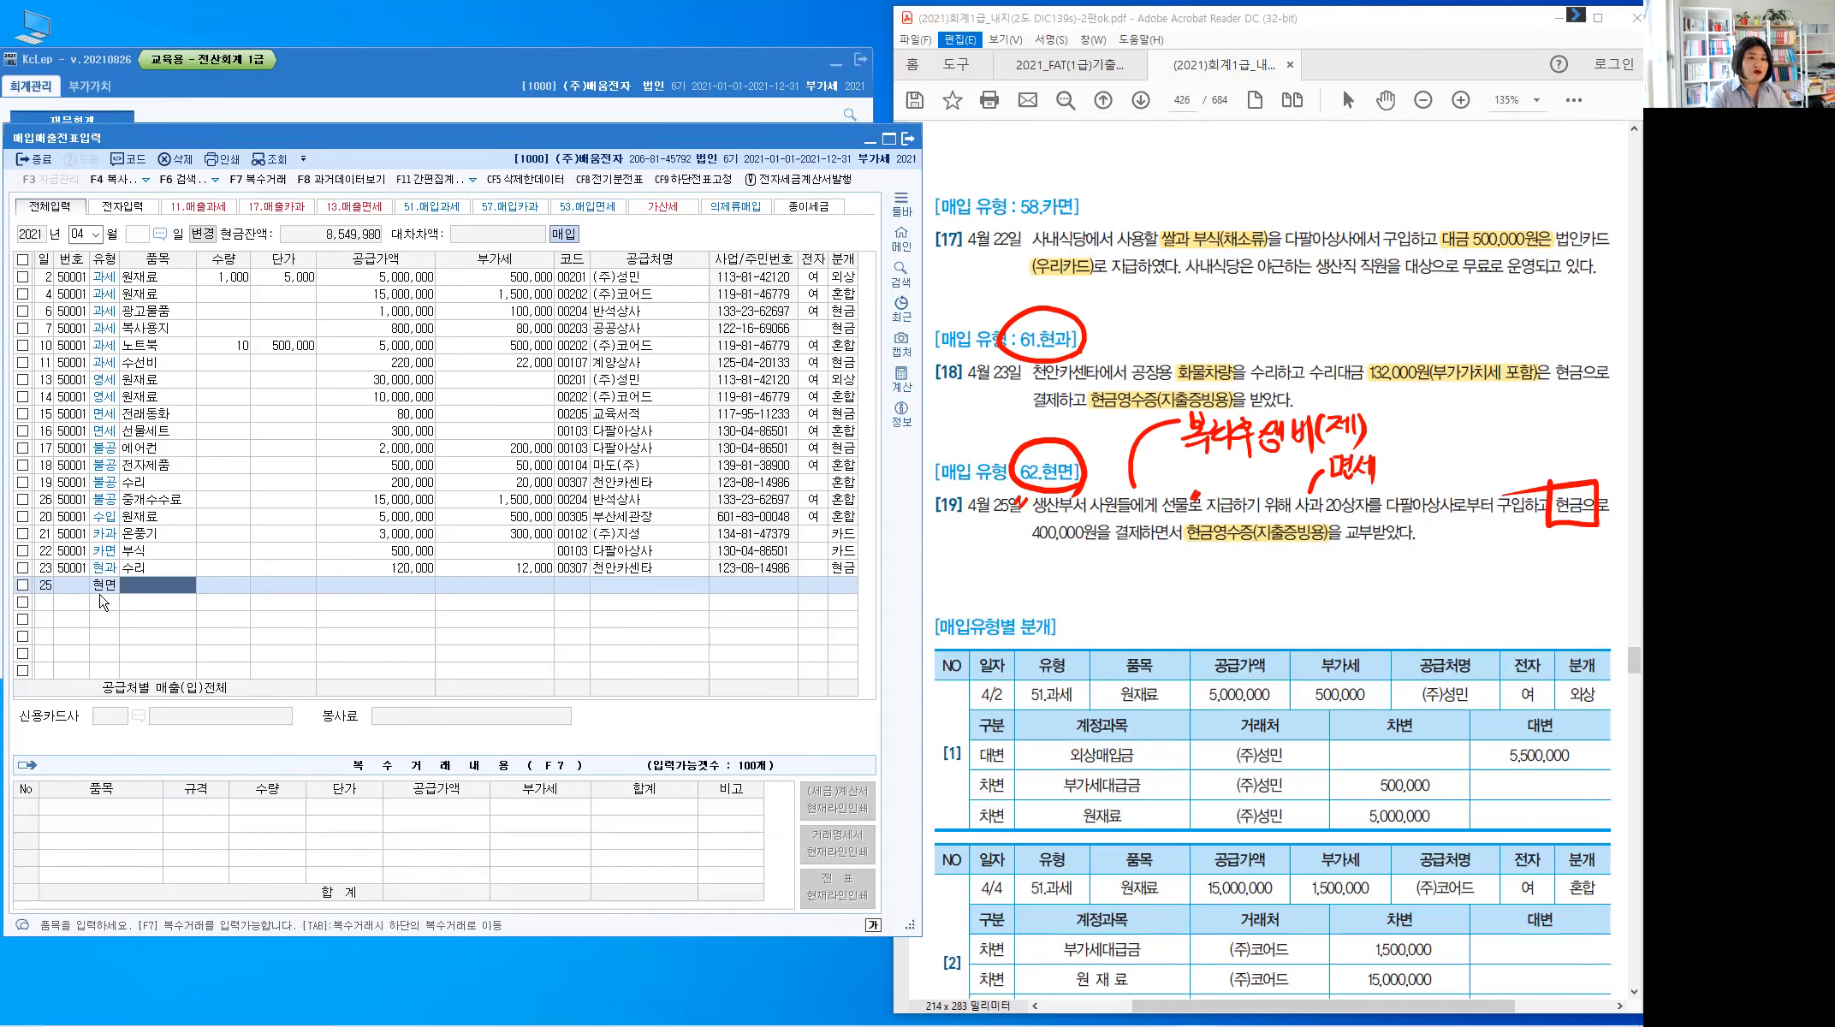
type("사과")
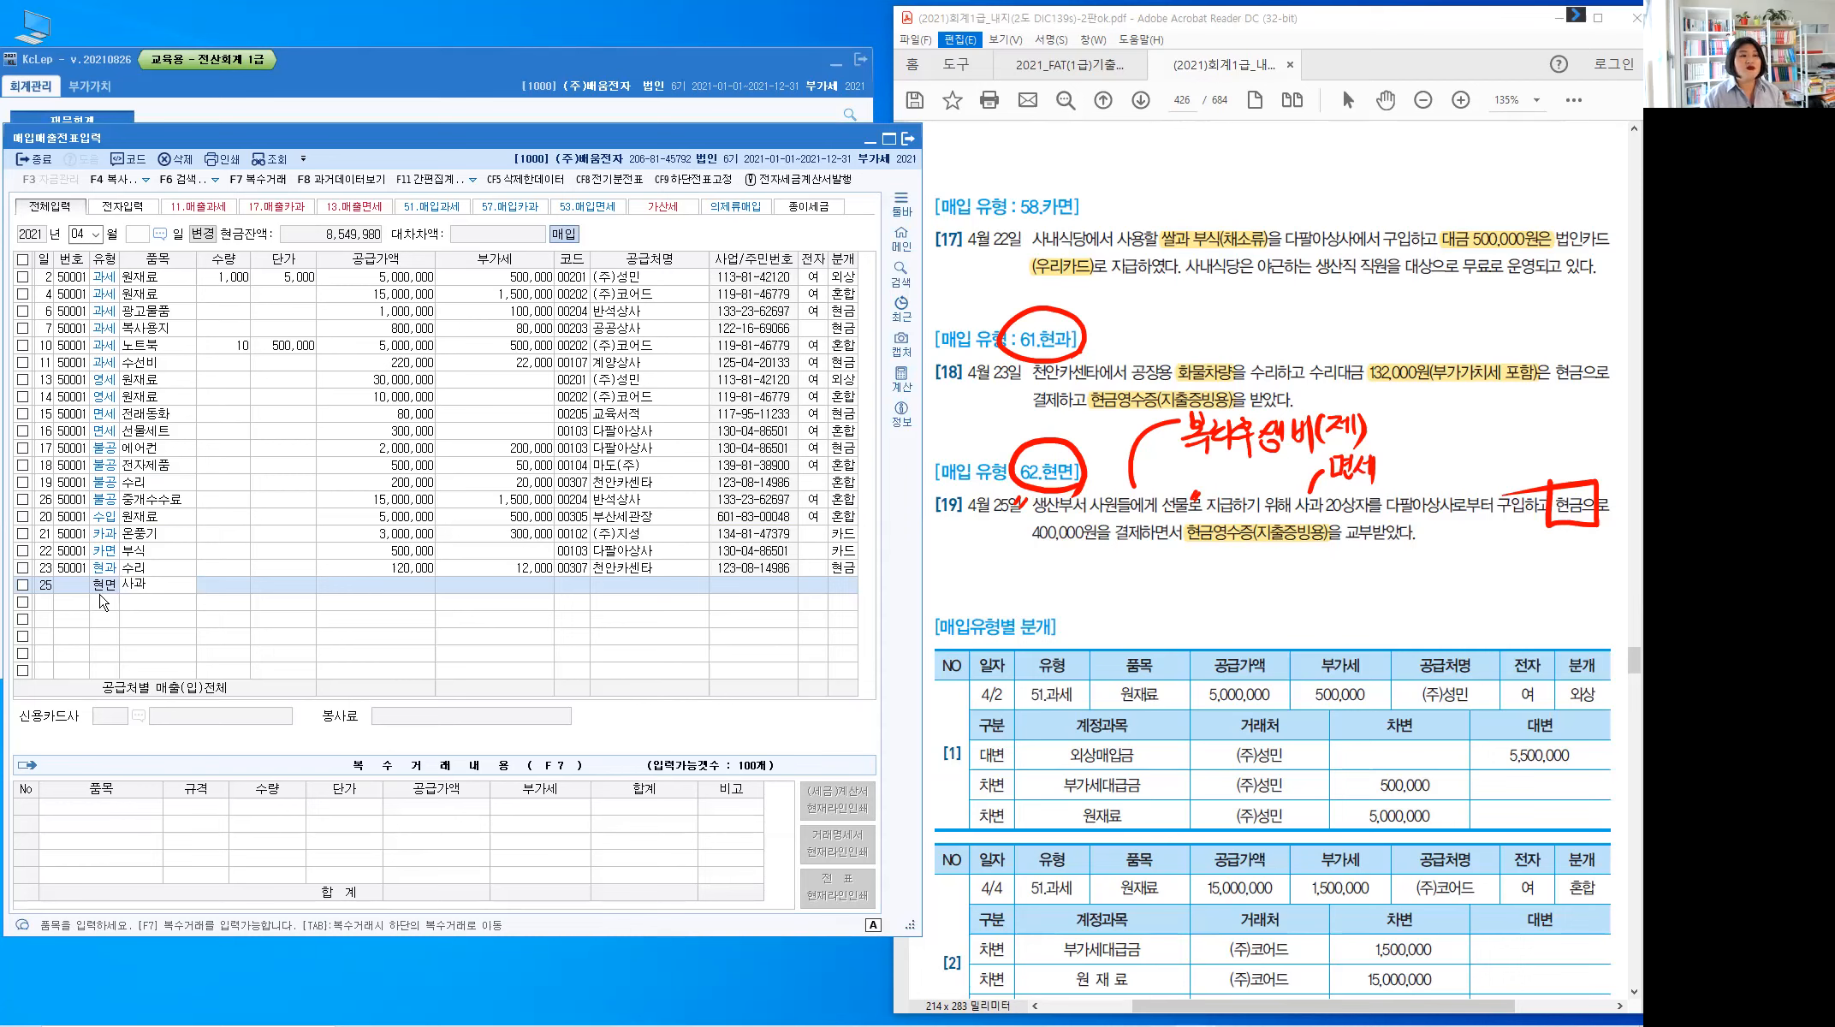
key("Return")
type("4")
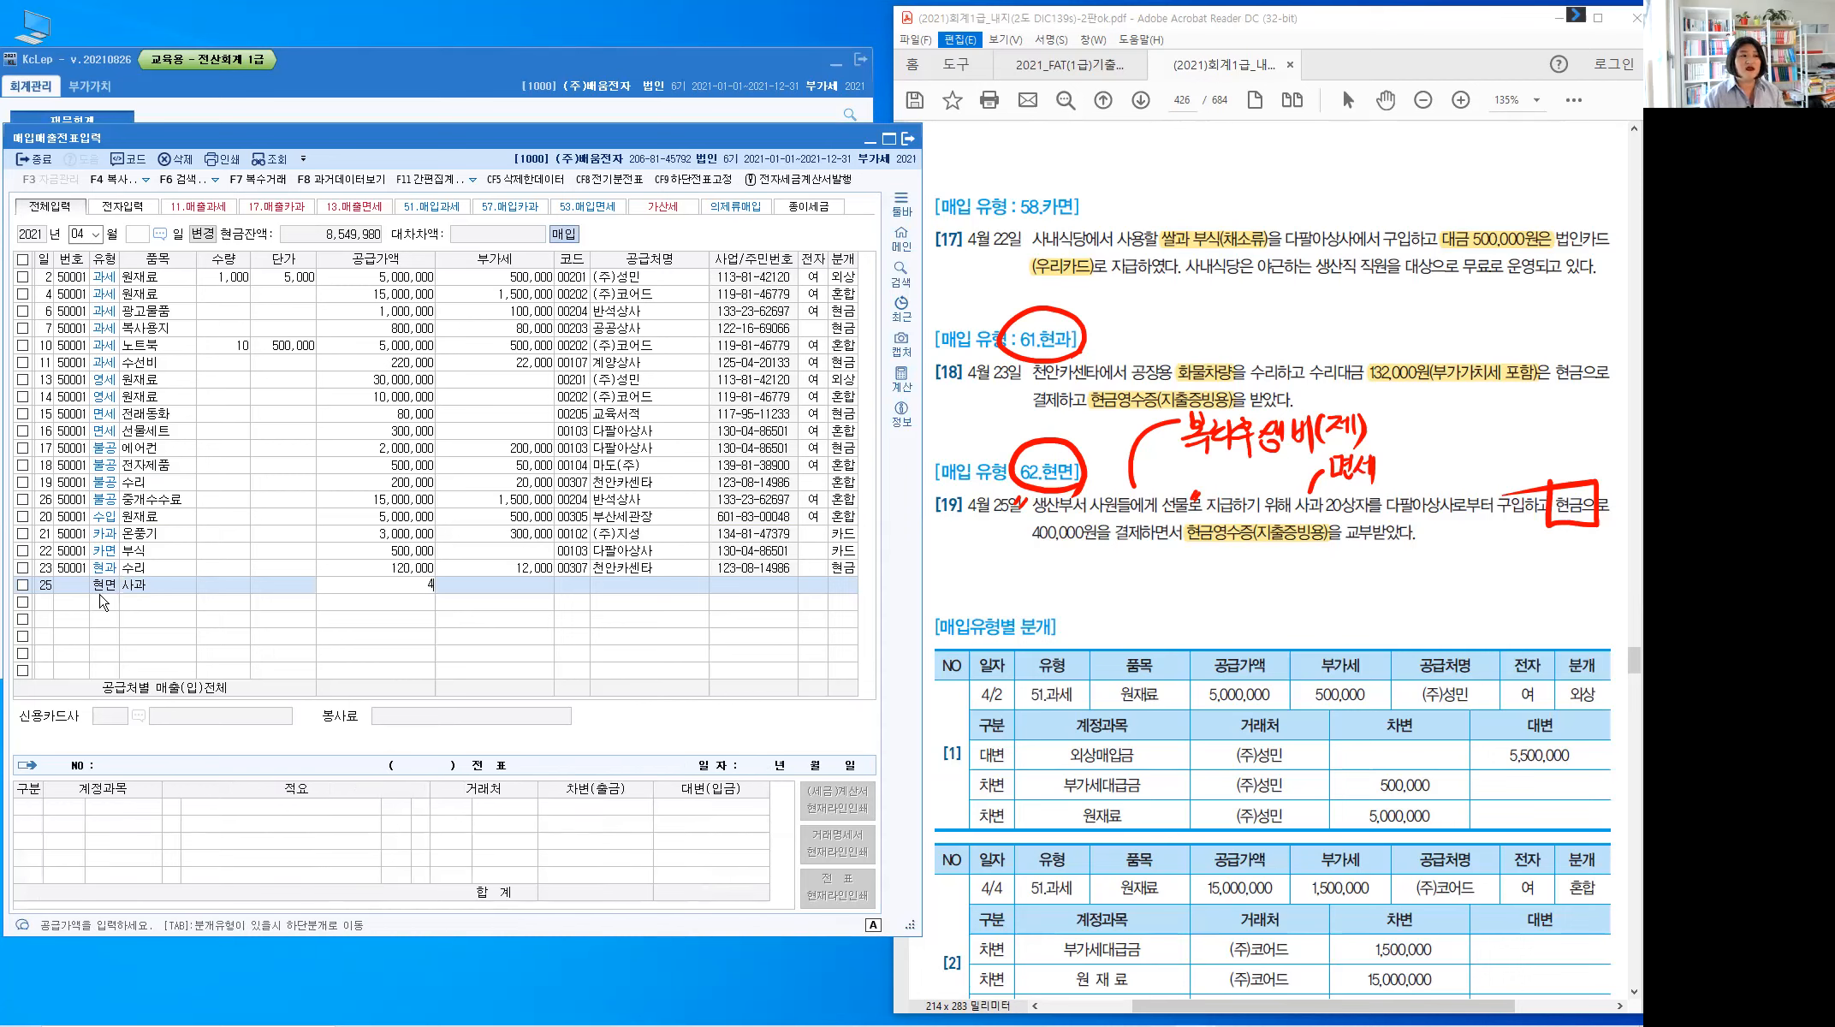
type("00,000")
key("Return")
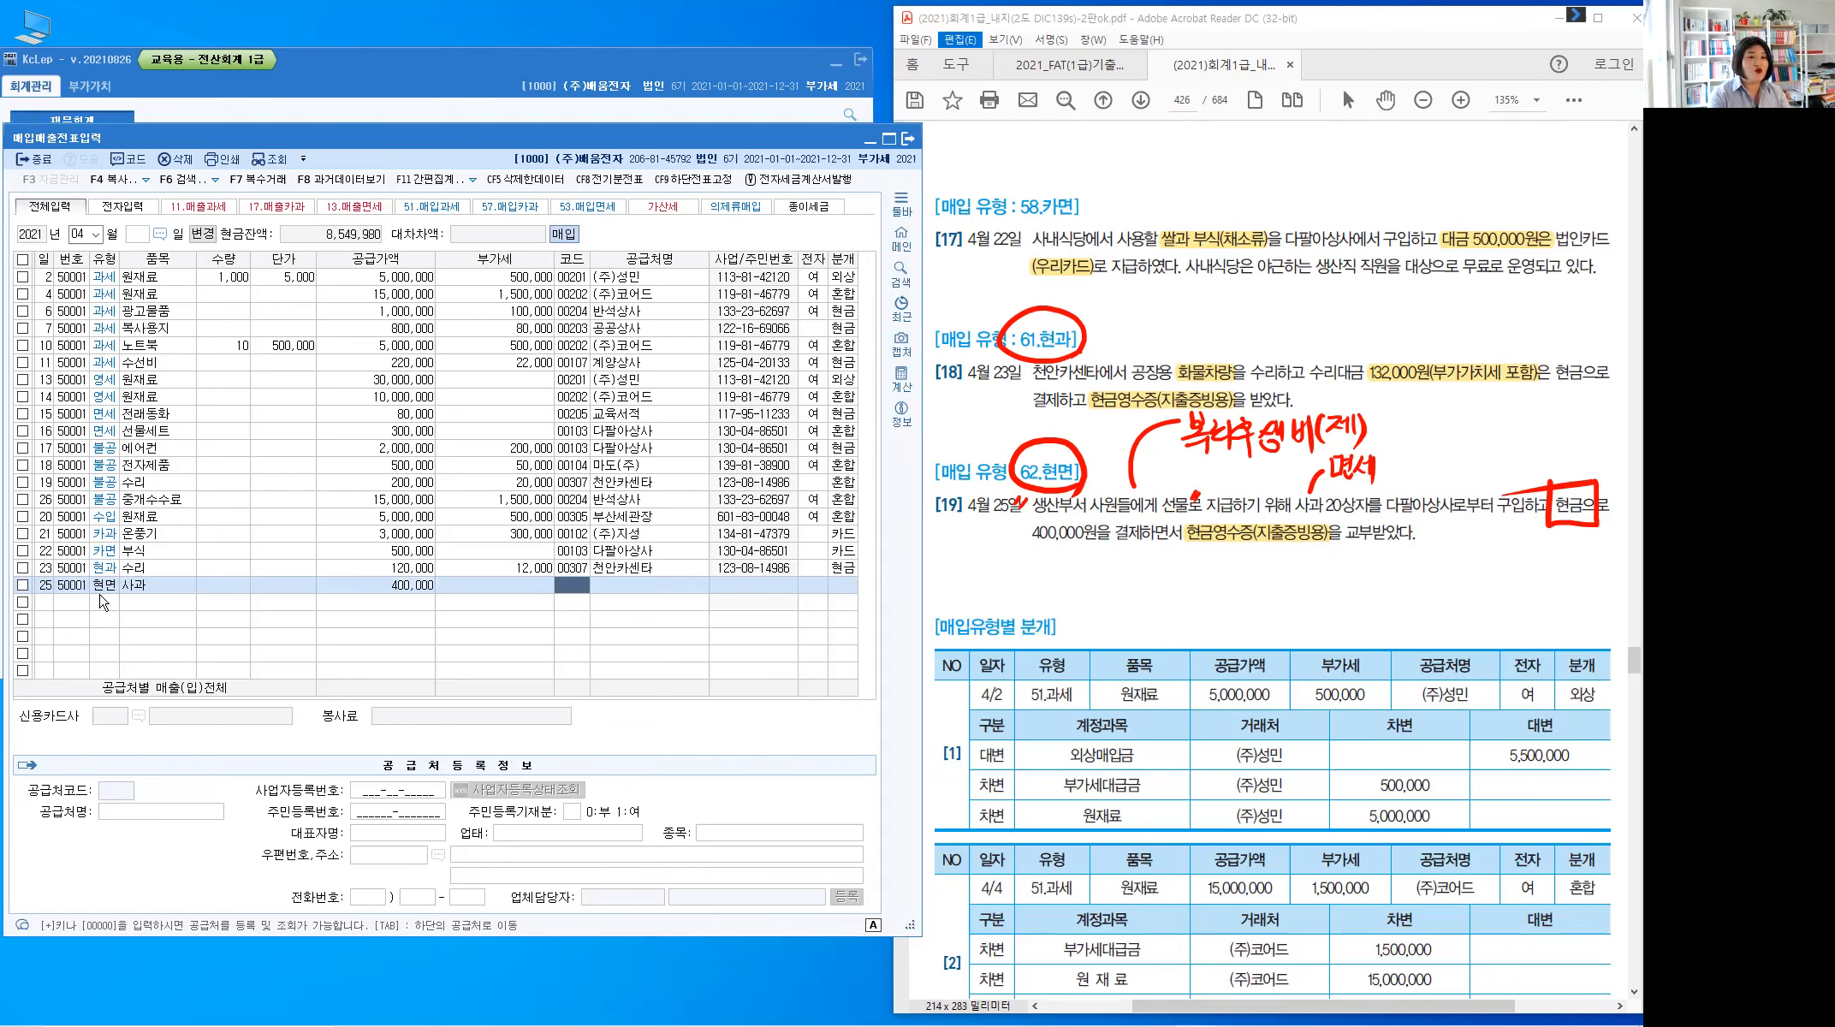
Set row 25's supplier to 00103 다팔아상사 and journalize it as 1 (현금)
type("다팔")
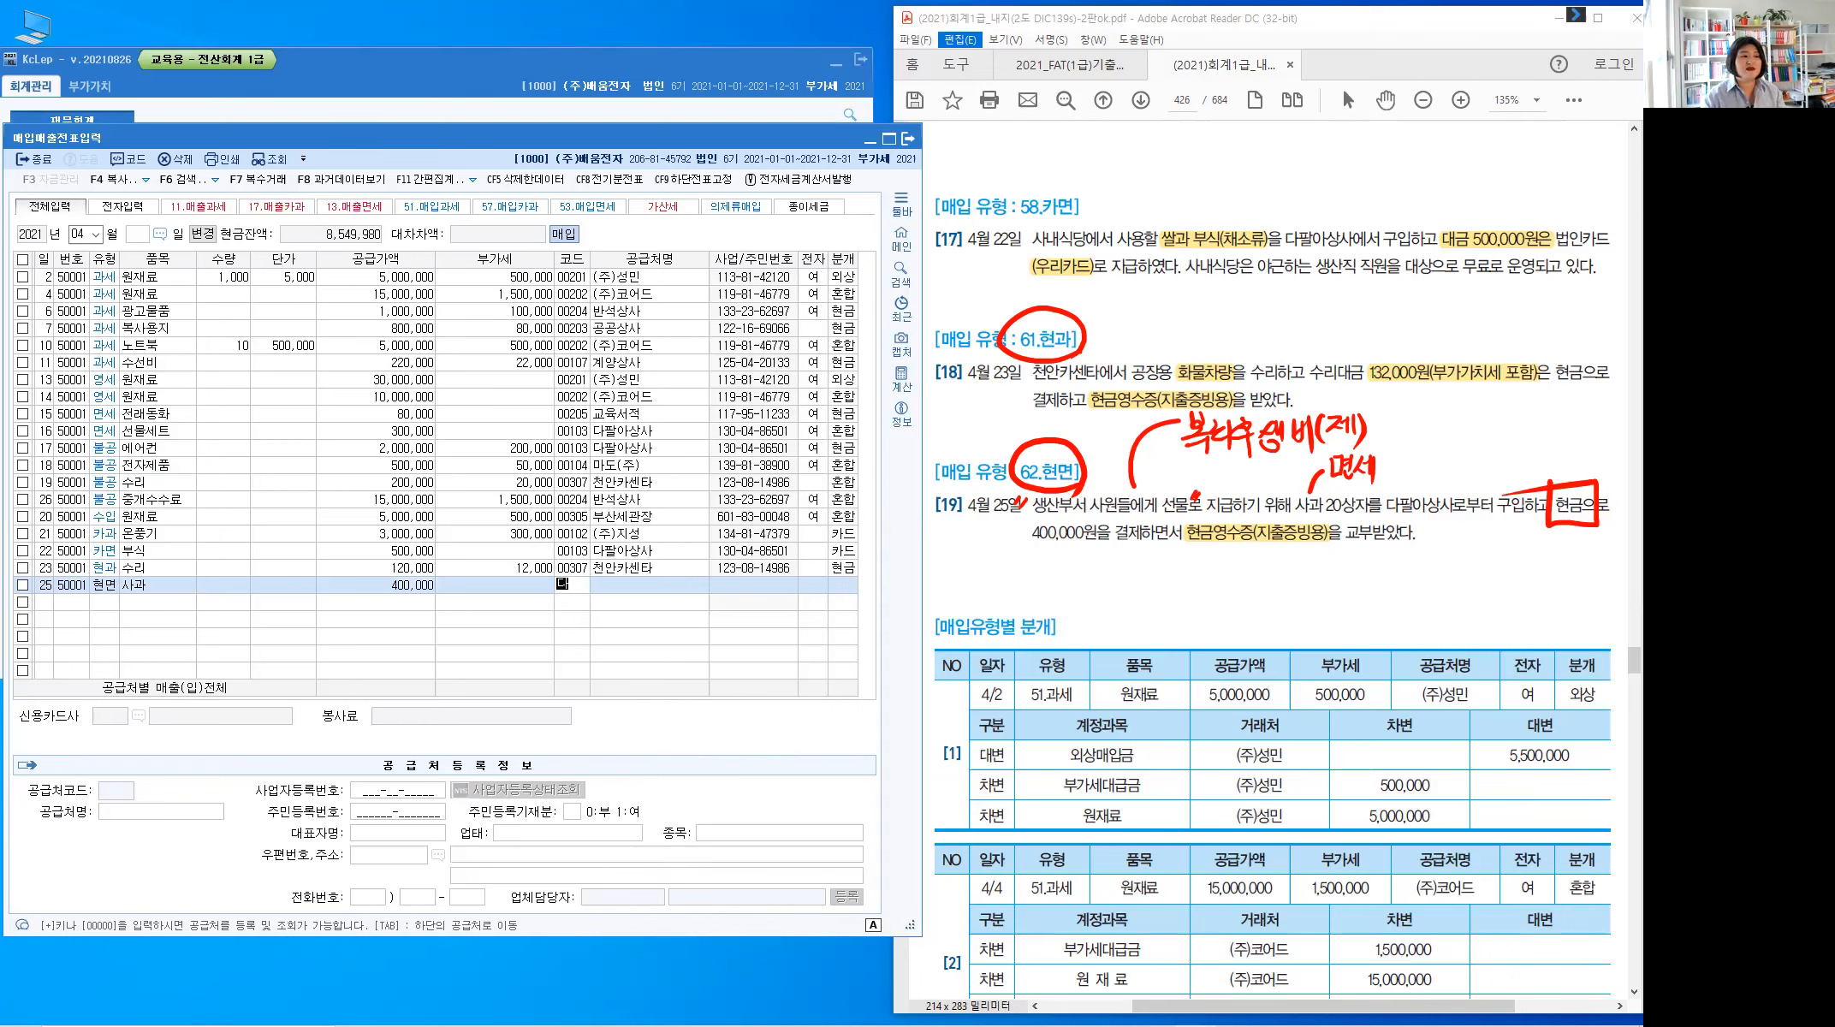
key("Return")
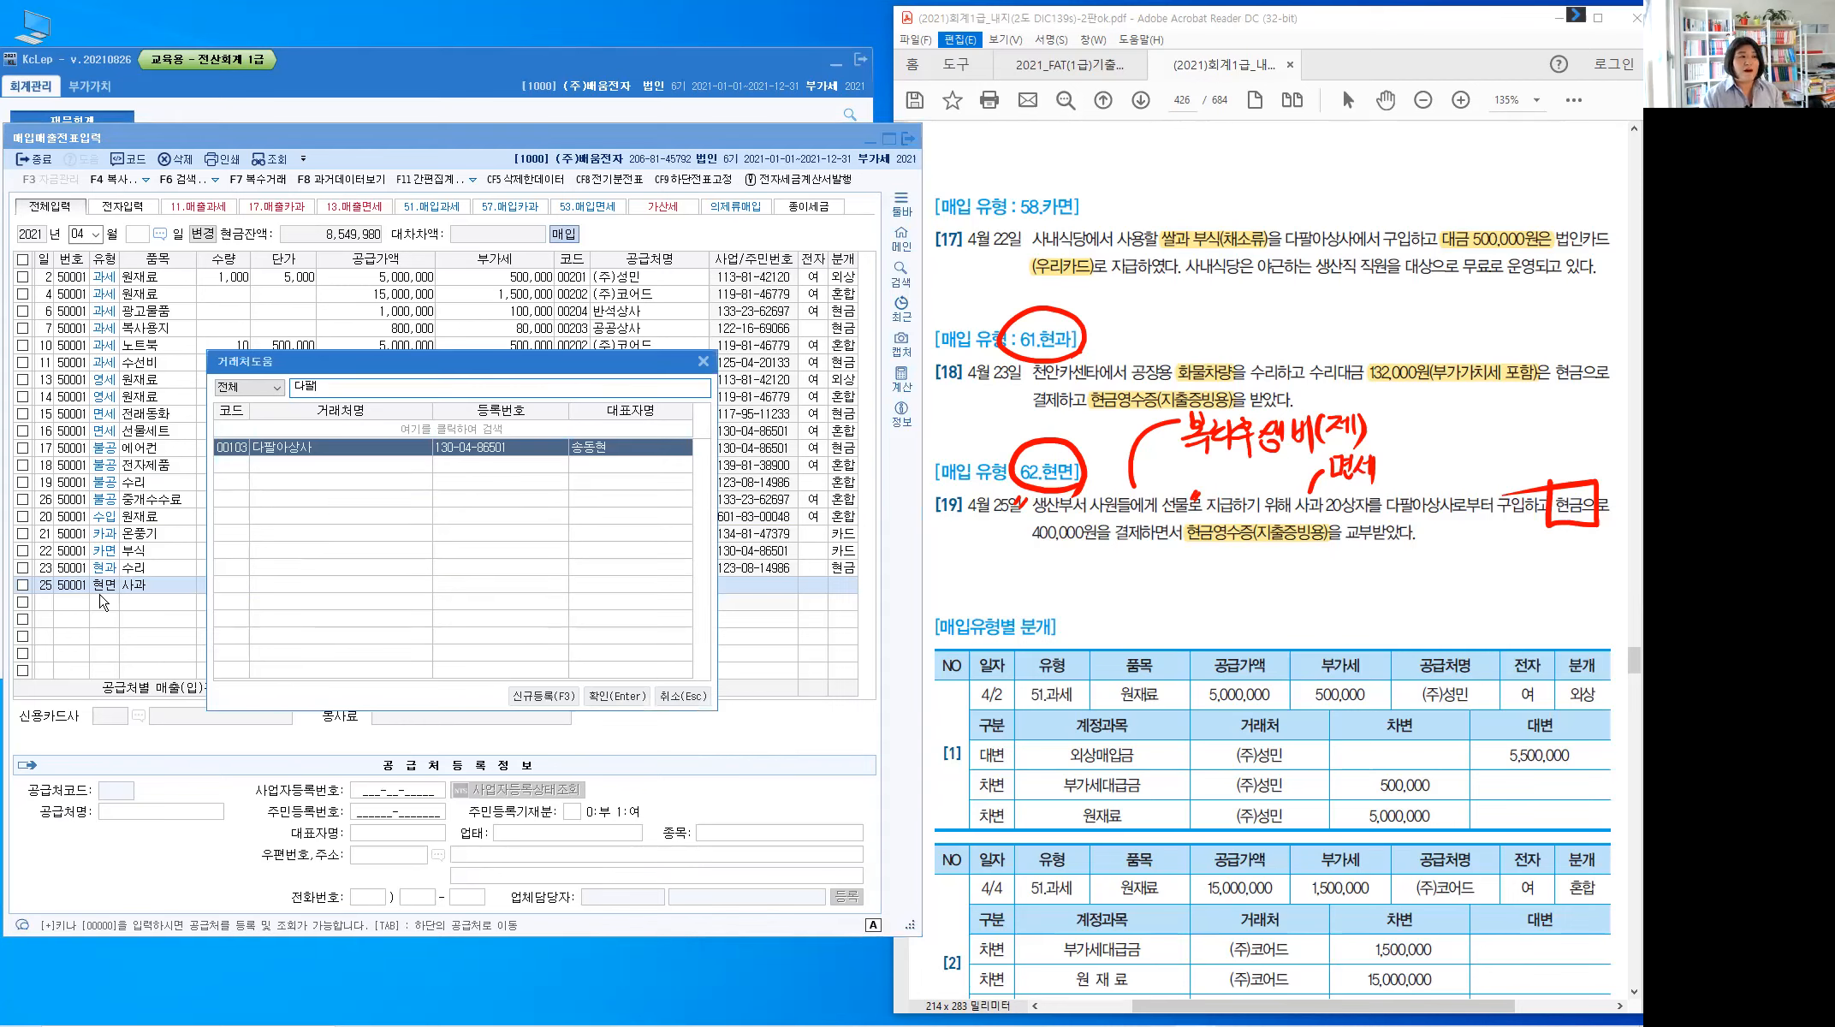
key("Return")
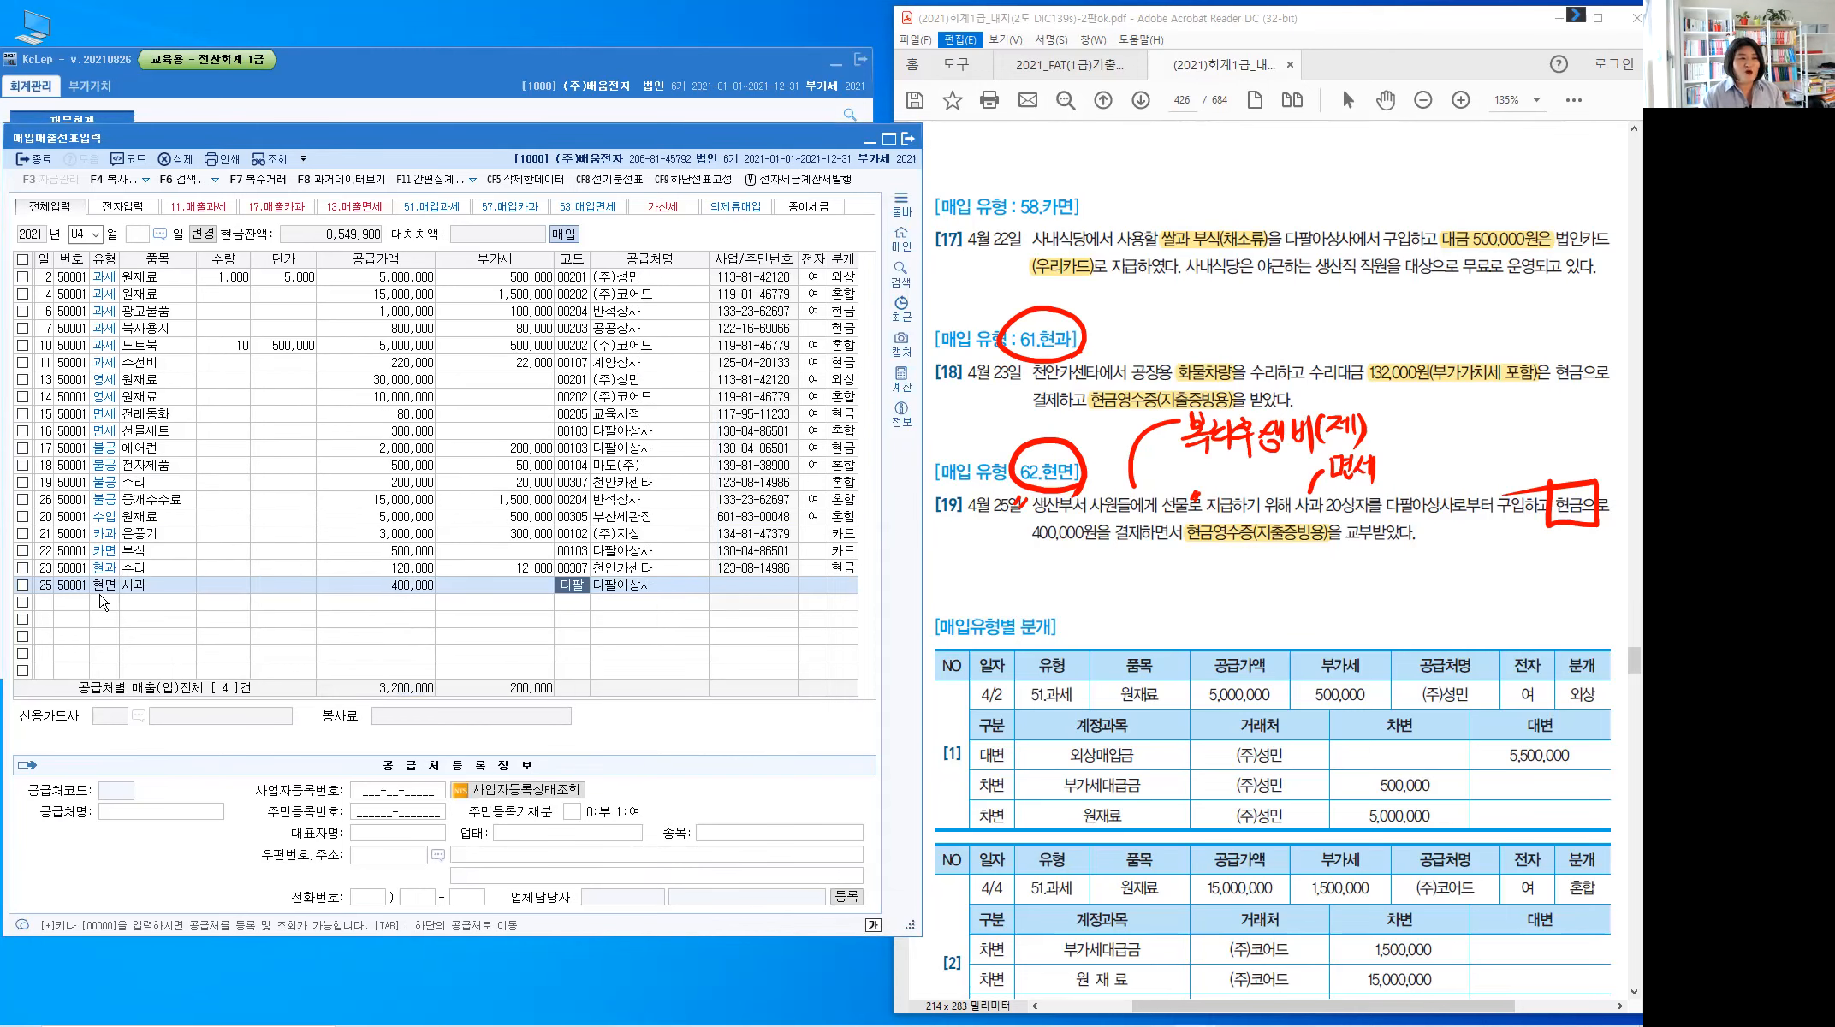
key("Return")
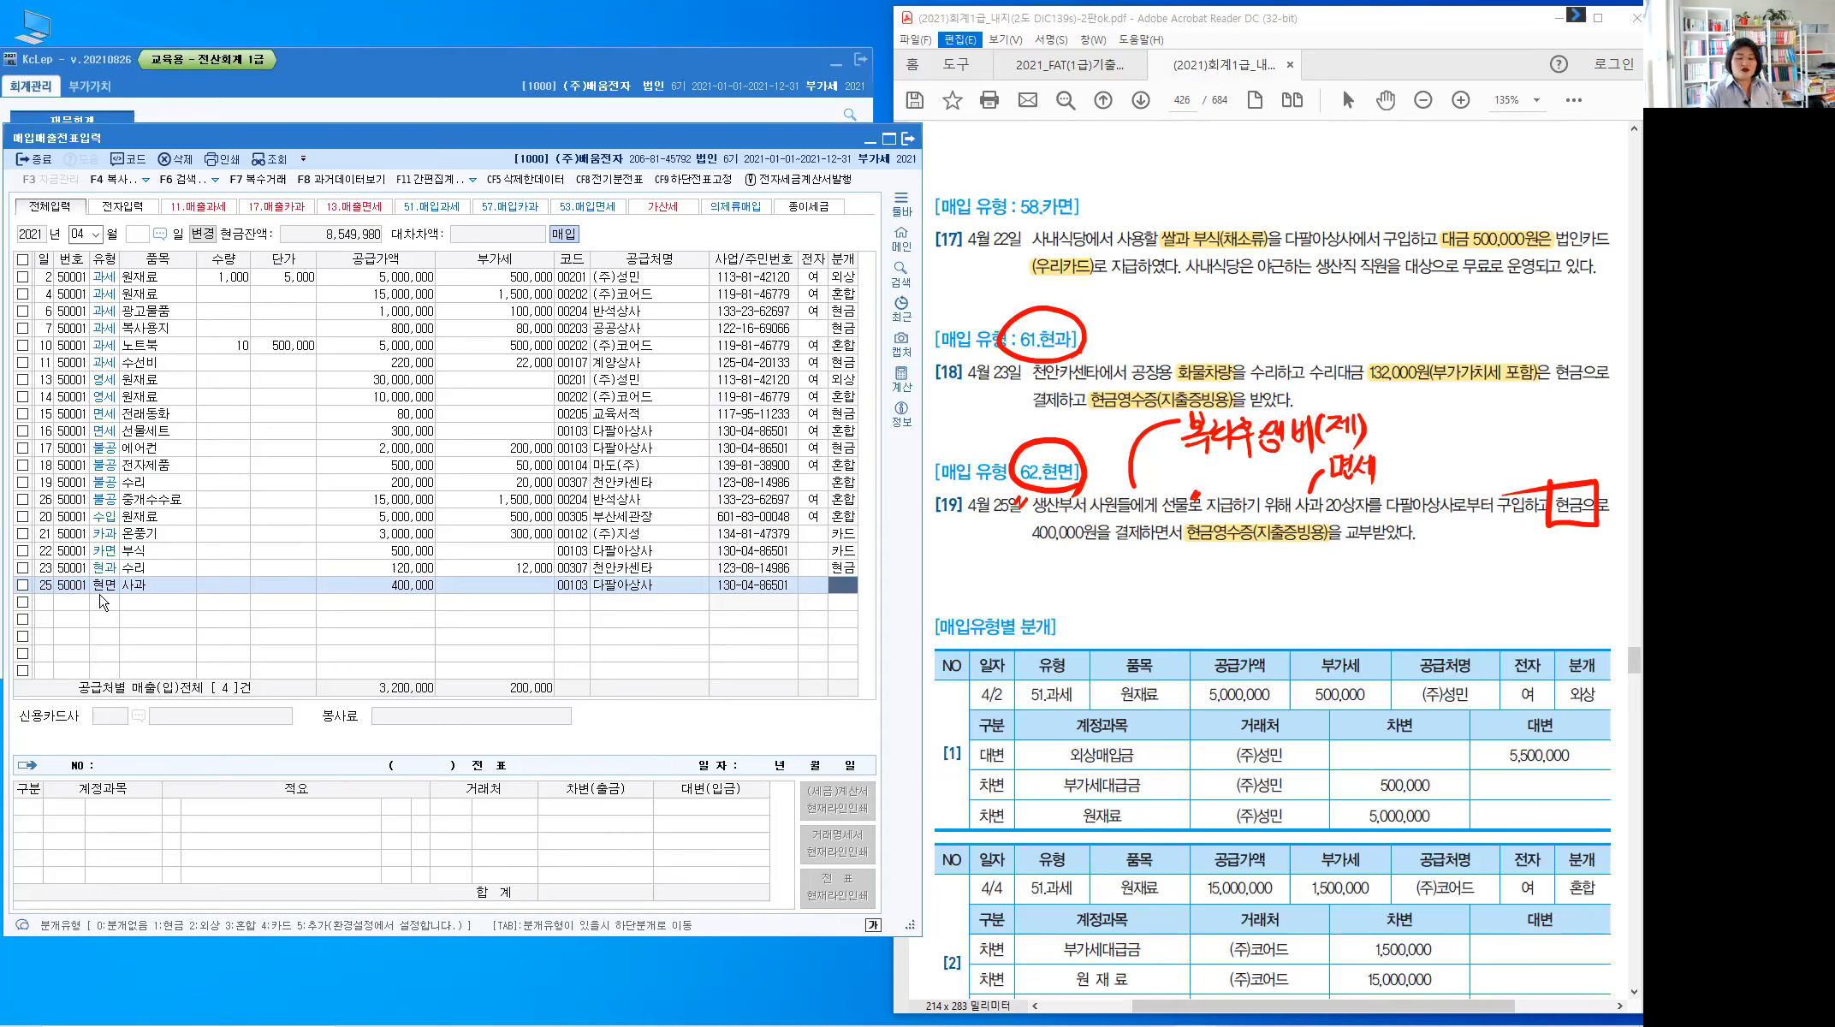
type("1")
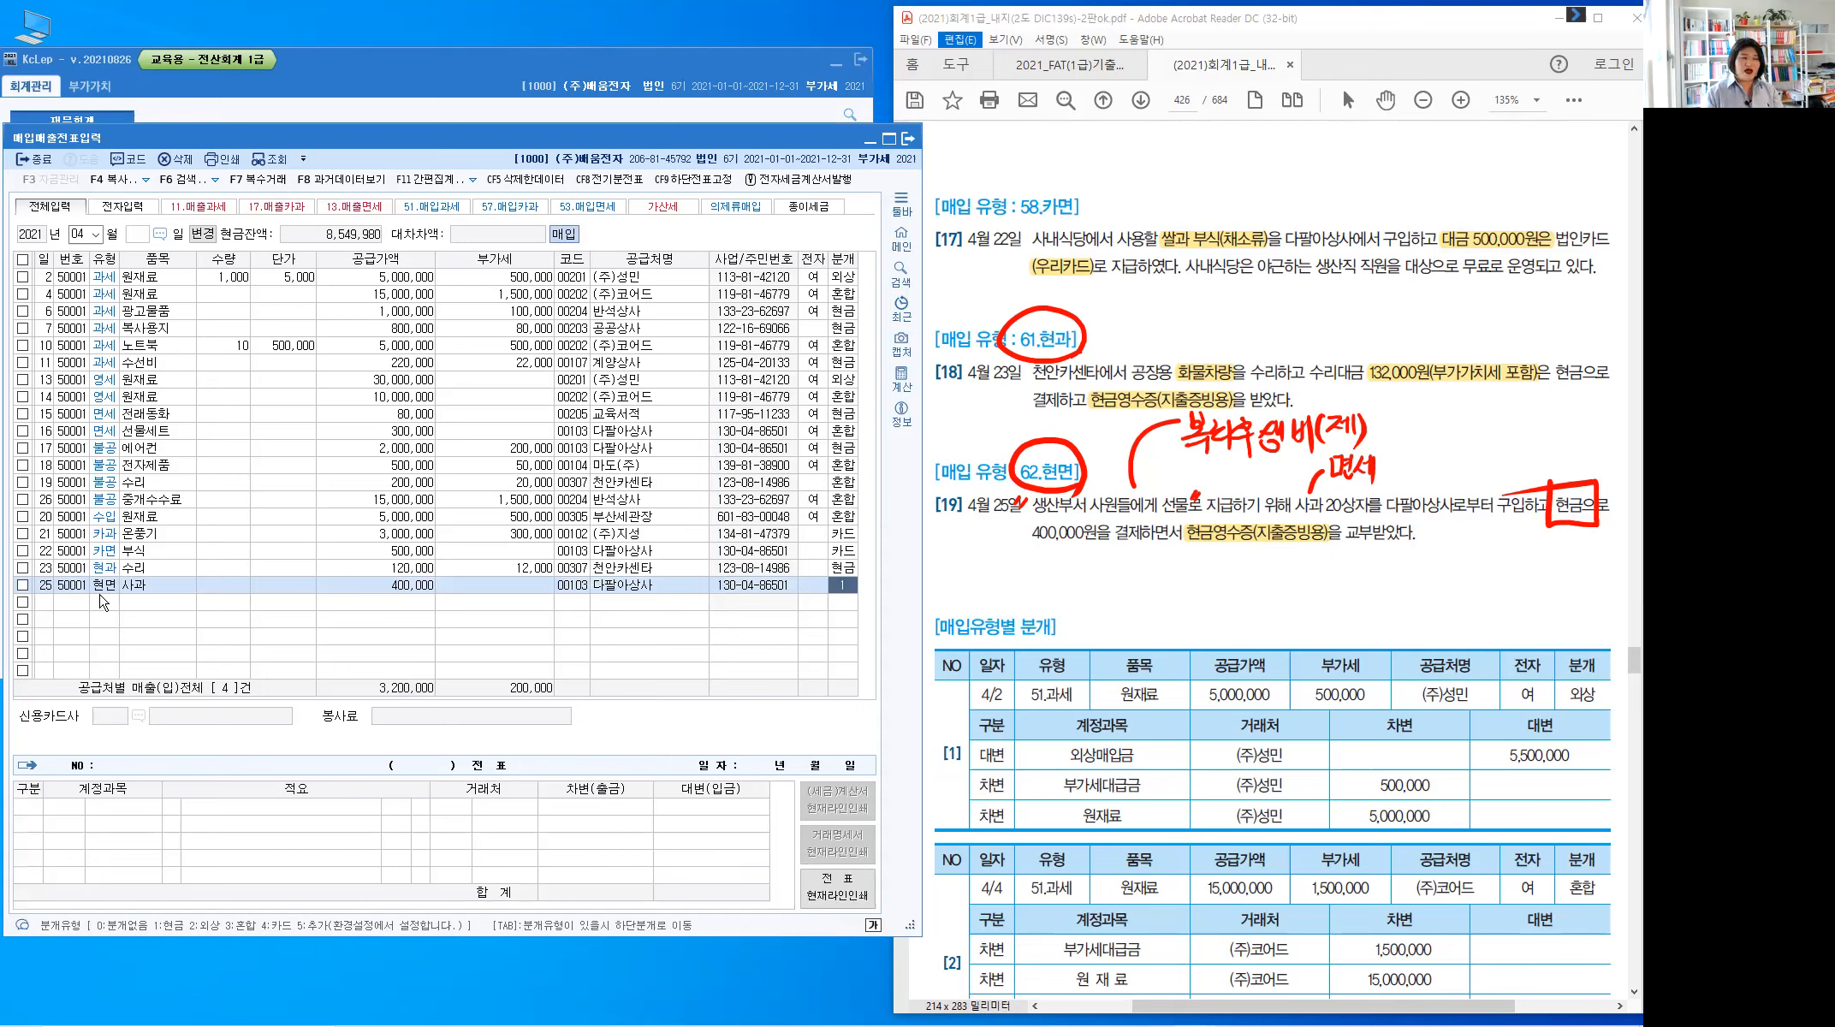
key("Return")
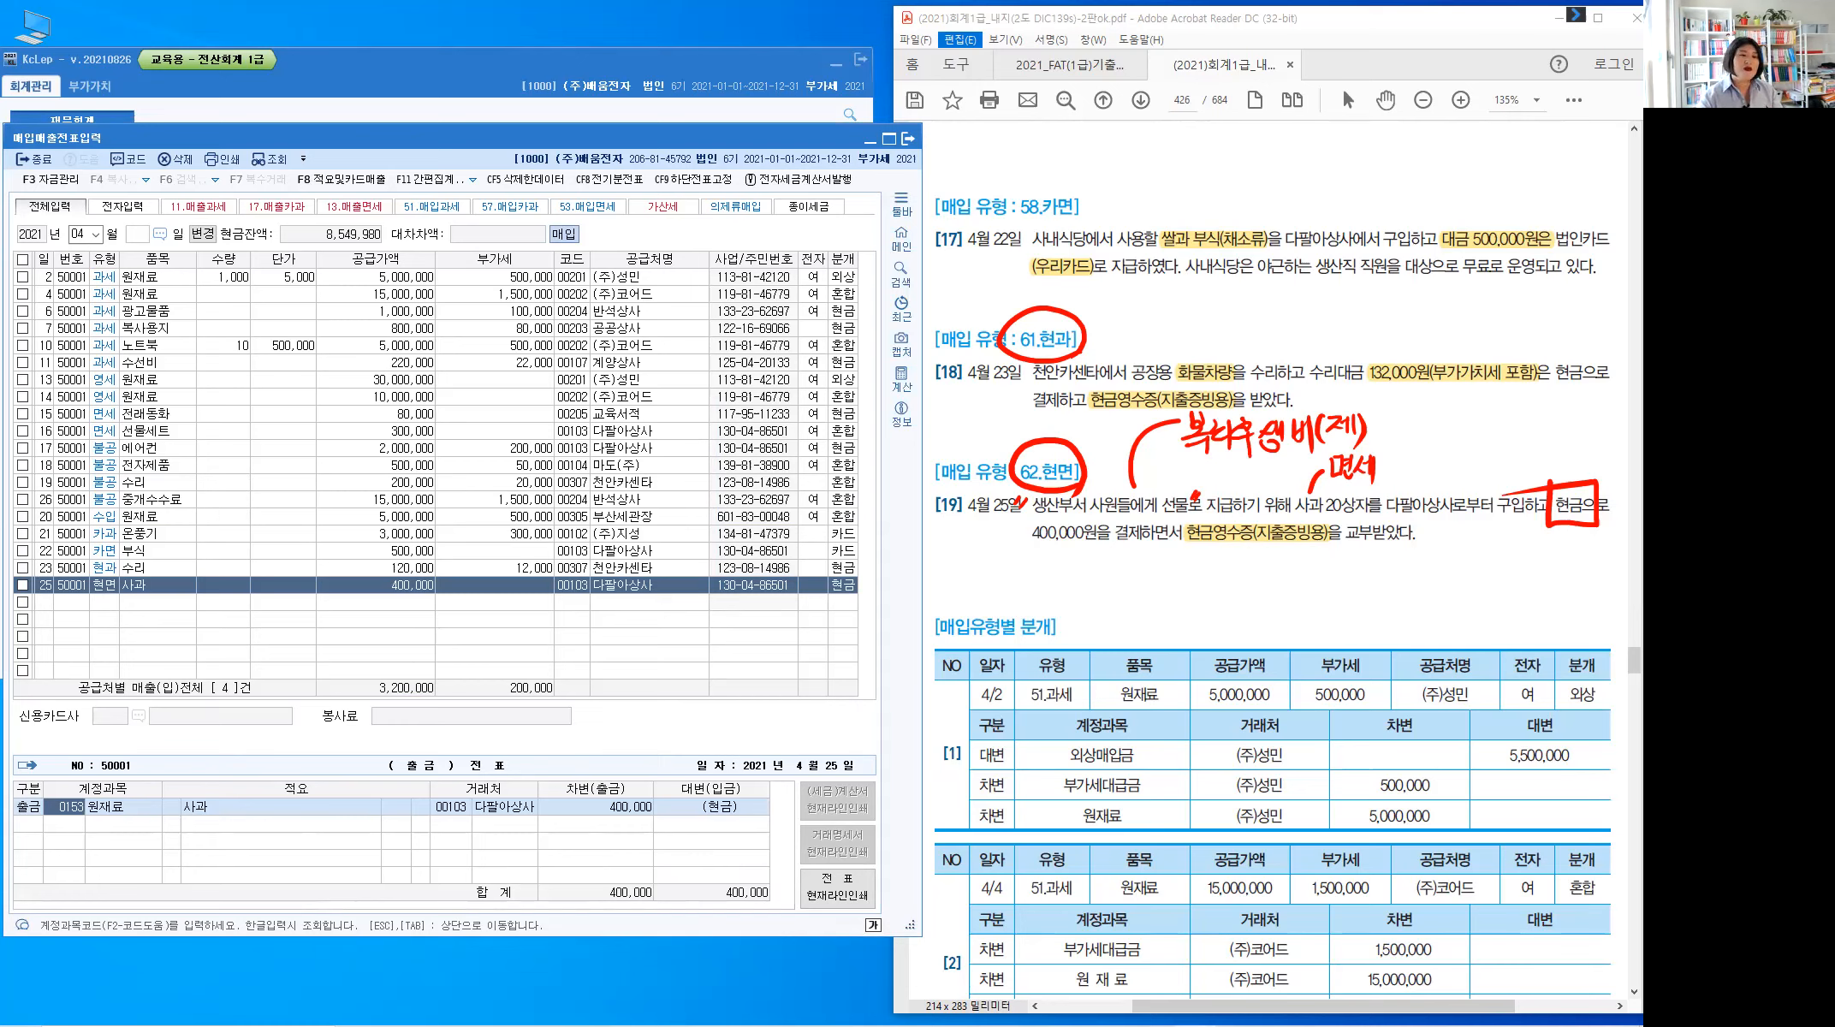
Debit row 25's cash journal to 0511 복리후생비, finish the row, and clear the red notes
type("0511")
key("Return")
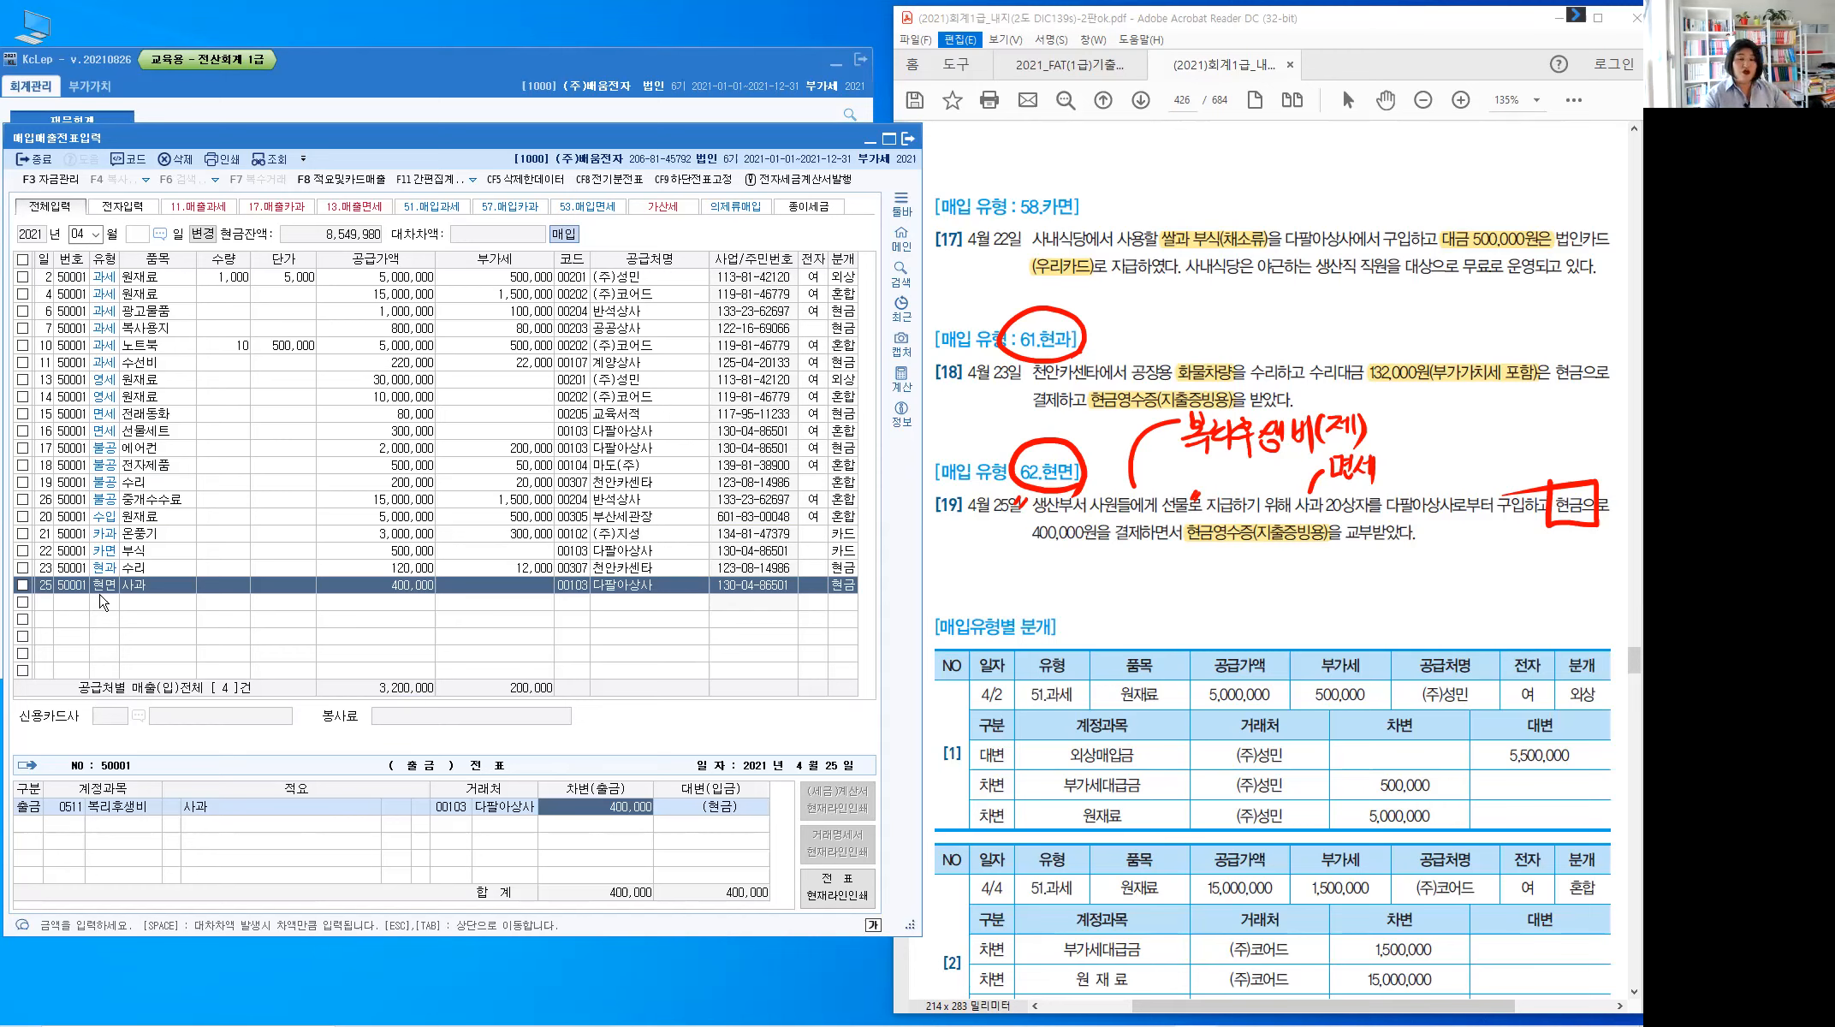
key("Return")
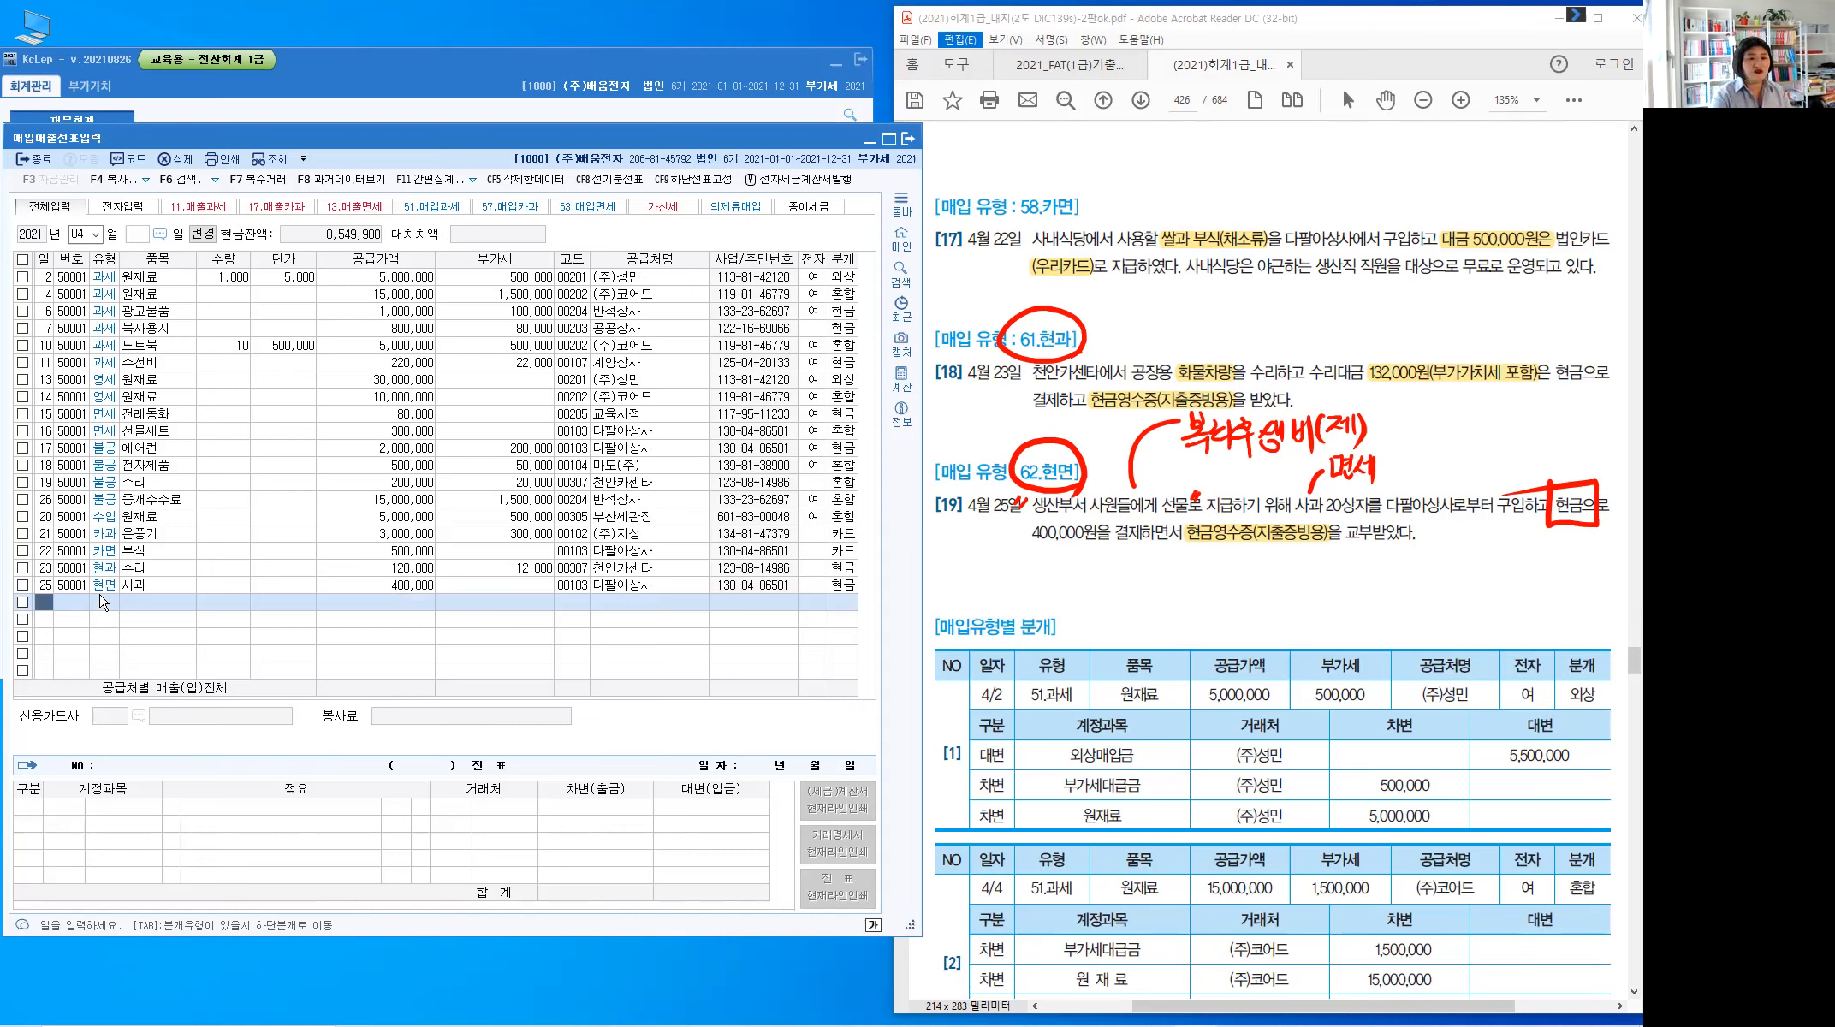
key("Escape")
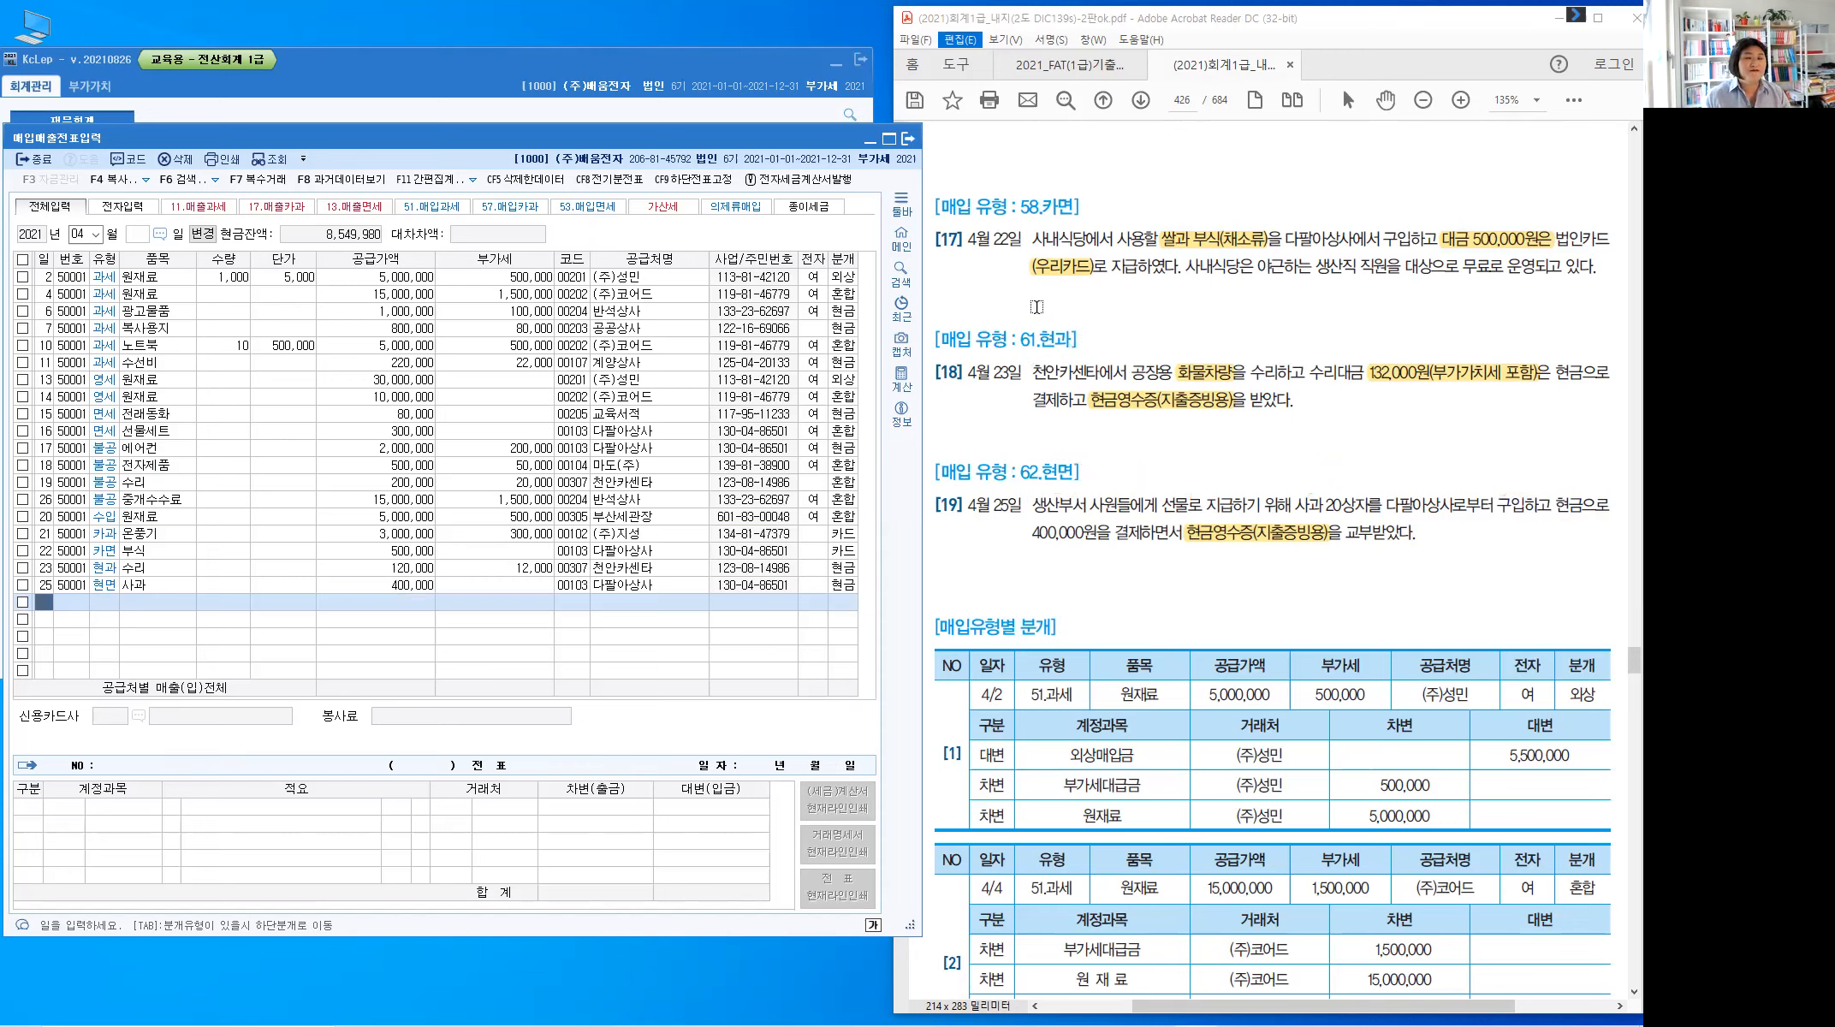